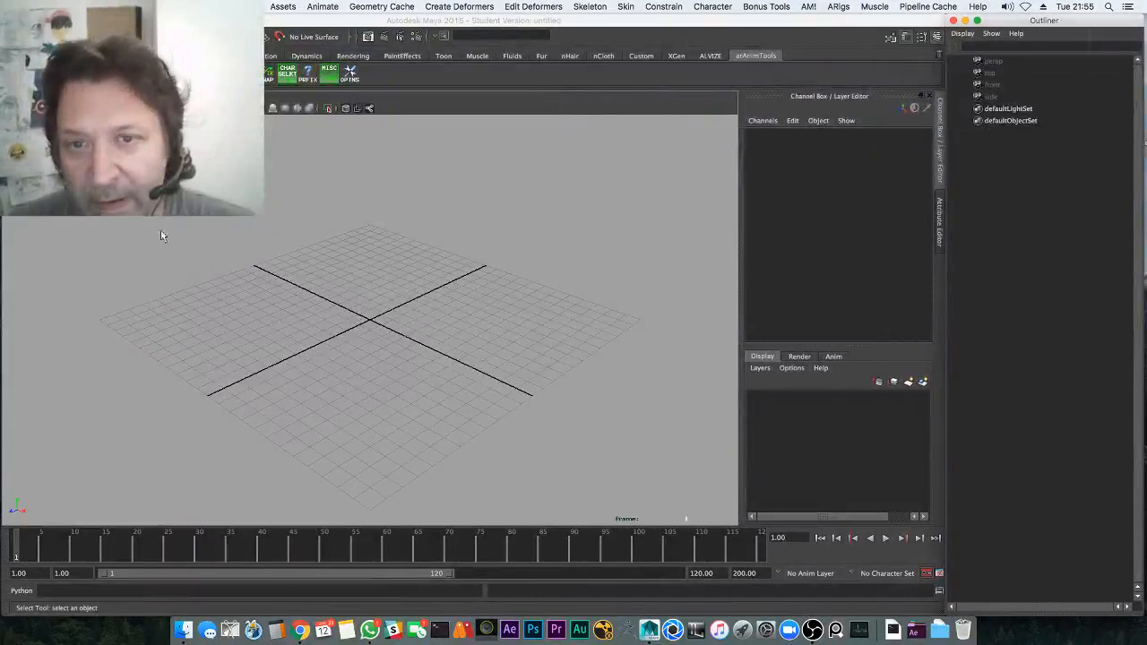
# Switch to the custom animation shelf and open gorilla_rig_07.mb from the dated asset folders
pyautogui.click(709, 56)
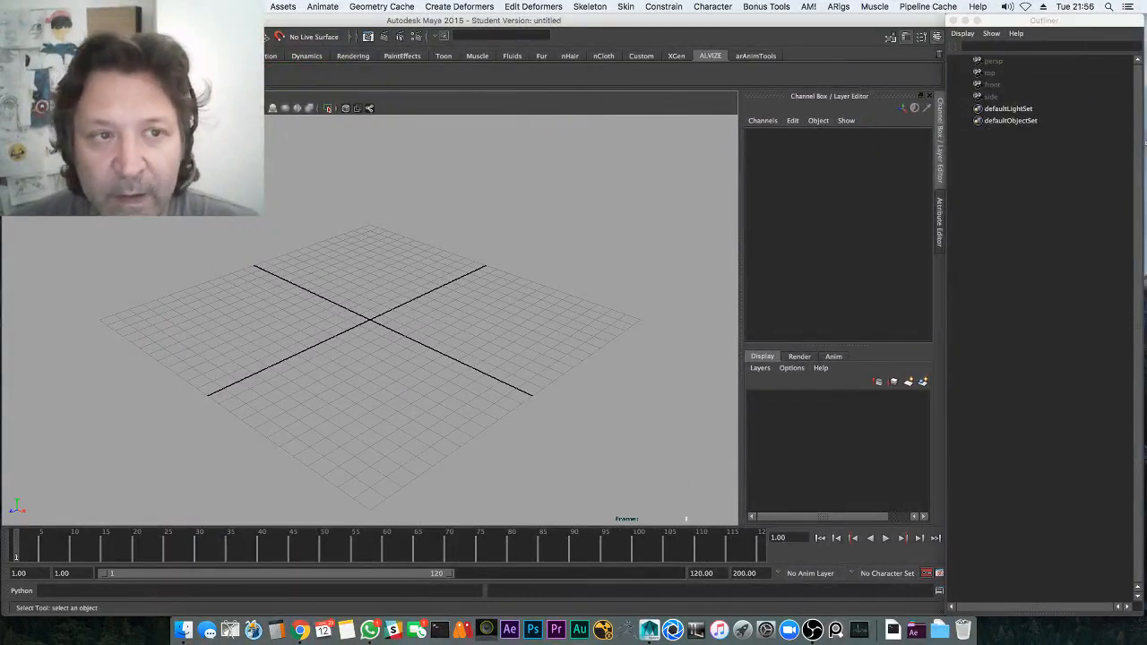
pyautogui.press('super+o')
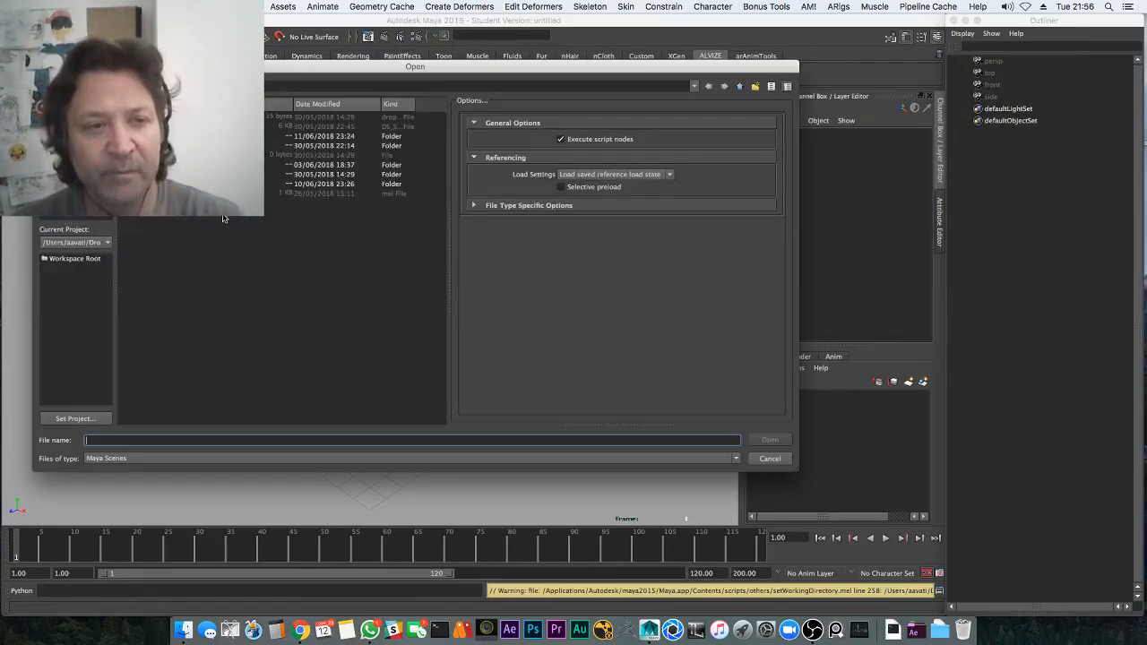
pyautogui.click(75, 157)
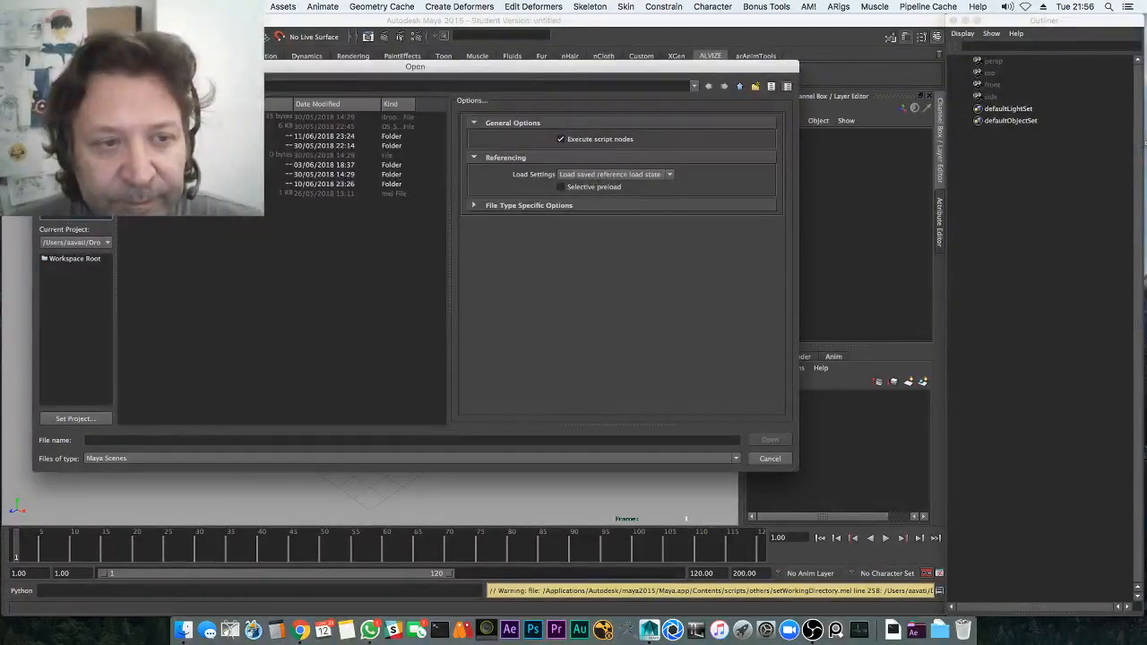
pyautogui.doubleClick(179, 165)
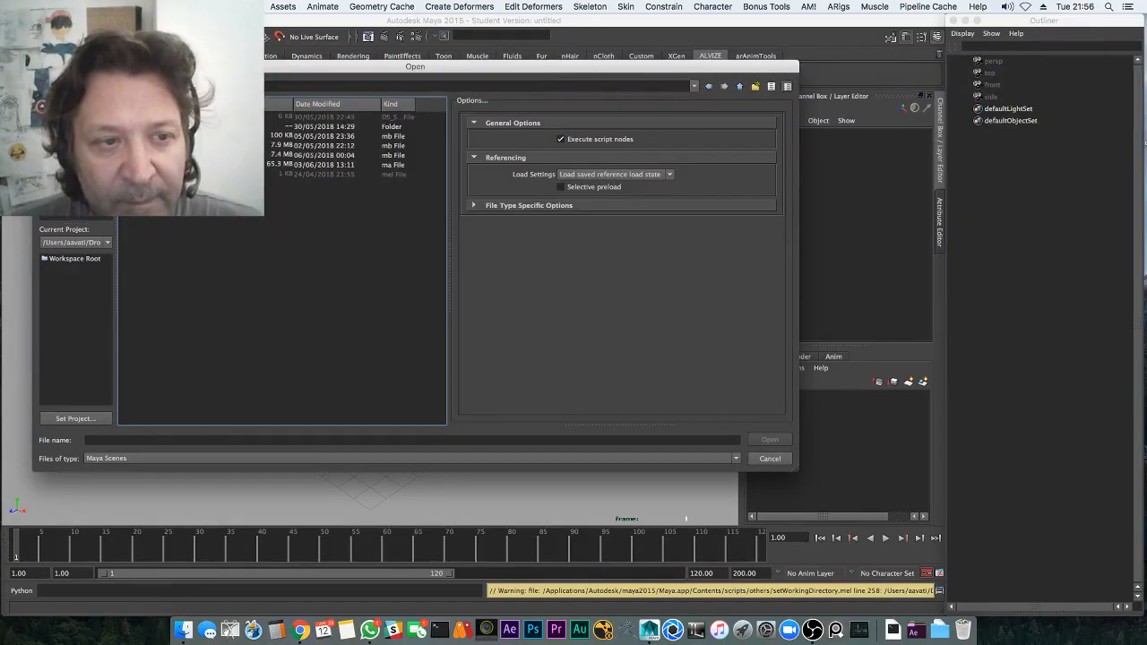
pyautogui.doubleClick(179, 126)
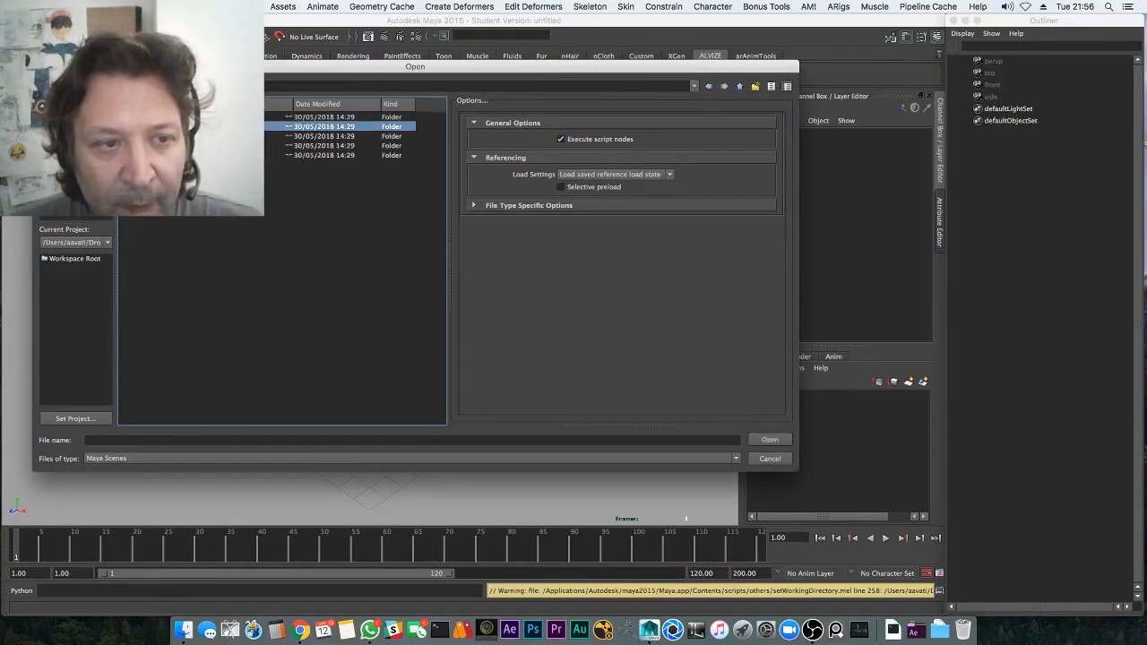
pyautogui.doubleClick(180, 127)
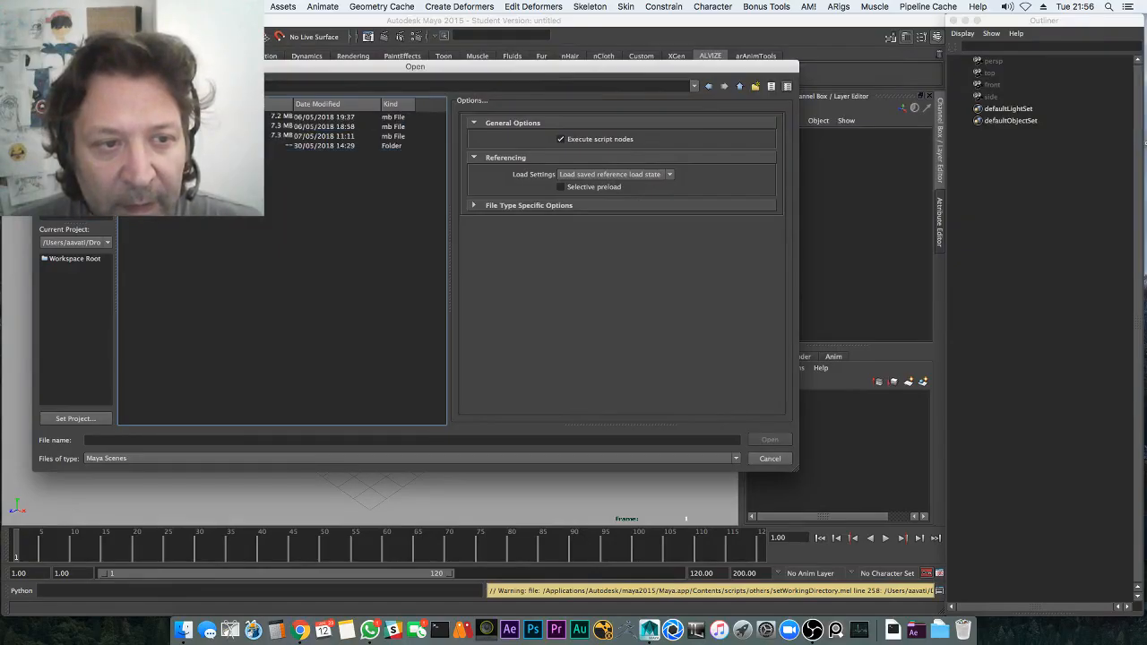
pyautogui.click(180, 136)
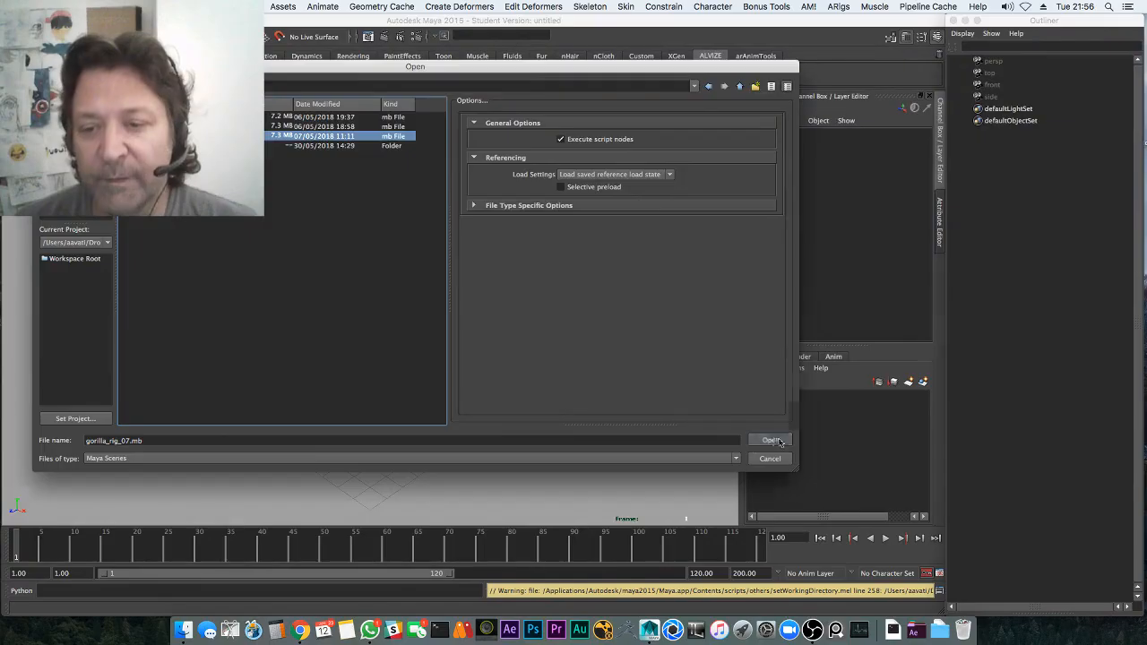
pyautogui.click(773, 440)
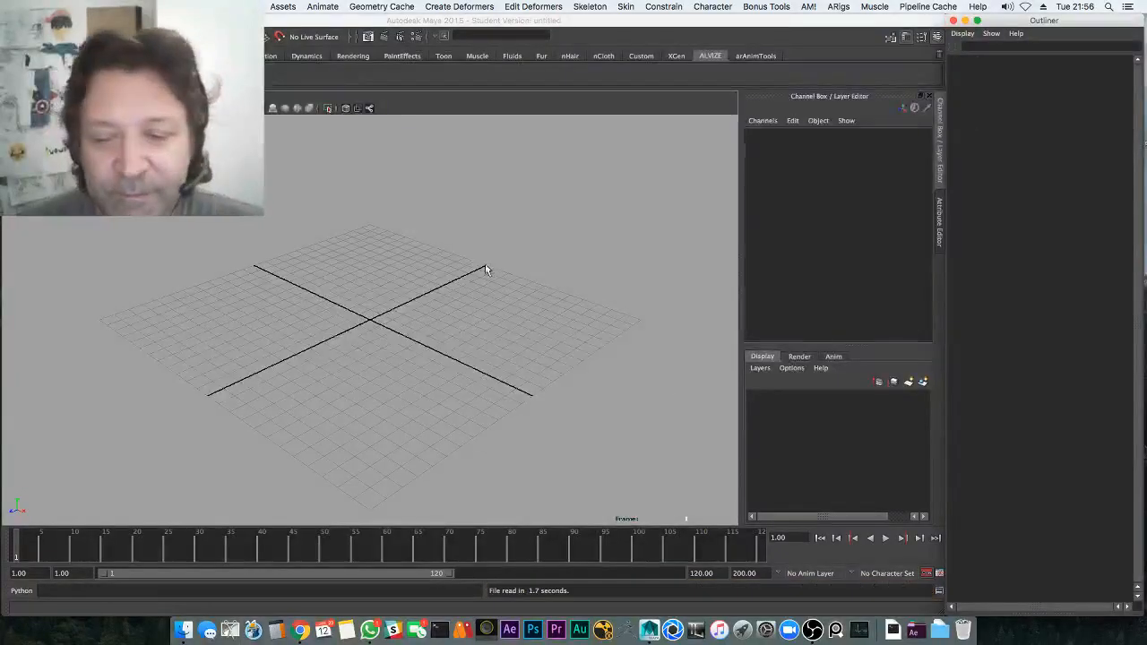
# Tumble, dolly and track the perspective camera to frame the whole gorilla in three-quarter view
pyautogui.keyDown('alt'); pyautogui.moveTo(485, 261); pyautogui.dragTo(669, 290); pyautogui.keyUp('alt')
pyautogui.keyDown('alt'); pyautogui.moveTo(587, 253); pyautogui.dragTo(501, 309, button='right'); pyautogui.keyUp('alt')
pyautogui.keyDown('alt'); pyautogui.moveTo(573, 304); pyautogui.dragTo(618, 330); pyautogui.keyUp('alt')
pyautogui.keyDown('alt'); pyautogui.moveTo(681, 331); pyautogui.dragTo(778, 341, button='right'); pyautogui.keyUp('alt')
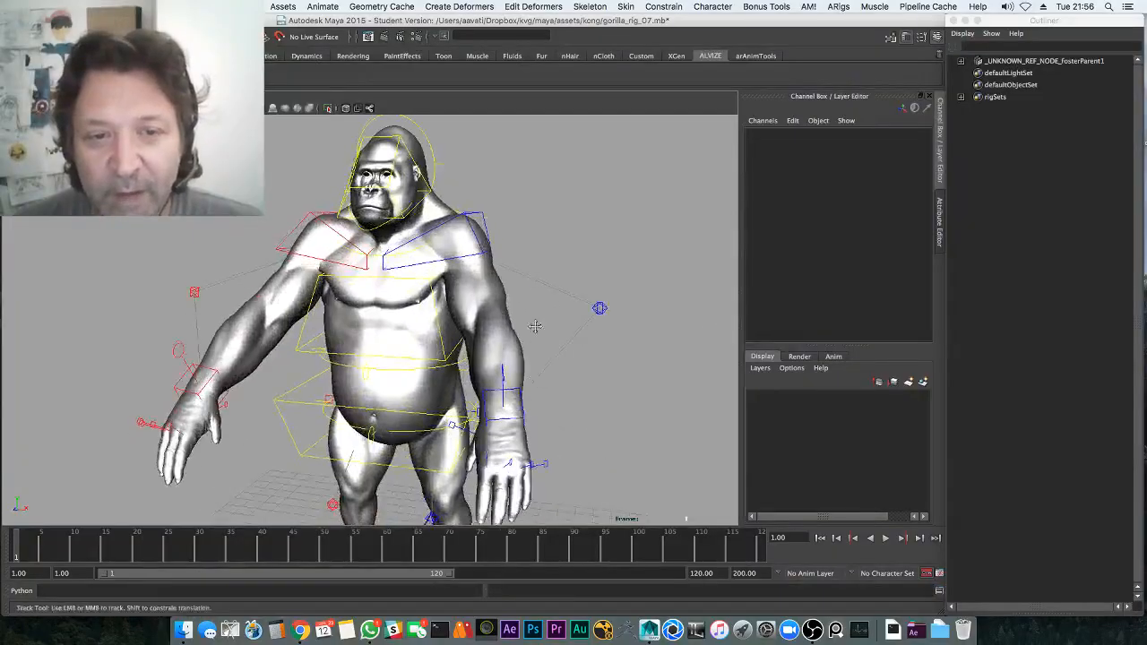
pyautogui.keyDown('alt'); pyautogui.moveTo(538, 359); pyautogui.dragTo(461, 320, button='middle'); pyautogui.keyUp('alt')
pyautogui.keyDown('alt'); pyautogui.moveTo(462, 321); pyautogui.dragTo(435, 311, button='right'); pyautogui.keyUp('alt')
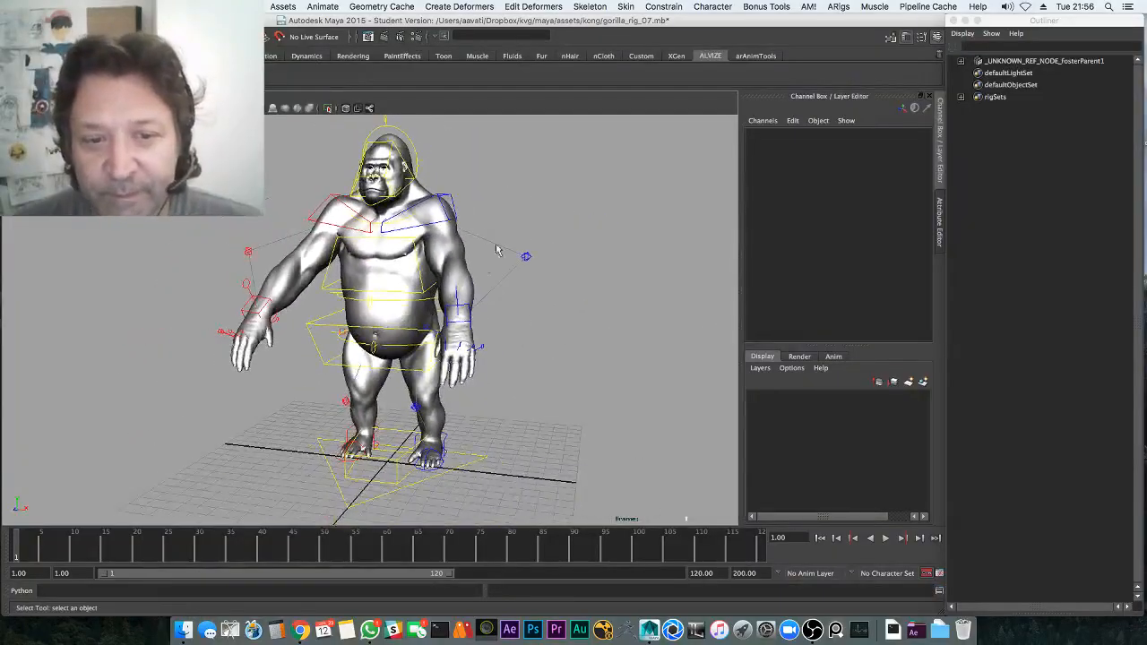
# Play the timeline, stop it, scrub back to an early frame and replay from frame 1
pyautogui.hotkey('alt', 'v')
pyautogui.press('Escape')
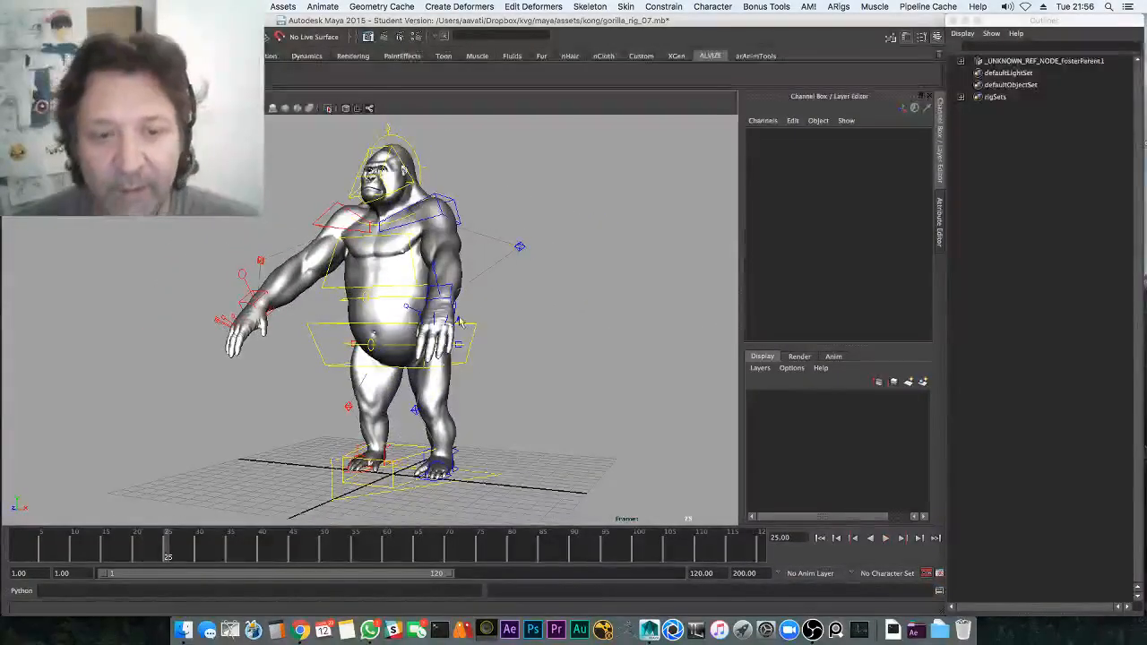
pyautogui.press('Escape')
pyautogui.moveTo(255, 548); pyautogui.dragTo(48, 545)
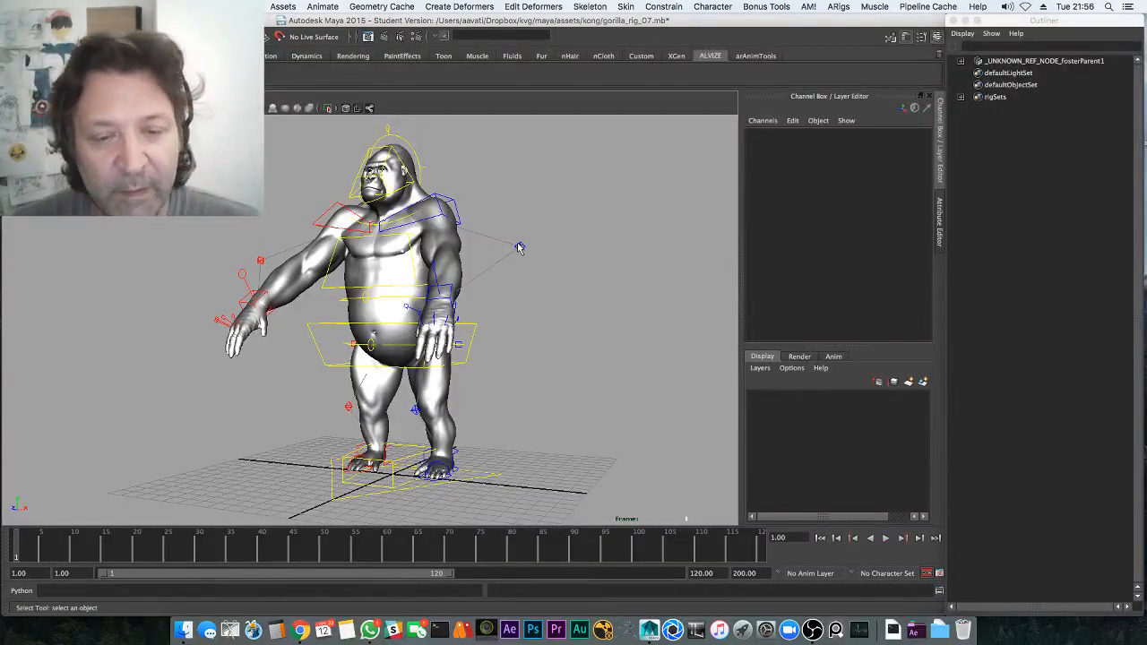
pyautogui.moveTo(520, 247)
pyautogui.keyDown('alt'); pyautogui.mouseDown()
pyautogui.moveTo(531, 269)
pyautogui.moveTo(536, 259)
pyautogui.mouseUp(); pyautogui.keyUp('alt')
pyautogui.hotkey('alt', 'v')
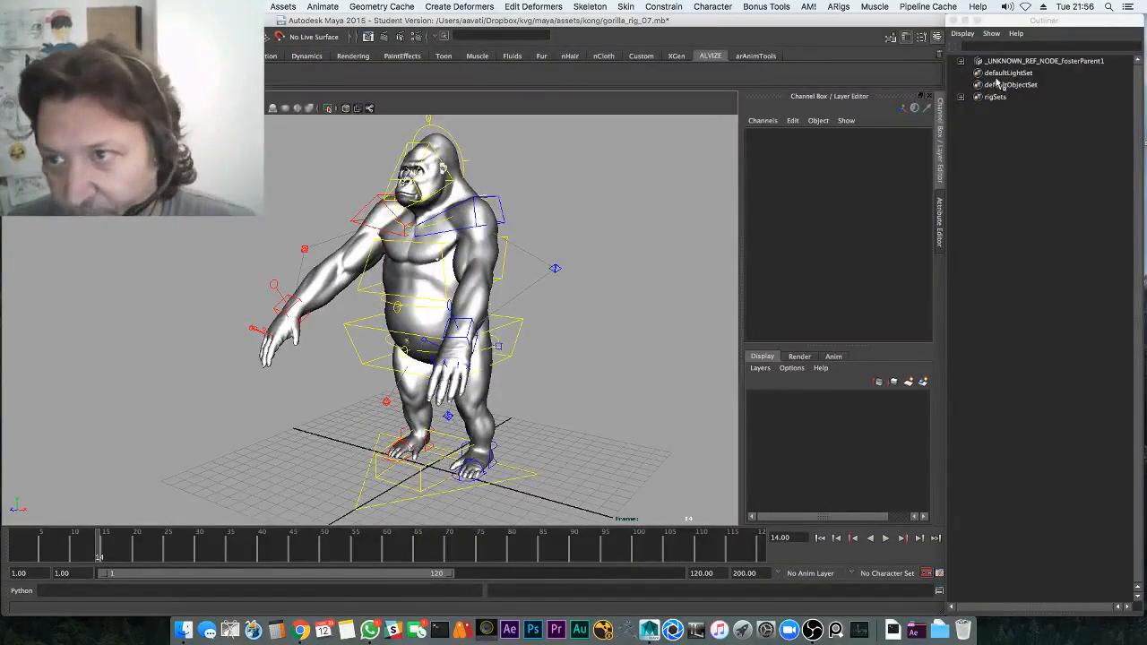
# Unparent the rig group to the world and delete the leftover foster parent node
pyautogui.click(961, 61)
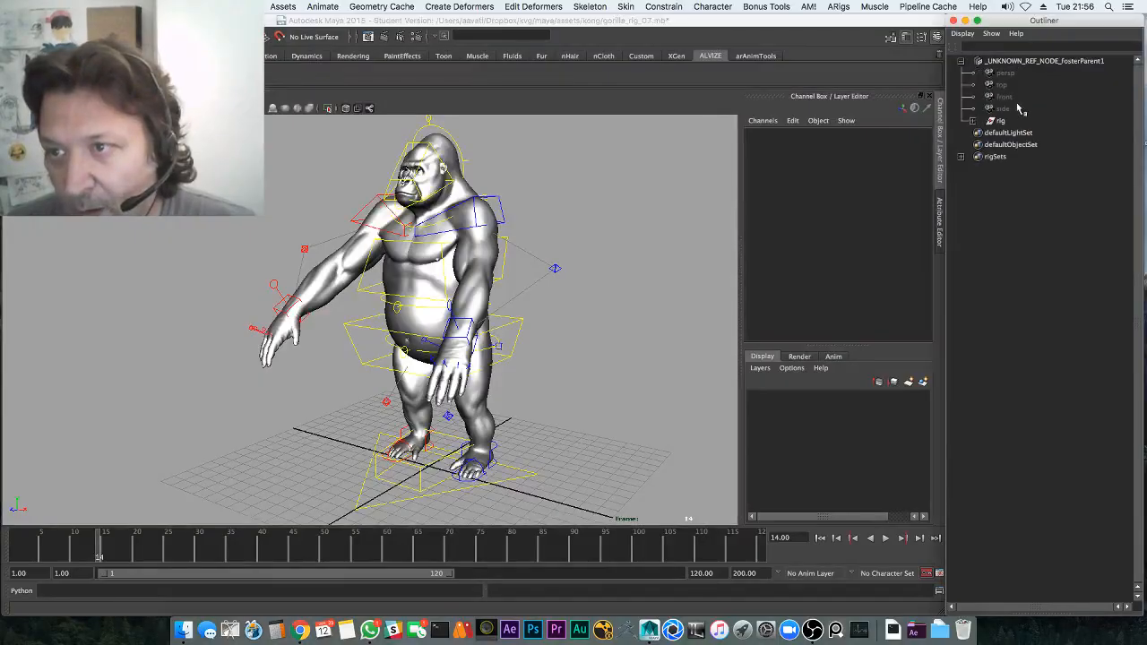
pyautogui.click(1018, 120)
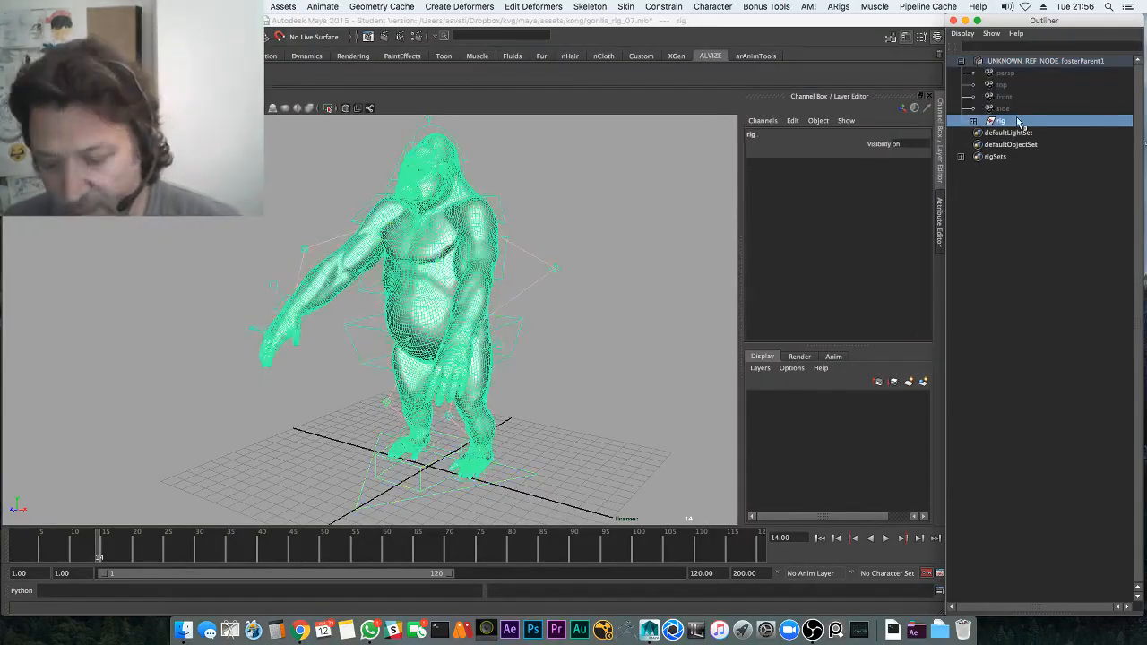
pyautogui.hotkey('shift', 'p')
pyautogui.moveTo(1019, 108); pyautogui.dragTo(1025, 64)
pyautogui.press('Delete')
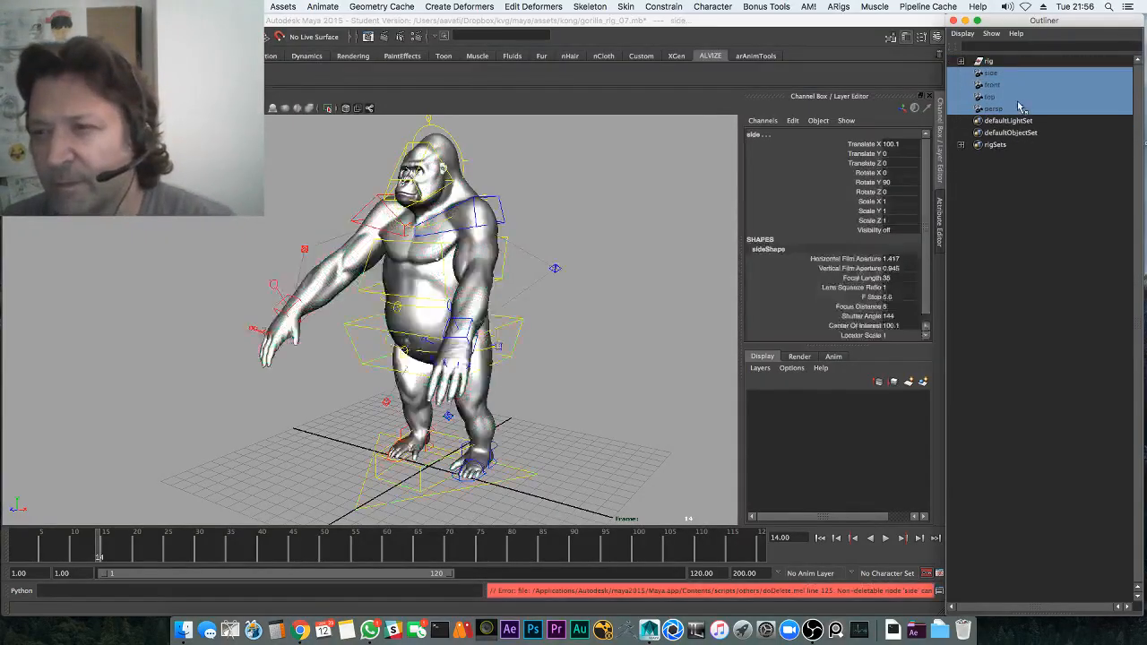
pyautogui.click(609, 346)
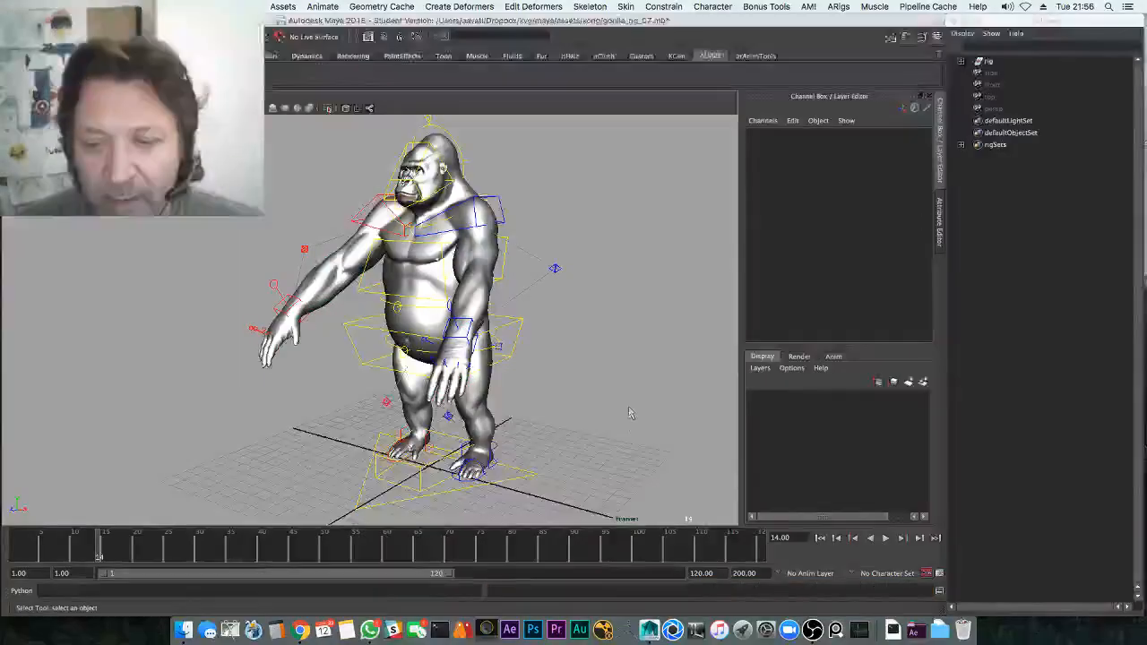
# Set the Time Slider playback speed to Play every frame and test playback from frame 1
pyautogui.hotkey('alt', 'v')
pyautogui.click(881, 539)
pyautogui.moveTo(151, 550); pyautogui.dragTo(2, 545)
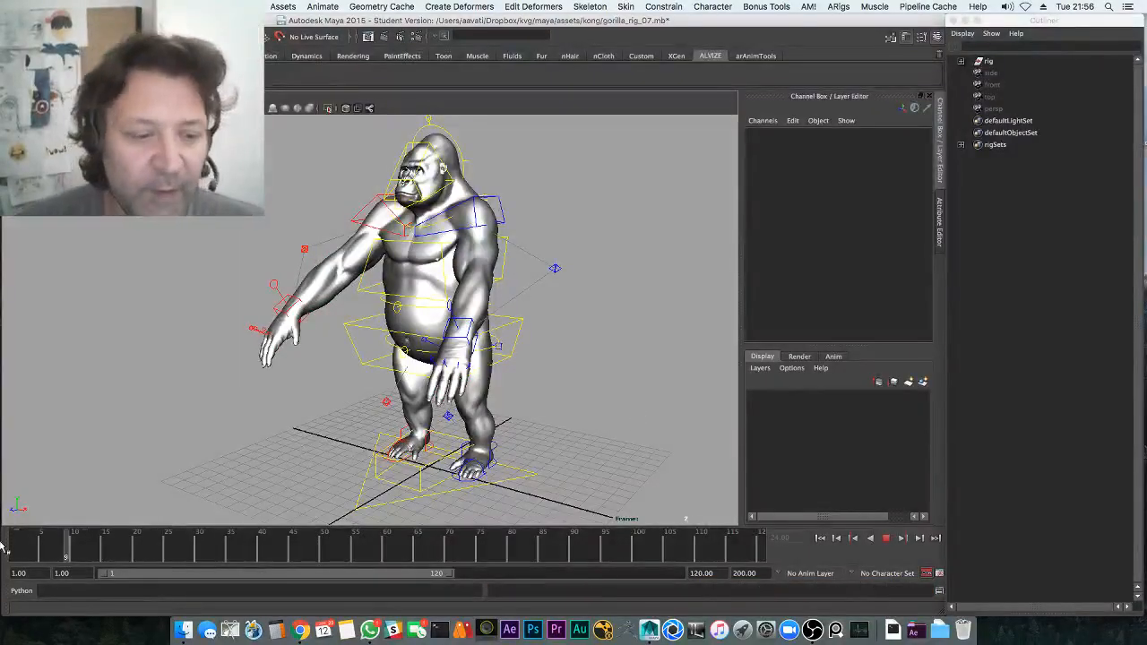
pyautogui.press('q')
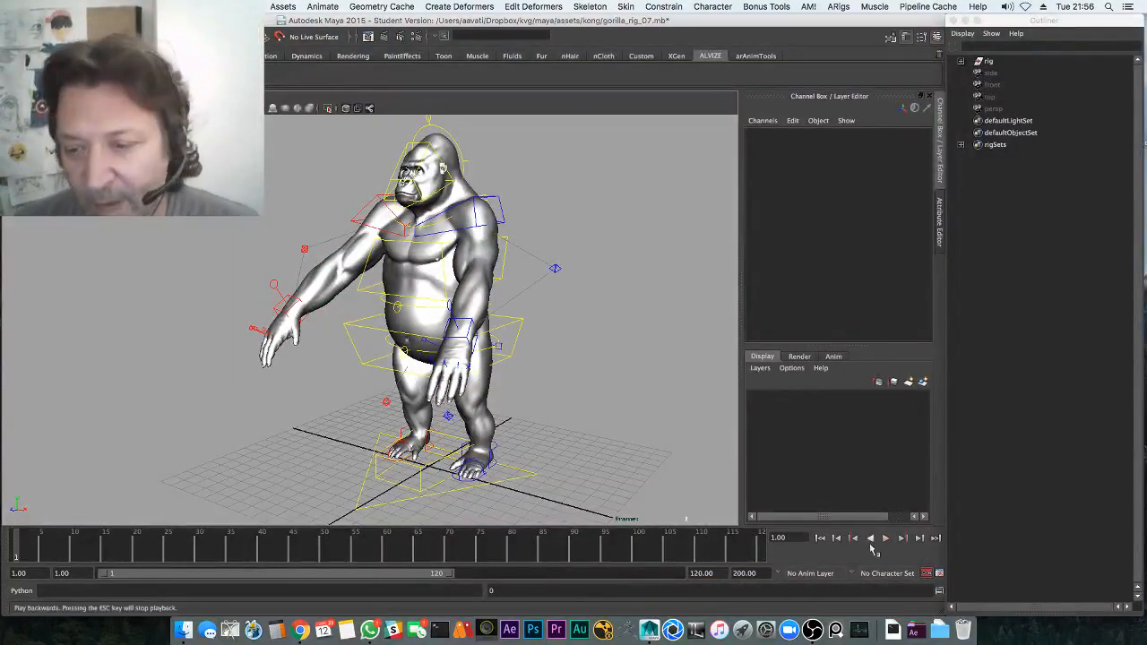
pyautogui.click(939, 572)
pyautogui.click(473, 350)
pyautogui.click(466, 359)
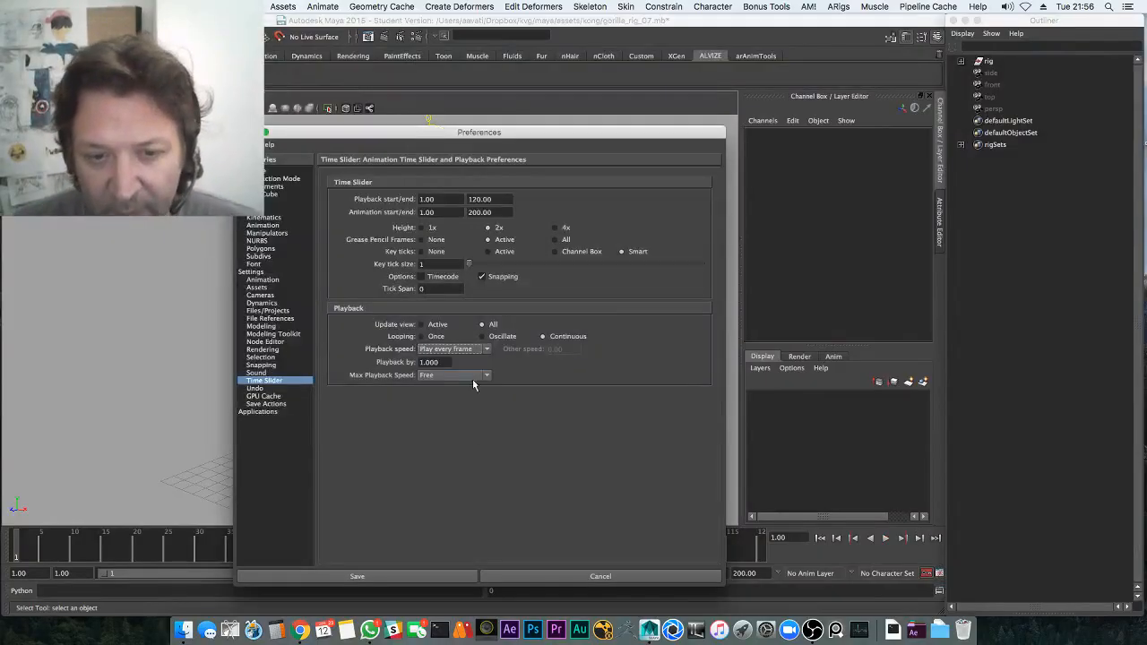
pyautogui.click(410, 574)
pyautogui.hotkey('alt', 'v')
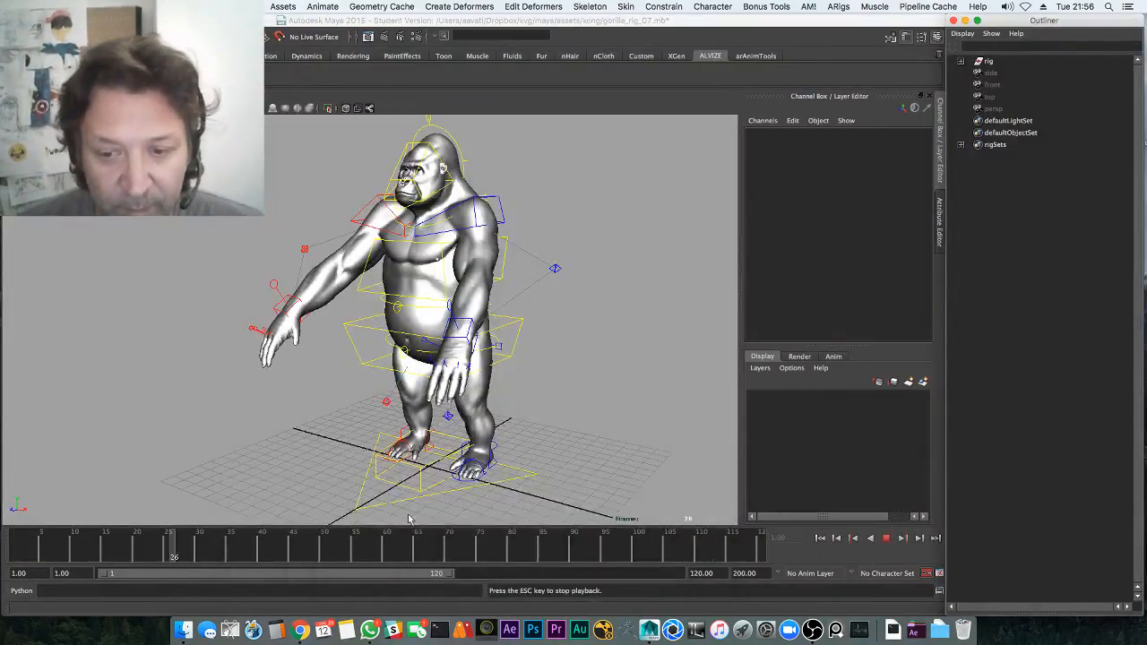
pyautogui.hotkey('alt', 'v')
pyautogui.hotkey('alt', 'shift', 'v')
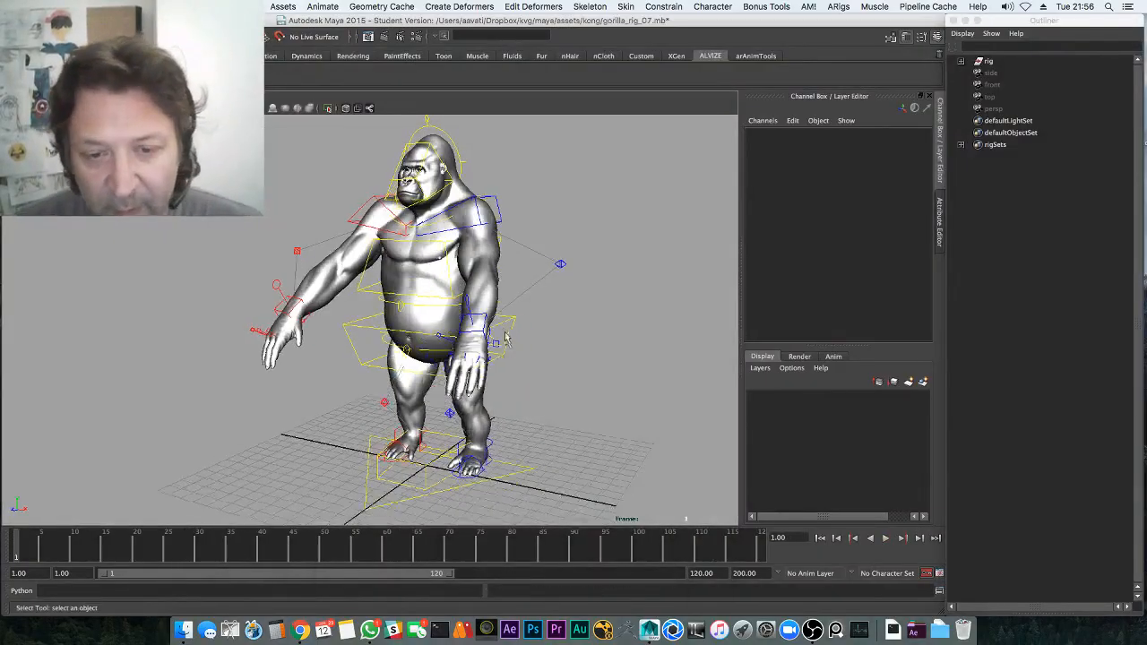
# Key spine_pelvisMain_ctrl's translation at frame 1
pyautogui.click(513, 341)
pyautogui.press('w')
pyautogui.hotkey('shift', 'w')
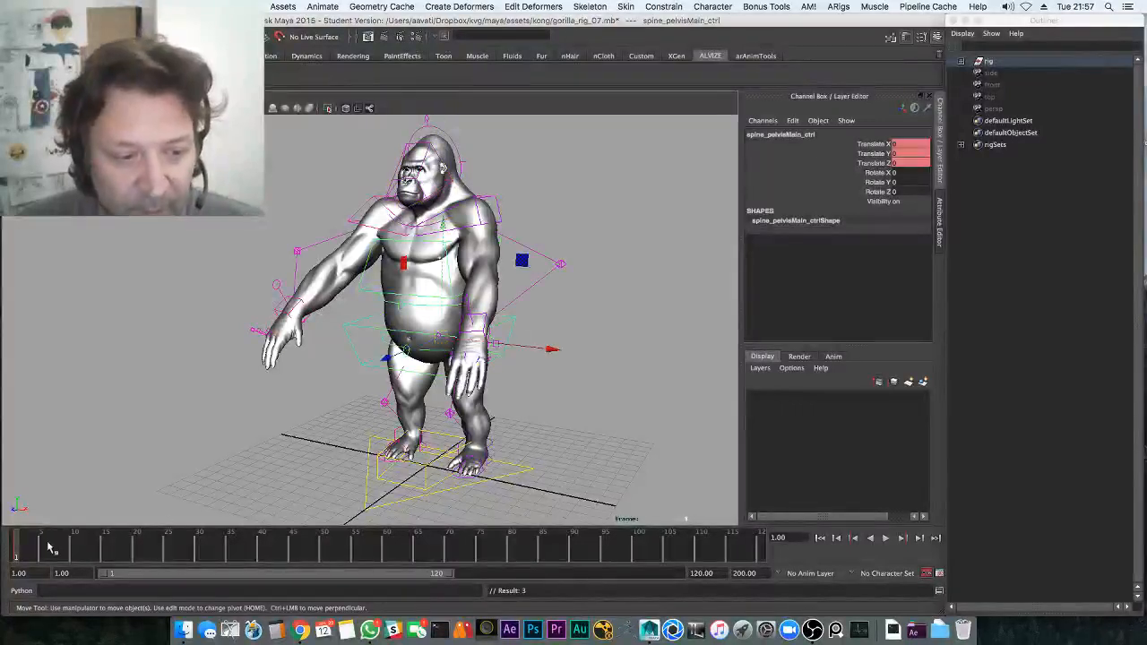
# Lower the pelvis into a crouch, key it at frame 15, and play it back
pyautogui.click(104, 547)
pyautogui.moveTo(190, 433); pyautogui.dragTo(184, 475, button='middle')
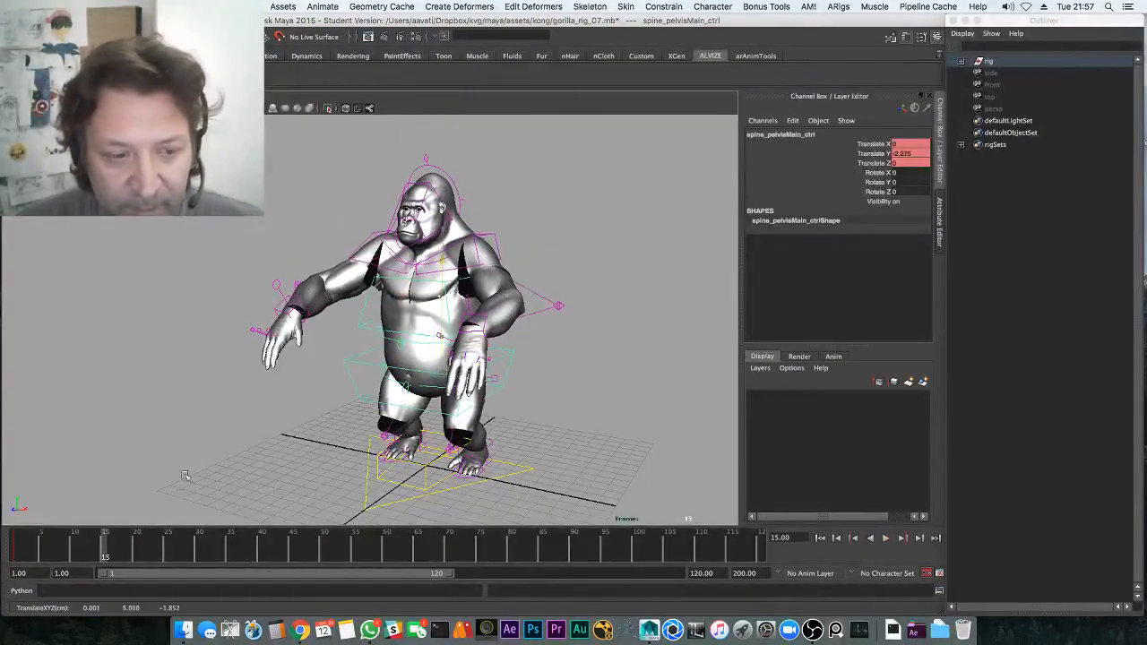
pyautogui.hotkey('shift', 'w')
pyautogui.hotkey('alt', 'v')
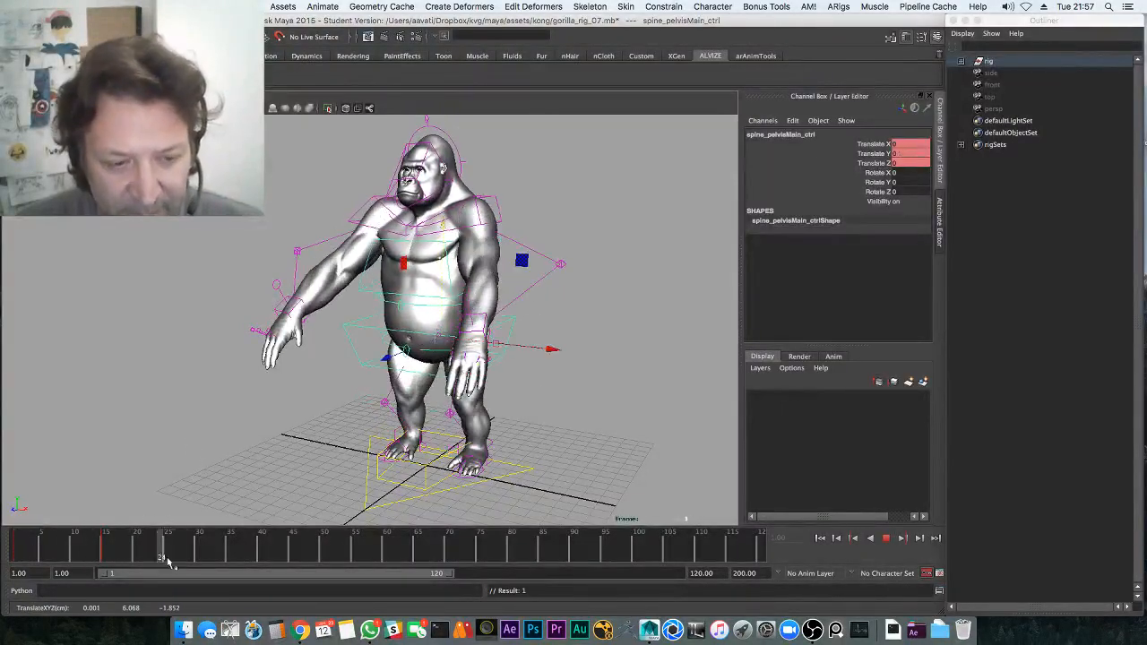
pyautogui.moveTo(196, 557); pyautogui.dragTo(71, 546)
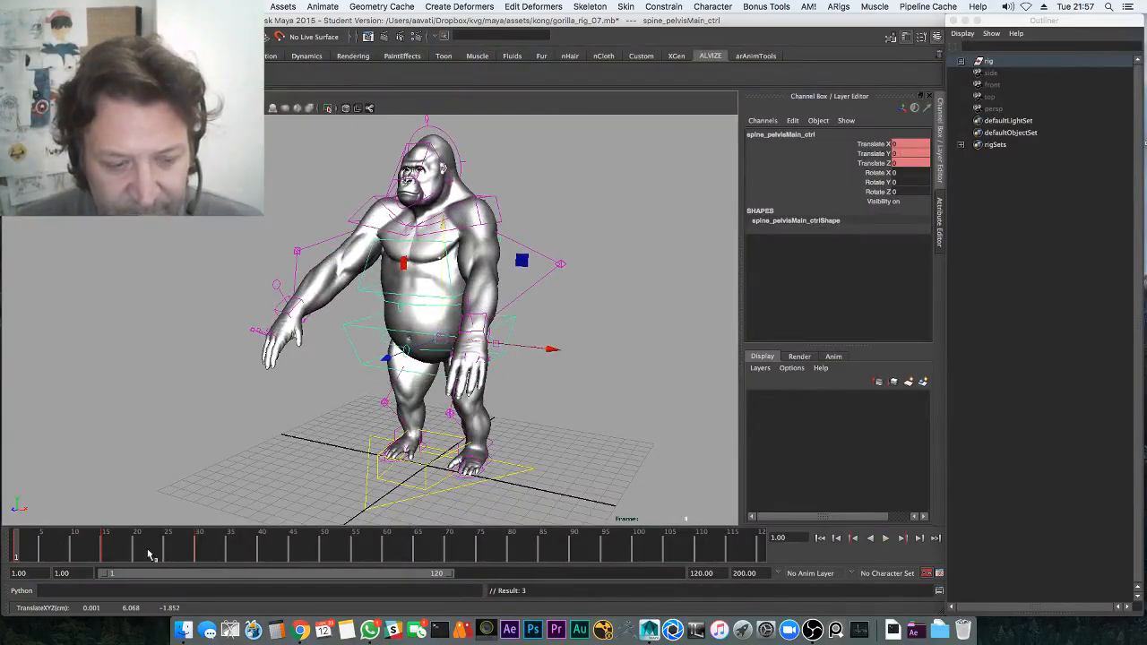
# Switch to the saved Graph Editor layout, frame the curve, and enable auto-frame on selection
pyautogui.press('space')
pyautogui.click(244, 7)
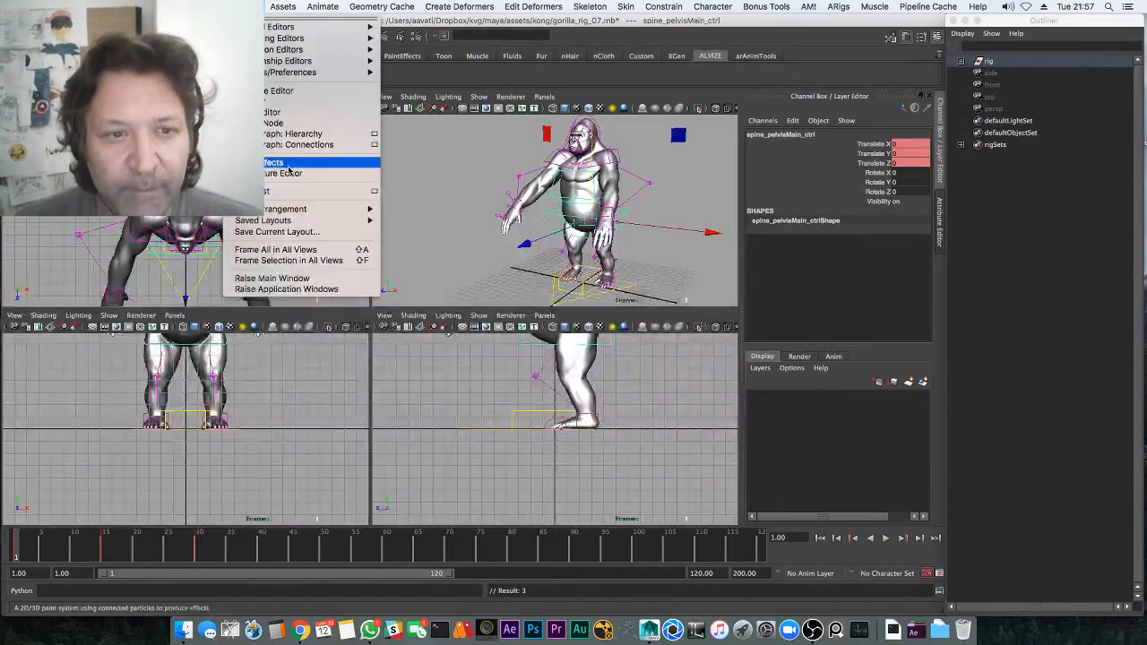
pyautogui.moveTo(287, 220)
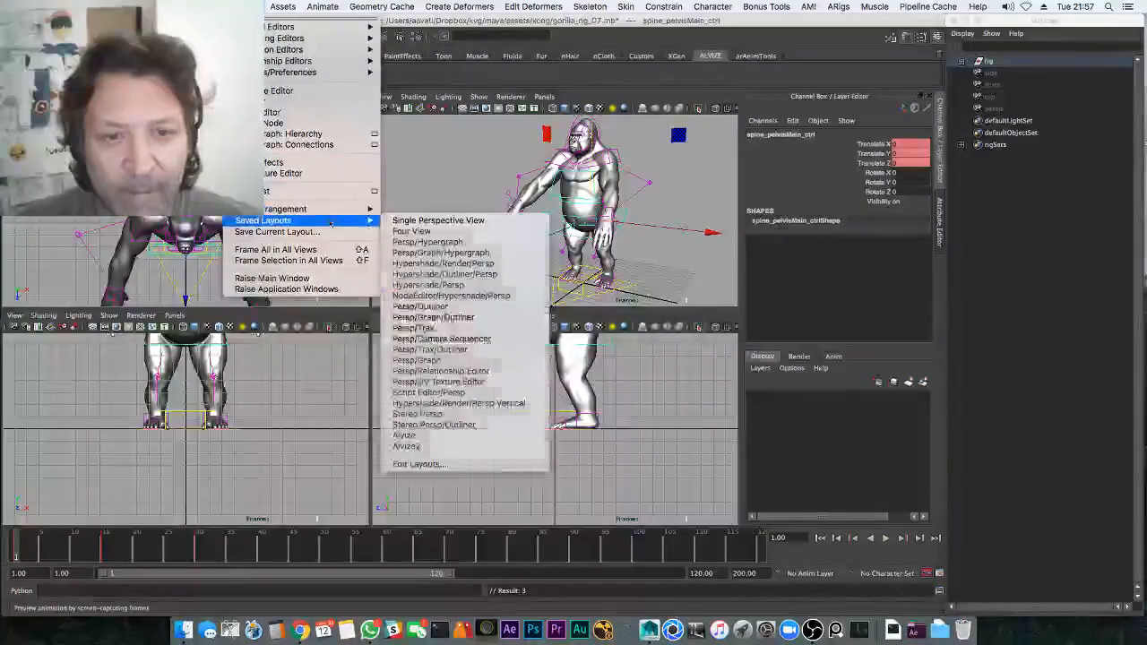
pyautogui.click(451, 438)
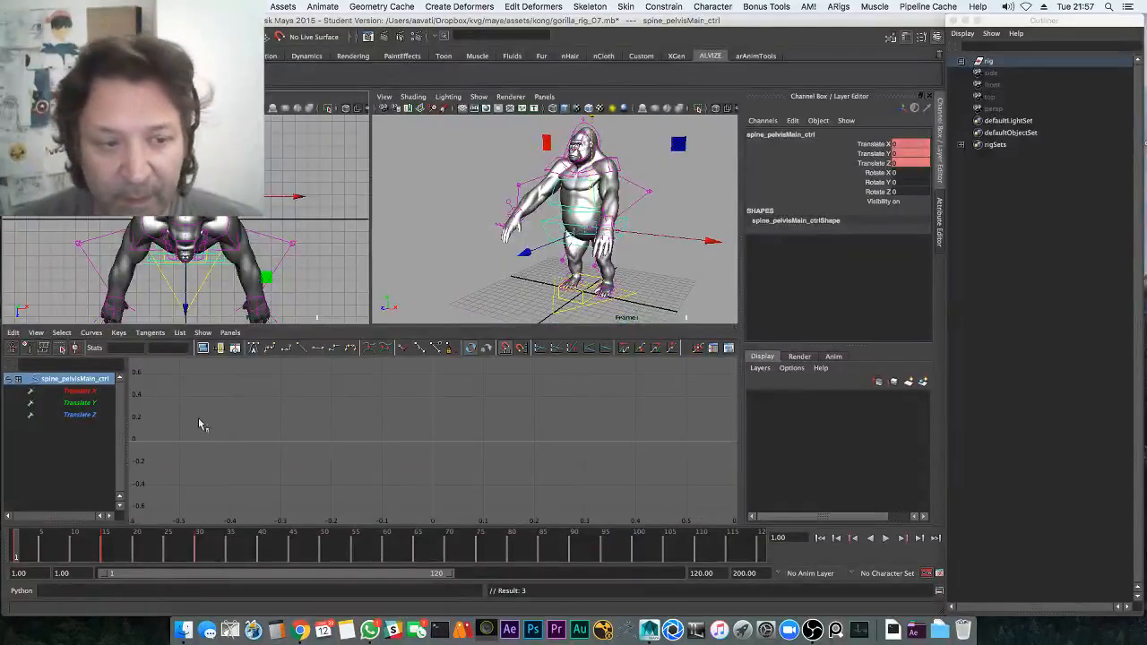
pyautogui.press('f')
pyautogui.click(36, 332)
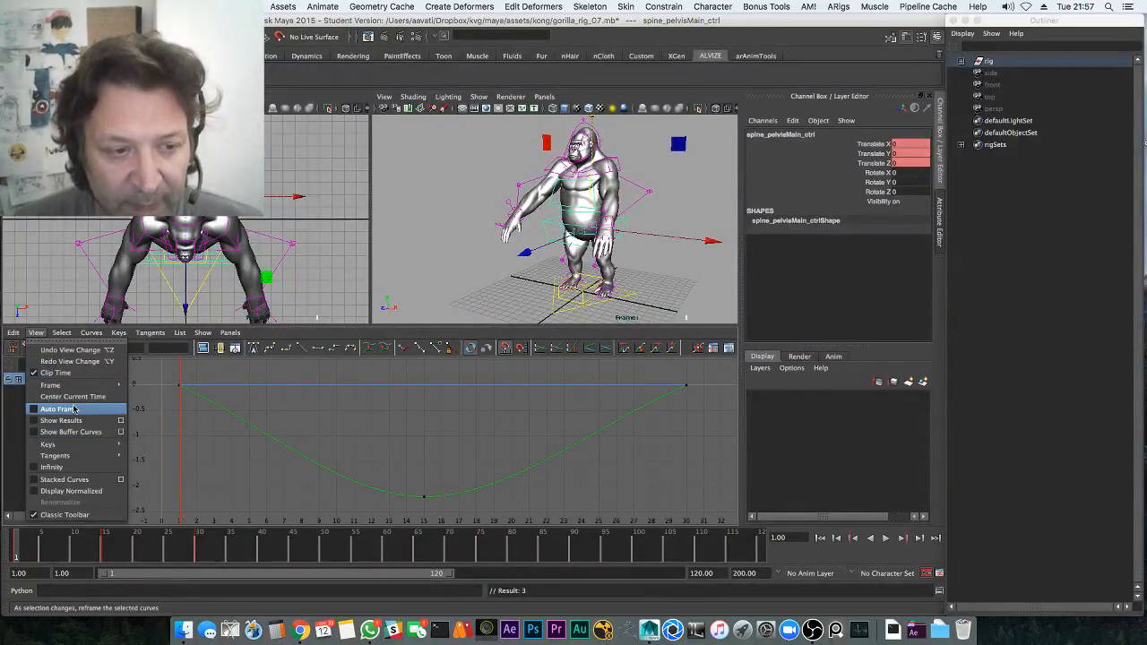
pyautogui.click(74, 408)
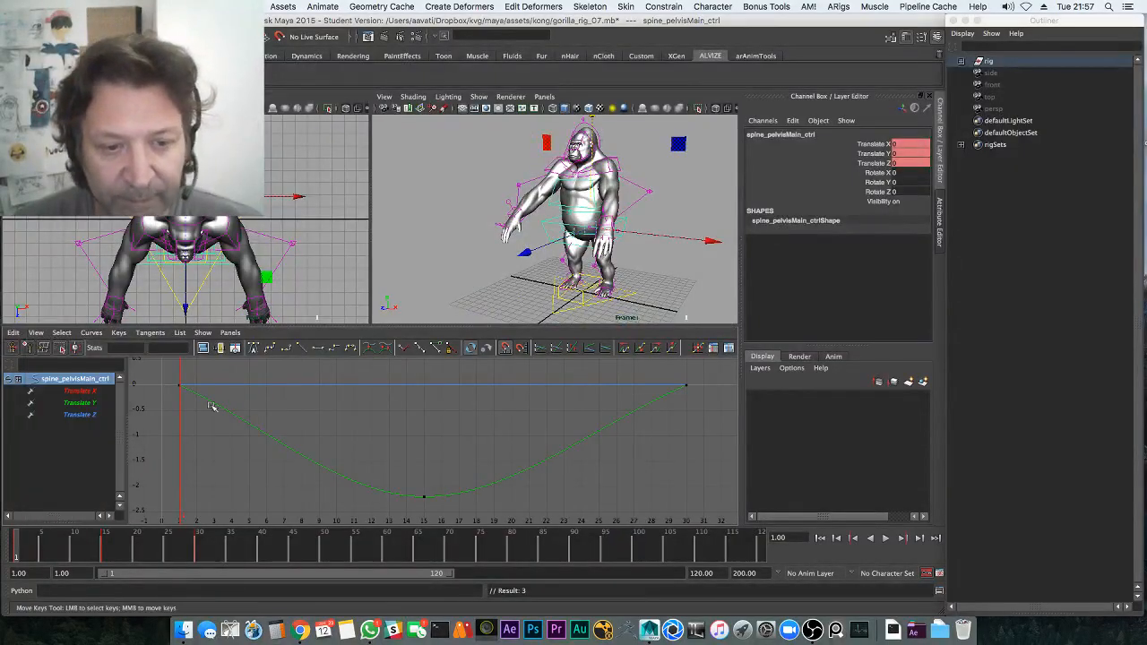
# Give the Translate Y keys flat tangents and orbit the views to check the eased dip
pyautogui.click(319, 348)
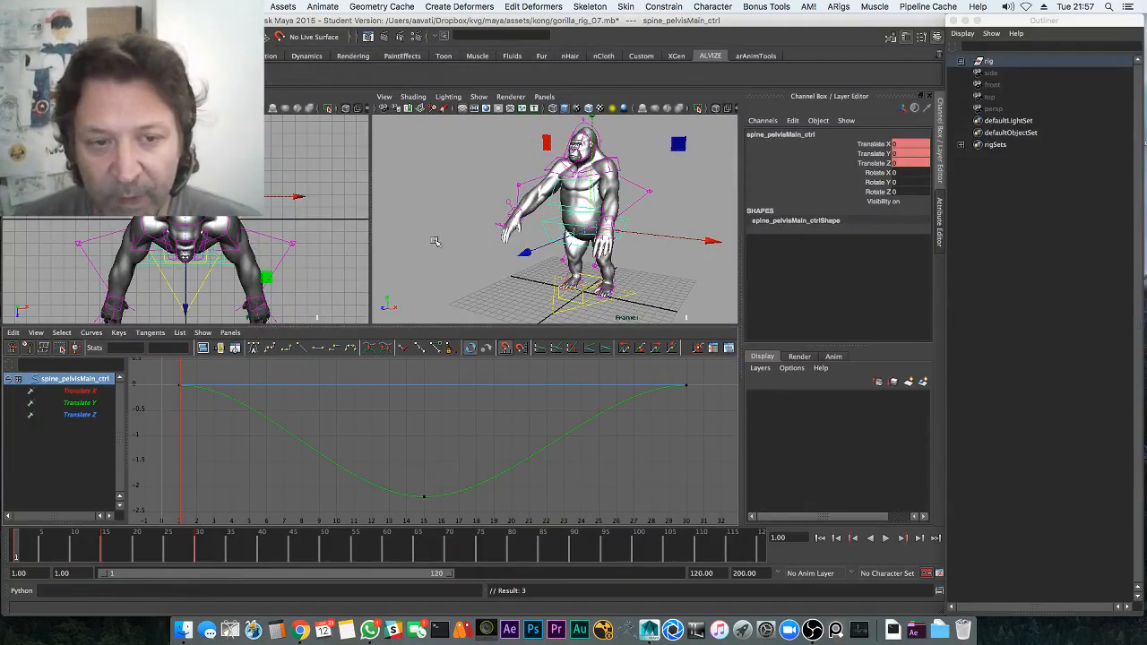
pyautogui.moveTo(487, 227)
pyautogui.keyDown('alt'); pyautogui.mouseDown()
pyautogui.moveTo(454, 244)
pyautogui.moveTo(504, 234)
pyautogui.moveTo(505, 224)
pyautogui.mouseUp(); pyautogui.keyUp('alt')
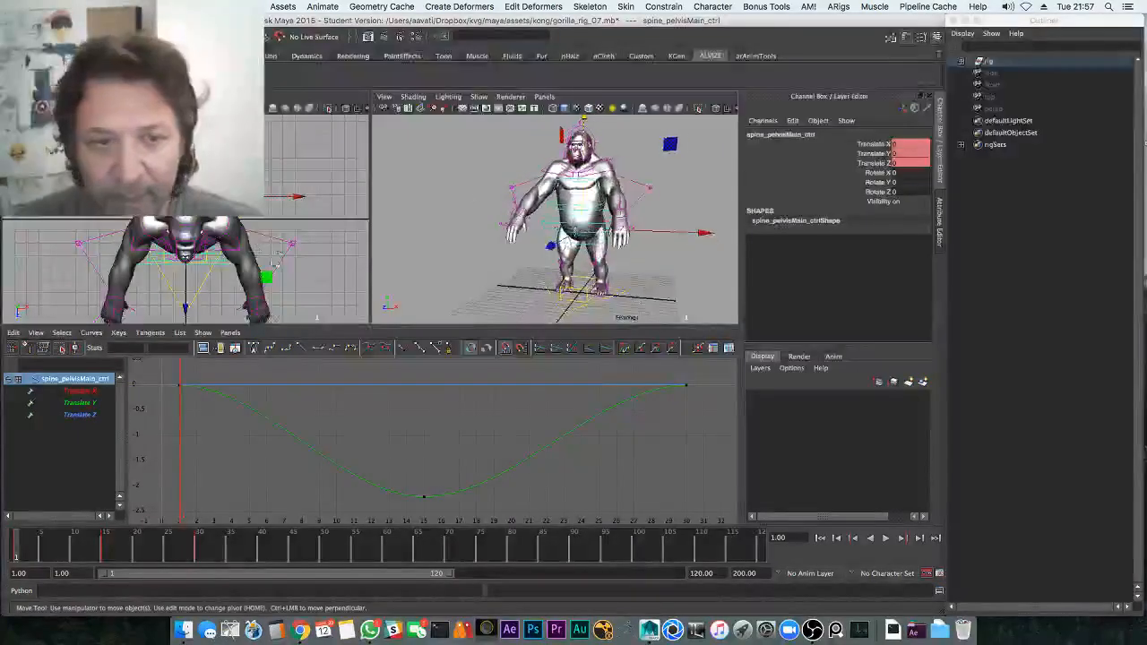
pyautogui.keyDown('alt'); pyautogui.moveTo(282, 258); pyautogui.dragTo(273, 232, button='middle'); pyautogui.keyUp('alt')
pyautogui.keyDown('alt'); pyautogui.moveTo(497, 167); pyautogui.dragTo(485, 181); pyautogui.keyUp('alt')
# Create a new perspective camera and rename it from persp1 to renderCam
pyautogui.click(544, 96)
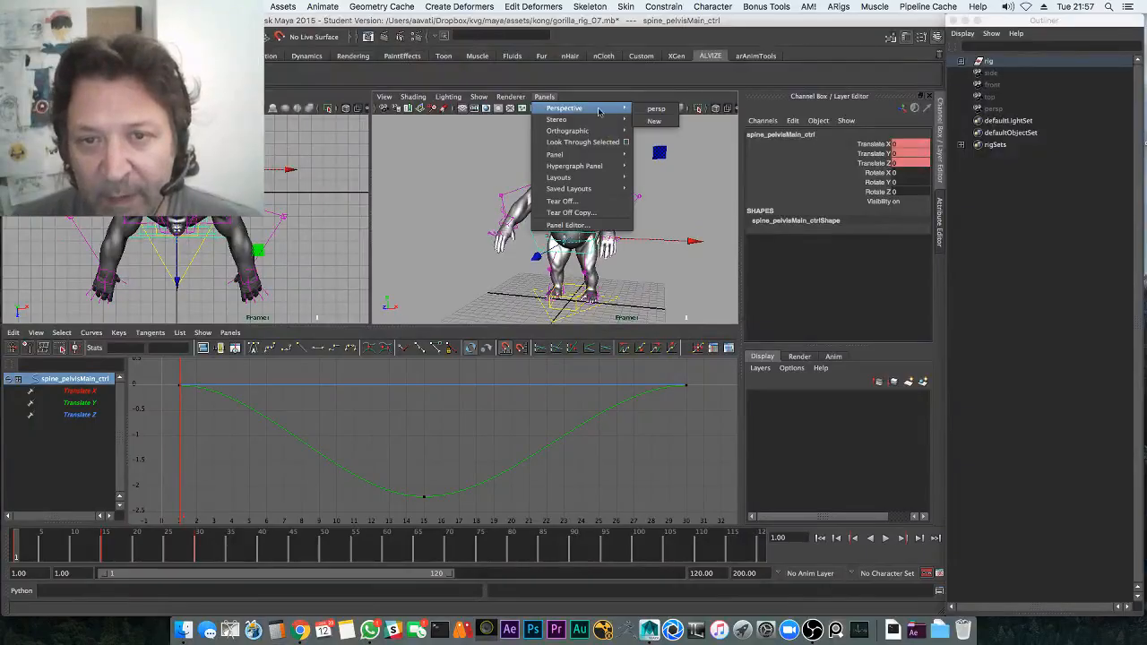
pyautogui.click(649, 122)
pyautogui.doubleClick(997, 120)
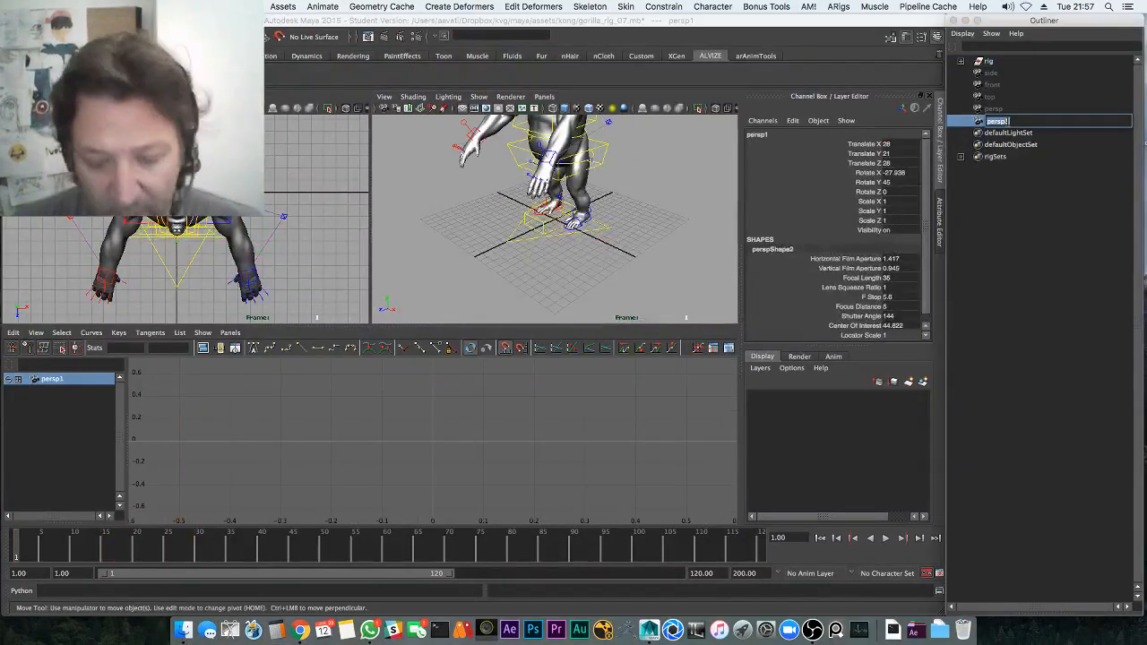
pyautogui.write('renderCA')
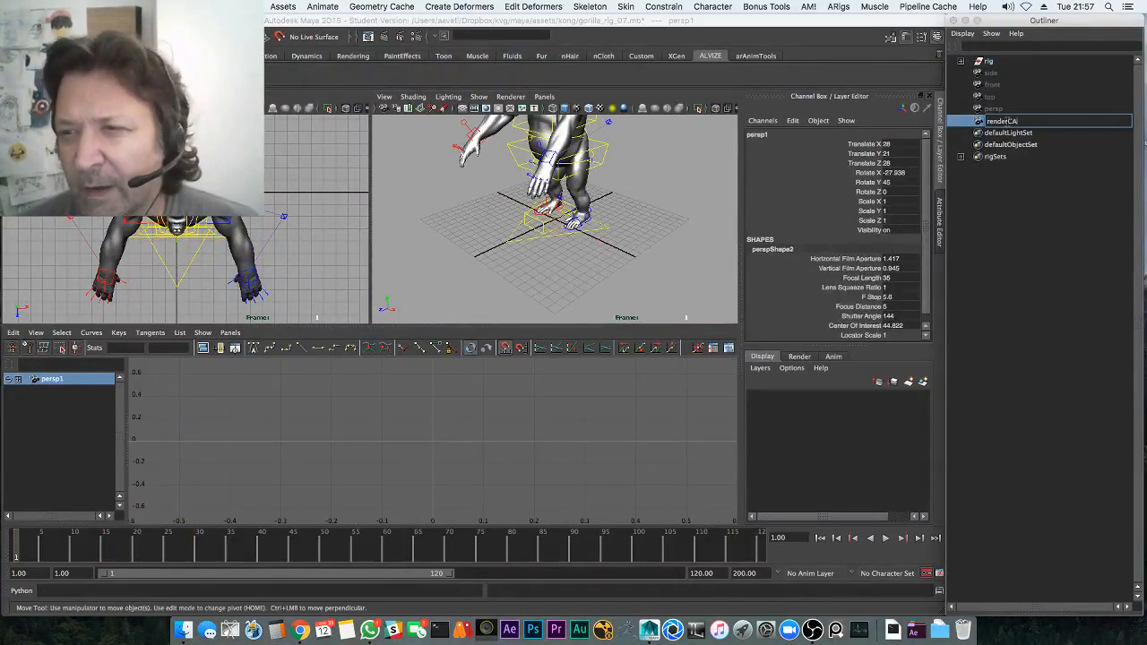
pyautogui.write('M')
pyautogui.press('Return')
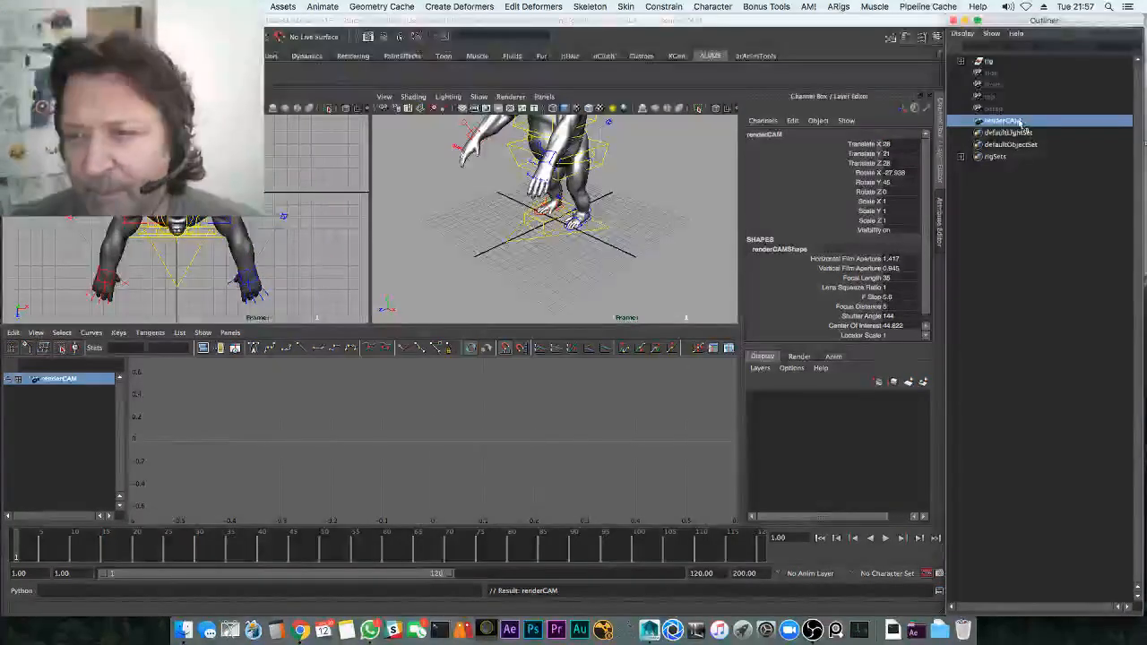
pyautogui.doubleClick(1001, 120)
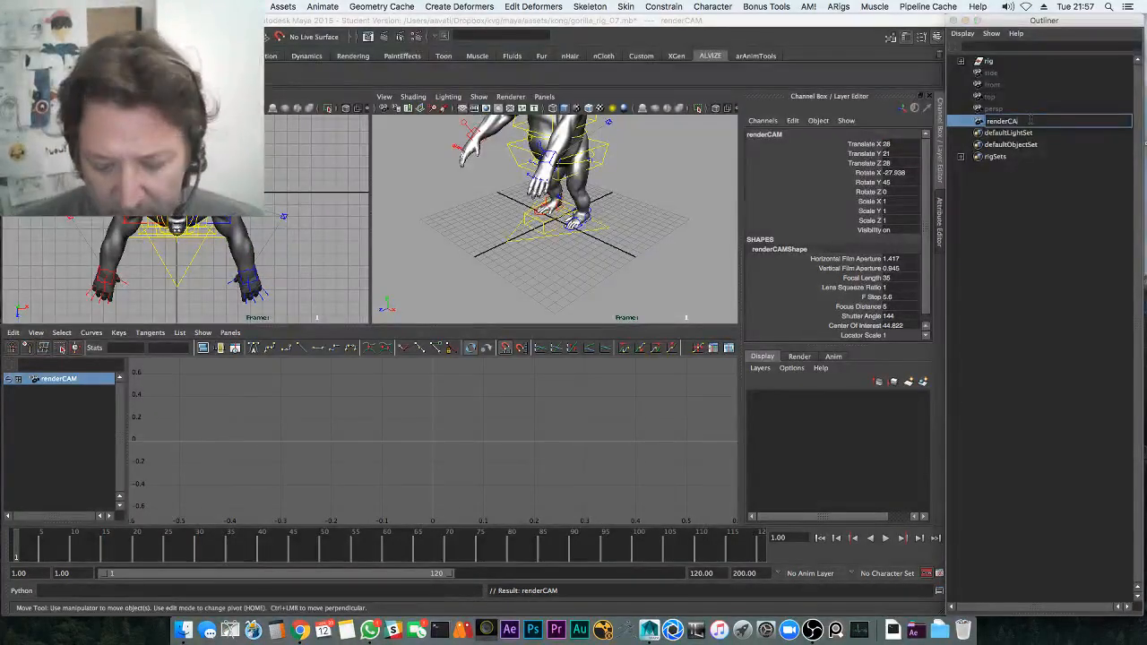
pyautogui.write('renderCam')
pyautogui.press('Return')
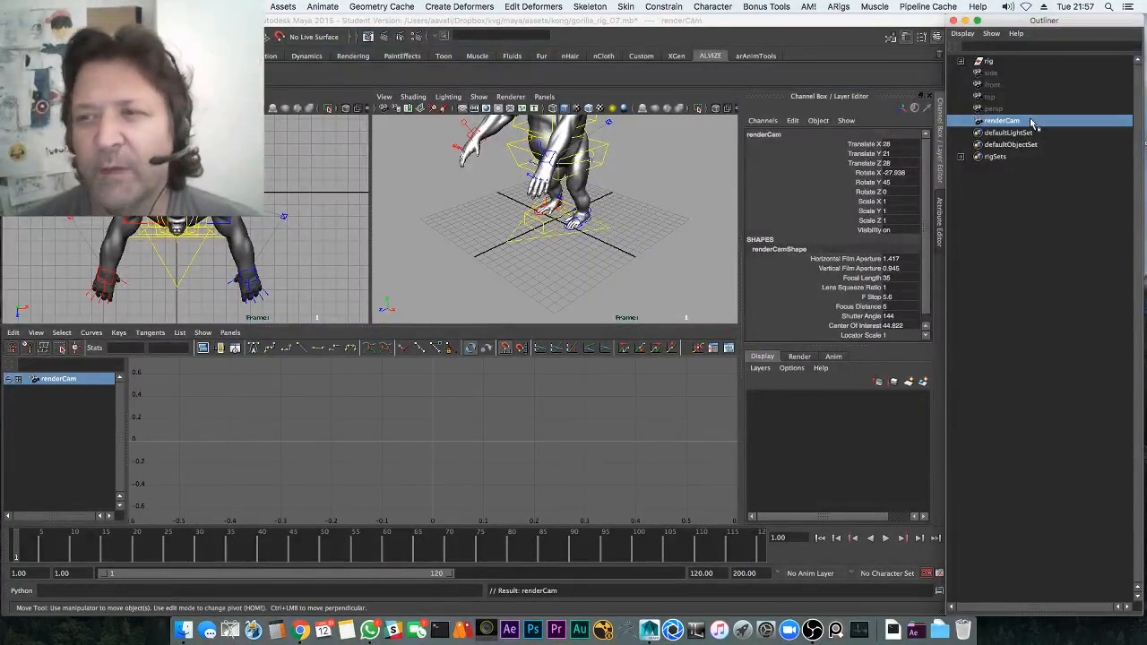
# Frame the gorilla through renderCam and switch the left panel to a lower perspective view
pyautogui.moveTo(548, 280)
pyautogui.keyDown('alt'); pyautogui.mouseDown(button='middle')
pyautogui.moveTo(563, 271)
pyautogui.moveTo(562, 291)
pyautogui.mouseUp(button='middle'); pyautogui.keyUp('alt')
pyautogui.keyDown('alt'); pyautogui.moveTo(562, 290); pyautogui.dragTo(566, 271); pyautogui.keyUp('alt')
pyautogui.keyDown('alt'); pyautogui.moveTo(565, 271); pyautogui.dragTo(565, 283, button='middle'); pyautogui.keyUp('alt')
pyautogui.click(306, 254)
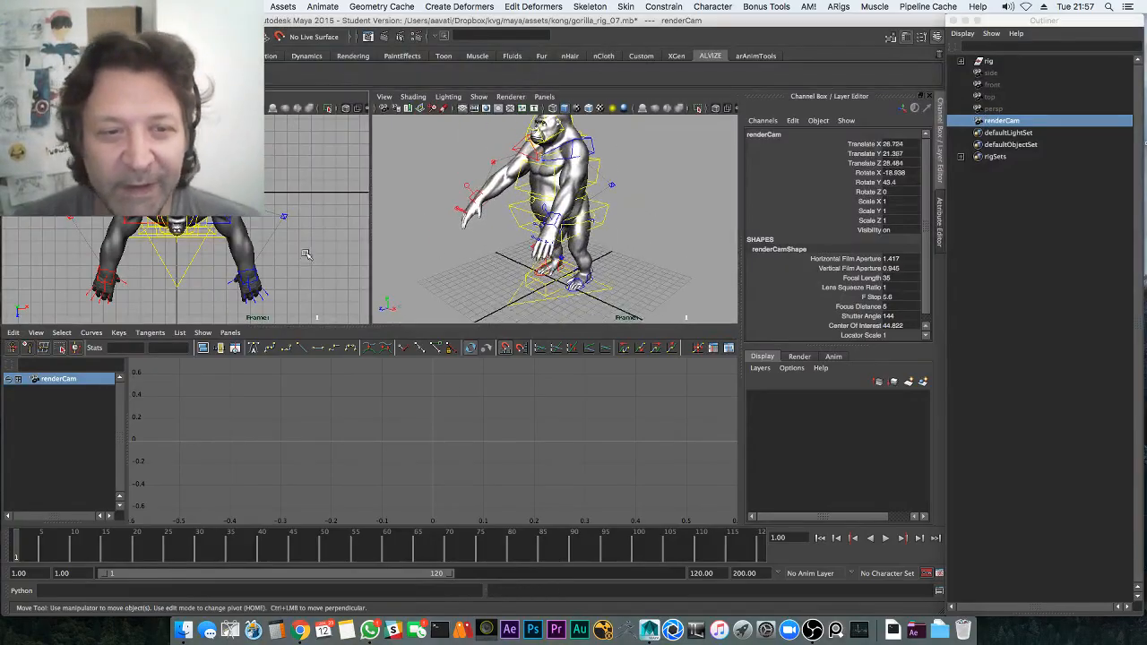
pyautogui.press('space')
pyautogui.moveTo(305, 255); pyautogui.dragTo(326, 229)
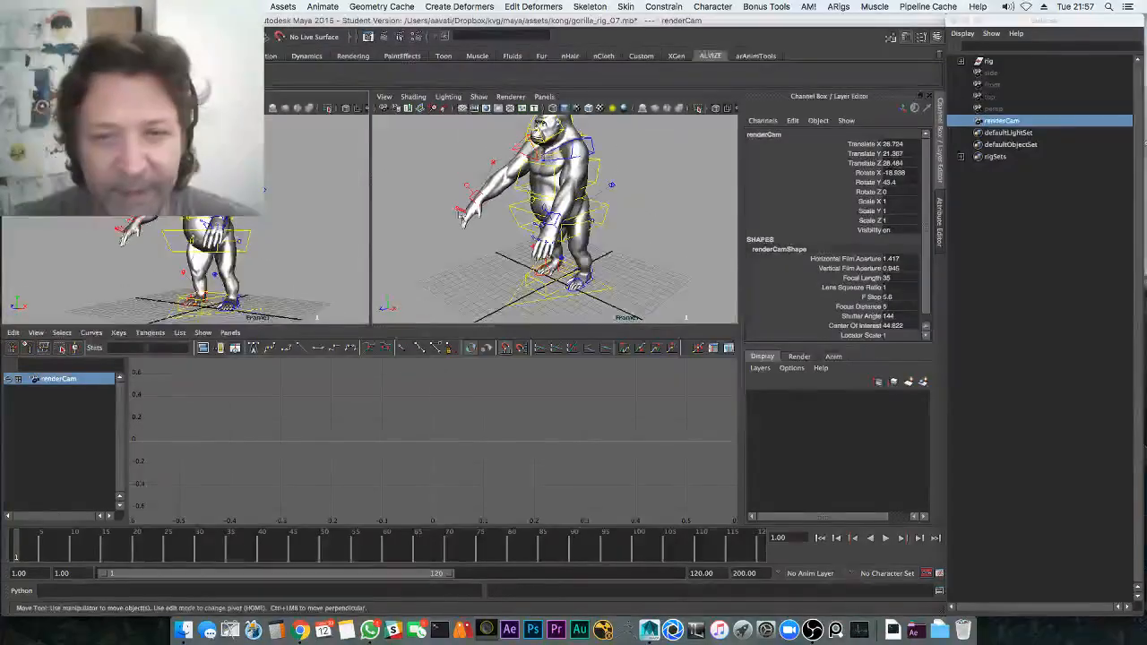
# Select the renderCam camera and set its Focal Length to 50
pyautogui.click(384, 97)
pyautogui.click(406, 115)
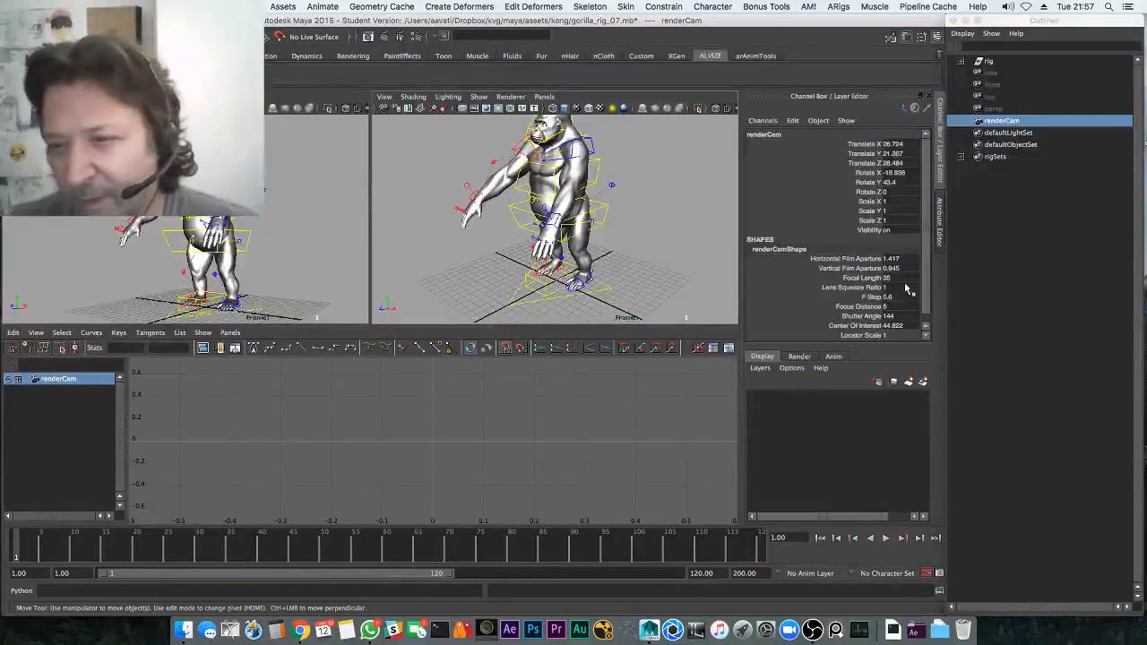
pyautogui.press('Return')
# Reframe the gorilla in renderCam, make the 3D views taller than the graph, and play the animation
pyautogui.keyDown('alt'); pyautogui.moveTo(599, 200); pyautogui.dragTo(597, 193); pyautogui.keyUp('alt')
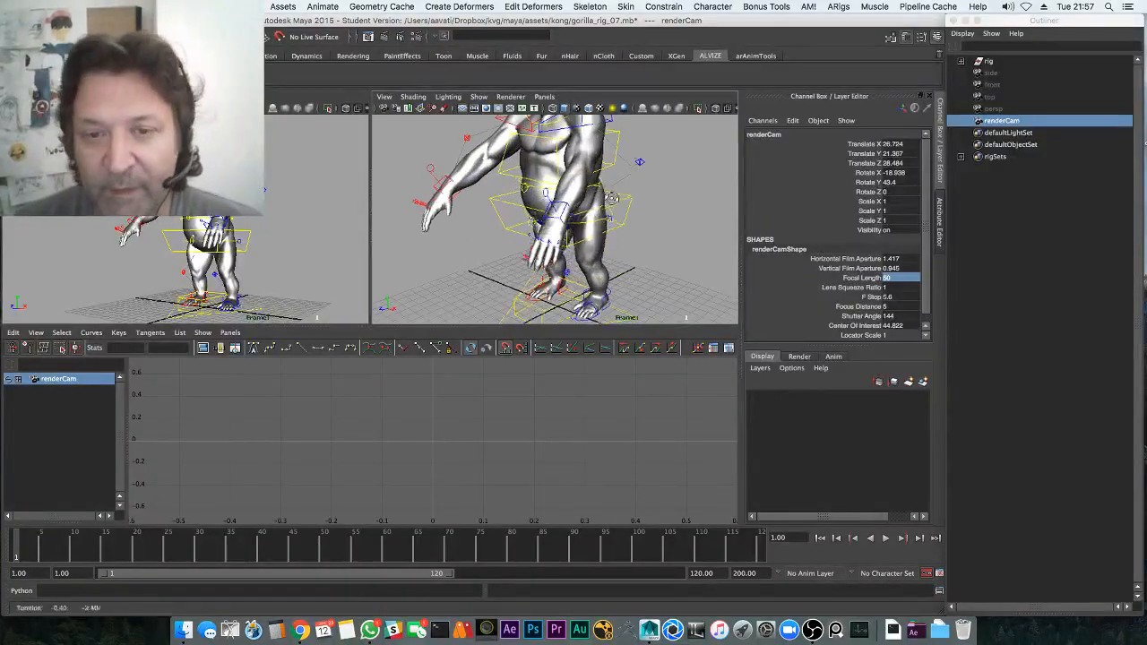
pyautogui.keyDown('alt'); pyautogui.moveTo(598, 193); pyautogui.dragTo(566, 190, button='right'); pyautogui.keyUp('alt')
pyautogui.keyDown('alt'); pyautogui.moveTo(566, 190); pyautogui.dragTo(557, 206, button='middle'); pyautogui.keyUp('alt')
pyautogui.keyDown('alt'); pyautogui.moveTo(552, 215); pyautogui.dragTo(583, 218); pyautogui.keyUp('alt')
pyautogui.click(351, 446)
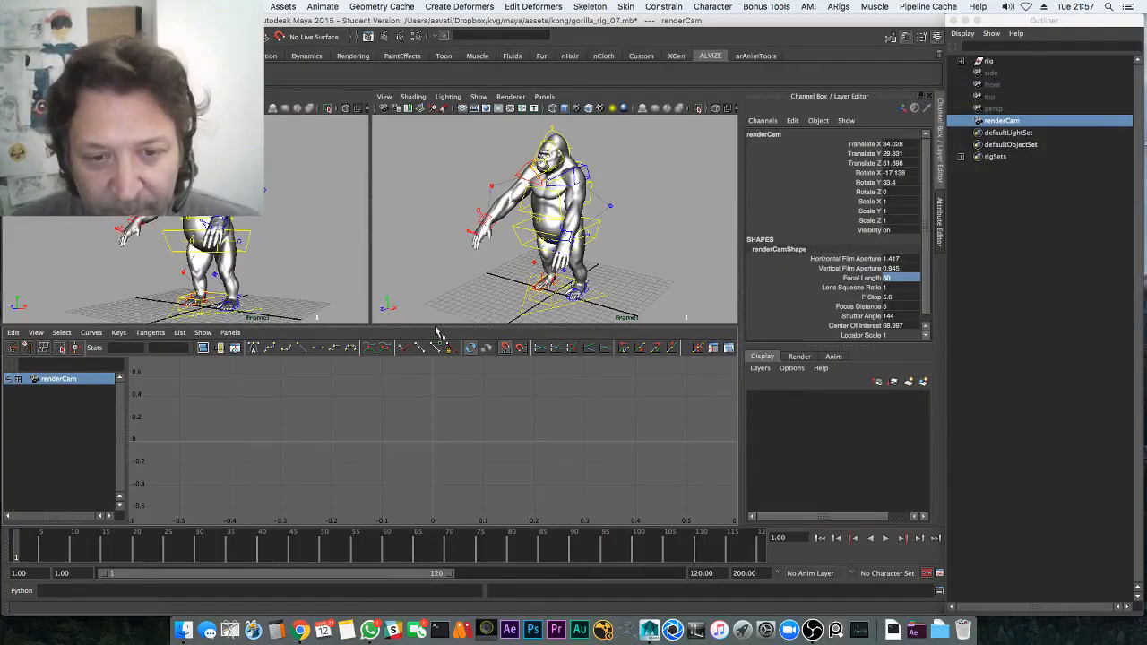
pyautogui.moveTo(437, 328); pyautogui.dragTo(430, 338)
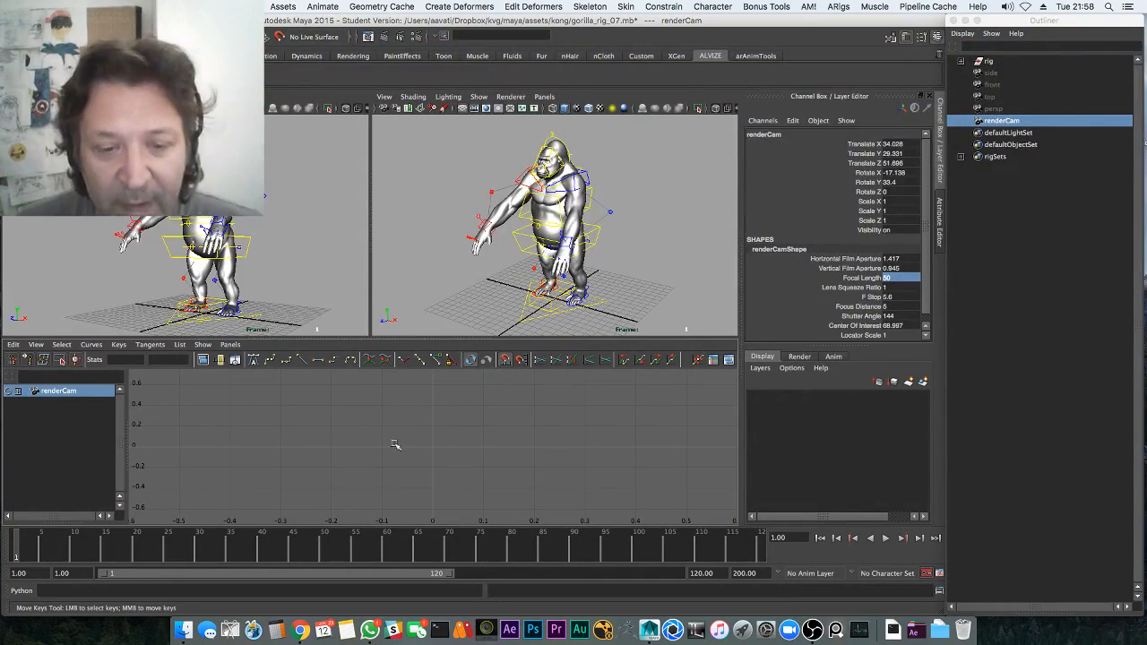
pyautogui.press('space')
pyautogui.press('space')
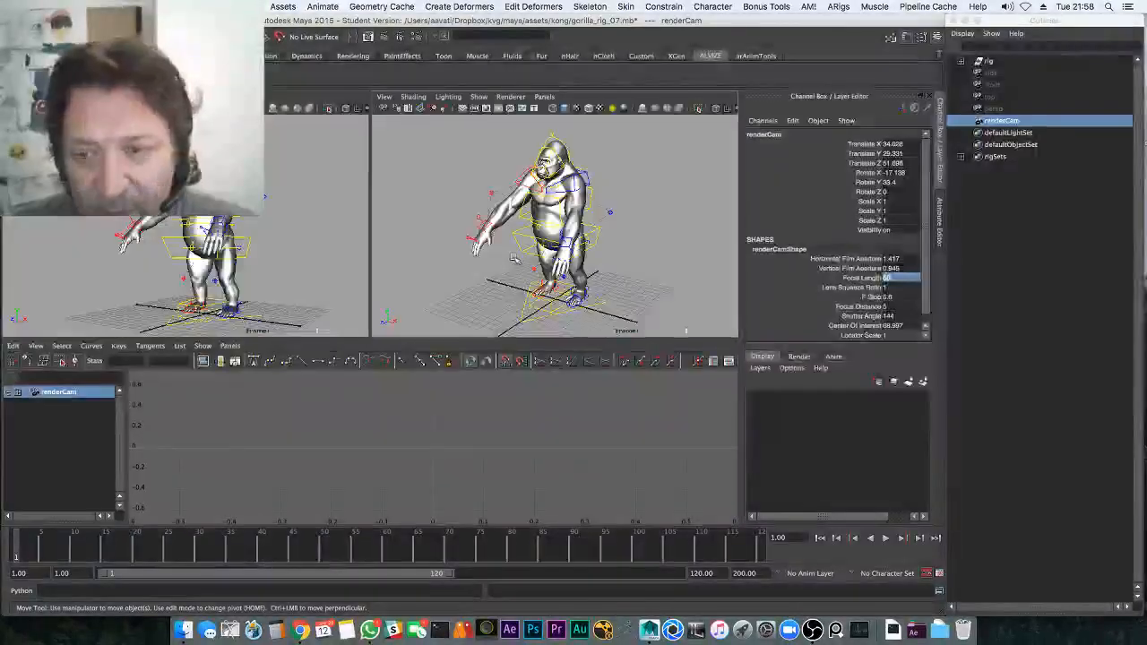
pyautogui.hotkey('alt', 'v')
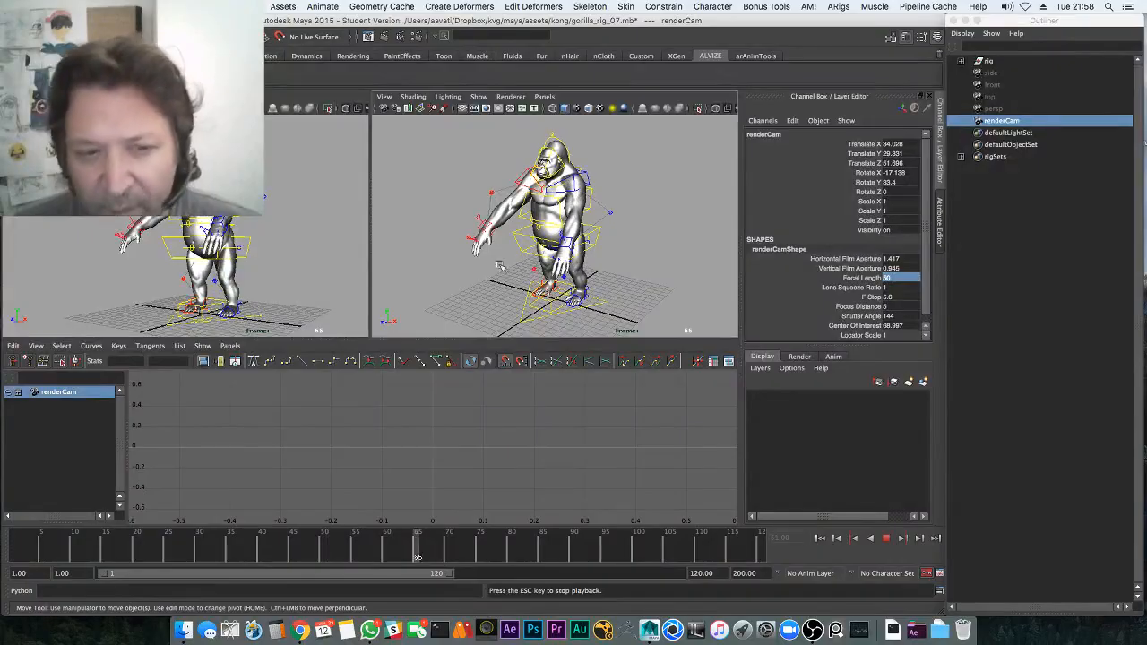
# Turn on the Frame Rate heads-up display and play the animation in the maximized perspective view
pyautogui.click(200, 6)
pyautogui.moveTo(242, 38)
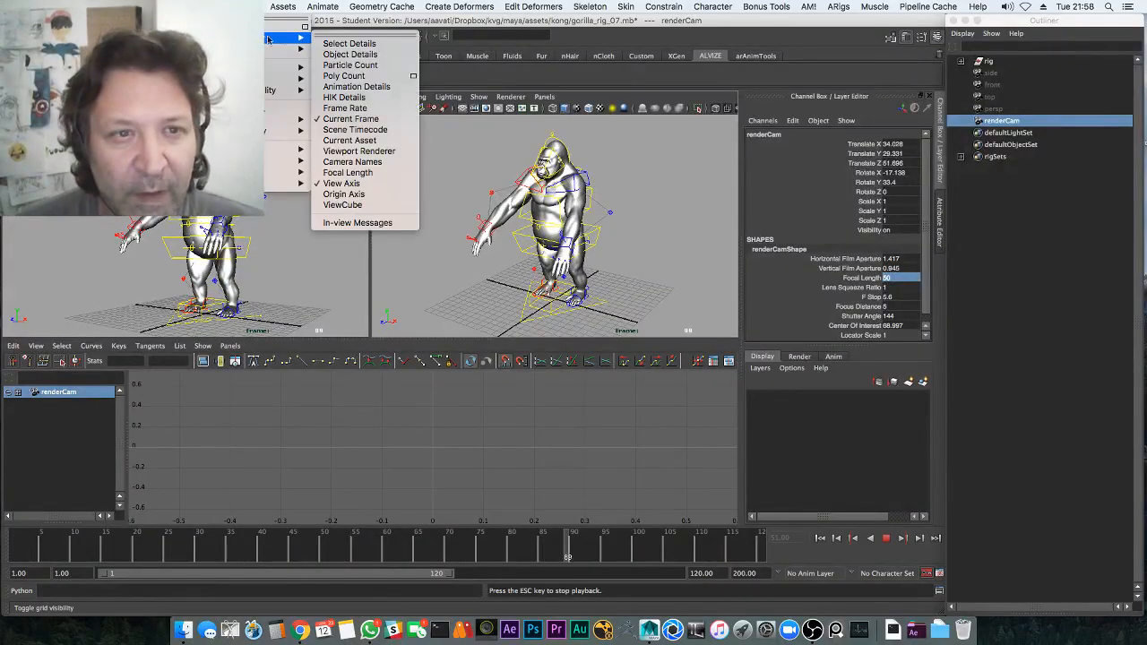
pyautogui.click(345, 108)
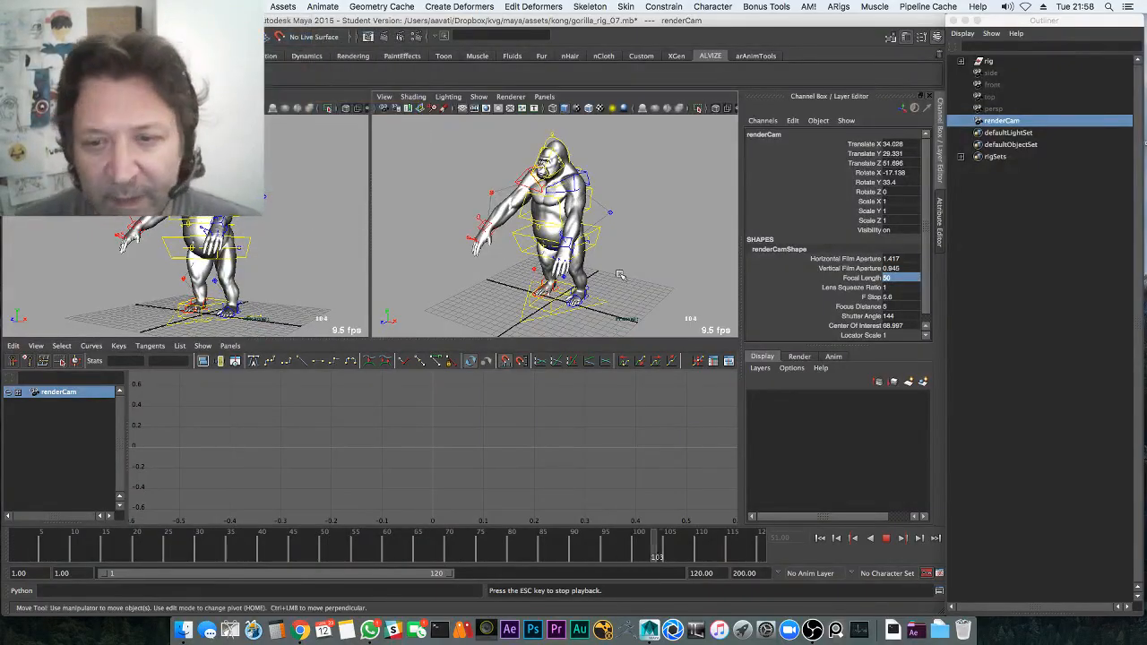
pyautogui.press('Escape')
pyautogui.press('space')
pyautogui.hotkey('alt', 'v')
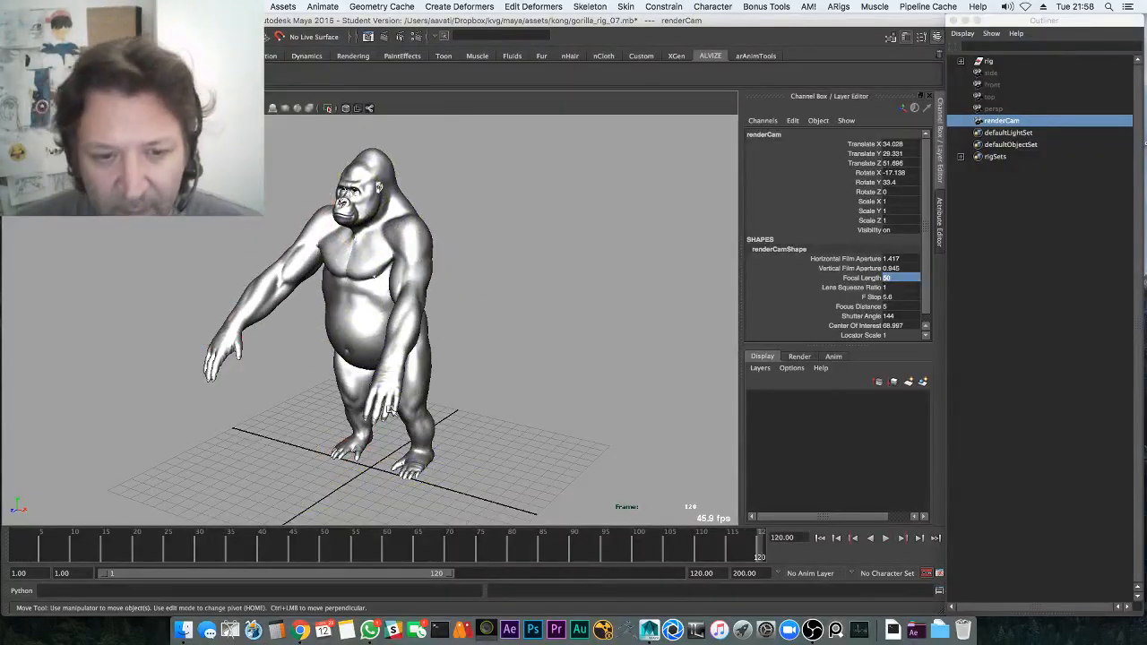
pyautogui.click(477, 328)
# Set the pelvis curve's Pre Infinity and Post Infinity to Cycle and play the looping hop
pyautogui.press('space')
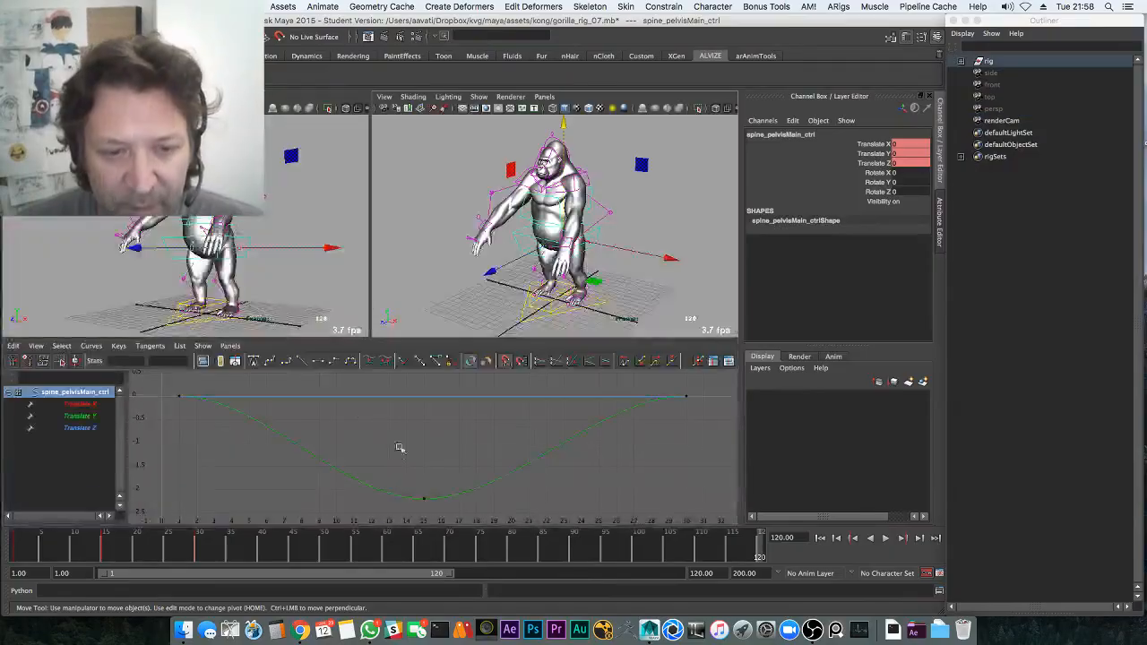
pyautogui.click(91, 346)
pyautogui.moveTo(110, 363)
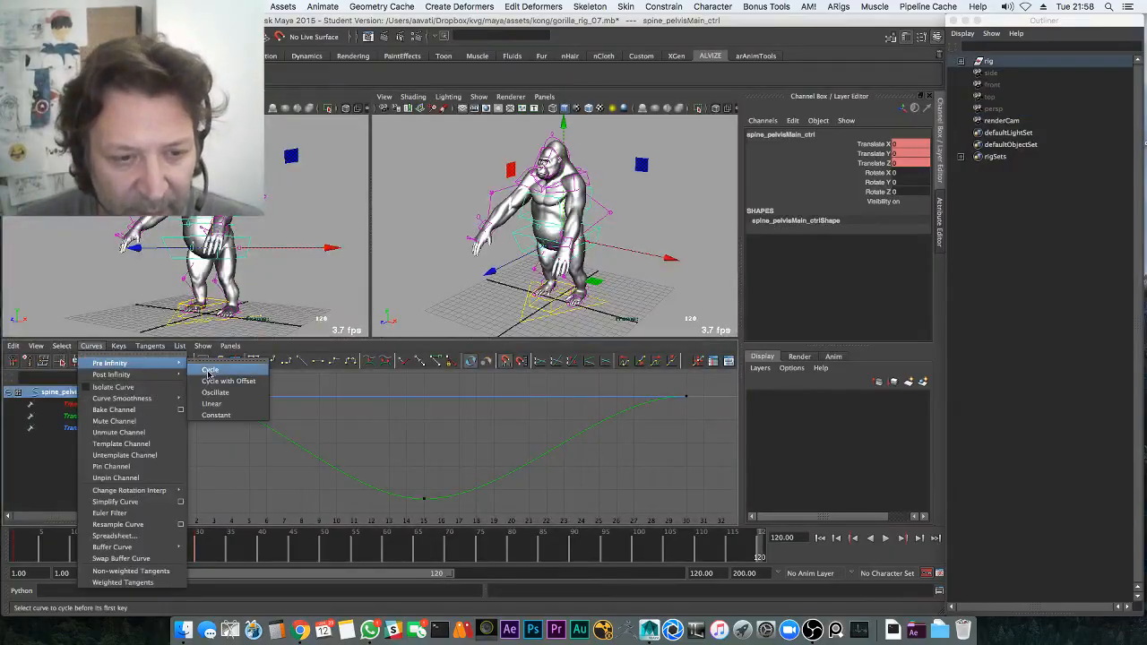
pyautogui.click(210, 381)
pyautogui.click(91, 346)
pyautogui.click(209, 381)
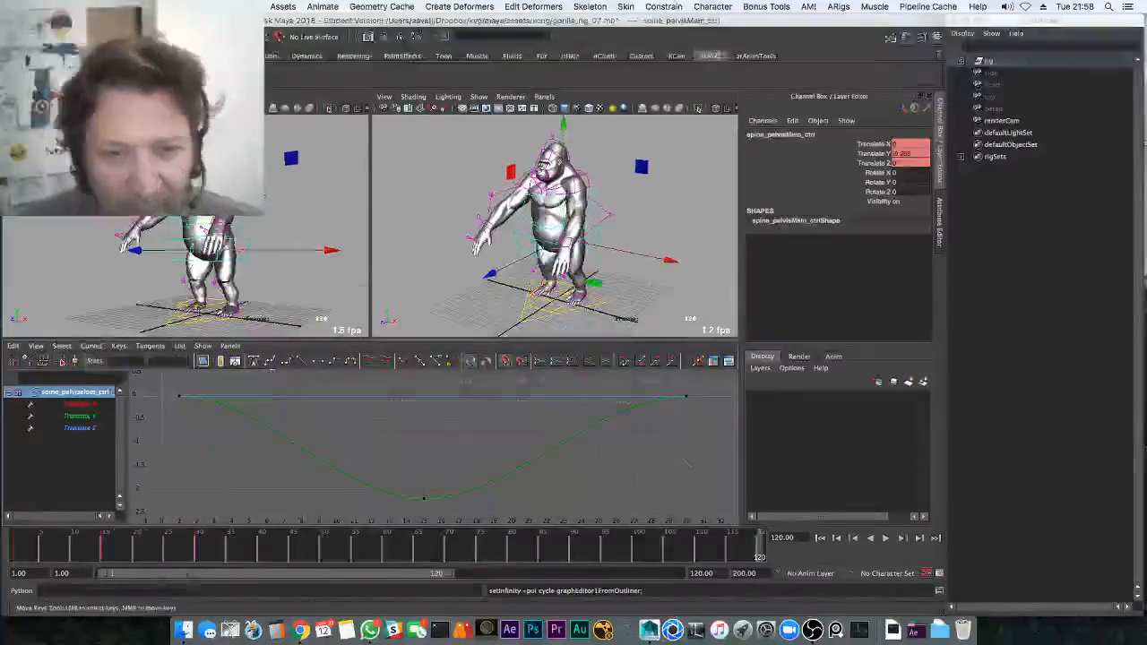
pyautogui.press('space')
pyautogui.hotkey('alt', 'v')
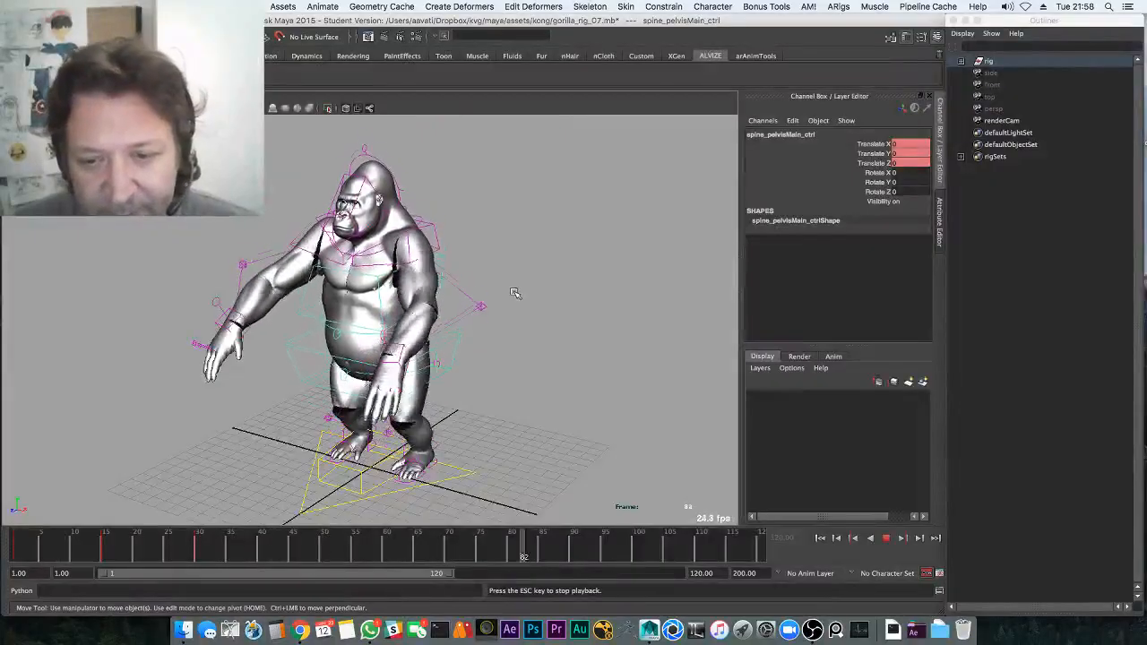
pyautogui.press('Escape')
# Return to frame 1 and delete all of the pelvis control's keys in the Graph Editor
pyautogui.hotkey('alt', 'shift', 'v')
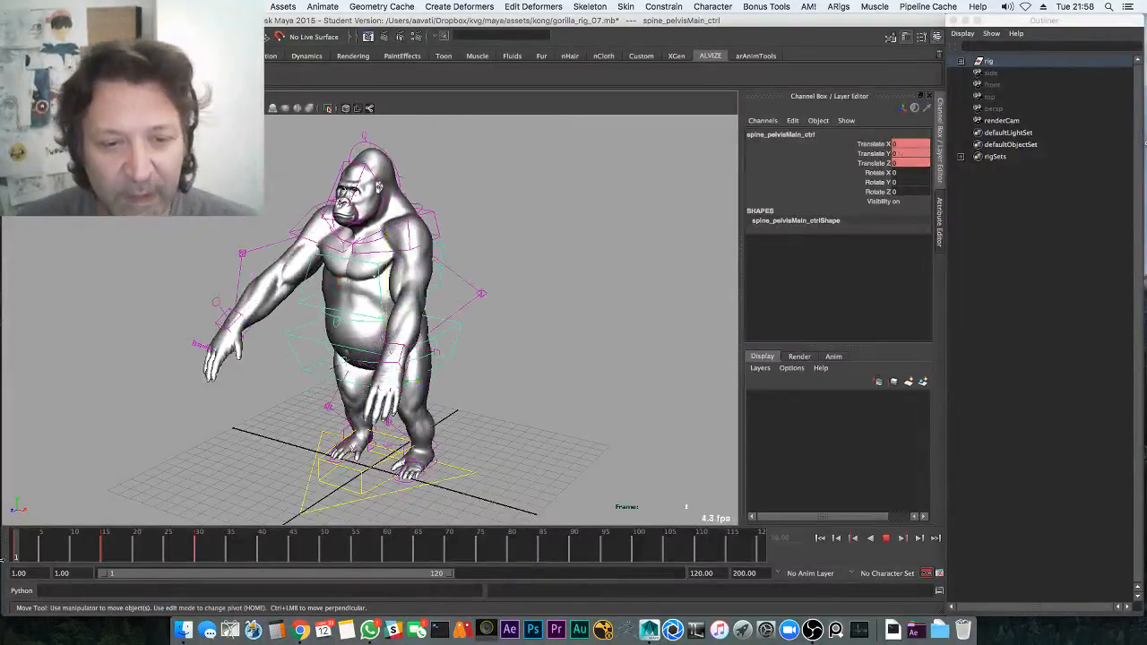
pyautogui.press('space')
pyautogui.press('space')
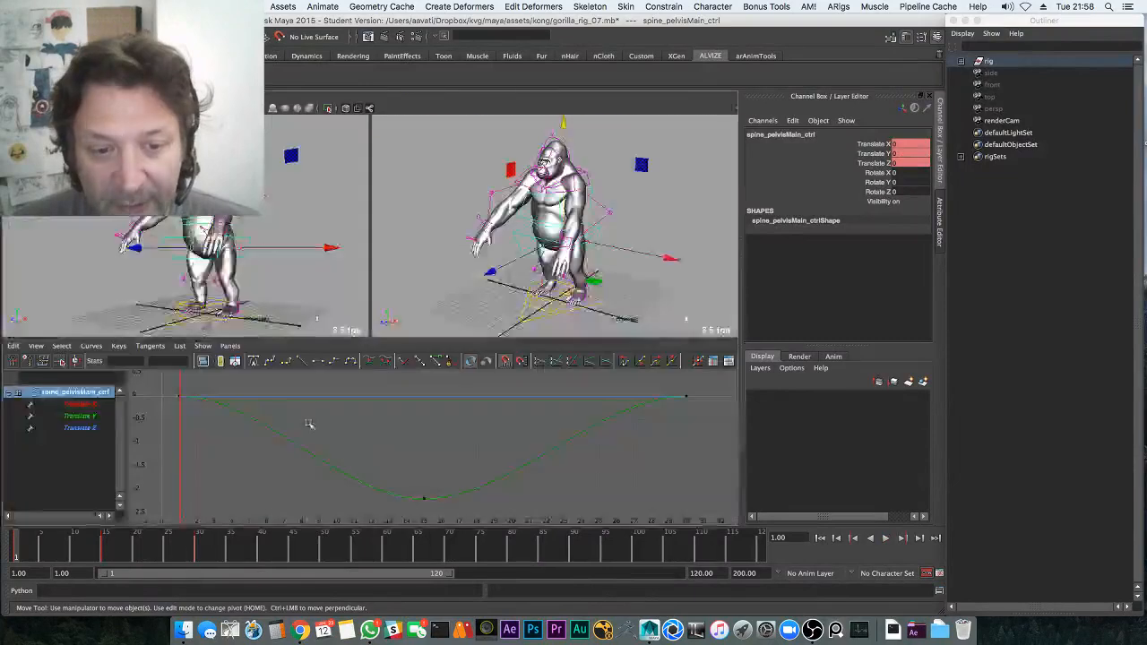
pyautogui.moveTo(173, 381); pyautogui.dragTo(766, 557)
pyautogui.press('Delete')
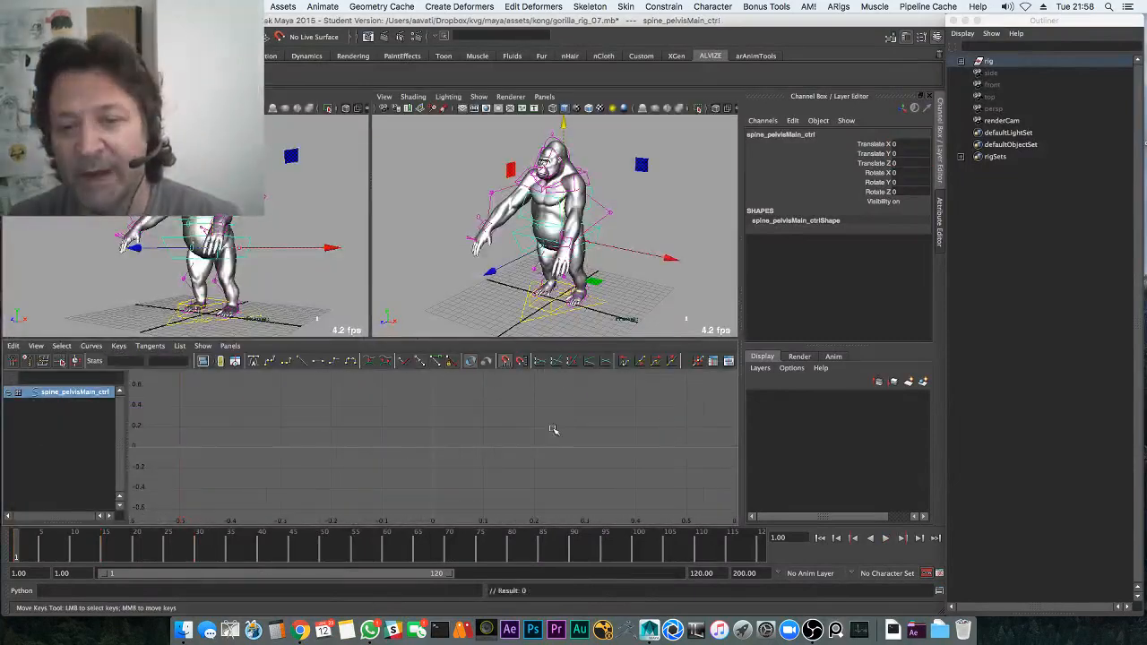
# Save the scene to the Desktop as AnimationMentor_AnimTest_v01.mb, accepting the student version warning
pyautogui.click(426, 198)
pyautogui.click(71, 6)
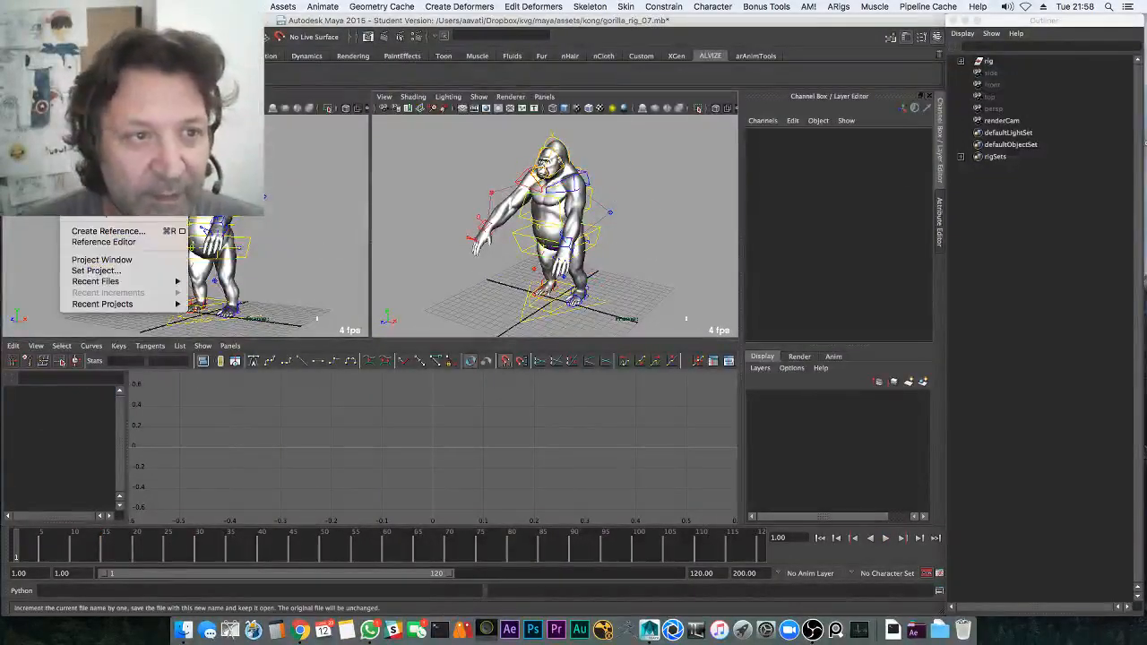
pyautogui.click(97, 59)
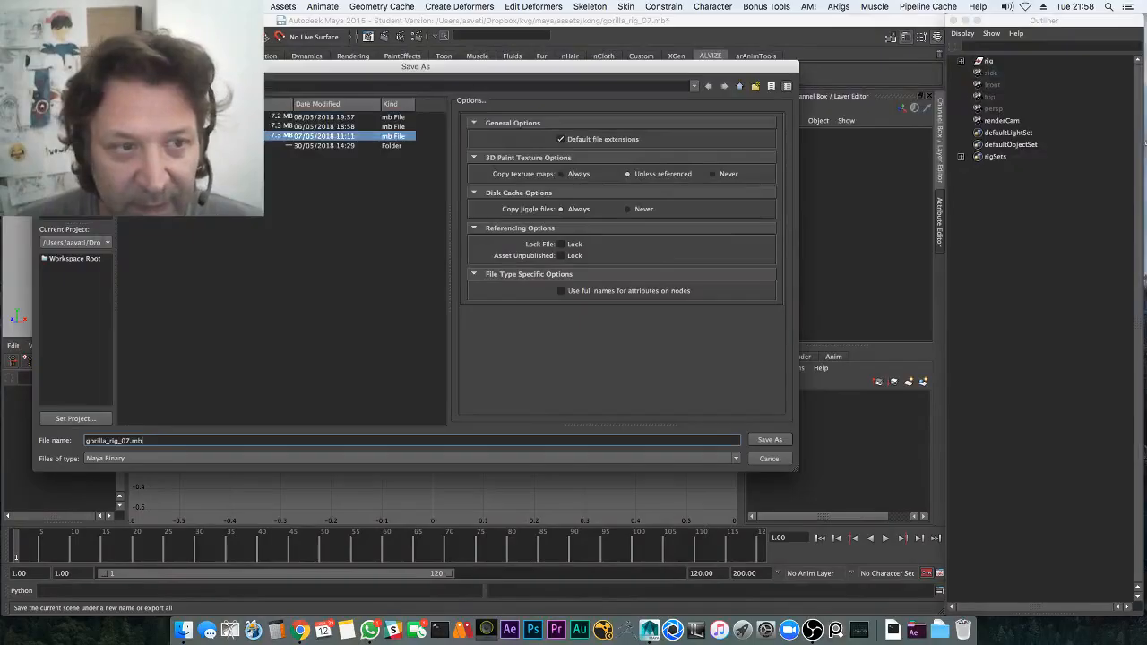
pyautogui.click(72, 130)
pyautogui.moveTo(155, 441); pyautogui.dragTo(94, 440)
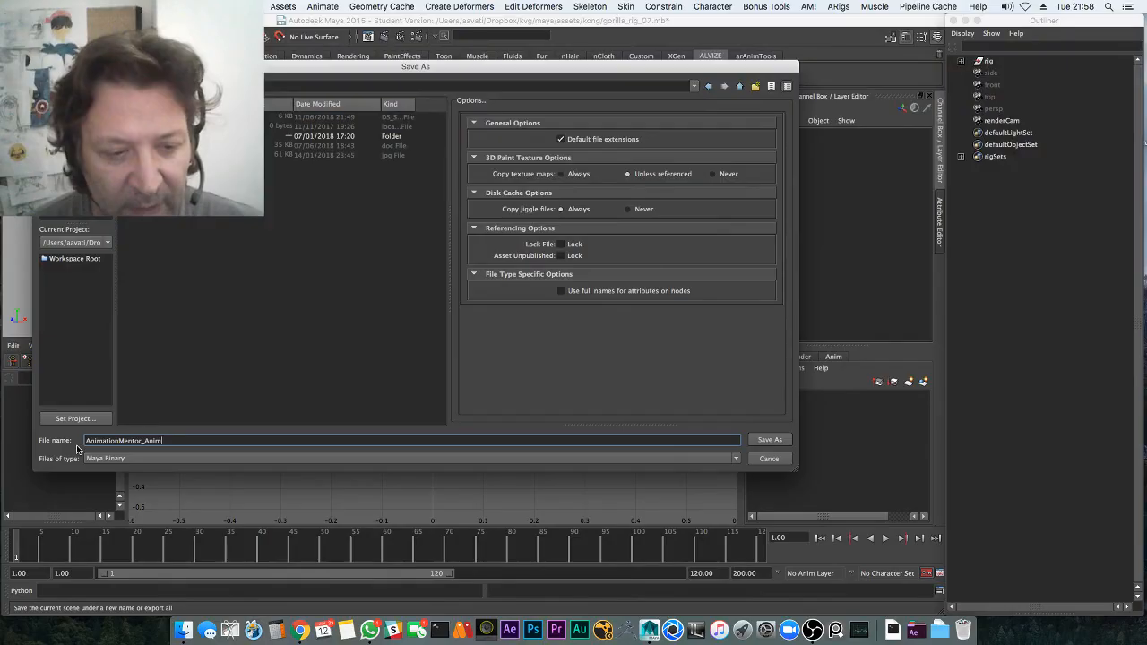
pyautogui.press('Return')
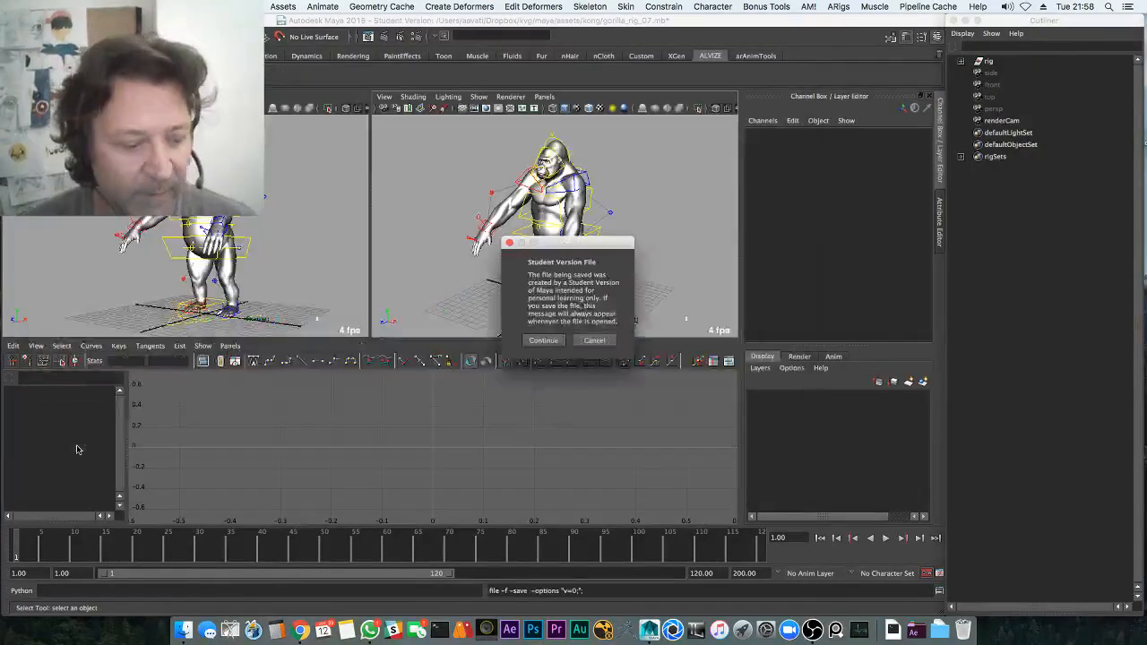
pyautogui.click(543, 341)
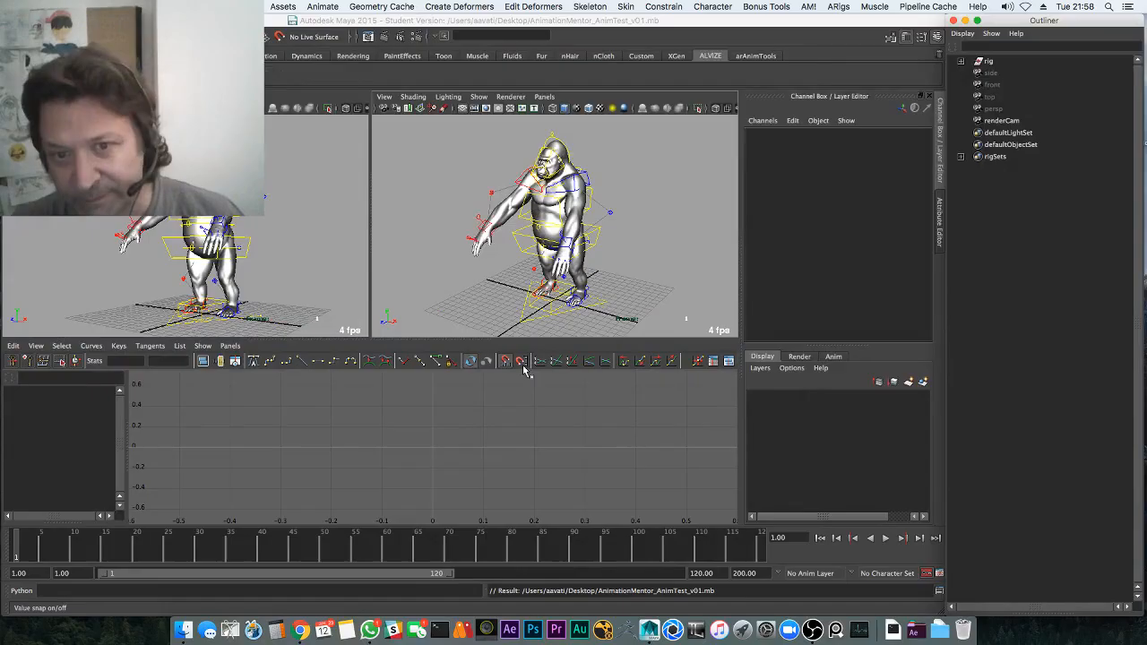
# Create a polygon cube and move it up in the maximized perspective view
pyautogui.press('space')
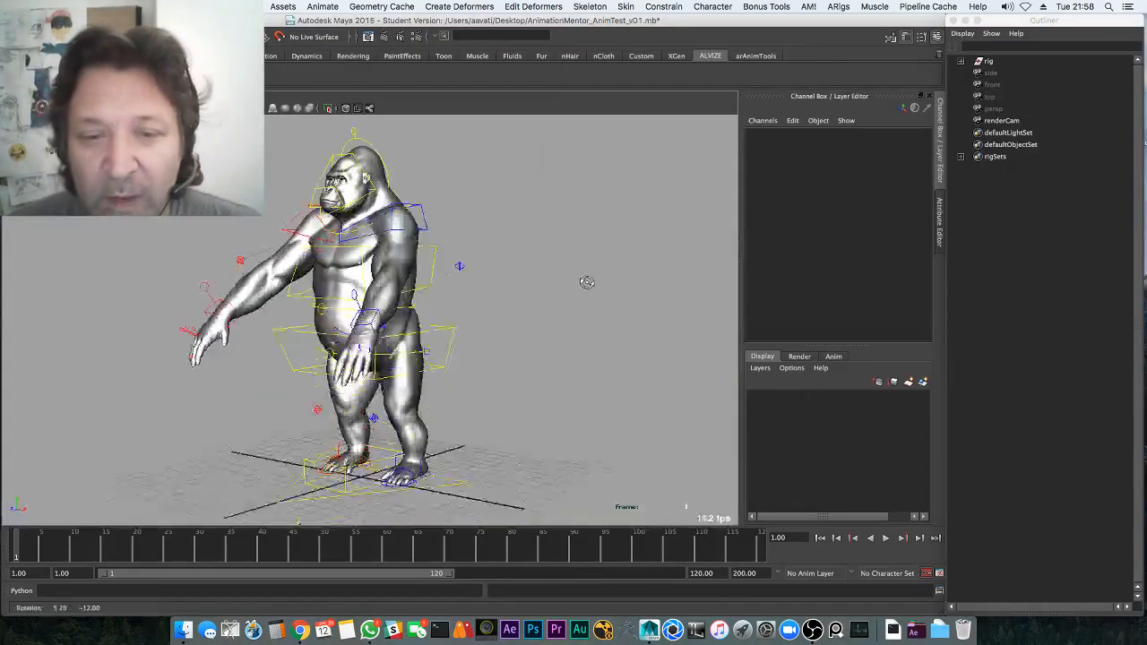
pyautogui.keyDown('alt'); pyautogui.moveTo(586, 281); pyautogui.dragTo(575, 308, button='middle'); pyautogui.keyUp('alt')
pyautogui.keyDown('alt'); pyautogui.moveTo(576, 309); pyautogui.dragTo(468, 319); pyautogui.keyUp('alt')
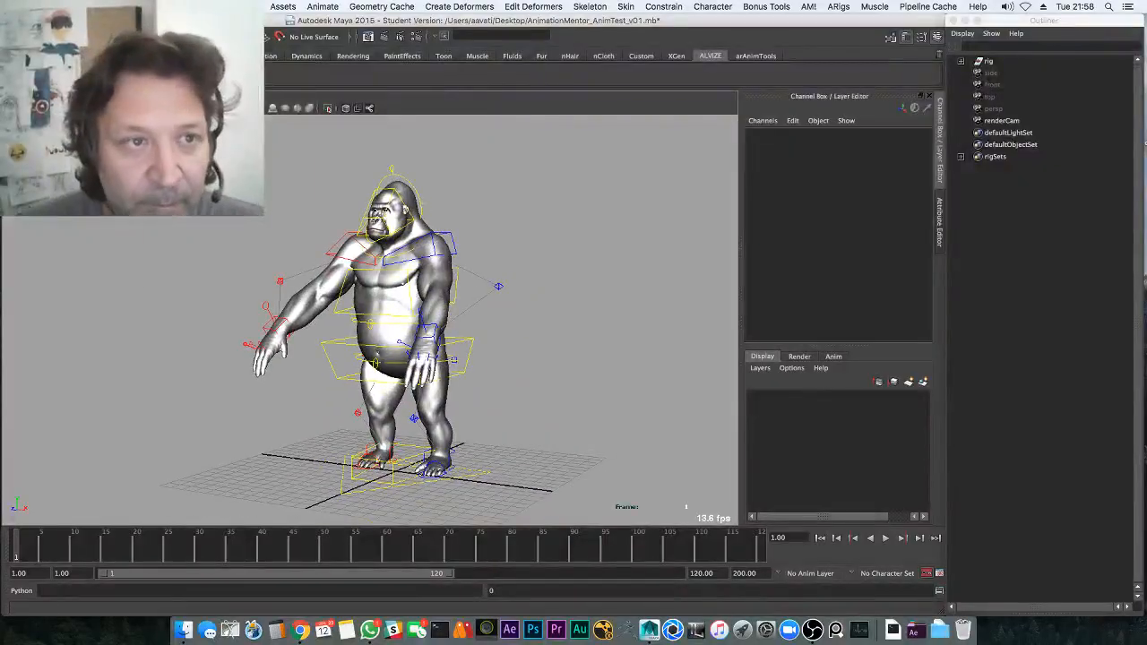
pyautogui.click(168, 6)
pyautogui.moveTo(284, 39)
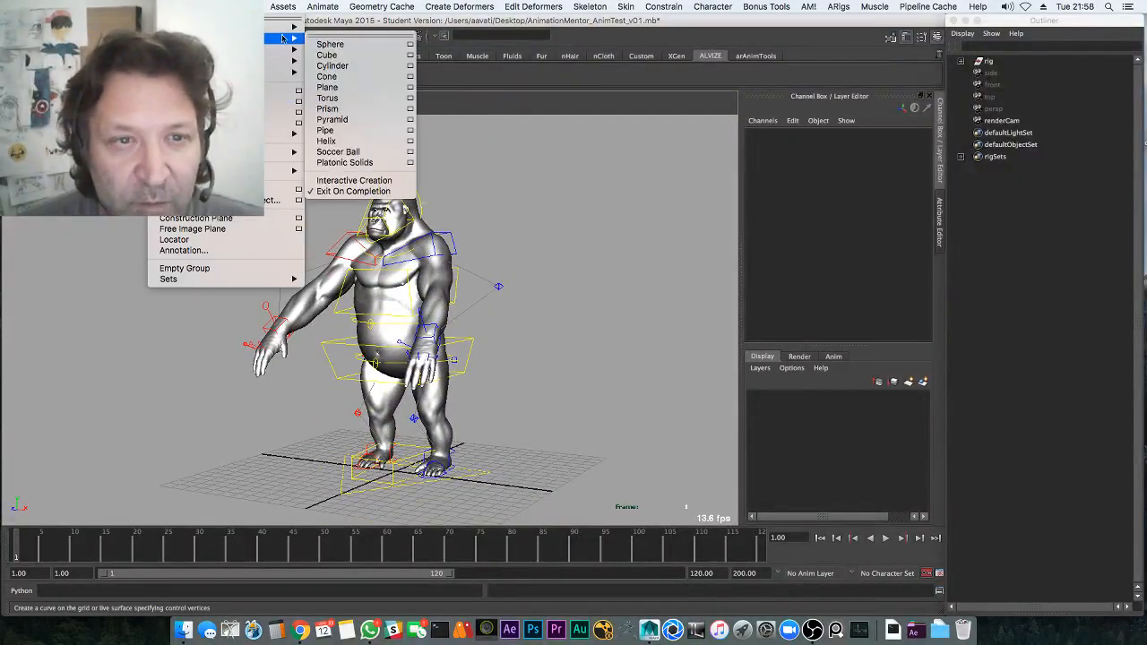
pyautogui.click(327, 54)
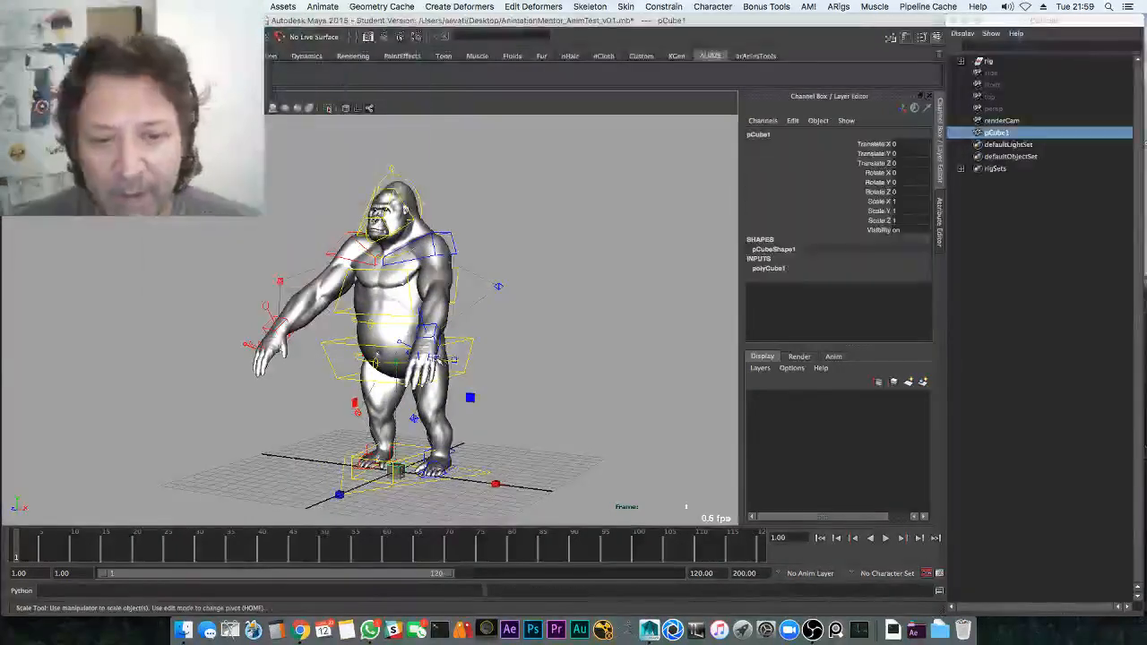
pyautogui.press('w')
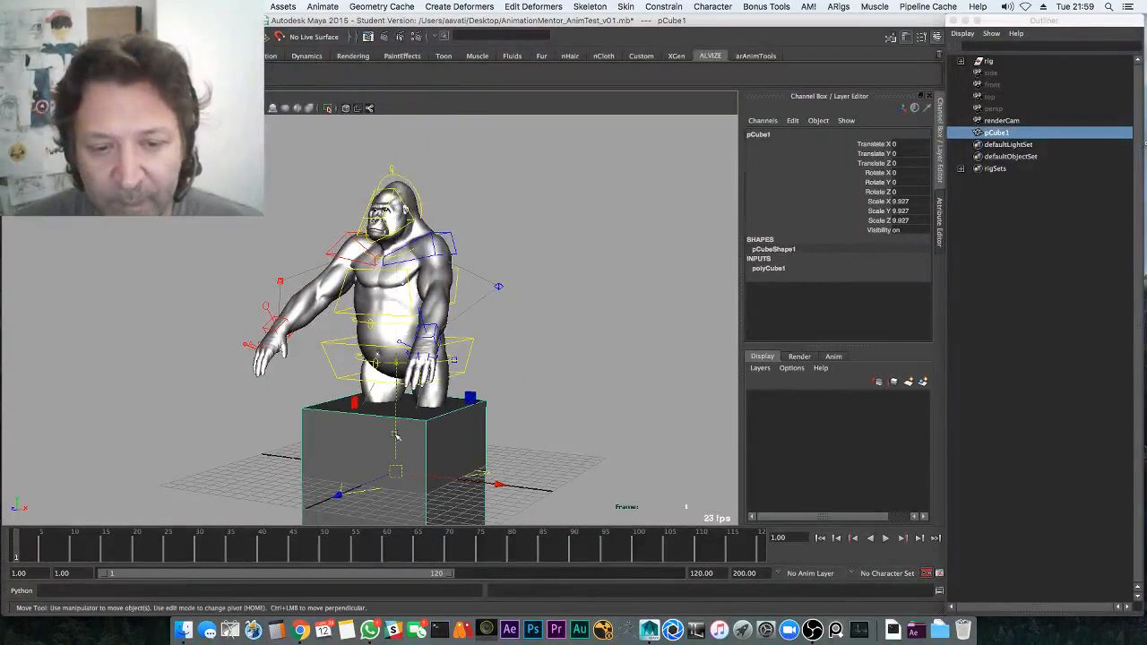
pyautogui.moveTo(391, 441); pyautogui.dragTo(388, 368)
# Switch the left pane to the front view and maximize it
pyautogui.press('space')
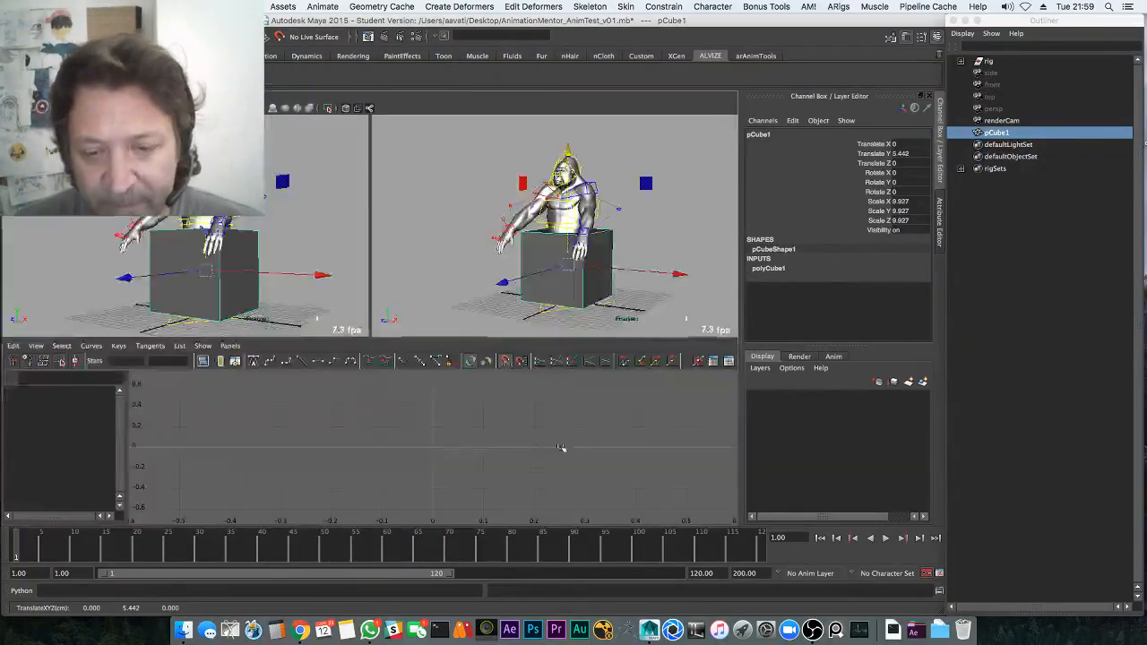
pyautogui.press('space')
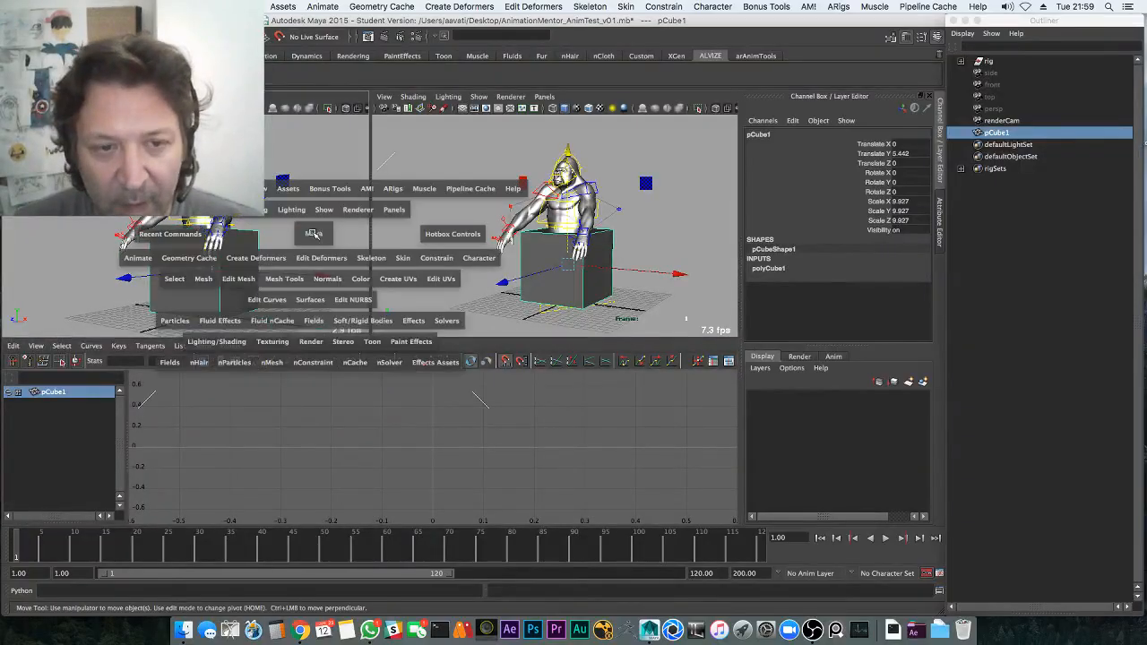
pyautogui.click(322, 234)
pyautogui.moveTo(322, 234); pyautogui.dragTo(349, 235)
pyautogui.press('space')
# Scale pCube1 to 18.284 and raise it to Translate Y 9.122 so it rests on the ground
pyautogui.click(490, 305)
pyautogui.moveTo(489, 305); pyautogui.dragTo(637, 298, button='middle')
pyautogui.press('r')
pyautogui.press('w')
pyautogui.moveTo(553, 320); pyautogui.dragTo(635, 257, button='middle')
pyautogui.press('r')
pyautogui.press('w')
pyautogui.moveTo(587, 293)
pyautogui.mouseDown(button='middle')
pyautogui.moveTo(591, 272)
pyautogui.moveTo(583, 286)
pyautogui.mouseUp(button='middle')
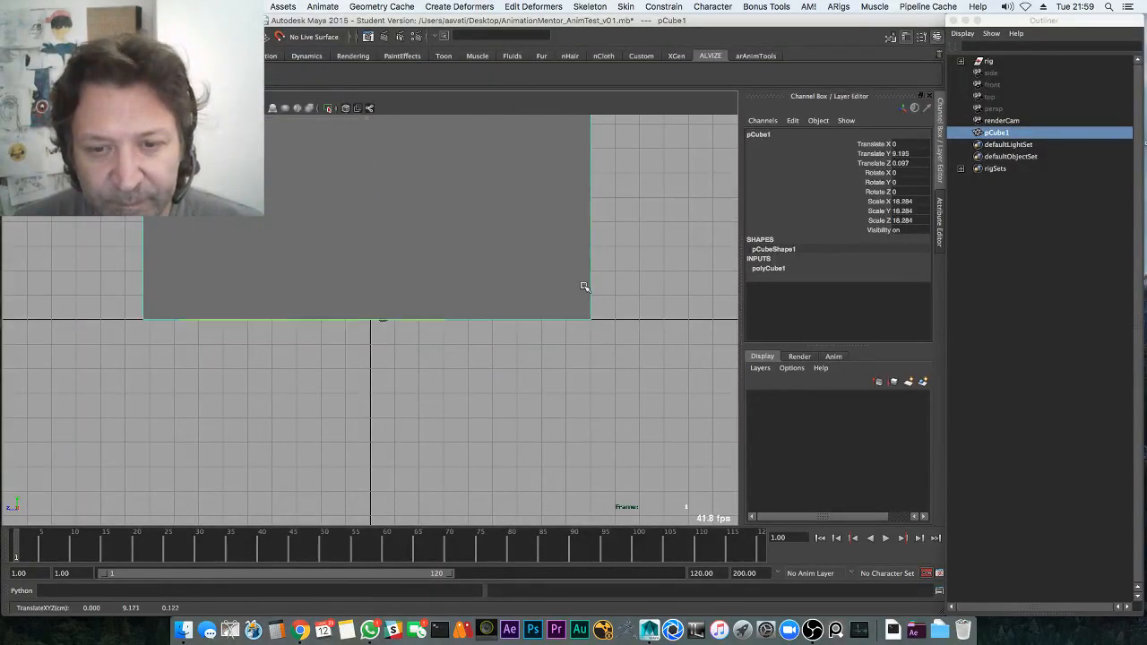
pyautogui.press('space')
pyautogui.press('space')
pyautogui.press('f')
pyautogui.keyDown('alt'); pyautogui.moveTo(586, 312); pyautogui.dragTo(627, 366); pyautogui.keyUp('alt')
# Set polyCube1's width, height and depth subdivisions all to 2
pyautogui.click(772, 269)
pyautogui.moveTo(867, 306); pyautogui.dragTo(842, 318)
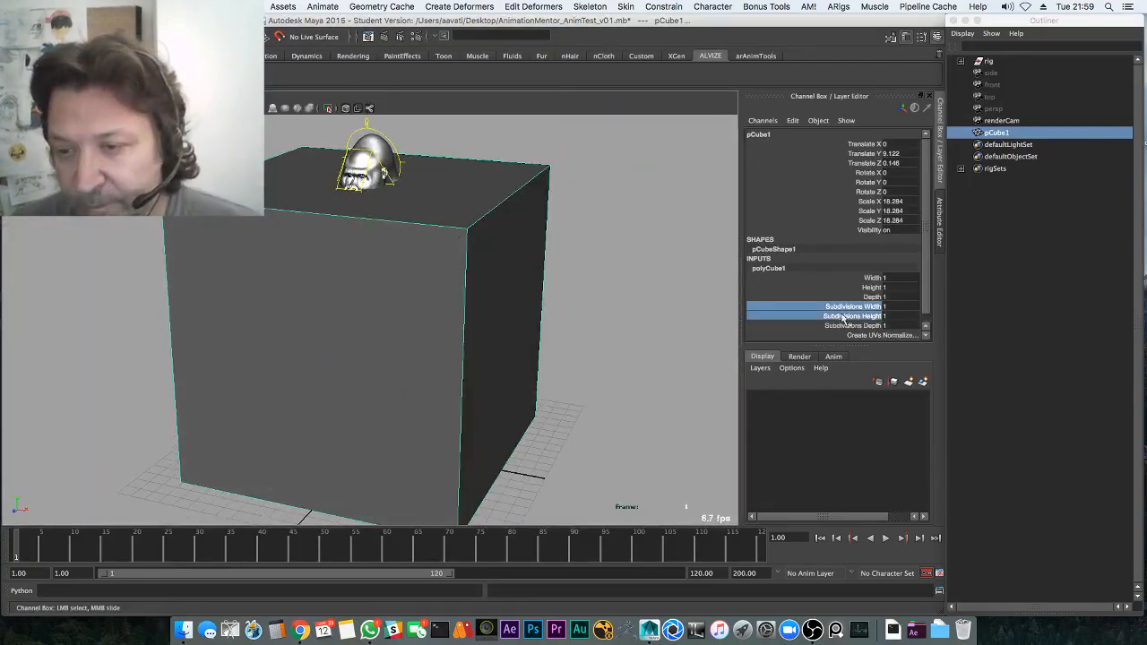
pyautogui.keyDown('shift'); pyautogui.click(829, 325); pyautogui.keyUp('shift')
pyautogui.moveTo(663, 328); pyautogui.dragTo(677, 327, button='middle')
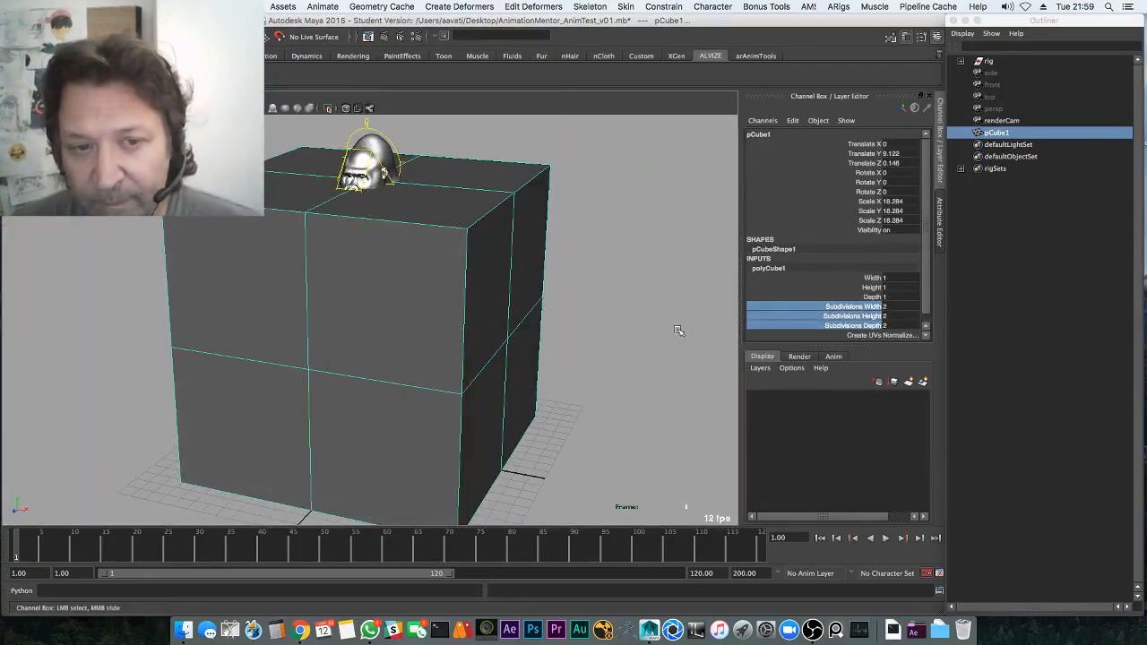
# Switch the cube to Edge mode and select its front vertical edge
pyautogui.keyDown('alt'); pyautogui.moveTo(679, 330); pyautogui.dragTo(559, 319); pyautogui.keyUp('alt')
pyautogui.moveTo(621, 291); pyautogui.dragTo(619, 267, button='right')
pyautogui.keyDown('alt'); pyautogui.moveTo(594, 284); pyautogui.dragTo(460, 336); pyautogui.keyUp('alt')
pyautogui.click(335, 372)
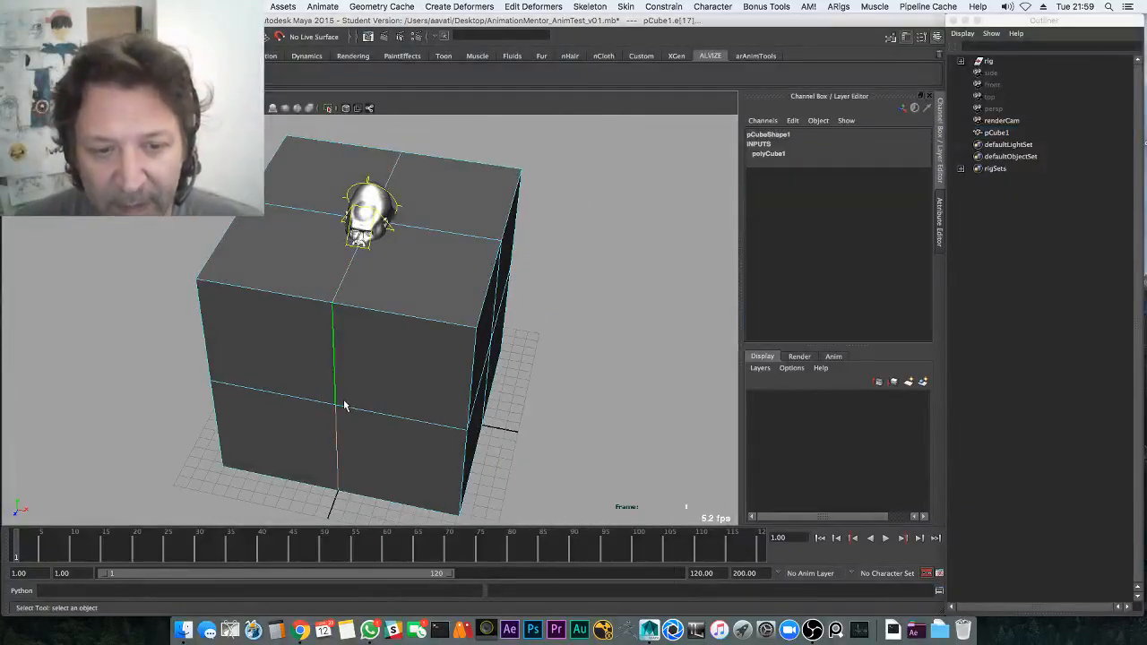
pyautogui.press('w')
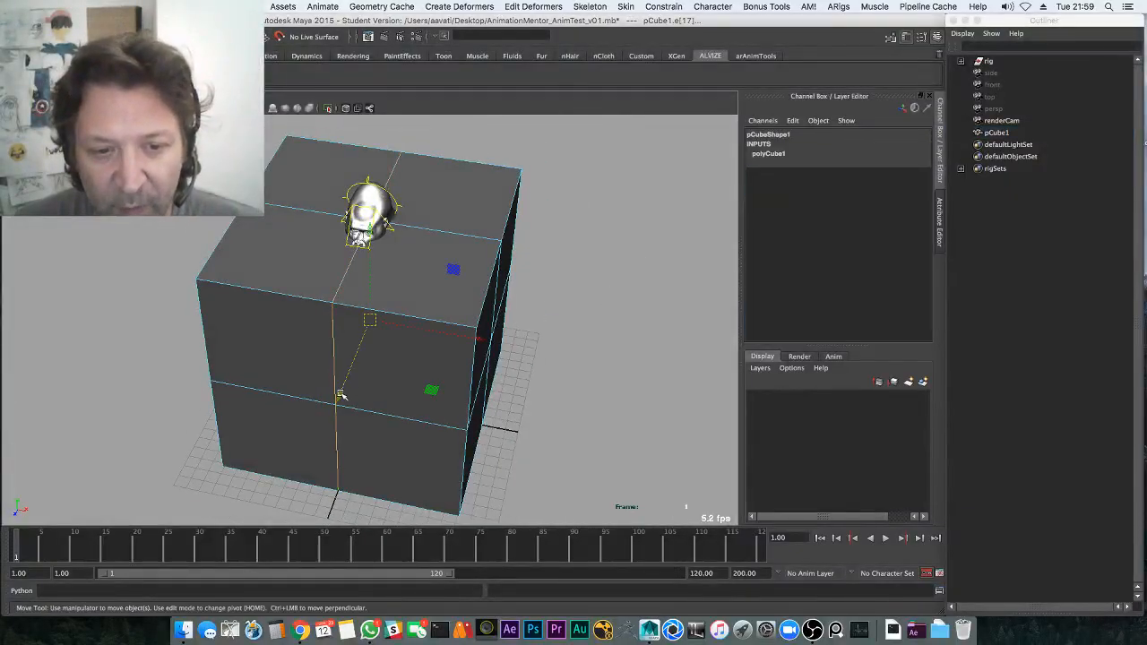
pyautogui.keyDown('alt'); pyautogui.moveTo(341, 395); pyautogui.dragTo(332, 403); pyautogui.keyUp('alt')
pyautogui.keyDown('alt'); pyautogui.moveTo(414, 346); pyautogui.dragTo(564, 348); pyautogui.keyUp('alt')
pyautogui.keyDown('alt'); pyautogui.moveTo(563, 348); pyautogui.dragTo(568, 261, button='middle'); pyautogui.keyUp('alt')
pyautogui.keyDown('alt'); pyautogui.moveTo(538, 305); pyautogui.dragTo(459, 320, button='right'); pyautogui.keyUp('alt')
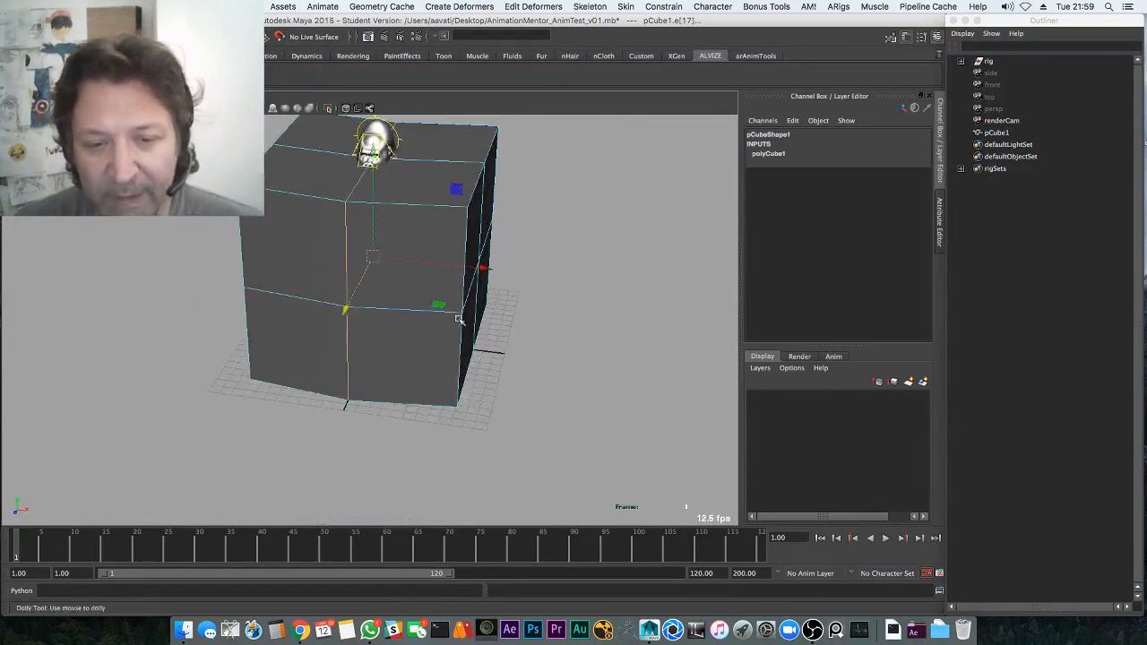
pyautogui.keyDown('alt'); pyautogui.moveTo(460, 319); pyautogui.dragTo(580, 320); pyautogui.keyUp('alt')
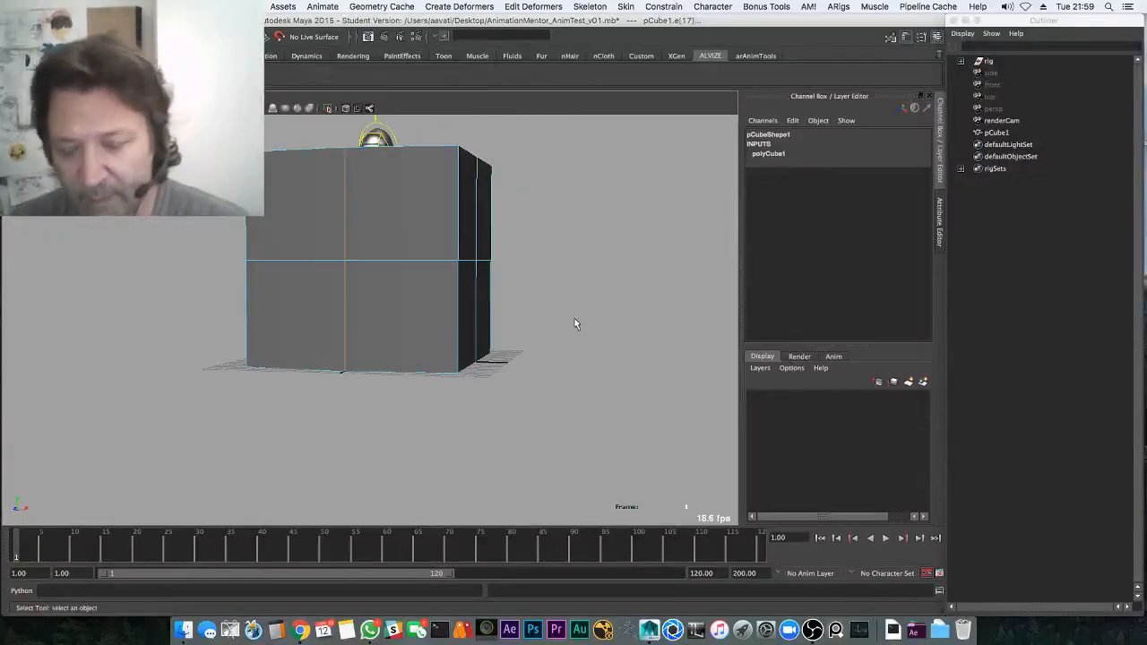
# Return to object mode and raise the cube's height subdivisions from 2 to 6
pyautogui.press('F8')
pyautogui.click(796, 267)
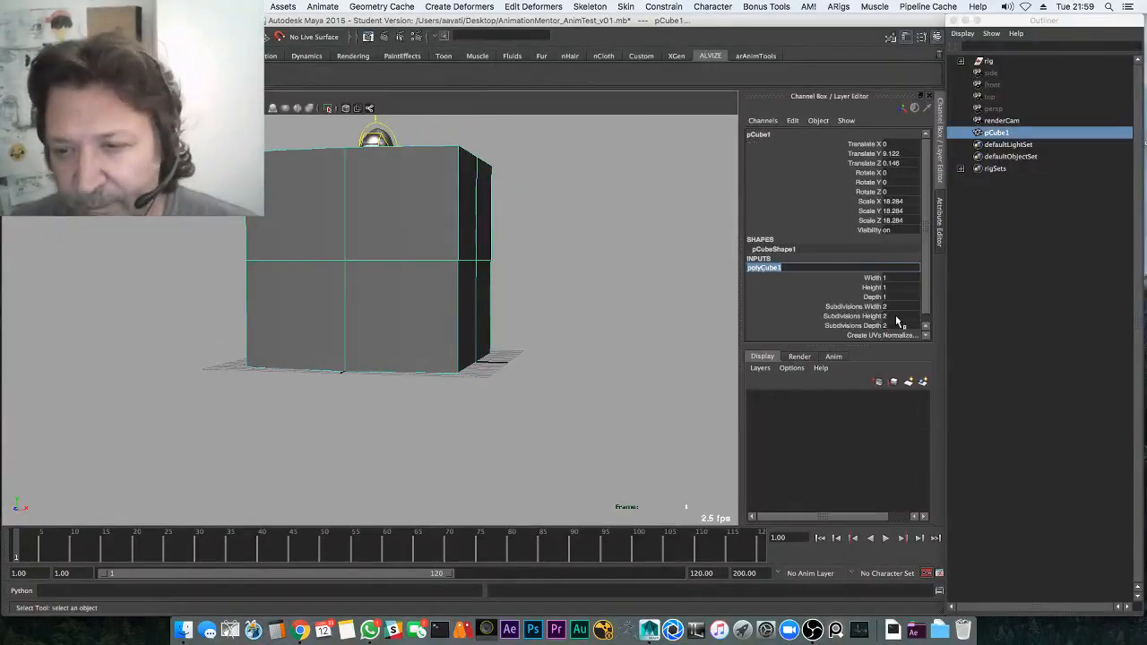
pyautogui.click(860, 316)
pyautogui.moveTo(758, 343); pyautogui.dragTo(688, 333, button='middle')
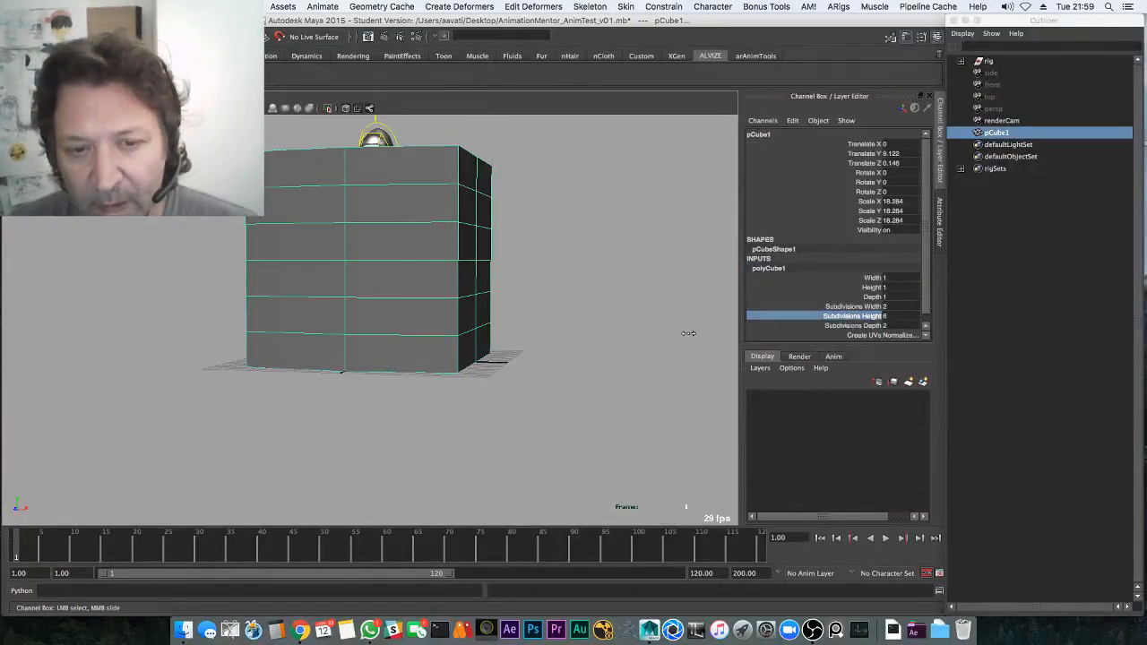
# Select the bottom front edge and trial-scale it outward, undoing each attempt
pyautogui.moveTo(425, 348); pyautogui.dragTo(425, 321, button='right')
pyautogui.click(418, 372)
pyautogui.press('r')
pyautogui.moveTo(477, 333); pyautogui.dragTo(552, 317, button='middle')
pyautogui.hotkey('ctrl', 'z')
pyautogui.click(420, 371)
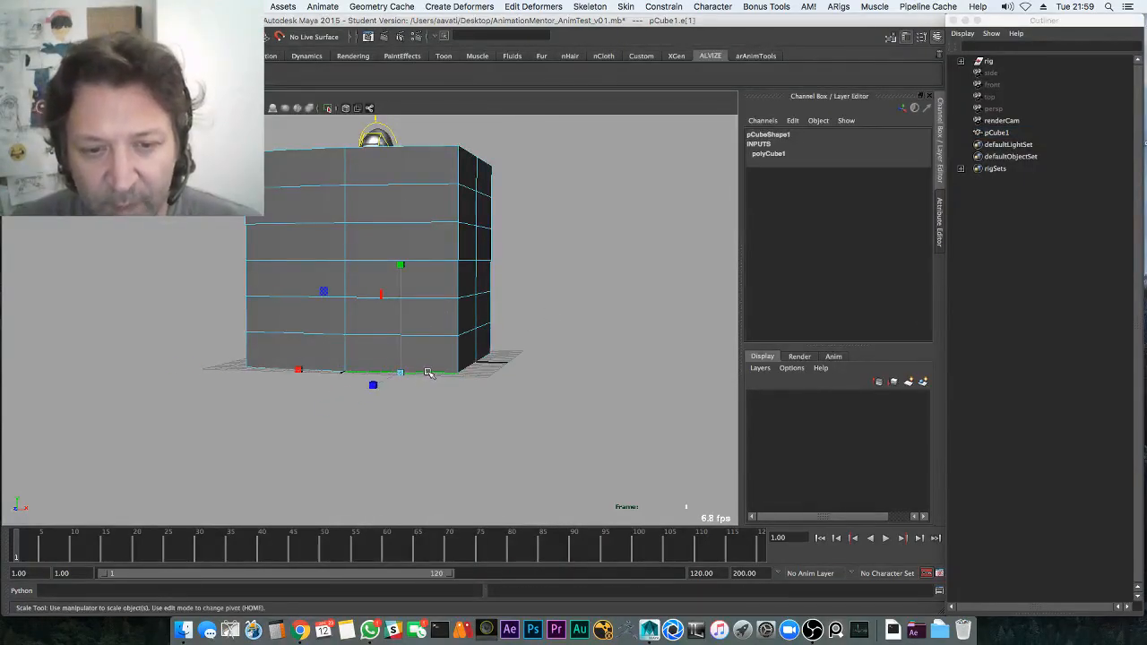
pyautogui.moveTo(420, 379); pyautogui.dragTo(505, 361, button='middle')
pyautogui.hotkey('ctrl', 'z')
# Add a second bottom edge, trial-scale both outward, then undo
pyautogui.keyDown('alt'); pyautogui.moveTo(389, 402); pyautogui.dragTo(399, 418); pyautogui.keyUp('alt')
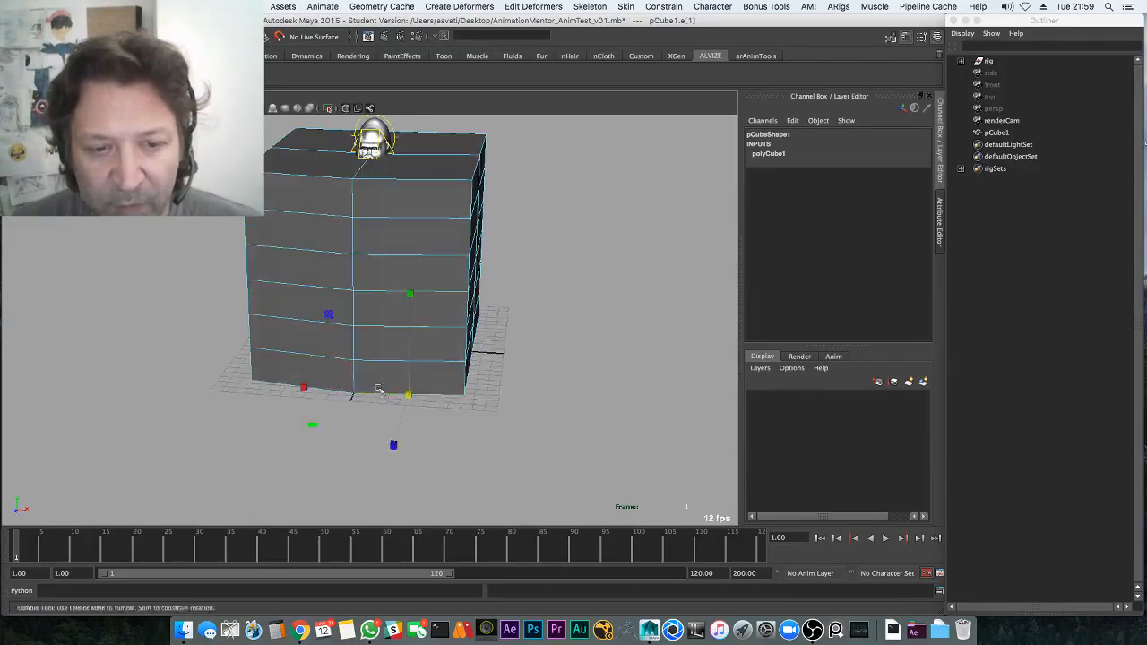
pyautogui.press('q')
pyautogui.keyDown('shift'); pyautogui.click(384, 396); pyautogui.keyUp('shift')
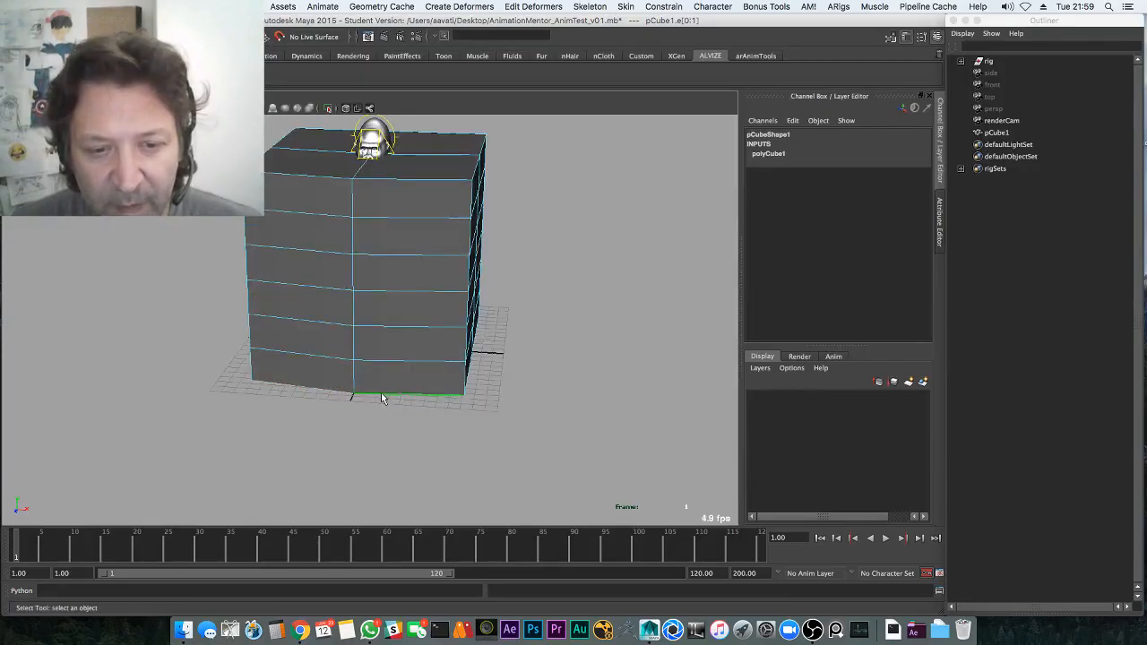
pyautogui.press('r')
pyautogui.moveTo(435, 391); pyautogui.dragTo(494, 385, button='middle')
pyautogui.press('super+z')
pyautogui.keyDown('alt'); pyautogui.moveTo(494, 385); pyautogui.dragTo(364, 359); pyautogui.keyUp('alt')
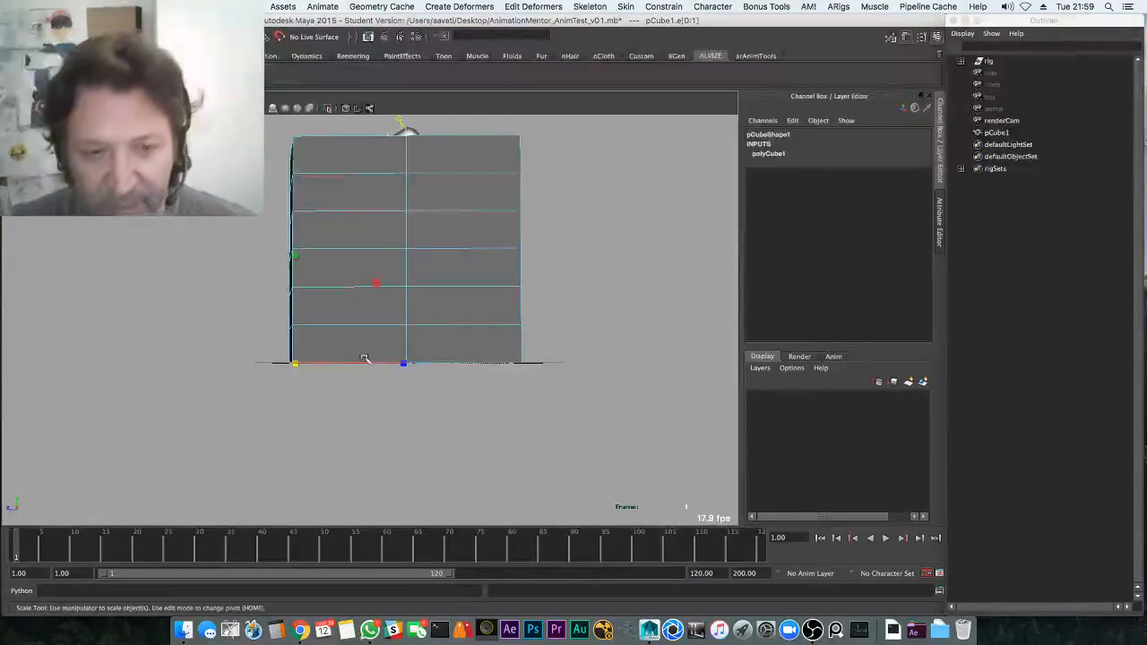
# Select all bottom border edges and scale them far outward into a wide floor
pyautogui.moveTo(580, 398); pyautogui.dragTo(584, 400)
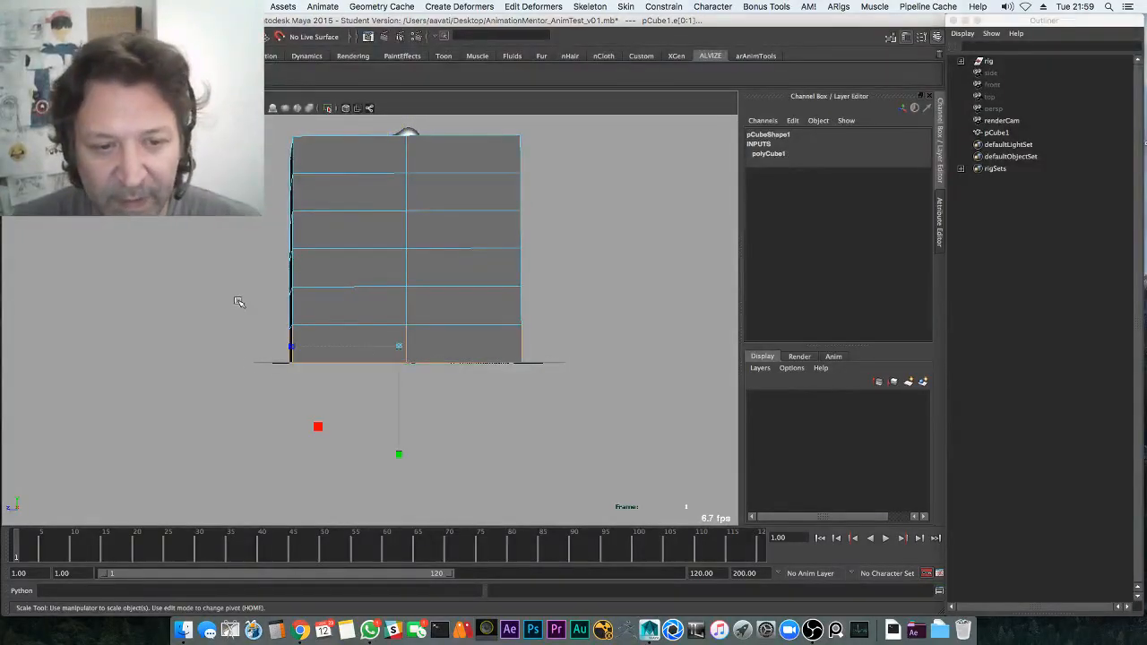
pyautogui.keyDown('ctrl'); pyautogui.moveTo(633, 344); pyautogui.dragTo(633, 345); pyautogui.keyUp('ctrl')
pyautogui.keyDown('alt'); pyautogui.moveTo(469, 436); pyautogui.dragTo(529, 444); pyautogui.keyUp('alt')
pyautogui.moveTo(479, 394); pyautogui.dragTo(422, 302, button='middle')
pyautogui.press('w')
pyautogui.press('r')
pyautogui.moveTo(599, 328); pyautogui.dragTo(777, 351, button='middle')
pyautogui.press('r')
pyautogui.moveTo(503, 320); pyautogui.dragTo(683, 285, button='middle')
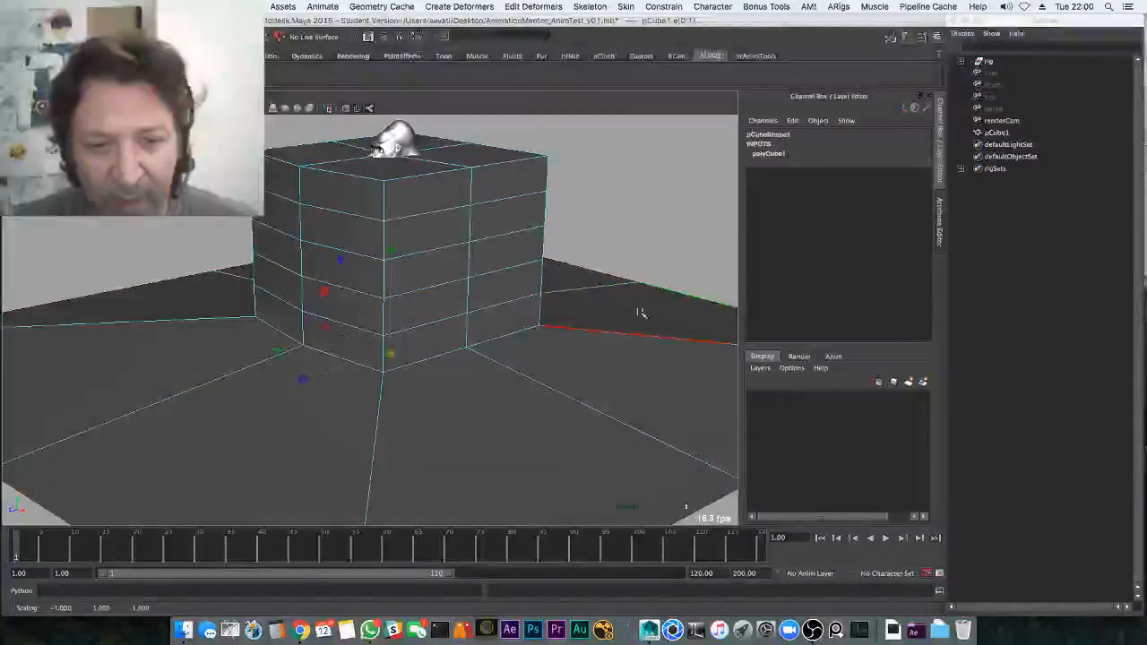
# In wireframe front view, lower the vertices along the block's base, then clear the selection
pyautogui.press('w')
pyautogui.keyDown('alt'); pyautogui.moveTo(412, 276); pyautogui.dragTo(411, 252); pyautogui.keyUp('alt')
pyautogui.press('q')
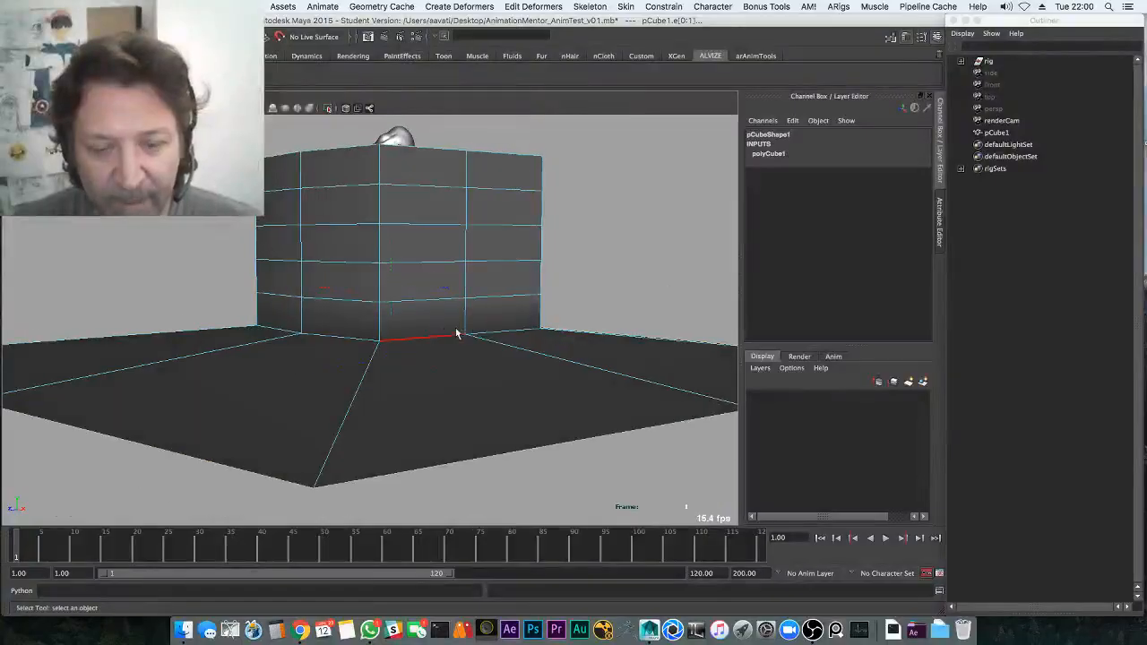
pyautogui.moveTo(482, 316); pyautogui.dragTo(417, 307, button='right')
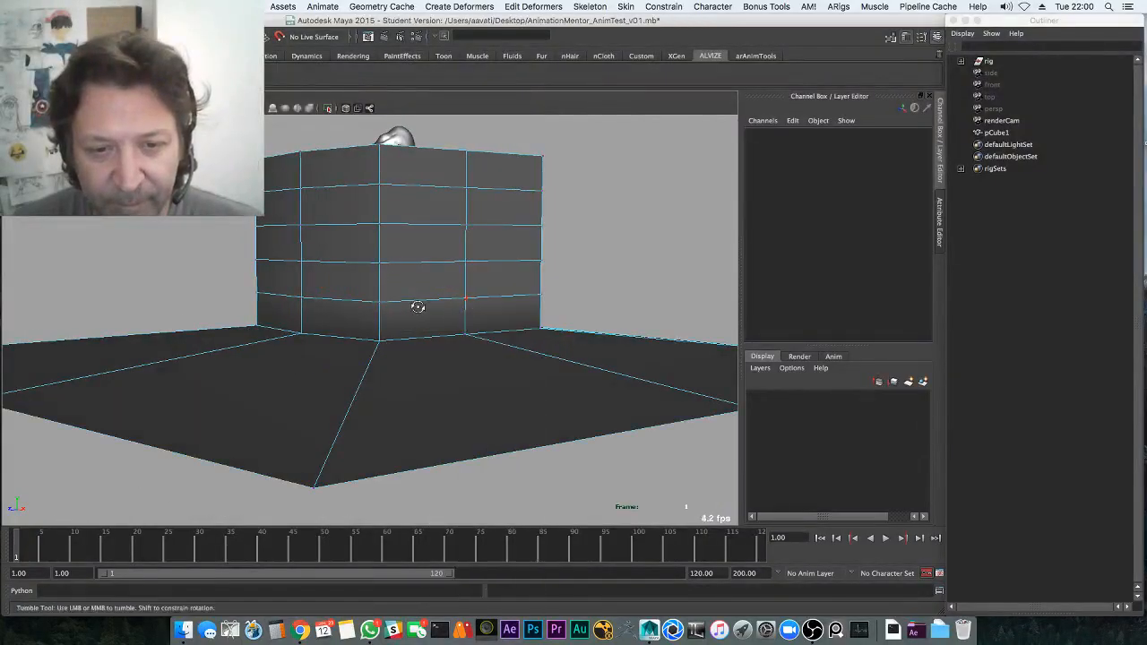
pyautogui.press('4')
pyautogui.moveTo(614, 346); pyautogui.dragTo(615, 342)
pyautogui.press('w')
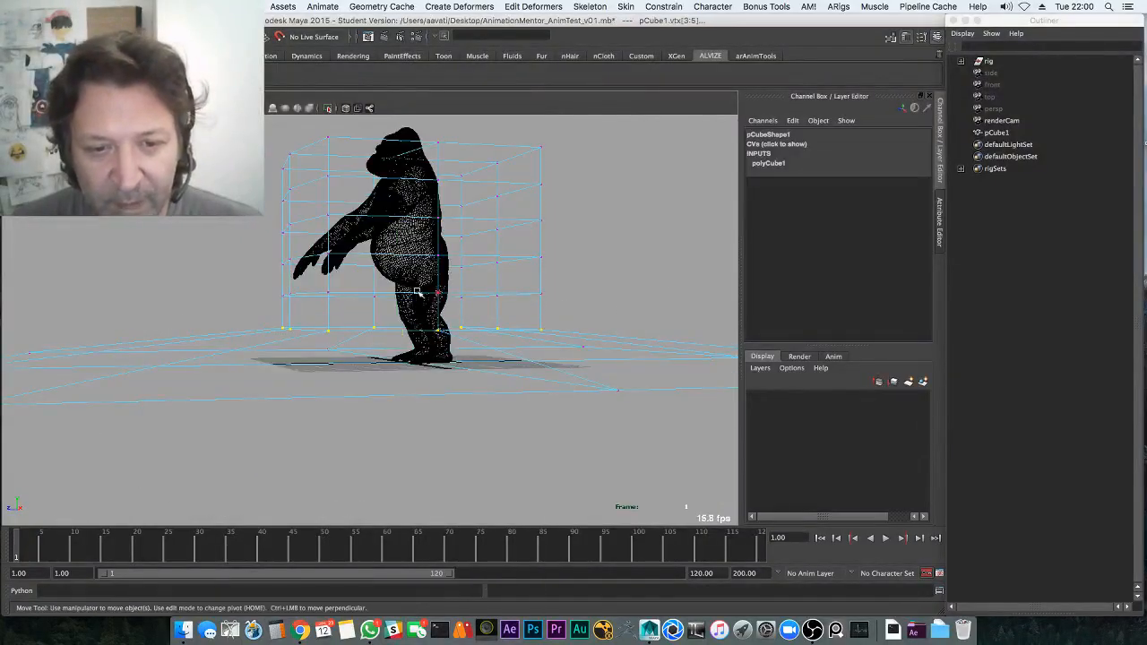
pyautogui.press('space')
pyautogui.press('space')
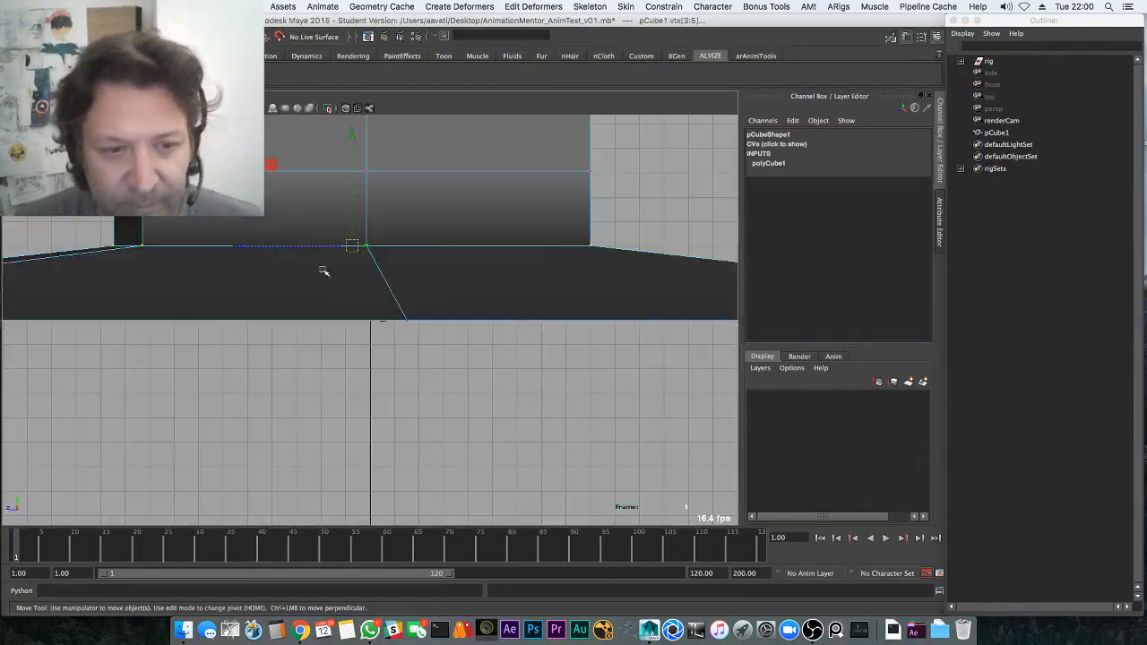
pyautogui.moveTo(350, 238); pyautogui.dragTo(356, 294)
pyautogui.press('q')
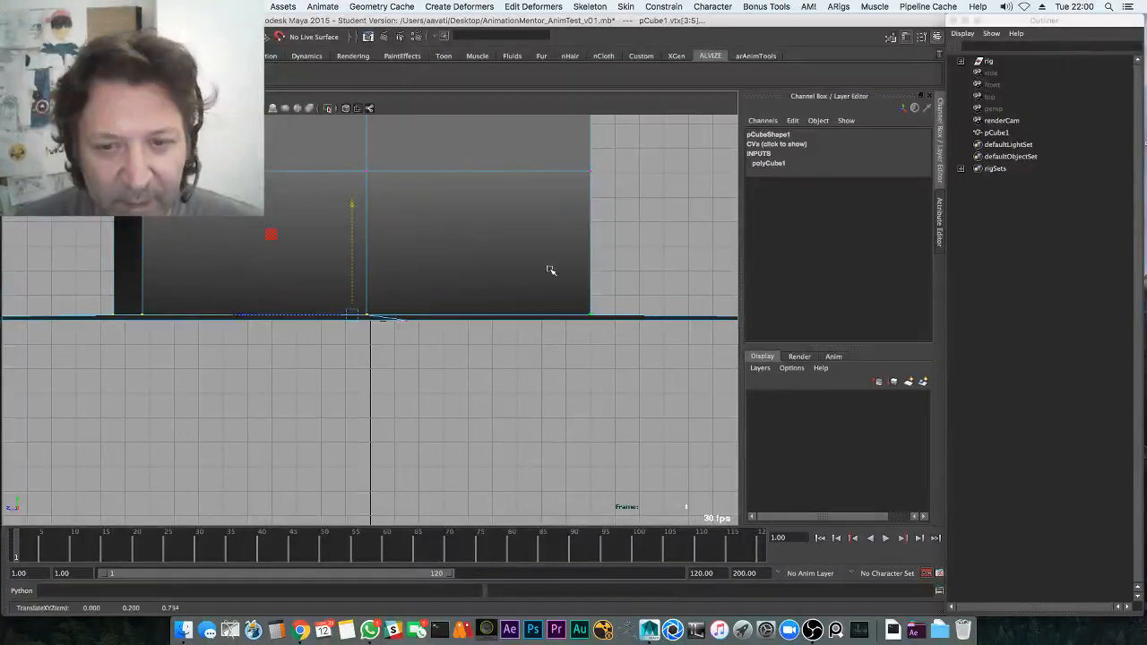
pyautogui.click(619, 266)
pyautogui.press('space')
pyautogui.press('space')
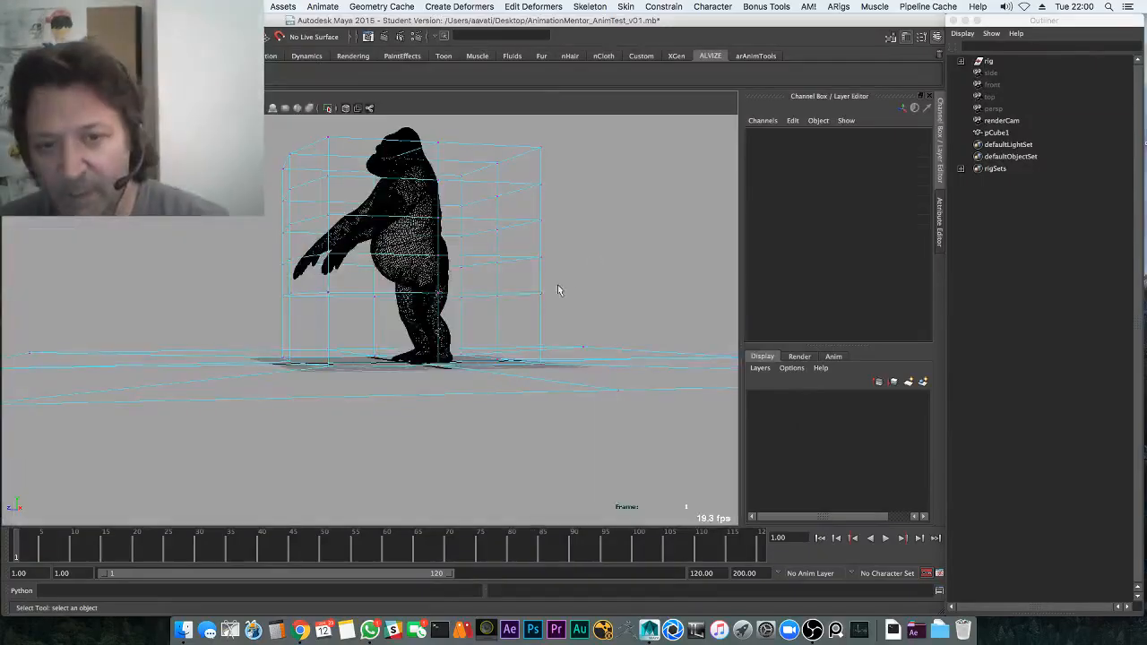
# Select the cube and save the scene, confirming the student-version warning
pyautogui.click(543, 293)
pyautogui.press('super+s')
pyautogui.click(543, 340)
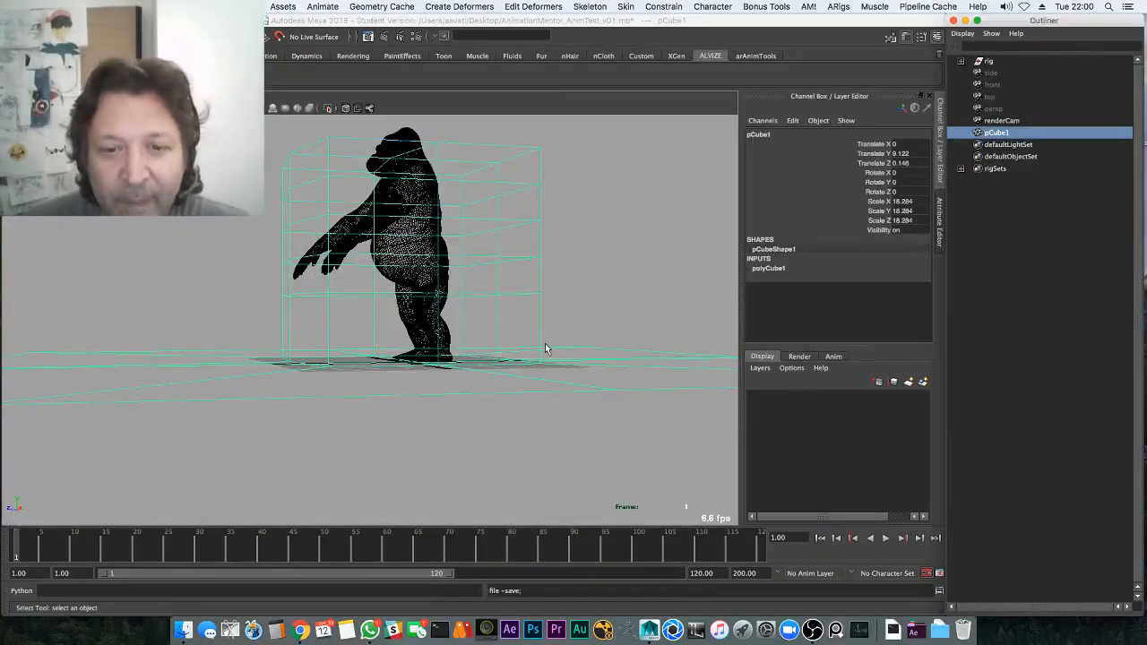
pyautogui.moveTo(515, 309)
pyautogui.keyDown('alt'); pyautogui.mouseDown()
pyautogui.moveTo(565, 308)
pyautogui.moveTo(493, 347)
pyautogui.moveTo(456, 293)
pyautogui.mouseUp(); pyautogui.keyUp('alt')
pyautogui.press('5')
pyautogui.keyDown('alt'); pyautogui.moveTo(455, 289); pyautogui.dragTo(440, 313, button='middle'); pyautogui.keyUp('alt')
pyautogui.press('4')
pyautogui.press('e')
pyautogui.hotkey('alt', '1')
pyautogui.press('q')
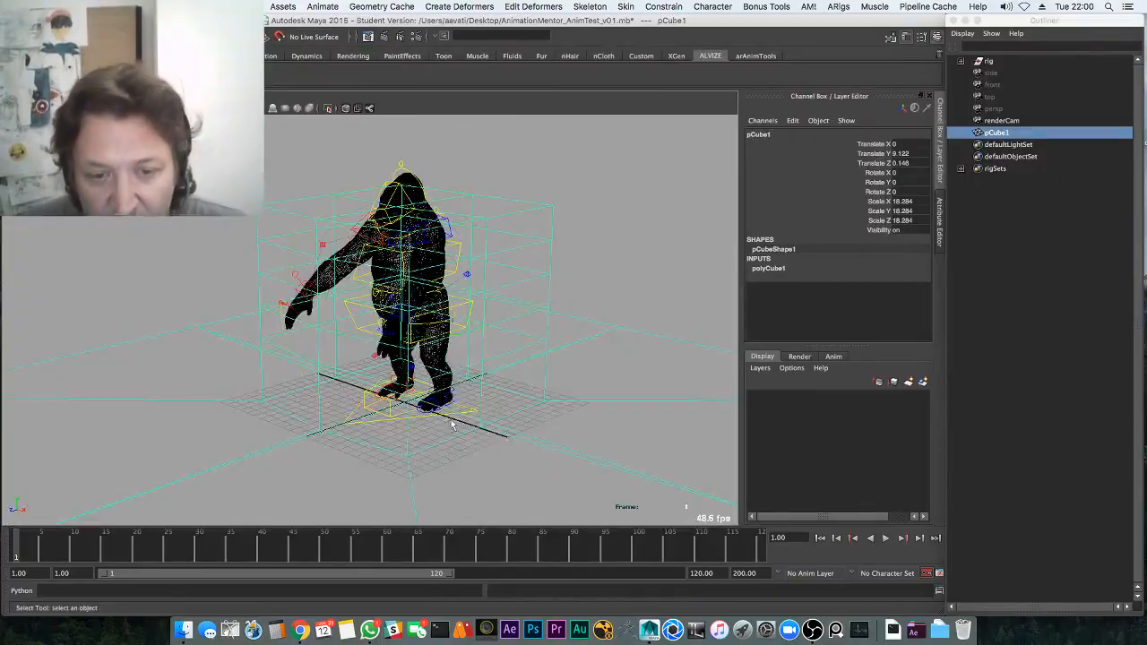
pyautogui.press('w')
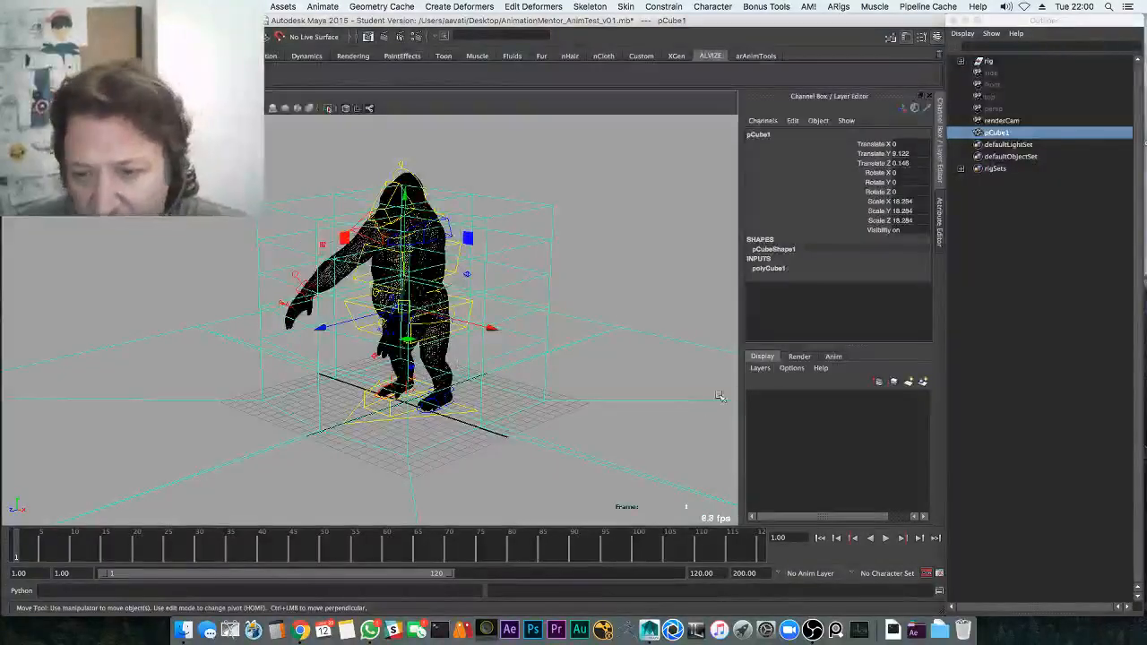
# Create layer ENV from the selected block and set its display to reference (R)
pyautogui.click(760, 367)
pyautogui.click(793, 400)
pyautogui.doubleClick(798, 397)
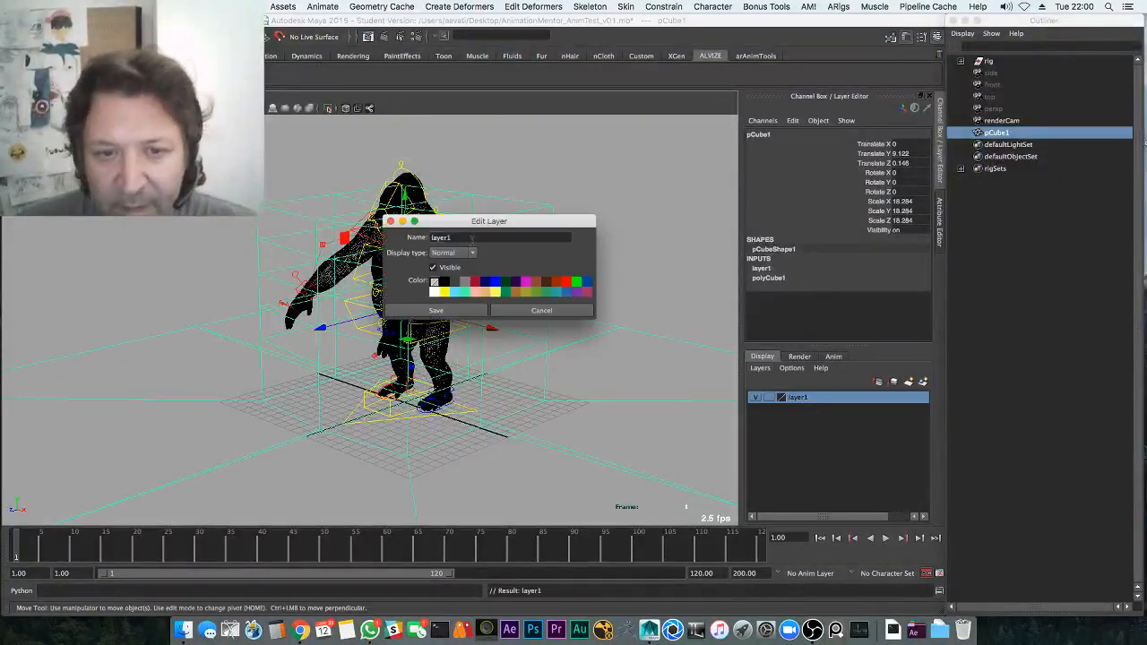
pyautogui.click(462, 313)
pyautogui.click(769, 397)
pyautogui.click(768, 397)
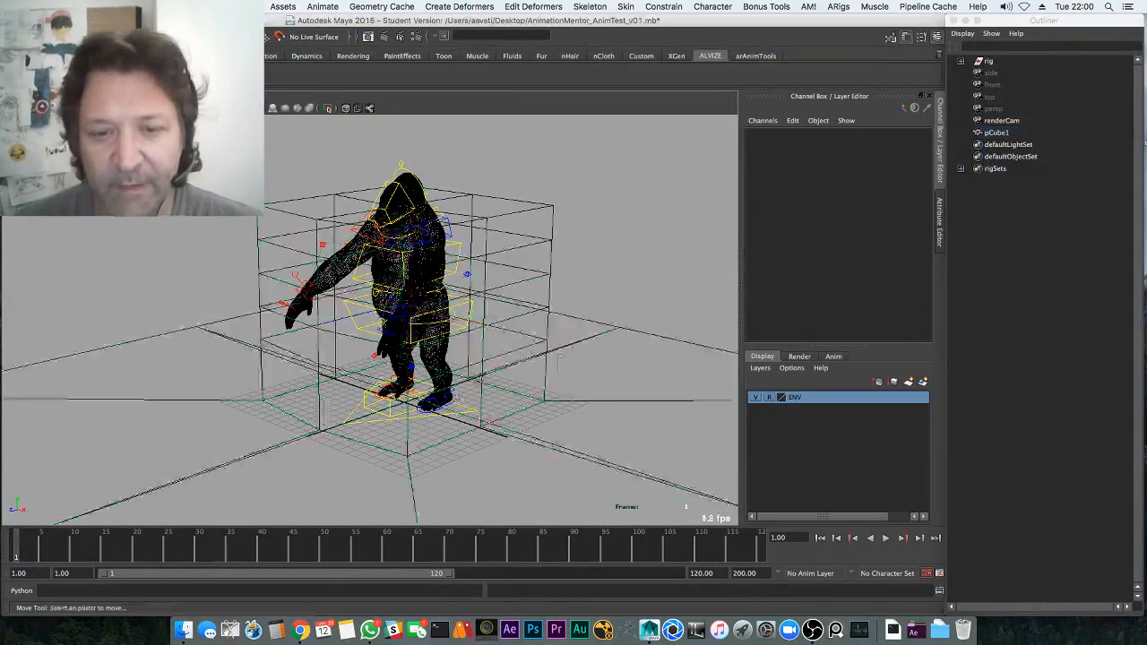
pyautogui.click(468, 412)
# Raise the gorilla's global_ctrl until its feet rest on the block, then push it along Z
pyautogui.moveTo(403, 364); pyautogui.dragTo(404, 185)
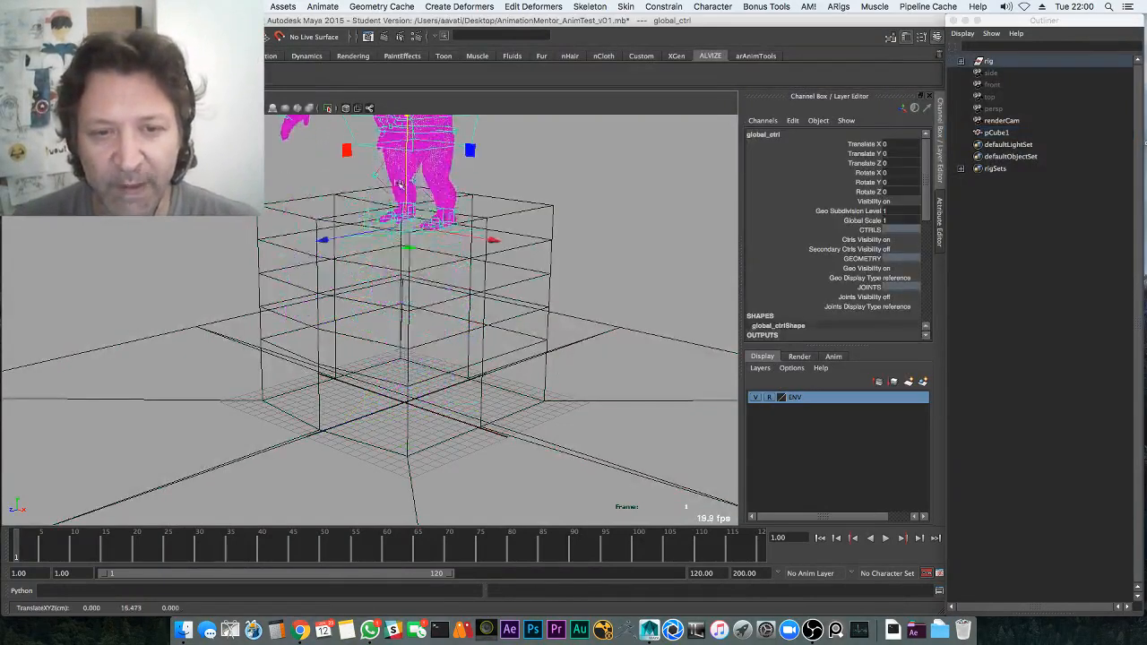
pyautogui.press('5')
pyautogui.keyDown('alt'); pyautogui.moveTo(401, 161); pyautogui.dragTo(397, 270, button='middle'); pyautogui.keyUp('alt')
pyautogui.moveTo(402, 241); pyautogui.dragTo(402, 225)
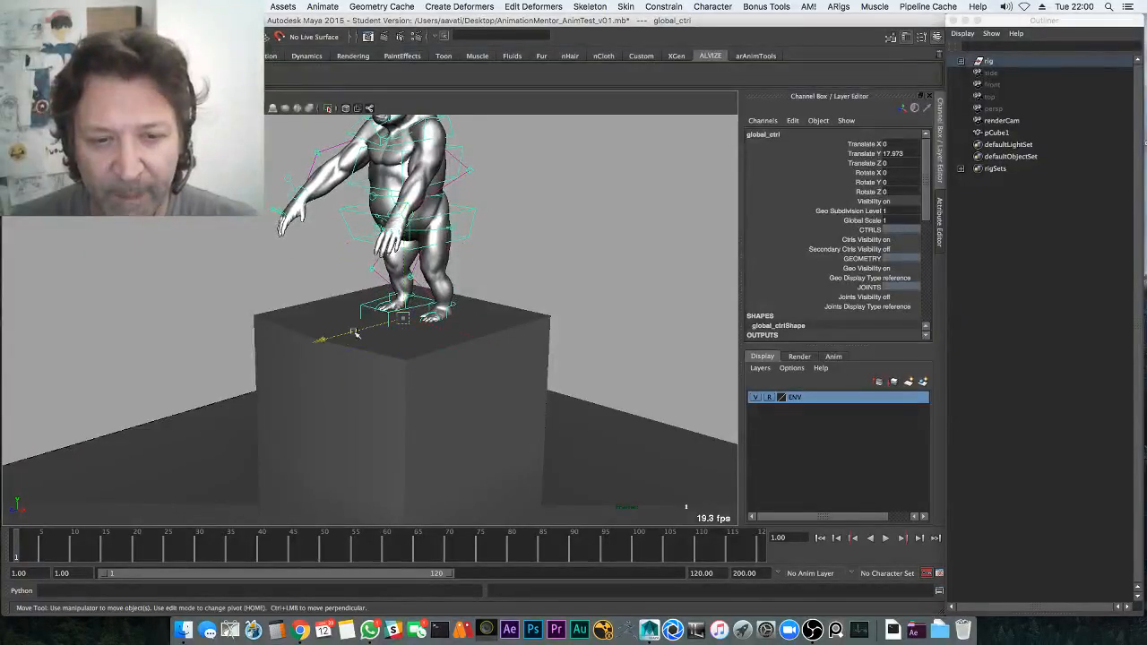
pyautogui.moveTo(356, 333)
pyautogui.mouseDown()
pyautogui.moveTo(315, 342)
pyautogui.moveTo(334, 340)
pyautogui.mouseUp()
pyautogui.keyDown('alt'); pyautogui.moveTo(336, 339); pyautogui.dragTo(409, 364, button='middle'); pyautogui.keyUp('alt')
# Hide the rig's control curves and save the scene
pyautogui.press('h')
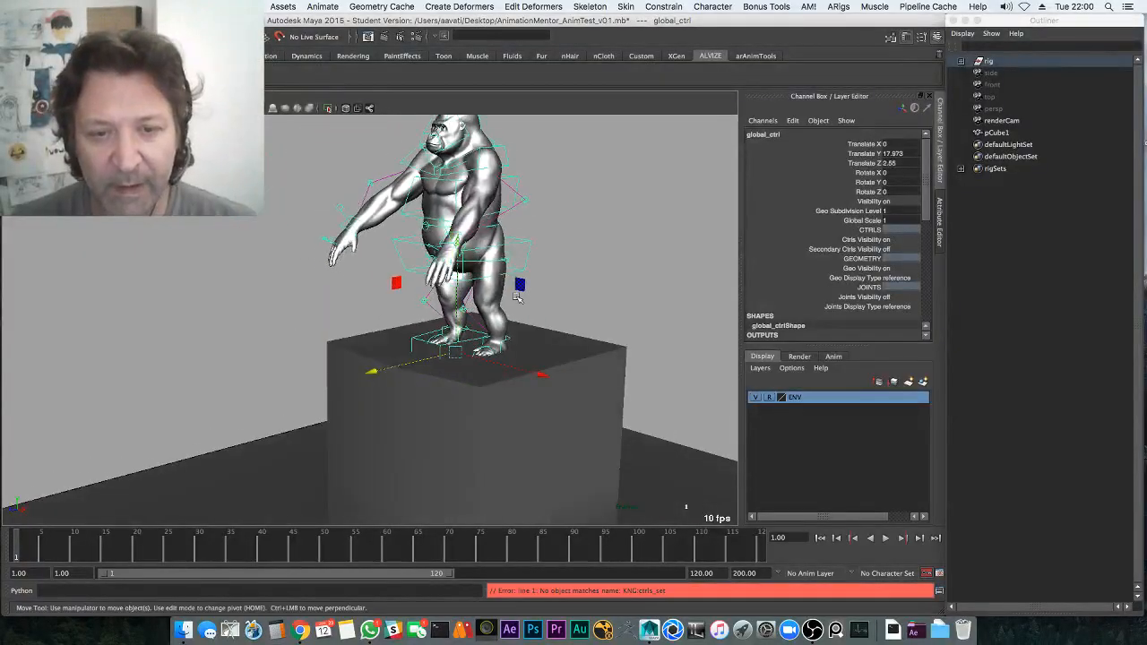
pyautogui.press('h')
pyautogui.click(585, 219)
pyautogui.keyDown('alt'); pyautogui.moveTo(536, 275); pyautogui.dragTo(505, 327, button='middle'); pyautogui.keyUp('alt')
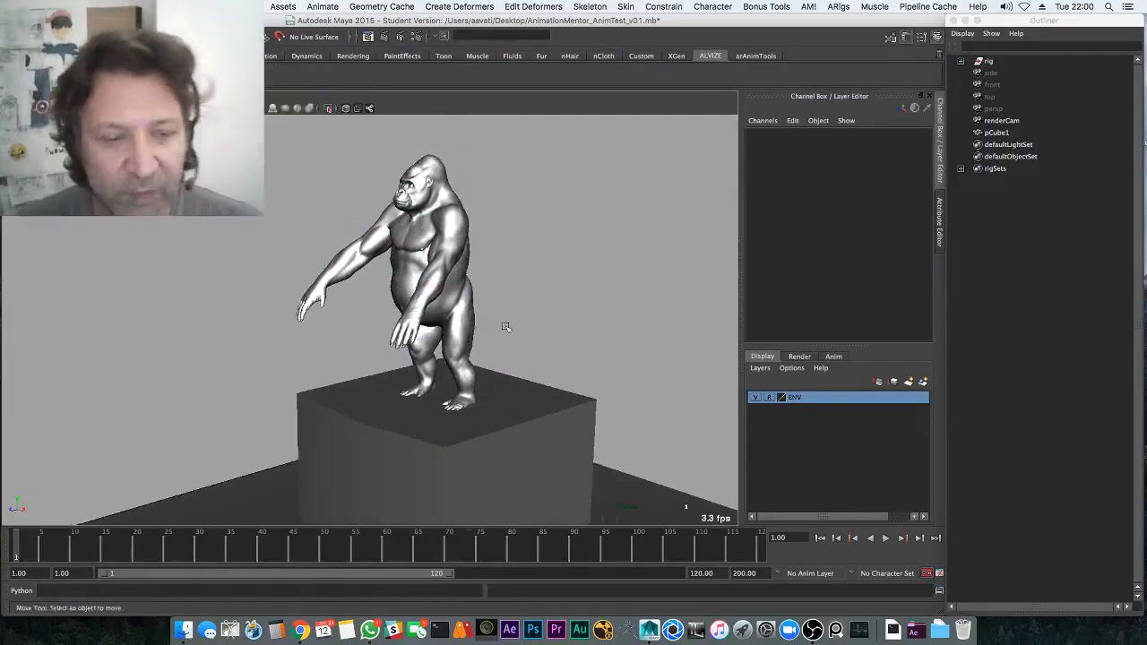
pyautogui.keyDown('alt'); pyautogui.moveTo(506, 327); pyautogui.dragTo(541, 337); pyautogui.keyUp('alt')
pyautogui.press('super+s')
pyautogui.click(546, 342)
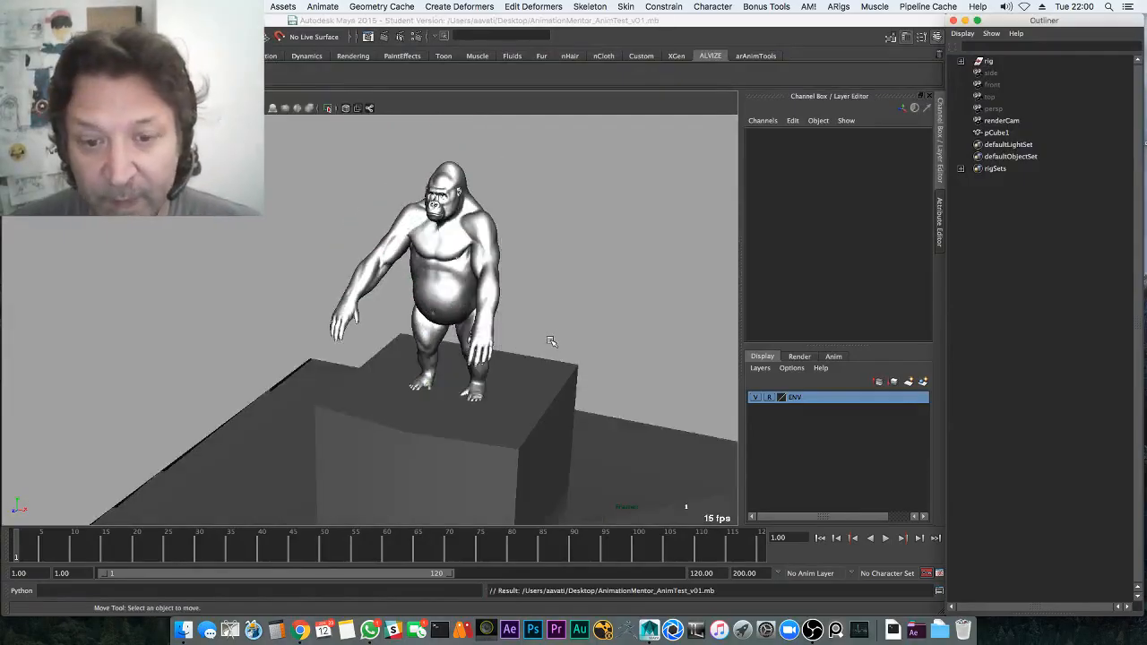
# Show the control curves again and inspect the main_ctrl under the gorilla's feet
pyautogui.press('h')
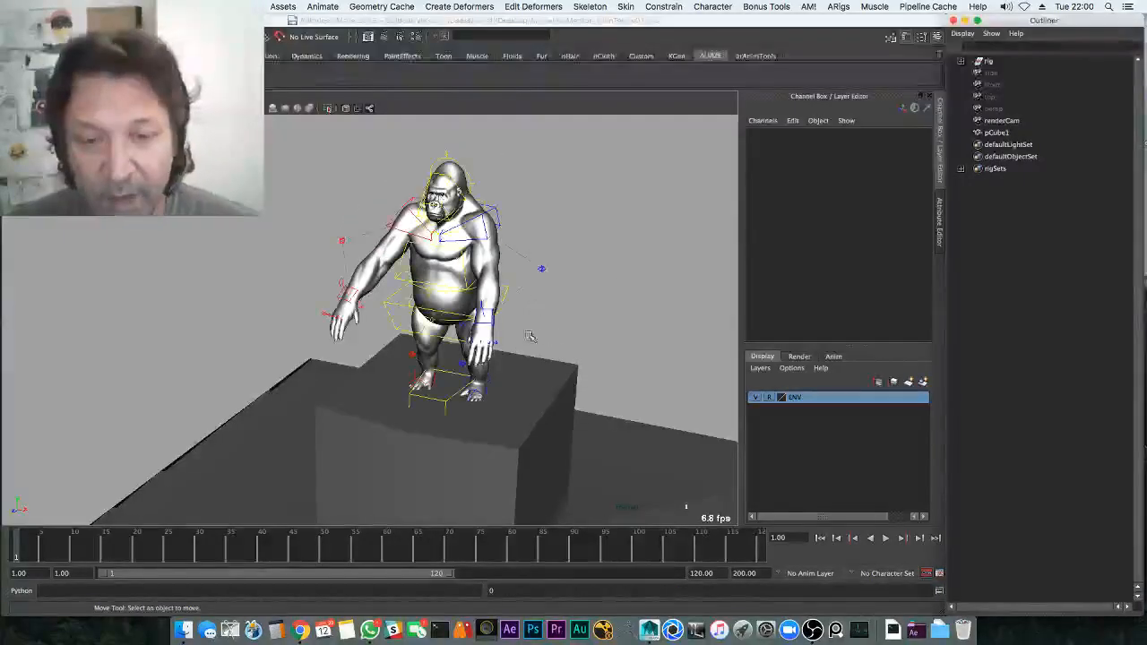
pyautogui.keyDown('alt'); pyautogui.moveTo(536, 305); pyautogui.dragTo(557, 319); pyautogui.keyUp('alt')
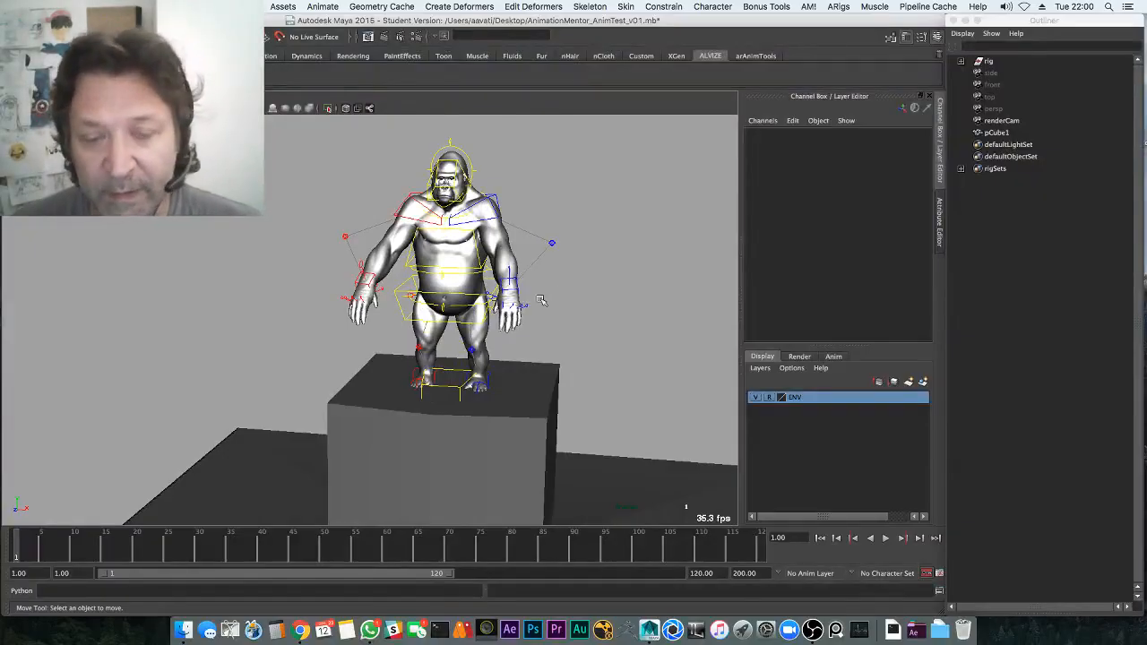
pyautogui.keyDown('alt'); pyautogui.moveTo(559, 311); pyautogui.dragTo(553, 288); pyautogui.keyUp('alt')
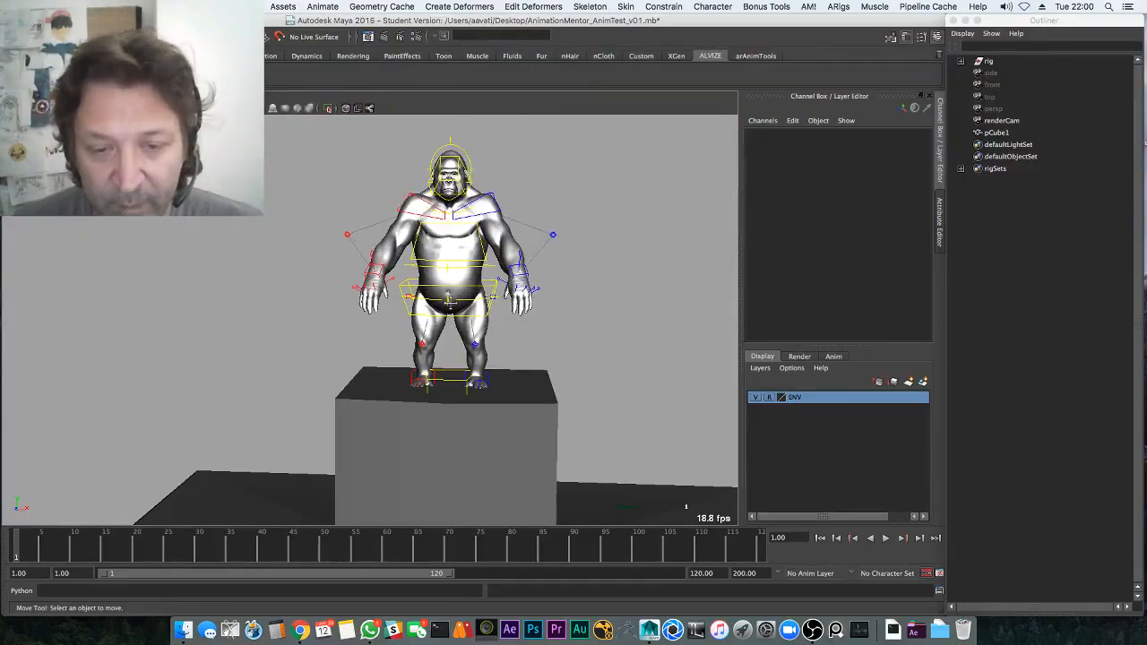
pyautogui.keyDown('alt'); pyautogui.moveTo(451, 303); pyautogui.dragTo(497, 305, button='middle'); pyautogui.keyUp('alt')
pyautogui.keyDown('alt'); pyautogui.moveTo(497, 305); pyautogui.dragTo(702, 335, button='right'); pyautogui.keyUp('alt')
pyautogui.keyDown('alt'); pyautogui.moveTo(563, 353); pyautogui.dragTo(551, 377); pyautogui.keyUp('alt')
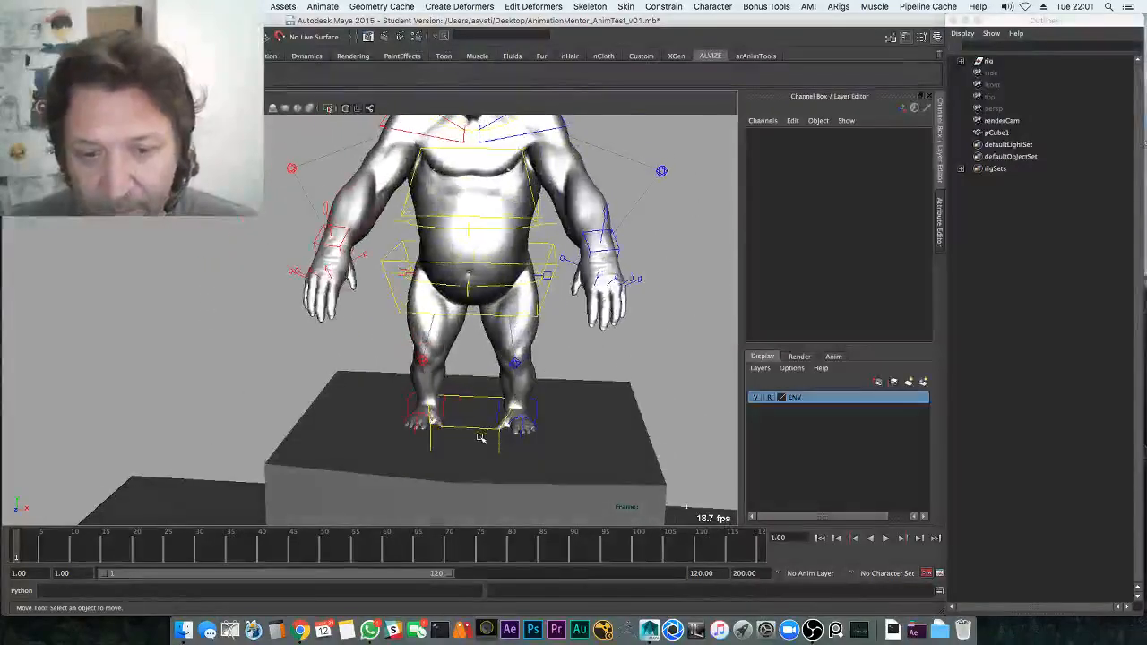
pyautogui.click(480, 437)
pyautogui.moveTo(485, 394)
pyautogui.keyDown('alt'); pyautogui.mouseDown()
pyautogui.moveTo(501, 377)
pyautogui.moveTo(448, 375)
pyautogui.mouseUp(); pyautogui.keyUp('alt')
pyautogui.press('4')
pyautogui.press('5')
pyautogui.click(468, 460)
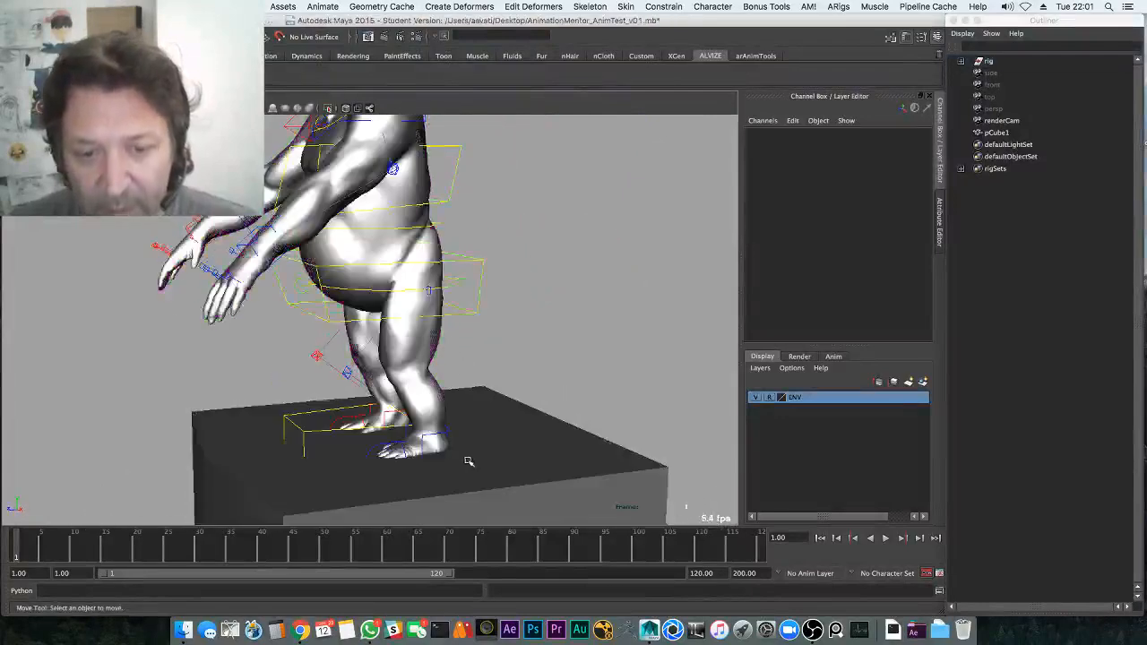
# Select global_ctrl and slide the gorilla further along Z across the block
pyautogui.press('4')
pyautogui.click(440, 457)
pyautogui.press('5')
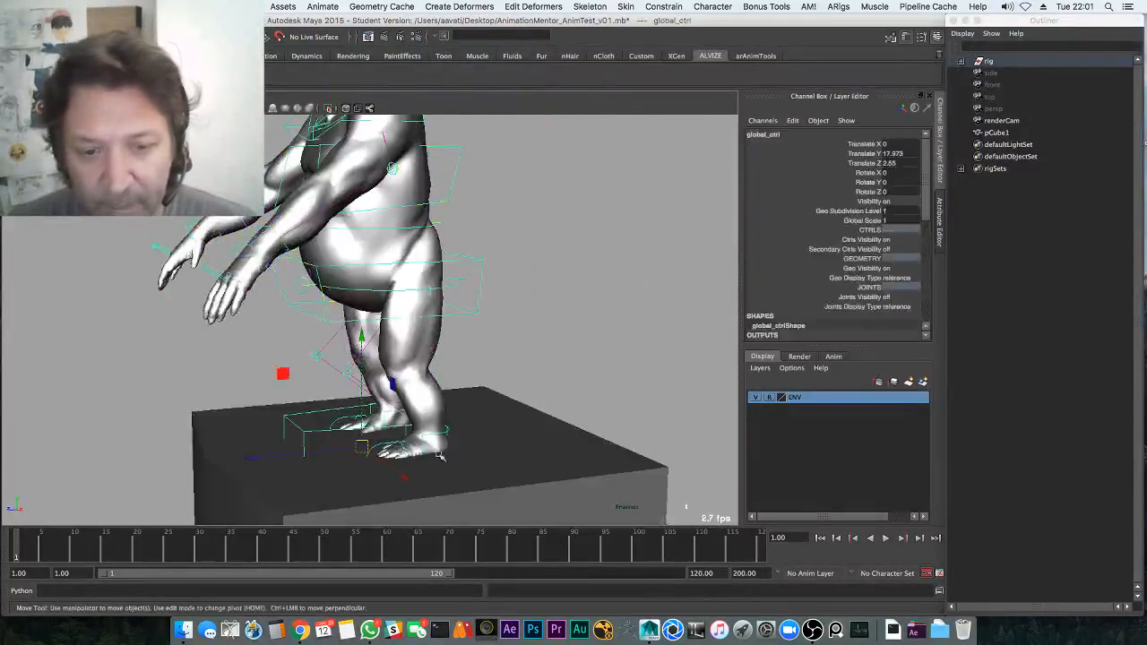
pyautogui.moveTo(311, 454); pyautogui.dragTo(242, 457)
pyautogui.keyDown('alt'); pyautogui.moveTo(487, 387); pyautogui.dragTo(363, 310, button='right'); pyautogui.keyUp('alt')
pyautogui.keyDown('alt'); pyautogui.moveTo(363, 309); pyautogui.dragTo(511, 269); pyautogui.keyUp('alt')
pyautogui.click(525, 252)
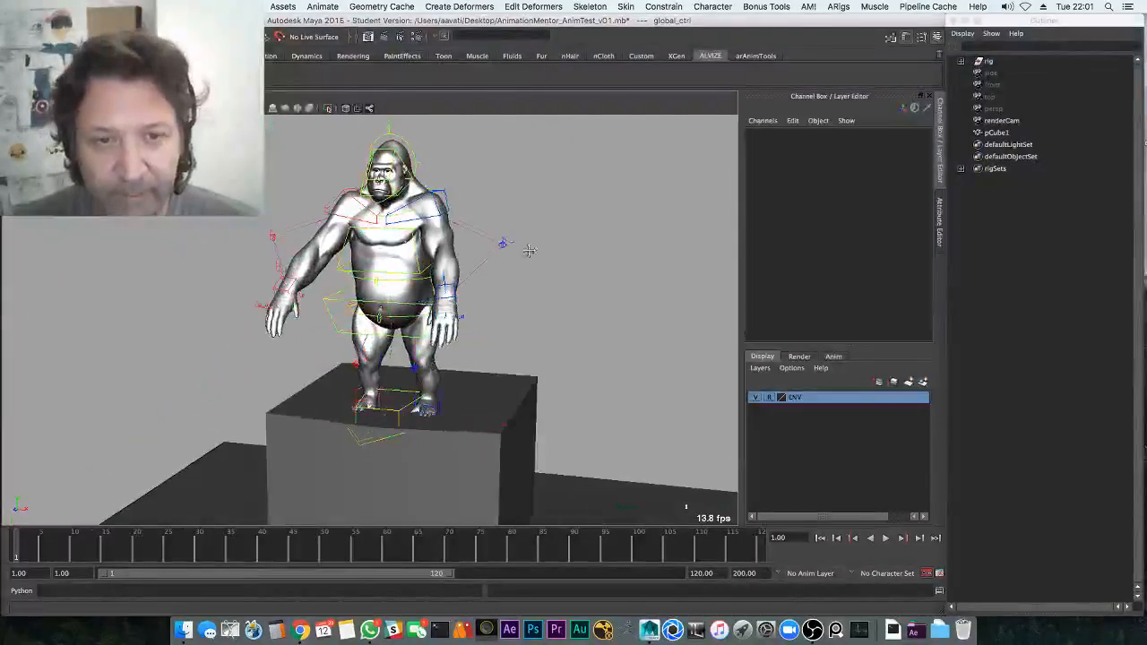
pyautogui.keyDown('alt'); pyautogui.moveTo(525, 253); pyautogui.dragTo(438, 241, button='right'); pyautogui.keyUp('alt')
pyautogui.moveTo(517, 442); pyautogui.dragTo(522, 434)
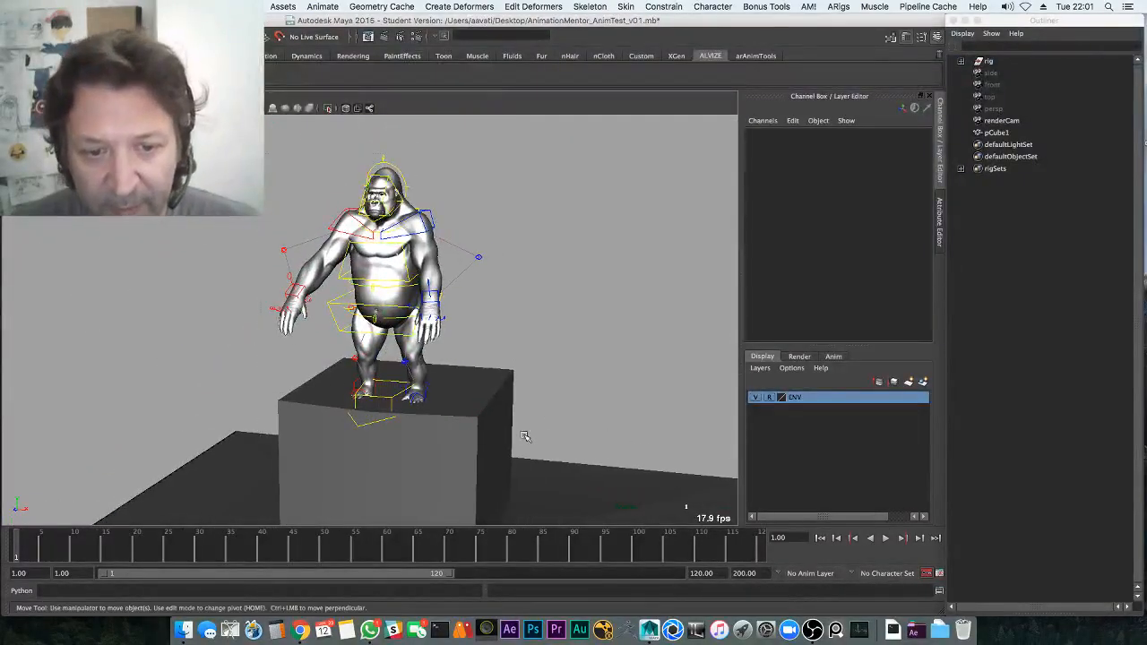
pyautogui.click(939, 571)
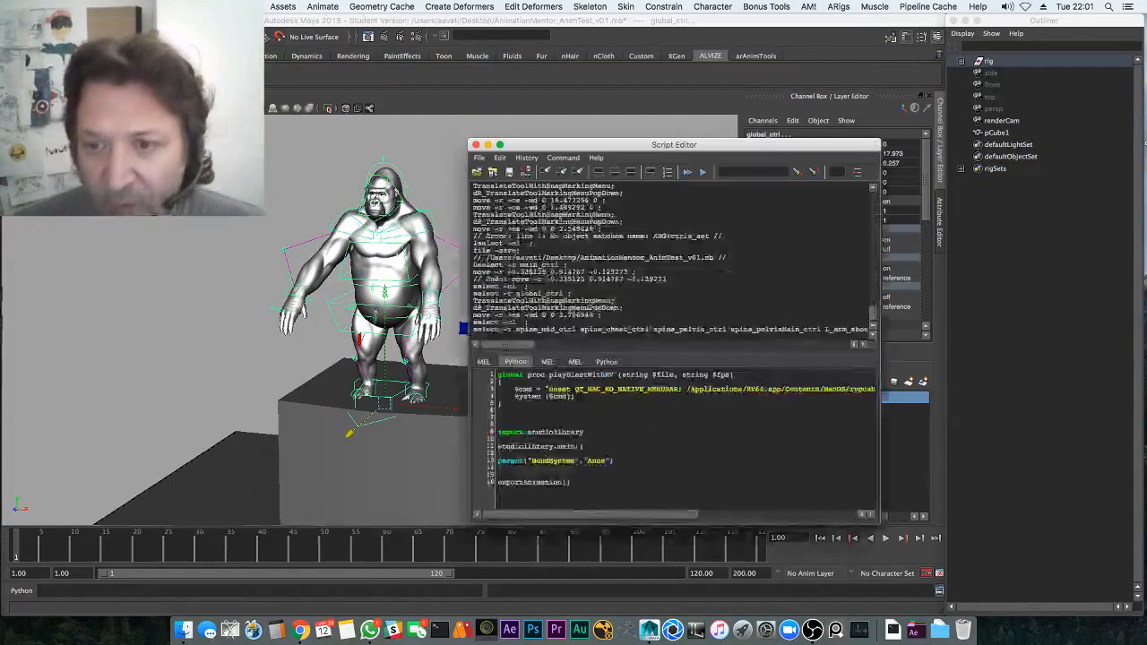
pyautogui.moveTo(474, 321); pyautogui.dragTo(843, 348)
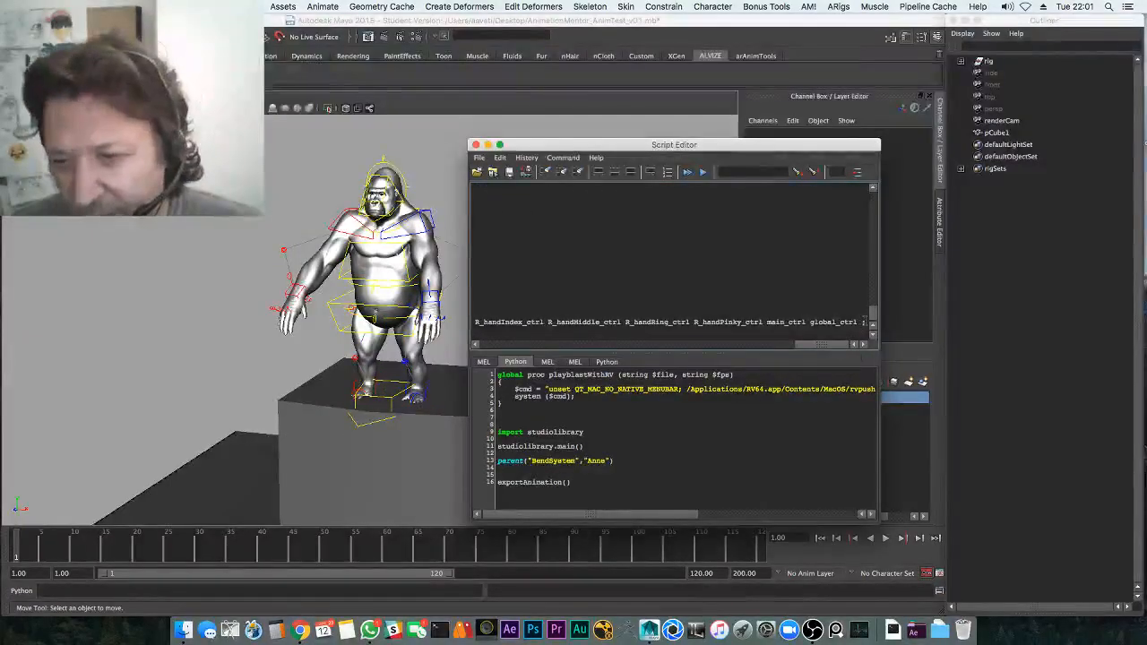
pyautogui.keyDown('shift'); pyautogui.click(864, 322); pyautogui.keyUp('shift')
pyautogui.press('super+c')
pyautogui.rightClick(740, 322)
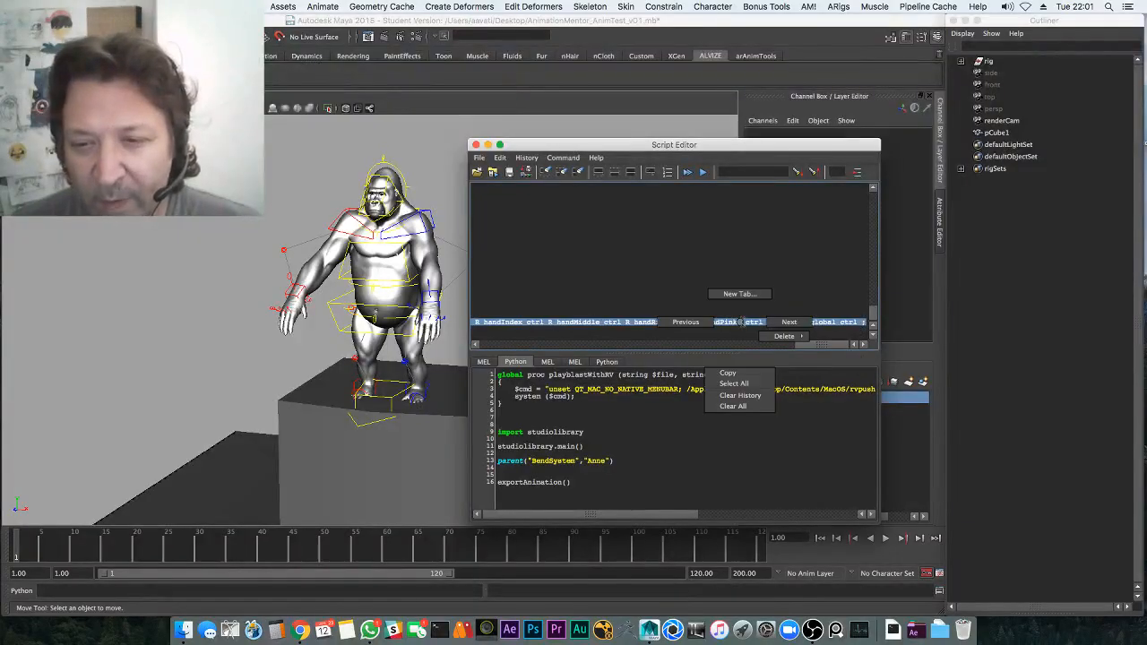
pyautogui.click(730, 373)
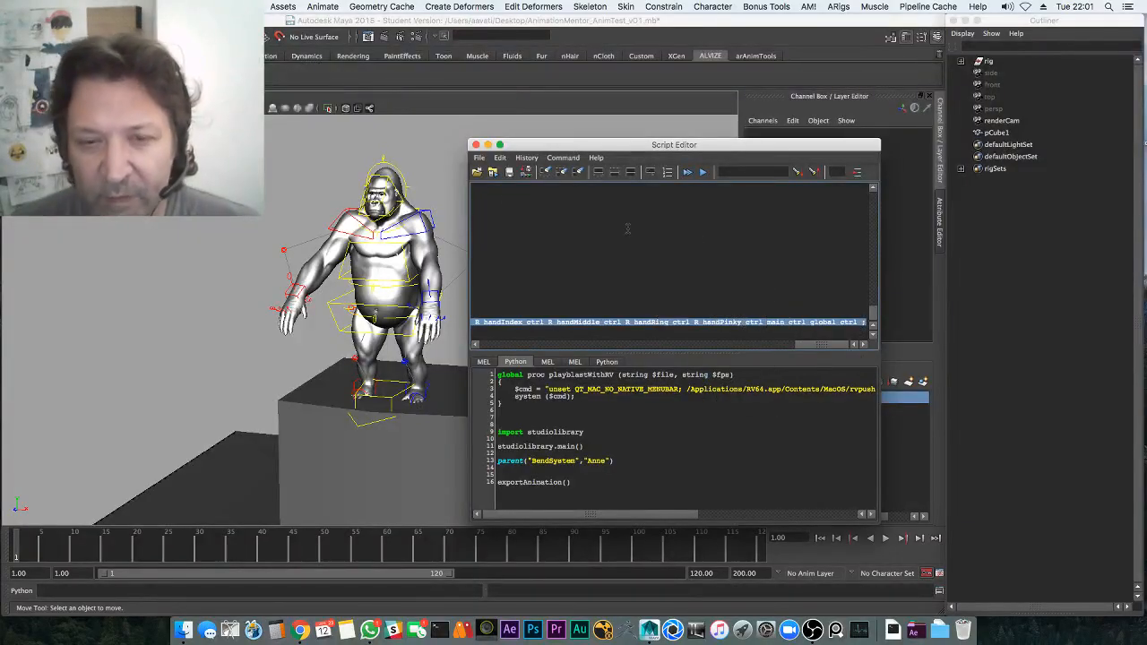
pyautogui.click(477, 144)
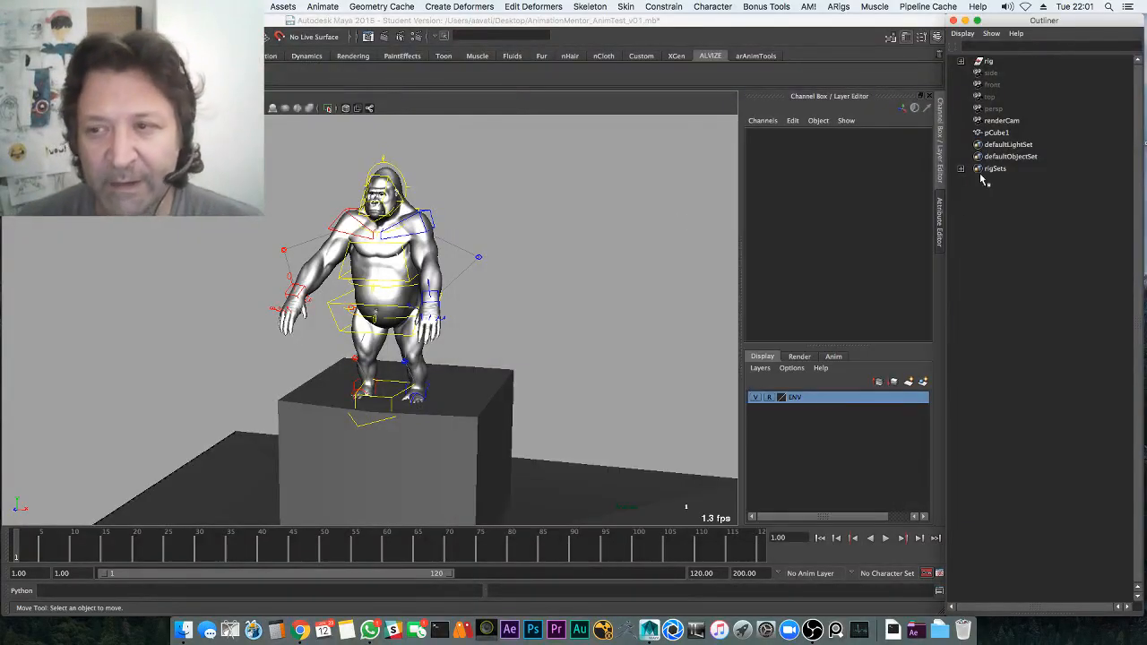
# Open the Hotkey Editor and make the user-defined selectKong command editable
pyautogui.click(244, 8)
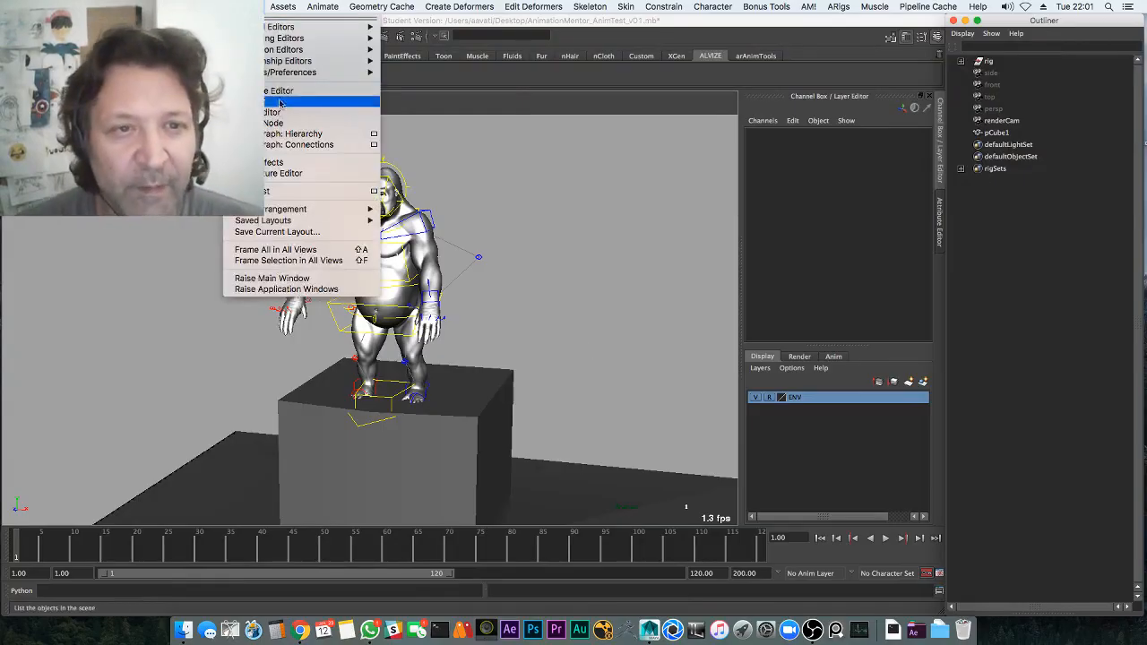
pyautogui.moveTo(304, 73)
pyautogui.click(445, 119)
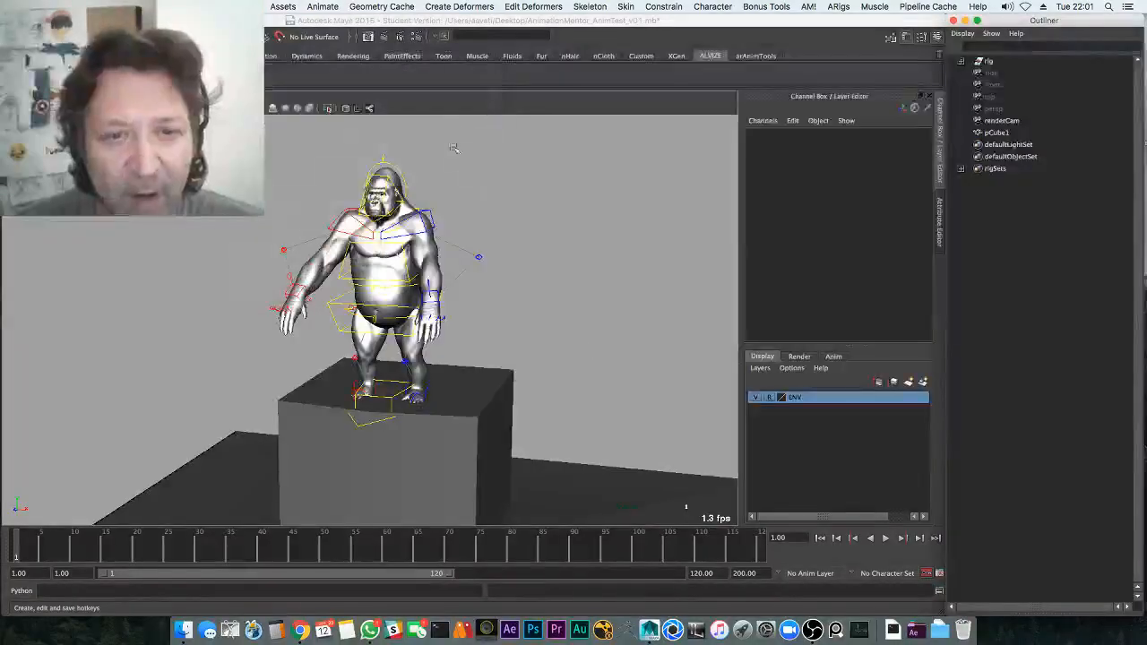
pyautogui.scroll(-8, 280, 217)
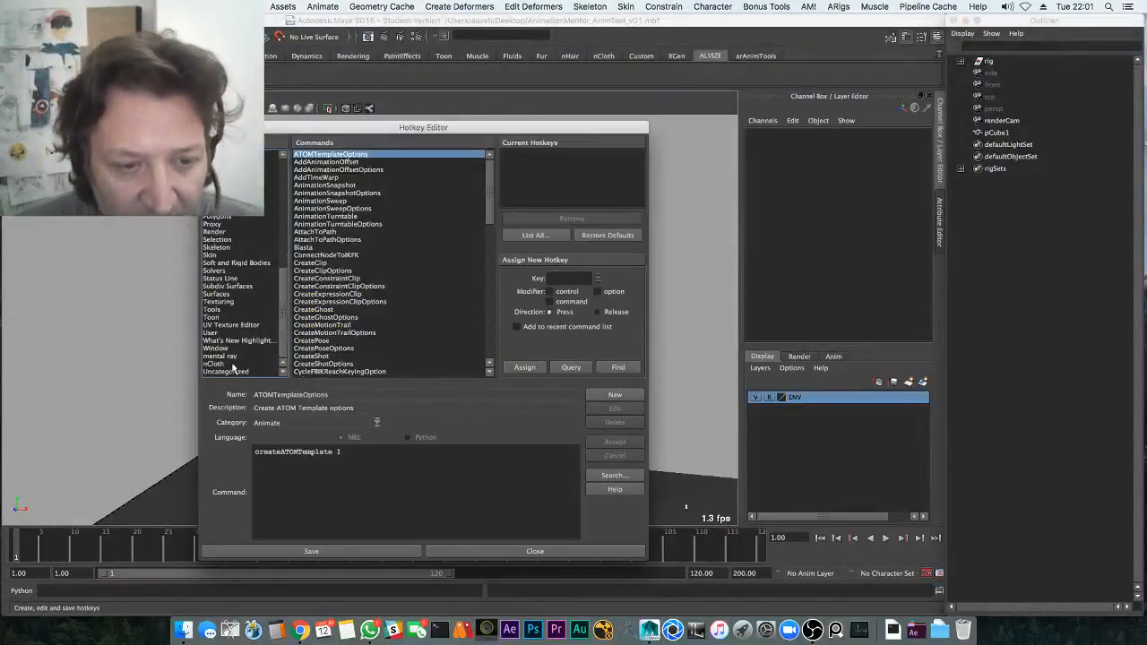
pyautogui.click(215, 332)
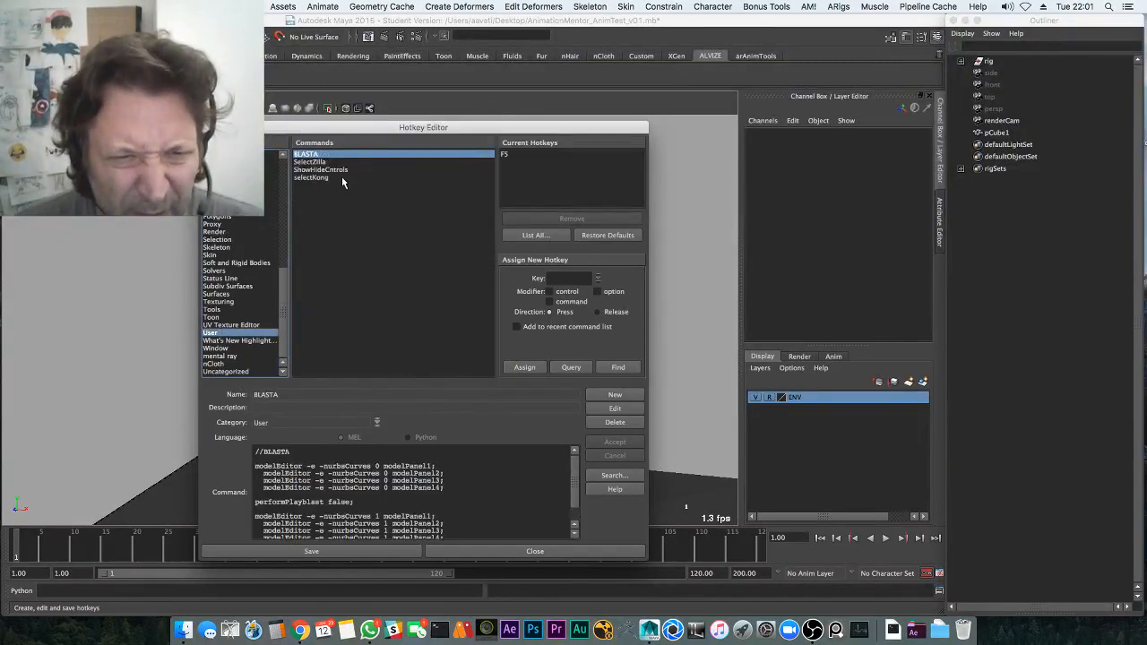
pyautogui.click(313, 177)
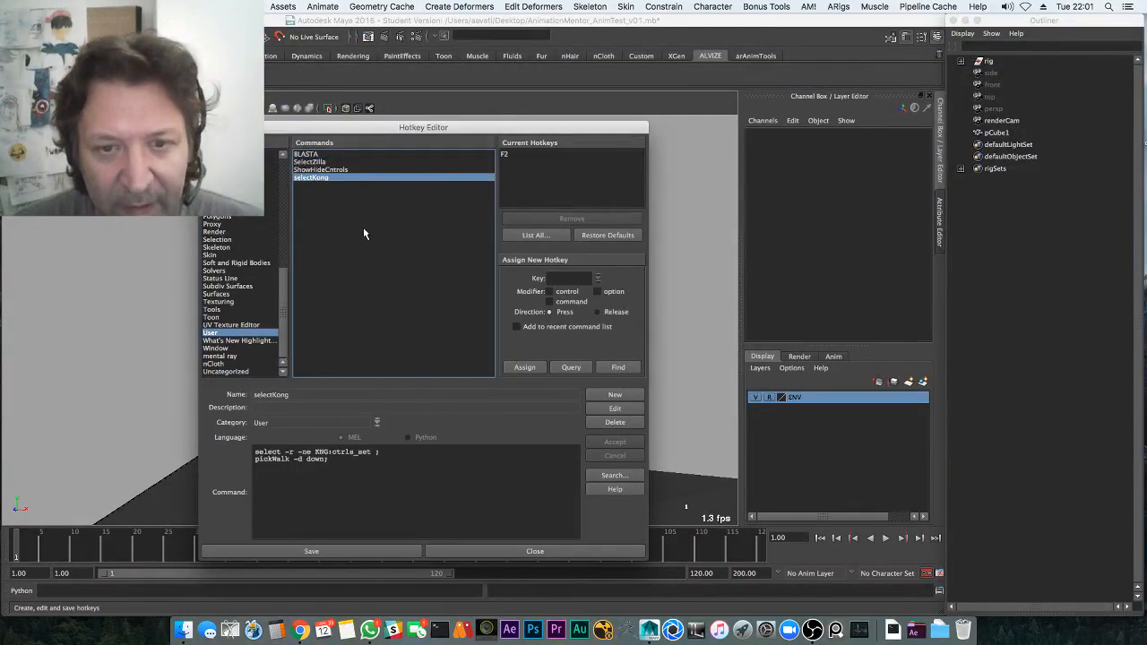
pyautogui.click(615, 408)
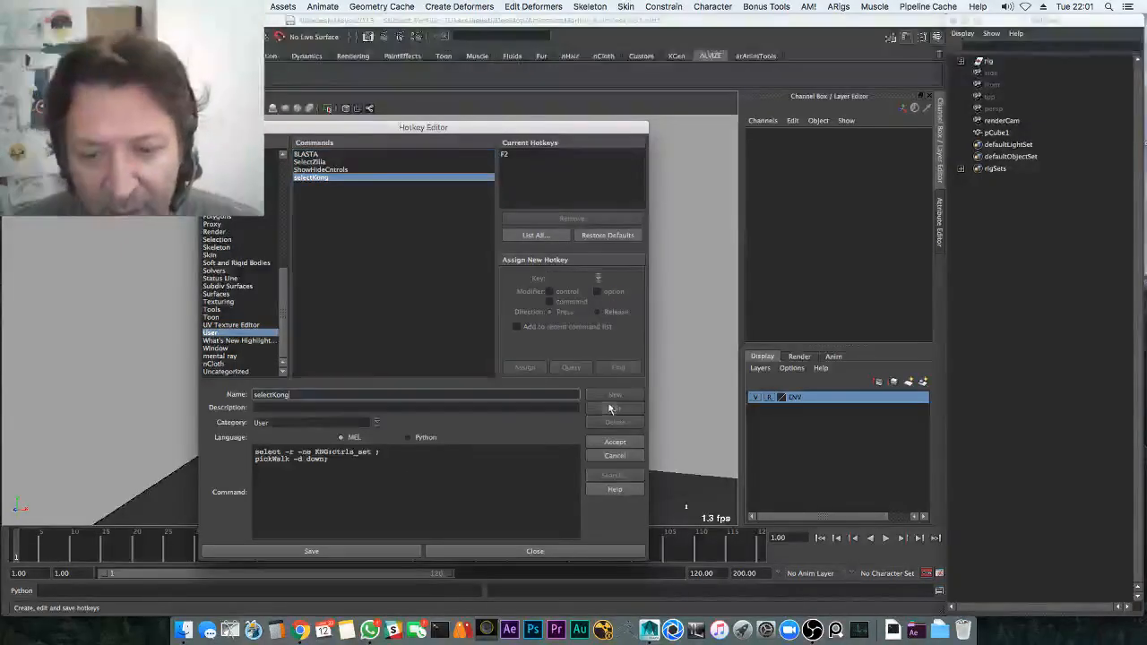
# Paste the control list into selectKong's script below the commented lines and save it
pyautogui.press('super+a')
pyautogui.press('super+v')
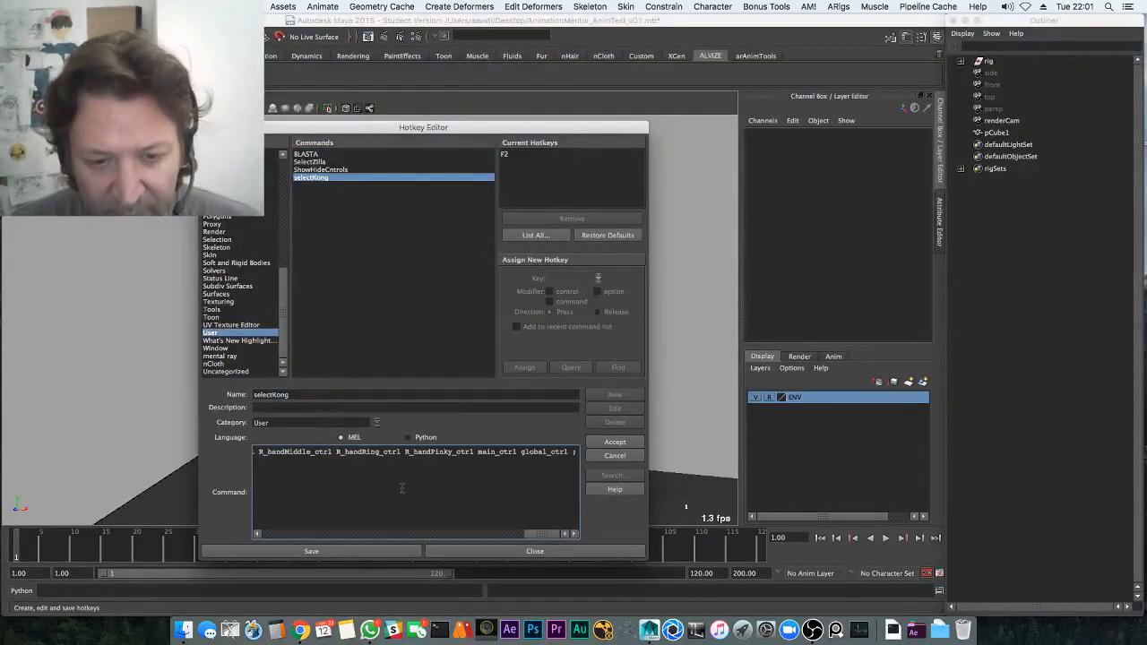
pyautogui.press('super+z')
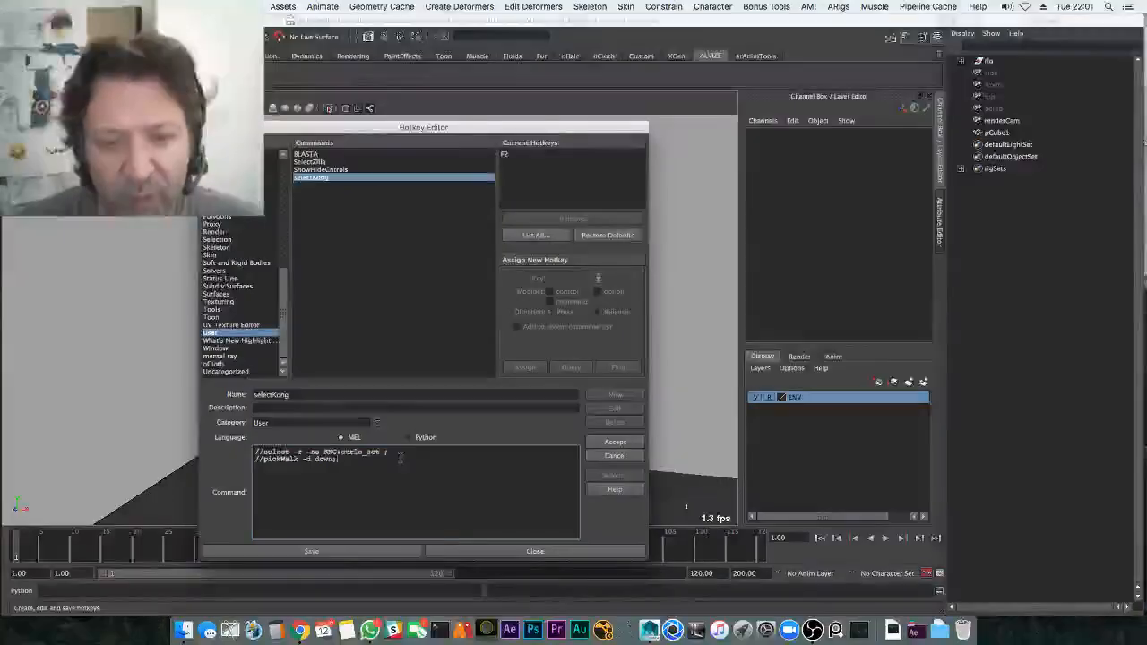
pyautogui.press('super+v')
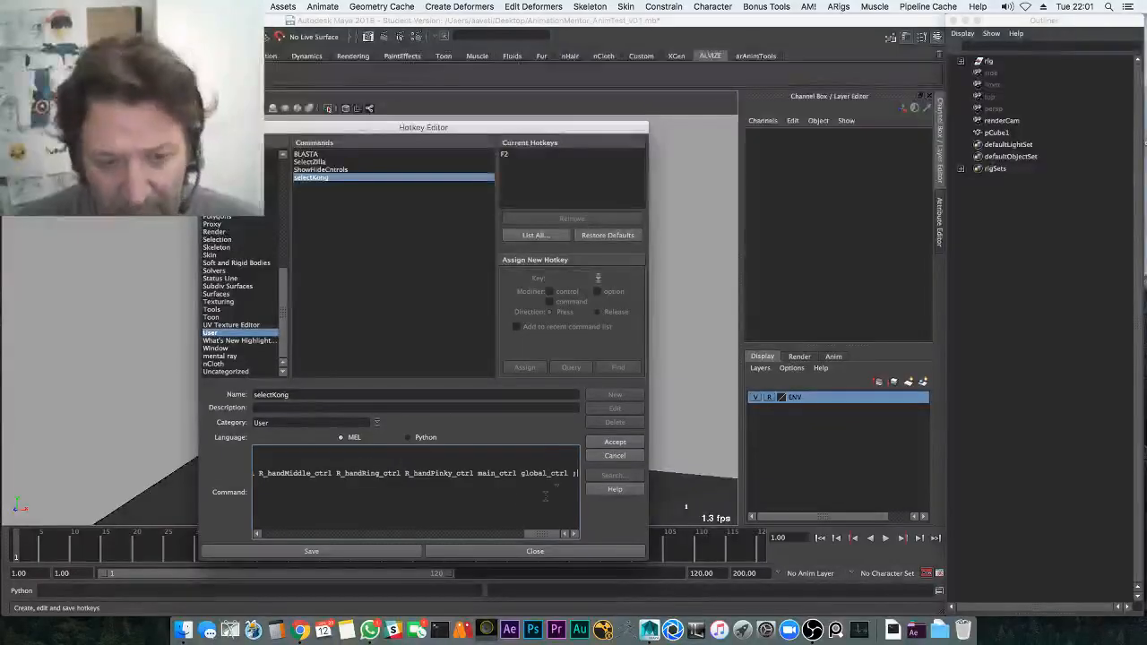
pyautogui.click(615, 442)
# Assign the F2 hotkey to selectKong, saving and dismissing the warning twice
pyautogui.click(599, 277)
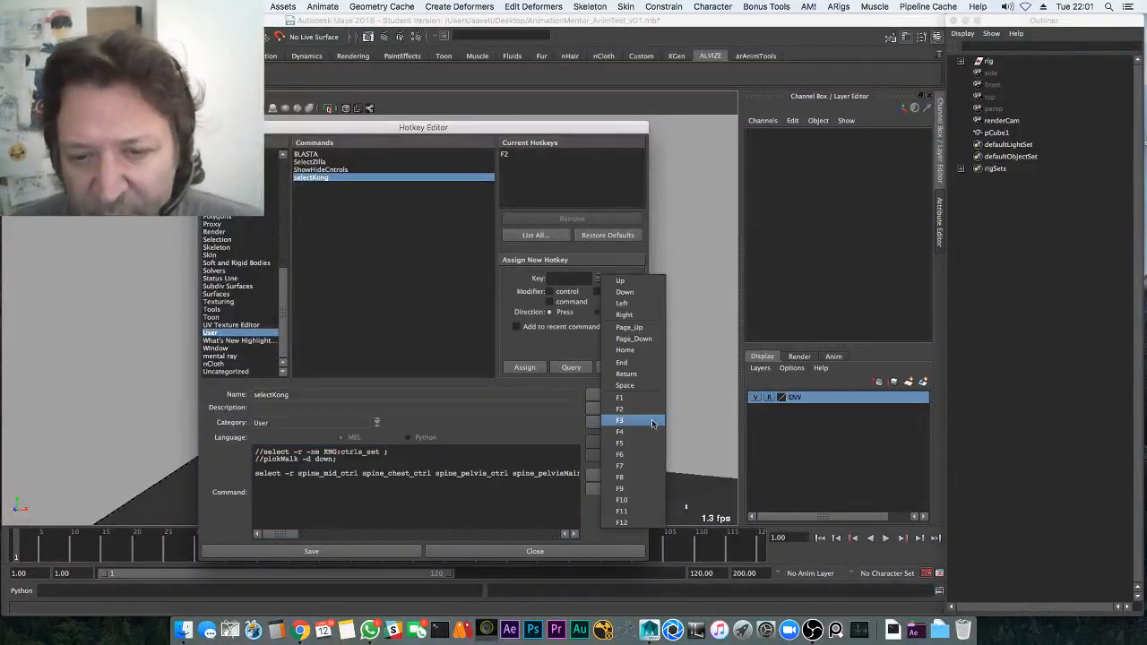
pyautogui.click(313, 529)
pyautogui.click(372, 552)
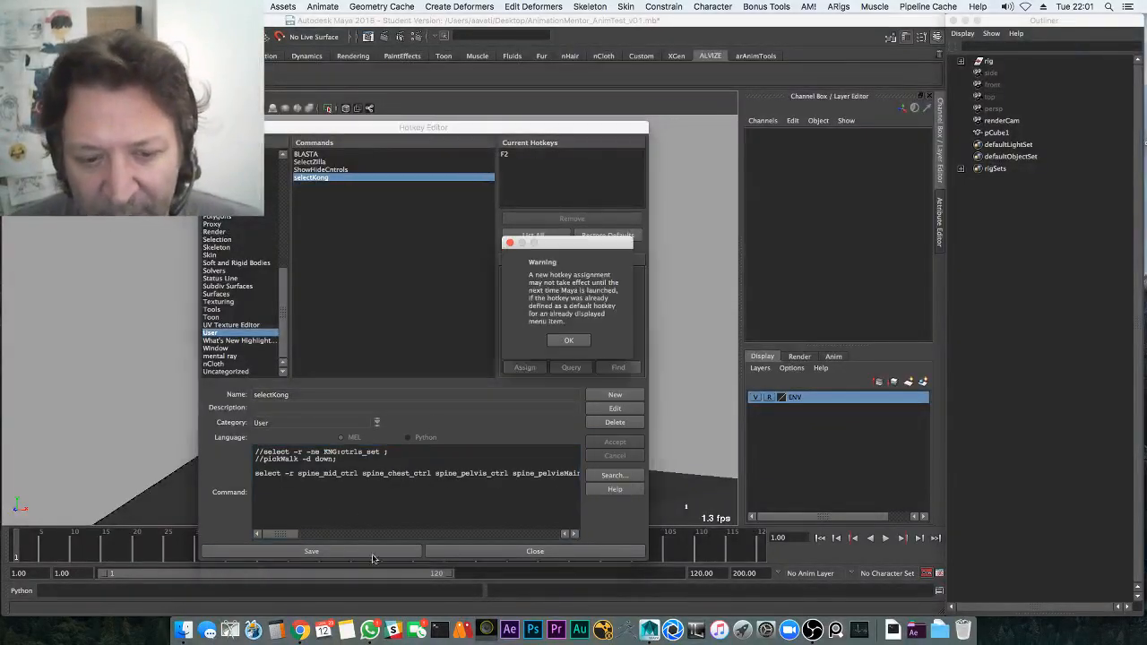
pyautogui.click(572, 341)
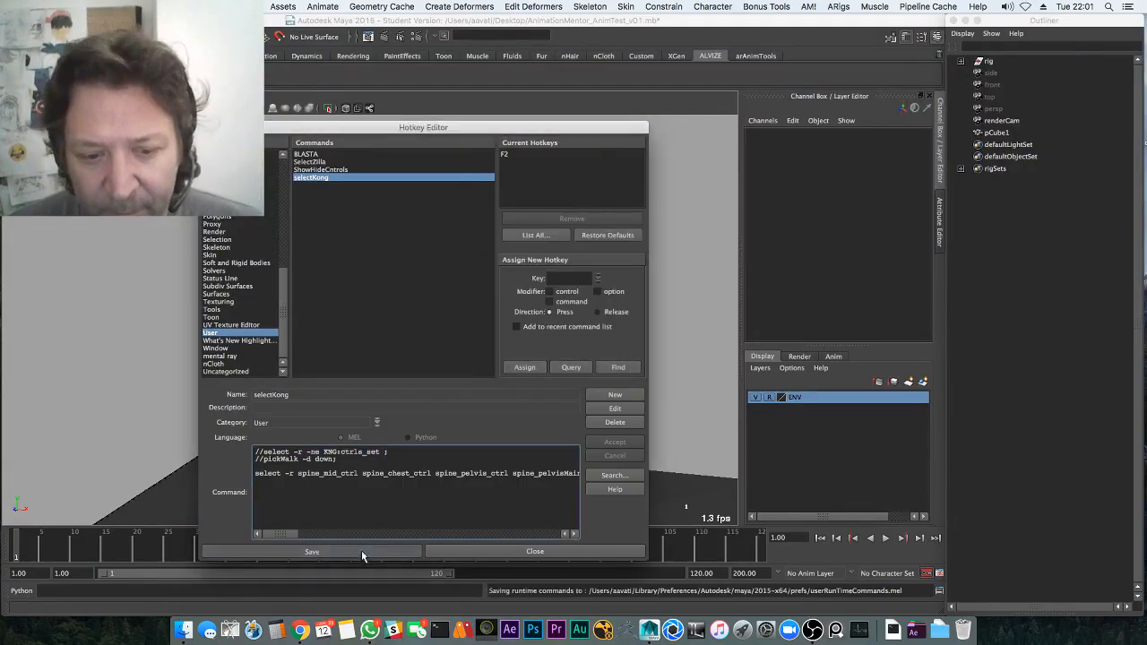
pyautogui.click(361, 552)
pyautogui.click(573, 342)
# Close the hotkey window and select all ctrls_set members under rigSets in the Outliner
pyautogui.click(535, 551)
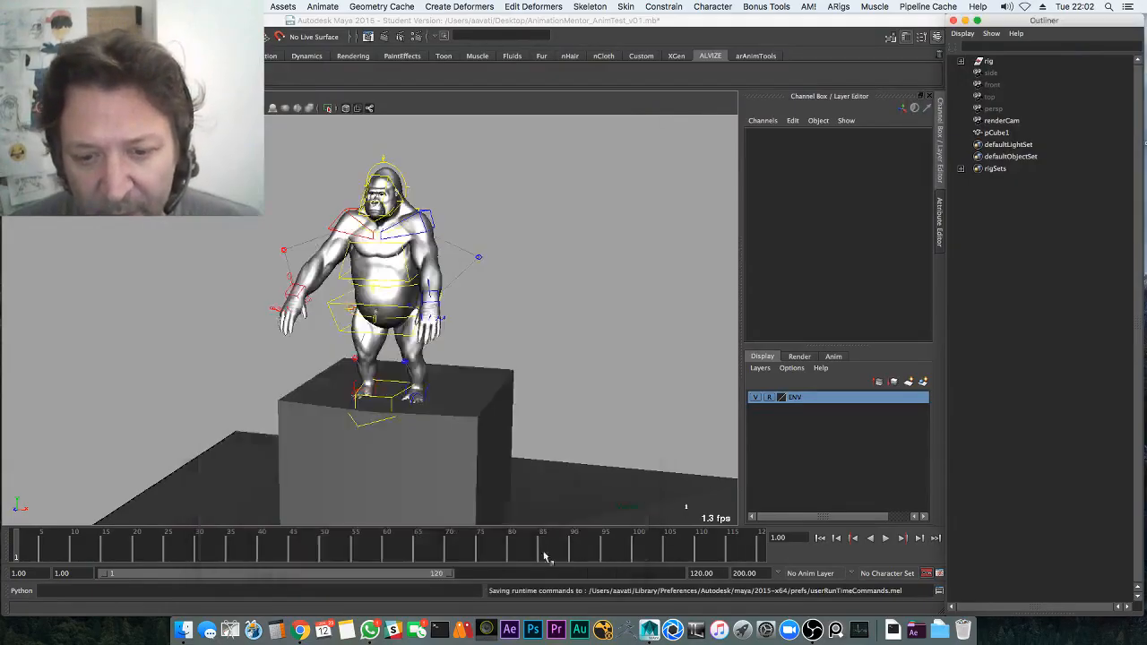
pyautogui.press('F2')
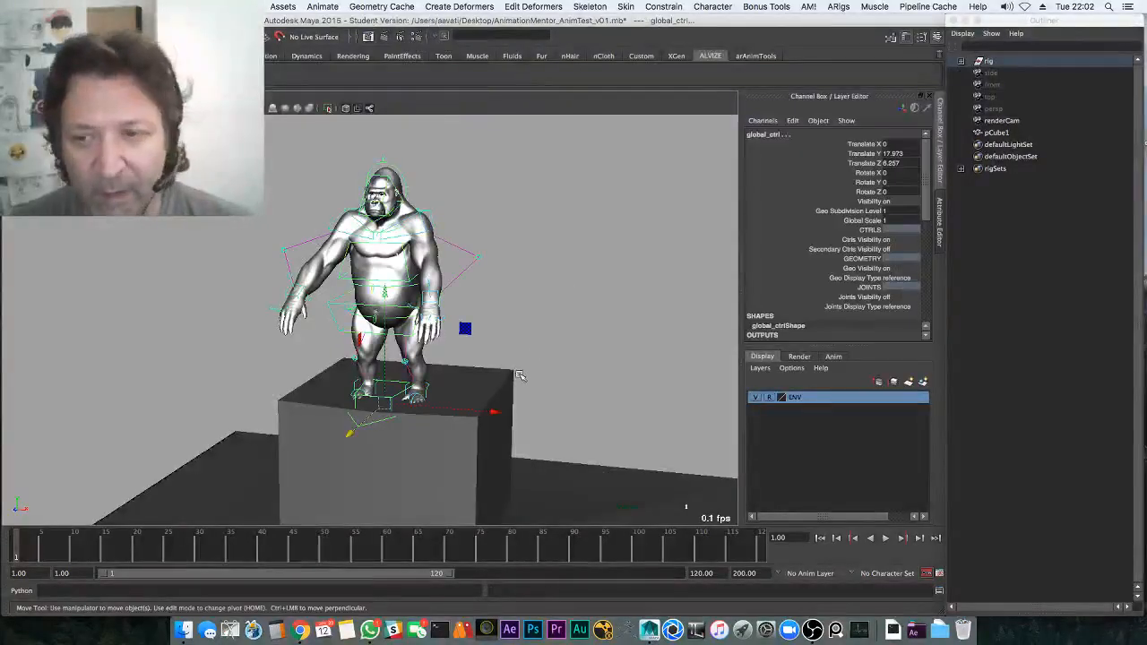
pyautogui.keyDown('alt'); pyautogui.moveTo(473, 268); pyautogui.dragTo(659, 269); pyautogui.keyUp('alt')
pyautogui.click(961, 169)
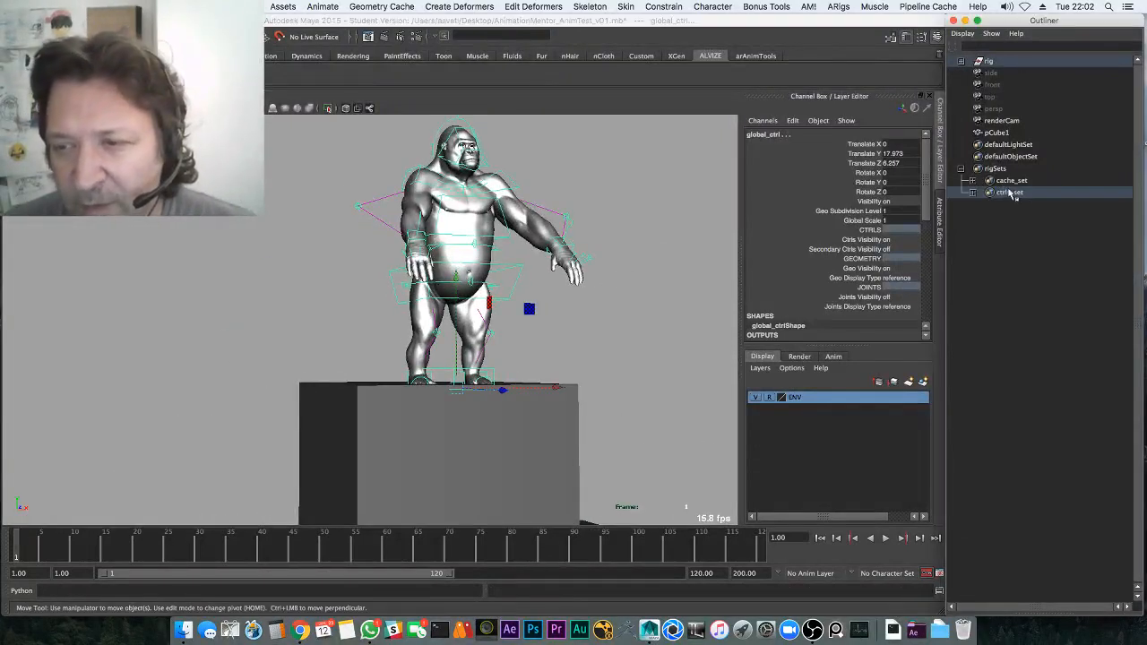
pyautogui.click(1007, 194)
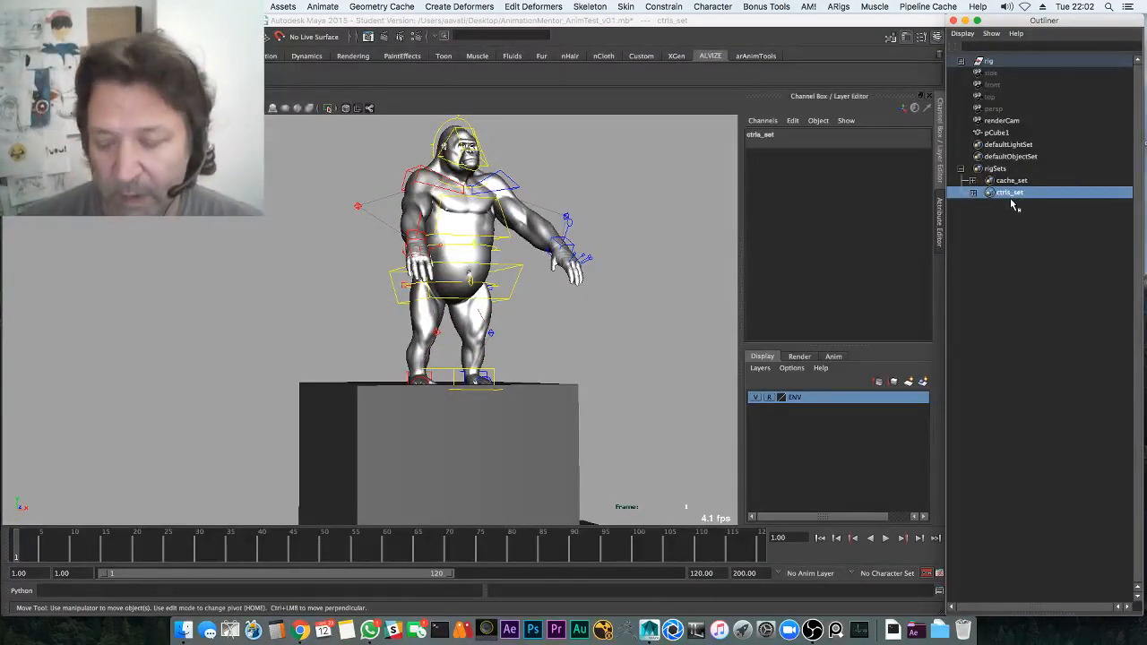
pyautogui.doubleClick(1009, 196)
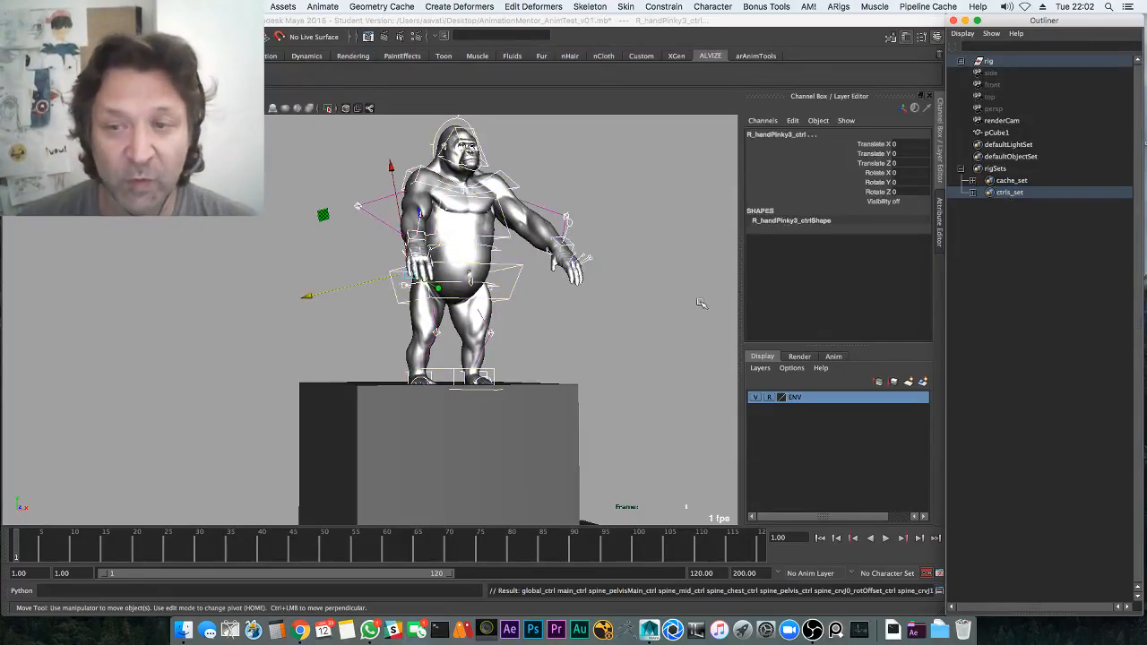
# Paste 'select -r -ne ctrls_set; pickWalk -d down;' after exportAnimation() in the script, then close the Script Editor
pyautogui.click(939, 592)
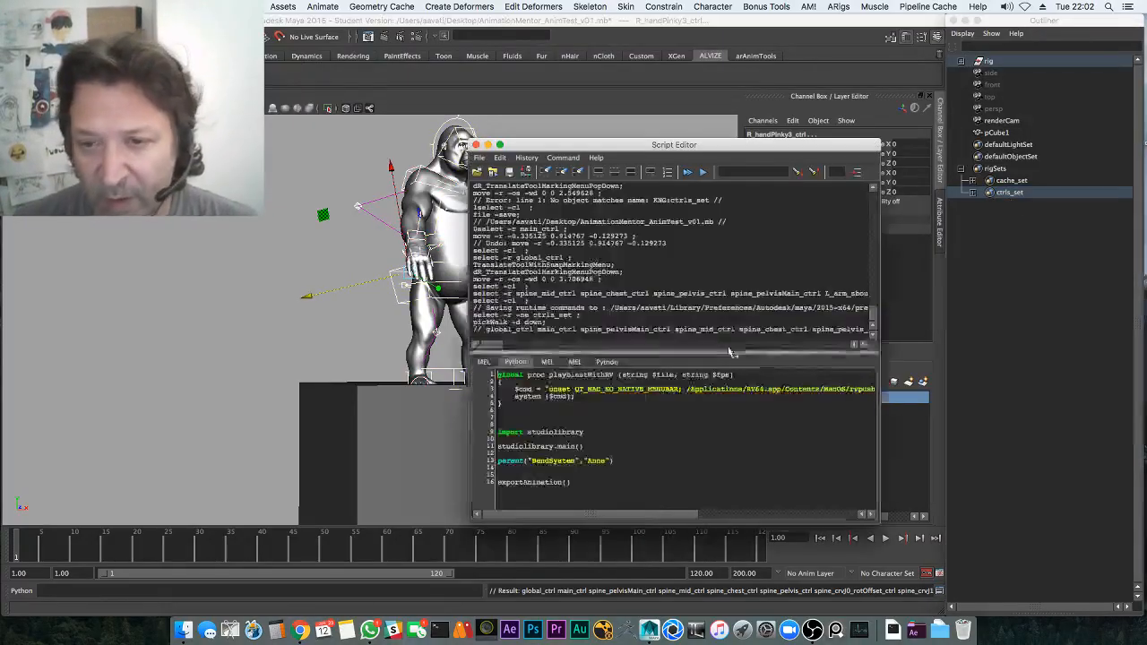
pyautogui.moveTo(473, 315); pyautogui.dragTo(547, 322)
pyautogui.press('super+c')
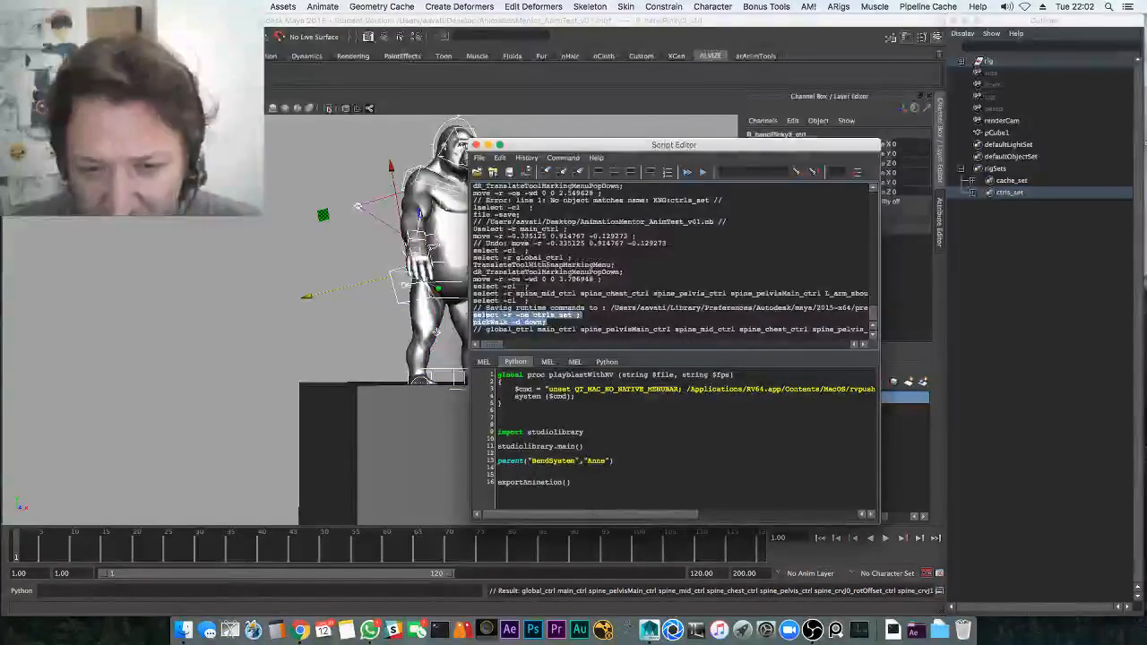
pyautogui.click(528, 500)
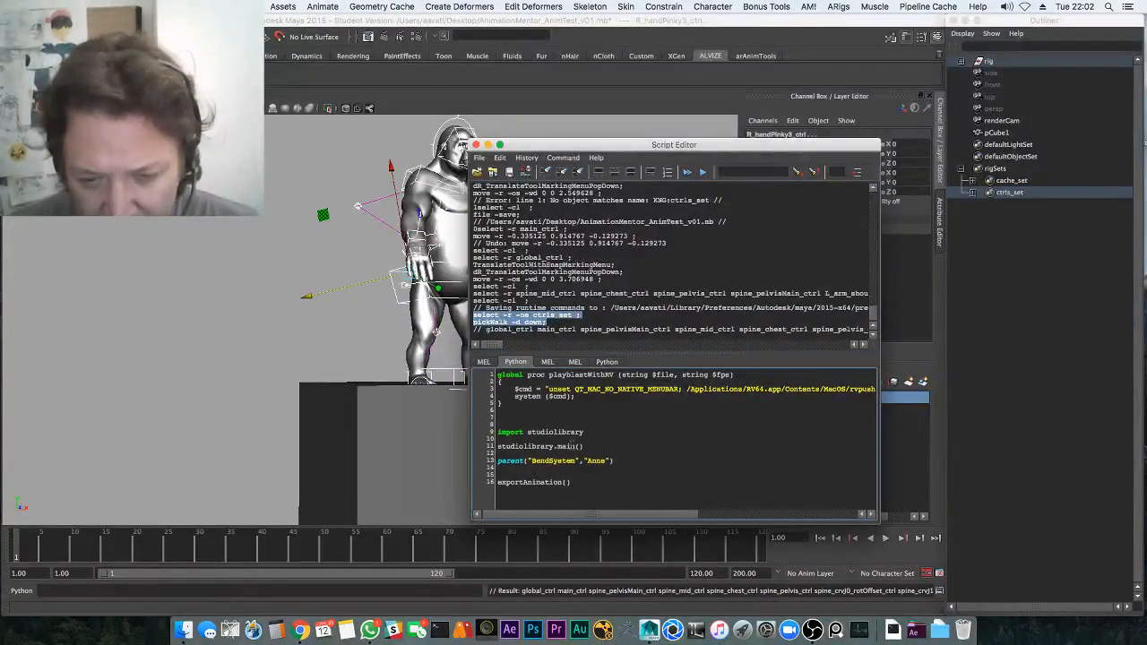
pyautogui.press('Return')
pyautogui.press('super+v')
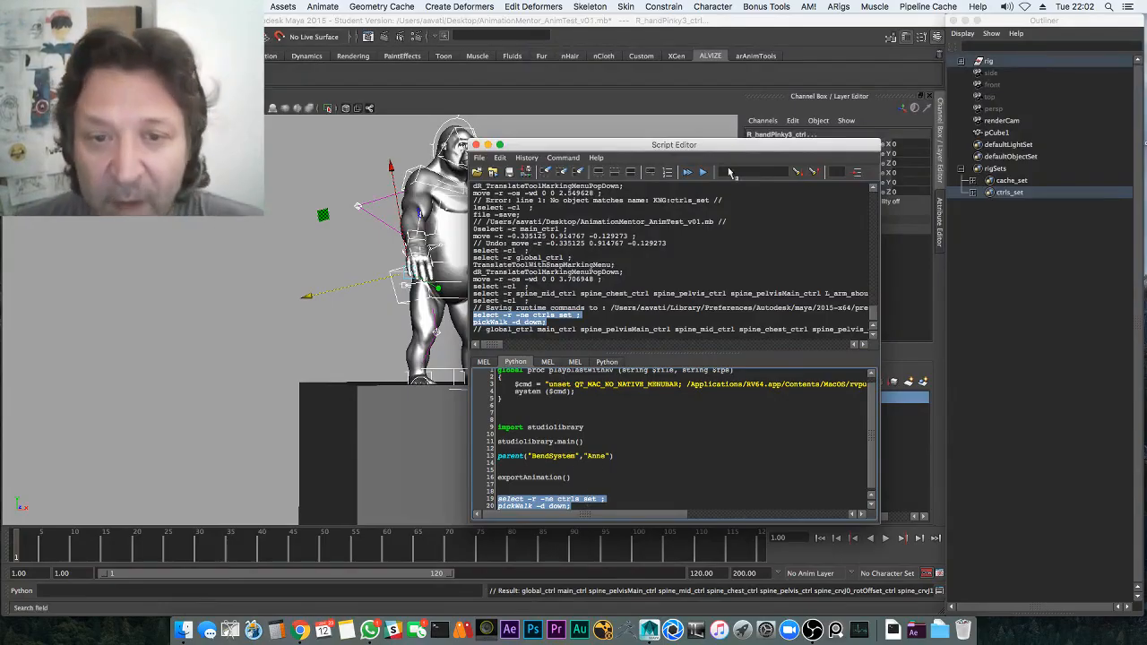
pyautogui.click(475, 145)
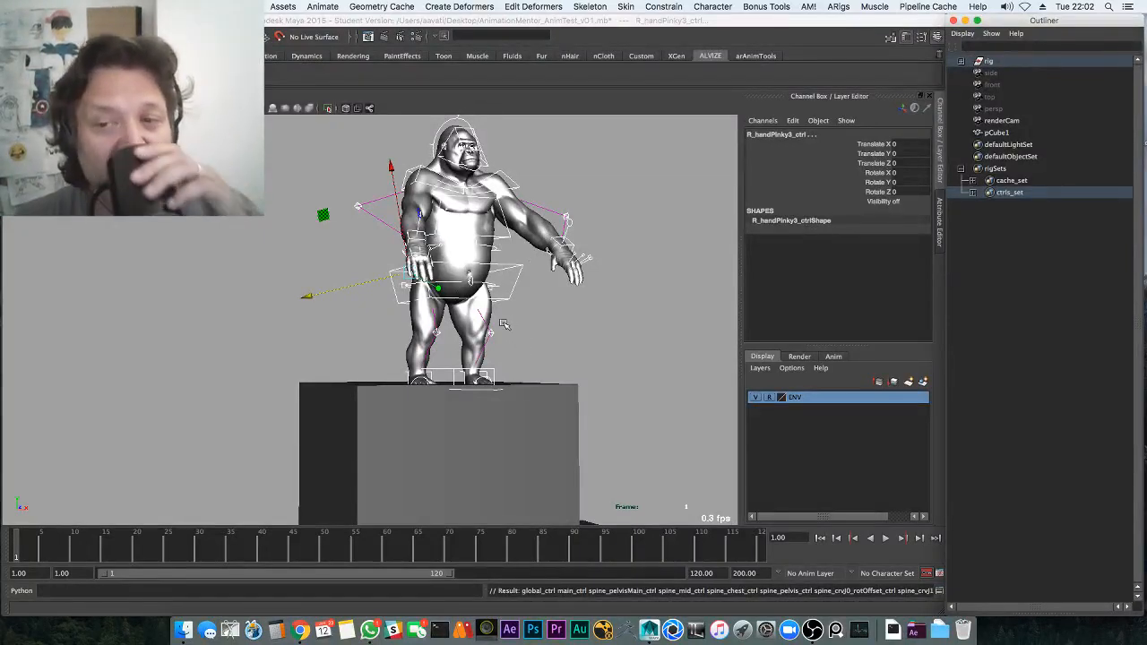
# Key the rig's global_ctrl translation and rotation
pyautogui.click(599, 367)
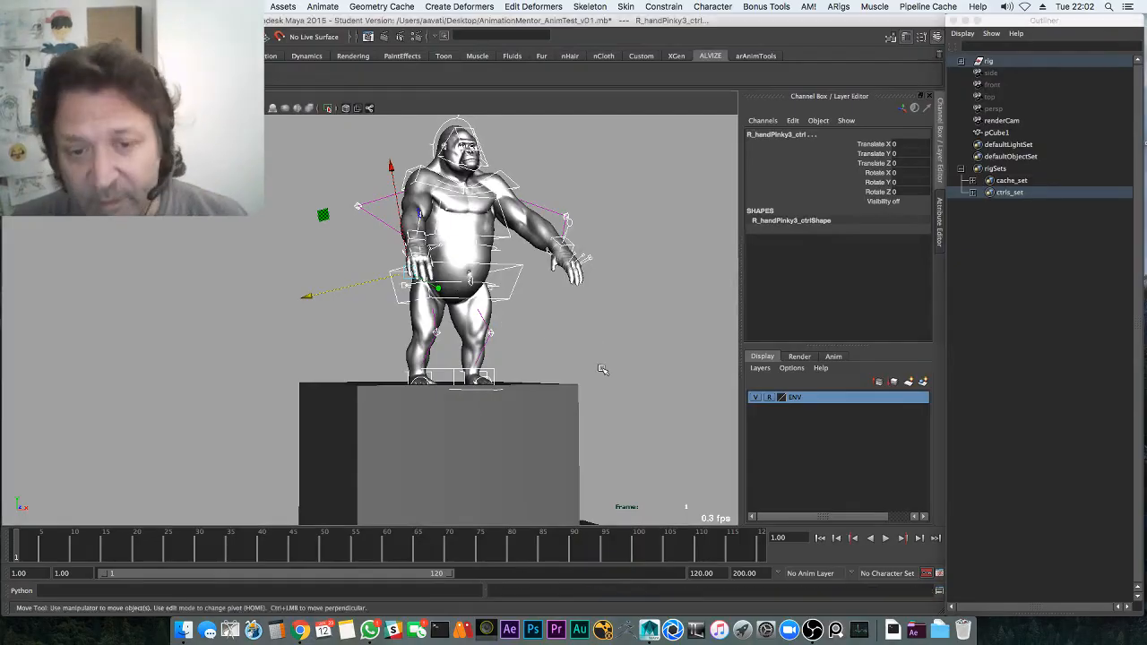
pyautogui.click(498, 388)
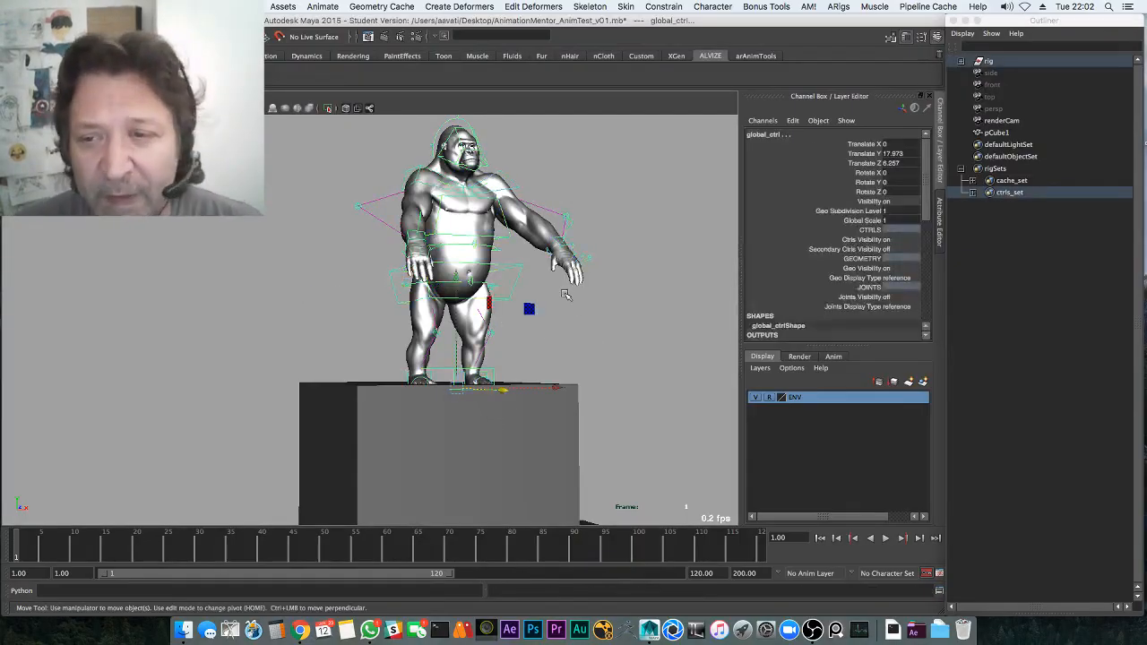
pyautogui.hotkey('shift', 'w')
pyautogui.press('e')
pyautogui.hotkey('shift', 'e')
# Rotate spine_pelvisMain_ctrl forward to about X 18.271 so the gorilla hunches
pyautogui.keyDown('alt'); pyautogui.moveTo(565, 306); pyautogui.dragTo(318, 345); pyautogui.keyUp('alt')
pyautogui.press('q')
pyautogui.click(426, 344)
pyautogui.press('e')
pyautogui.keyDown('alt'); pyautogui.moveTo(318, 345); pyautogui.dragTo(378, 349, button='middle'); pyautogui.keyUp('alt')
# Orbit to side and higher front views to check the hunched pose
pyautogui.press('w')
pyautogui.keyDown('alt'); pyautogui.moveTo(348, 348); pyautogui.dragTo(469, 357); pyautogui.keyUp('alt')
pyautogui.keyDown('alt'); pyautogui.moveTo(589, 331); pyautogui.dragTo(620, 356); pyautogui.keyUp('alt')
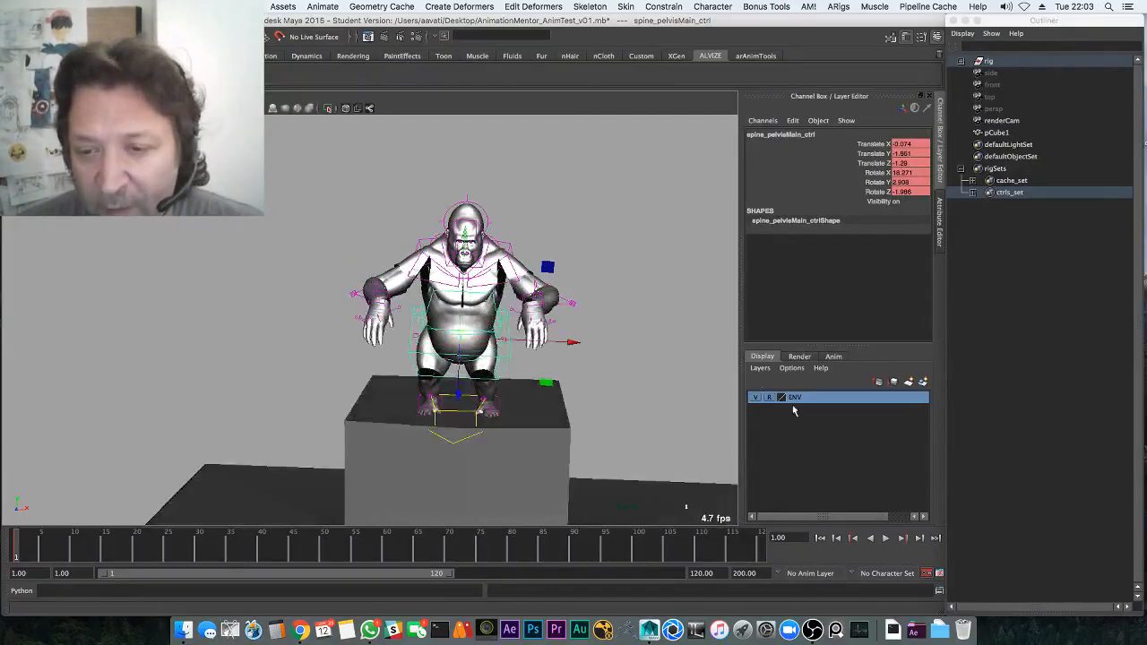
pyautogui.click(757, 370)
pyautogui.click(707, 343)
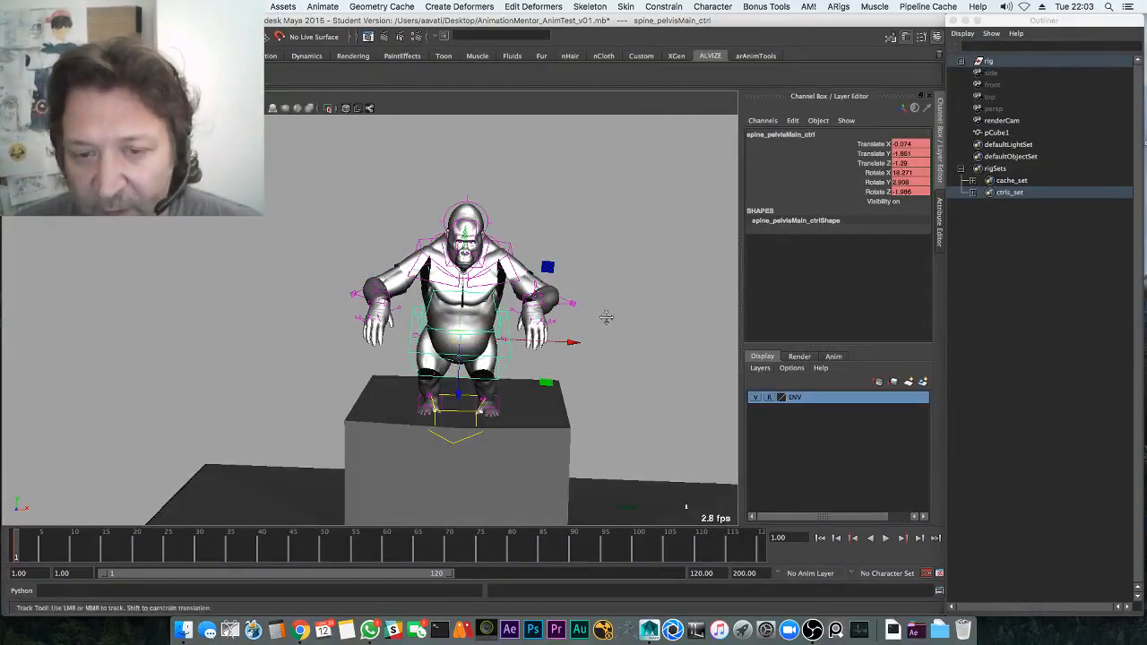
pyautogui.keyDown('alt'); pyautogui.moveTo(606, 317); pyautogui.dragTo(601, 316, button='middle'); pyautogui.keyUp('alt')
# Toggle the control curves' visibility, collapse rigSets and select the block pCube1
pyautogui.hotkey('alt', '1')
pyautogui.click(588, 297)
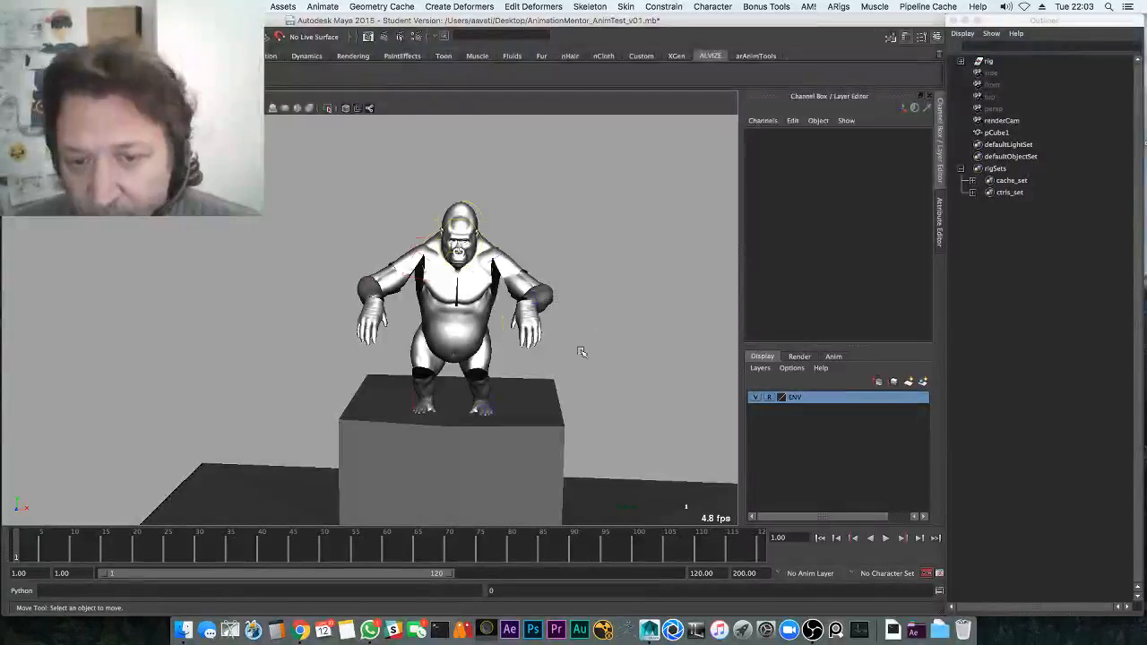
pyautogui.hotkey('alt', '1')
pyautogui.click(457, 437)
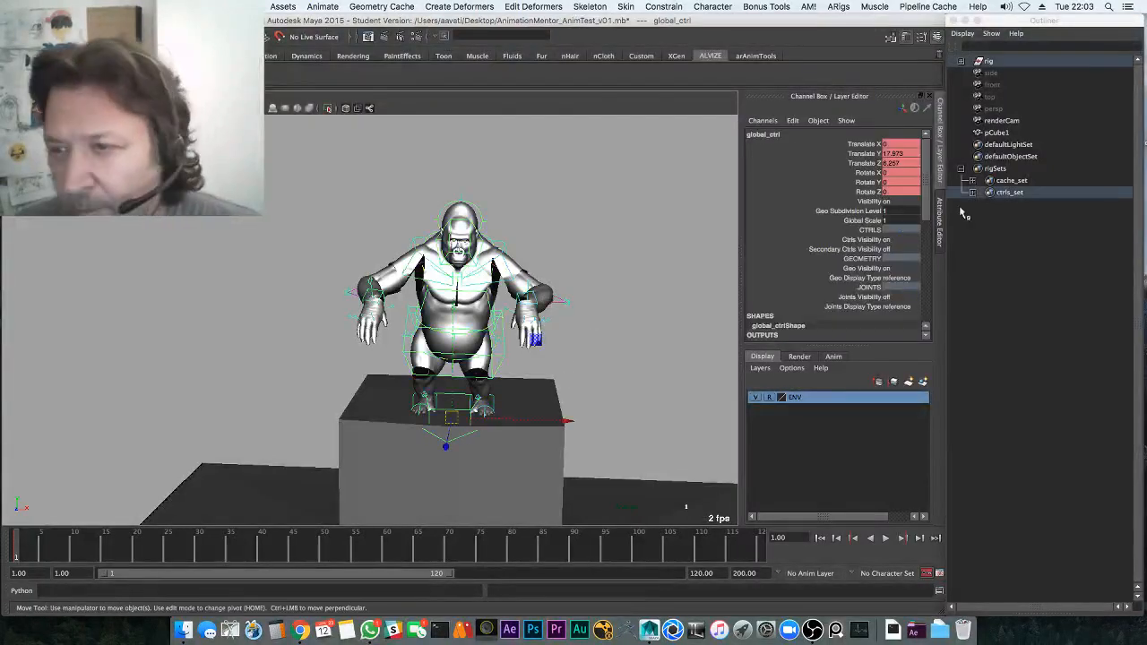
pyautogui.click(961, 169)
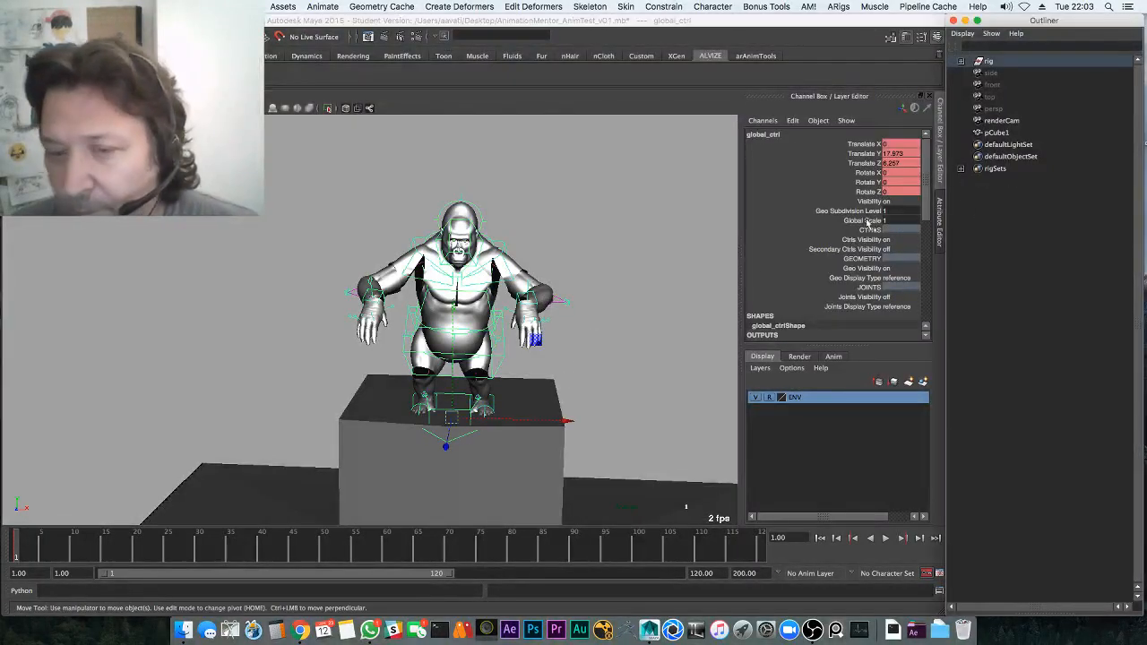
pyautogui.click(645, 305)
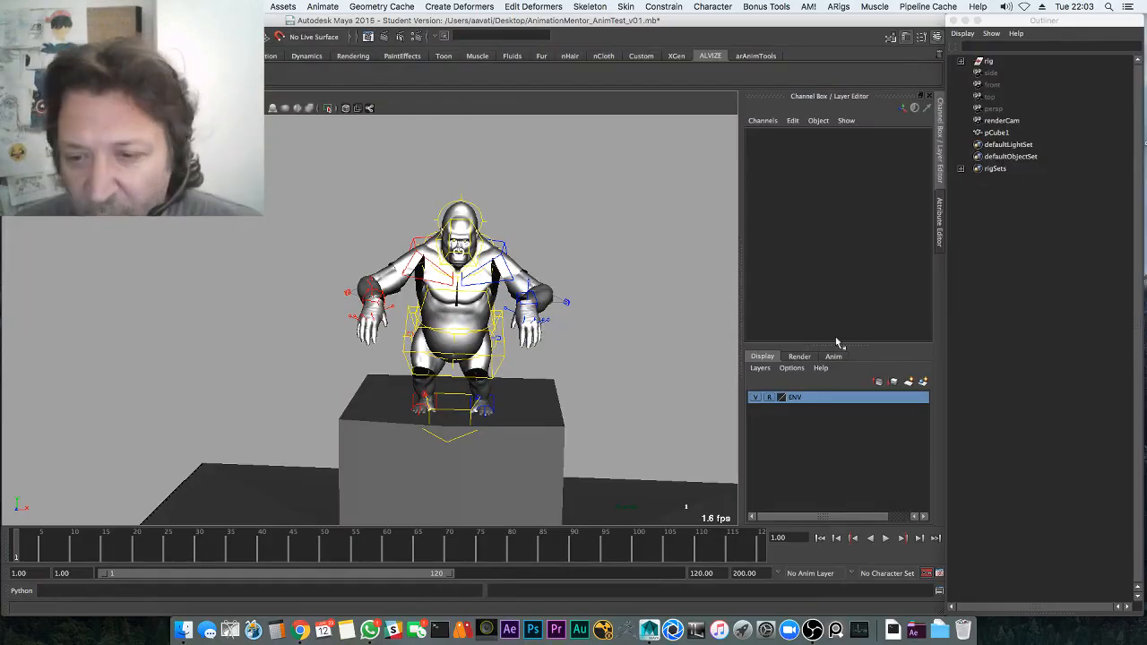
pyautogui.click(996, 133)
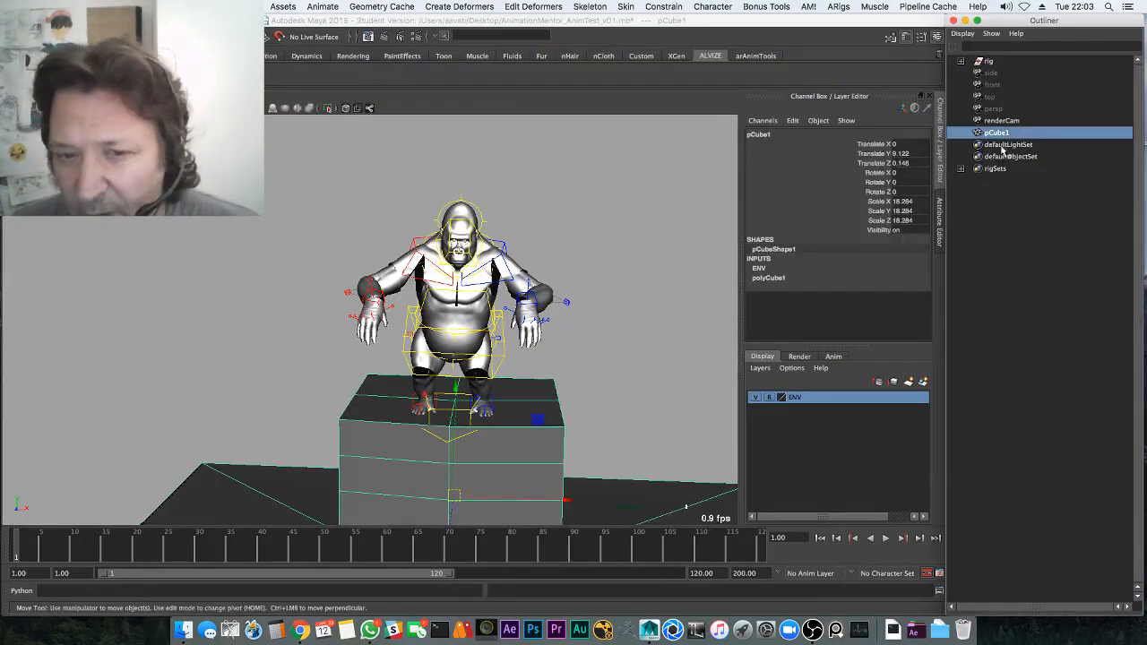
# Expand the rig's models hierarchy in the Outliner and select the L_arm_calamari mesh
pyautogui.click(960, 60)
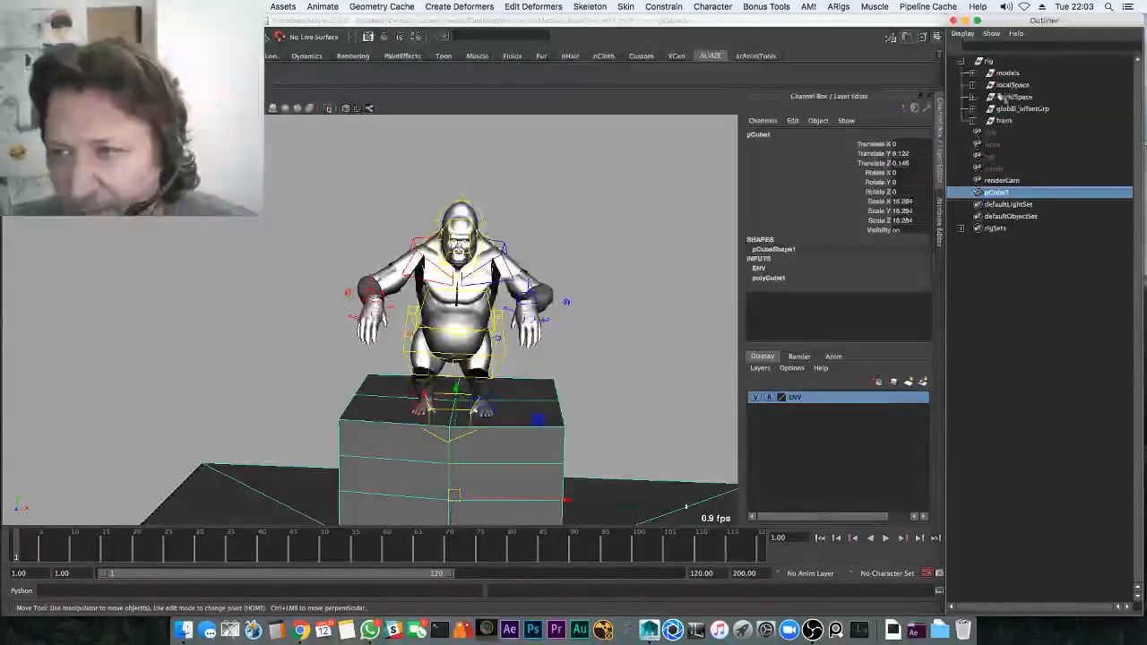
pyautogui.click(1008, 72)
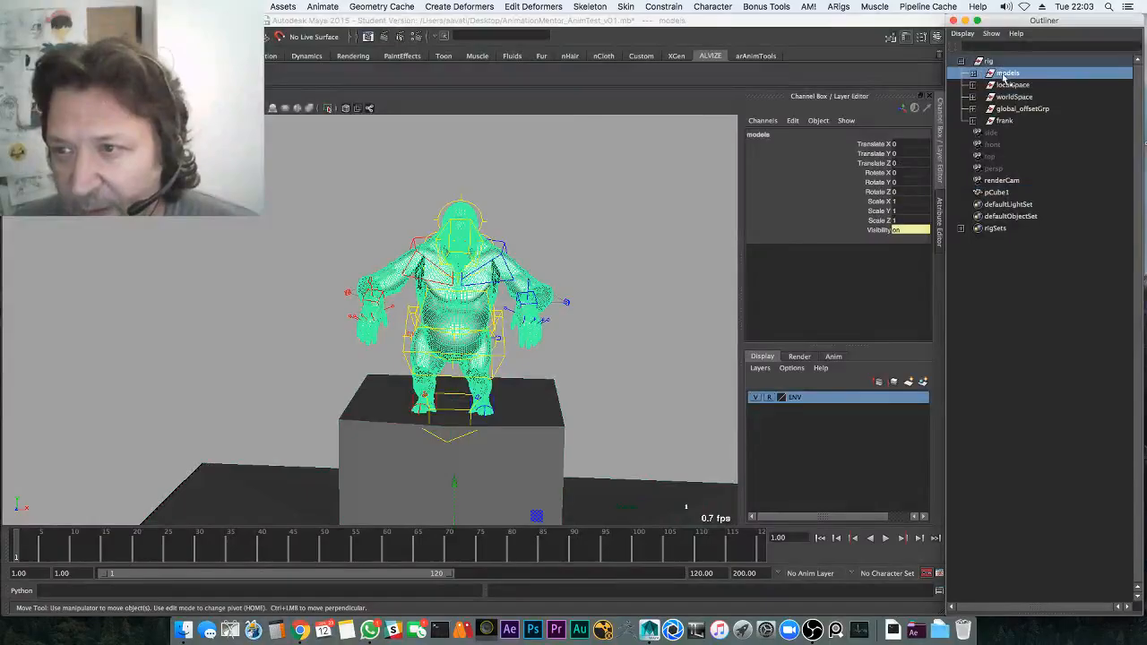
pyautogui.click(973, 72)
pyautogui.click(1029, 85)
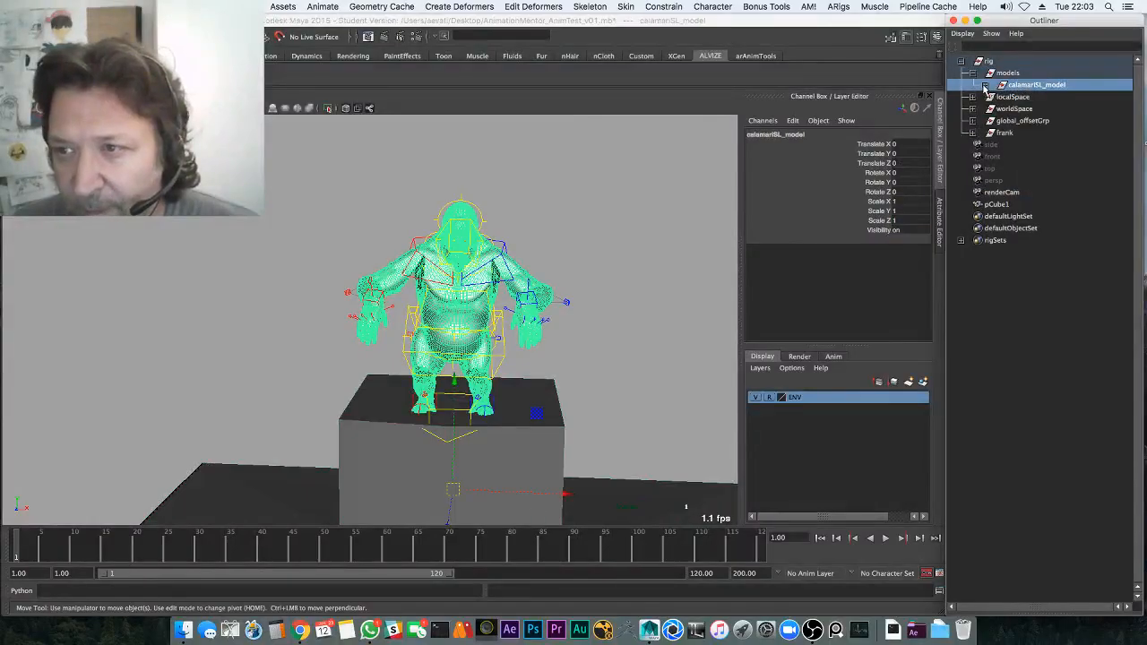
pyautogui.click(985, 84)
pyautogui.click(996, 96)
pyautogui.click(1054, 108)
pyautogui.click(1053, 121)
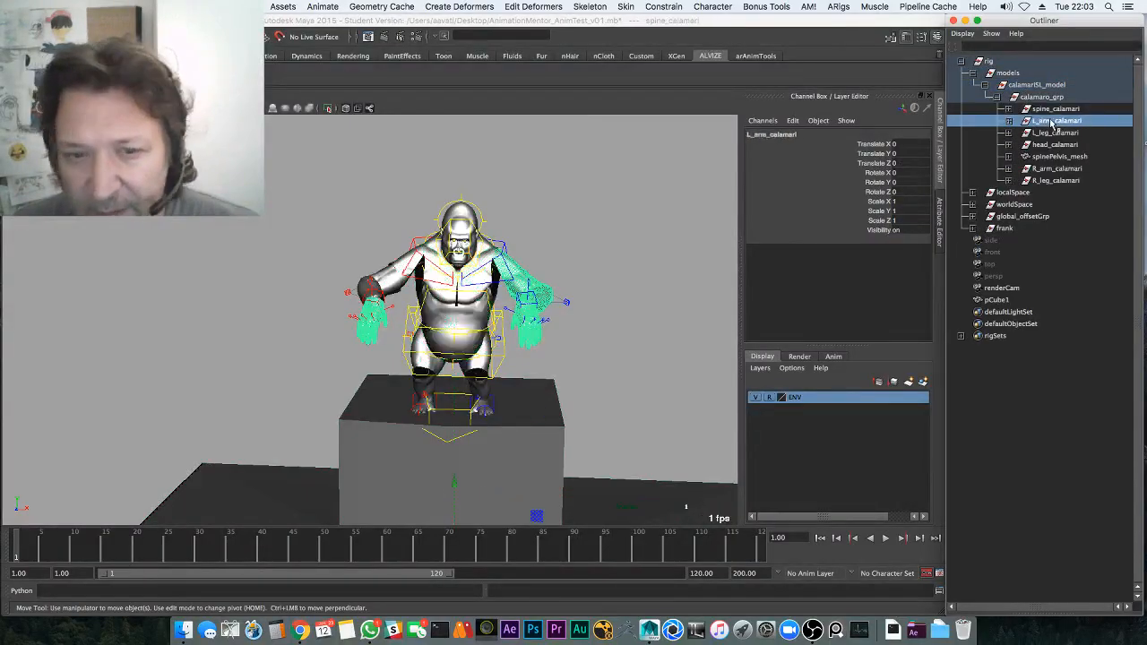
# Create an empty display layer named hideMe, hide it, and add the arm mesh
pyautogui.click(759, 368)
pyautogui.click(784, 384)
pyautogui.doubleClick(796, 397)
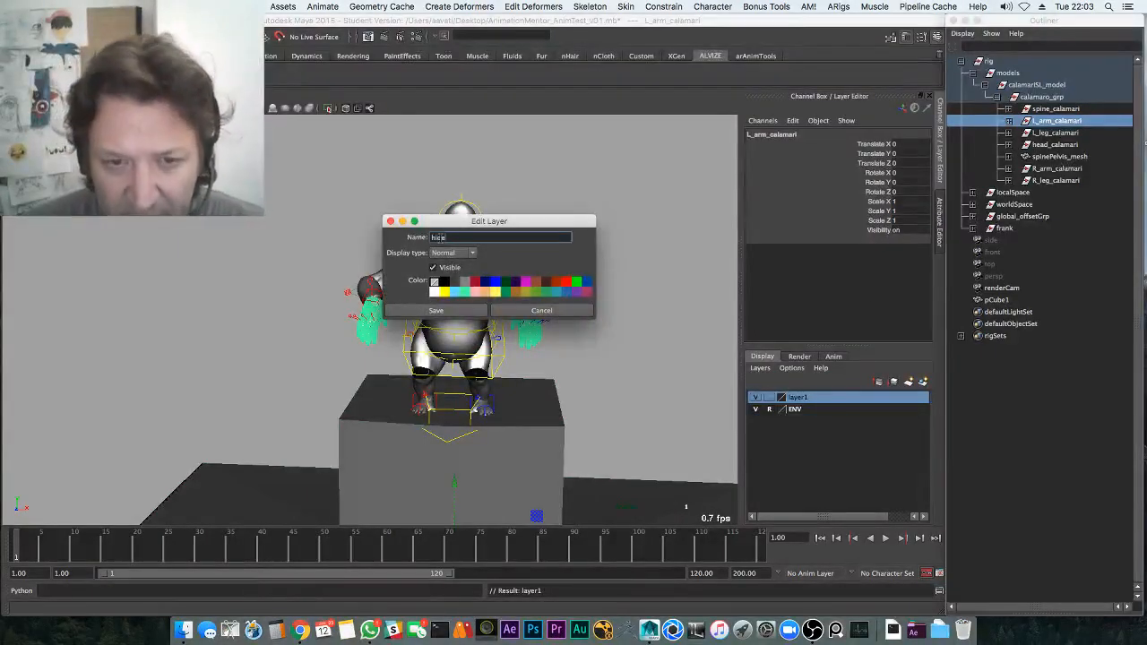
pyautogui.click(437, 312)
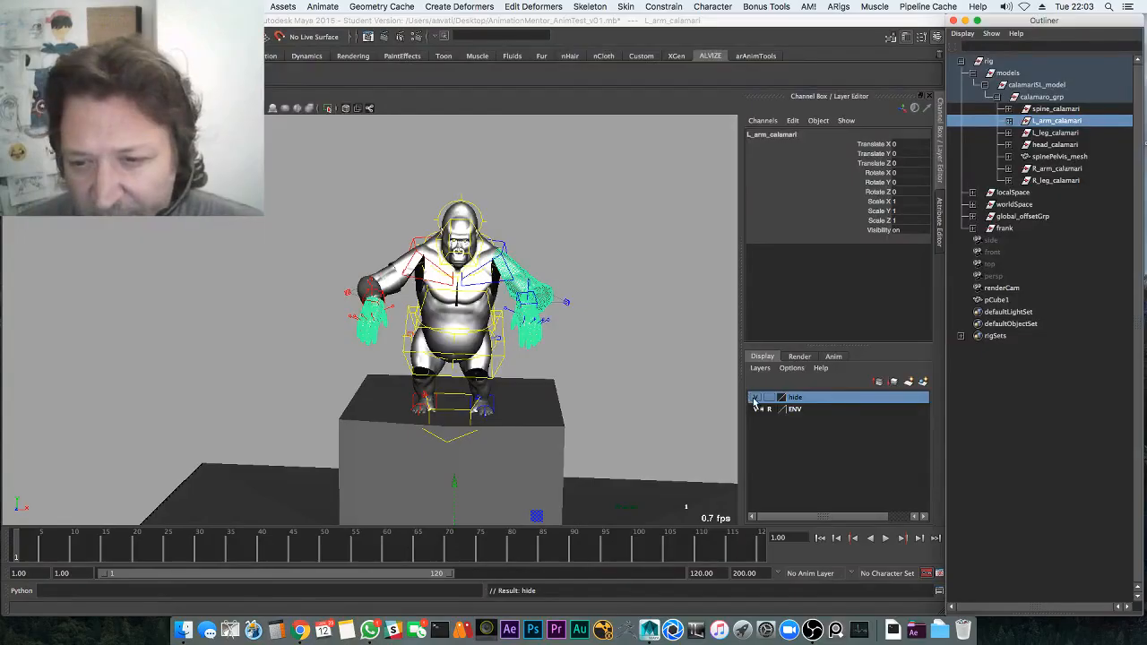
pyautogui.doubleClick(800, 397)
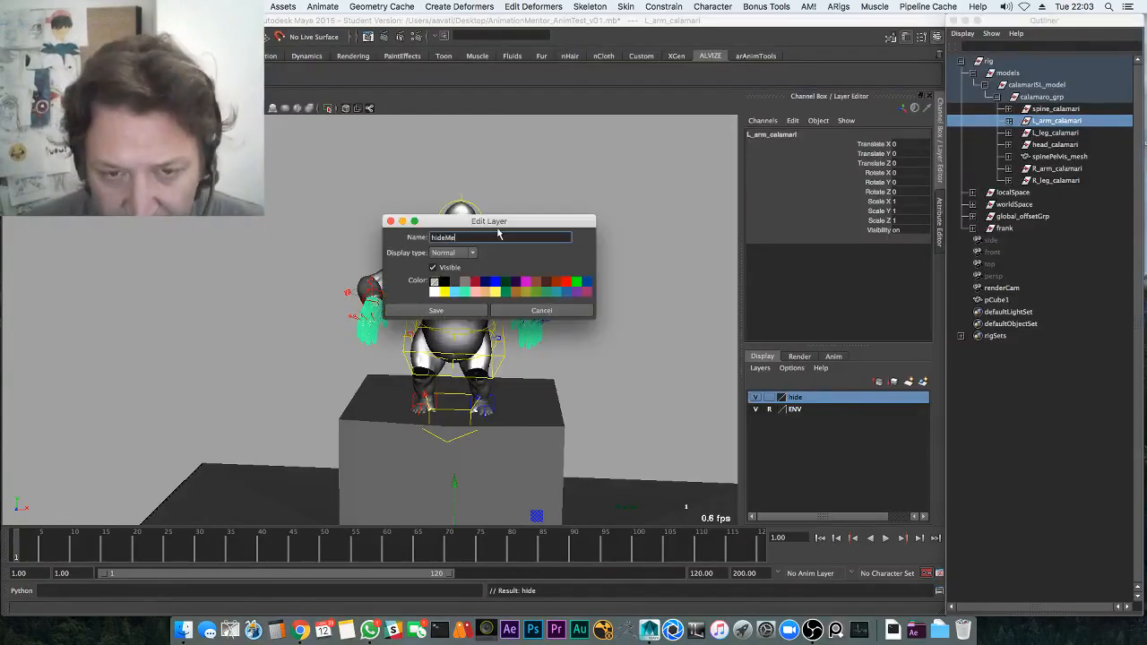
pyautogui.press('Return')
pyautogui.click(755, 397)
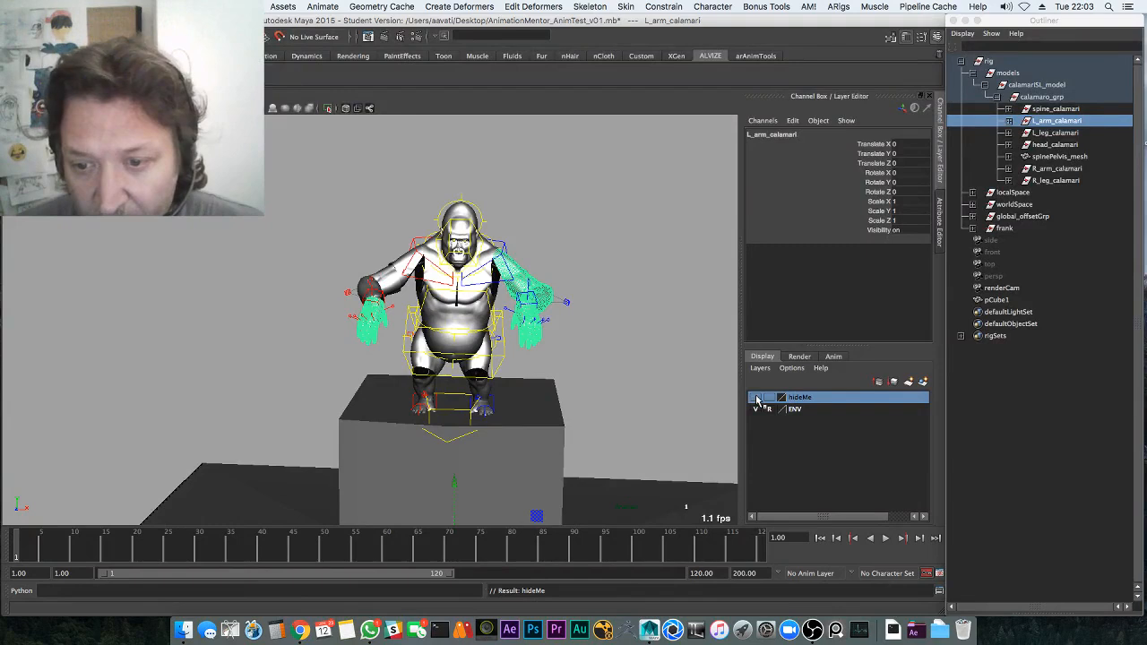
pyautogui.rightClick(781, 399)
pyautogui.click(816, 422)
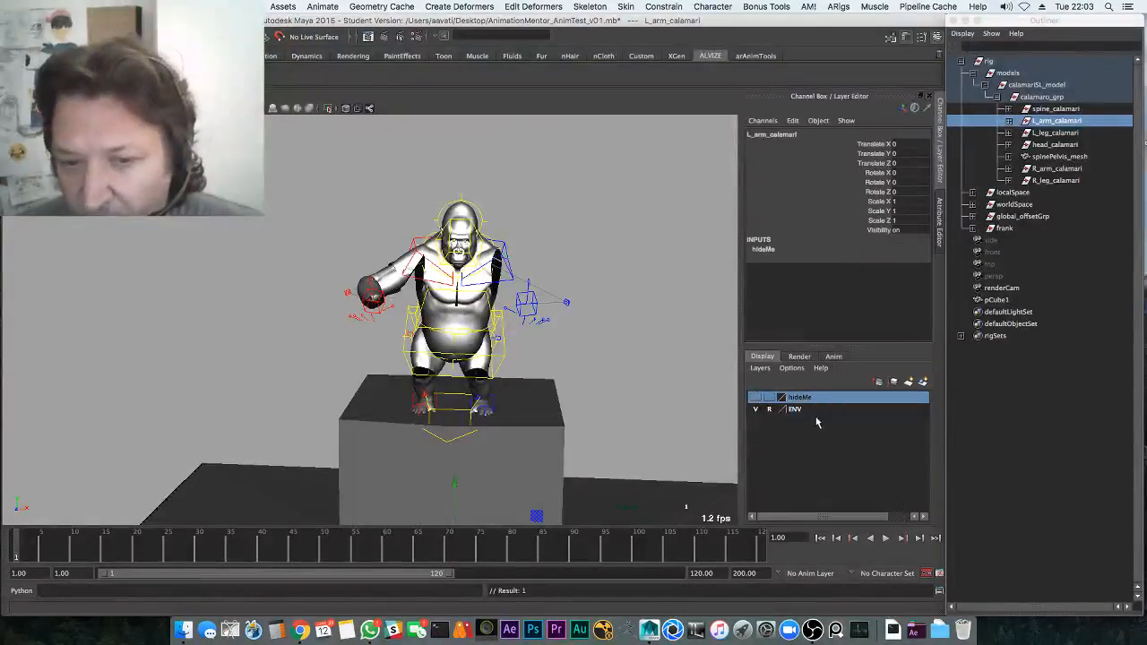
# Add the left hand thumb control to hideMe and pick at the other hand controls
pyautogui.moveTo(606, 348); pyautogui.dragTo(605, 347)
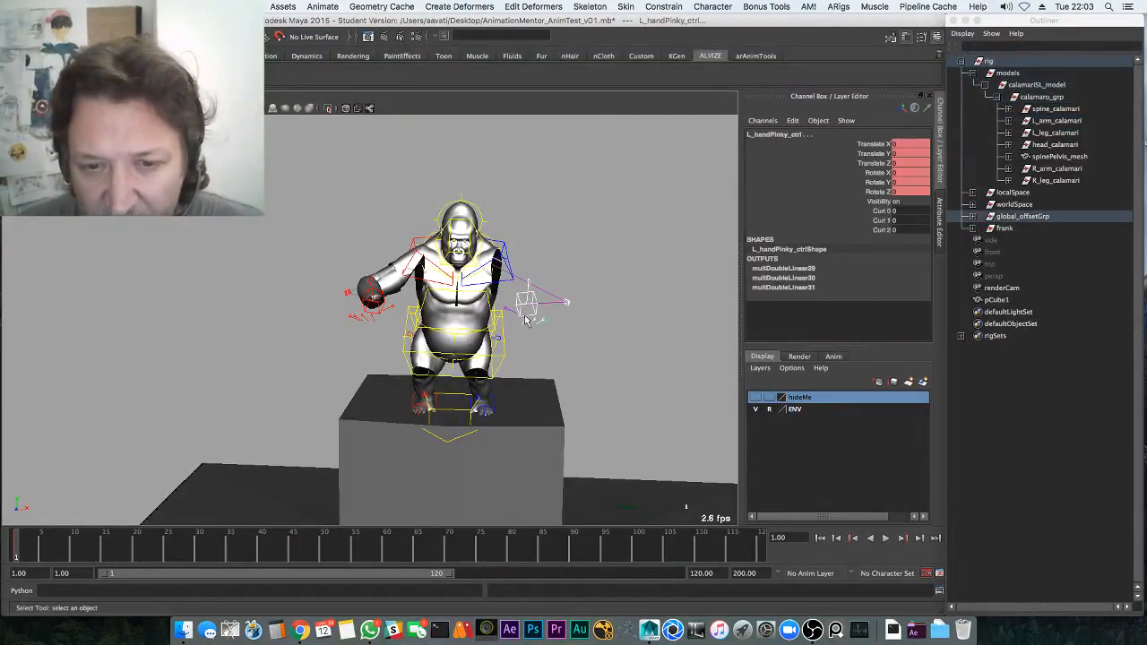
pyautogui.rightClick(800, 402)
pyautogui.click(816, 420)
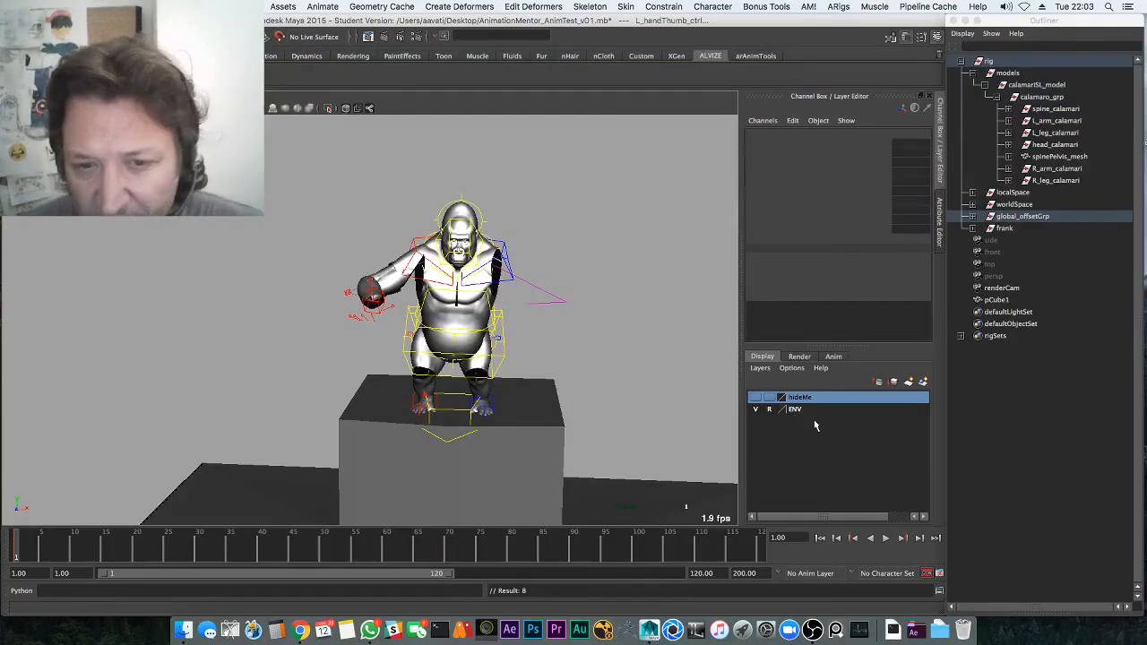
pyautogui.click(507, 275)
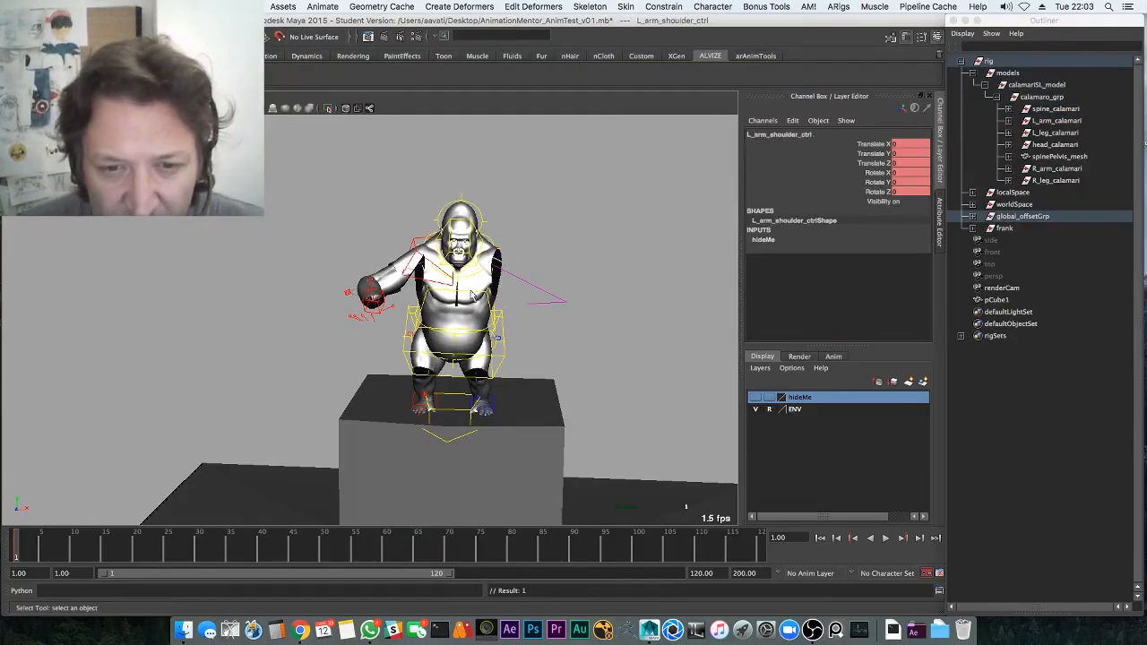
pyautogui.moveTo(400, 309); pyautogui.dragTo(400, 310)
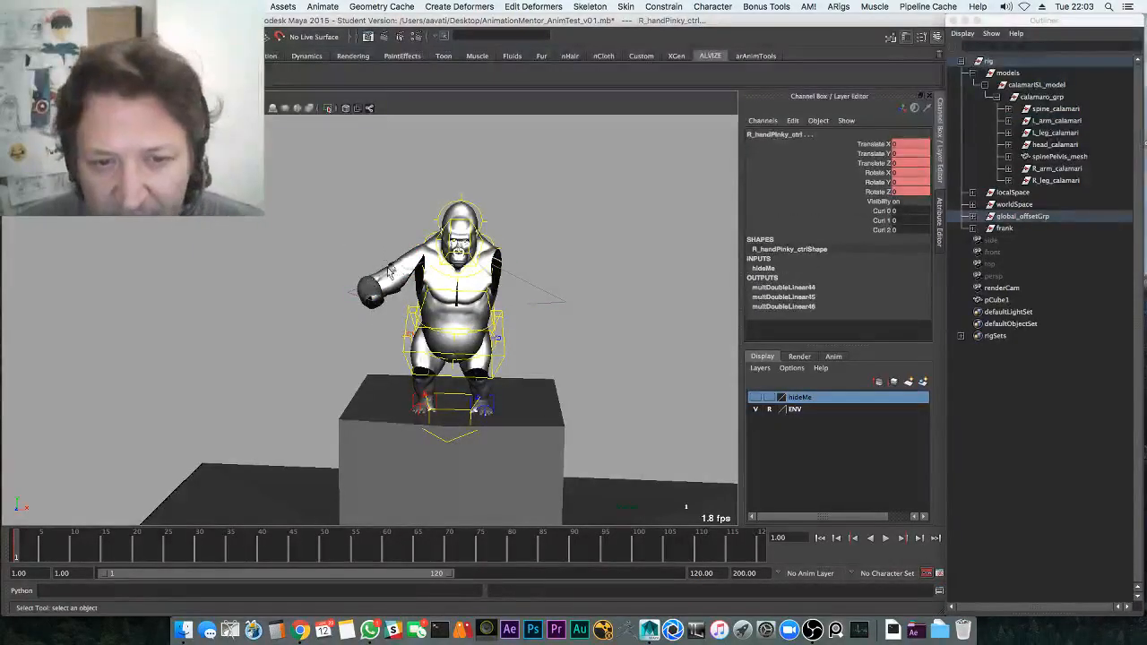
pyautogui.click(389, 272)
# Add the L_leg_calamari mesh to the hideMe layer
pyautogui.click(1058, 122)
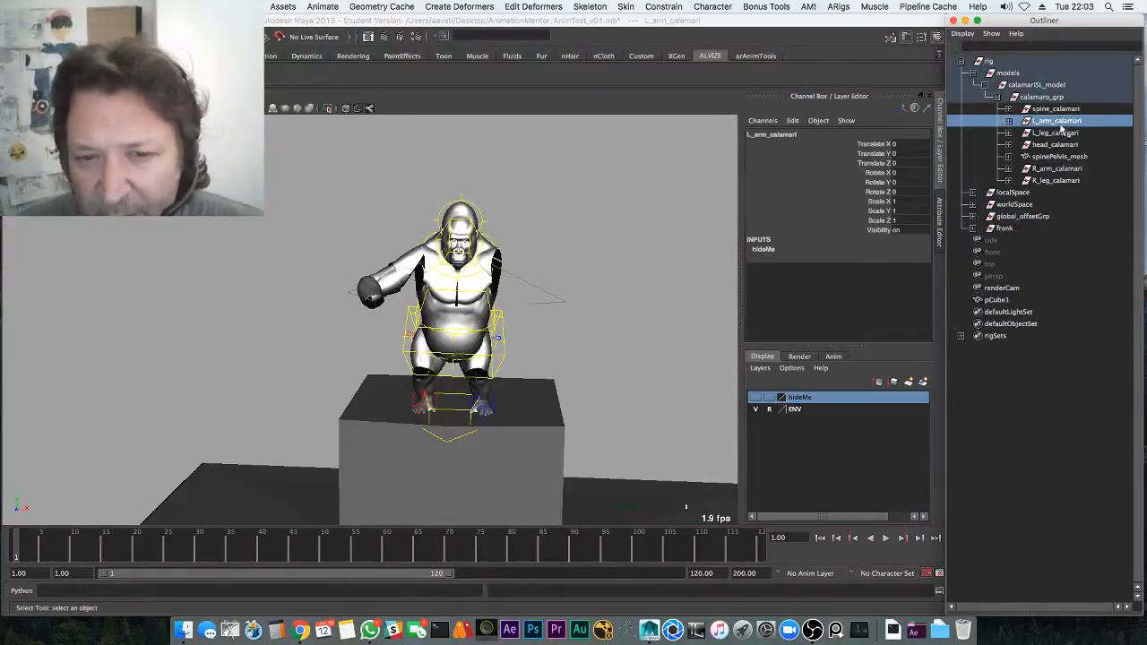
pyautogui.click(1065, 135)
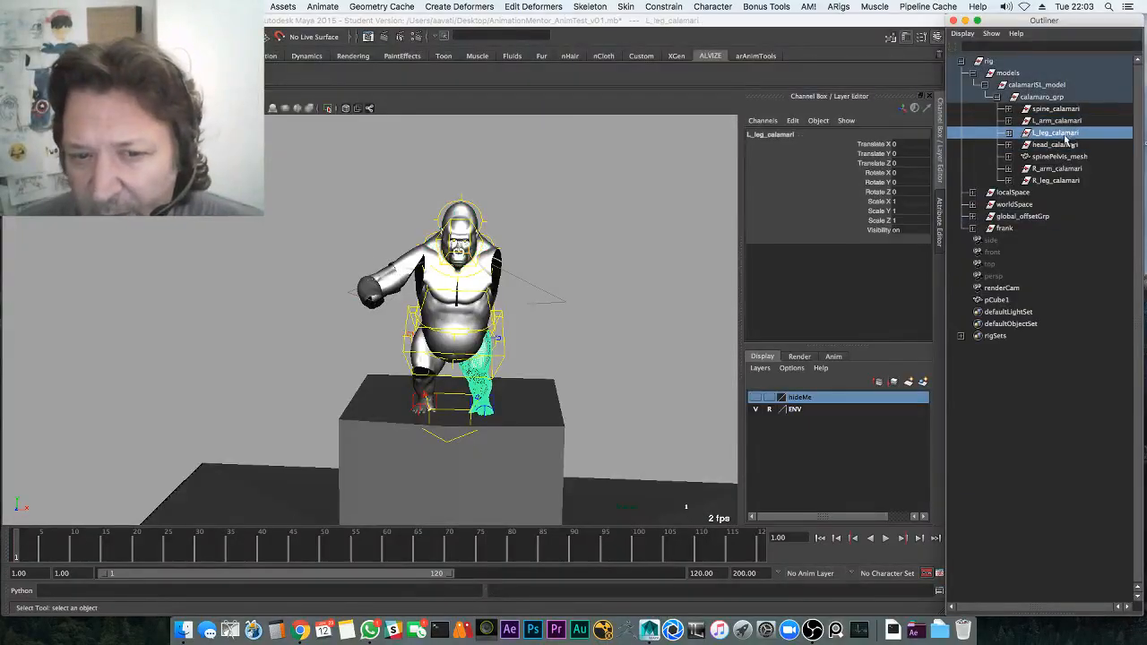
pyautogui.rightClick(831, 406)
pyautogui.click(860, 405)
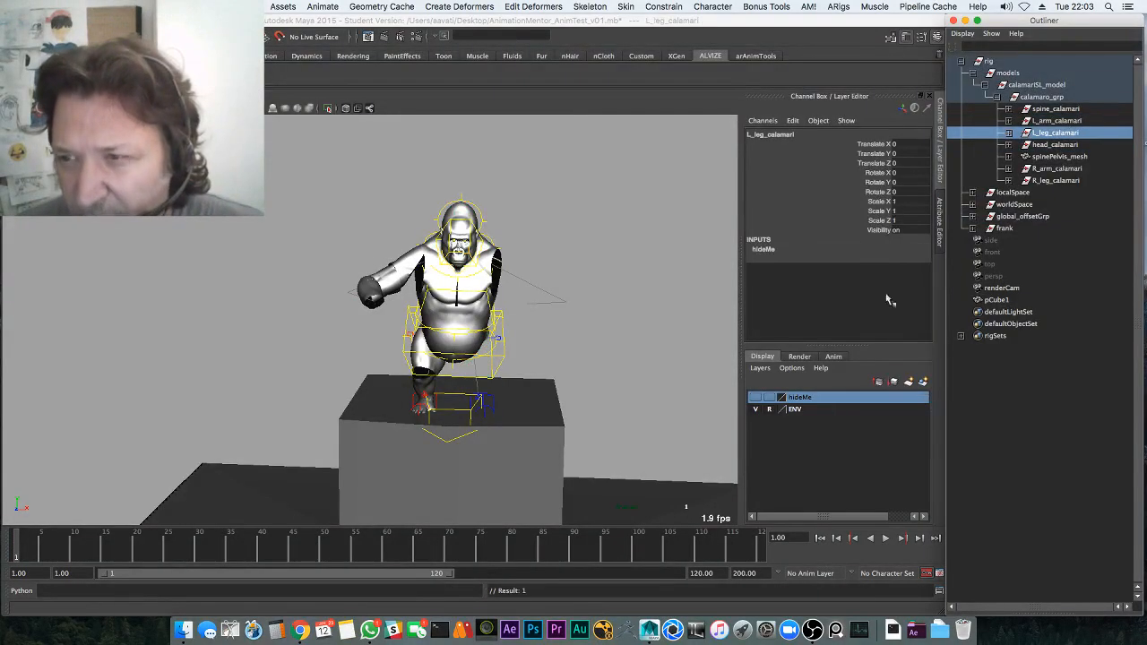
# Add the head_calamari, R_arm_calamari and R_leg_calamari meshes to hideMe using G to repeat
pyautogui.click(1057, 157)
pyautogui.click(1062, 146)
pyautogui.press('g')
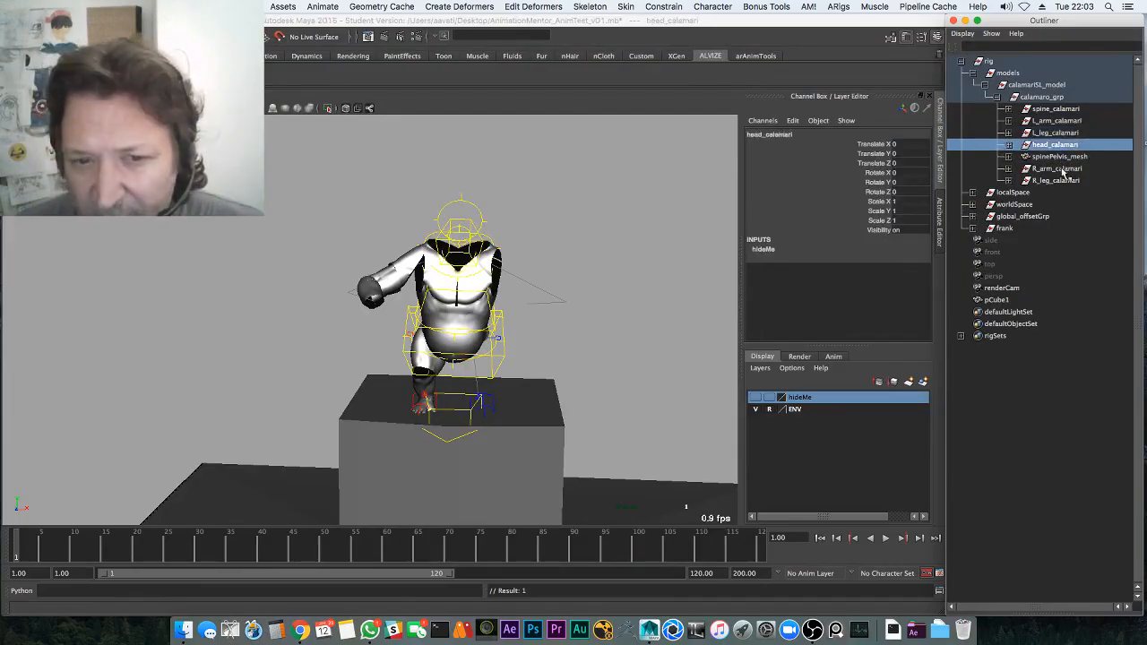
pyautogui.click(1075, 170)
pyautogui.press('g')
pyautogui.click(1080, 181)
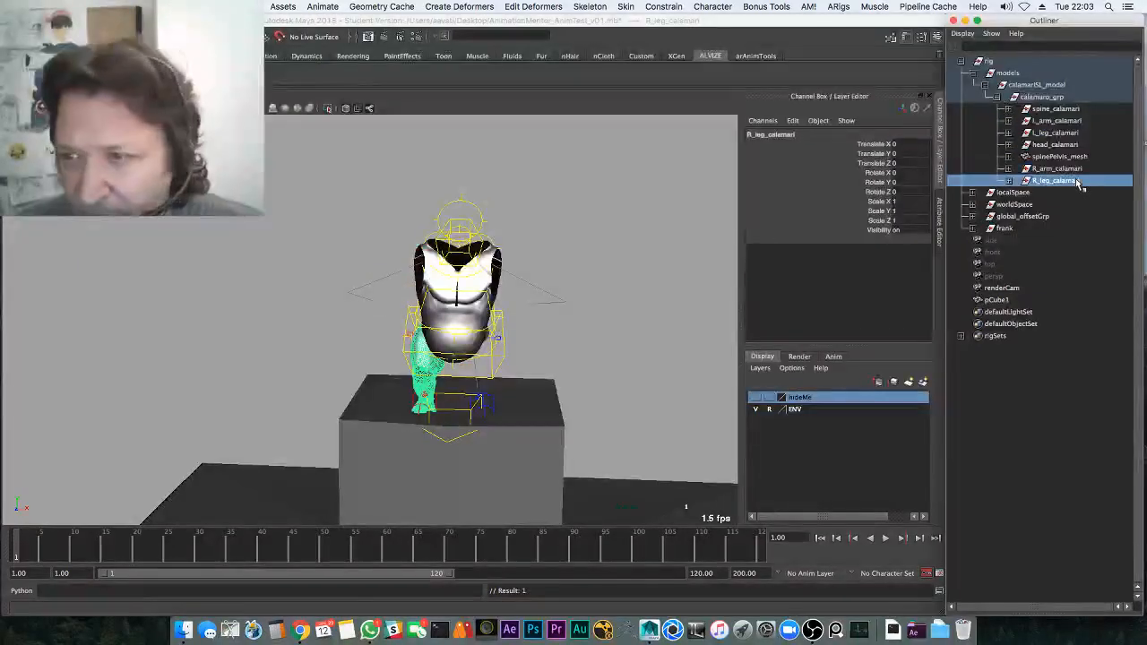
pyautogui.press('g')
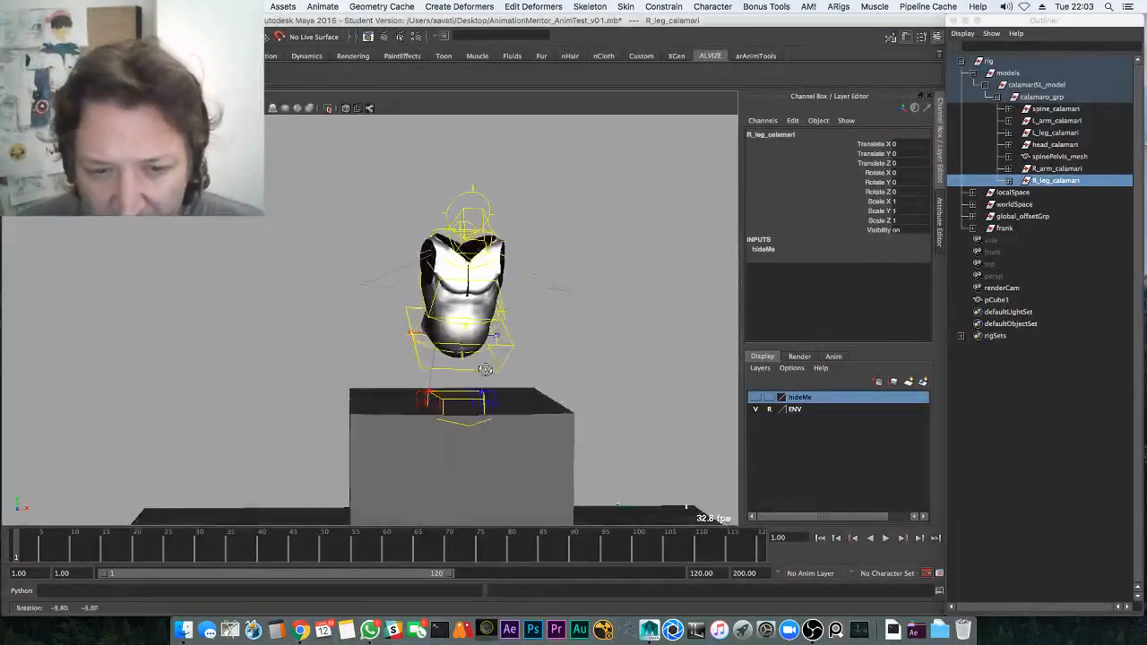
pyautogui.click(450, 403)
# Add R_leg_pv_ctrl and R_leg_main_ctrl to hideMe, undoing an accidental pelvis control add
pyautogui.click(454, 461)
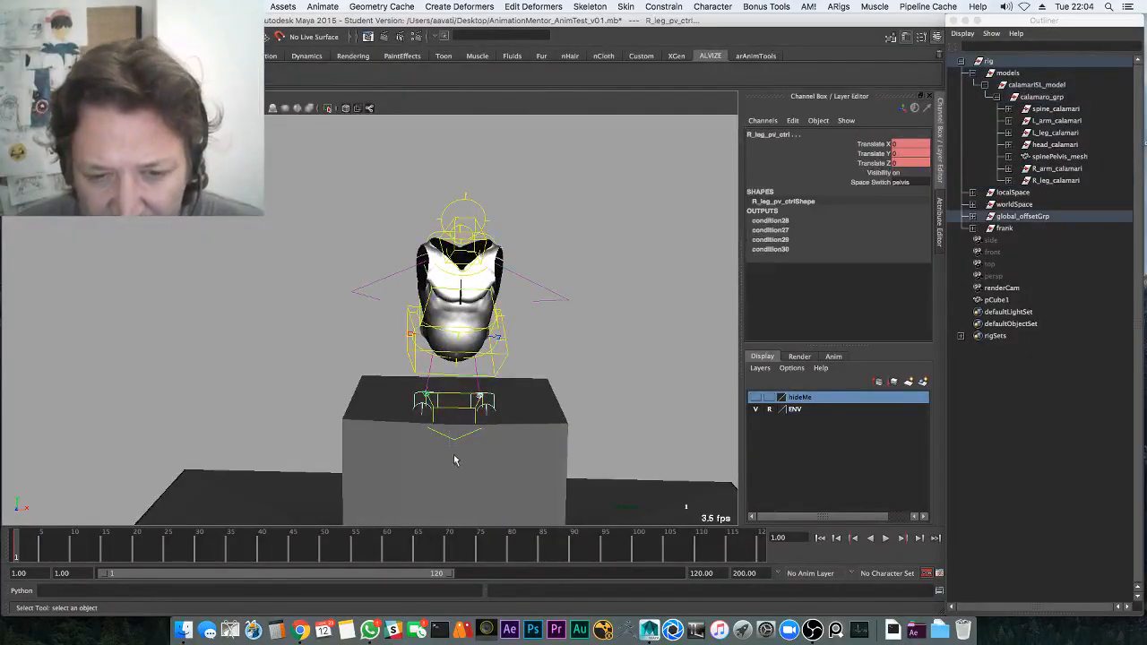
pyautogui.press('g')
pyautogui.keyDown('alt'); pyautogui.moveTo(496, 347); pyautogui.dragTo(531, 342); pyautogui.keyUp('alt')
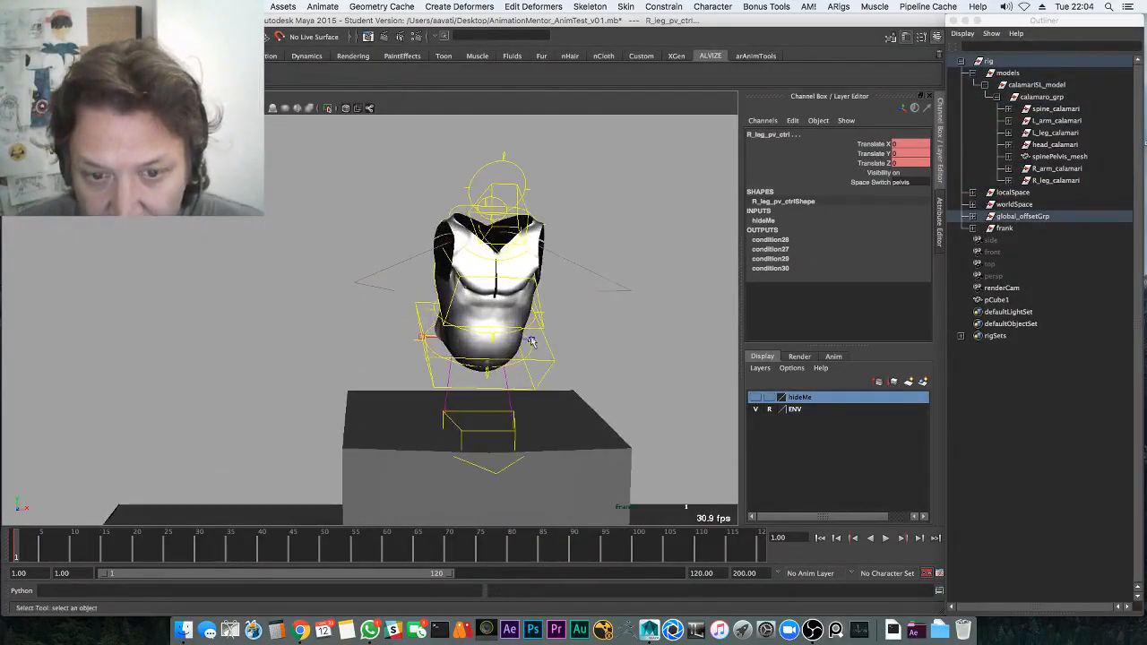
pyautogui.click(465, 336)
pyautogui.click(417, 337)
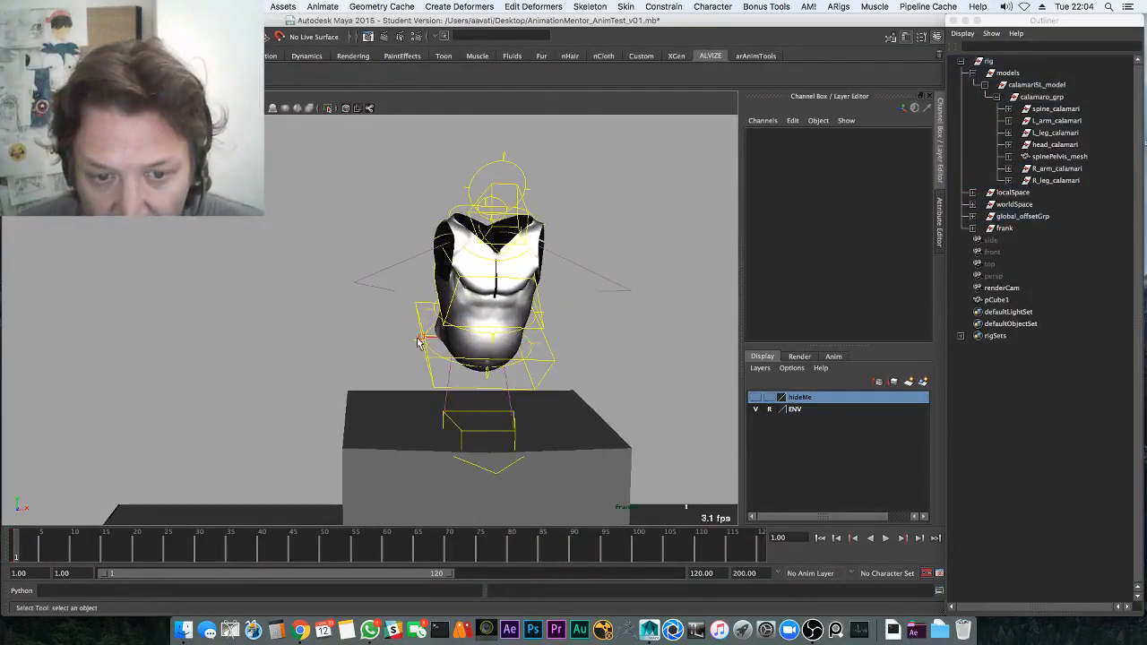
pyautogui.click(418, 340)
pyautogui.press('g')
pyautogui.press('z')
pyautogui.keyDown('alt'); pyautogui.moveTo(418, 356); pyautogui.dragTo(475, 348); pyautogui.keyUp('alt')
pyautogui.click(436, 342)
pyautogui.press('g')
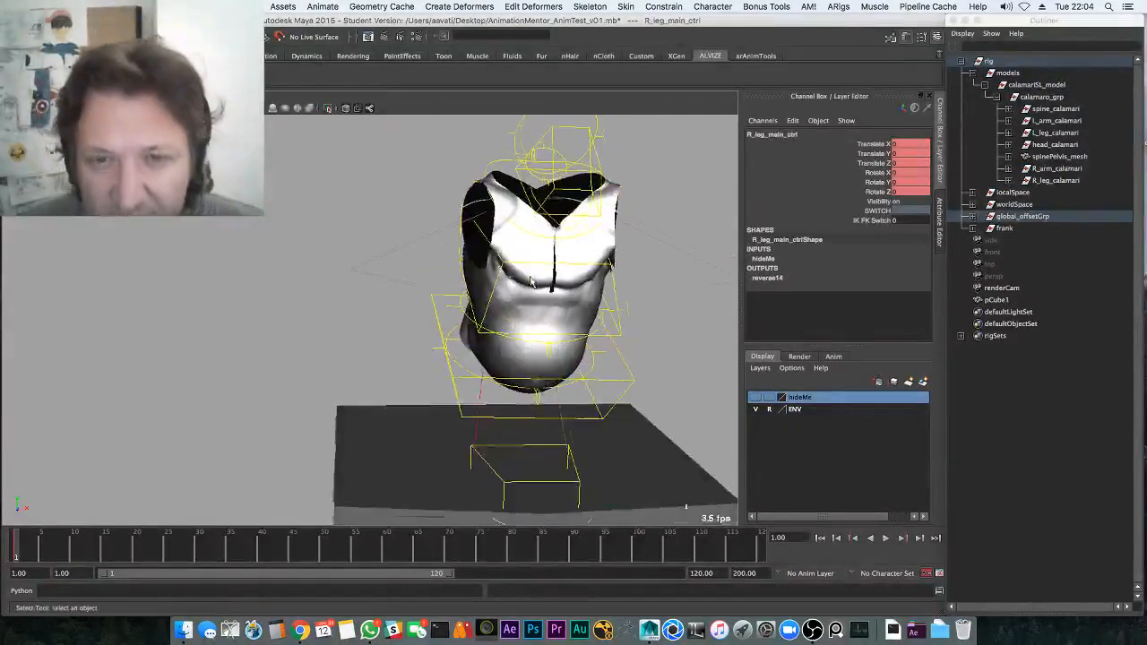
# Select all the head and neck controls and add them to hideMe
pyautogui.keyDown('alt'); pyautogui.moveTo(545, 190); pyautogui.dragTo(562, 275, button='middle'); pyautogui.keyUp('alt')
pyautogui.moveTo(569, 252); pyautogui.dragTo(559, 220)
pyautogui.press('g')
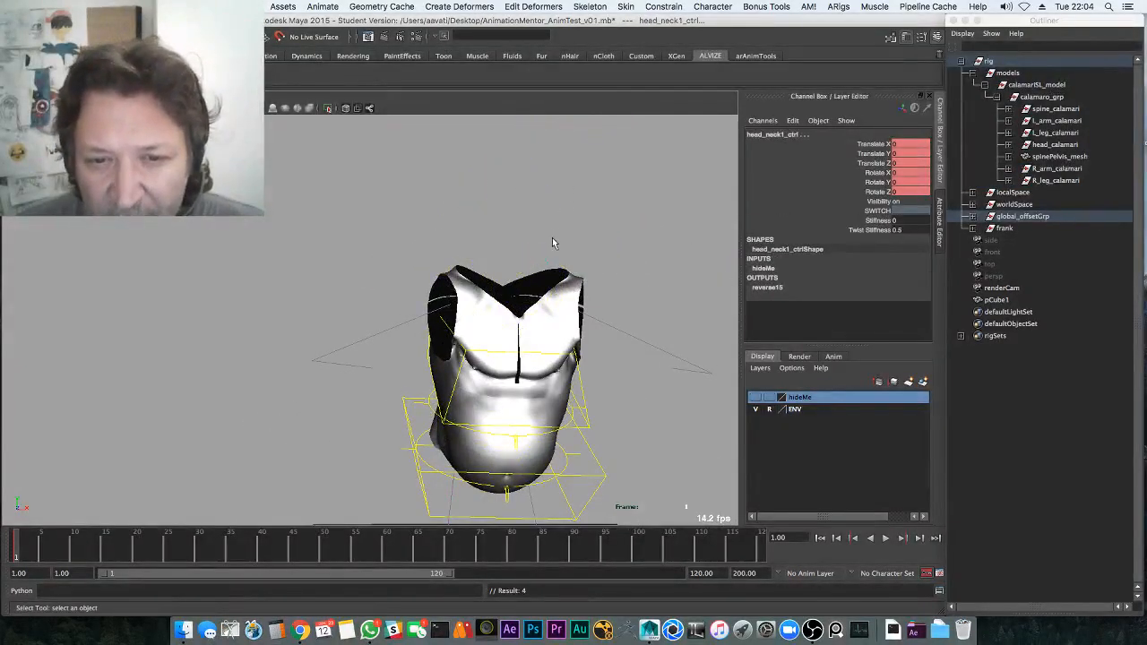
pyautogui.press('z')
pyautogui.click(575, 193)
pyautogui.moveTo(477, 175); pyautogui.dragTo(545, 272)
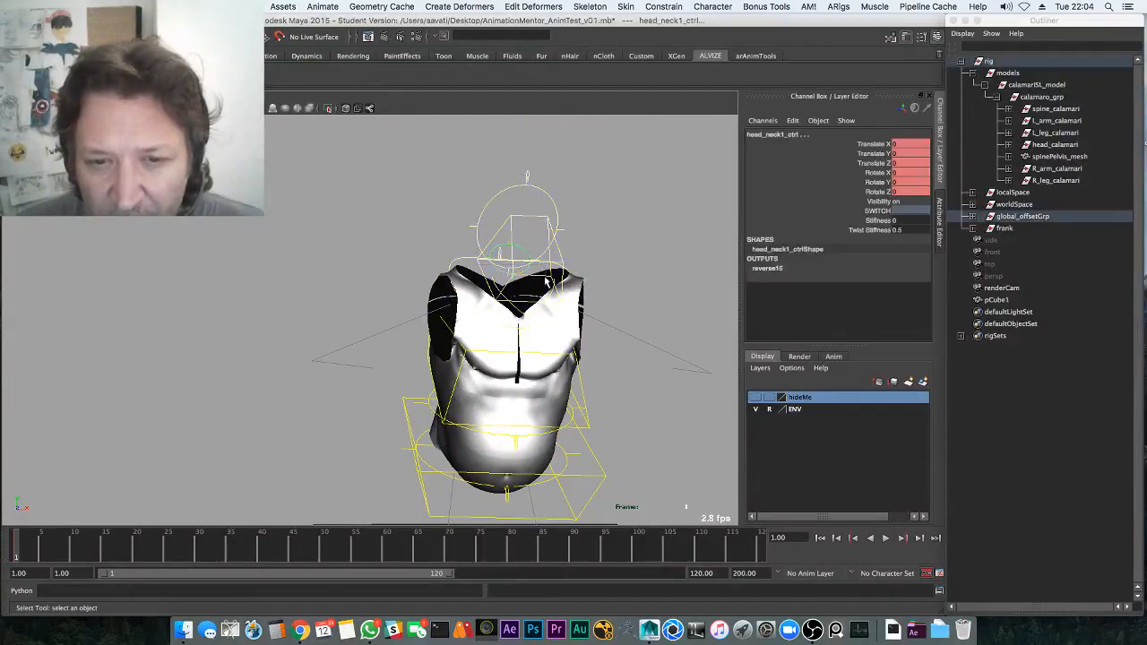
pyautogui.press('g')
# Undo a stray chest control rotation and tumble the camera back around the torso
pyautogui.click(606, 258)
pyautogui.click(577, 373)
pyautogui.press('e')
pyautogui.moveTo(536, 418); pyautogui.dragTo(540, 445)
pyautogui.press('z')
pyautogui.click(615, 265)
pyautogui.keyDown('alt'); pyautogui.moveTo(615, 265); pyautogui.dragTo(609, 250, button='middle'); pyautogui.keyUp('alt')
pyautogui.keyDown('alt'); pyautogui.moveTo(647, 306); pyautogui.dragTo(577, 330, button='right'); pyautogui.keyUp('alt')
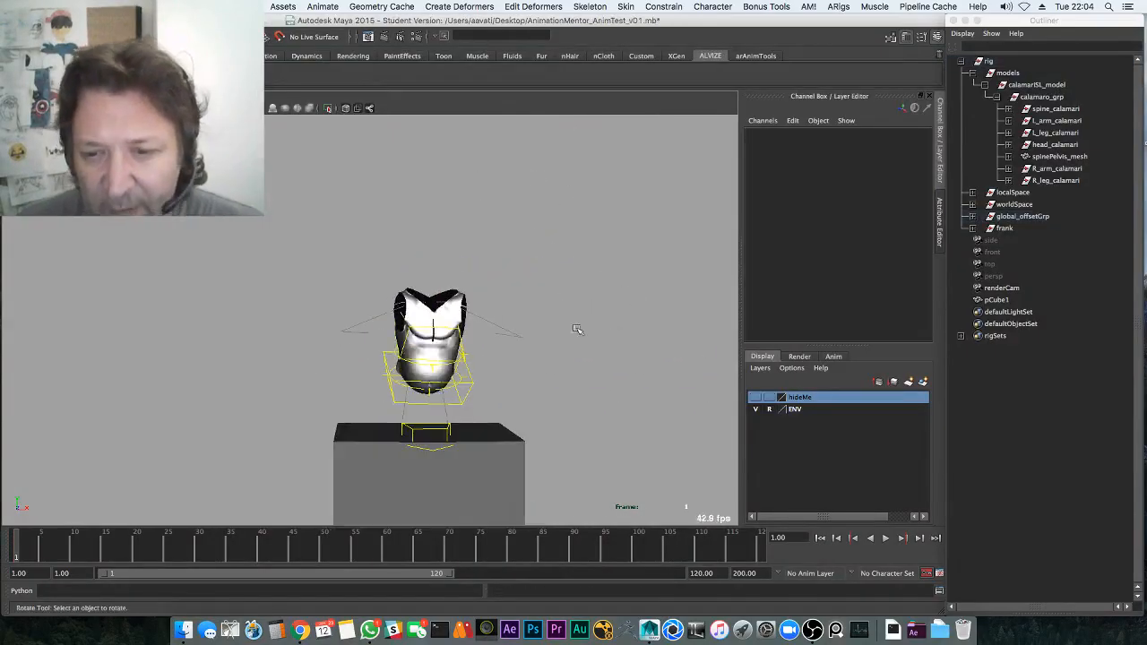
pyautogui.keyDown('alt'); pyautogui.moveTo(577, 330); pyautogui.dragTo(492, 364); pyautogui.keyUp('alt')
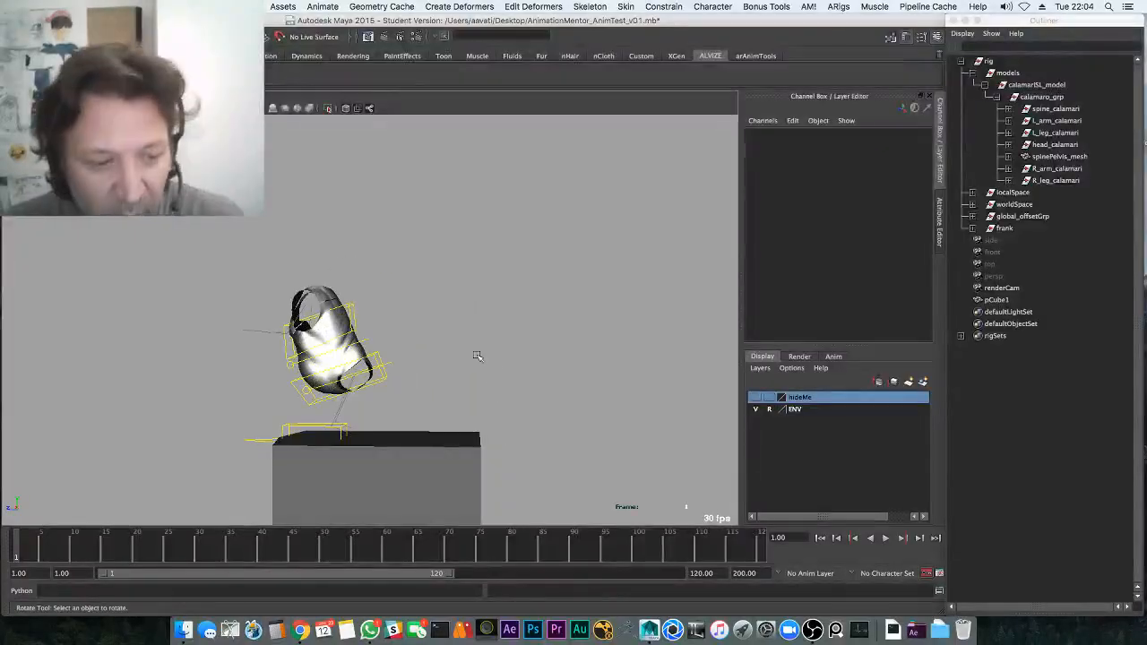
# Save the scene, select the pelvis control and play the animation briefly
pyautogui.hotkey('ctrl', 's')
pyautogui.click(543, 341)
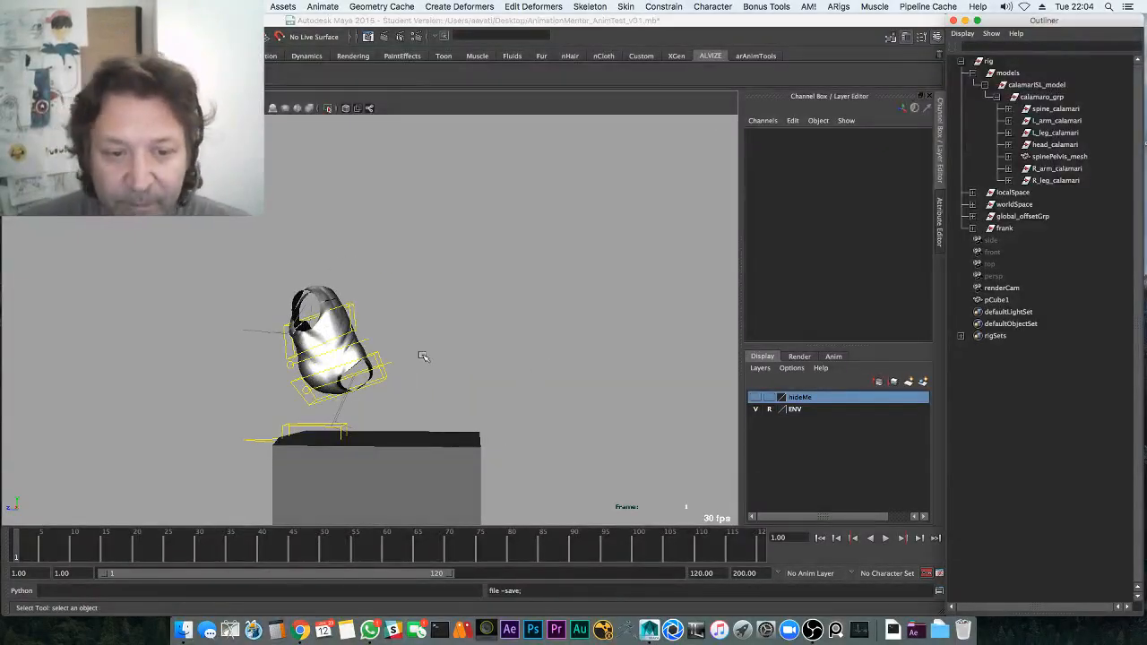
pyautogui.click(395, 385)
pyautogui.keyDown('alt'); pyautogui.moveTo(394, 385); pyautogui.dragTo(395, 362); pyautogui.keyUp('alt')
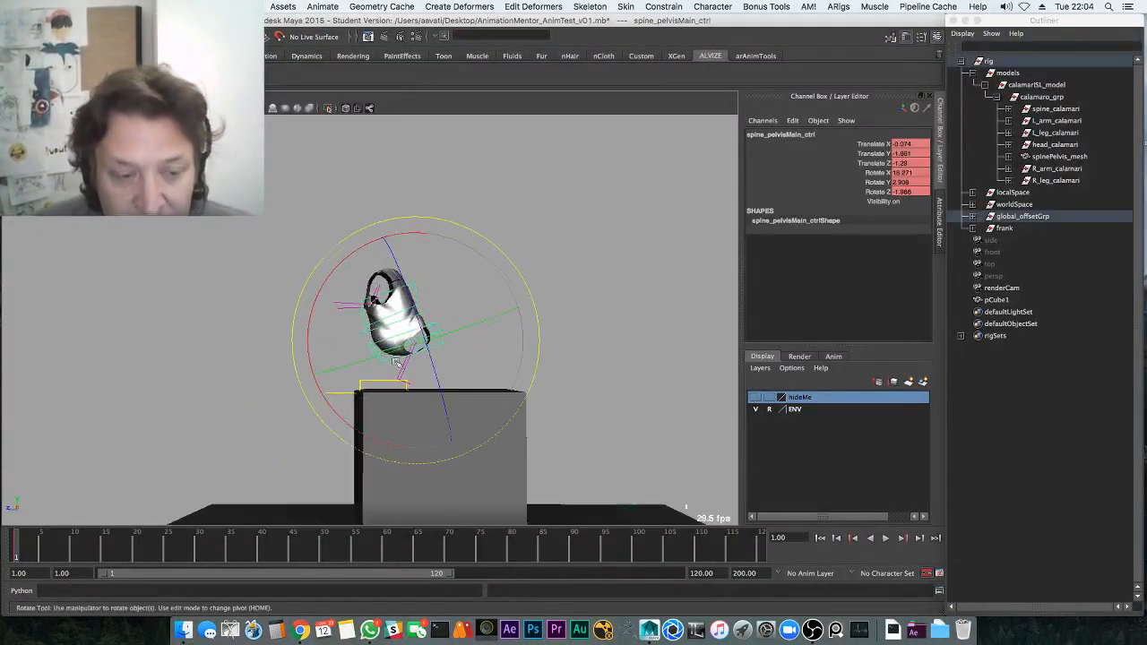
pyautogui.press('w')
pyautogui.press('e')
pyautogui.press('w')
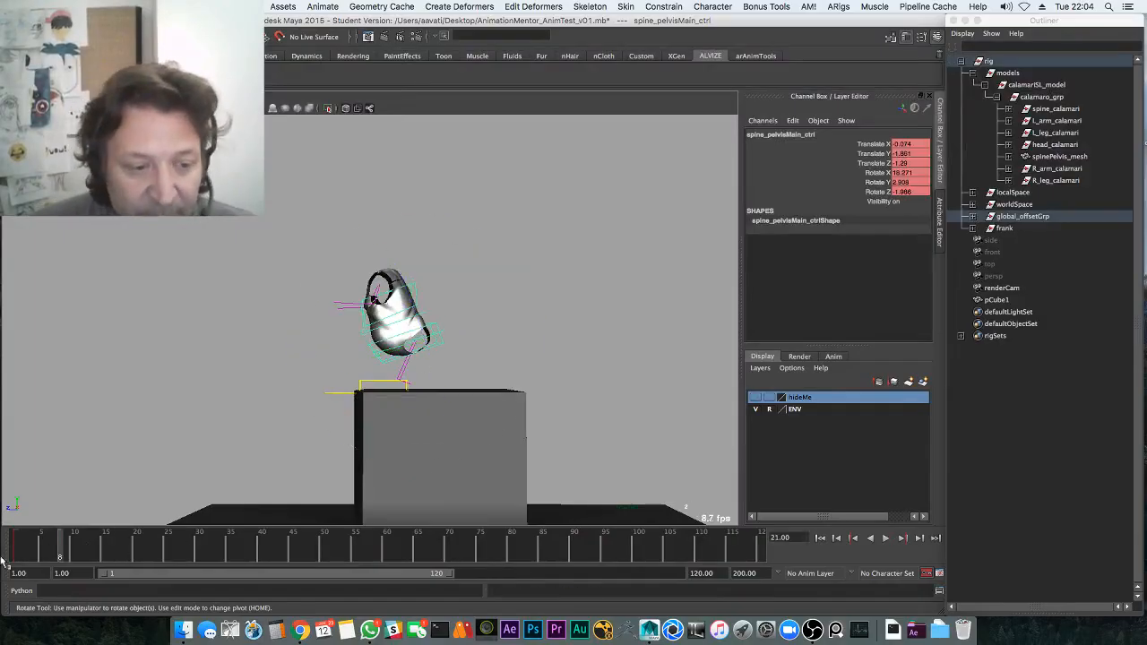
pyautogui.press('e')
pyautogui.press('w')
pyautogui.hotkey('alt', 'v')
pyautogui.hotkey('alt', 'v')
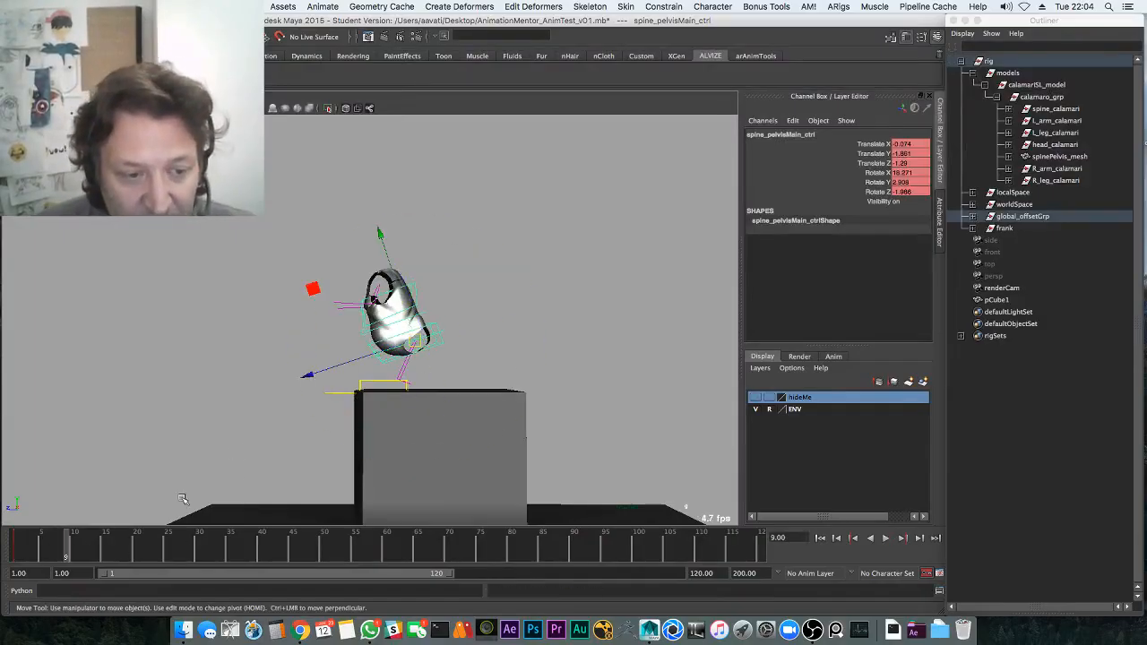
# Tilt the pelvis forward about 18° and replay the hop from frame 1
pyautogui.press('e')
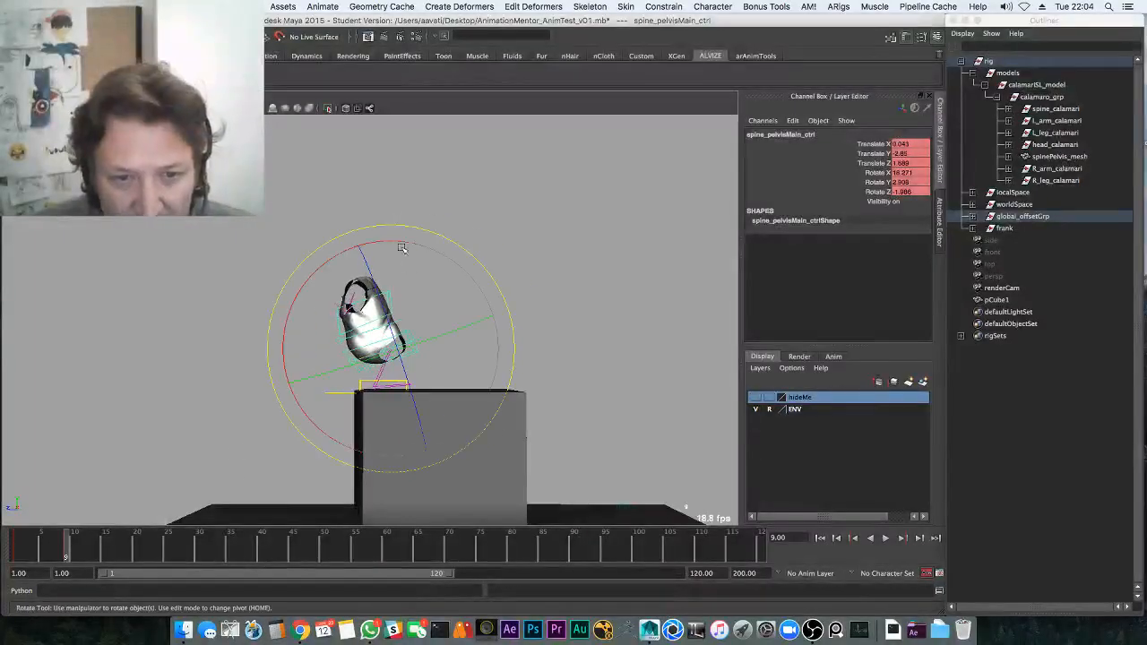
pyautogui.moveTo(392, 241); pyautogui.dragTo(365, 252)
pyautogui.click(14, 546)
pyautogui.hotkey('alt', 'v')
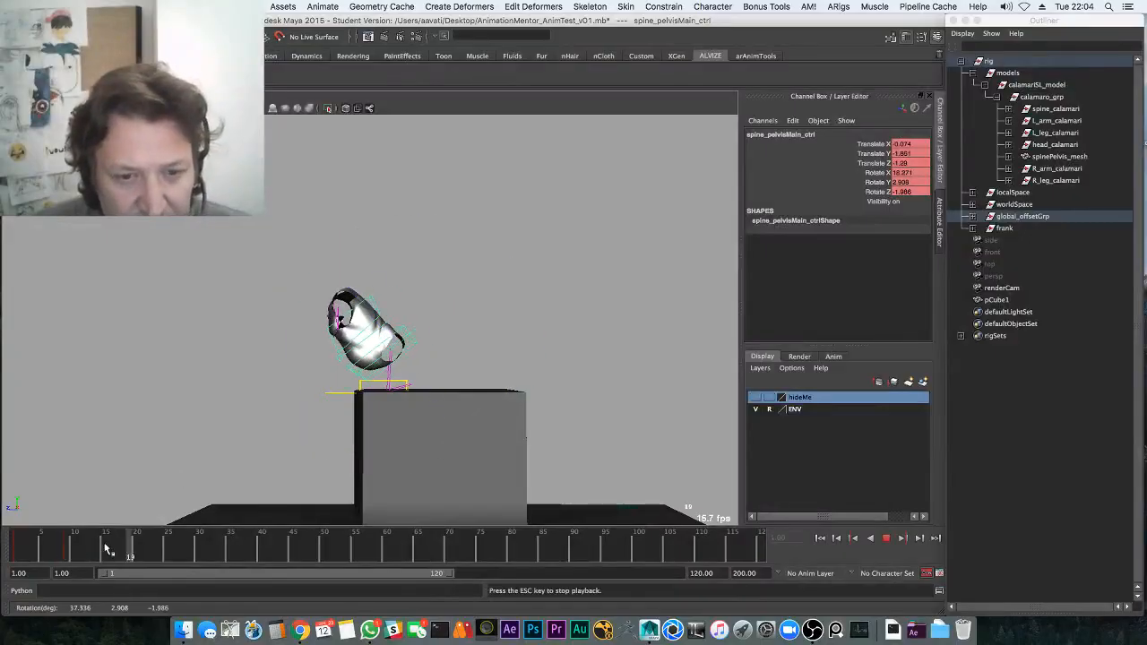
pyautogui.click(87, 551)
pyautogui.moveTo(105, 557); pyautogui.dragTo(67, 551)
pyautogui.hotkey('alt', 'v')
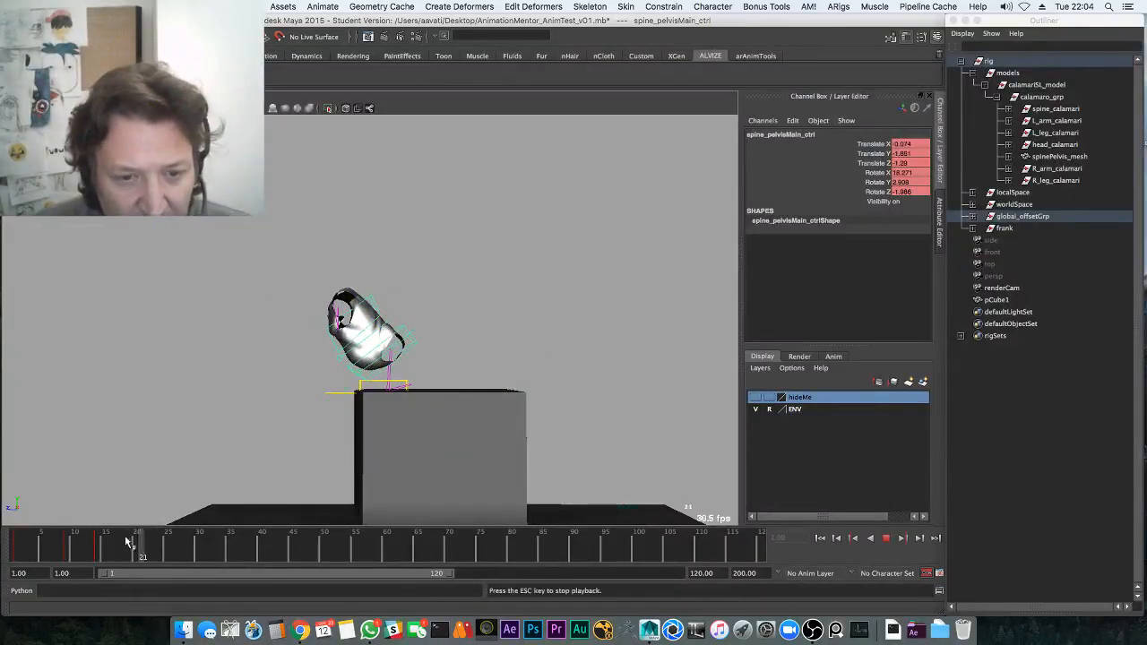
pyautogui.hotkey('alt', 'v')
# At frame 23, raise the pelvis up and left off the block in the right side view
pyautogui.click(92, 545)
pyautogui.hotkey('alt', 'v')
pyautogui.hotkey('alt', 'v')
pyautogui.press('w')
pyautogui.moveTo(255, 444); pyautogui.dragTo(205, 401, button='middle')
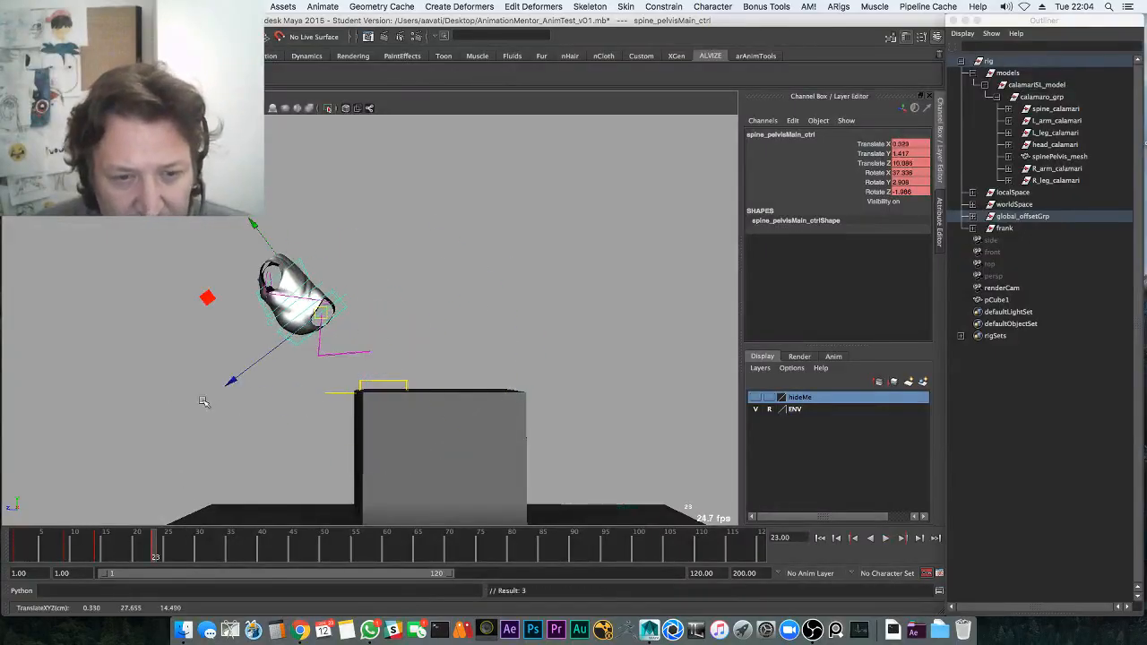
pyautogui.press('space')
pyautogui.moveTo(397, 326); pyautogui.dragTo(461, 325)
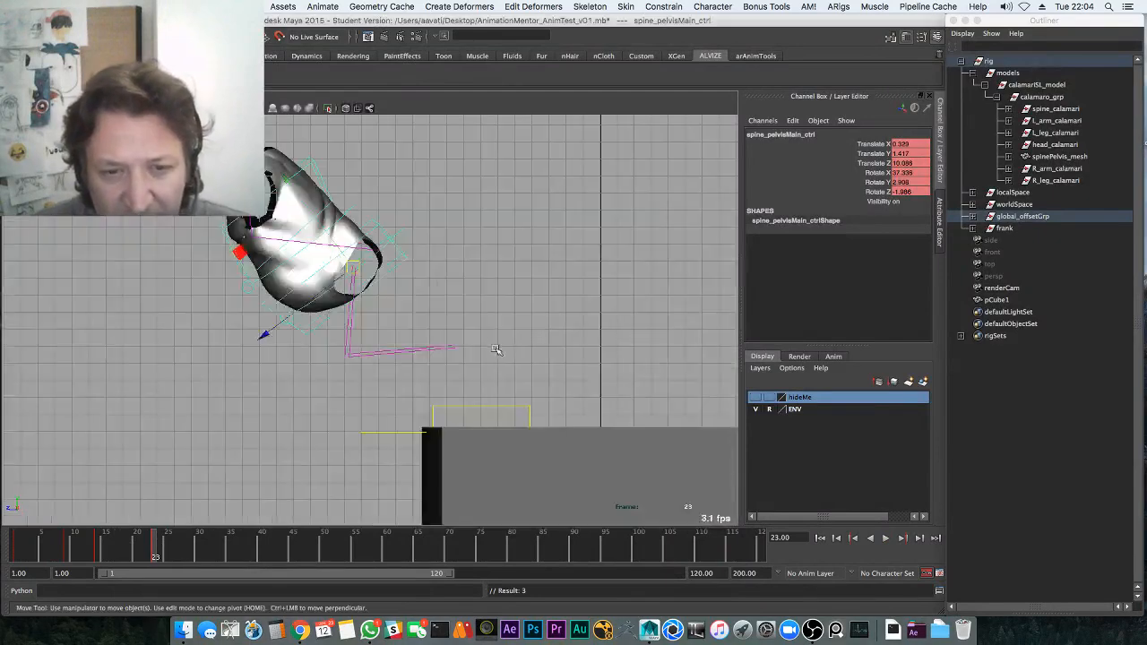
# Replay the hop and scrub the timeline back from frame 34 toward the start
pyautogui.hotkey('alt', 'v')
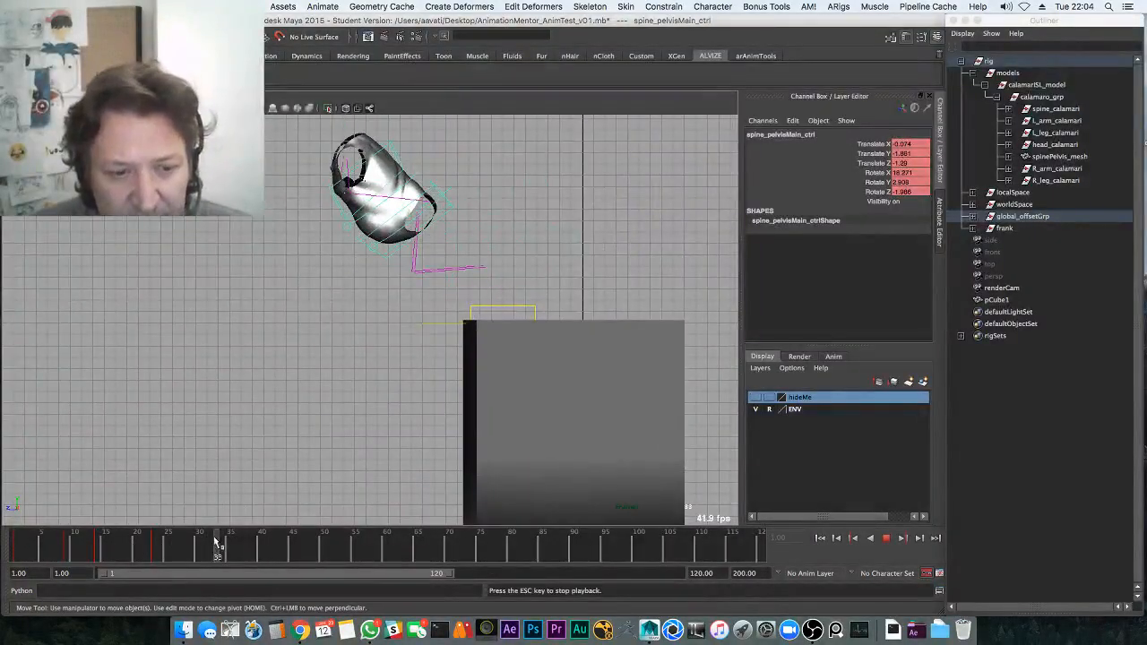
pyautogui.press('e')
pyautogui.hotkey('alt', 'v')
pyautogui.click(135, 546)
pyautogui.hotkey('alt', 'v')
pyautogui.hotkey('alt', 'v')
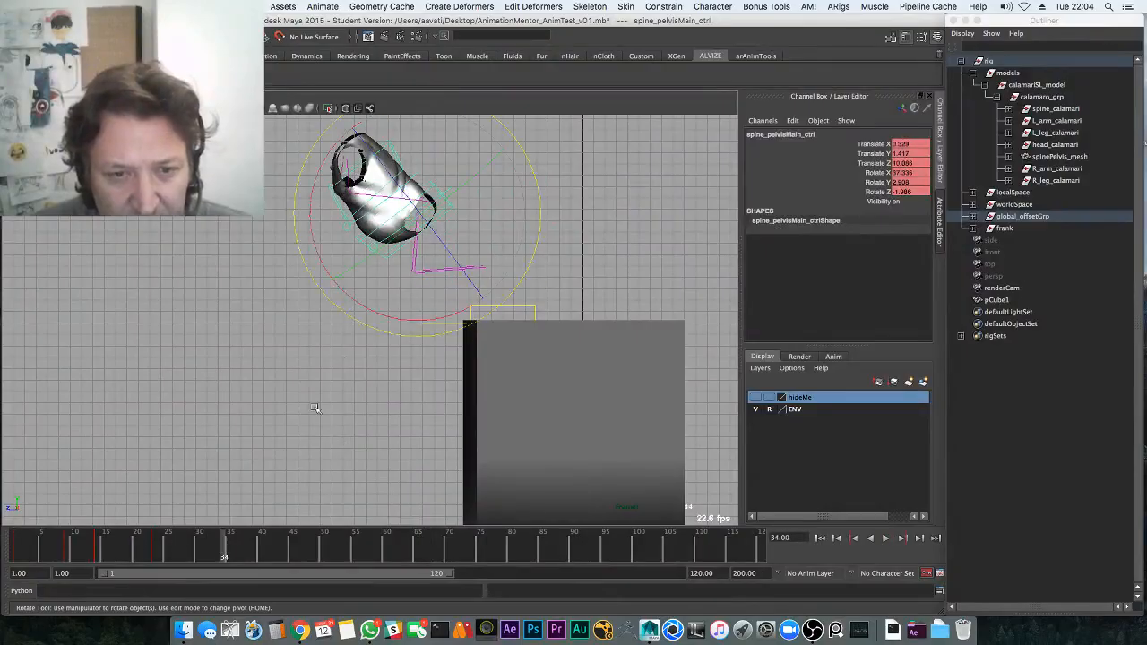
pyautogui.press('w')
pyautogui.moveTo(315, 387); pyautogui.dragTo(325, 367)
pyautogui.press('w')
pyautogui.moveTo(315, 387)
pyautogui.keyDown('alt'); pyautogui.mouseDown(button='middle')
pyautogui.moveTo(326, 367)
pyautogui.moveTo(315, 367)
pyautogui.mouseUp(button='middle'); pyautogui.keyUp('alt')
pyautogui.keyDown('alt'); pyautogui.moveTo(315, 367); pyautogui.dragTo(269, 386, button='right'); pyautogui.keyUp('alt')
pyautogui.moveTo(227, 551); pyautogui.dragTo(18, 550)
pyautogui.hotkey('alt', 'v')
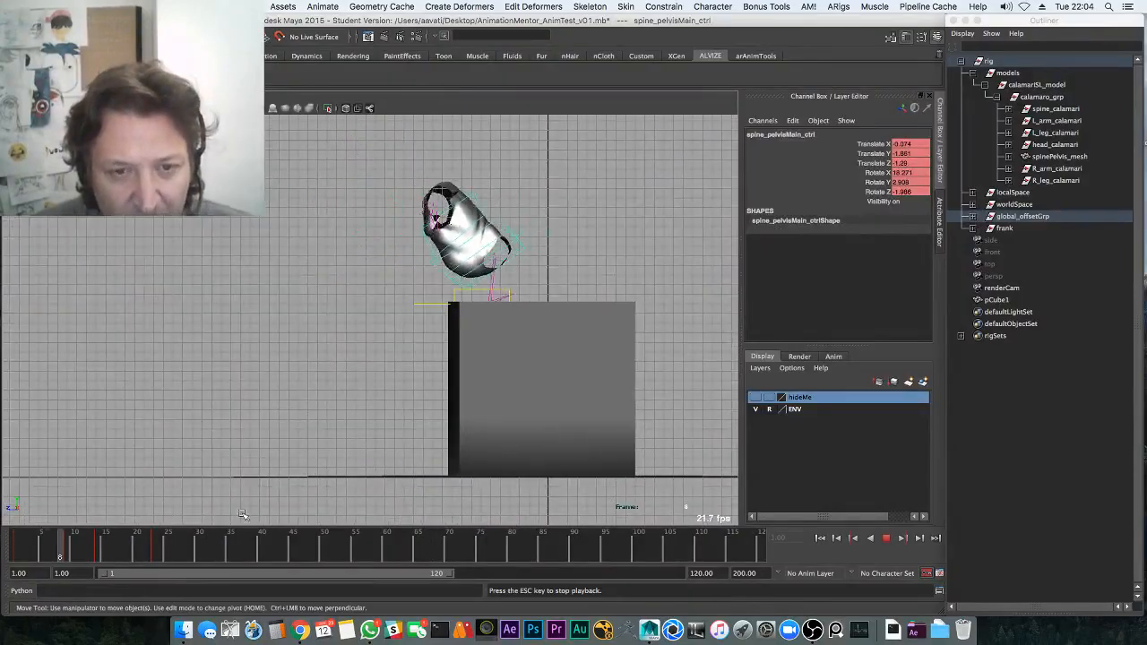
pyautogui.hotkey('alt', 'v')
pyautogui.hotkey('alt', 'v')
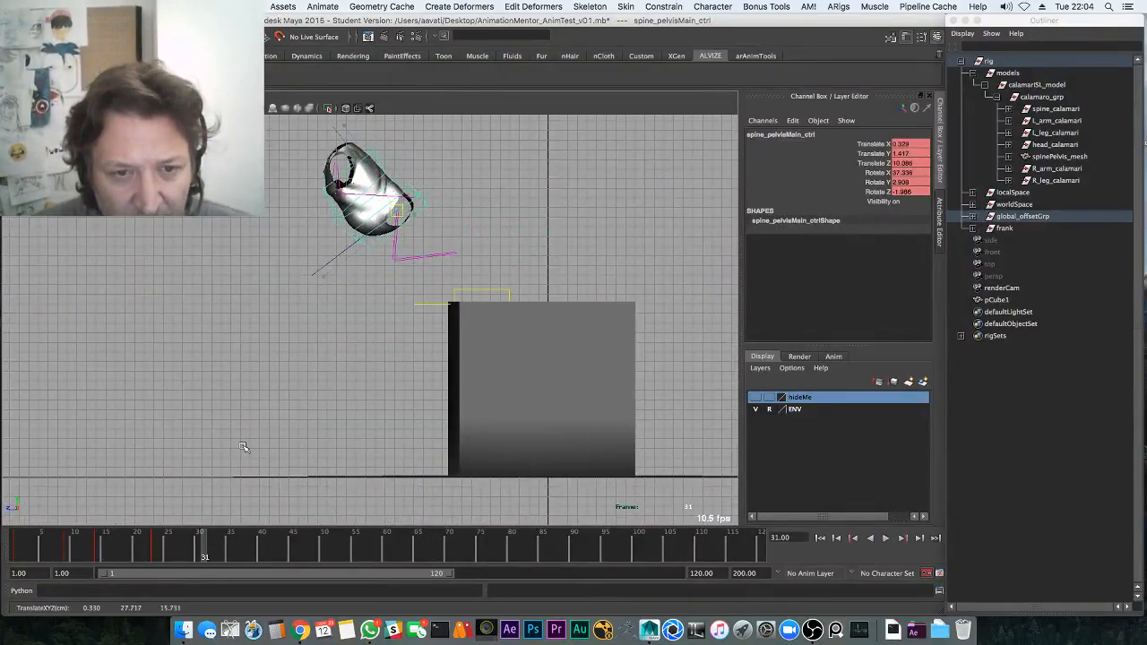
# Drop the pelvis down and left for the landing, rotate it back upright, and replay
pyautogui.moveTo(317, 396); pyautogui.dragTo(292, 483, button='middle')
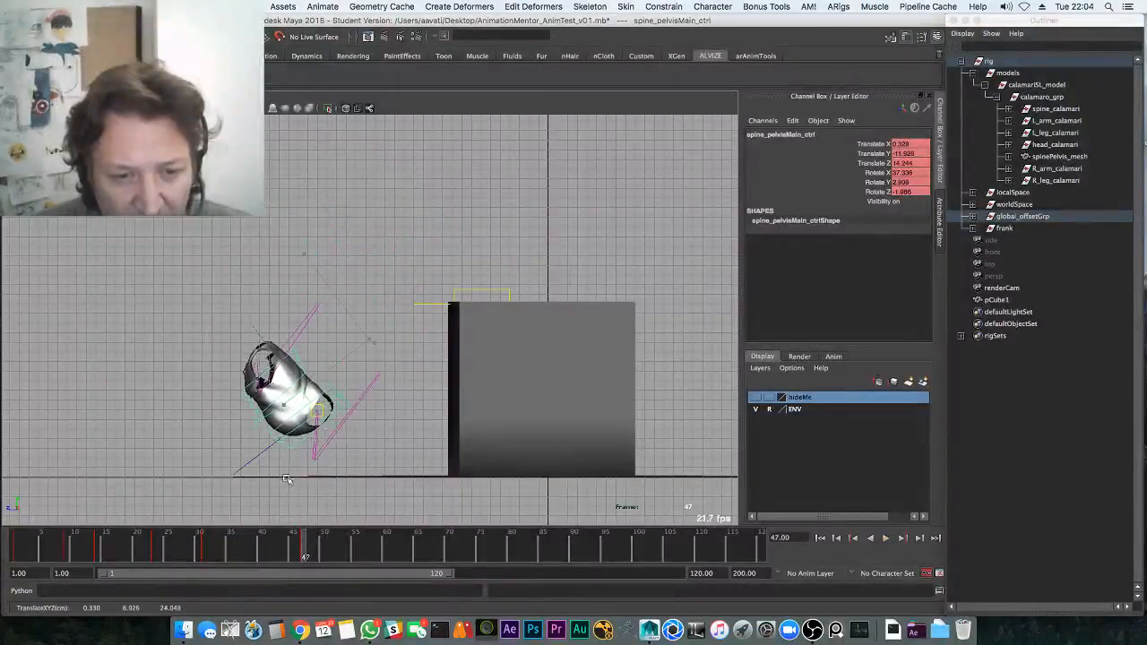
pyautogui.press('e')
pyautogui.moveTo(389, 332); pyautogui.dragTo(397, 378)
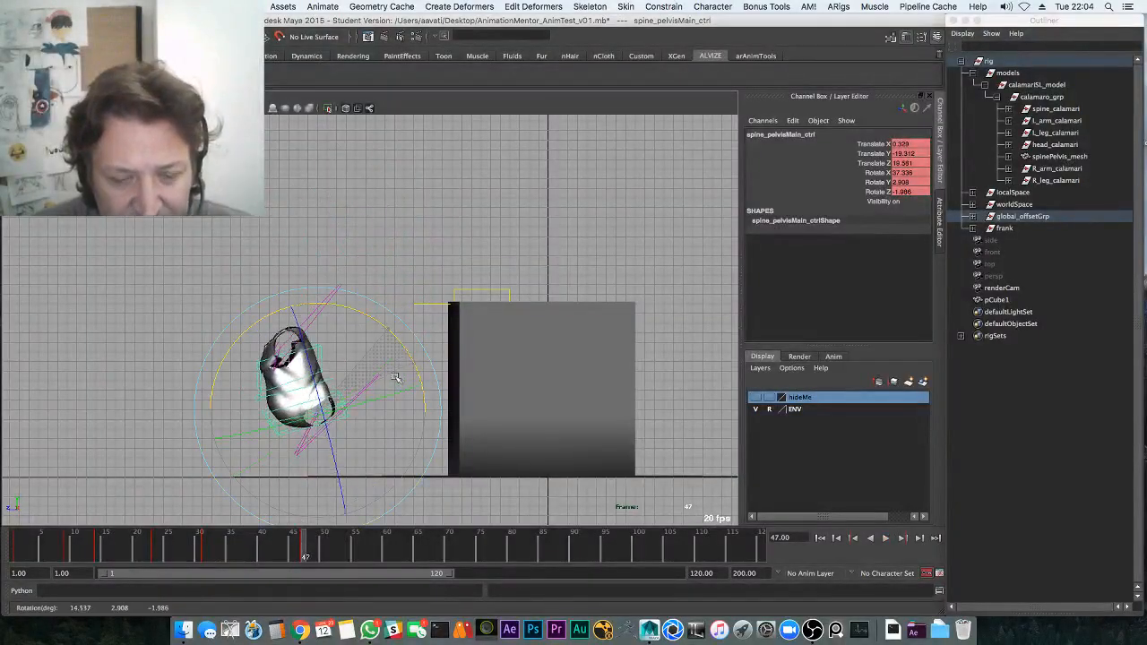
pyautogui.press('w')
pyautogui.moveTo(389, 387); pyautogui.dragTo(386, 399, button='middle')
pyautogui.hotkey('alt', 'v')
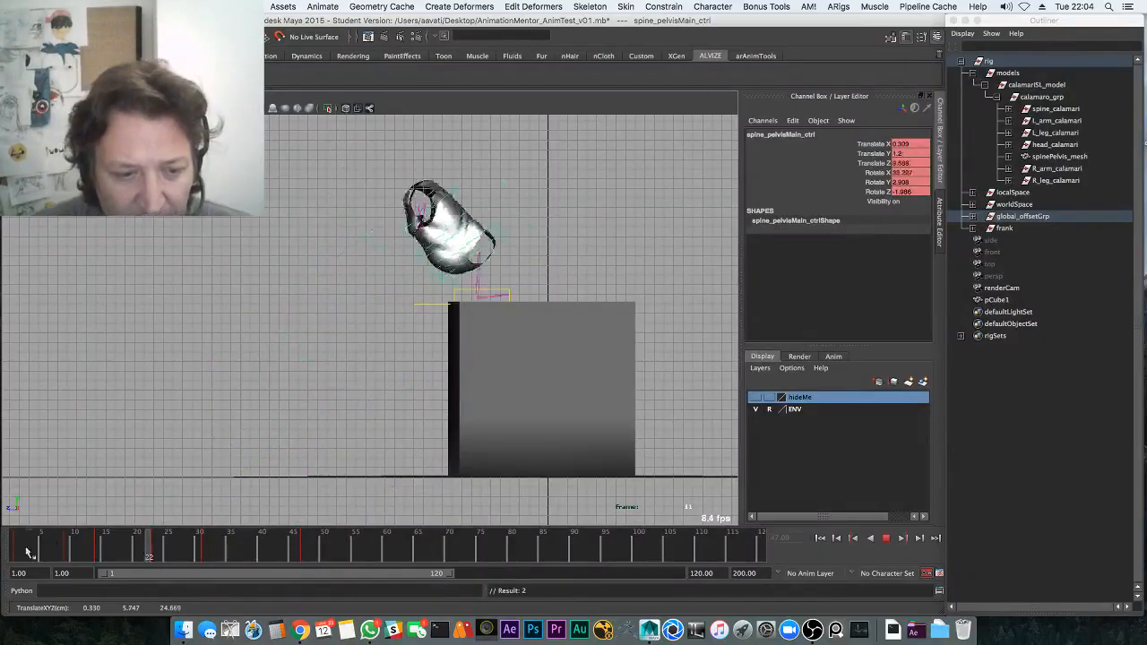
# Show only the Translate Y curve in the Graph Editor layout and replay
pyautogui.hotkey('alt', 'v')
pyautogui.press('space')
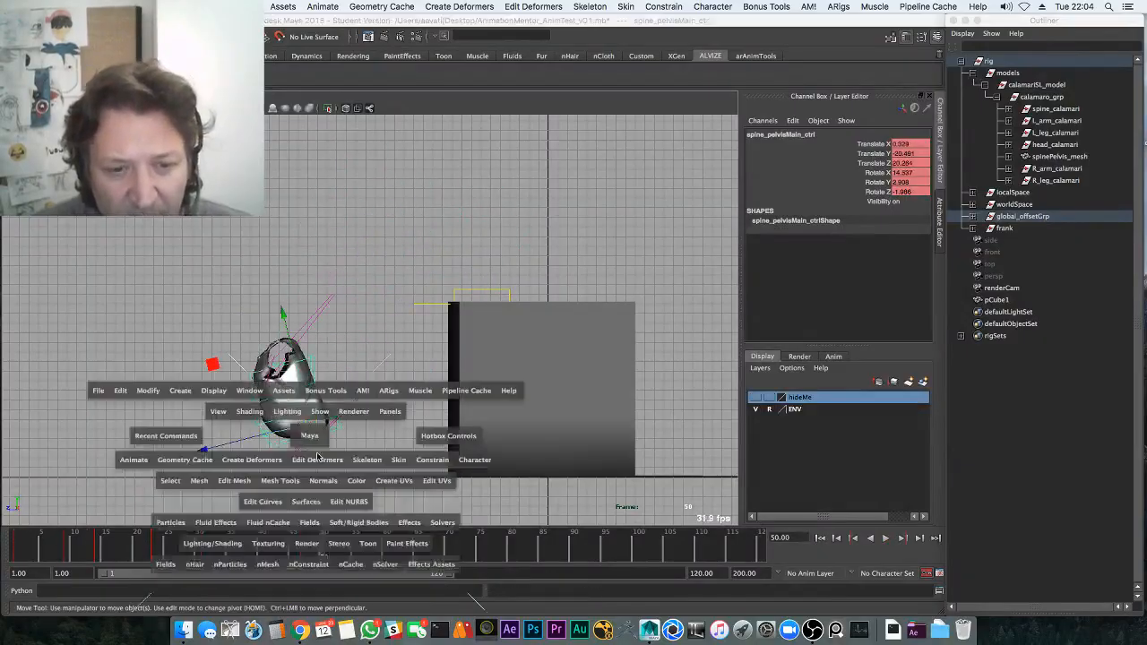
pyautogui.click(96, 418)
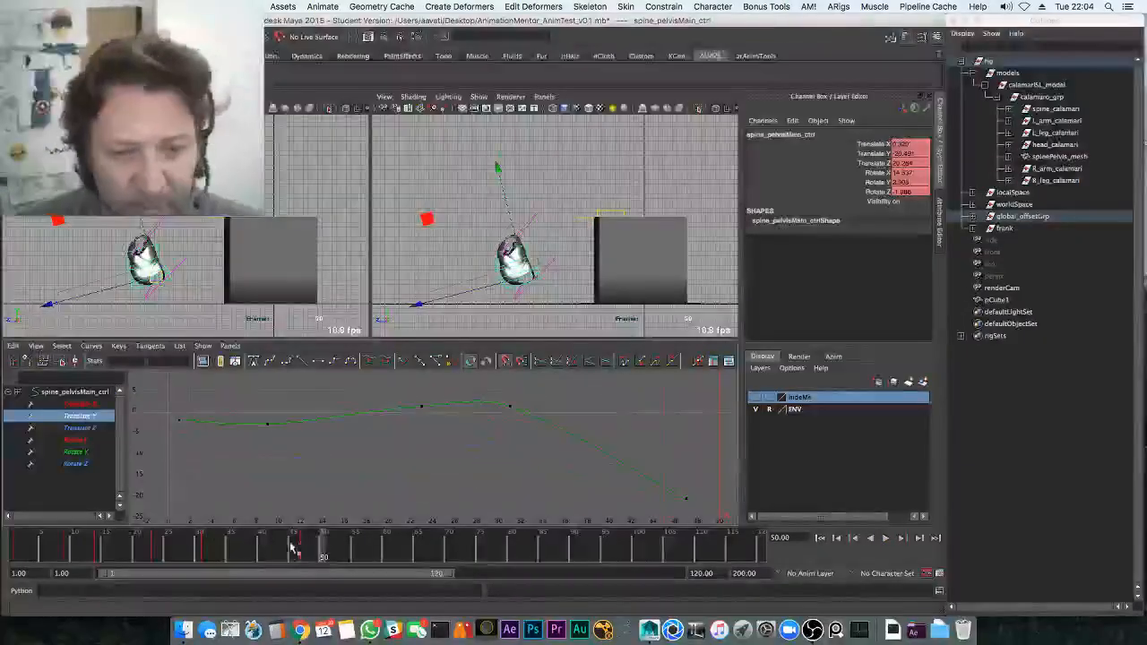
pyautogui.hotkey('alt', 'v')
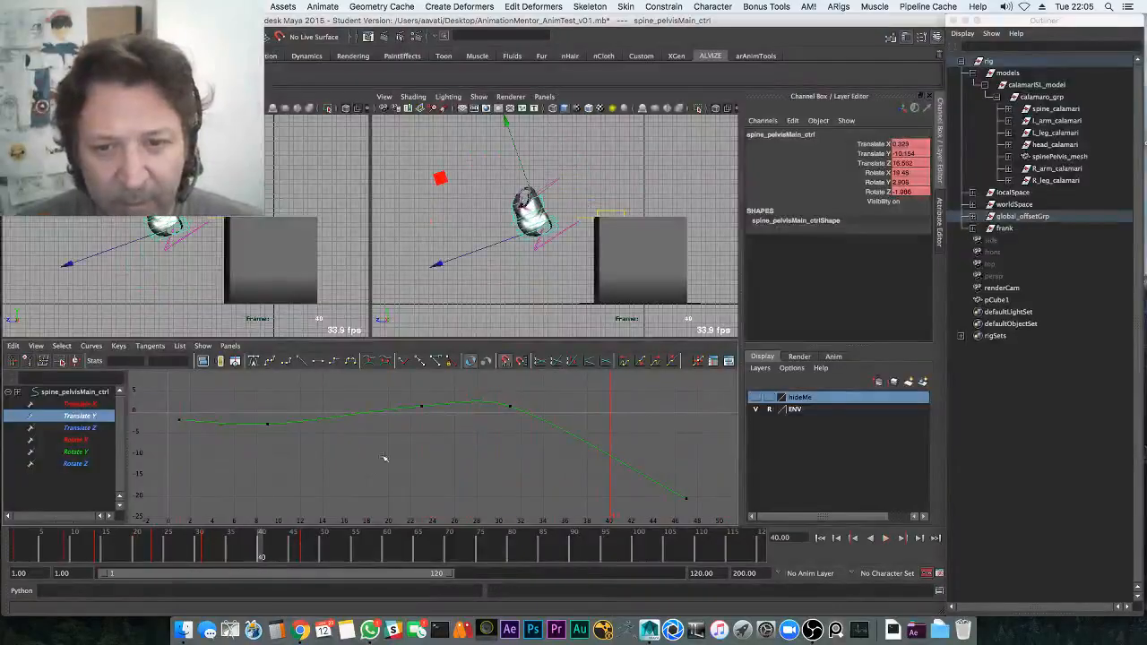
# Set playback speed to Real-time [24 fps], save the preferences, and play from frame 1 in a single view
pyautogui.click(940, 575)
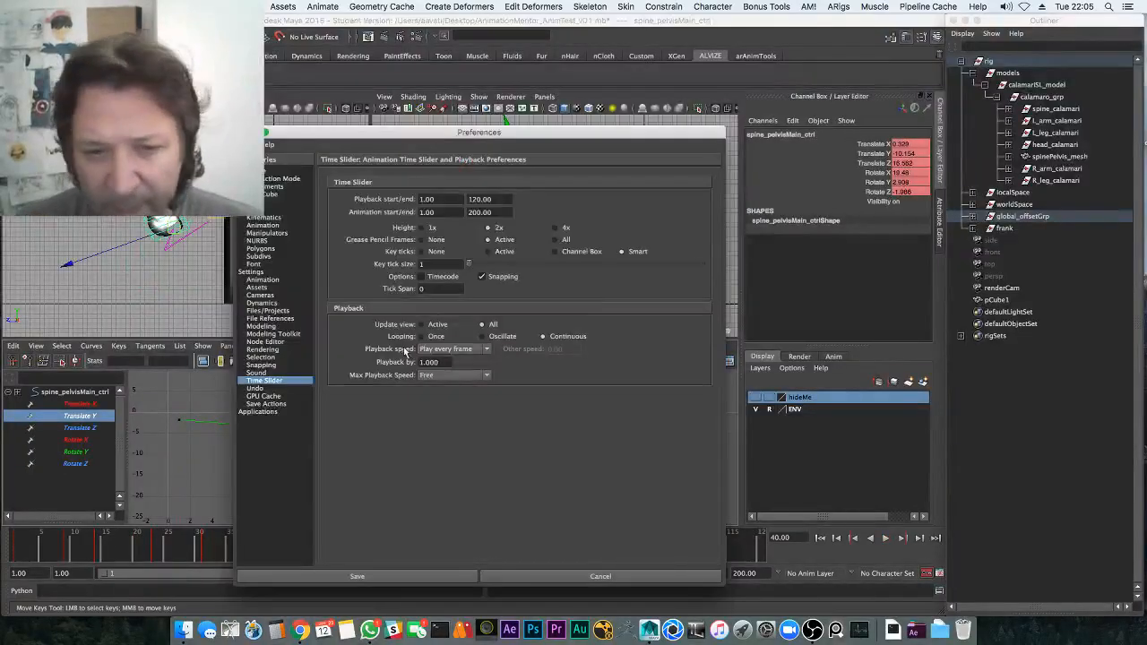
pyautogui.click(453, 348)
pyautogui.click(445, 361)
pyautogui.click(397, 576)
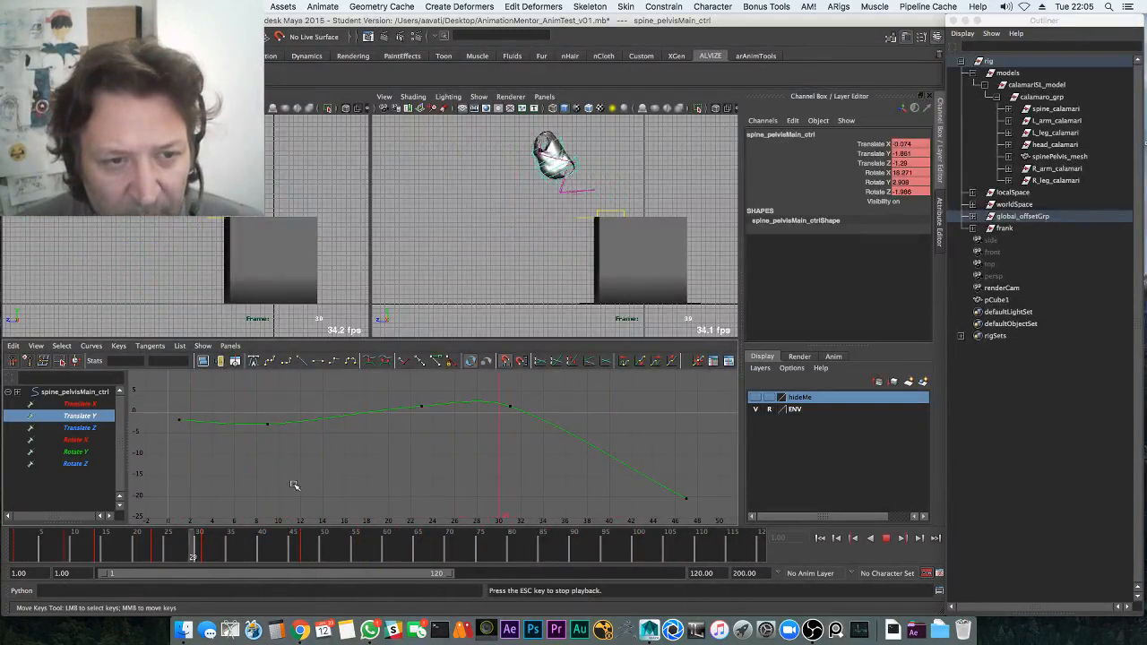
pyautogui.press('Escape')
pyautogui.moveTo(283, 545); pyautogui.dragTo(3, 573)
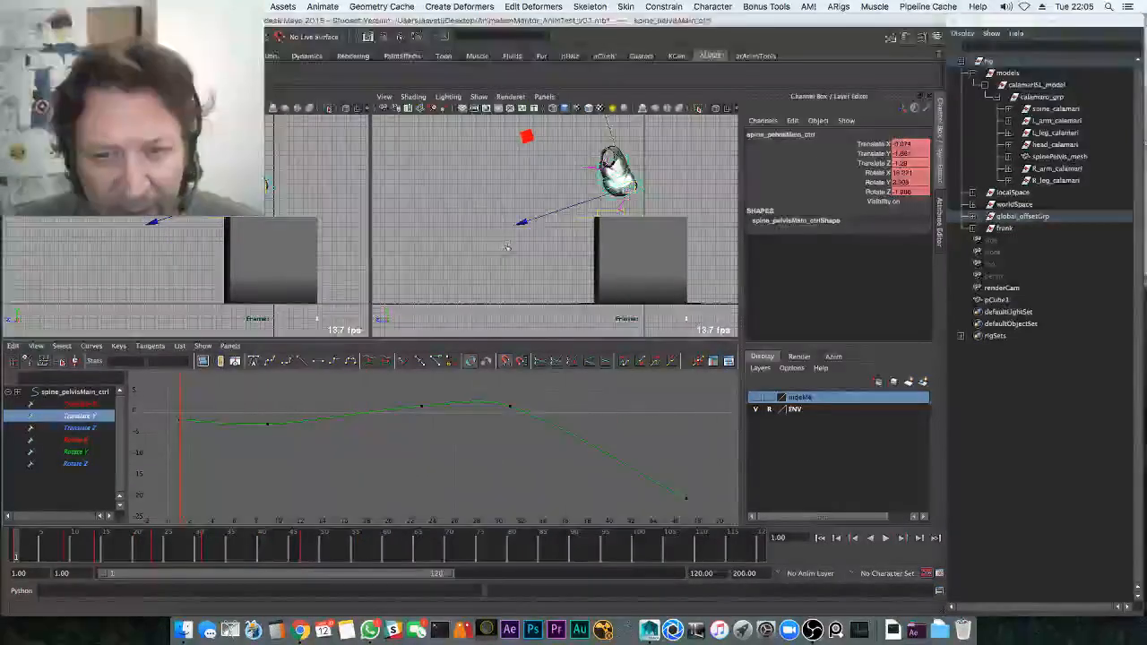
pyautogui.press('space')
pyautogui.hotkey('alt', 'v')
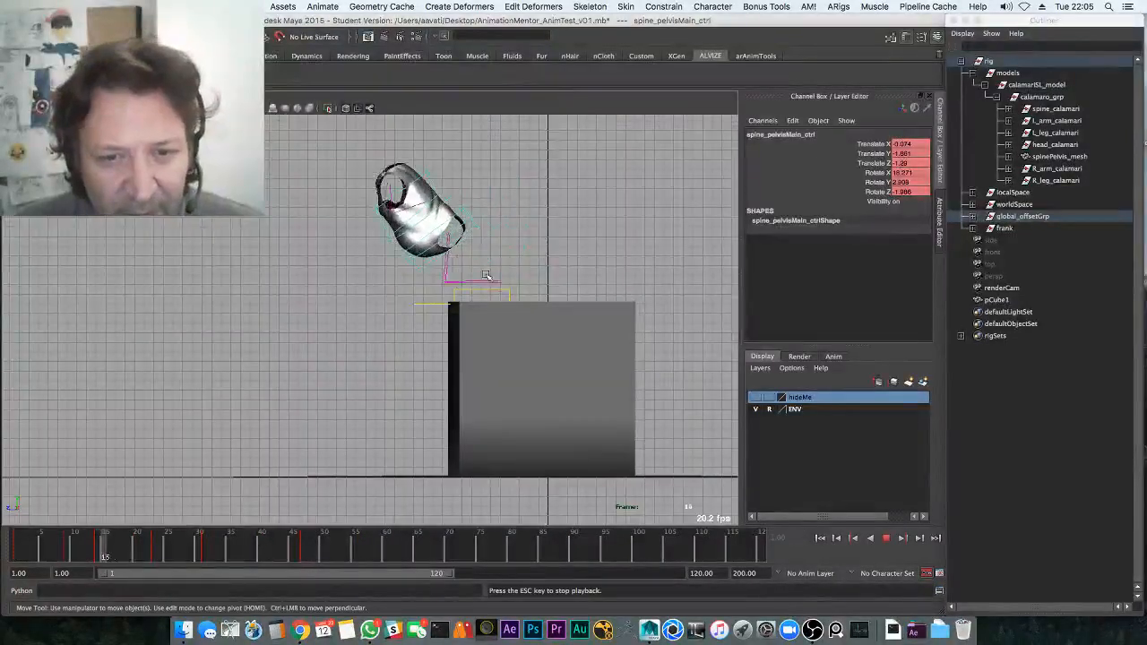
# Hide the viewport grid through Show > Grid and replay from around frame 25
pyautogui.press('Escape')
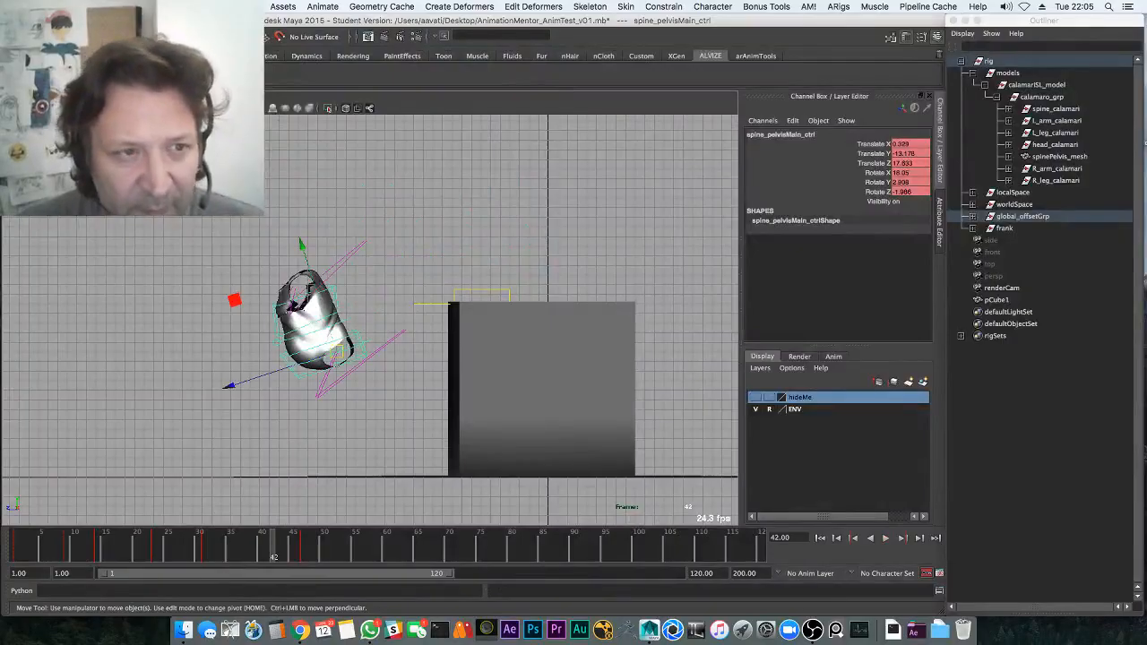
pyautogui.click(107, 95)
pyautogui.click(157, 538)
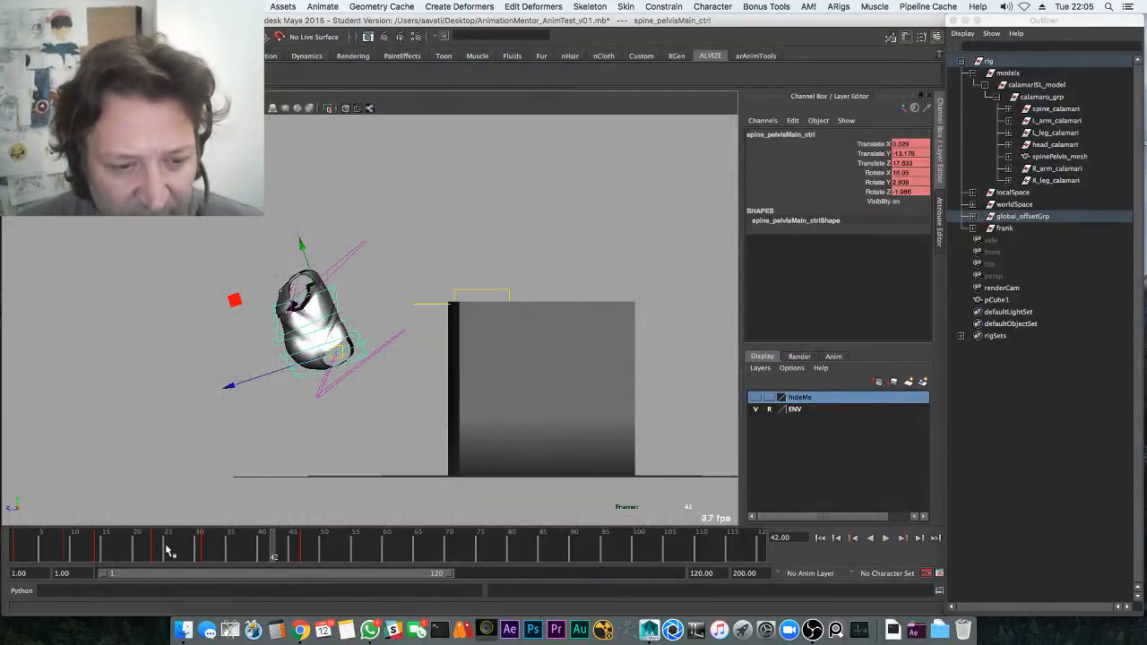
pyautogui.click(168, 550)
pyautogui.hotkey('alt', 'v')
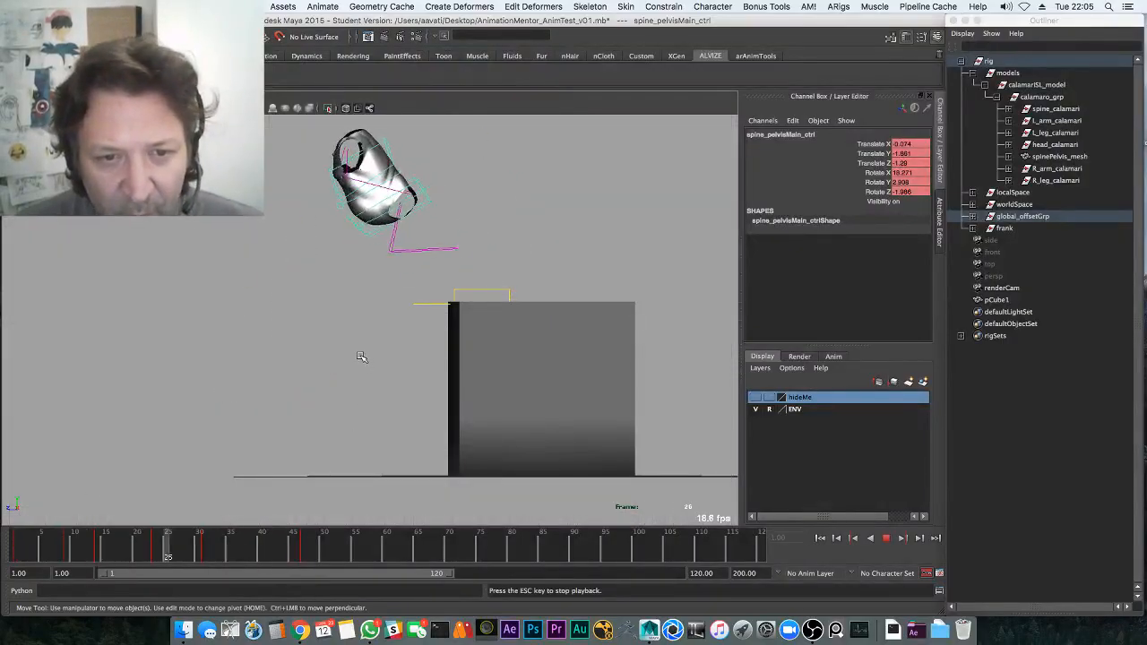
pyautogui.press('Escape')
# Shift the selected key range about three frames earlier in the Time Slider and replay
pyautogui.moveTo(144, 547); pyautogui.dragTo(336, 553)
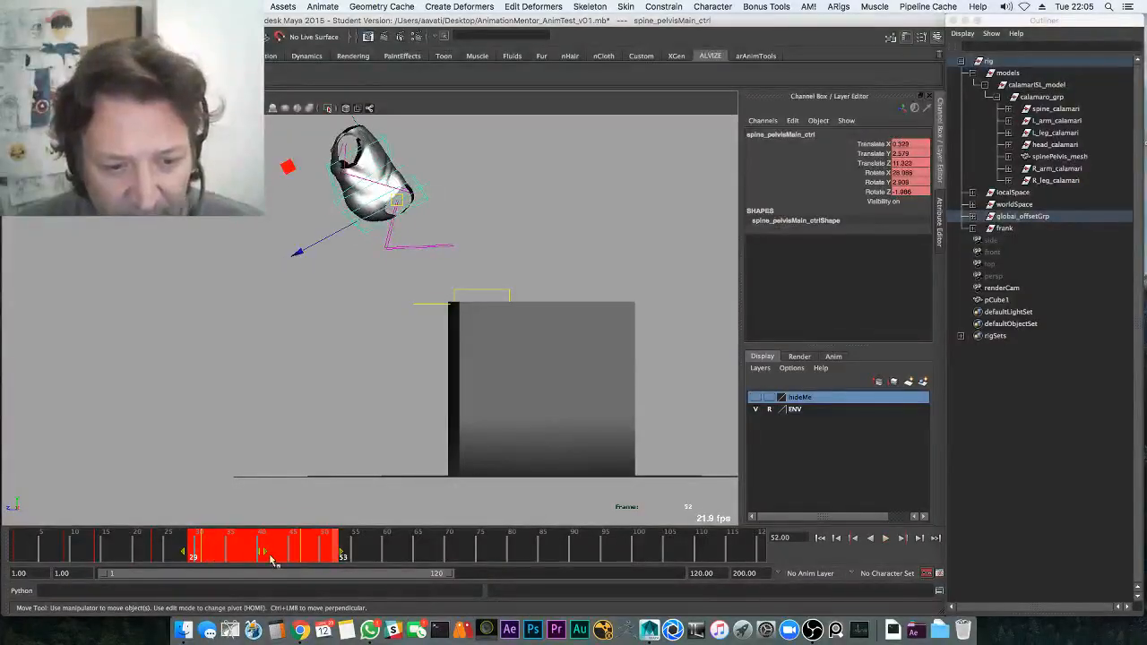
pyautogui.moveTo(257, 550); pyautogui.dragTo(83, 545)
pyautogui.hotkey('alt', 'v')
pyautogui.hotkey('alt', 'v')
pyautogui.hotkey('alt', 'v')
# Shift the extended key range earlier so the keys span frames 19–45
pyautogui.hotkey('alt', 'v')
pyautogui.moveTo(181, 537); pyautogui.dragTo(43, 544)
pyautogui.hotkey('alt', 'v')
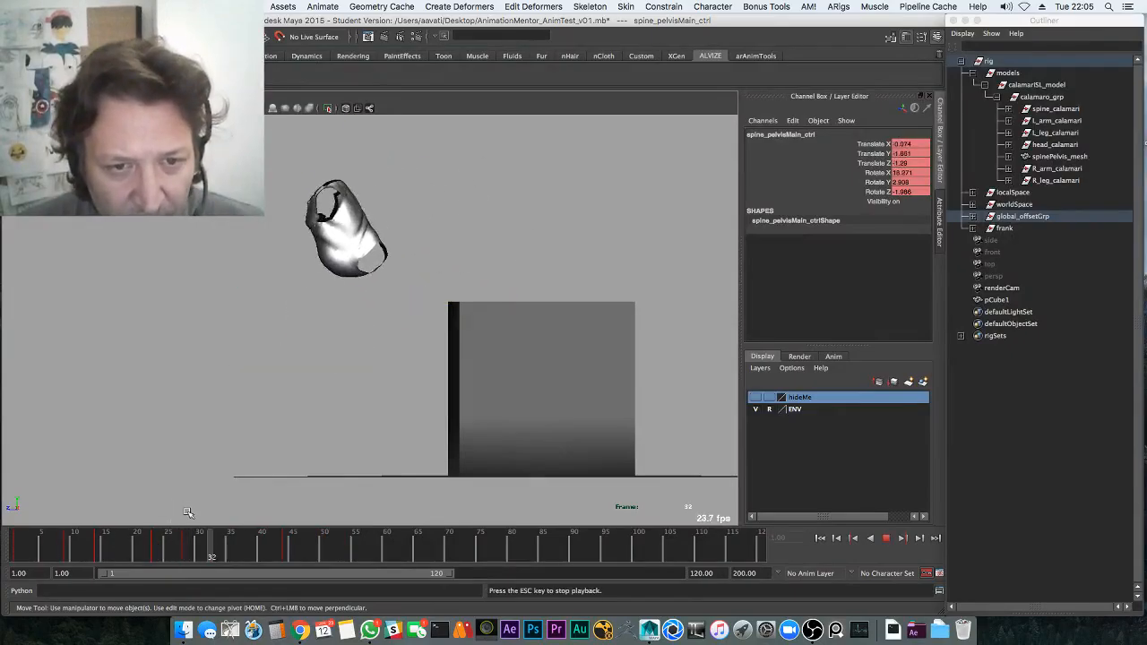
pyautogui.hotkey('alt', 'v')
pyautogui.moveTo(182, 549); pyautogui.dragTo(103, 545)
pyautogui.hotkey('alt', 'v')
pyautogui.click(207, 555)
pyautogui.keyDown('shift'); pyautogui.moveTo(250, 545); pyautogui.dragTo(2, 536); pyautogui.keyUp('shift')
pyautogui.hotkey('alt', 'v')
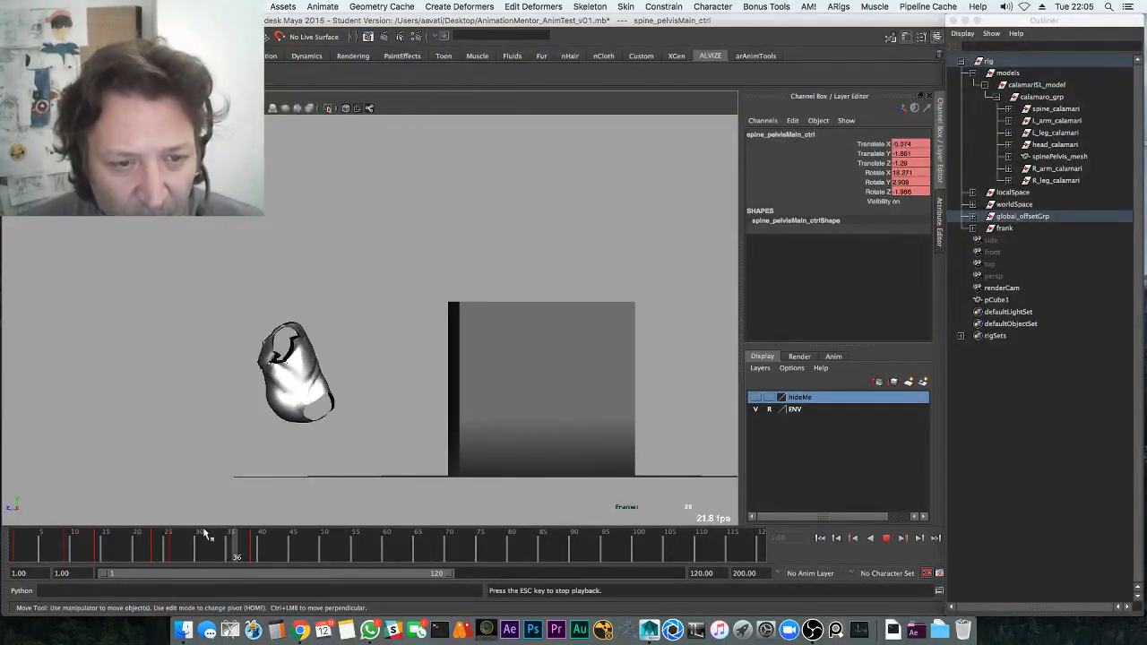
pyautogui.hotkey('alt', 'v')
pyautogui.hotkey('alt', 'v')
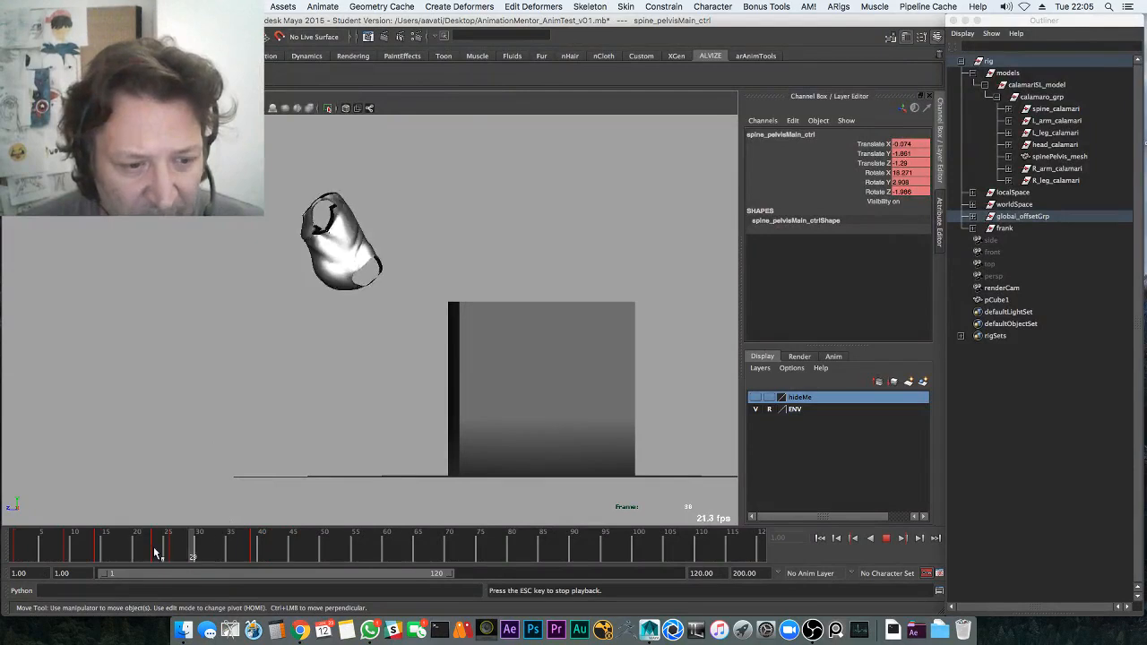
pyautogui.keyDown('shift'); pyautogui.moveTo(165, 543); pyautogui.dragTo(298, 543); pyautogui.keyUp('shift')
pyautogui.moveTo(215, 551); pyautogui.dragTo(199, 551)
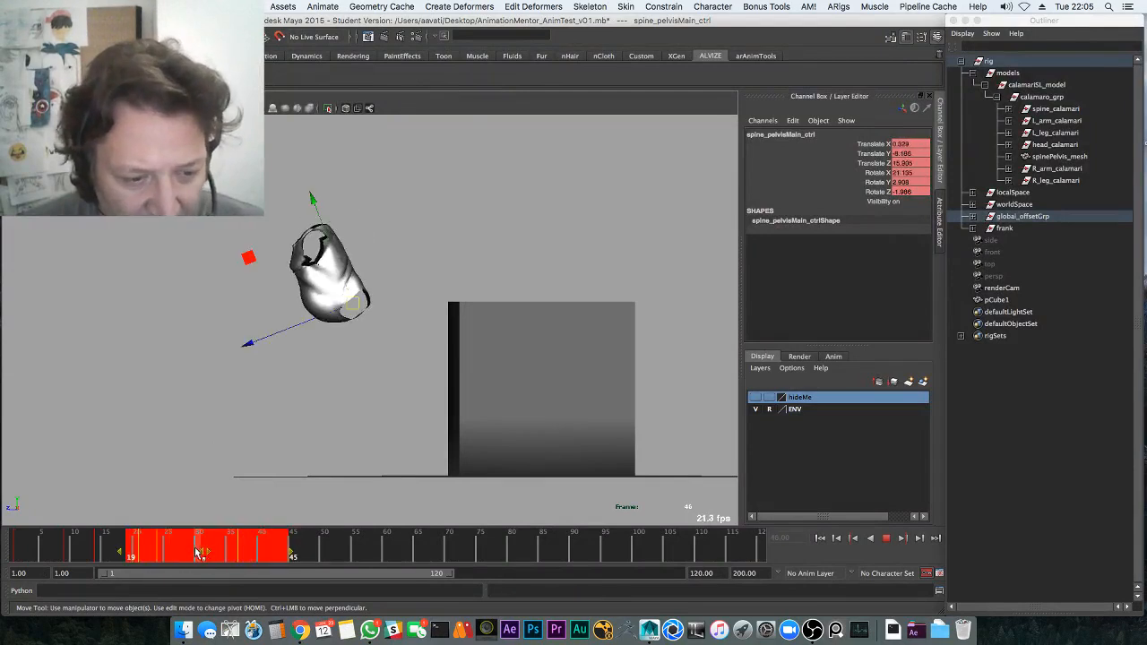
pyautogui.click(104, 544)
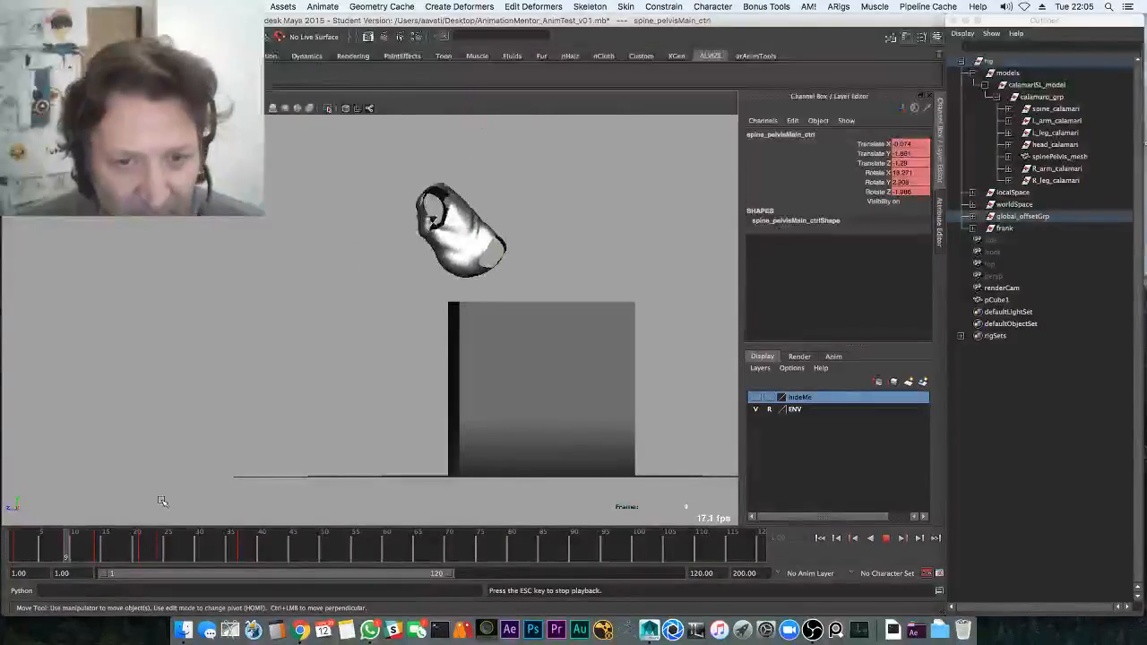
pyautogui.press('Escape')
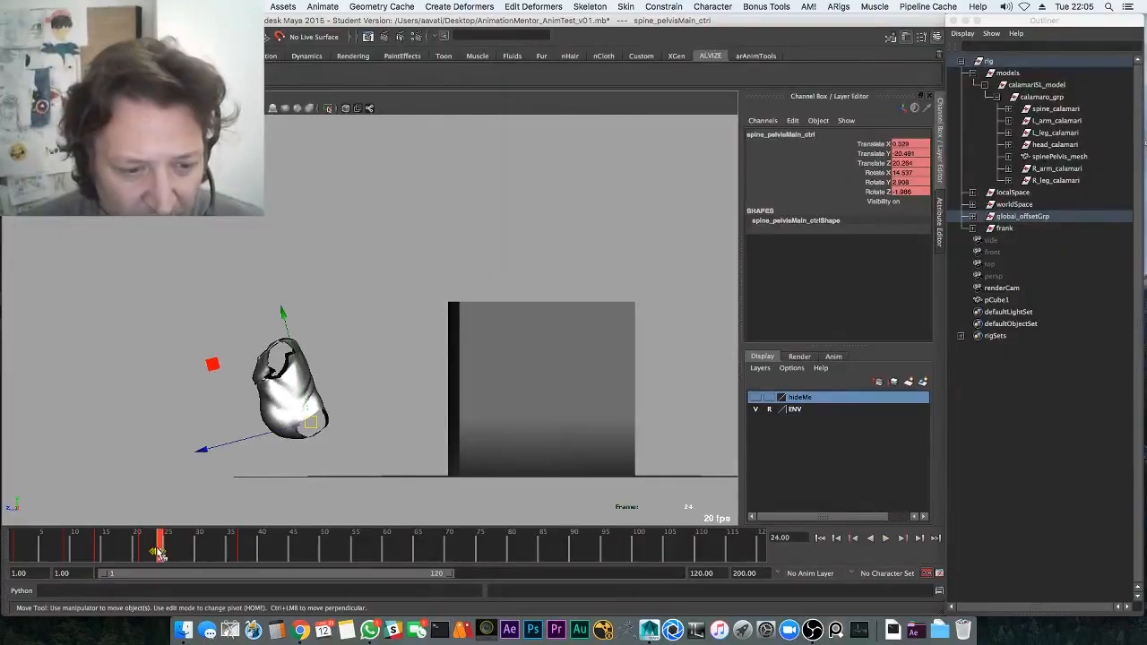
# Select only the key at frame 24, then replay the hop from the start
pyautogui.keyDown('shift'); pyautogui.doubleClick(158, 549); pyautogui.keyUp('shift')
pyautogui.keyDown('shift'); pyautogui.doubleClick(159, 547); pyautogui.keyUp('shift')
pyautogui.keyDown('shift'); pyautogui.click(159, 545); pyautogui.keyUp('shift')
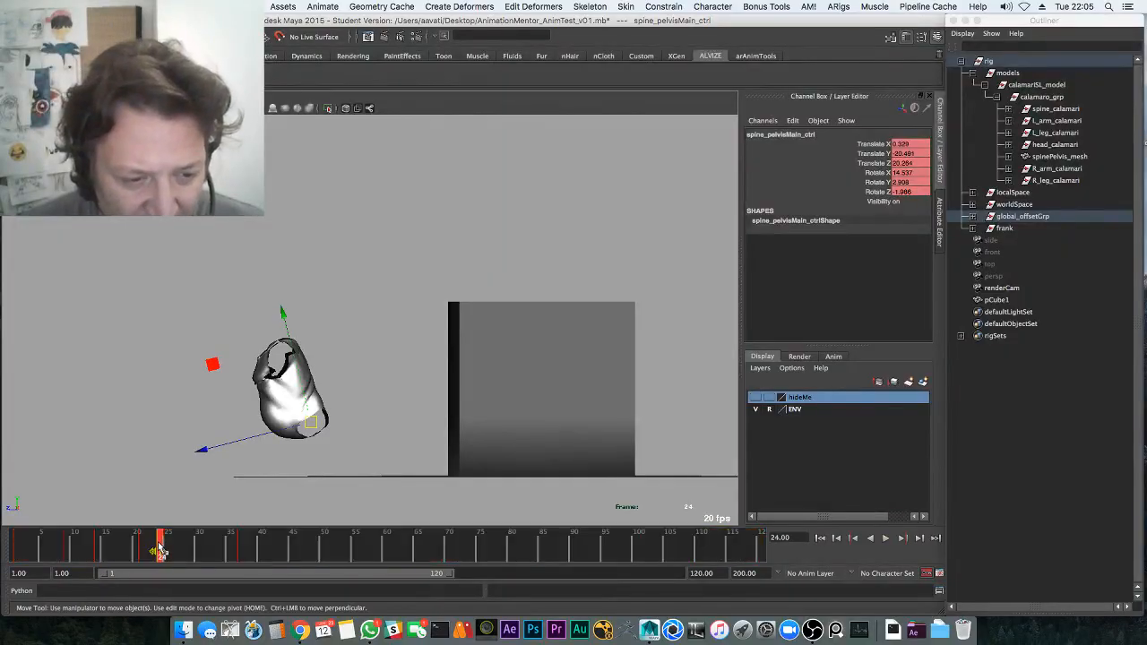
pyautogui.keyDown('shift'); pyautogui.doubleClick(160, 548); pyautogui.keyUp('shift')
pyautogui.keyDown('shift'); pyautogui.click(158, 548); pyautogui.keyUp('shift')
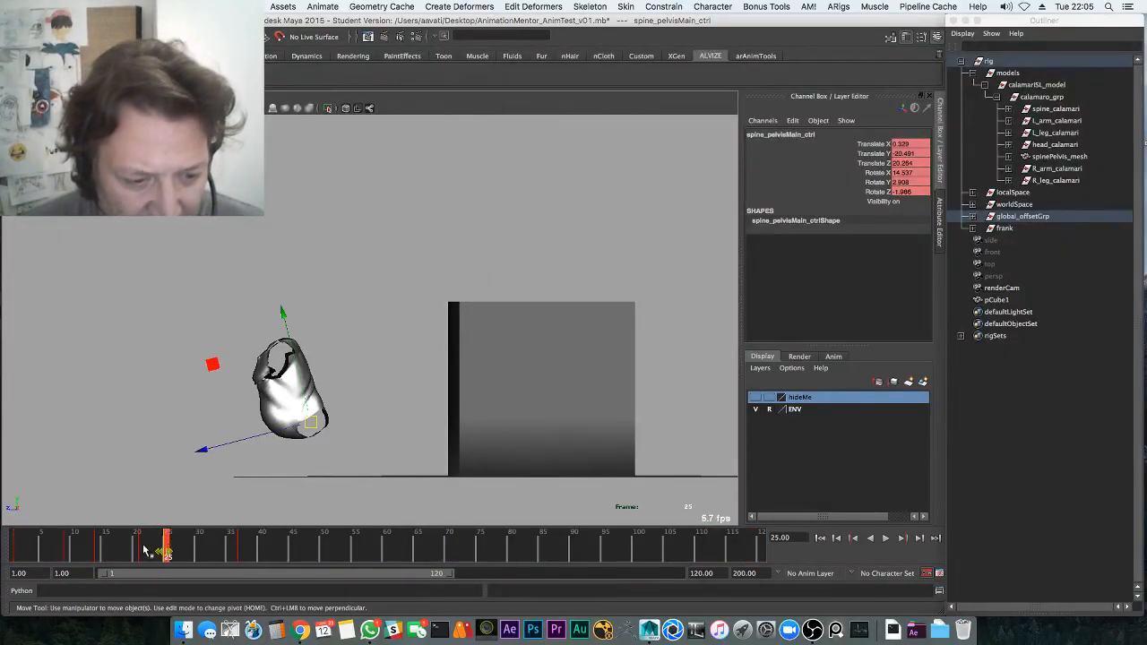
pyautogui.hotkey('alt', 'shift', 'v')
pyautogui.hotkey('alt', 'v')
# In the Graph Editor layout, select and frame the Translate Y key near frame 25
pyautogui.press('Escape')
pyautogui.press('space')
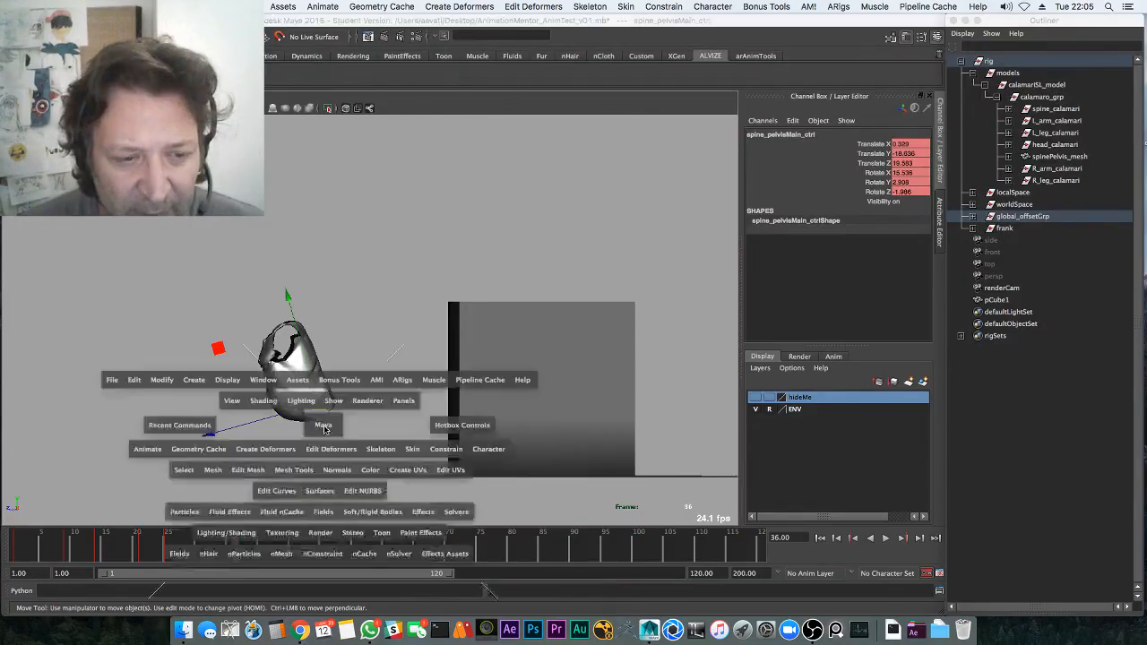
pyautogui.click(102, 421)
pyautogui.press('f')
pyautogui.click(463, 486)
pyautogui.moveTo(385, 393); pyautogui.dragTo(491, 412)
pyautogui.press('f')
# Raise the Translate Y key at frame 29 and reshape its tangent around frames 25–29
pyautogui.moveTo(346, 428); pyautogui.dragTo(347, 418, button='middle')
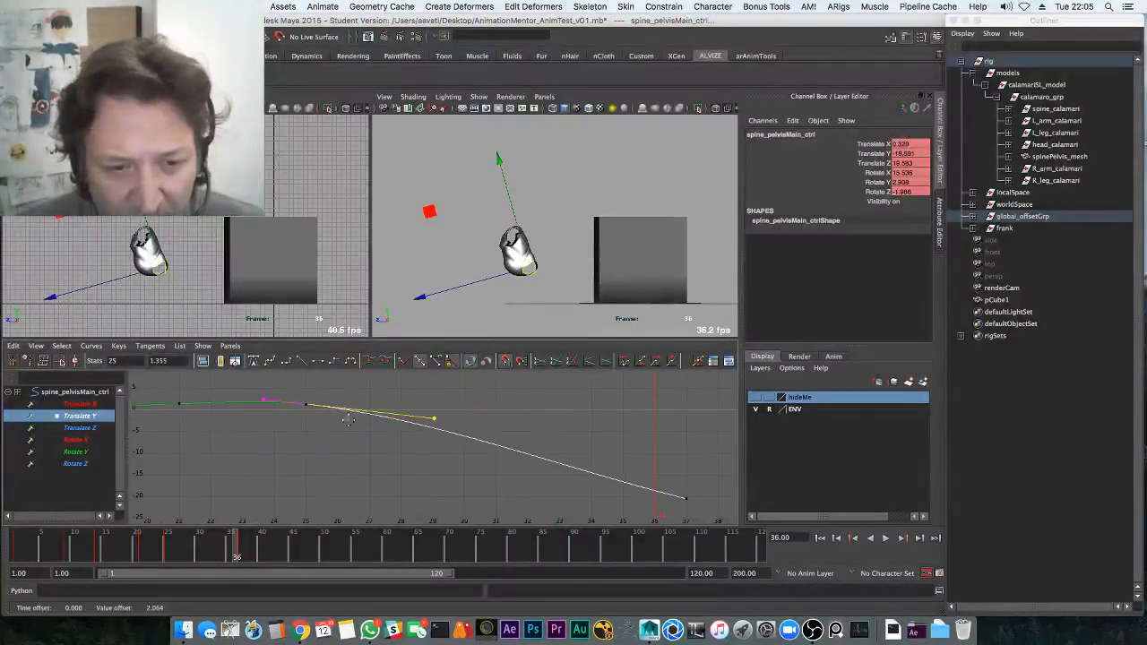
pyautogui.hotkey('alt', 'v')
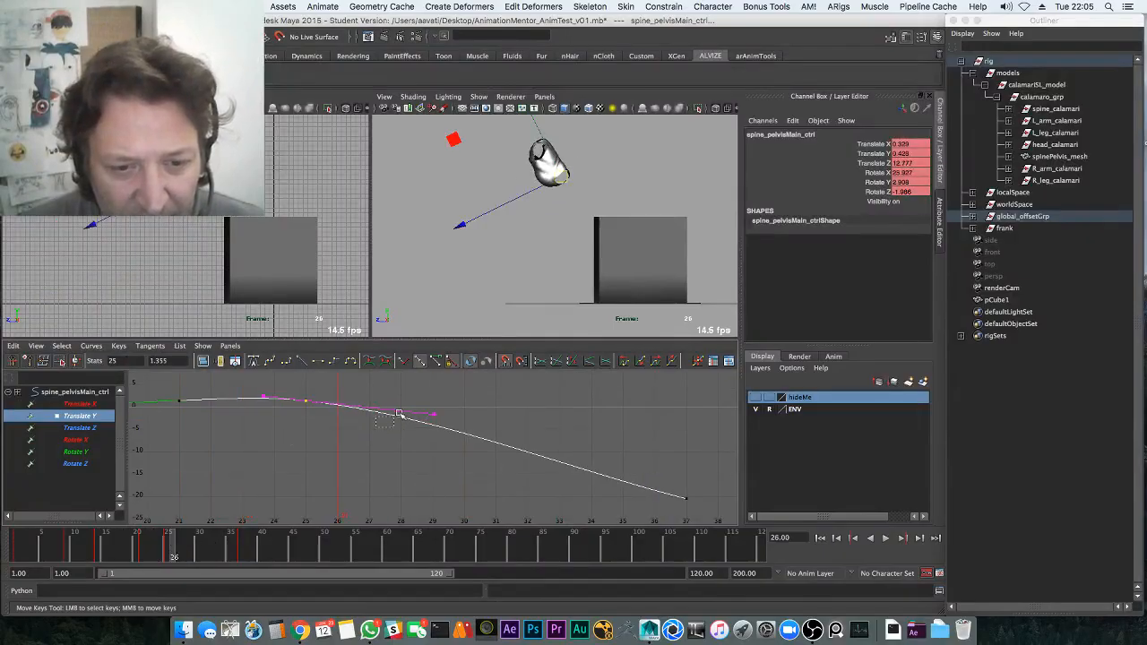
pyautogui.moveTo(399, 415); pyautogui.dragTo(423, 387, button='middle')
pyautogui.moveTo(165, 388); pyautogui.dragTo(210, 420)
pyautogui.press('f')
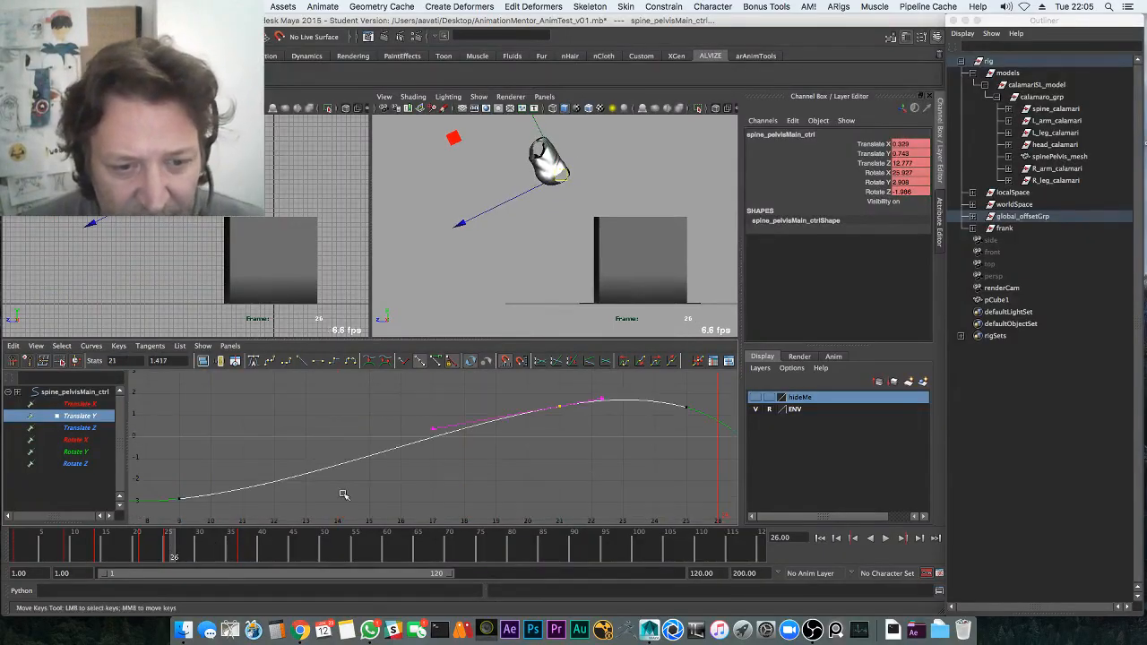
# Review the higher hop in the enlarged perspective view, checking the frame 19–43 key range
pyautogui.moveTo(204, 548); pyautogui.dragTo(57, 560)
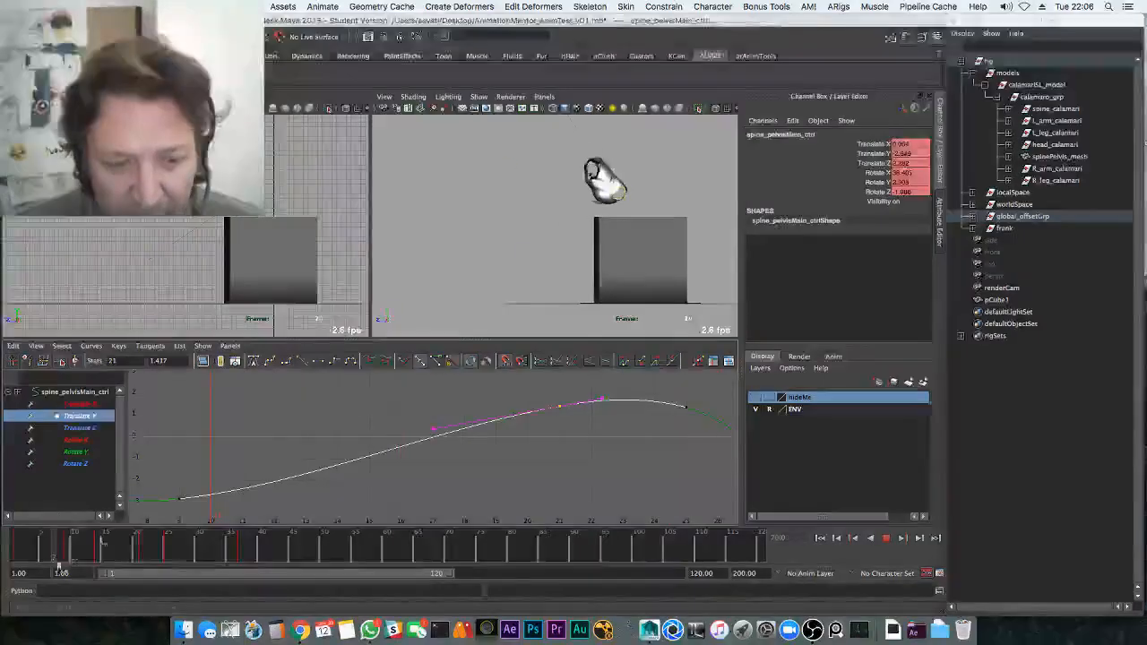
pyautogui.press('space')
pyautogui.hotkey('alt', 'v')
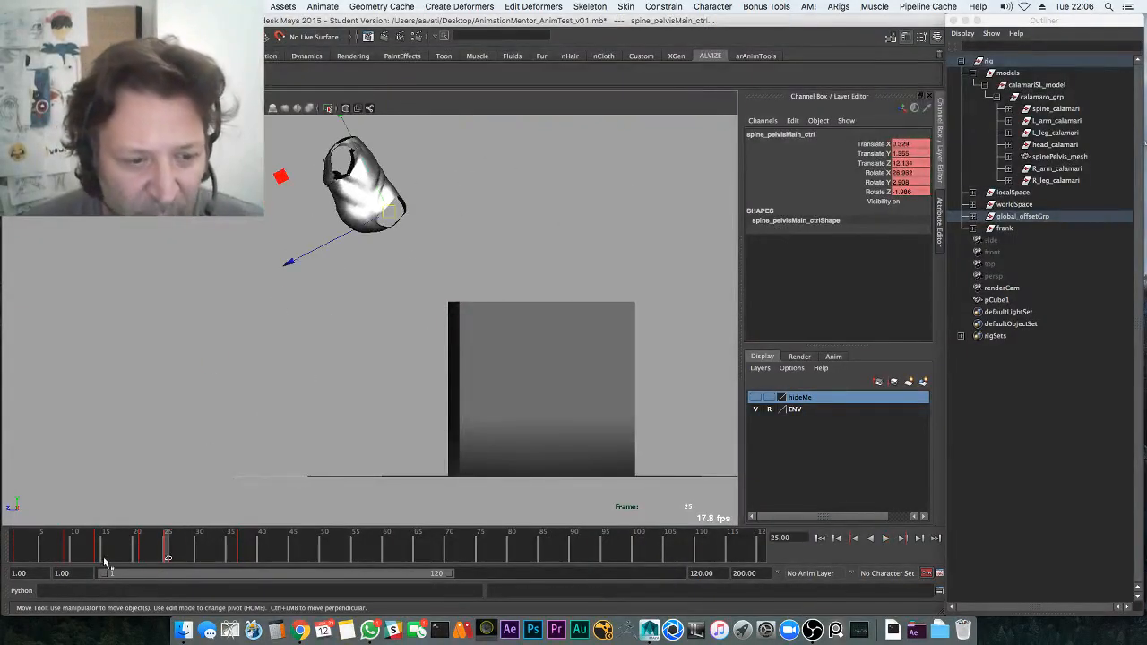
pyautogui.keyDown('shift'); pyautogui.moveTo(132, 552); pyautogui.dragTo(261, 550); pyautogui.keyUp('shift')
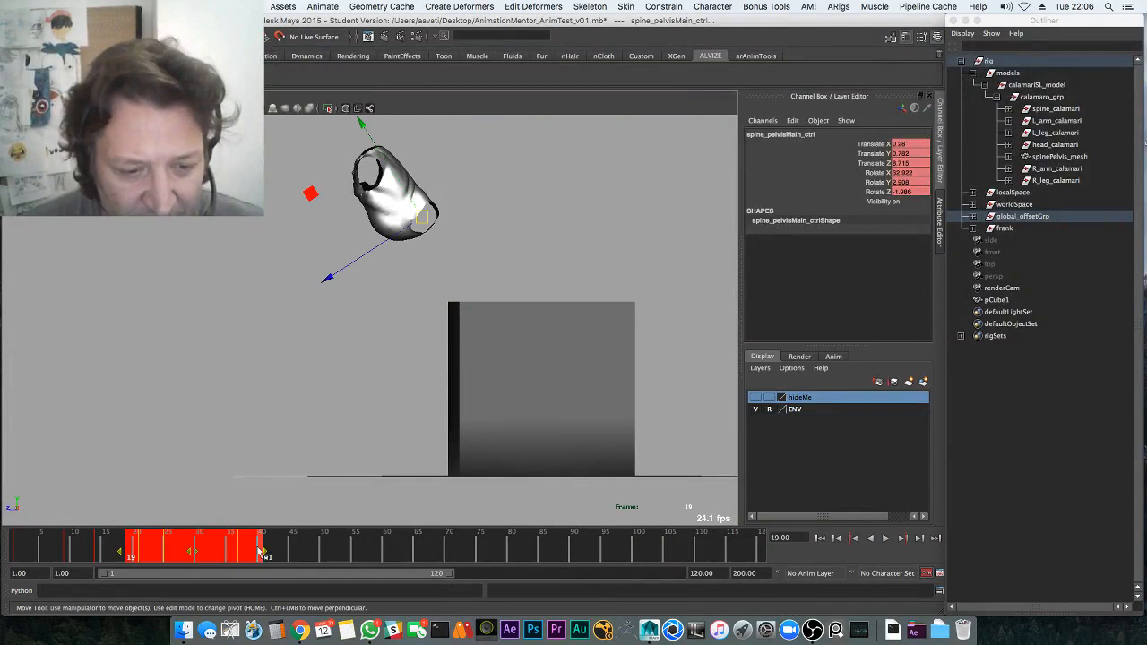
pyautogui.click(167, 557)
pyautogui.keyDown('shift'); pyautogui.moveTo(139, 549); pyautogui.dragTo(276, 550); pyautogui.keyUp('shift')
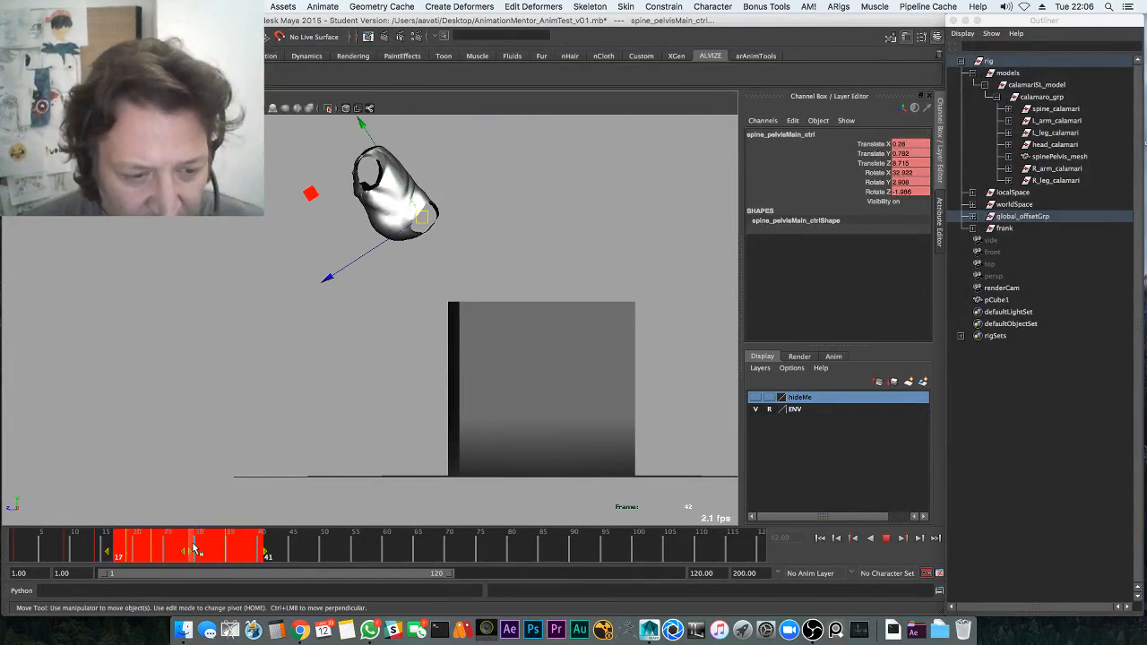
pyautogui.click(34, 548)
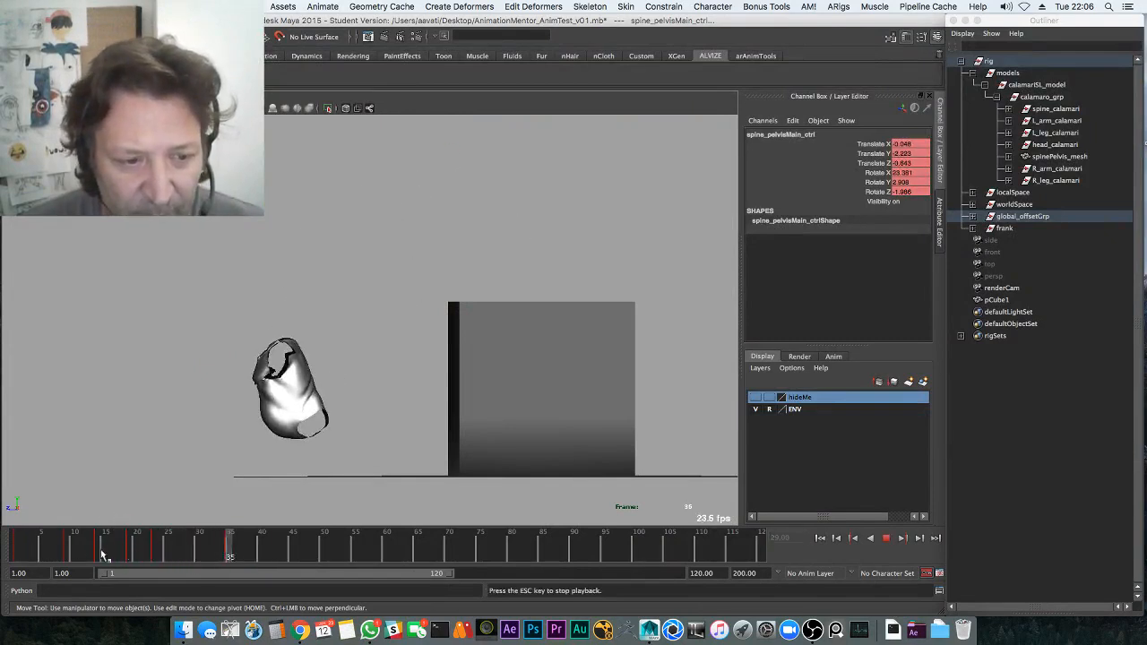
pyautogui.moveTo(103, 554); pyautogui.dragTo(139, 548)
pyautogui.press('space')
# Isolate the Translate Z curve and delete its keys at frames 23 and 19
pyautogui.click(99, 429)
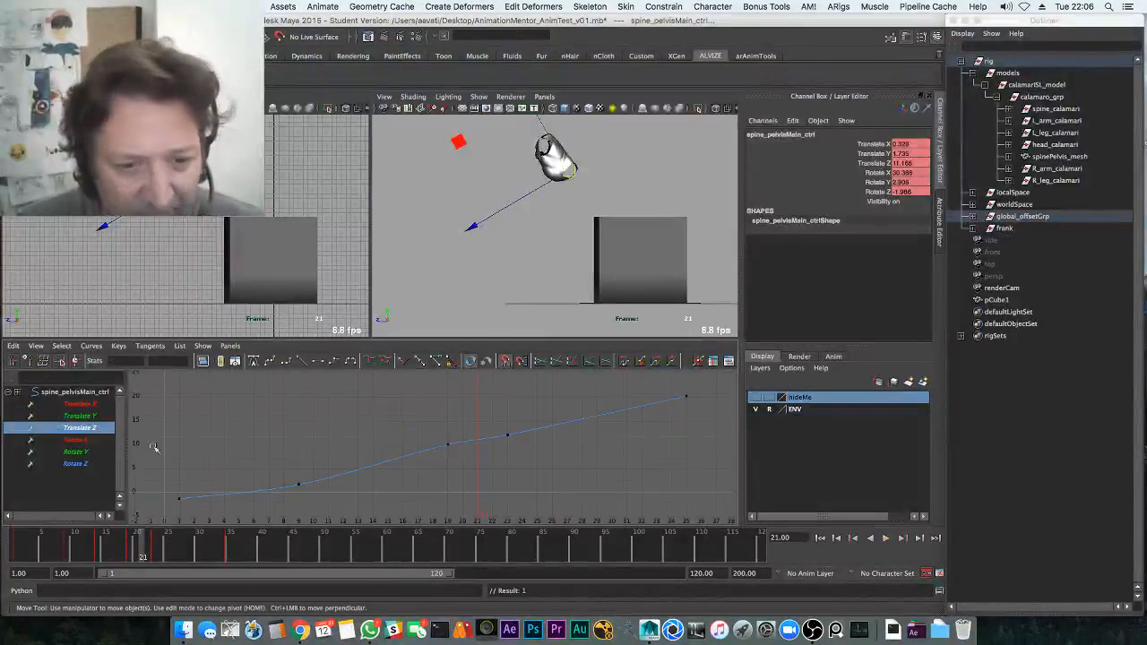
pyautogui.click(506, 434)
pyautogui.moveTo(536, 203); pyautogui.dragTo(461, 203, button='middle')
pyautogui.press('super+z')
pyautogui.click(511, 475)
pyautogui.moveTo(495, 419); pyautogui.dragTo(509, 464)
pyautogui.press('Delete')
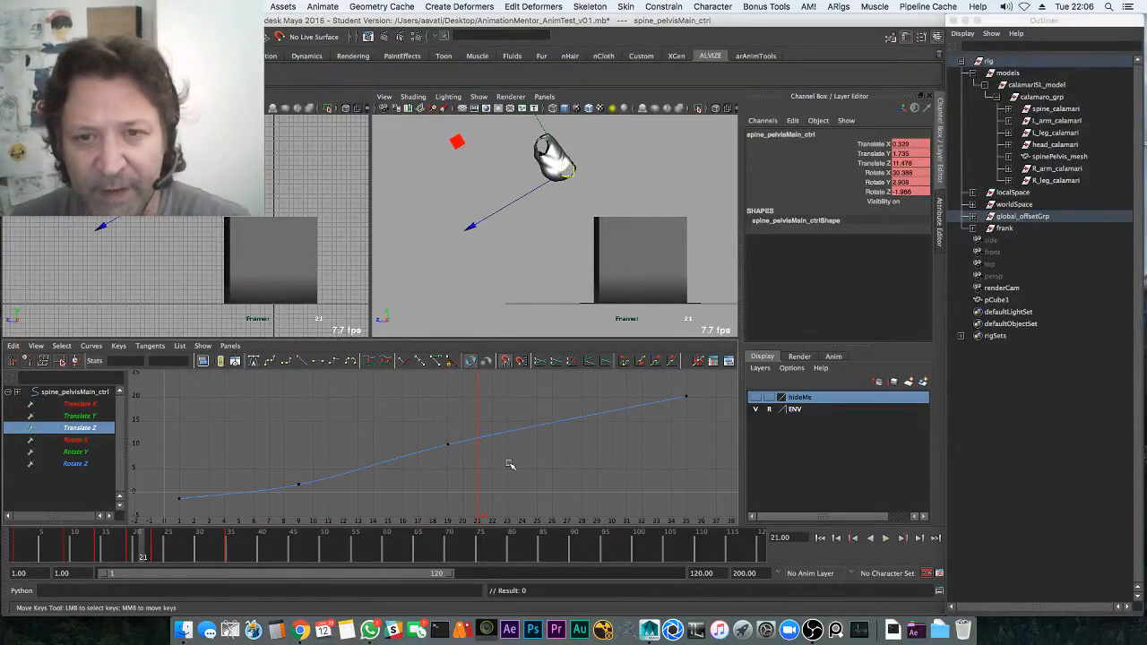
pyautogui.press('Delete')
# Flatten the tangent of the last Translate Z key at frame 35 and review playback
pyautogui.hotkey('alt', 'v')
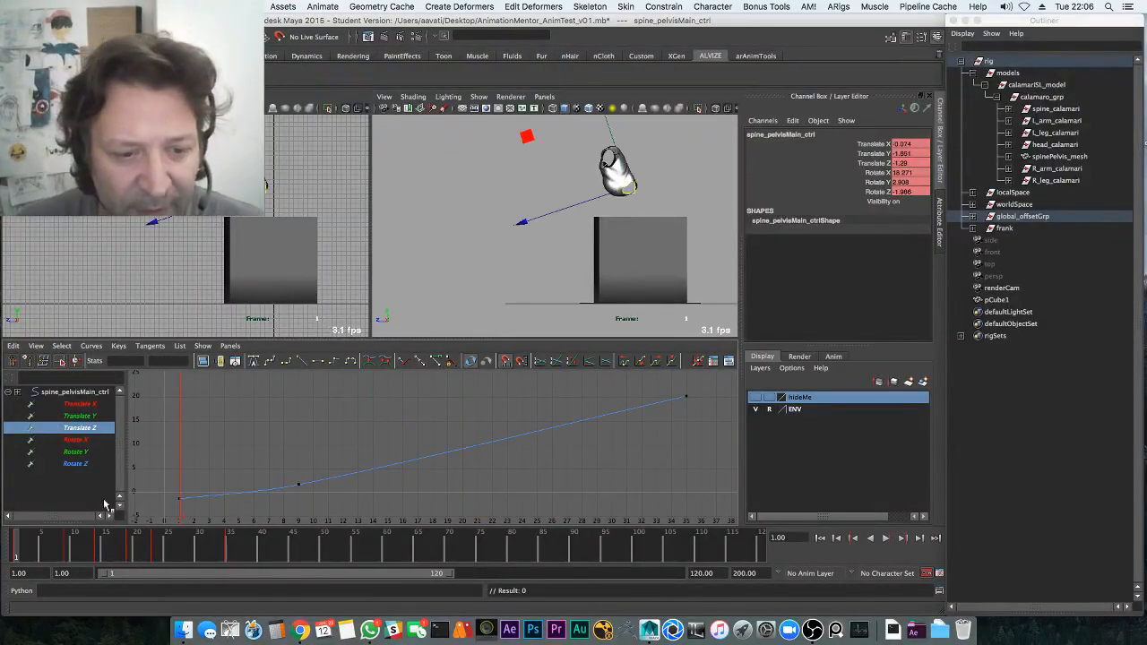
pyautogui.press('Escape')
pyautogui.moveTo(645, 437); pyautogui.dragTo(709, 383)
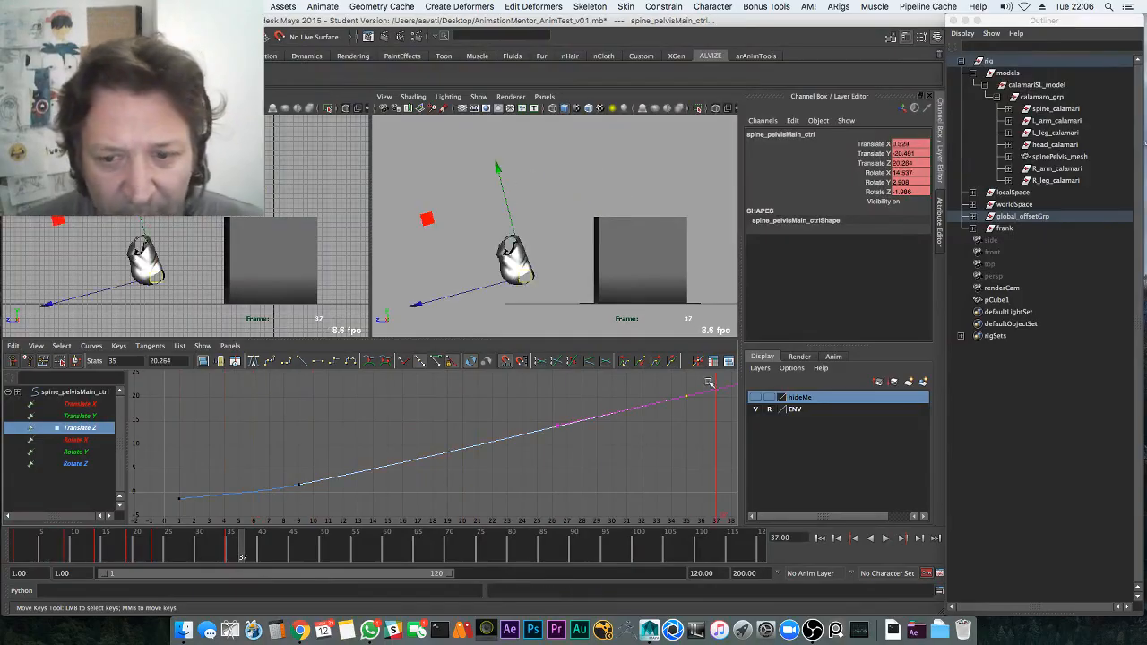
pyautogui.click(319, 361)
pyautogui.hotkey('alt', 'v')
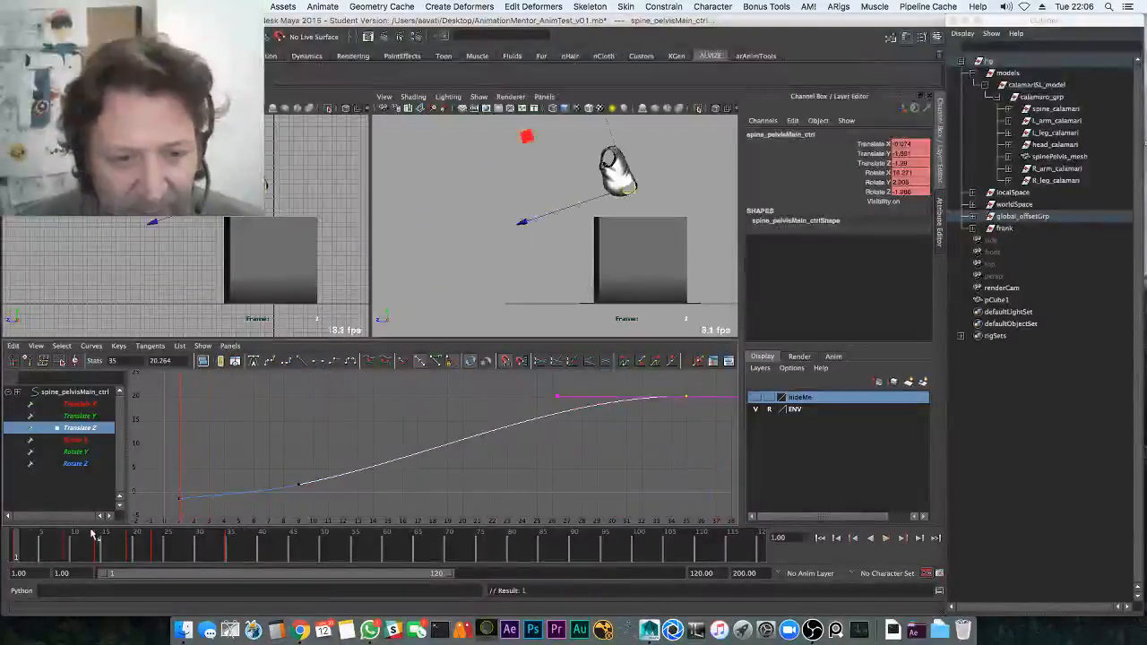
pyautogui.press('Escape')
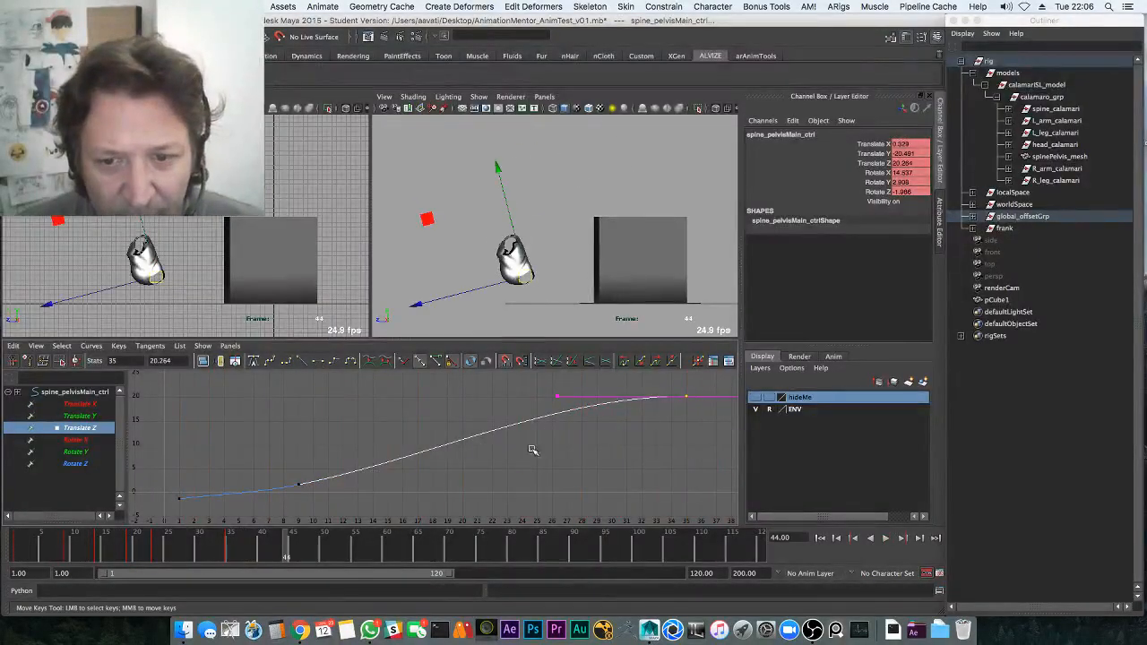
pyautogui.hotkey('alt', 'v')
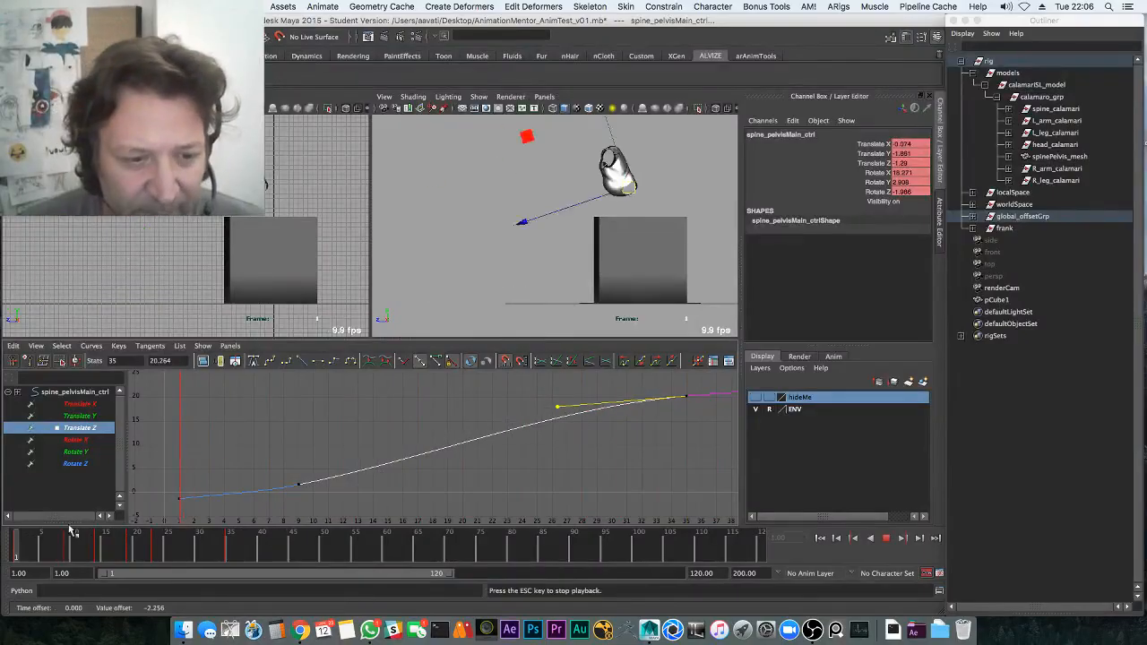
pyautogui.hotkey('alt', 'v')
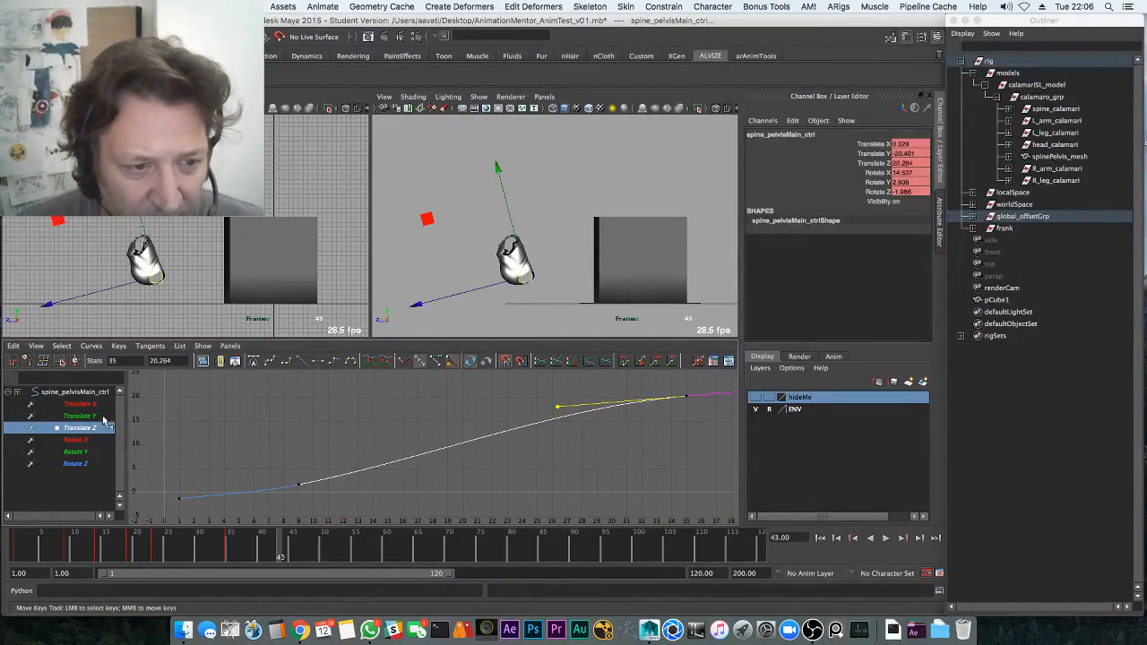
# Move a Translate Y key one frame later and higher, then review it in the enlarged view
pyautogui.click(100, 417)
pyautogui.moveTo(671, 461); pyautogui.dragTo(646, 449, button='middle')
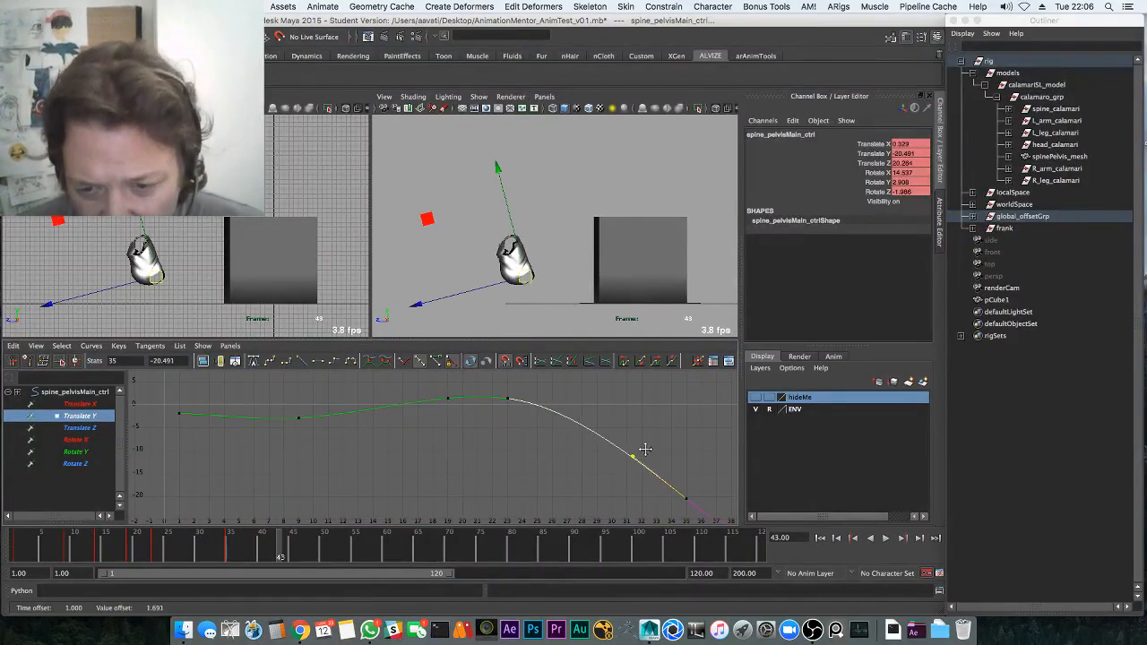
pyautogui.press('space')
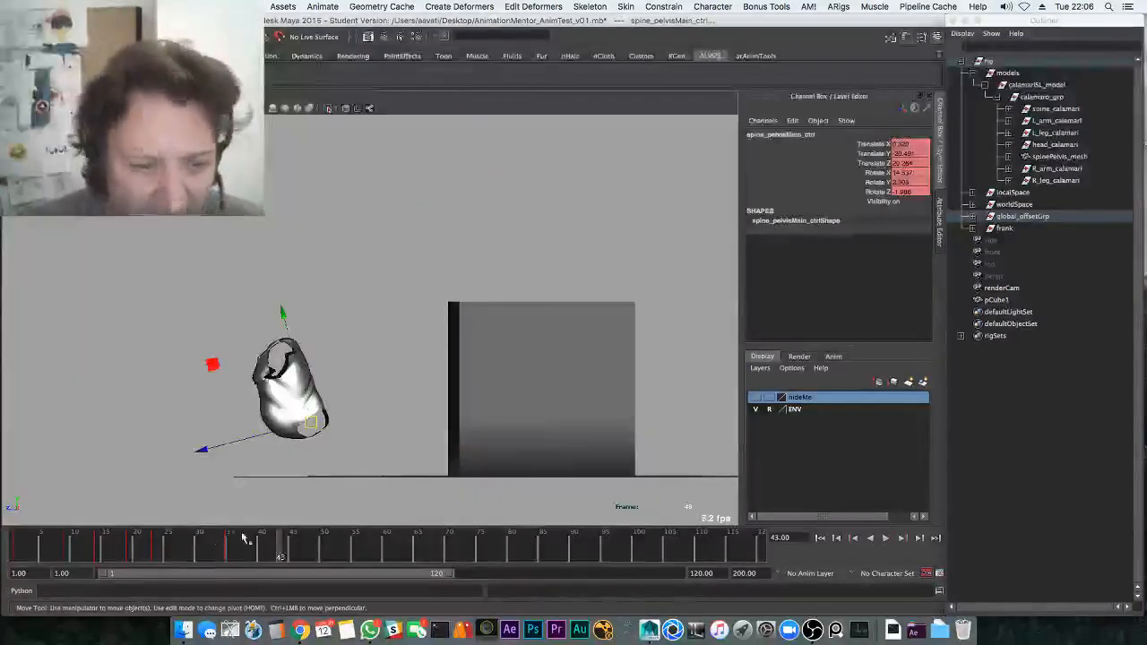
pyautogui.hotkey('alt', 'v')
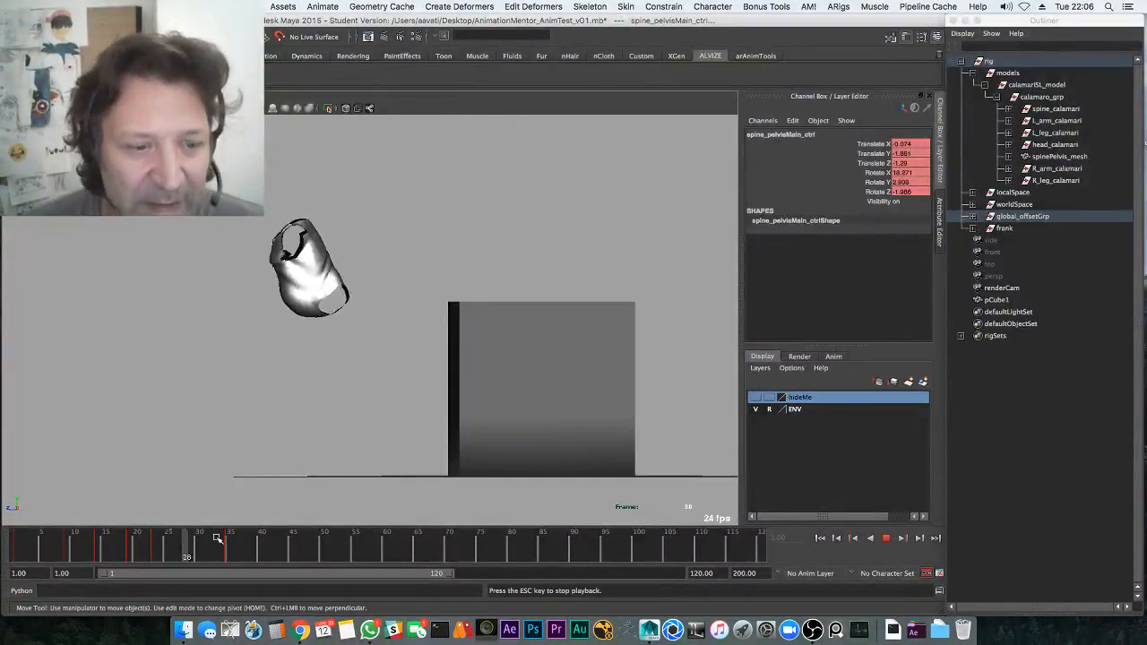
pyautogui.moveTo(78, 546); pyautogui.dragTo(23, 550)
pyautogui.press('space')
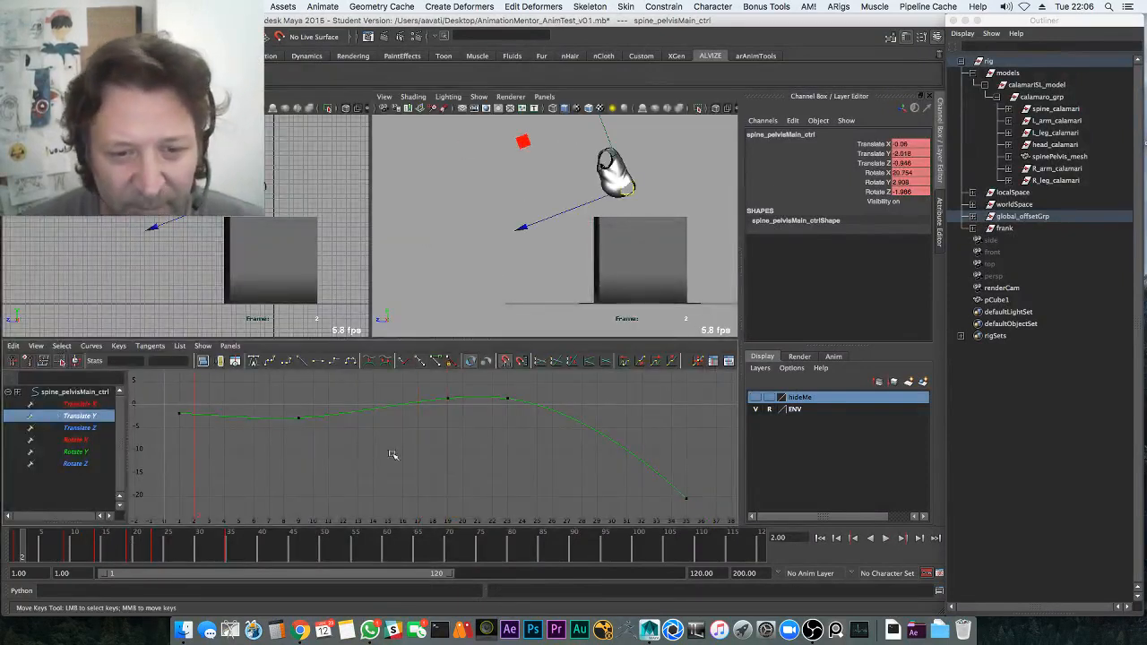
# Drag the frame-9 Translate Y key's outgoing tangent down to flatten the curve after it
pyautogui.moveTo(279, 396); pyautogui.dragTo(348, 472)
pyautogui.press('f')
pyautogui.click(299, 486)
pyautogui.moveTo(66, 547); pyautogui.dragTo(93, 550)
pyautogui.moveTo(430, 461); pyautogui.dragTo(446, 494)
pyautogui.moveTo(445, 493); pyautogui.dragTo(446, 507, button='middle')
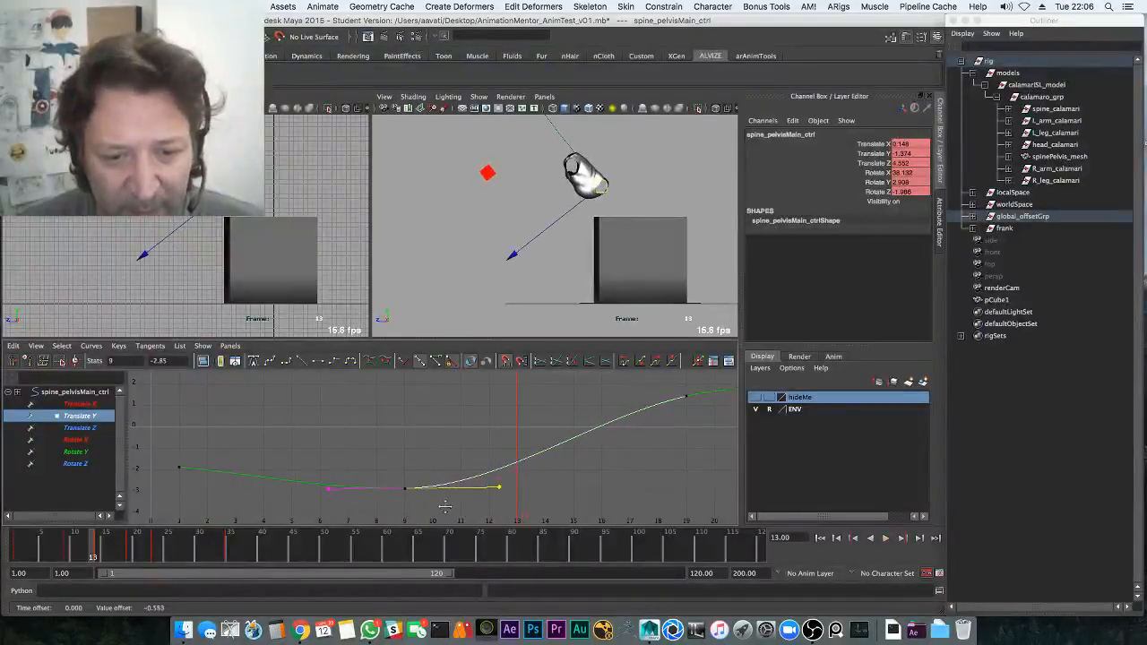
pyautogui.moveTo(107, 544); pyautogui.dragTo(19, 545)
pyautogui.hotkey('alt', 'v')
# Lower the frame-17 Translate Y key to 0.941 and pull its incoming tangent down
pyautogui.hotkey('alt', 'v')
pyautogui.keyDown('alt'); pyautogui.moveTo(427, 439); pyautogui.dragTo(268, 469, button='middle'); pyautogui.keyUp('alt')
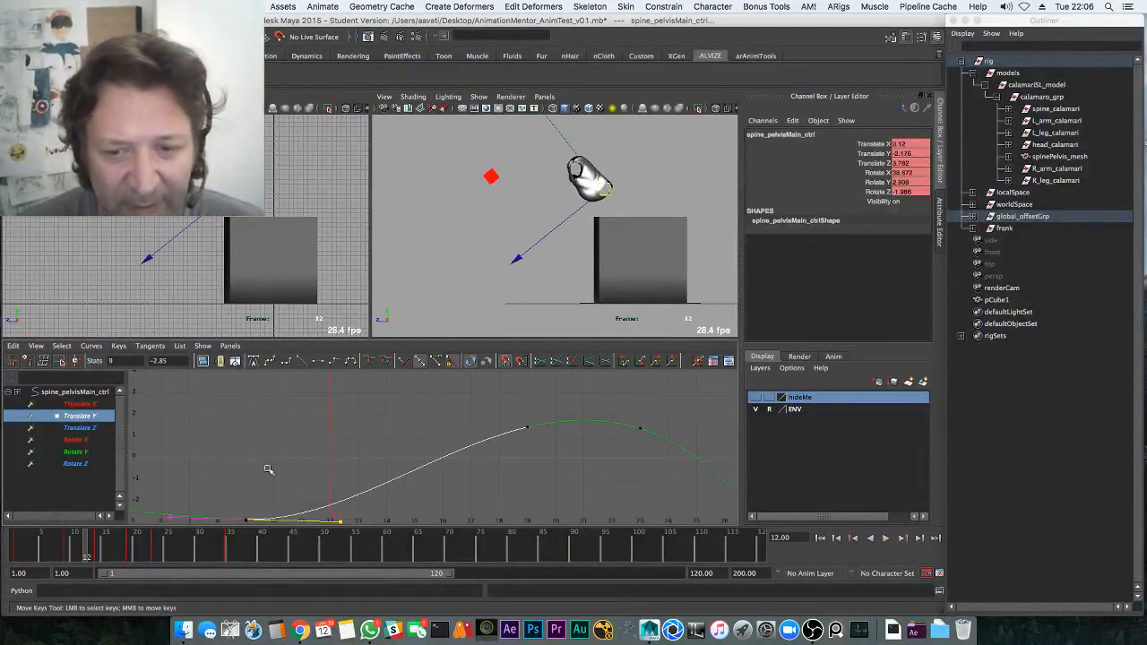
pyautogui.moveTo(541, 461); pyautogui.dragTo(502, 416)
pyautogui.moveTo(479, 442)
pyautogui.keyDown('shift'); pyautogui.mouseDown(button='middle')
pyautogui.moveTo(409, 452)
pyautogui.moveTo(485, 445)
pyautogui.mouseUp(button='middle'); pyautogui.keyUp('shift')
pyautogui.click(430, 428)
pyautogui.click(470, 430)
pyautogui.hotkey('alt', 'v')
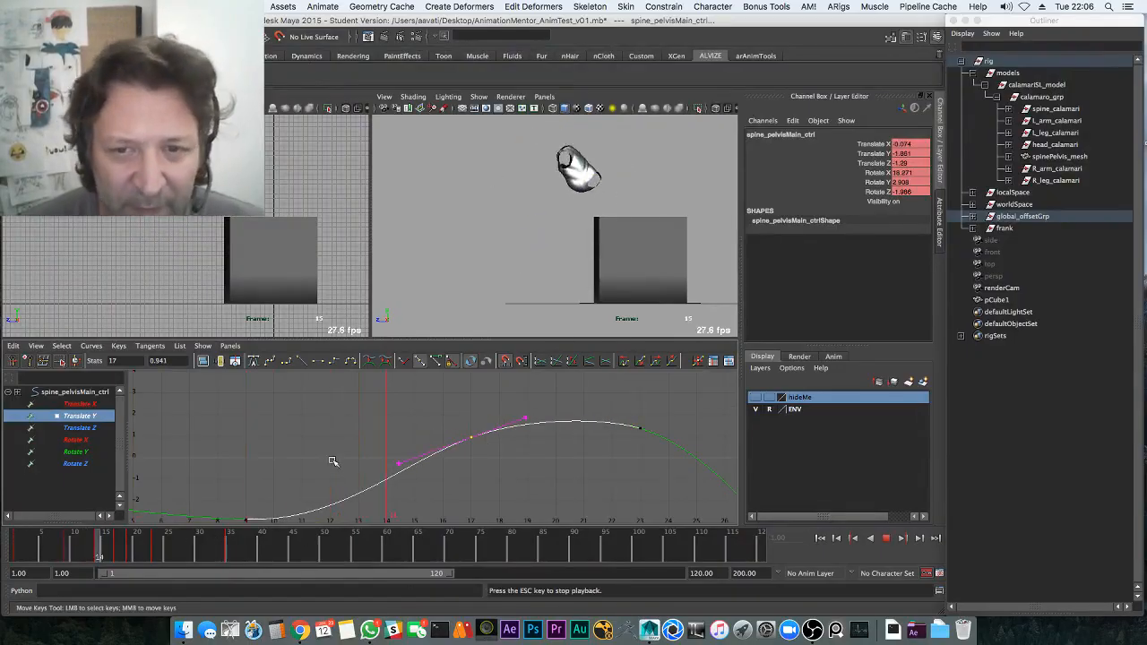
pyautogui.press('Escape')
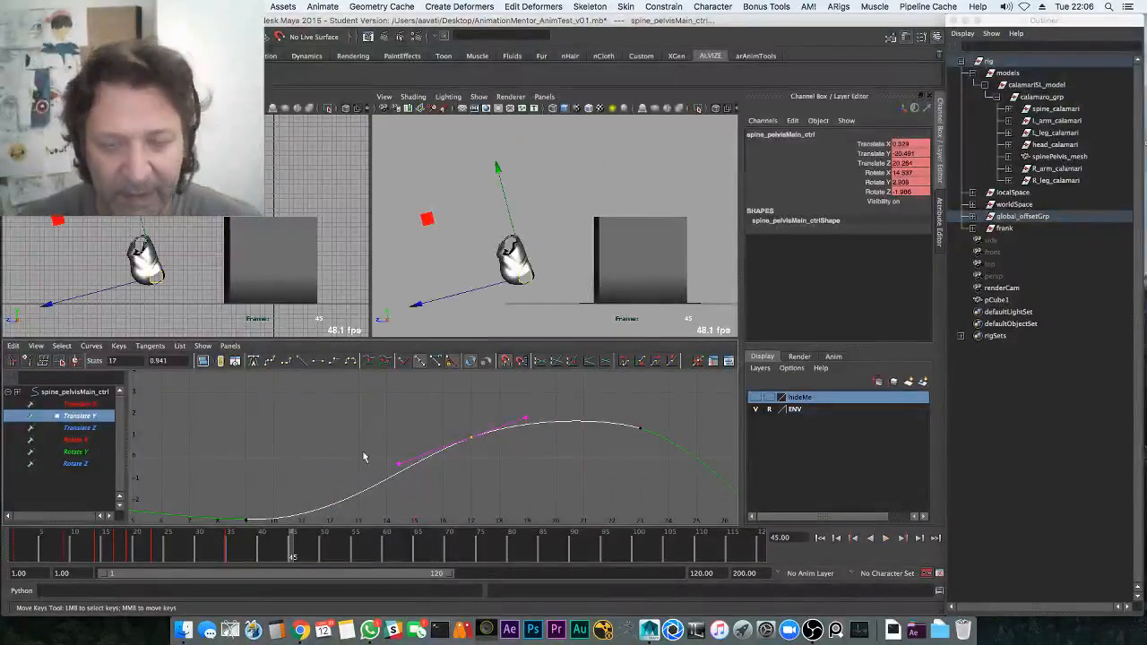
# Save the scene with Ctrl+S, replay the animation, and display the Translate X curve
pyautogui.hotkey('ctrl', 's')
pyautogui.click(544, 344)
pyautogui.press('space')
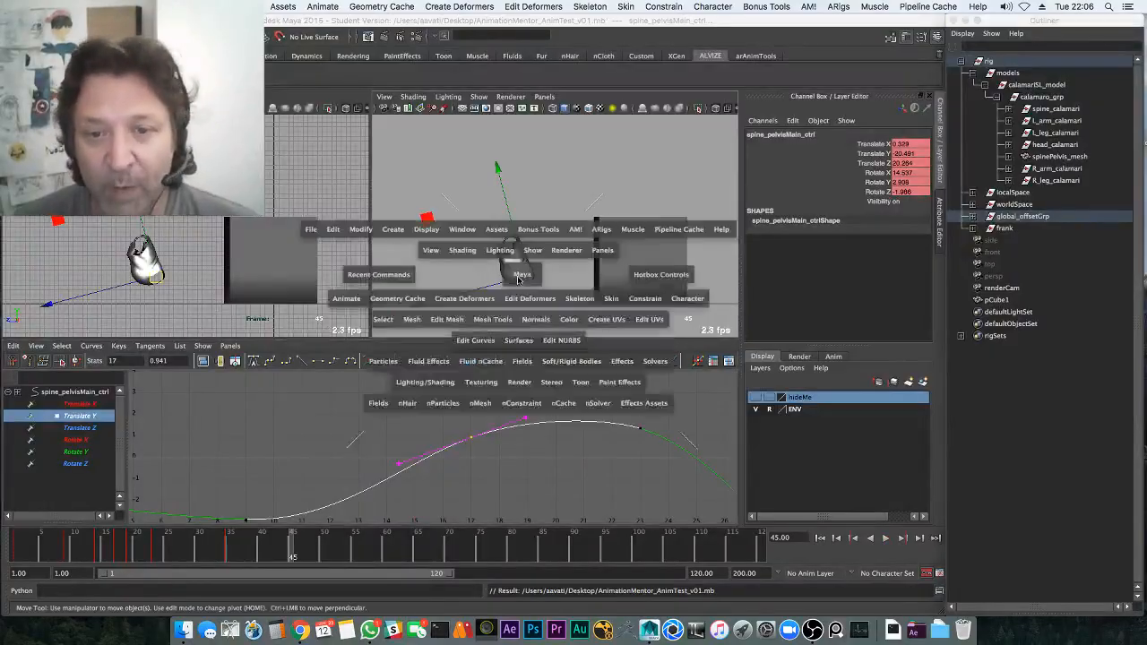
pyautogui.press('space')
pyautogui.press('a')
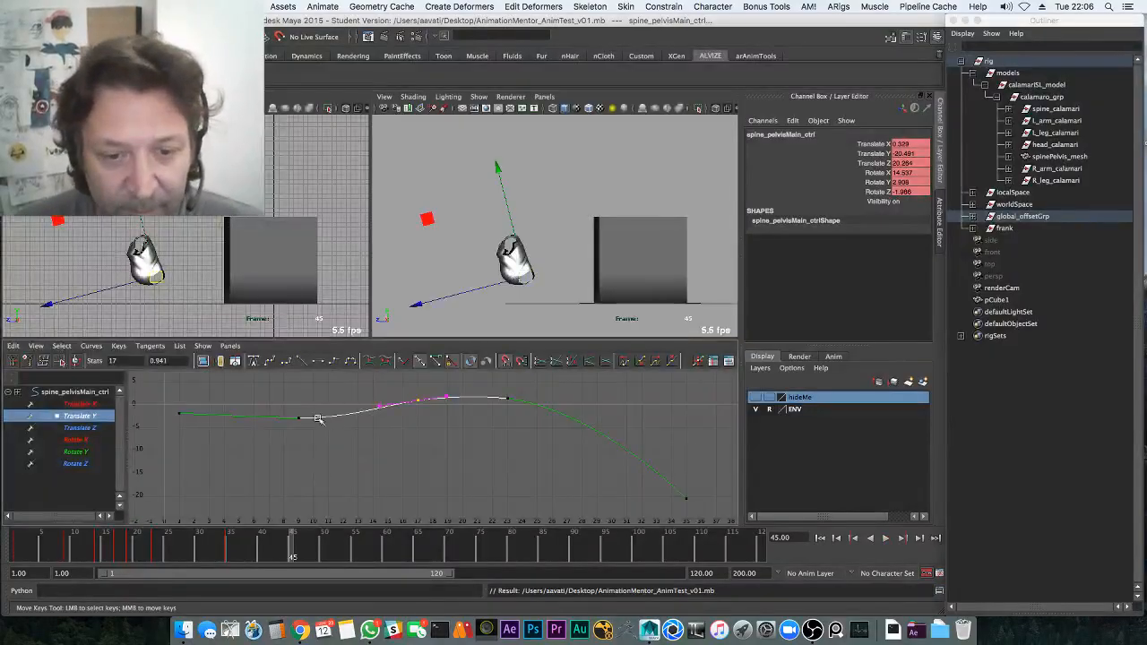
pyautogui.click(354, 496)
pyautogui.hotkey('alt', 'v')
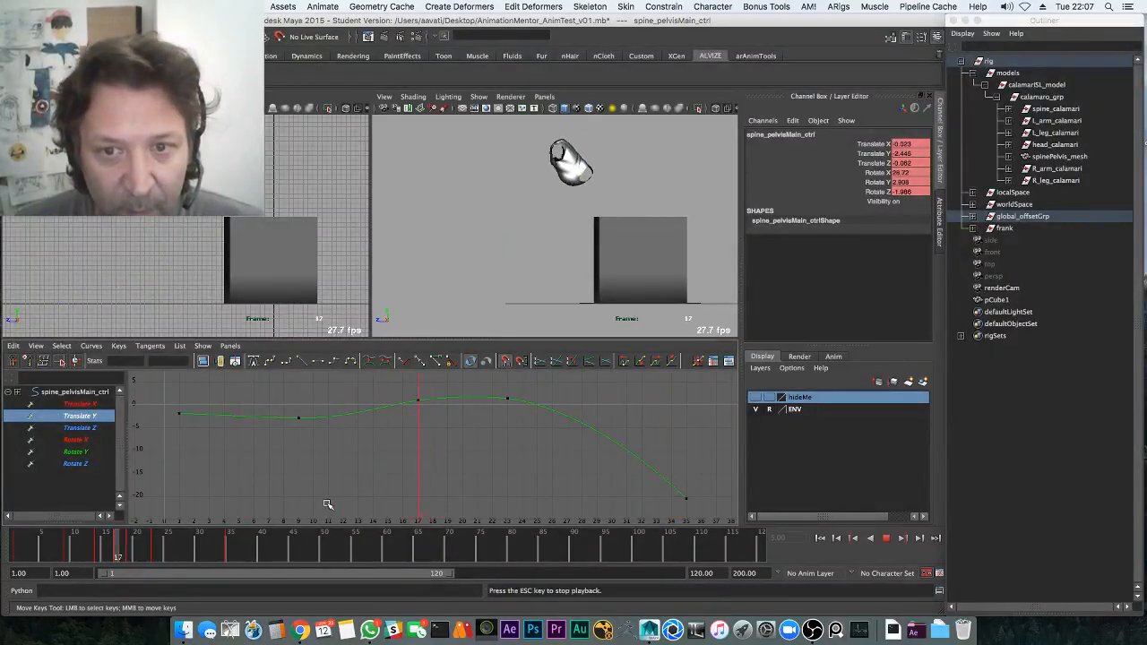
pyautogui.press('Escape')
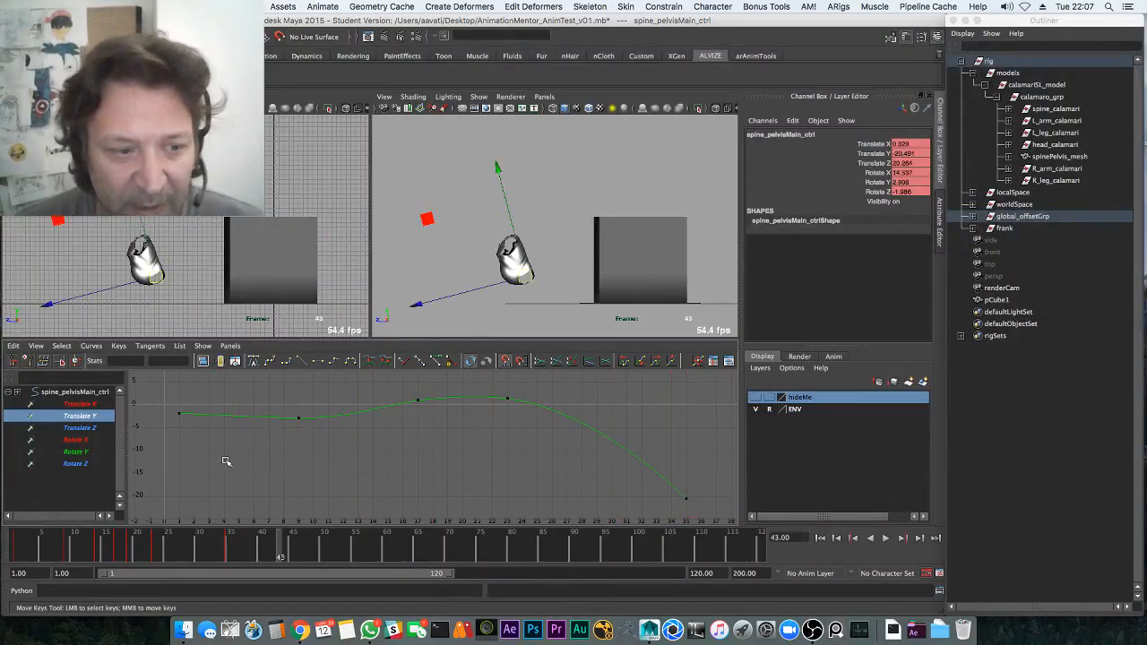
pyautogui.click(97, 406)
pyautogui.moveTo(195, 548); pyautogui.dragTo(22, 545)
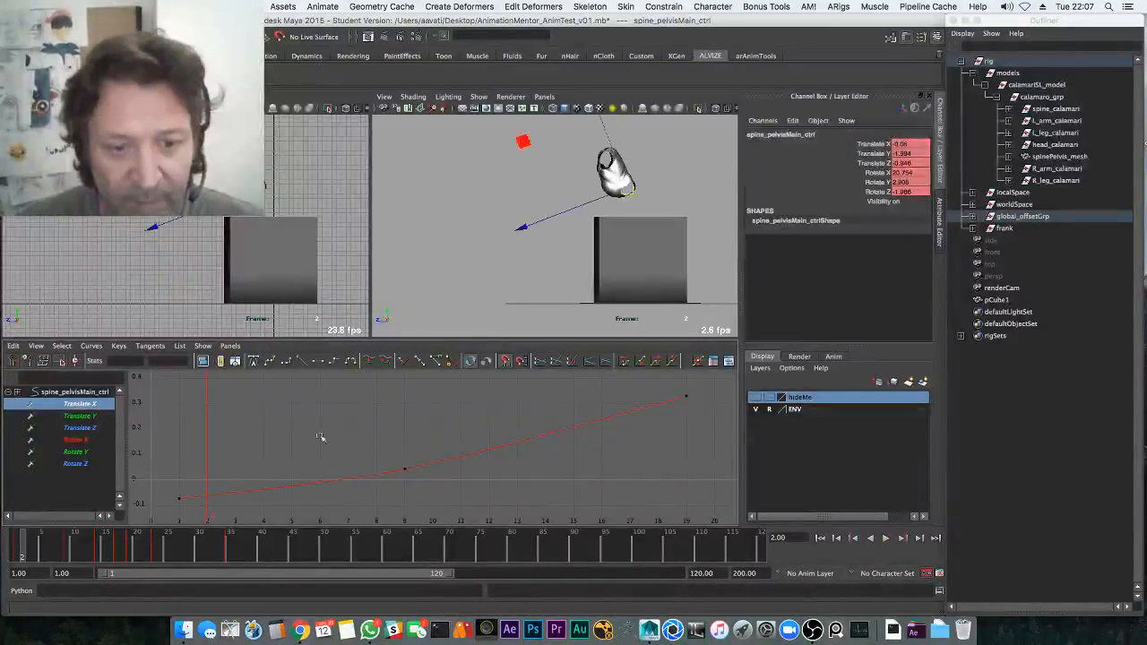
# Select all the pelvis control's Translate X keys and delete them at frame 1
pyautogui.click(331, 483)
pyautogui.moveTo(329, 483)
pyautogui.mouseDown(button='middle')
pyautogui.moveTo(328, 412)
pyautogui.moveTo(313, 484)
pyautogui.mouseUp(button='middle')
pyautogui.press('z')
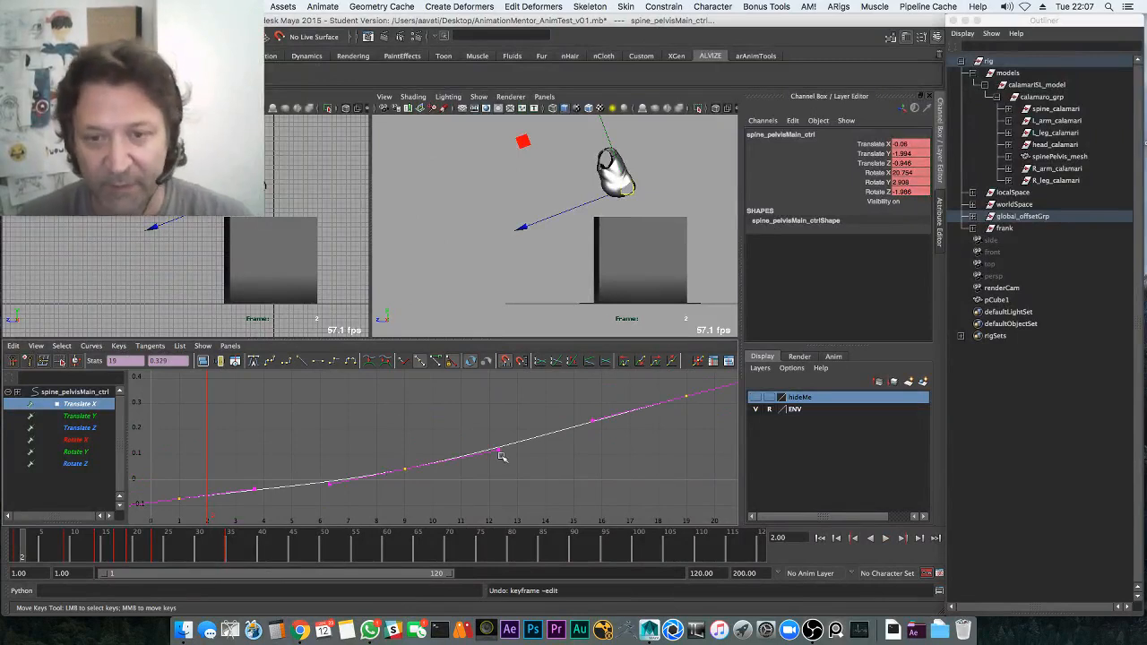
pyautogui.press('z')
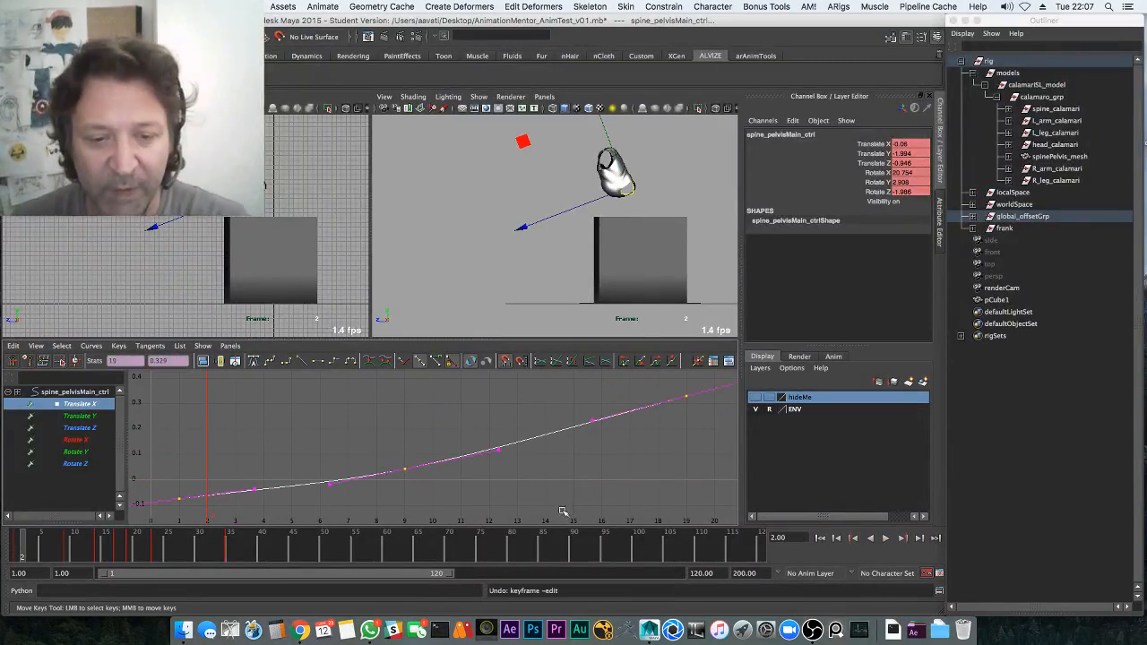
pyautogui.moveTo(41, 556); pyautogui.dragTo(12, 559)
pyautogui.press('Delete')
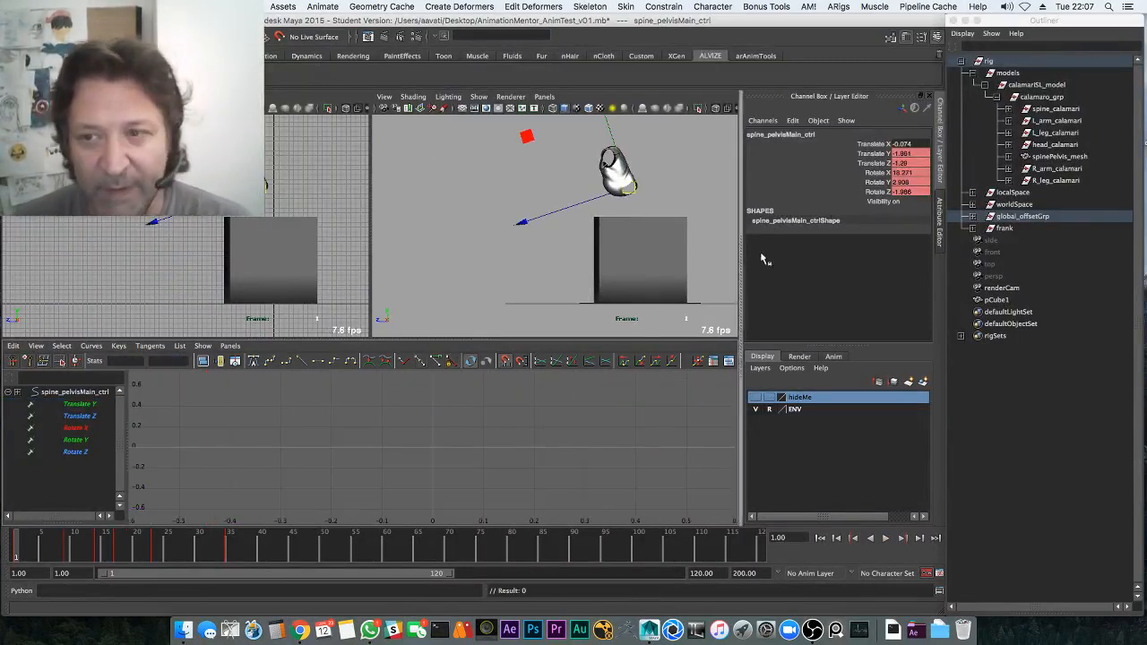
# Set Translate X to 0 in the Channel Box, then select the first Translate Z key
pyautogui.click(912, 141)
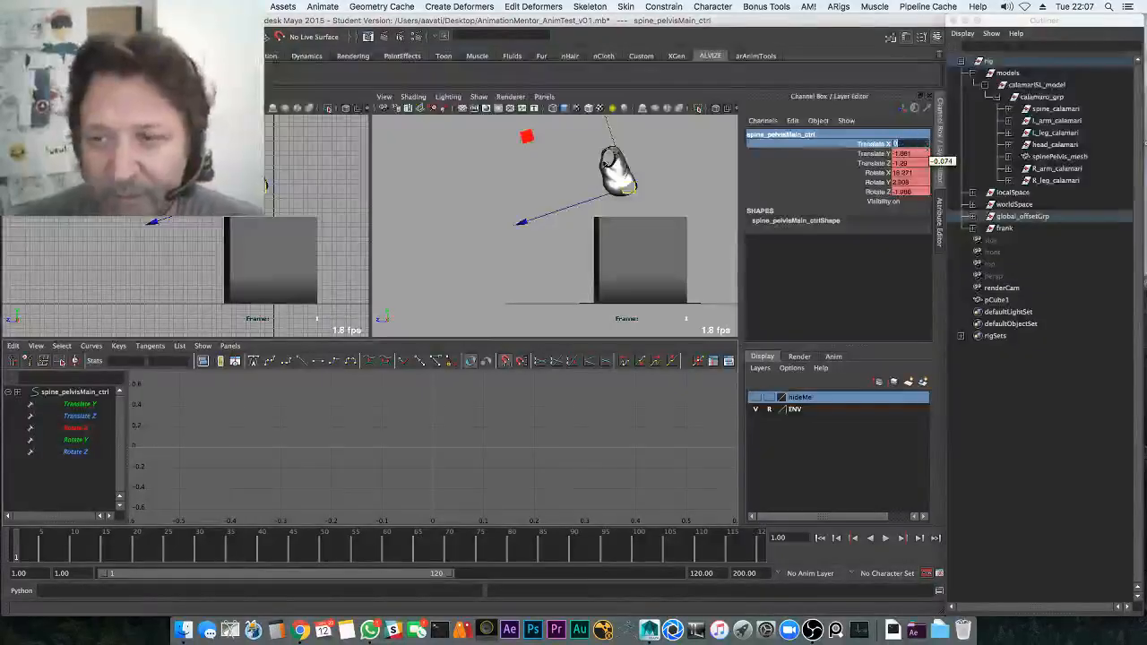
pyautogui.click(90, 416)
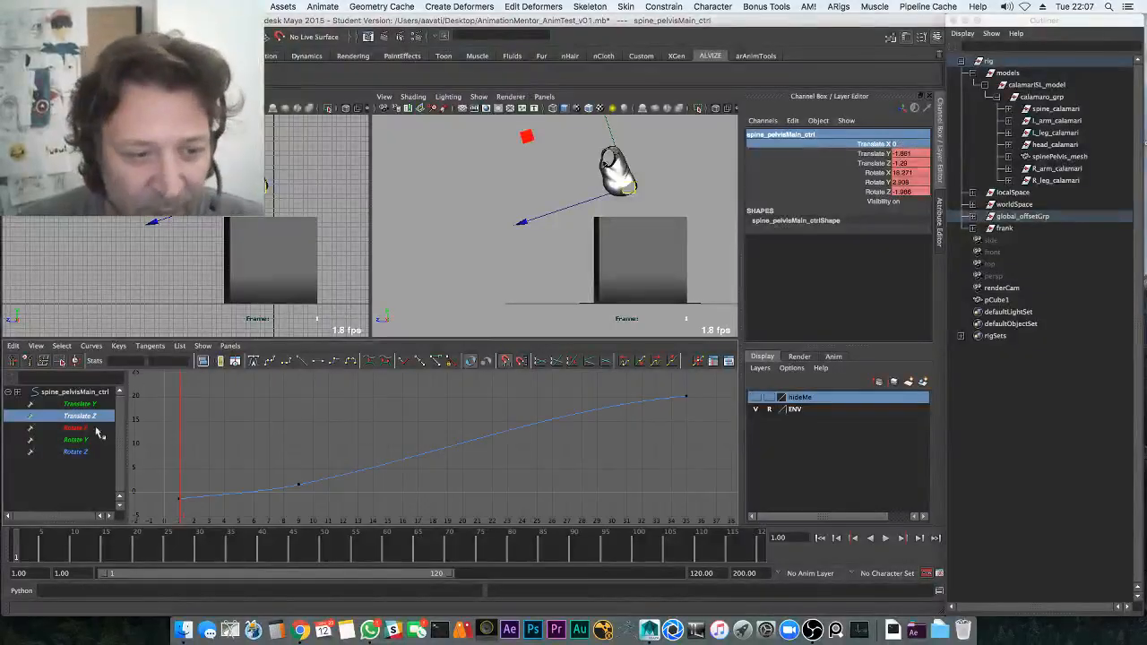
pyautogui.click(177, 495)
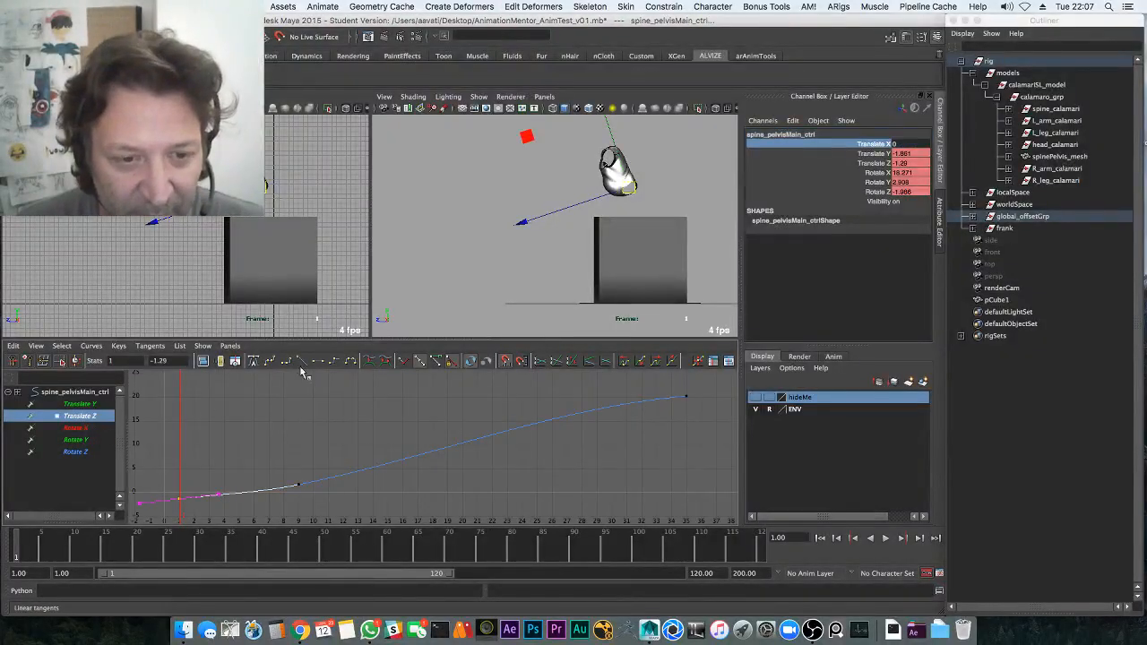
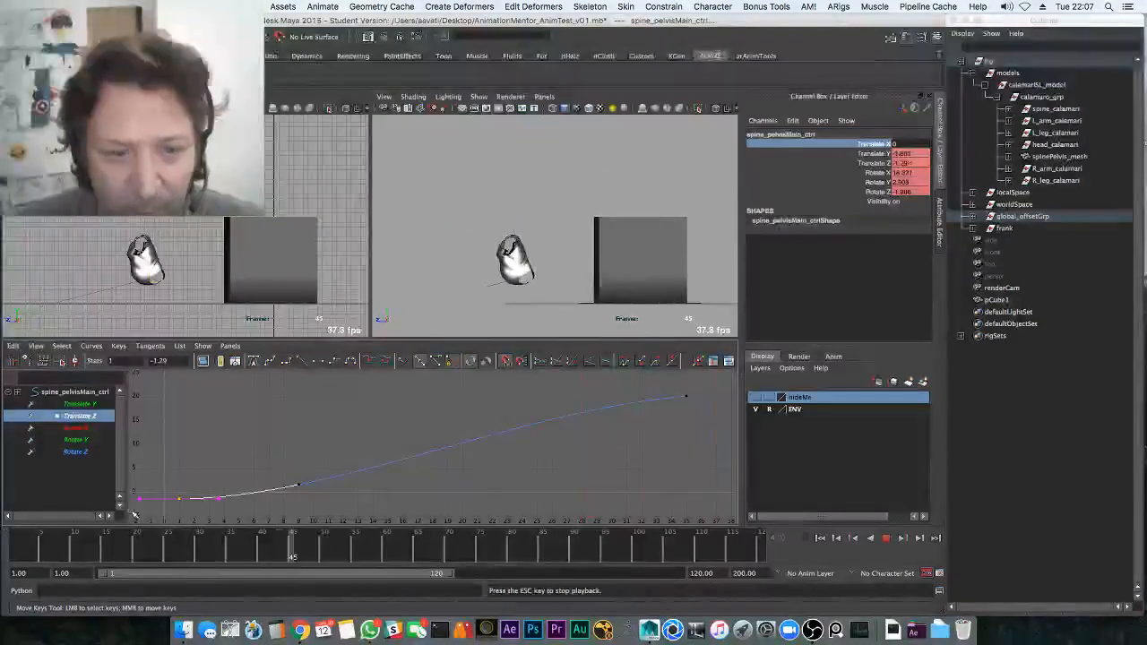
# Raise the pelvis Rotate X key at frame 14 higher and replay the jump
pyautogui.press('Escape')
pyautogui.click(80, 428)
pyautogui.moveTo(49, 552); pyautogui.dragTo(117, 547)
pyautogui.moveTo(359, 426); pyautogui.dragTo(405, 401)
pyautogui.keyDown('shift'); pyautogui.moveTo(383, 401); pyautogui.dragTo(382, 492, button='middle'); pyautogui.keyUp('shift')
pyautogui.press('super+z')
pyautogui.moveTo(53, 547); pyautogui.dragTo(18, 548)
pyautogui.hotkey('alt', 'v')
pyautogui.hotkey('alt', 'v')
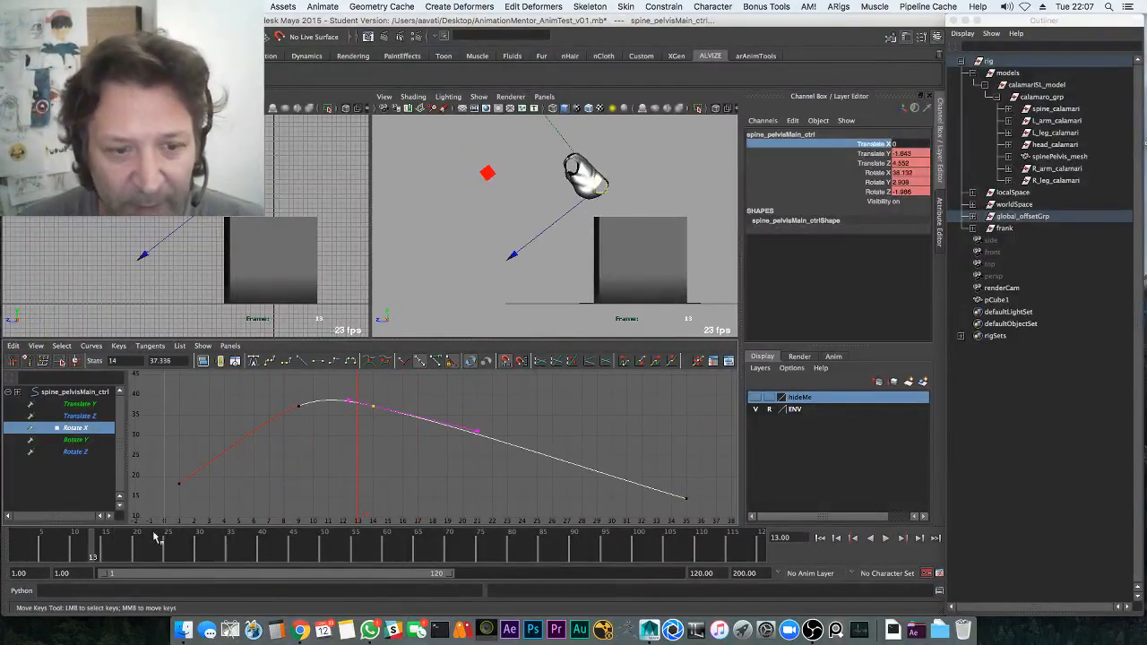
pyautogui.keyDown('shift'); pyautogui.moveTo(316, 462); pyautogui.dragTo(317, 435, button='middle'); pyautogui.keyUp('shift')
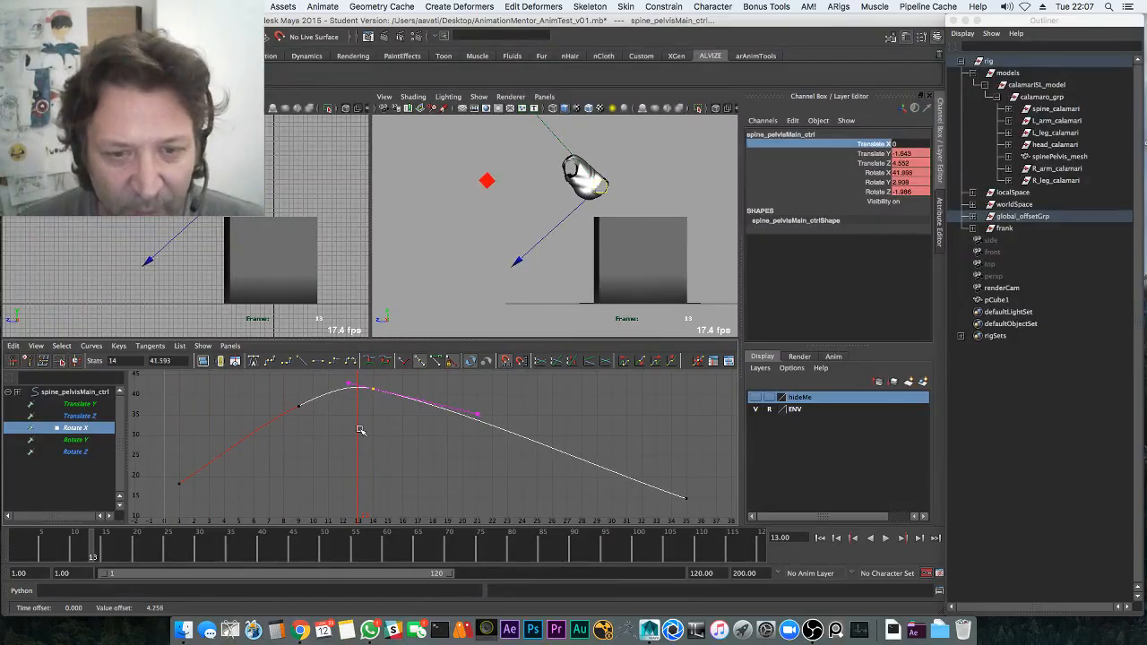
pyautogui.hotkey('alt', 'v')
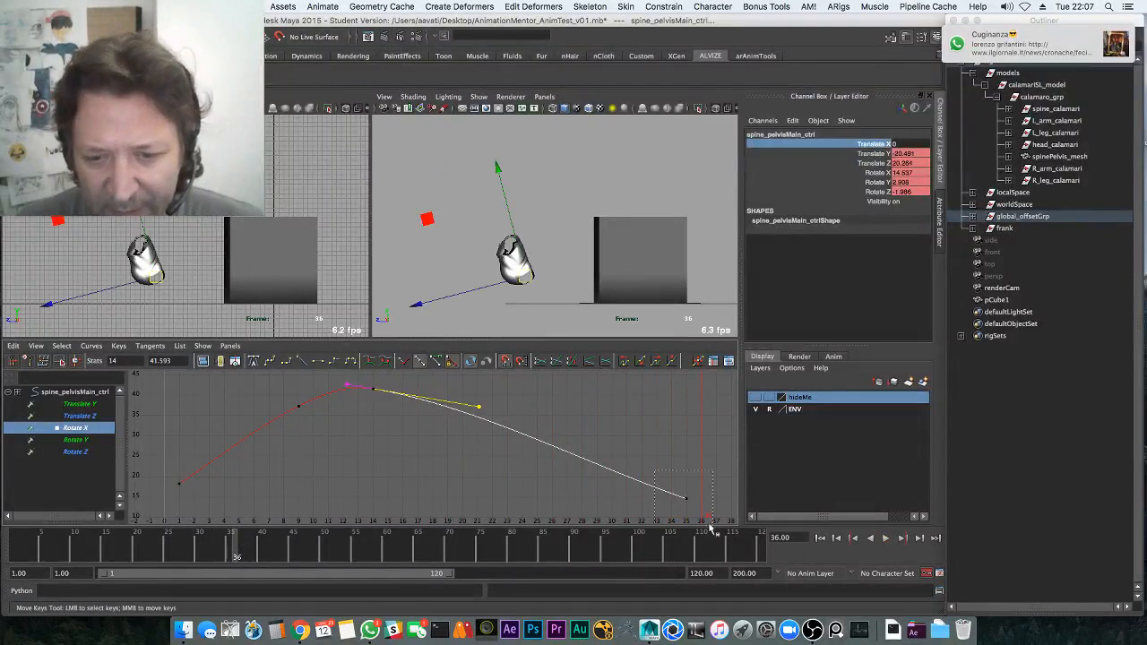
# Lower the pelvis Rotate X landing keys near frame 35
pyautogui.moveTo(242, 547); pyautogui.dragTo(230, 550)
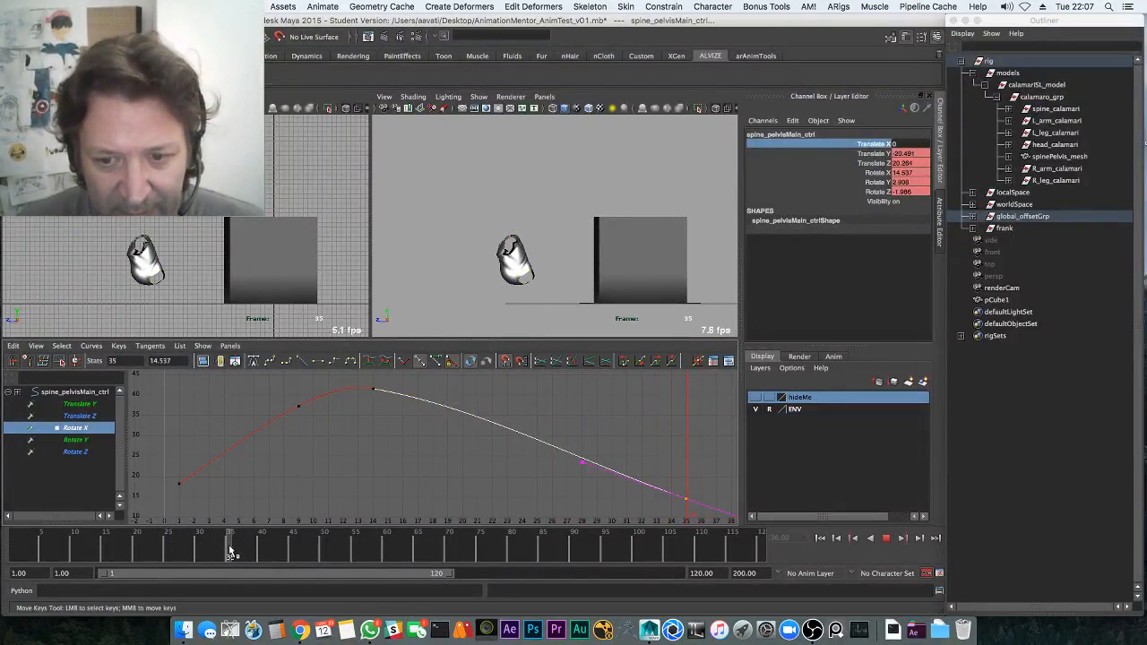
pyautogui.moveTo(582, 434); pyautogui.dragTo(631, 468, button='middle')
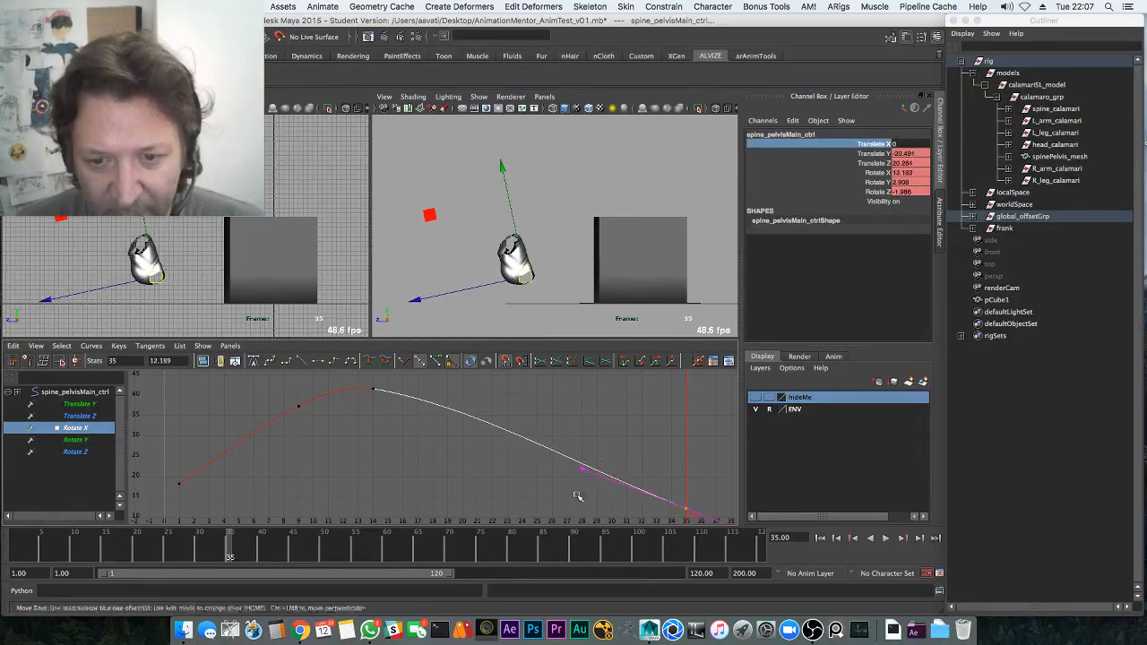
pyautogui.moveTo(578, 496); pyautogui.dragTo(581, 500, button='middle')
# Delete all keys on the flat pelvis Rotate Y and Rotate Z curves and save
pyautogui.click(96, 453)
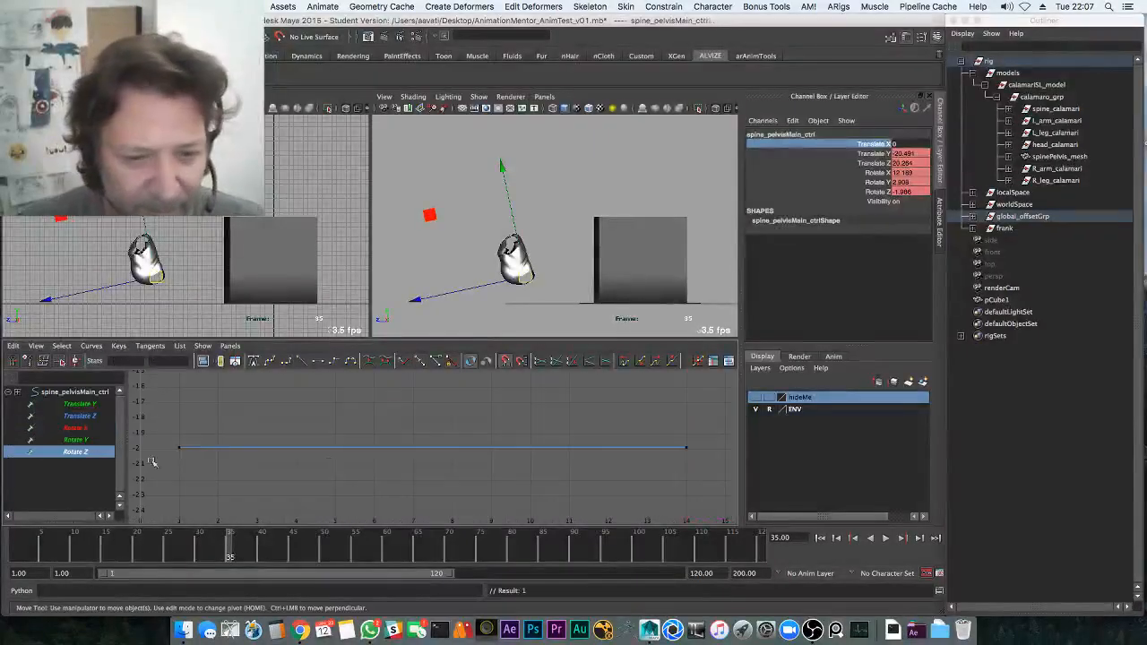
pyautogui.click(97, 440)
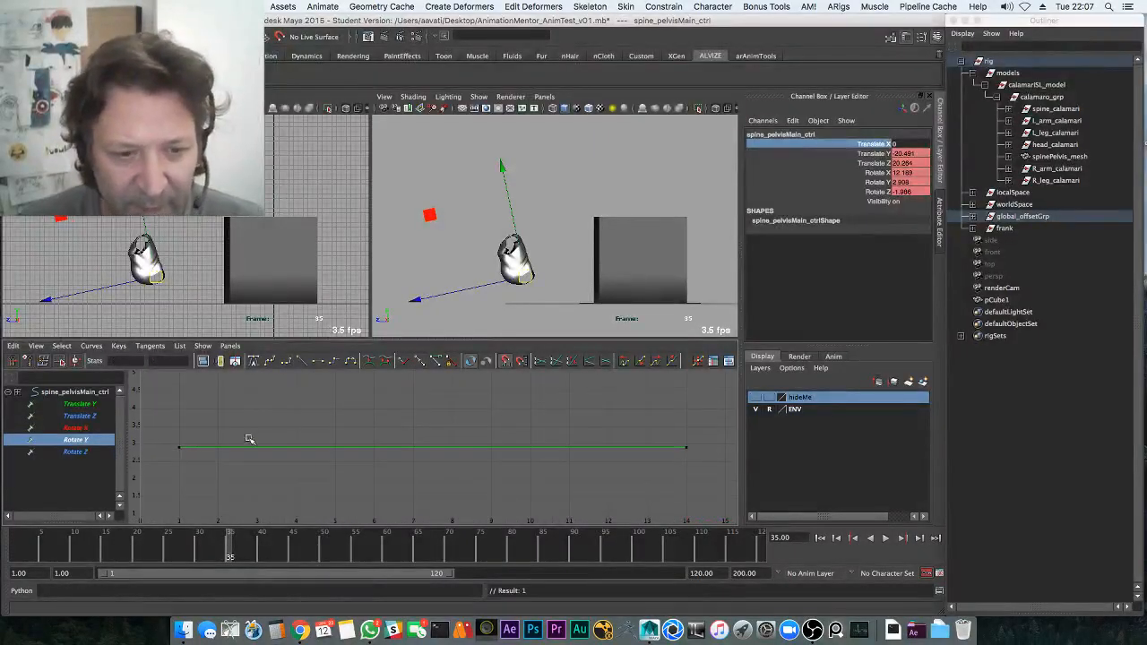
pyautogui.keyDown('shift'); pyautogui.click(89, 451); pyautogui.keyUp('shift')
pyautogui.moveTo(167, 393); pyautogui.dragTo(798, 522)
pyautogui.press('Delete')
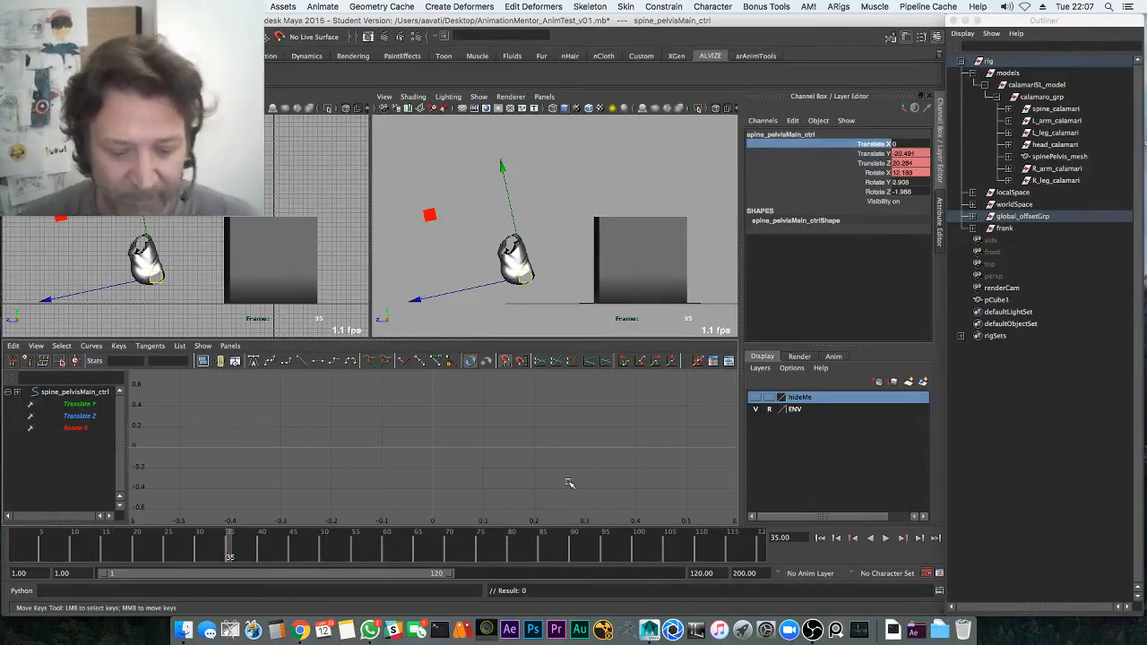
pyautogui.press('super+s')
pyautogui.click(546, 343)
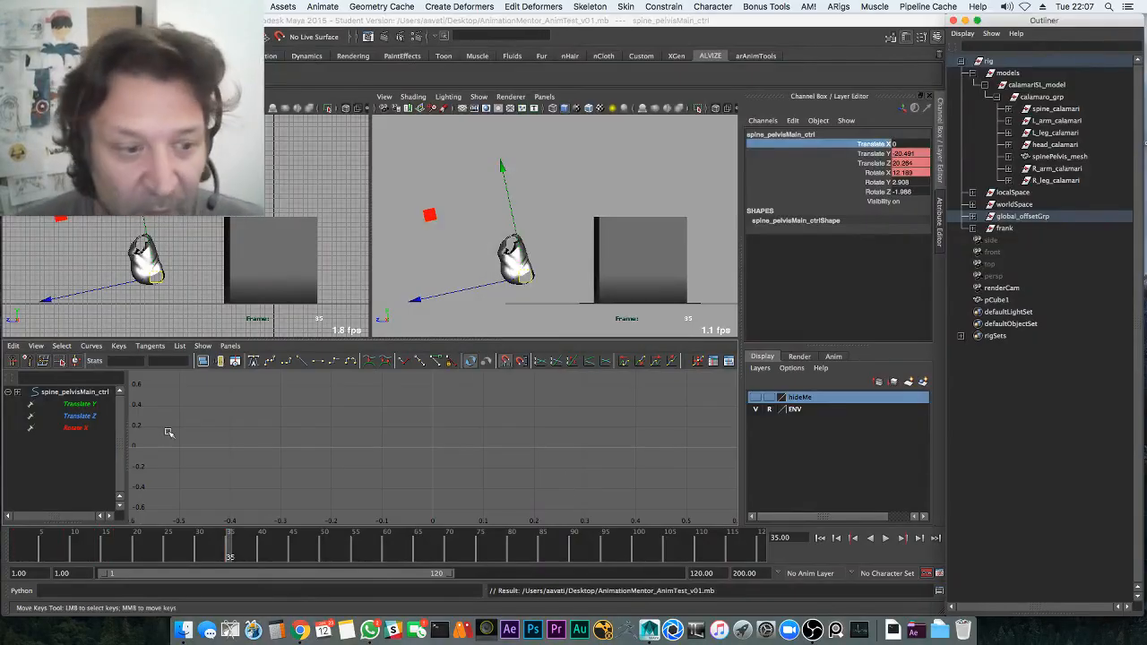
# Review the Translate Y, Translate Z and Rotate X curves in playback and re-save
pyautogui.moveTo(93, 405); pyautogui.dragTo(97, 438)
pyautogui.hotkey('alt', 'v')
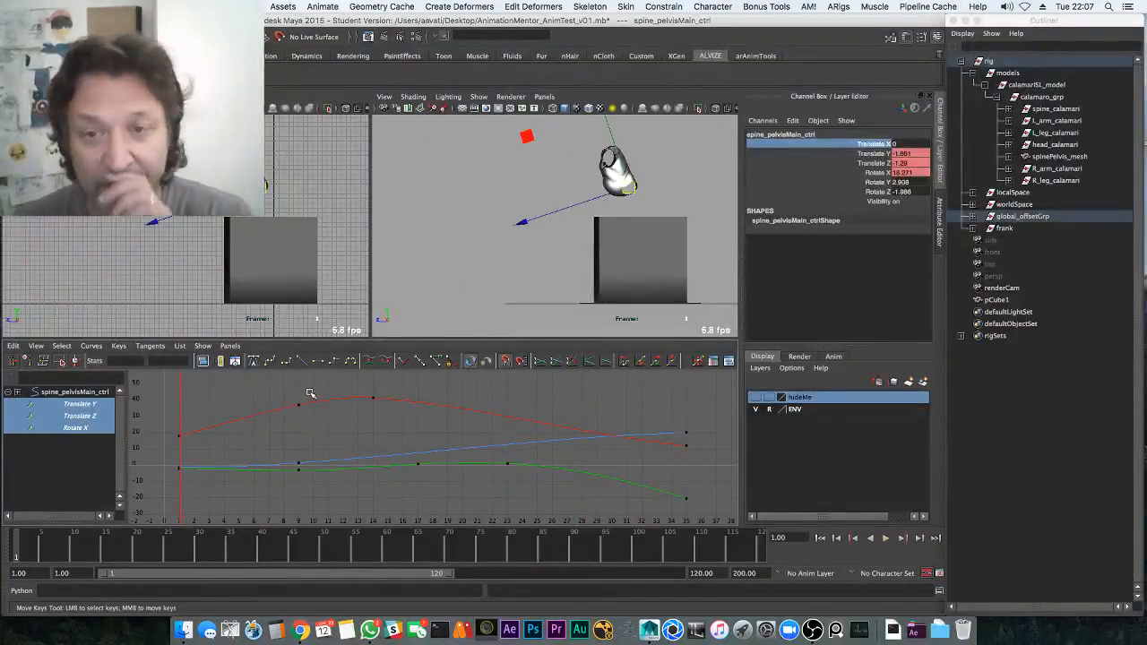
pyautogui.hotkey('ctrl', 's')
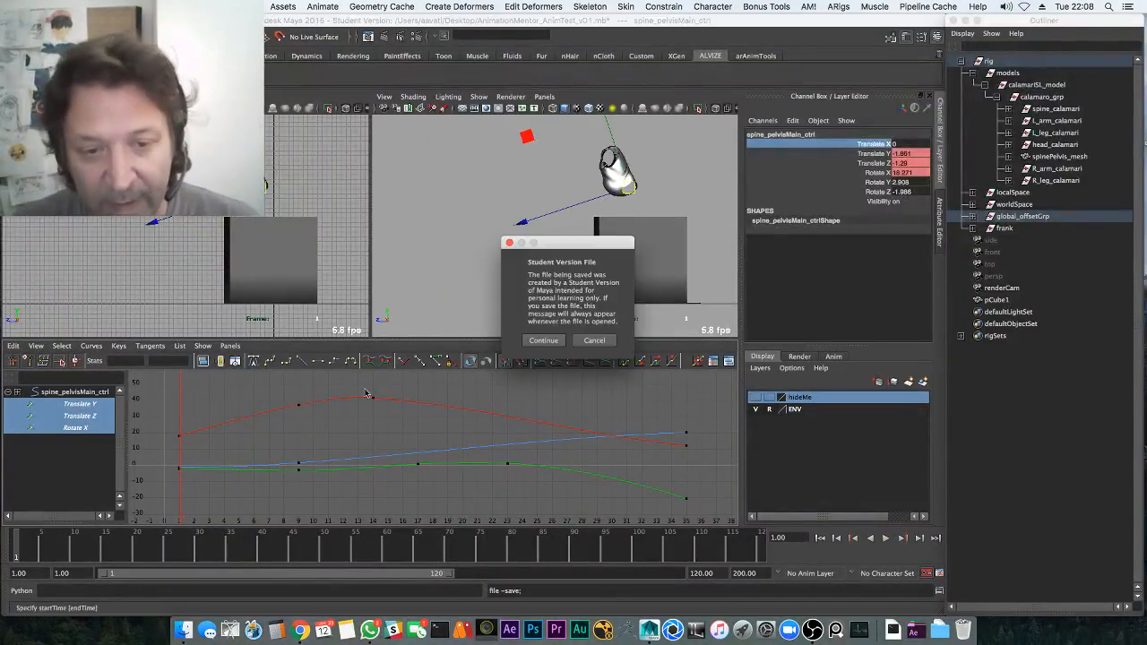
pyautogui.click(553, 340)
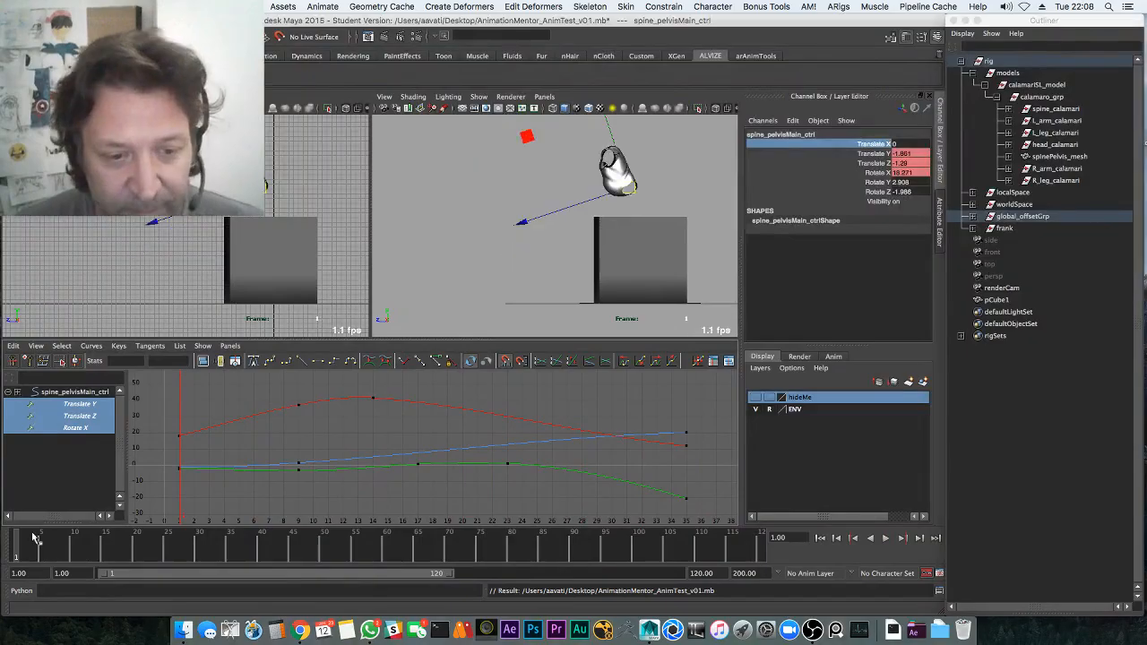
# Watch the jump in a maximized perspective view, then deselect the character
pyautogui.hotkey('alt', 'v')
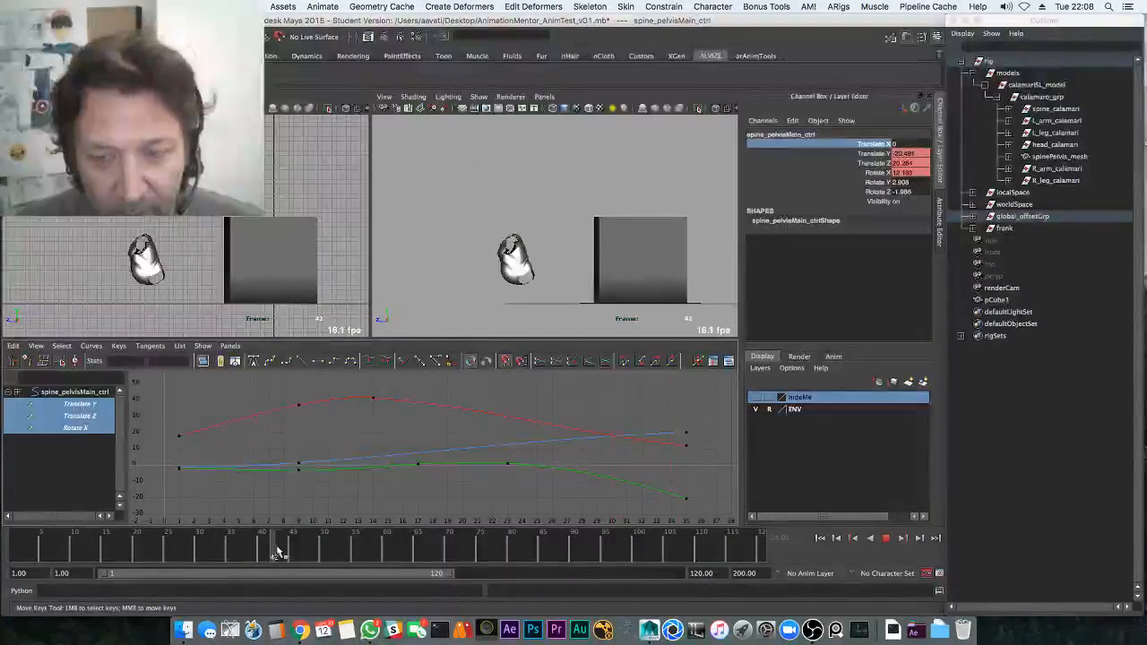
pyautogui.press('w')
pyautogui.press('space')
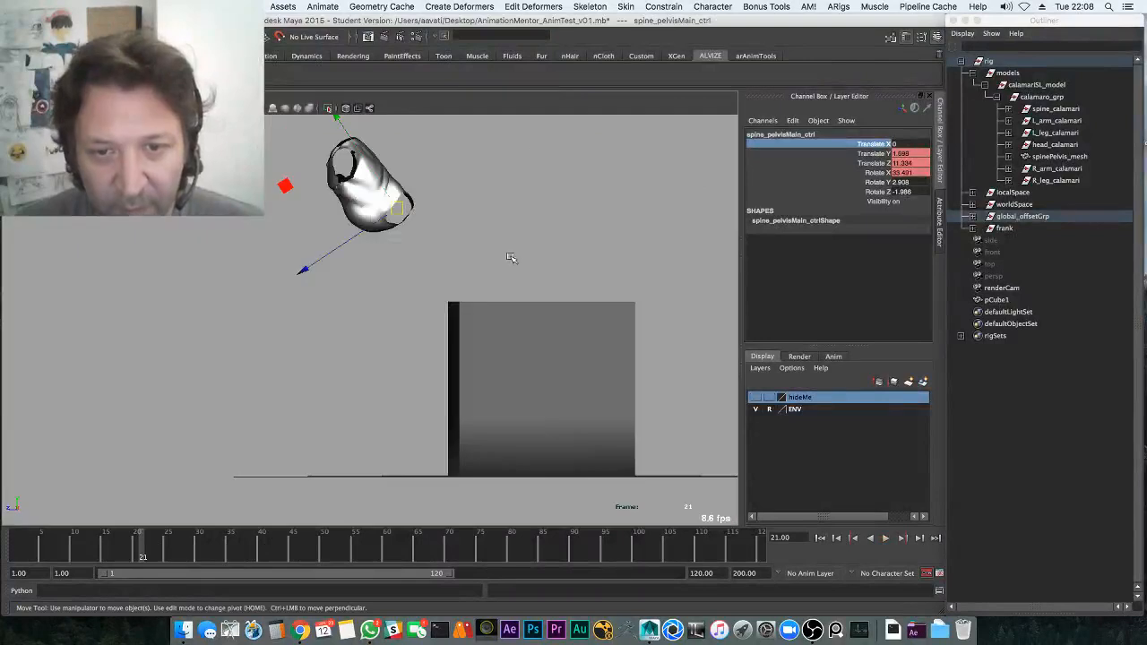
pyautogui.press('Escape')
pyautogui.click(215, 360)
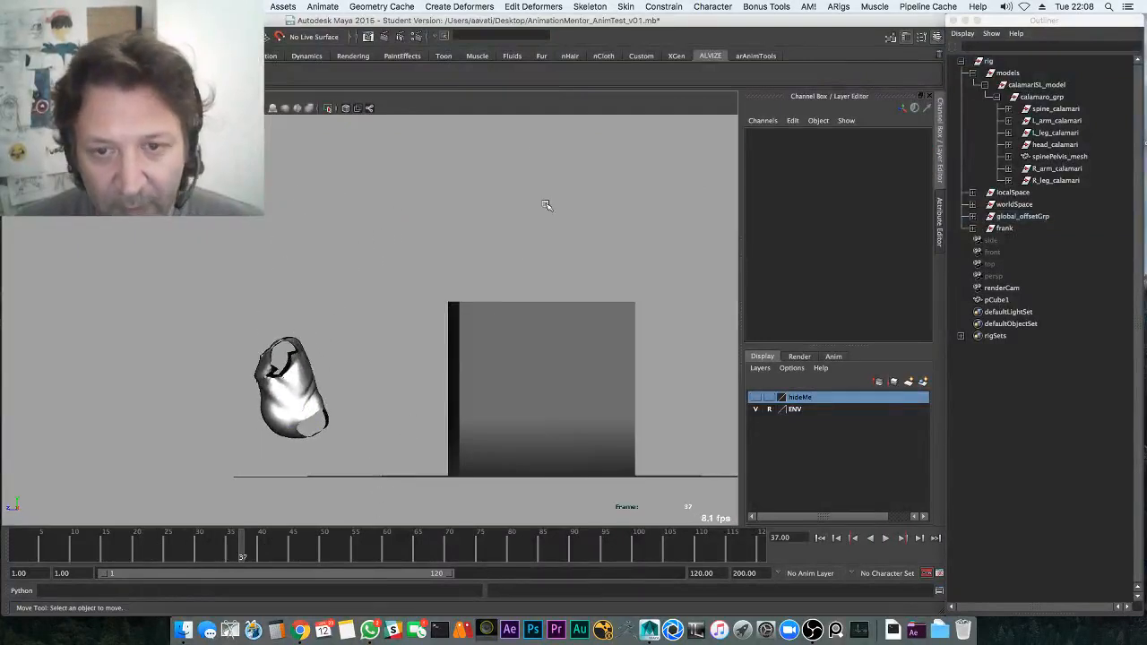
# In the four-panel perspective view, select the ground mesh's corner vertices
pyautogui.press('space')
pyautogui.press('space')
pyautogui.moveTo(572, 255); pyautogui.dragTo(572, 224)
pyautogui.keyDown('alt'); pyautogui.moveTo(573, 260); pyautogui.dragTo(583, 277); pyautogui.keyUp('alt')
pyautogui.keyDown('alt'); pyautogui.moveTo(584, 277); pyautogui.dragTo(494, 227, button='right'); pyautogui.keyUp('alt')
pyautogui.keyDown('alt'); pyautogui.moveTo(494, 226); pyautogui.dragTo(474, 175, button='middle'); pyautogui.keyUp('alt')
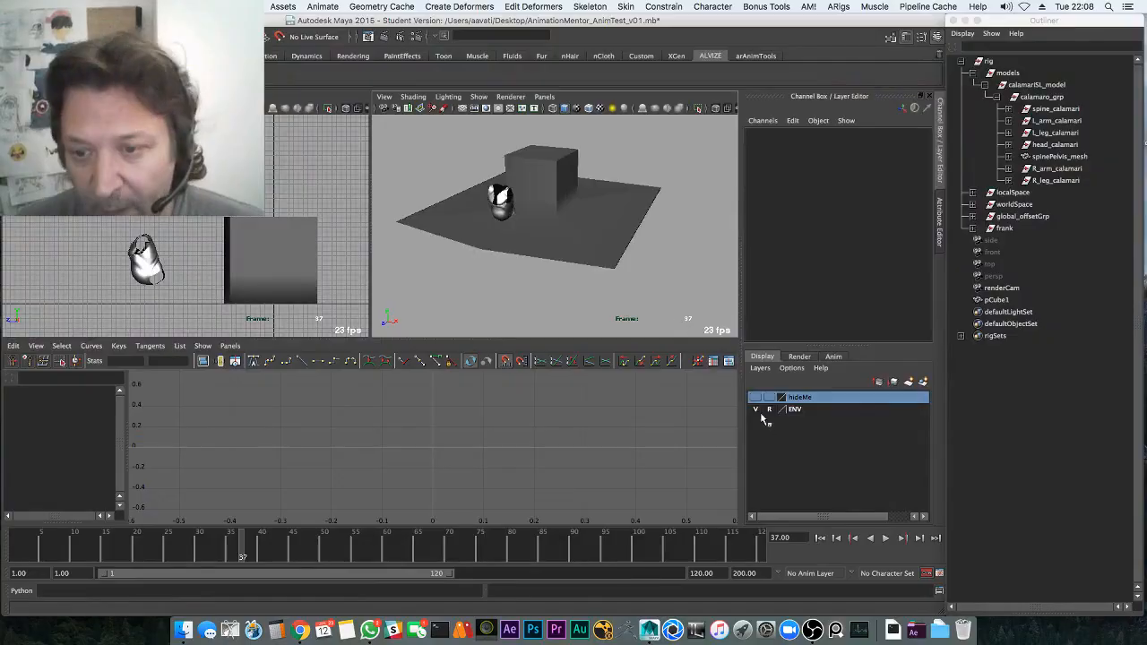
pyautogui.click(610, 267)
pyautogui.moveTo(610, 267); pyautogui.dragTo(501, 262, button='right')
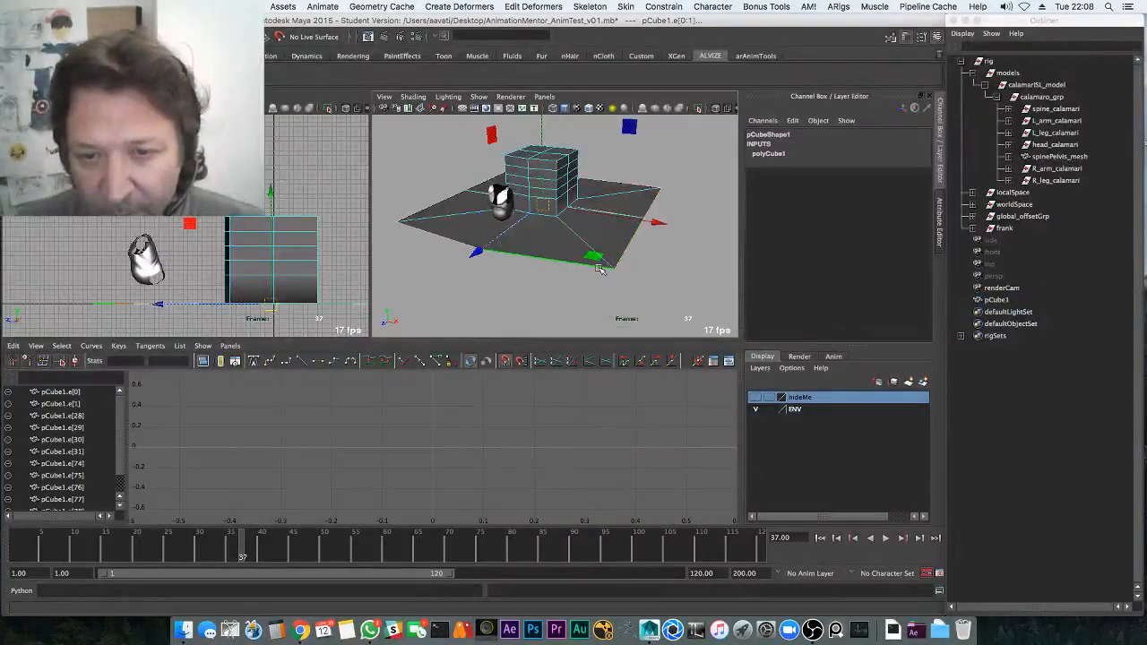
pyautogui.moveTo(607, 268); pyautogui.dragTo(562, 268, button='right')
pyautogui.press('q')
pyautogui.moveTo(595, 262); pyautogui.dragTo(625, 277)
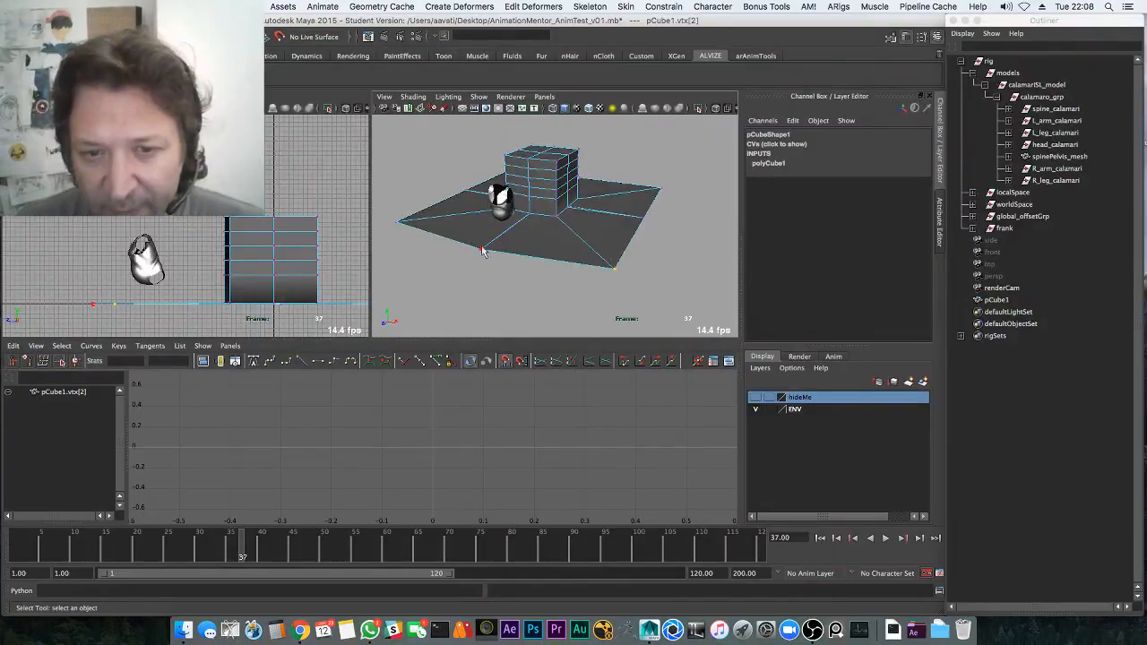
pyautogui.keyDown('shift'); pyautogui.moveTo(474, 241); pyautogui.dragTo(491, 258); pyautogui.keyUp('shift')
pyautogui.keyDown('shift'); pyautogui.click(658, 195); pyautogui.keyUp('shift')
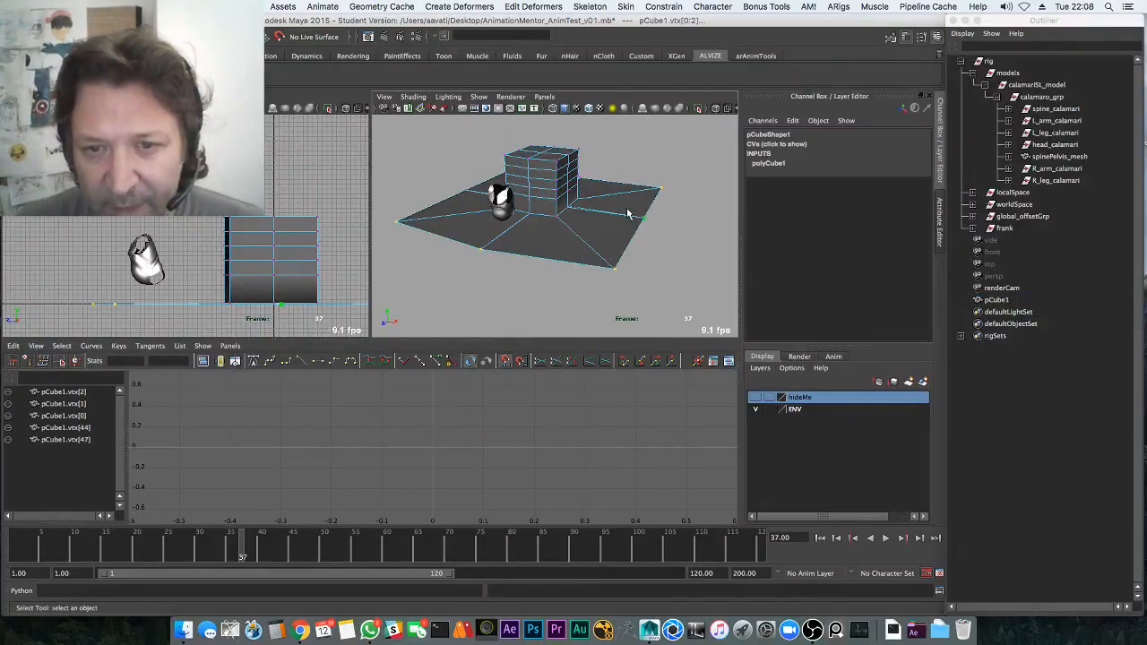
# Delete four underside faces of the ground mesh pCube1, including the bottom face
pyautogui.keyDown('alt'); pyautogui.moveTo(627, 213); pyautogui.dragTo(437, 217); pyautogui.keyUp('alt')
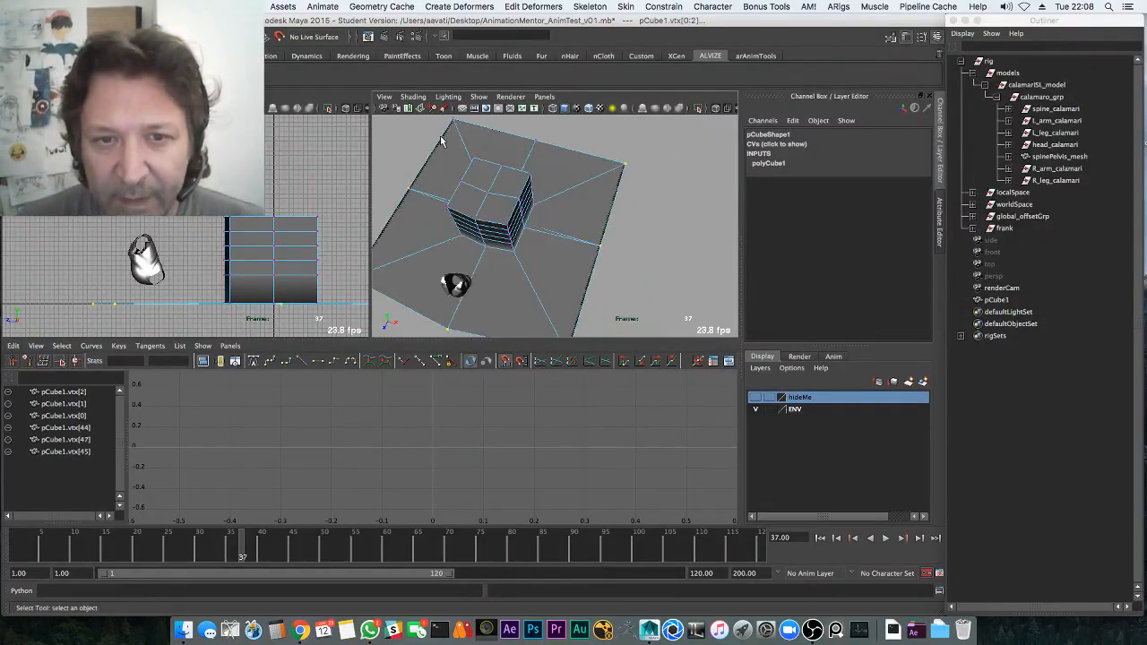
pyautogui.keyDown('alt'); pyautogui.moveTo(557, 248); pyautogui.dragTo(633, 208); pyautogui.keyUp('alt')
pyautogui.press('q')
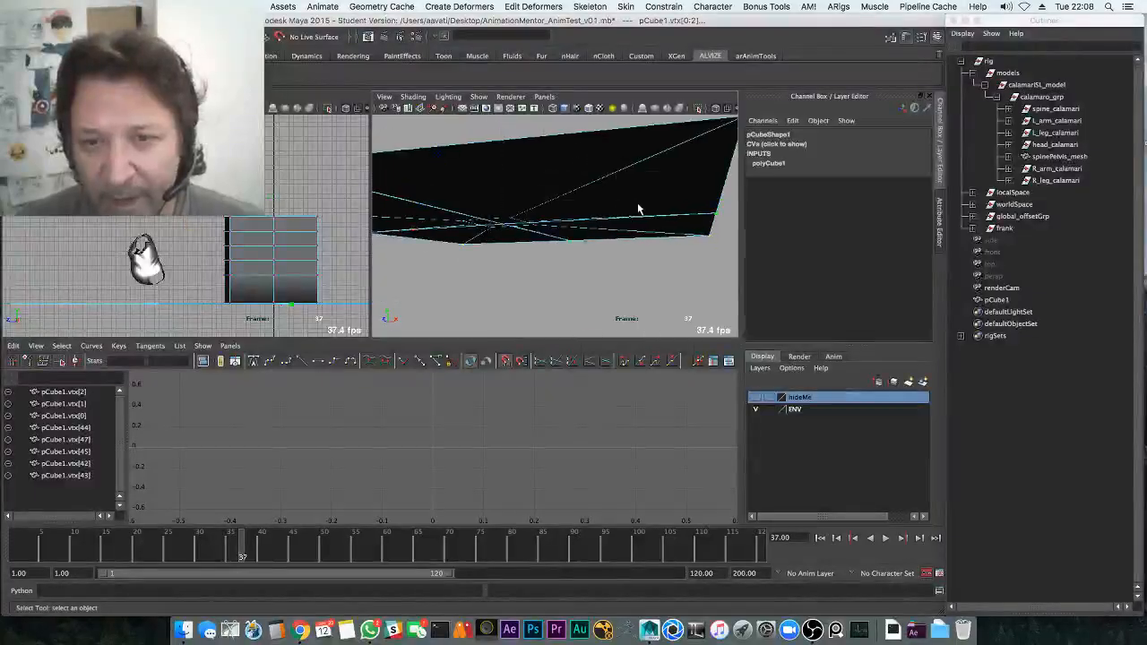
pyautogui.moveTo(637, 205); pyautogui.dragTo(638, 234, button='right')
pyautogui.click(645, 209)
pyautogui.press('Delete')
pyautogui.click(638, 230)
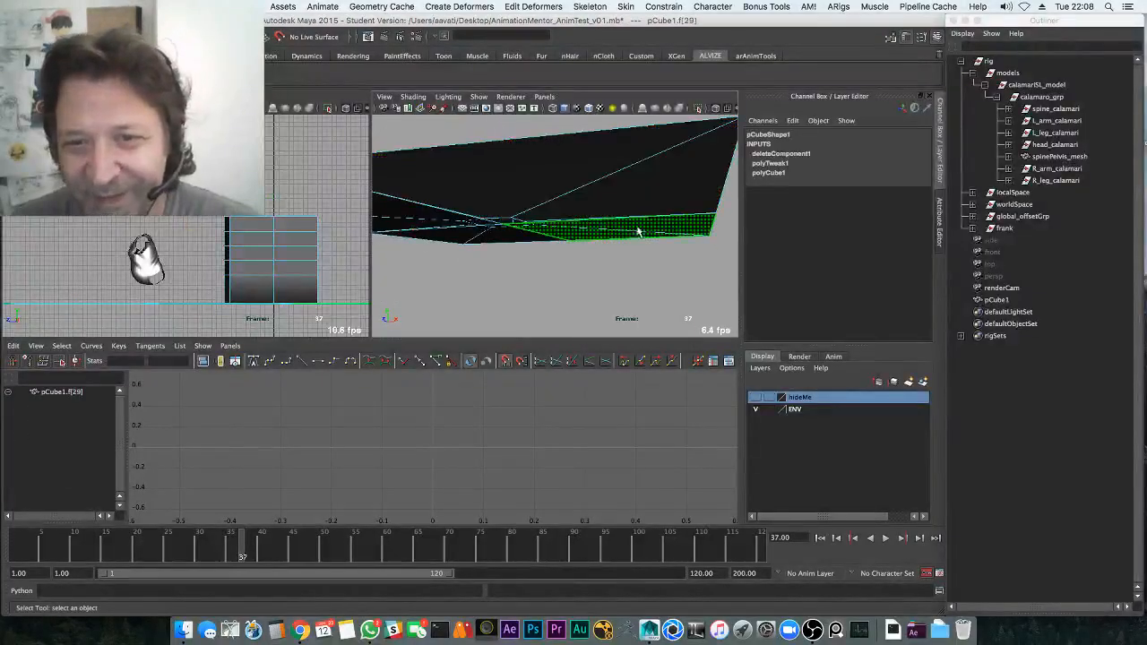
pyautogui.press('Delete')
pyautogui.click(496, 242)
pyautogui.press('Delete')
pyautogui.click(450, 226)
pyautogui.press('Delete')
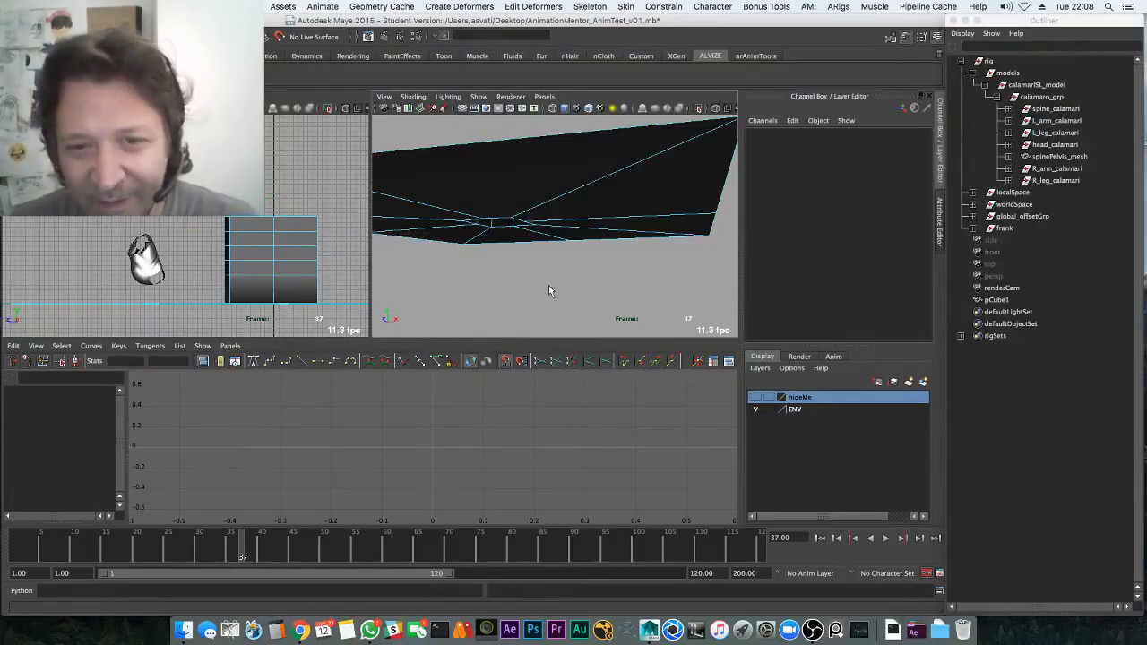
# Set the ENV layer to reference, save the scene, and select pCube1
pyautogui.keyDown('alt'); pyautogui.moveTo(549, 285); pyautogui.dragTo(573, 328); pyautogui.keyUp('alt')
pyautogui.click(769, 409)
pyautogui.click(769, 409)
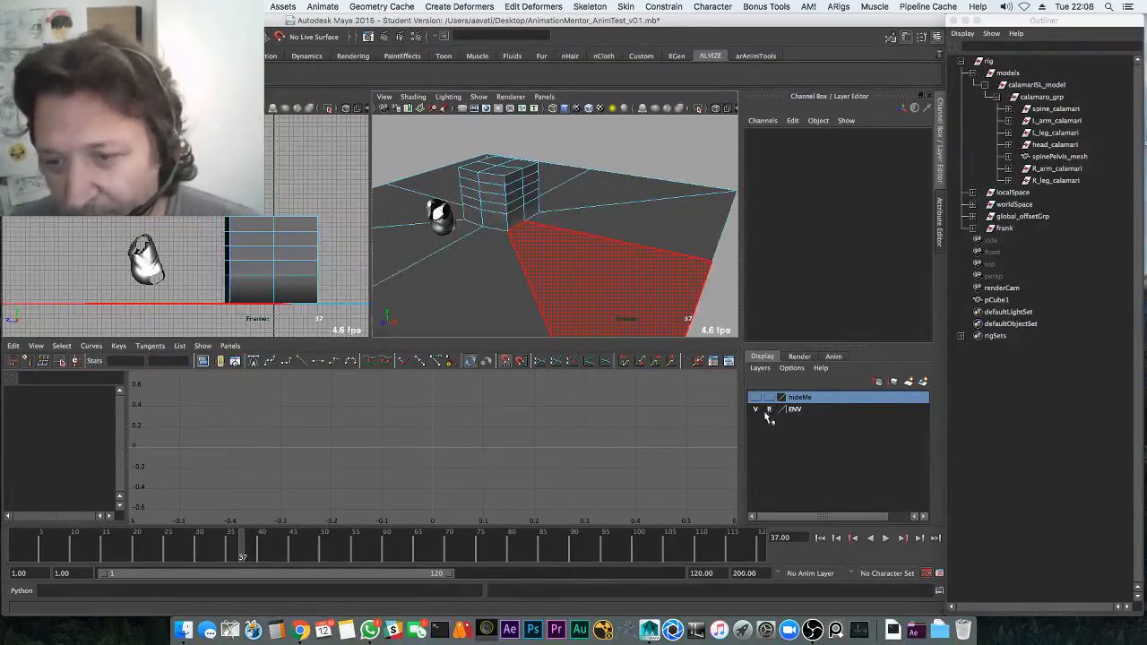
pyautogui.press('super+s')
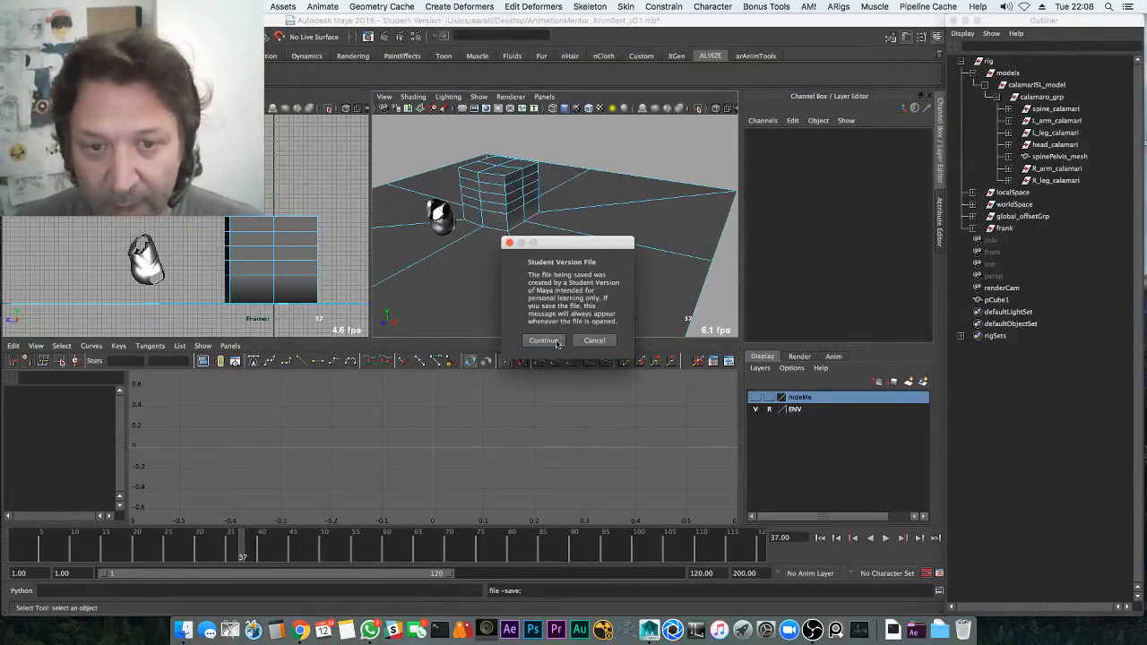
pyautogui.click(543, 341)
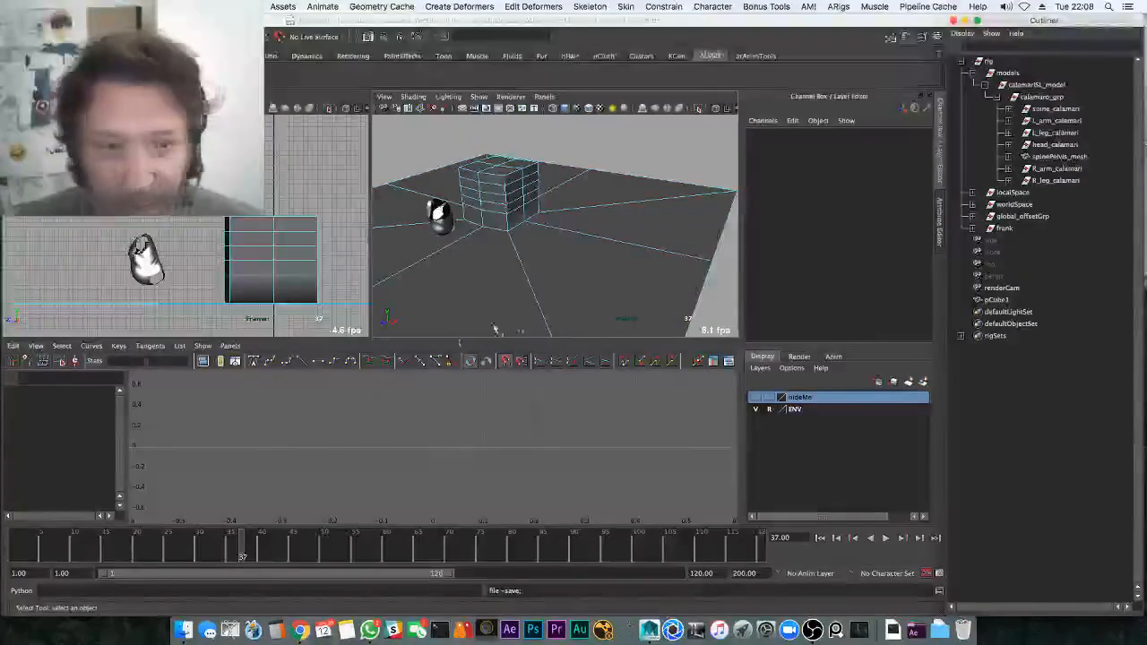
pyautogui.click(585, 235)
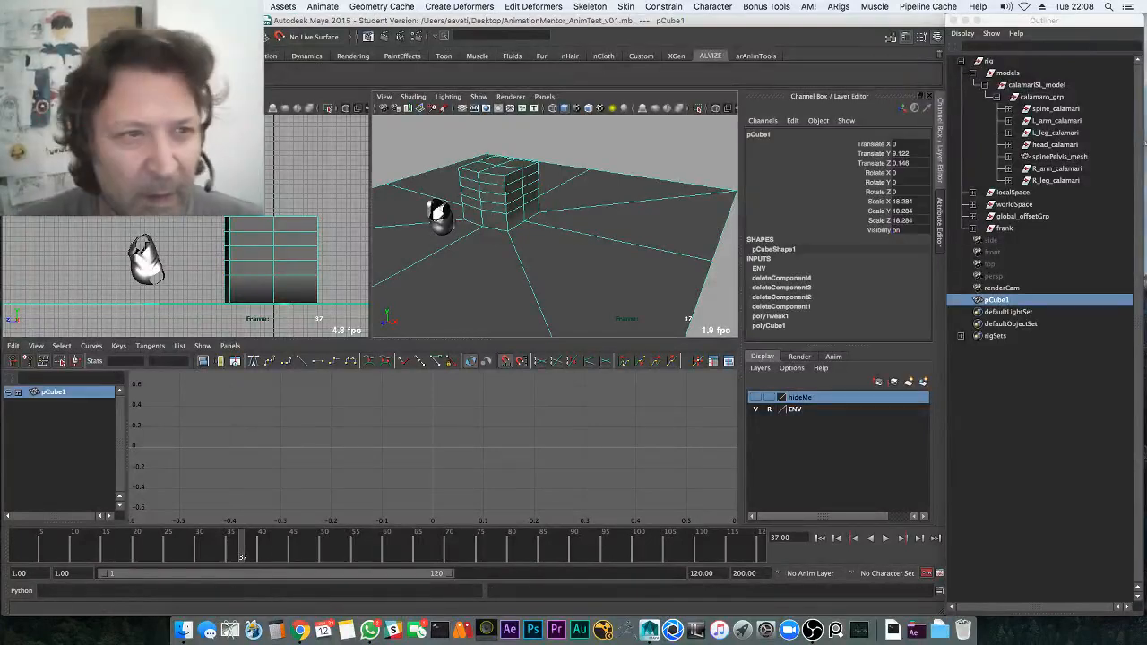
# Delete the ground mesh's construction history from the Edit menu
pyautogui.click(100, 6)
pyautogui.moveTo(251, 149)
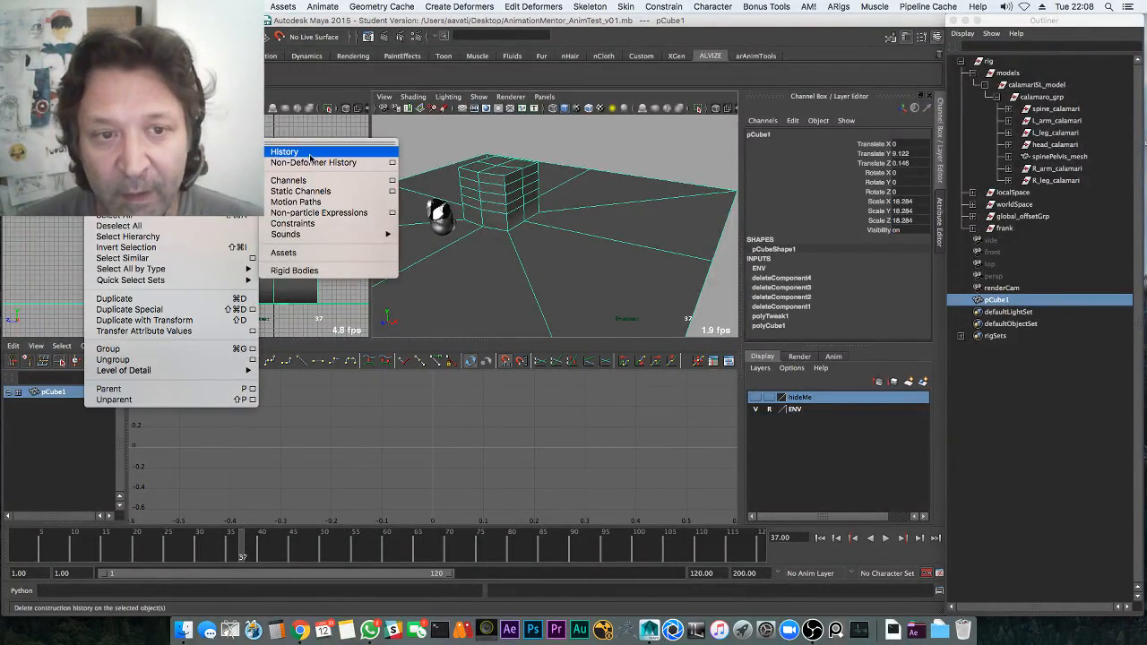
pyautogui.click(308, 154)
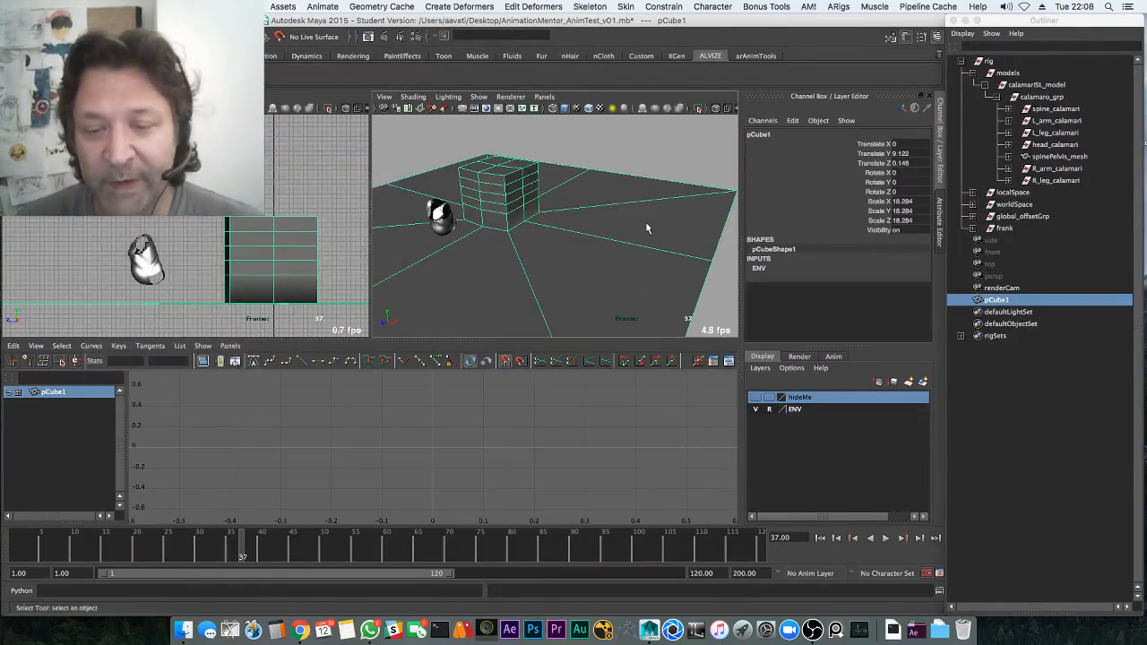
# Play the hop twice in a maximized perspective view from a low camera angle
pyautogui.press('space')
pyautogui.keyDown('alt'); pyautogui.moveTo(617, 248); pyautogui.dragTo(435, 353); pyautogui.keyUp('alt')
pyautogui.keyDown('alt'); pyautogui.moveTo(435, 353); pyautogui.dragTo(589, 342, button='right'); pyautogui.keyUp('alt')
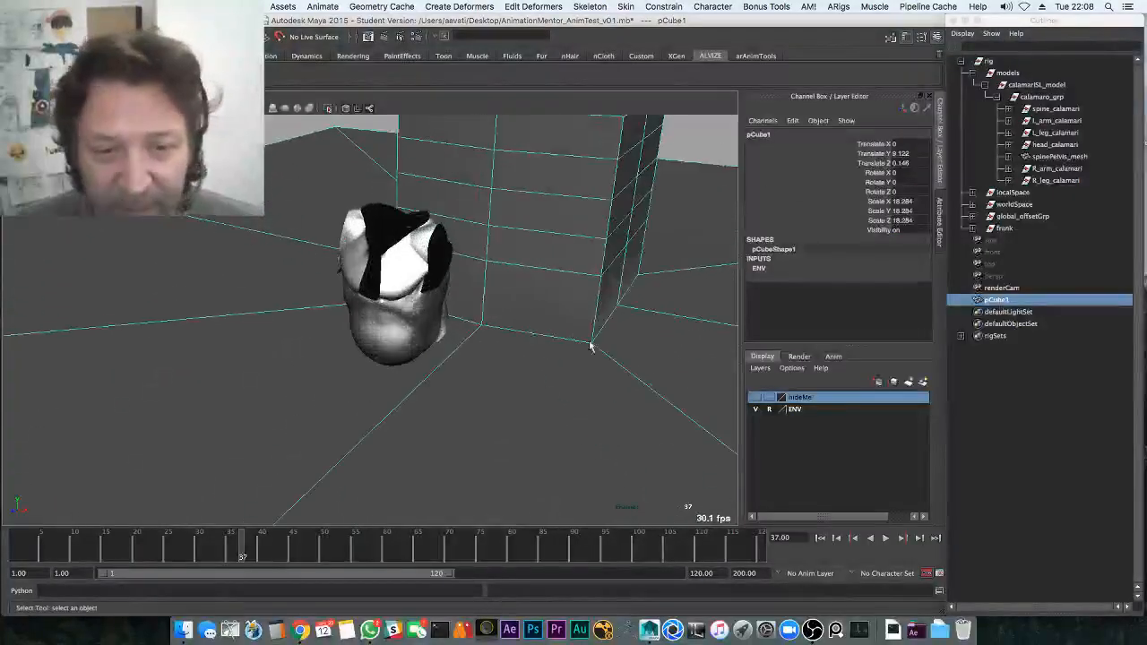
pyautogui.keyDown('alt'); pyautogui.moveTo(591, 346); pyautogui.dragTo(517, 399); pyautogui.keyUp('alt')
pyautogui.keyDown('alt'); pyautogui.moveTo(516, 400); pyautogui.dragTo(456, 381, button='right'); pyautogui.keyUp('alt')
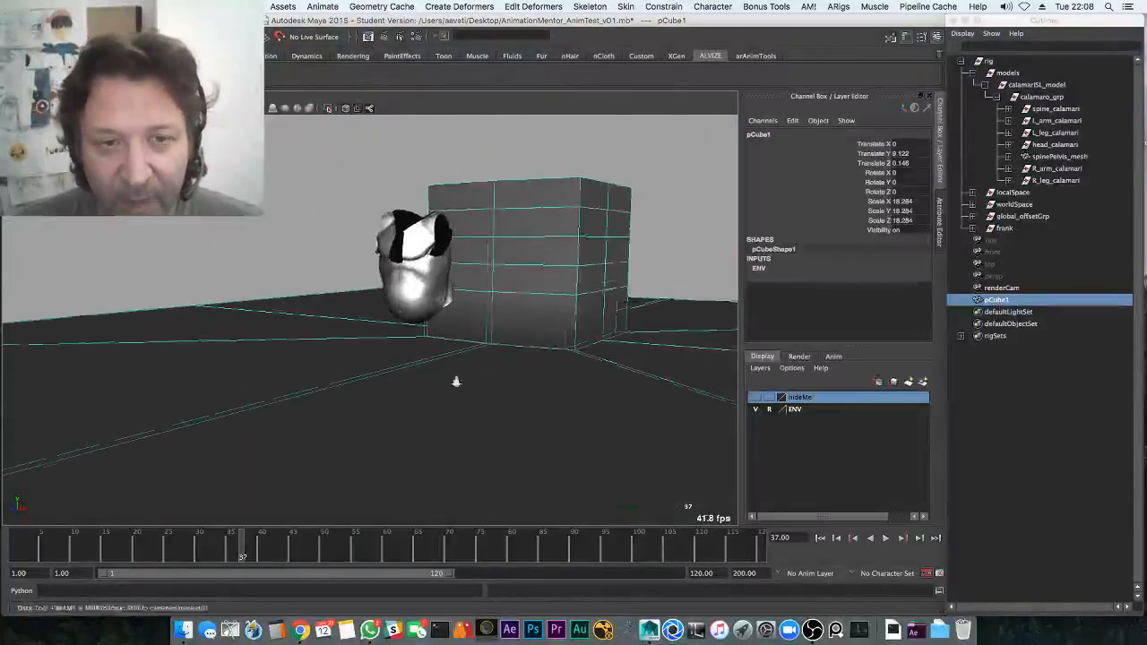
pyautogui.hotkey('alt', 'v')
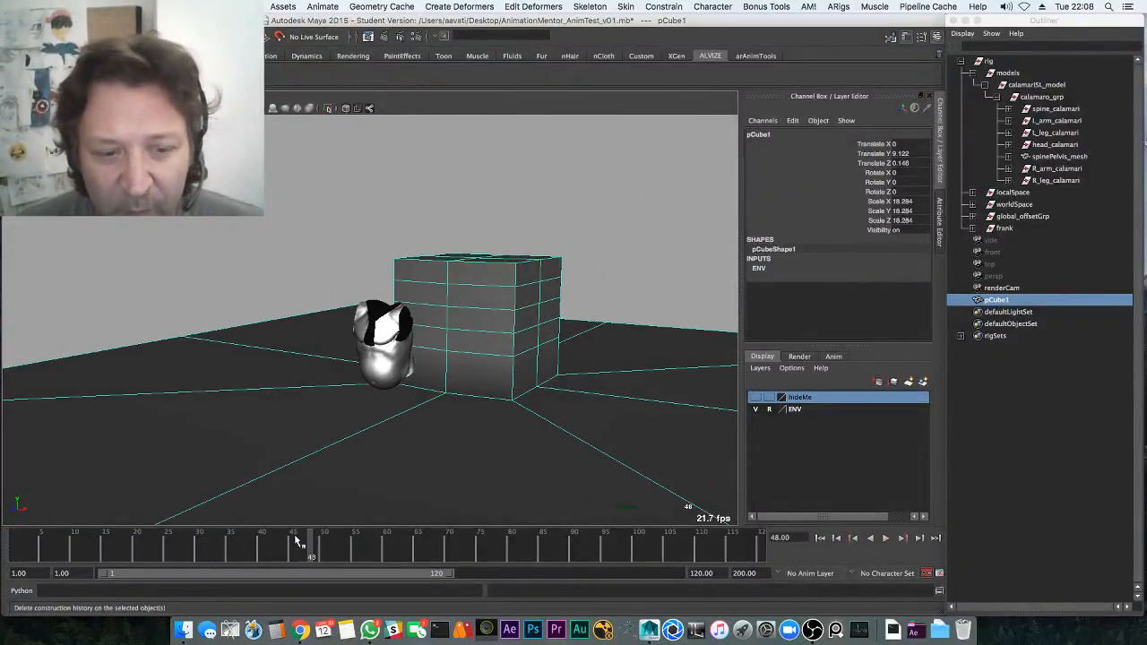
pyautogui.hotkey('alt', 'v')
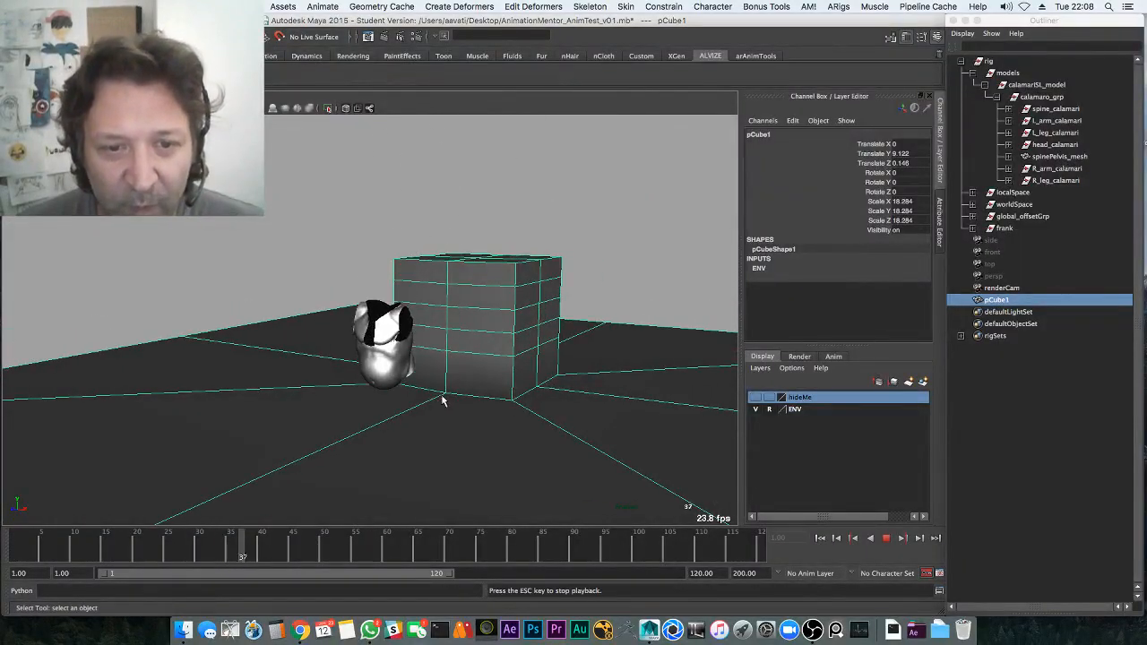
# Save the scene from the multi-pane layout and frame the character in the side view
pyautogui.press('space')
pyautogui.press('super+s')
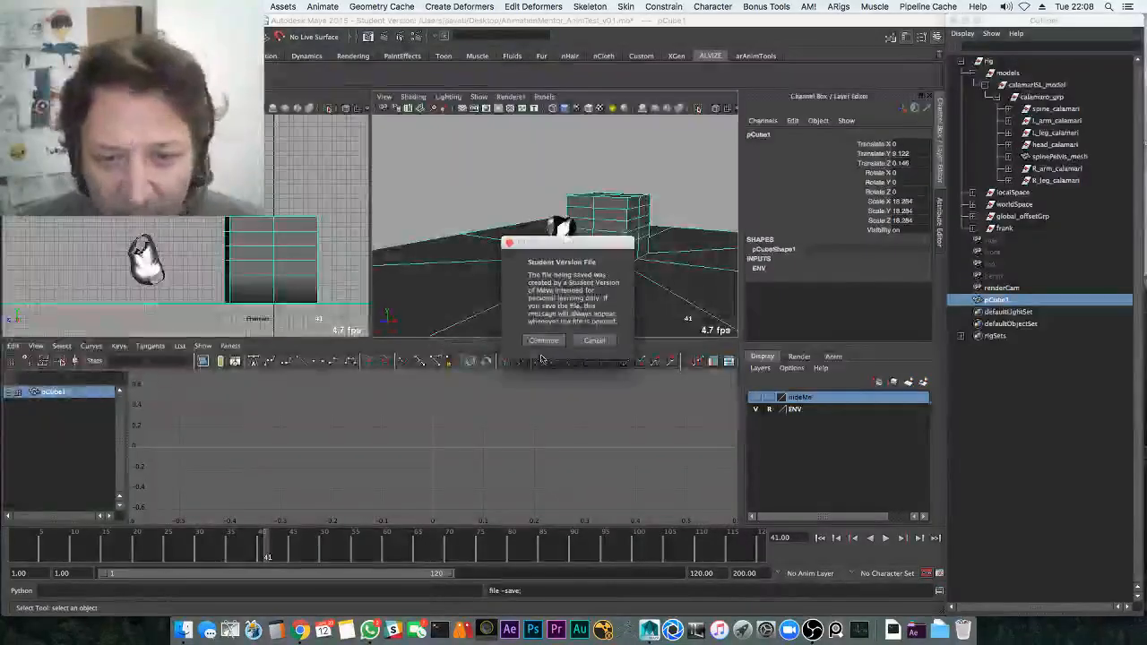
pyautogui.click(549, 342)
pyautogui.keyDown('alt'); pyautogui.moveTo(333, 400); pyautogui.dragTo(383, 378, button='middle'); pyautogui.keyUp('alt')
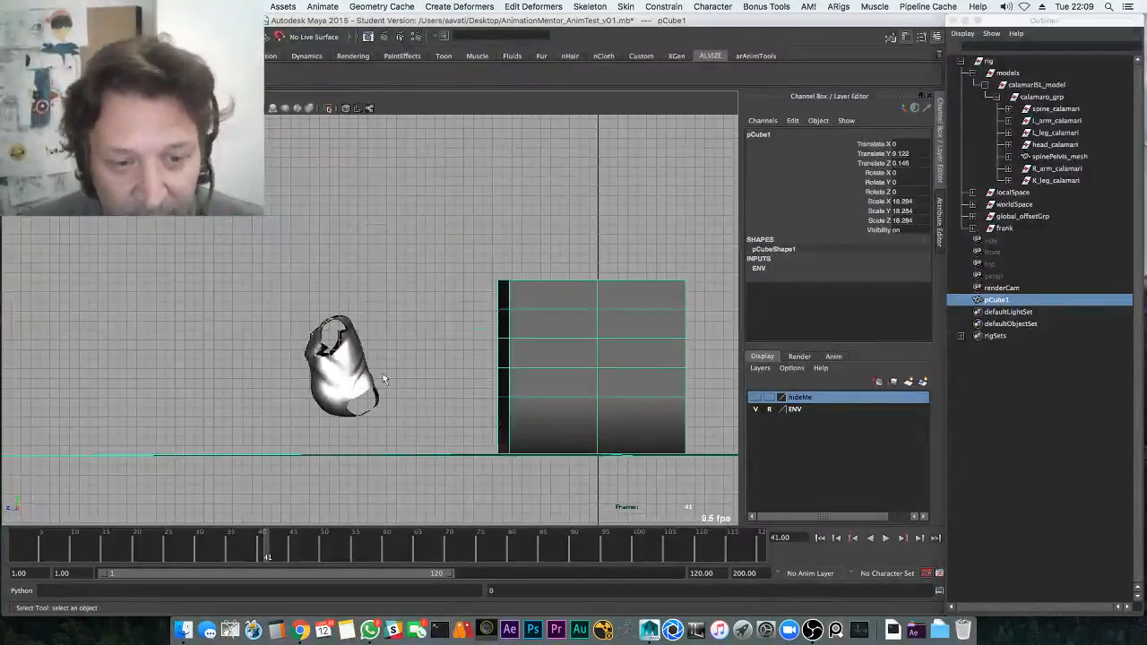
# Select the pelvis control at frame 1 and hide the side view grid
pyautogui.click(390, 413)
pyautogui.moveTo(120, 538); pyautogui.dragTo(13, 568)
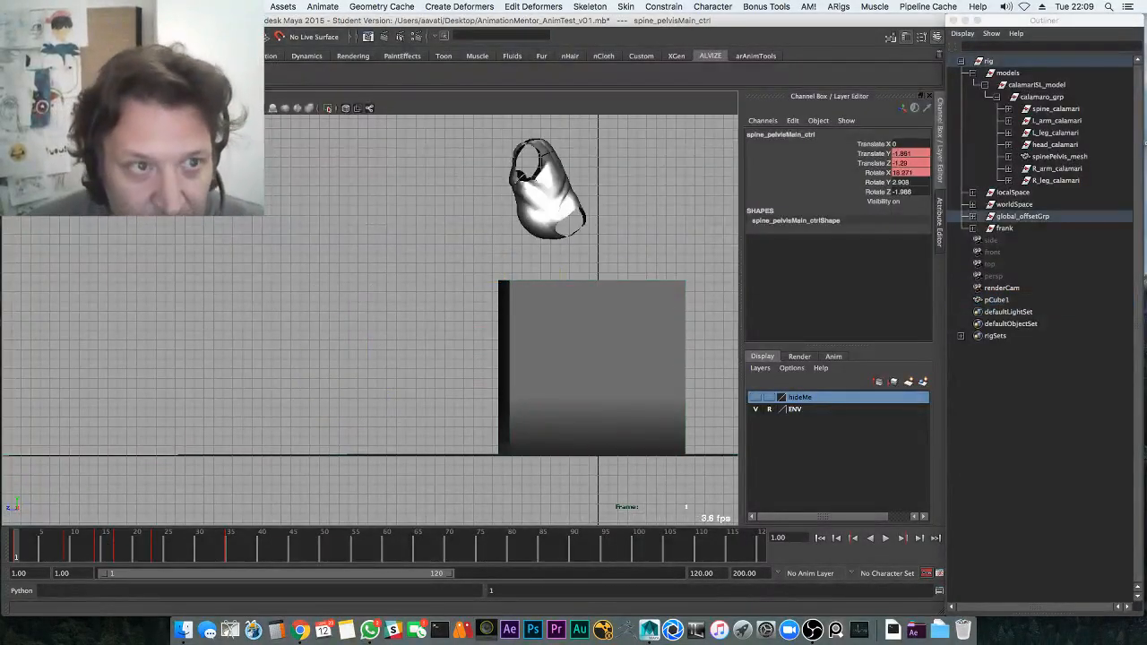
pyautogui.click(108, 96)
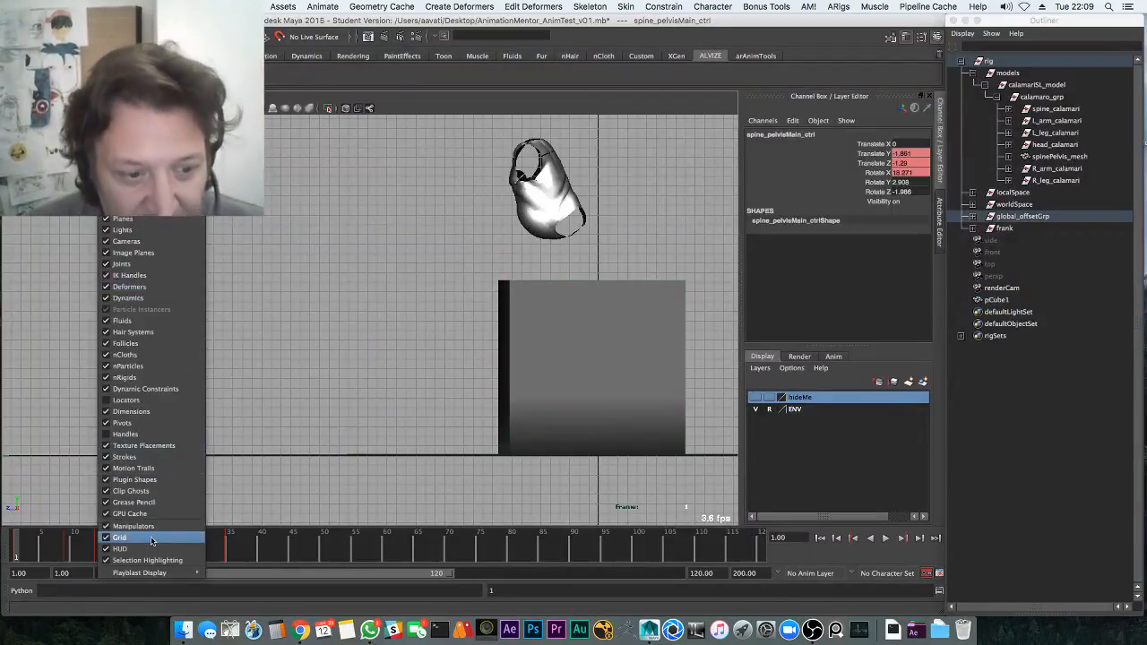
pyautogui.click(151, 541)
# Rotate the pelvis control to a new angle at frame 42 and replay
pyautogui.hotkey('alt', 'v')
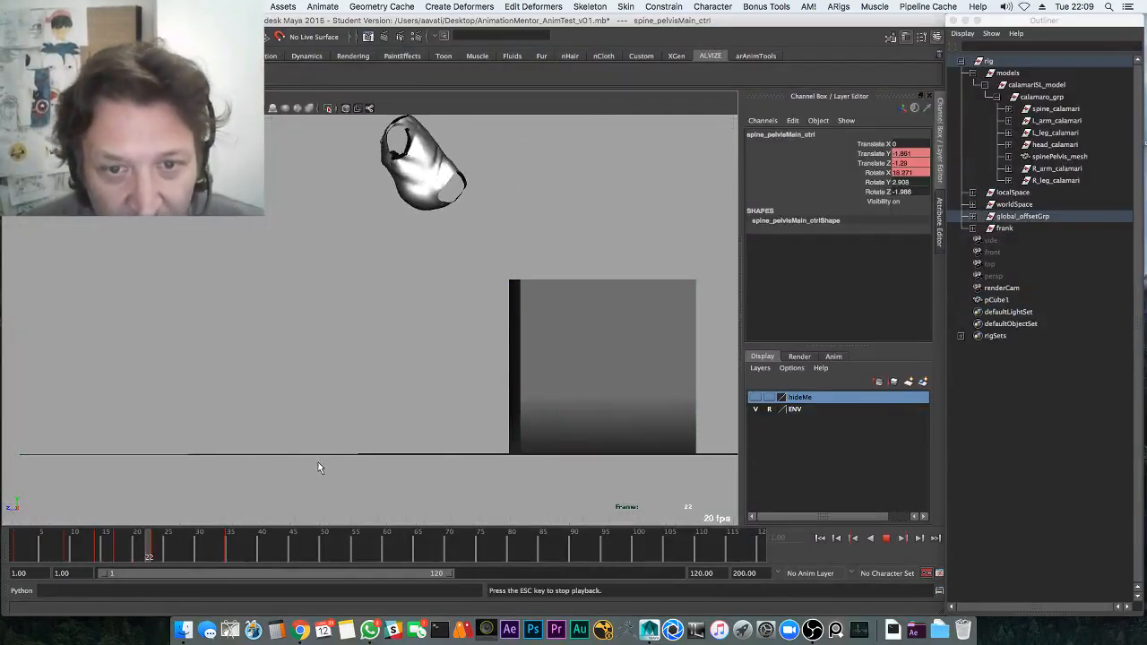
pyautogui.click(271, 550)
pyautogui.press('e')
pyautogui.moveTo(420, 300); pyautogui.dragTo(367, 322)
pyautogui.click(112, 548)
pyautogui.hotkey('alt', 'v')
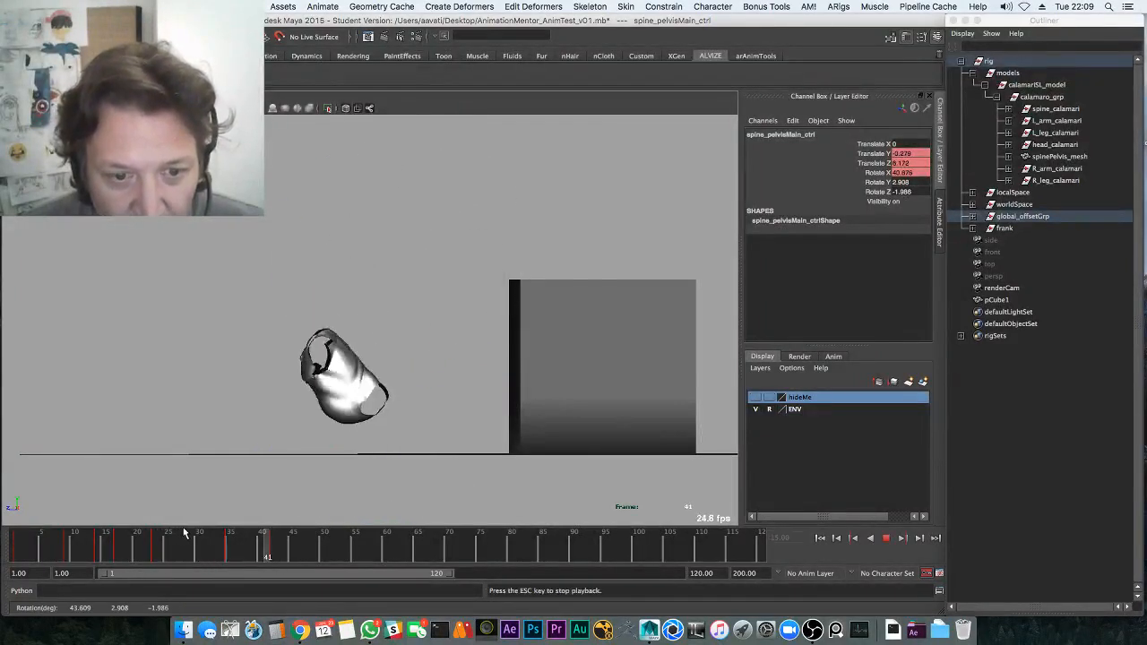
pyautogui.hotkey('alt', 'v')
# Give the pelvis Rotate X curve spline tangents
pyautogui.click(229, 550)
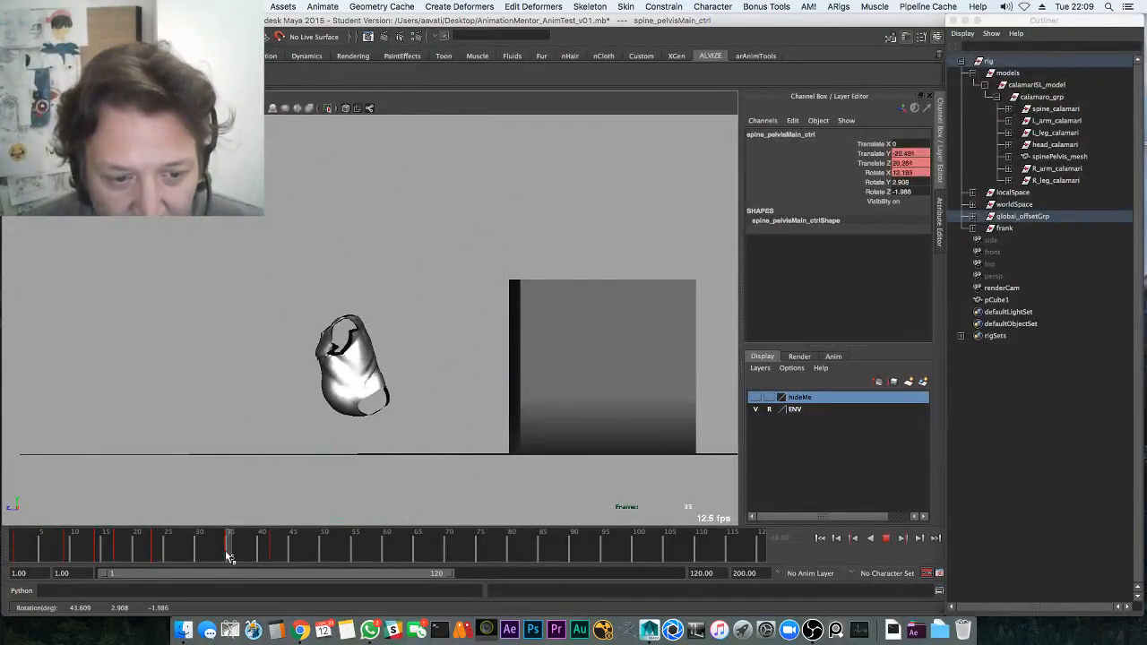
pyautogui.press('space')
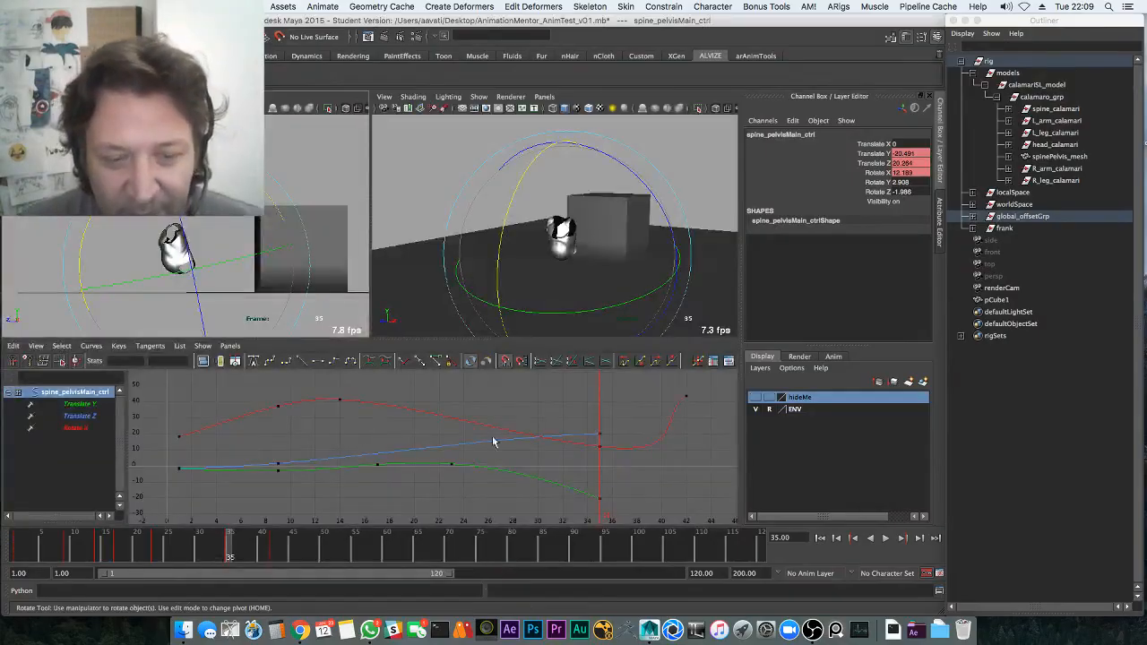
pyautogui.click(425, 417)
pyautogui.click(268, 362)
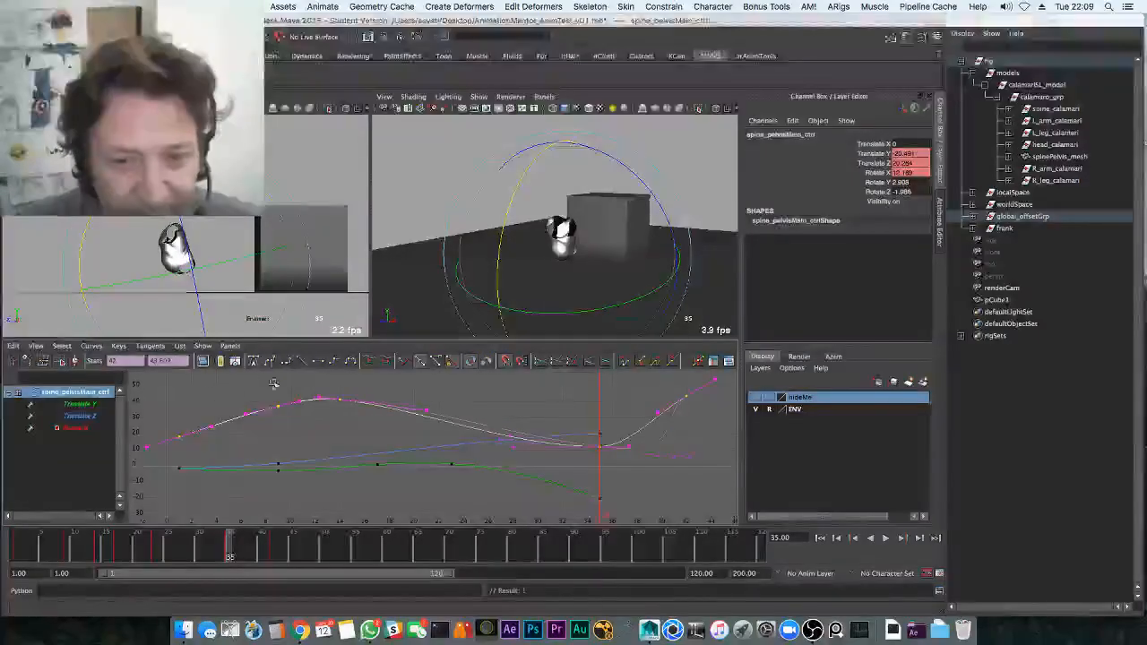
# Review the landing around frames 42–44 in the enlarged camera view
pyautogui.hotkey('alt', 'v')
pyautogui.press('space')
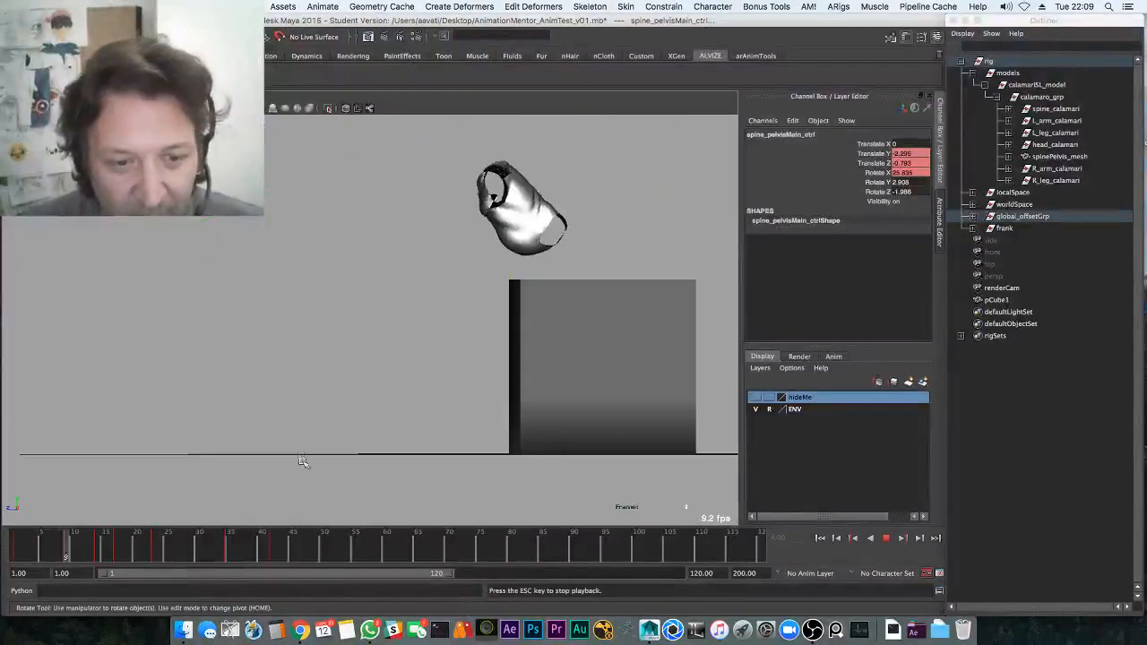
pyautogui.click(285, 546)
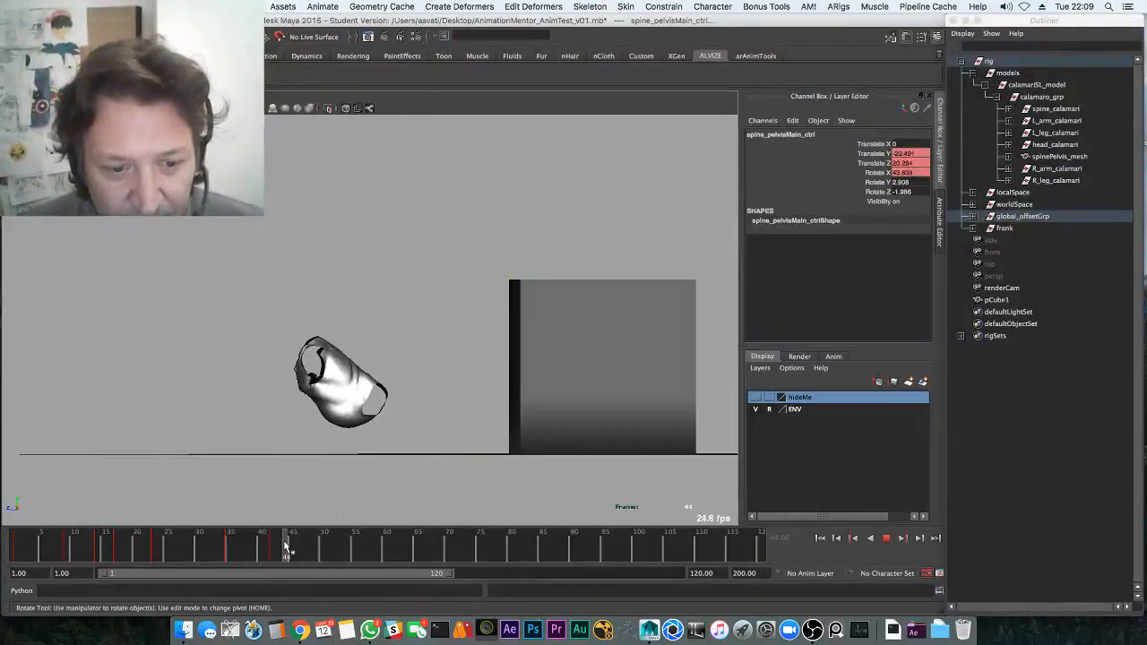
pyautogui.moveTo(271, 549); pyautogui.dragTo(119, 542)
pyautogui.hotkey('alt', 'v')
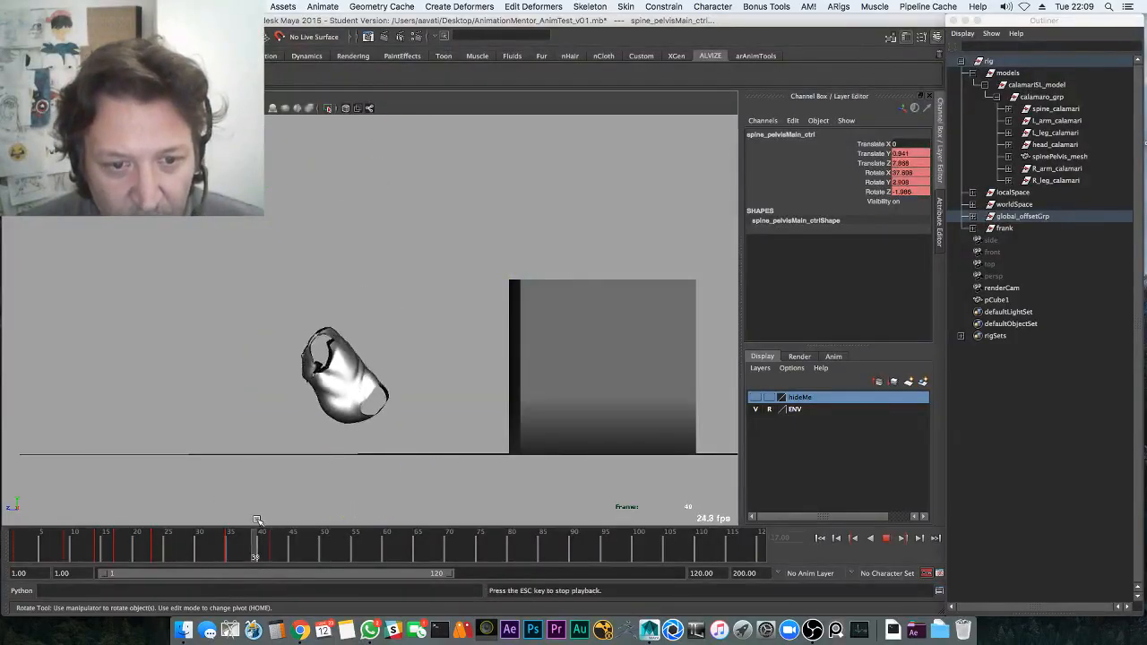
pyautogui.moveTo(248, 545)
pyautogui.mouseDown()
pyautogui.moveTo(226, 551)
pyautogui.moveTo(268, 545)
pyautogui.mouseUp()
pyautogui.press('space')
# Frame the pelvis Translate Y curve and select its keys around the frame 35 landing
pyautogui.click(82, 416)
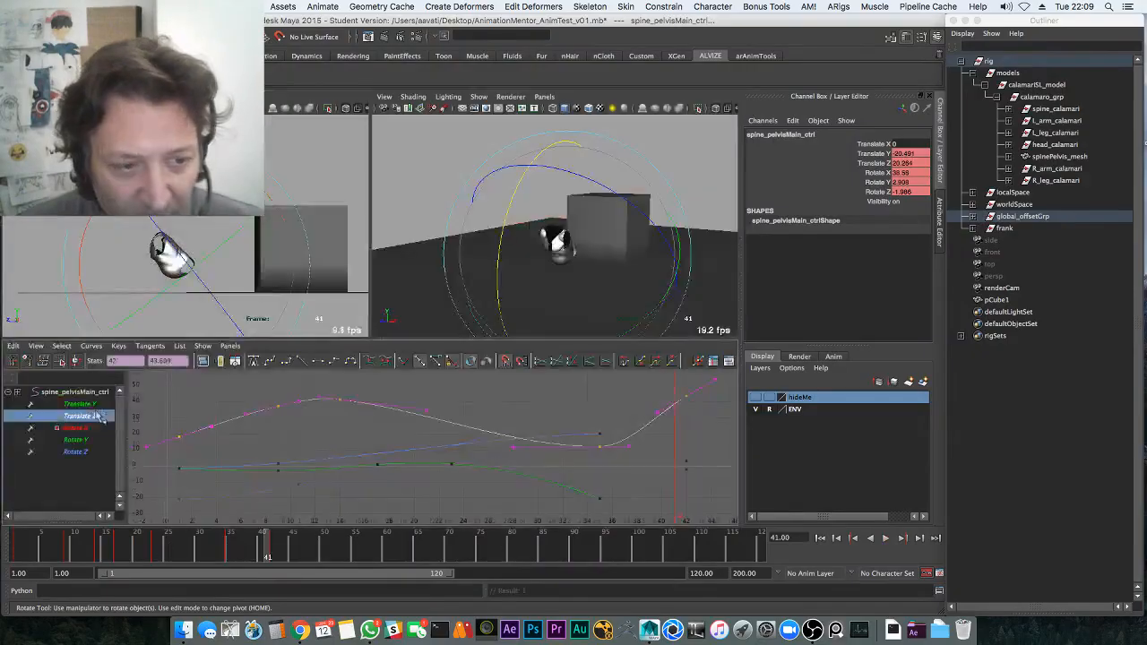
pyautogui.click(82, 404)
pyautogui.hotkey('alt', 'v')
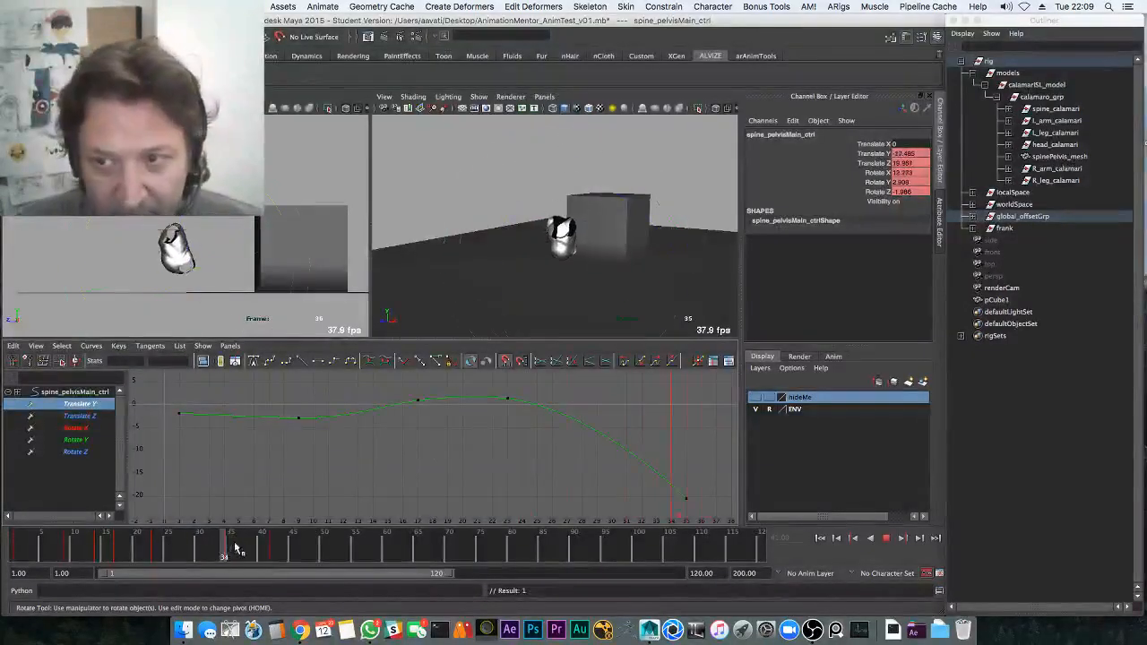
pyautogui.moveTo(215, 559); pyautogui.dragTo(274, 552)
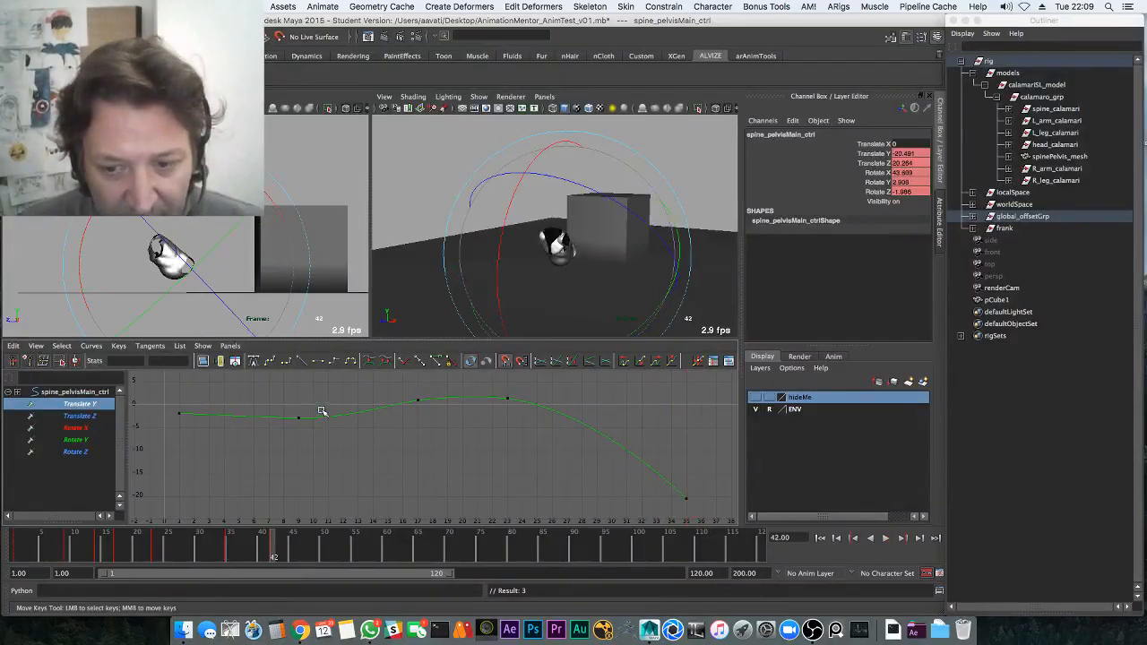
pyautogui.moveTo(554, 475); pyautogui.dragTo(654, 541)
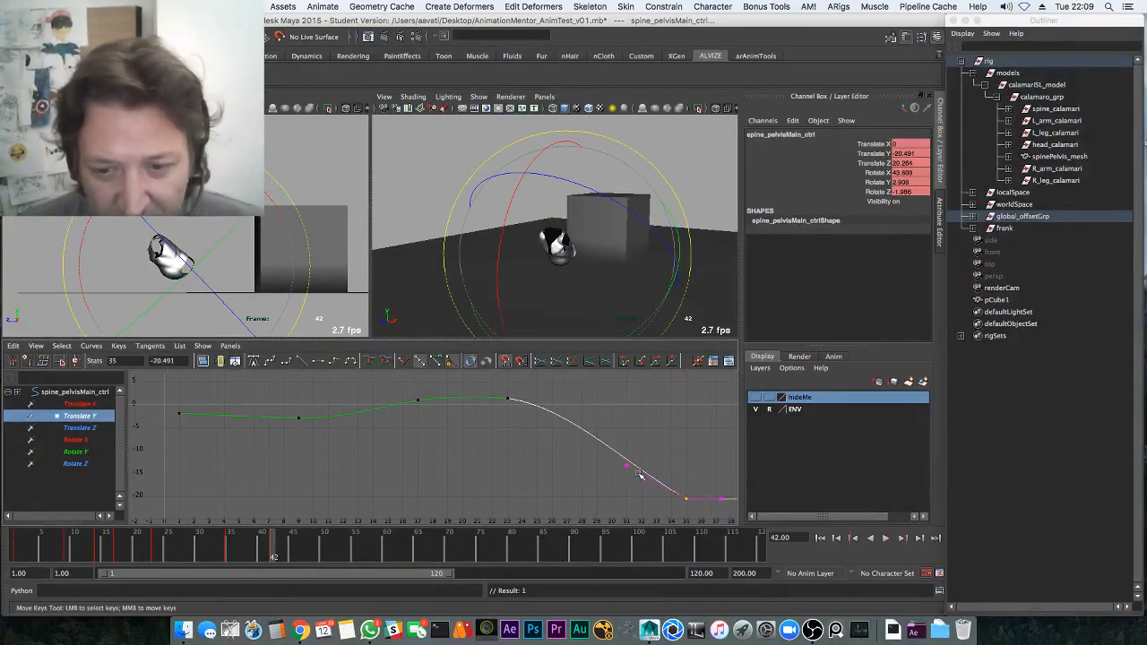
pyautogui.keyDown('alt'); pyautogui.keyDown('shift'); pyautogui.moveTo(659, 448); pyautogui.dragTo(634, 440, button='right'); pyautogui.keyUp('shift'); pyautogui.keyUp('alt')
pyautogui.keyDown('alt'); pyautogui.moveTo(634, 440); pyautogui.dragTo(530, 431, button='middle'); pyautogui.keyUp('alt')
pyautogui.moveTo(255, 545); pyautogui.dragTo(97, 545)
pyautogui.hotkey('alt', 'v')
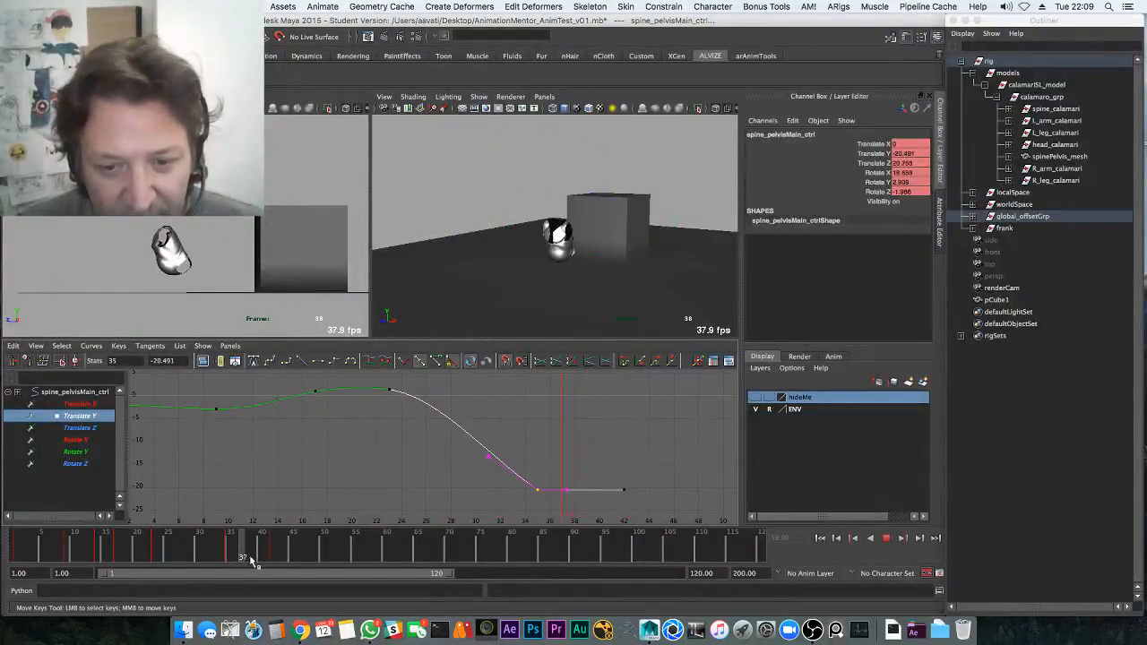
pyautogui.moveTo(251, 560)
pyautogui.mouseDown()
pyautogui.moveTo(232, 553)
pyautogui.moveTo(252, 551)
pyautogui.mouseUp()
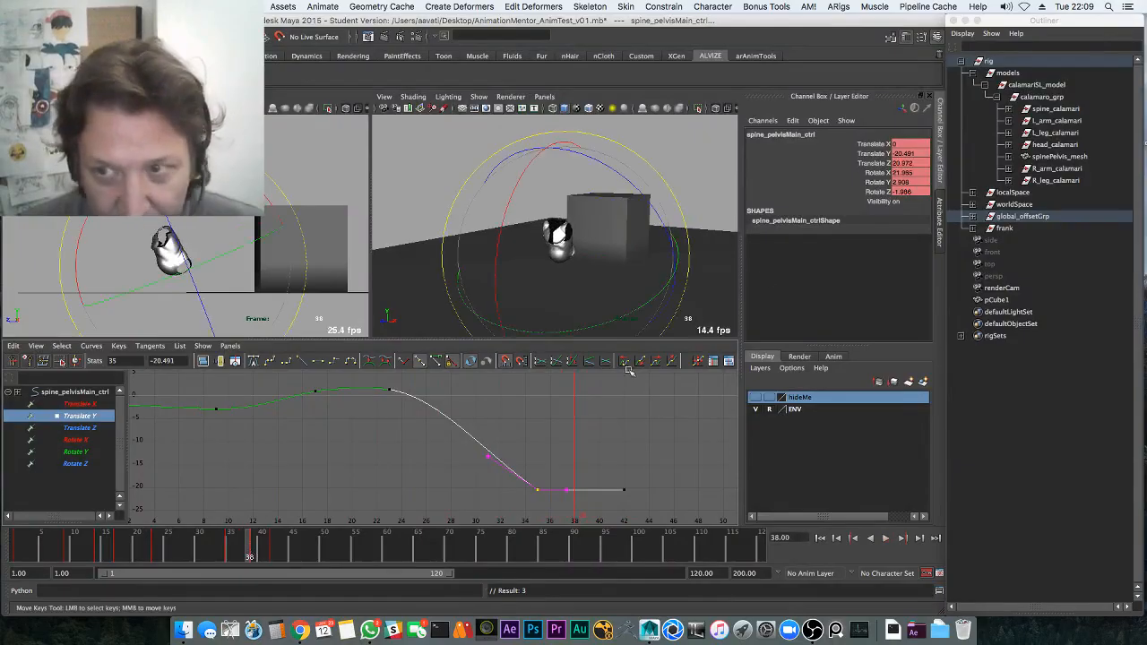
# Give all the pelvis Translate Z keys spline tangents
pyautogui.moveTo(873, 145); pyautogui.dragTo(872, 193)
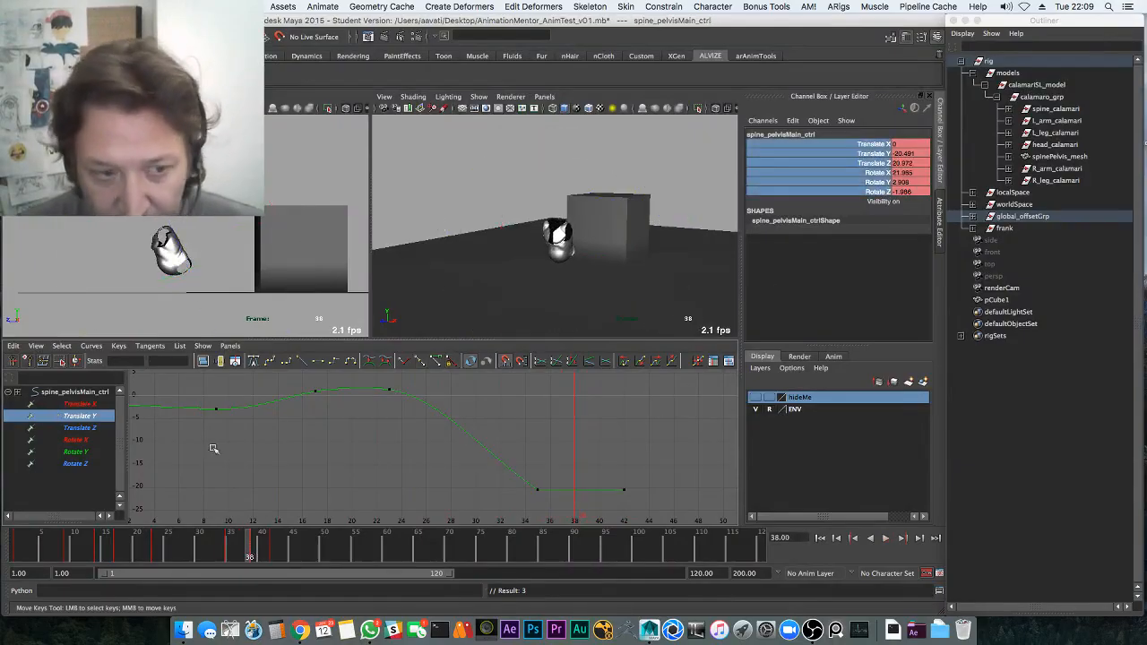
pyautogui.click(80, 428)
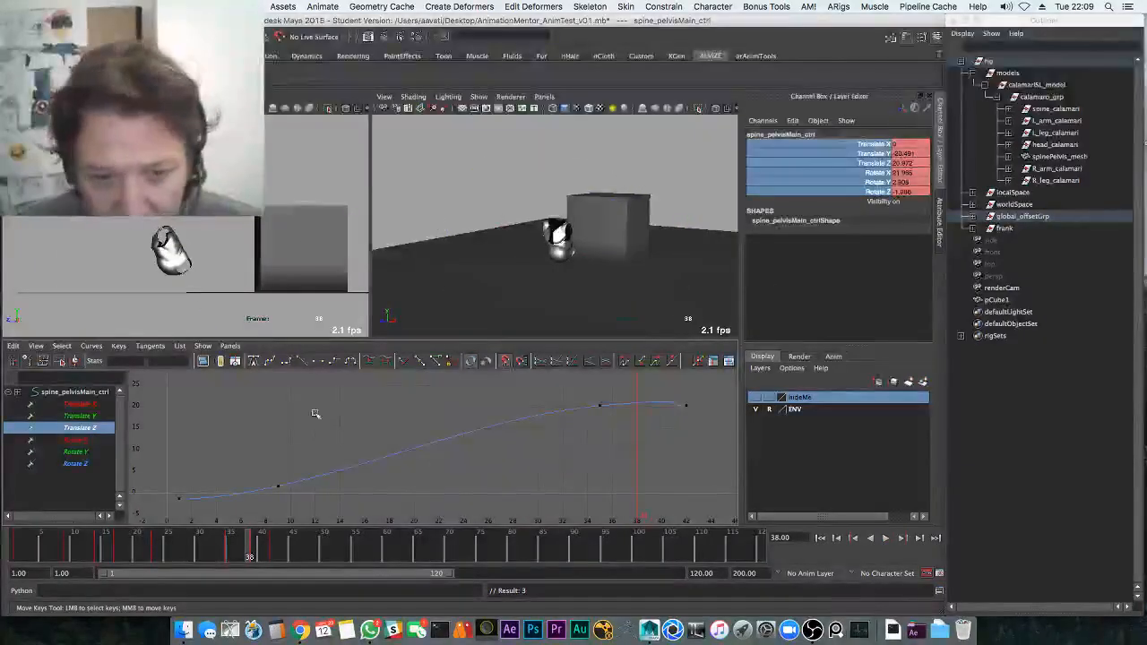
pyautogui.moveTo(356, 410); pyautogui.dragTo(466, 435)
pyautogui.click(281, 361)
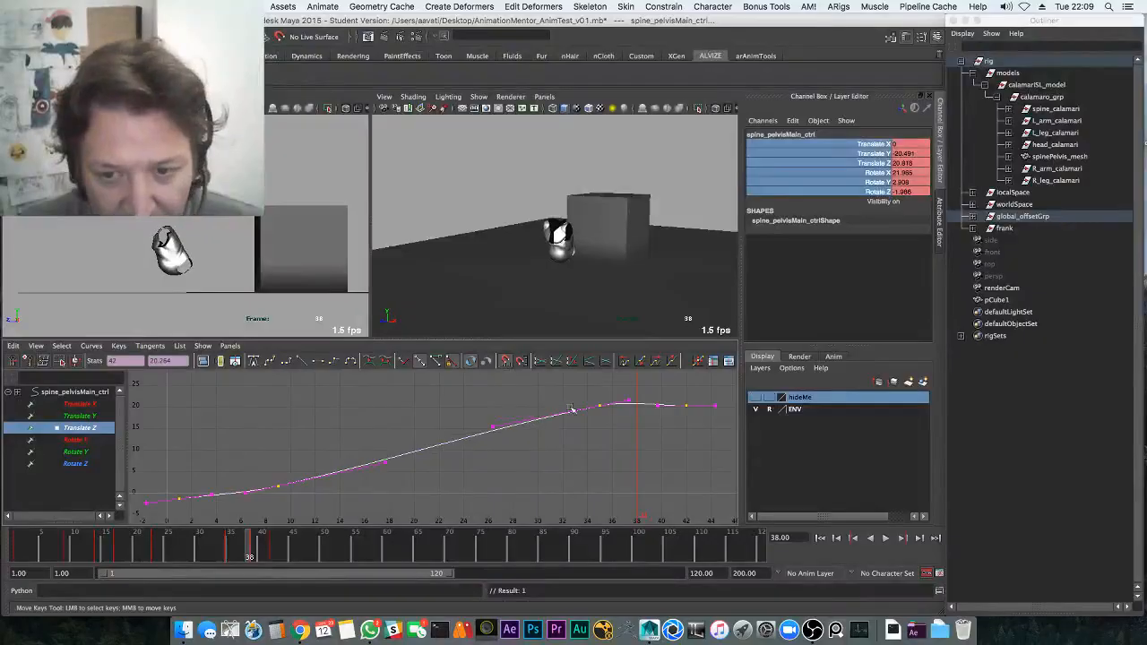
pyautogui.click(628, 388)
# Lower the pelvis Translate Y key at frame 39 to about -21.79
pyautogui.moveTo(104, 404); pyautogui.dragTo(112, 462)
pyautogui.hotkey('alt', 'v')
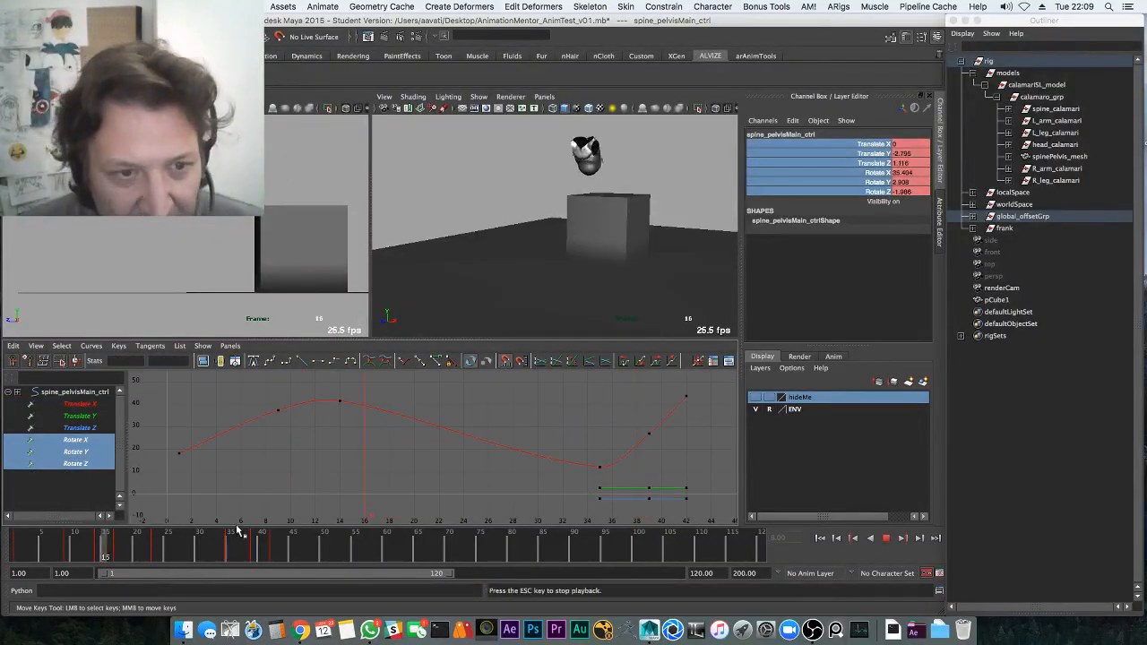
pyautogui.click(91, 415)
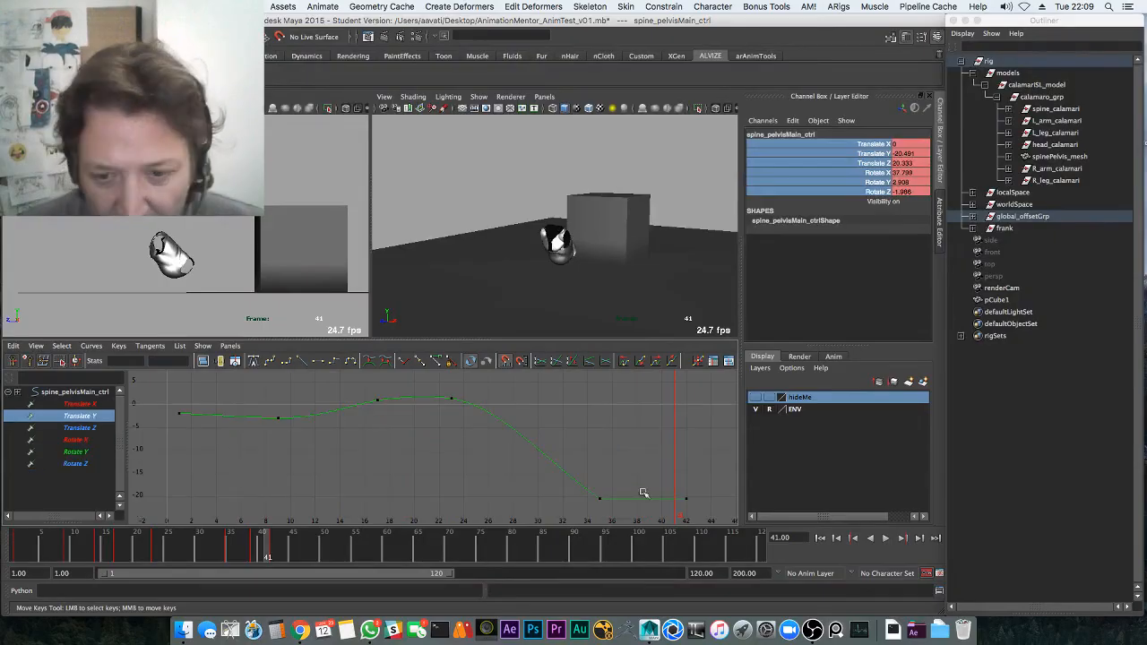
pyautogui.moveTo(268, 553)
pyautogui.mouseDown()
pyautogui.moveTo(241, 550)
pyautogui.moveTo(256, 550)
pyautogui.mouseUp()
pyautogui.keyDown('alt'); pyautogui.moveTo(651, 491); pyautogui.dragTo(617, 475, button='middle'); pyautogui.keyUp('alt')
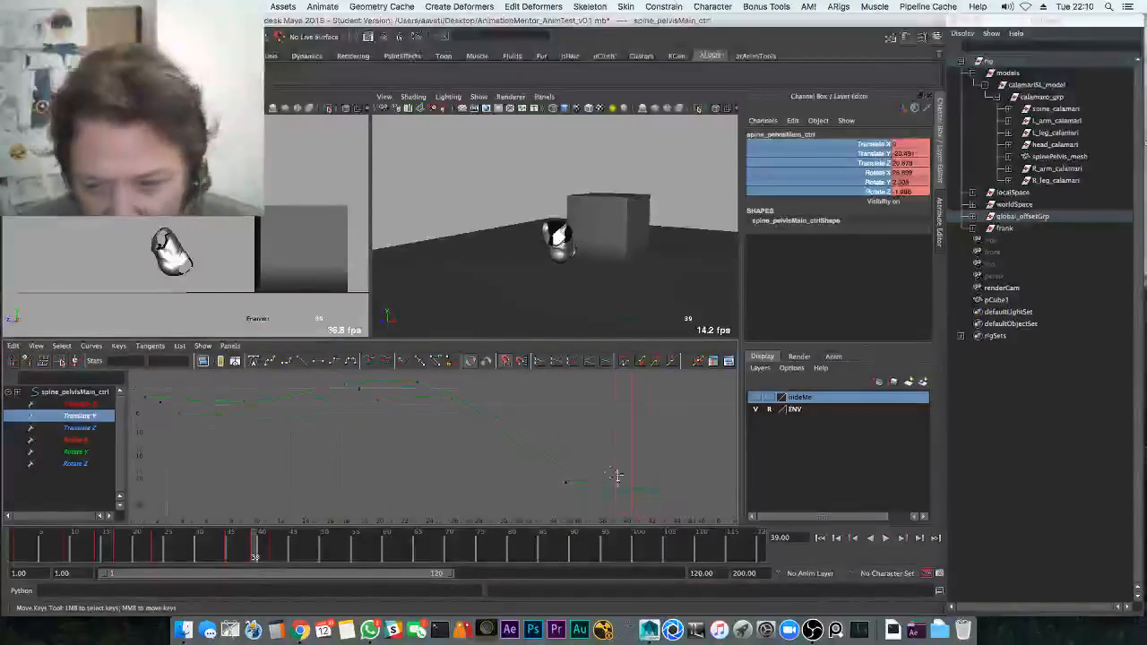
pyautogui.moveTo(624, 465); pyautogui.dragTo(600, 484)
pyautogui.moveTo(600, 483); pyautogui.dragTo(598, 491, button='middle')
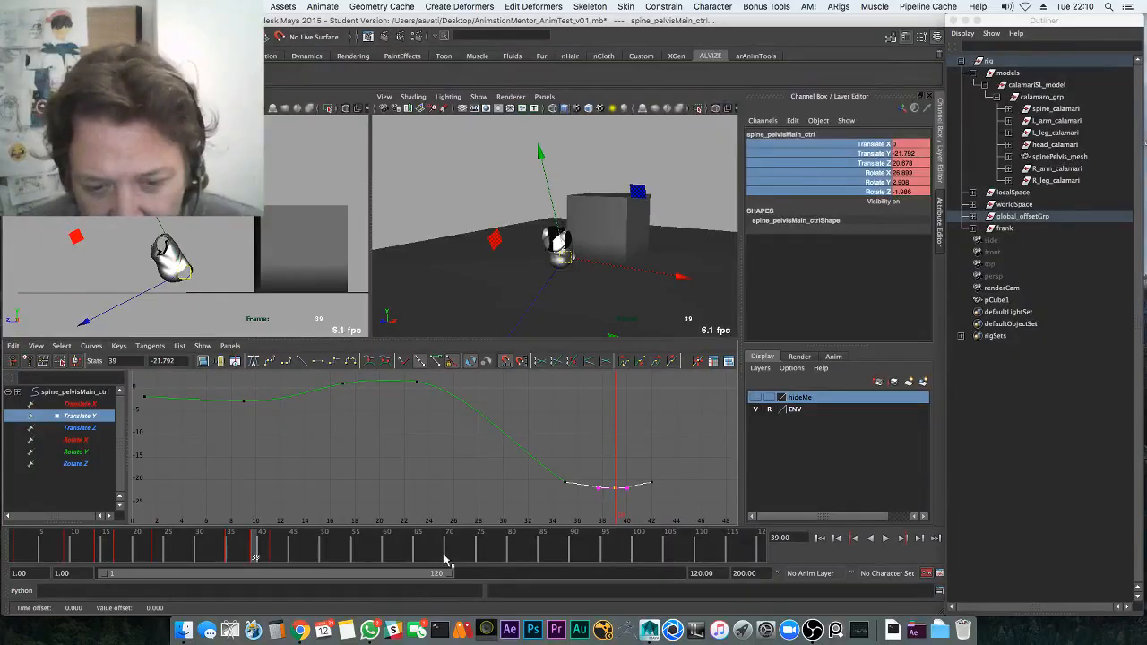
pyautogui.hotkey('alt', 'v')
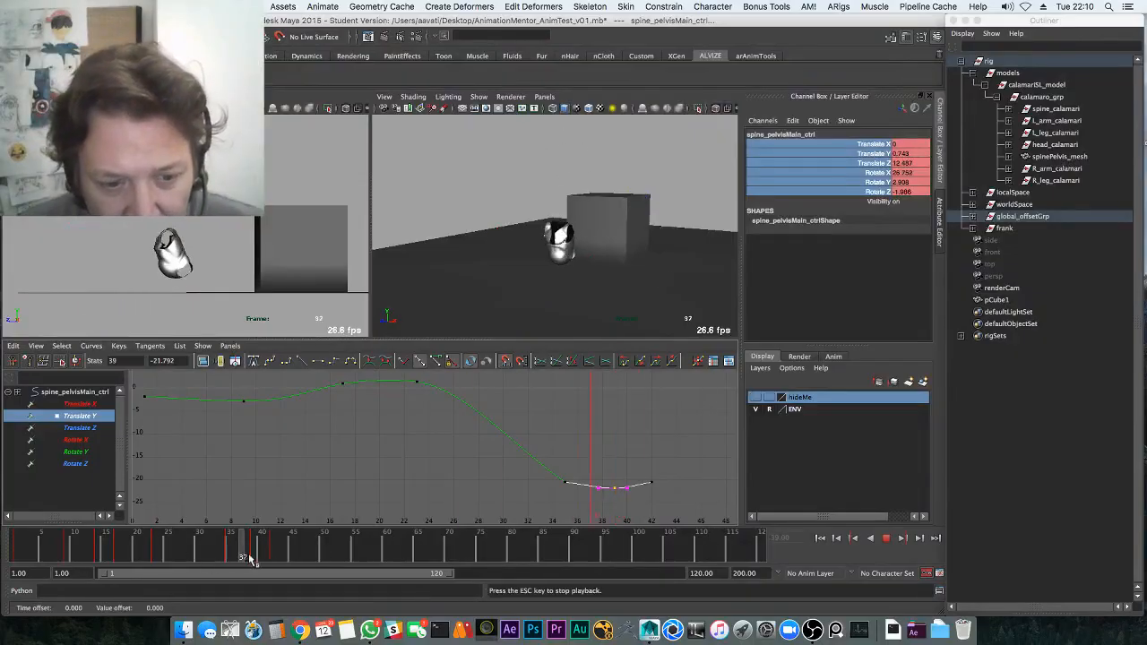
pyautogui.hotkey('alt', 'v')
# Move the landing keys on all pelvis curves two frames later and play in the side view
pyautogui.moveTo(103, 405); pyautogui.dragTo(104, 480)
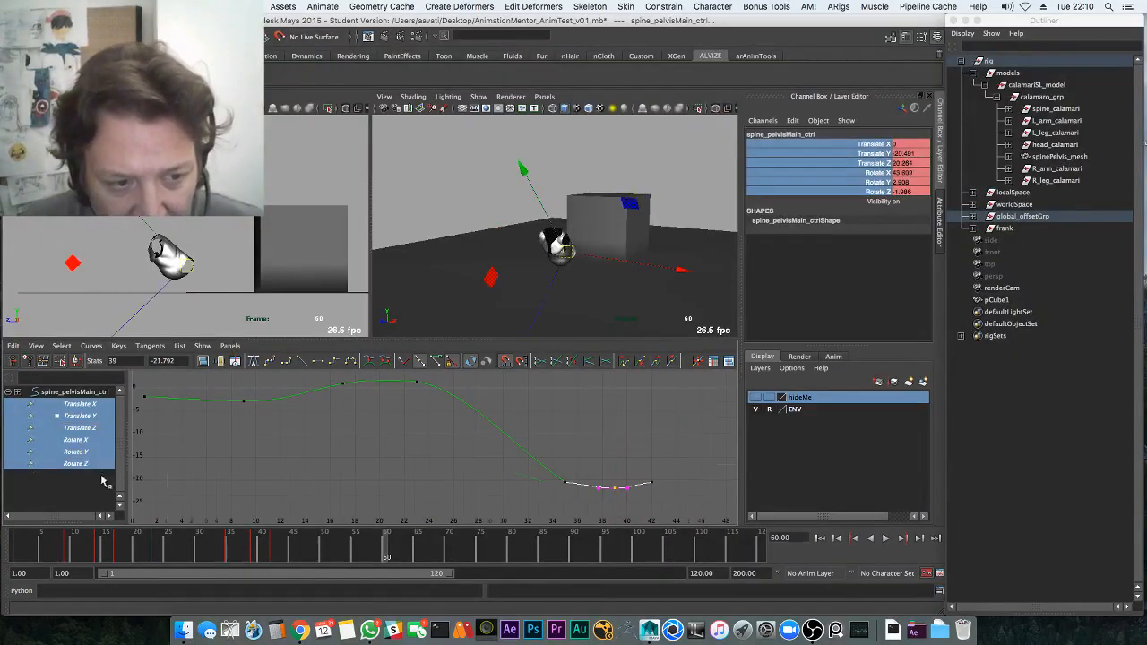
pyautogui.press('a')
pyautogui.click(274, 544)
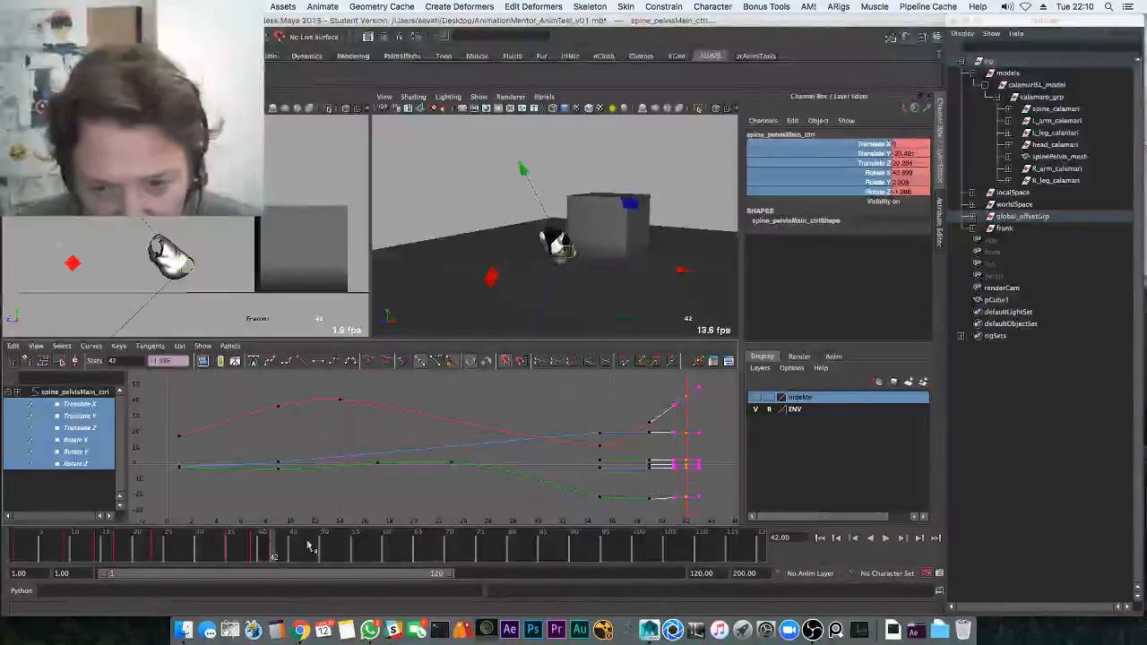
pyautogui.keyDown('alt'); pyautogui.moveTo(505, 482); pyautogui.dragTo(431, 489, button='middle'); pyautogui.keyUp('alt')
pyautogui.keyDown('shift'); pyautogui.moveTo(525, 471); pyautogui.dragTo(552, 465, button='middle'); pyautogui.keyUp('shift')
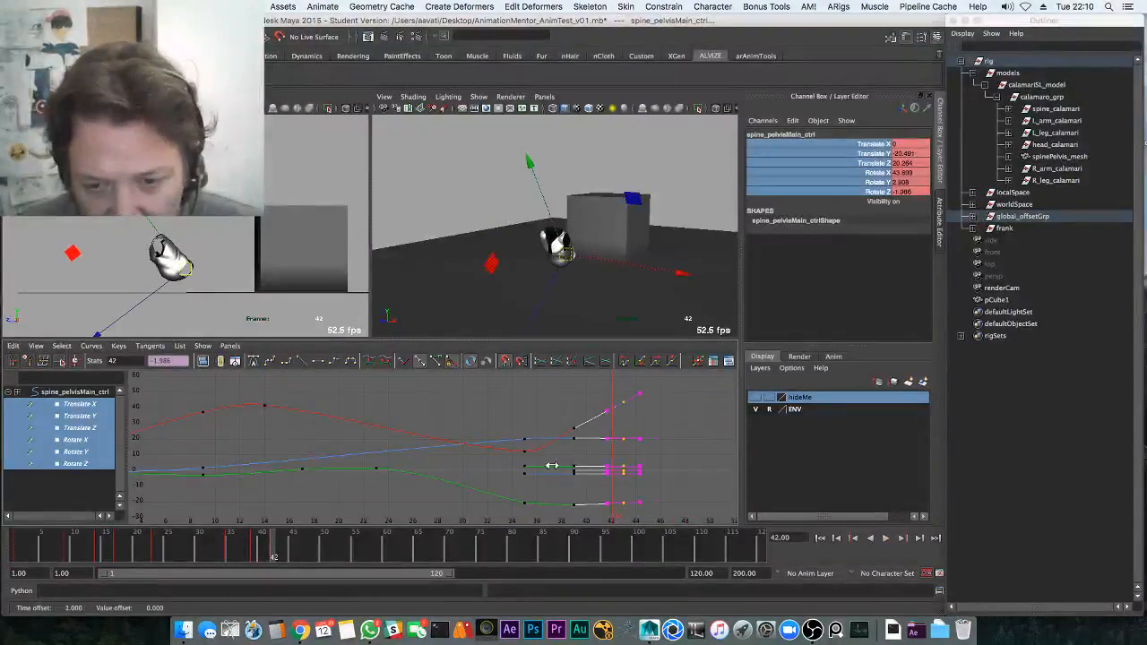
pyautogui.press('space')
pyautogui.hotkey('alt', 'v')
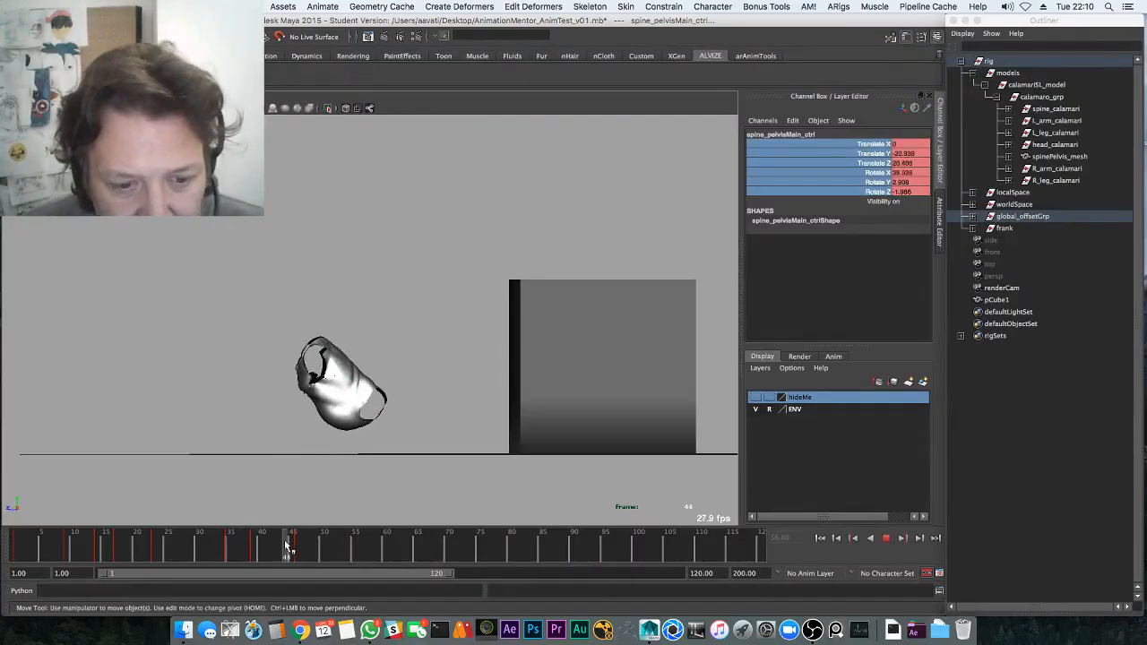
# Adjust the pelvis Translate Z keys at frames 39 and 46, raising the frame-46 key
pyautogui.press('space')
pyautogui.click(94, 406)
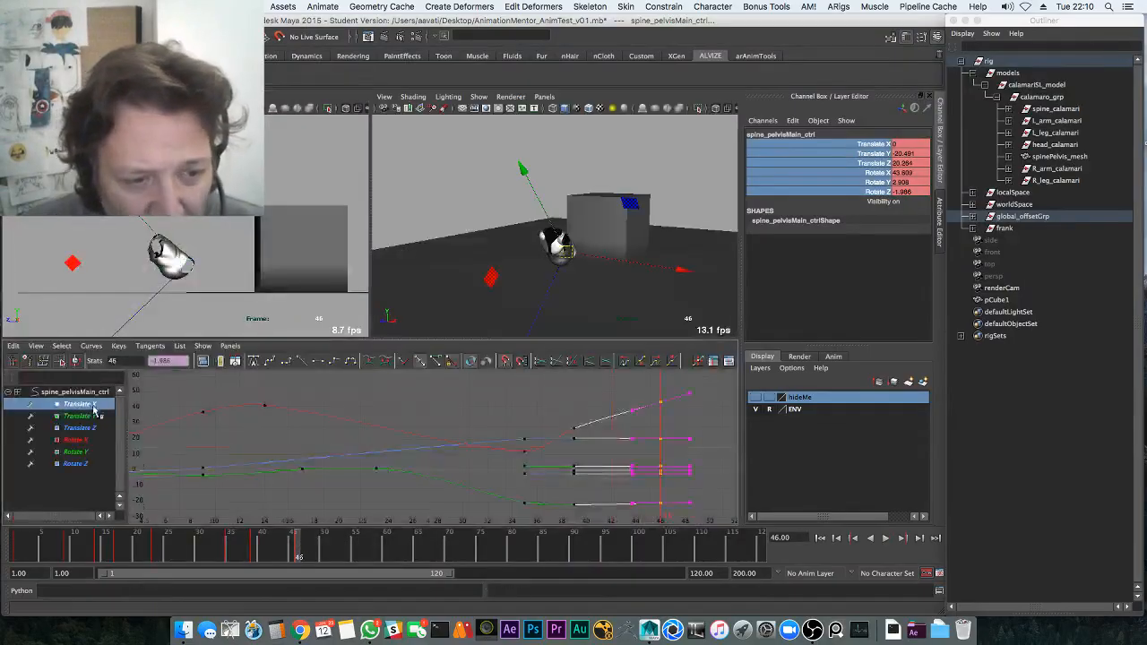
pyautogui.press('f')
pyautogui.click(95, 428)
pyautogui.press('f')
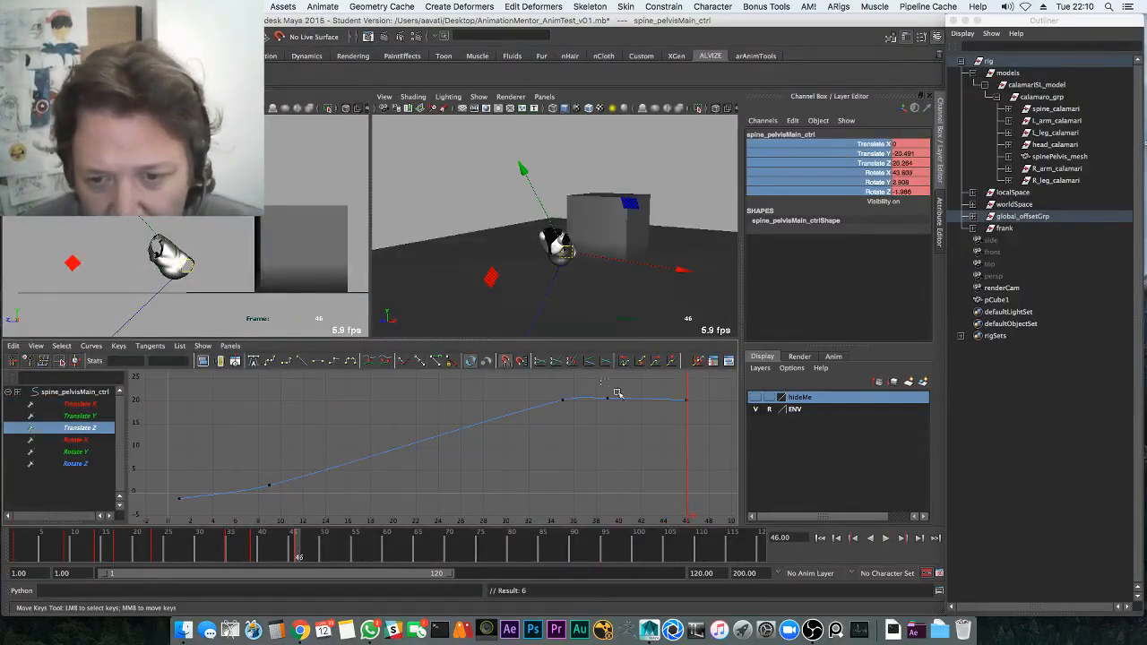
pyautogui.moveTo(618, 393); pyautogui.dragTo(703, 418)
pyautogui.press('f')
pyautogui.keyDown('shift'); pyautogui.moveTo(578, 450); pyautogui.dragTo(629, 471, button='middle'); pyautogui.keyUp('shift')
pyautogui.press('a')
pyautogui.keyDown('shift'); pyautogui.moveTo(614, 404); pyautogui.dragTo(584, 443, button='middle'); pyautogui.keyUp('shift')
pyautogui.keyDown('shift'); pyautogui.moveTo(669, 419); pyautogui.dragTo(673, 406, button='middle'); pyautogui.keyUp('shift')
# Delete the frame-39 Translate Z key and play back the landing in the side view
pyautogui.moveTo(605, 385); pyautogui.dragTo(661, 417)
pyautogui.press('Delete')
pyautogui.hotkey('alt', 'v')
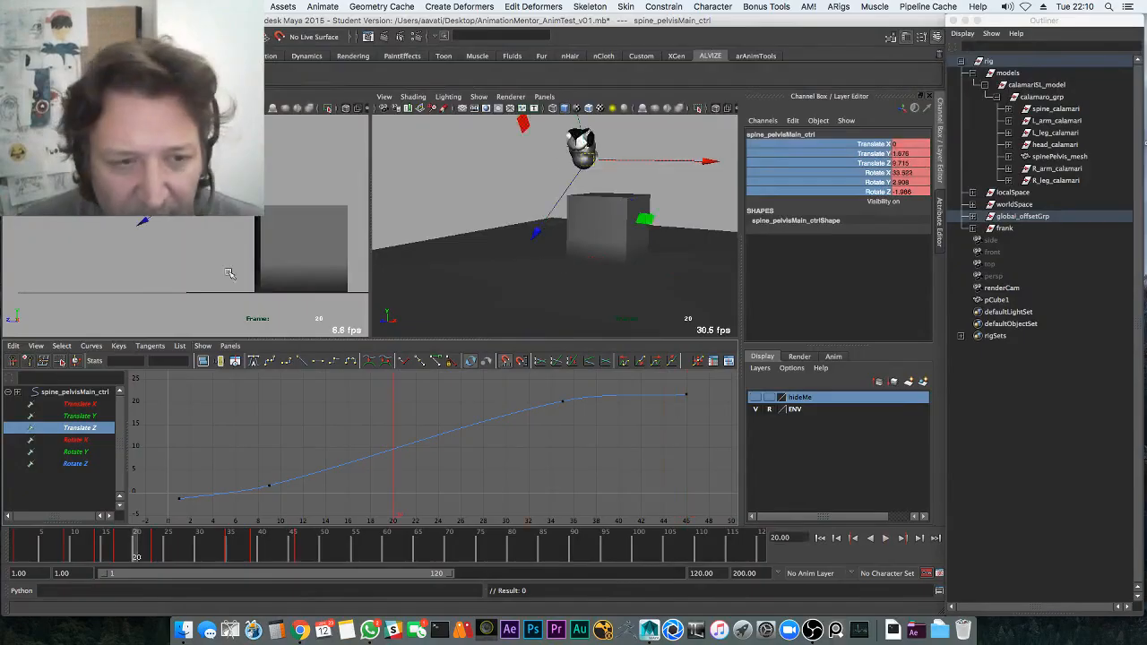
pyautogui.press('space')
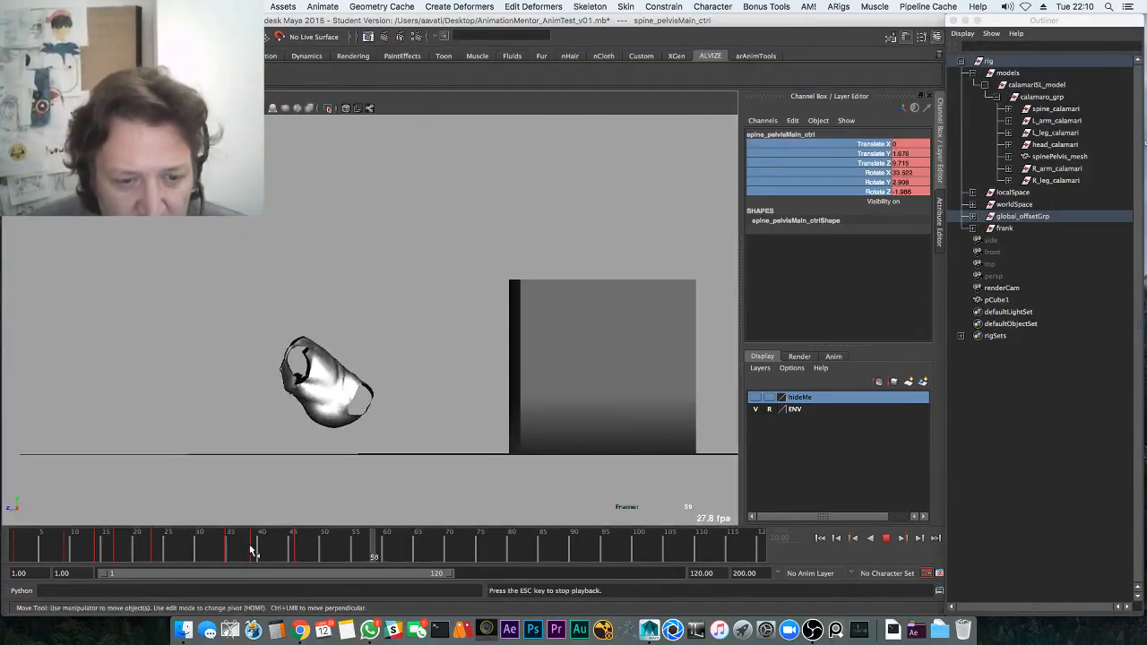
pyautogui.press('Escape')
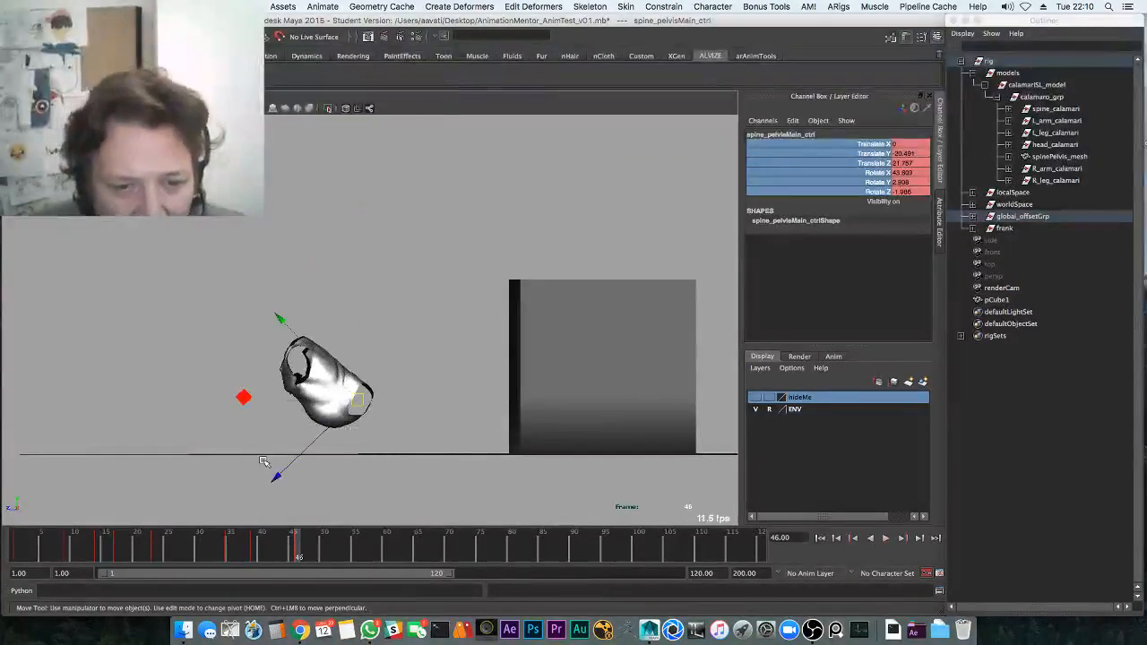
pyautogui.press('space')
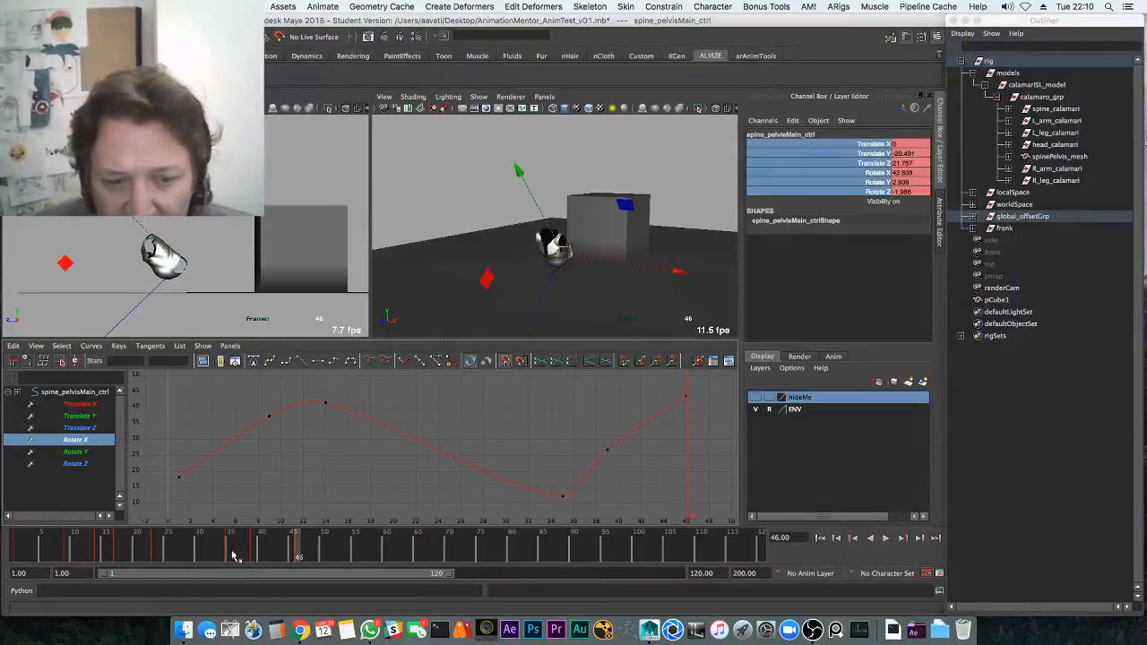
# Raise the pelvis Rotate X key at frame 39 to tilt it more, then replay the landing
pyautogui.moveTo(232, 556); pyautogui.dragTo(280, 541)
pyautogui.moveTo(573, 440); pyautogui.dragTo(620, 464)
pyautogui.keyDown('shift'); pyautogui.moveTo(608, 424); pyautogui.dragTo(607, 395, button='middle'); pyautogui.keyUp('shift')
pyautogui.hotkey('alt', 'v')
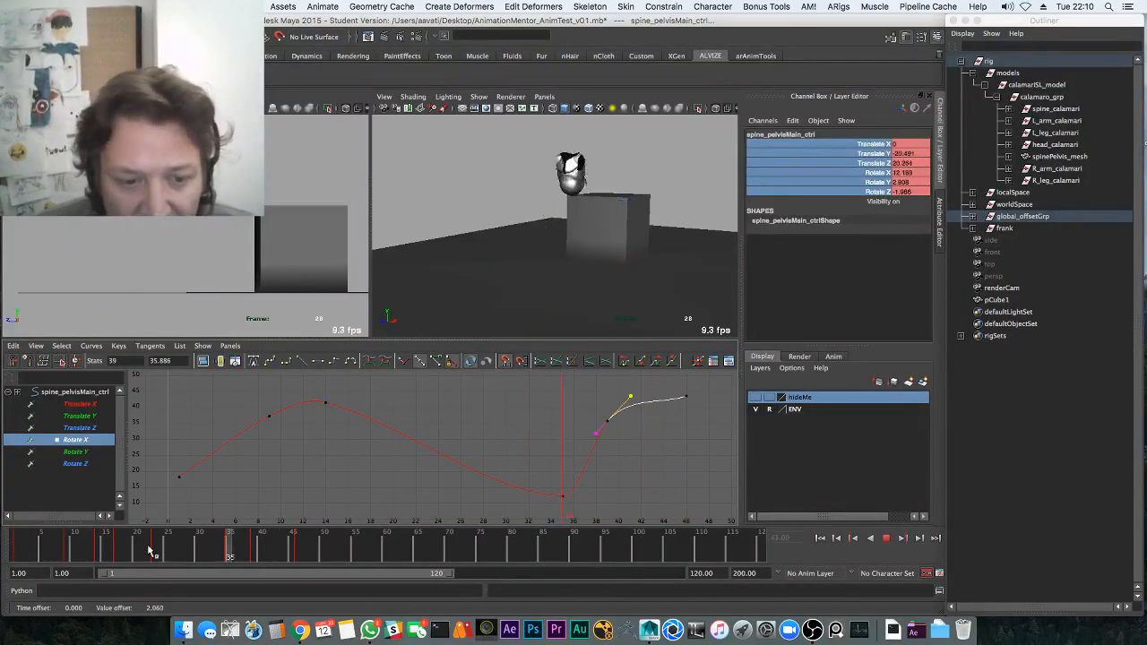
pyautogui.press('space')
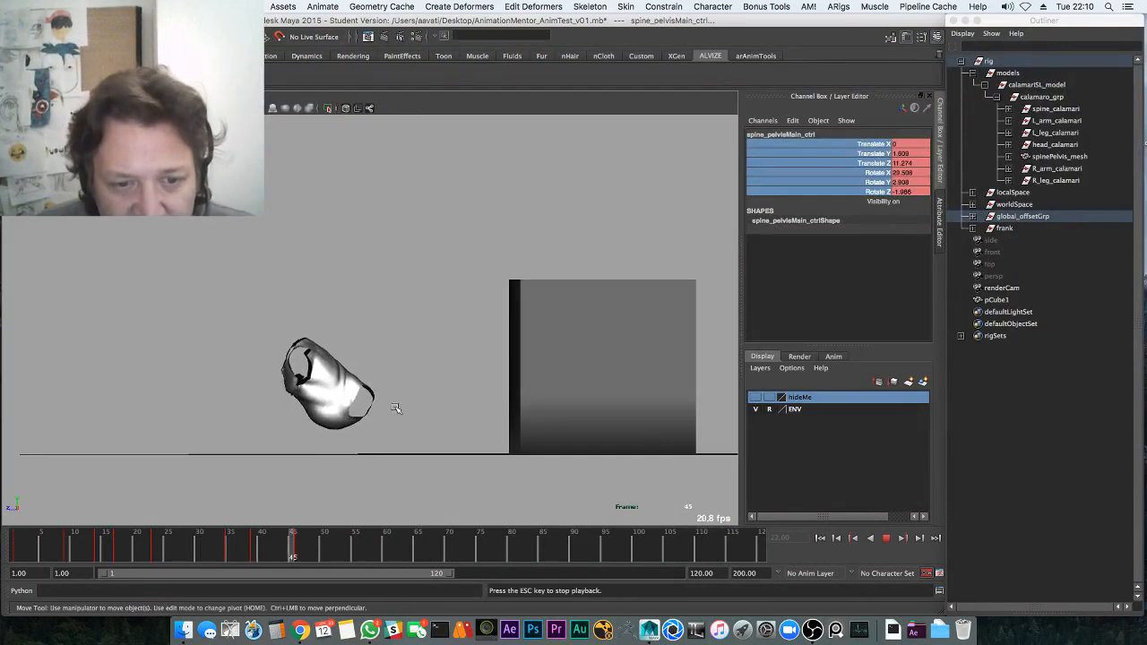
pyautogui.press('Escape')
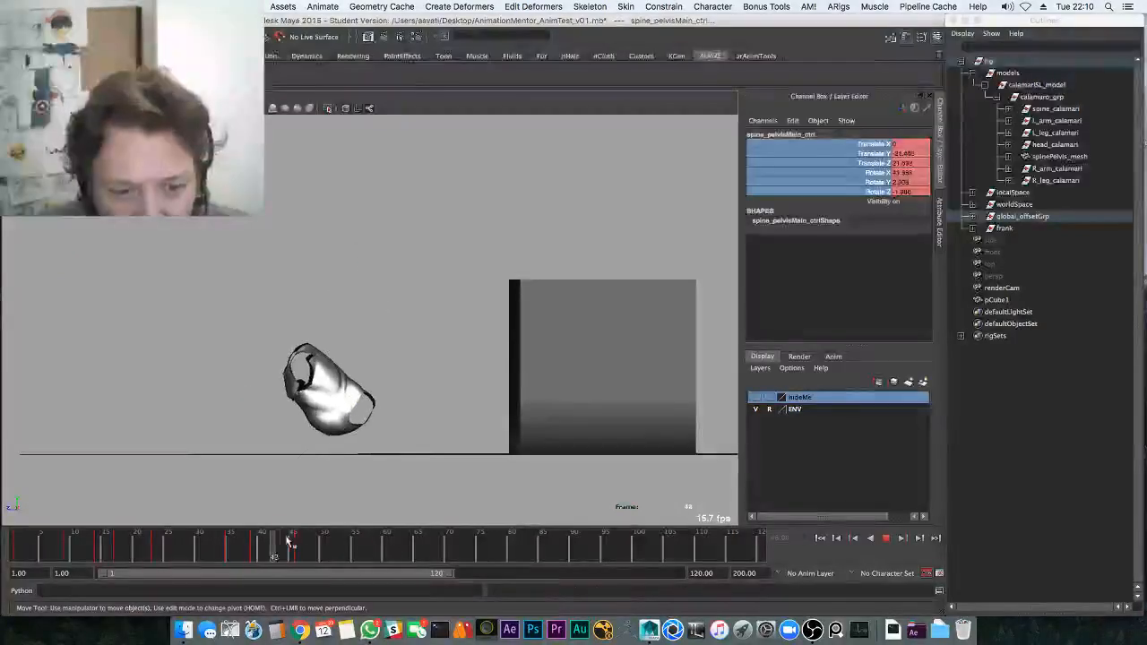
pyautogui.press('space')
# Lower the pelvis Translate Y key at frame 45, then show all six pelvis curves
pyautogui.click(93, 419)
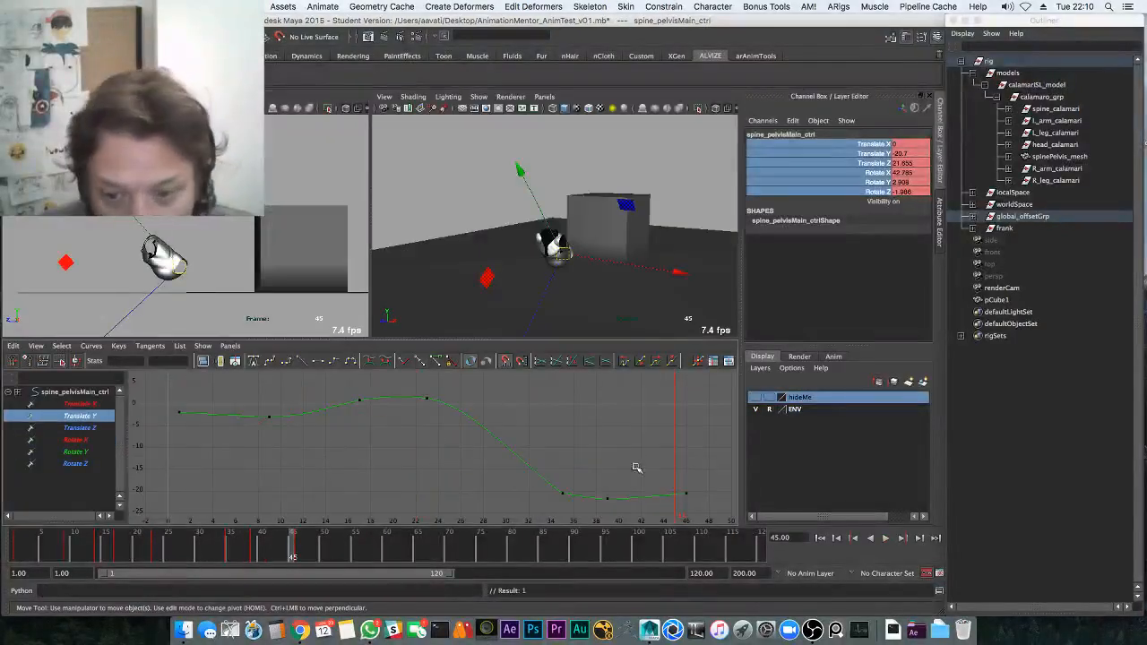
pyautogui.press('f')
pyautogui.keyDown('shift'); pyautogui.moveTo(604, 456); pyautogui.dragTo(387, 520, button='middle'); pyautogui.keyUp('shift')
pyautogui.moveTo(97, 405); pyautogui.dragTo(90, 464)
pyautogui.press('f')
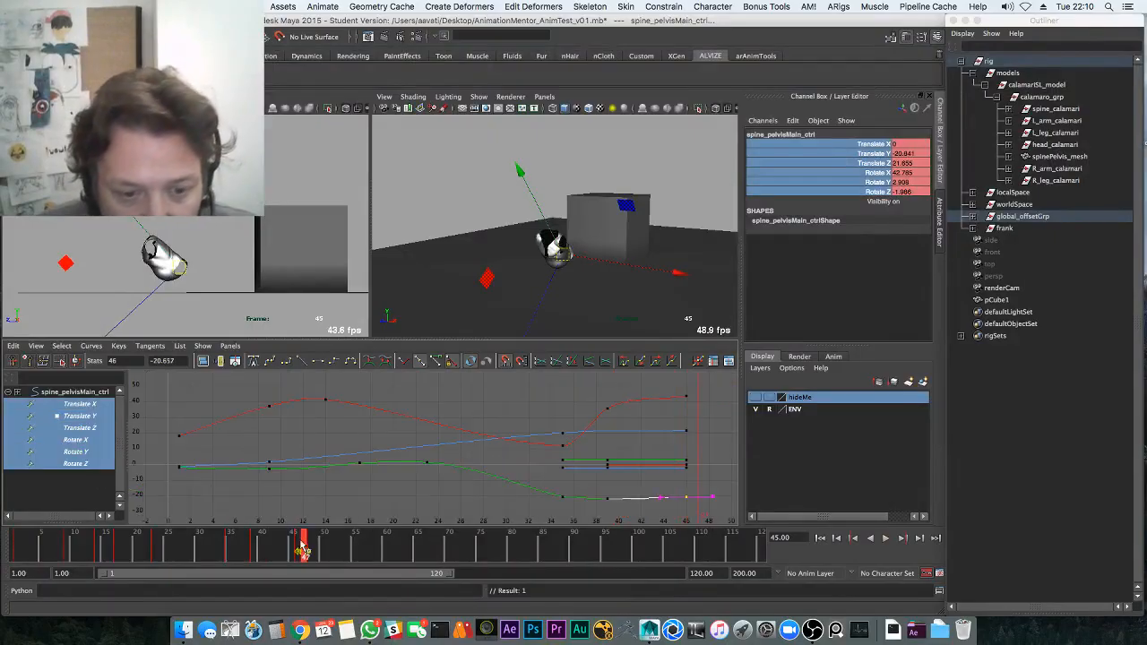
# Key the pelvis position at frame 55 with Shift+W and play it back in perspective
pyautogui.moveTo(27, 547); pyautogui.dragTo(403, 570)
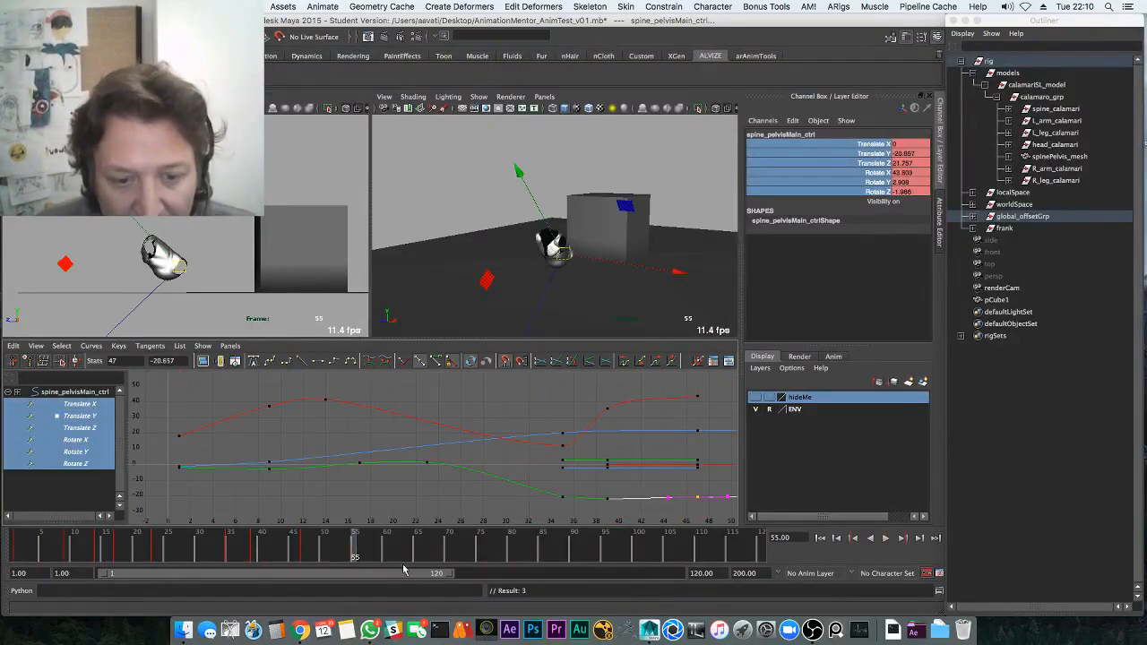
pyautogui.hotkey('shift', 'e')
pyautogui.keyDown('alt'); pyautogui.moveTo(574, 428); pyautogui.dragTo(478, 438, button='middle'); pyautogui.keyUp('alt')
pyautogui.hotkey('shift', 'w')
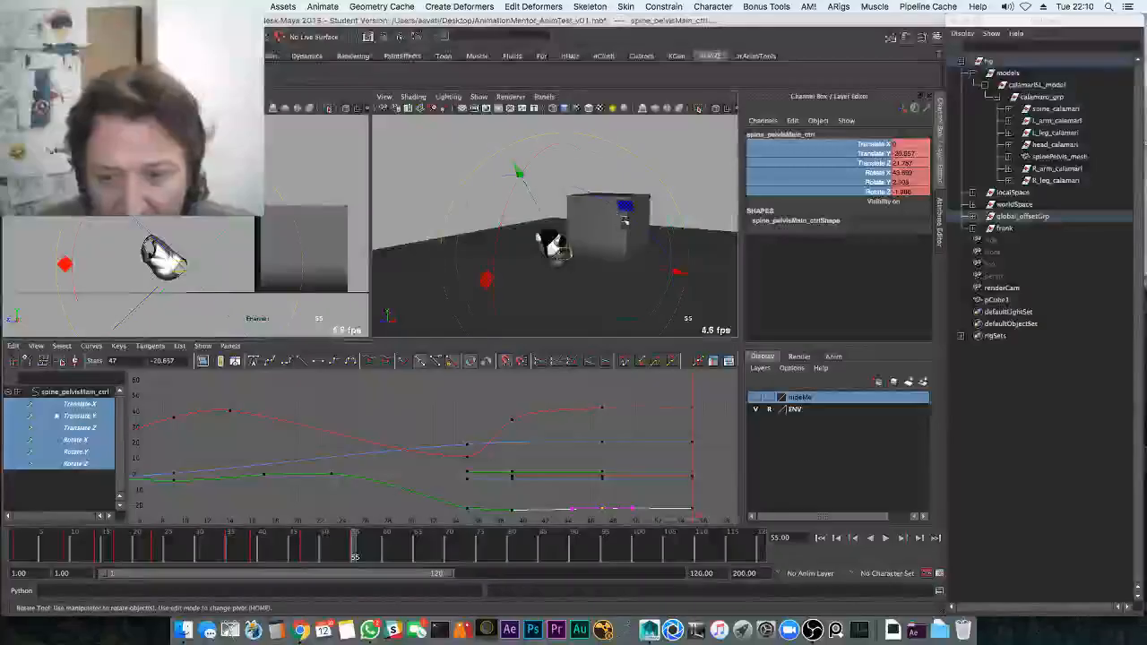
pyautogui.hotkey('shift', 'e')
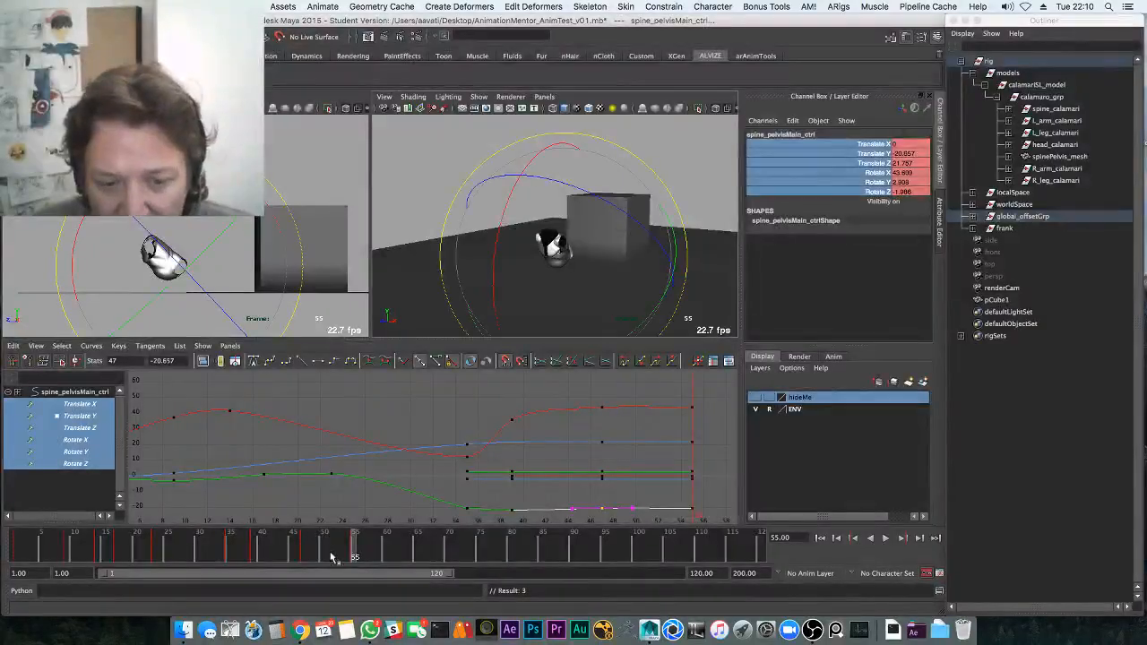
pyautogui.press('z')
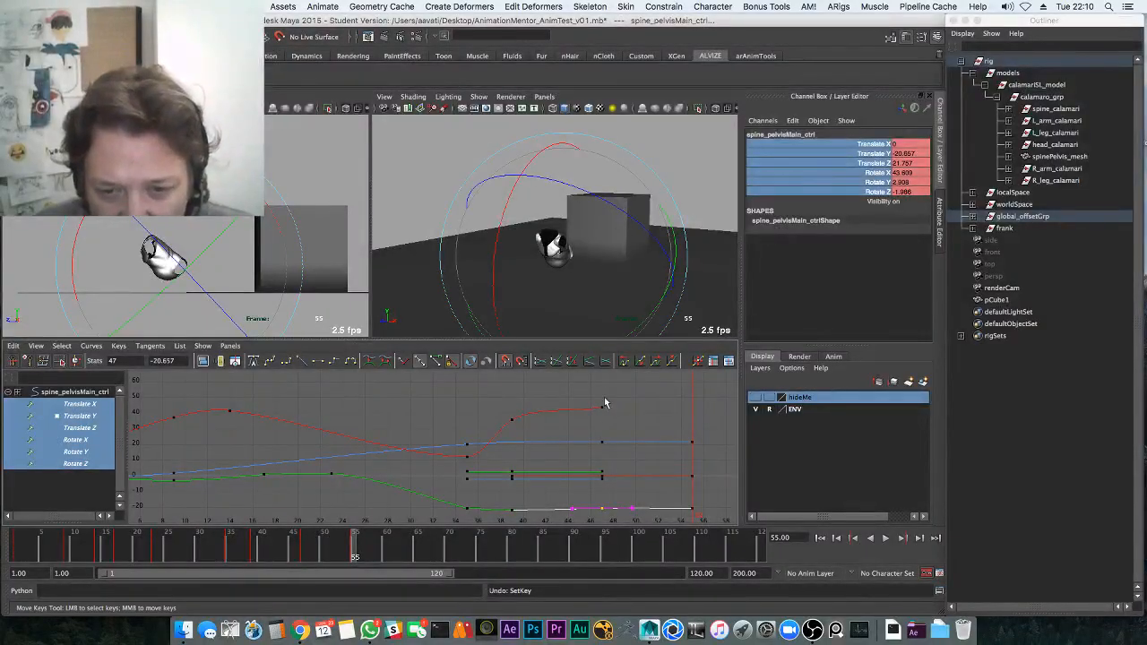
pyautogui.hotkey('shift', 'w')
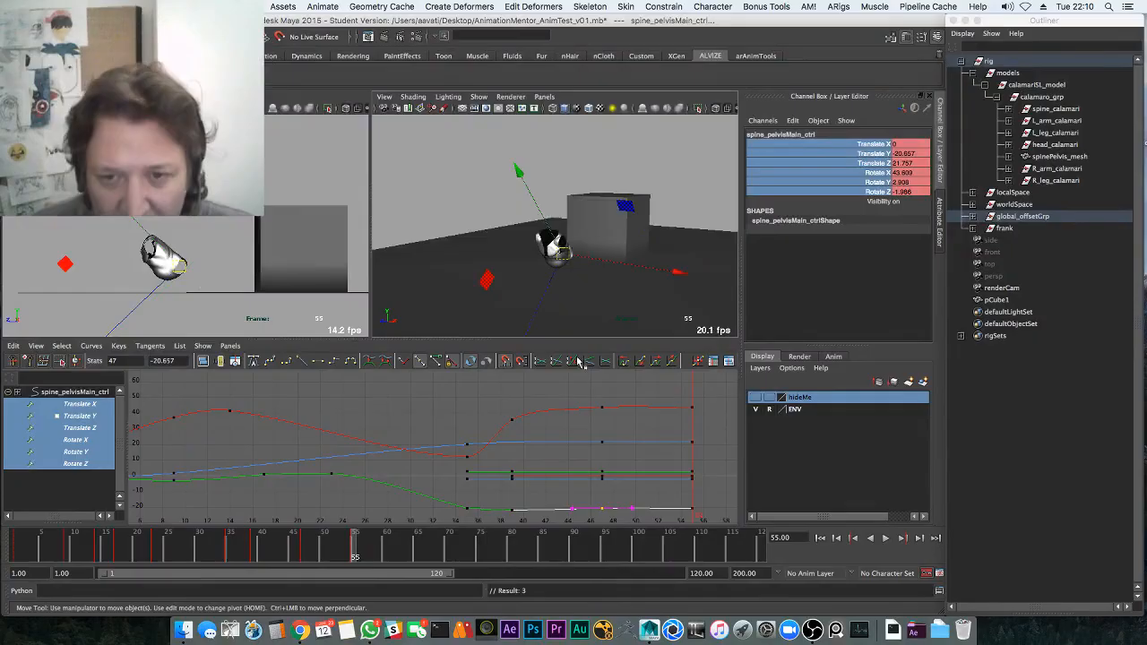
pyautogui.press('space')
pyautogui.hotkey('alt', 'v')
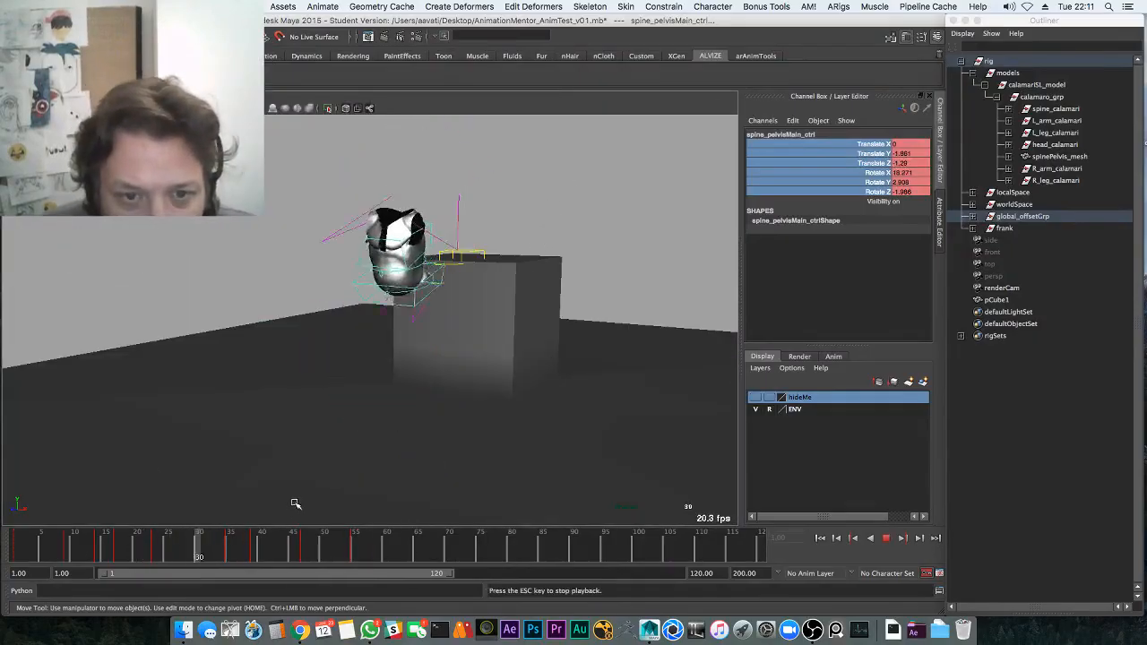
# Save the scene AnimationMentor_AnimTest_v01.mb, confirming the save prompt
pyautogui.moveTo(255, 549); pyautogui.dragTo(274, 553)
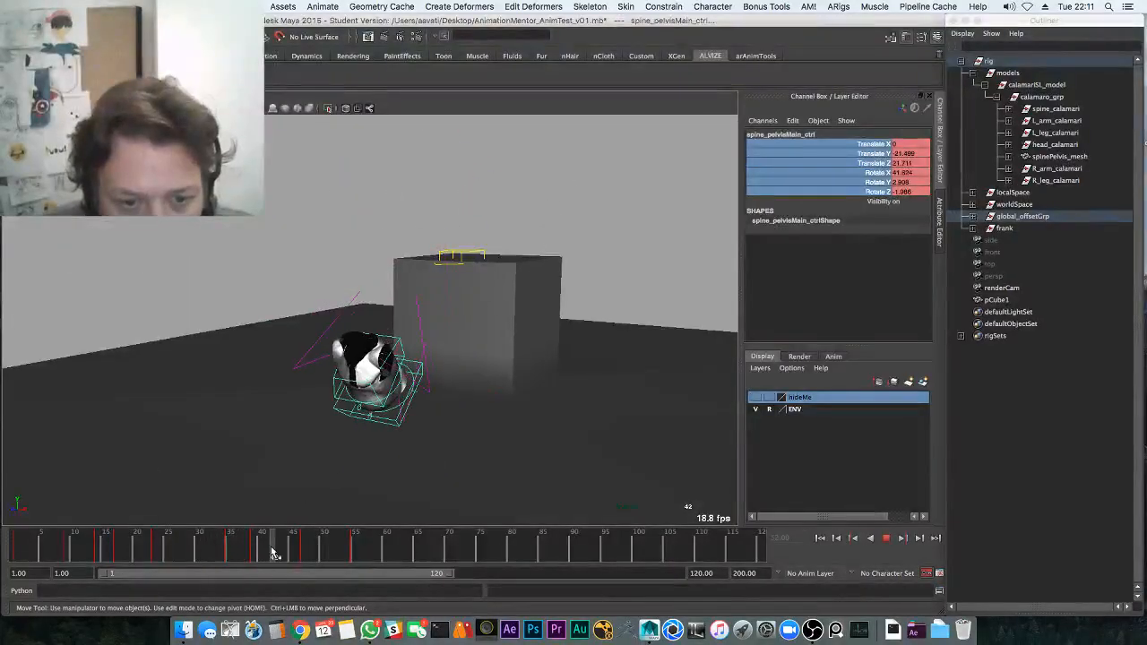
pyautogui.press('super+s')
pyautogui.click(541, 347)
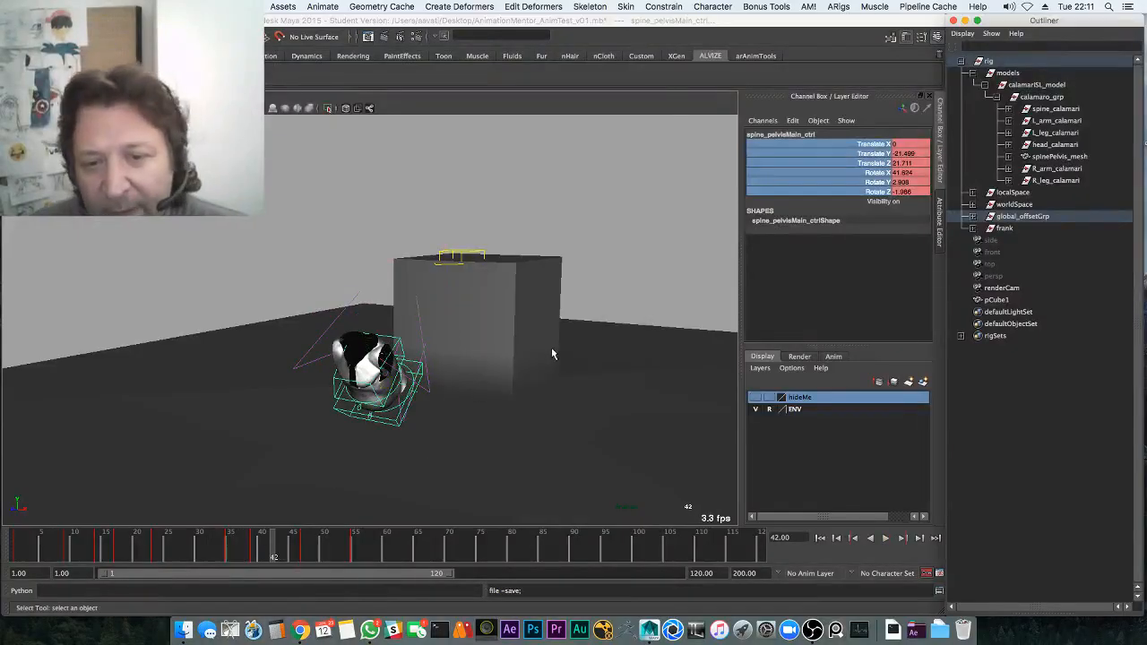
# Replay the hop from the takeoff in the side view and tilt the pelvis control
pyautogui.press('space')
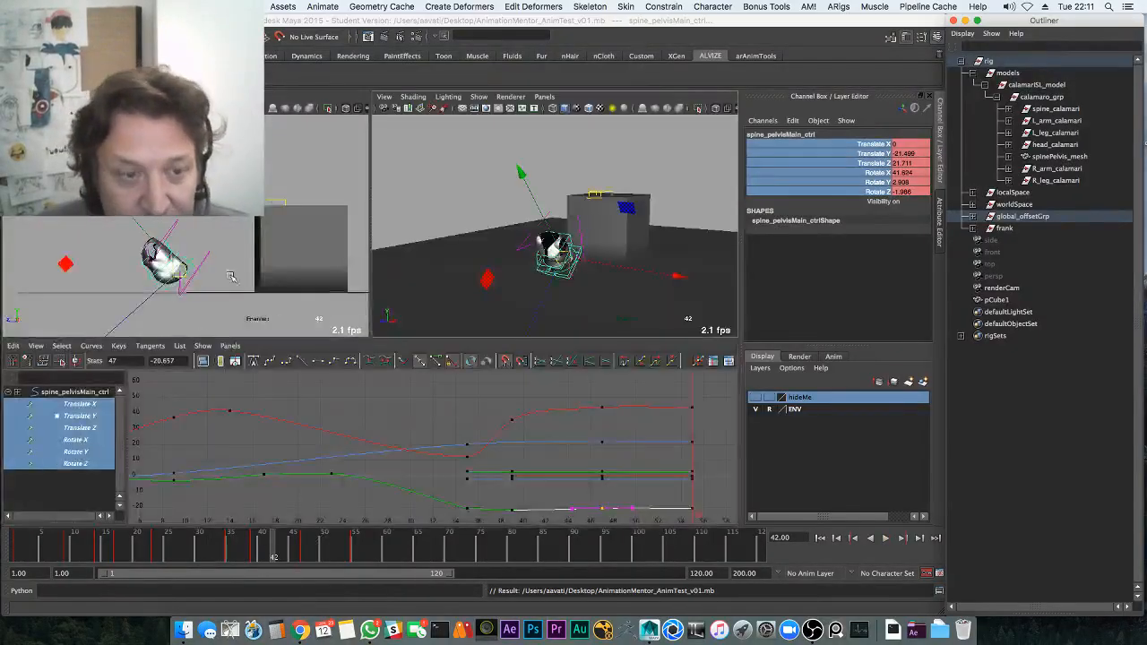
pyautogui.press('space')
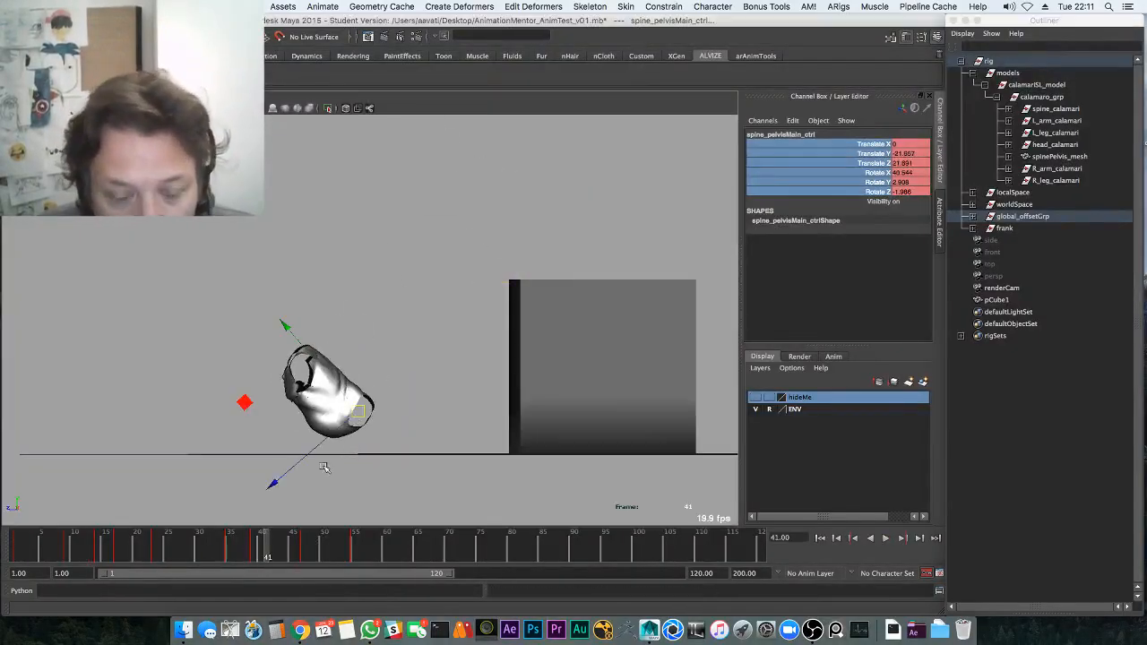
pyautogui.moveTo(236, 546); pyautogui.dragTo(34, 568)
pyautogui.hotkey('alt', 'v')
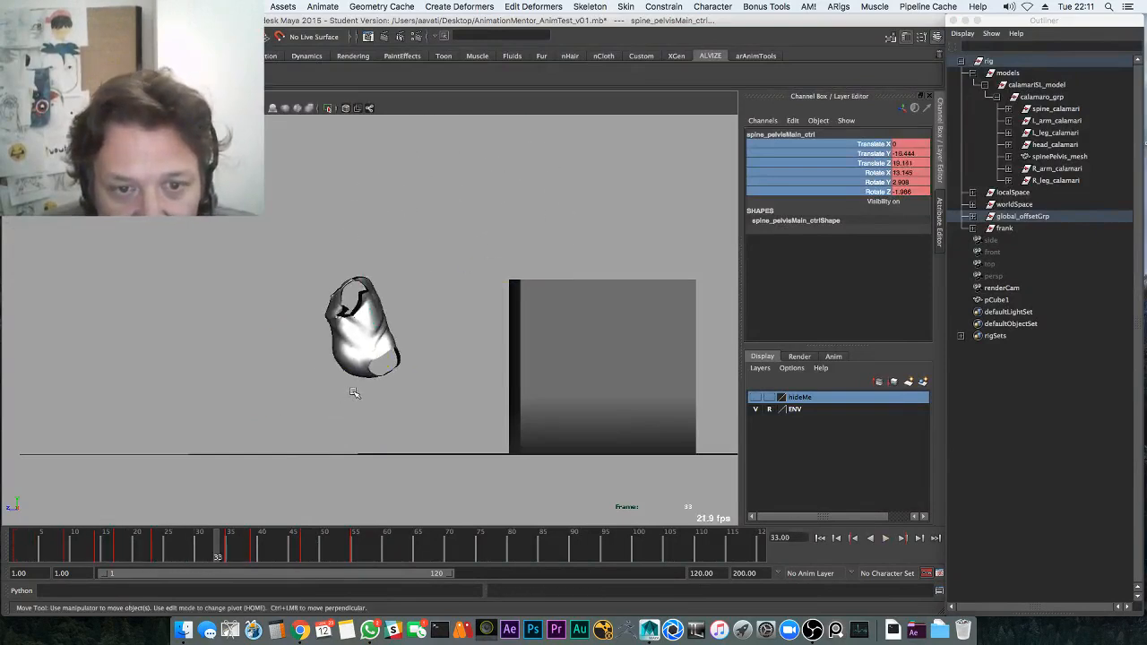
pyautogui.hotkey('alt', '1')
pyautogui.press('q')
pyautogui.click(350, 398)
pyautogui.press('e')
pyautogui.moveTo(350, 396)
pyautogui.mouseDown()
pyautogui.moveTo(337, 359)
pyautogui.moveTo(344, 383)
pyautogui.mouseUp()
pyautogui.press('z')
pyautogui.press('q')
pyautogui.click(345, 380)
pyautogui.press('e')
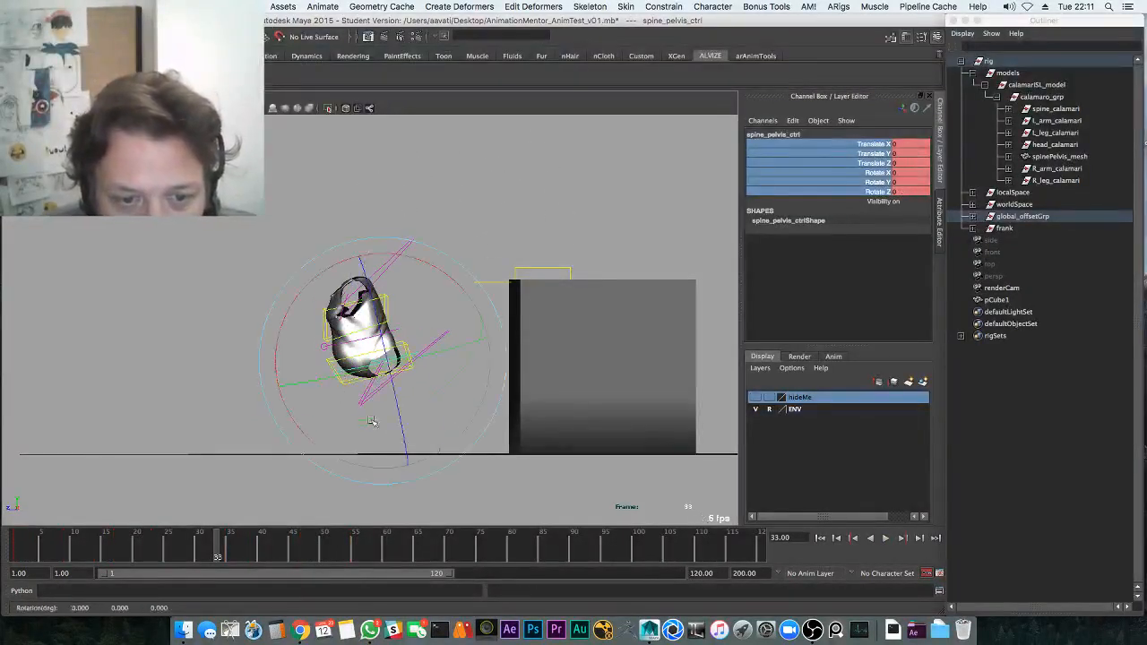
pyautogui.press('q')
pyautogui.click(359, 327)
pyautogui.press('e')
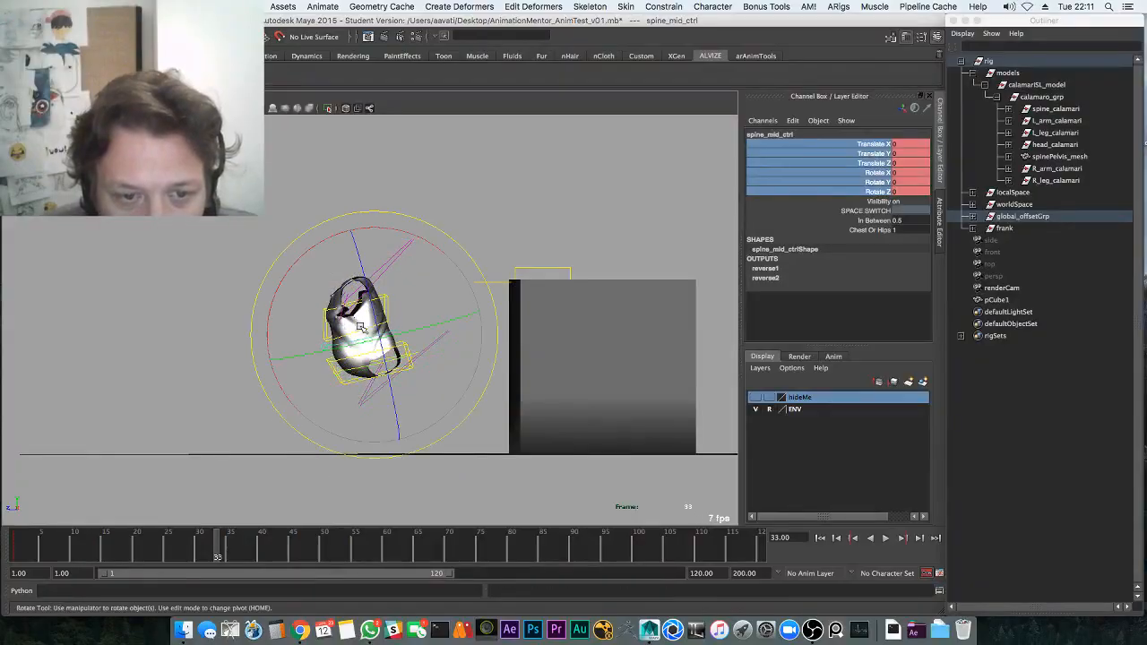
pyautogui.press('q')
pyautogui.click(397, 328)
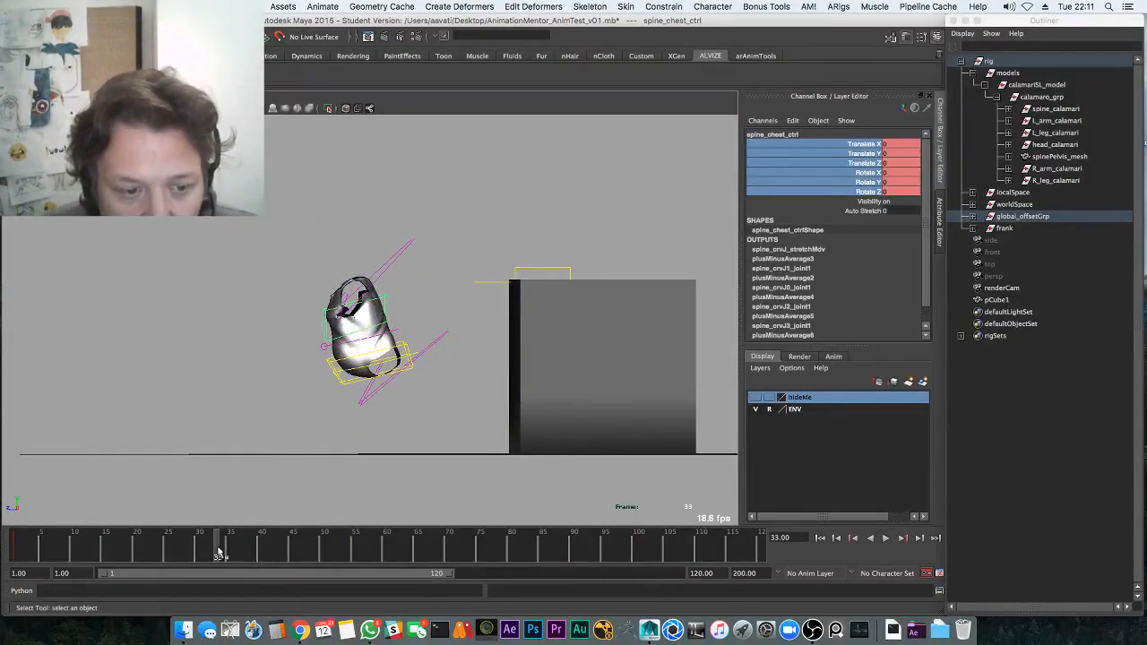
pyautogui.moveTo(217, 551); pyautogui.dragTo(0, 588)
pyautogui.click(610, 235)
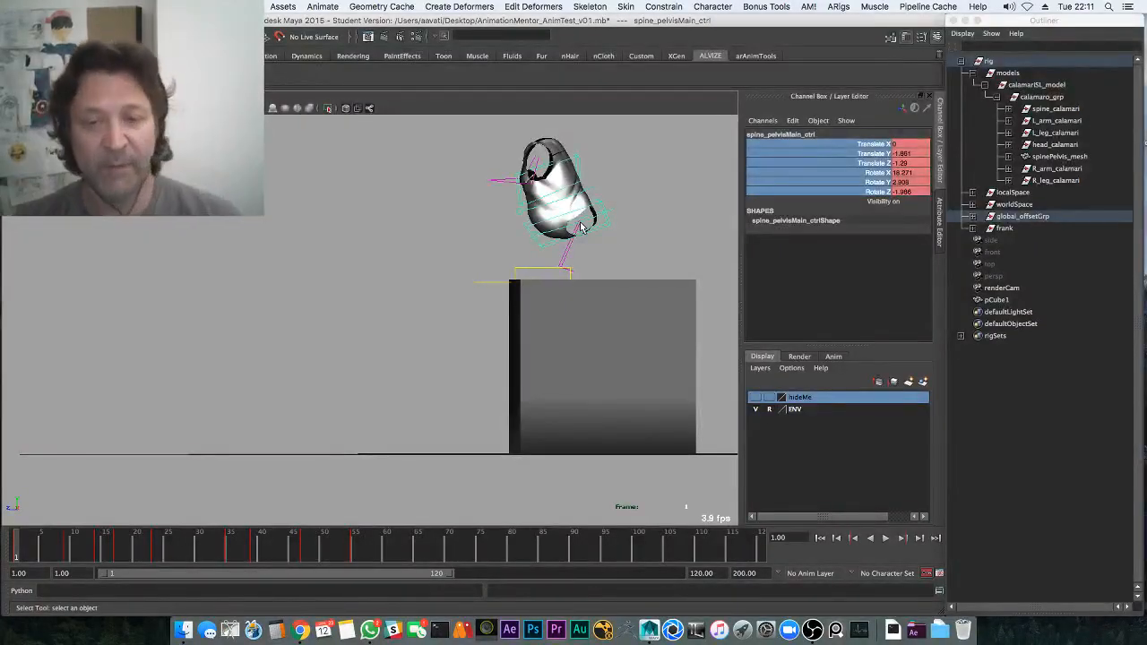
pyautogui.press('z')
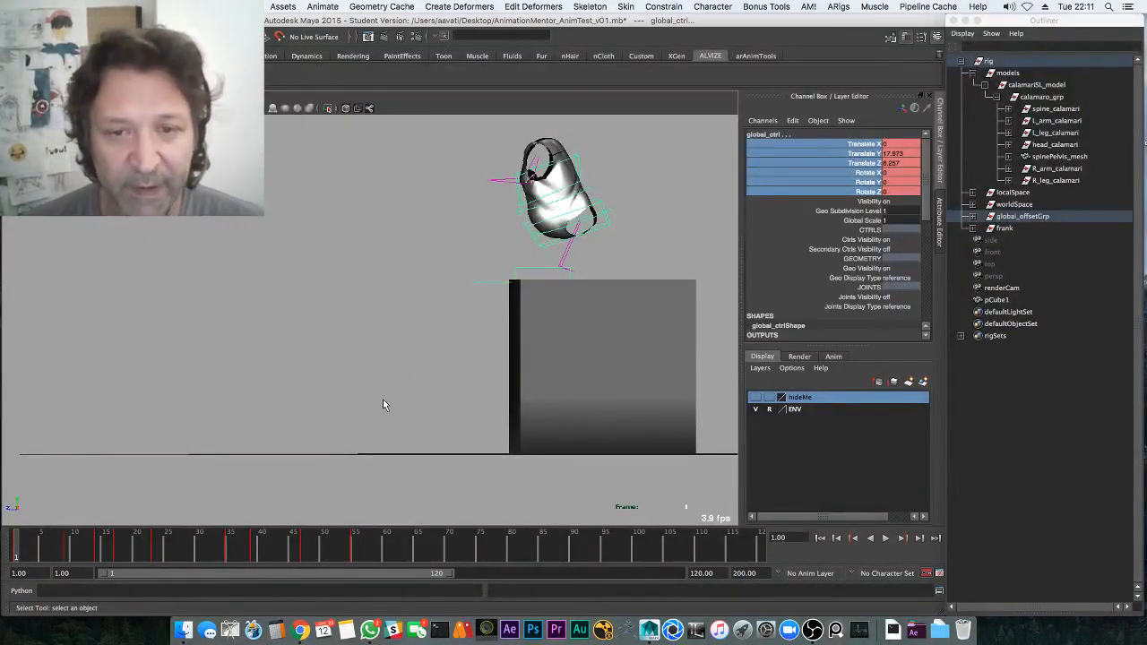
pyautogui.click(538, 252)
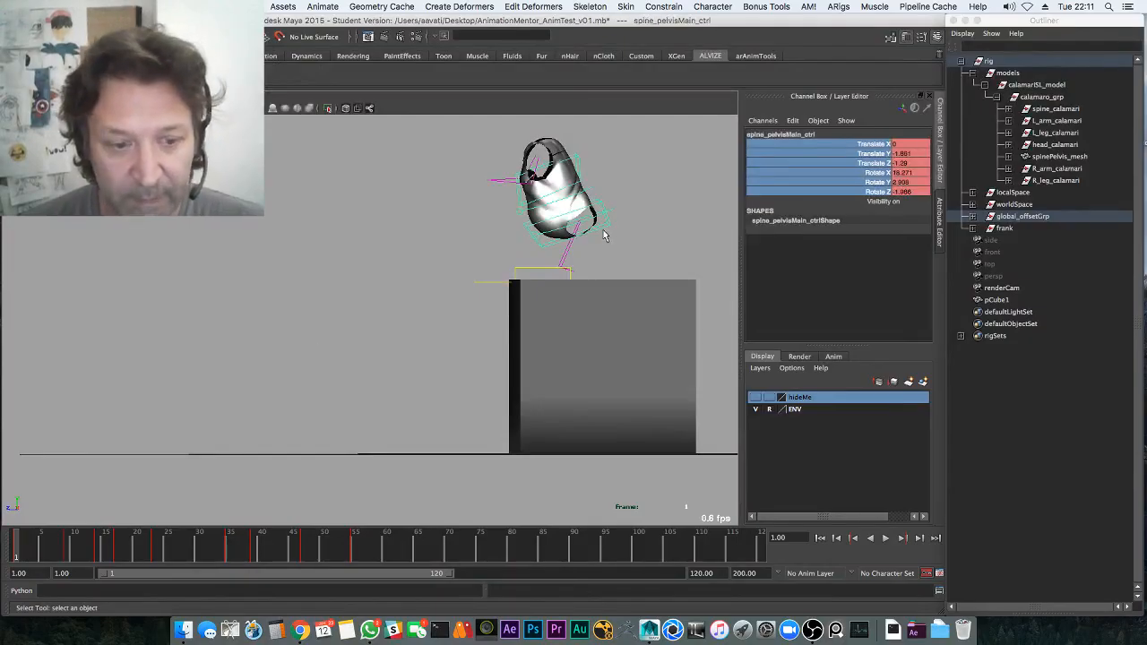
pyautogui.press('z')
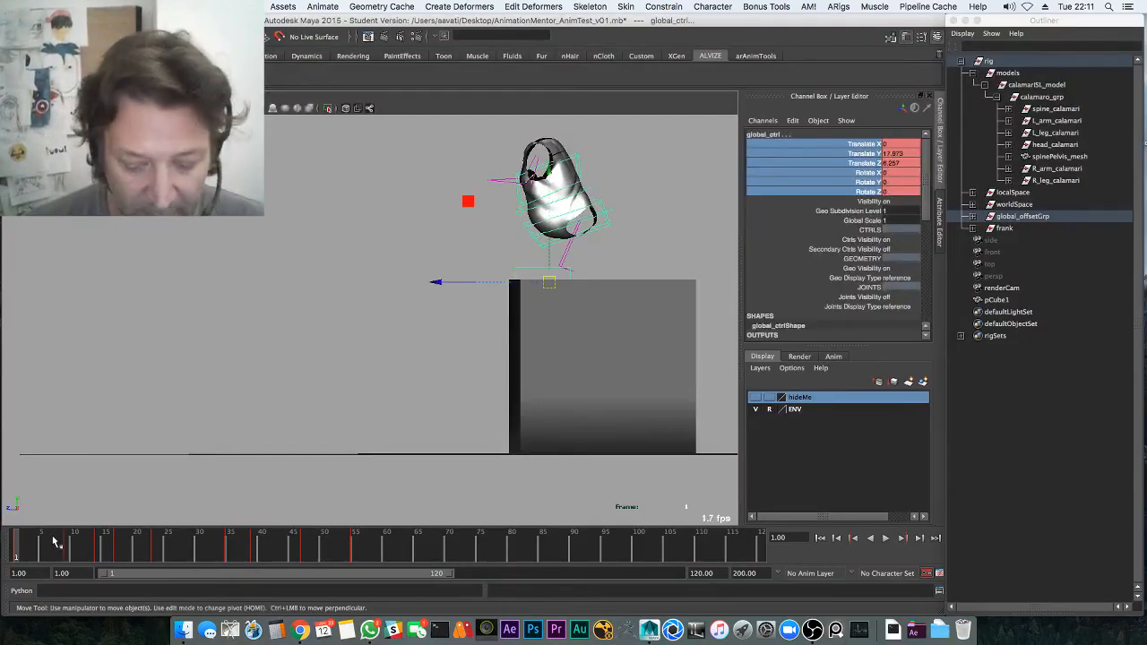
pyautogui.press('.')
pyautogui.press('e')
pyautogui.press('.')
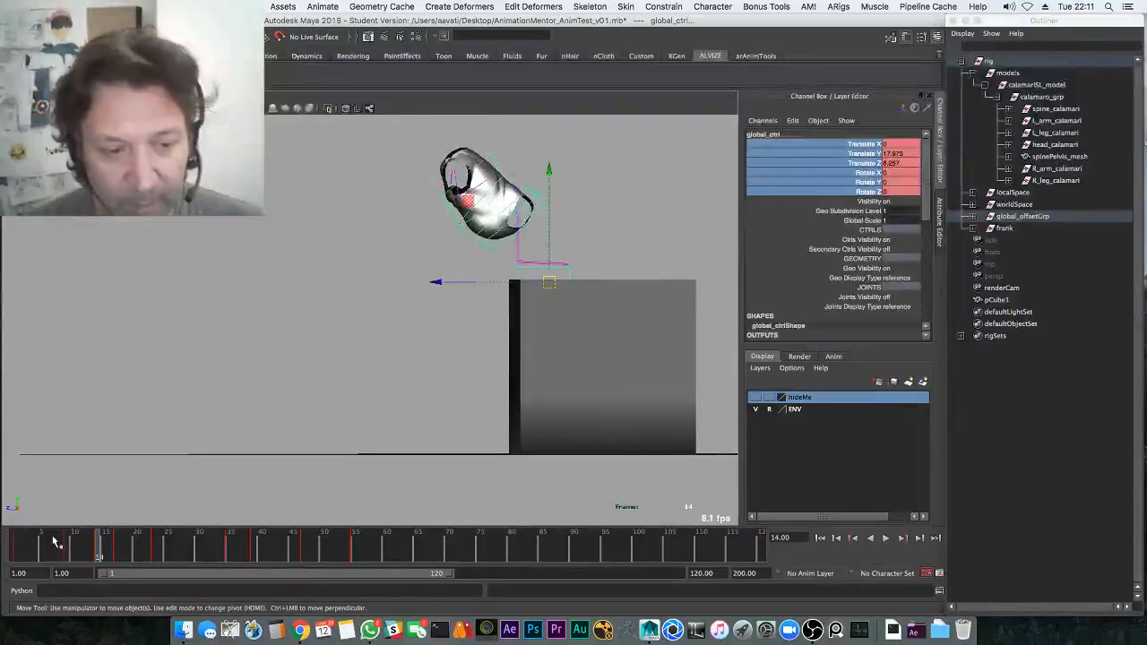
pyautogui.press('.')
pyautogui.press('.')
pyautogui.press('.')
pyautogui.press('.')
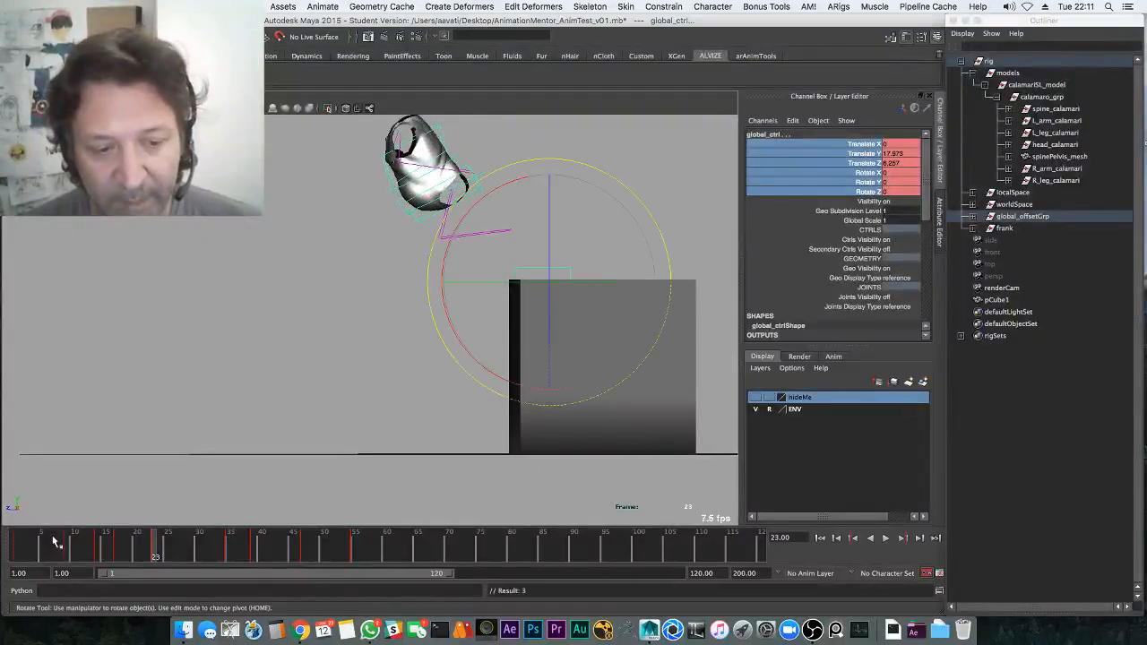
pyautogui.hotkey('shift', 'w')
pyautogui.hotkey('shift', 'e')
pyautogui.press('.')
pyautogui.hotkey('shift', 'w')
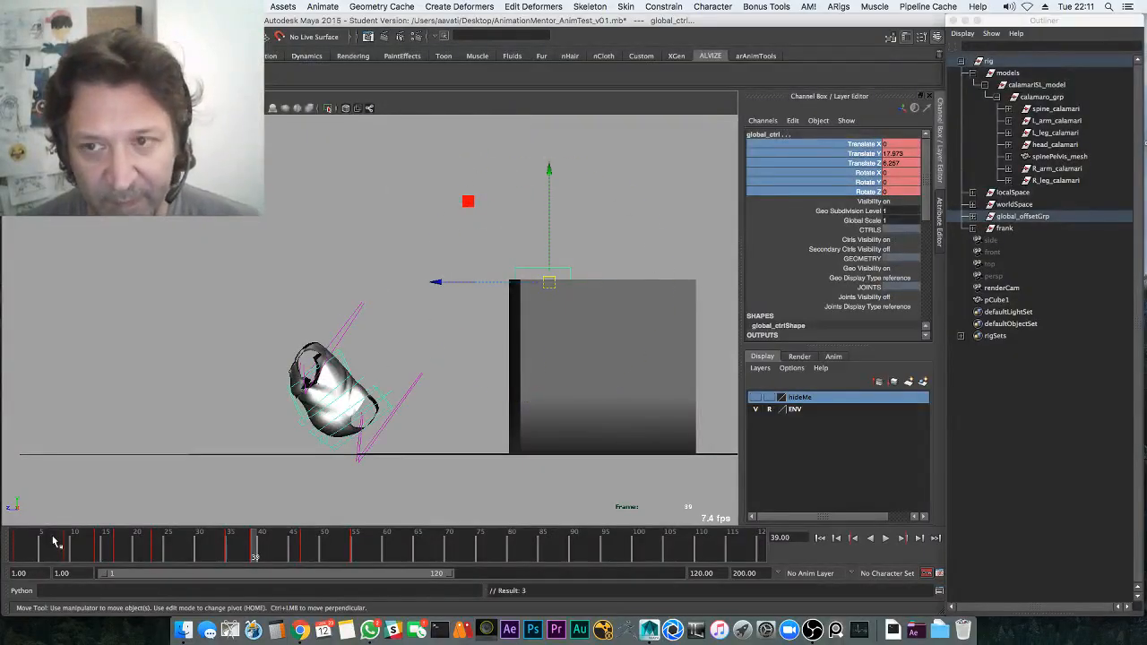
pyautogui.hotkey('shift', 'e')
pyautogui.press('.')
pyautogui.hotkey('shift', 'w')
pyautogui.press('.')
pyautogui.press('e')
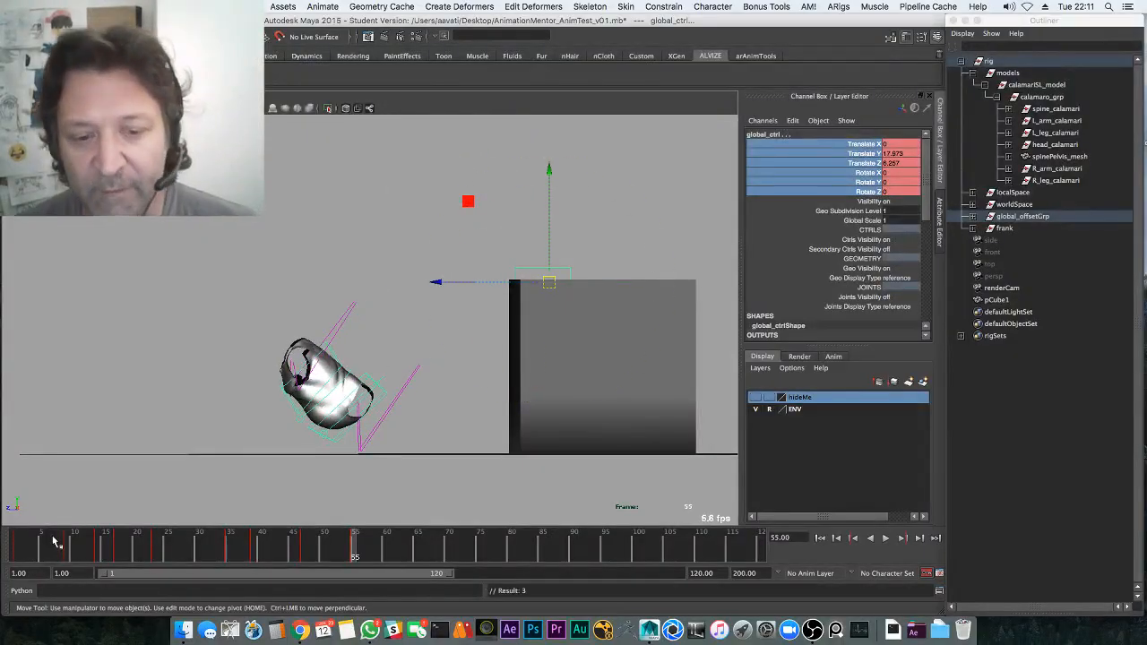
pyautogui.press('e')
pyautogui.press('w')
pyautogui.moveTo(347, 545); pyautogui.dragTo(2, 573)
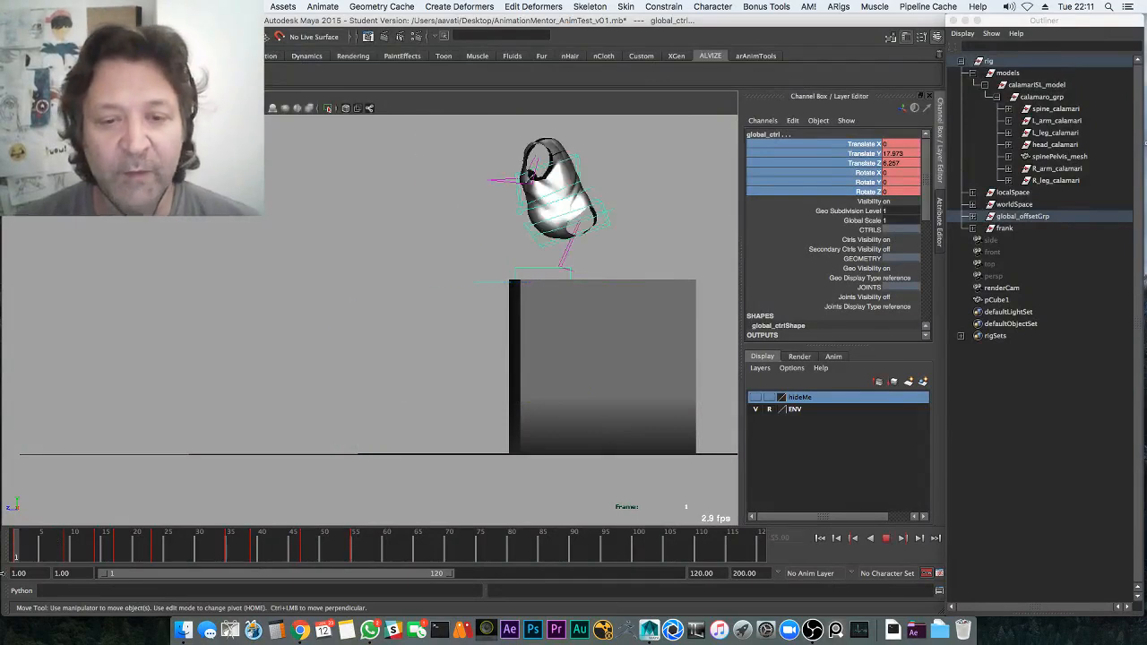
pyautogui.click(363, 388)
# Select spine_chest_ctrl and review the hop from frame 1
pyautogui.click(578, 178)
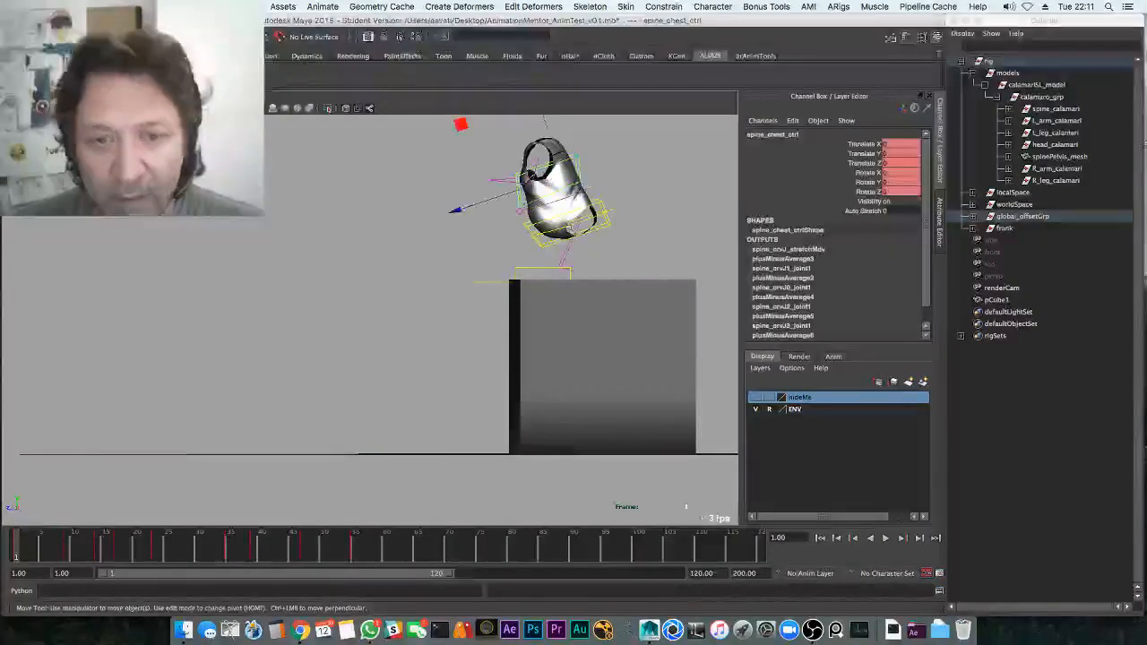
pyautogui.hotkey('alt', 'v')
pyautogui.hotkey('alt', 'v')
pyautogui.press('space')
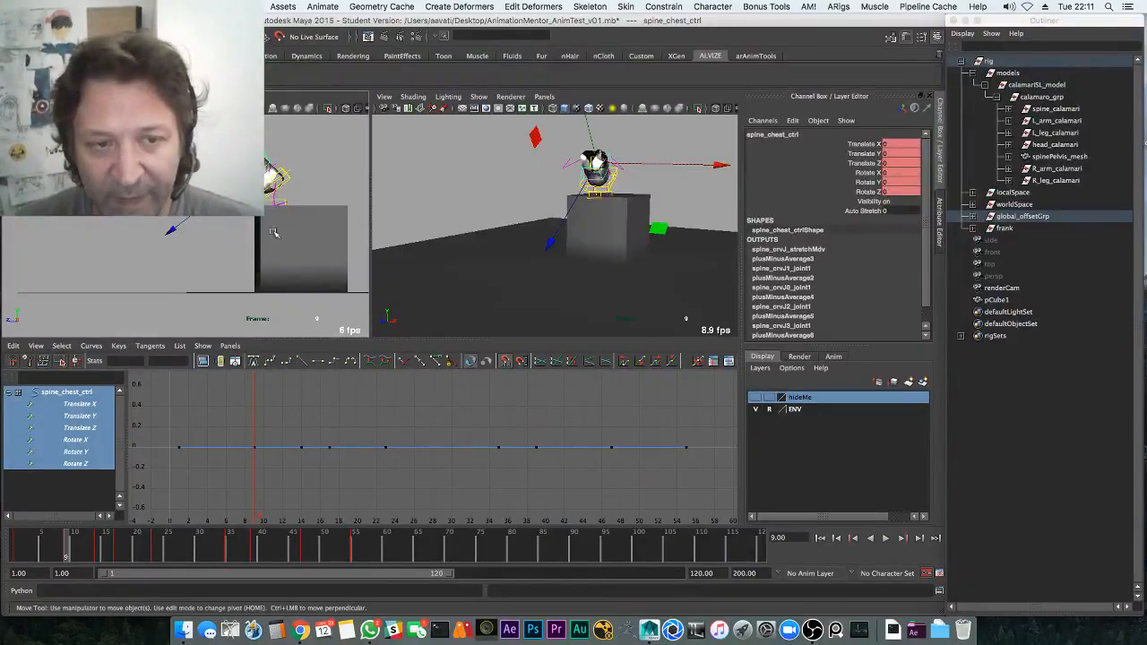
pyautogui.press('space')
pyautogui.hotkey('alt', 'v')
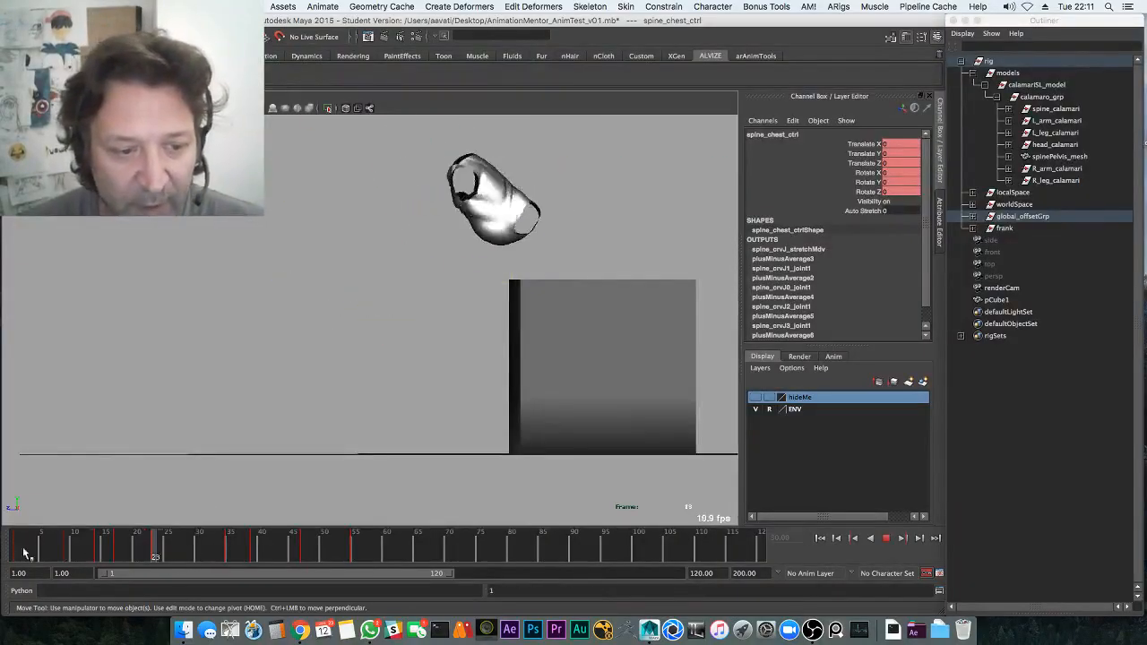
pyautogui.click(16, 554)
pyautogui.hotkey('alt', 'v')
pyautogui.moveTo(76, 553)
pyautogui.mouseDown()
pyautogui.moveTo(2, 557)
pyautogui.moveTo(66, 553)
pyautogui.mouseUp()
# Rotate the chest about 21 degrees in Rotate X at frame 9 and play it back
pyautogui.press('e')
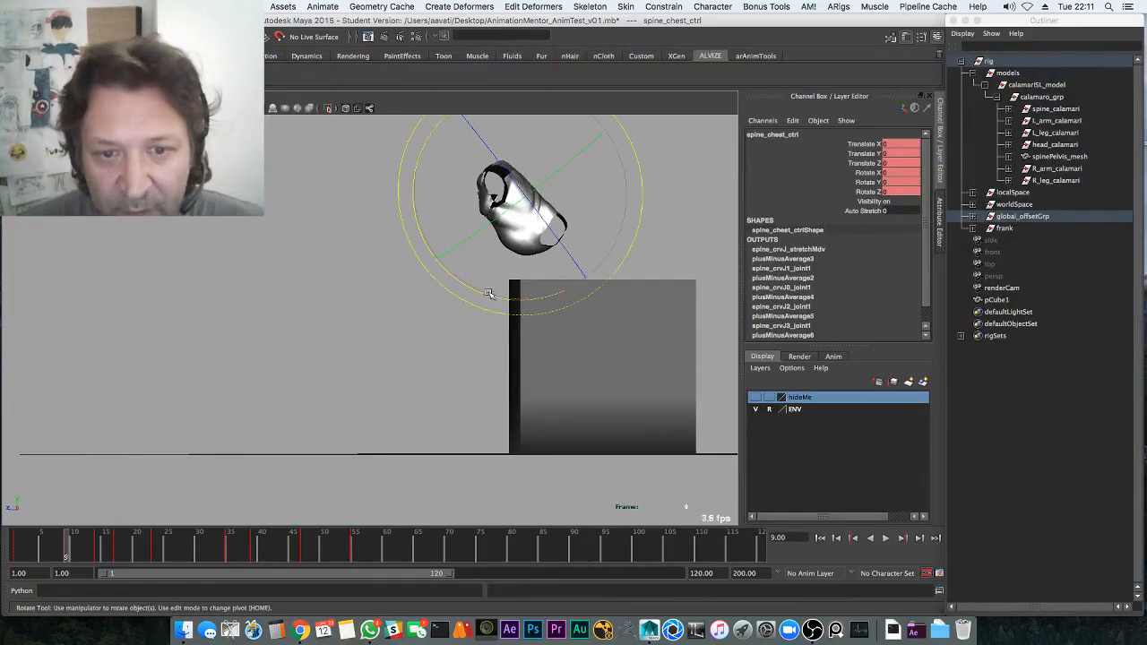
pyautogui.moveTo(488, 294); pyautogui.dragTo(514, 290)
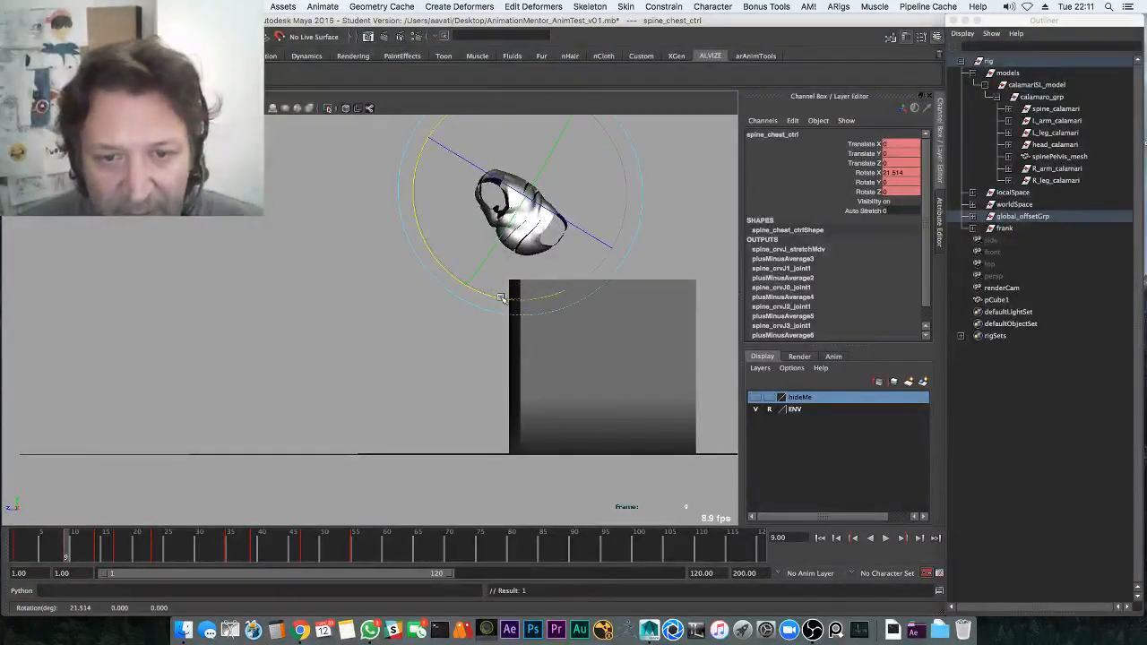
pyautogui.hotkey('alt', 'v')
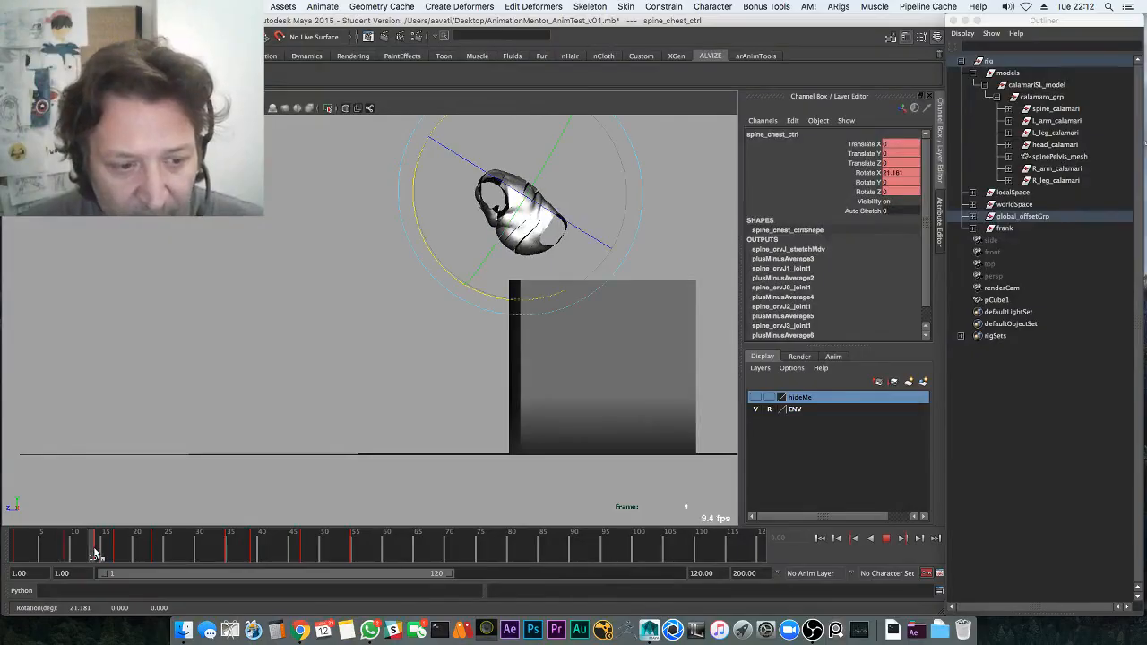
pyautogui.hotkey('alt', 'v')
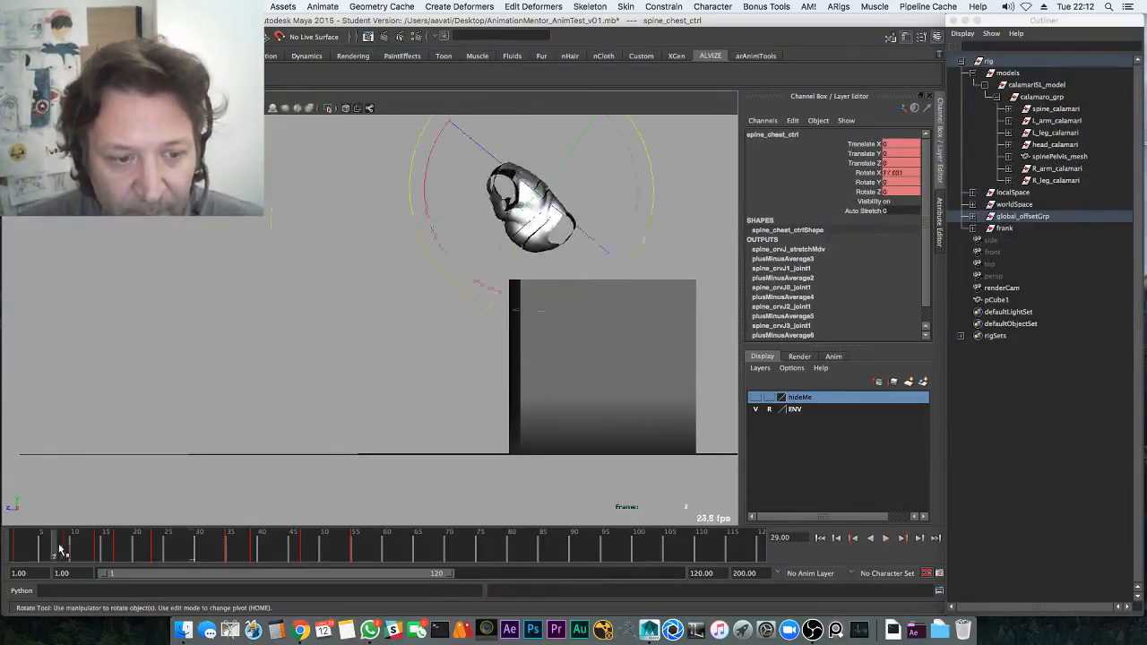
# Rotate the chest slightly back, to about -7.6 degrees, at frame 23
pyautogui.moveTo(61, 549); pyautogui.dragTo(156, 548)
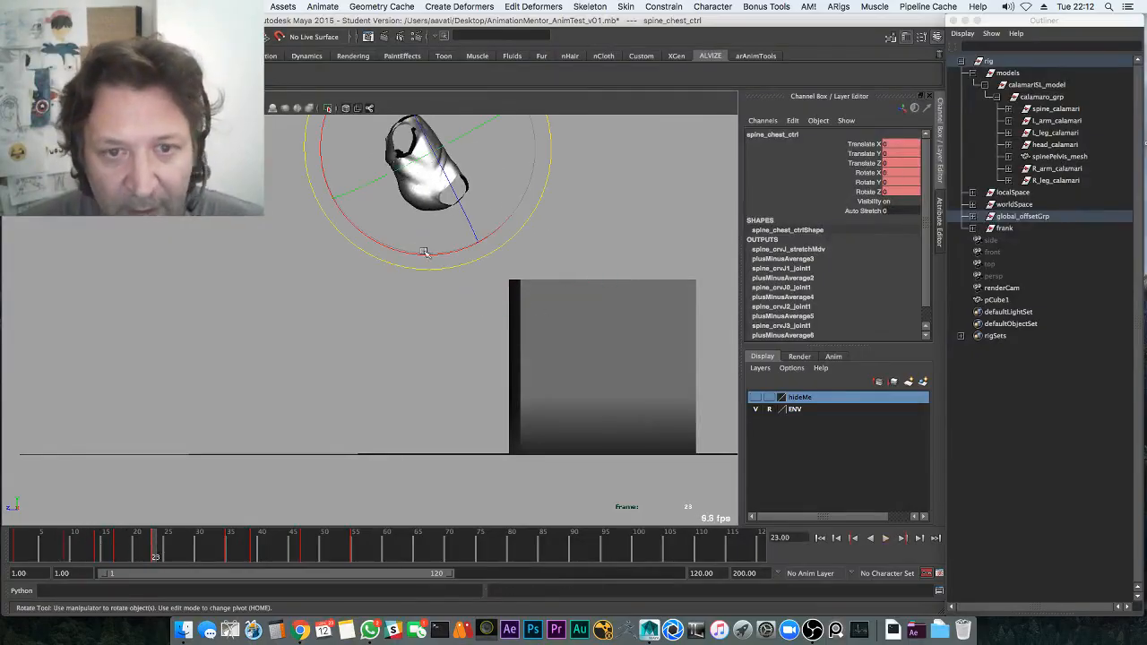
pyautogui.moveTo(416, 255); pyautogui.dragTo(417, 254)
pyautogui.keyDown('alt'); pyautogui.moveTo(397, 268); pyautogui.dragTo(371, 346, button='middle'); pyautogui.keyUp('alt')
pyautogui.moveTo(114, 550); pyautogui.dragTo(224, 552)
# Shift the chest control vertically at frame 35, undoing an accidental channel change
pyautogui.press('w')
pyautogui.click(231, 548)
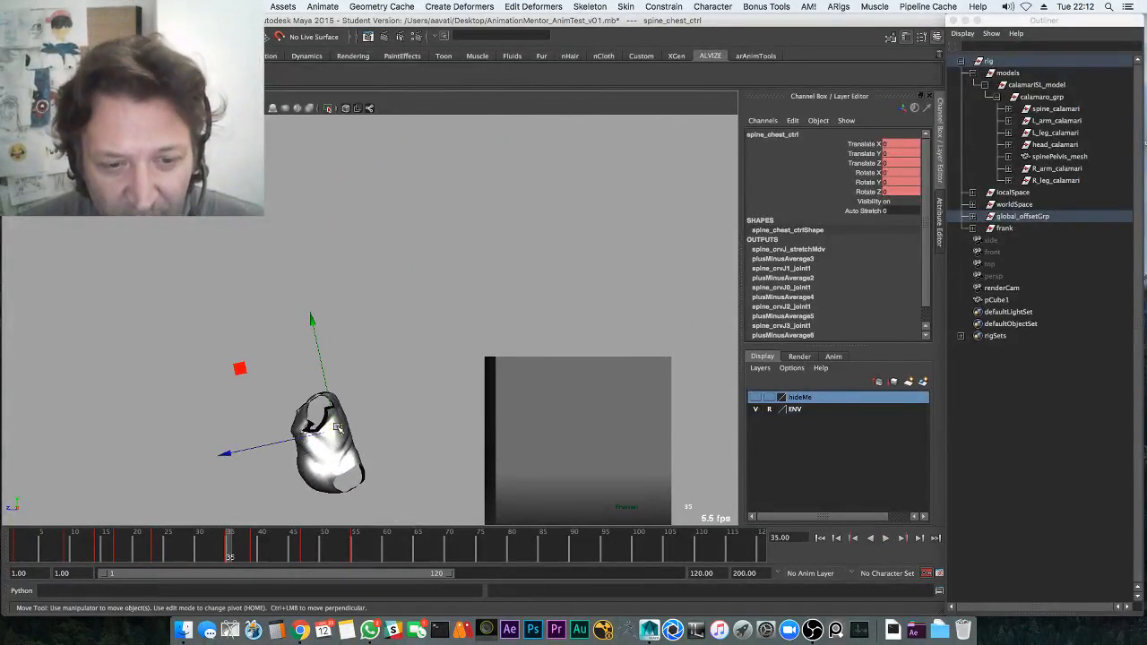
pyautogui.moveTo(336, 414); pyautogui.dragTo(340, 408)
pyautogui.click(856, 212)
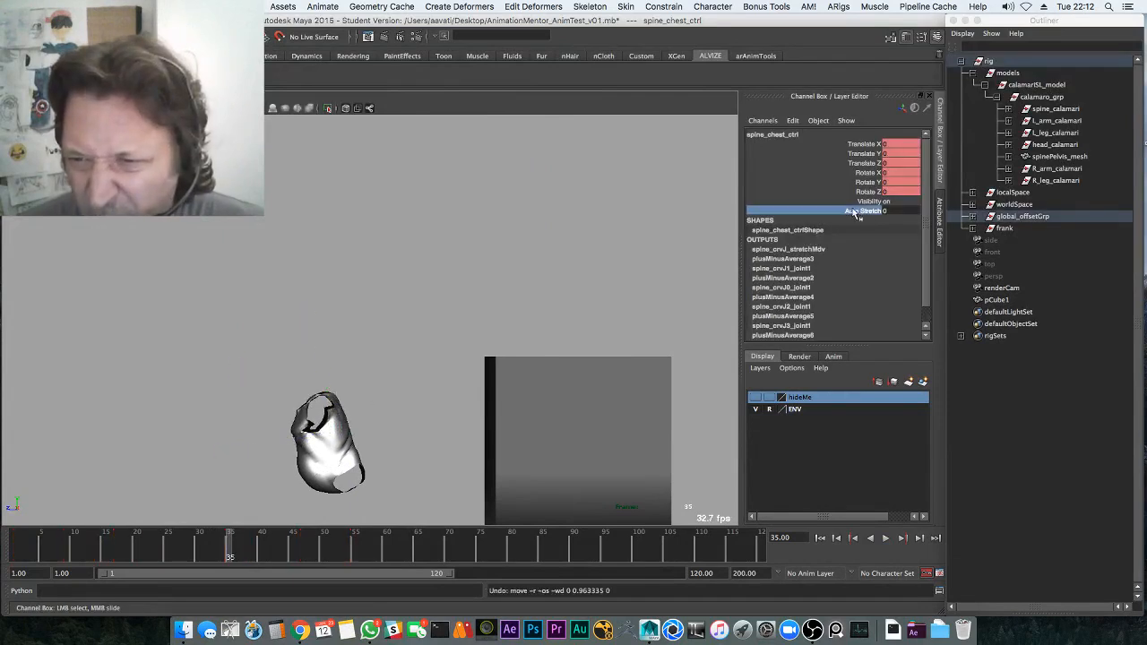
pyautogui.keyDown('alt'); pyautogui.moveTo(561, 275); pyautogui.dragTo(573, 275, button='middle'); pyautogui.keyUp('alt')
pyautogui.press('z')
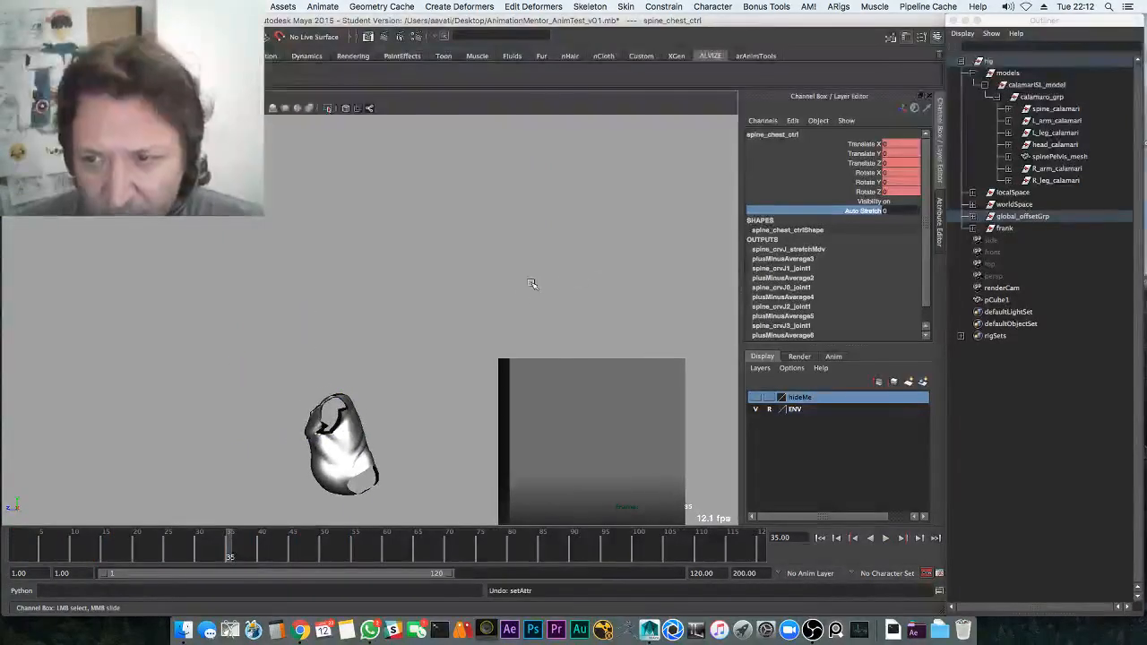
pyautogui.keyDown('alt'); pyautogui.moveTo(346, 349); pyautogui.dragTo(335, 324, button='middle'); pyautogui.keyUp('alt')
# Rotate the chest about -20 degrees into the landing, key its translate and rotate channels, and replay
pyautogui.press('w')
pyautogui.press('e')
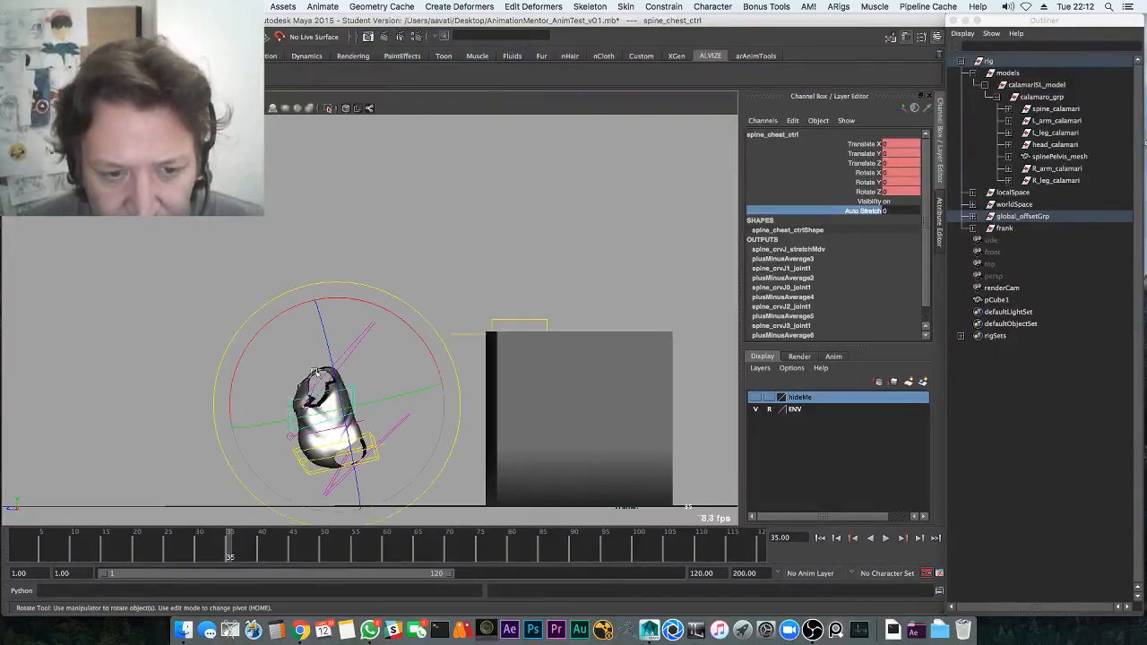
pyautogui.moveTo(265, 350); pyautogui.dragTo(280, 340)
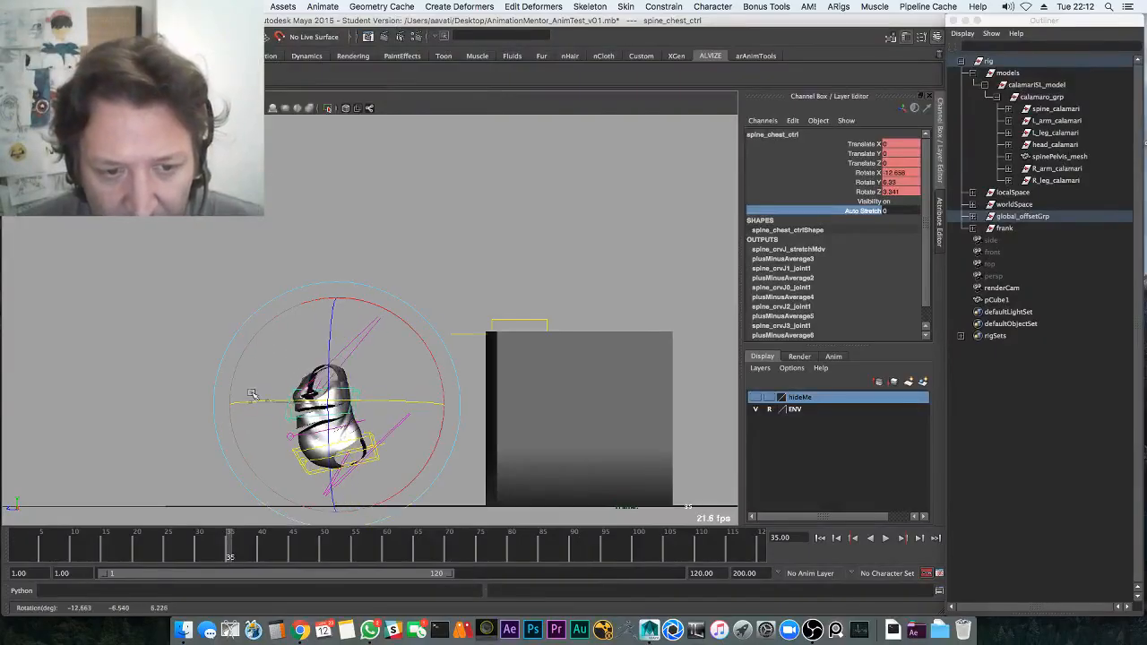
pyautogui.press('w')
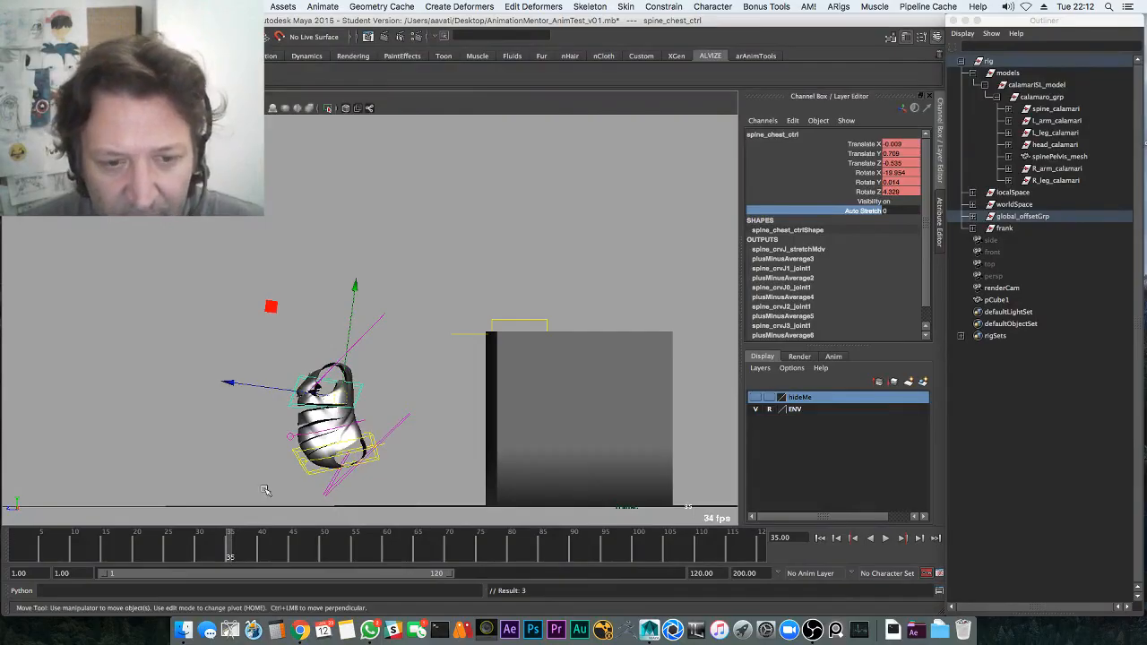
pyautogui.moveTo(852, 145); pyautogui.dragTo(862, 193)
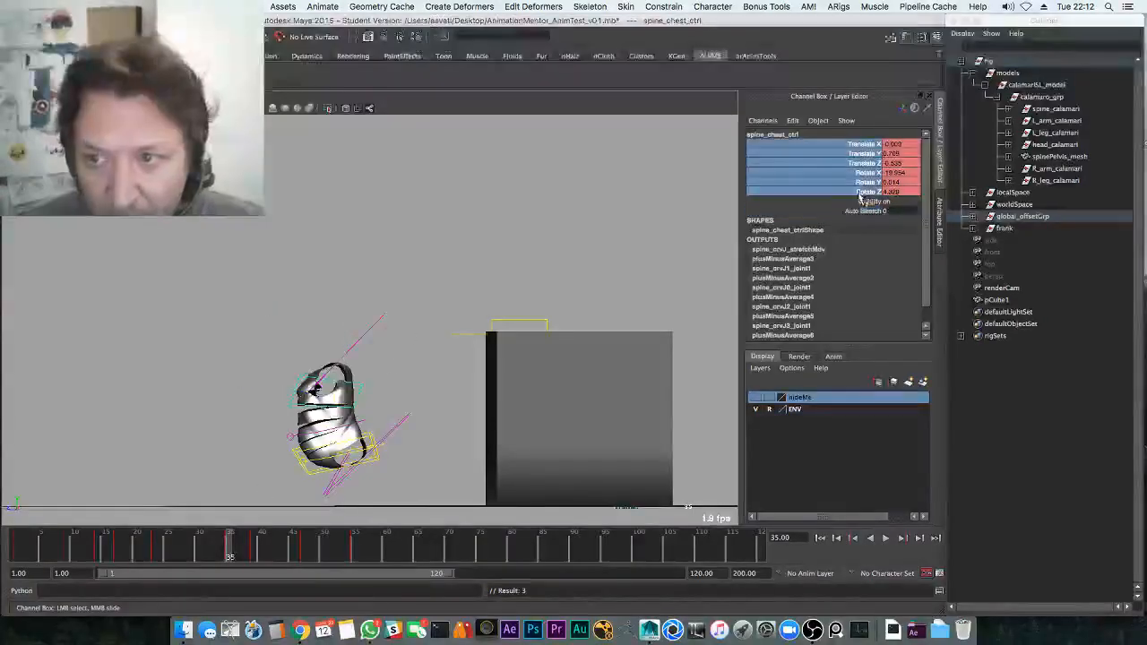
pyautogui.press('w')
pyautogui.hotkey('alt', 'v')
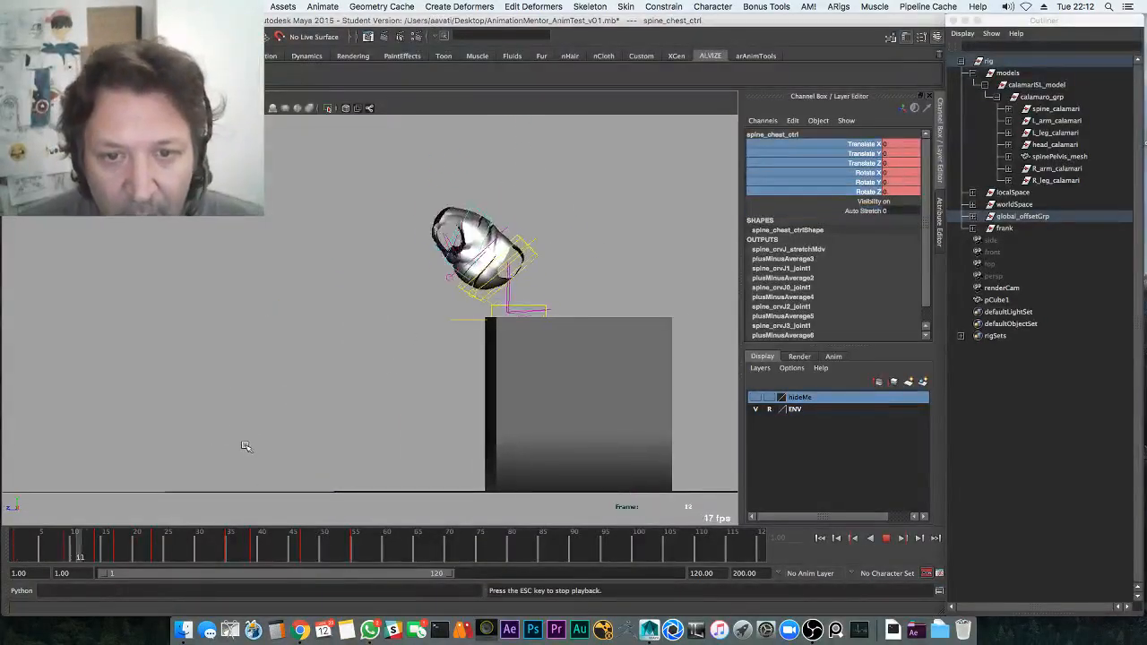
pyautogui.hotkey('alt', 'v')
# Select the chest control and rotate it slightly at frame 39
pyautogui.moveTo(200, 552); pyautogui.dragTo(222, 549)
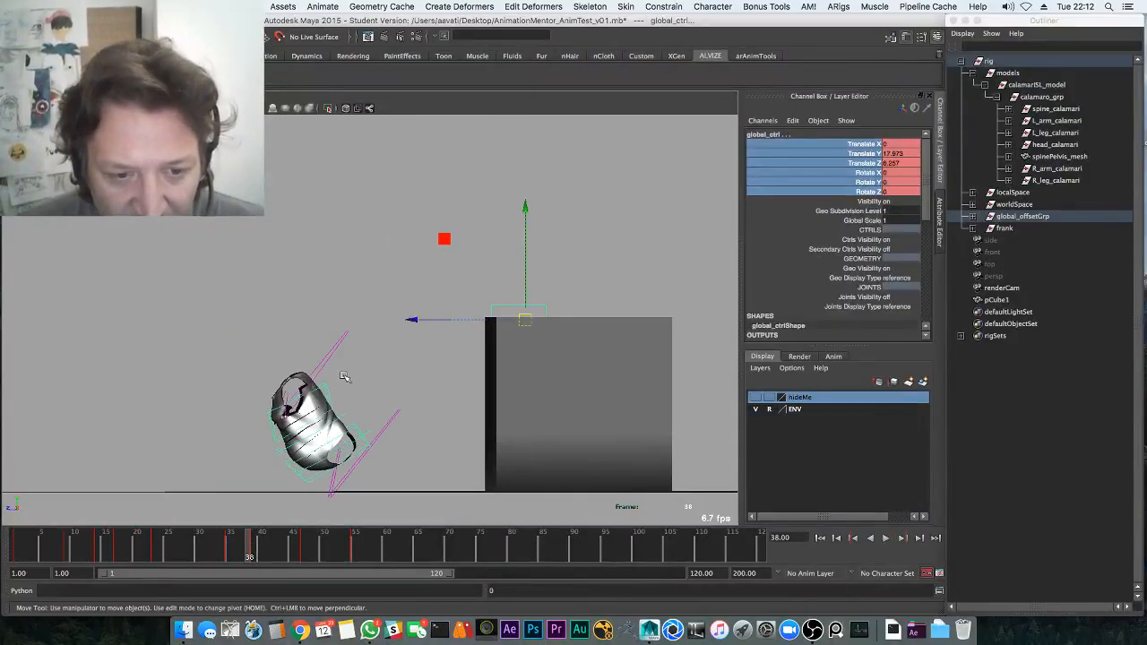
pyautogui.press('q')
pyautogui.click(328, 397)
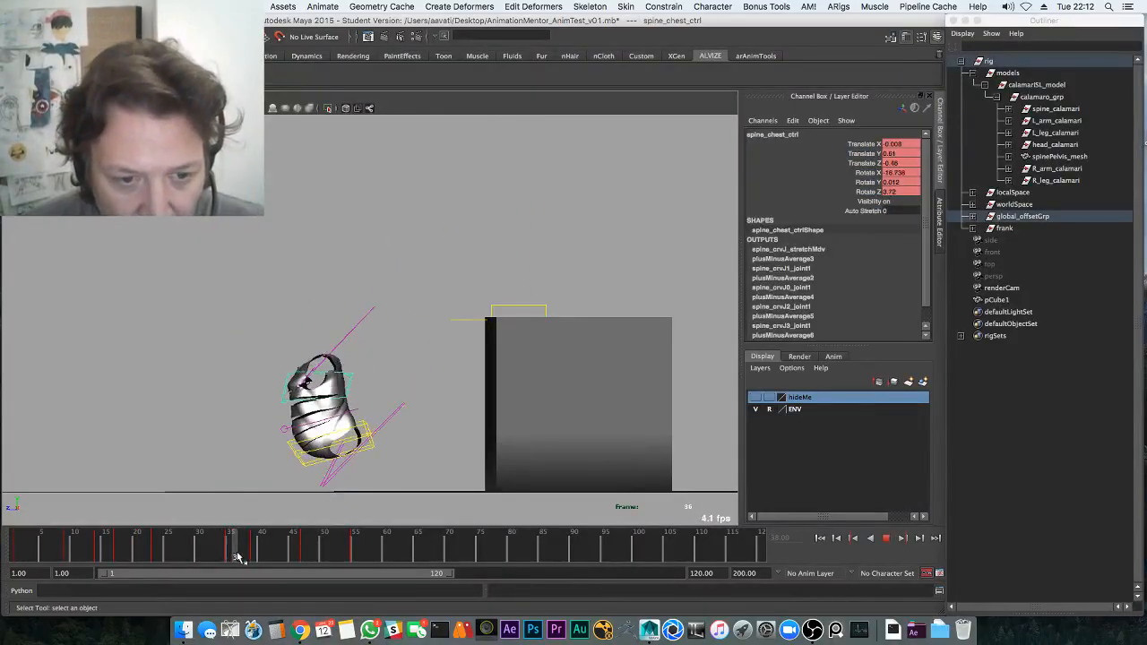
pyautogui.hotkey('alt', 'v')
pyautogui.press('e')
pyautogui.moveTo(268, 489); pyautogui.dragTo(273, 492)
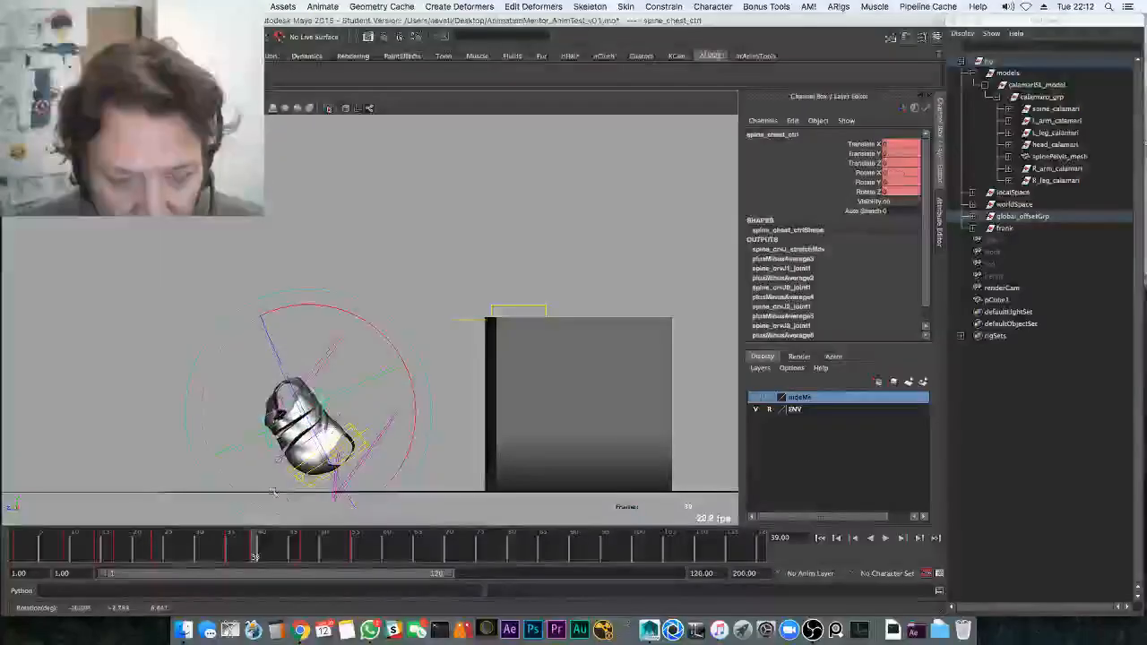
pyautogui.press('w')
# Replay from frame 33 and rotate the chest forward at frame 44
pyautogui.click(218, 539)
pyautogui.hotkey('alt', 'v')
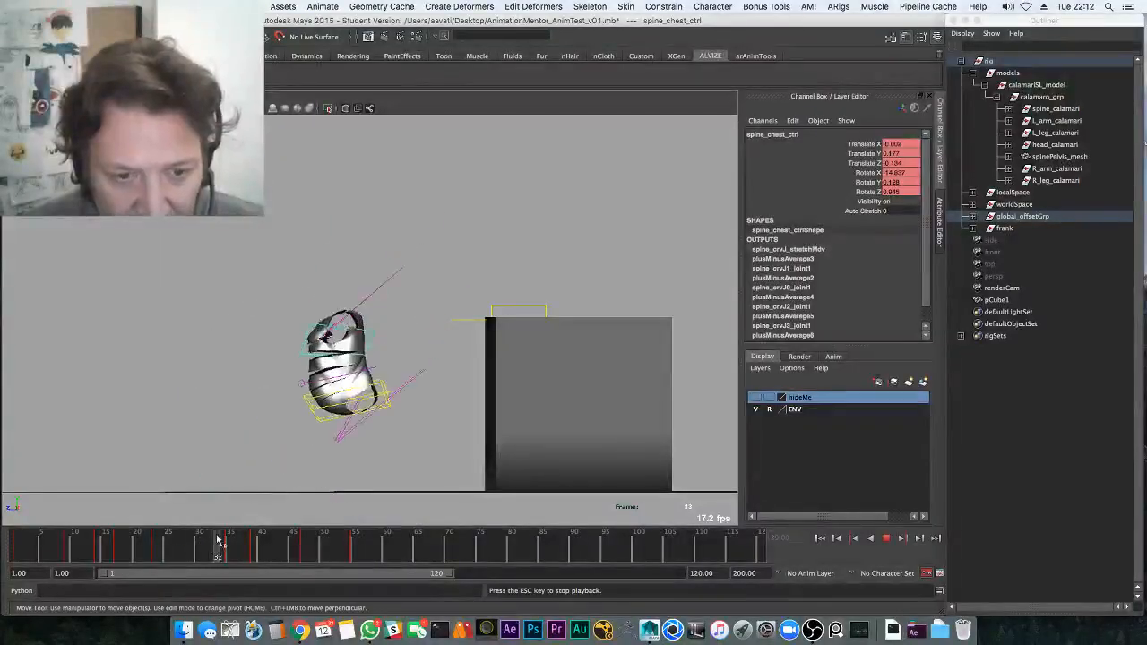
pyautogui.click(263, 548)
pyautogui.hotkey('alt', 'v')
pyautogui.press('e')
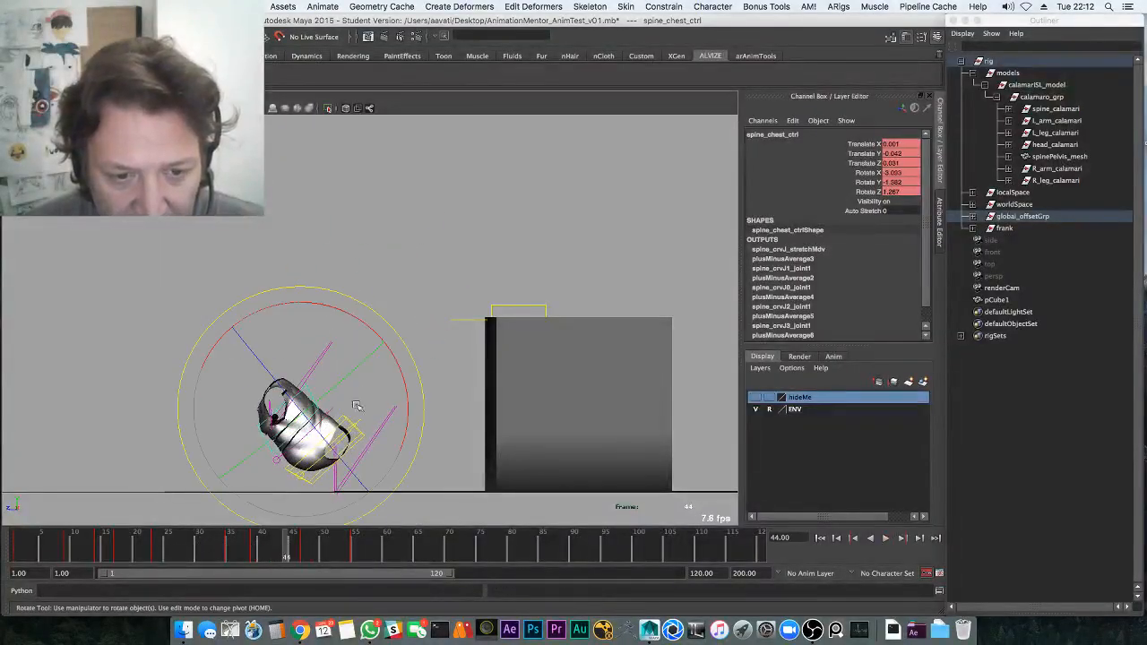
pyautogui.moveTo(365, 323); pyautogui.dragTo(334, 314)
# Play the hop through frames 36–55, then watch it again in the perspective view
pyautogui.click(237, 548)
pyautogui.hotkey('alt', 'v')
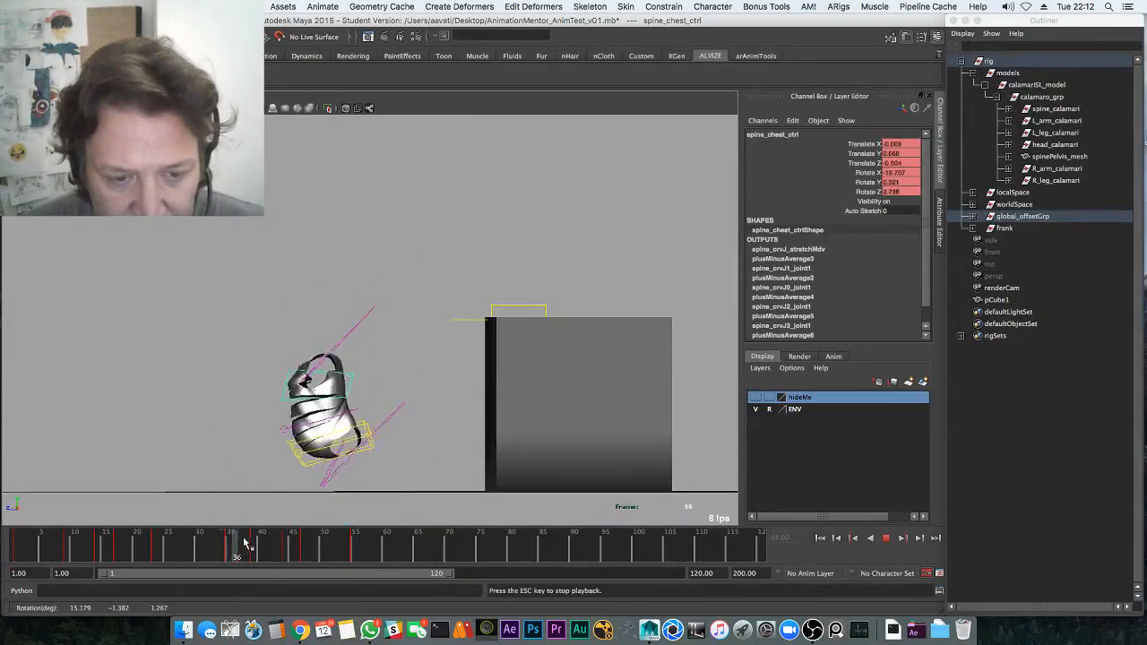
pyautogui.hotkey('alt', 'v')
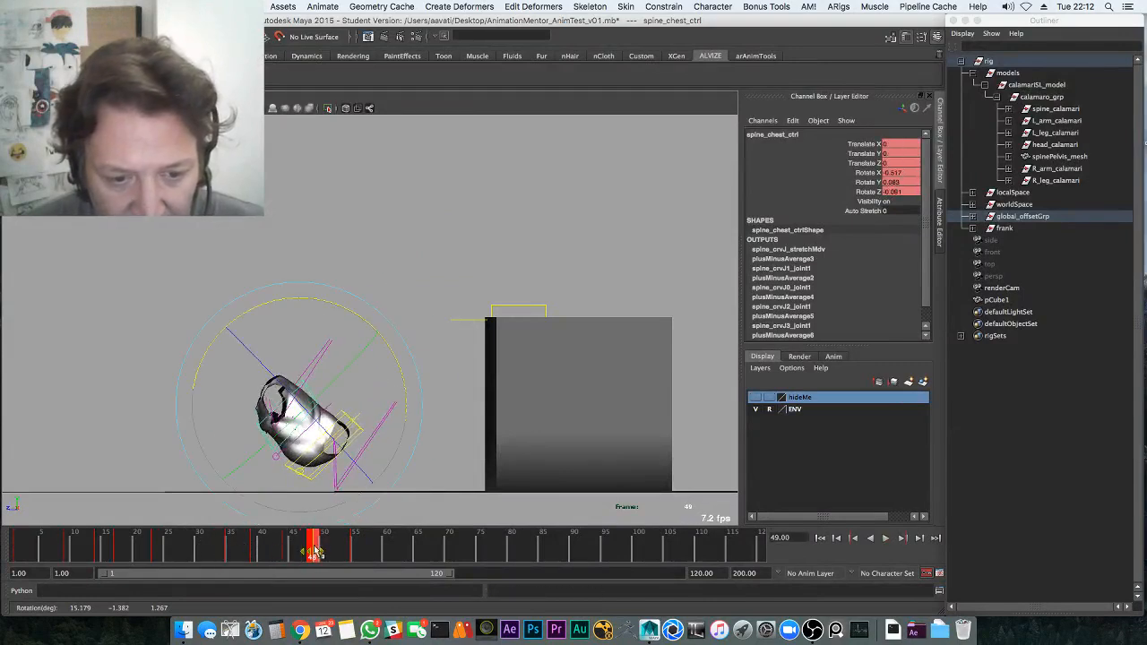
pyautogui.click(222, 548)
pyautogui.hotkey('alt', 'v')
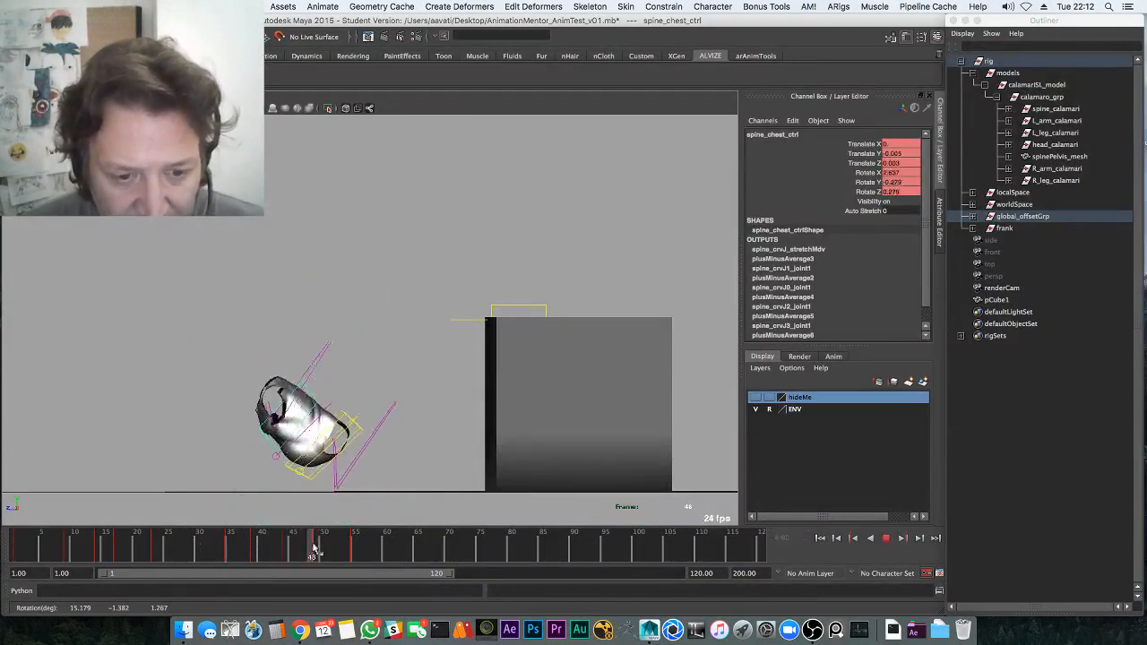
pyautogui.click(316, 550)
pyautogui.click(354, 558)
pyautogui.press('w')
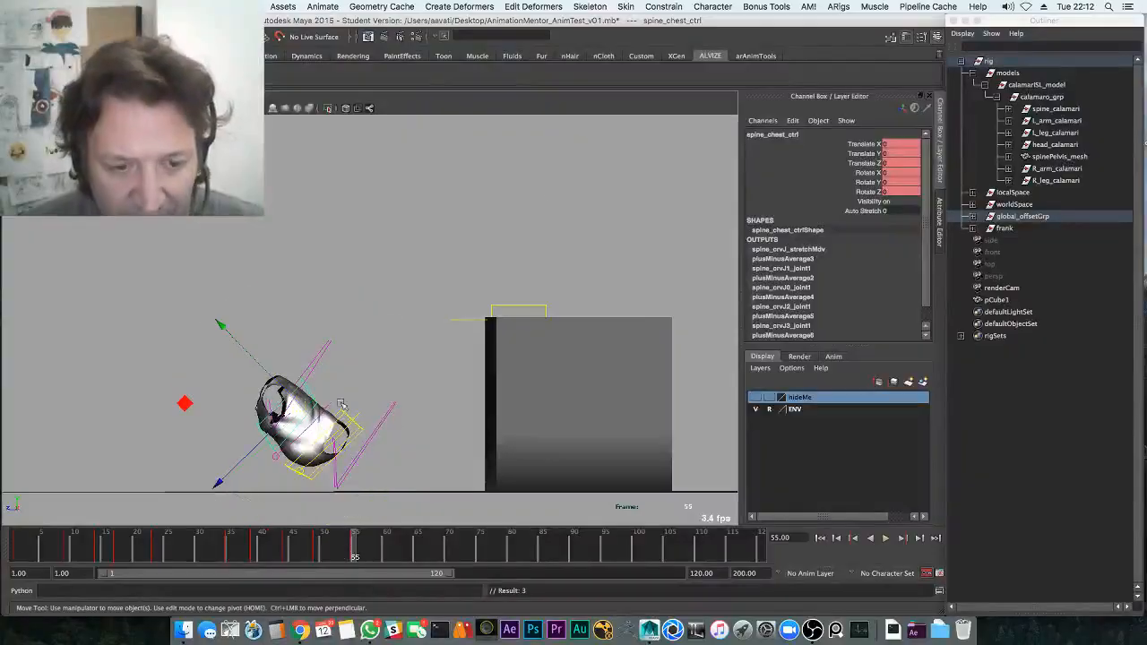
pyautogui.press('space')
pyautogui.press('space')
pyautogui.click(111, 548)
# Select spine_pelvis_ctrl in the side view and scrub back to frame 1
pyautogui.hotkey('alt', 'v')
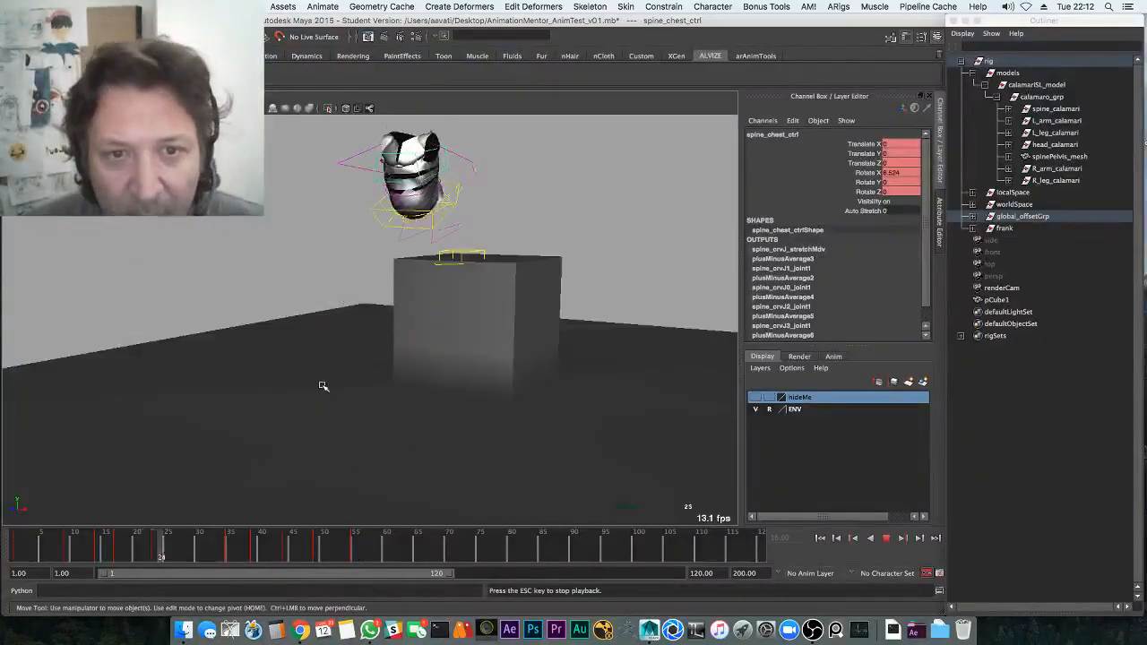
pyautogui.hotkey('alt', 'v')
pyautogui.press('space')
pyautogui.press('space')
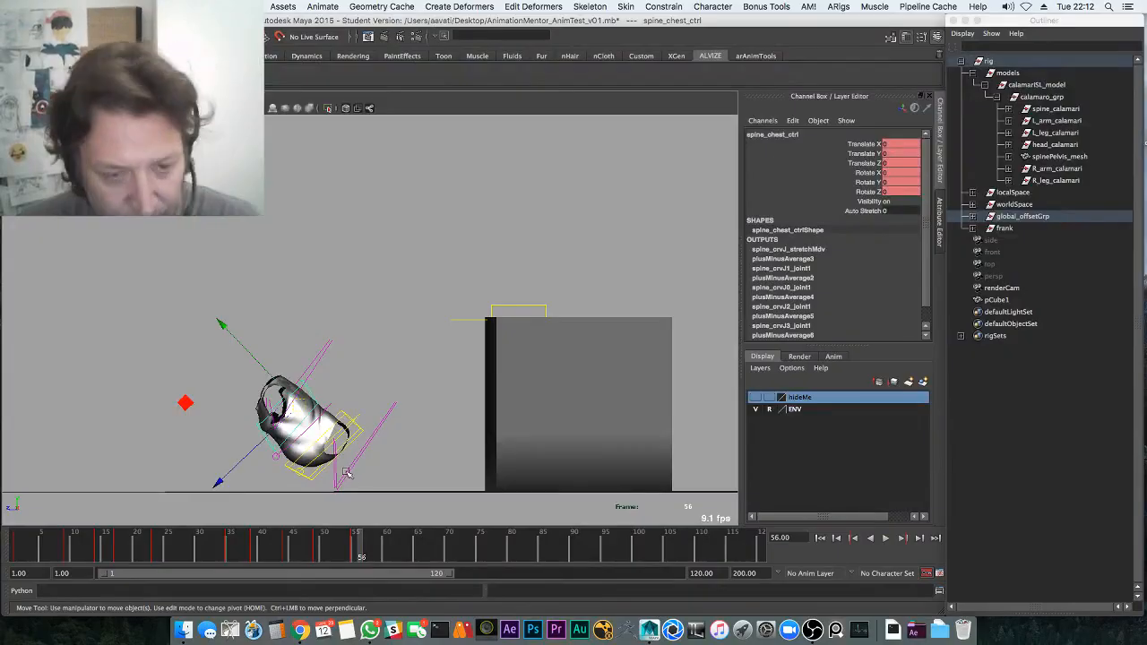
pyautogui.press('q')
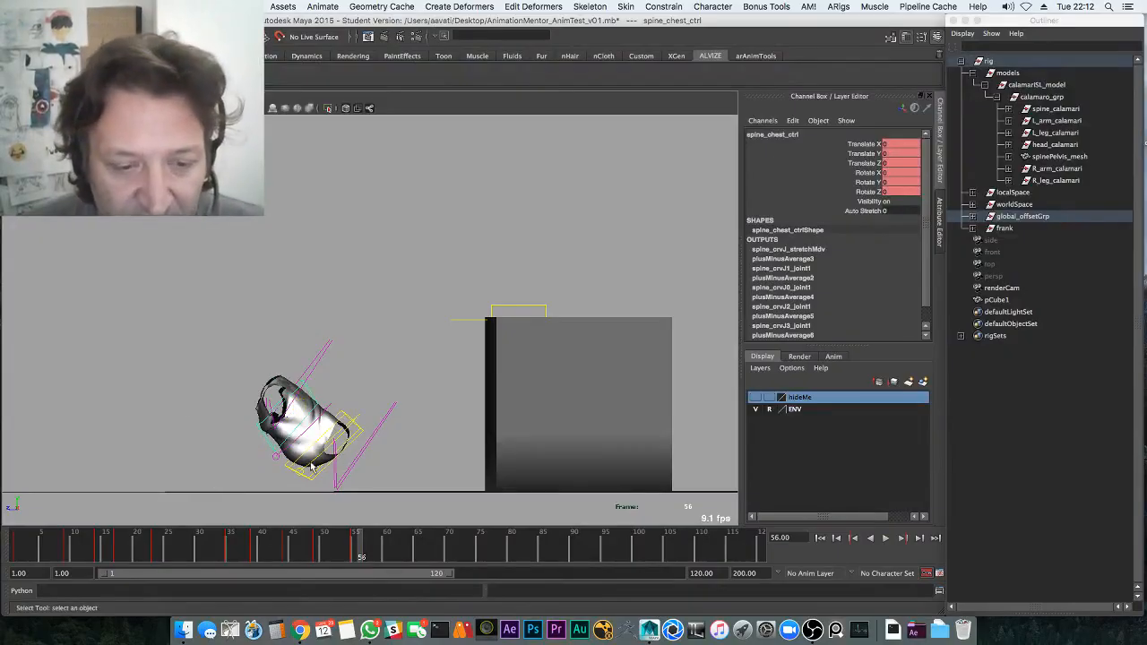
pyautogui.click(314, 475)
pyautogui.moveTo(286, 545); pyautogui.dragTo(14, 543)
# Save the scene past the Student Version warning and make the hideMe layer visible
pyautogui.press('space')
pyautogui.press('space')
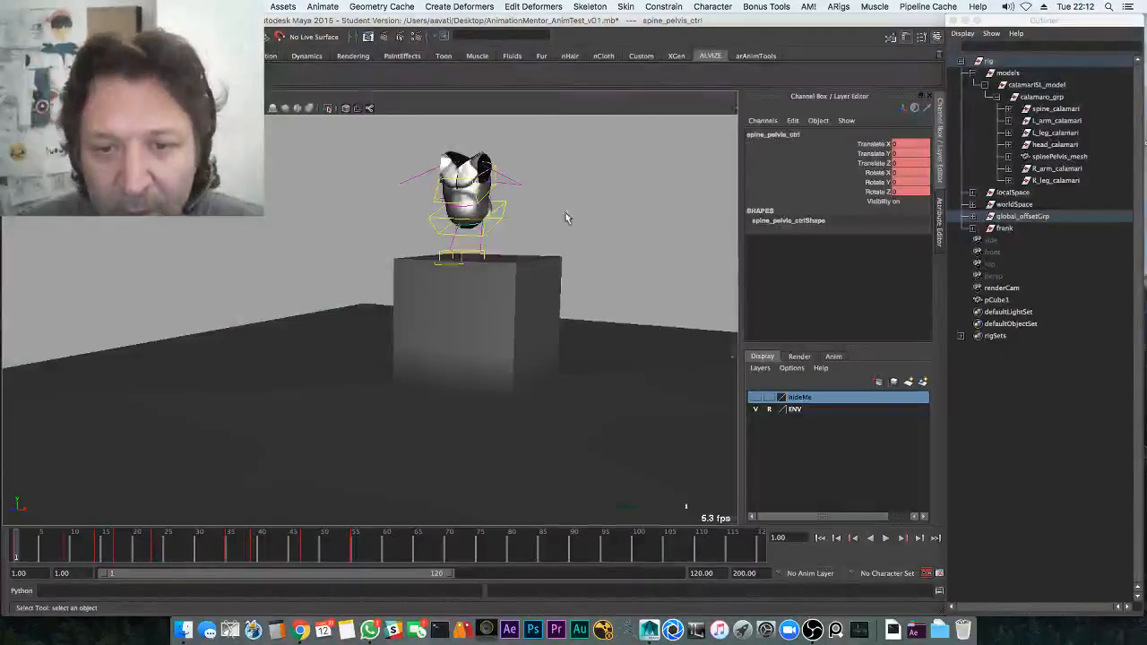
pyautogui.press('space')
pyautogui.press('super+s')
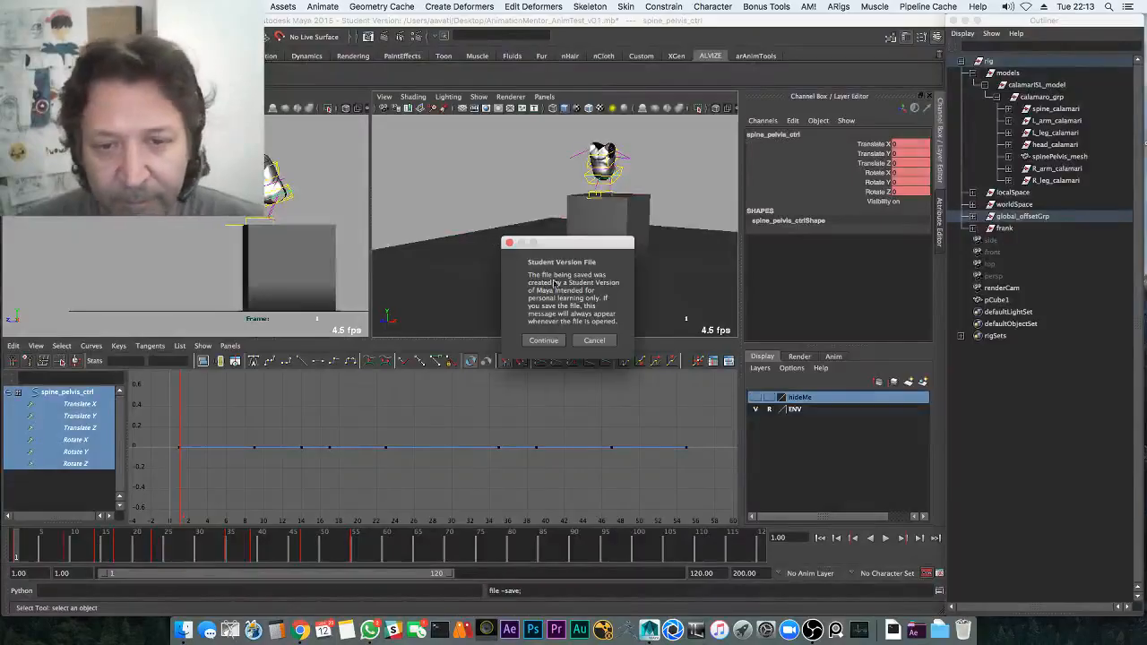
pyautogui.click(550, 343)
pyautogui.click(756, 397)
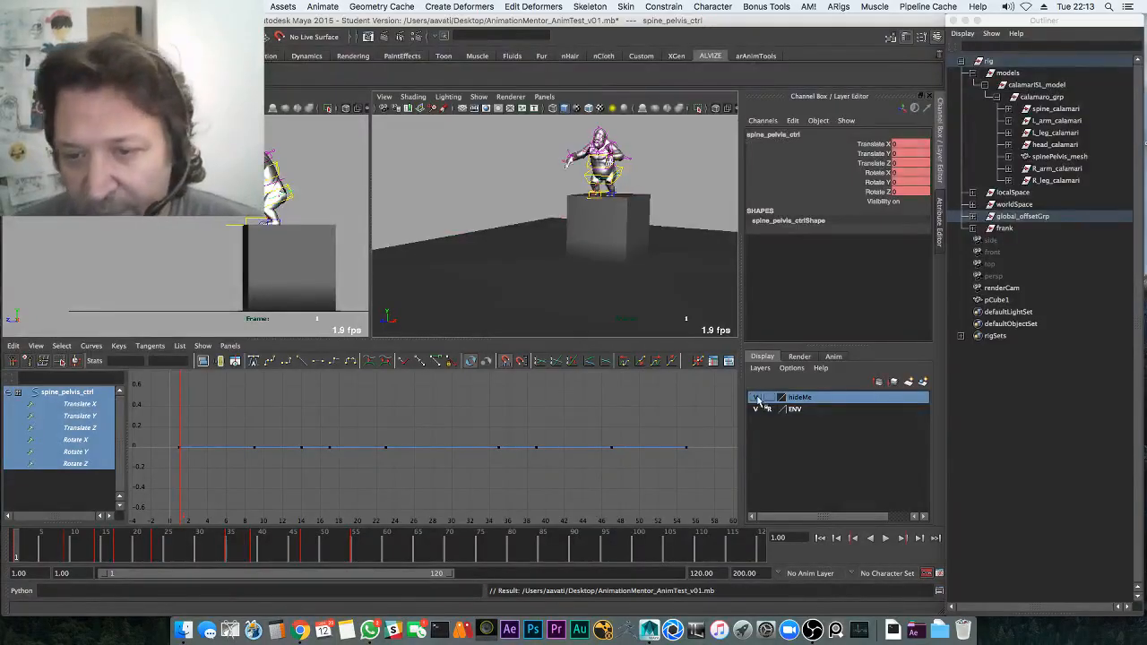
pyautogui.press('space')
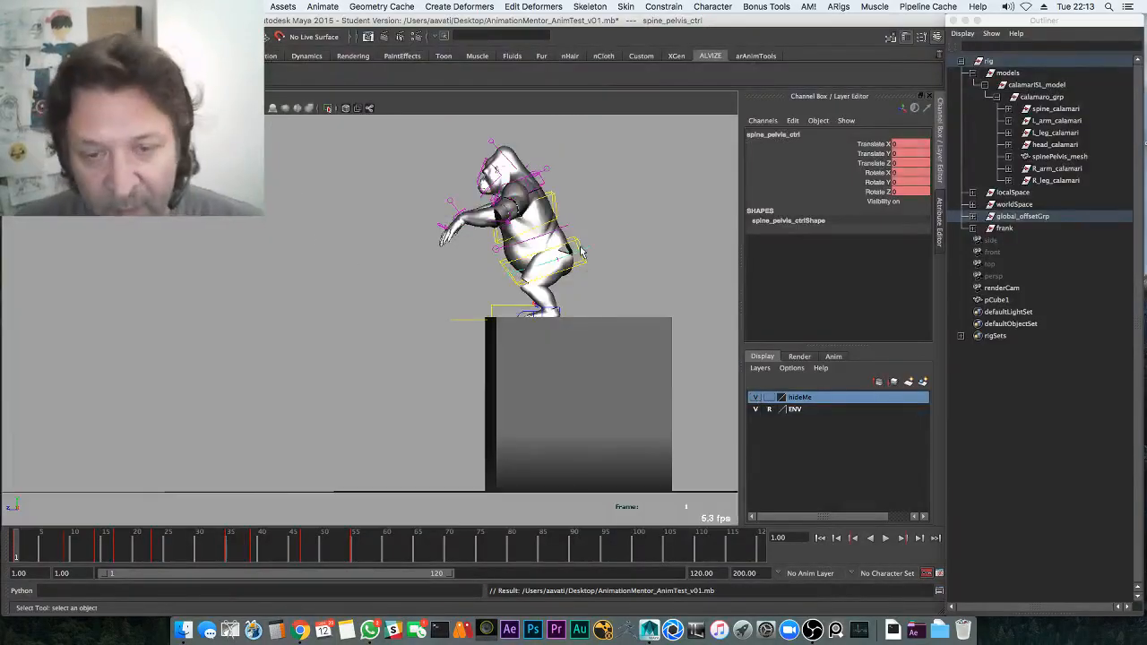
# Select the foot controls and leg geometry and apply a hideMe layer action, undoing the layer hide
pyautogui.keyDown('alt'); pyautogui.moveTo(580, 253); pyautogui.dragTo(559, 280, button='middle'); pyautogui.keyUp('alt')
pyautogui.press('space')
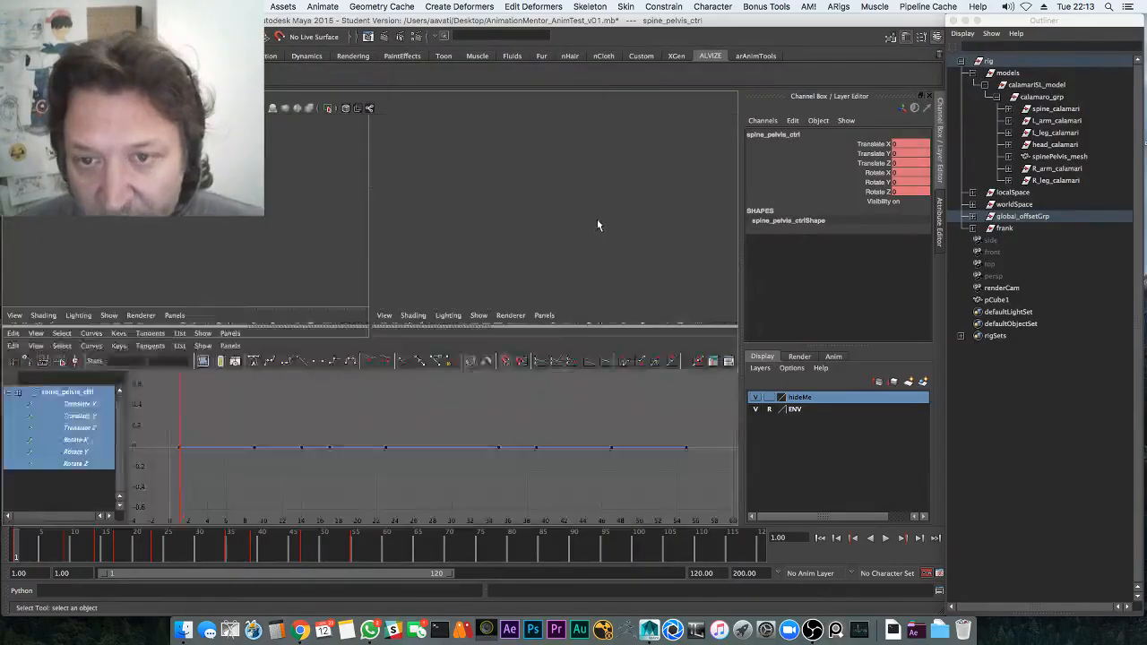
pyautogui.press('space')
pyautogui.press('space')
pyautogui.press('space')
pyautogui.keyDown('alt'); pyautogui.moveTo(391, 276); pyautogui.dragTo(328, 294, button='middle'); pyautogui.keyUp('alt')
pyautogui.click(408, 358)
pyautogui.moveTo(407, 358); pyautogui.dragTo(499, 376)
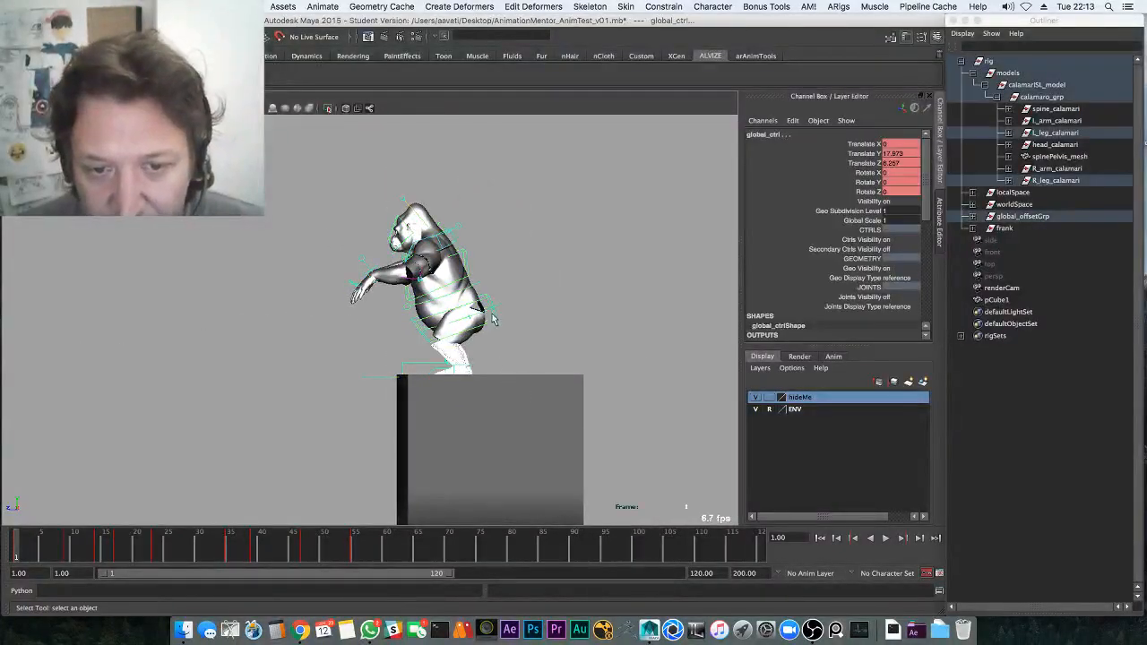
pyautogui.moveTo(415, 344); pyautogui.dragTo(529, 371)
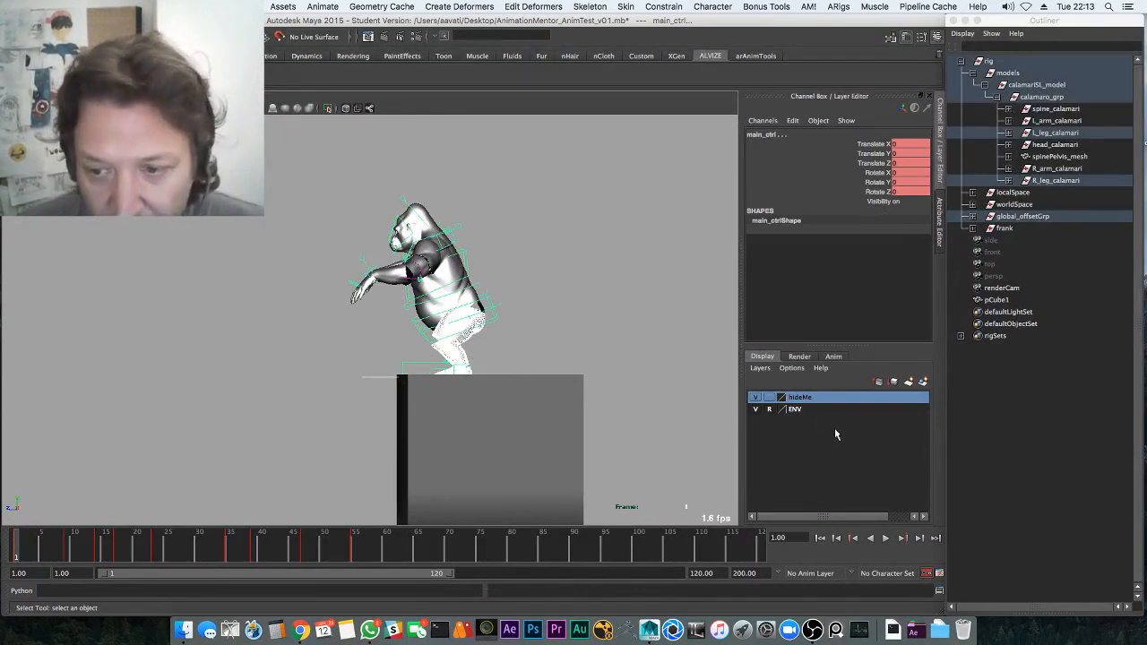
pyautogui.rightClick(821, 398)
pyautogui.click(865, 430)
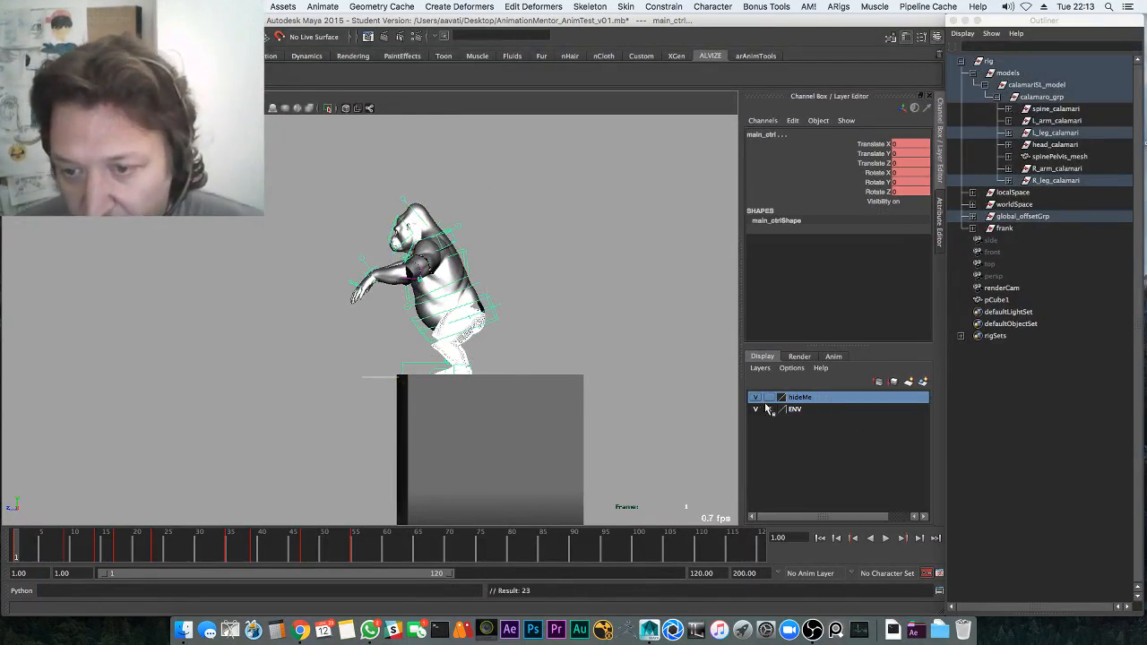
pyautogui.click(756, 398)
pyautogui.hotkey('ctrl', 'z')
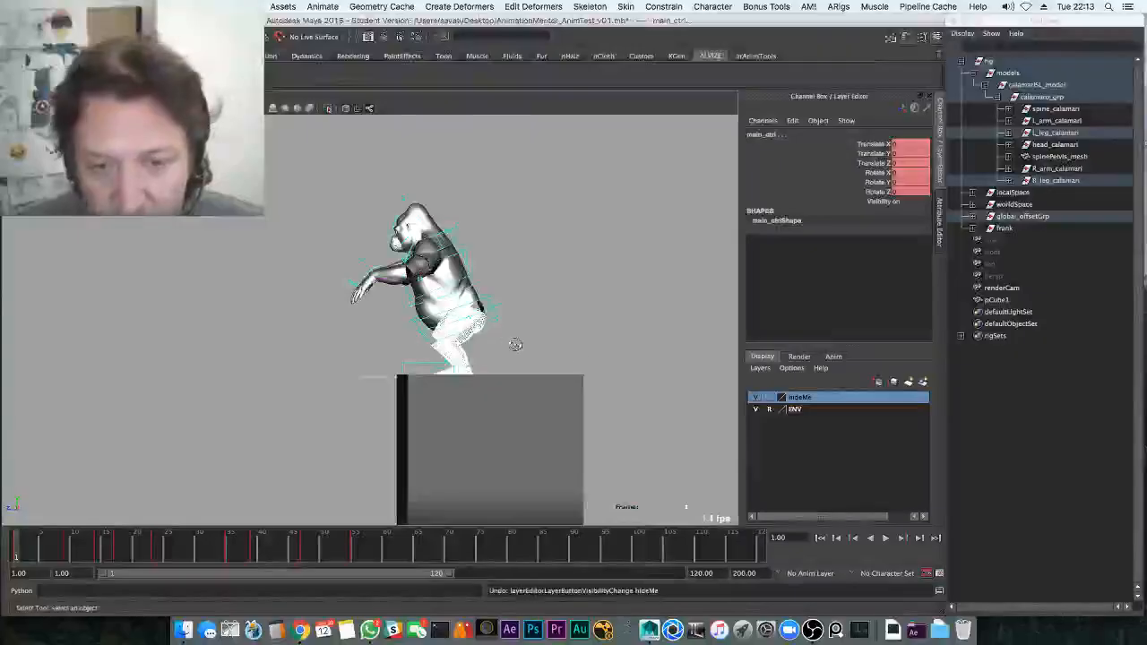
# In the perspective view, select L_leg_calamari and remove it from the hideMe layer
pyautogui.keyDown('alt'); pyautogui.moveTo(515, 344); pyautogui.dragTo(566, 325, button='right'); pyautogui.keyUp('alt')
pyautogui.press('space')
pyautogui.click(566, 326)
pyautogui.press('space')
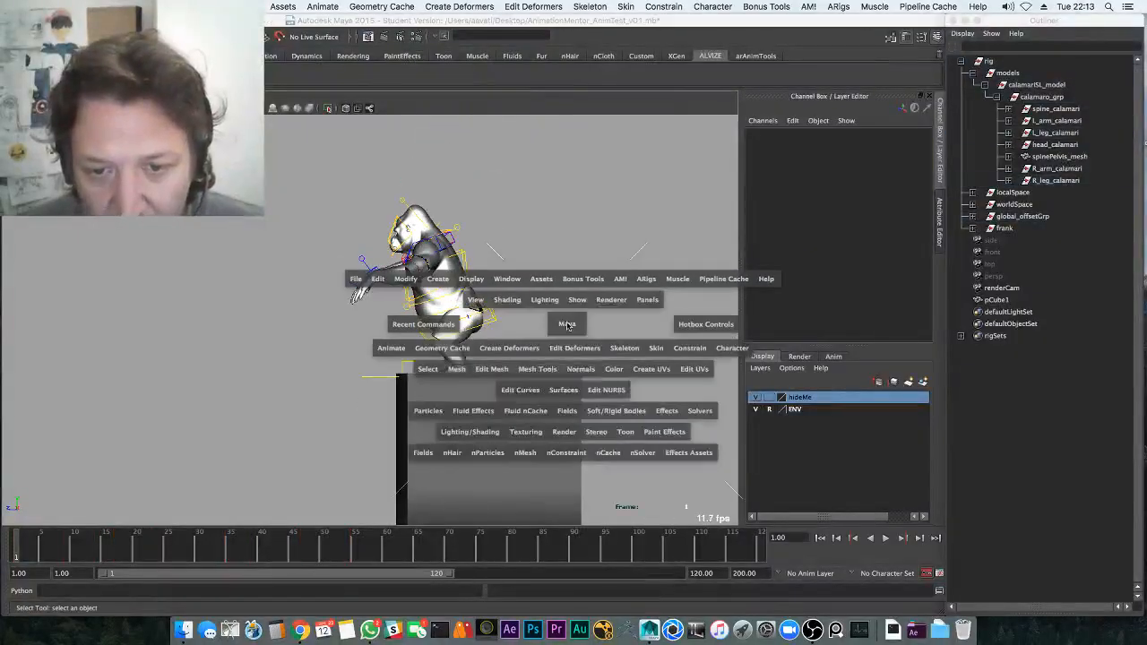
pyautogui.moveTo(566, 324); pyautogui.dragTo(629, 408)
pyautogui.click(1065, 122)
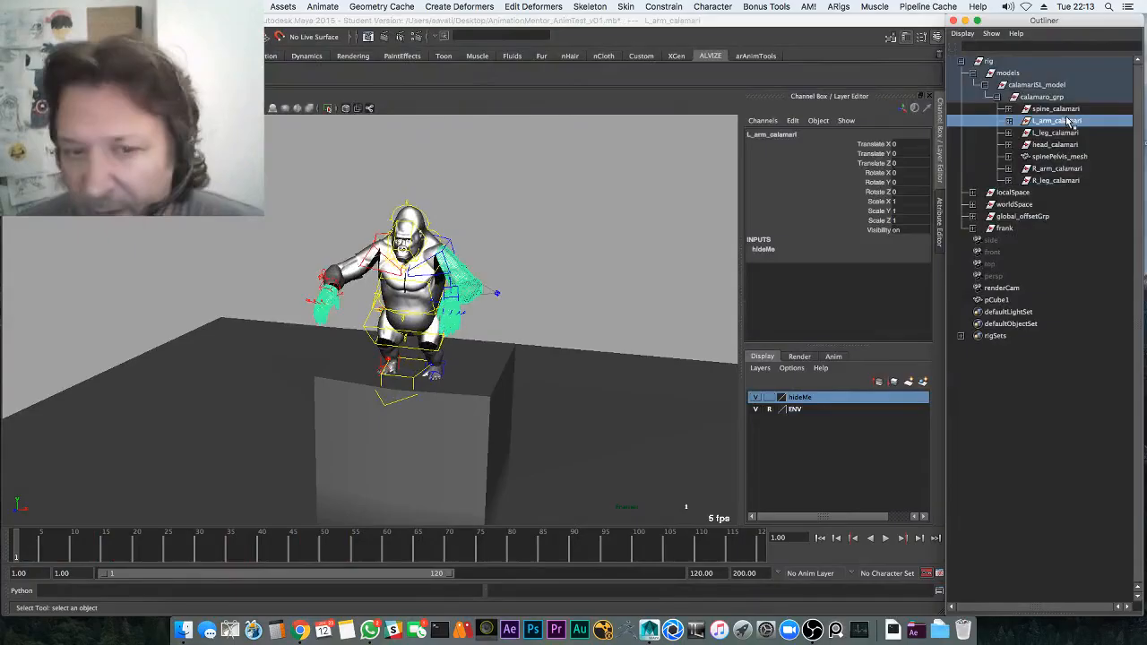
pyautogui.click(1064, 133)
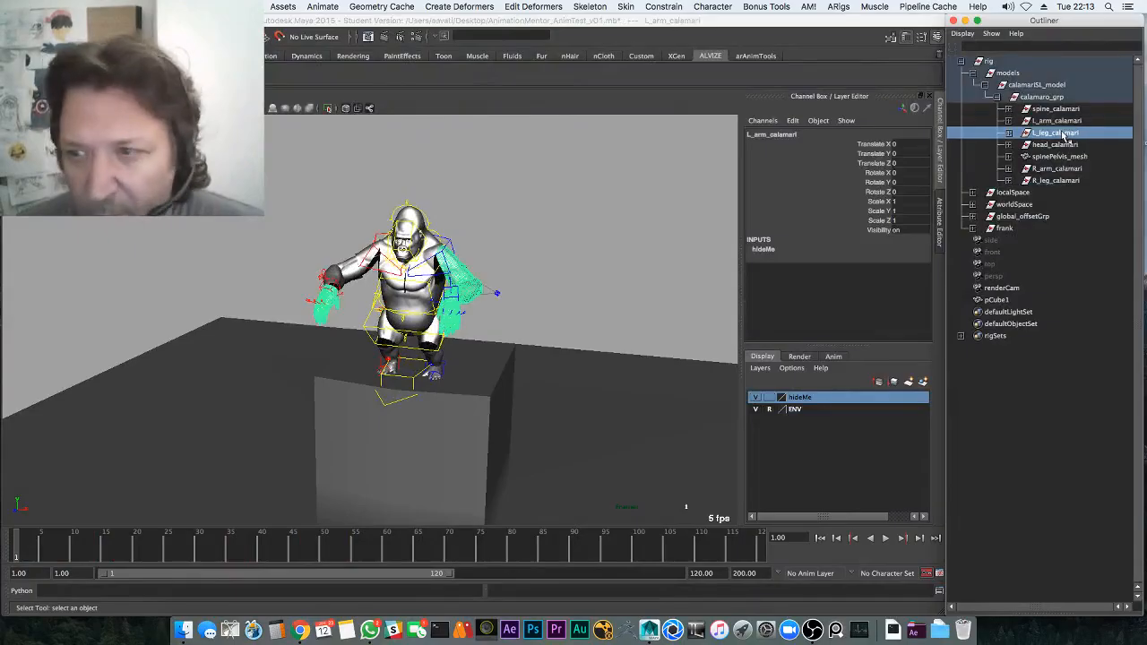
pyautogui.rightClick(842, 400)
pyautogui.click(877, 404)
# Remove R_leg_calamari from hideMe, hide the layer, and play the hop back
pyautogui.click(1062, 180)
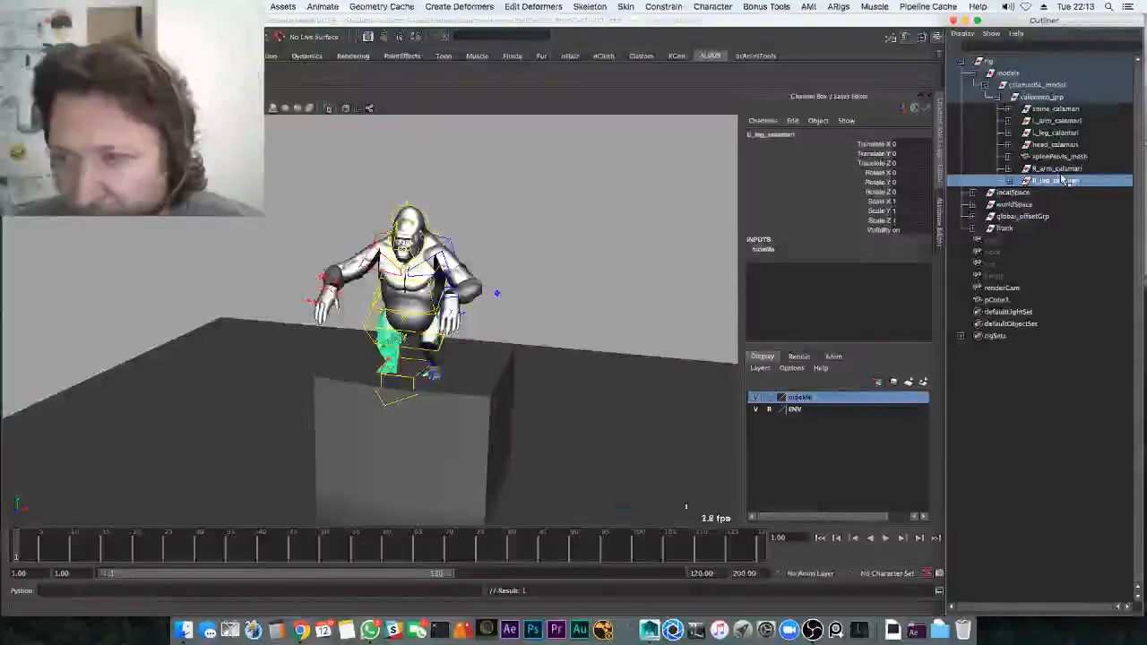
pyautogui.rightClick(825, 403)
pyautogui.click(841, 421)
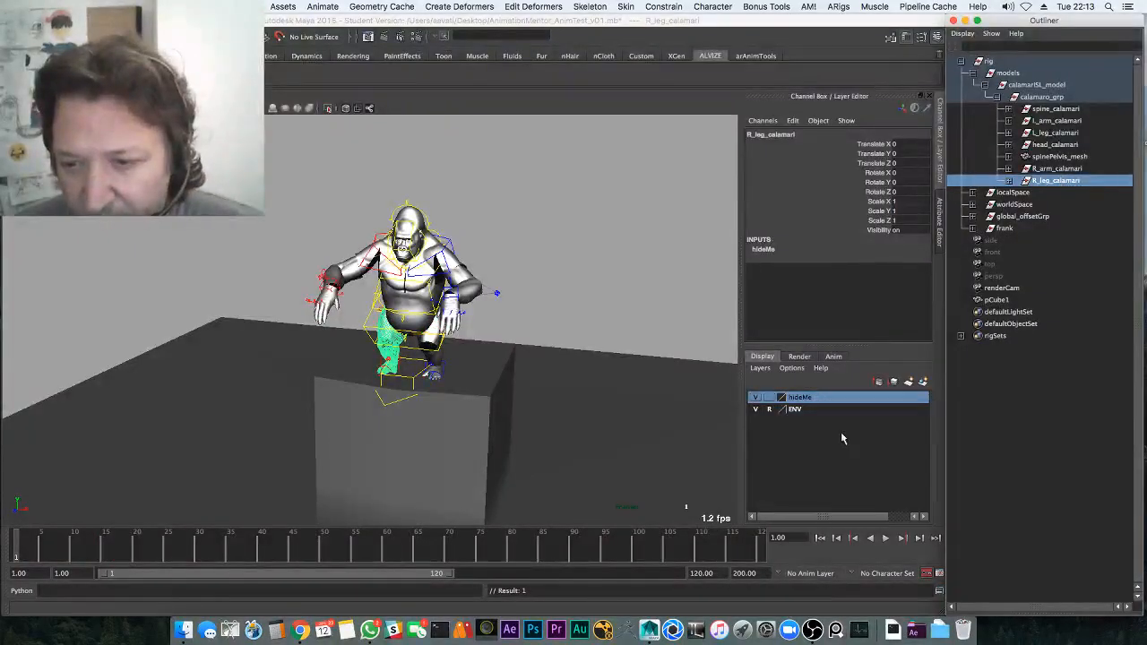
pyautogui.click(755, 397)
pyautogui.click(543, 359)
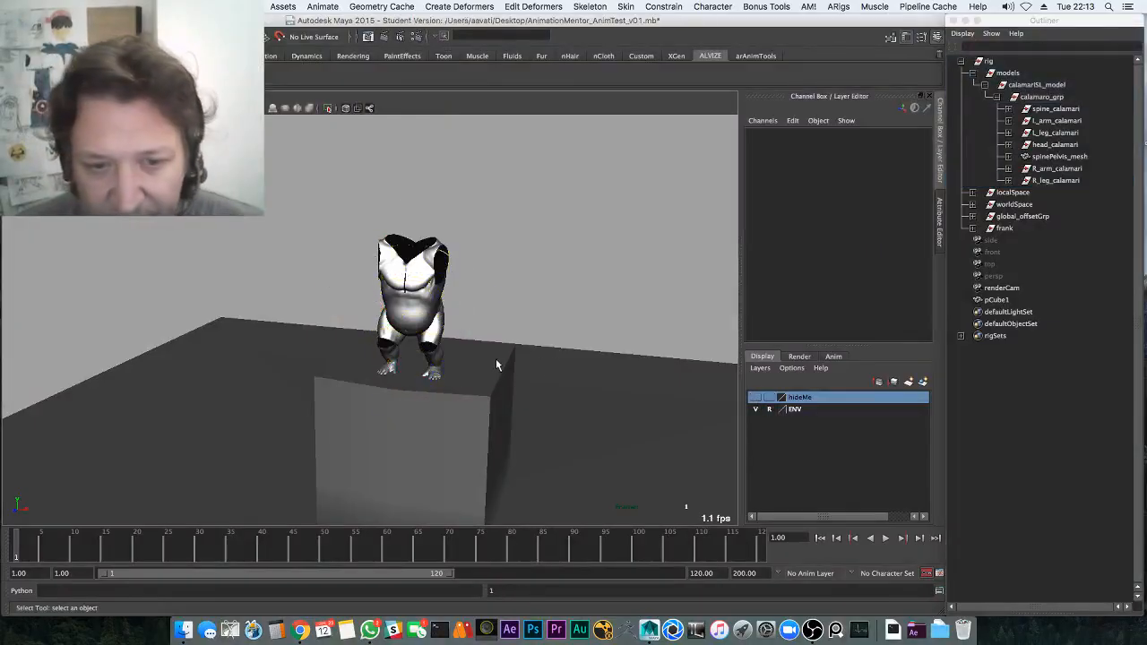
pyautogui.keyDown('alt'); pyautogui.moveTo(496, 359); pyautogui.dragTo(644, 376, button='right'); pyautogui.keyUp('alt')
pyautogui.hotkey('alt', 'v')
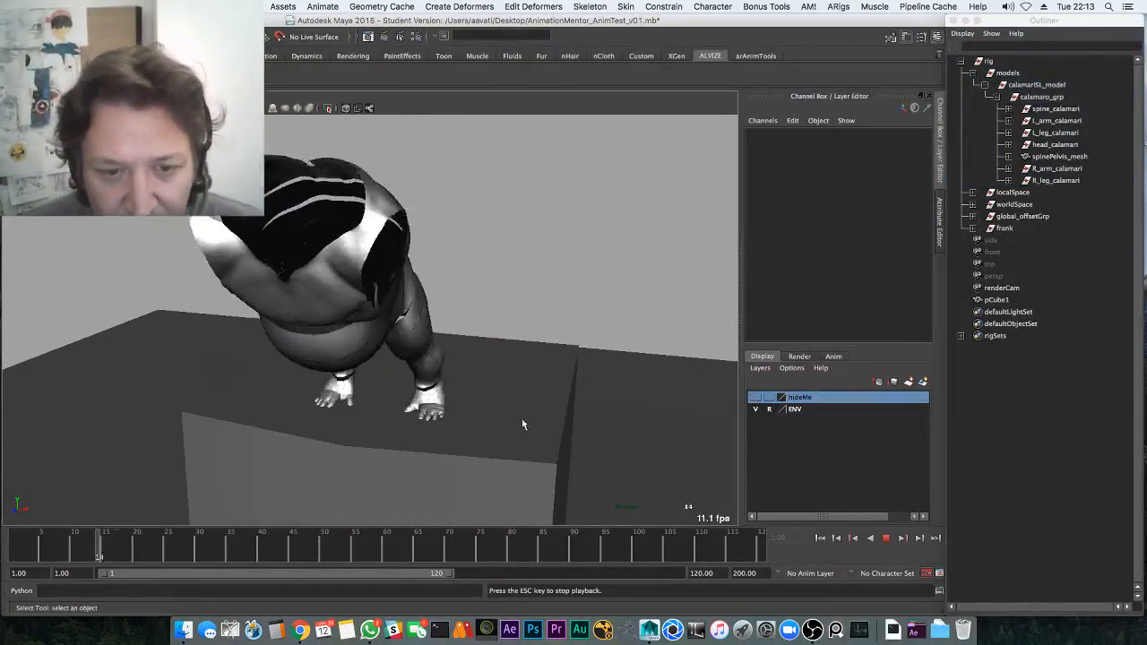
# Stop playback and inspect the leg controls, trying and undoing a left foot control move
pyautogui.press('Escape')
pyautogui.keyDown('alt'); pyautogui.moveTo(252, 458); pyautogui.dragTo(447, 389); pyautogui.keyUp('alt')
pyautogui.click(449, 411)
pyautogui.press('w')
pyautogui.hotkey('ctrl', 'z')
pyautogui.keyDown('alt'); pyautogui.moveTo(379, 361); pyautogui.dragTo(591, 283); pyautogui.keyUp('alt')
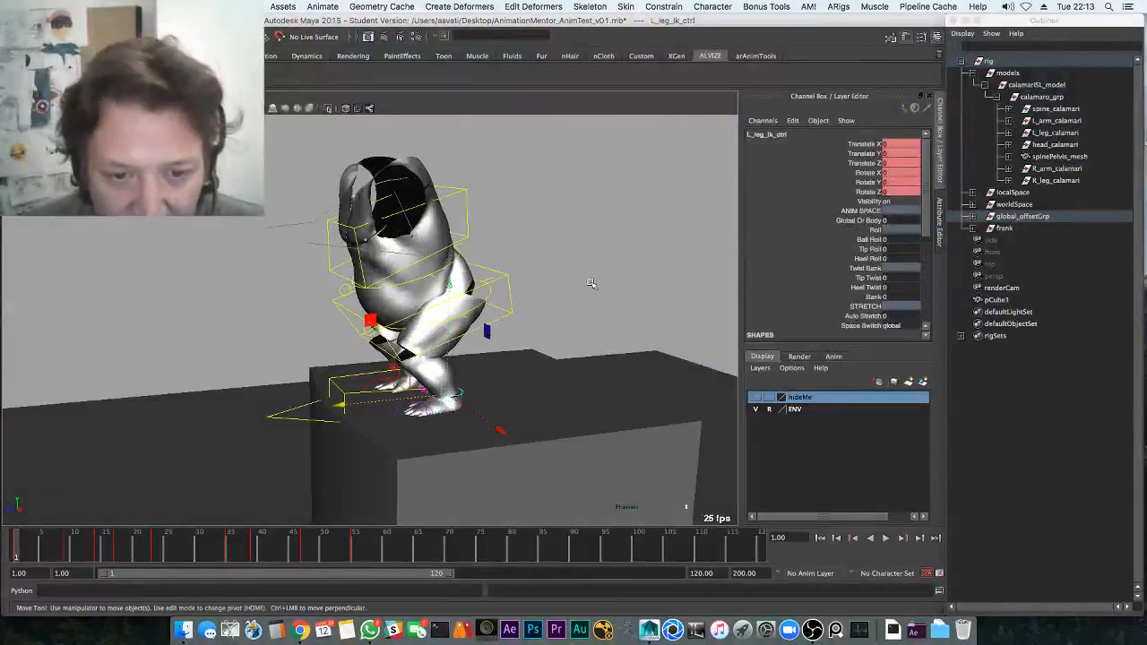
pyautogui.click(591, 283)
pyautogui.keyDown('alt'); pyautogui.moveTo(480, 351); pyautogui.dragTo(464, 359); pyautogui.keyUp('alt')
pyautogui.click(384, 370)
pyautogui.keyDown('alt'); pyautogui.moveTo(383, 370); pyautogui.dragTo(154, 351); pyautogui.keyUp('alt')
pyautogui.press('w')
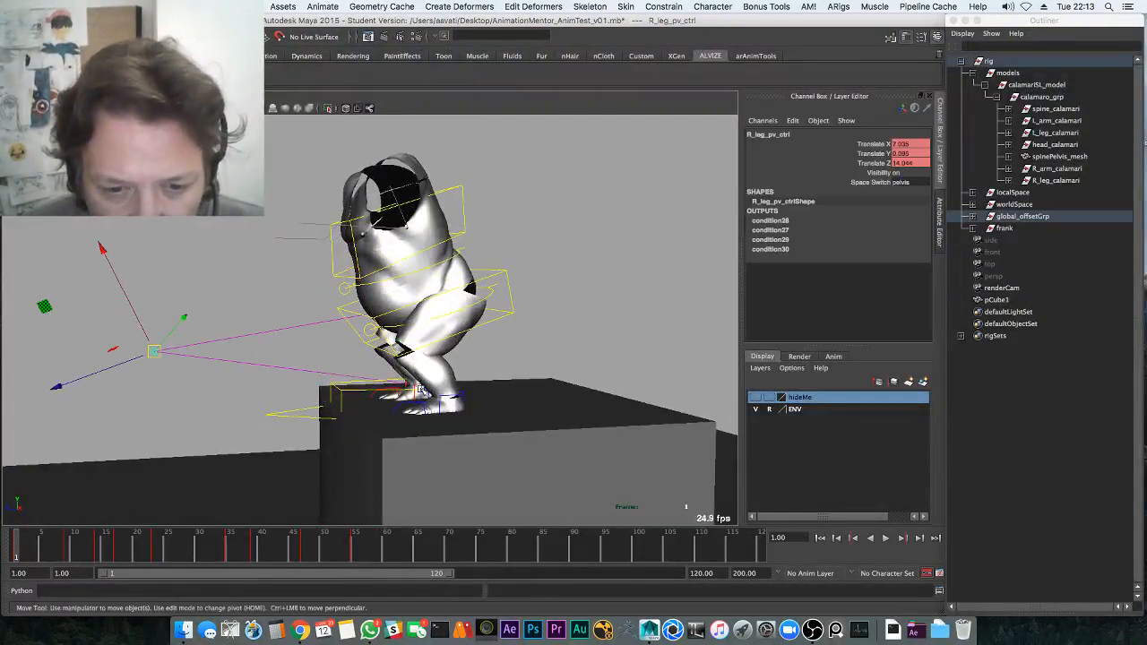
# Reposition the left leg pole vector control, shifting it left and then down-right
pyautogui.click(423, 392)
pyautogui.press('q')
pyautogui.keyDown('alt'); pyautogui.moveTo(432, 400); pyautogui.dragTo(415, 427); pyautogui.keyUp('alt')
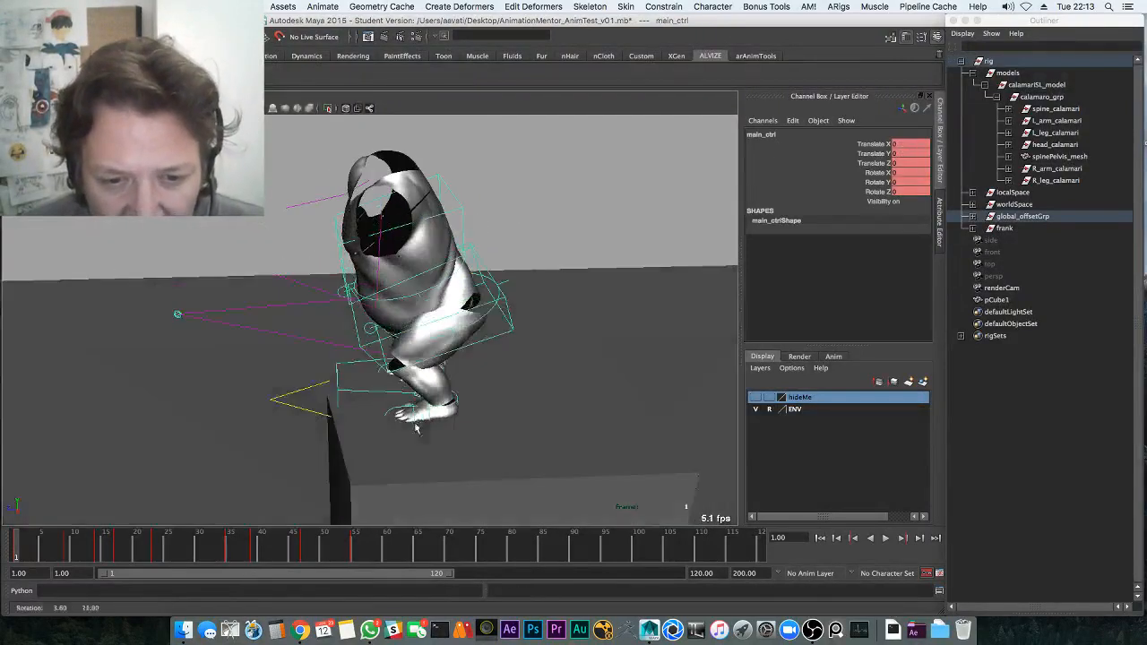
pyautogui.click(386, 370)
pyautogui.keyDown('alt'); pyautogui.moveTo(385, 370); pyautogui.dragTo(225, 383); pyautogui.keyUp('alt')
pyautogui.press('w')
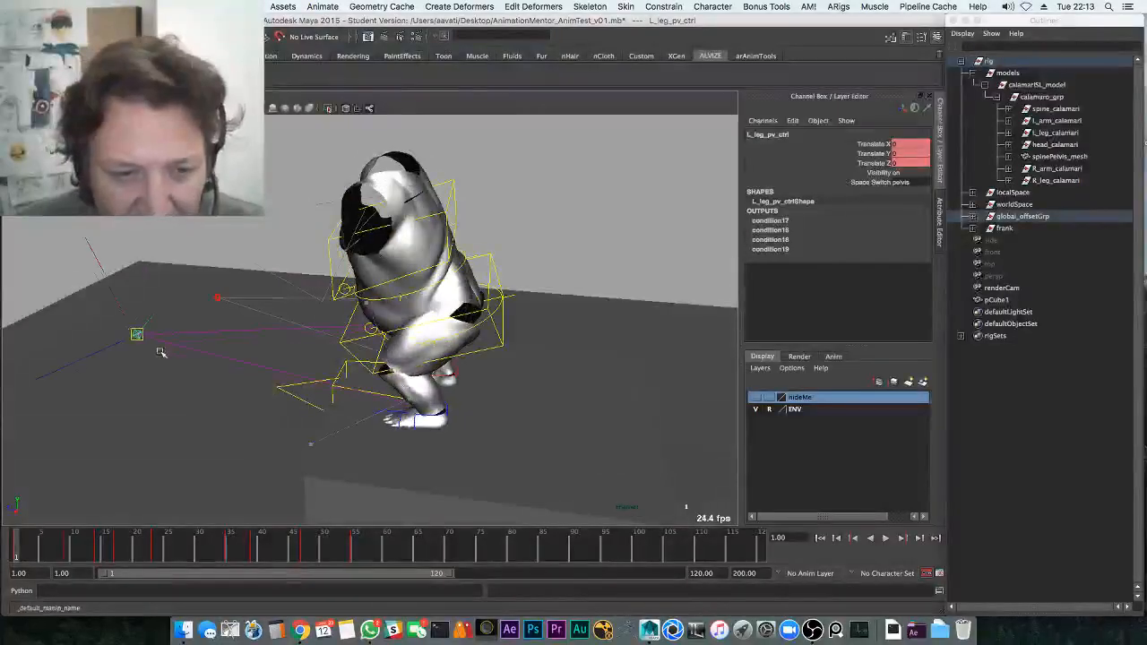
pyautogui.keyDown('alt'); pyautogui.moveTo(162, 353); pyautogui.dragTo(128, 312); pyautogui.keyUp('alt')
pyautogui.click(185, 335)
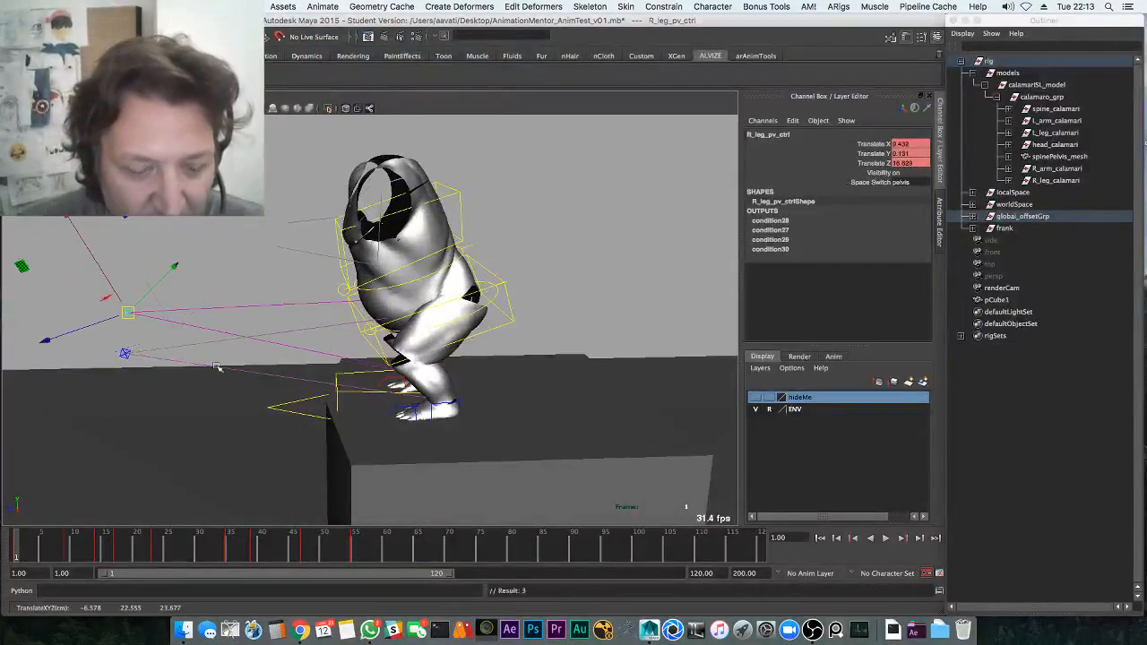
pyautogui.keyDown('alt'); pyautogui.moveTo(216, 366); pyautogui.dragTo(354, 343); pyautogui.keyUp('alt')
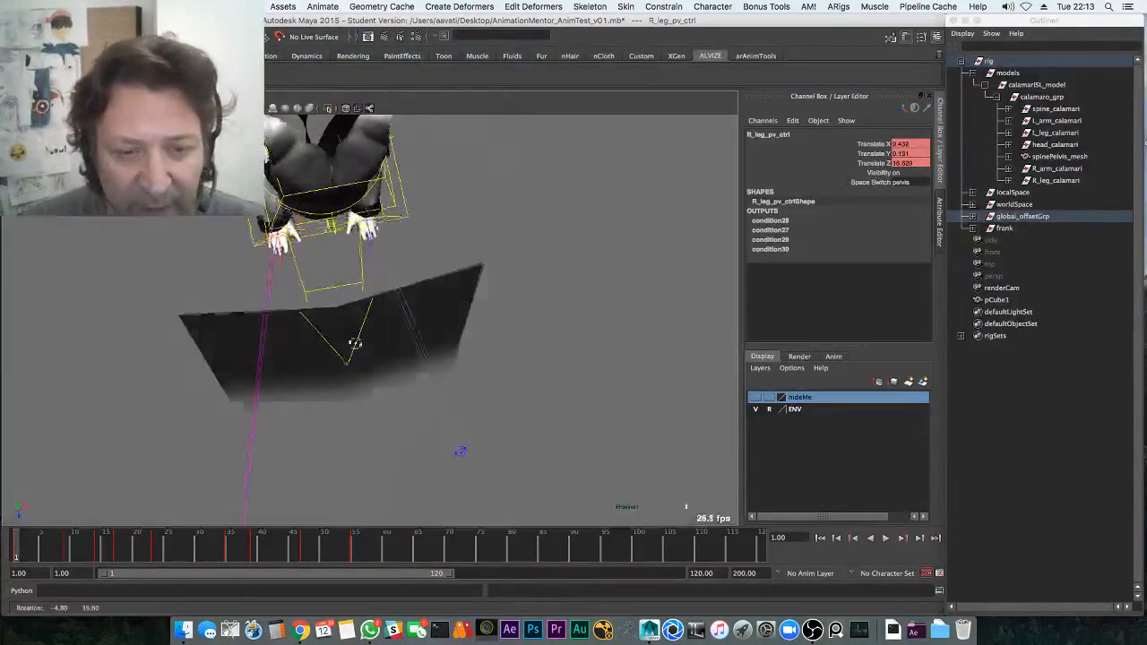
pyautogui.click(462, 454)
pyautogui.moveTo(480, 469); pyautogui.dragTo(506, 507)
pyautogui.keyDown('alt'); pyautogui.moveTo(448, 426); pyautogui.dragTo(467, 328, button='middle'); pyautogui.keyUp('alt')
pyautogui.keyDown('alt'); pyautogui.moveTo(468, 328); pyautogui.dragTo(421, 327, button='right'); pyautogui.keyUp('alt')
# Break the Translate X, Y and Z connections on both leg pole vector controls
pyautogui.keyDown('shift'); pyautogui.moveTo(255, 390); pyautogui.dragTo(351, 452); pyautogui.keyUp('shift')
pyautogui.moveTo(874, 143); pyautogui.dragTo(879, 163)
pyautogui.rightClick(882, 161)
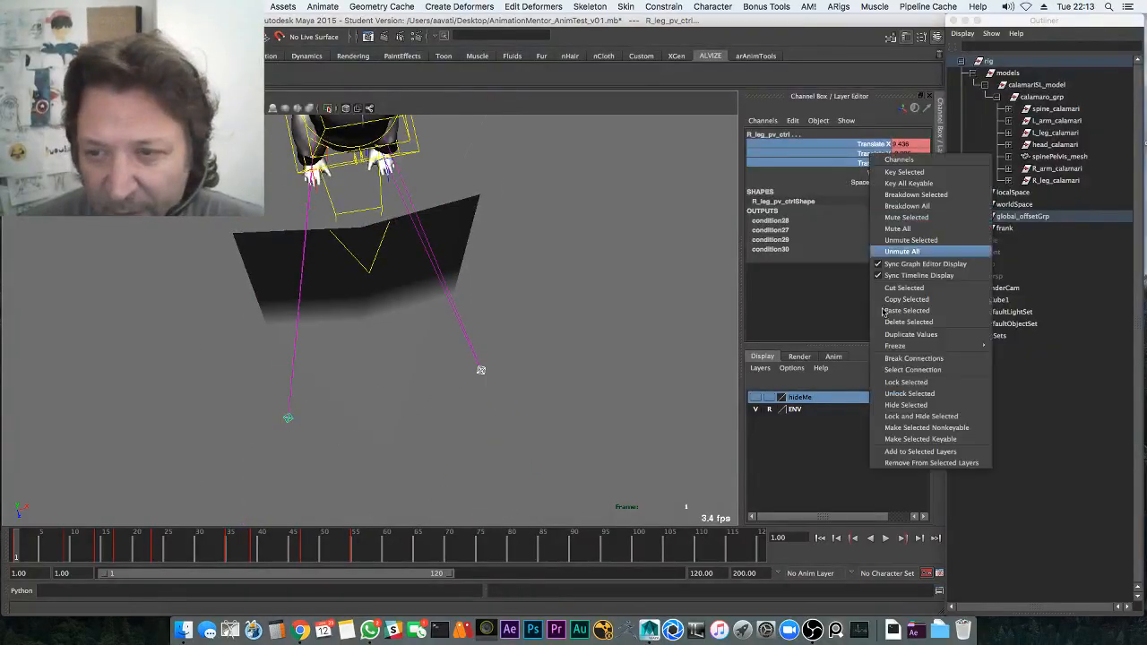
pyautogui.click(918, 361)
# Play the hop back, return to frame 1, zoom out and save the scene with Ctrl+S
pyautogui.click(547, 410)
pyautogui.keyDown('alt'); pyautogui.moveTo(547, 409); pyautogui.dragTo(440, 347); pyautogui.keyUp('alt')
pyautogui.hotkey('alt', 'v')
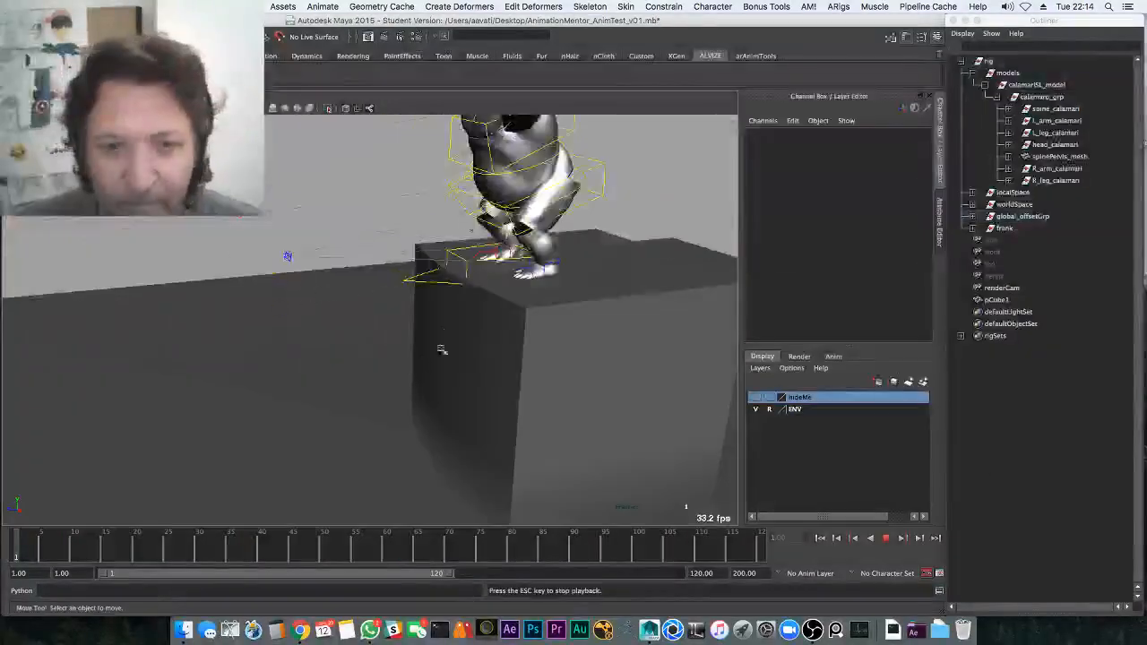
pyautogui.hotkey('alt', 'v')
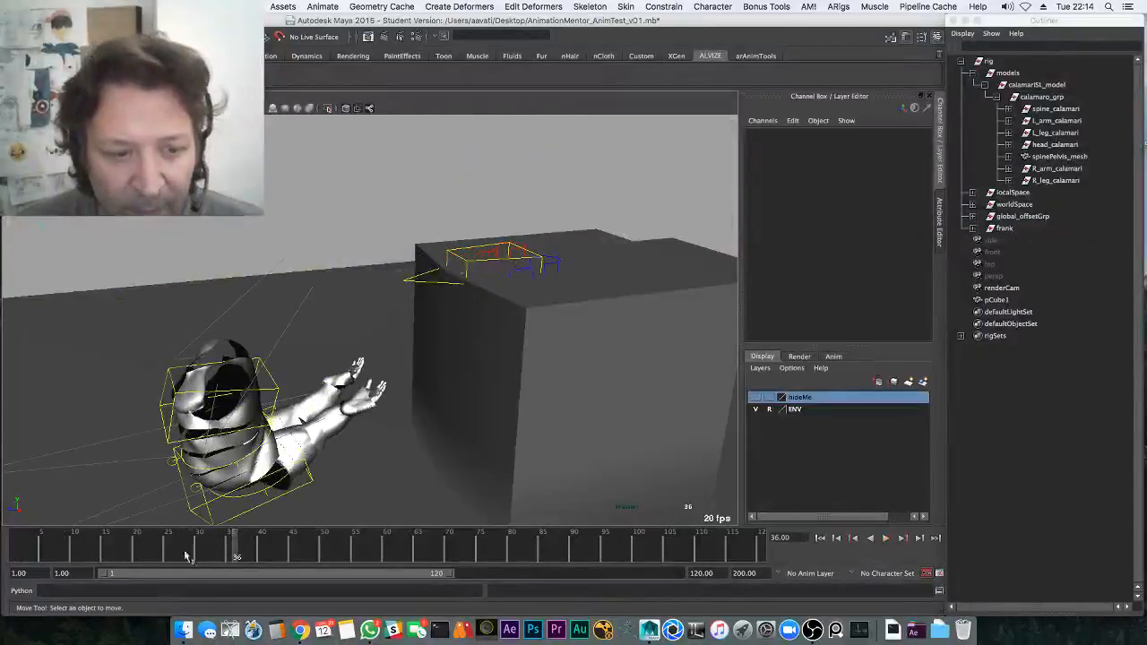
pyautogui.click(16, 552)
pyautogui.press('q')
pyautogui.keyDown('alt'); pyautogui.moveTo(453, 310); pyautogui.dragTo(385, 303); pyautogui.keyUp('alt')
pyautogui.keyDown('alt'); pyautogui.moveTo(386, 302); pyautogui.dragTo(256, 274, button='right'); pyautogui.keyUp('alt')
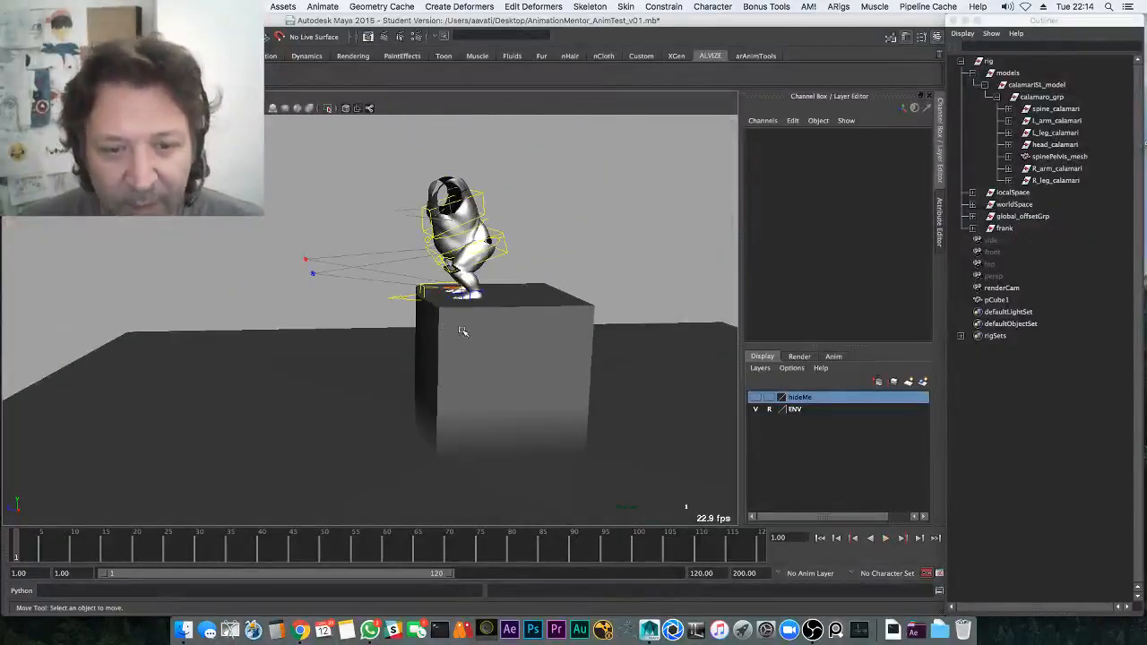
pyautogui.press('super+s')
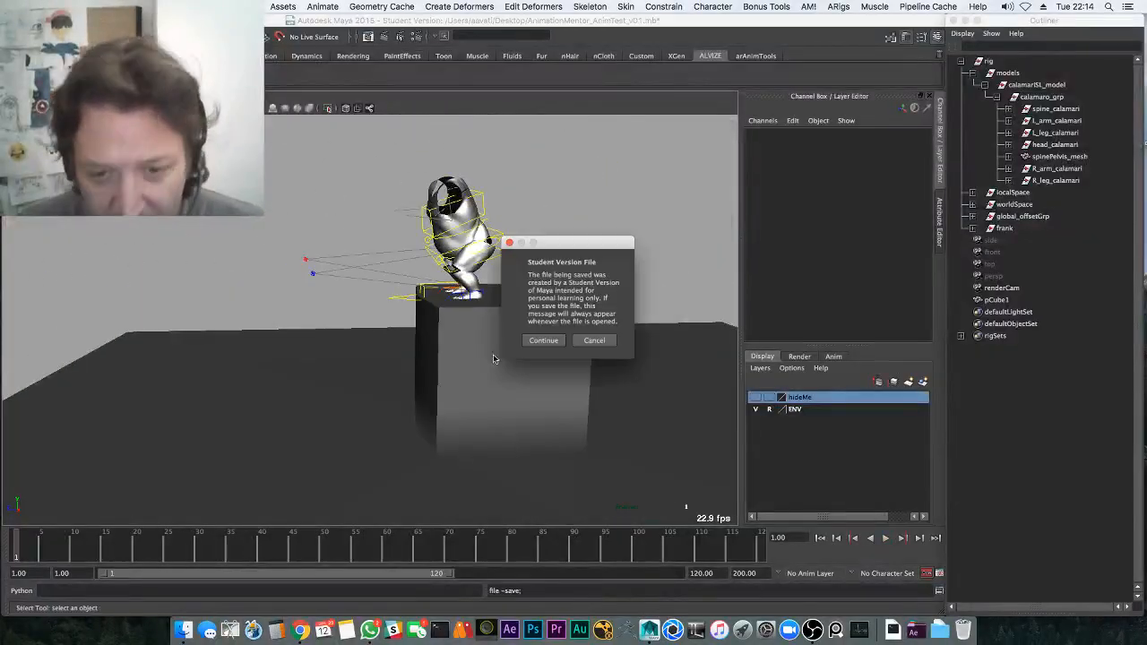
# Confirm the save past the Student Version notice and replay the hop from frame 1
pyautogui.click(540, 345)
pyautogui.keyDown('alt'); pyautogui.moveTo(538, 349); pyautogui.dragTo(496, 362); pyautogui.keyUp('alt')
pyautogui.press('w')
pyautogui.hotkey('alt', 'v')
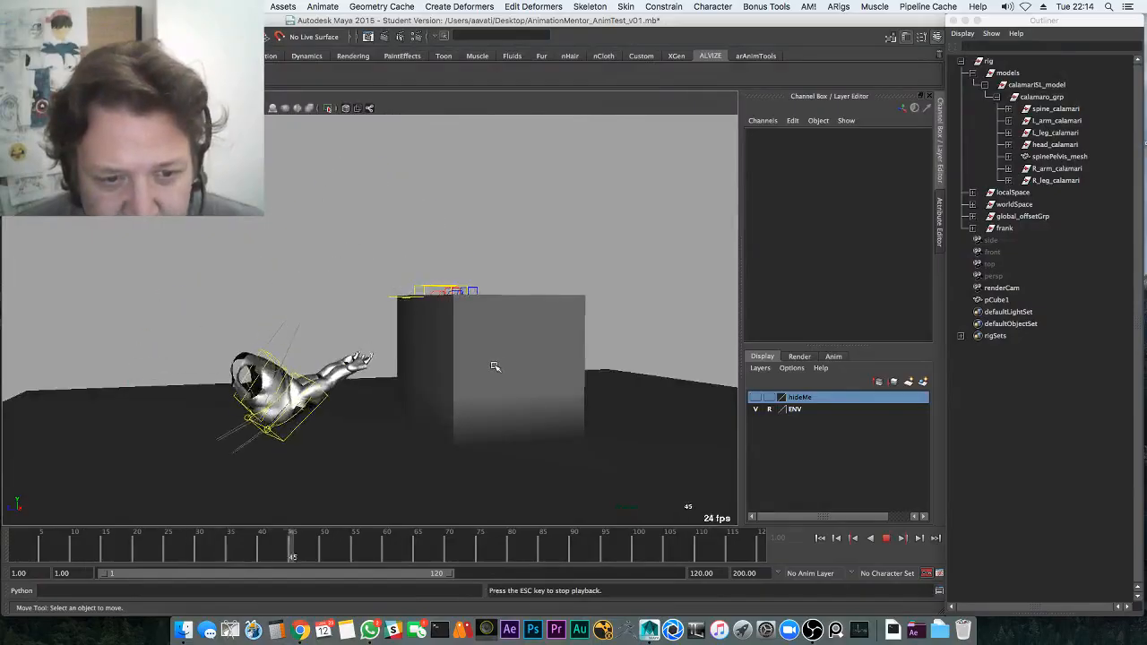
pyautogui.hotkey('alt', 'v')
pyautogui.moveTo(269, 552); pyautogui.dragTo(17, 546)
pyautogui.keyDown('alt'); pyautogui.moveTo(502, 309); pyautogui.dragTo(486, 356); pyautogui.keyUp('alt')
pyautogui.keyDown('alt'); pyautogui.moveTo(487, 356); pyautogui.dragTo(573, 376, button='right'); pyautogui.keyUp('alt')
pyautogui.keyDown('alt'); pyautogui.moveTo(573, 376); pyautogui.dragTo(469, 363, button='middle'); pyautogui.keyUp('alt')
pyautogui.press('q')
# At frame 10 move L_leg_Ik_ctrl left and delete its keys over the later frames
pyautogui.click(496, 320)
pyautogui.hotkey('alt', 'v')
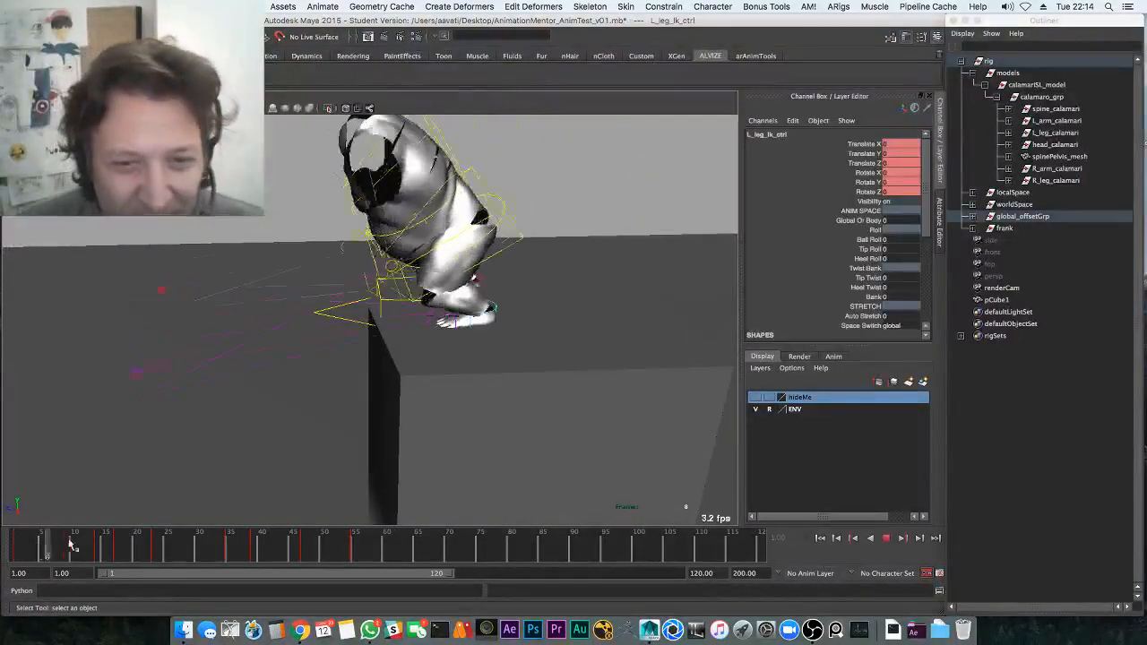
pyautogui.moveTo(81, 540)
pyautogui.mouseDown()
pyautogui.moveTo(27, 548)
pyautogui.moveTo(75, 543)
pyautogui.moveTo(65, 543)
pyautogui.mouseUp()
pyautogui.press('w')
pyautogui.moveTo(385, 309); pyautogui.dragTo(338, 316)
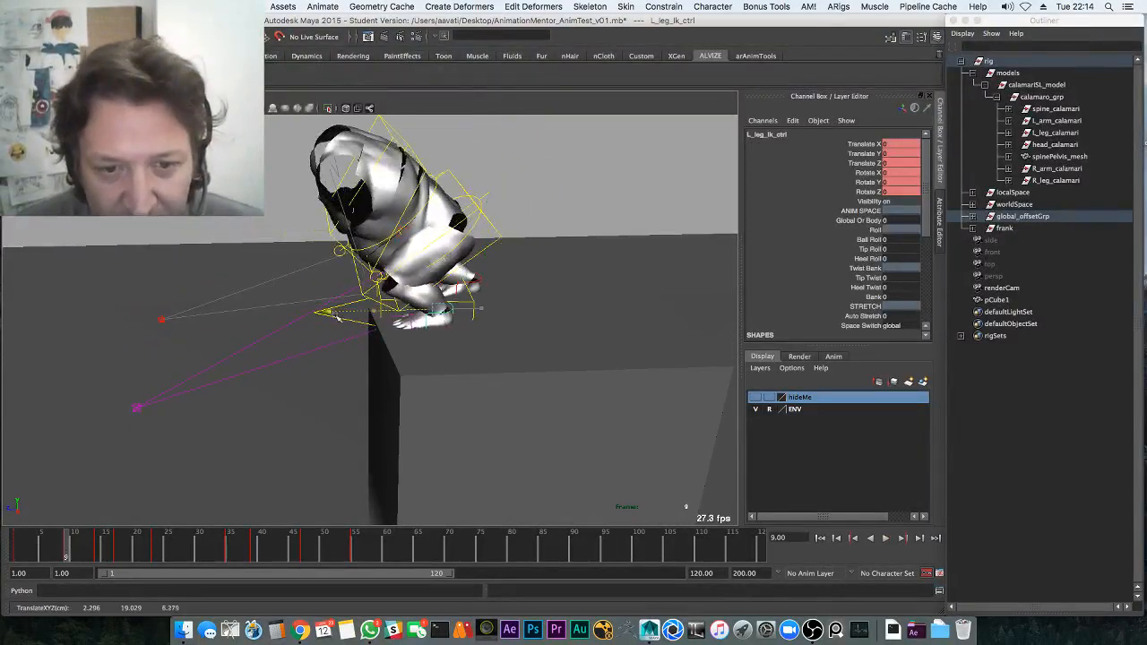
pyautogui.moveTo(78, 555); pyautogui.dragTo(542, 545)
pyautogui.rightClick(471, 543)
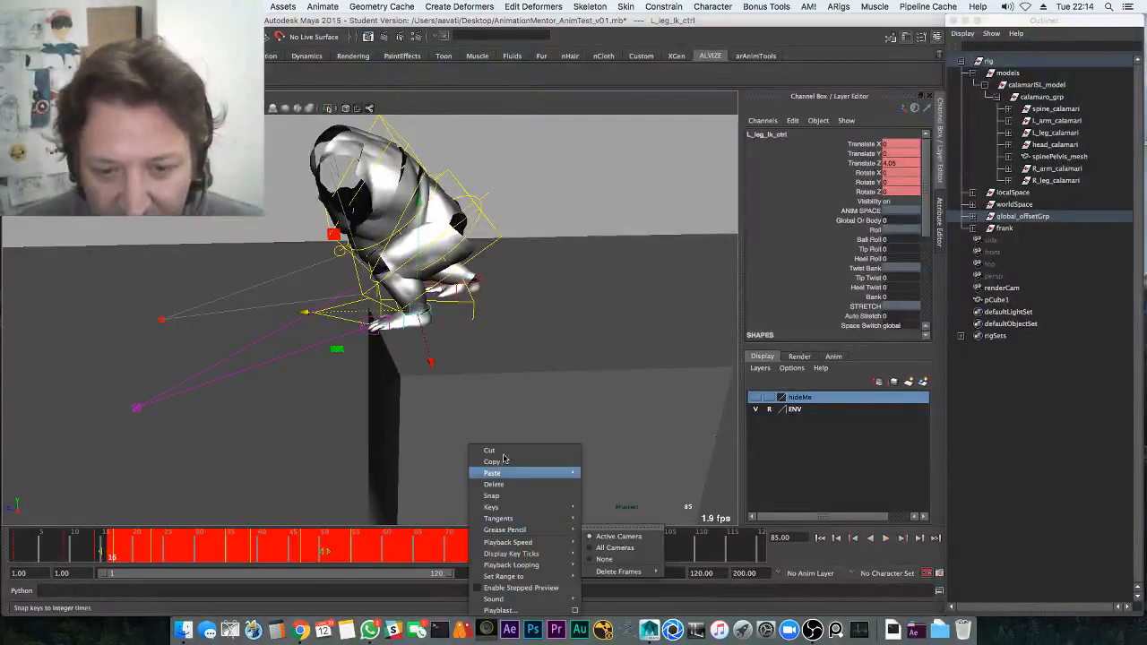
pyautogui.click(504, 484)
# Nudge L_leg_Ik_ctrl at frame 5, delete its keys in the marked frames, and rewind to frame 1
pyautogui.hotkey('alt', 'v')
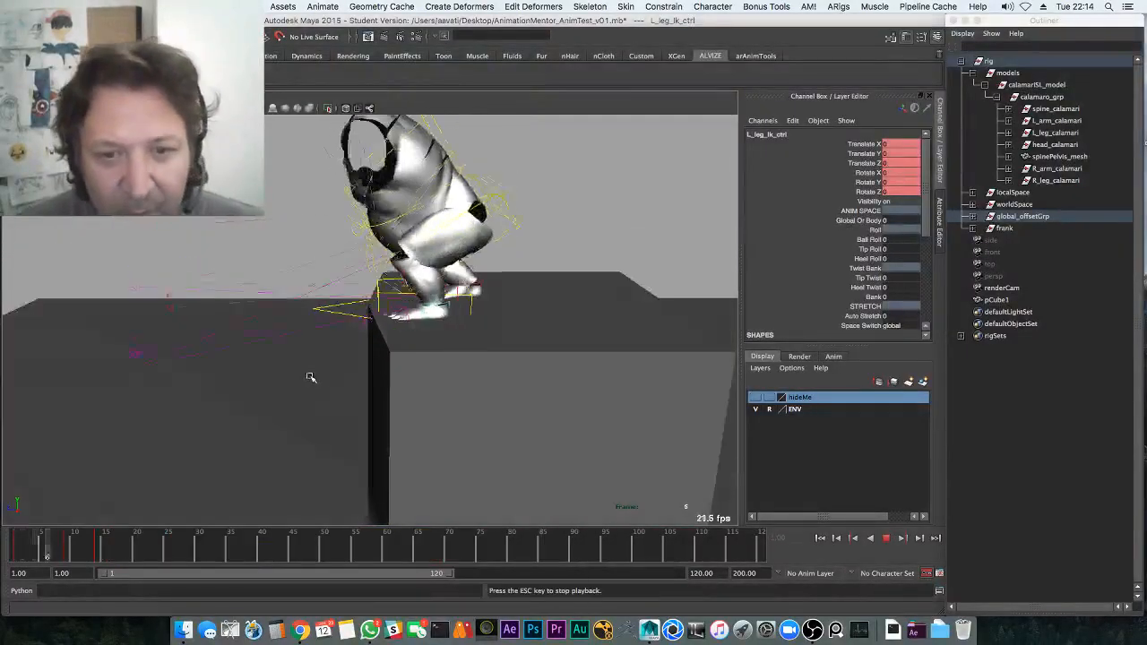
pyautogui.hotkey('alt', 'shift', 'v')
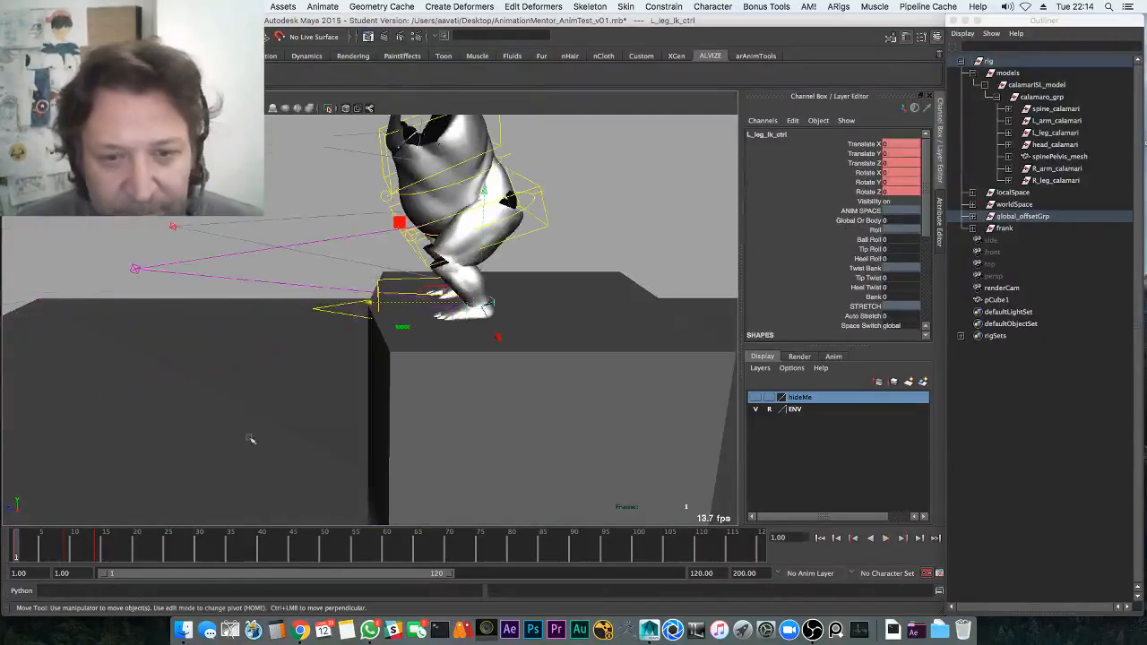
pyautogui.click(39, 551)
pyautogui.keyDown('alt'); pyautogui.moveTo(156, 486); pyautogui.dragTo(214, 409); pyautogui.keyUp('alt')
pyautogui.moveTo(214, 409); pyautogui.dragTo(207, 399, button='middle')
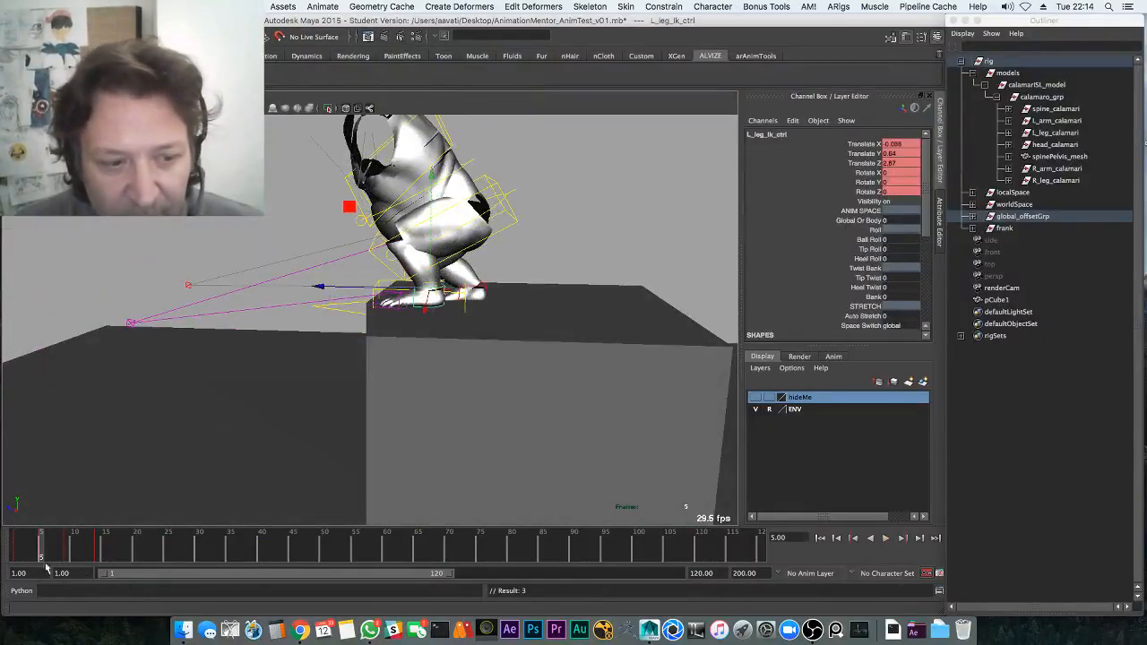
pyautogui.press(',')
pyautogui.press('.')
pyautogui.press('.')
pyautogui.press('.')
pyautogui.press(',')
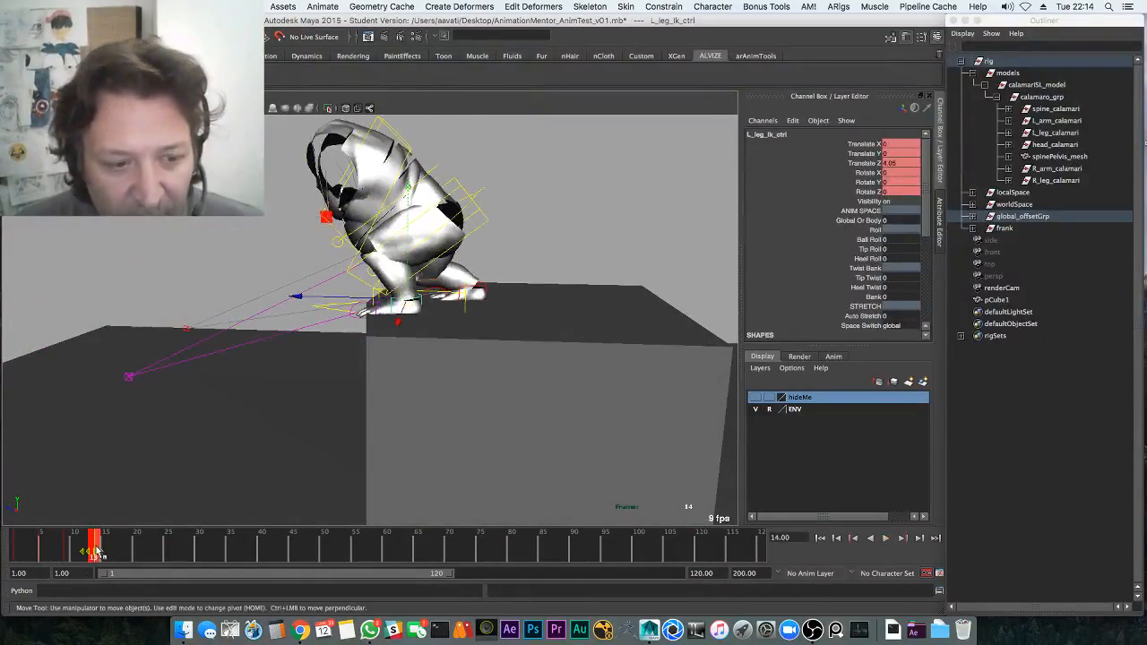
pyautogui.rightClick(98, 551)
pyautogui.click(134, 424)
pyautogui.keyDown('alt'); pyautogui.moveTo(146, 435); pyautogui.dragTo(299, 404); pyautogui.keyUp('alt')
pyautogui.moveTo(88, 546); pyautogui.dragTo(16, 545)
# In the Graph Editor, raise the left leg IK Rotate Y keys to 16.604
pyautogui.press('e')
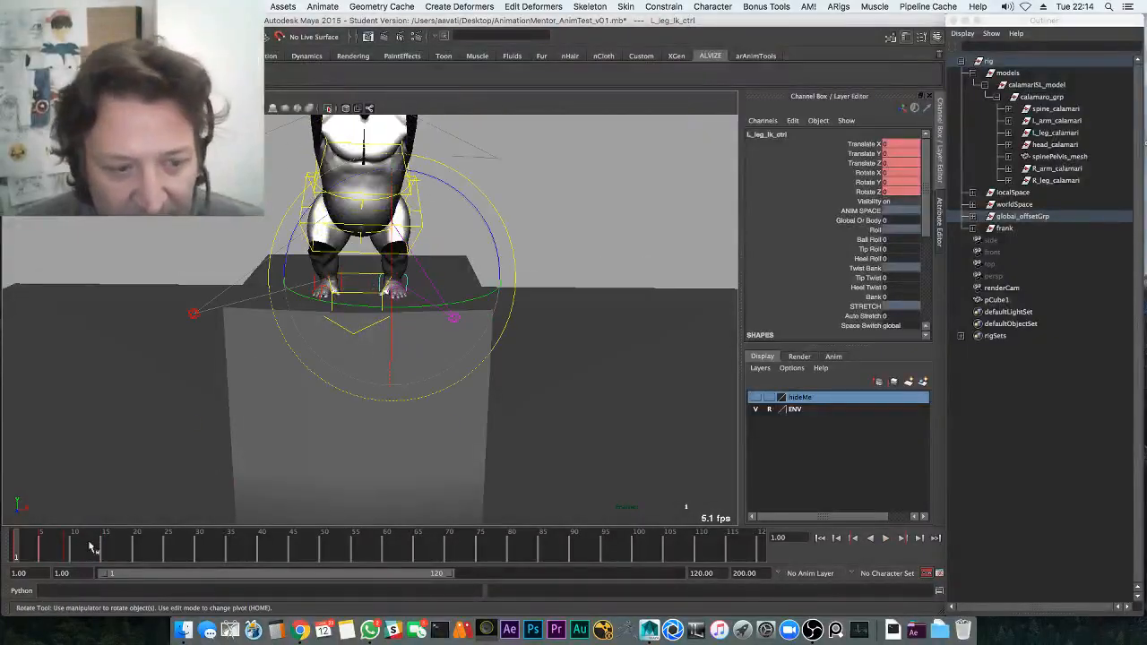
pyautogui.press('space')
pyautogui.click(94, 451)
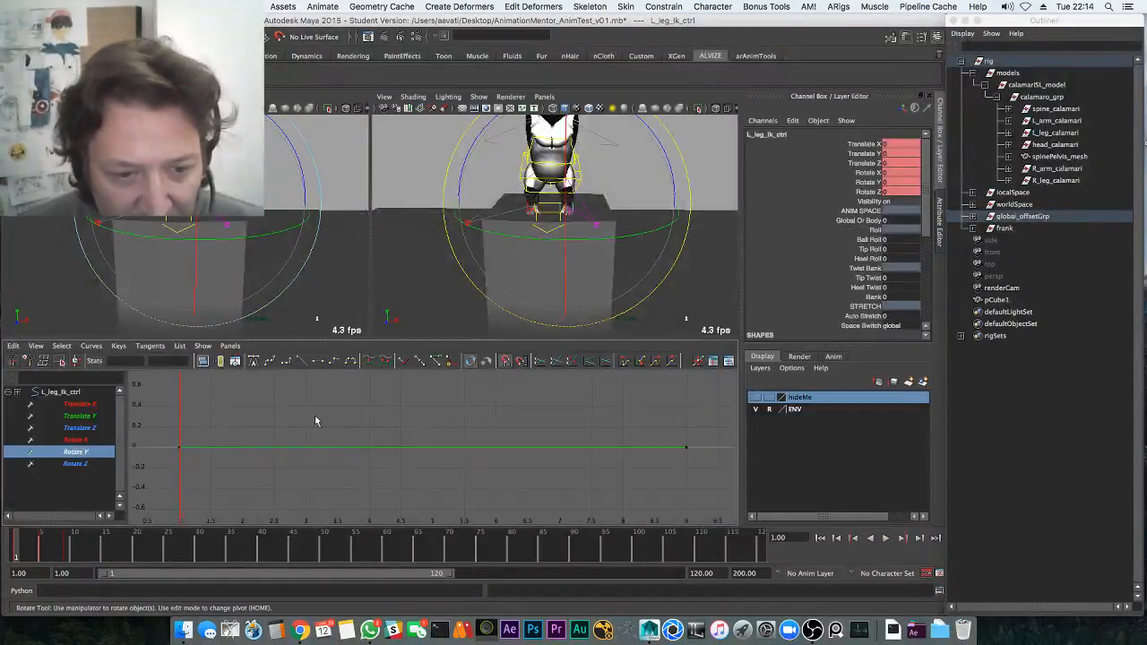
pyautogui.click(325, 446)
pyautogui.press('w')
pyautogui.keyDown('shift'); pyautogui.moveTo(326, 443); pyautogui.dragTo(327, 445, button='middle'); pyautogui.keyUp('shift')
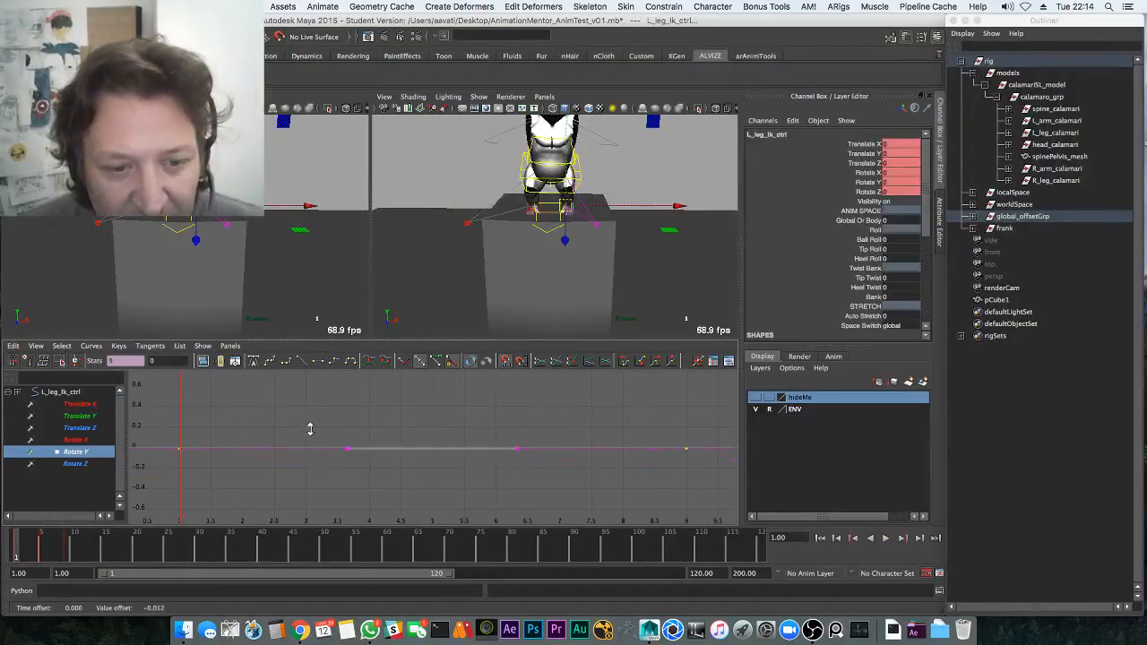
pyautogui.keyDown('alt'); pyautogui.moveTo(322, 424); pyautogui.dragTo(307, 403, button='right'); pyautogui.keyUp('alt')
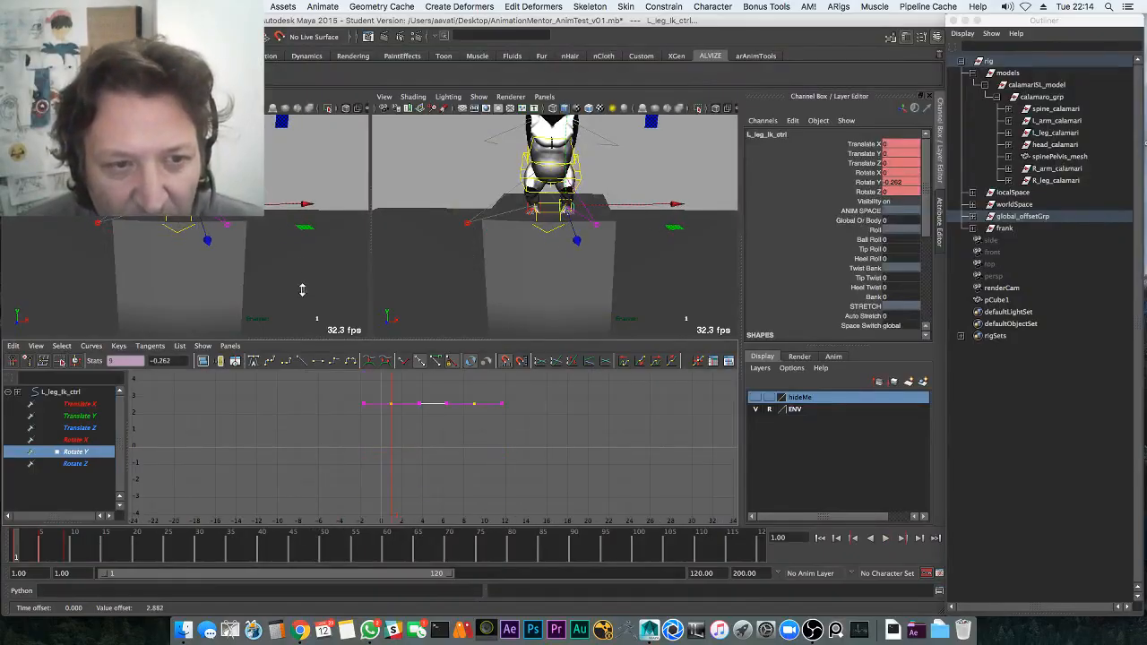
pyautogui.keyDown('shift'); pyautogui.moveTo(315, 169); pyautogui.dragTo(326, 139, button='middle'); pyautogui.keyUp('shift')
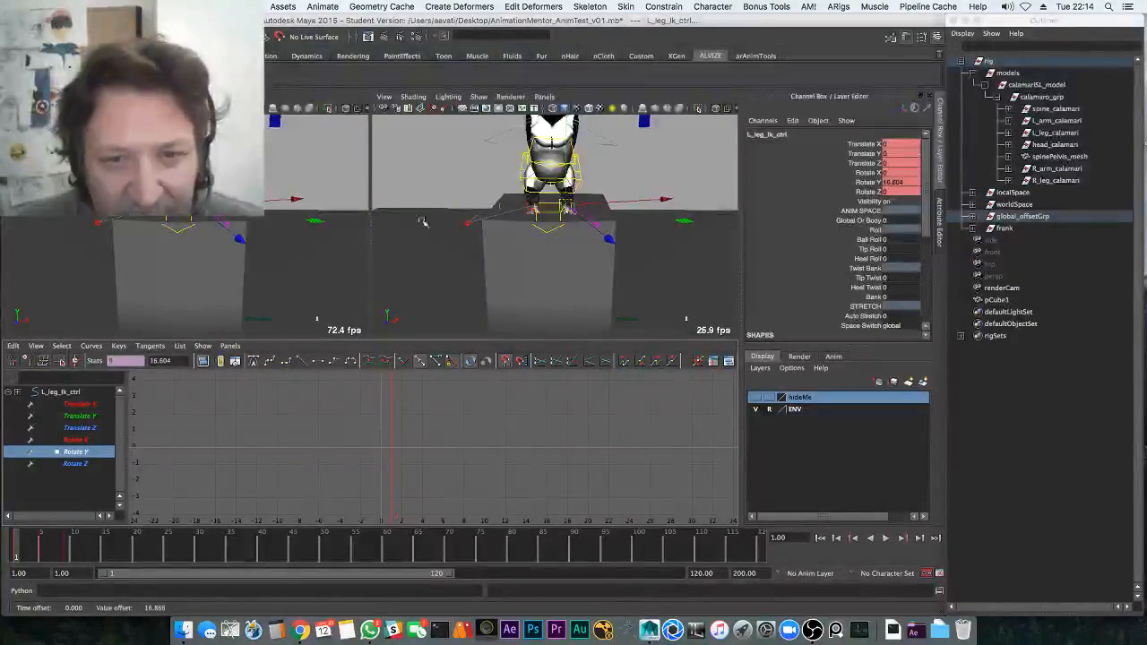
# Select the right leg IK control and lower its Rotate Y keys to -10.043
pyautogui.press('space')
pyautogui.keyDown('alt'); pyautogui.moveTo(285, 255); pyautogui.dragTo(491, 335, button='right'); pyautogui.keyUp('alt')
pyautogui.keyDown('alt'); pyautogui.moveTo(491, 335); pyautogui.dragTo(382, 306); pyautogui.keyUp('alt')
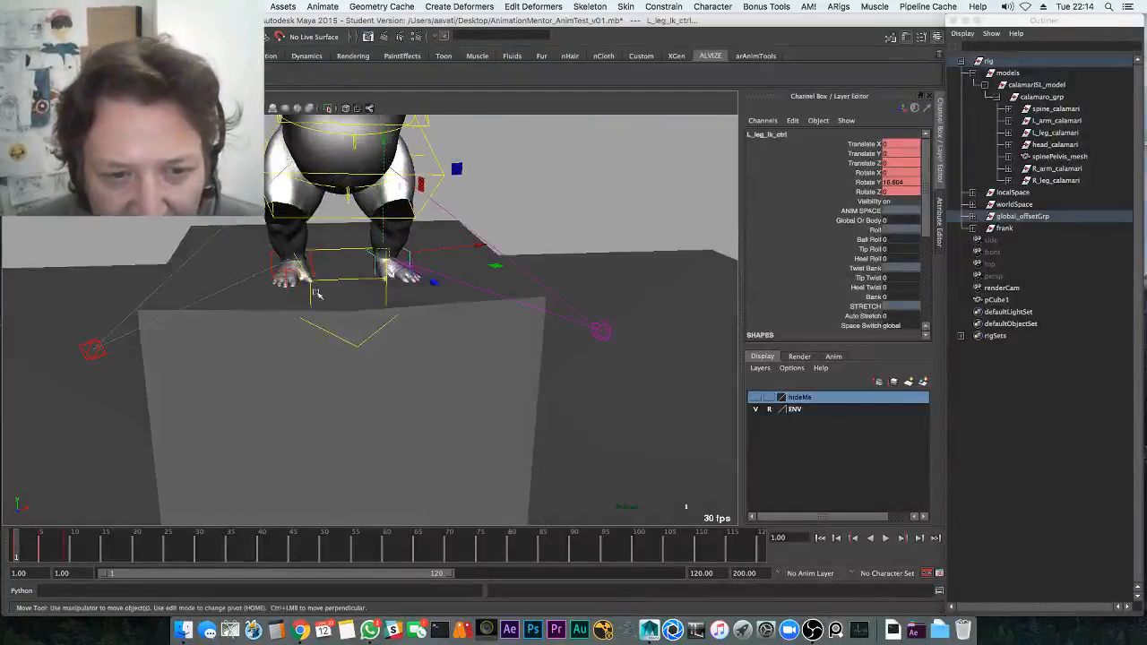
pyautogui.keyDown('alt'); pyautogui.moveTo(315, 294); pyautogui.dragTo(318, 336); pyautogui.keyUp('alt')
pyautogui.click(297, 253)
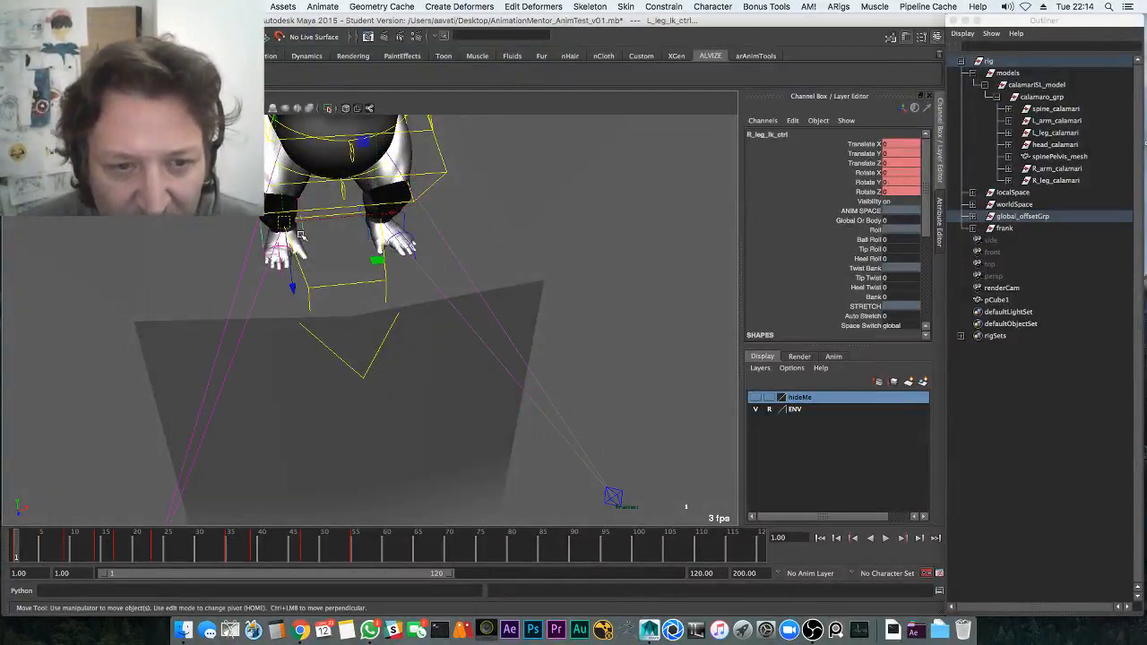
pyautogui.press('space')
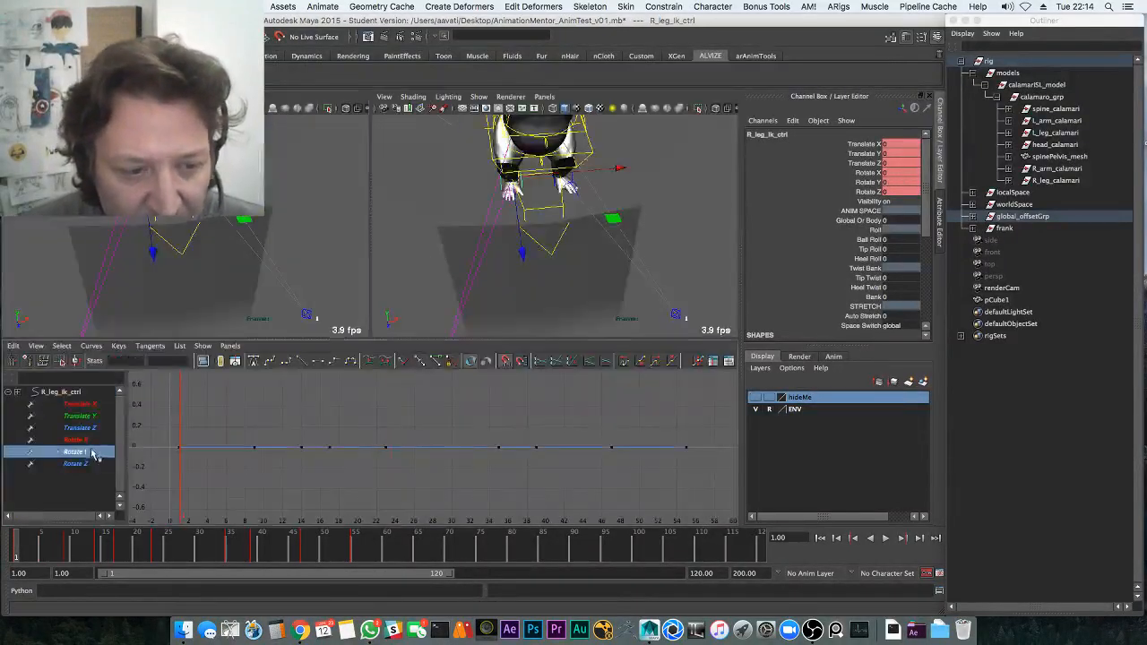
pyautogui.moveTo(197, 430); pyautogui.dragTo(235, 460)
pyautogui.keyDown('shift'); pyautogui.moveTo(235, 400); pyautogui.dragTo(227, 553, button='middle'); pyautogui.keyUp('shift')
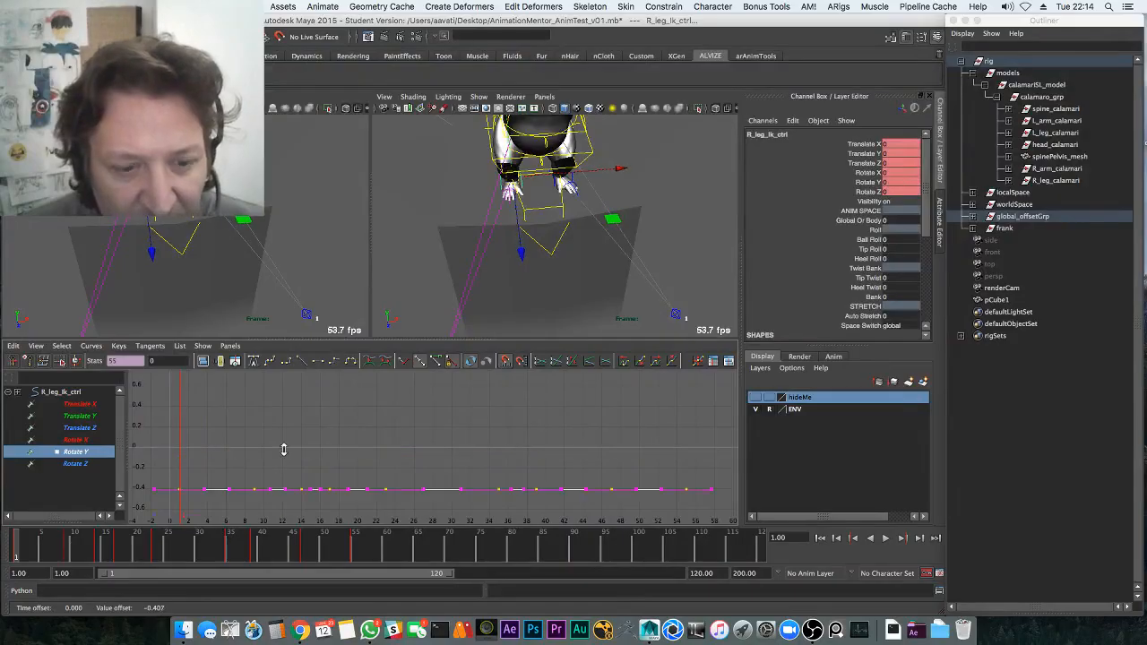
pyautogui.keyDown('shift'); pyautogui.moveTo(284, 449); pyautogui.dragTo(284, 451, button='middle'); pyautogui.keyUp('shift')
pyautogui.scroll(-5, 250, 430)
pyautogui.keyDown('shift'); pyautogui.moveTo(357, 492); pyautogui.dragTo(346, 638, button='middle'); pyautogui.keyUp('shift')
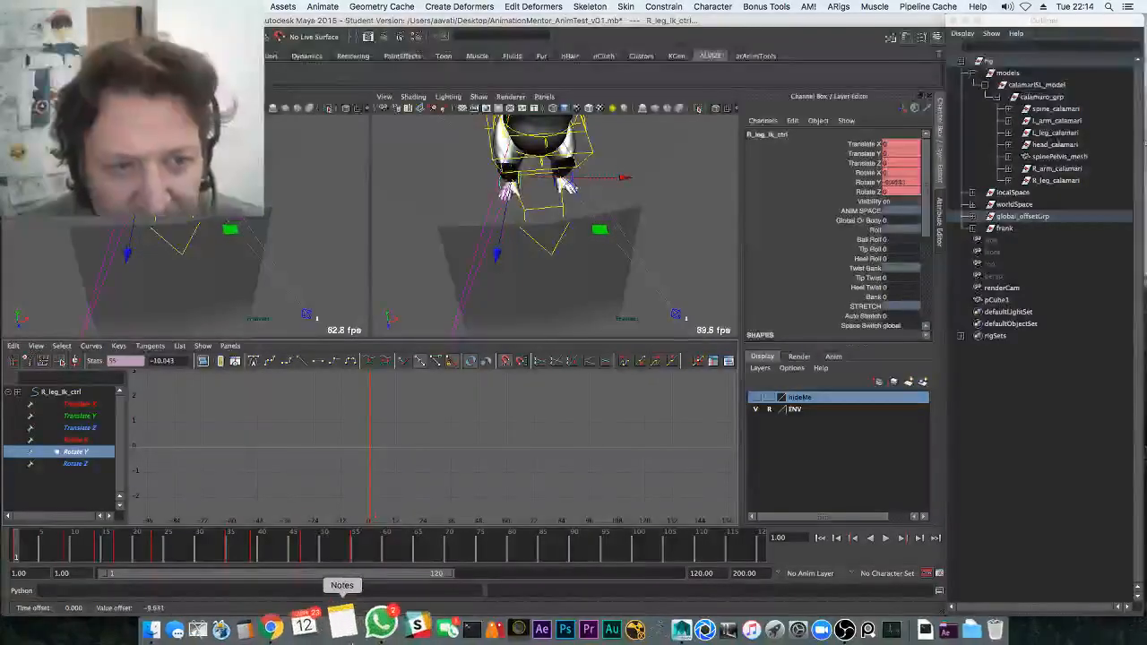
pyautogui.press('space')
# Replay the hop, then select the pelvis control, hide the rig control curves, and rewind to frame 1
pyautogui.keyDown('alt'); pyautogui.moveTo(499, 280); pyautogui.dragTo(221, 469); pyautogui.keyUp('alt')
pyautogui.moveTo(29, 553); pyautogui.dragTo(16, 552)
pyautogui.keyDown('alt'); pyautogui.moveTo(212, 394); pyautogui.dragTo(304, 377); pyautogui.keyUp('alt')
pyautogui.hotkey('alt', 'v')
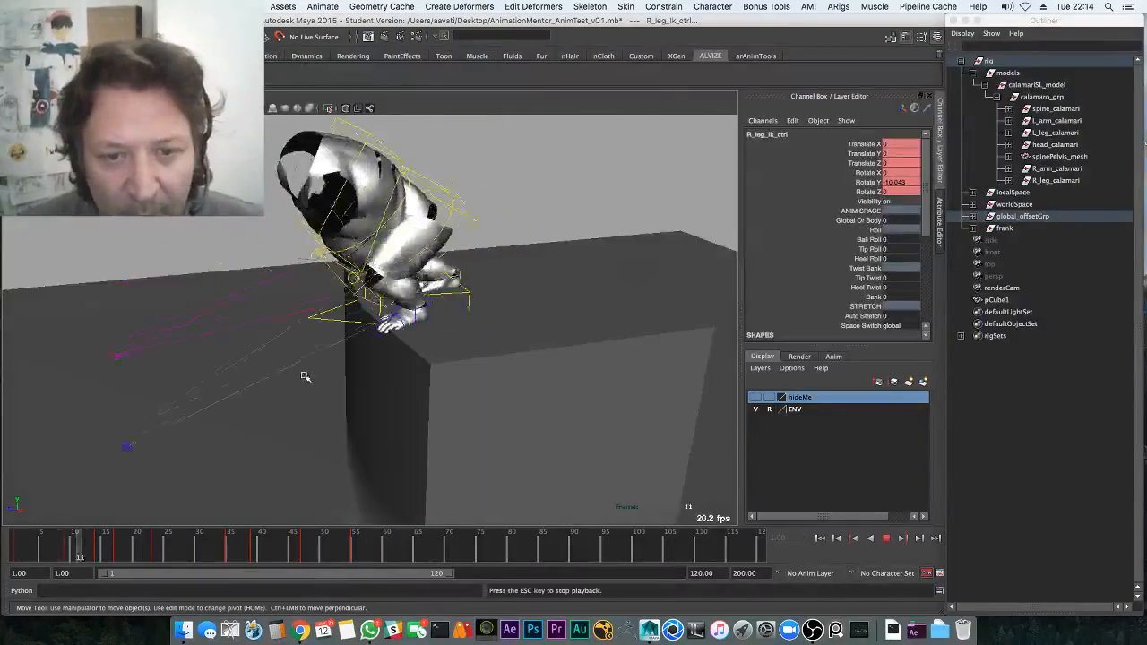
pyautogui.hotkey('alt', 'v')
pyautogui.moveTo(36, 553); pyautogui.dragTo(16, 553)
pyautogui.press('q')
pyautogui.hotkey('alt', 'v')
pyautogui.keyDown('alt'); pyautogui.moveTo(422, 315); pyautogui.dragTo(433, 261); pyautogui.keyUp('alt')
pyautogui.hotkey('alt', 'v')
pyautogui.click(414, 260)
pyautogui.hotkey('alt', '1')
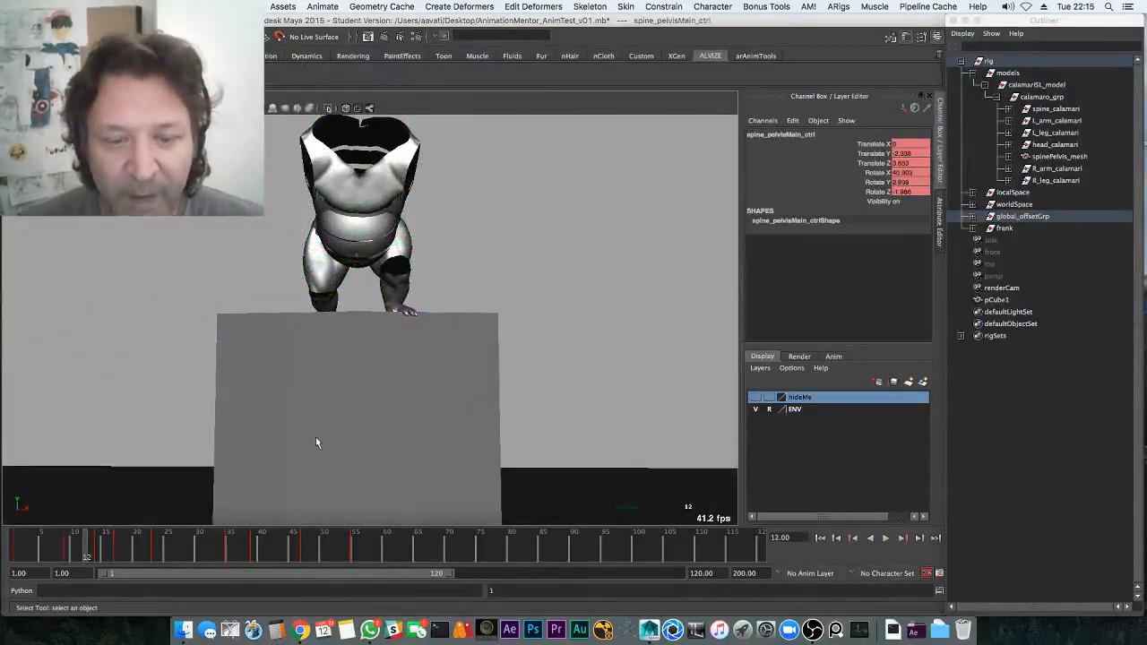
pyautogui.moveTo(36, 553); pyautogui.dragTo(16, 553)
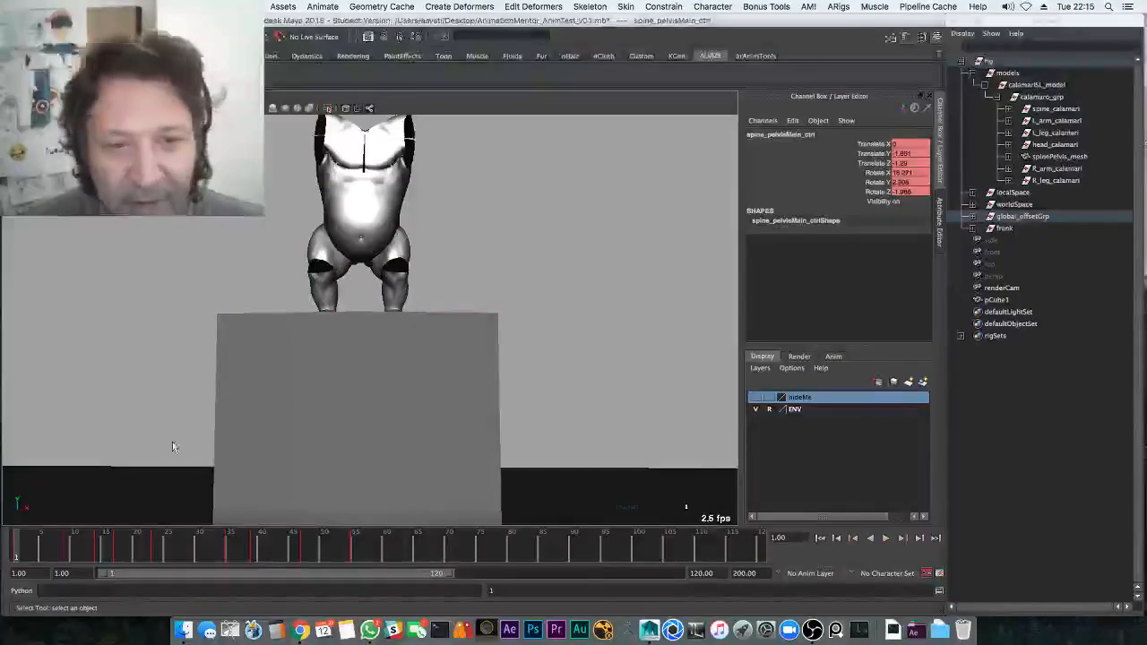
# Play the hop animation, rewind to frame 1, and show the rig control curves again
pyautogui.keyDown('alt'); pyautogui.moveTo(289, 395); pyautogui.dragTo(299, 403); pyautogui.keyUp('alt')
pyautogui.hotkey('alt', 'v')
pyautogui.hotkey('alt', 'v')
pyautogui.moveTo(75, 546); pyautogui.dragTo(16, 549)
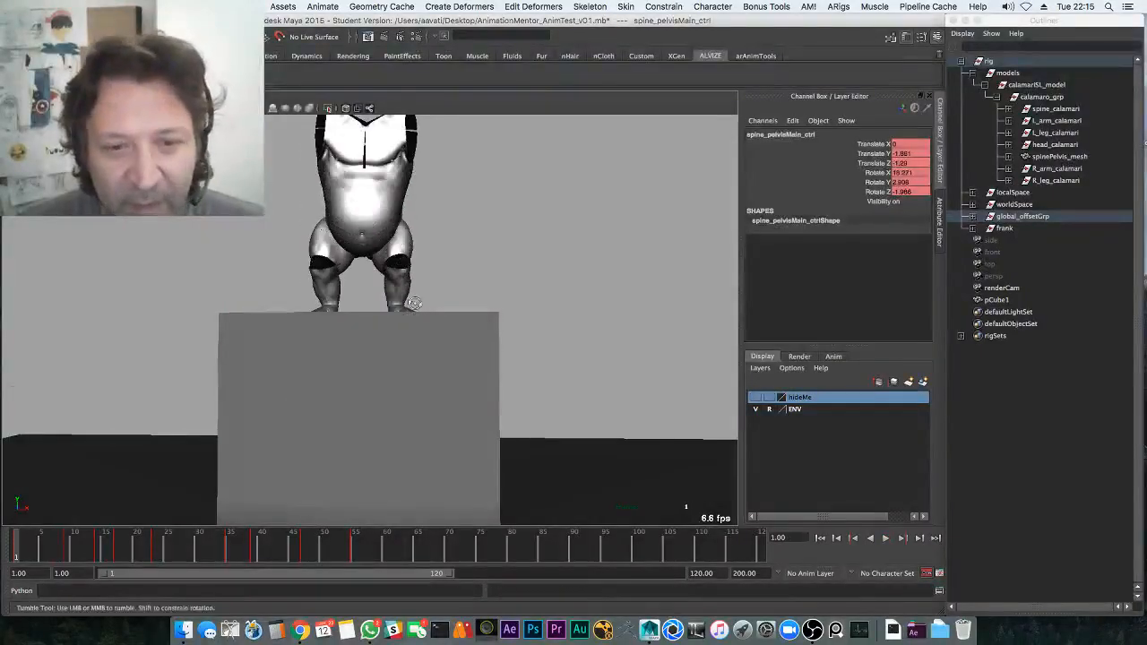
pyautogui.keyDown('alt'); pyautogui.moveTo(404, 301); pyautogui.dragTo(313, 327); pyautogui.keyUp('alt')
pyautogui.hotkey('alt', '1')
# Select the left leg IK control and replay the hop around frame 8 to check the feet
pyautogui.click(467, 295)
pyautogui.keyDown('alt'); pyautogui.moveTo(303, 500); pyautogui.dragTo(208, 479); pyautogui.keyUp('alt')
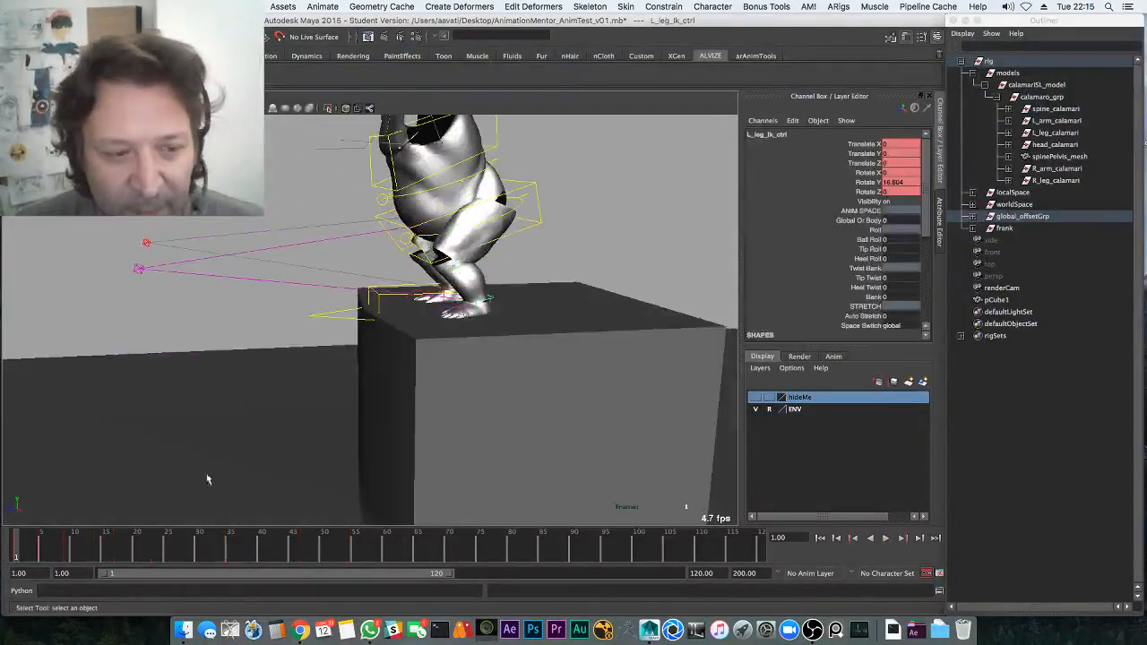
pyautogui.keyDown('shift'); pyautogui.moveTo(42, 550); pyautogui.dragTo(71, 551); pyautogui.keyUp('shift')
pyautogui.click(31, 542)
pyautogui.hotkey('alt', 'v')
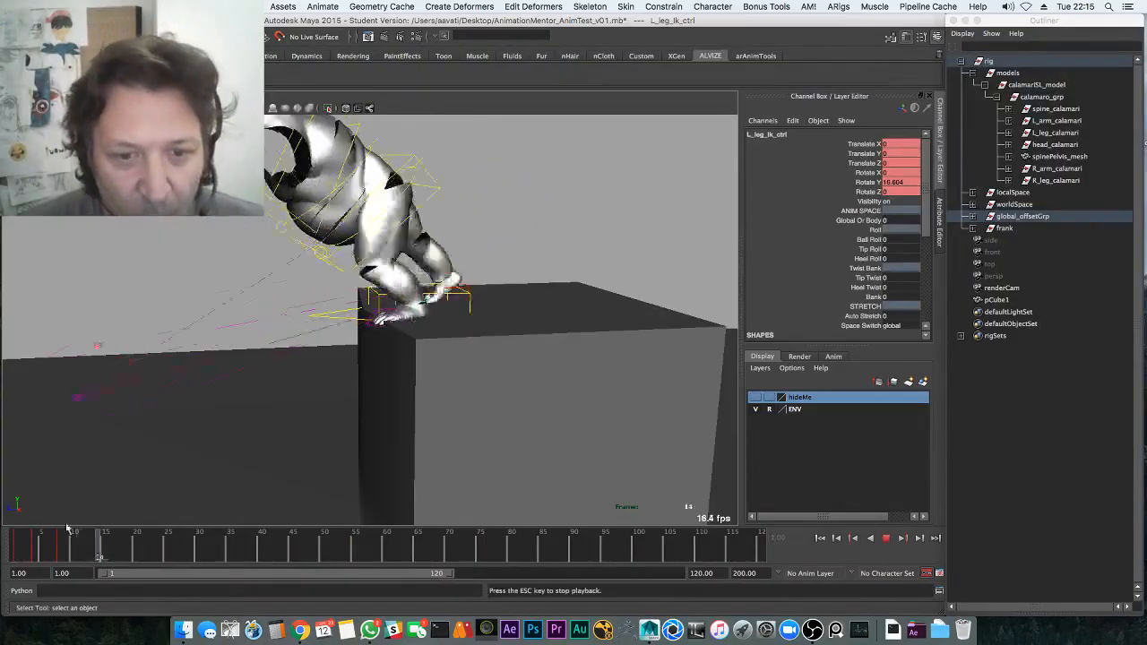
pyautogui.hotkey('alt', 'v')
pyautogui.keyDown('shift'); pyautogui.click(62, 547); pyautogui.keyUp('shift')
pyautogui.hotkey('alt', 'v')
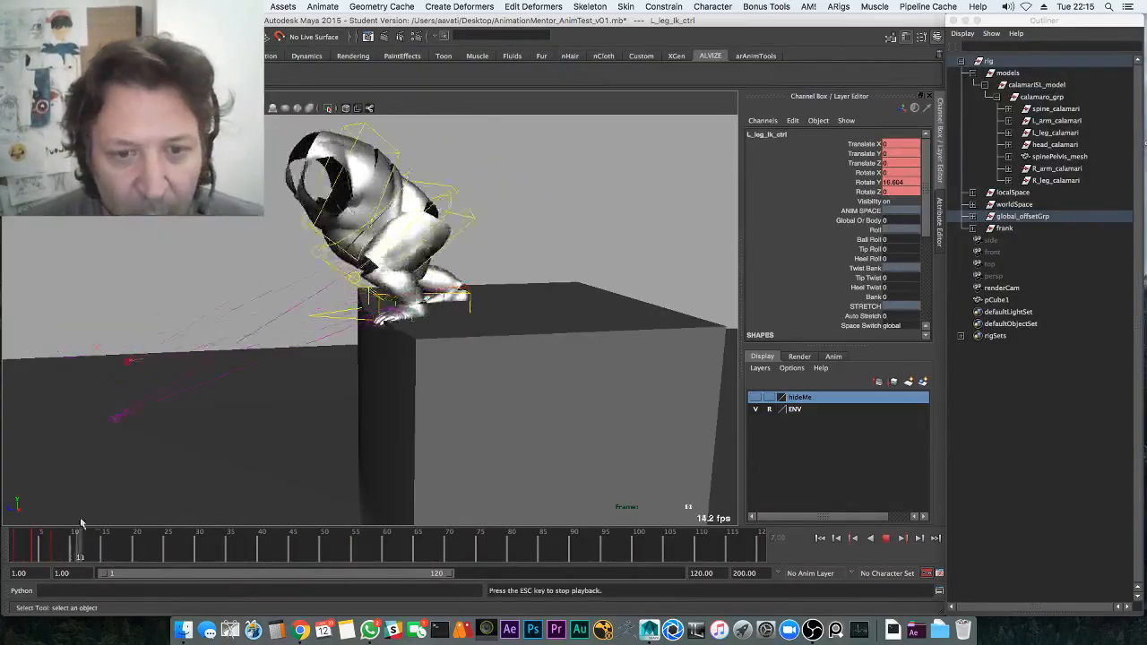
# Save the scene, confirming Continue, and rewind the timeline to frame 1
pyautogui.hotkey('ctrl', 's')
pyautogui.click(543, 341)
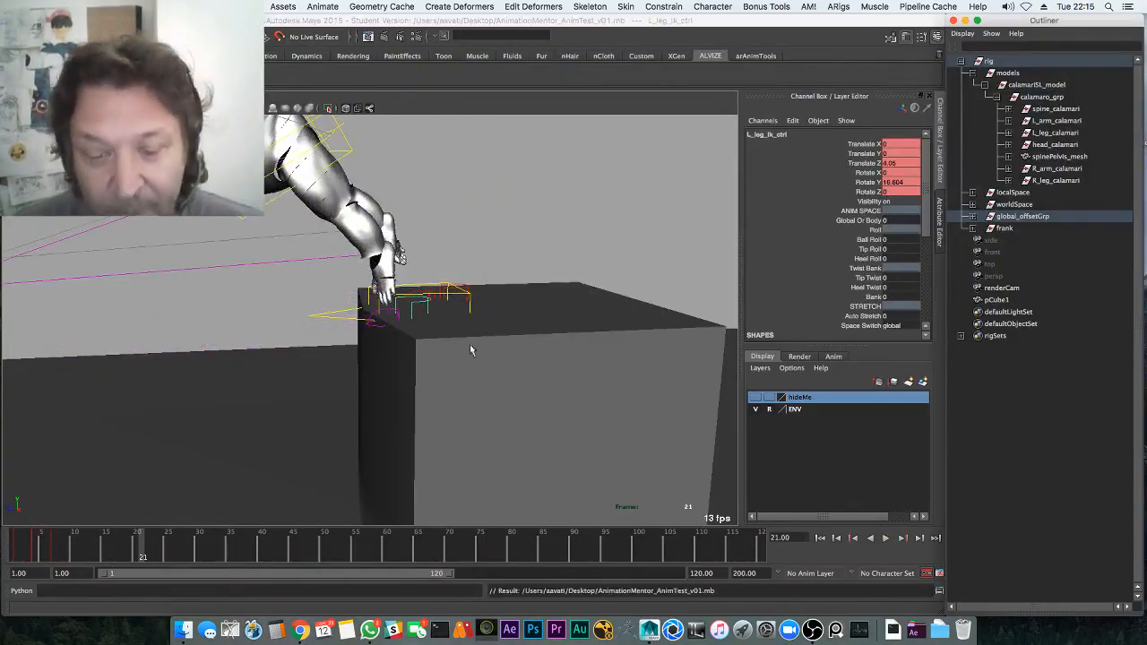
pyautogui.keyDown('alt'); pyautogui.moveTo(469, 339); pyautogui.dragTo(481, 331); pyautogui.keyUp('alt')
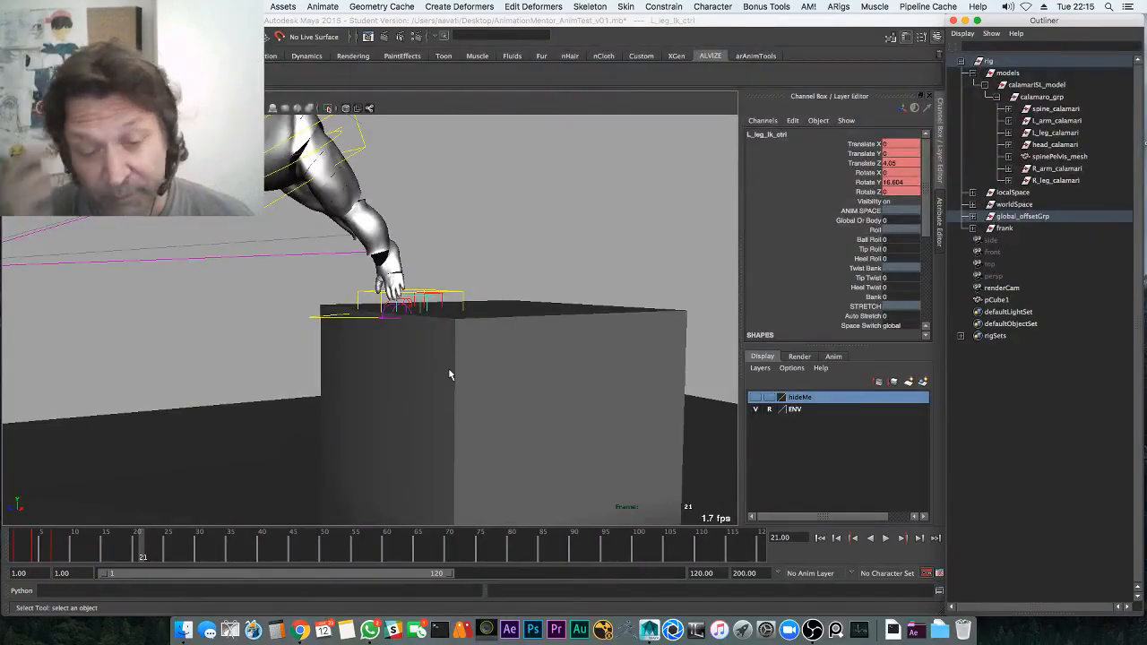
pyautogui.moveTo(141, 541); pyautogui.dragTo(6, 549)
pyautogui.keyDown('alt'); pyautogui.moveTo(366, 355); pyautogui.dragTo(453, 299); pyautogui.keyUp('alt')
# Select only the right leg IK control and delete its keys from frame 7 onward
pyautogui.keyDown('shift'); pyautogui.click(452, 286); pyautogui.keyUp('shift')
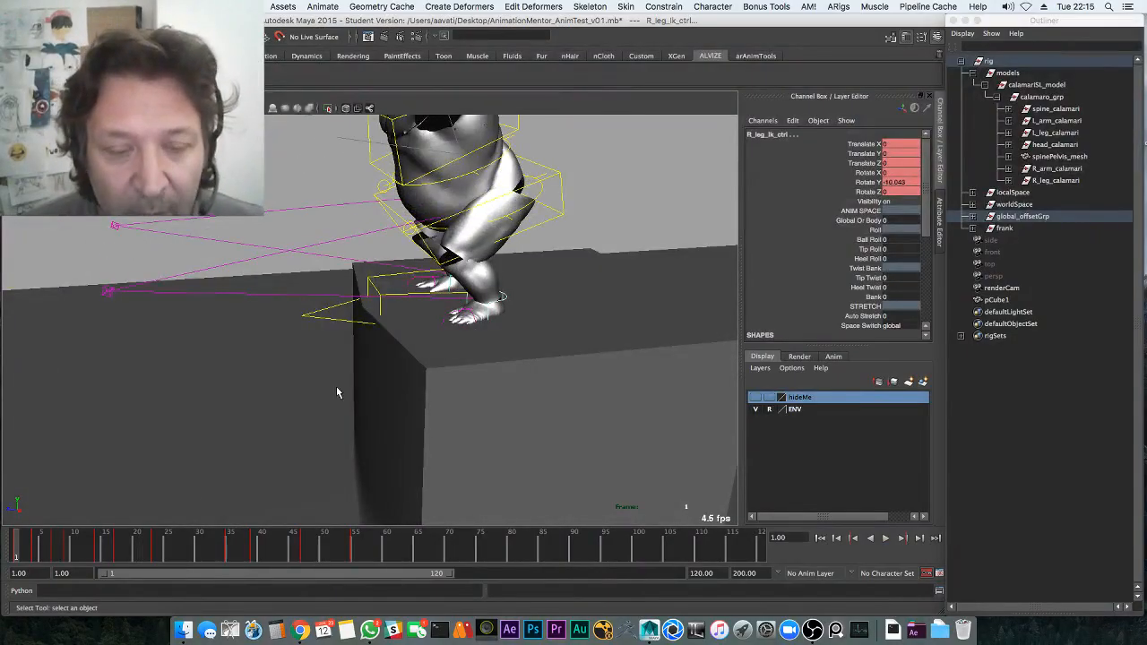
pyautogui.hotkey('alt', '1')
pyautogui.keyDown('alt'); pyautogui.moveTo(529, 285); pyautogui.dragTo(555, 320); pyautogui.keyUp('alt')
pyautogui.hotkey('alt', '1')
pyautogui.click(520, 306)
pyautogui.keyDown('shift'); pyautogui.moveTo(54, 549); pyautogui.dragTo(539, 542); pyautogui.keyUp('shift')
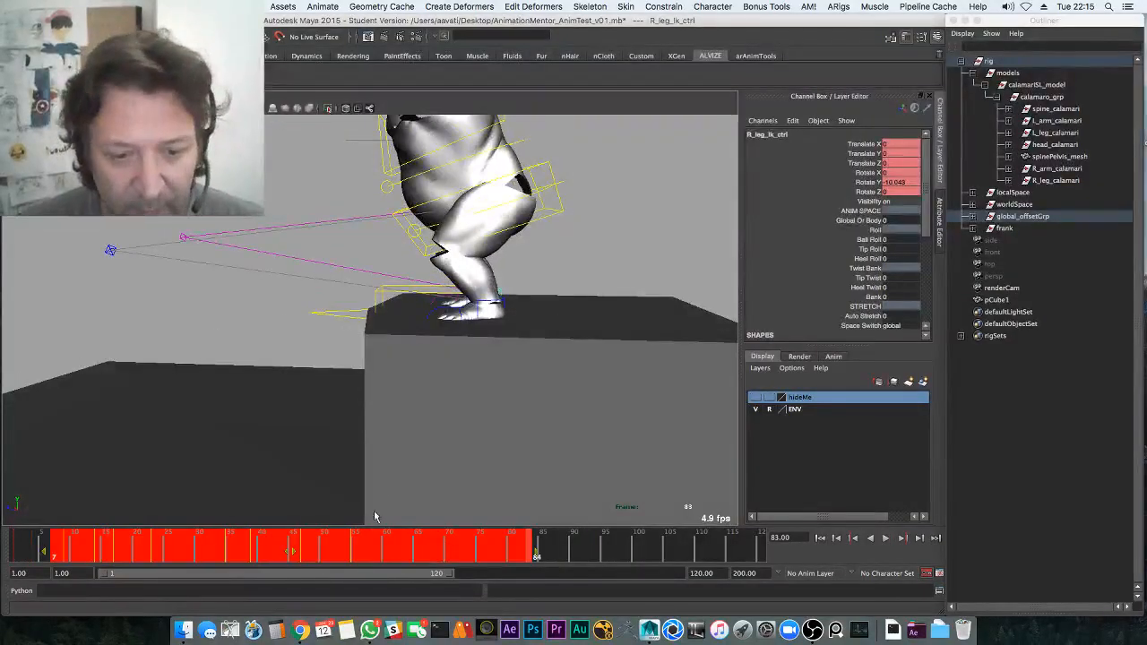
pyautogui.rightClick(378, 543)
pyautogui.click(410, 415)
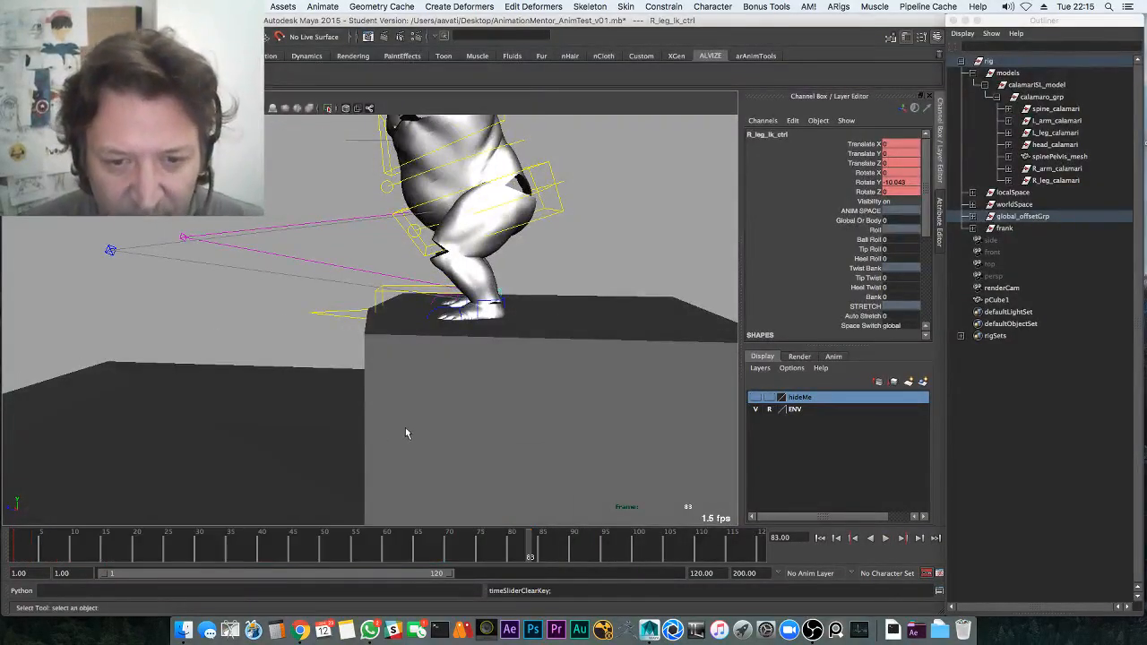
# Check the right foot pose around frames 11–20 and delete its Rotate Y curve
pyautogui.click(79, 553)
pyautogui.keyDown('alt'); pyautogui.moveTo(416, 394); pyautogui.dragTo(336, 379); pyautogui.keyUp('alt')
pyautogui.moveTo(86, 547); pyautogui.dragTo(93, 545)
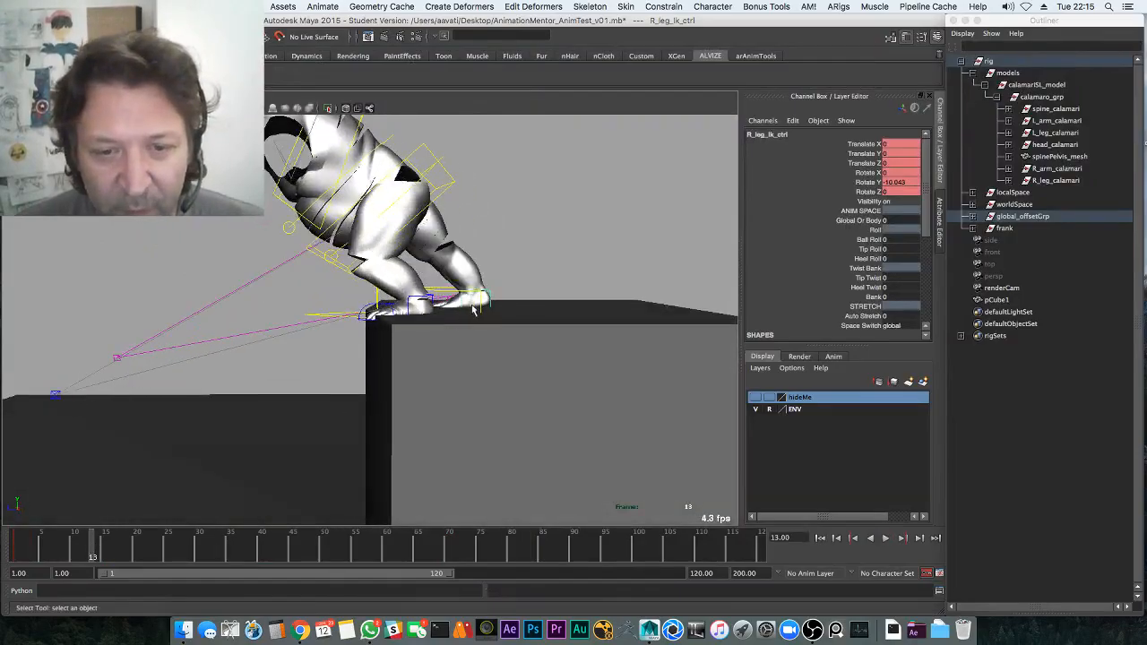
pyautogui.press('w')
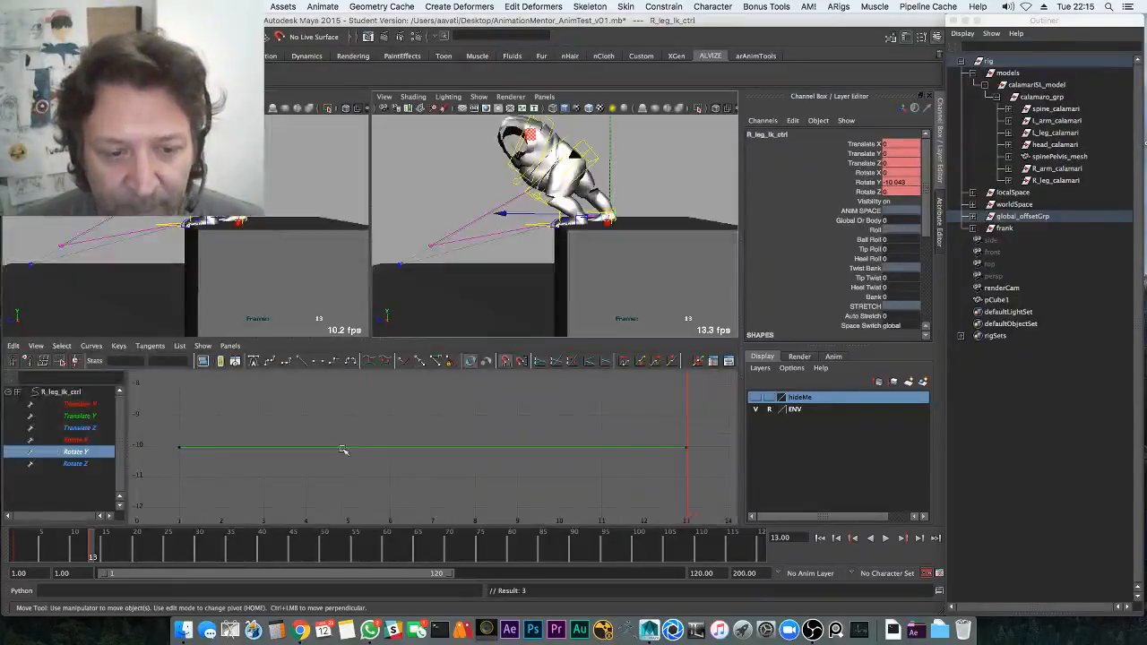
pyautogui.click(354, 448)
pyautogui.press('Delete')
pyautogui.press('space')
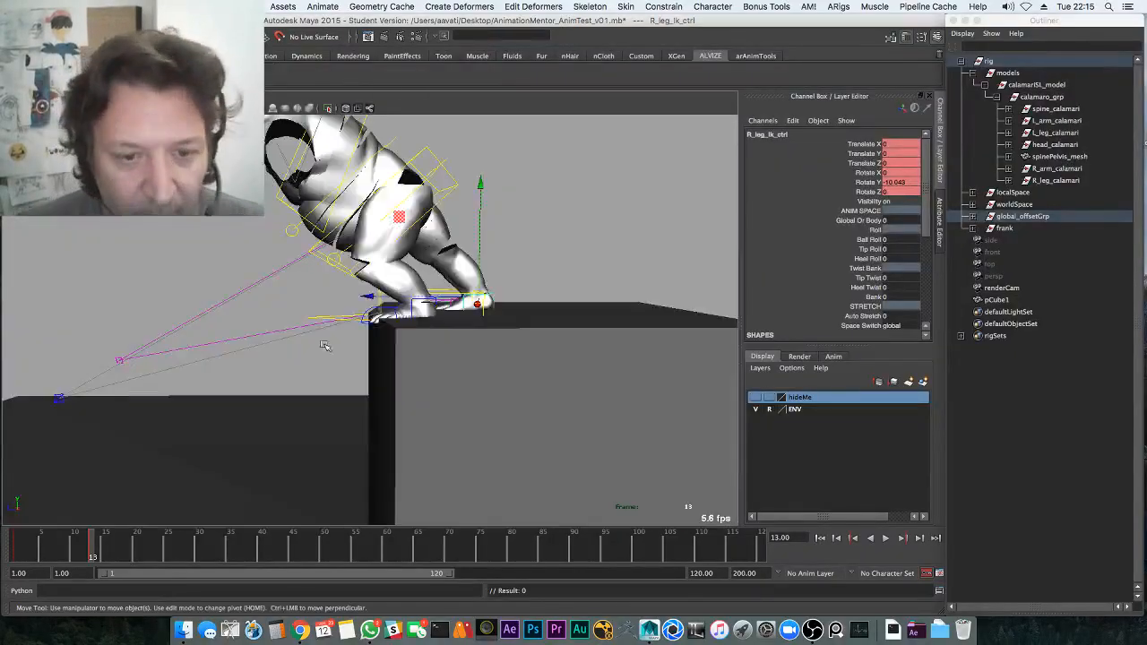
pyautogui.moveTo(96, 547); pyautogui.dragTo(137, 537)
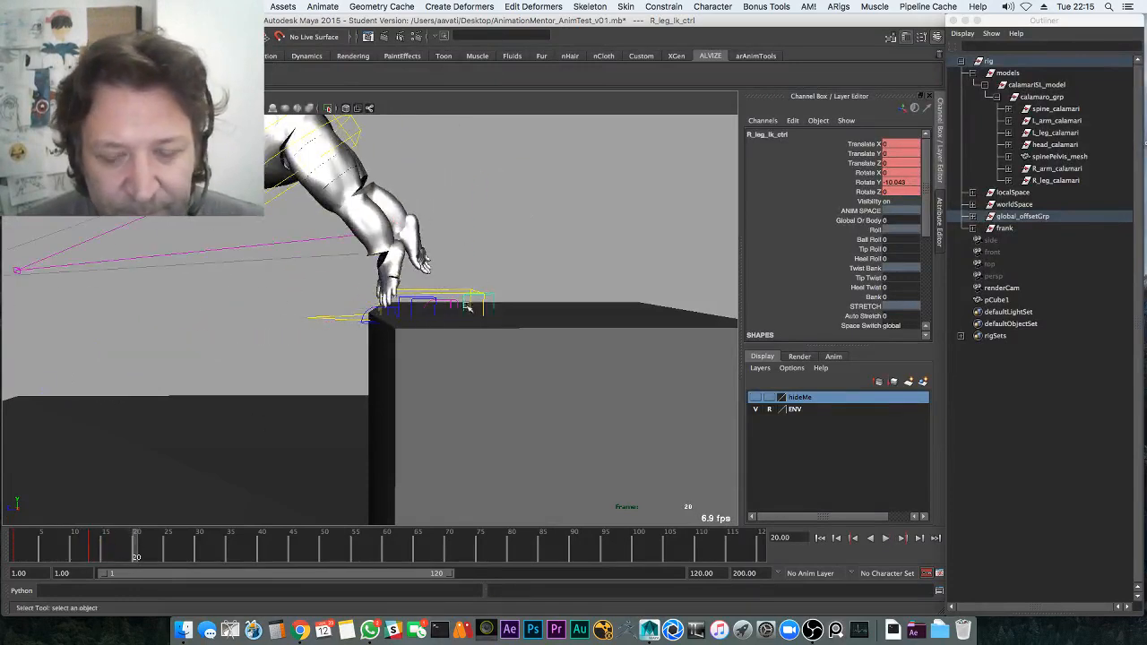
# At frame 20, lift the right foot up and back and tilt it about 60° in Rotate X
pyautogui.moveTo(435, 277)
pyautogui.mouseDown(button='middle')
pyautogui.moveTo(364, 275)
pyautogui.moveTo(430, 267)
pyautogui.mouseUp(button='middle')
pyautogui.press('super+z')
pyautogui.press('e')
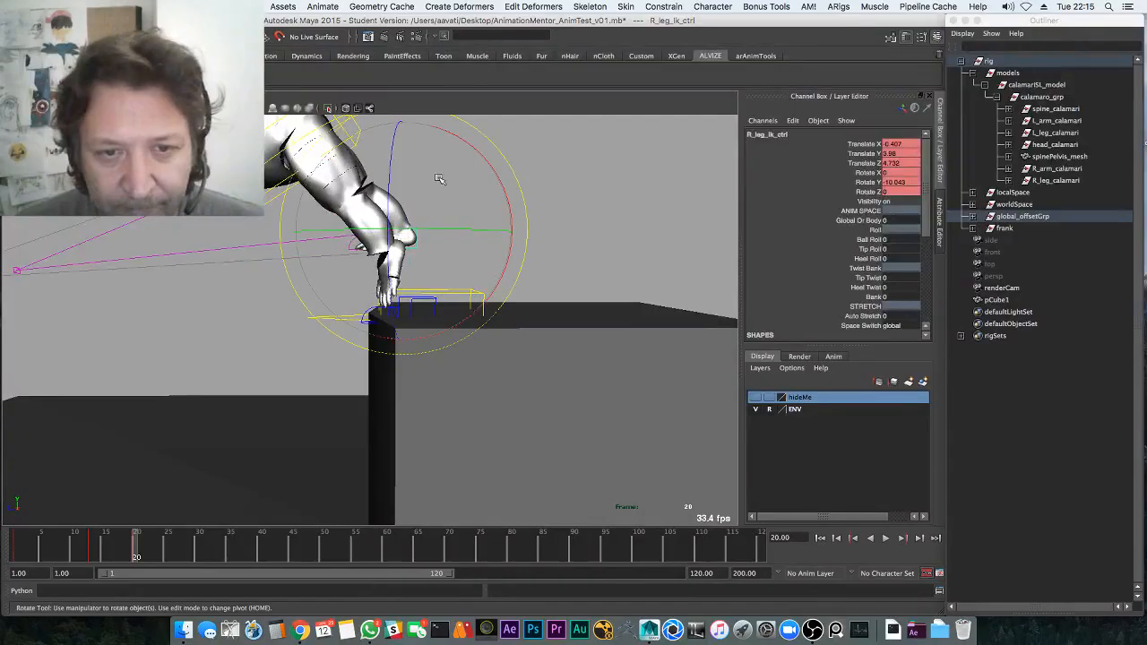
pyautogui.moveTo(391, 139); pyautogui.dragTo(391, 140)
pyautogui.press('w')
pyautogui.moveTo(403, 233); pyautogui.dragTo(425, 216)
pyautogui.press('e')
pyautogui.click(428, 311)
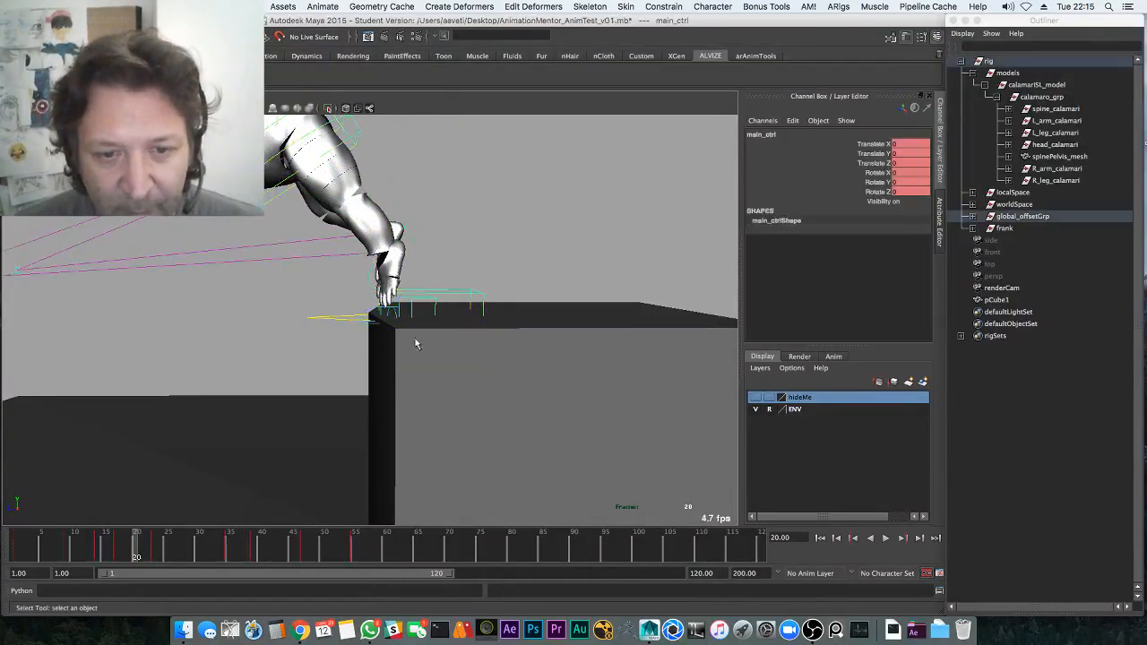
# Delete the main control's key at frame 14 and play back the result
pyautogui.moveTo(163, 542); pyautogui.dragTo(103, 550)
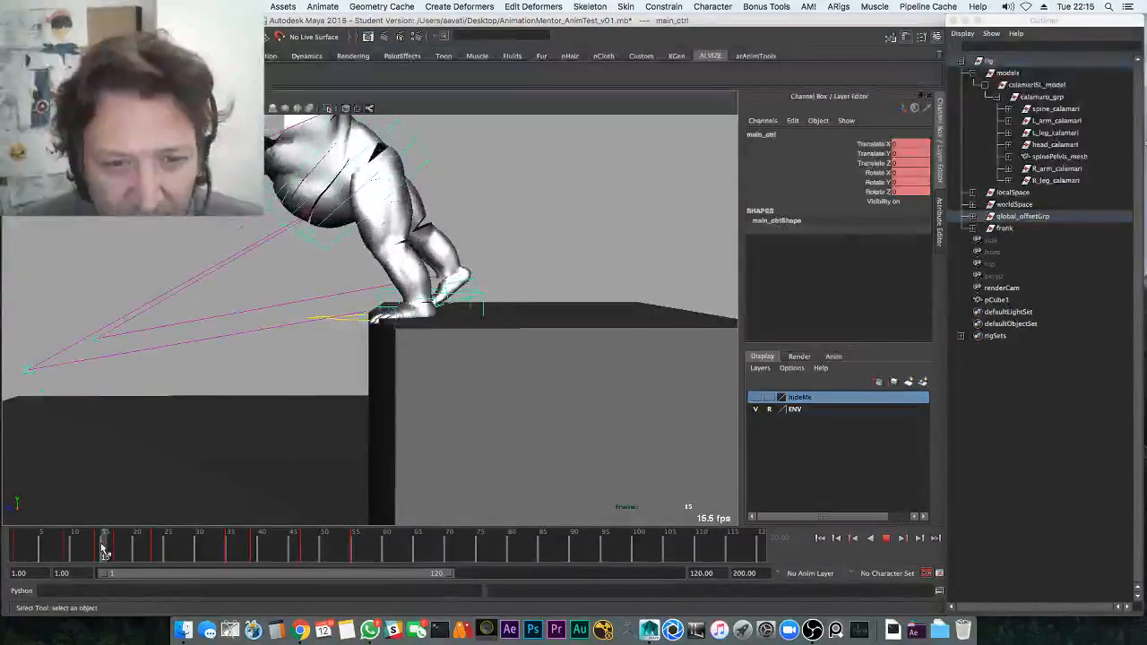
pyautogui.press('e')
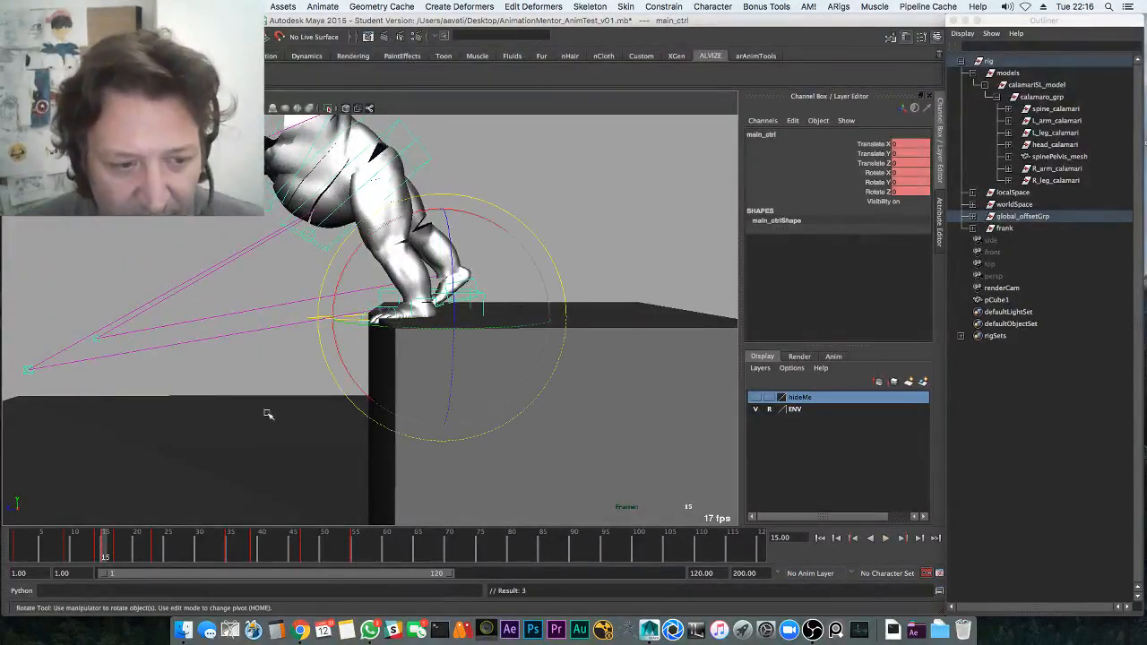
pyautogui.press('w')
pyautogui.click(100, 552)
pyautogui.rightClick(100, 552)
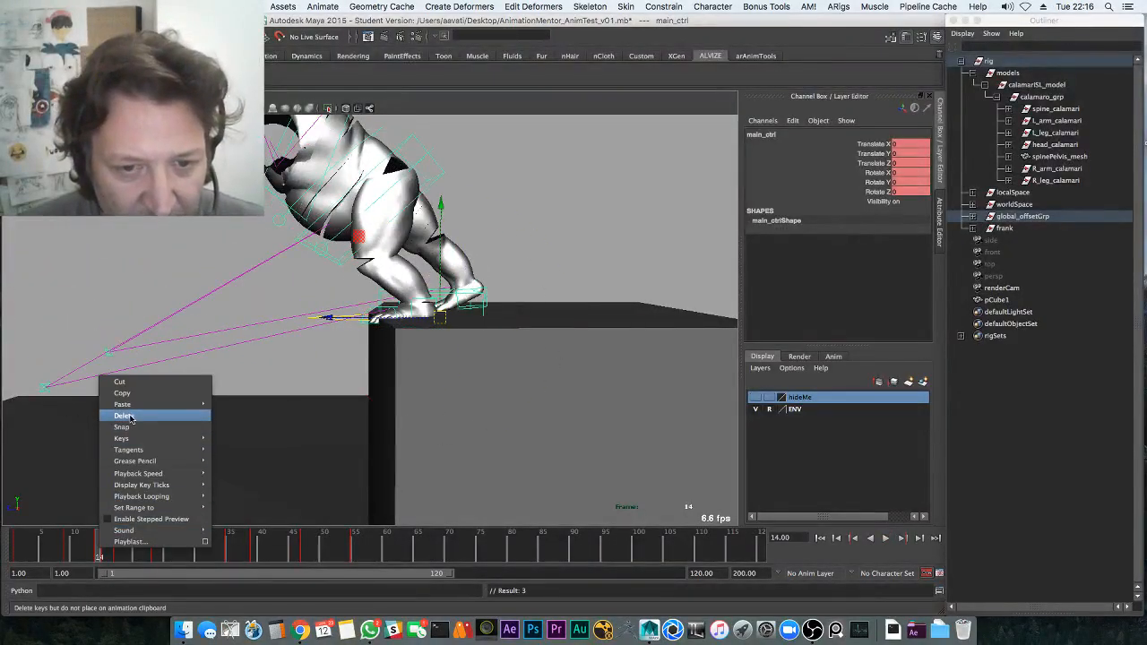
pyautogui.click(135, 416)
pyautogui.hotkey('alt', 'v')
# Step through frames 15–17 and select the left foot control
pyautogui.moveTo(110, 552); pyautogui.dragTo(115, 552)
pyautogui.hotkey('alt', ',')
pyautogui.hotkey('alt', ',')
pyautogui.hotkey('alt', '.')
pyautogui.hotkey('alt', '.')
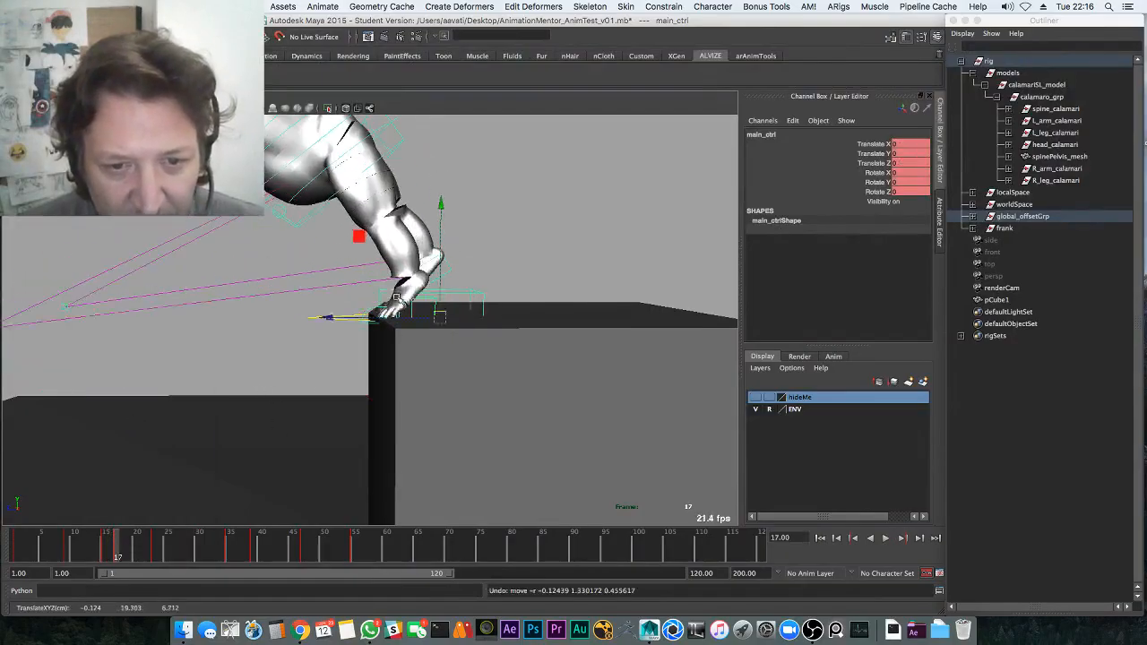
pyautogui.press('q')
pyautogui.click(418, 310)
pyautogui.click(425, 300)
pyautogui.click(408, 320)
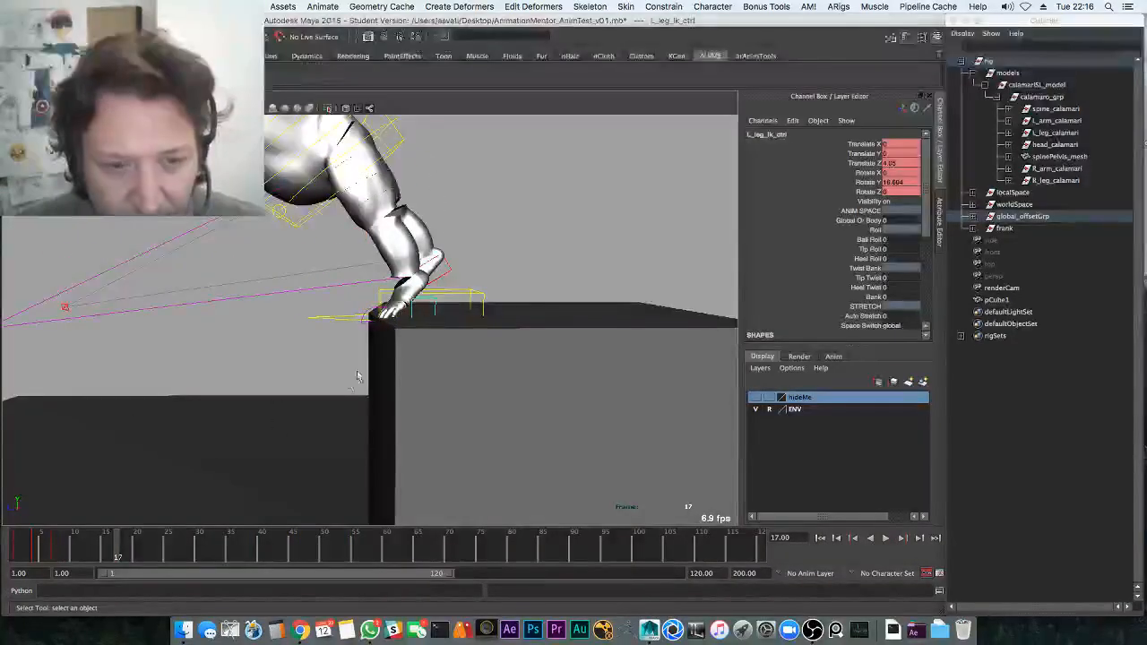
pyautogui.moveTo(418, 305); pyautogui.dragTo(398, 308)
pyautogui.press('z')
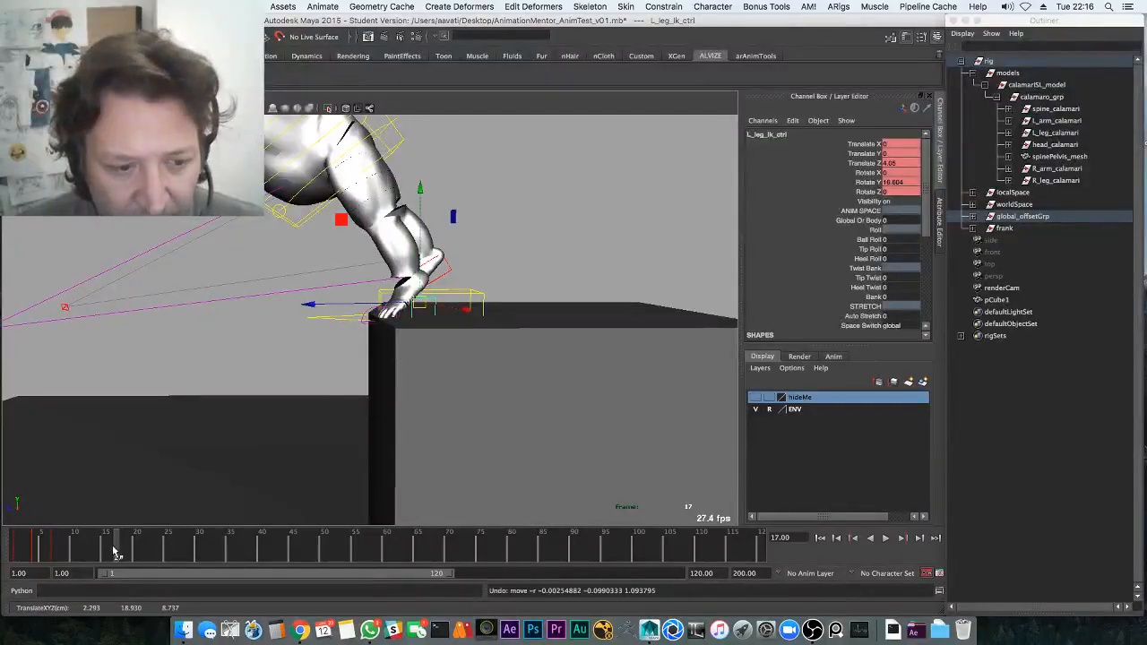
# Select the left foot's keys at frames 7 and 15 in the curve graph
pyautogui.moveTo(115, 553); pyautogui.dragTo(106, 546)
pyautogui.press('e')
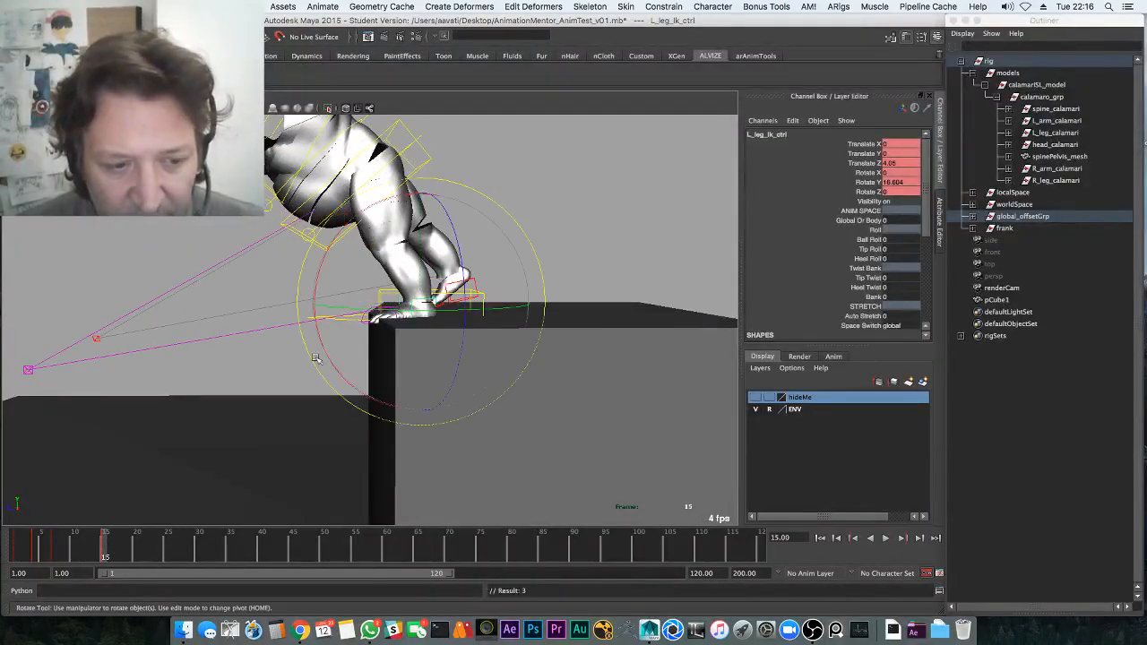
pyautogui.press('w')
pyautogui.press('space')
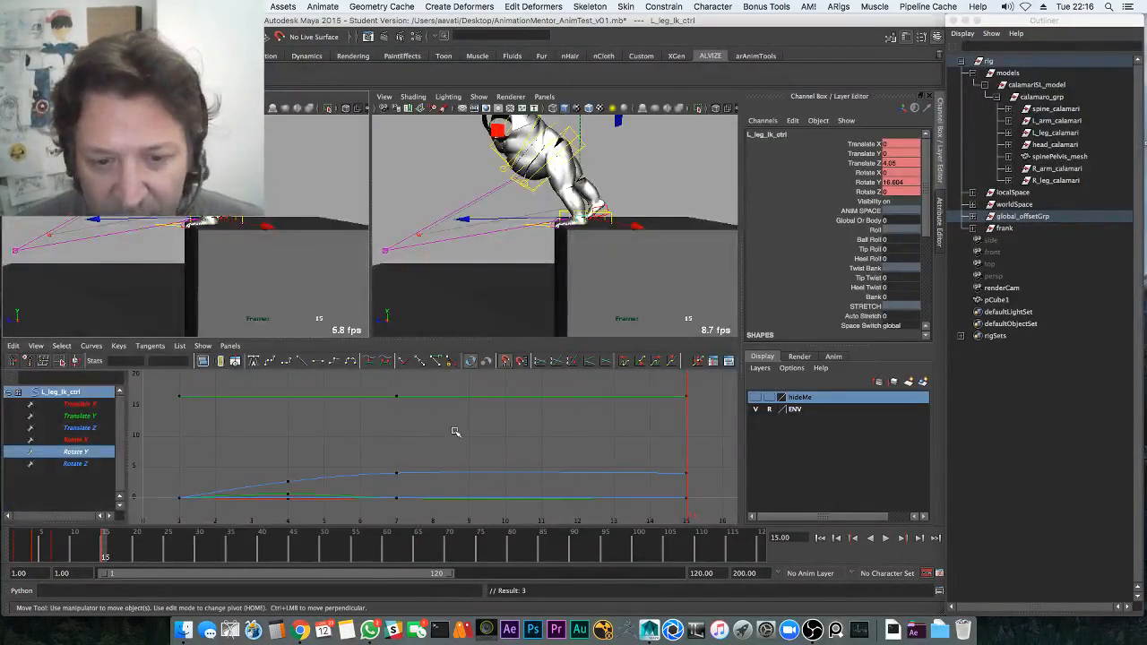
pyautogui.moveTo(362, 379); pyautogui.dragTo(716, 505)
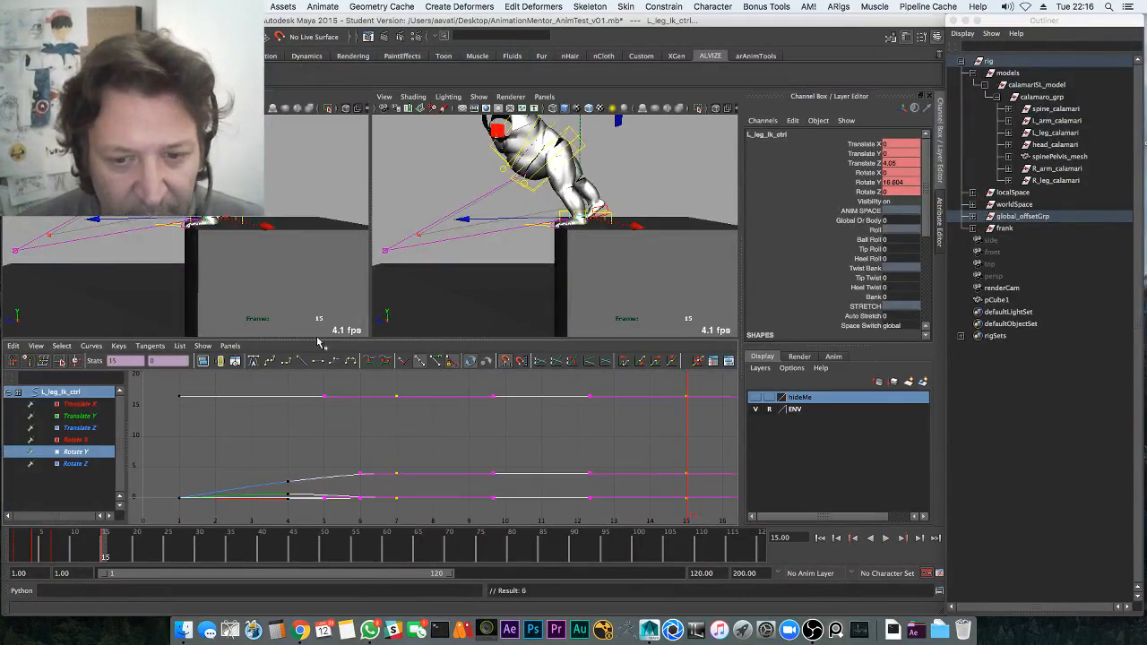
pyautogui.press('space')
# At frame 19, tilt the left foot forward about 52° in Rotate X so it peels off
pyautogui.hotkey('alt', 'v')
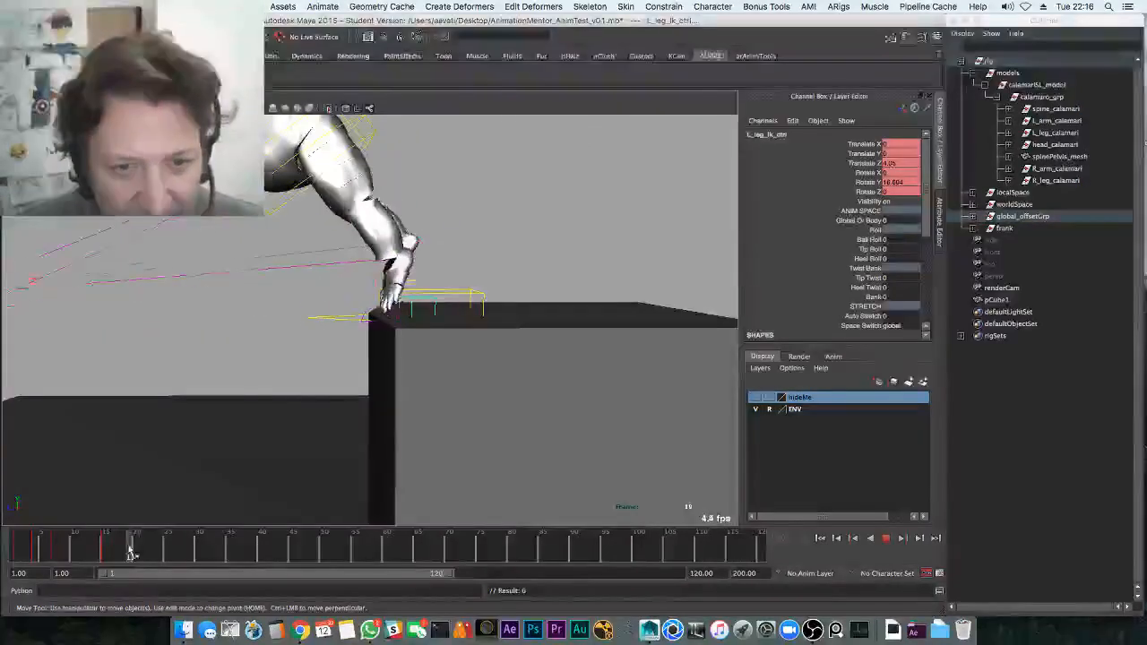
pyautogui.hotkey('alt', 'v')
pyautogui.press('e')
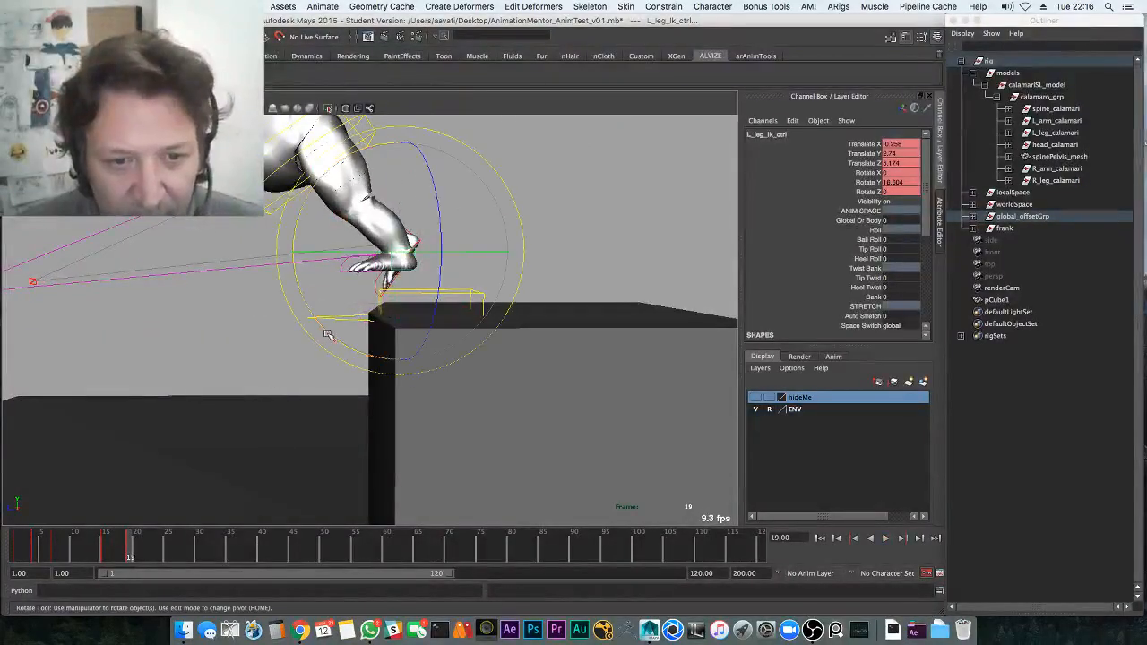
pyautogui.moveTo(328, 335); pyautogui.dragTo(425, 381)
pyautogui.keyDown('alt'); pyautogui.moveTo(424, 382); pyautogui.dragTo(425, 449, button='middle'); pyautogui.keyUp('alt')
# Switch to a zoomed-in right side view in wireframe and play the jump from frame 1
pyautogui.press('space')
pyautogui.click(450, 367)
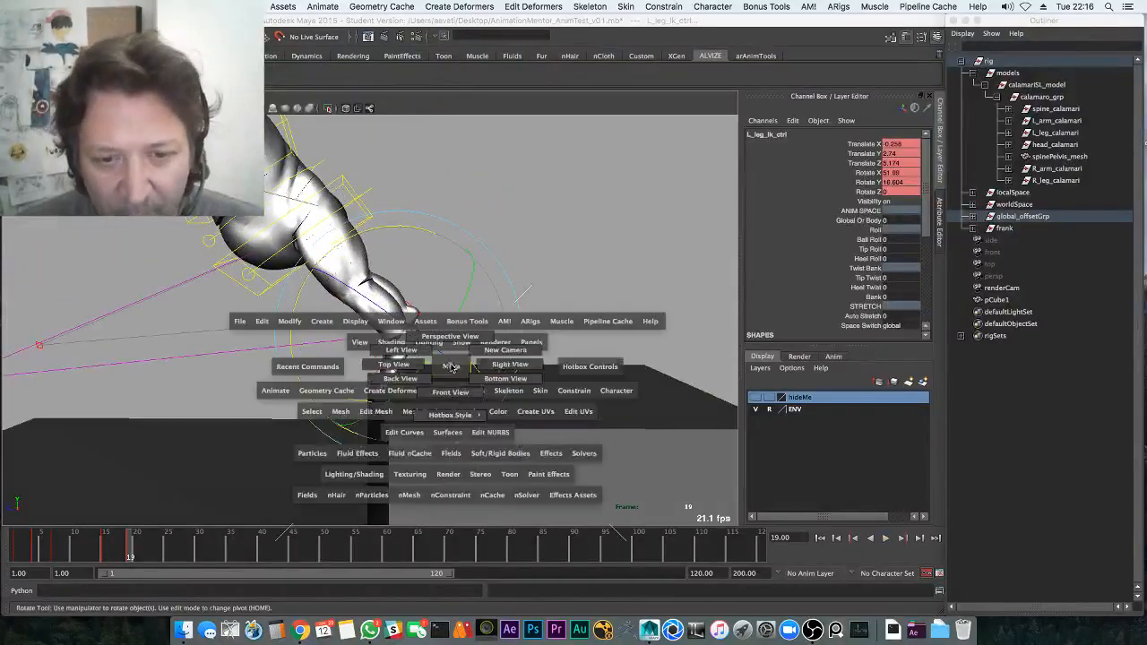
pyautogui.moveTo(489, 365); pyautogui.dragTo(502, 365)
pyautogui.keyDown('alt'); pyautogui.moveTo(446, 393); pyautogui.dragTo(421, 391, button='middle'); pyautogui.keyUp('alt')
pyautogui.press('4')
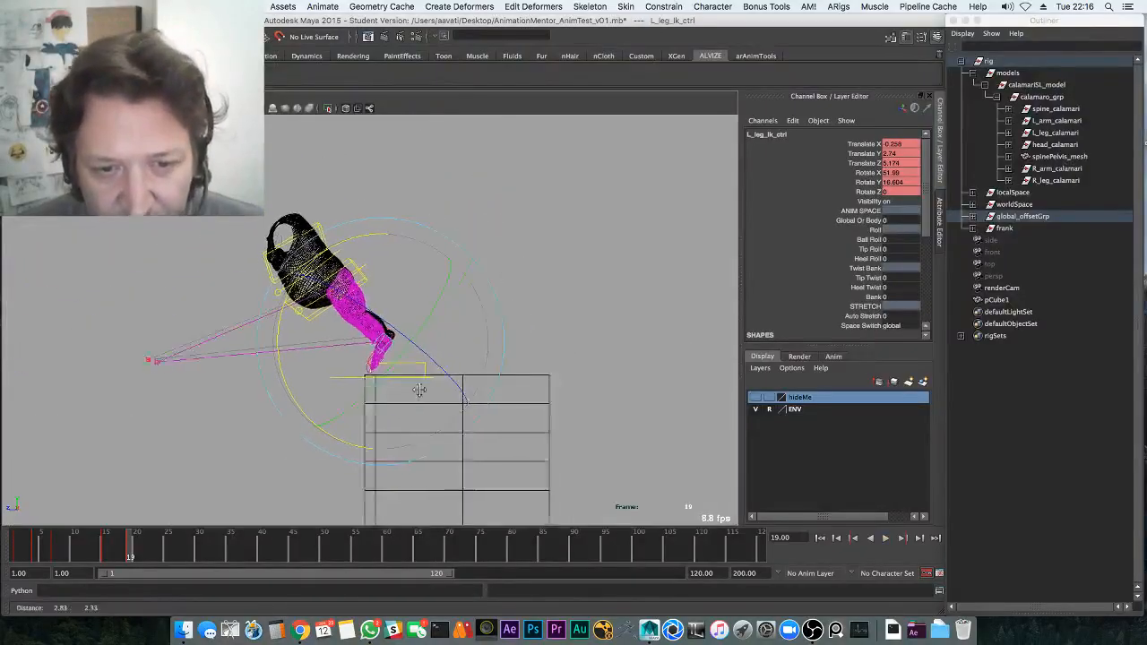
pyautogui.keyDown('alt'); pyautogui.moveTo(421, 392); pyautogui.dragTo(524, 401, button='right'); pyautogui.keyUp('alt')
pyautogui.keyDown('alt'); pyautogui.moveTo(523, 400); pyautogui.dragTo(576, 400, button='middle'); pyautogui.keyUp('alt')
pyautogui.moveTo(117, 542); pyautogui.dragTo(13, 556)
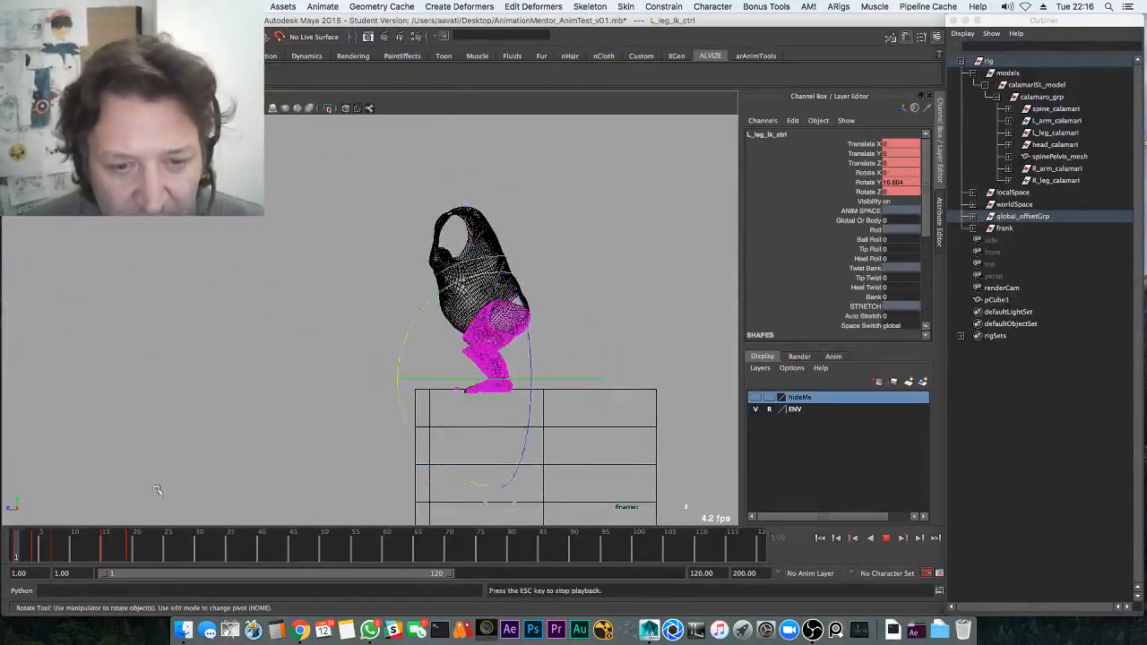
pyautogui.hotkey('alt', 'v')
# Select the right foot control and its keys at frame 13 in the curve graph
pyautogui.press('q')
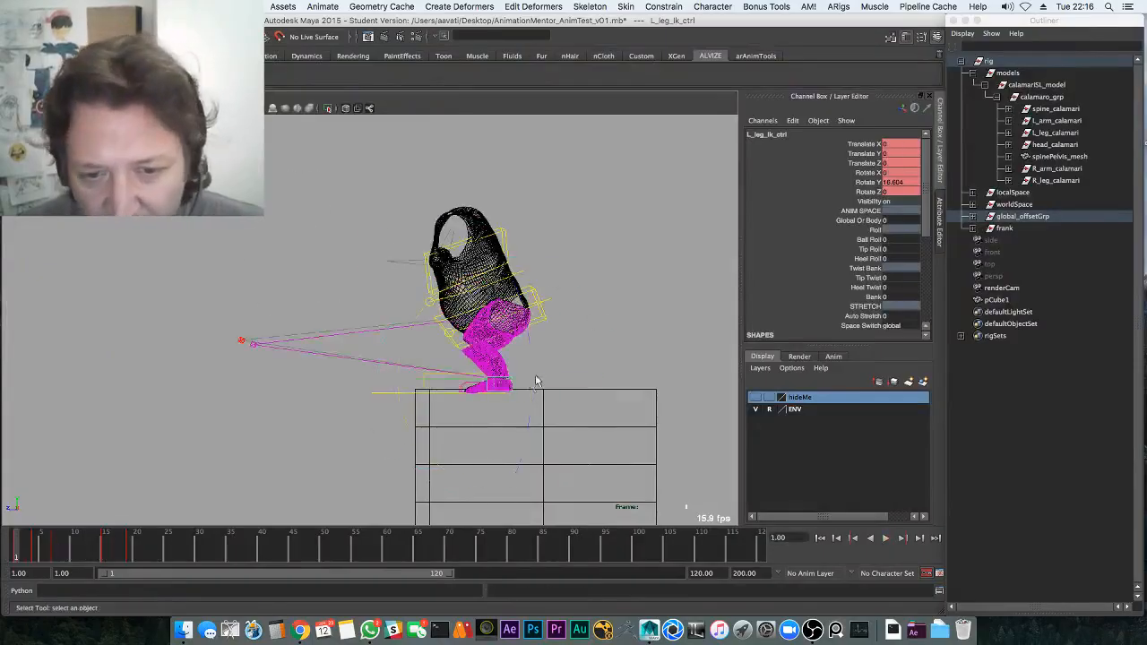
pyautogui.hotkey('alt', 'v')
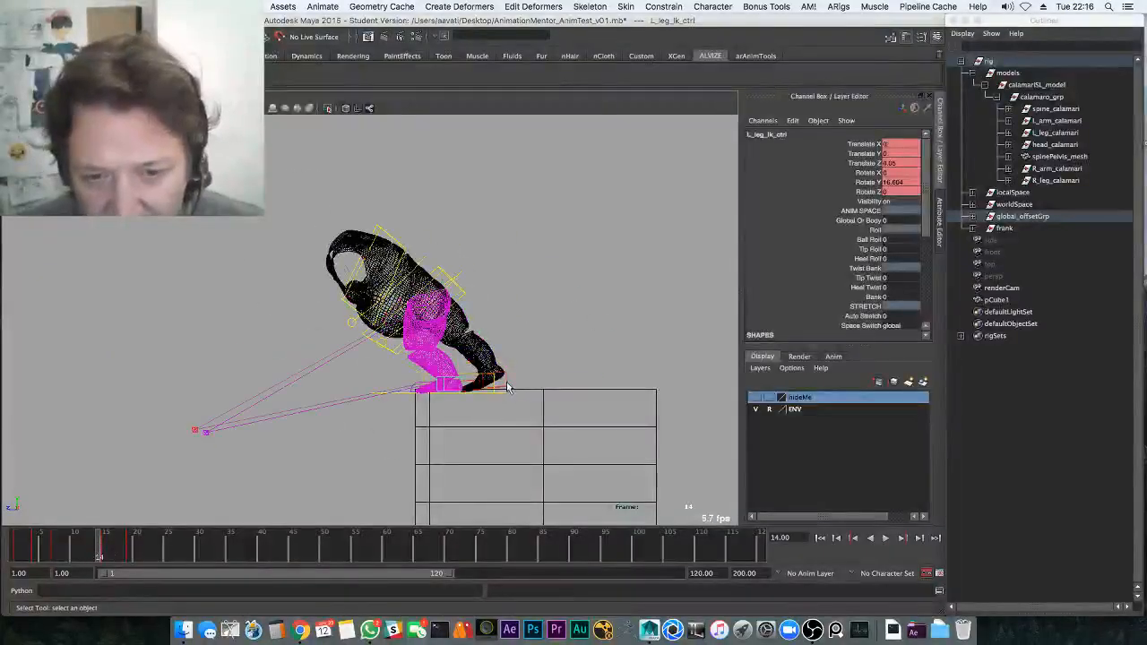
pyautogui.click(507, 385)
pyautogui.press('space')
pyautogui.moveTo(476, 458); pyautogui.dragTo(515, 518)
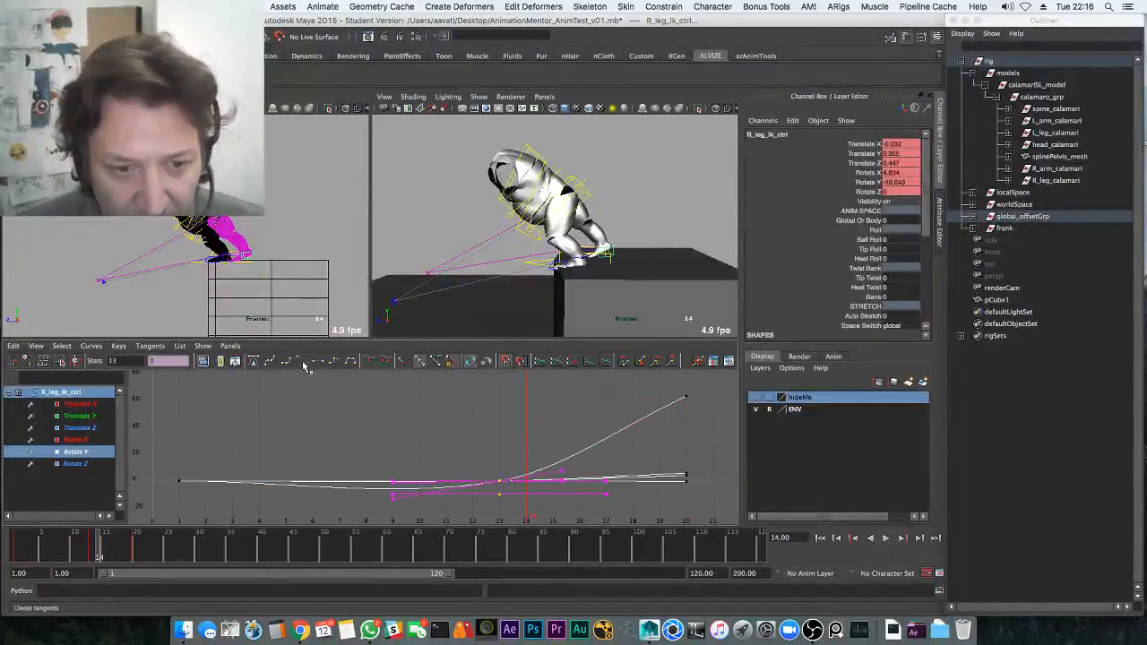
pyautogui.press('space')
pyautogui.hotkey('alt', 'v')
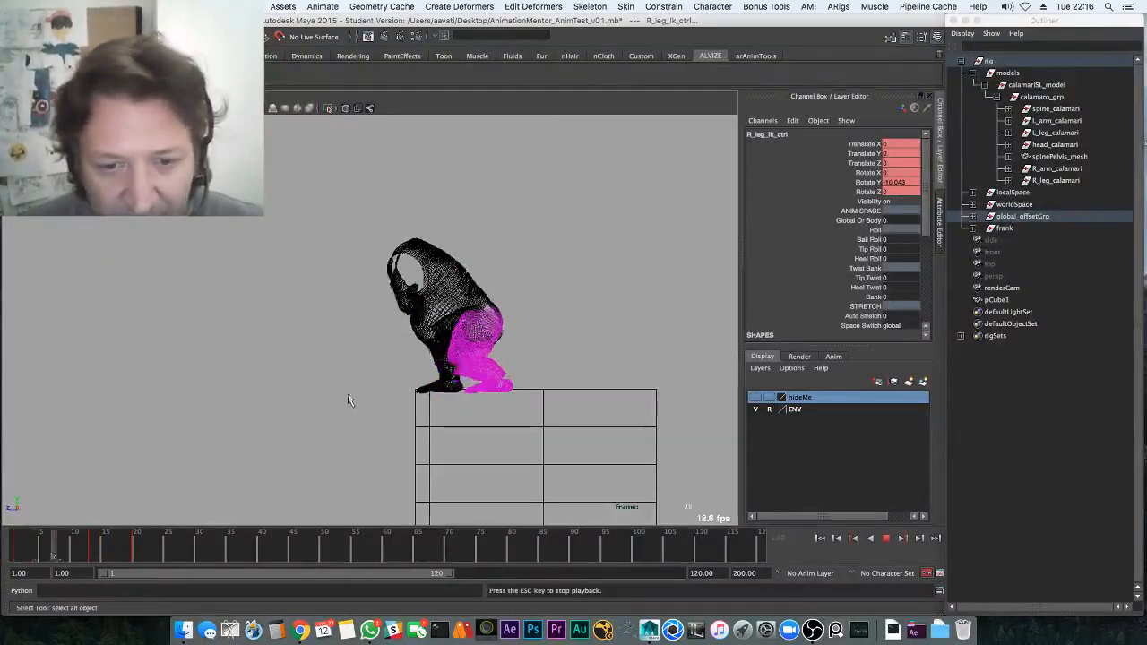
# Shift the selected right foot keys one frame earlier and replay the jump
pyautogui.moveTo(91, 545); pyautogui.dragTo(116, 538)
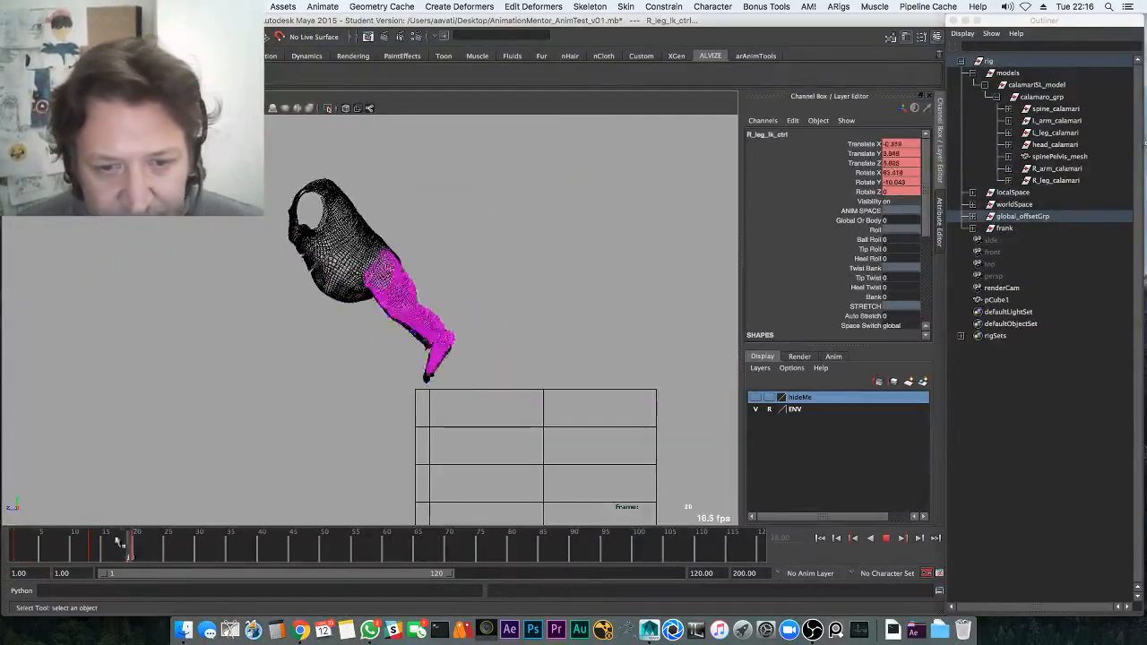
pyautogui.press('Escape')
pyautogui.press('space')
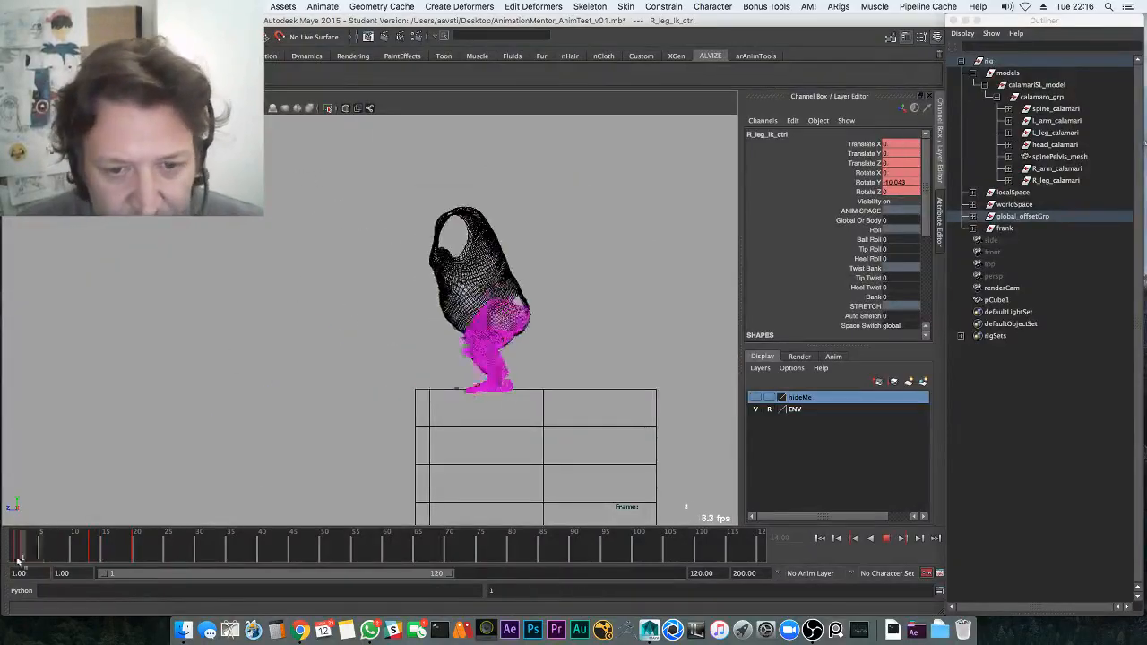
pyautogui.keyDown('shift'); pyautogui.moveTo(79, 542); pyautogui.dragTo(123, 538); pyautogui.keyUp('shift')
pyautogui.moveTo(49, 545); pyautogui.dragTo(187, 543)
pyautogui.hotkey('alt', 'v')
pyautogui.hotkey('alt', 'v')
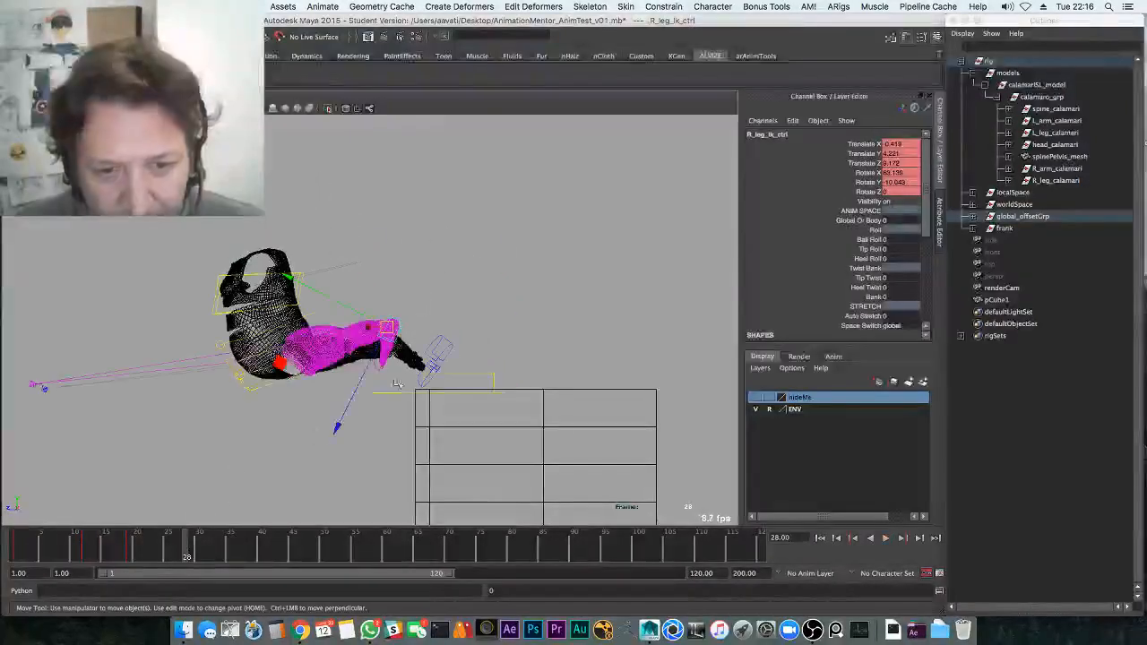
# Lower the left foot down and back and rotate it to point downward
pyautogui.click(448, 369)
pyautogui.moveTo(426, 388); pyautogui.dragTo(306, 470, button='middle')
pyautogui.press('e')
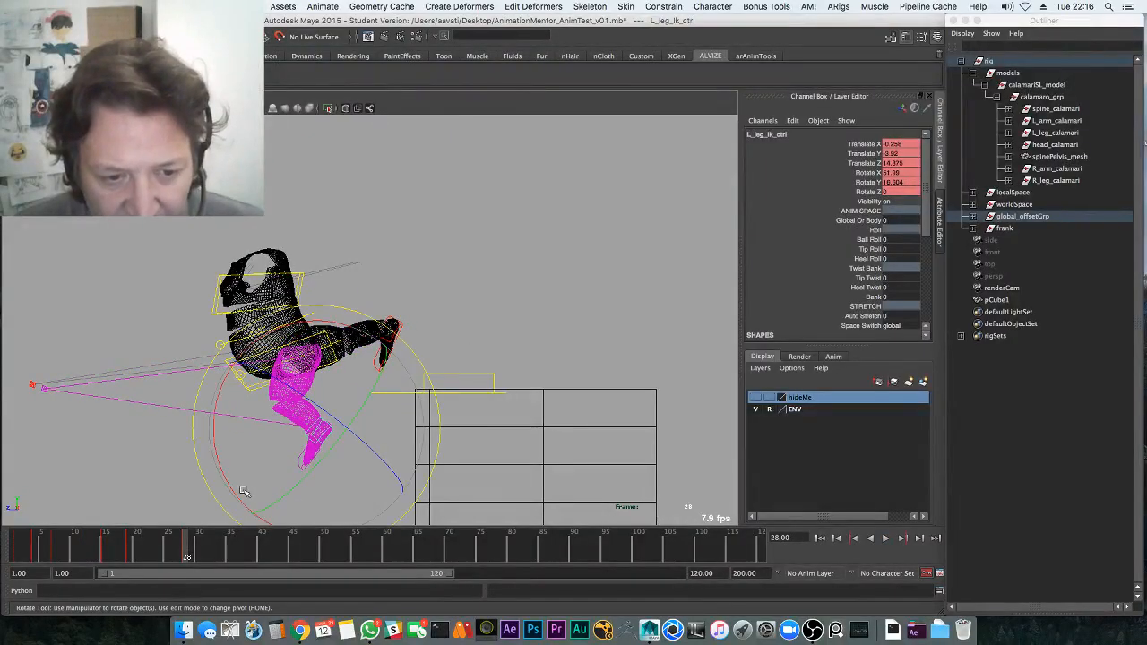
pyautogui.moveTo(242, 491); pyautogui.dragTo(205, 473)
# Bring the right foot down beside the left and rotate it to swing the leg
pyautogui.click(399, 328)
pyautogui.press('w')
pyautogui.moveTo(416, 351); pyautogui.dragTo(326, 462, button='middle')
pyautogui.press('e')
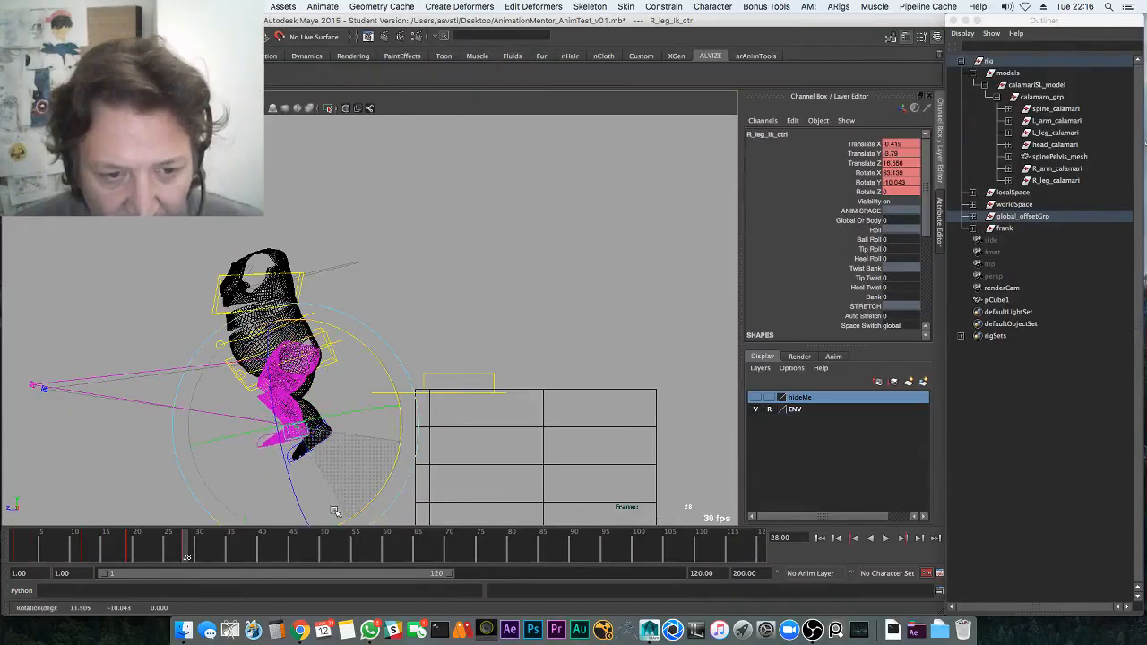
pyautogui.moveTo(334, 511); pyautogui.dragTo(328, 484, button='middle')
pyautogui.press('w')
pyautogui.press('e')
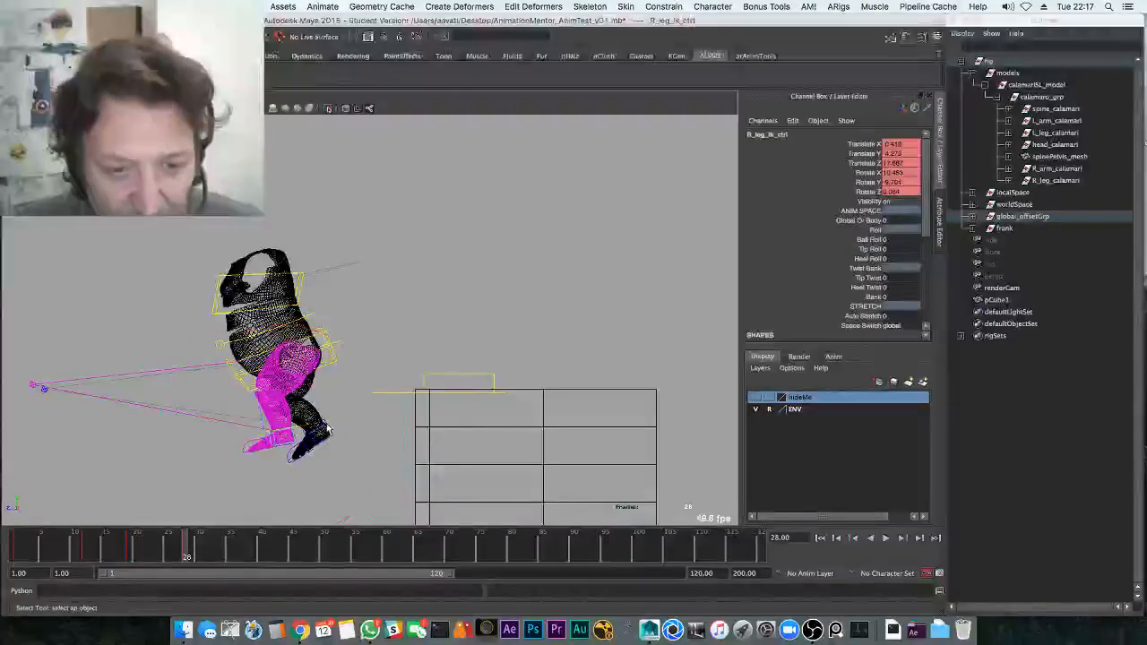
# Select the left leg IK control and review the jump around frames 18–23
pyautogui.click(328, 431)
pyautogui.press('e')
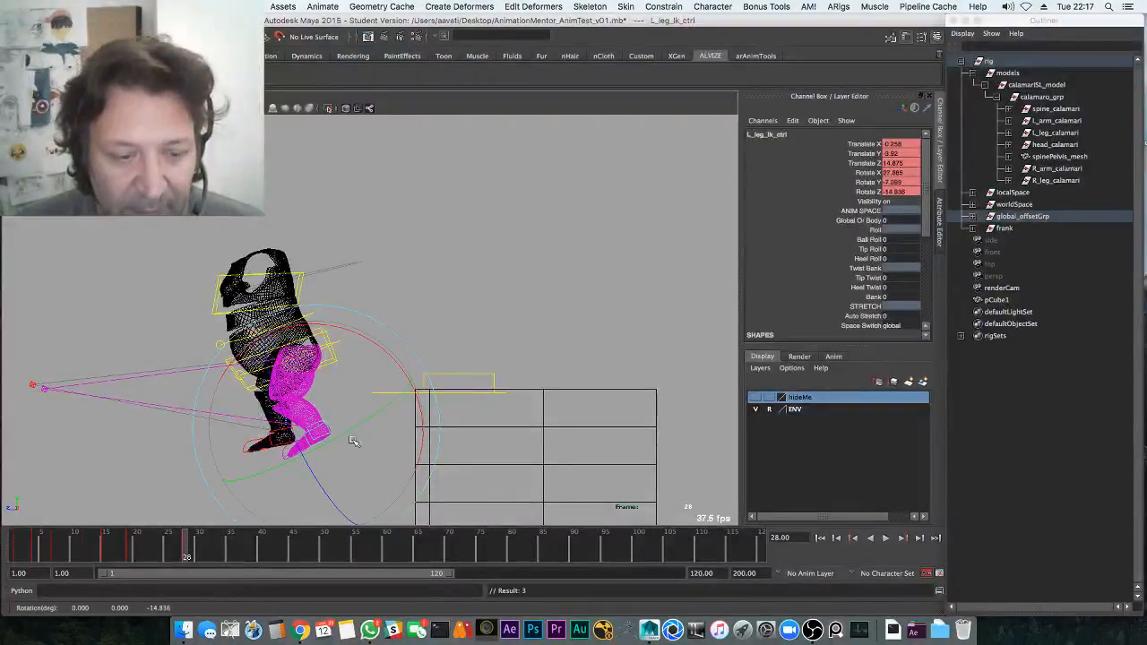
pyautogui.hotkey('alt', 'v')
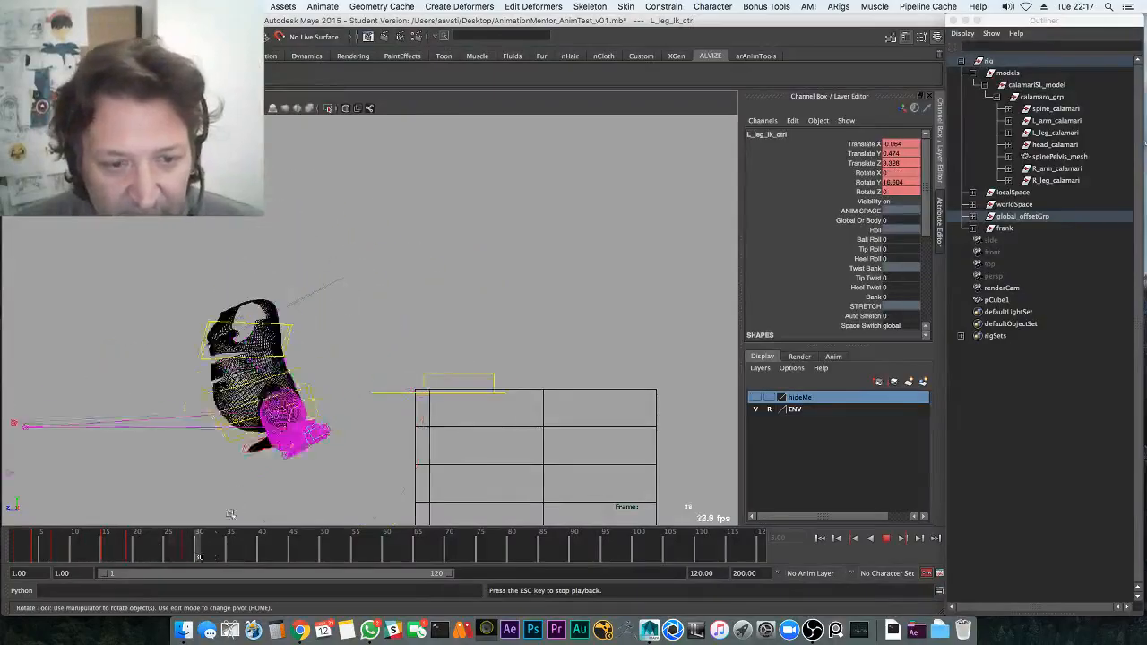
pyautogui.click(155, 552)
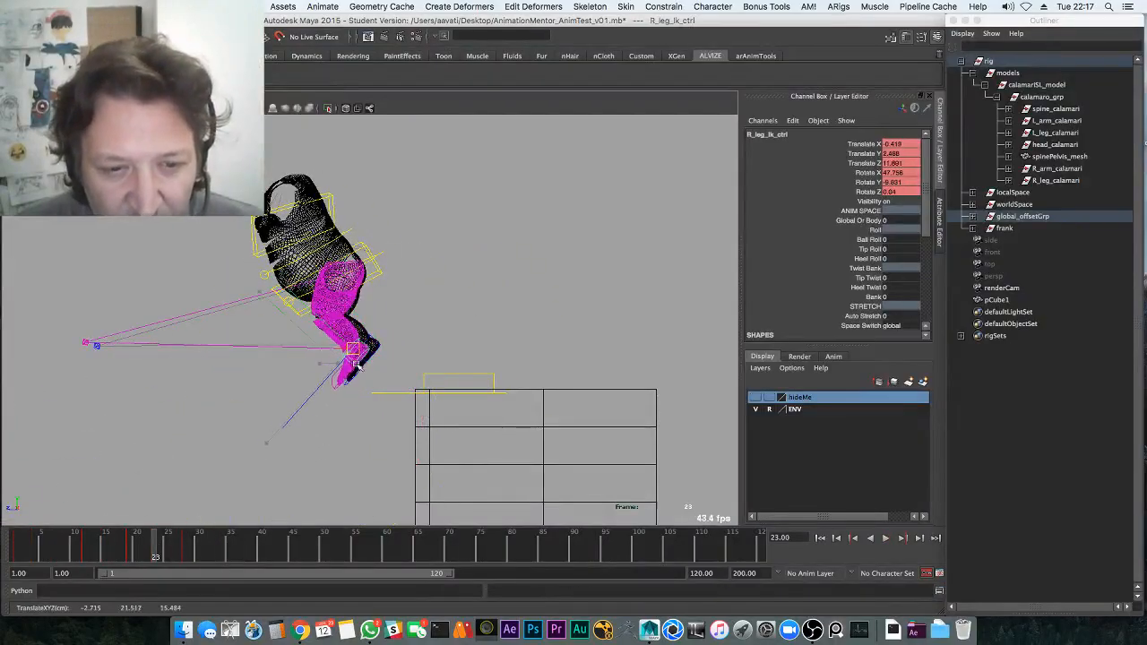
pyautogui.hotkey('alt', 'v')
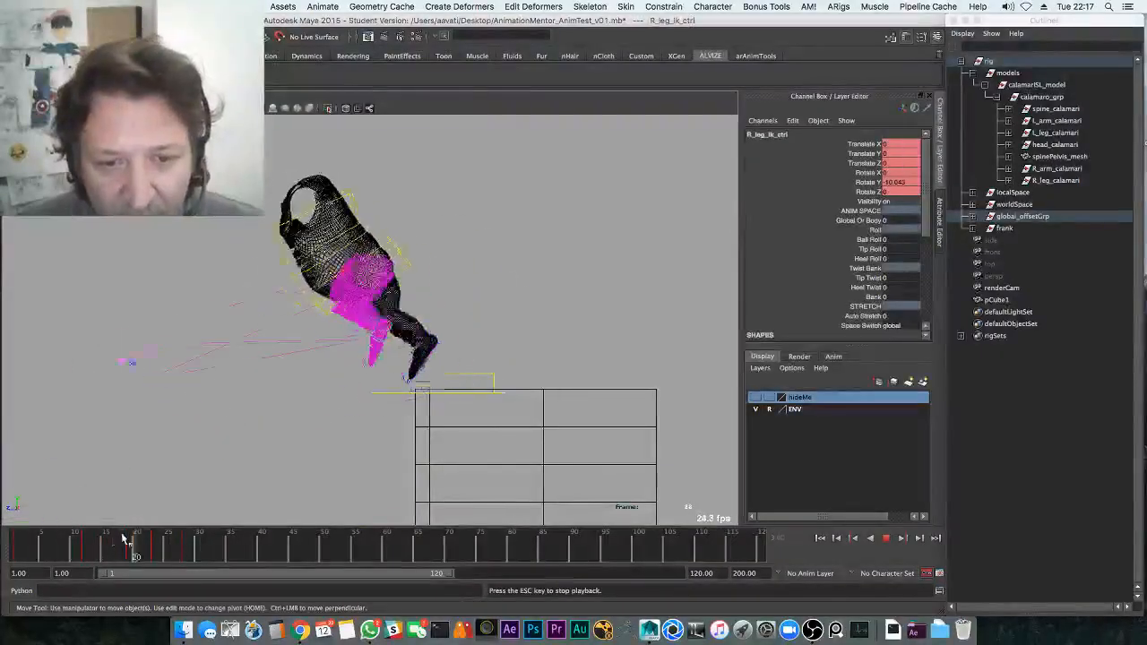
pyautogui.click(131, 544)
pyautogui.hotkey('alt', 'v')
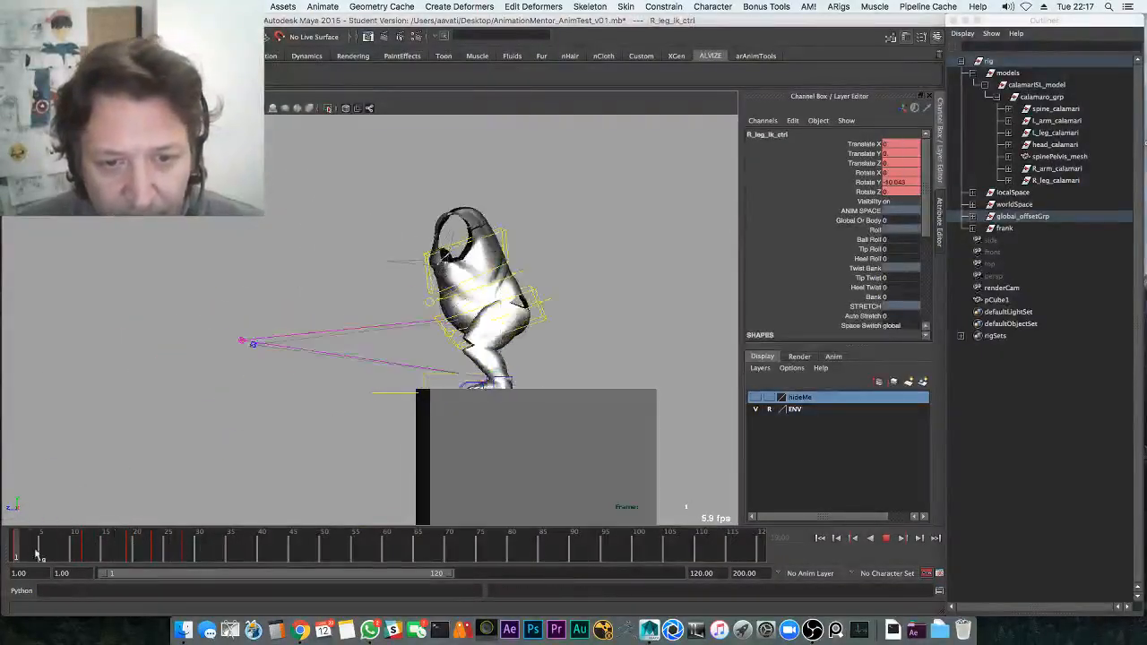
pyautogui.click(99, 549)
pyautogui.moveTo(99, 548); pyautogui.dragTo(124, 546)
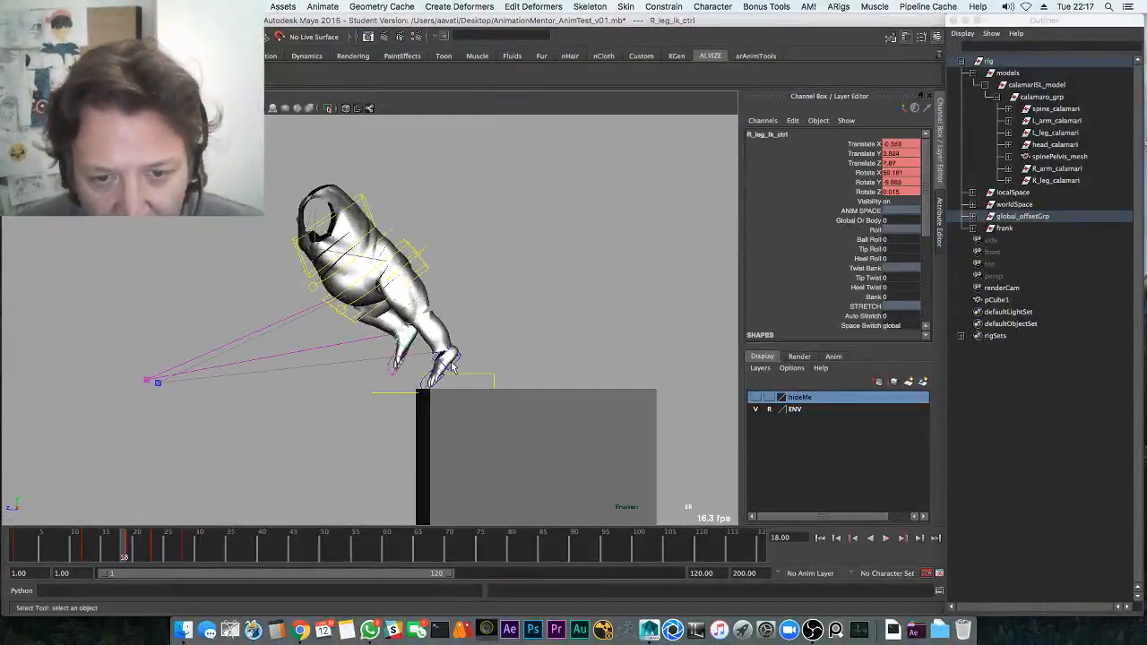
pyautogui.hotkey('alt', 'v')
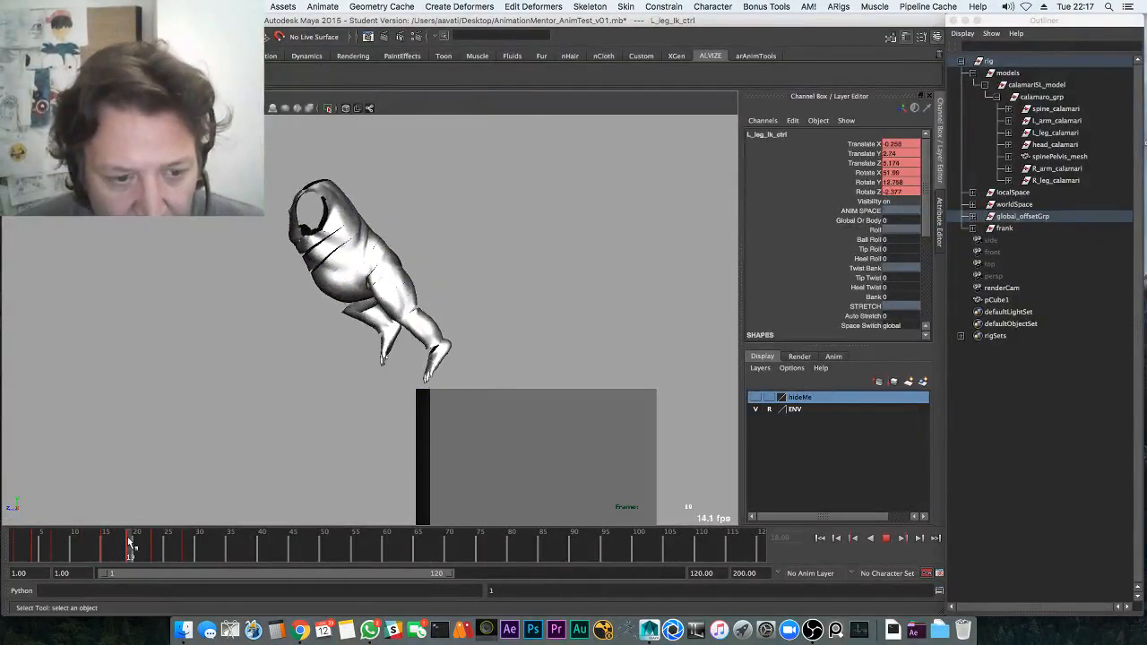
pyautogui.hotkey('alt', 'v')
# At frame 23, rotate the left foot so it rises and trails the leaping torso
pyautogui.press('w')
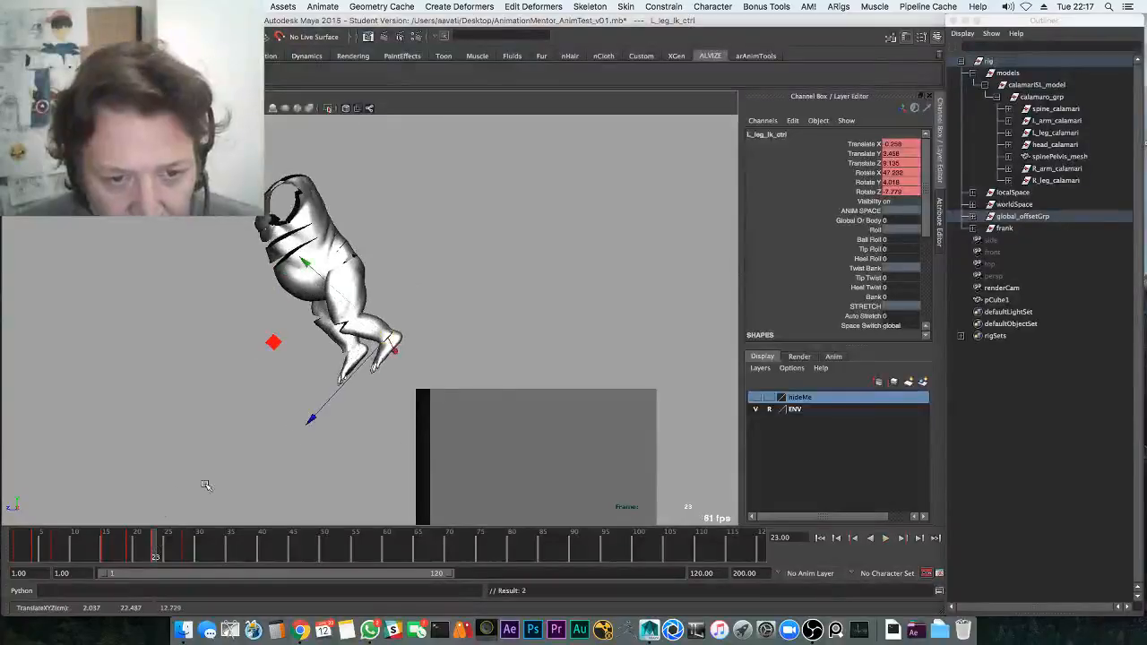
pyautogui.press('e')
pyautogui.moveTo(402, 456); pyautogui.dragTo(399, 424)
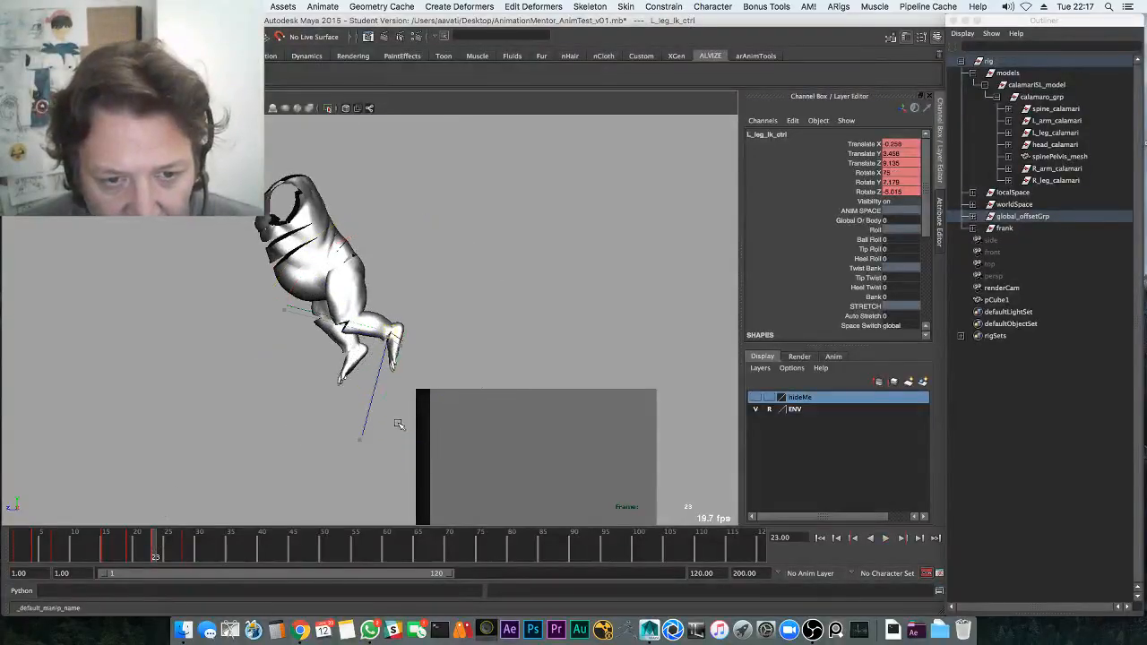
pyautogui.hotkey('alt', 'v')
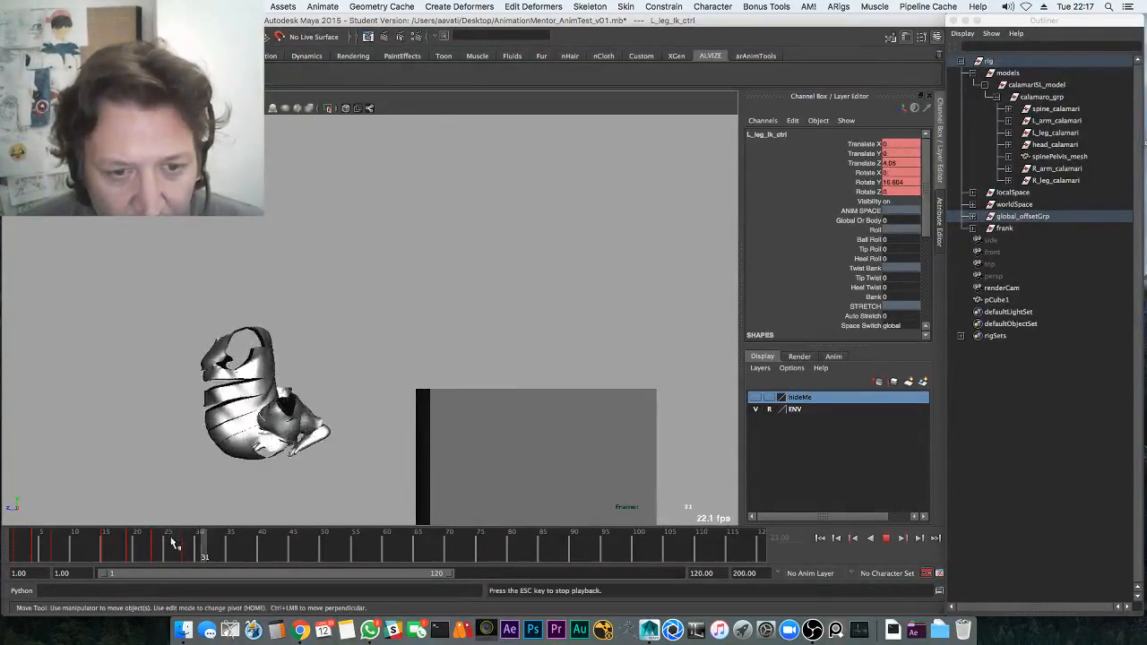
pyautogui.click(192, 549)
# Show the rig controls, add the right leg control, and play through frame 34
pyautogui.hotkey('alt', '1')
pyautogui.press('q')
pyautogui.keyDown('shift'); pyautogui.click(275, 442); pyautogui.keyUp('shift')
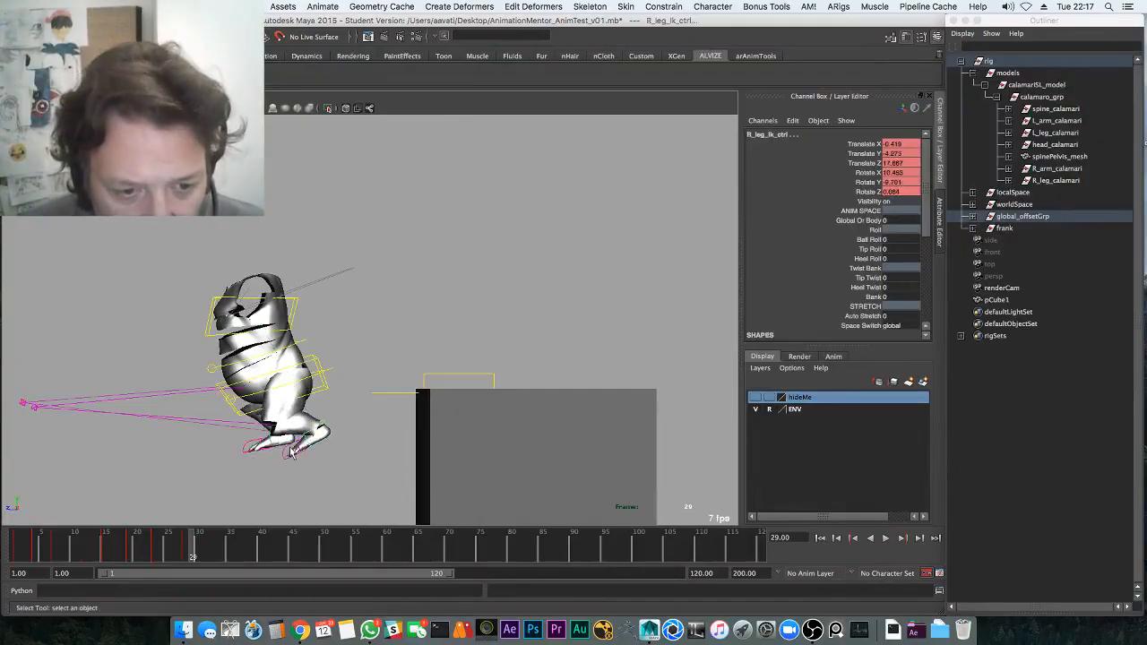
pyautogui.keyDown('alt'); pyautogui.moveTo(274, 439); pyautogui.dragTo(335, 345, button='middle'); pyautogui.keyUp('alt')
pyautogui.hotkey('alt', 'v')
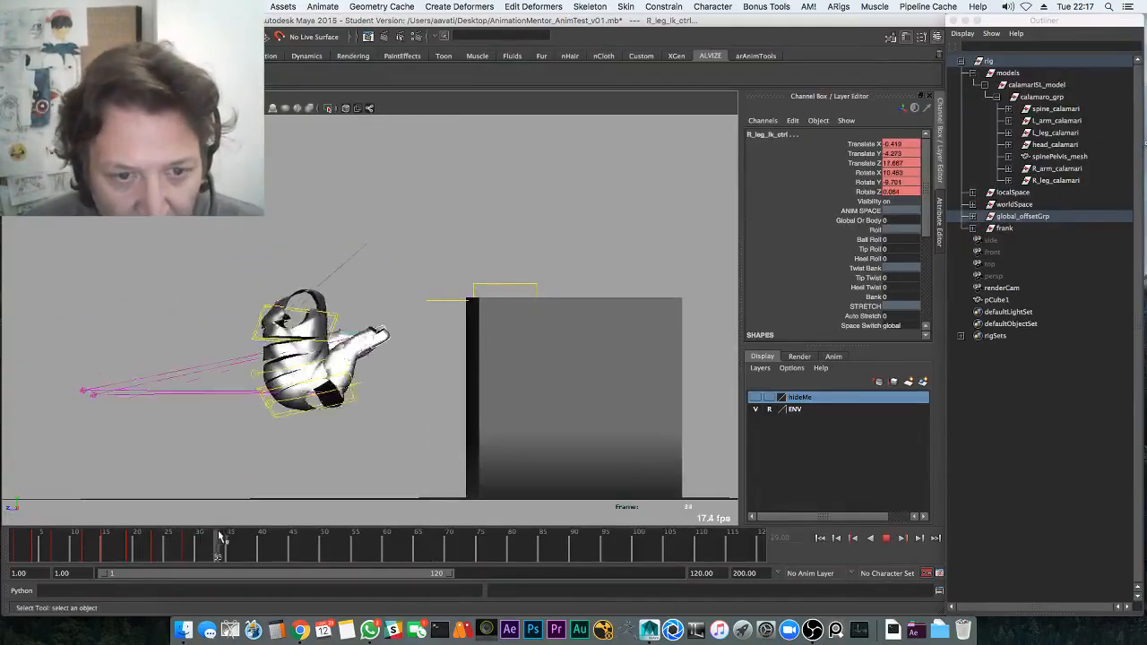
# Lower the leg controls to the ground at frame 34 and rotate the right leg to refine the landing
pyautogui.press('w')
pyautogui.moveTo(264, 473); pyautogui.dragTo(211, 620, button='middle')
pyautogui.press('e')
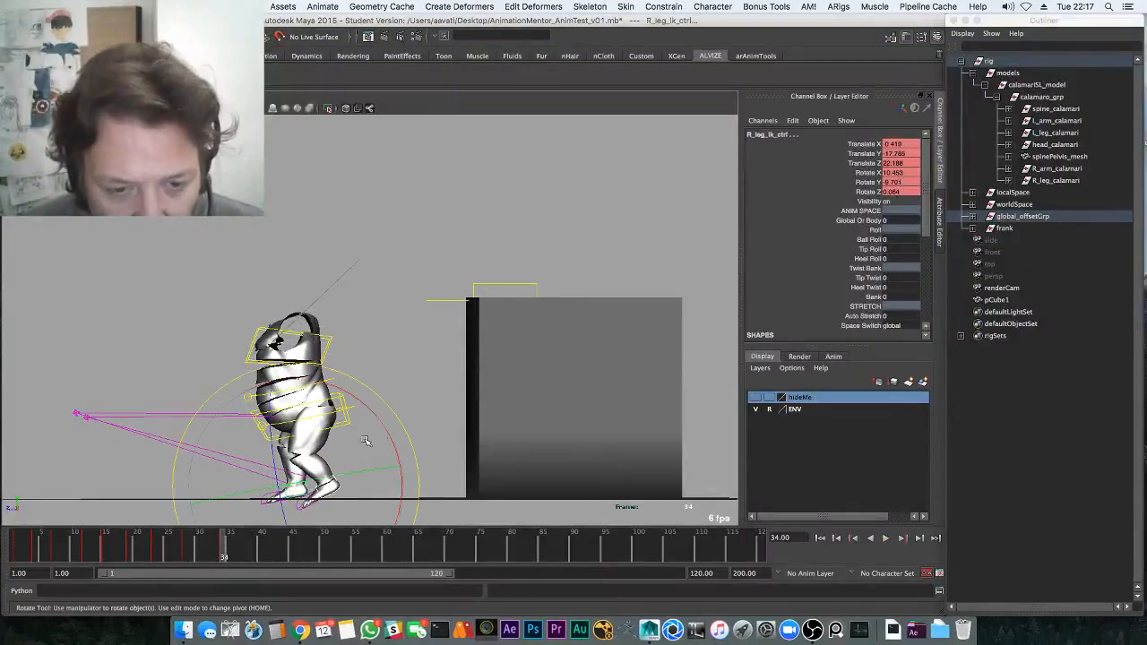
pyautogui.moveTo(382, 426); pyautogui.dragTo(391, 451)
pyautogui.moveTo(213, 552)
pyautogui.mouseDown()
pyautogui.moveTo(143, 548)
pyautogui.moveTo(225, 545)
pyautogui.mouseUp()
pyautogui.press('q')
# Drop the right foot slightly onto the floor, select the left leg IK control and replay from frame 20
pyautogui.press('w')
pyautogui.moveTo(250, 499); pyautogui.dragTo(248, 504, button='middle')
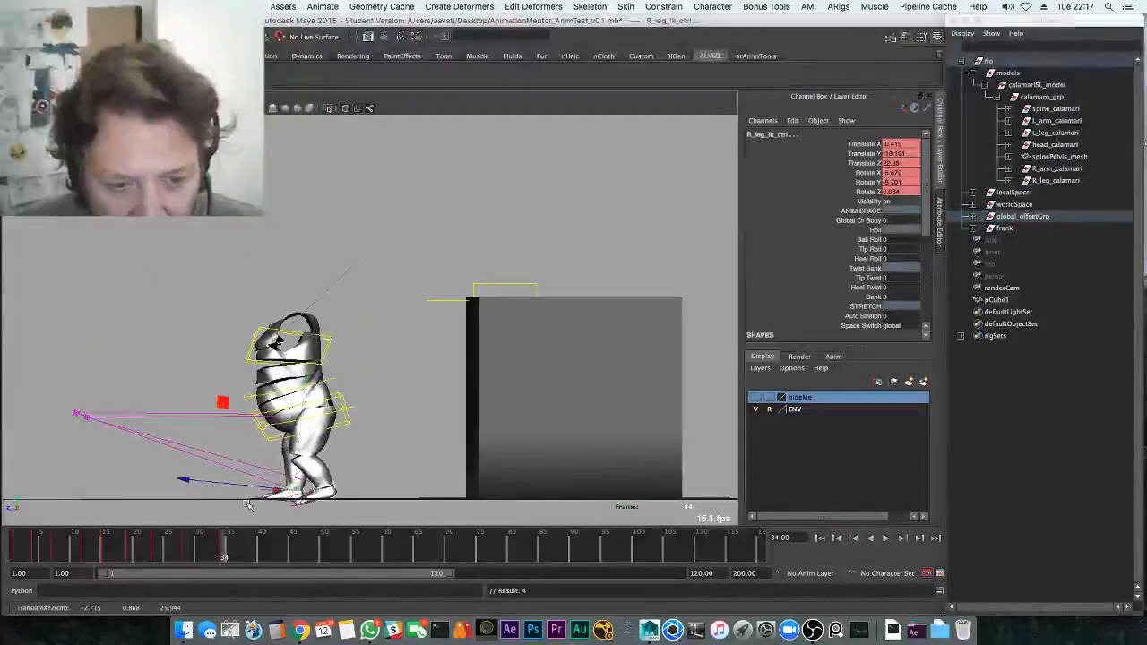
pyautogui.press('e')
pyautogui.click(336, 487)
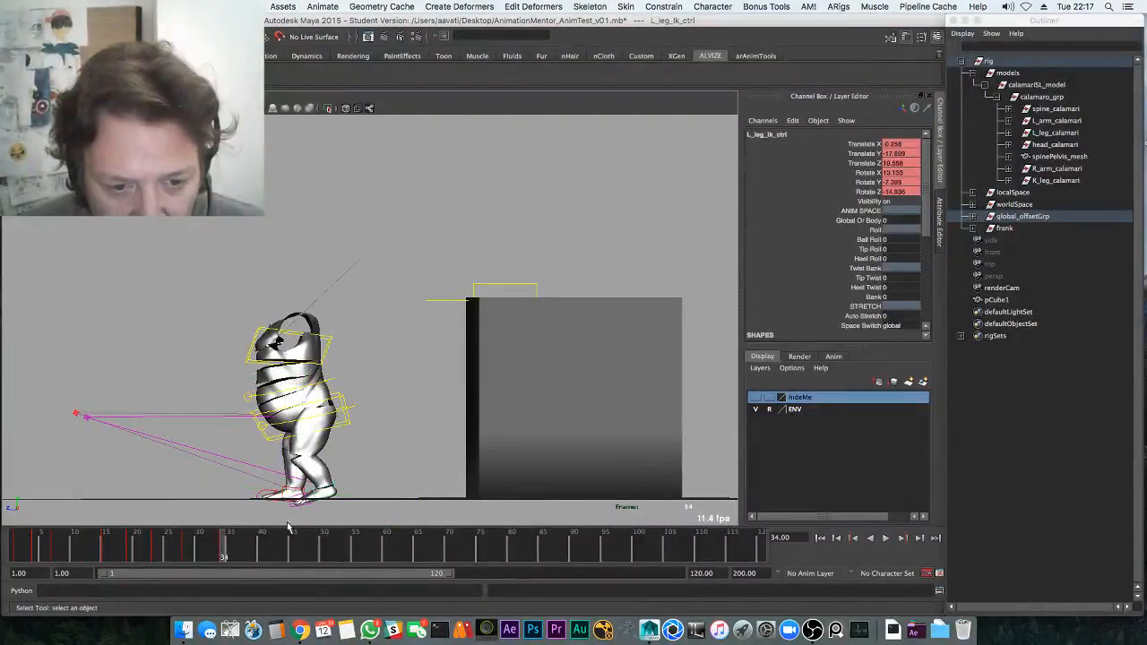
pyautogui.moveTo(200, 560); pyautogui.dragTo(136, 562)
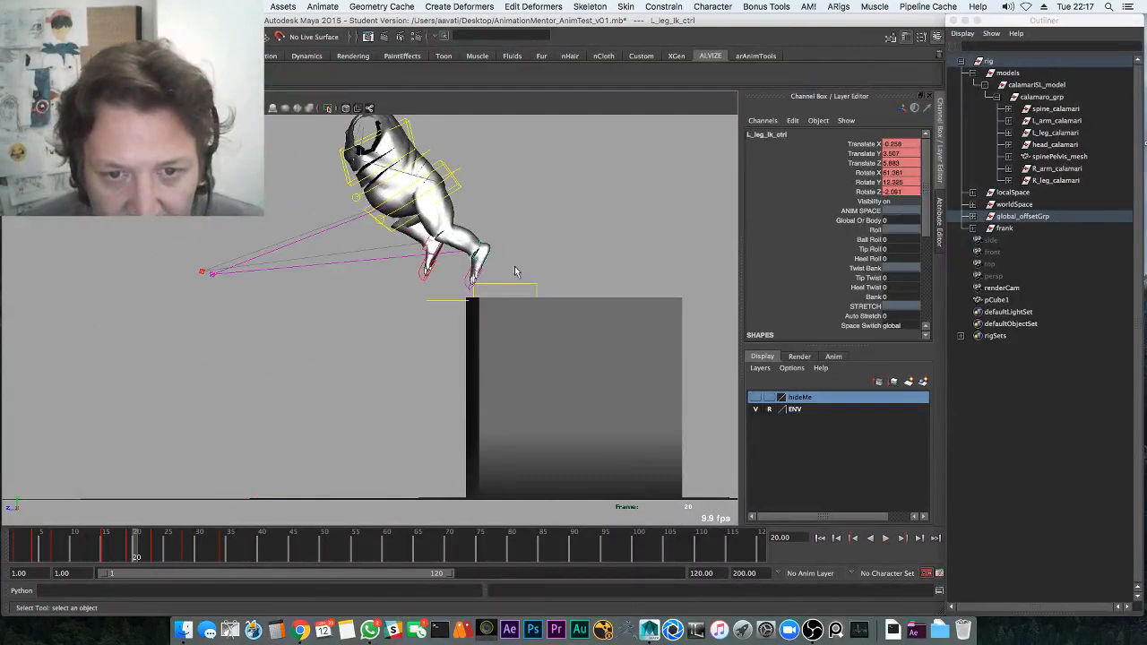
pyautogui.hotkey('alt', 'v')
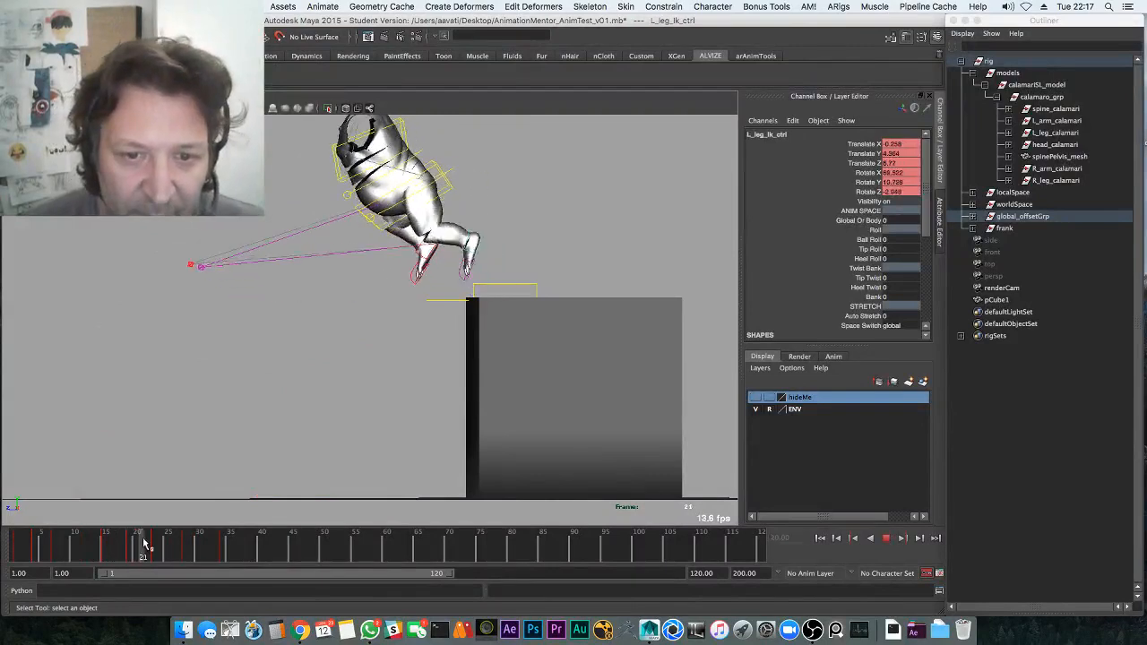
# Raise the left foot up and forward, then rotate and tilt it into a tucked pose
pyautogui.press('w')
pyautogui.moveTo(215, 502); pyautogui.dragTo(233, 472, button='middle')
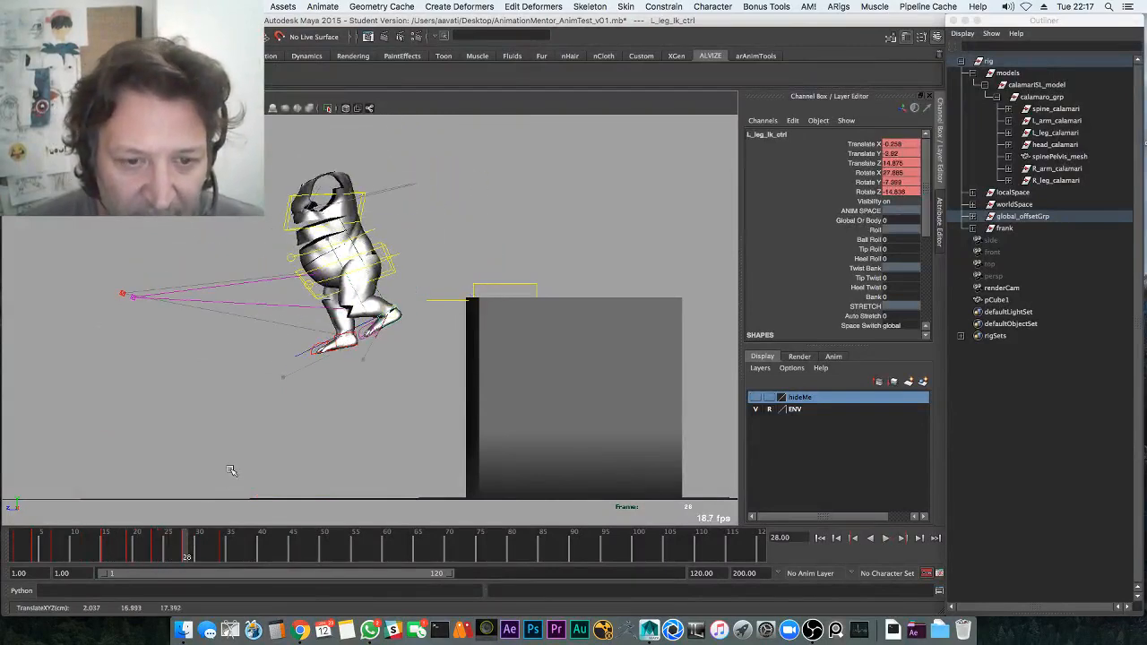
pyautogui.press('e')
pyautogui.moveTo(371, 406); pyautogui.dragTo(420, 417)
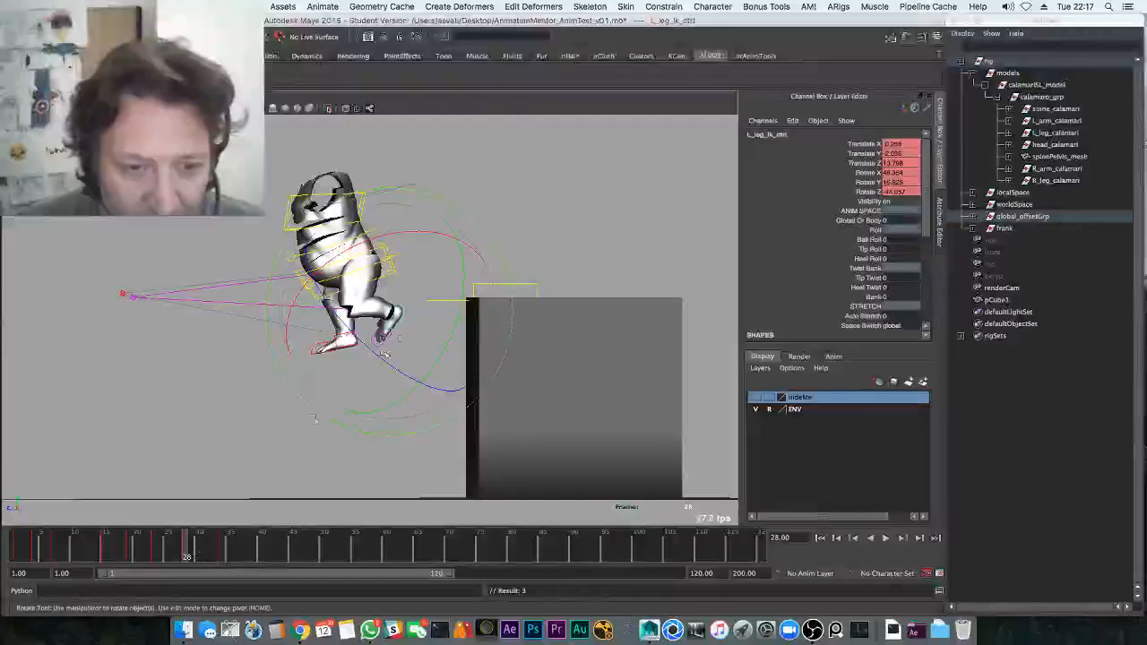
pyautogui.moveTo(396, 332); pyautogui.dragTo(401, 277)
# Nudge the left foot onto the floor at landing frame 34 and replay the jump from frame 13
pyautogui.moveTo(214, 556); pyautogui.dragTo(224, 556)
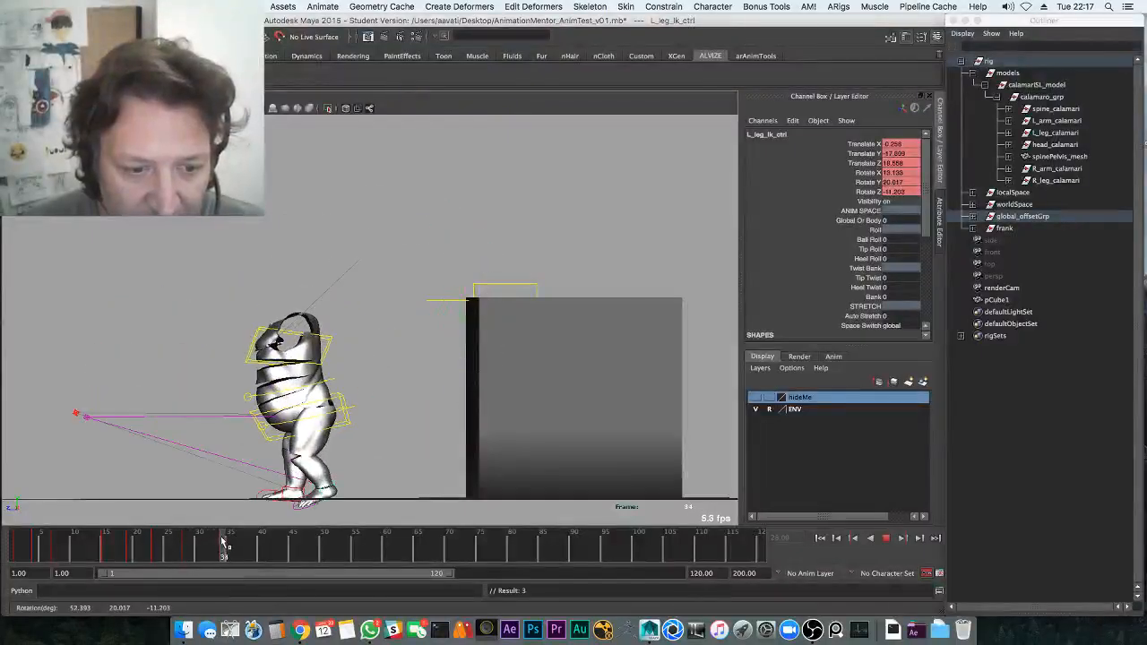
pyautogui.press('w')
pyautogui.moveTo(245, 466); pyautogui.dragTo(278, 444)
pyautogui.press('e')
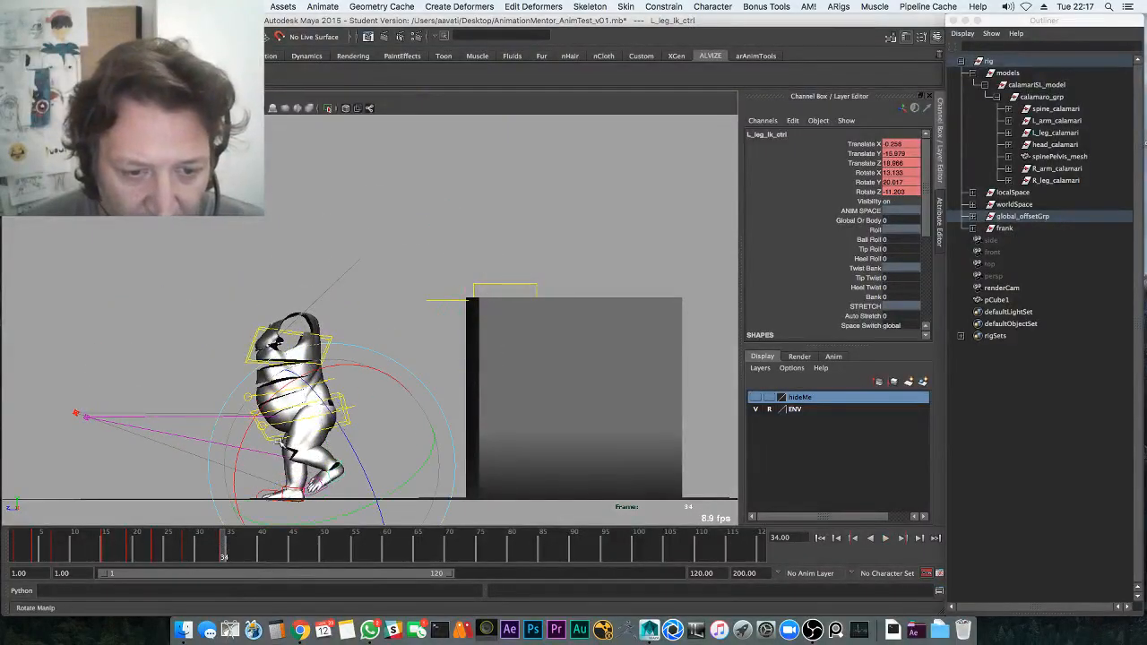
pyautogui.click(95, 560)
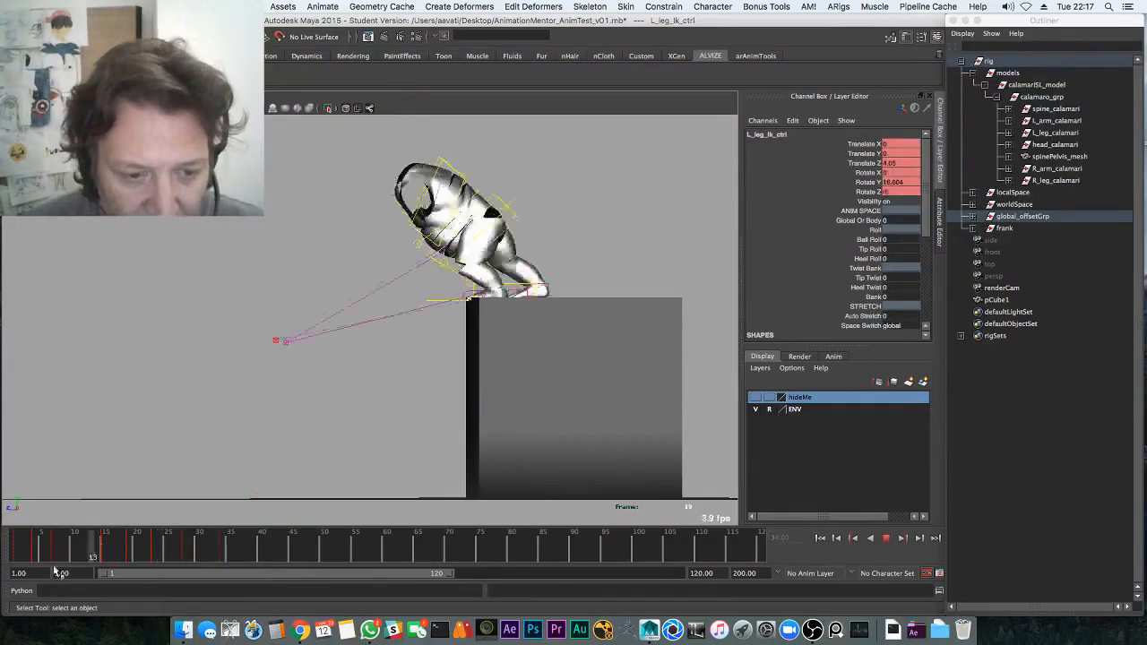
pyautogui.hotkey('alt', 'v')
pyautogui.hotkey('alt', 'v')
# Lower the right leg IK control at frame 31 of the landing
pyautogui.click(294, 492)
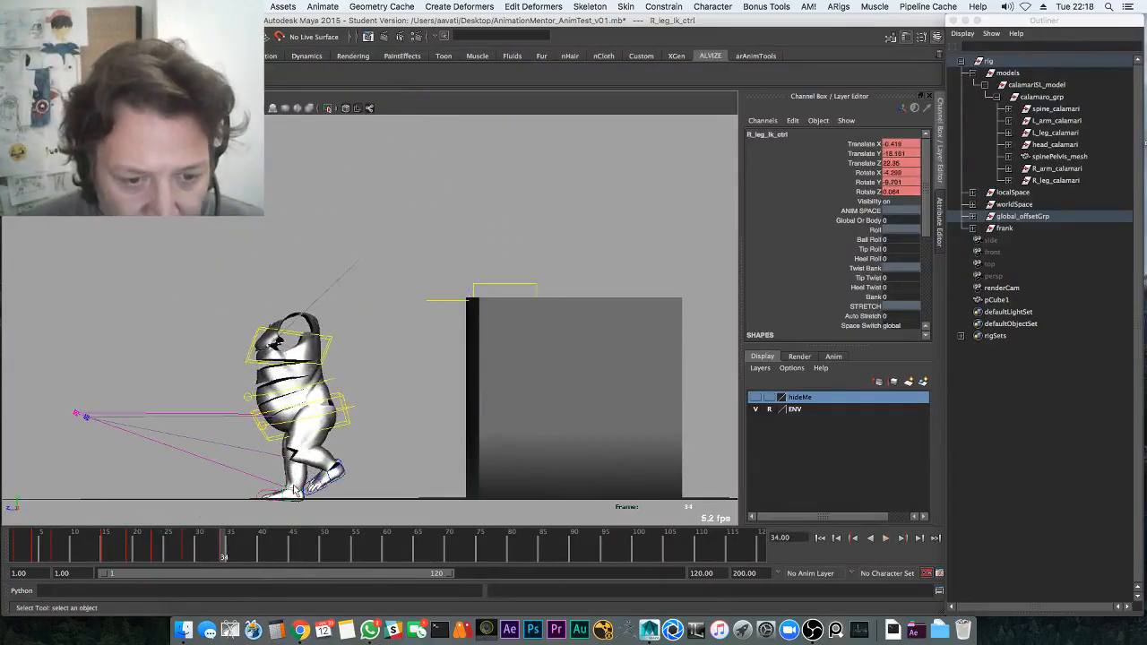
pyautogui.moveTo(190, 561); pyautogui.dragTo(212, 547)
pyautogui.press('w')
pyautogui.moveTo(221, 492); pyautogui.dragTo(255, 488, button='middle')
pyautogui.press('e')
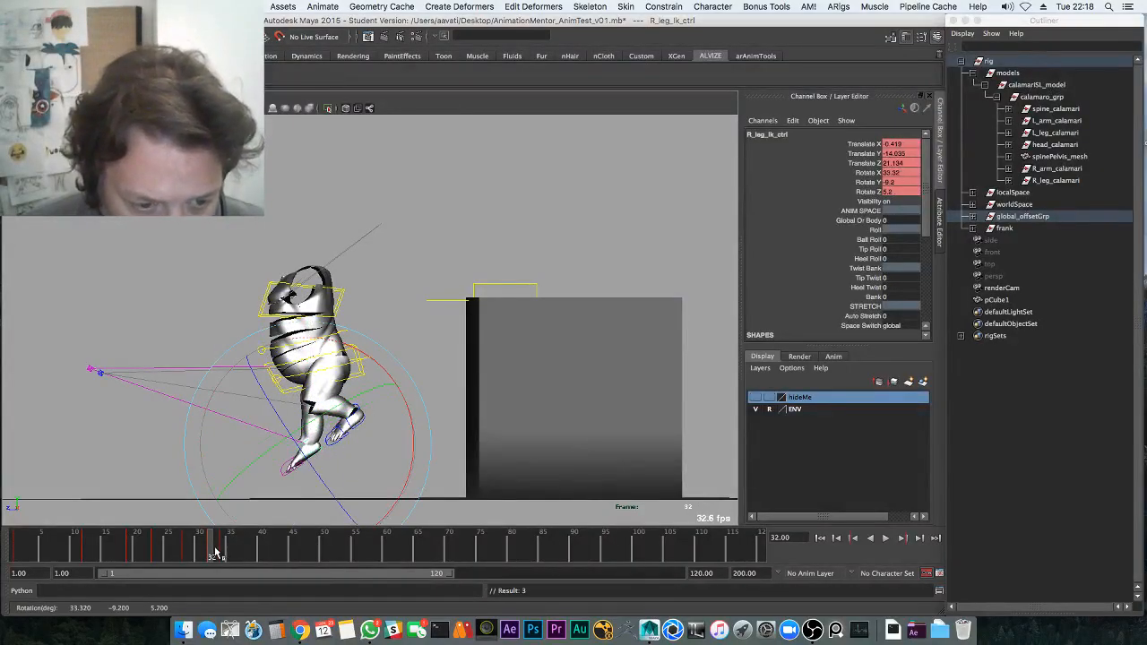
# Review the landing in playback around frames 31 to 36
pyautogui.moveTo(215, 553); pyautogui.dragTo(218, 552)
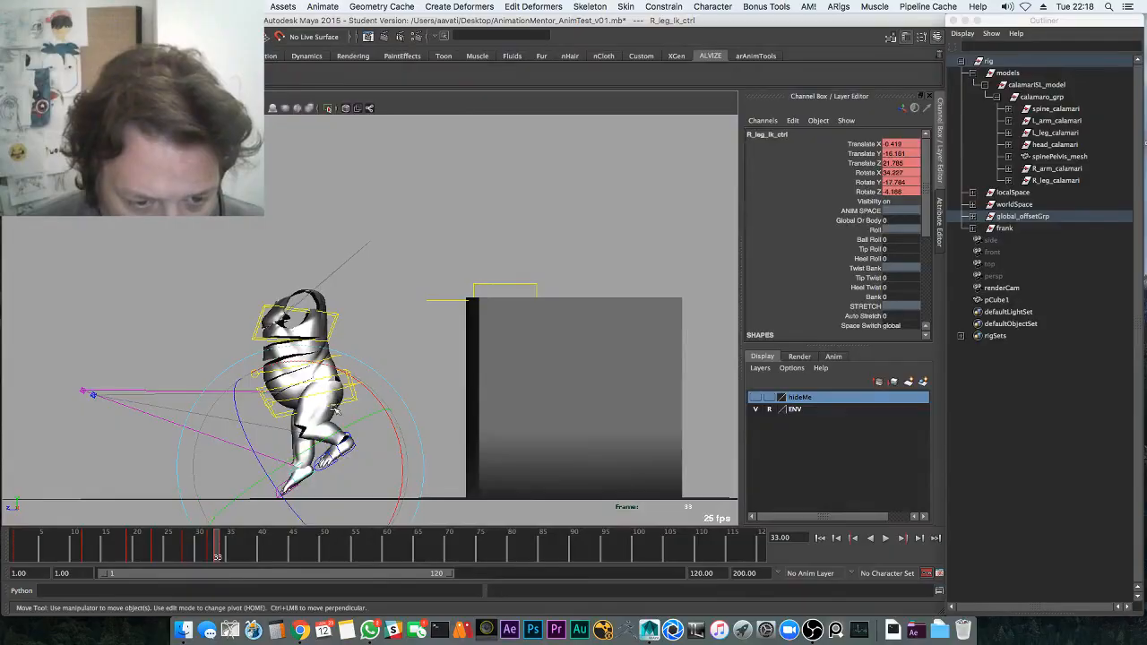
pyautogui.hotkey('alt', 'v')
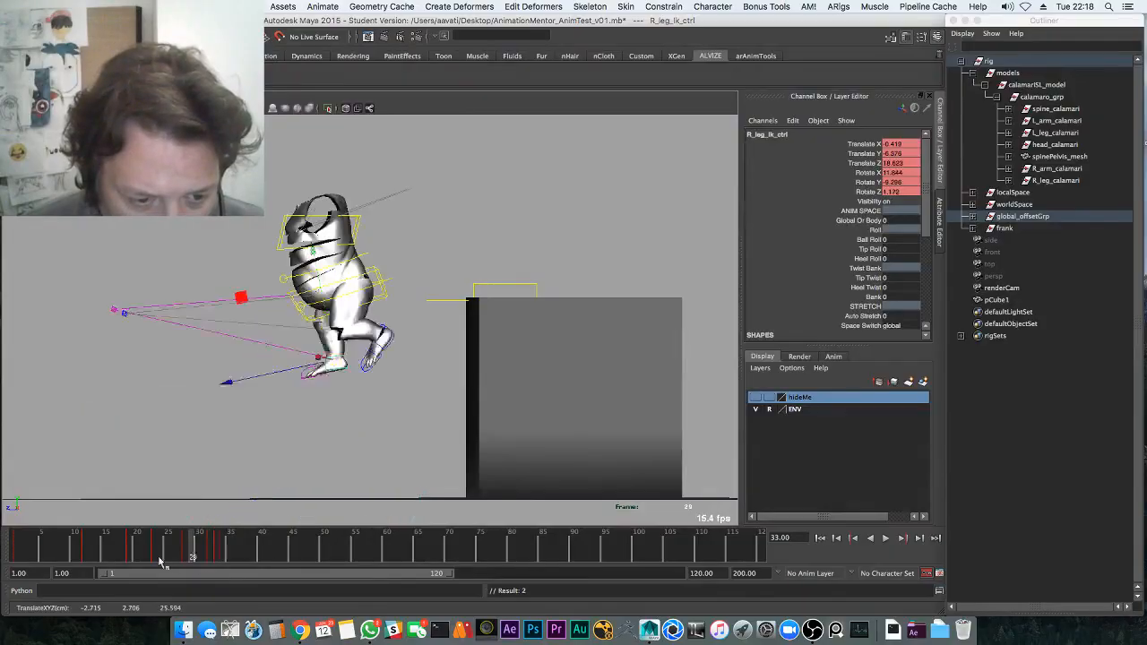
pyautogui.click(204, 549)
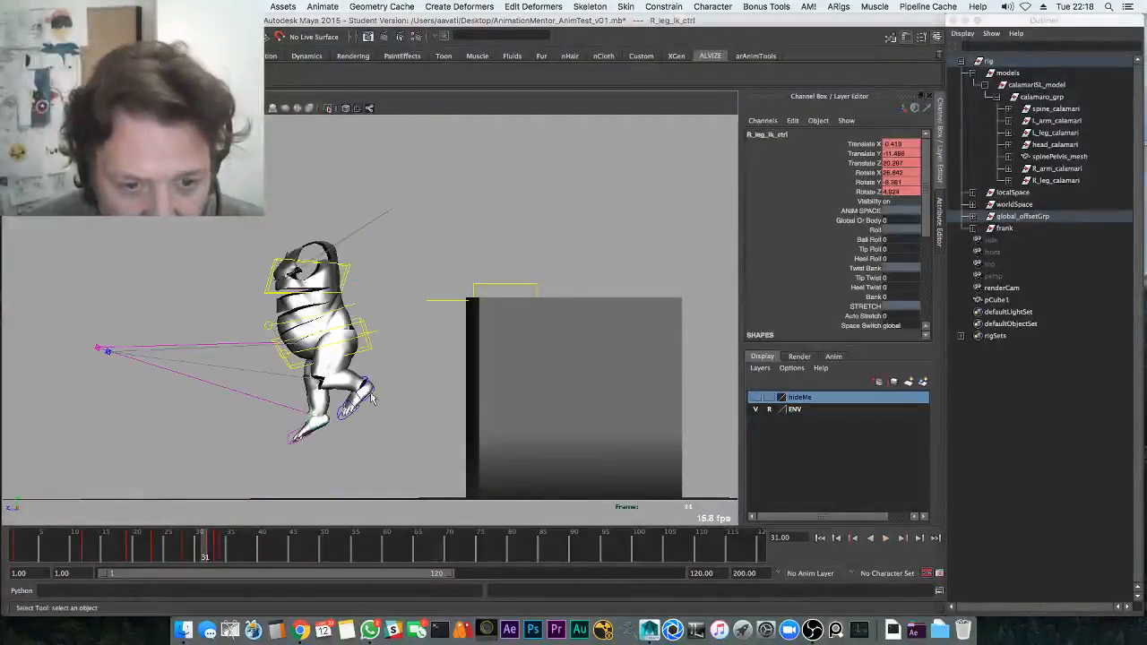
pyautogui.hotkey('alt', 'v')
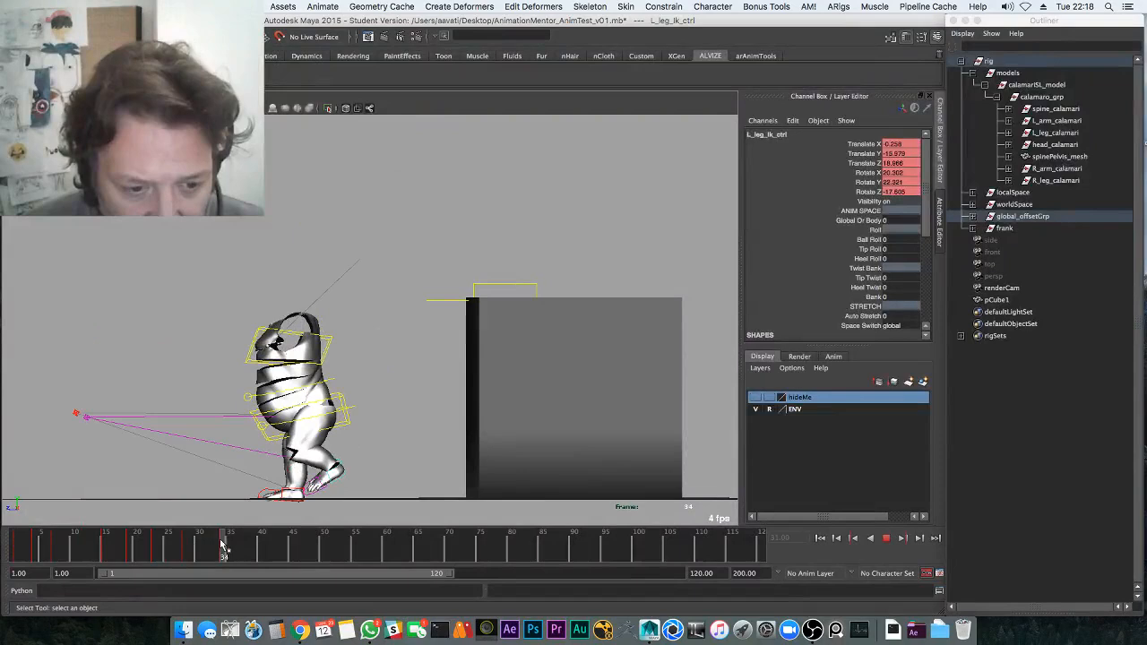
pyautogui.moveTo(226, 547); pyautogui.dragTo(238, 546)
# At frame 36, move the left foot control, rotate it to level its tilt, and replay
pyautogui.press('w')
pyautogui.moveTo(325, 478); pyautogui.dragTo(284, 488)
pyautogui.press('e')
pyautogui.click(395, 404)
pyautogui.press('super+z')
pyautogui.press('w')
pyautogui.press('e')
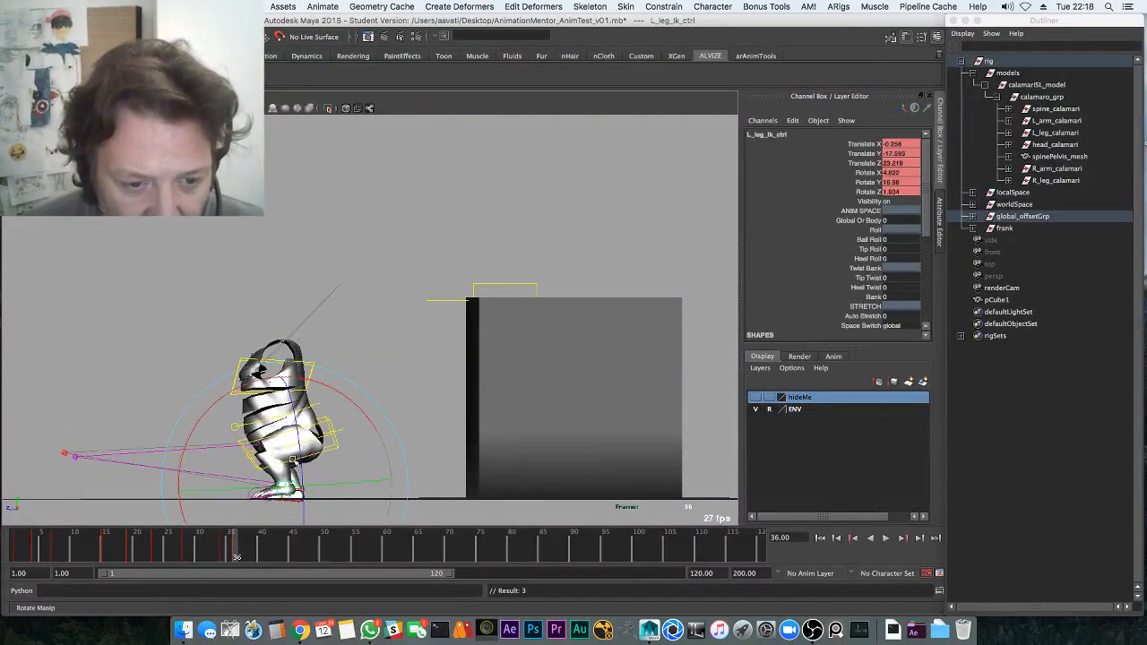
pyautogui.moveTo(345, 448); pyautogui.dragTo(287, 489)
pyautogui.press('w')
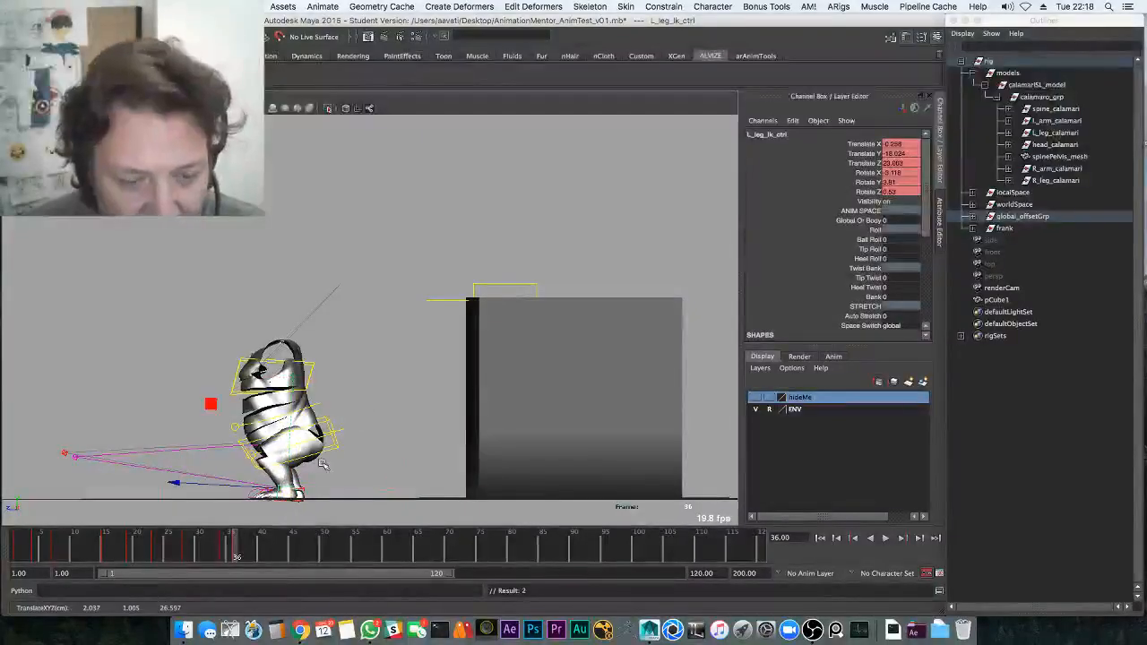
pyautogui.hotkey('alt', 'v')
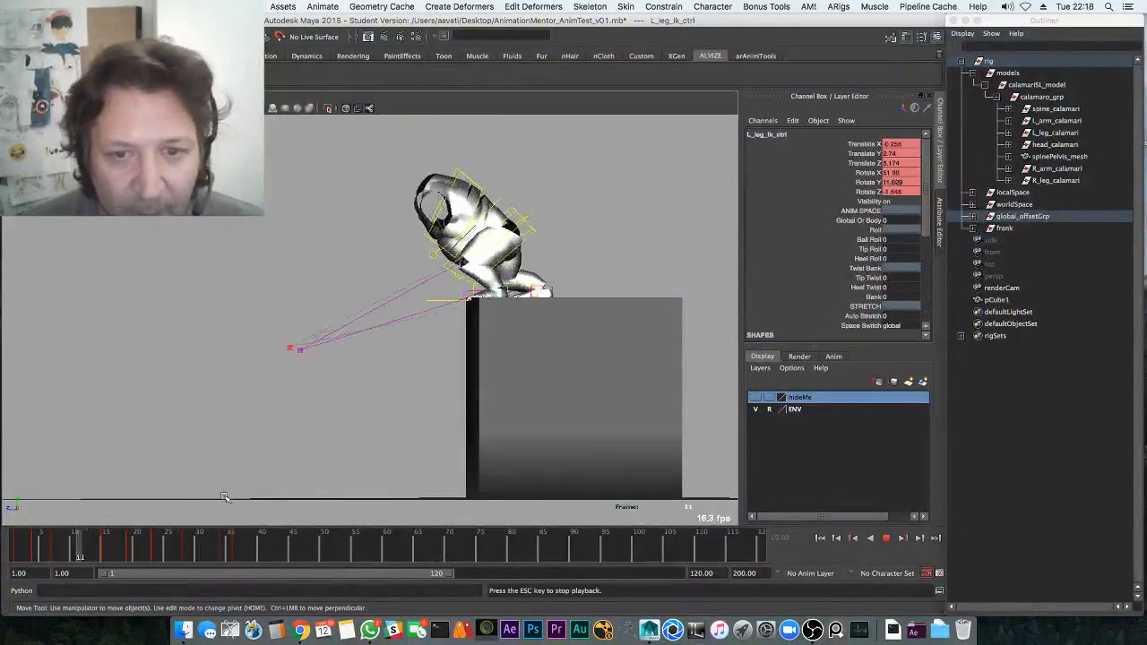
# Review the mid-air frames 16 to 28 with repeated playback from frame 20
pyautogui.hotkey('alt', 'v')
pyautogui.moveTo(110, 543); pyautogui.dragTo(176, 548)
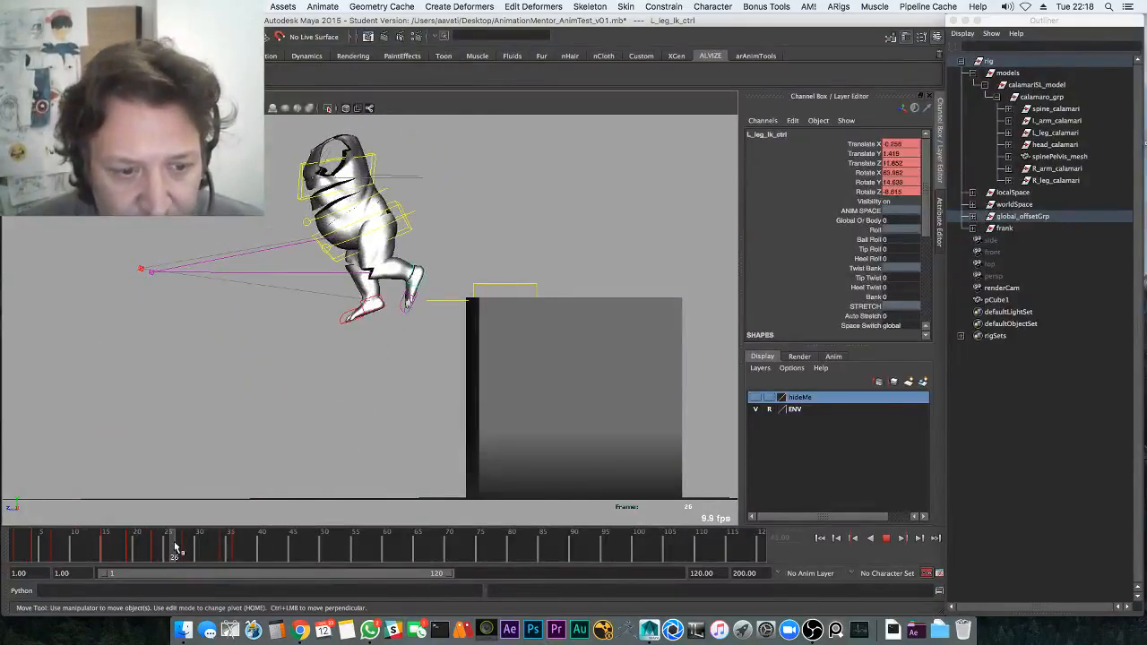
pyautogui.press('e')
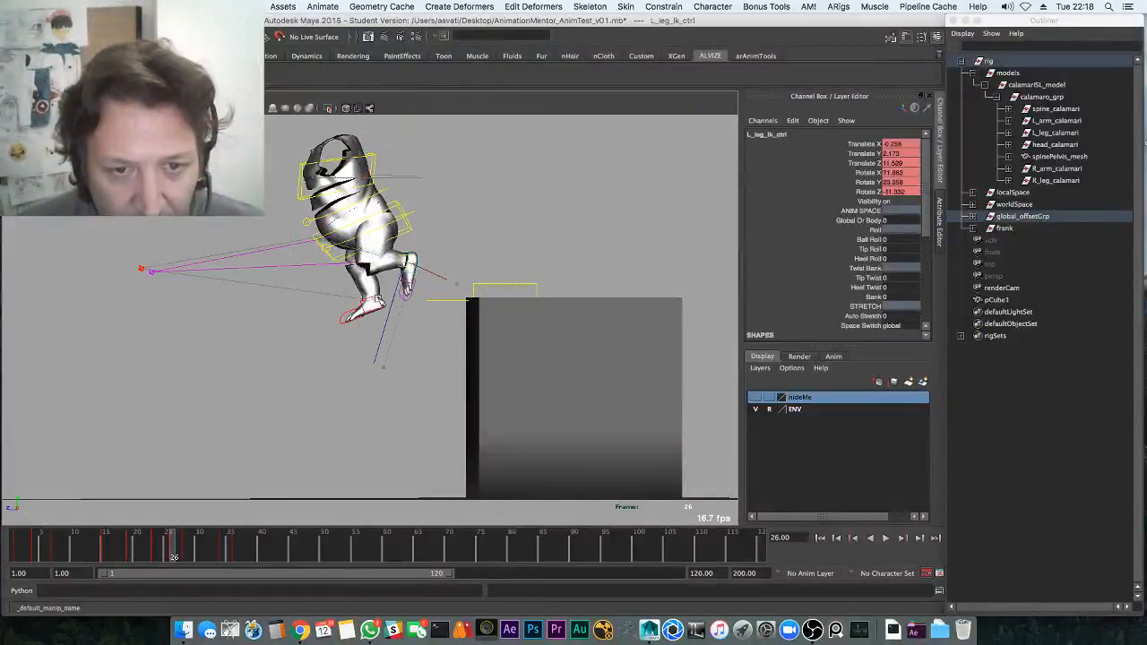
pyautogui.click(138, 550)
pyautogui.hotkey('alt', 'v')
pyautogui.moveTo(161, 554); pyautogui.dragTo(187, 551)
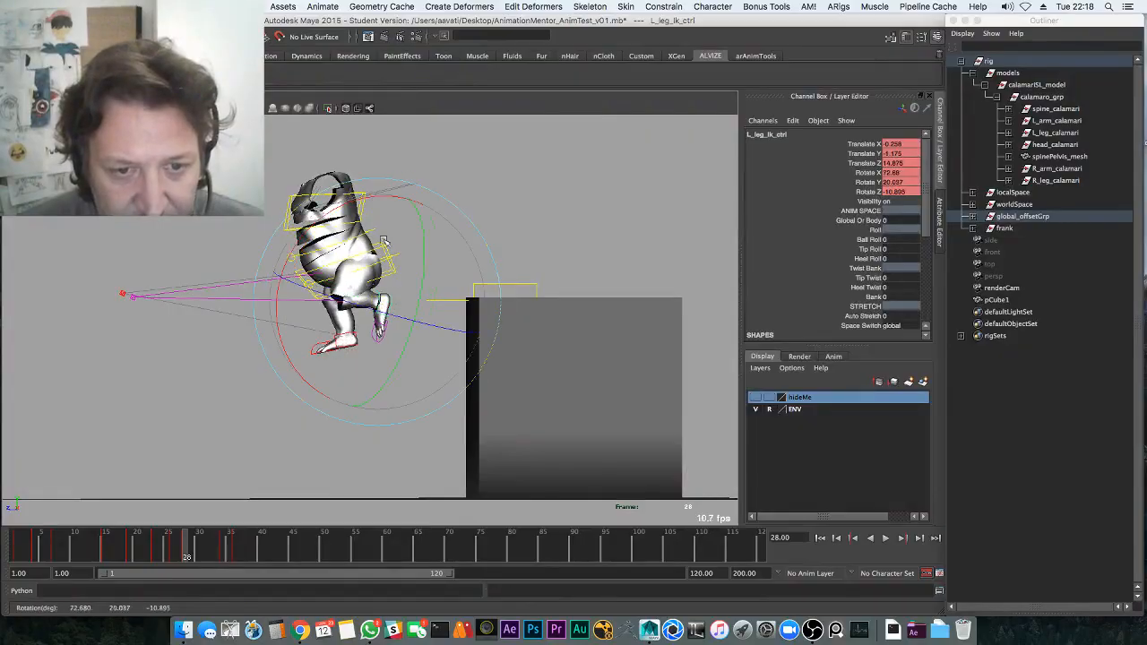
pyautogui.click(141, 550)
pyautogui.hotkey('alt', 'v')
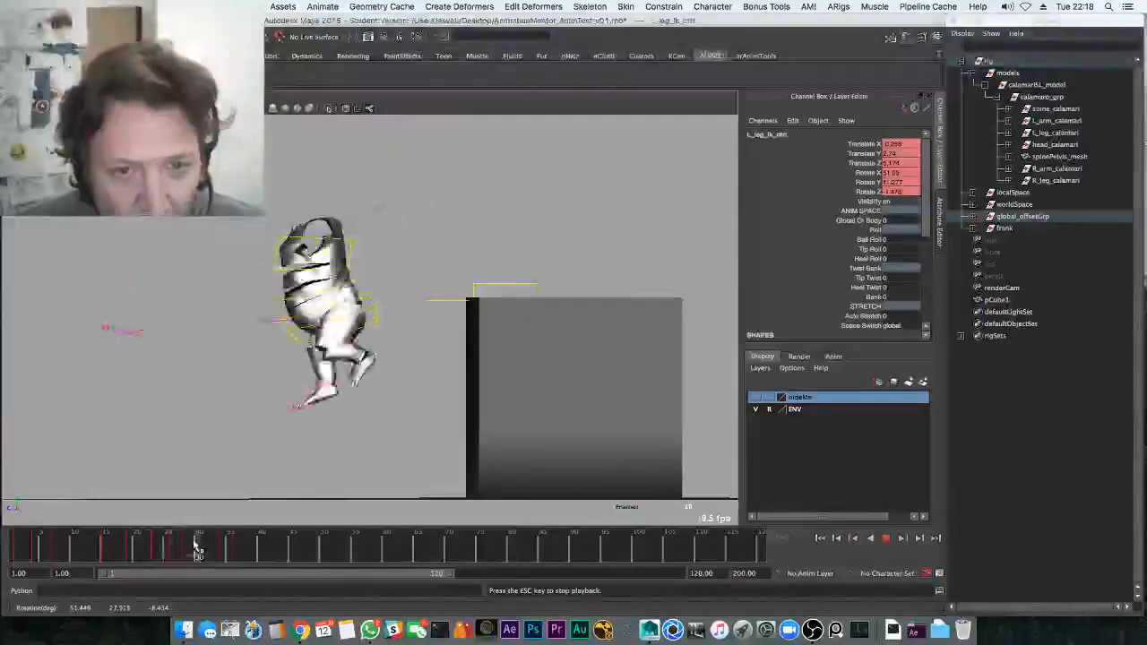
pyautogui.moveTo(158, 551); pyautogui.dragTo(189, 541)
# Select the right leg IK control and rotate it on frames 23–24 between playbacks
pyautogui.click(328, 400)
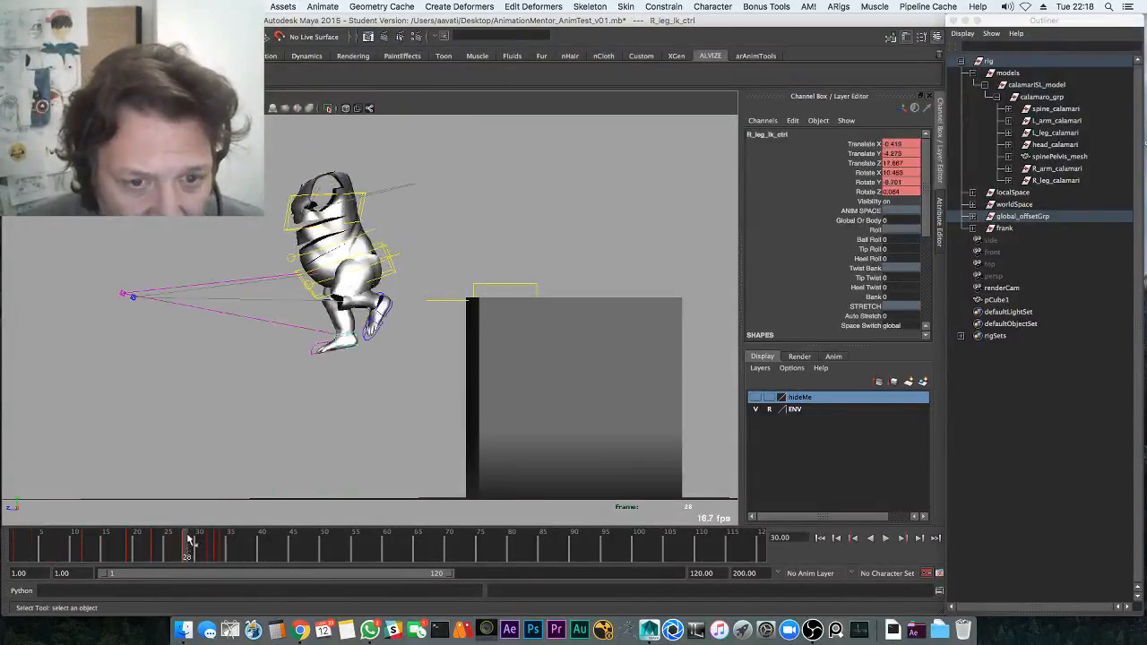
pyautogui.hotkey('alt', 'v')
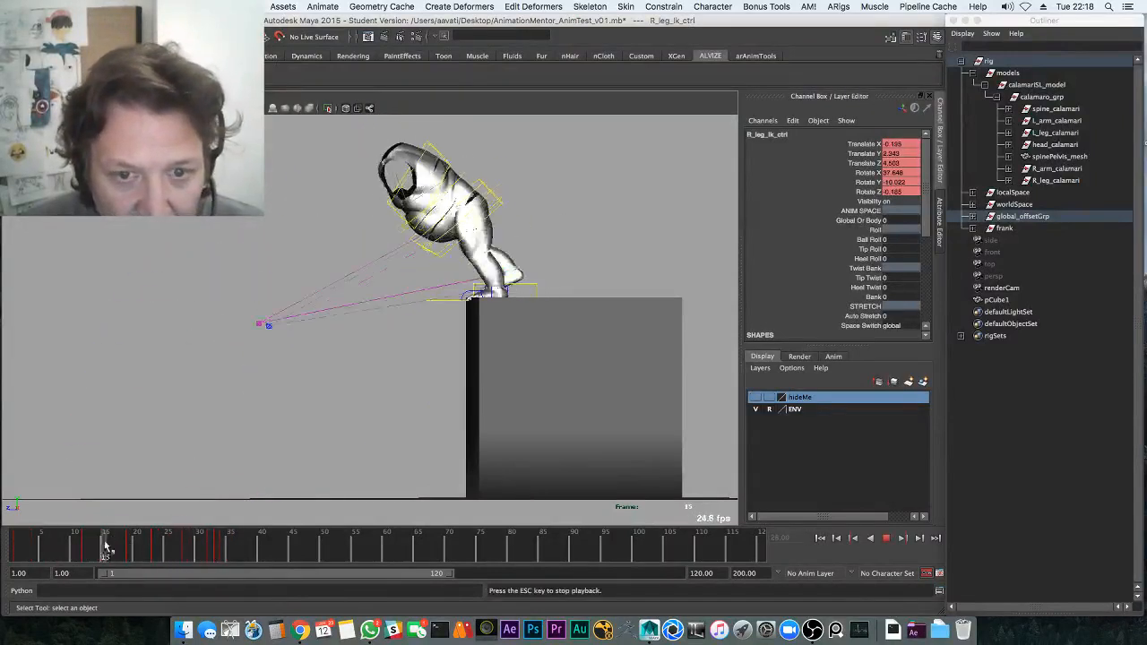
pyautogui.press('Escape')
pyautogui.hotkey('alt', 'v')
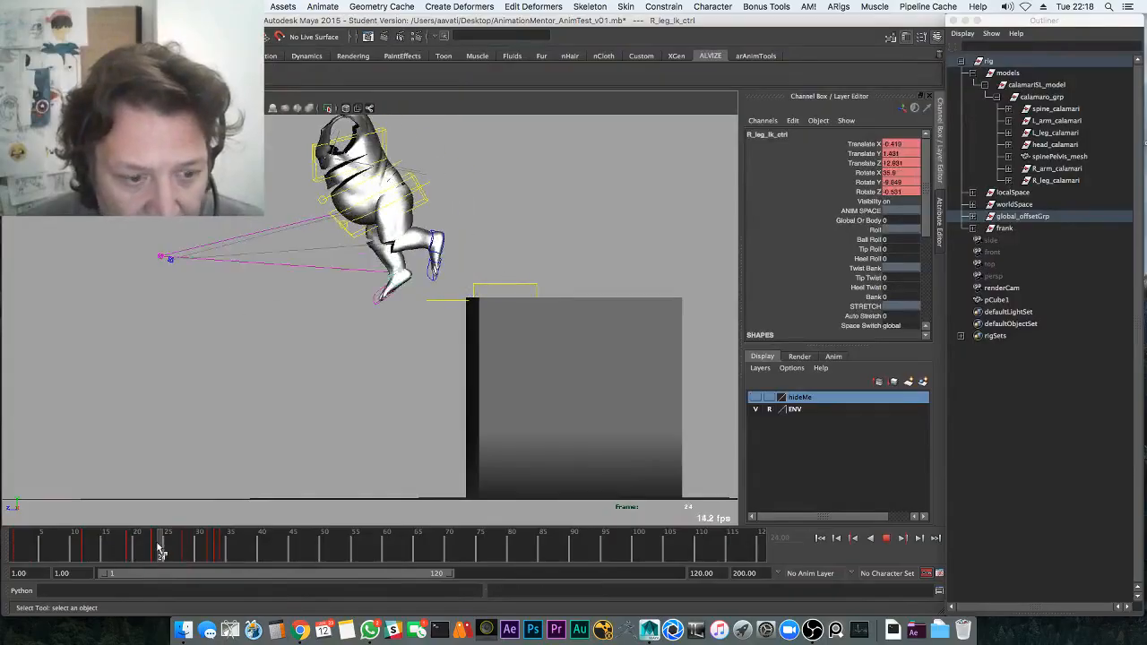
pyautogui.press('Escape')
pyautogui.press('e')
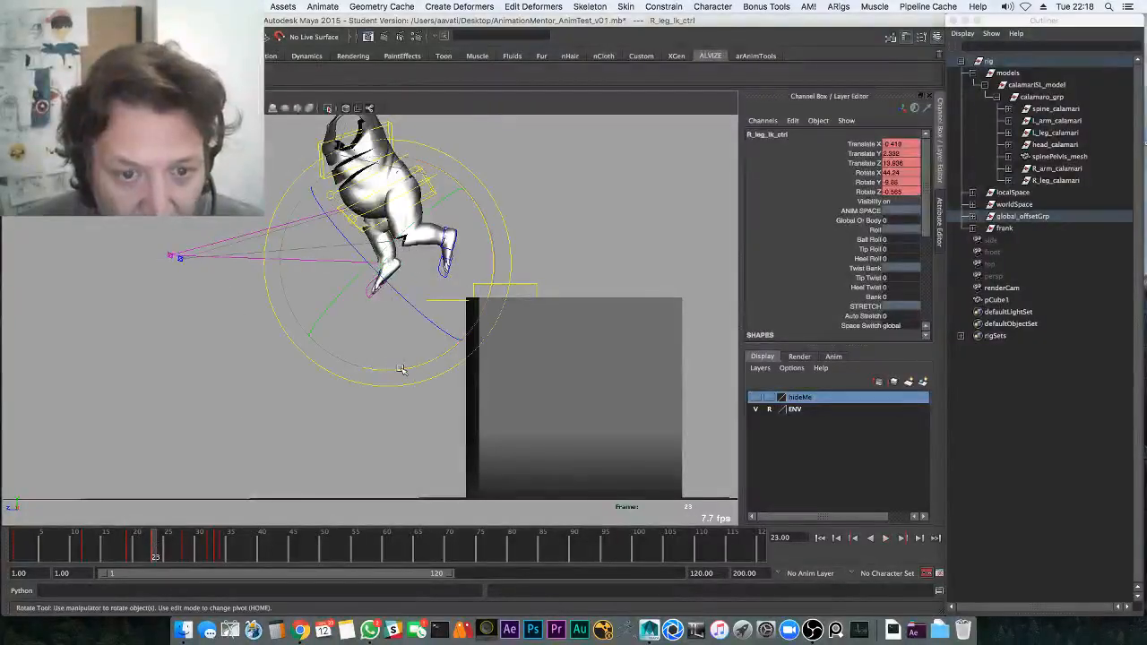
pyautogui.hotkey('alt', 'v')
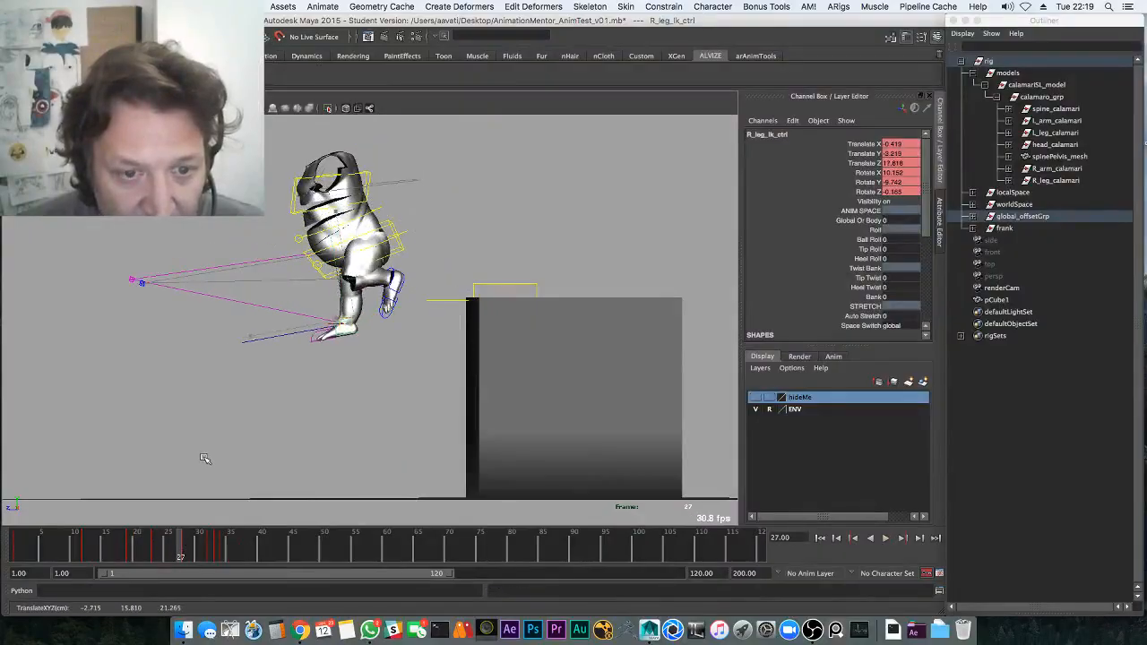
pyautogui.press('e')
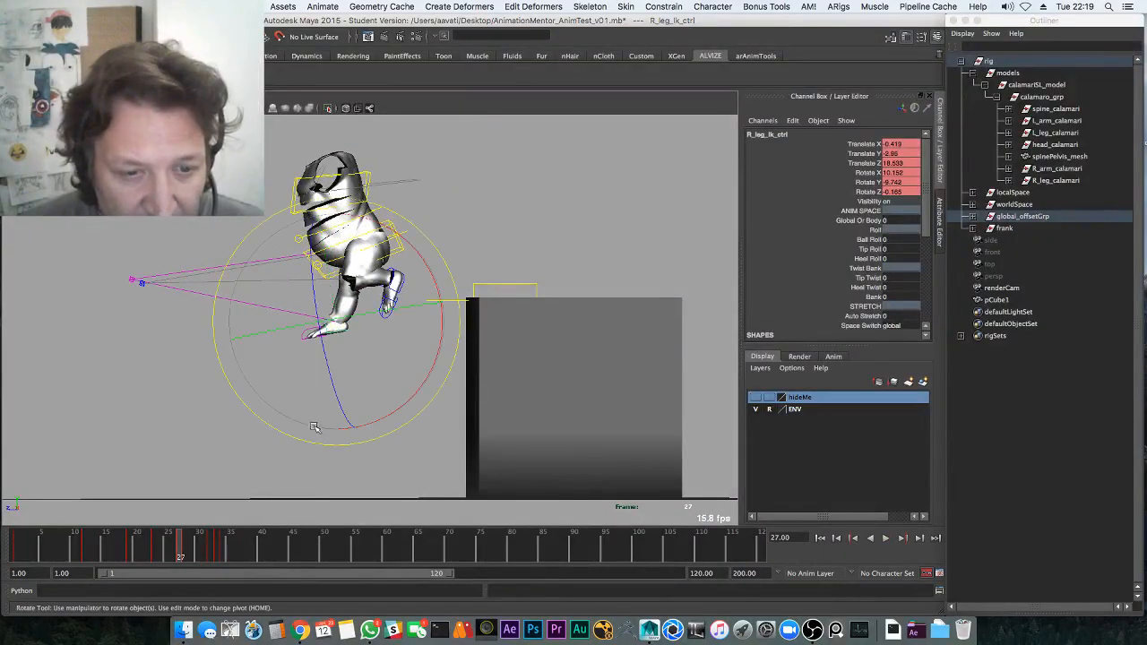
# Replay from frame 18 and bring up the key menu on the time slider at frame 28
pyautogui.click(123, 546)
pyautogui.hotkey('alt', 'v')
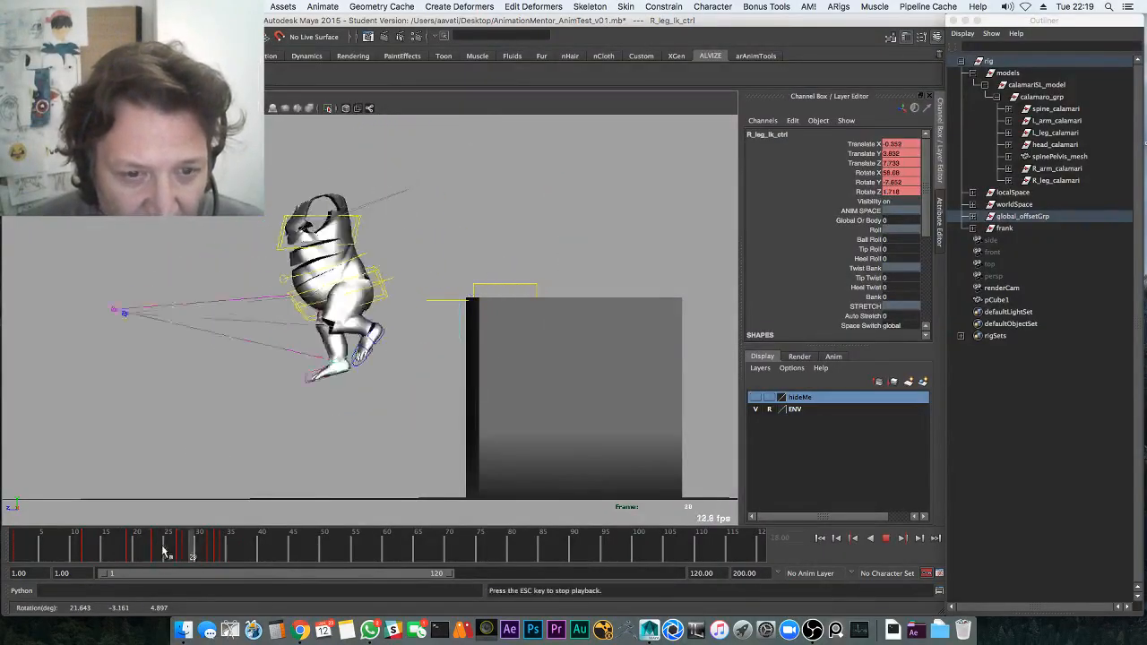
pyautogui.hotkey('alt', 'v')
pyautogui.moveTo(179, 550); pyautogui.dragTo(187, 546)
pyautogui.rightClick(188, 547)
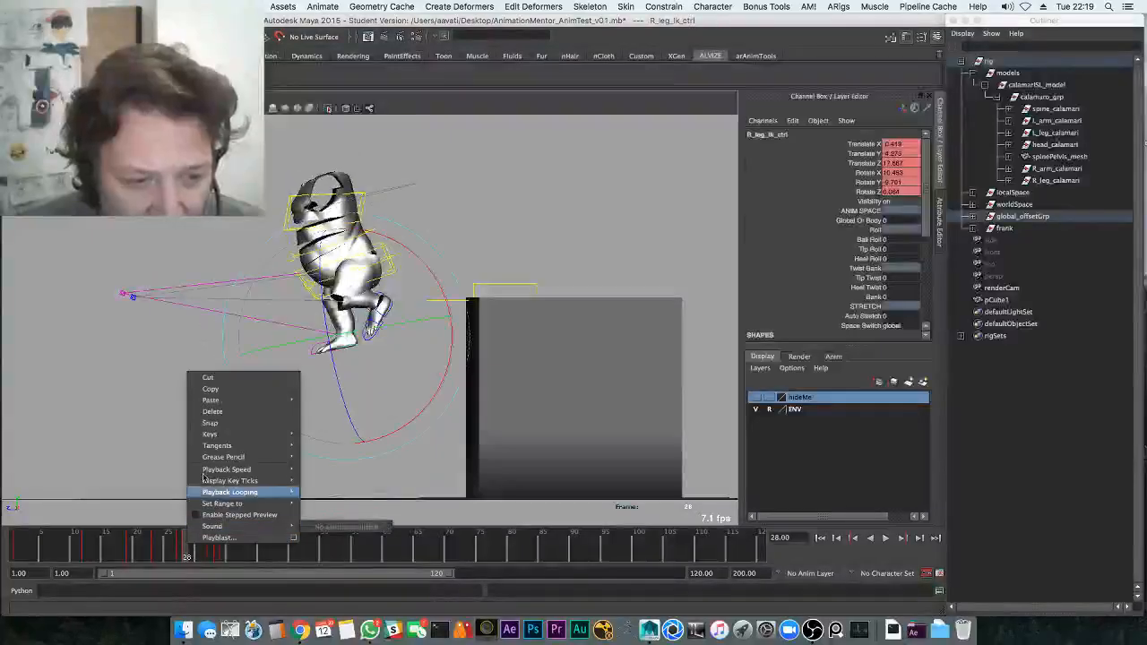
# Delete the frame-28 key and replay the jump from frame 20
pyautogui.click(213, 411)
pyautogui.click(138, 550)
pyautogui.hotkey('alt', 'v')
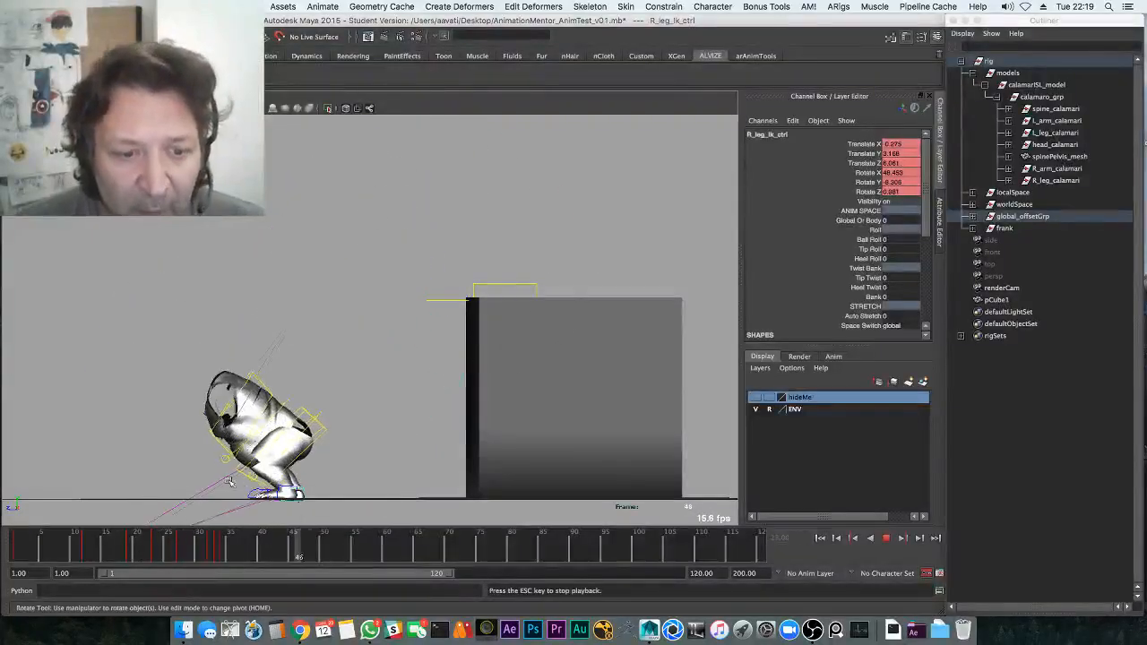
pyautogui.press('q')
# Save the scene, confirming the Student Version prompt, then review playback through frame 43
pyautogui.press('super+s')
pyautogui.click(542, 340)
pyautogui.press('e')
pyautogui.hotkey('alt', 'v')
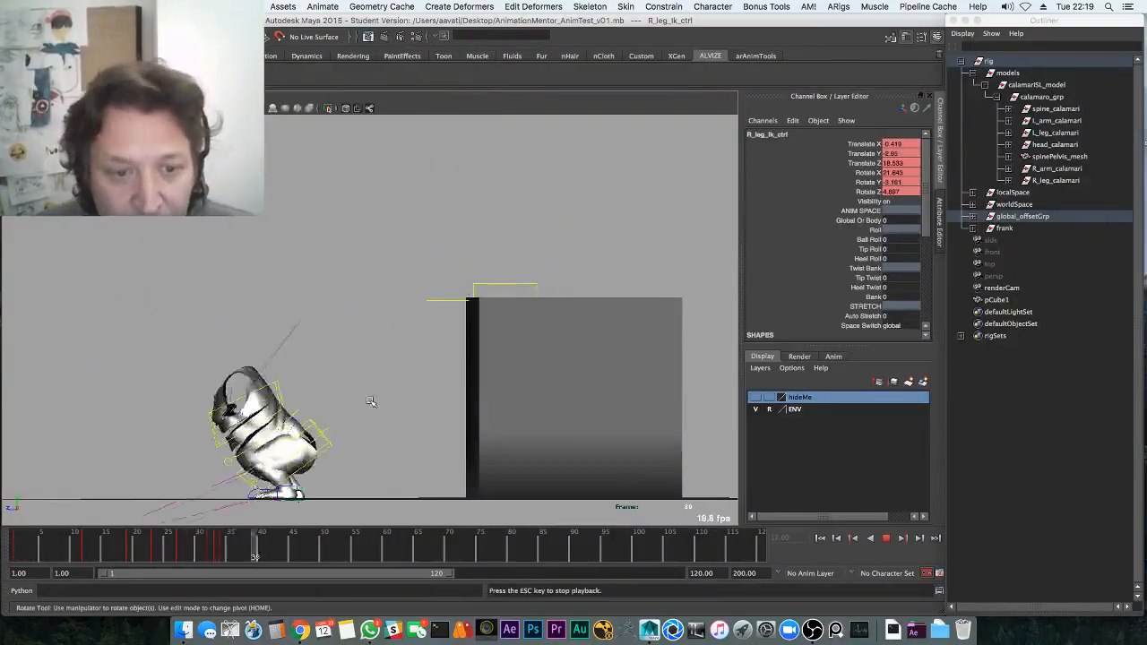
pyautogui.press('Escape')
pyautogui.moveTo(228, 552); pyautogui.dragTo(199, 541)
# Switch to the Graph Editor layout, frame the block from the front, and hide control curves
pyautogui.press('space')
pyautogui.press('space')
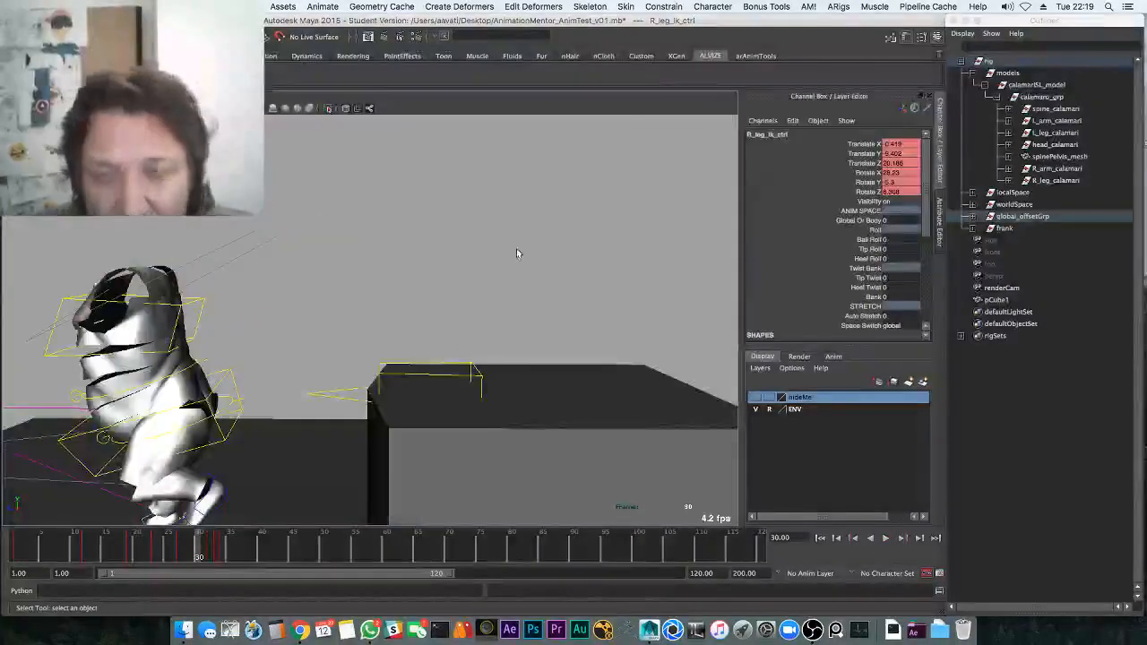
pyautogui.keyDown('alt'); pyautogui.moveTo(514, 251); pyautogui.dragTo(507, 289); pyautogui.keyUp('alt')
pyautogui.keyDown('alt'); pyautogui.moveTo(507, 289); pyautogui.dragTo(376, 345, button='right'); pyautogui.keyUp('alt')
pyautogui.keyDown('alt'); pyautogui.moveTo(376, 345); pyautogui.dragTo(454, 314, button='middle'); pyautogui.keyUp('alt')
pyautogui.hotkey('alt', '1')
pyautogui.keyDown('alt'); pyautogui.moveTo(475, 355); pyautogui.dragTo(519, 353); pyautogui.keyUp('alt')
# Play the jump from frame 1 and orbit to view the character front-on
pyautogui.click(193, 544)
pyautogui.hotkey('alt', 'shift', 'v')
pyautogui.hotkey('alt', 'v')
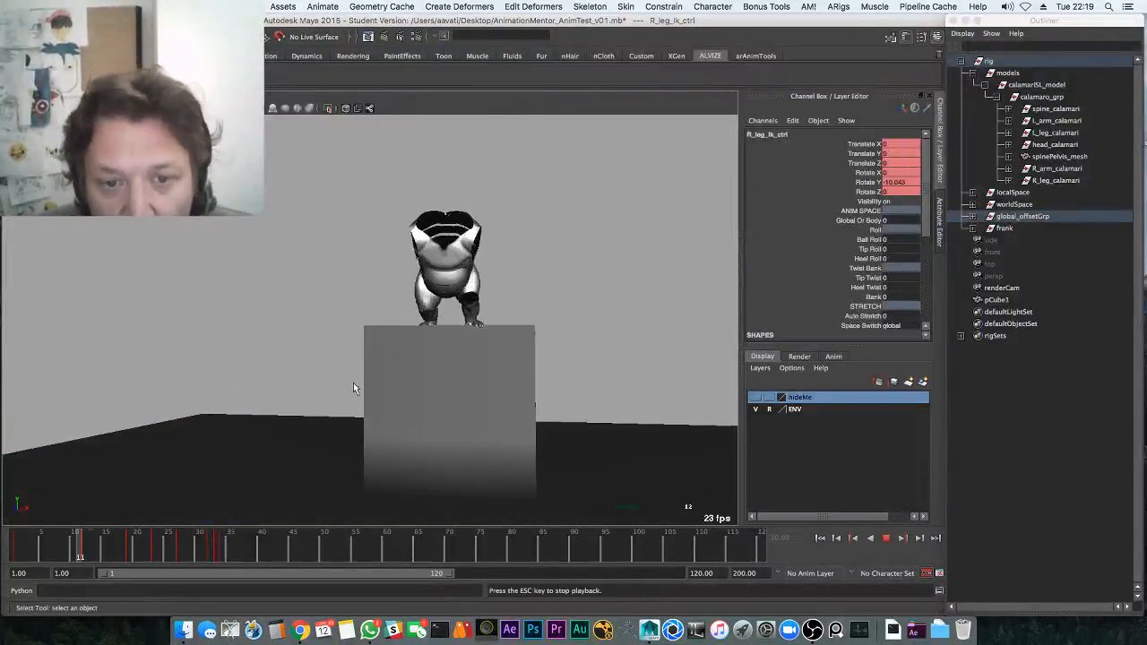
pyautogui.hotkey('alt', 'v')
pyautogui.keyDown('alt'); pyautogui.moveTo(364, 339); pyautogui.dragTo(364, 335, button='middle'); pyautogui.keyUp('alt')
pyautogui.keyDown('alt'); pyautogui.moveTo(364, 335); pyautogui.dragTo(324, 399); pyautogui.keyUp('alt')
# Show the rig's control curves again, select the pelvis control and zoom in on character and block
pyautogui.click(208, 550)
pyautogui.hotkey('alt', 'shift', 'v')
pyautogui.hotkey('alt', 'v')
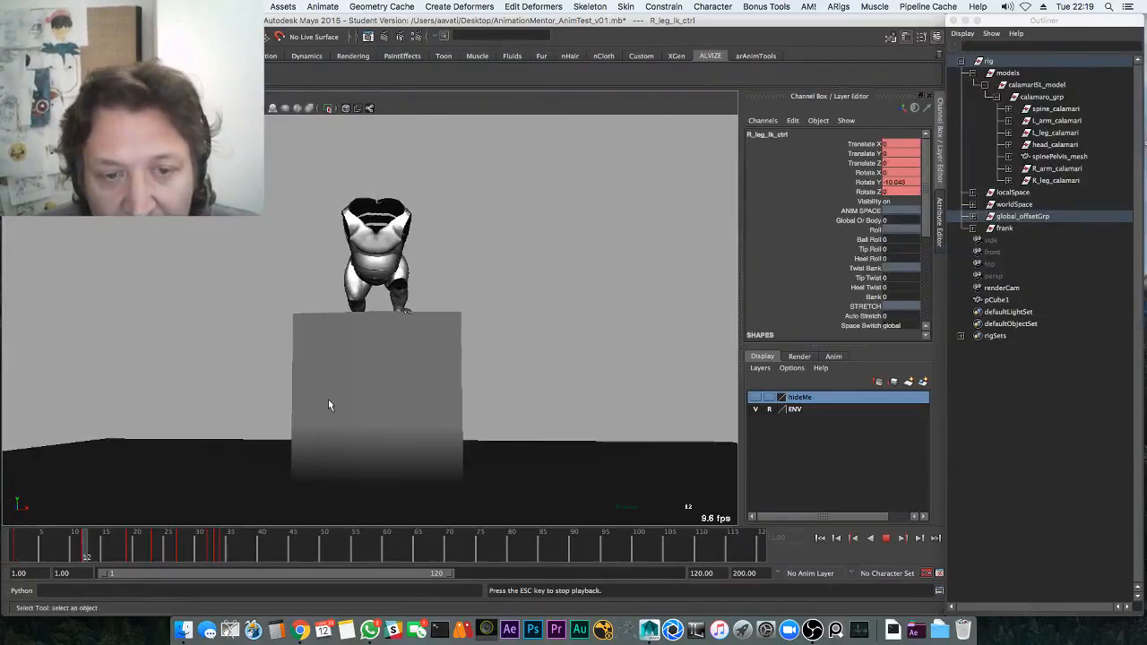
pyautogui.hotkey('alt', 'v')
pyautogui.hotkey('alt', '1')
pyautogui.click(412, 272)
pyautogui.keyDown('alt'); pyautogui.moveTo(412, 274); pyautogui.dragTo(383, 330, button='middle'); pyautogui.keyUp('alt')
pyautogui.keyDown('alt'); pyautogui.moveTo(383, 330); pyautogui.dragTo(537, 350, button='right'); pyautogui.keyUp('alt')
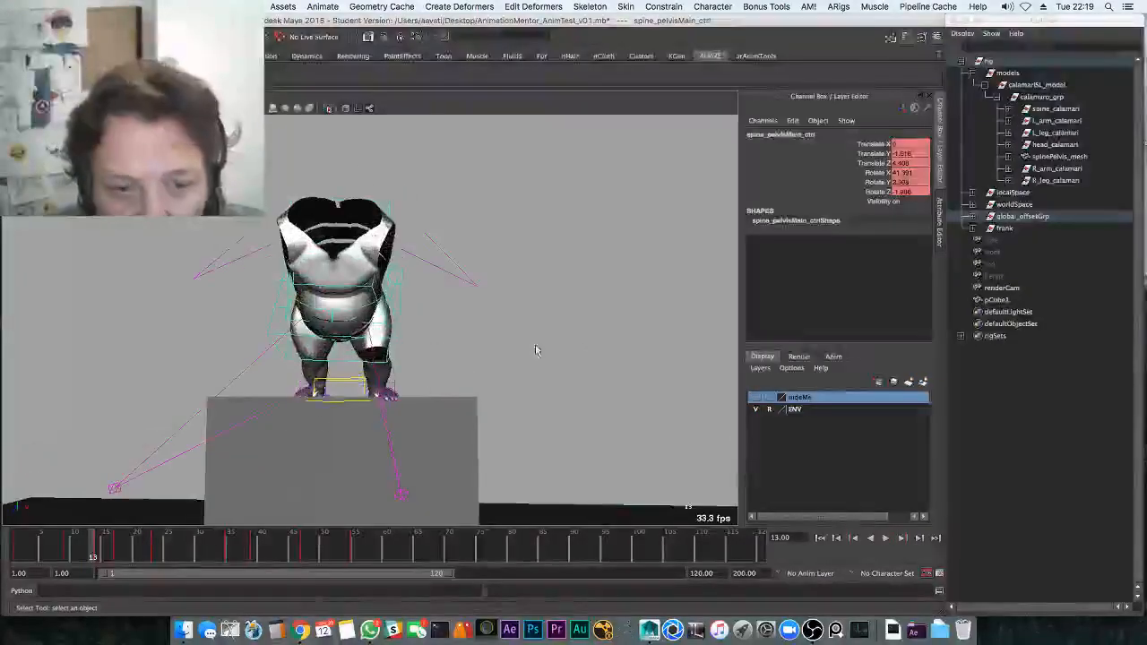
# Scrub frames 1 to 6 and select the left knee pole-vector control
pyautogui.moveTo(114, 543); pyautogui.dragTo(48, 545)
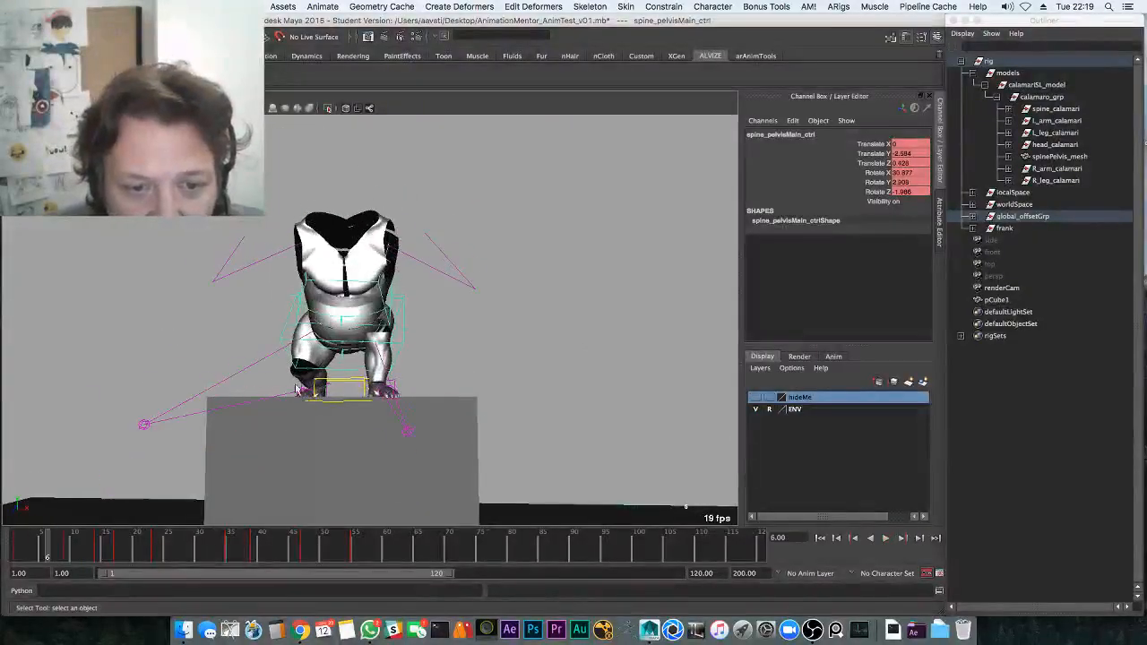
pyautogui.keyDown('alt'); pyautogui.moveTo(356, 334); pyautogui.dragTo(377, 365); pyautogui.keyUp('alt')
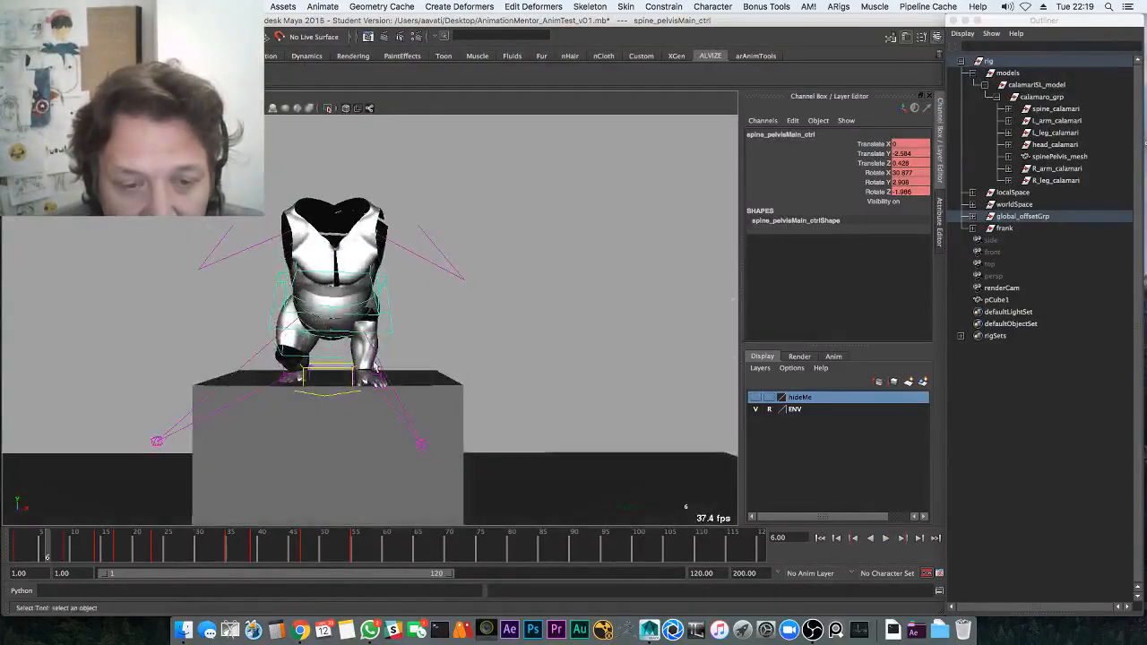
pyautogui.click(423, 444)
pyautogui.press('w')
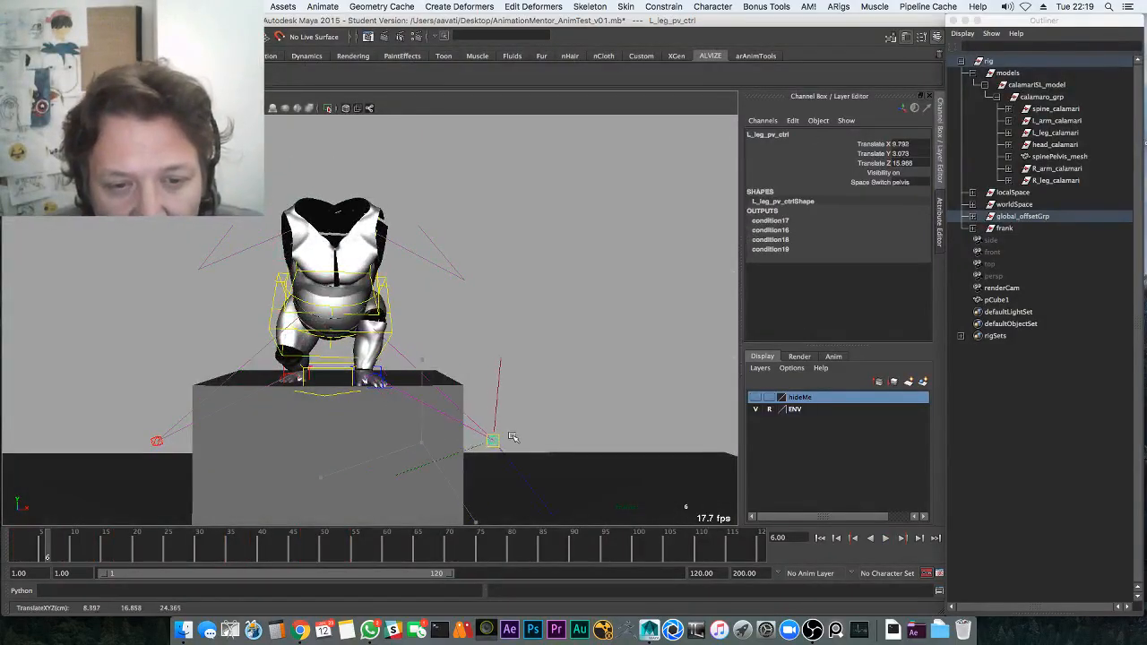
# Reselect the pelvis control, test a small sideways move and undo it, then show the Graph Editor layout
pyautogui.click(387, 338)
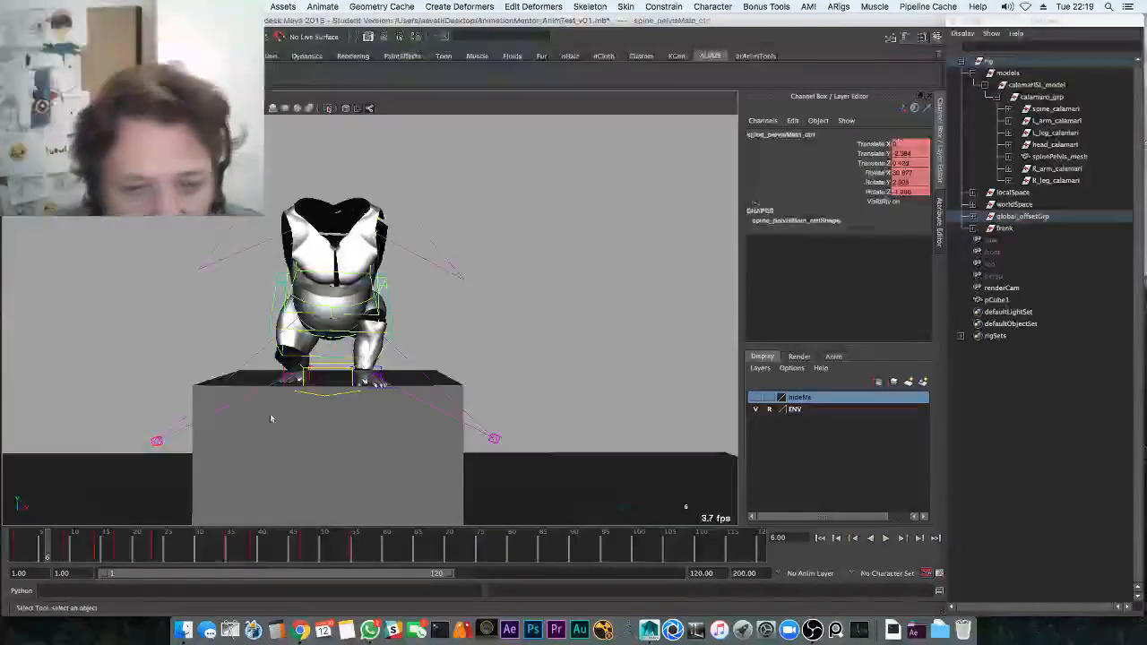
pyautogui.moveTo(43, 543); pyautogui.dragTo(66, 544)
pyautogui.press('w')
pyautogui.moveTo(443, 316); pyautogui.dragTo(458, 316)
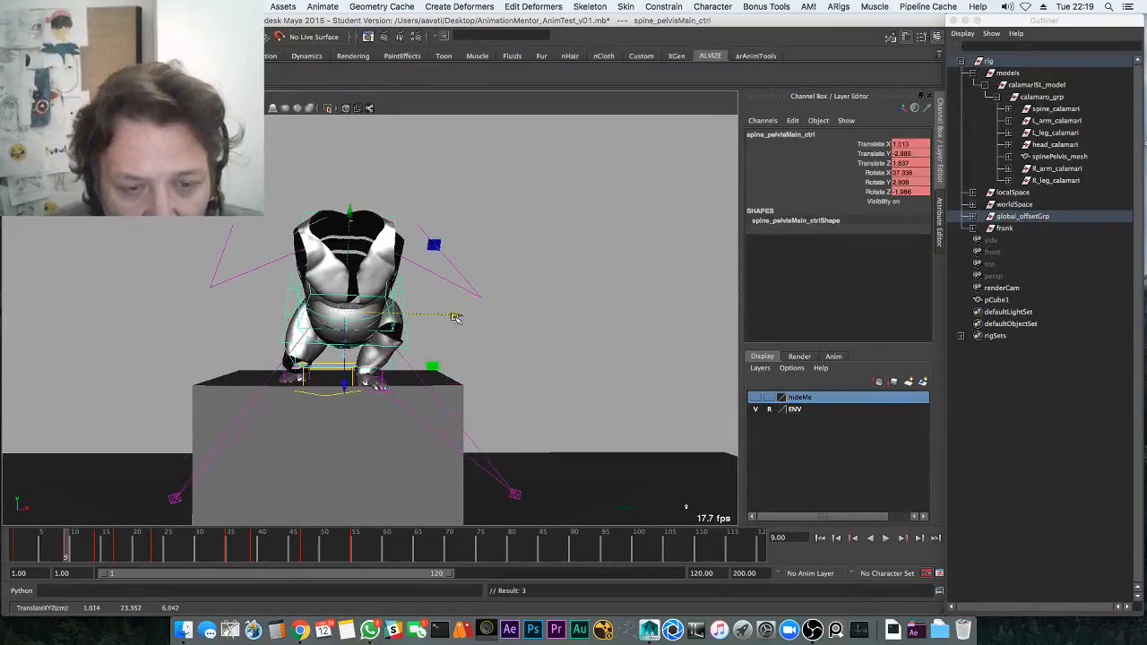
pyautogui.press('z')
pyautogui.press('space')
# Isolate the pelvis Translate X curve, raise its frame-9 key, and replay from frame 1
pyautogui.click(97, 406)
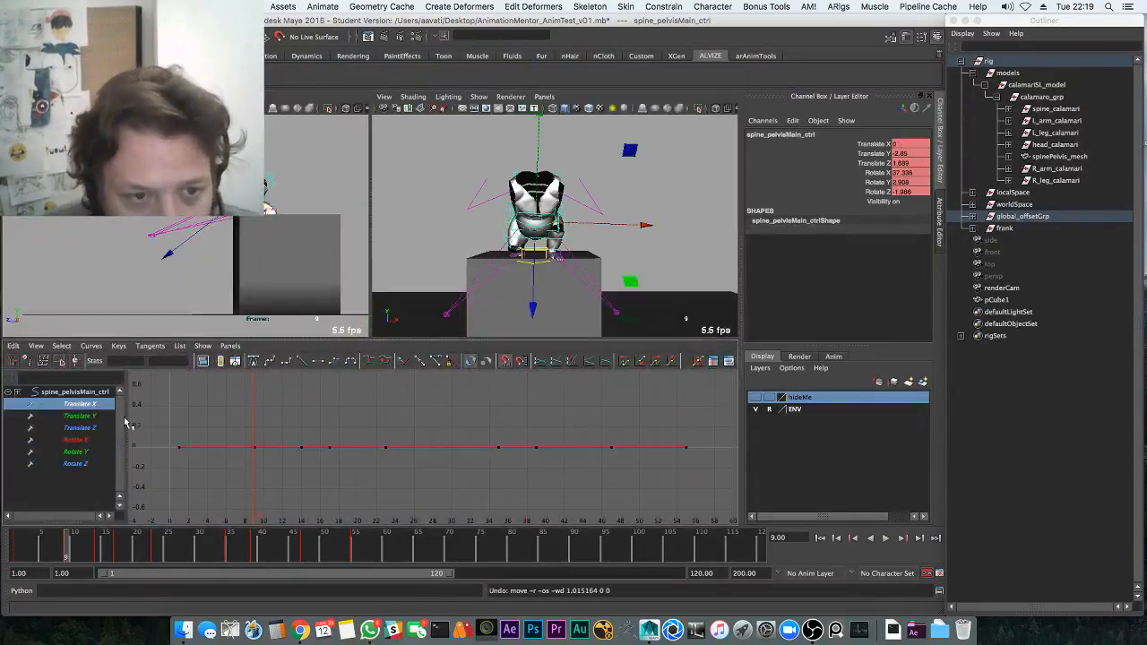
pyautogui.click(255, 447)
pyautogui.moveTo(256, 447); pyautogui.dragTo(254, 361, button='middle')
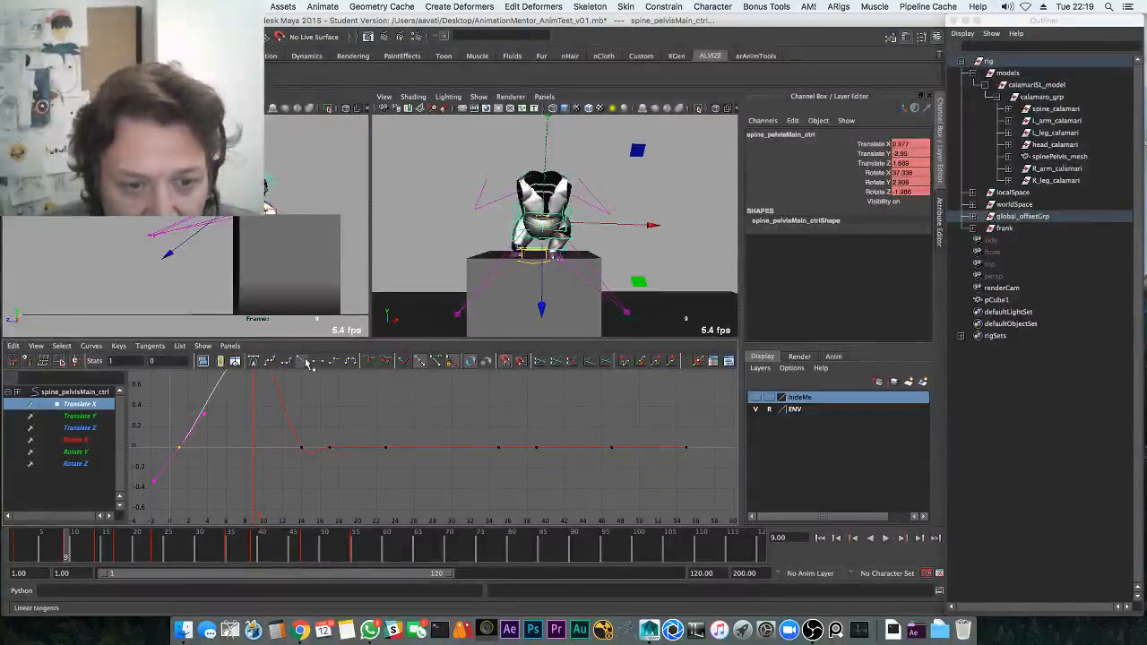
pyautogui.click(15, 550)
pyautogui.hotkey('alt', 'v')
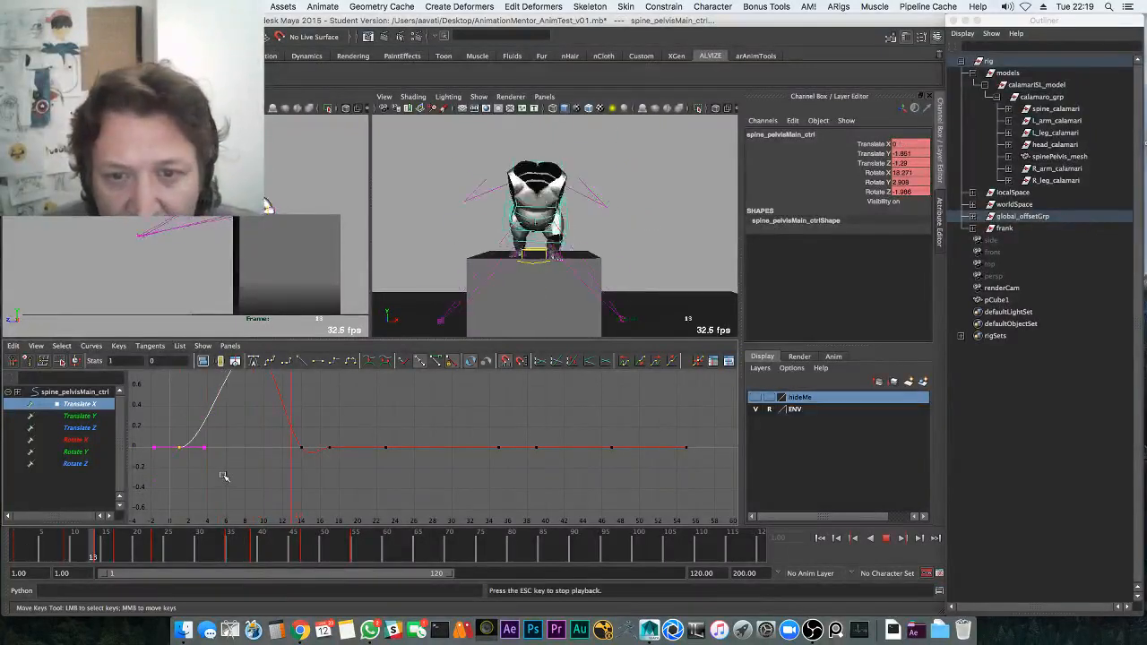
pyautogui.hotkey('alt', 'v')
# Delete the Translate X key at frame 14 and review the peak around frame 10
pyautogui.press('Delete')
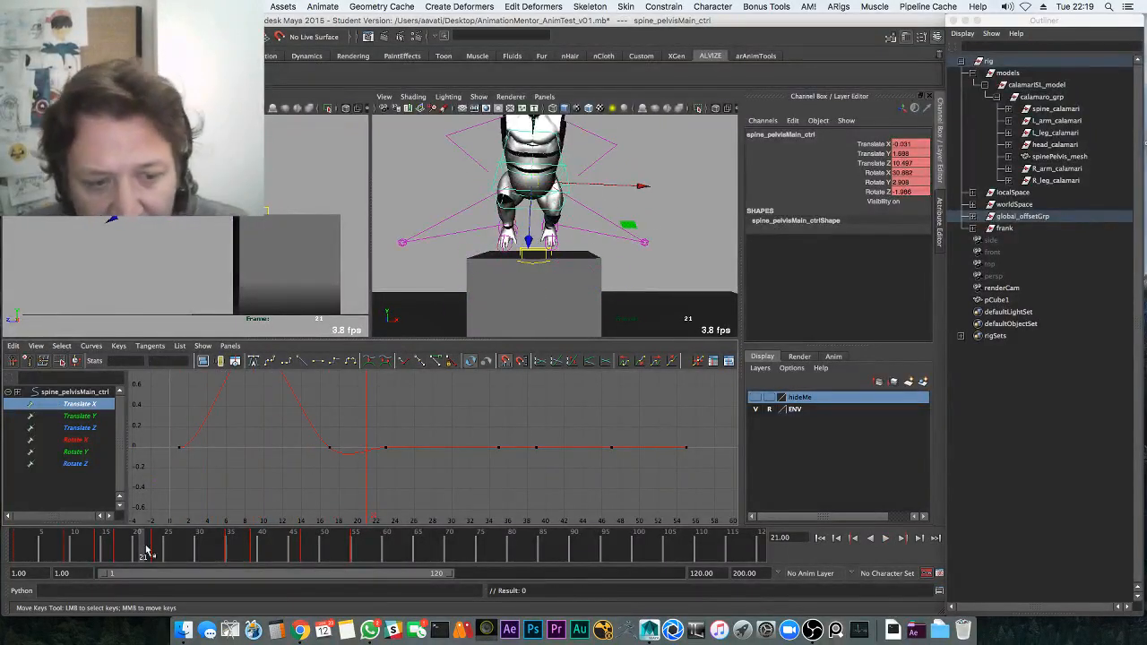
pyautogui.moveTo(145, 546); pyautogui.dragTo(73, 530)
pyautogui.keyDown('alt'); pyautogui.moveTo(150, 498); pyautogui.dragTo(146, 561, button='middle'); pyautogui.keyUp('alt')
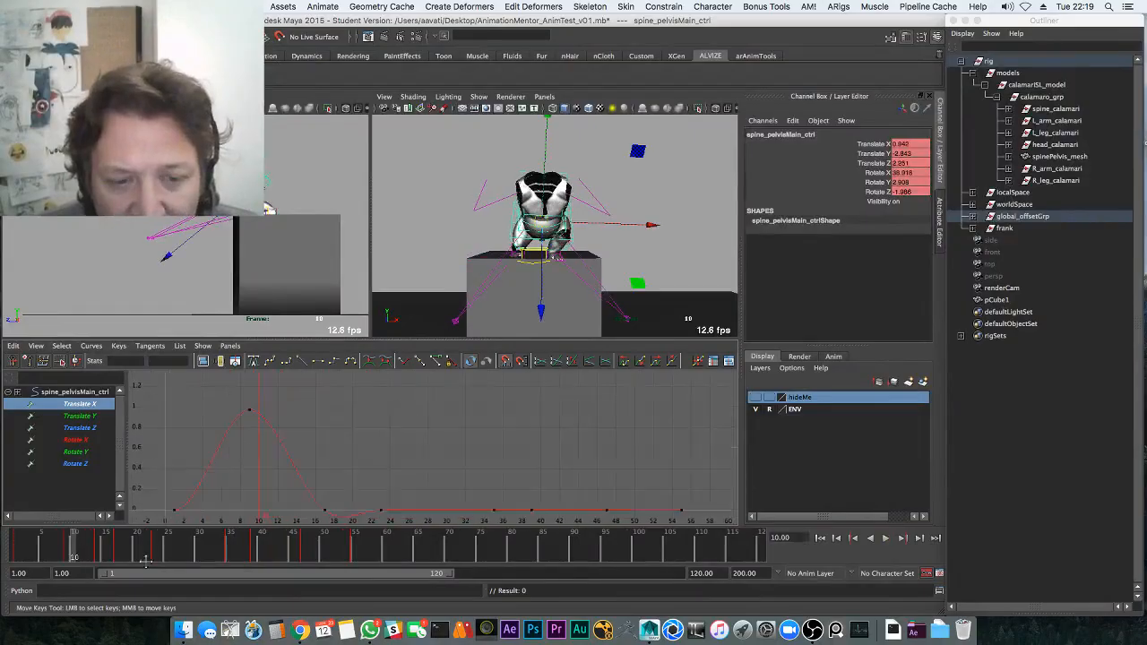
pyautogui.hotkey('alt', 'v')
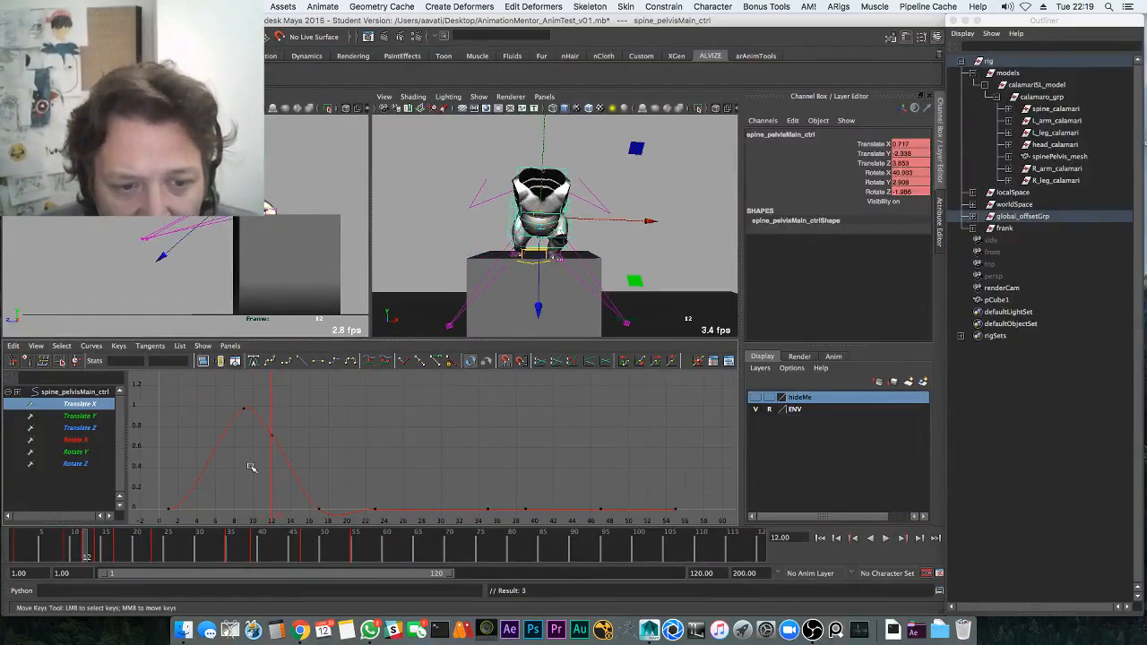
# Reshape the curve's peak and raise a key to soften the descent, then maximize the perspective view
pyautogui.moveTo(287, 398); pyautogui.dragTo(249, 443, button='middle')
pyautogui.click(239, 403)
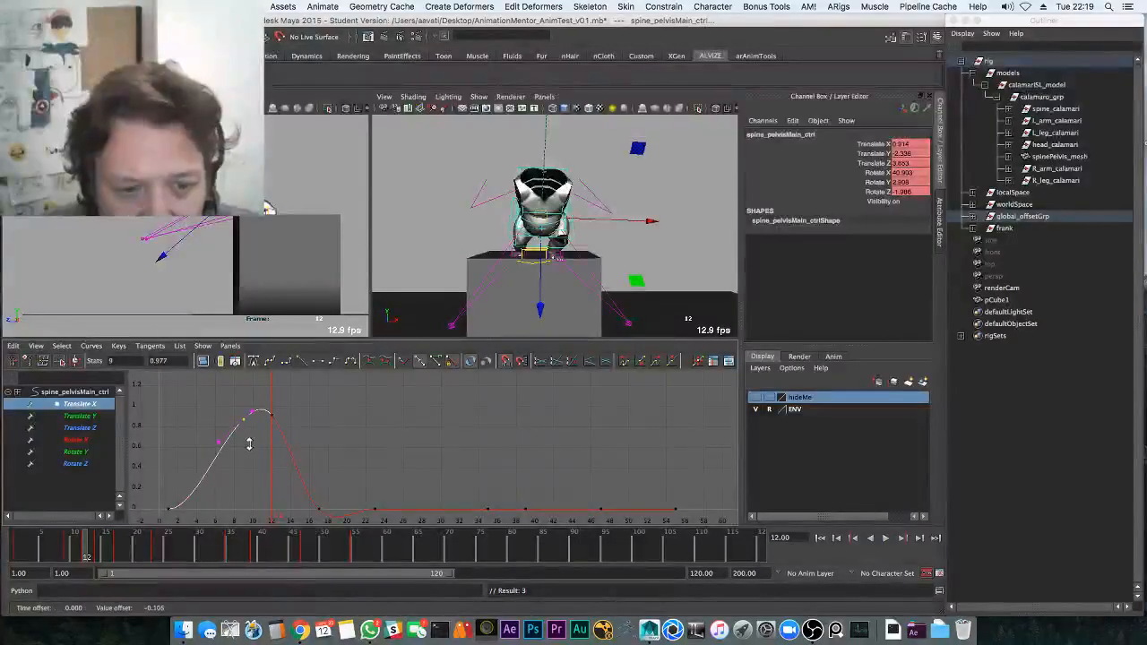
pyautogui.hotkey('alt', 'v')
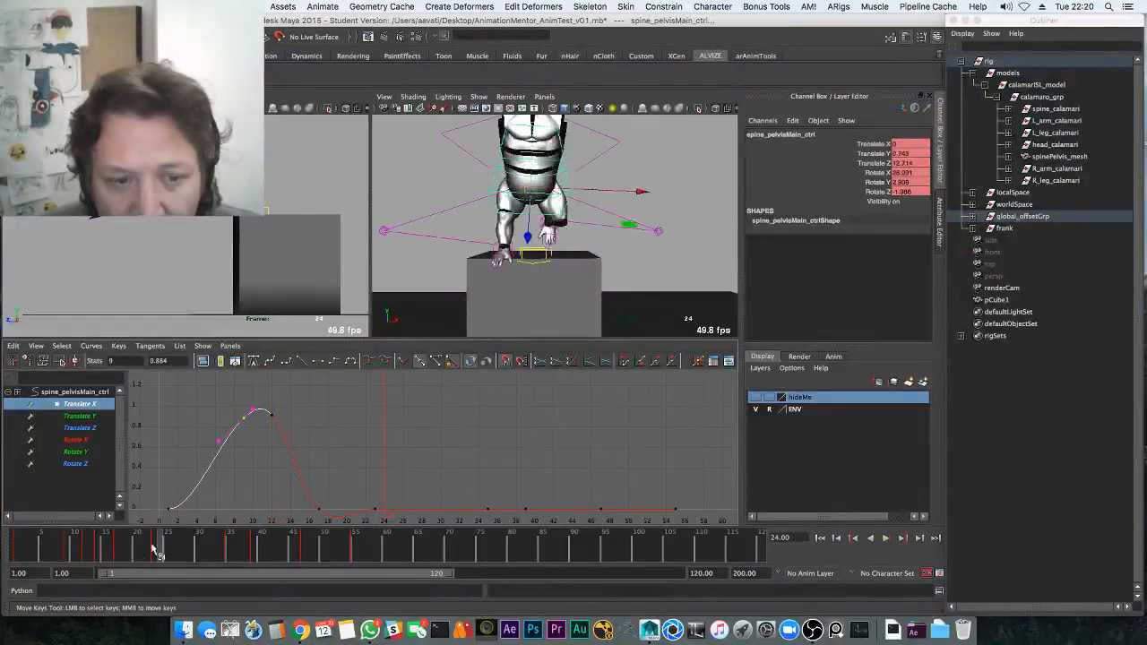
pyautogui.moveTo(72, 550); pyautogui.dragTo(106, 546)
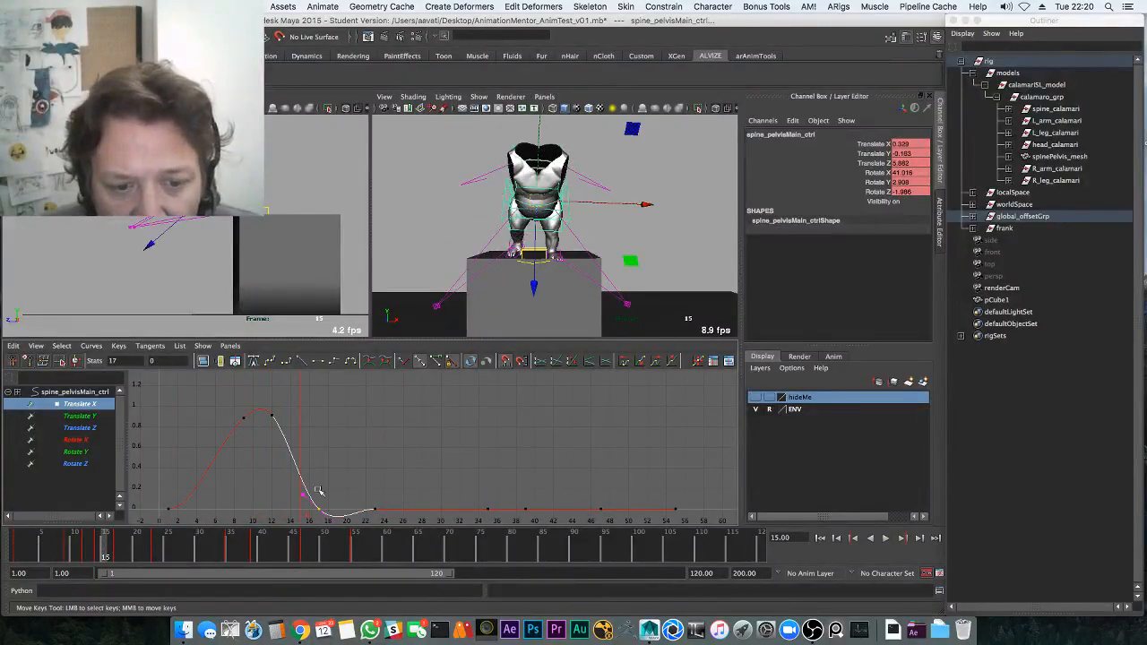
pyautogui.moveTo(318, 491); pyautogui.dragTo(312, 422, button='middle')
pyautogui.hotkey('alt', 'v')
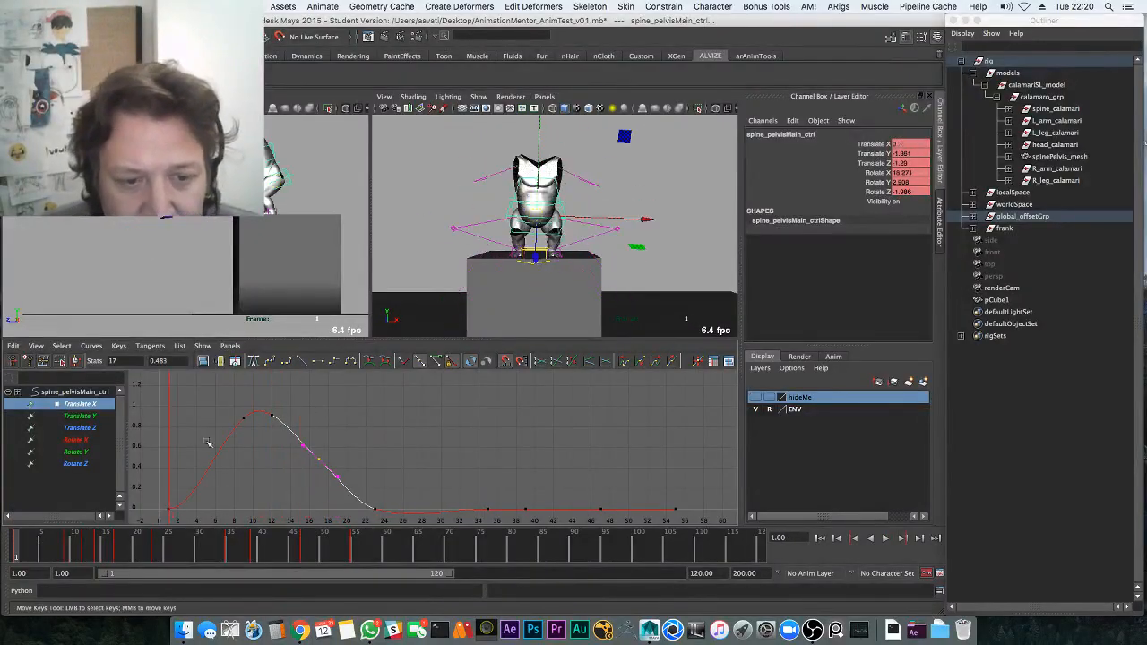
pyautogui.press('space')
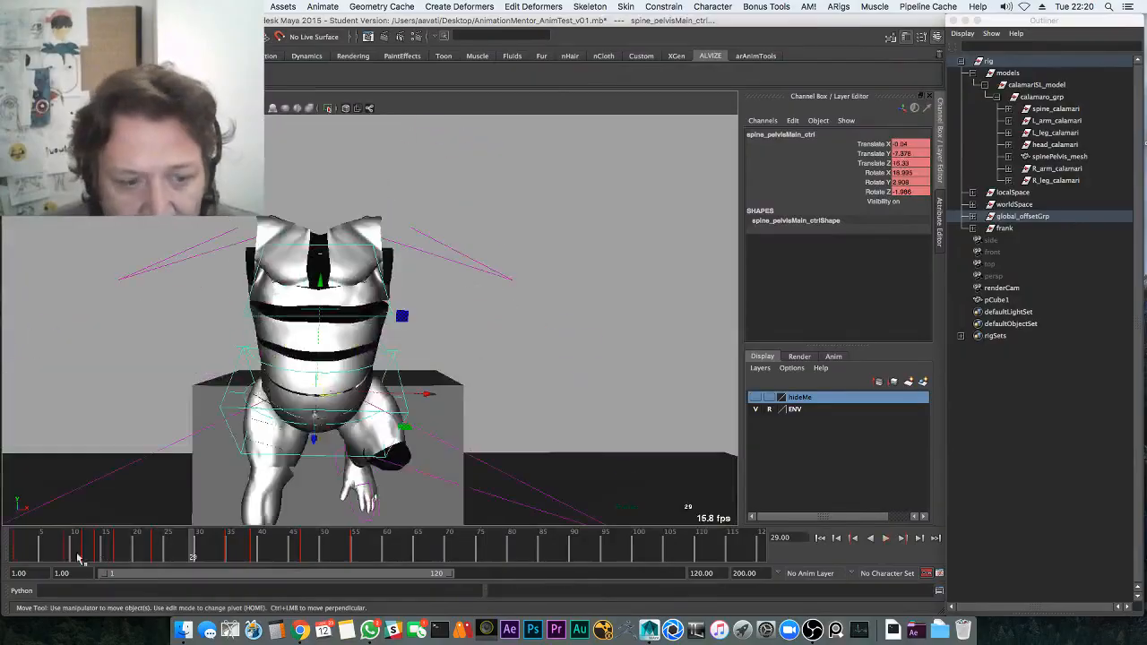
# Slide the right leg IK control along X and compare its pose across frames 19–23
pyautogui.hotkey('alt', 'v')
pyautogui.press('q')
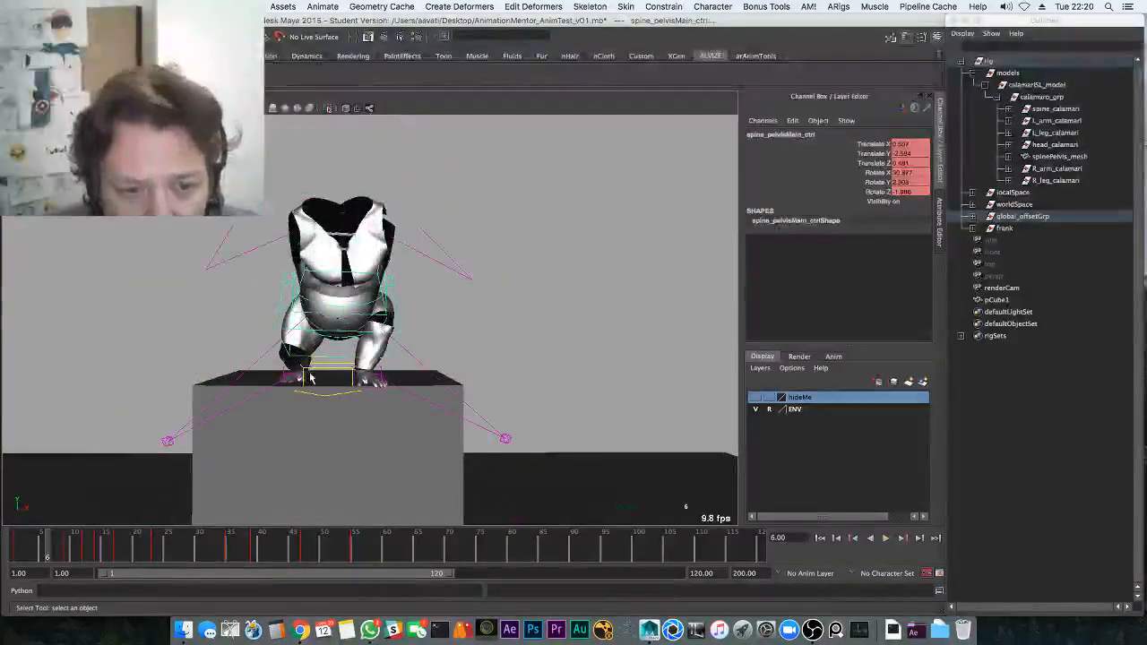
pyautogui.click(303, 380)
pyautogui.hotkey('alt', 'v')
pyautogui.hotkey('alt', 'v')
pyautogui.moveTo(56, 548); pyautogui.dragTo(130, 540)
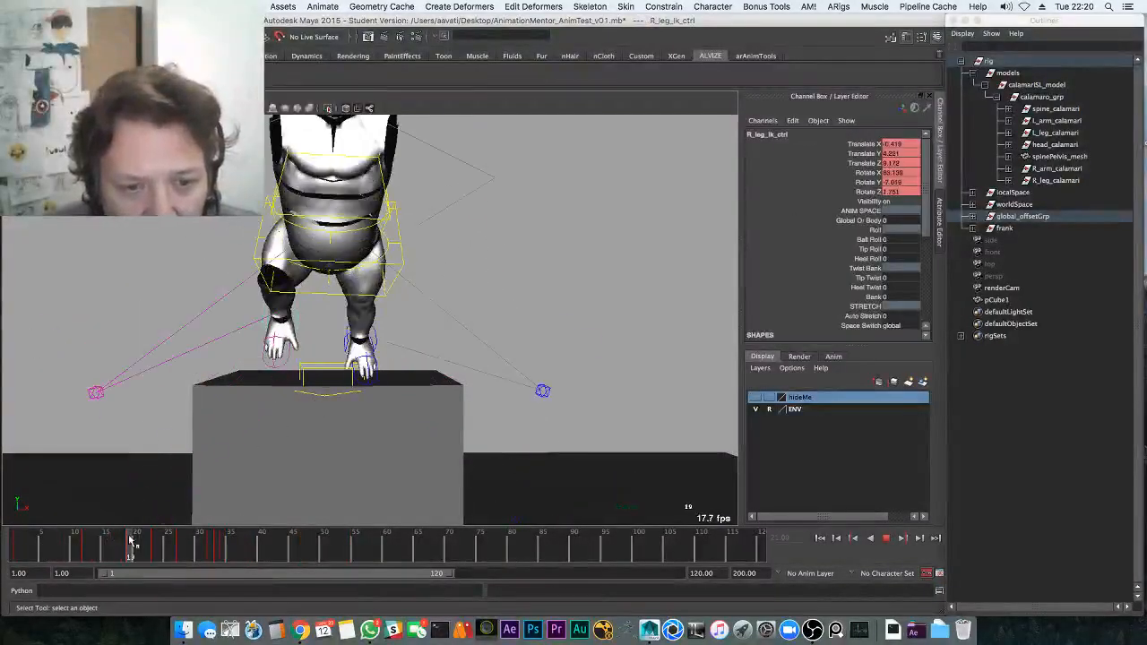
pyautogui.moveTo(219, 482); pyautogui.dragTo(235, 463, button='middle')
pyautogui.moveTo(131, 549); pyautogui.dragTo(179, 543)
pyautogui.press('w')
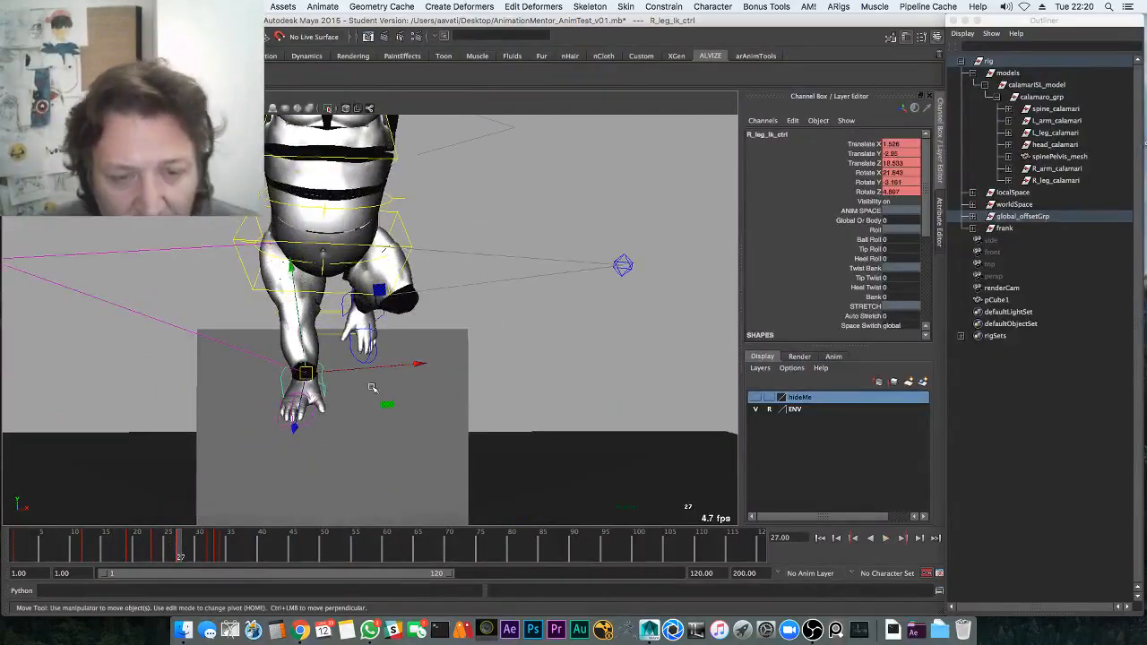
# Save the scene as a student version file and play the hop from frame 1
pyautogui.press('super+s')
pyautogui.click(538, 339)
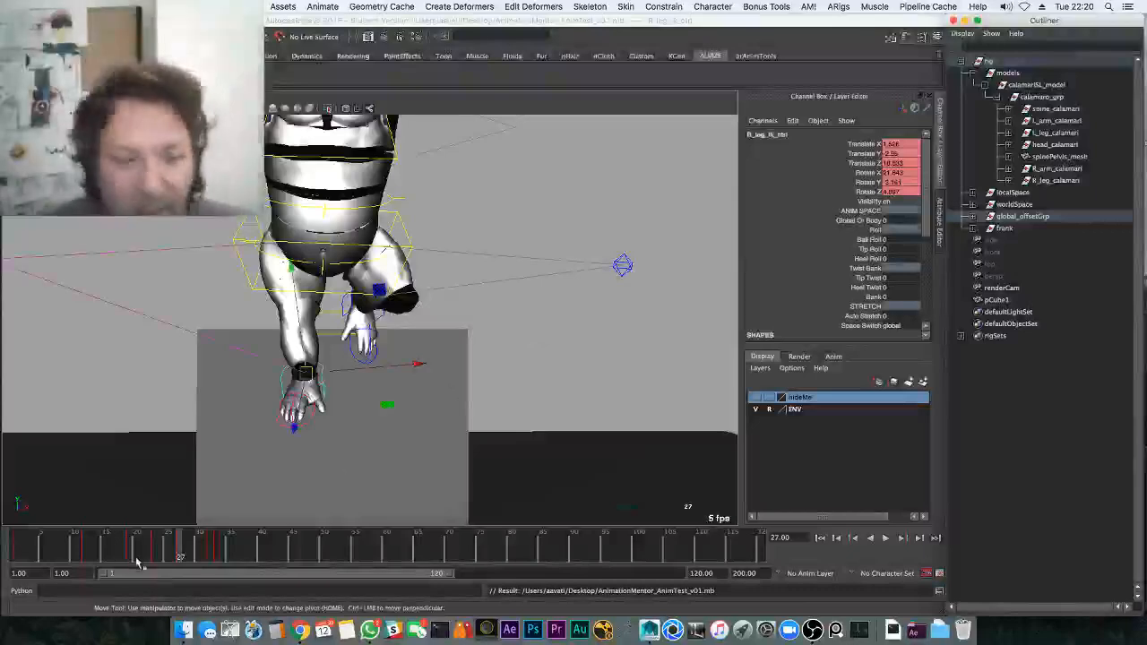
pyautogui.moveTo(137, 563); pyautogui.dragTo(3, 532)
pyautogui.keyDown('alt'); pyautogui.moveTo(489, 296); pyautogui.dragTo(499, 327); pyautogui.keyUp('alt')
pyautogui.hotkey('alt', 'v')
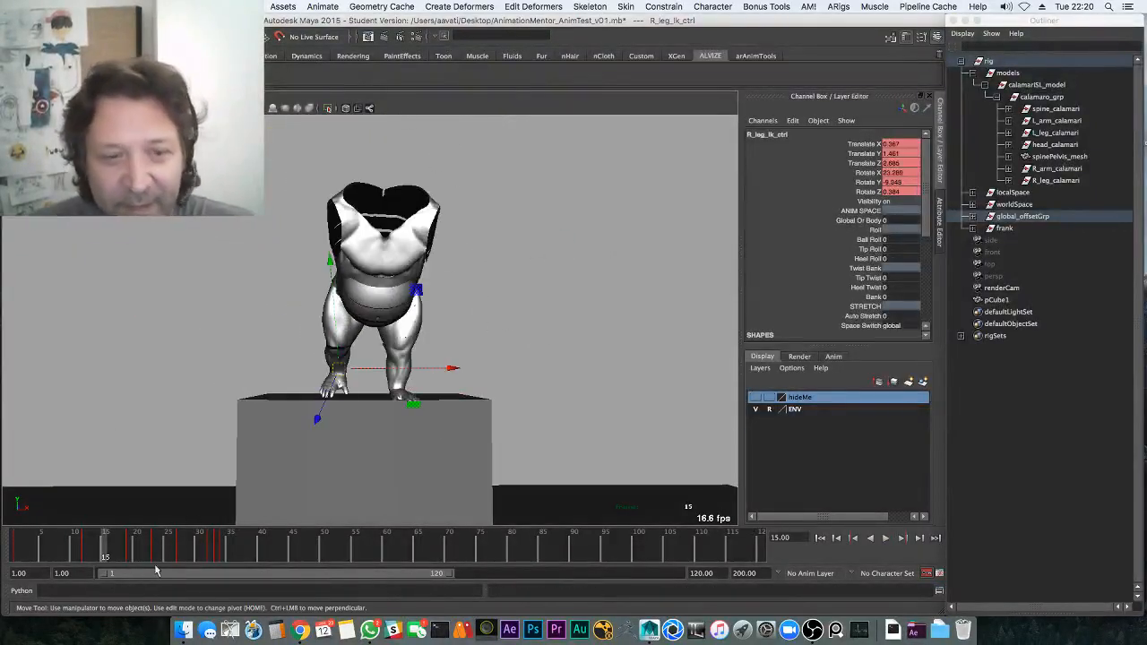
# Replay the jump from the start at eye level, then return to around frame 20
pyautogui.hotkey('alt', 'v')
pyautogui.moveTo(106, 551); pyautogui.dragTo(3, 550)
pyautogui.hotkey('alt', 'v')
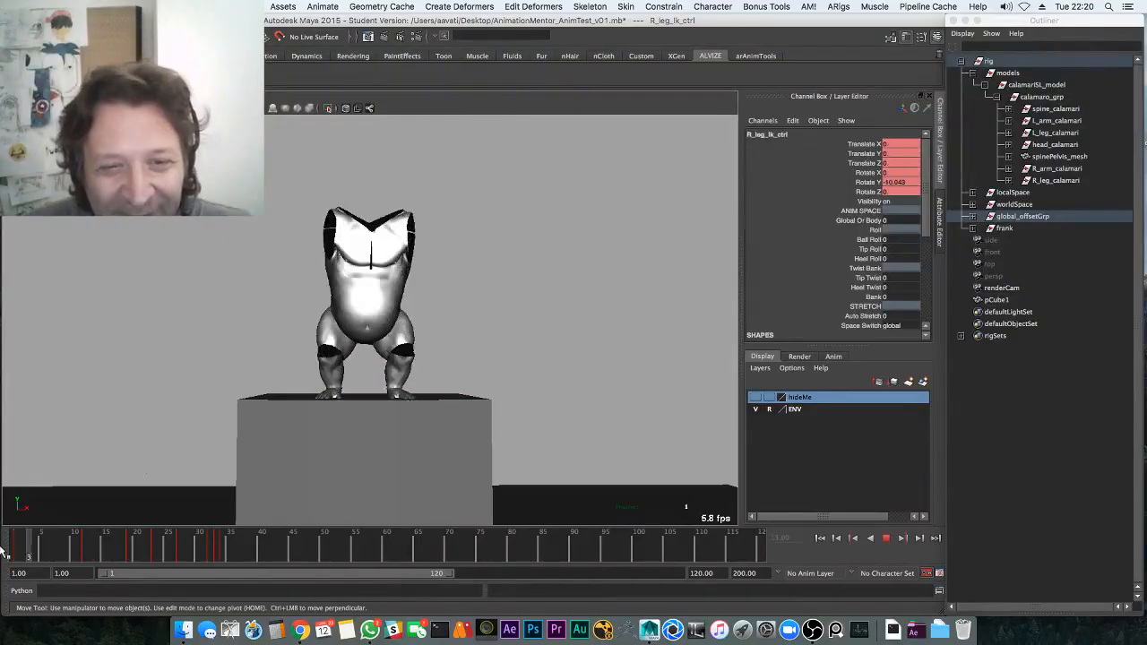
pyautogui.hotkey('alt', 'v')
pyautogui.keyDown('alt'); pyautogui.moveTo(324, 365); pyautogui.dragTo(342, 352); pyautogui.keyUp('alt')
pyautogui.hotkey('alt', 'v')
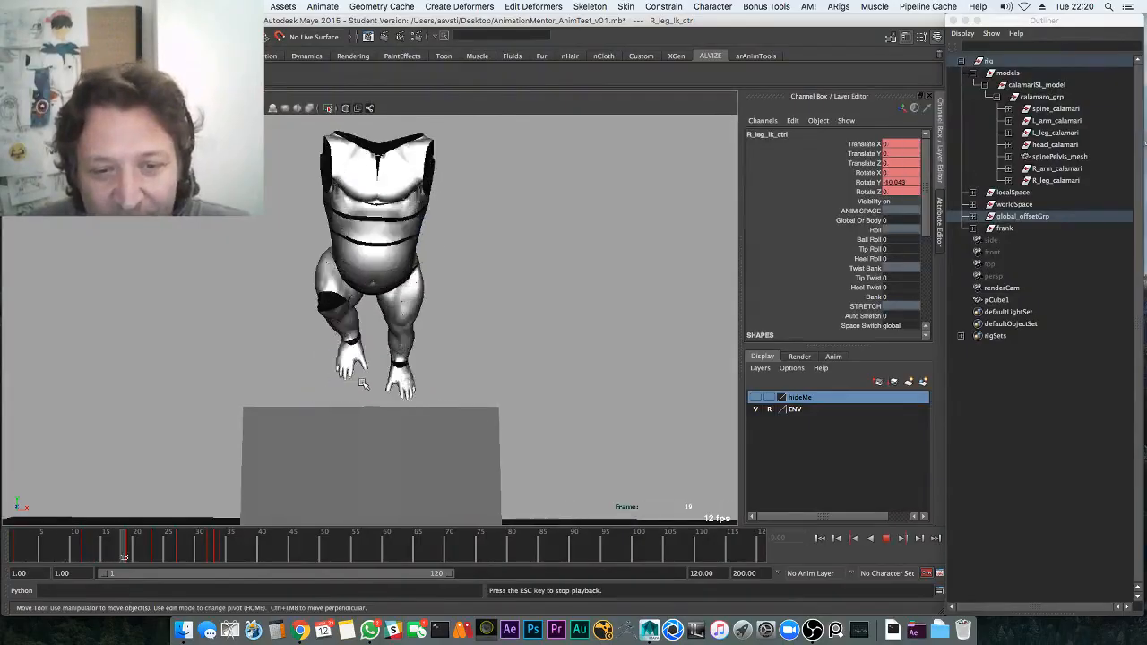
pyautogui.hotkey('alt', 'v')
pyautogui.moveTo(93, 537); pyautogui.dragTo(136, 546)
# Select the left leg IK control, close in on the legs, hide control curves, and check frame 17
pyautogui.keyDown('alt'); pyautogui.moveTo(345, 366); pyautogui.dragTo(224, 376); pyautogui.keyUp('alt')
pyautogui.click(511, 347)
pyautogui.keyDown('alt'); pyautogui.moveTo(610, 344); pyautogui.dragTo(556, 335); pyautogui.keyUp('alt')
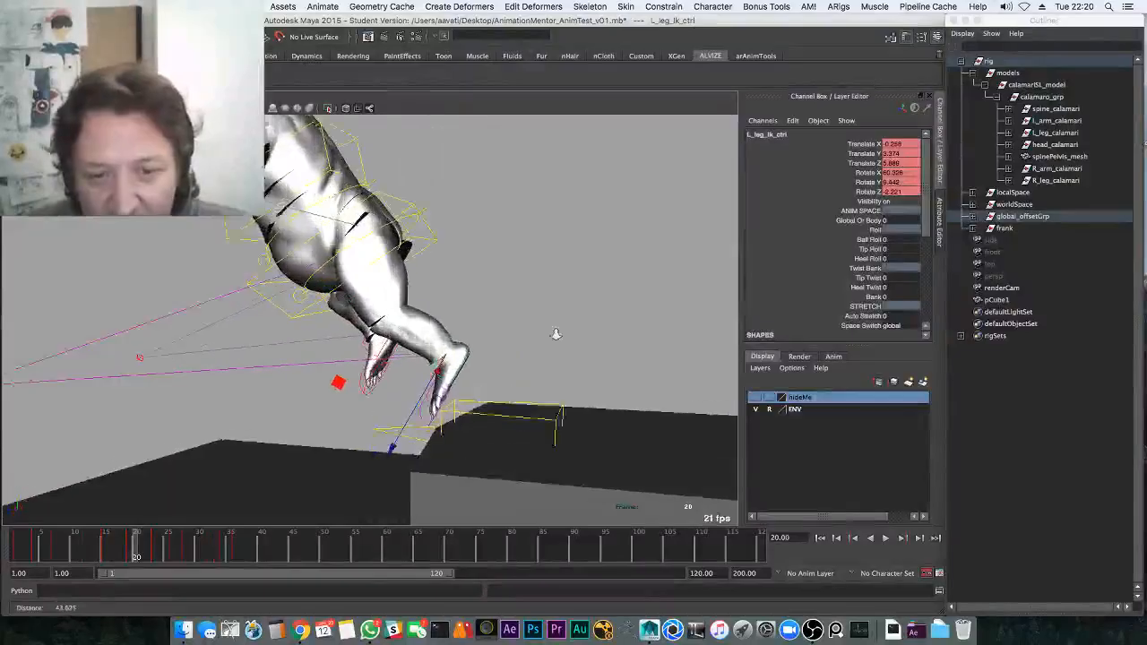
pyautogui.keyDown('alt'); pyautogui.moveTo(556, 335); pyautogui.dragTo(600, 333, button='right'); pyautogui.keyUp('alt')
pyautogui.keyDown('alt'); pyautogui.moveTo(466, 306); pyautogui.dragTo(416, 281); pyautogui.keyUp('alt')
pyautogui.hotkey('alt', '1')
pyautogui.moveTo(79, 542); pyautogui.dragTo(131, 533)
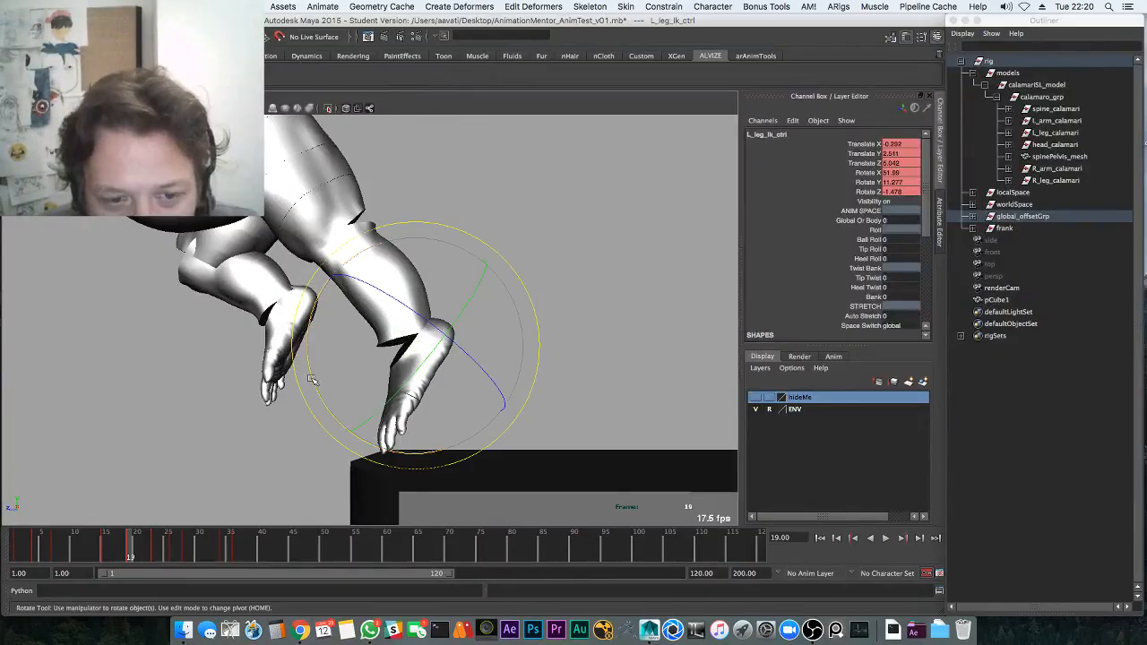
# Play back the left leg motion, rewind to frame 1, and show its animation curves beside the view
pyautogui.hotkey('alt', 'v')
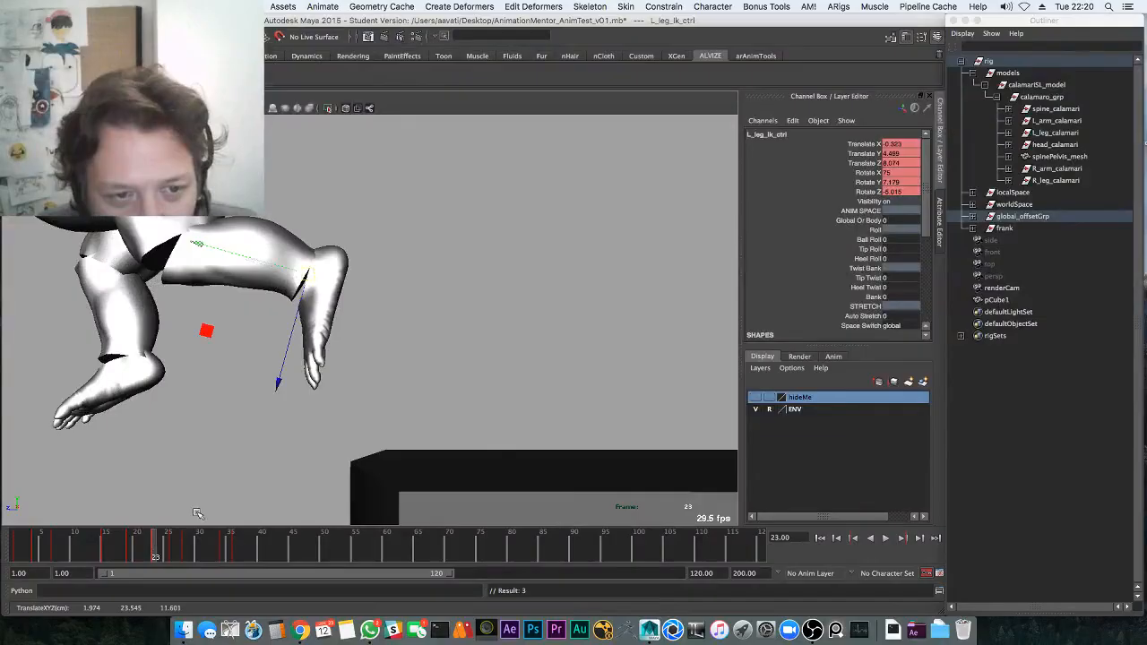
pyautogui.hotkey('alt', 'v')
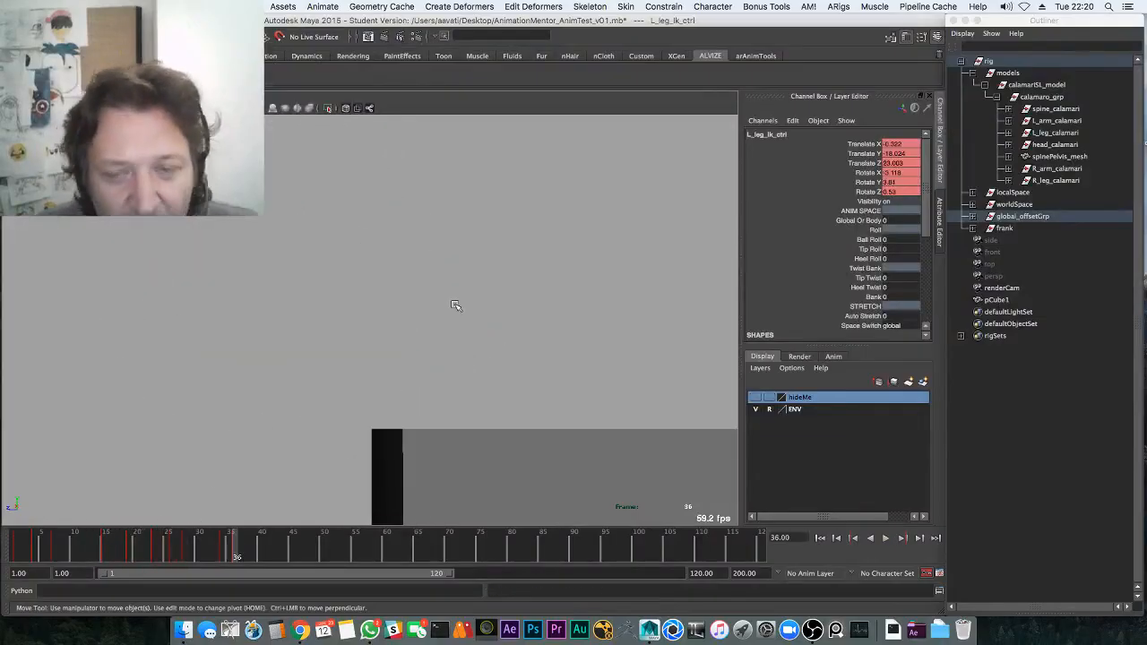
pyautogui.hotkey('alt', 'v')
pyautogui.moveTo(155, 547); pyautogui.dragTo(2, 556)
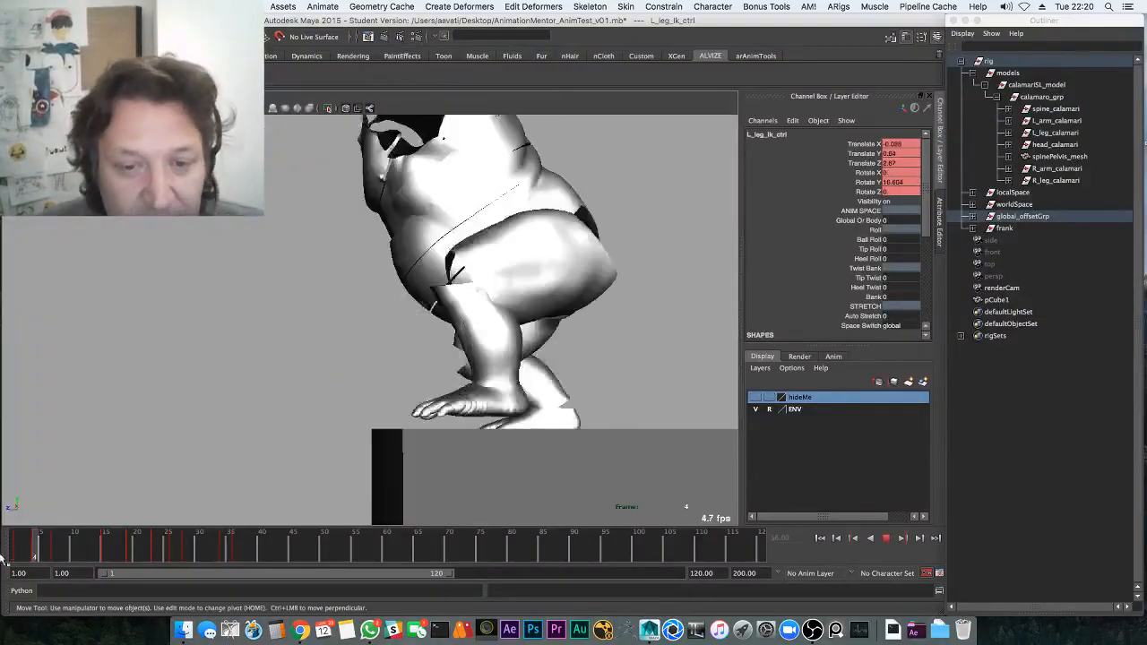
pyautogui.press('space')
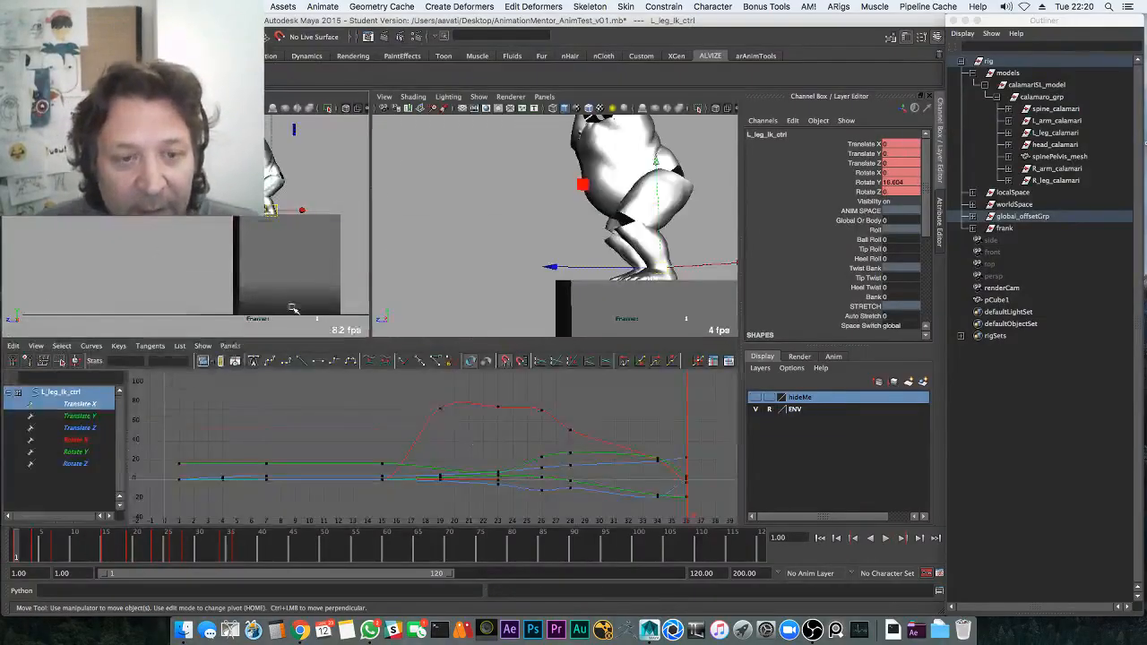
# Review the landing in a single full-size view, stepping between frames 25 and 31
pyautogui.press('space')
pyautogui.hotkey('alt', 'v')
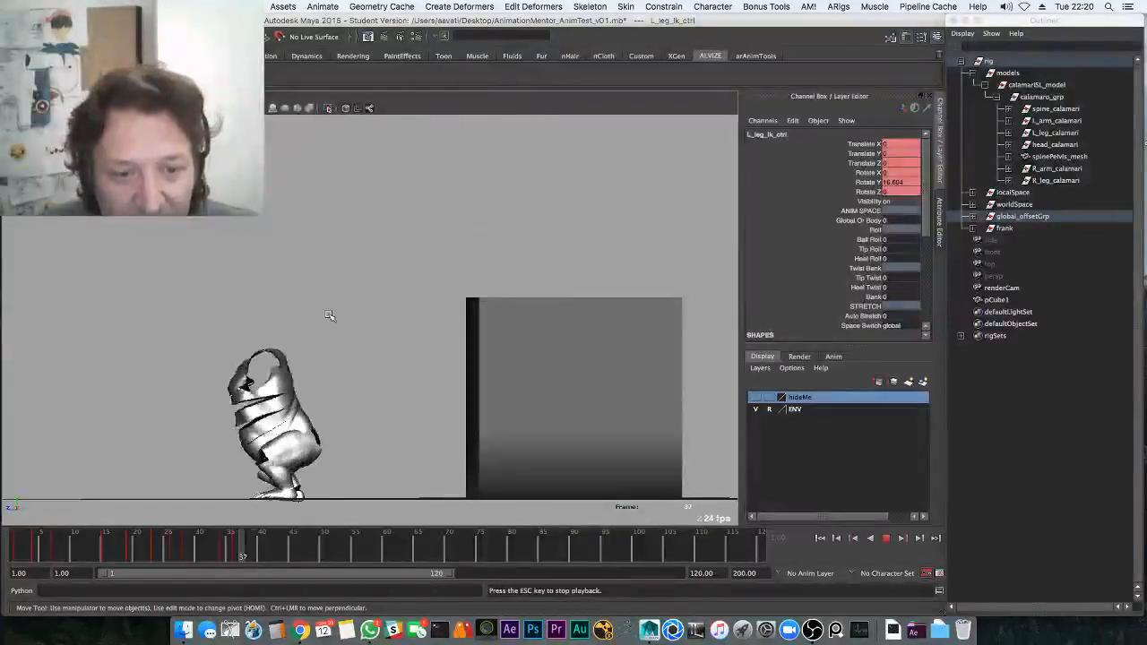
pyautogui.hotkey('alt', 'v')
pyautogui.moveTo(91, 550); pyautogui.dragTo(274, 551)
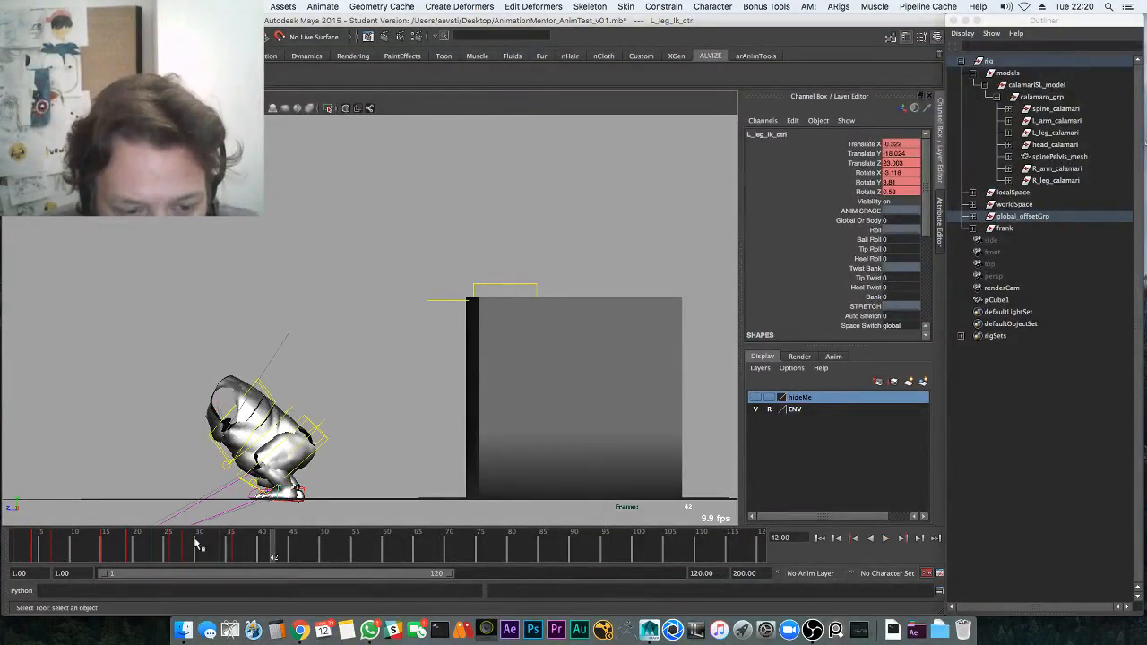
pyautogui.click(166, 543)
pyautogui.hotkey('alt', 'v')
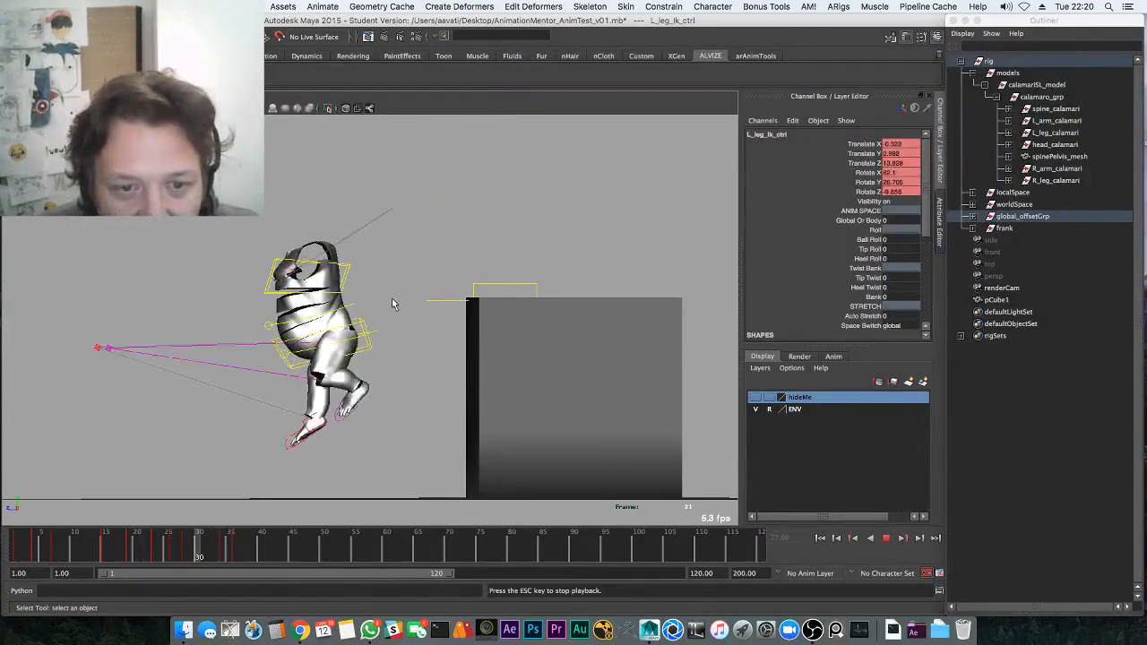
pyautogui.hotkey('alt', 'v')
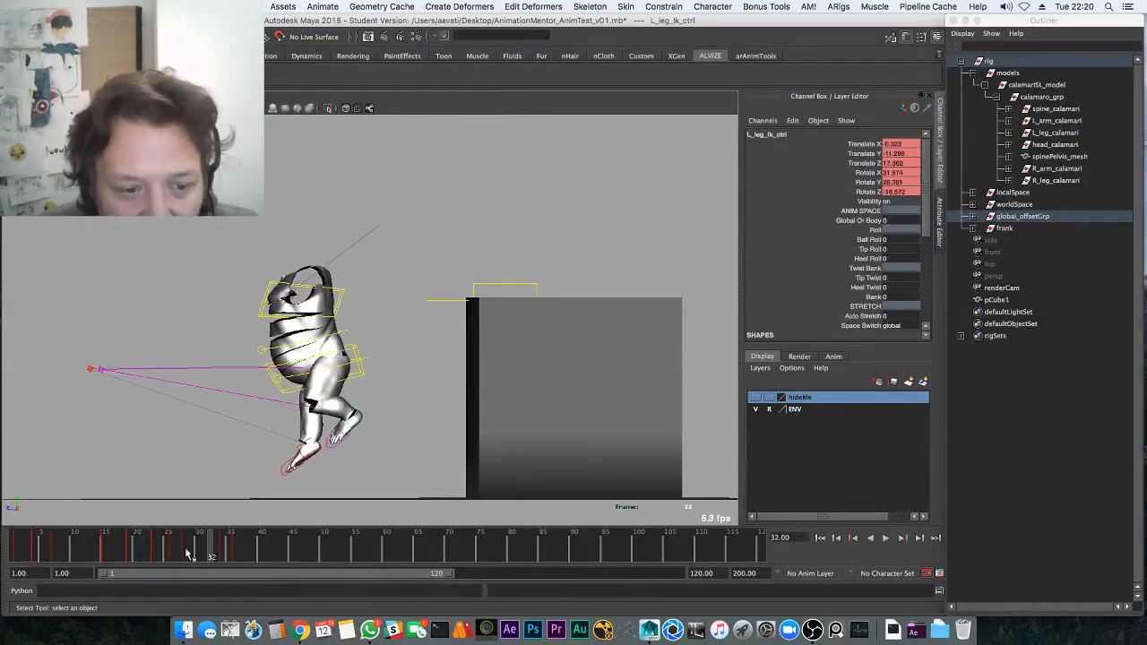
pyautogui.moveTo(160, 548); pyautogui.dragTo(205, 545)
# Replay the landing from frame 25, compare poses at frames 31–33, and save the student version scene
pyautogui.click(265, 506)
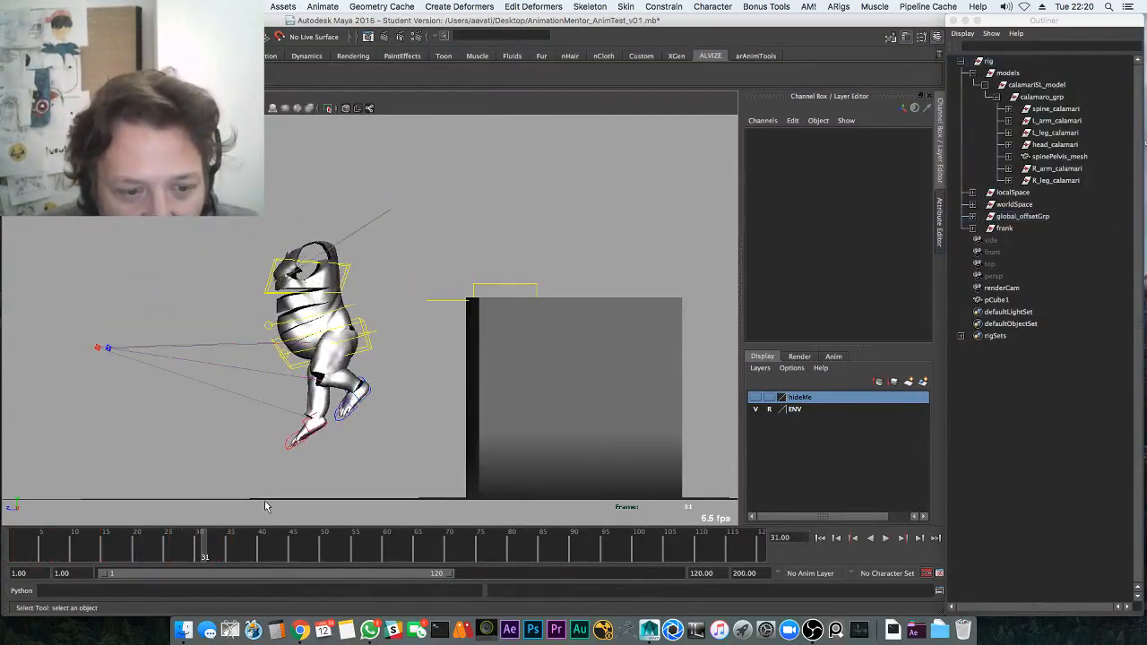
pyautogui.hotkey('ctrl', 'z')
pyautogui.hotkey('alt', 'v')
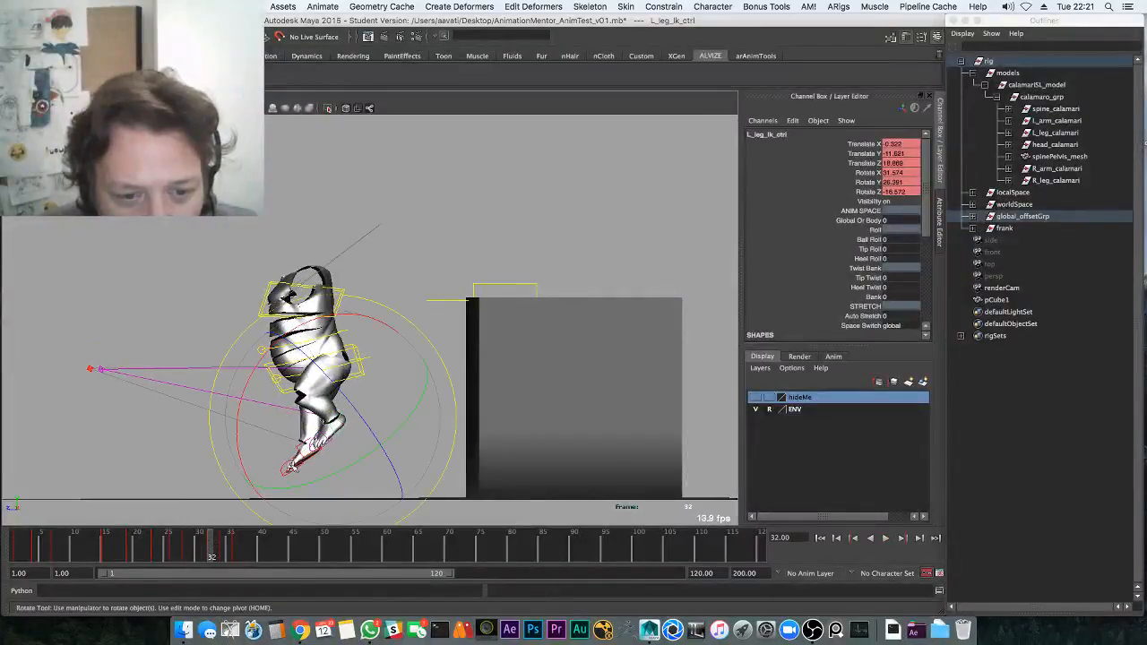
pyautogui.click(167, 555)
pyautogui.hotkey('alt', 'v')
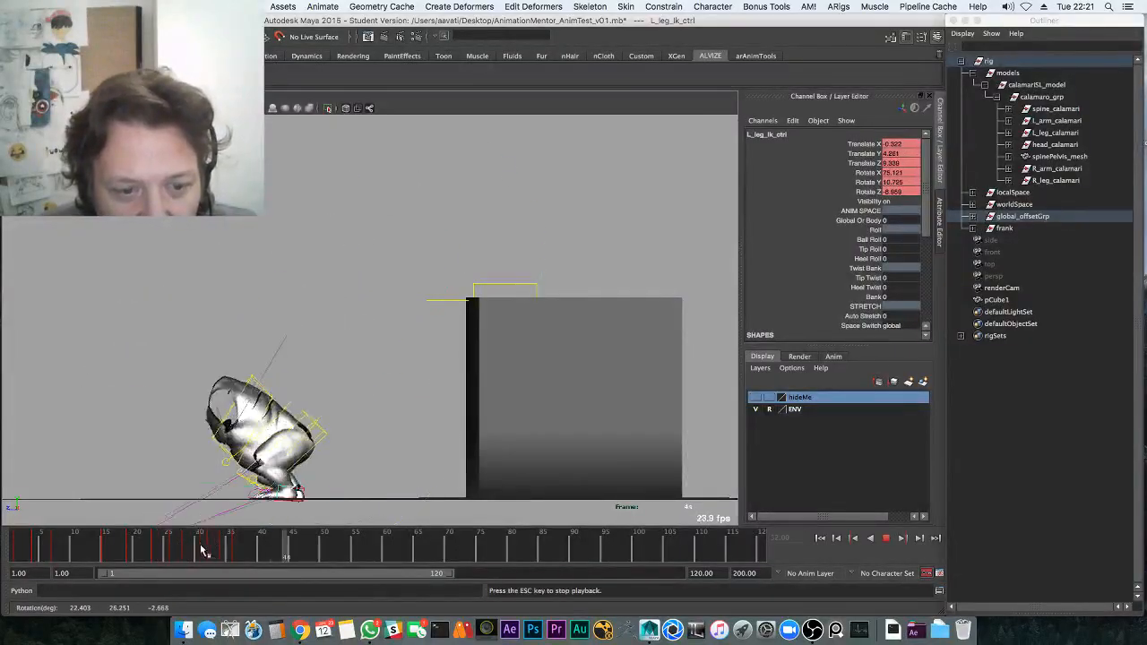
pyautogui.moveTo(205, 548); pyautogui.dragTo(225, 548)
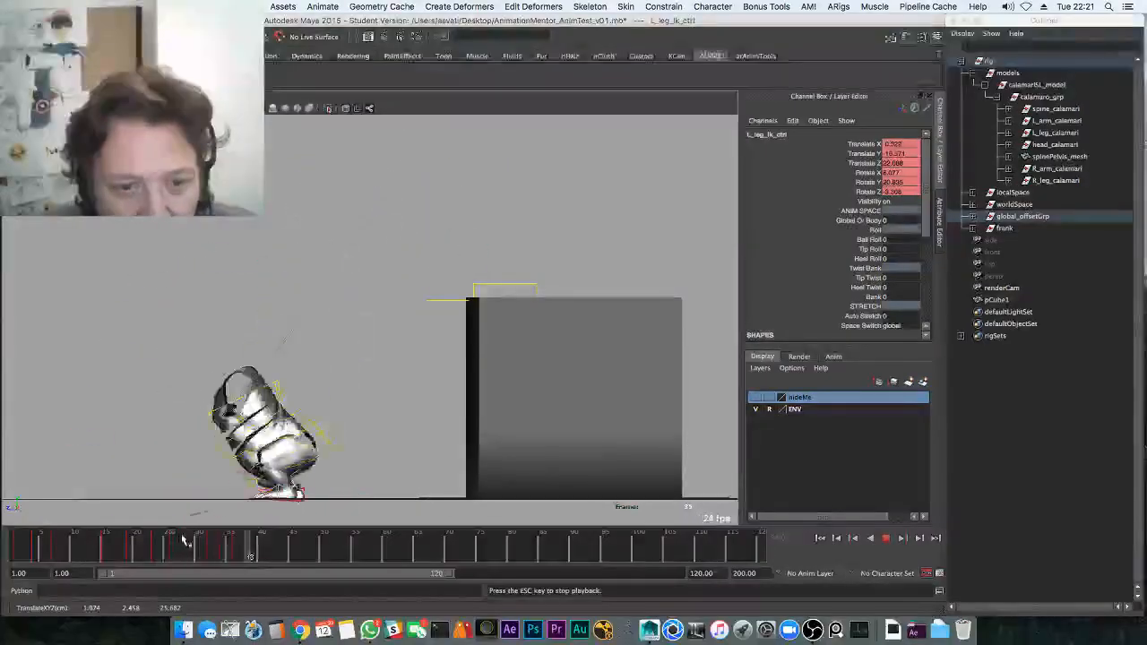
pyautogui.press('super+s')
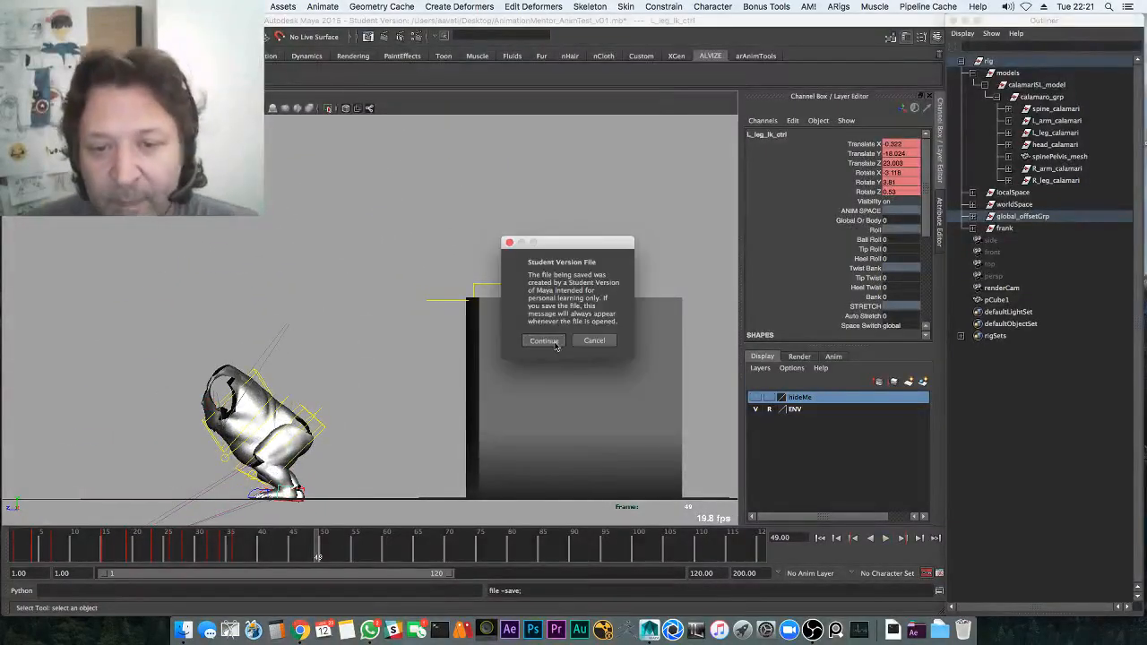
pyautogui.click(544, 341)
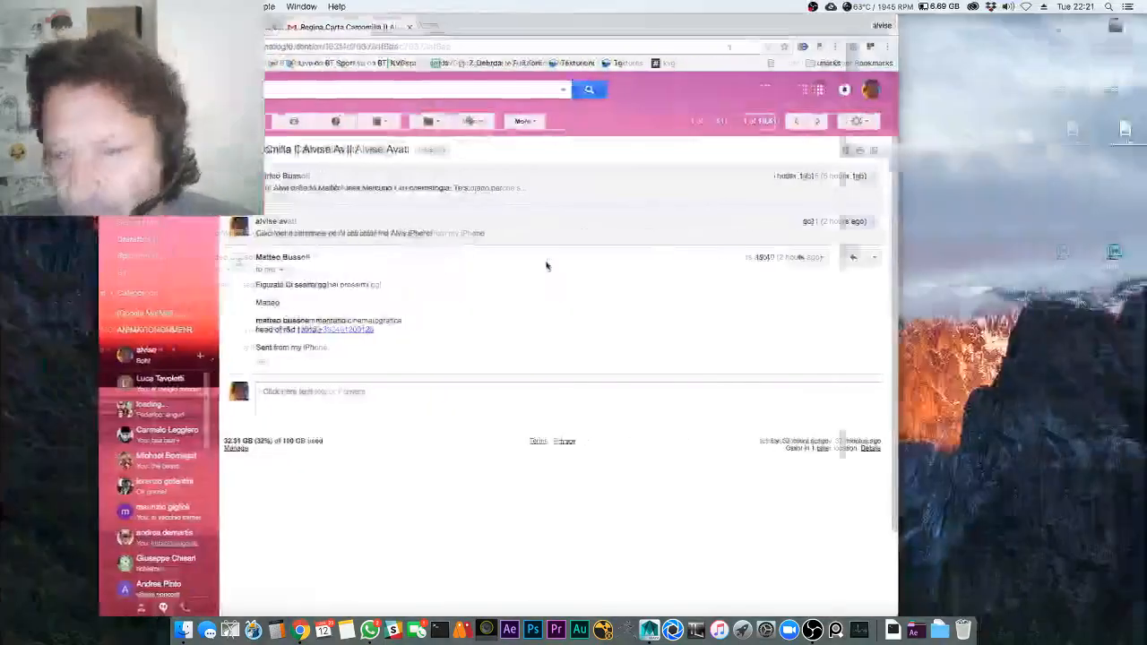
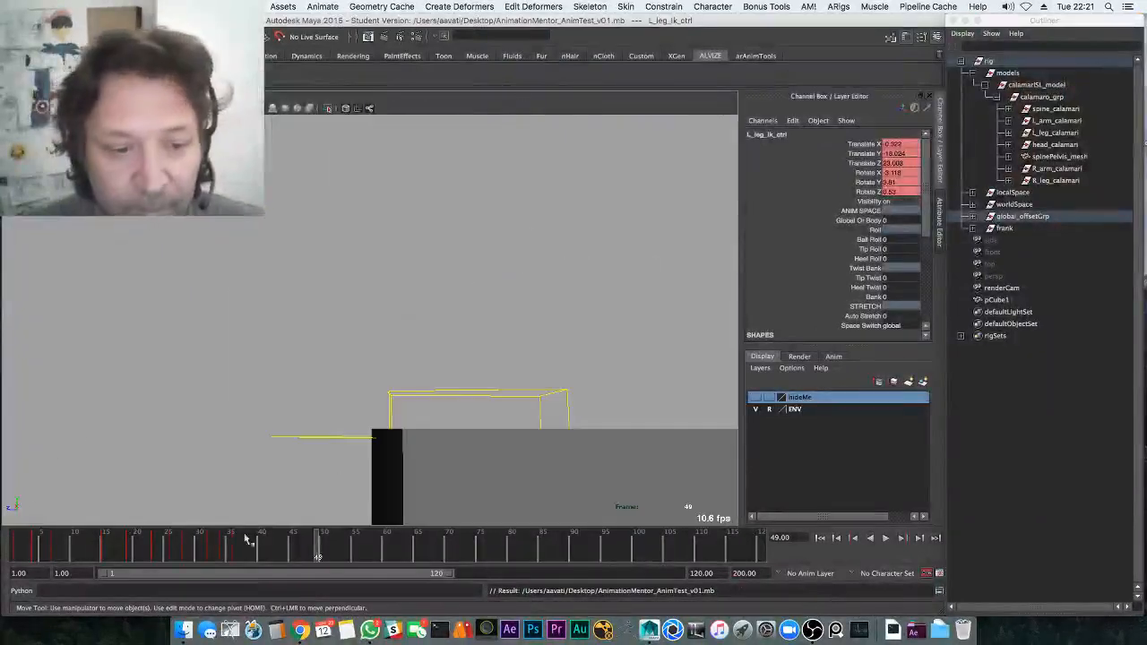
# Play back the hop twice, stopping at frames 34 and 19
pyautogui.hotkey('alt', 'v')
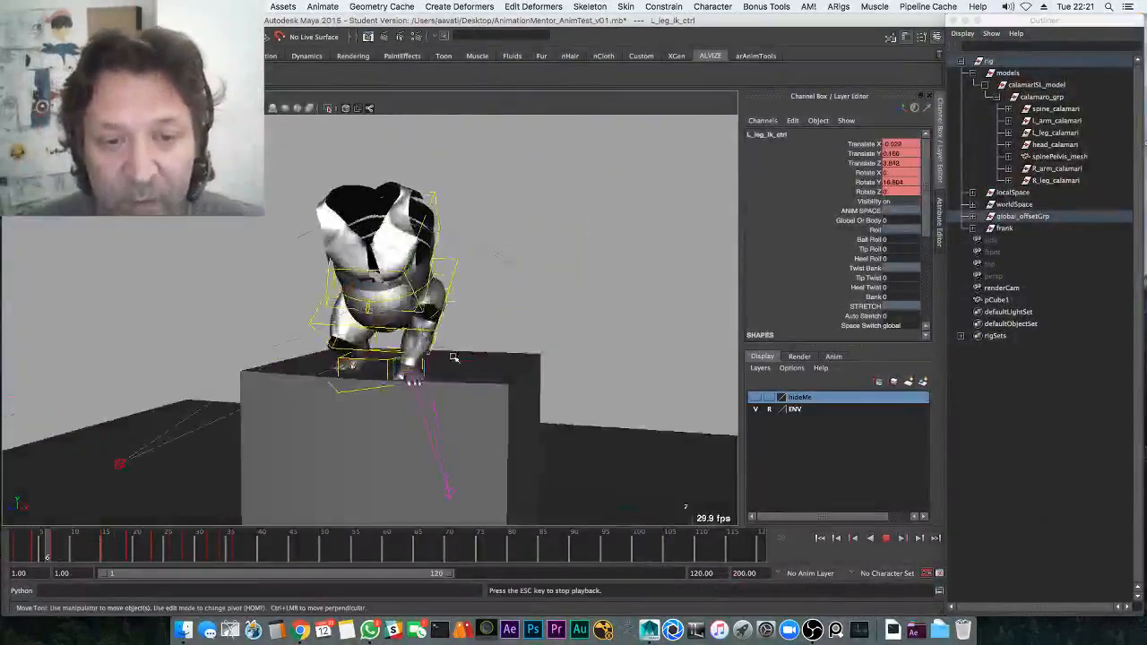
pyautogui.press('Escape')
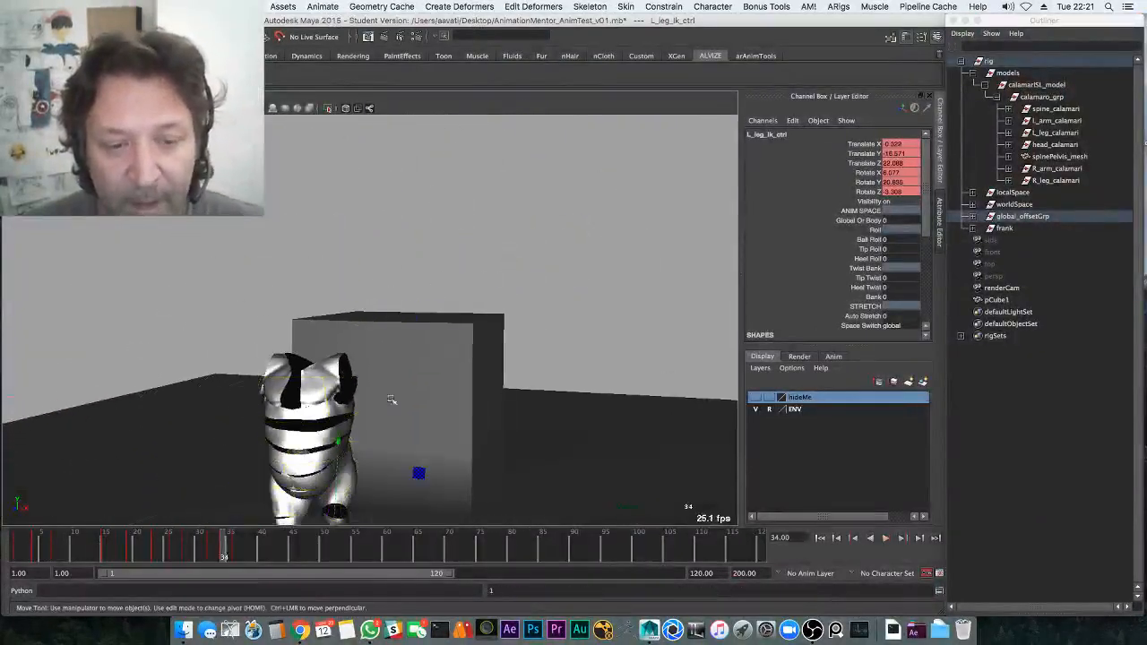
pyautogui.hotkey('alt', 'v')
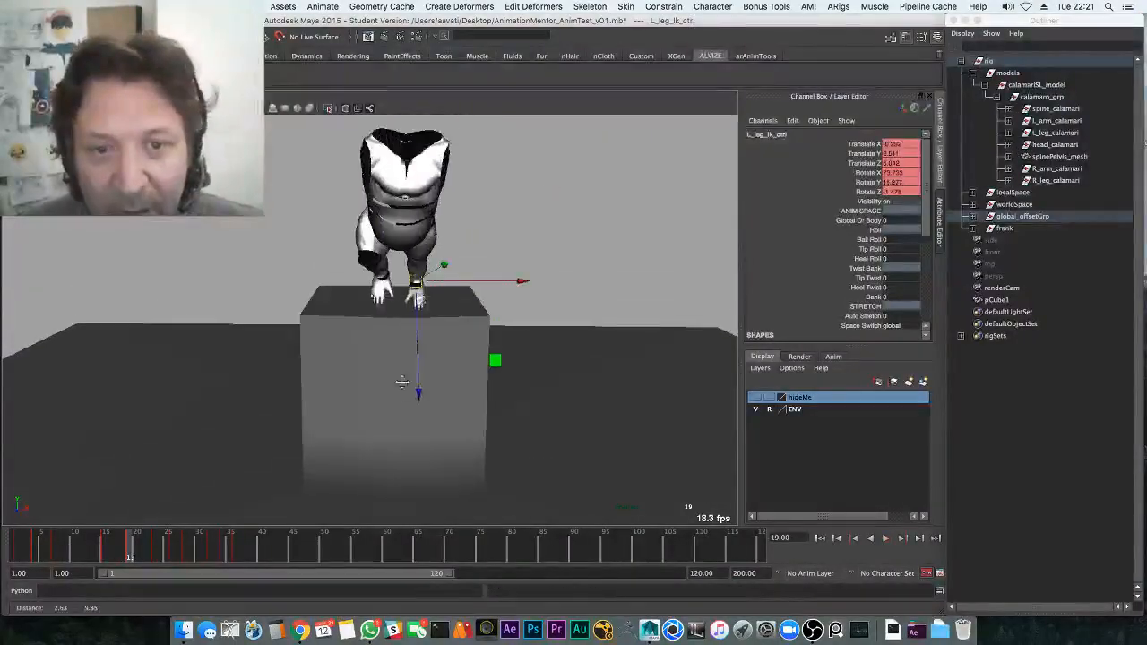
pyautogui.press('Escape')
# Orbit to a level front view and select the pelvis control
pyautogui.keyDown('alt'); pyautogui.moveTo(423, 252); pyautogui.dragTo(422, 215); pyautogui.keyUp('alt')
pyautogui.press('q')
pyautogui.click(437, 219)
# Hide the control curves, delete the pelvis keys across the hop's frame range, and return to frame 1
pyautogui.hotkey('alt', '1')
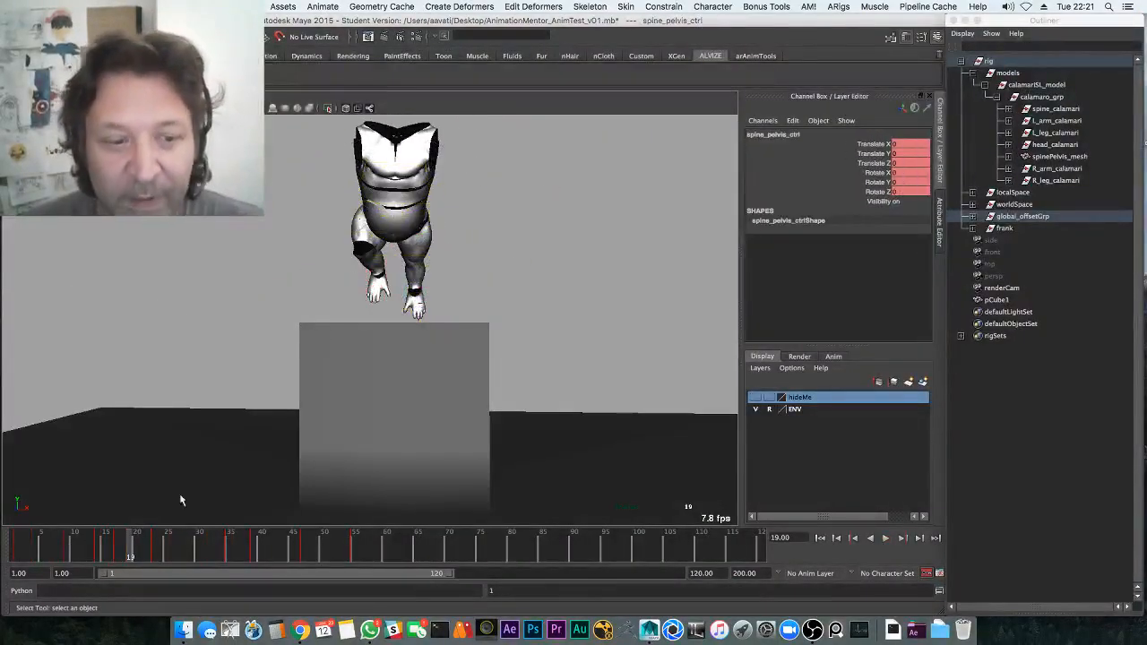
pyautogui.keyDown('shift'); pyautogui.moveTo(54, 553); pyautogui.dragTo(593, 546); pyautogui.keyUp('shift')
pyautogui.rightClick(443, 541)
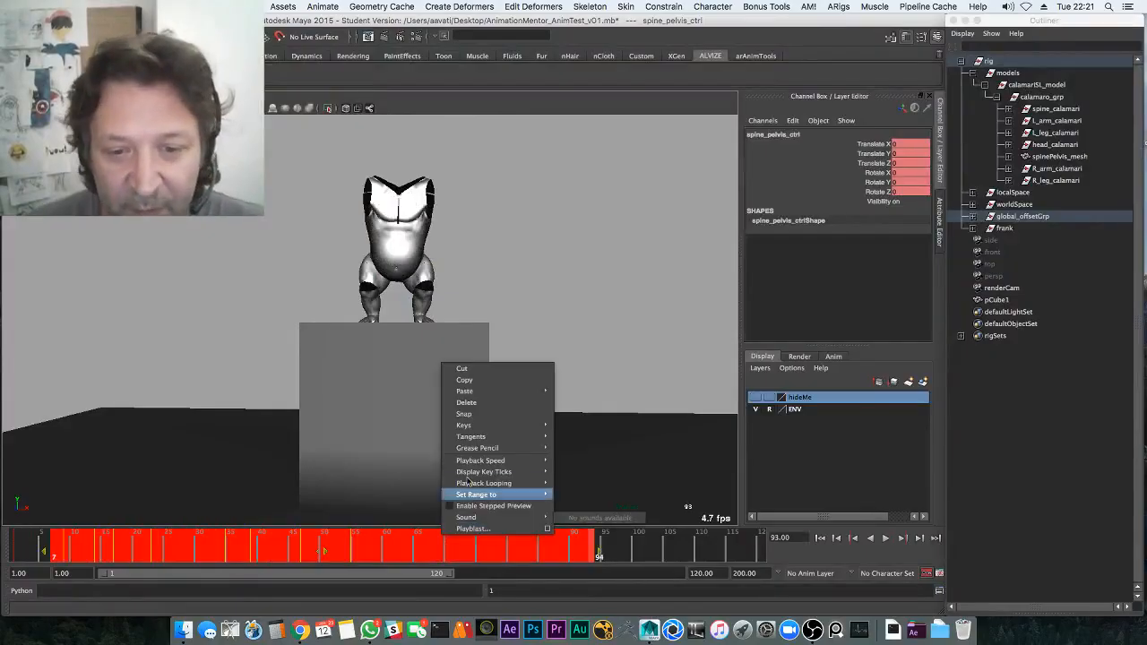
pyautogui.click(484, 403)
pyautogui.click(10, 546)
# Rotate the pelvis around frames 13–16, then orbit to a high three-quarter view
pyautogui.press('e')
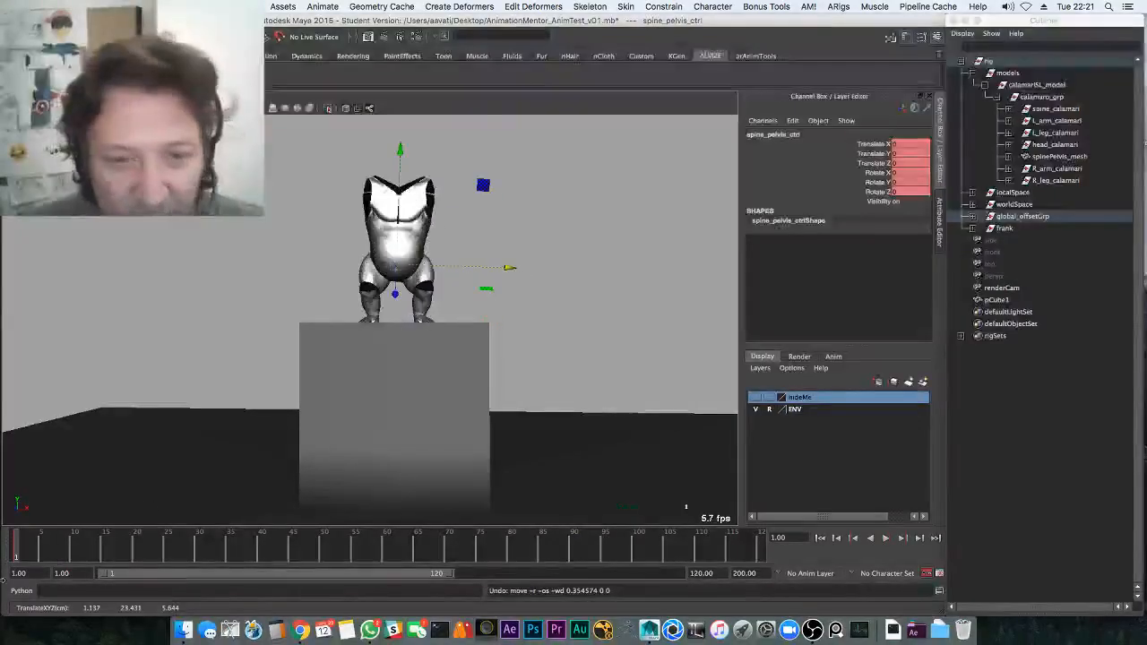
pyautogui.press('Escape')
pyautogui.moveTo(101, 551); pyautogui.dragTo(93, 545)
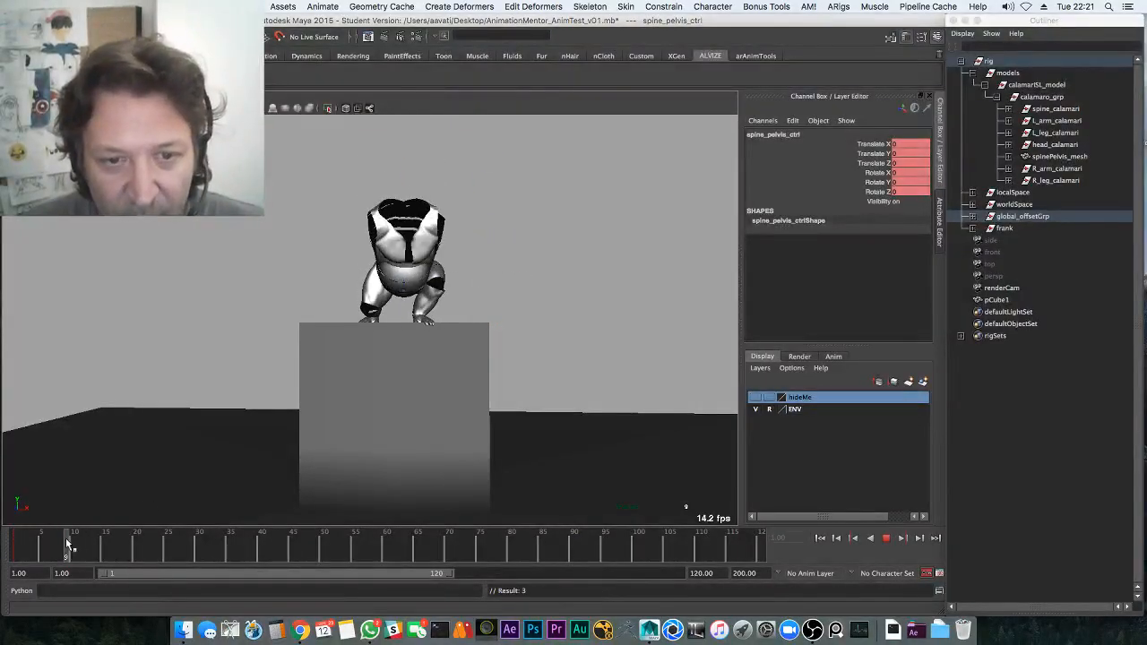
pyautogui.press('e')
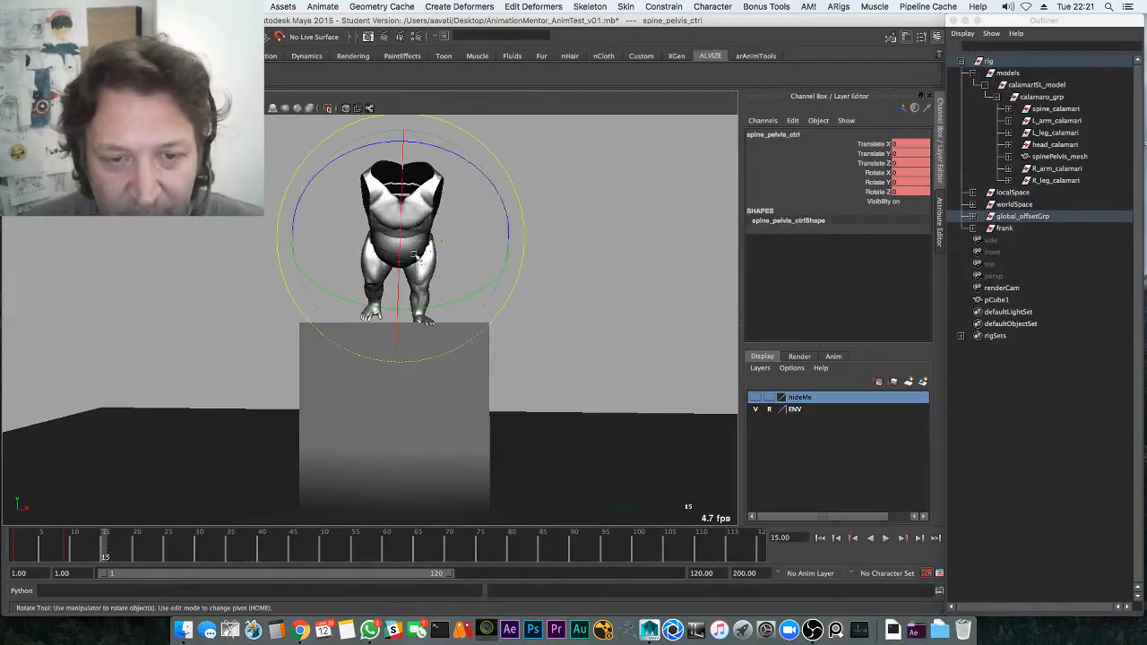
pyautogui.keyDown('alt'); pyautogui.moveTo(474, 208); pyautogui.dragTo(241, 427); pyautogui.keyUp('alt')
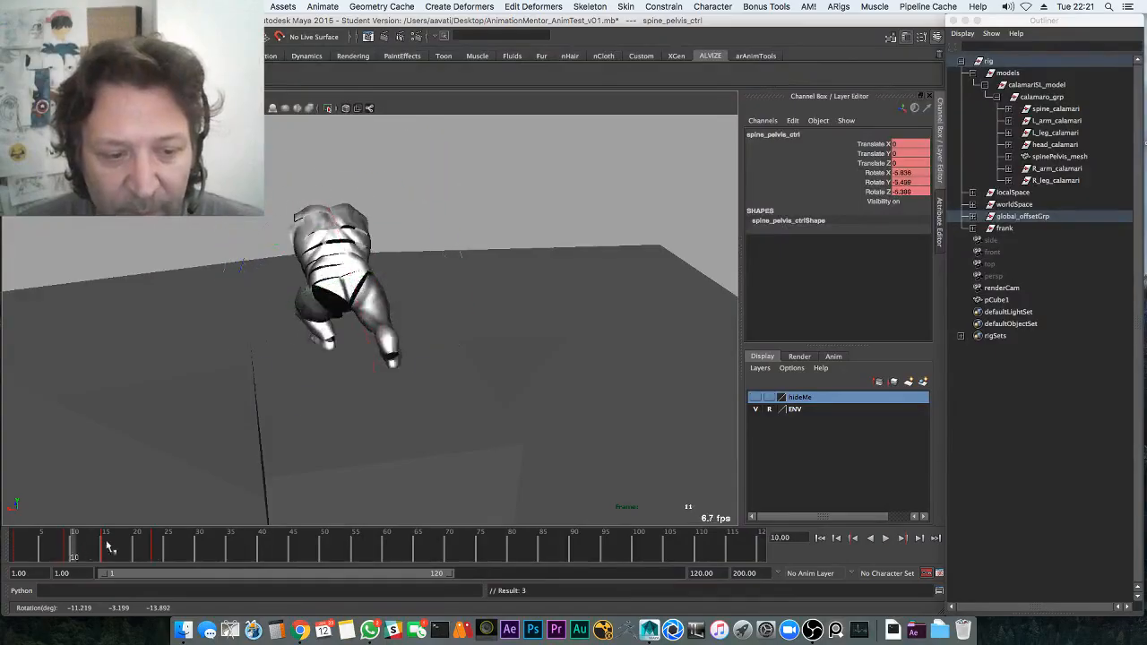
# At frame 31, tilt the pelvis sideways about 11 degrees and check it from several angles
pyautogui.hotkey('alt', 'v')
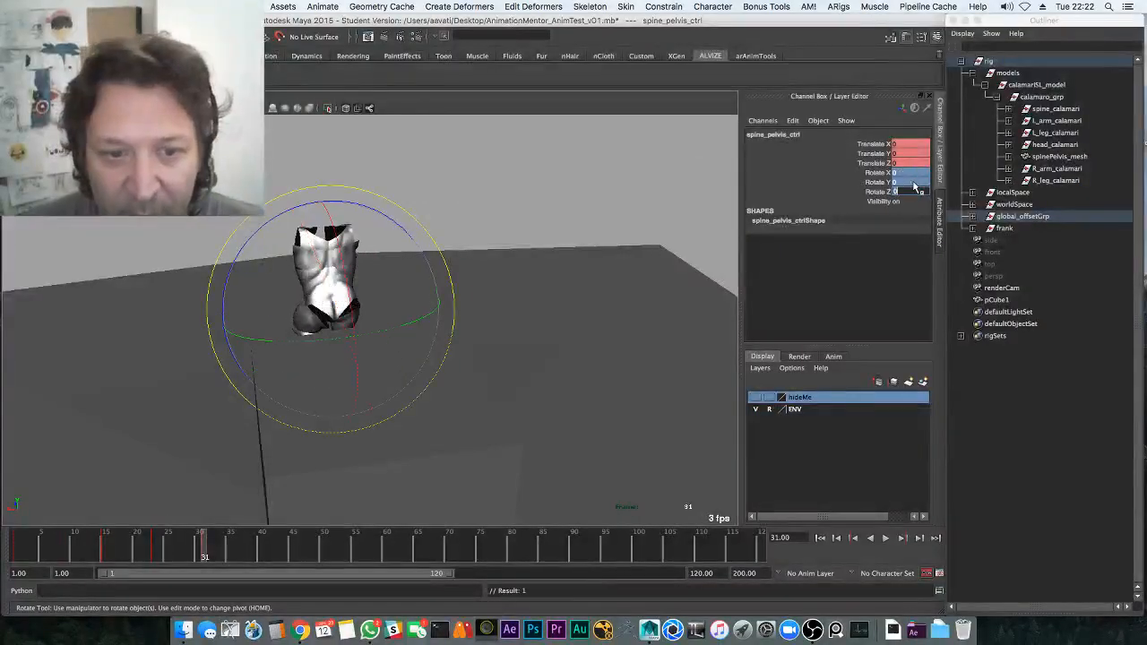
pyautogui.keyDown('alt'); pyautogui.moveTo(307, 373); pyautogui.dragTo(251, 354); pyautogui.keyUp('alt')
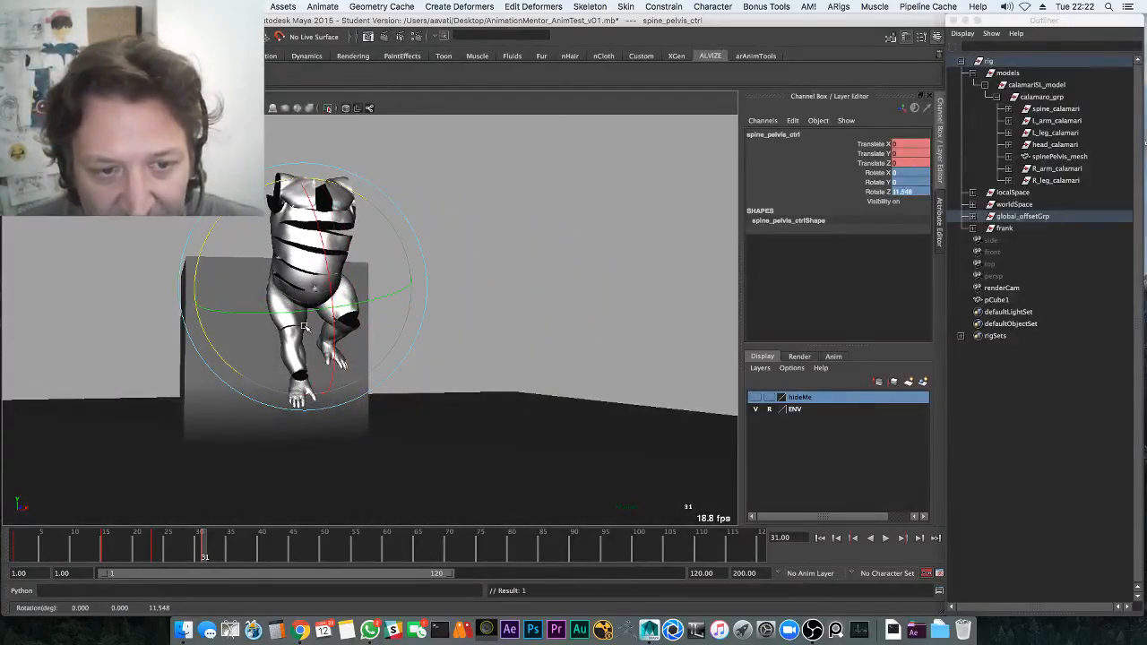
pyautogui.moveTo(294, 336); pyautogui.dragTo(301, 337)
pyautogui.keyDown('alt'); pyautogui.moveTo(301, 337); pyautogui.dragTo(483, 315); pyautogui.keyUp('alt')
pyautogui.keyDown('alt'); pyautogui.moveTo(413, 264); pyautogui.dragTo(361, 267); pyautogui.keyUp('alt')
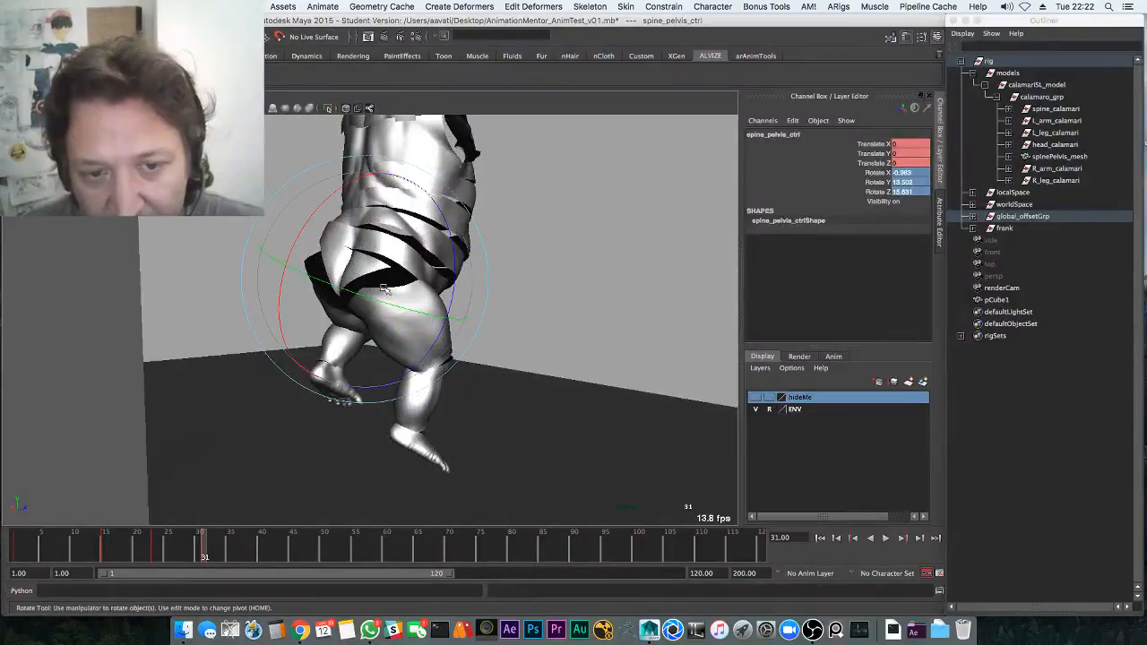
pyautogui.keyDown('alt'); pyautogui.moveTo(438, 319); pyautogui.dragTo(427, 395); pyautogui.keyUp('alt')
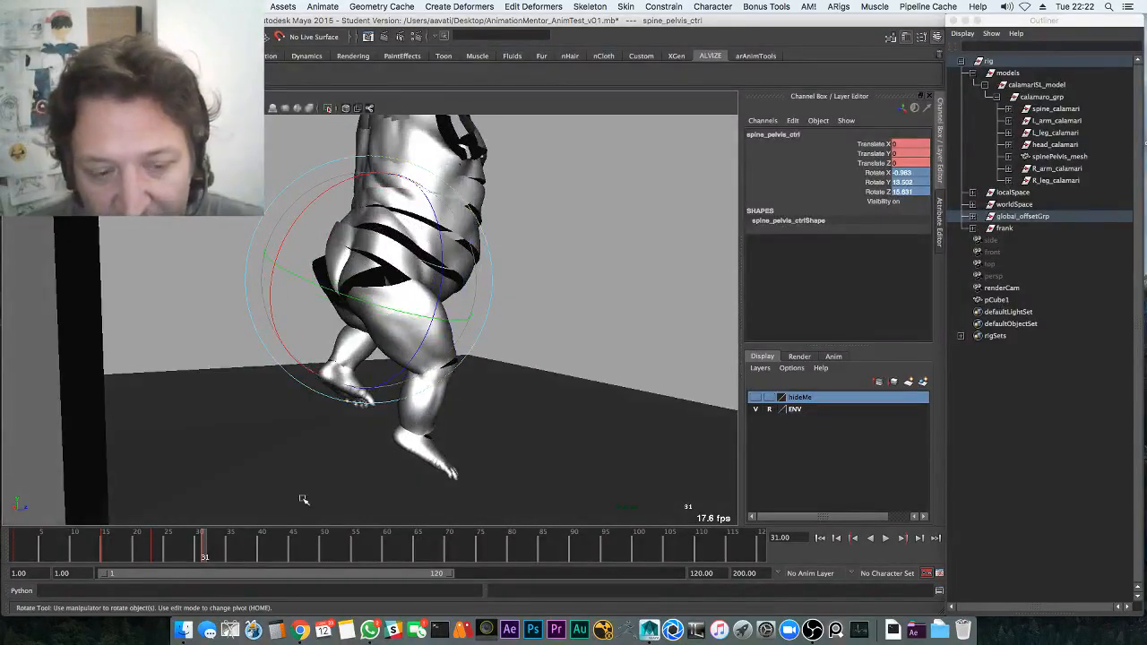
pyautogui.moveTo(134, 548); pyautogui.dragTo(216, 547)
pyautogui.keyDown('alt'); pyautogui.moveTo(258, 352); pyautogui.dragTo(230, 281, button='middle'); pyautogui.keyUp('alt')
# Try a slight pelvis twist at frame 34, undo it, and compare frames 30–35
pyautogui.moveTo(213, 550); pyautogui.dragTo(222, 548)
pyautogui.moveTo(224, 546); pyautogui.dragTo(222, 545)
pyautogui.moveTo(367, 280); pyautogui.dragTo(370, 290)
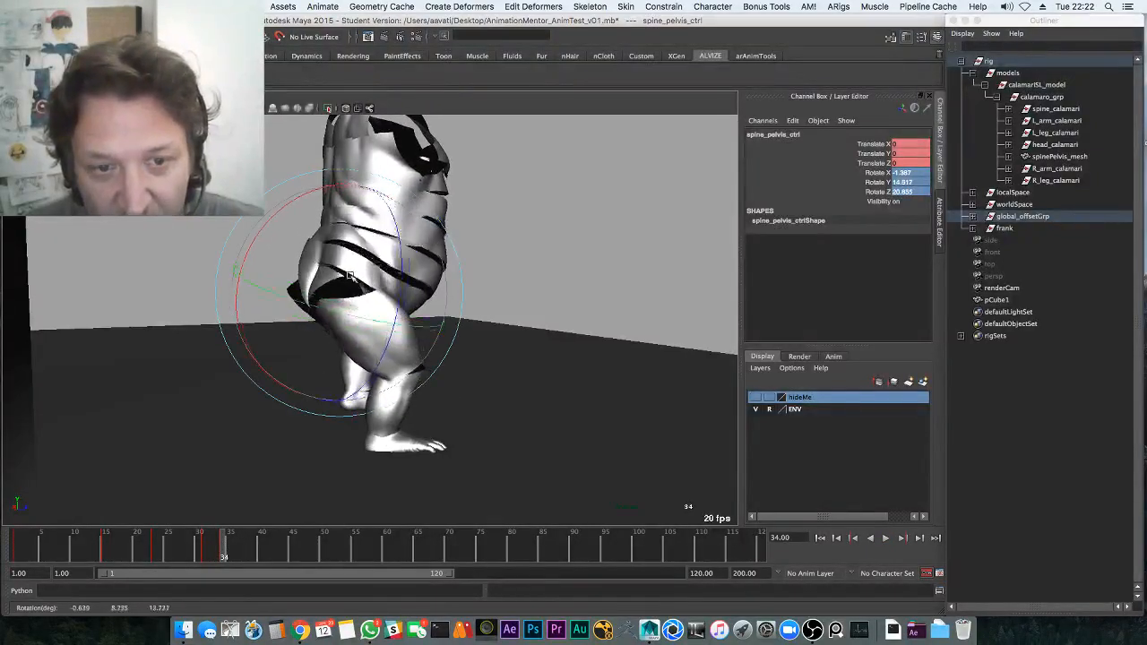
pyautogui.hotkey('ctrl', 'z')
pyautogui.moveTo(215, 546)
pyautogui.mouseDown()
pyautogui.moveTo(192, 545)
pyautogui.moveTo(235, 545)
pyautogui.moveTo(169, 551)
pyautogui.mouseUp()
# Replay the landing from frame 29 and key the pelvis rotation at frame 44
pyautogui.hotkey('alt', 'v')
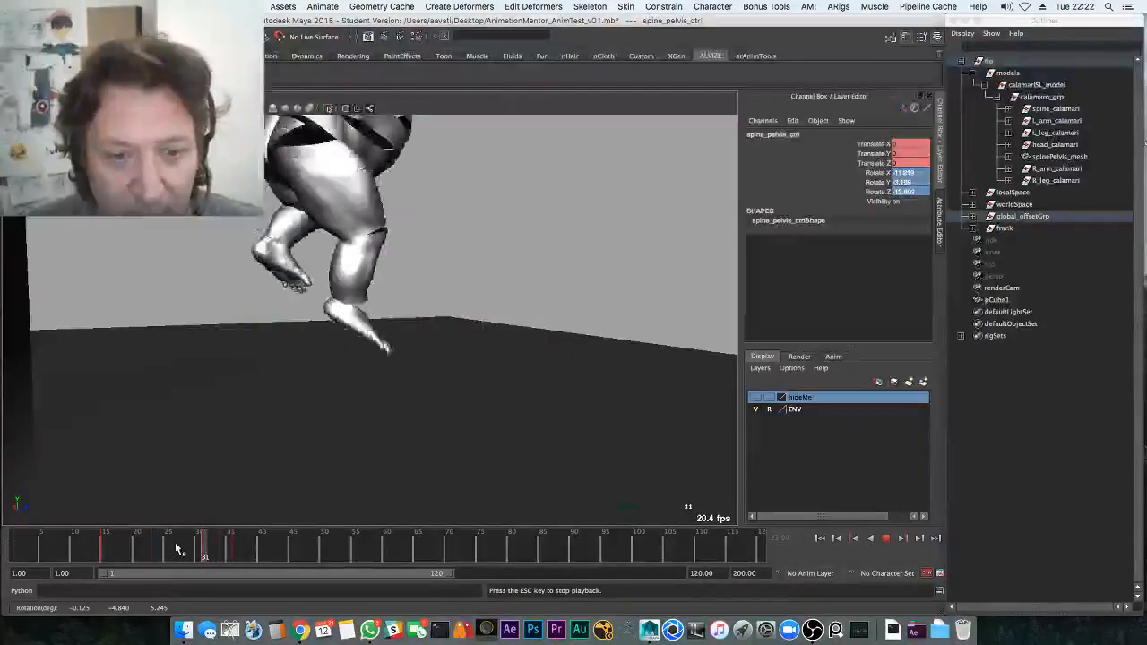
pyautogui.hotkey('alt', 'v')
pyautogui.click(193, 551)
pyautogui.hotkey('alt', 'v')
pyautogui.hotkey('alt', 'v')
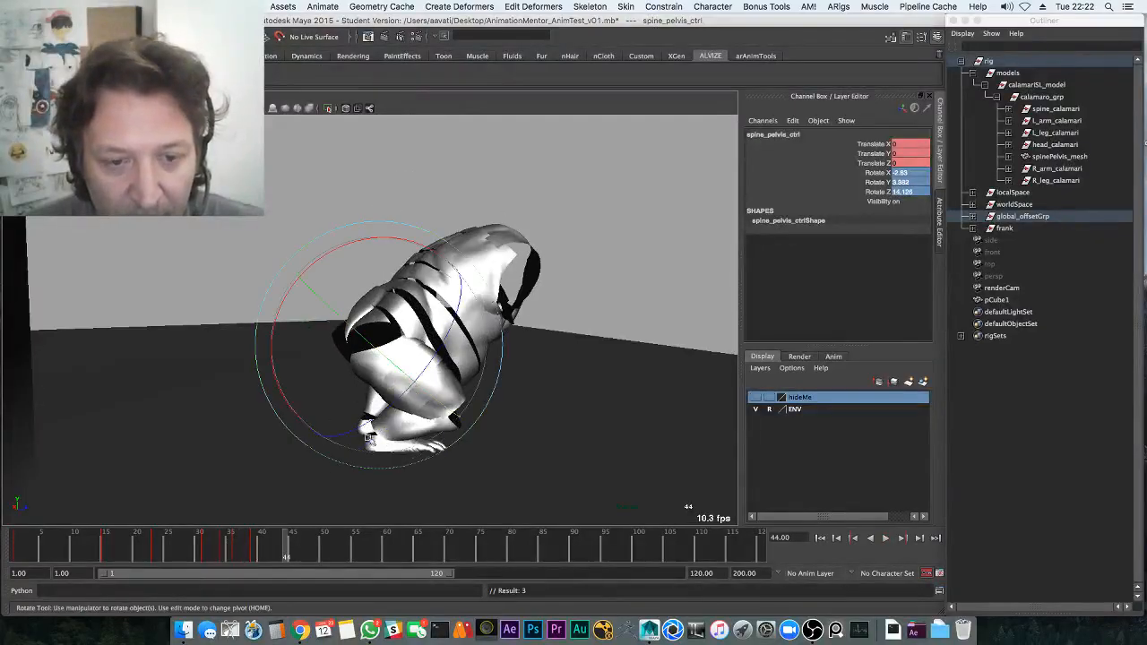
pyautogui.press('s')
pyautogui.moveTo(289, 546); pyautogui.dragTo(318, 541)
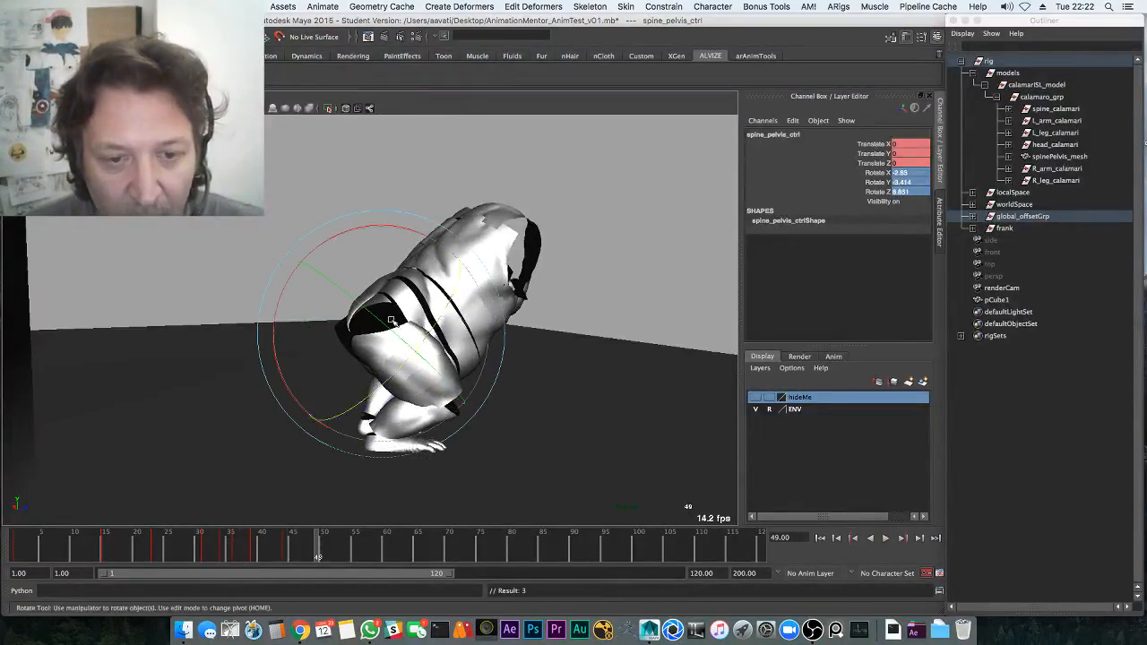
# Replay the landing, return to frame 33 with the Rotate tool, and show the control curves
pyautogui.hotkey('alt', 'v')
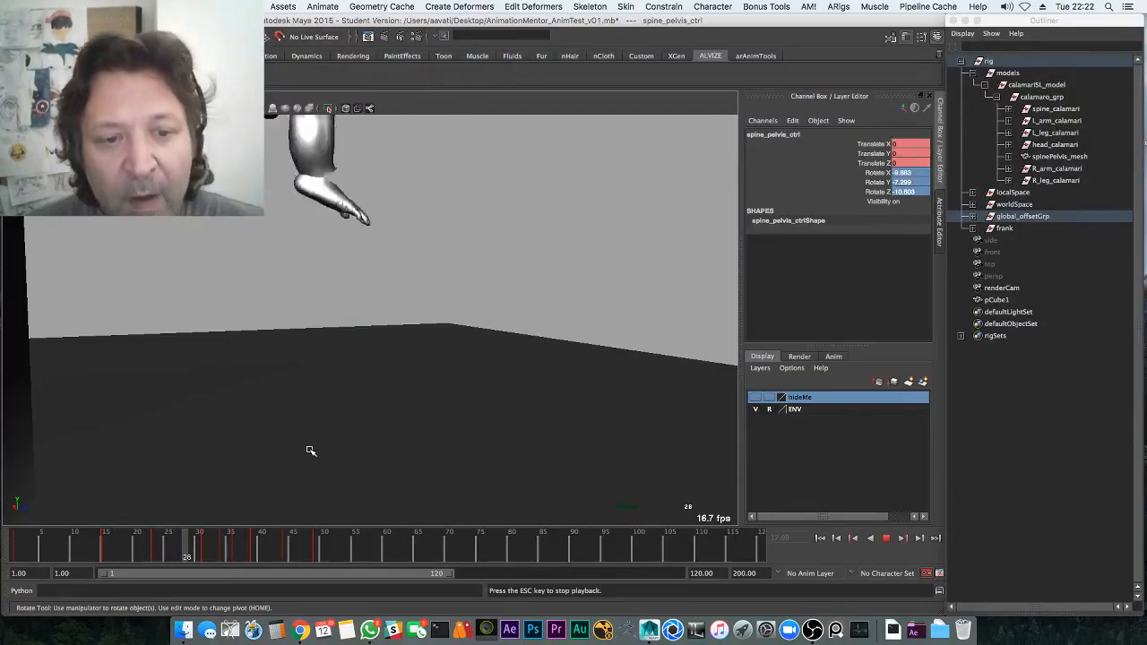
pyautogui.press('Escape')
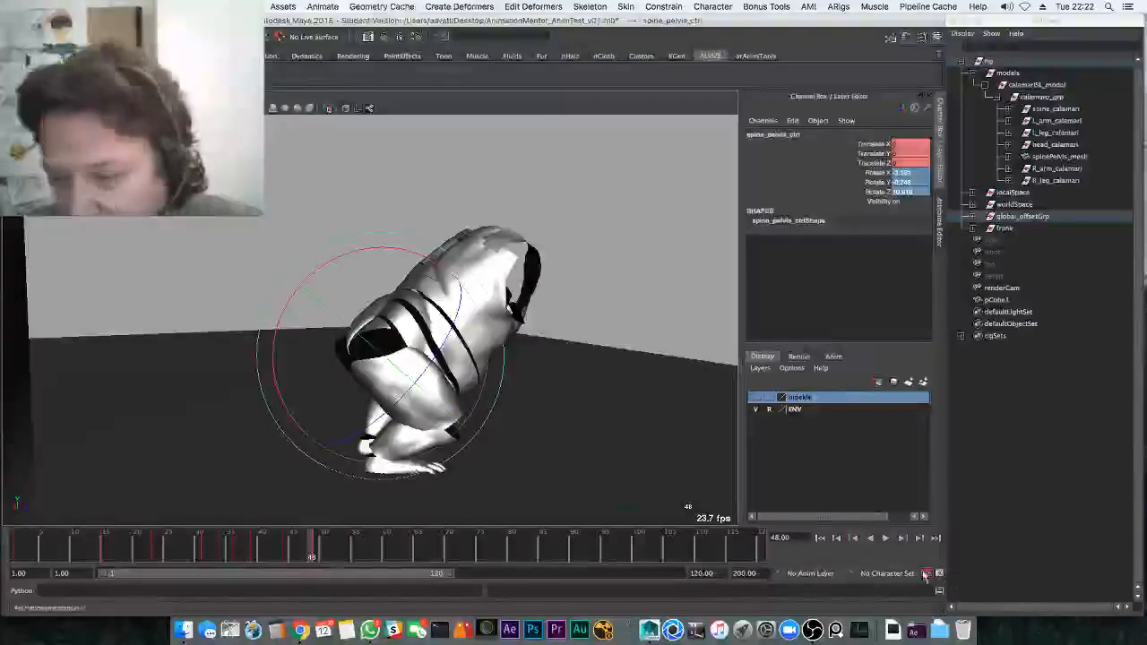
pyautogui.hotkey('alt', 'v')
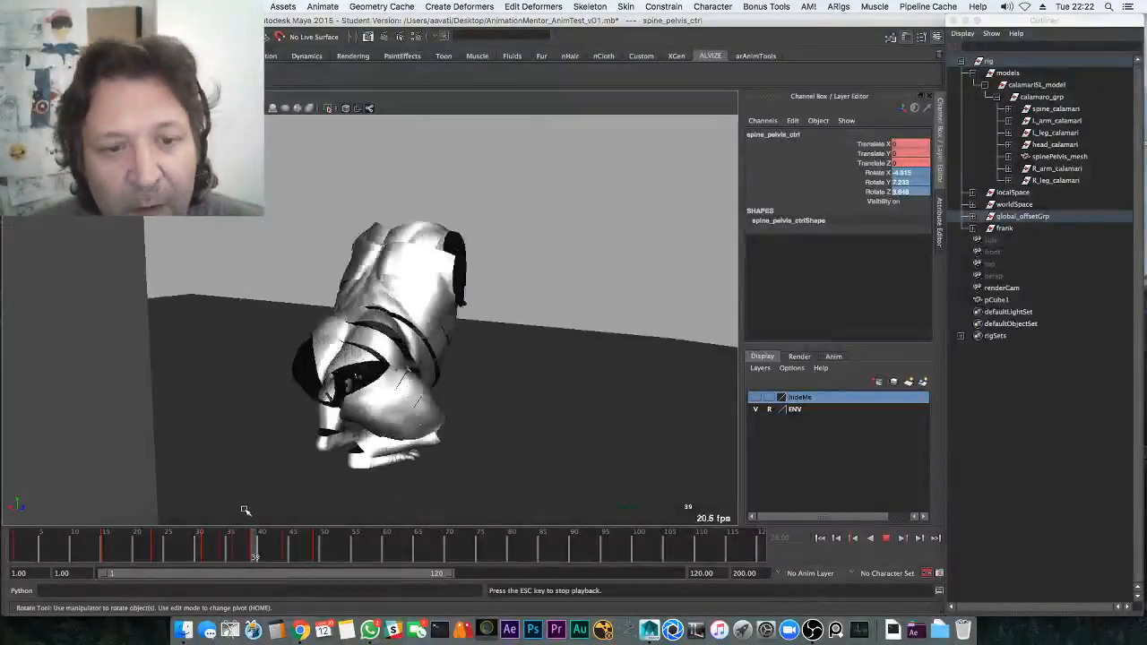
pyautogui.moveTo(188, 542); pyautogui.dragTo(236, 546)
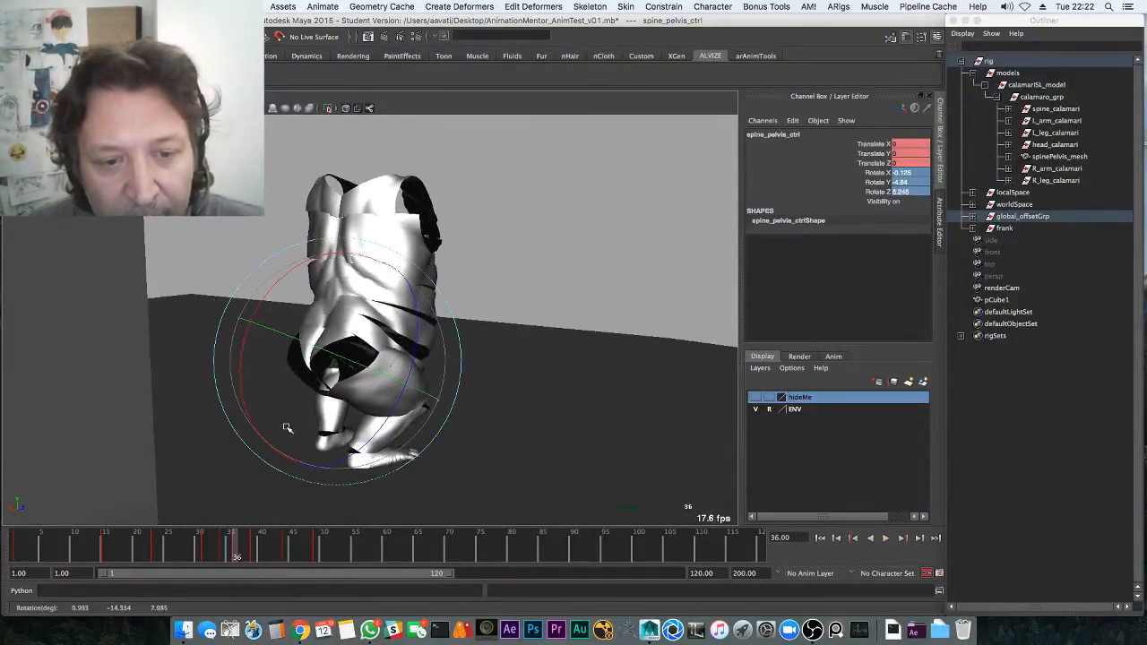
pyautogui.hotkey('alt', 'v')
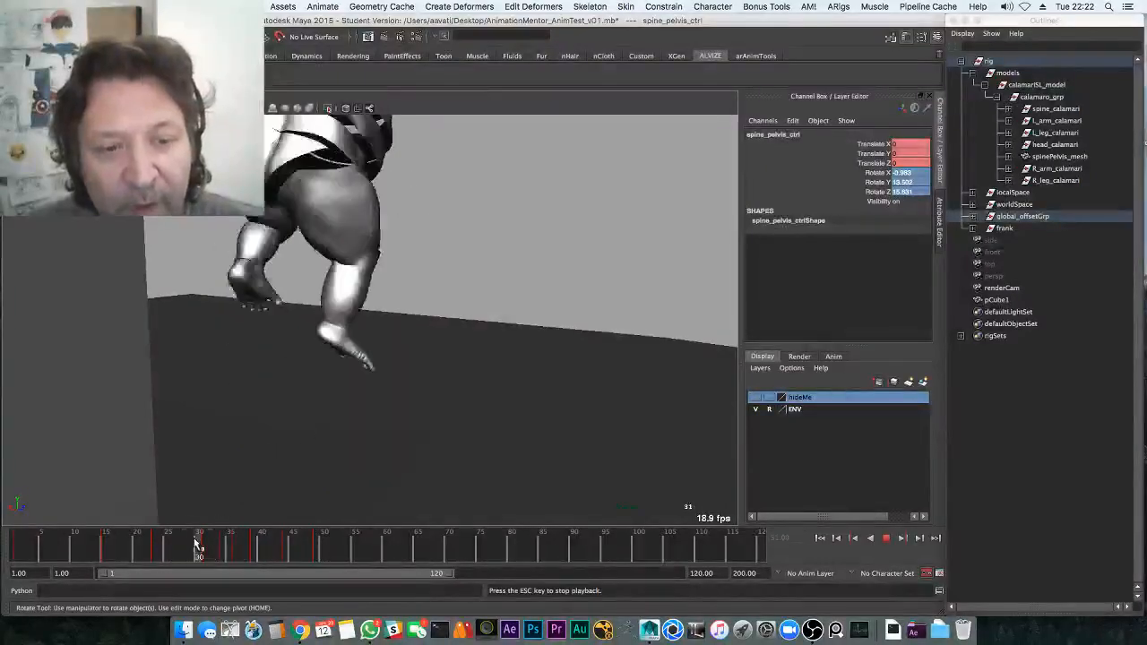
pyautogui.press('Escape')
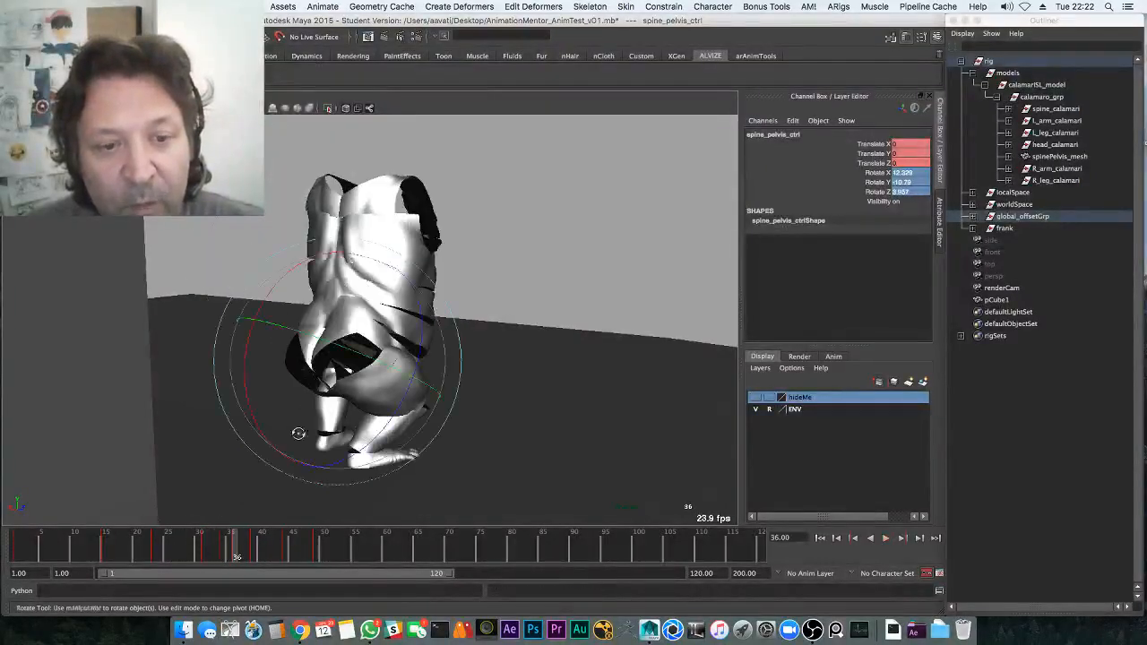
pyautogui.hotkey('alt', 'v')
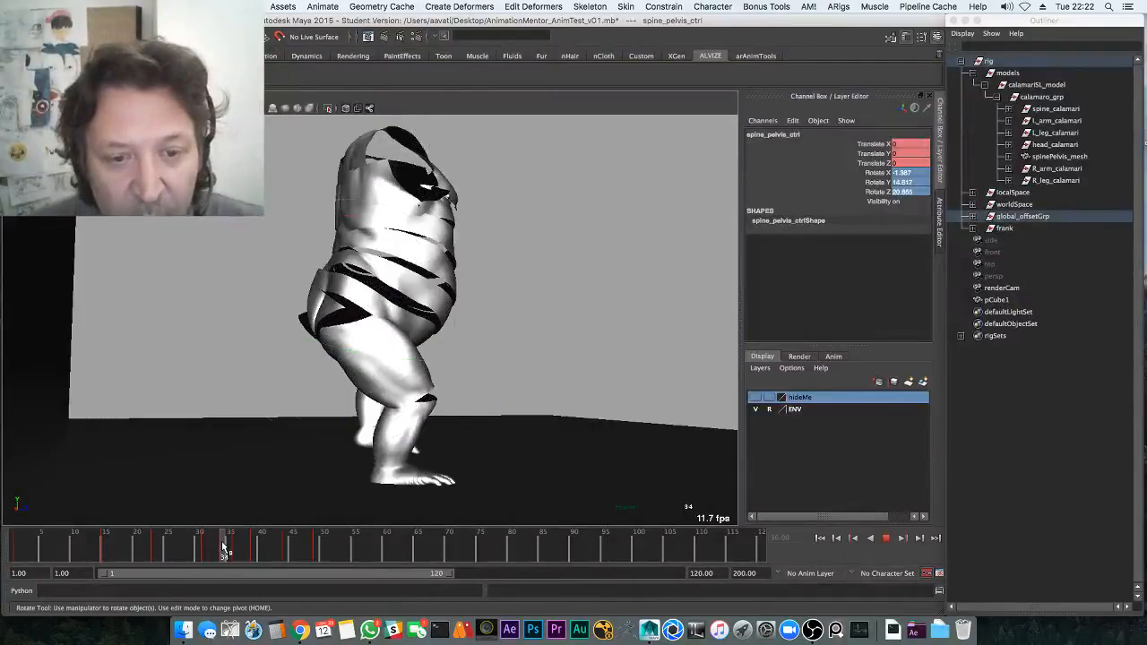
pyautogui.press('e')
pyautogui.moveTo(212, 550); pyautogui.dragTo(218, 550)
pyautogui.hotkey('alt', '1')
# Select the right foot control and nudge it slightly with the Move tool
pyautogui.press('q')
pyautogui.press('e')
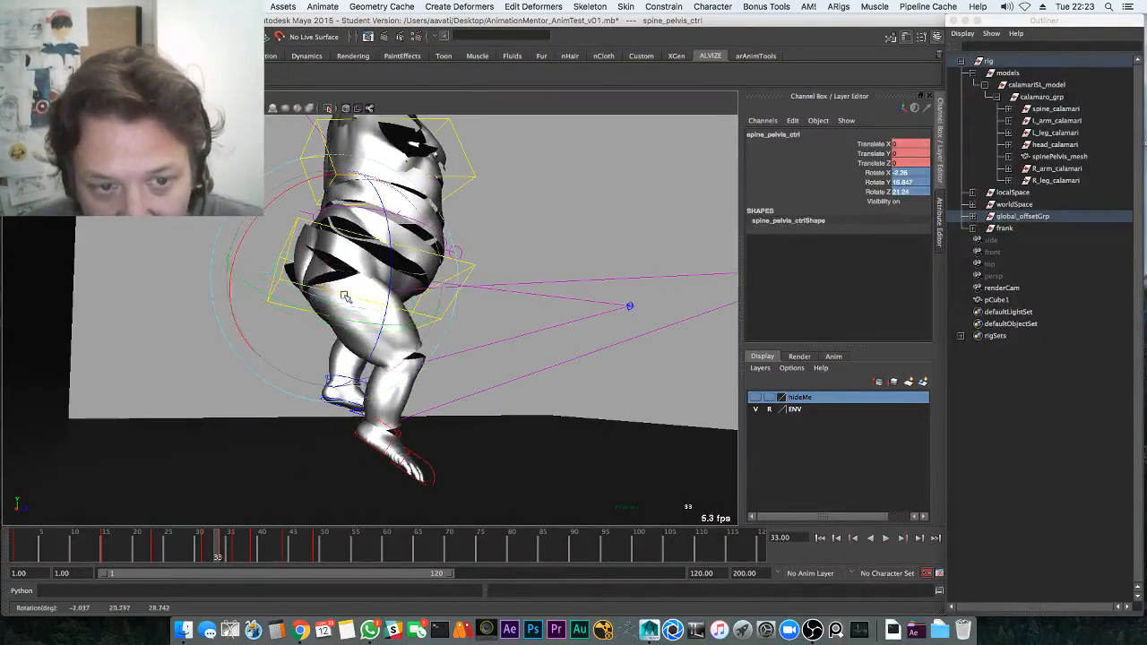
pyautogui.press('q')
pyautogui.click(393, 434)
pyautogui.press('w')
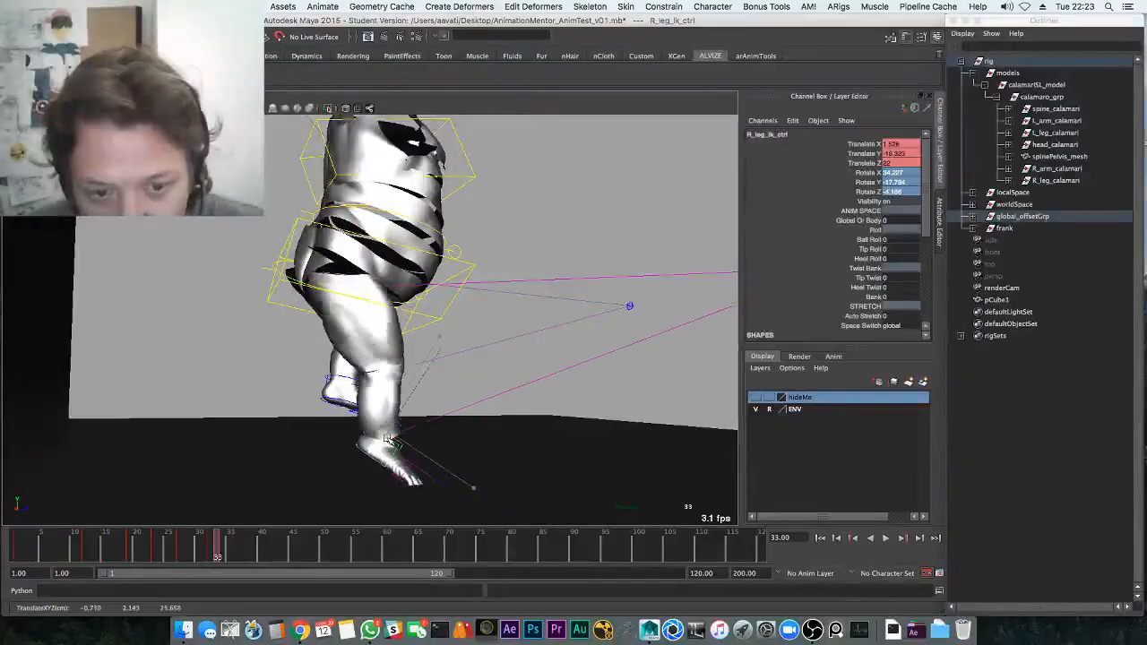
pyautogui.moveTo(259, 487); pyautogui.dragTo(260, 495, button='middle')
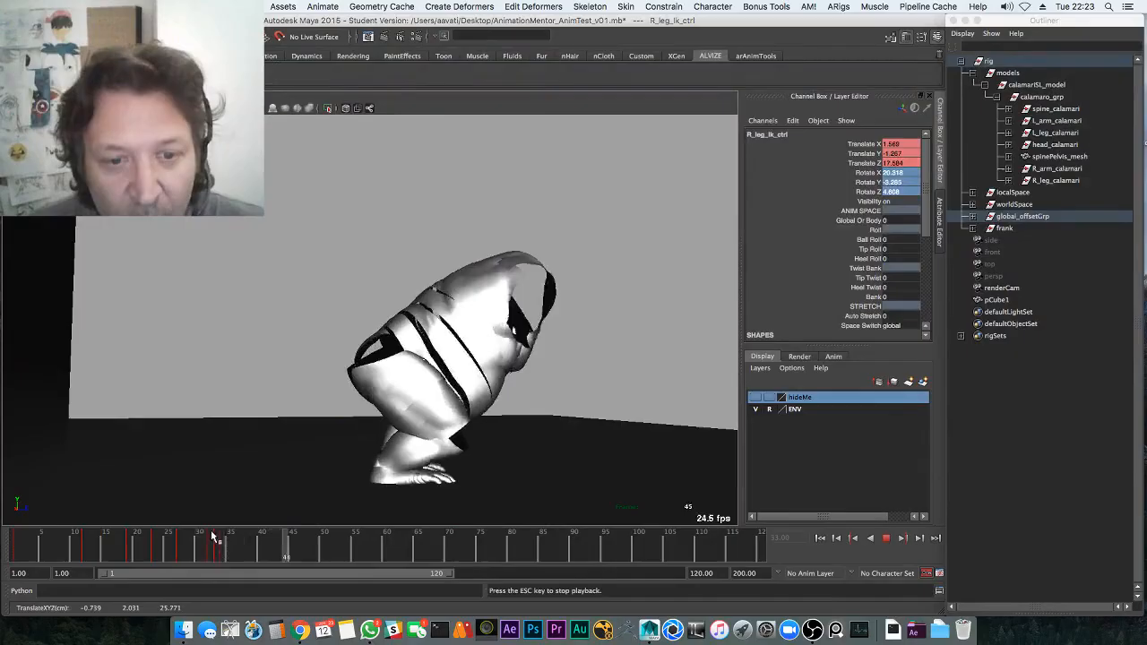
# Move the pelvis control into the crouched landing position at frame 36
pyautogui.click(361, 341)
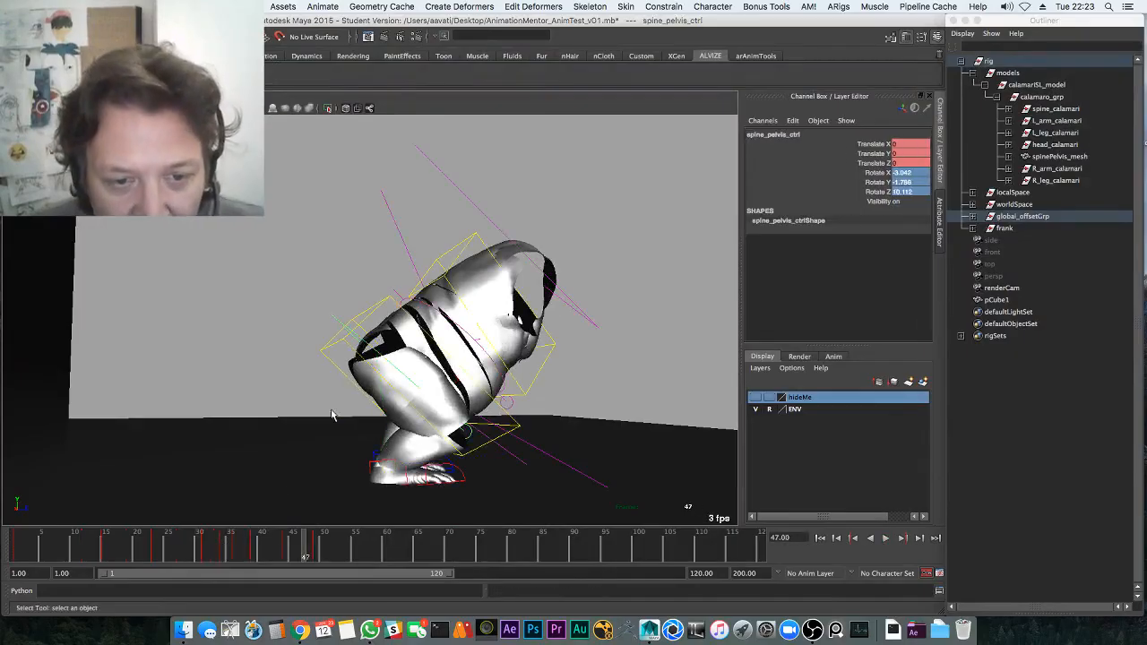
pyautogui.click(226, 541)
pyautogui.moveTo(224, 540); pyautogui.dragTo(236, 541)
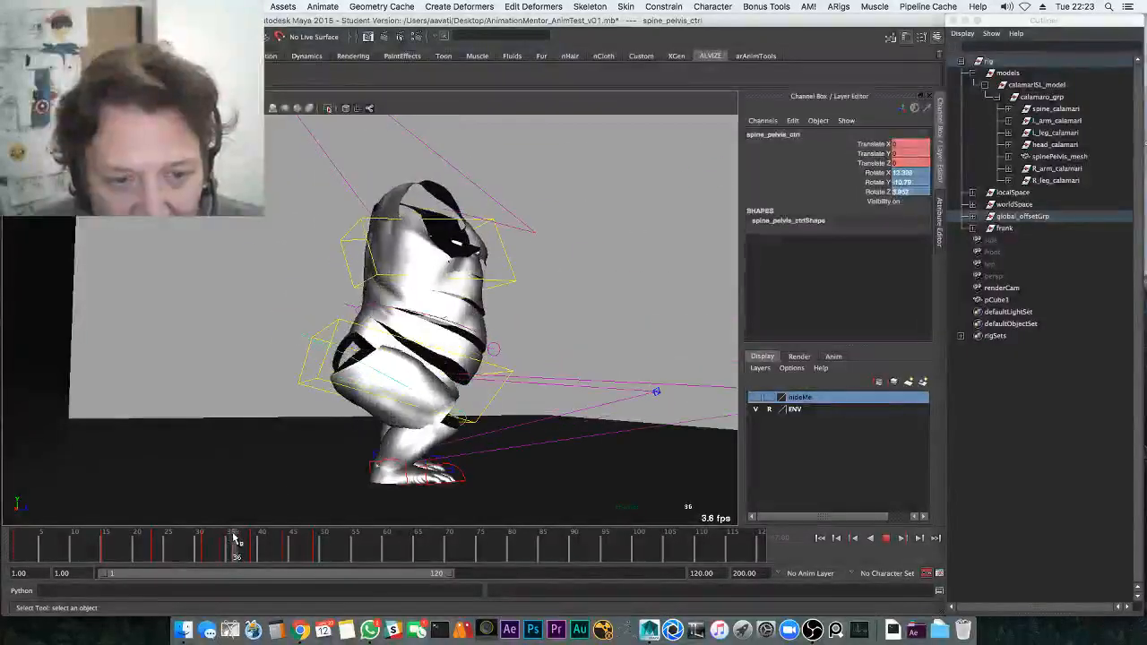
pyautogui.press('w')
pyautogui.moveTo(249, 507); pyautogui.dragTo(243, 498, button='middle')
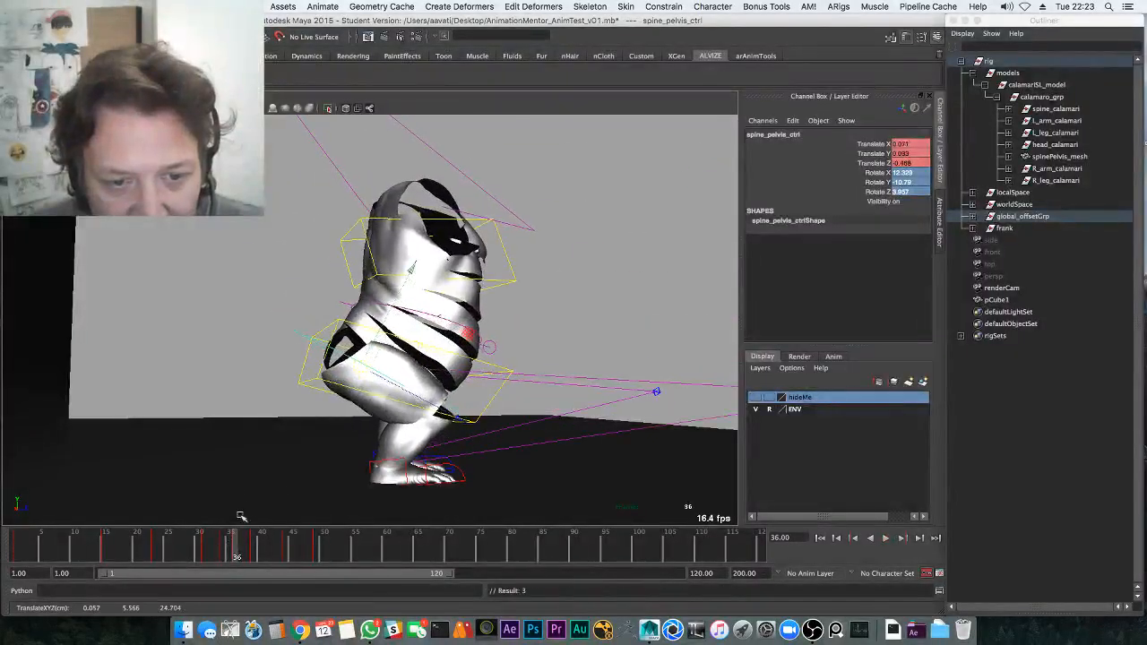
pyautogui.moveTo(235, 544)
pyautogui.mouseDown()
pyautogui.moveTo(223, 553)
pyautogui.moveTo(238, 553)
pyautogui.mouseUp()
pyautogui.moveTo(245, 517); pyautogui.dragTo(239, 514, button='middle')
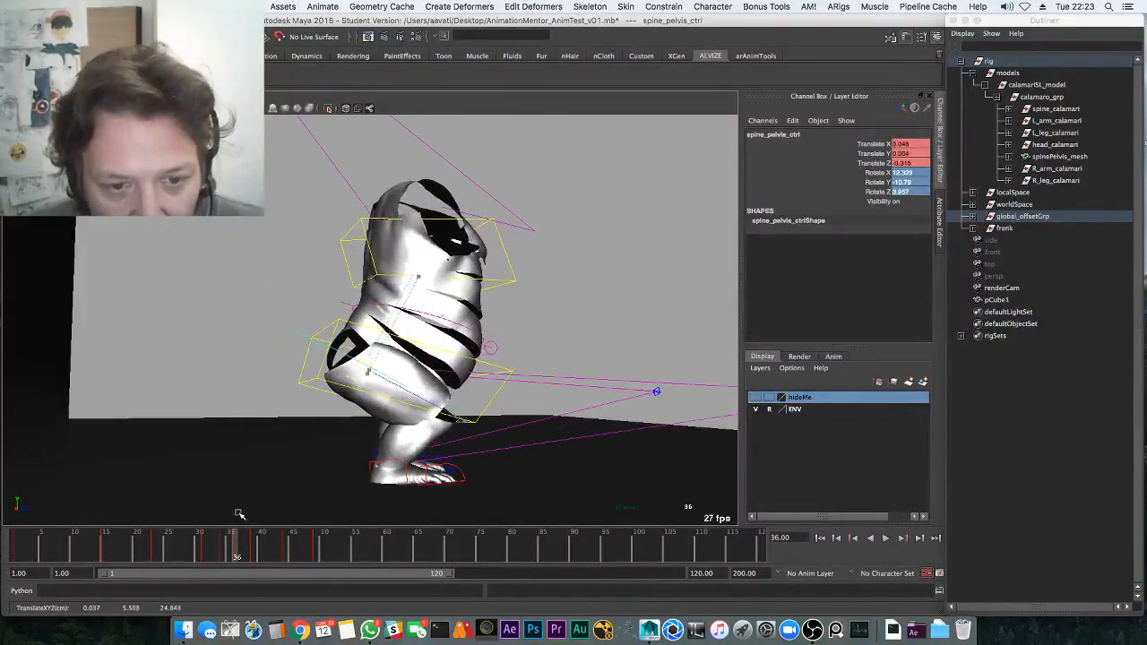
pyautogui.moveTo(223, 552); pyautogui.dragTo(255, 550)
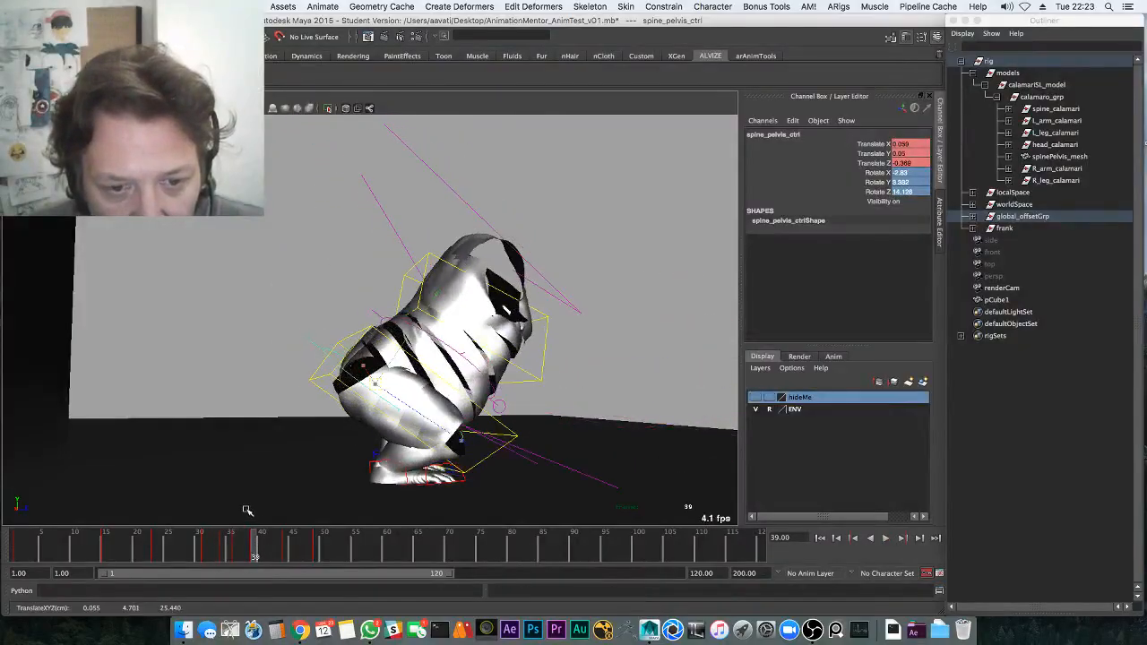
# Play back the landing, jump to frame 49, and orbit to a front view
pyautogui.hotkey('alt', 'v')
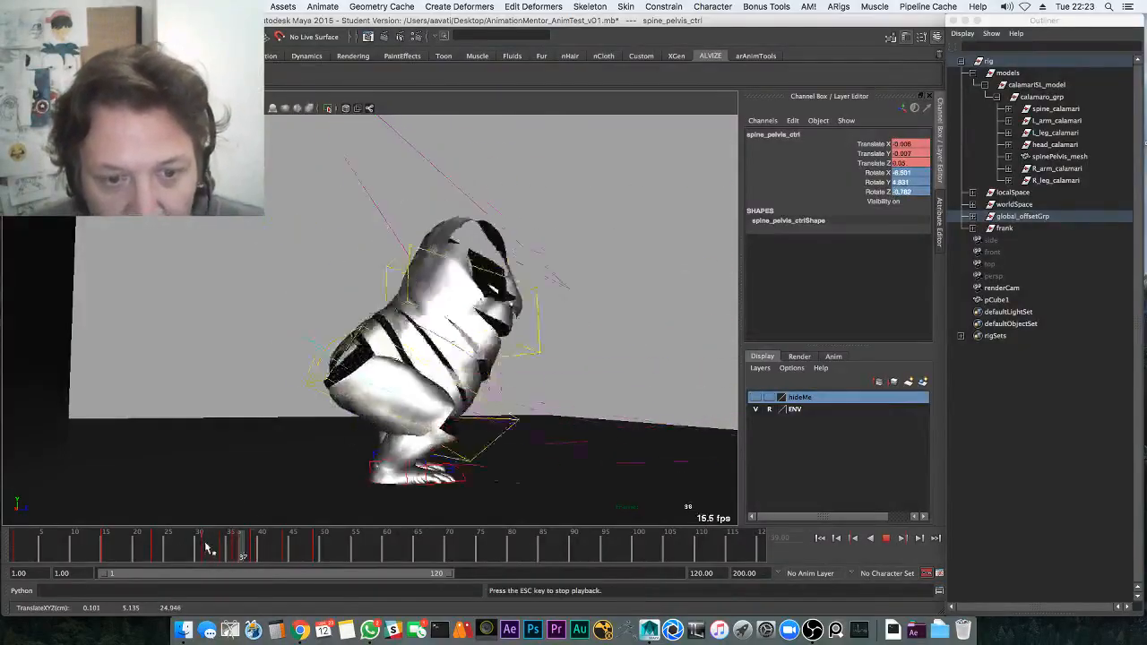
pyautogui.press('Escape')
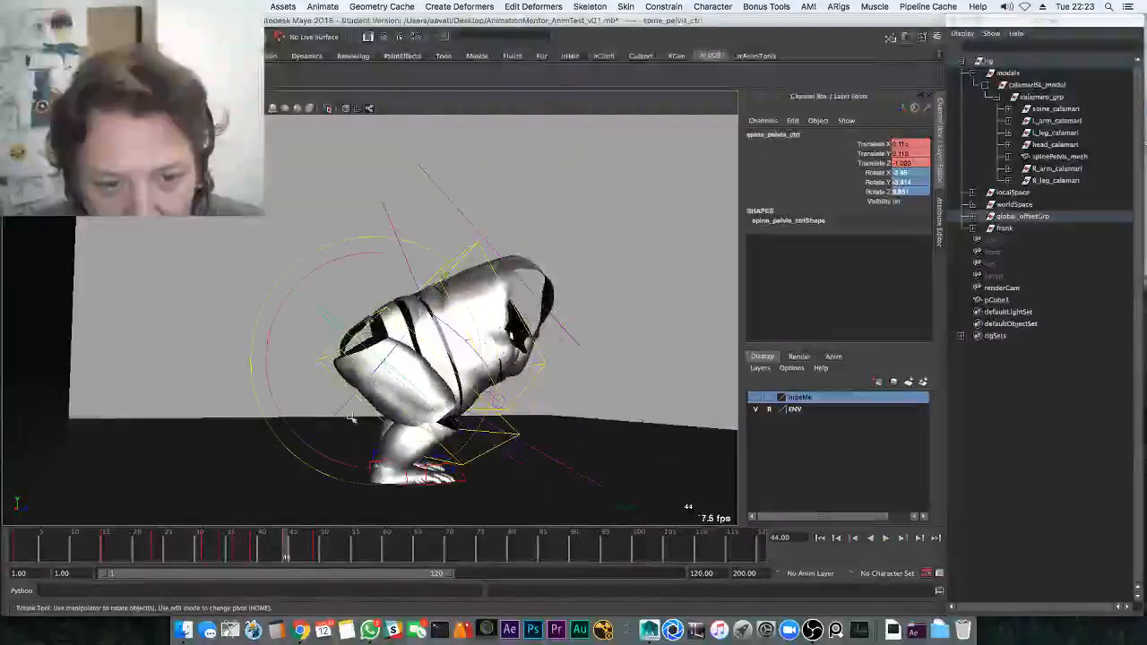
pyautogui.click(320, 548)
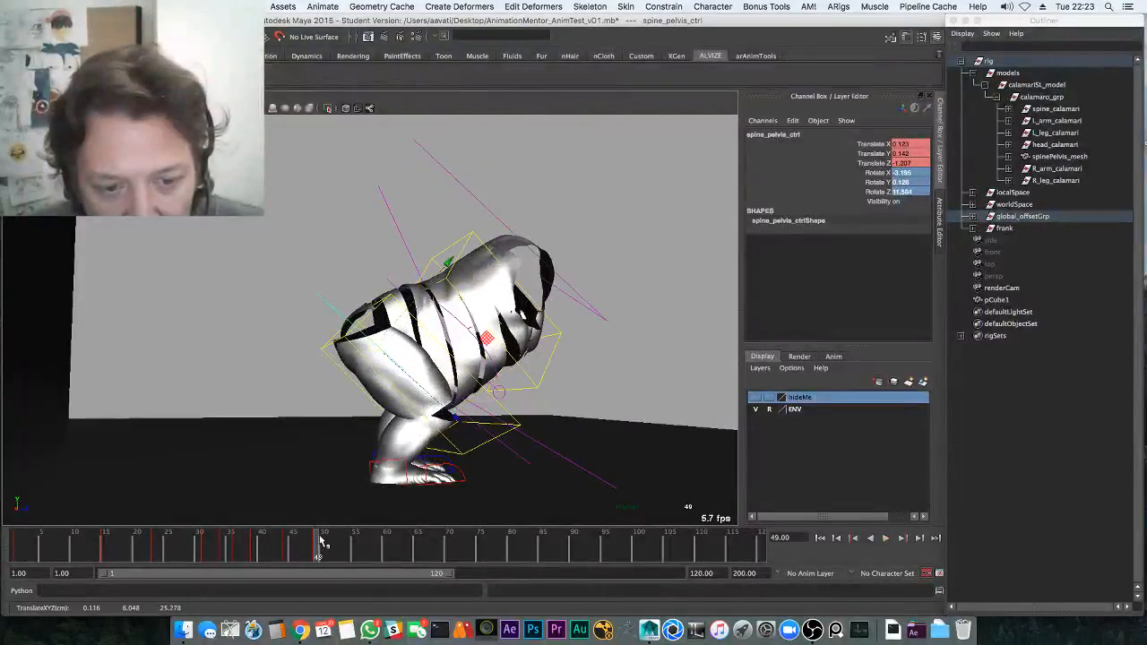
pyautogui.press('e')
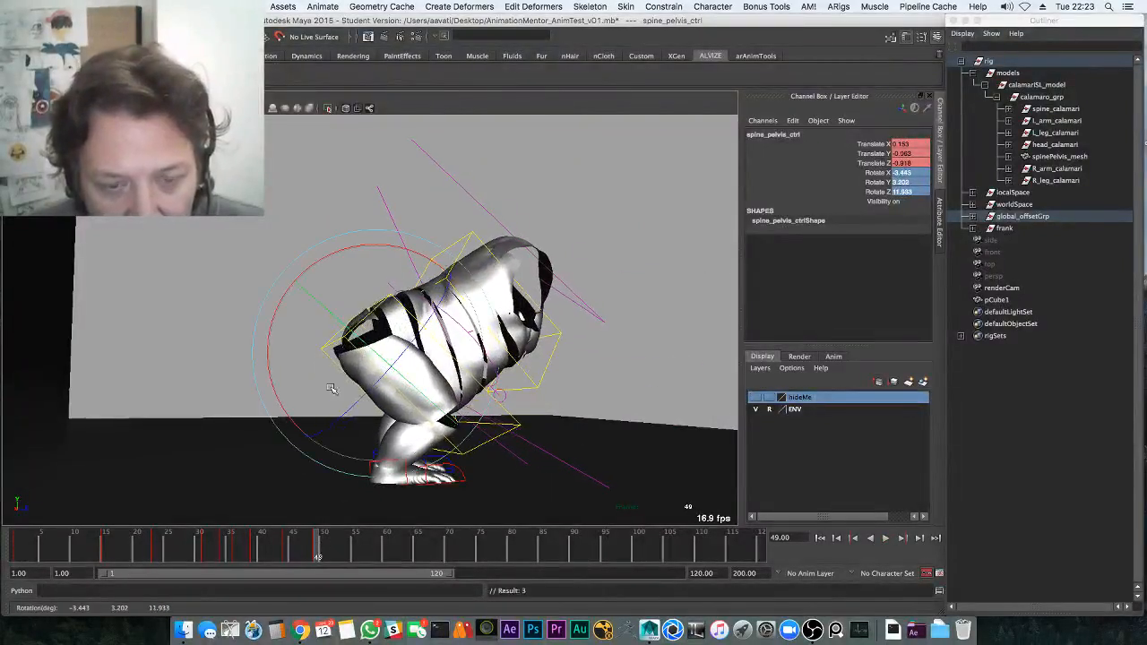
pyautogui.keyDown('alt'); pyautogui.moveTo(331, 387); pyautogui.dragTo(311, 520); pyautogui.keyUp('alt')
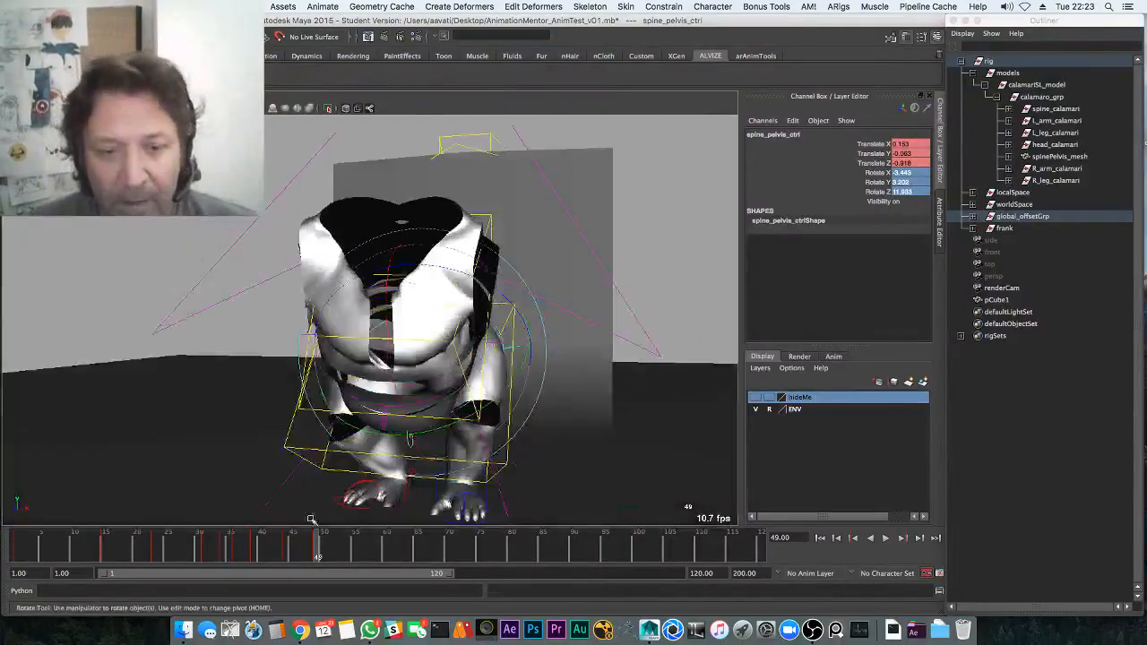
pyautogui.hotkey('alt', 'v')
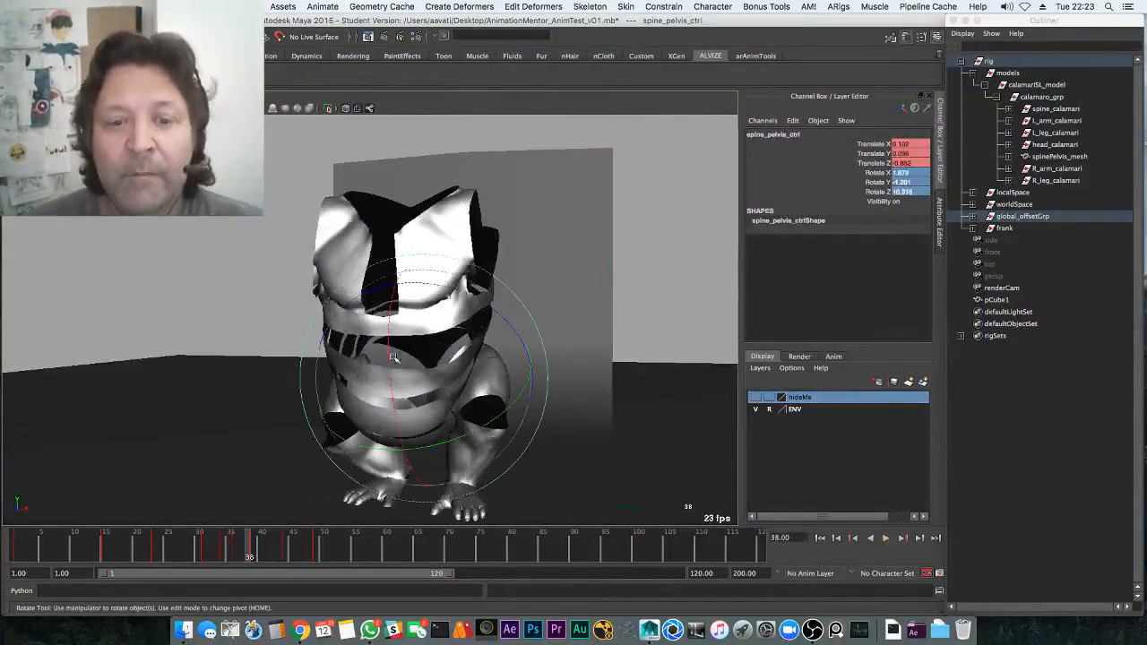
pyautogui.keyDown('alt'); pyautogui.moveTo(394, 357); pyautogui.dragTo(390, 374); pyautogui.keyUp('alt')
# Replay the jump from frame 22, orbit around the crouch, and scrub to frame 35
pyautogui.moveTo(203, 550); pyautogui.dragTo(149, 547)
pyautogui.keyDown('alt'); pyautogui.moveTo(184, 511); pyautogui.dragTo(234, 482); pyautogui.keyUp('alt')
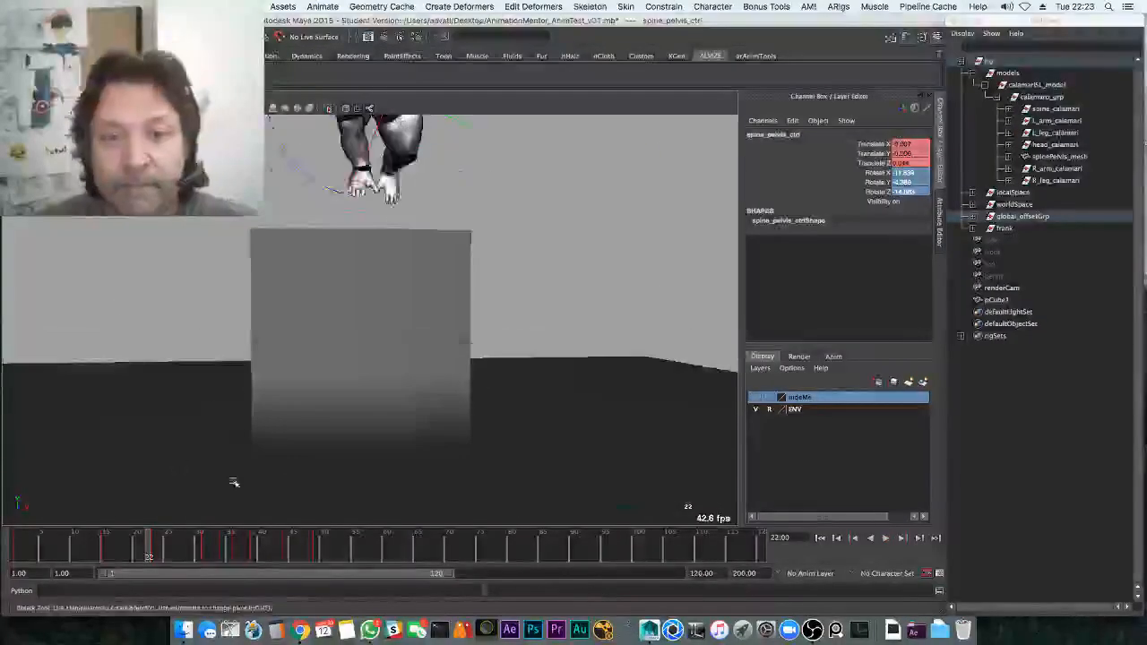
pyautogui.hotkey('alt', 'v')
pyautogui.hotkey('alt', 'v')
pyautogui.keyDown('alt'); pyautogui.moveTo(323, 412); pyautogui.dragTo(339, 422); pyautogui.keyUp('alt')
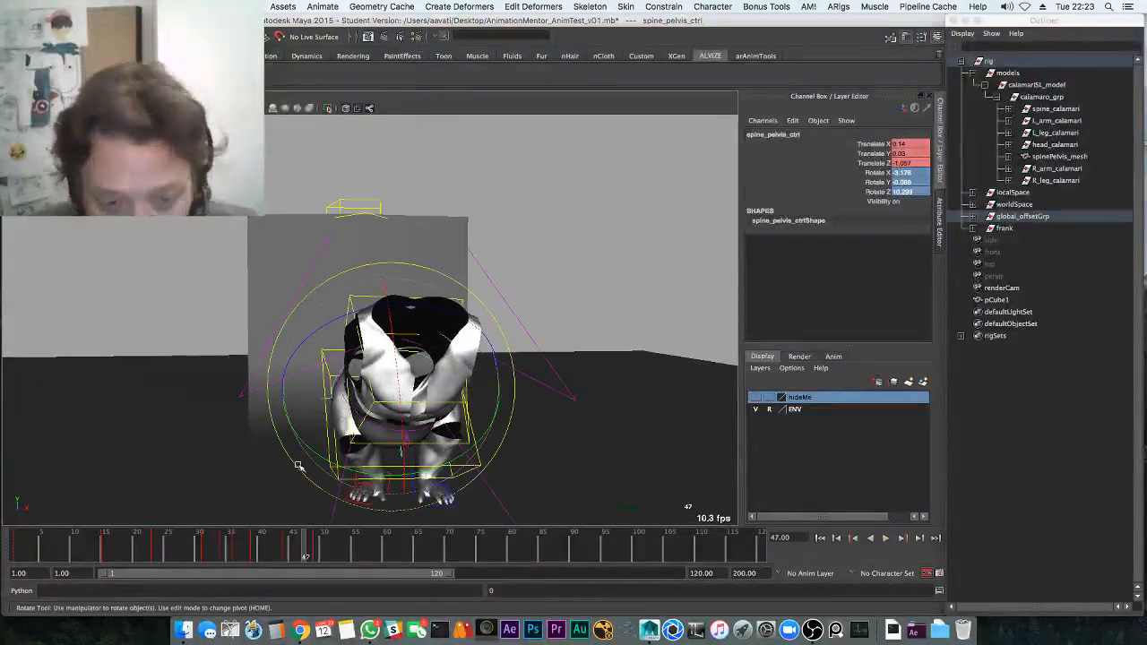
pyautogui.keyDown('alt'); pyautogui.moveTo(379, 464); pyautogui.dragTo(347, 412); pyautogui.keyUp('alt')
pyautogui.moveTo(207, 559); pyautogui.dragTo(230, 549)
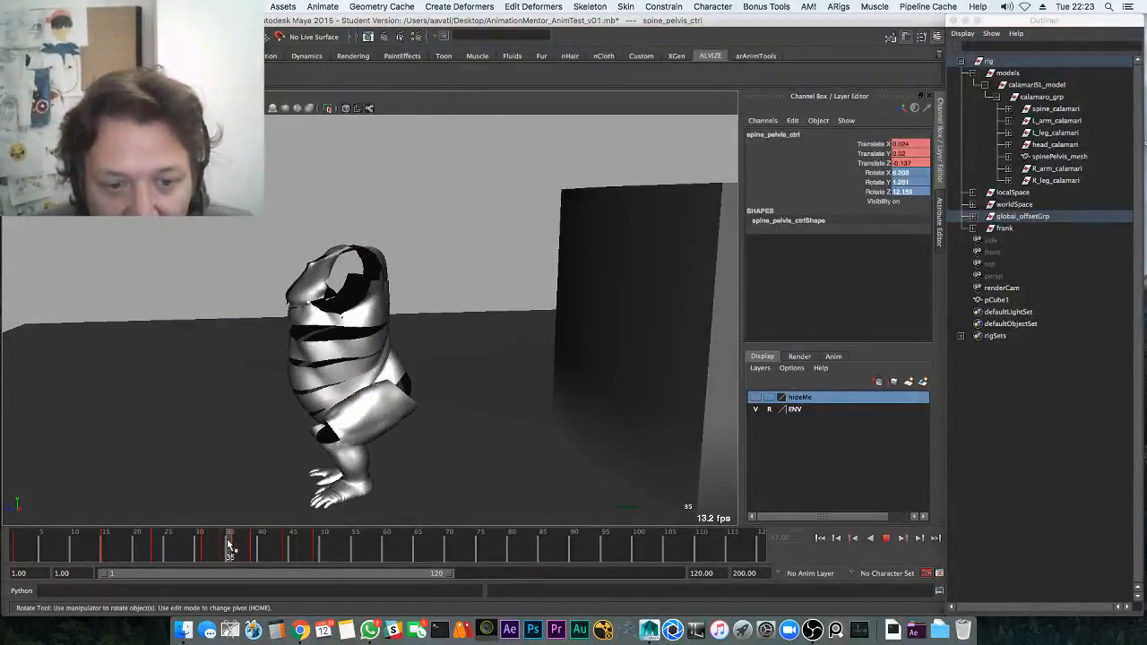
pyautogui.keyDown('alt'); pyautogui.moveTo(248, 463); pyautogui.dragTo(278, 448); pyautogui.keyUp('alt')
# Rotate the left foot control at frame 36 and select its frame-36 keys in the Graph Editor
pyautogui.press('q')
pyautogui.click(351, 492)
pyautogui.moveTo(179, 551); pyautogui.dragTo(224, 542)
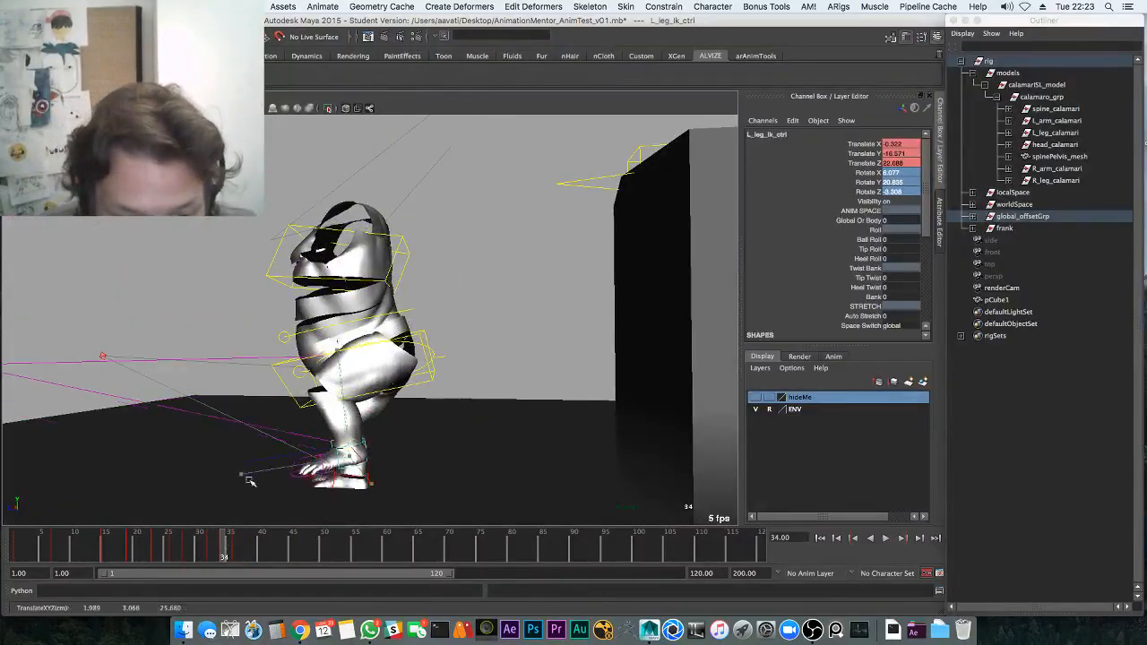
pyautogui.press('e')
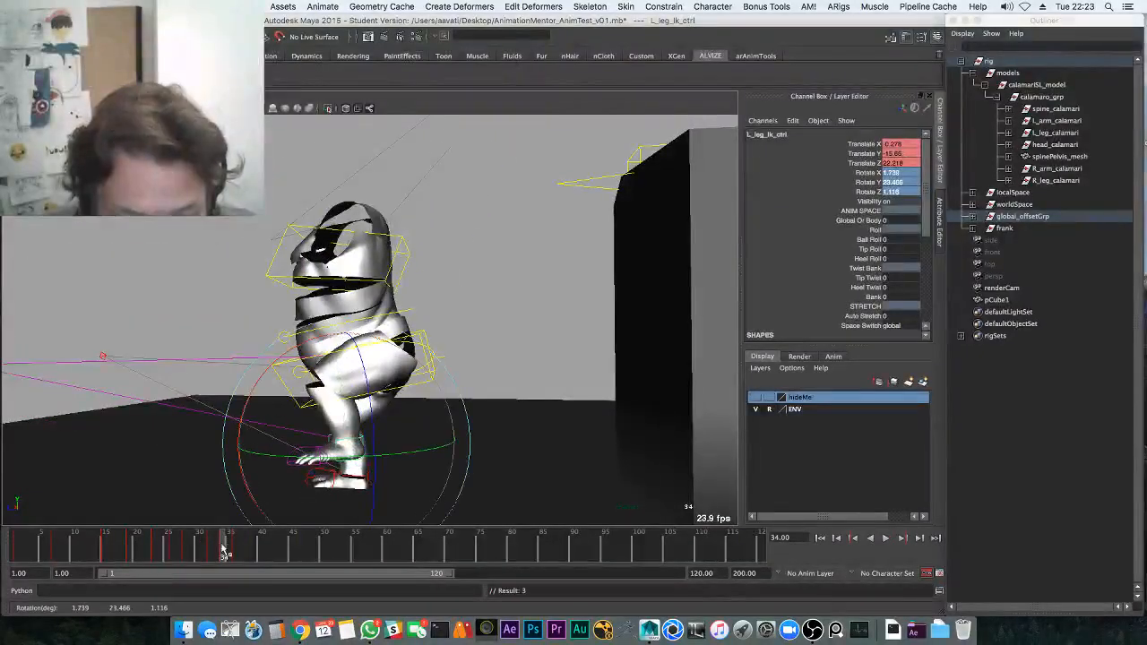
pyautogui.moveTo(223, 549); pyautogui.dragTo(237, 546)
pyautogui.press('space')
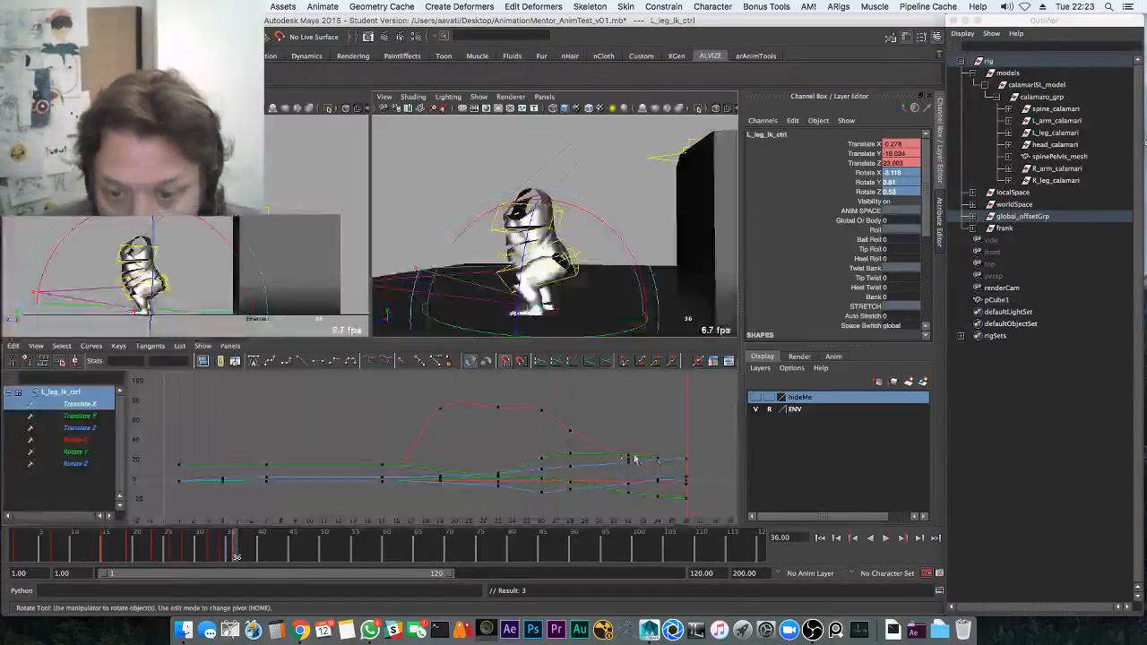
pyautogui.moveTo(706, 439); pyautogui.dragTo(678, 514)
pyautogui.press('space')
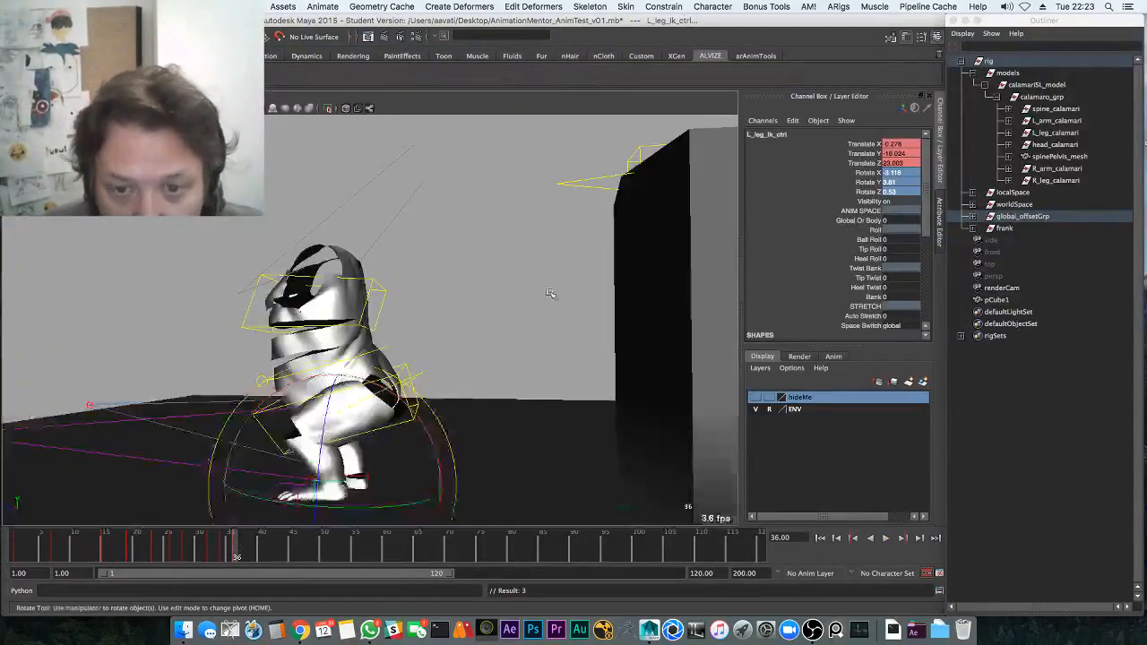
pyautogui.press('q')
pyautogui.keyDown('alt'); pyautogui.moveTo(550, 295); pyautogui.dragTo(389, 444); pyautogui.keyUp('alt')
pyautogui.click(394, 385)
pyautogui.moveTo(233, 547); pyautogui.dragTo(168, 543)
pyautogui.hotkey('alt', 'v')
pyautogui.hotkey('alt', 'v')
pyautogui.click(323, 484)
pyautogui.hotkey('alt', 'v')
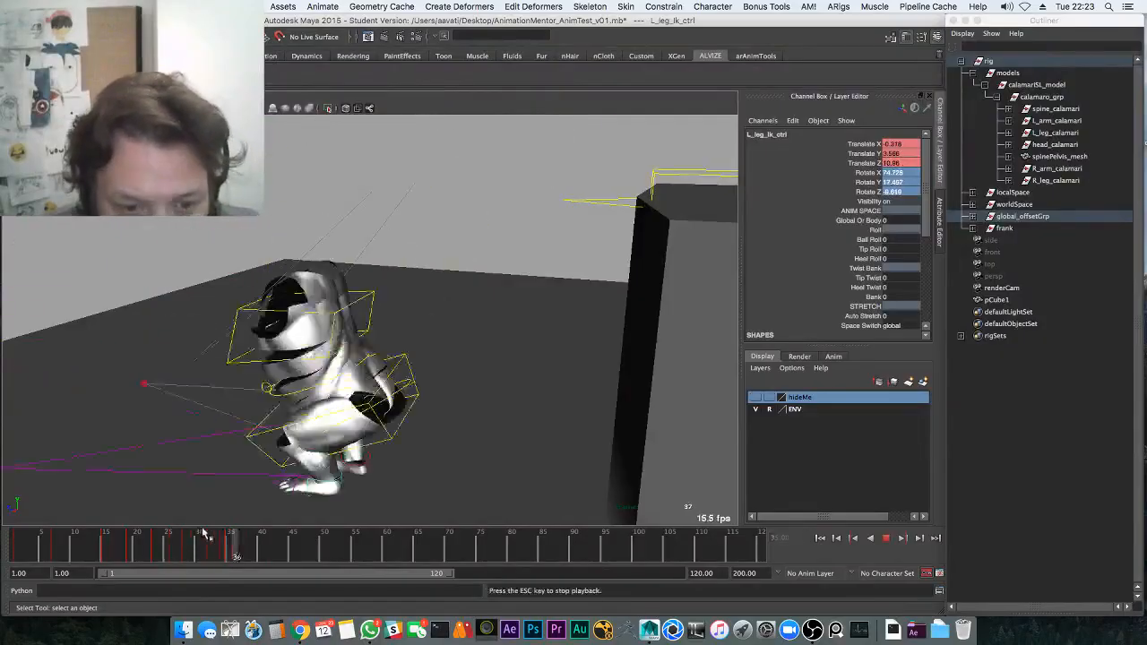
pyautogui.hotkey('alt', 'v')
pyautogui.keyDown('alt'); pyautogui.moveTo(325, 493); pyautogui.dragTo(348, 465); pyautogui.keyUp('alt')
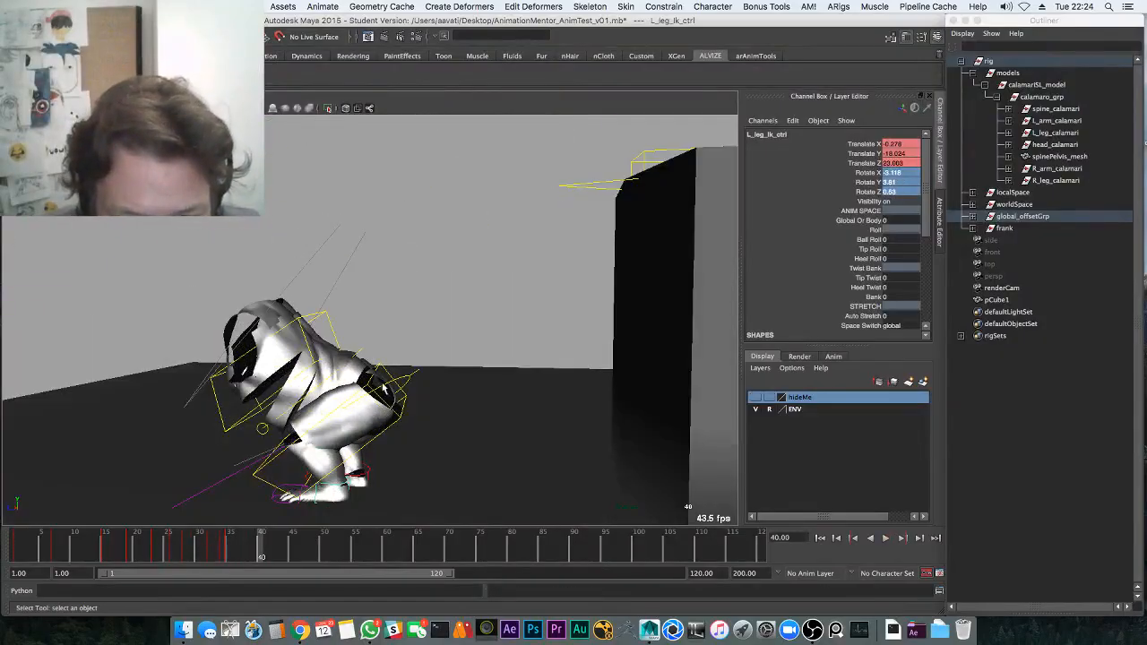
pyautogui.click(383, 386)
pyautogui.moveTo(261, 547); pyautogui.dragTo(236, 553)
pyautogui.press('e')
# Tilt the pelvis at frame 36 and delete the pelvis key at frame 39
pyautogui.moveTo(369, 439); pyautogui.dragTo(350, 448)
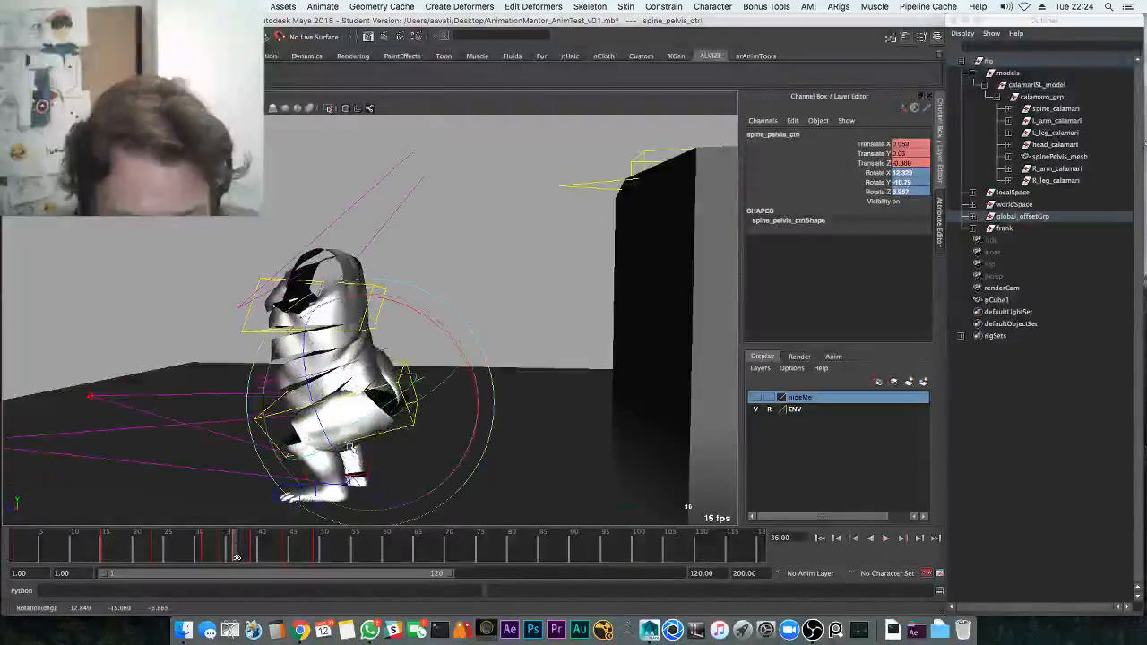
pyautogui.hotkey('alt', 'v')
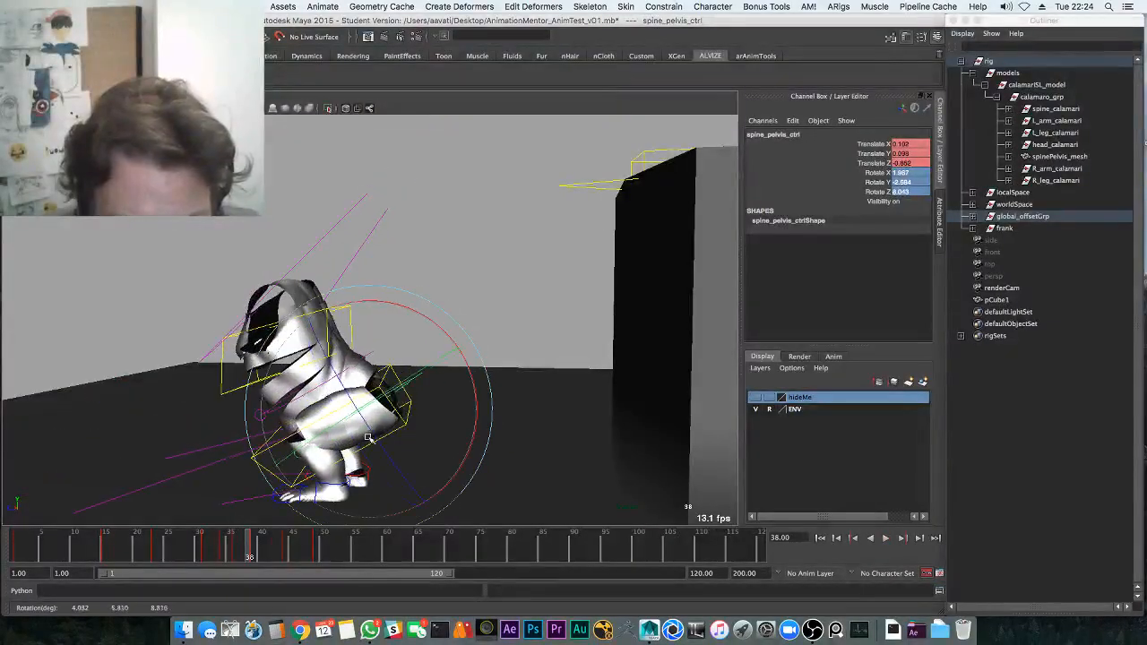
pyautogui.rightClick(260, 553)
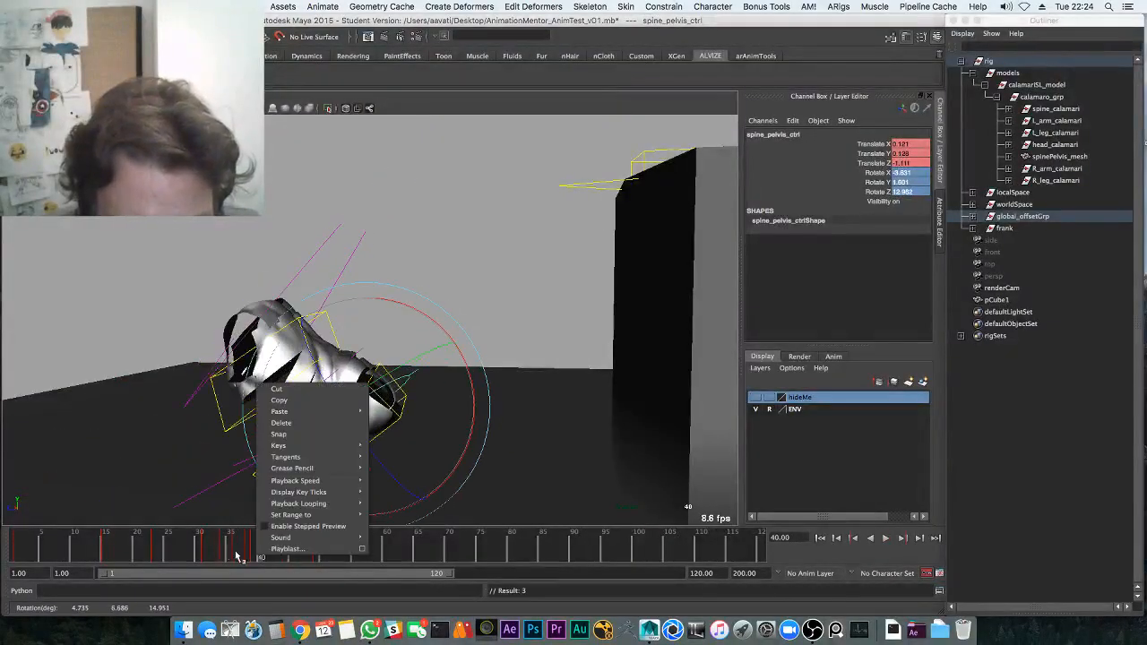
pyautogui.hotkey('alt', 'v')
pyautogui.rightClick(261, 551)
pyautogui.click(287, 413)
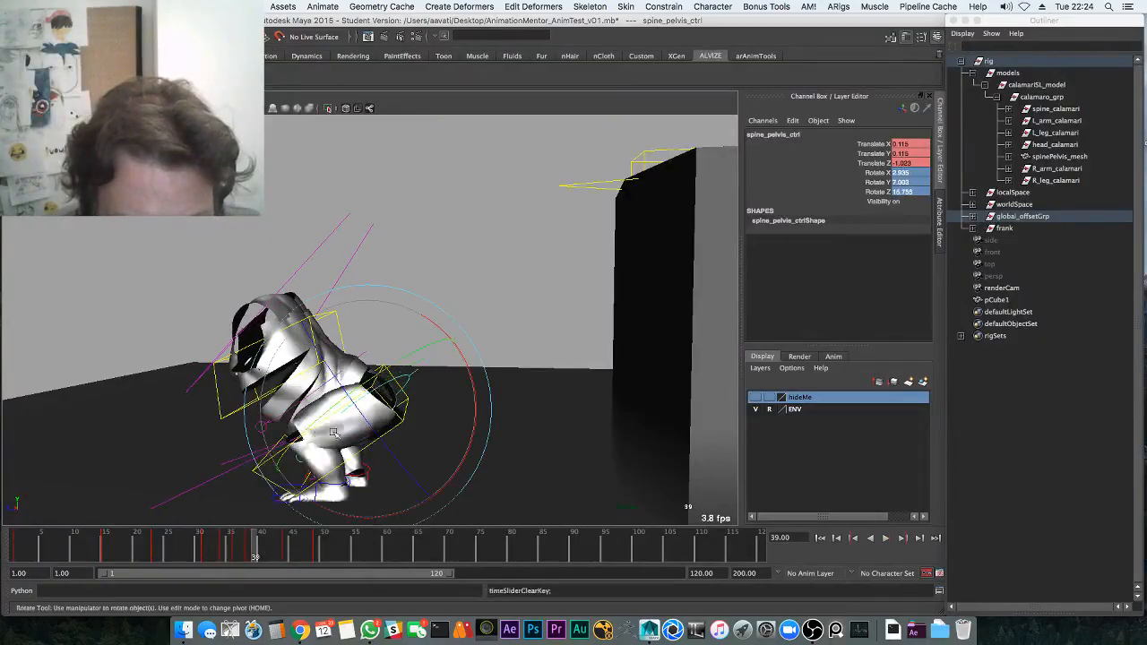
# Reframe the gorilla, then key the pelvis at frame 41
pyautogui.keyDown('alt'); pyautogui.moveTo(574, 300); pyautogui.dragTo(430, 305); pyautogui.keyUp('alt')
pyautogui.keyDown('alt'); pyautogui.moveTo(430, 305); pyautogui.dragTo(497, 287, button='right'); pyautogui.keyUp('alt')
pyautogui.keyDown('alt'); pyautogui.moveTo(497, 286); pyautogui.dragTo(502, 210, button='middle'); pyautogui.keyUp('alt')
pyautogui.click(161, 547)
pyautogui.hotkey('alt', 'v')
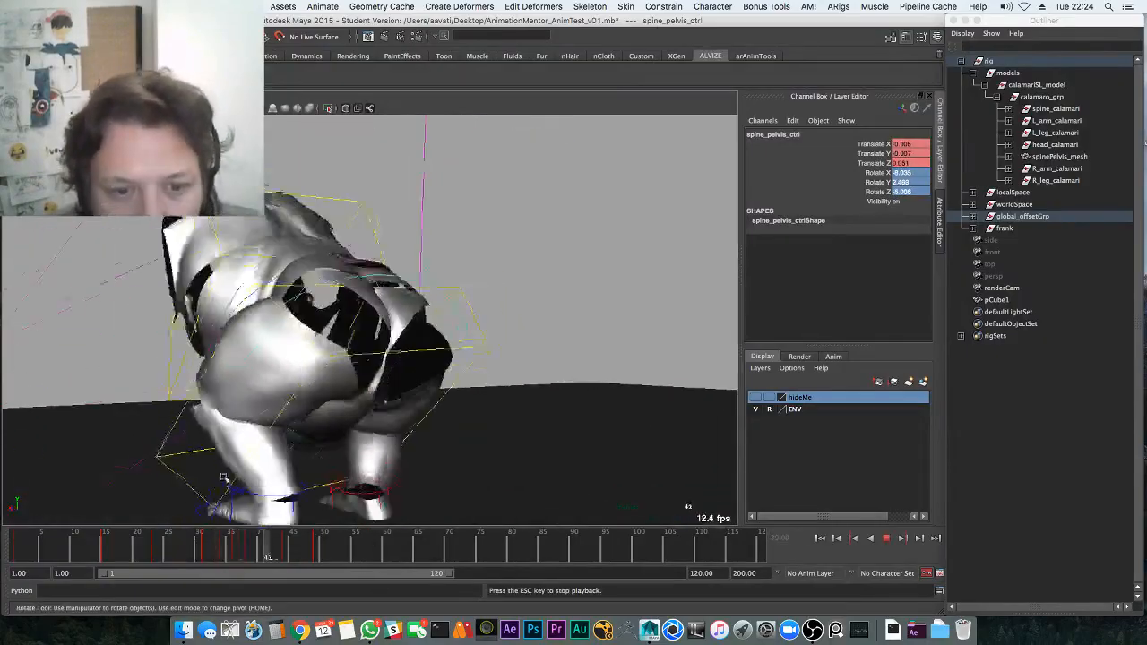
pyautogui.hotkey('alt', 'v')
pyautogui.moveTo(195, 556); pyautogui.dragTo(267, 556)
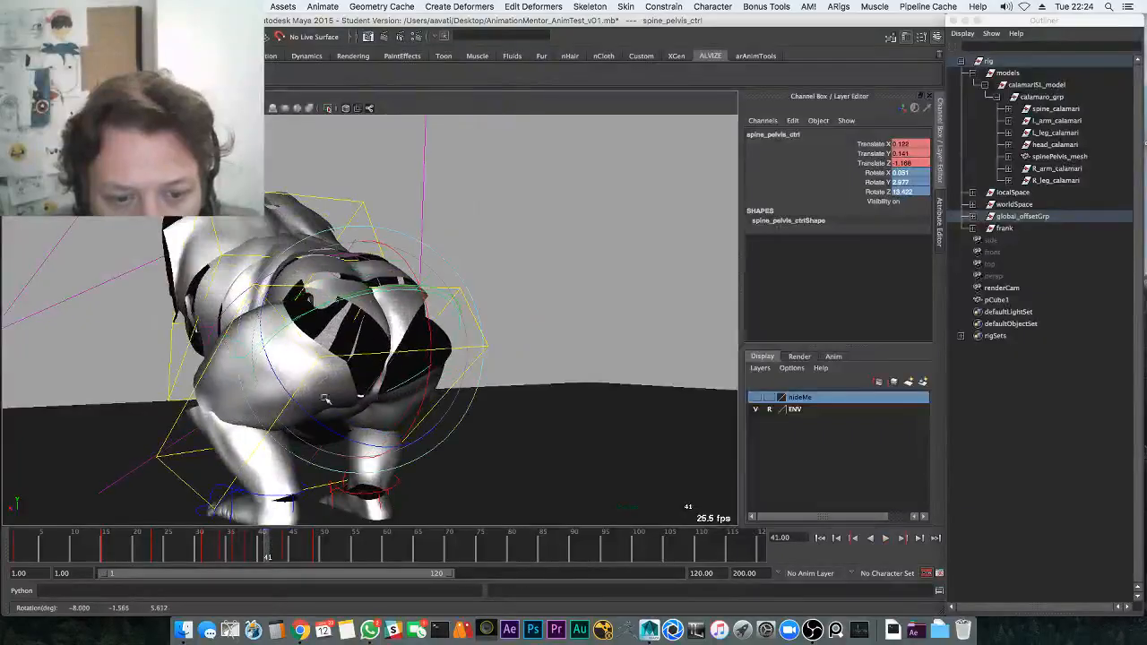
pyautogui.press('s')
# Review the landing by playing and scrubbing between frames 14 and 50
pyautogui.hotkey('alt', '.')
pyautogui.hotkey('alt', '.')
pyautogui.hotkey('alt', '.')
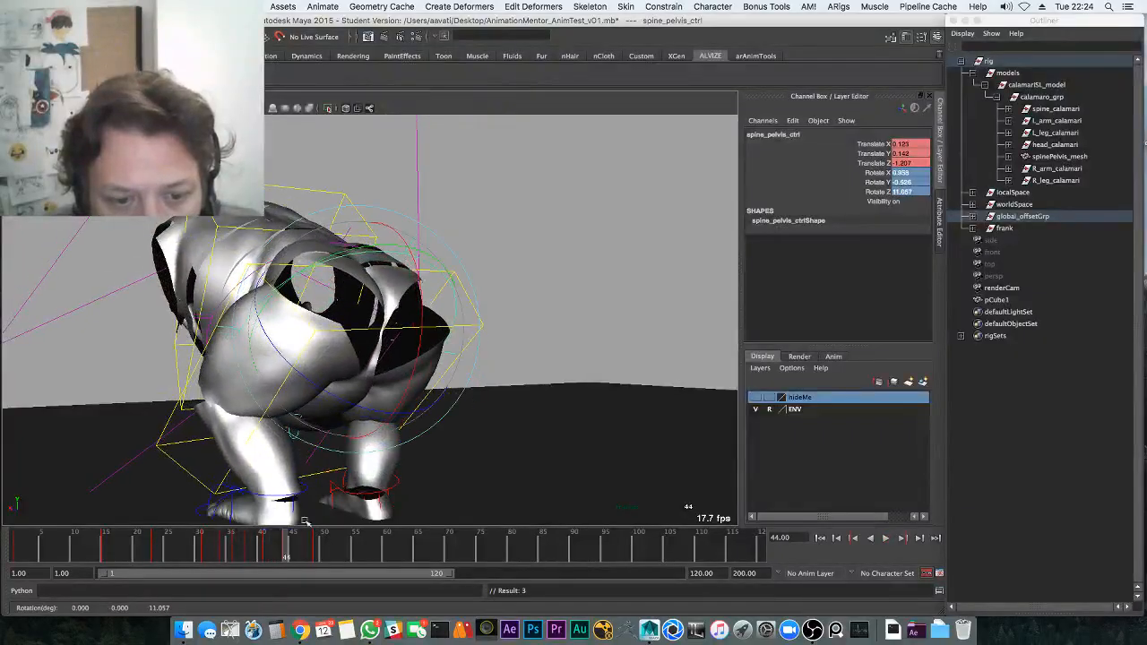
pyautogui.click(254, 557)
pyautogui.hotkey('alt', 'v')
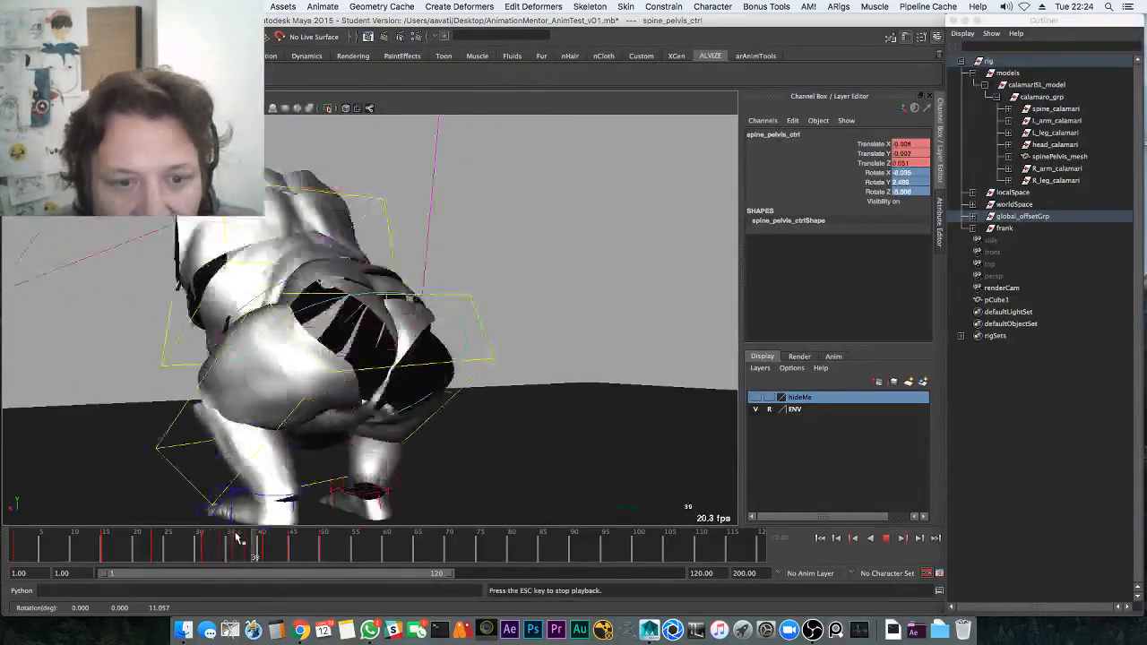
pyautogui.click(324, 549)
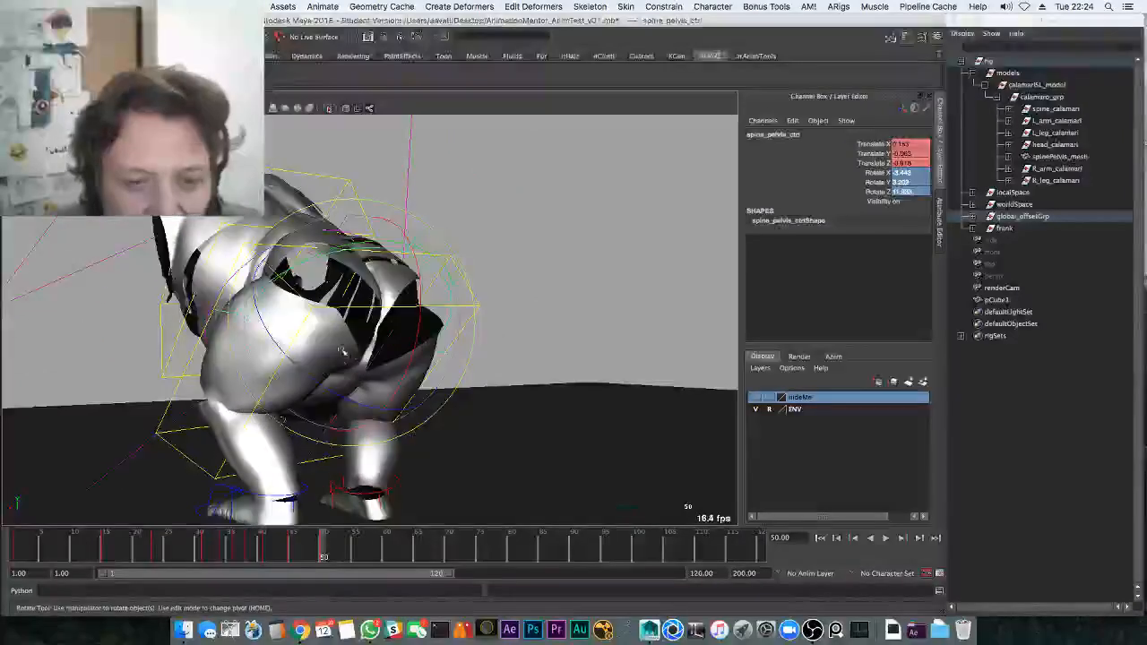
pyautogui.click(340, 355)
pyautogui.moveTo(259, 560); pyautogui.dragTo(99, 551)
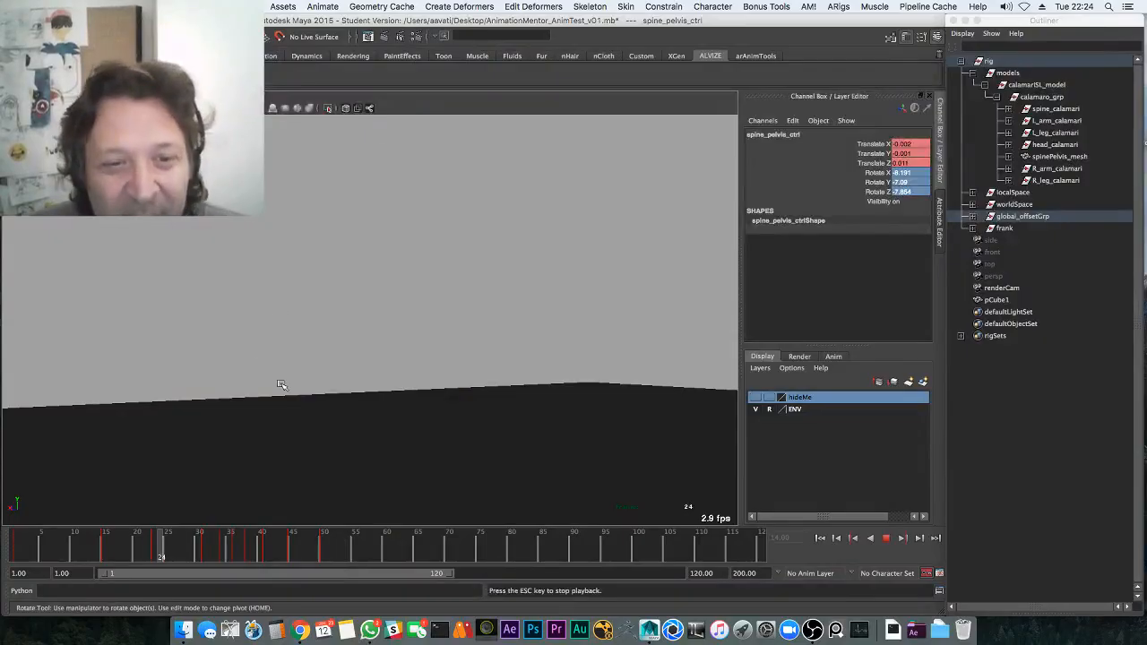
pyautogui.moveTo(165, 553); pyautogui.dragTo(253, 543)
pyautogui.press('Escape')
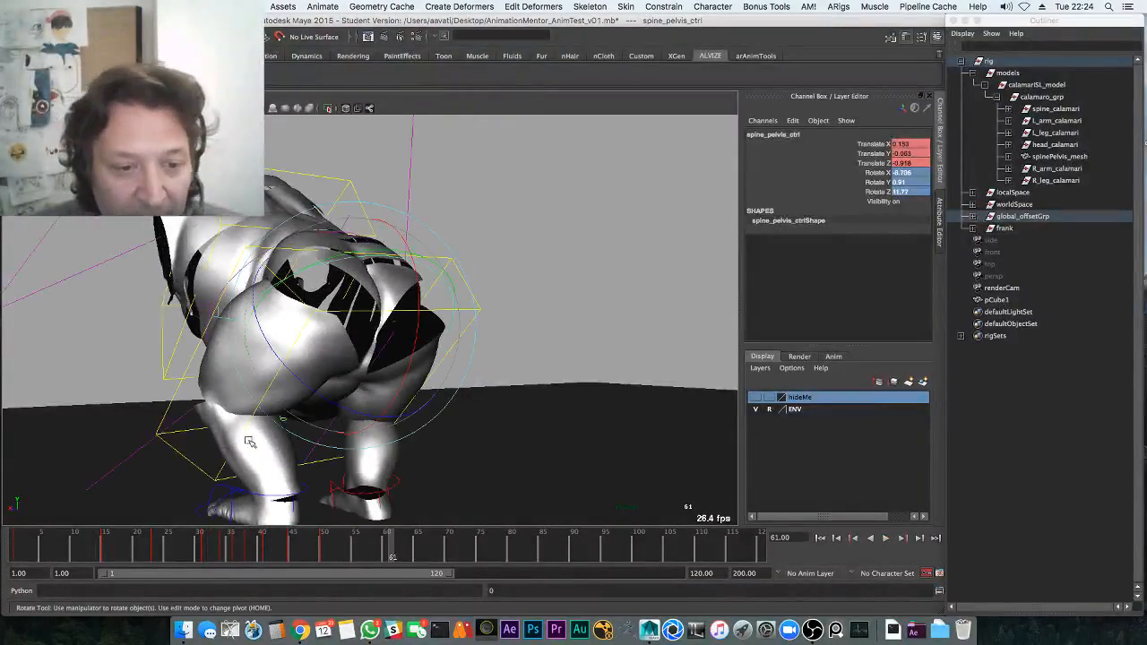
pyautogui.keyDown('alt'); pyautogui.moveTo(249, 441); pyautogui.dragTo(321, 358); pyautogui.keyUp('alt')
# Select the left knee pole-vector control, using wireframe display to pick it out
pyautogui.press('q')
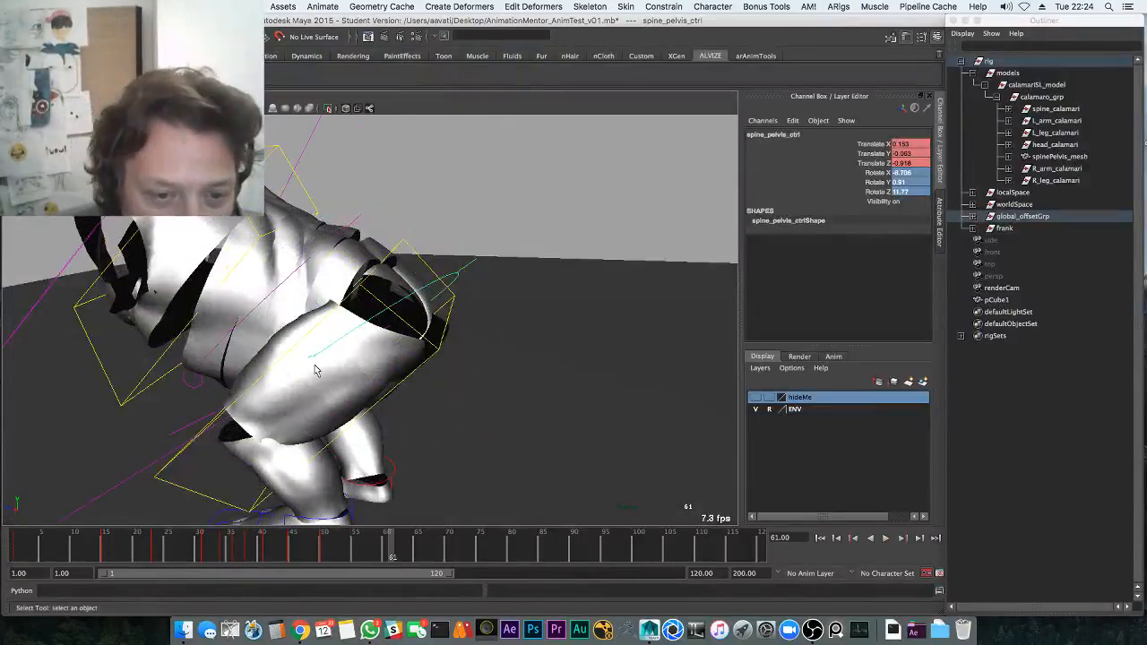
pyautogui.keyDown('alt'); pyautogui.moveTo(215, 426); pyautogui.dragTo(149, 424); pyautogui.keyUp('alt')
pyautogui.press('4')
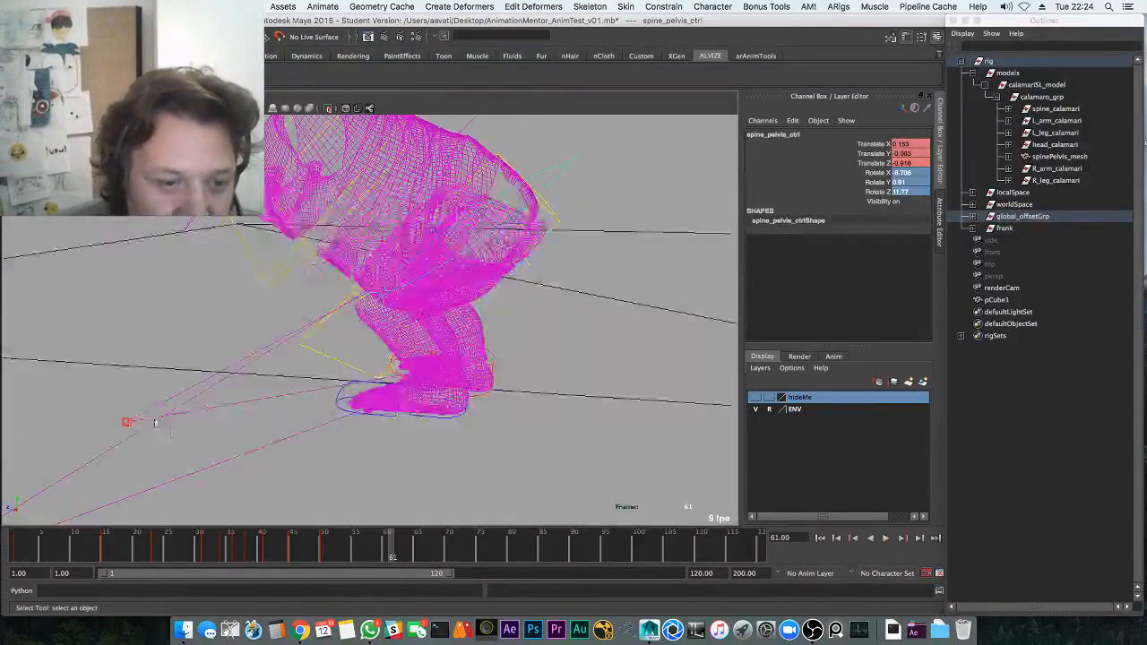
pyautogui.click(126, 420)
pyautogui.press('5')
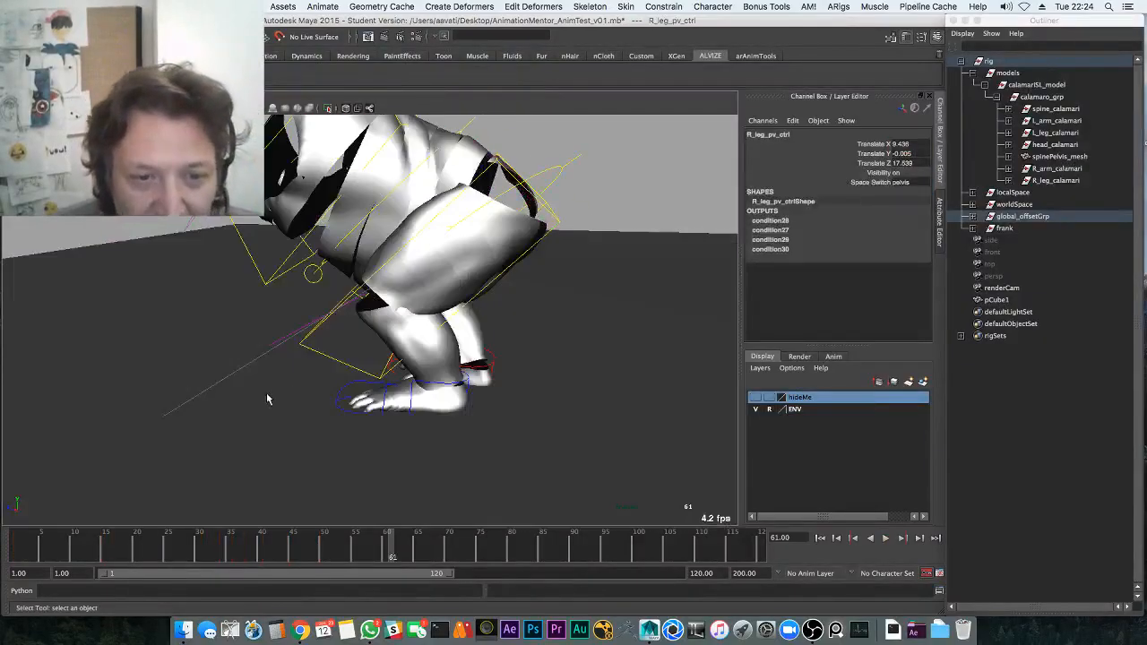
pyautogui.moveTo(303, 401)
pyautogui.keyDown('alt'); pyautogui.mouseDown()
pyautogui.moveTo(368, 440)
pyautogui.moveTo(425, 391)
pyautogui.mouseUp(); pyautogui.keyUp('alt')
pyautogui.press('w')
pyautogui.moveTo(431, 387)
pyautogui.mouseDown(button='middle')
pyautogui.moveTo(458, 370)
pyautogui.moveTo(451, 357)
pyautogui.mouseUp(button='middle')
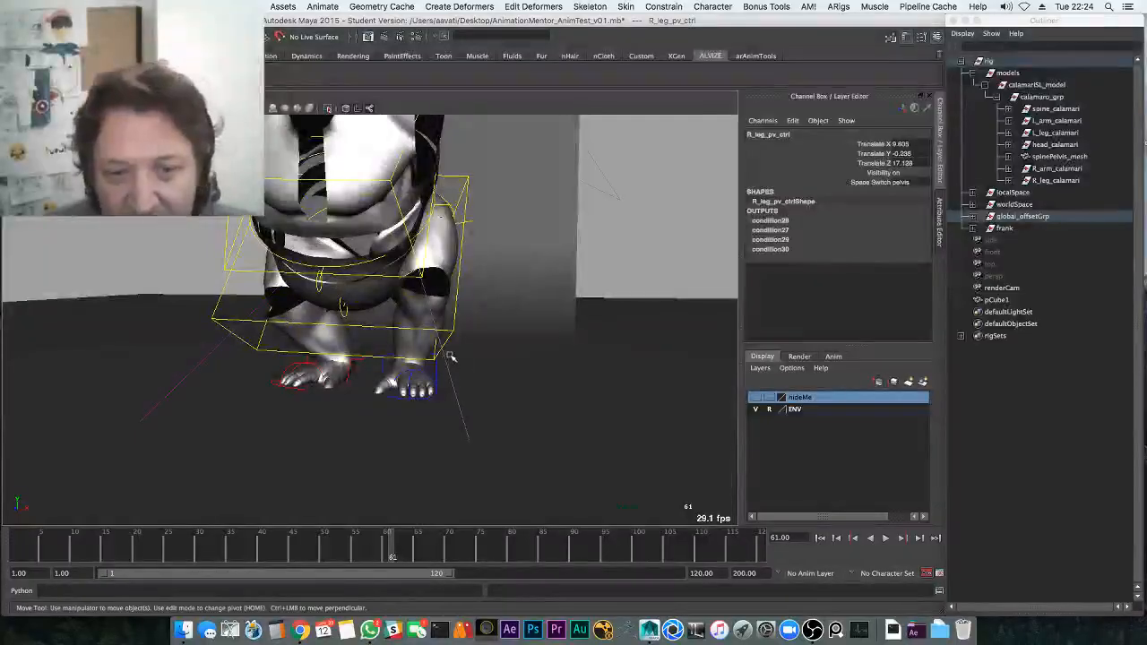
pyautogui.press('4')
pyautogui.moveTo(504, 402)
pyautogui.keyDown('alt'); pyautogui.mouseDown()
pyautogui.moveTo(492, 450)
pyautogui.moveTo(428, 404)
pyautogui.moveTo(430, 460)
pyautogui.moveTo(417, 461)
pyautogui.mouseUp(); pyautogui.keyUp('alt')
pyautogui.click(425, 433)
pyautogui.press('5')
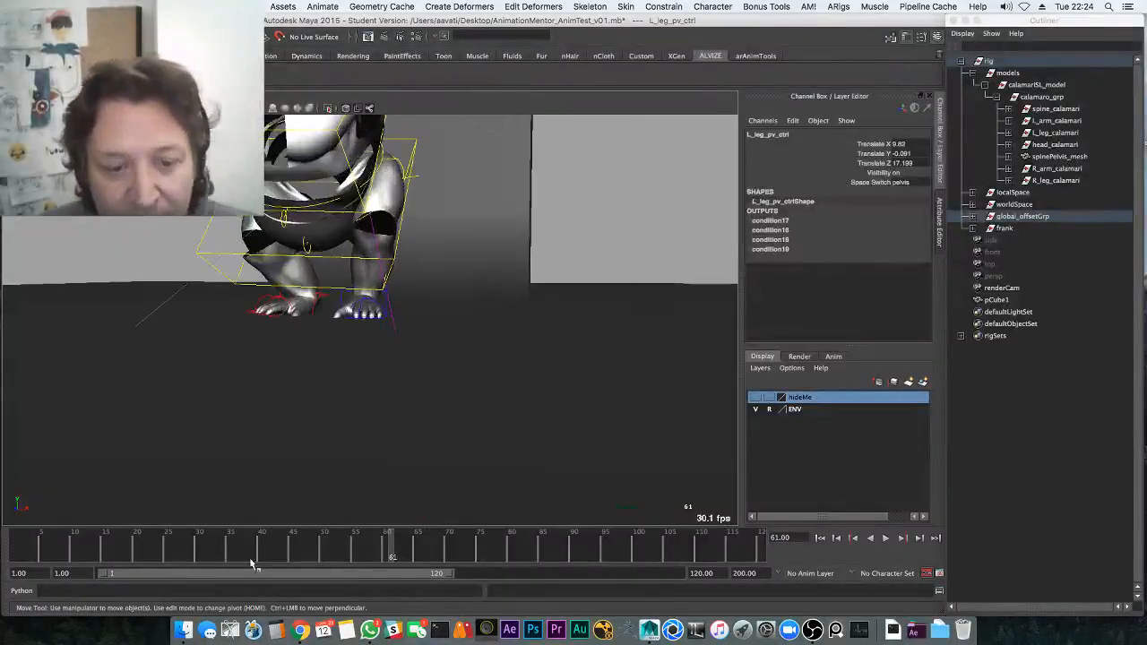
# At frame 33, move the left knee control left toward the foot and fine-tune it
pyautogui.click(156, 548)
pyautogui.hotkey('alt', 'v')
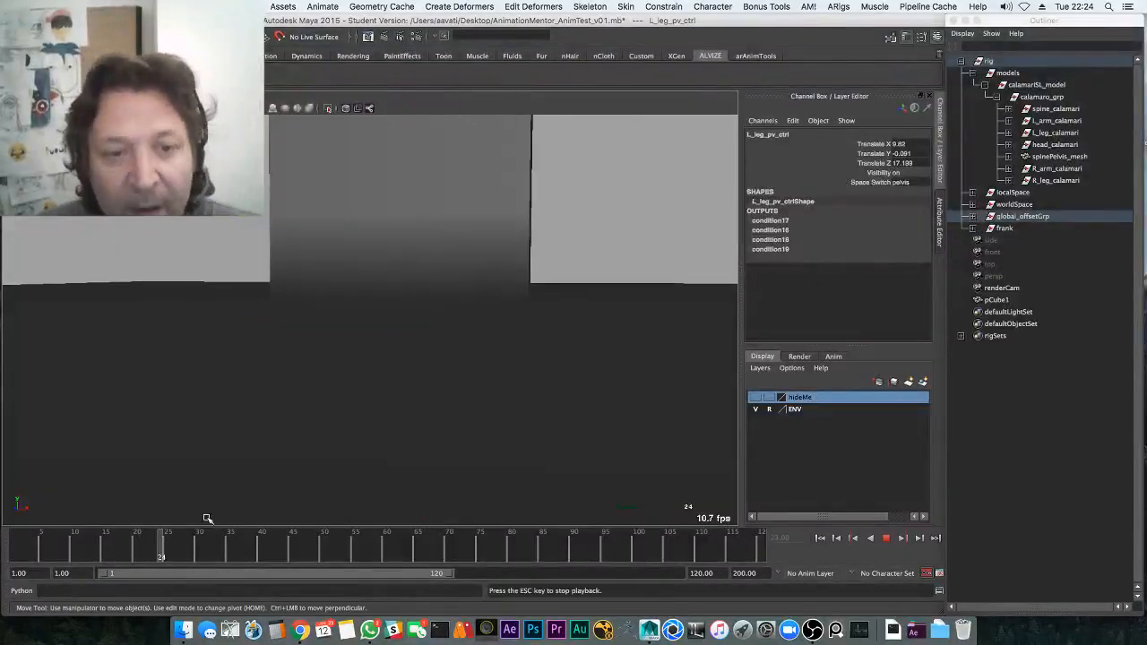
pyautogui.hotkey('alt', 'v')
pyautogui.moveTo(205, 552); pyautogui.dragTo(241, 550)
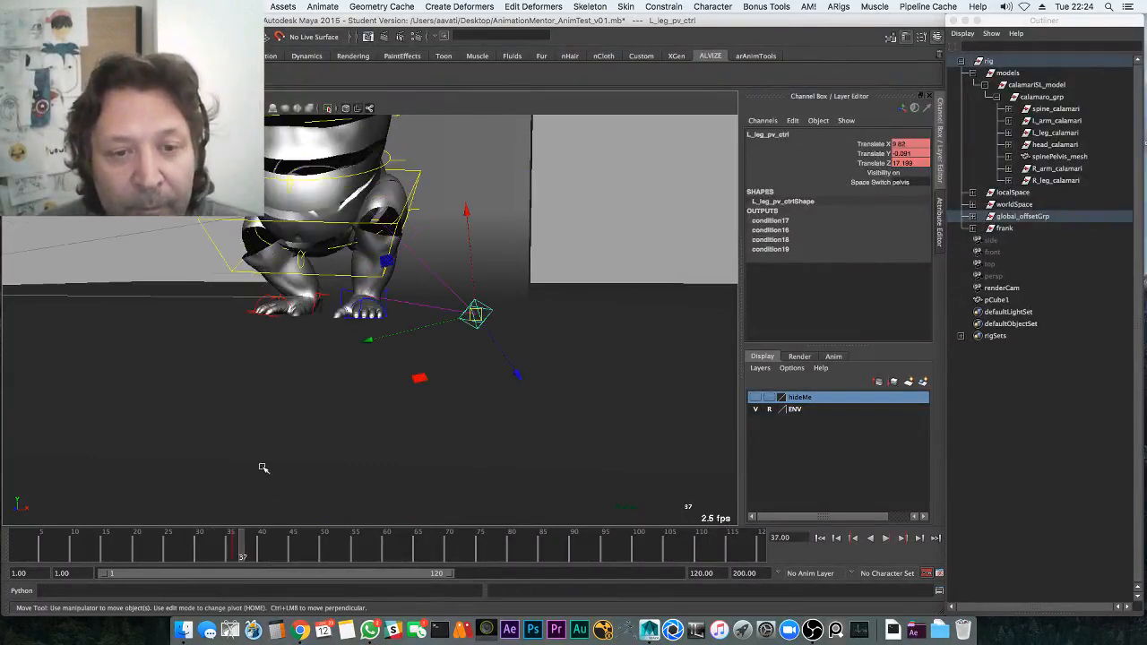
pyautogui.moveTo(242, 467); pyautogui.dragTo(119, 464, button='middle')
pyautogui.hotkey('alt', 'v')
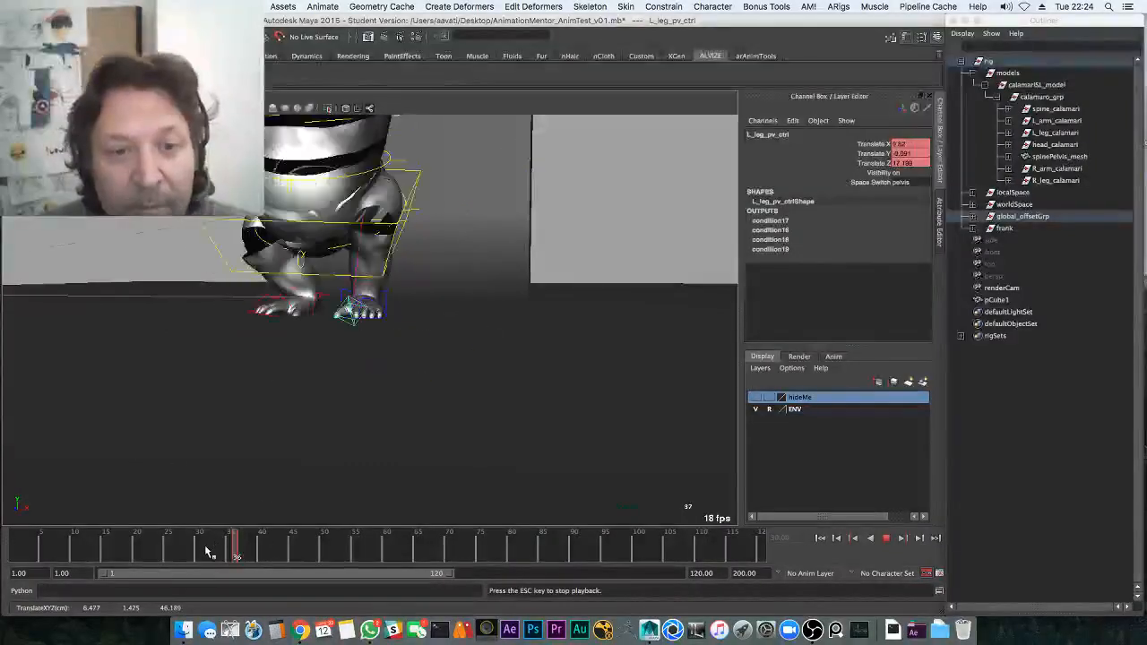
pyautogui.moveTo(256, 477); pyautogui.dragTo(256, 477, button='middle')
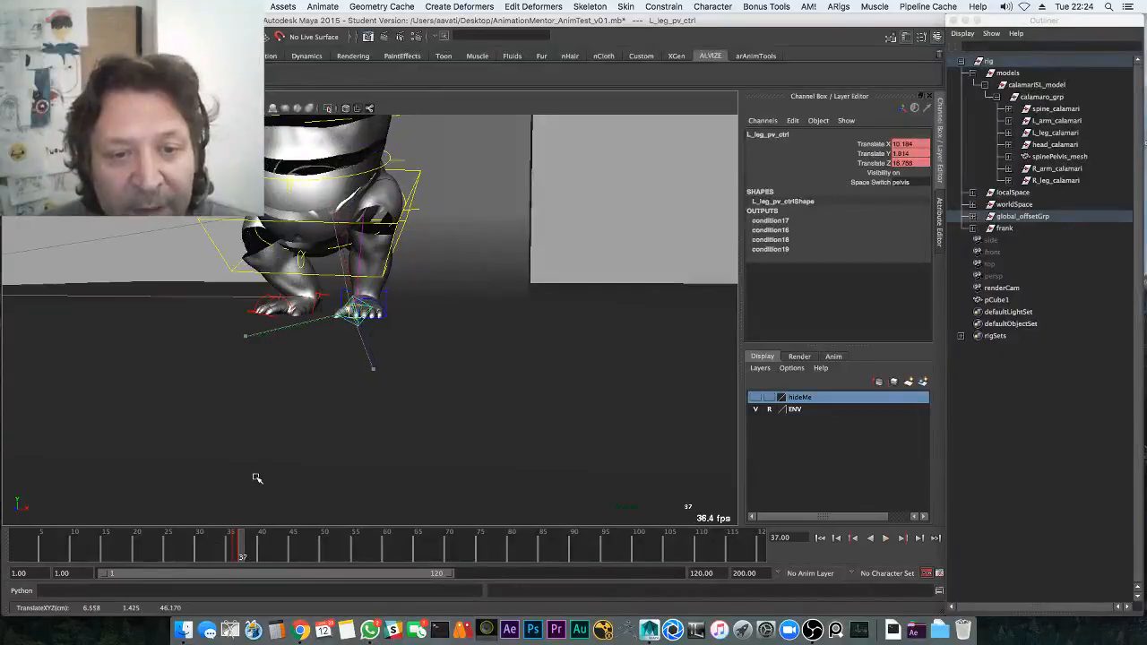
# Reposition the left knee control at frames 39 and 43, then play back the landing
pyautogui.moveTo(235, 555)
pyautogui.mouseDown()
pyautogui.moveTo(230, 544)
pyautogui.moveTo(255, 551)
pyautogui.mouseUp()
pyautogui.moveTo(283, 456); pyautogui.dragTo(362, 439, button='middle')
pyautogui.moveTo(257, 546); pyautogui.dragTo(280, 543)
pyautogui.moveTo(341, 449); pyautogui.dragTo(303, 460, button='middle')
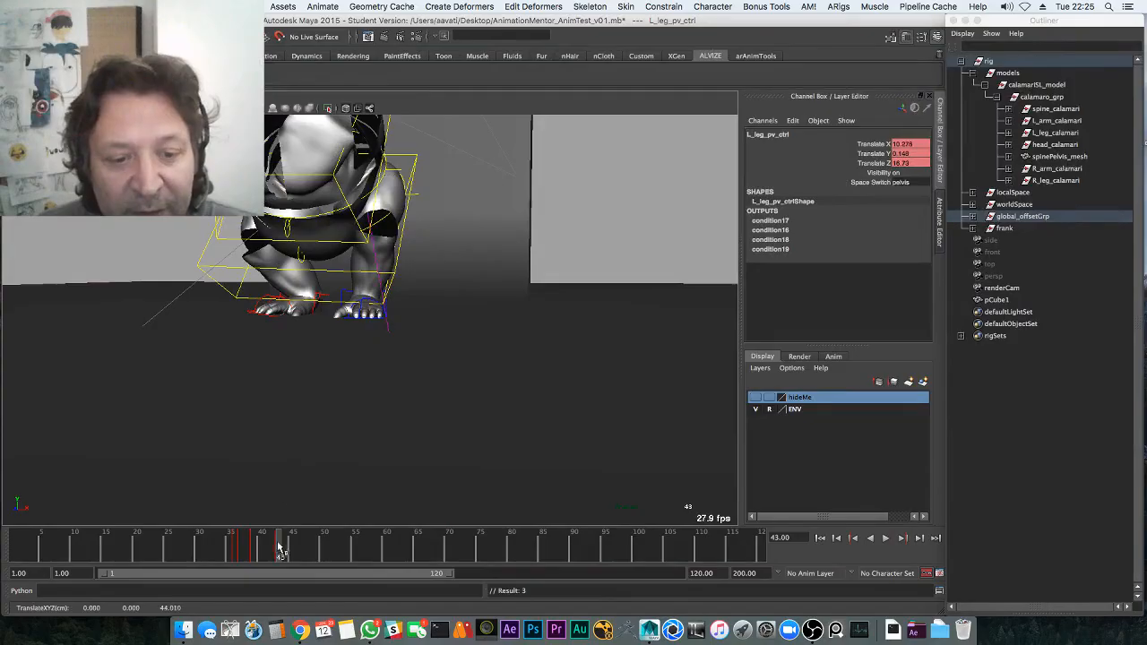
pyautogui.hotkey('alt', 'v')
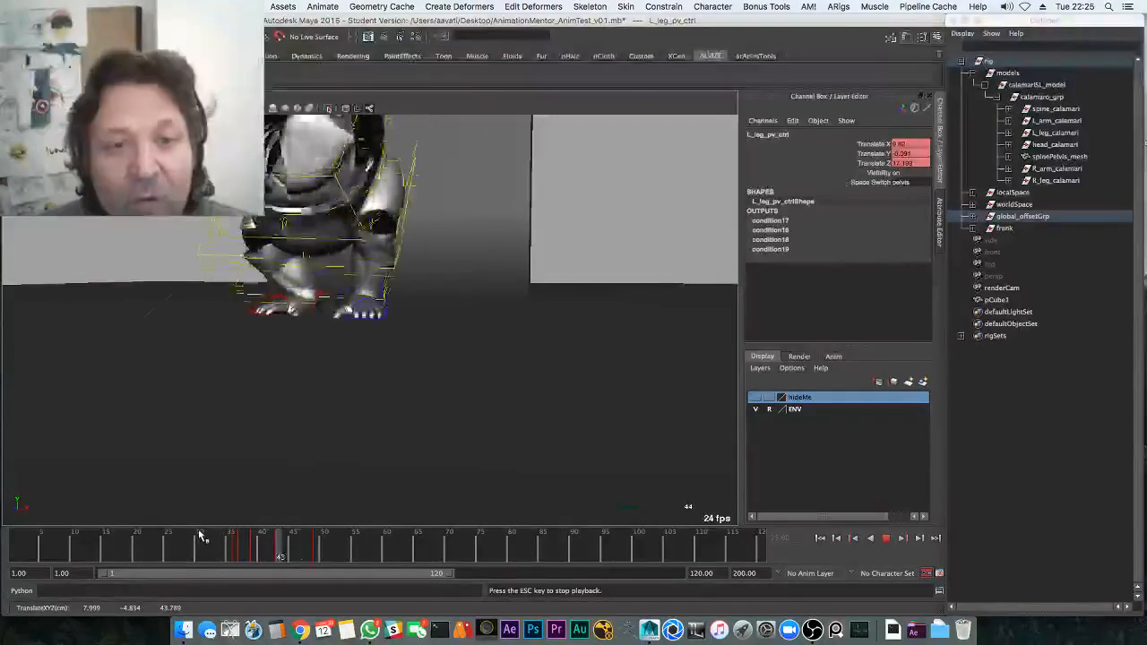
pyautogui.press('Escape')
# Select the left foot control at frame 36 and display its animation curves
pyautogui.keyDown('alt'); pyautogui.moveTo(297, 346); pyautogui.dragTo(342, 376); pyautogui.keyUp('alt')
pyautogui.press('q')
pyautogui.click(384, 318)
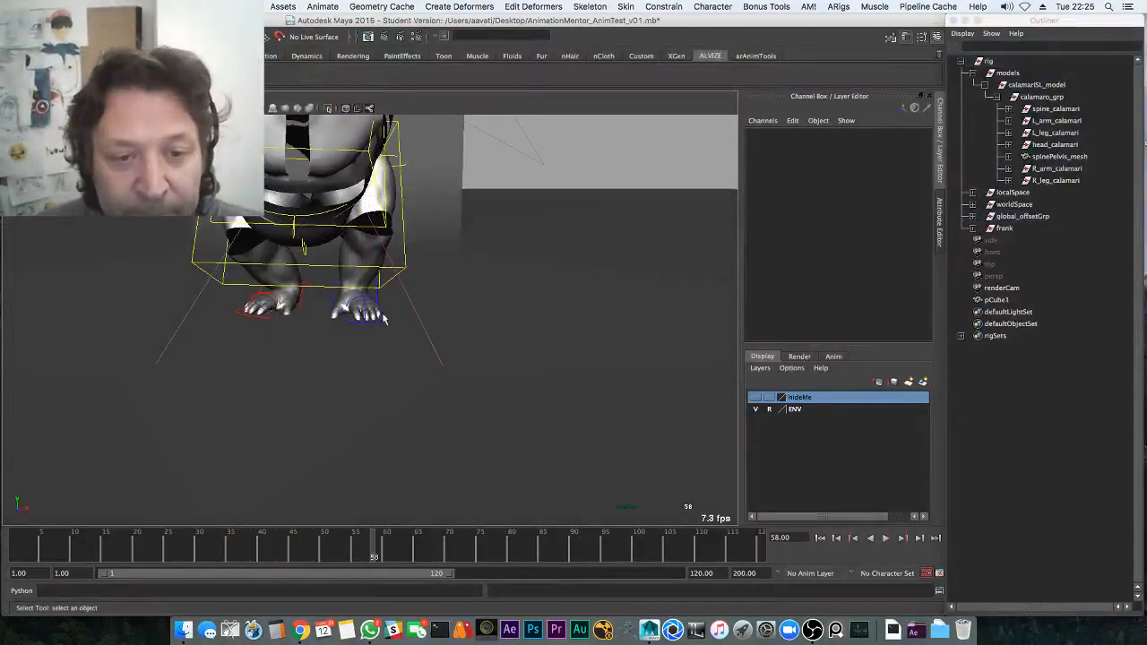
pyautogui.click(330, 299)
pyautogui.moveTo(157, 545); pyautogui.dragTo(234, 542)
pyautogui.press('space')
# Raise the left foot's frame-36 Translate X key toward 0, discarding a trial Translate Z change
pyautogui.click(114, 430)
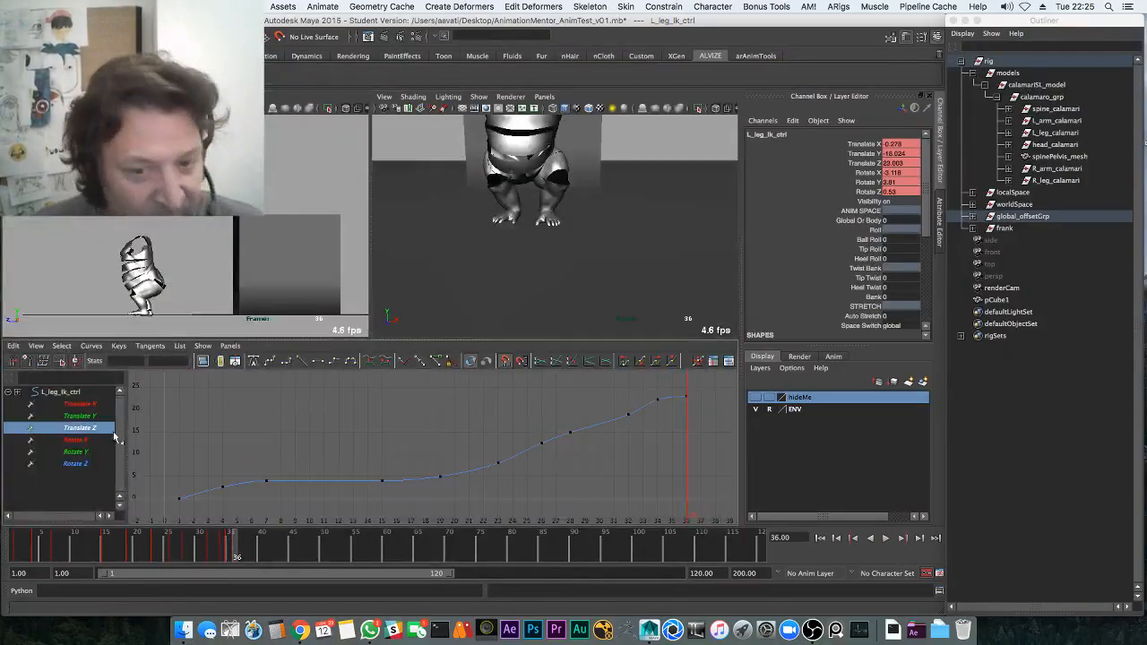
pyautogui.moveTo(675, 385); pyautogui.dragTo(693, 408)
pyautogui.press('w')
pyautogui.moveTo(686, 410); pyautogui.dragTo(677, 393, button='middle')
pyautogui.hotkey('ctrl', 'z')
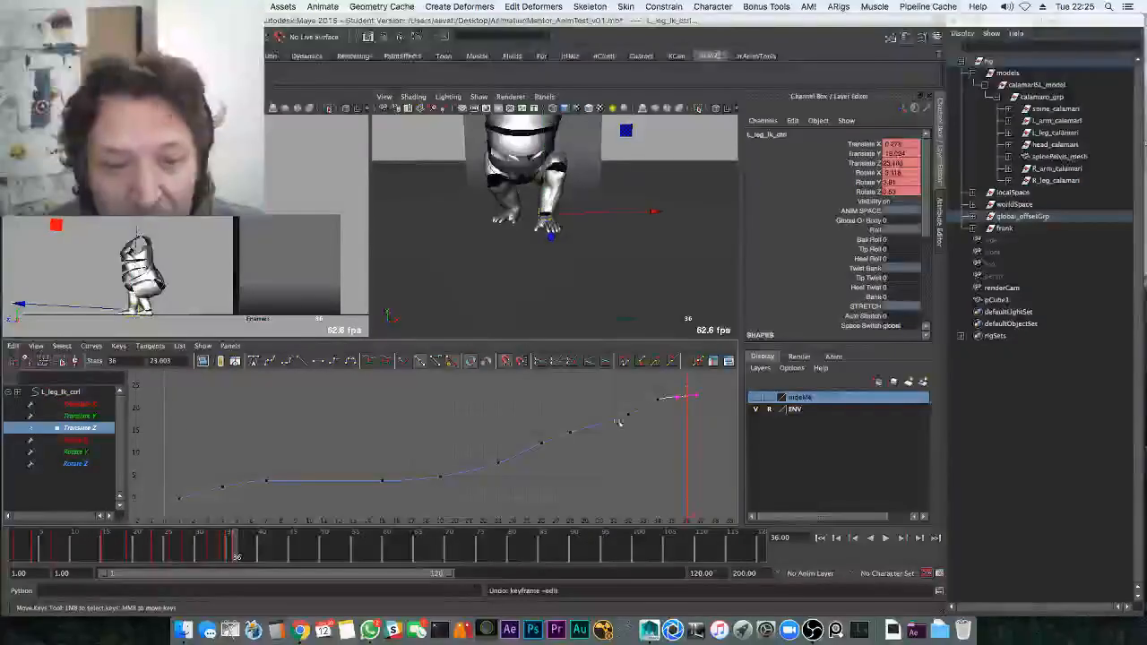
pyautogui.click(94, 405)
pyautogui.click(672, 477)
pyautogui.moveTo(673, 479); pyautogui.dragTo(658, 273, button='middle')
# Play back the landing to check the fix, then save the student-version scene
pyautogui.press('space')
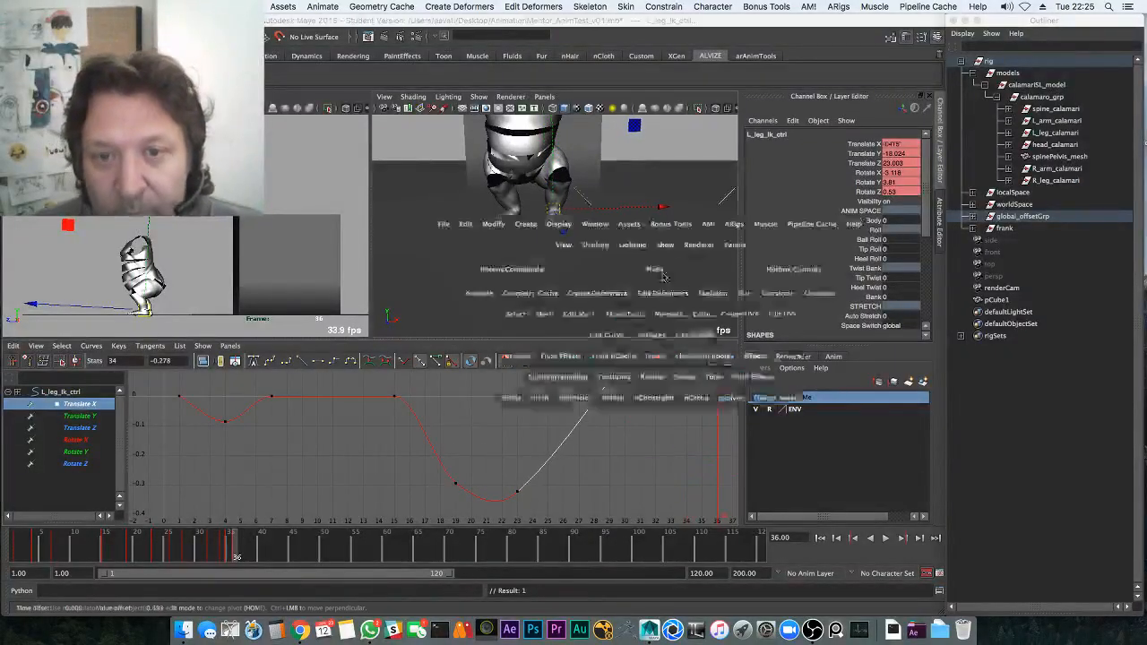
pyautogui.hotkey('alt', 'v')
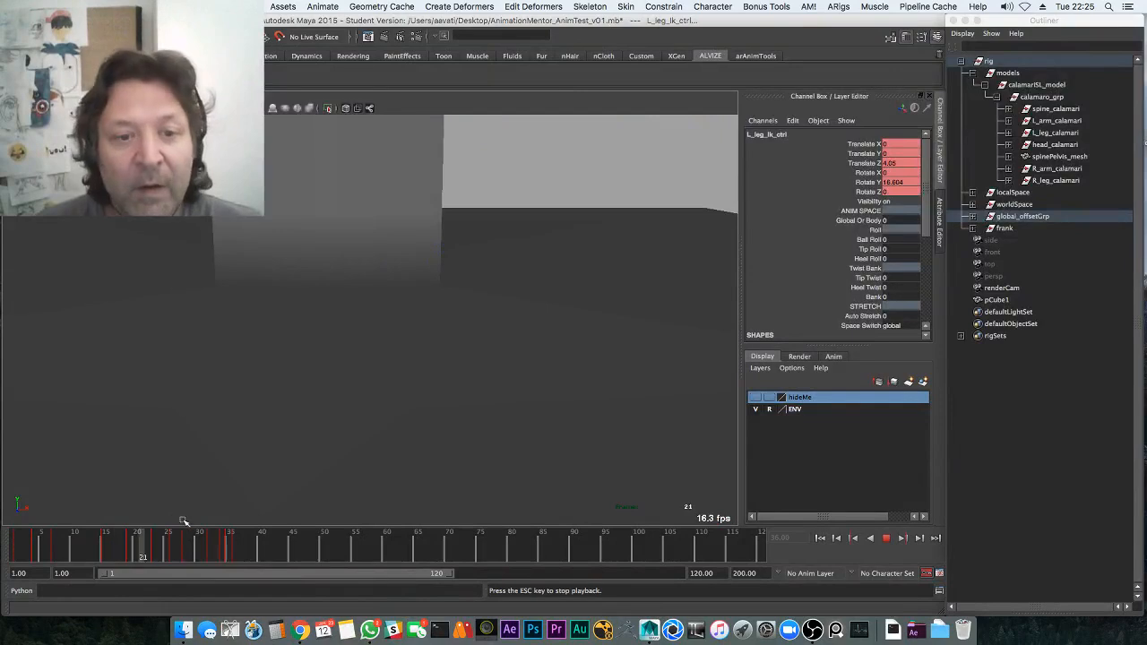
pyautogui.press('Escape')
pyautogui.press('super+s')
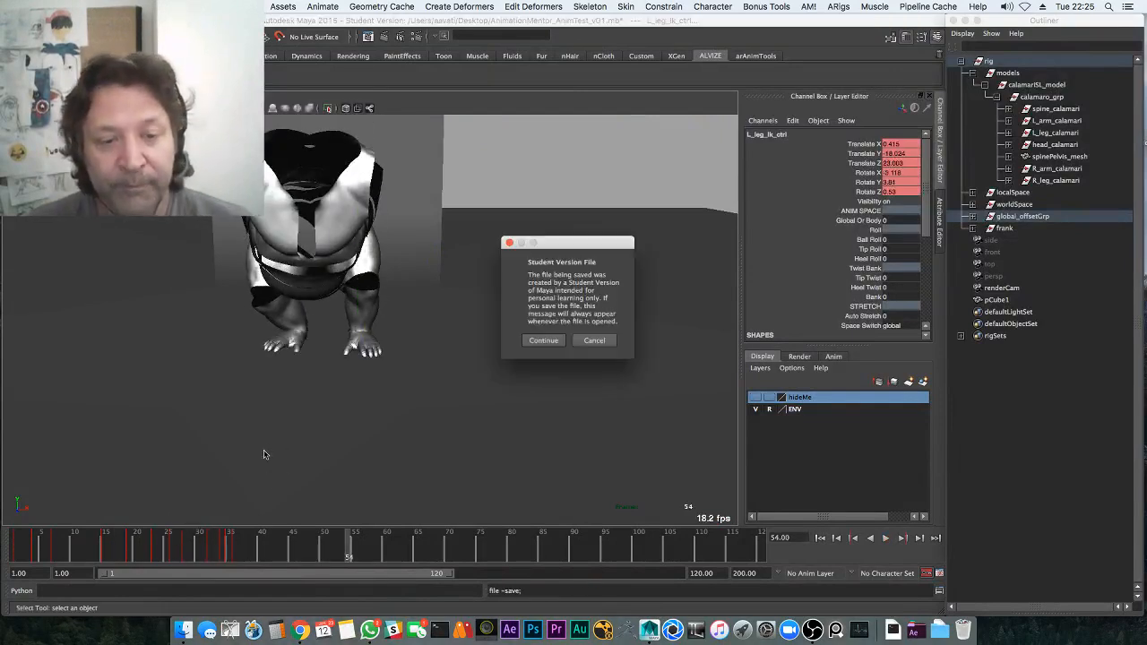
pyautogui.click(555, 343)
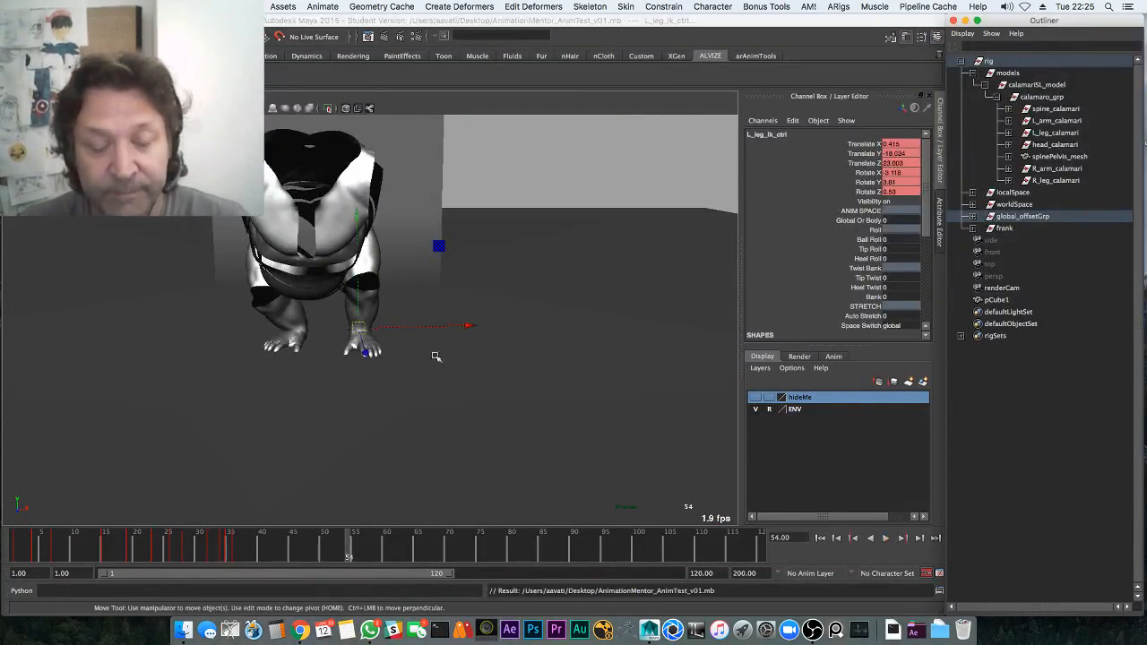
pyautogui.keyDown('alt'); pyautogui.moveTo(372, 366); pyautogui.dragTo(396, 440, button='middle'); pyautogui.keyUp('alt')
pyautogui.hotkey('alt', '1')
pyautogui.keyDown('alt'); pyautogui.moveTo(355, 382); pyautogui.dragTo(402, 289, button='middle'); pyautogui.keyUp('alt')
# Select the right knee pole-vector control and play the landing from an early frame
pyautogui.press('4')
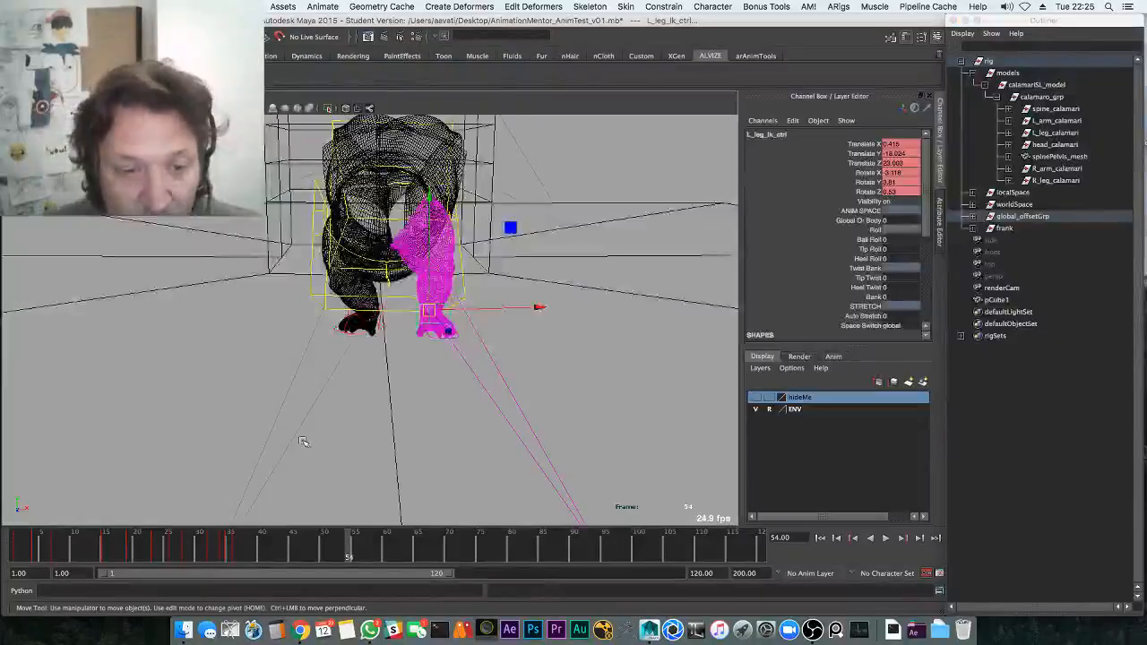
pyautogui.moveTo(302, 440)
pyautogui.keyDown('alt'); pyautogui.mouseDown(button='right')
pyautogui.moveTo(256, 400)
pyautogui.moveTo(226, 394)
pyautogui.mouseUp(button='right'); pyautogui.keyUp('alt')
pyautogui.click(269, 474)
pyautogui.press('5')
pyautogui.keyDown('alt'); pyautogui.moveTo(295, 471); pyautogui.dragTo(291, 502, button='middle'); pyautogui.keyUp('alt')
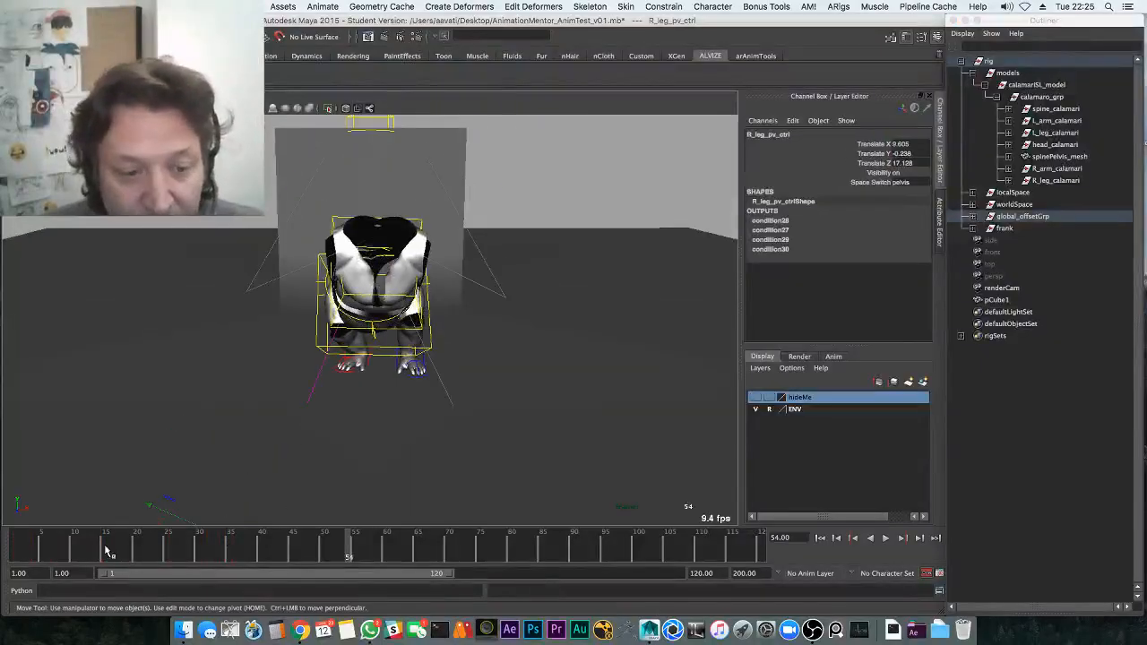
pyautogui.hotkey('alt', 'shift', 'v')
pyautogui.hotkey('alt', 'v')
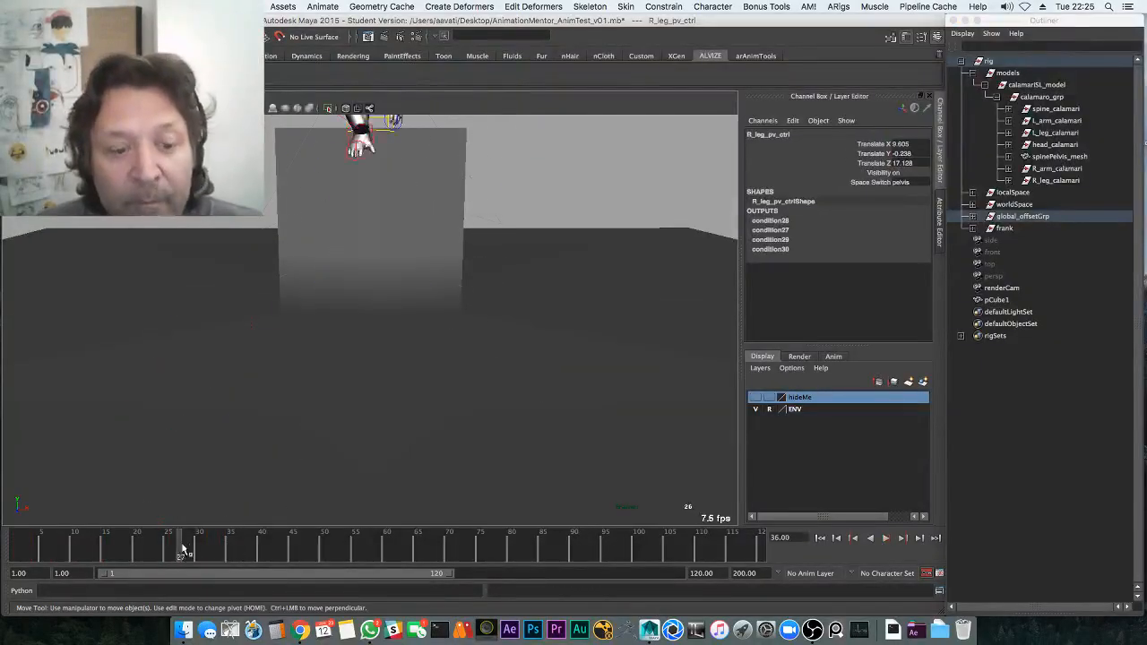
pyautogui.hotkey('alt', 'v')
# Move the right knee control right at frame 35 and down-left at frame 37
pyautogui.click(229, 553)
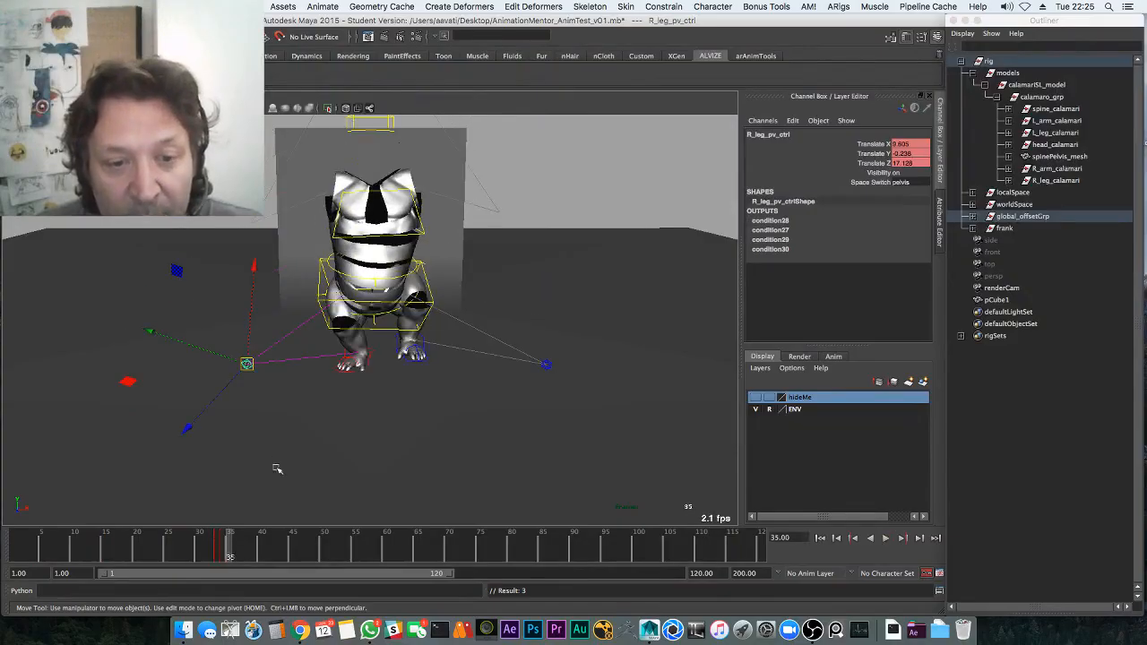
pyautogui.moveTo(279, 465); pyautogui.dragTo(348, 456, button='middle')
pyautogui.moveTo(230, 549); pyautogui.dragTo(243, 548)
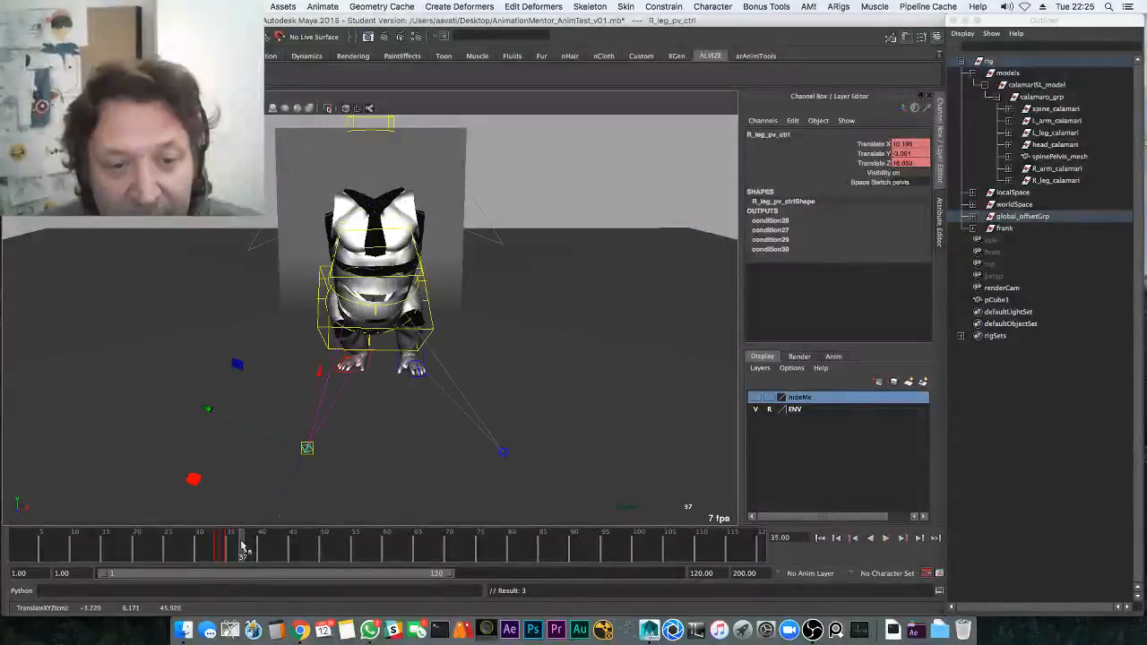
pyautogui.moveTo(299, 463); pyautogui.dragTo(211, 489, button='middle')
pyautogui.moveTo(250, 545); pyautogui.dragTo(289, 548)
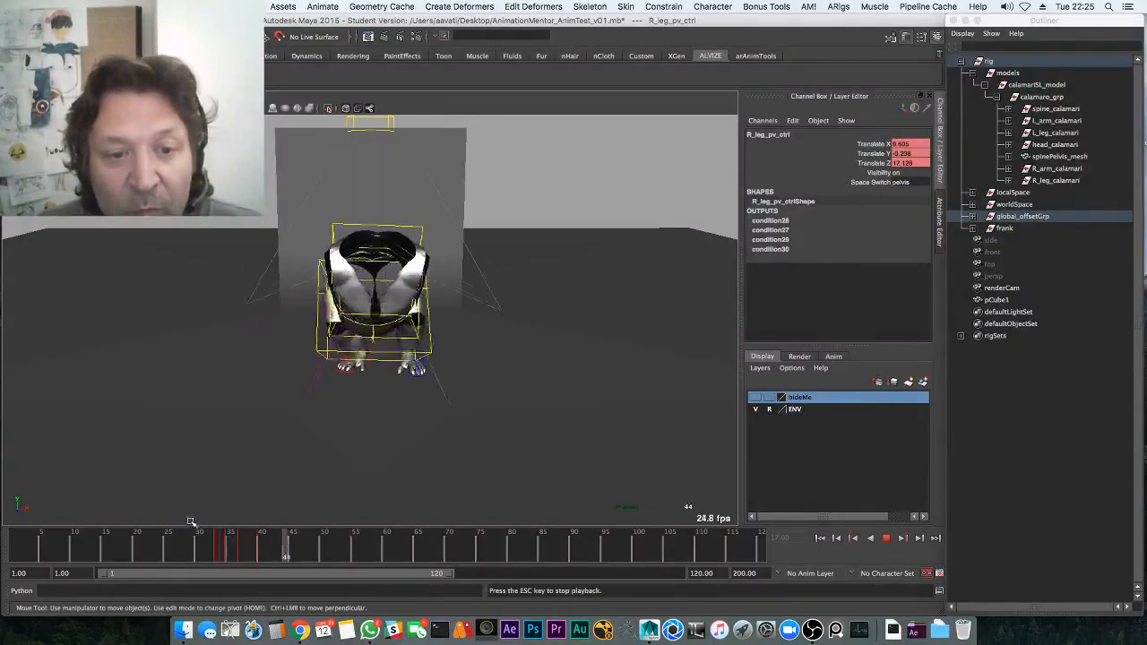
# Inspect the feet from below the floor and replay the landing from frame 28
pyautogui.hotkey('alt', '1')
pyautogui.keyDown('alt'); pyautogui.moveTo(457, 430); pyautogui.dragTo(543, 460, button='right'); pyautogui.keyUp('alt')
pyautogui.keyDown('alt'); pyautogui.moveTo(543, 460); pyautogui.dragTo(510, 389); pyautogui.keyUp('alt')
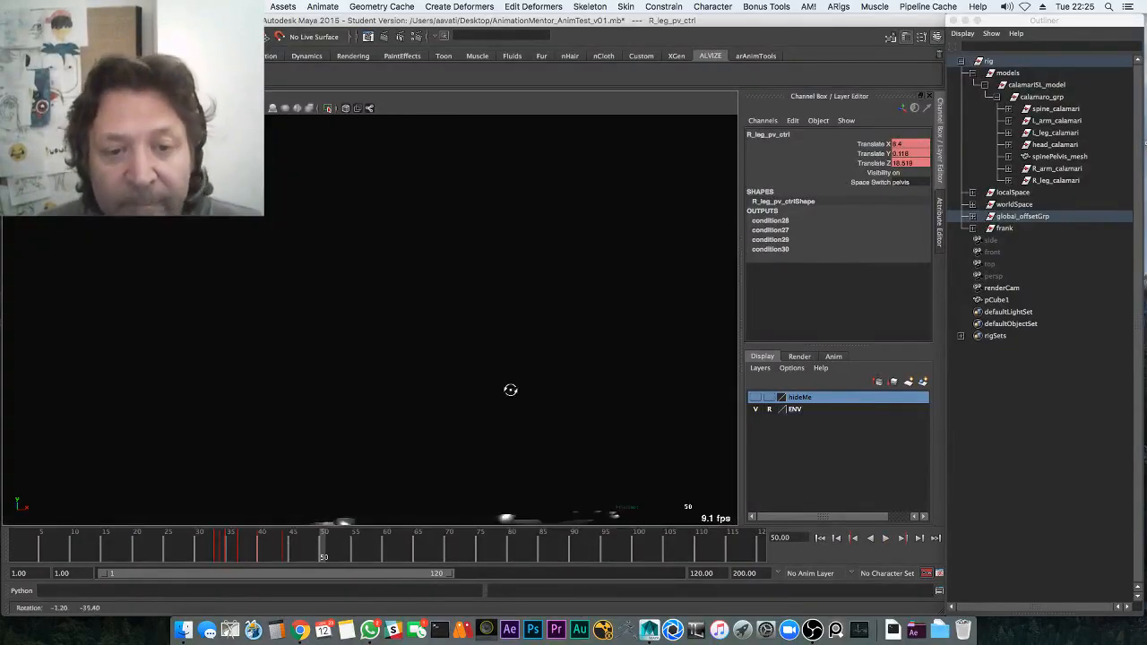
pyautogui.keyDown('alt'); pyautogui.moveTo(456, 414); pyautogui.dragTo(416, 406, button='middle'); pyautogui.keyUp('alt')
pyautogui.press('[')
pyautogui.press('[')
pyautogui.press('[')
pyautogui.click(191, 545)
pyautogui.hotkey('alt', 'v')
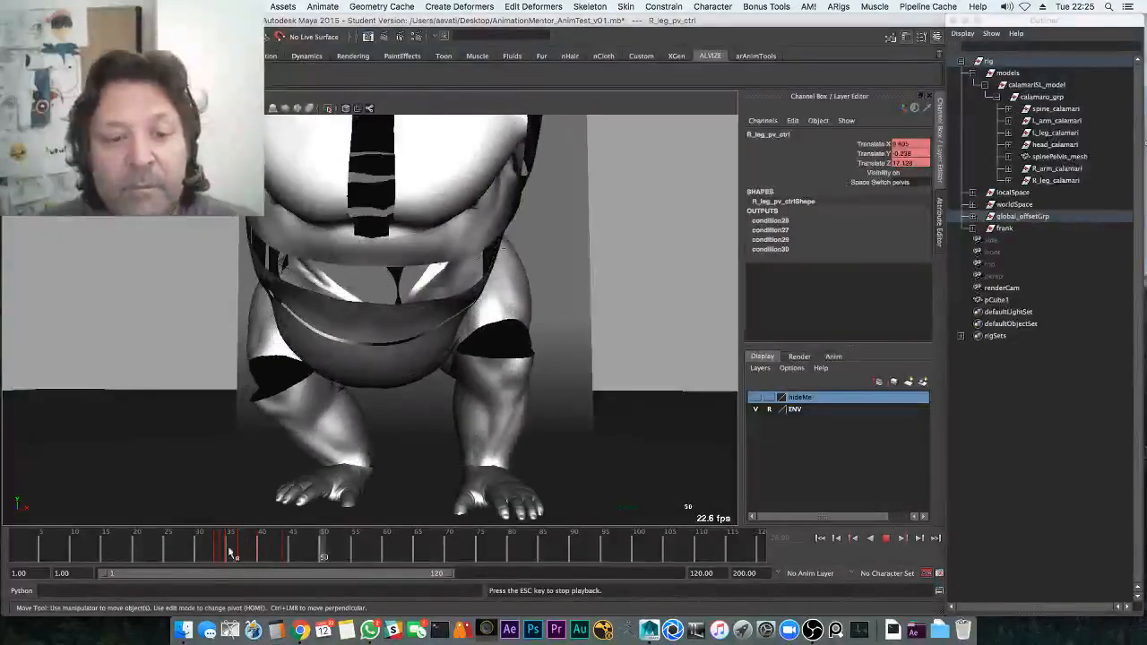
pyautogui.hotkey('alt', 'v')
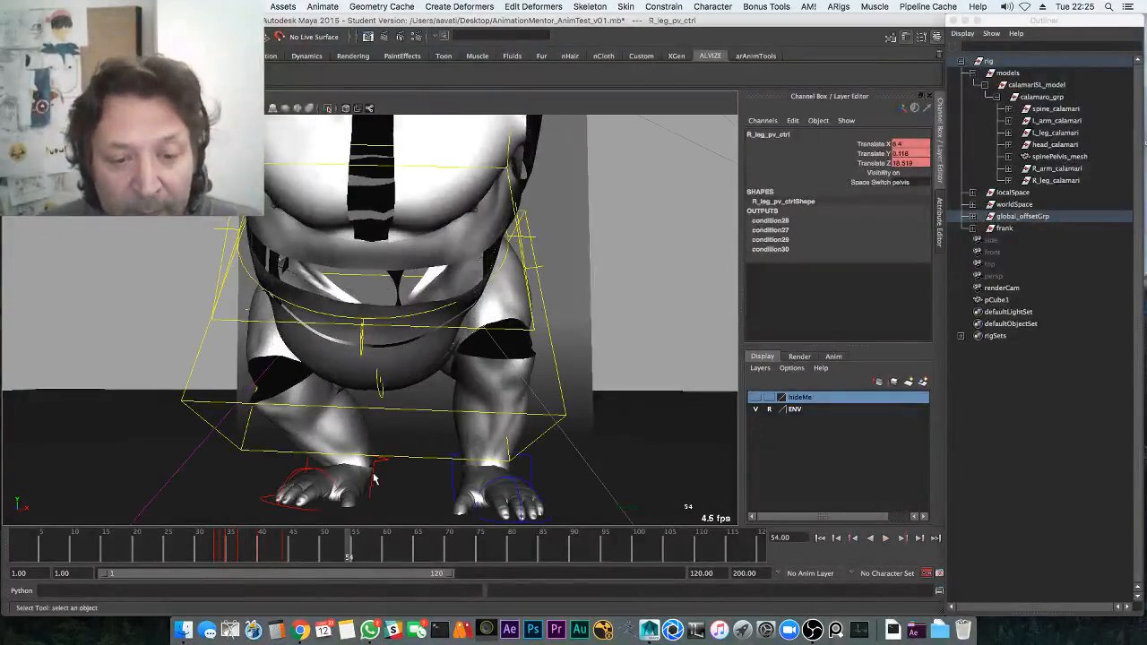
# Select the right foot IK control and show only its Translate X curve
pyautogui.click(373, 477)
pyautogui.press('space')
pyautogui.click(96, 405)
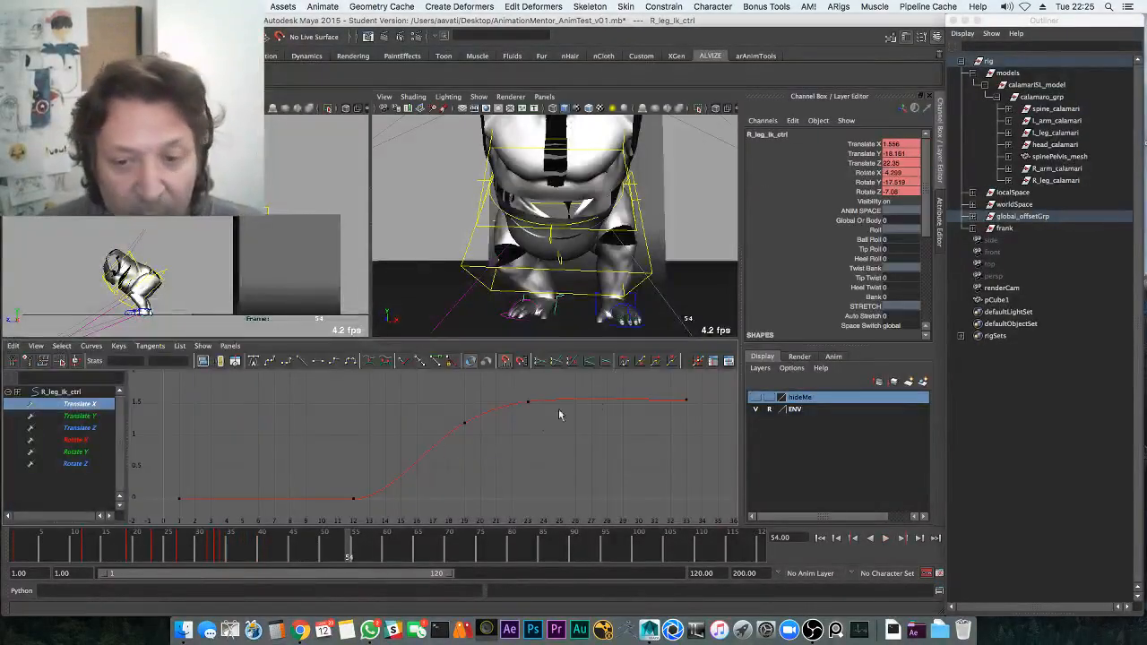
# Lower the right foot's Translate X key near frame 33 to about 0.8 and replay
pyautogui.moveTo(524, 406); pyautogui.dragTo(515, 441, button='middle')
pyautogui.click(189, 550)
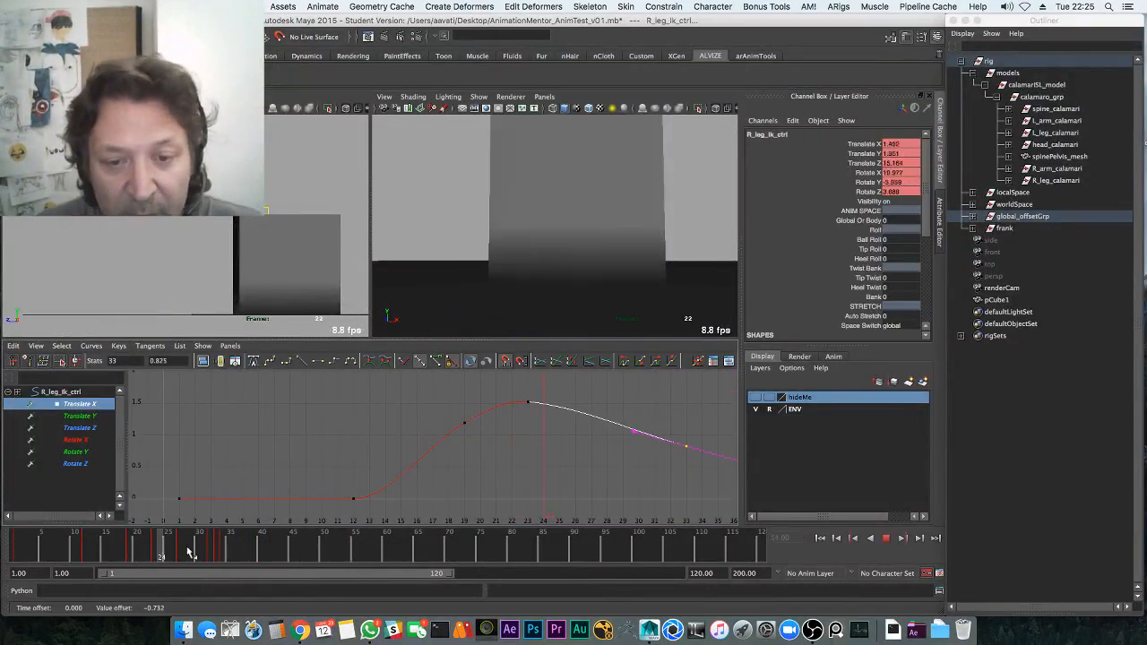
pyautogui.hotkey('alt', 'v')
pyautogui.hotkey('alt', 'v')
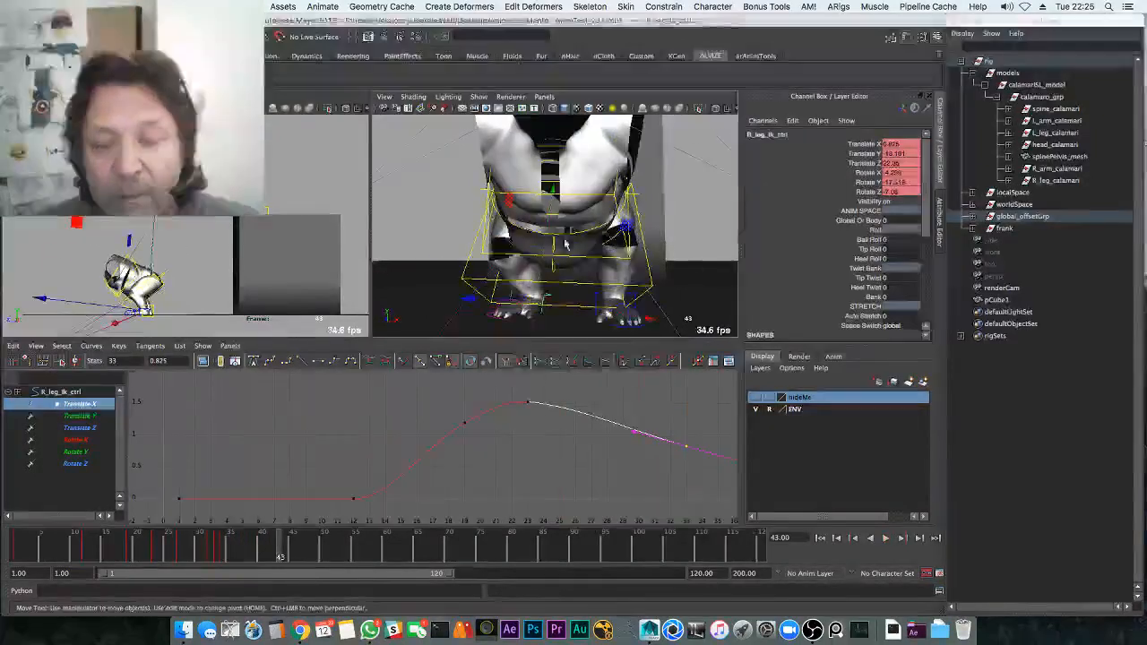
# Save the student-version scene and reframe the perspective view with rig controls hidden
pyautogui.hotkey('ctrl', 's')
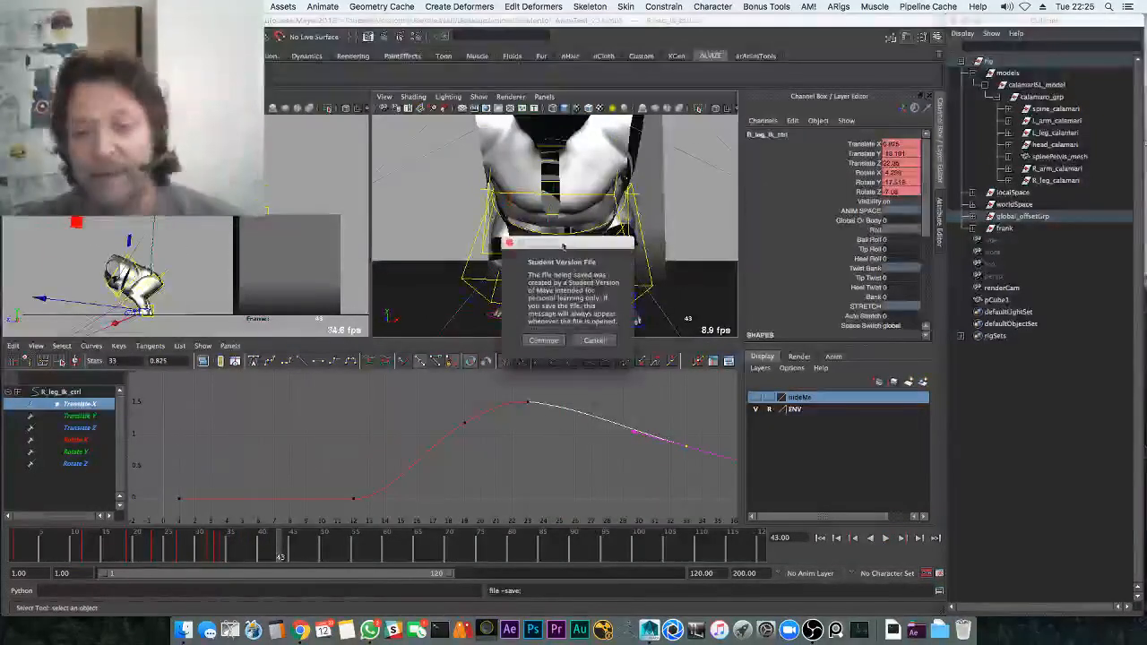
pyautogui.click(543, 341)
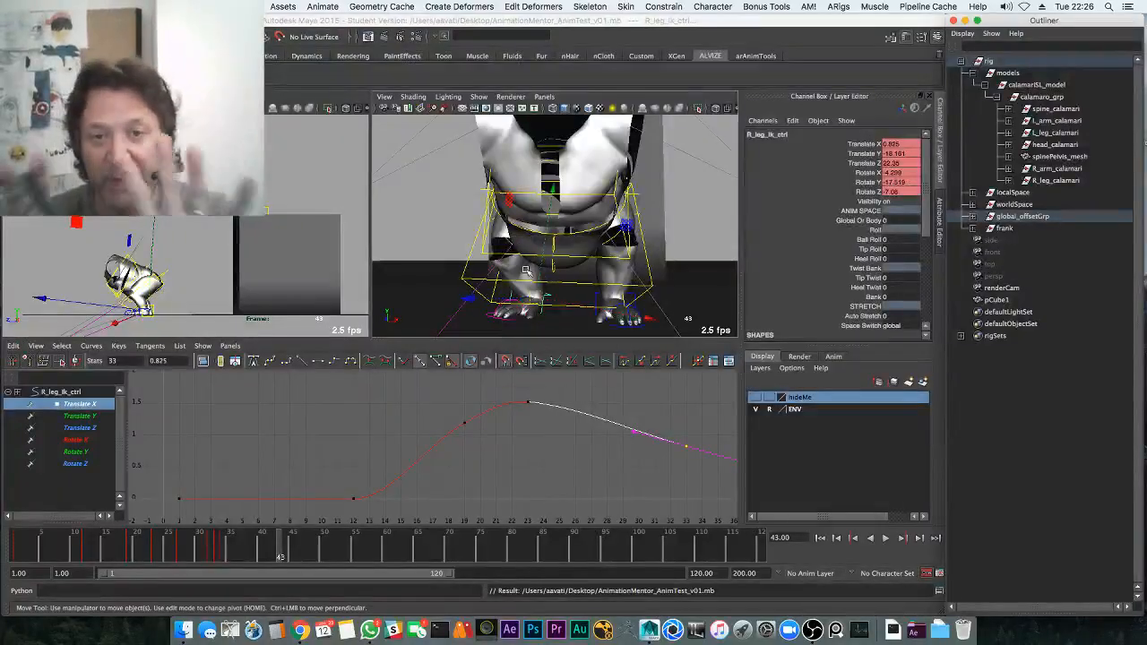
pyautogui.keyDown('alt'); pyautogui.moveTo(556, 274); pyautogui.dragTo(528, 261, button='right'); pyautogui.keyUp('alt')
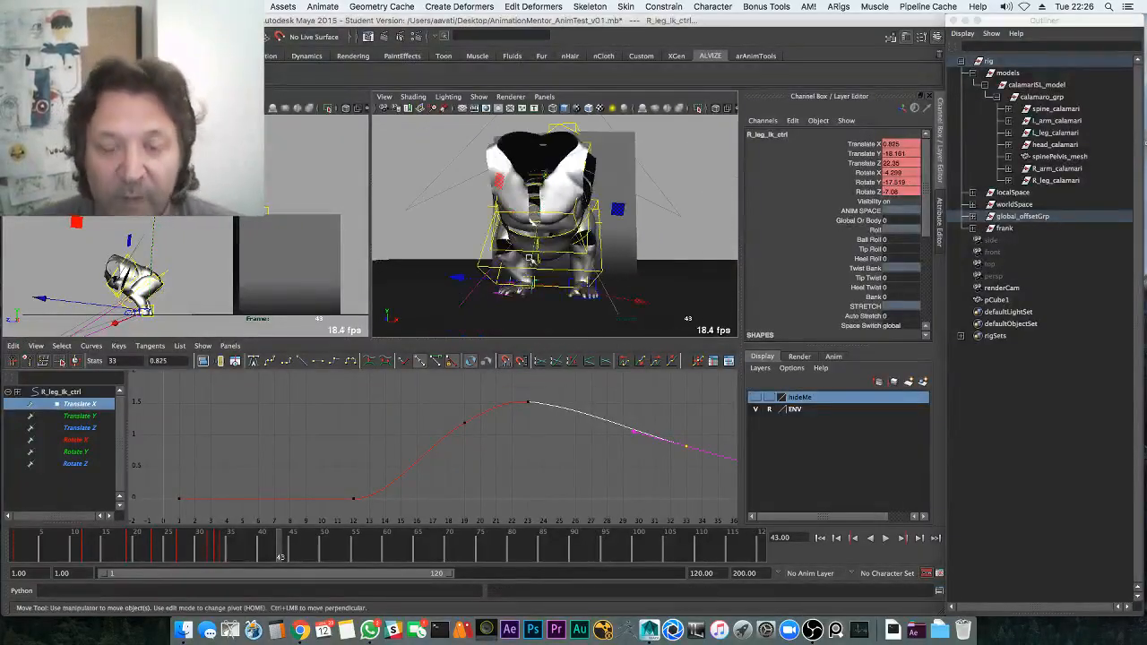
pyautogui.press('space')
pyautogui.keyDown('alt'); pyautogui.moveTo(528, 257); pyautogui.dragTo(493, 300); pyautogui.keyUp('alt')
pyautogui.keyDown('alt'); pyautogui.moveTo(493, 300); pyautogui.dragTo(476, 310, button='right'); pyautogui.keyUp('alt')
pyautogui.hotkey('alt', '1')
# Frame the gorilla and block and play the hop from frame 23
pyautogui.moveTo(215, 556); pyautogui.dragTo(155, 542)
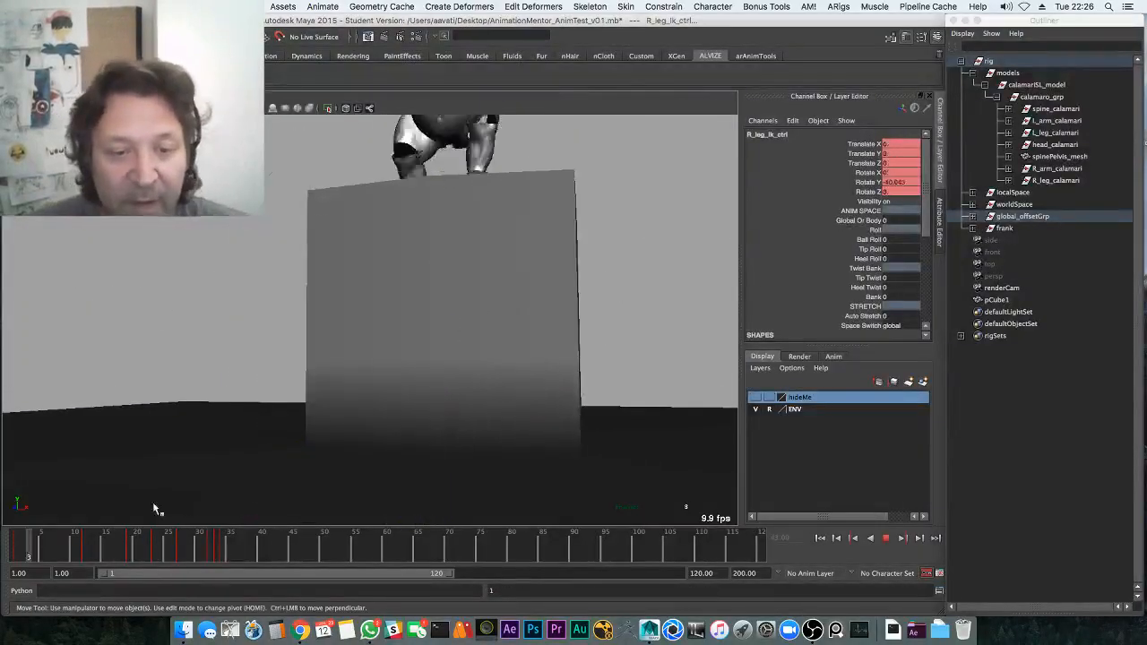
pyautogui.keyDown('alt'); pyautogui.moveTo(309, 430); pyautogui.dragTo(353, 422); pyautogui.keyUp('alt')
pyautogui.keyDown('alt'); pyautogui.moveTo(353, 422); pyautogui.dragTo(343, 403, button='right'); pyautogui.keyUp('alt')
pyautogui.keyDown('alt'); pyautogui.moveTo(343, 403); pyautogui.dragTo(382, 369, button='middle'); pyautogui.keyUp('alt')
pyautogui.hotkey('alt', 'v')
pyautogui.hotkey('alt', 'v')
pyautogui.hotkey('alt', '1')
# At frame 33, select the pelvis control and nudge it slightly left and down
pyautogui.press('q')
pyautogui.click(411, 395)
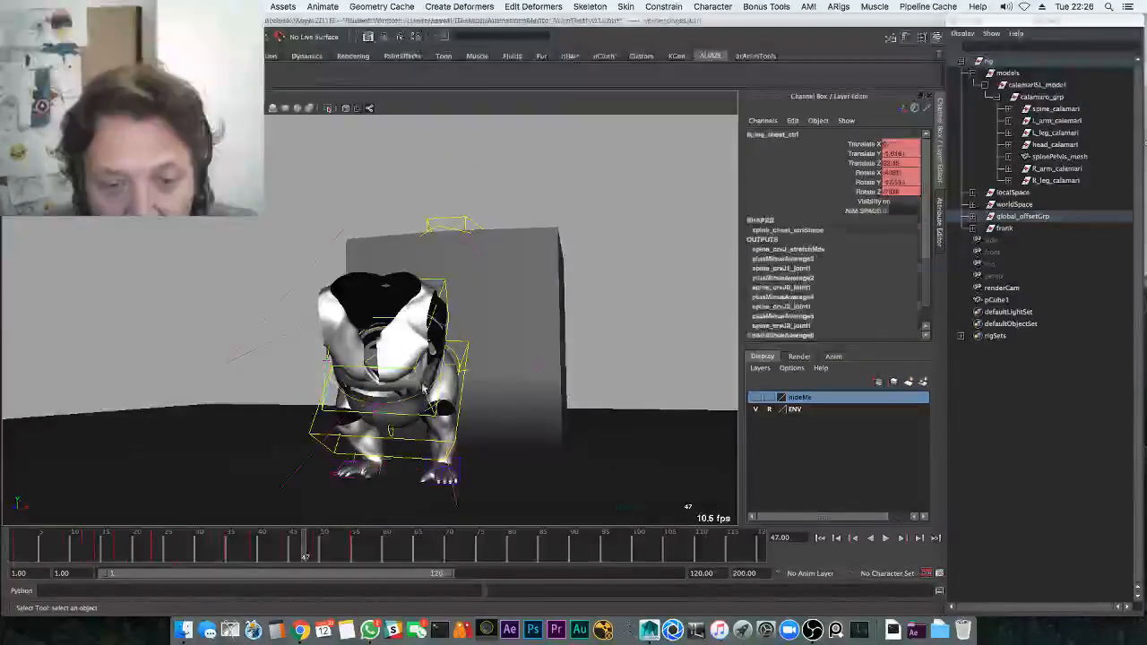
pyautogui.hotkey('alt', '1')
pyautogui.keyDown('alt'); pyautogui.moveTo(374, 423); pyautogui.dragTo(414, 408); pyautogui.keyUp('alt')
pyautogui.moveTo(146, 549); pyautogui.dragTo(216, 543)
pyautogui.hotkey('alt', '1')
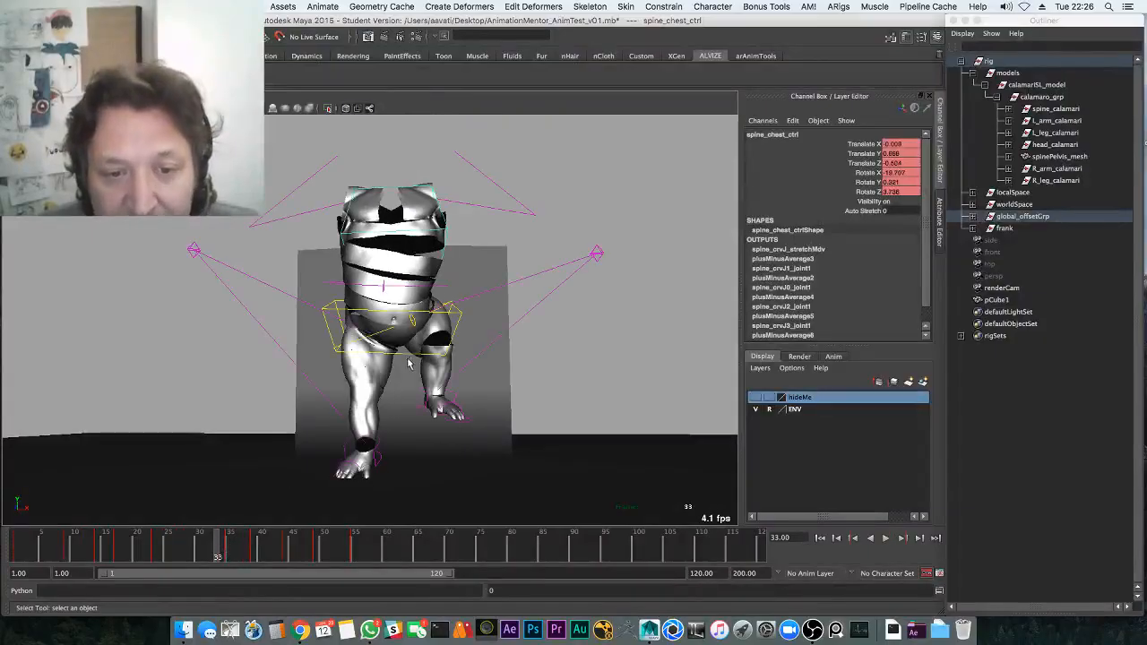
pyautogui.click(414, 357)
pyautogui.click(390, 336)
pyautogui.press('w')
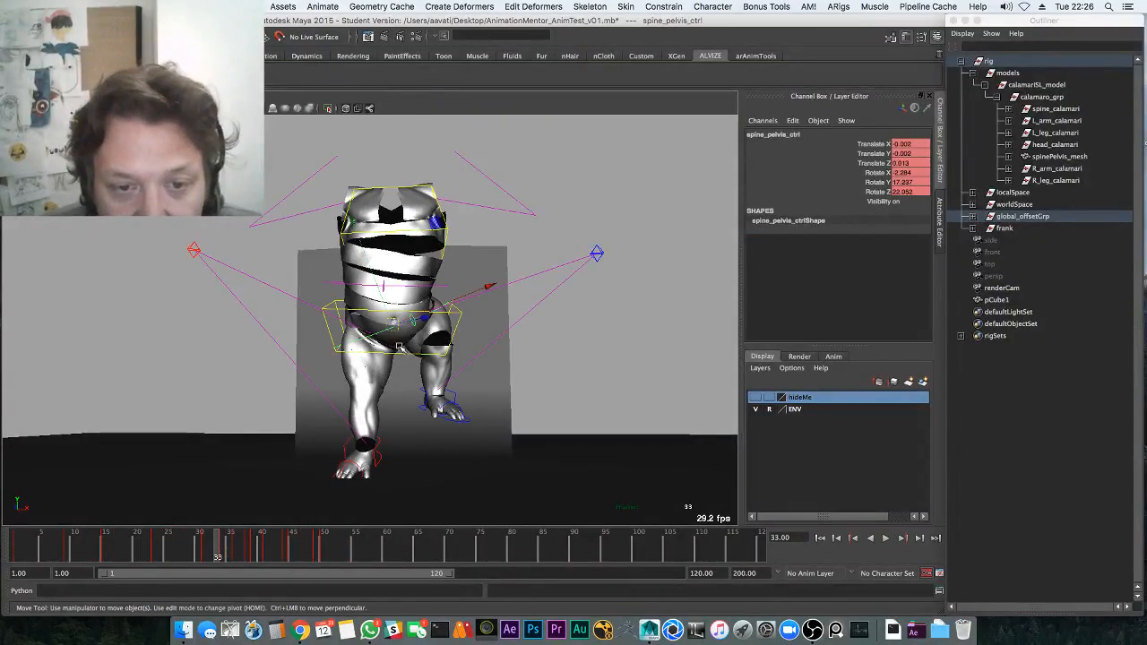
pyautogui.click(422, 353)
pyautogui.moveTo(394, 325); pyautogui.dragTo(392, 326)
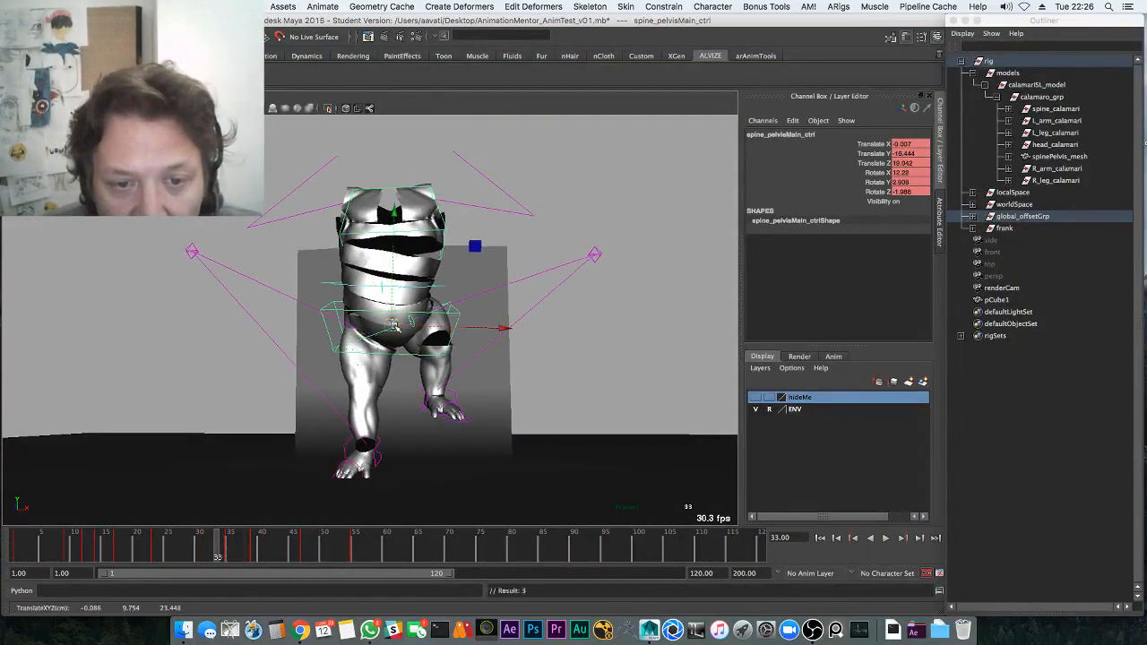
# Select the pelvis Translate X, Y and Z channels and review frames 33–35
pyautogui.click(380, 337)
pyautogui.hotkey('alt', 'v')
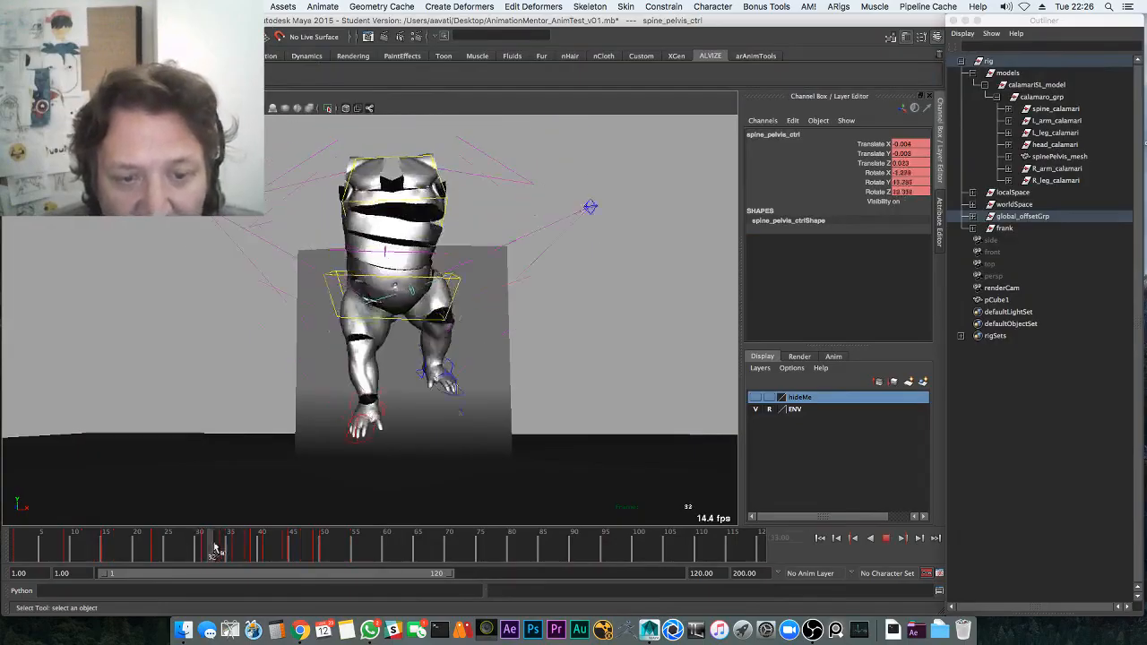
pyautogui.moveTo(222, 546); pyautogui.dragTo(217, 544)
pyautogui.keyDown('alt'); pyautogui.moveTo(316, 428); pyautogui.dragTo(379, 333); pyautogui.keyUp('alt')
pyautogui.press('w')
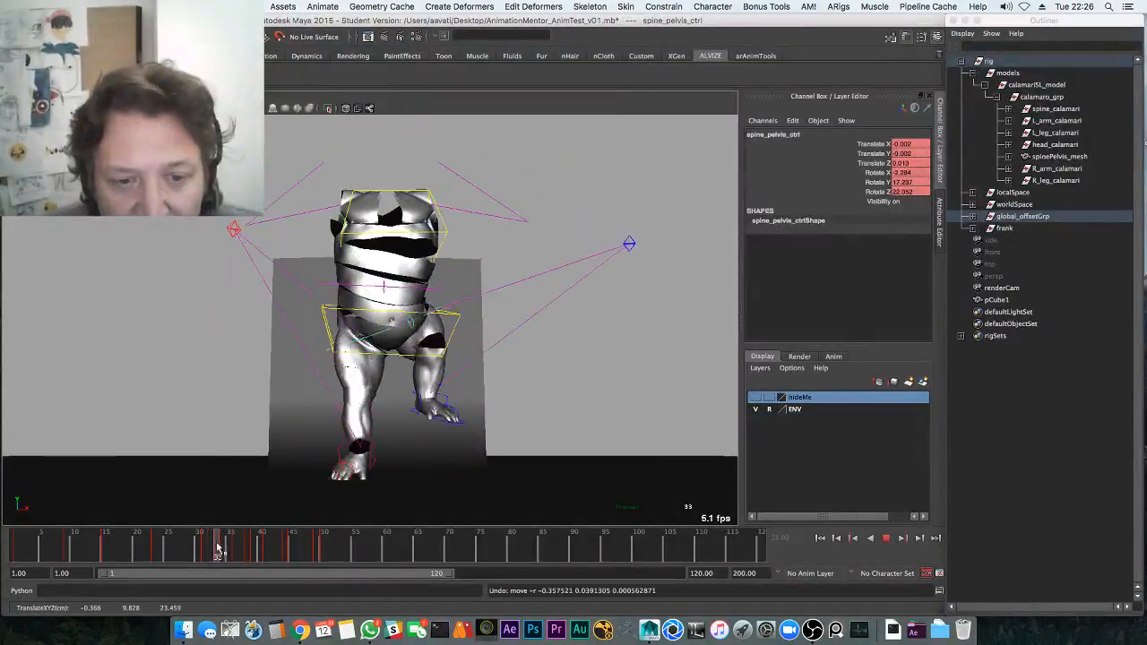
pyautogui.moveTo(882, 143); pyautogui.dragTo(876, 165)
pyautogui.hotkey('alt', 'v')
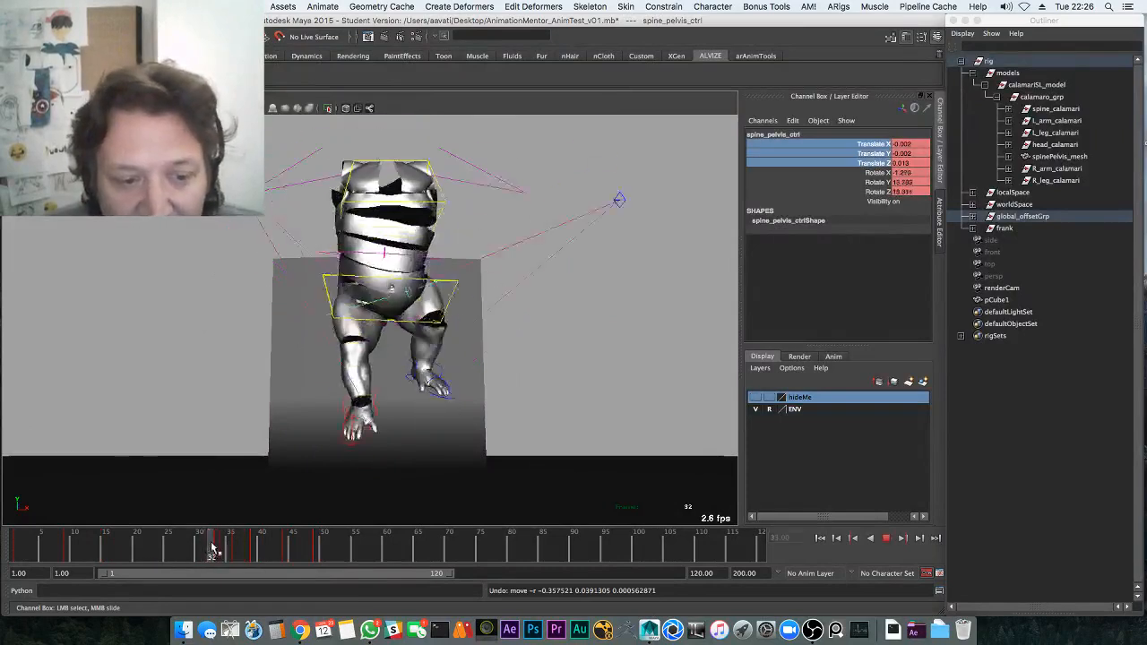
pyautogui.moveTo(230, 549); pyautogui.dragTo(216, 555)
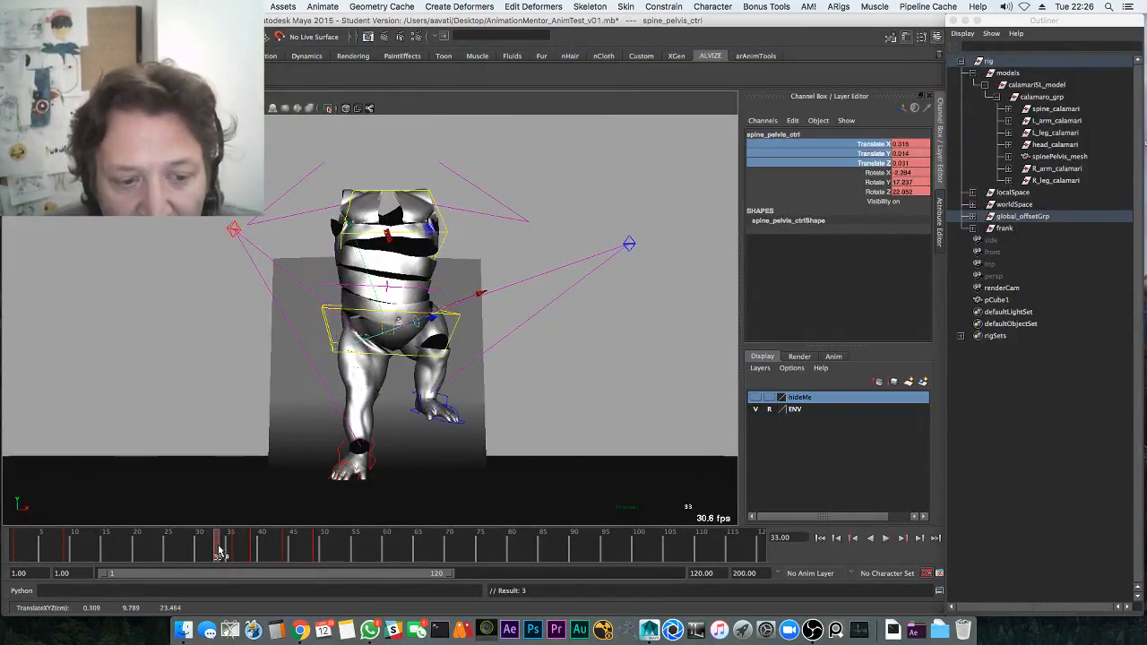
pyautogui.hotkey('alt', 'v')
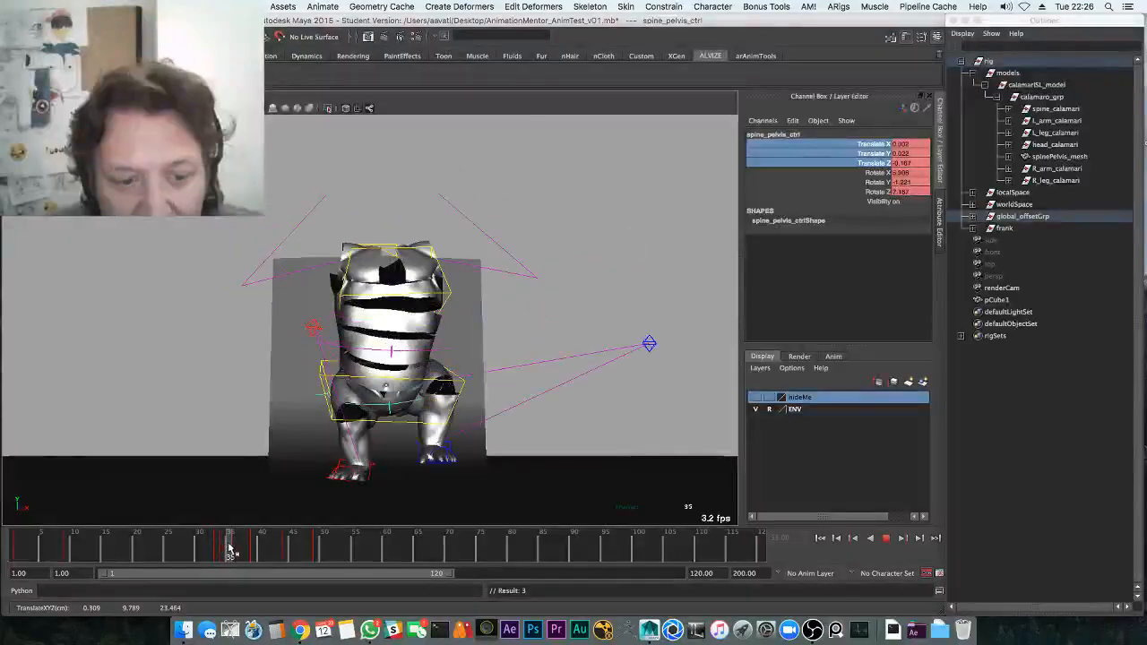
pyautogui.moveTo(231, 550); pyautogui.dragTo(236, 552)
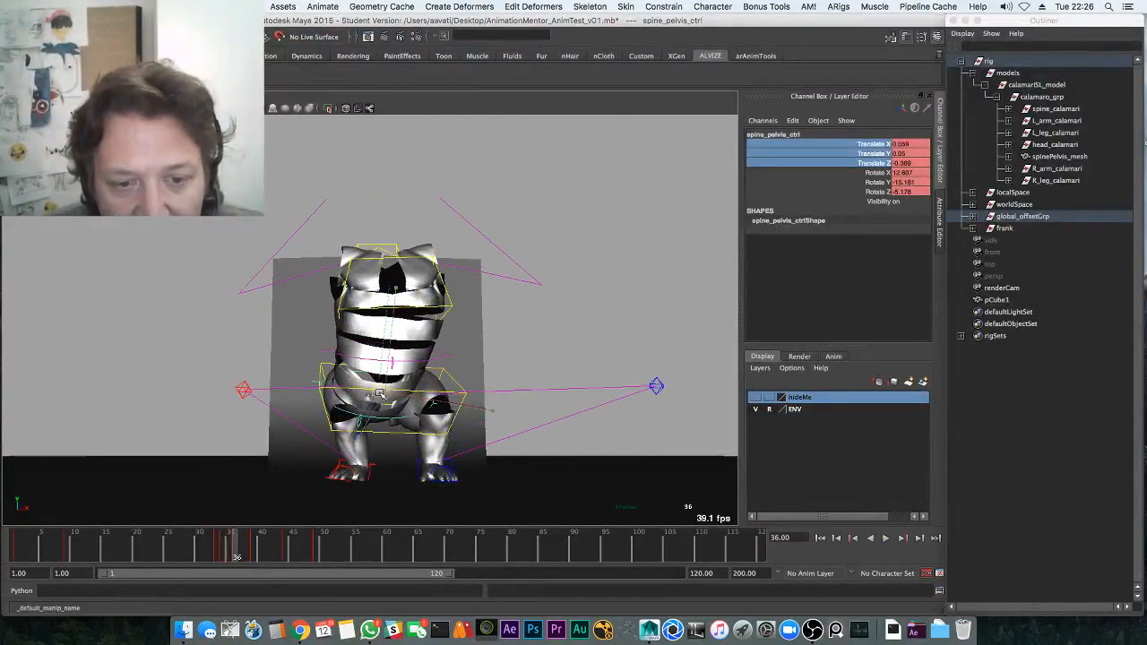
pyautogui.hotkey('alt', 'v')
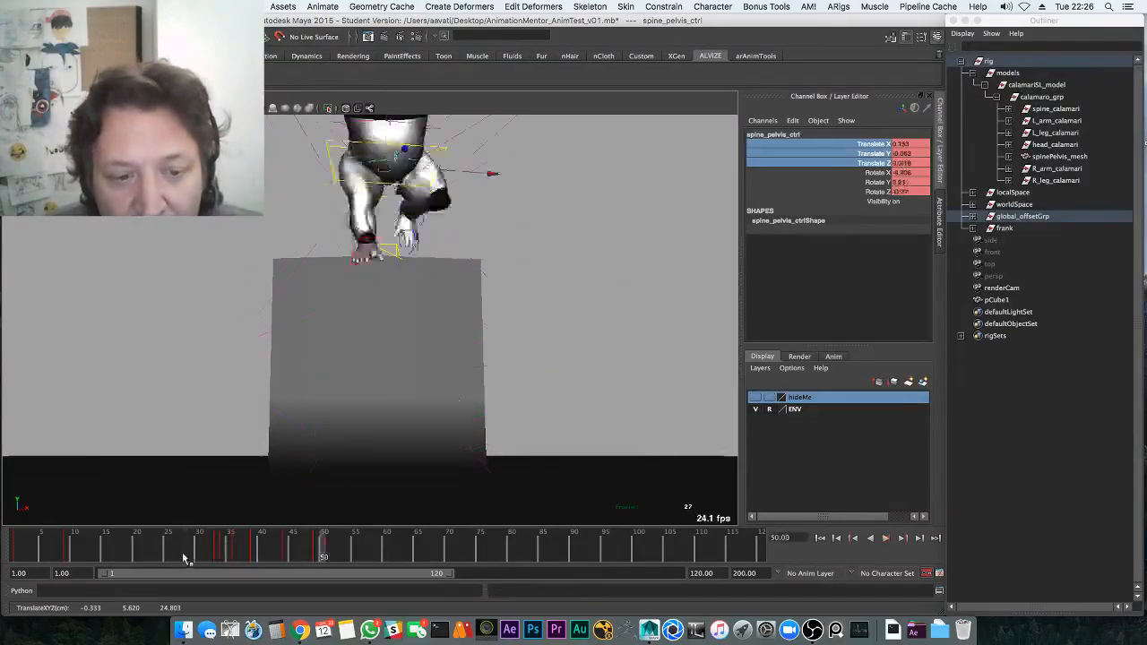
pyautogui.click(229, 538)
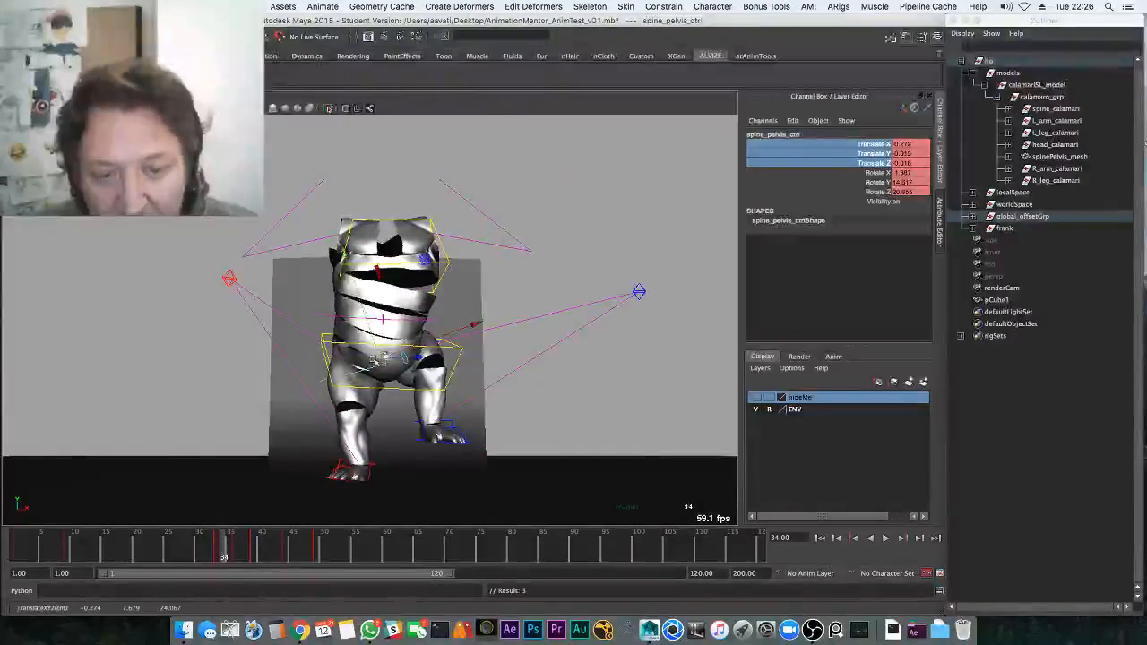
# Play the landing through frames 35–46 to check the pelvis, then save the scene
pyautogui.hotkey('alt', '.')
pyautogui.hotkey('alt', '.')
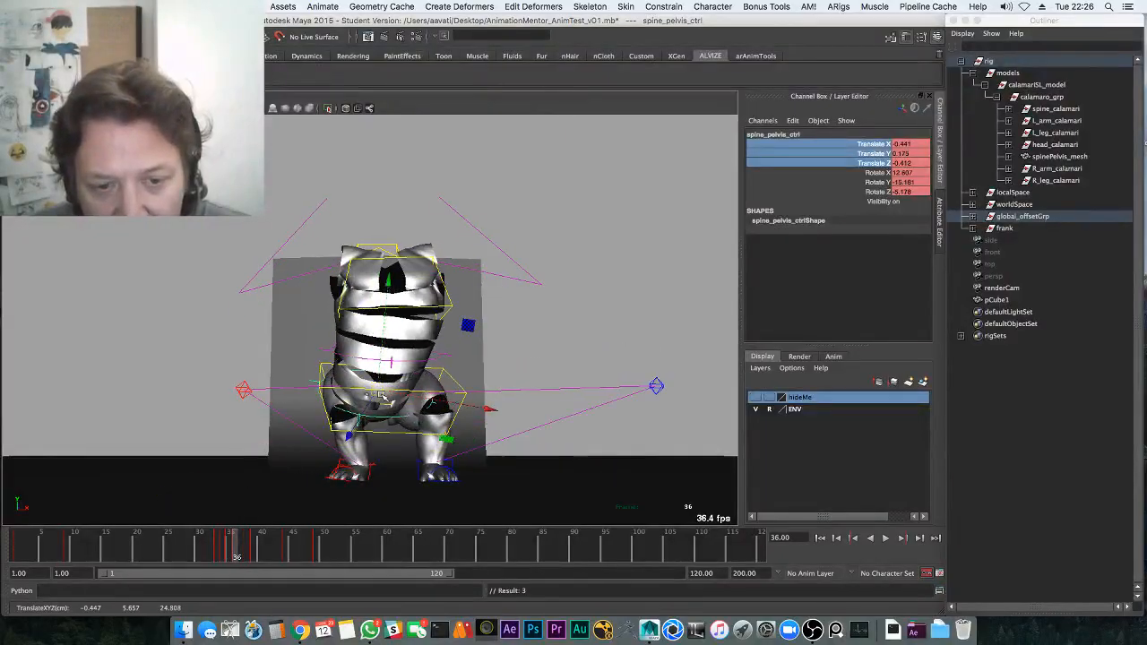
pyautogui.hotkey('alt', '.')
pyautogui.hotkey('alt', '.')
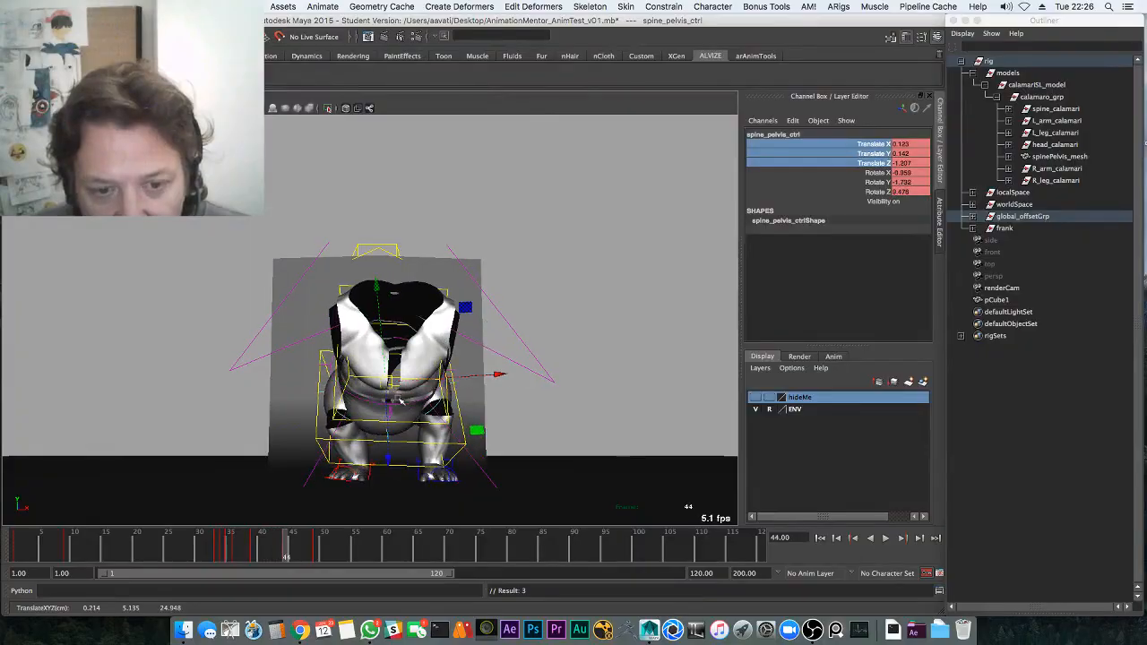
pyautogui.hotkey('alt', 'v')
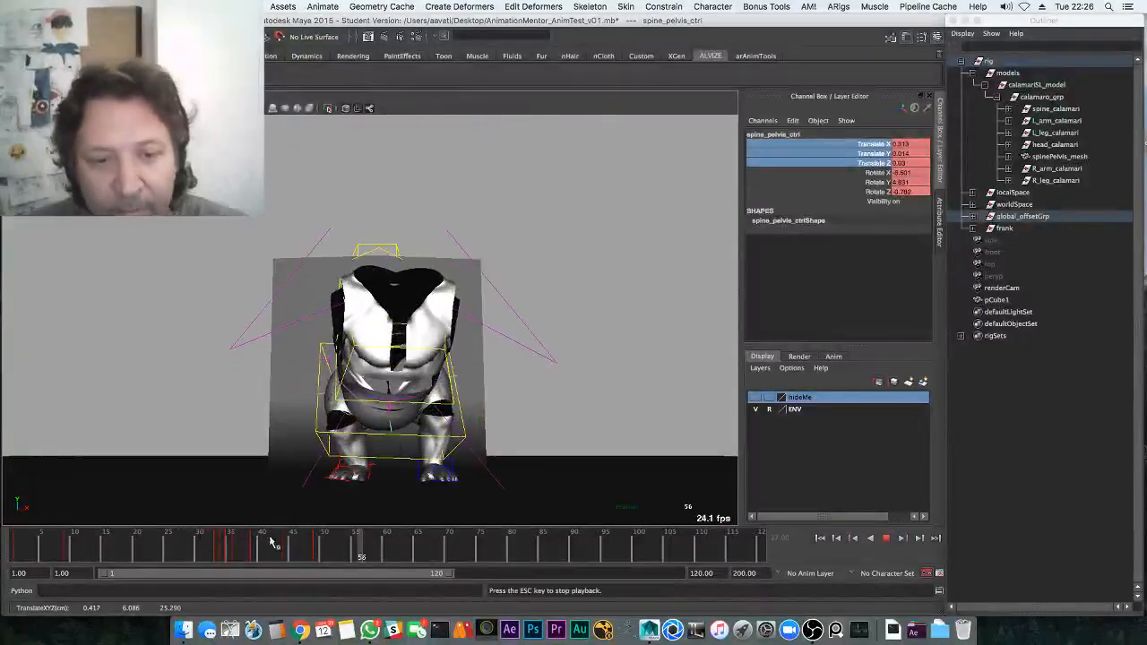
pyautogui.click(299, 550)
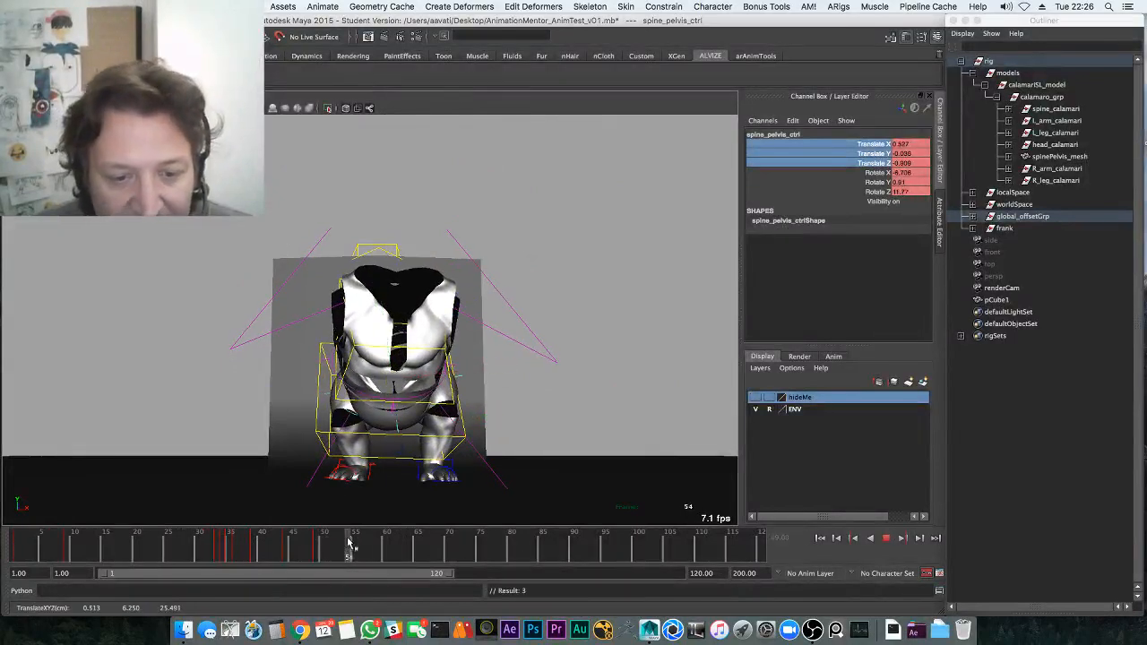
pyautogui.hotkey('alt', 'v')
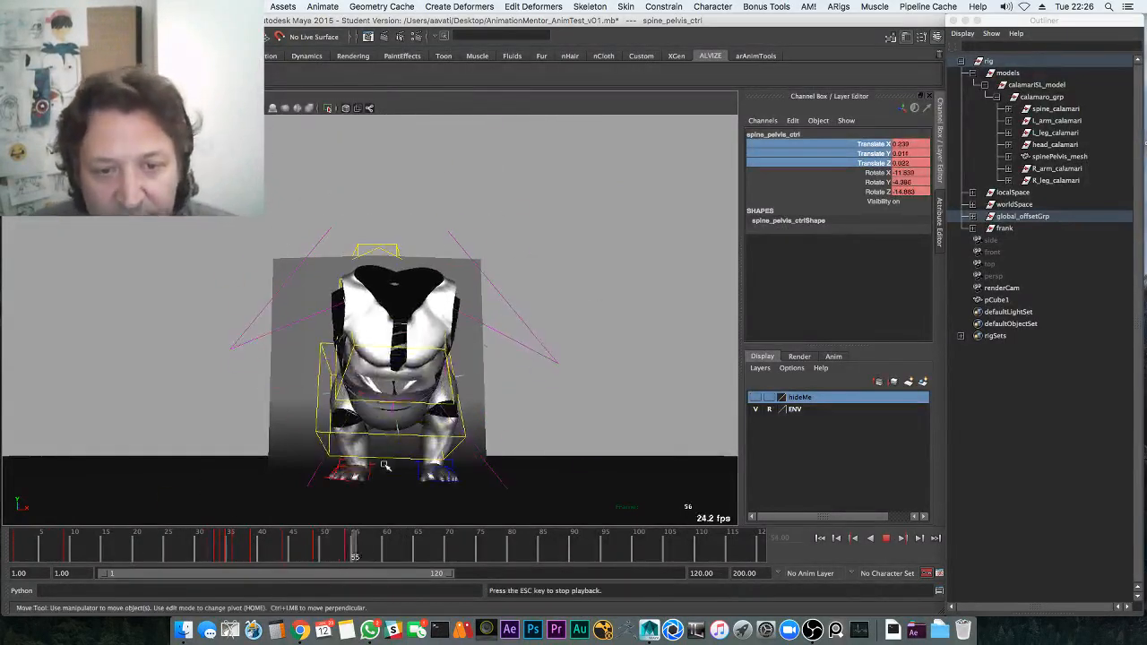
pyautogui.press('Escape')
pyautogui.hotkey('ctrl', 's')
pyautogui.click(542, 342)
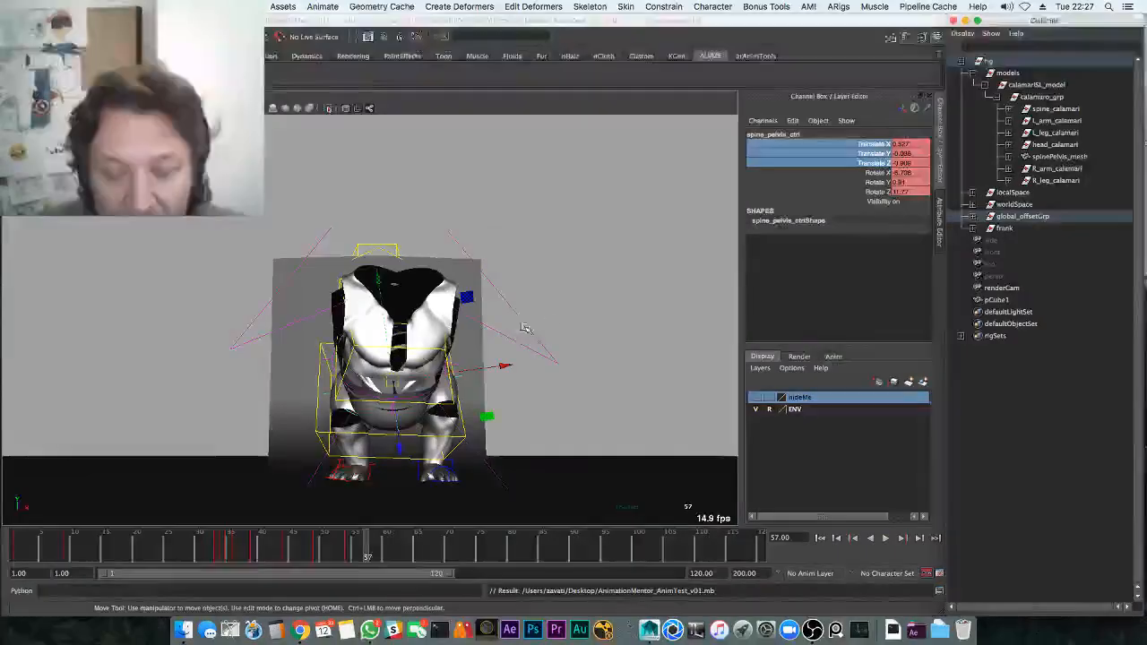
pyautogui.keyDown('alt'); pyautogui.moveTo(525, 328); pyautogui.dragTo(606, 291, button='middle'); pyautogui.keyUp('alt')
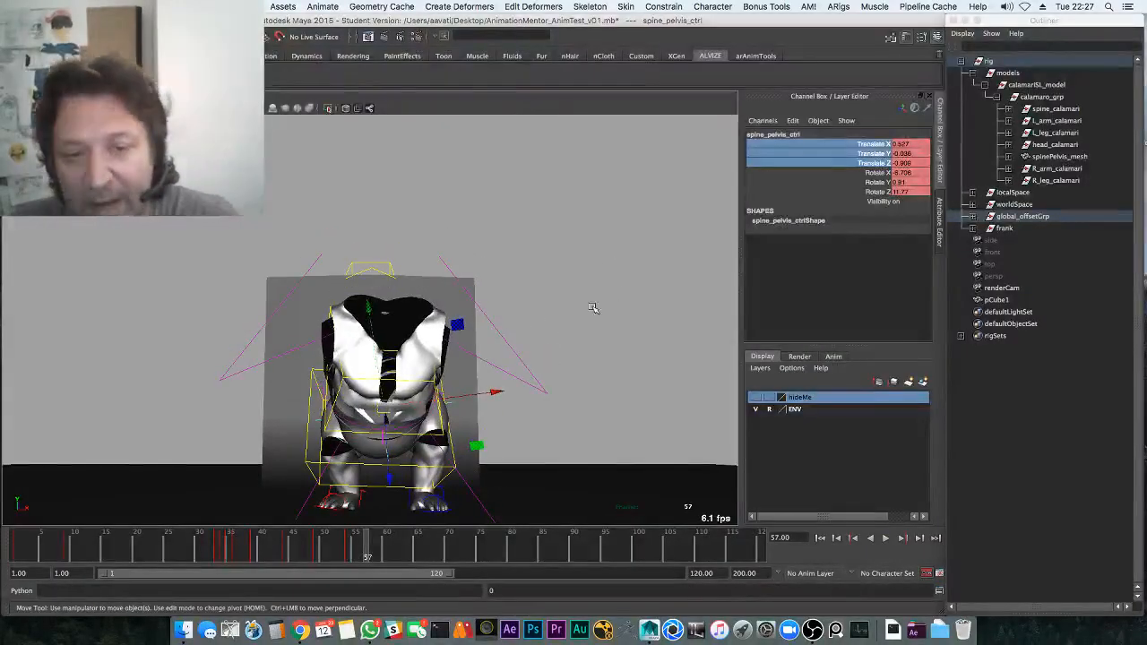
# Show the hideMe layer and select the head mesh head_calamari
pyautogui.click(755, 396)
pyautogui.keyDown('alt'); pyautogui.moveTo(522, 274); pyautogui.dragTo(598, 293); pyautogui.keyUp('alt')
pyautogui.click(495, 287)
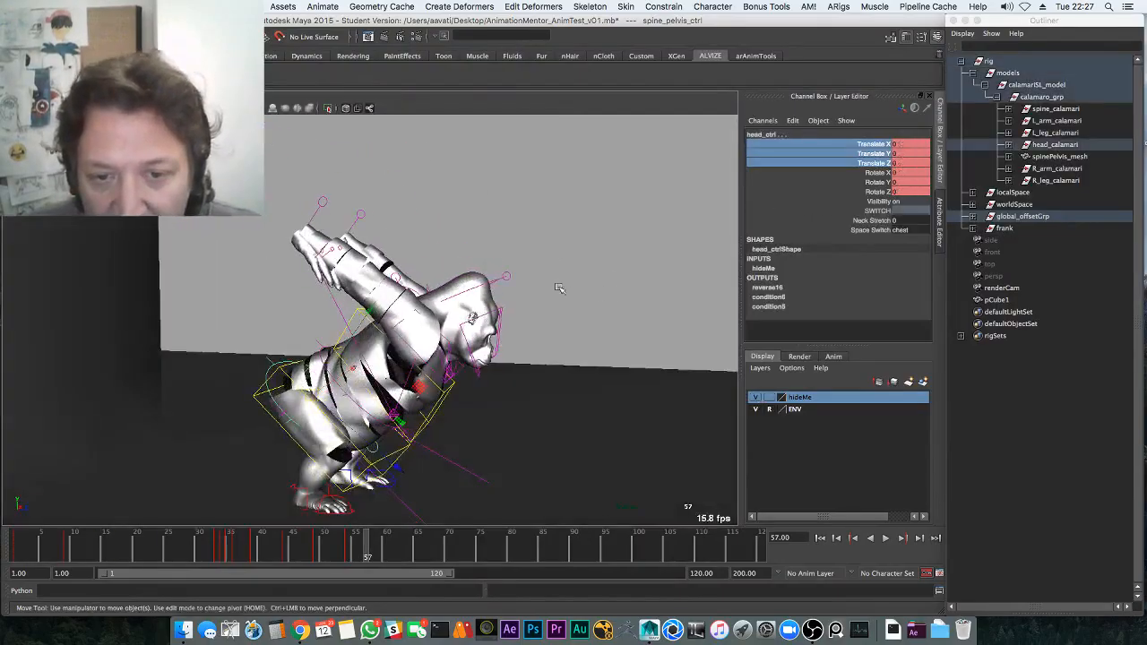
pyautogui.click(1065, 145)
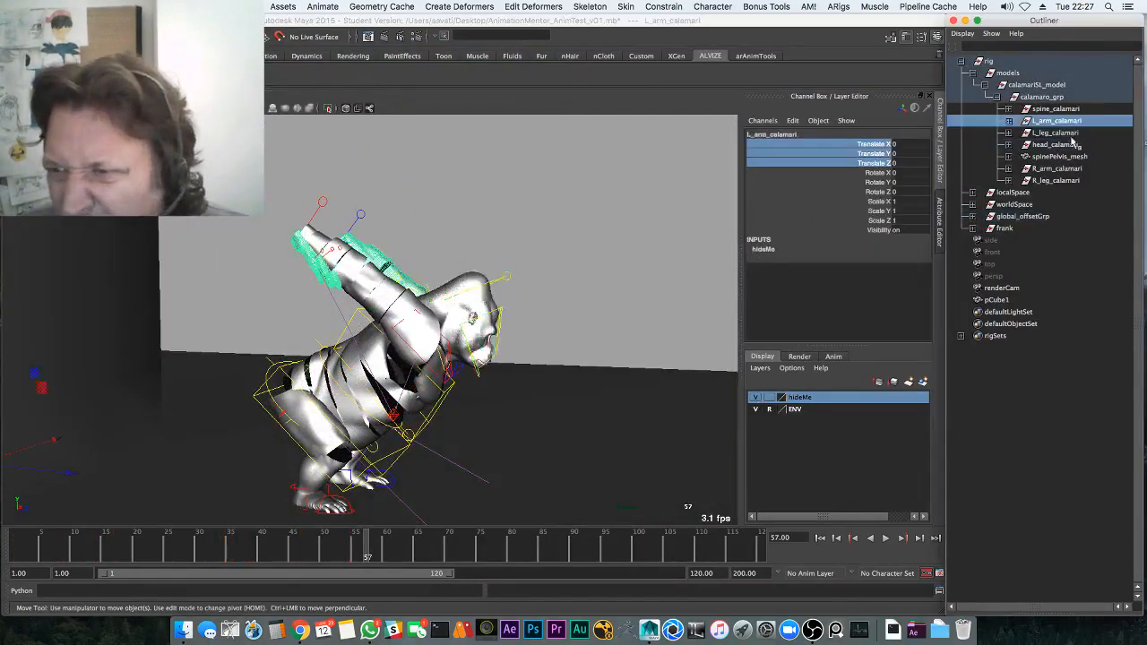
pyautogui.rightClick(826, 398)
pyautogui.click(597, 390)
pyautogui.click(598, 340)
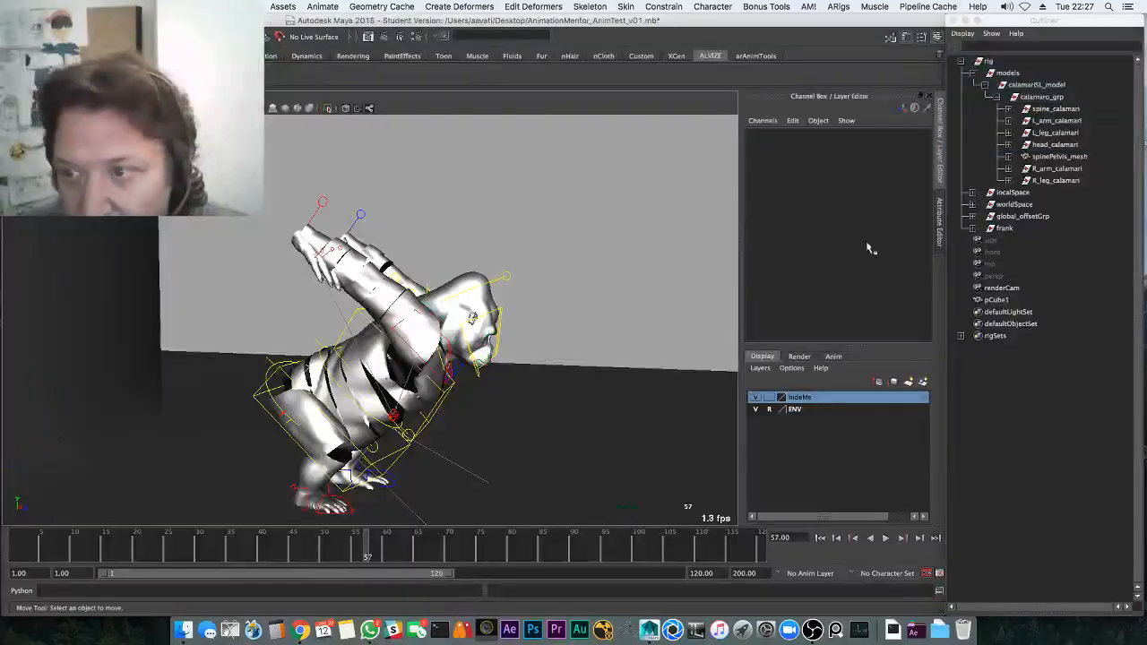
# Remove the R_arm_calamari and left arm meshes from the hideMe layer
pyautogui.click(1066, 169)
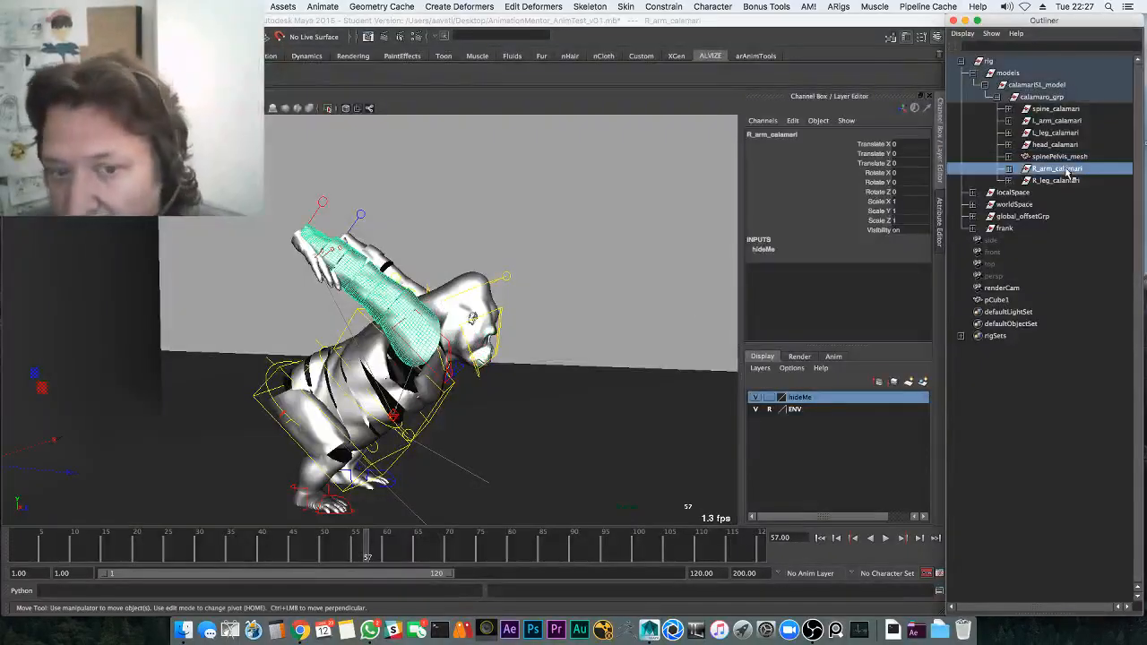
pyautogui.keyDown('super'); pyautogui.click(1069, 123); pyautogui.keyUp('super')
pyautogui.rightClick(803, 399)
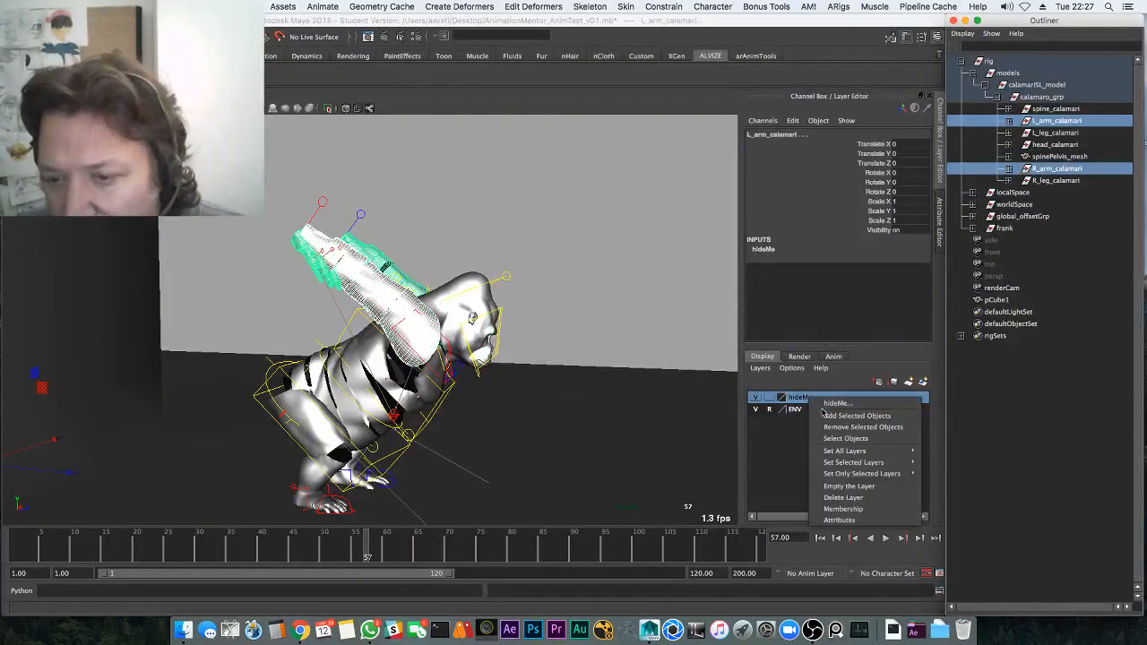
pyautogui.click(851, 428)
pyautogui.click(758, 397)
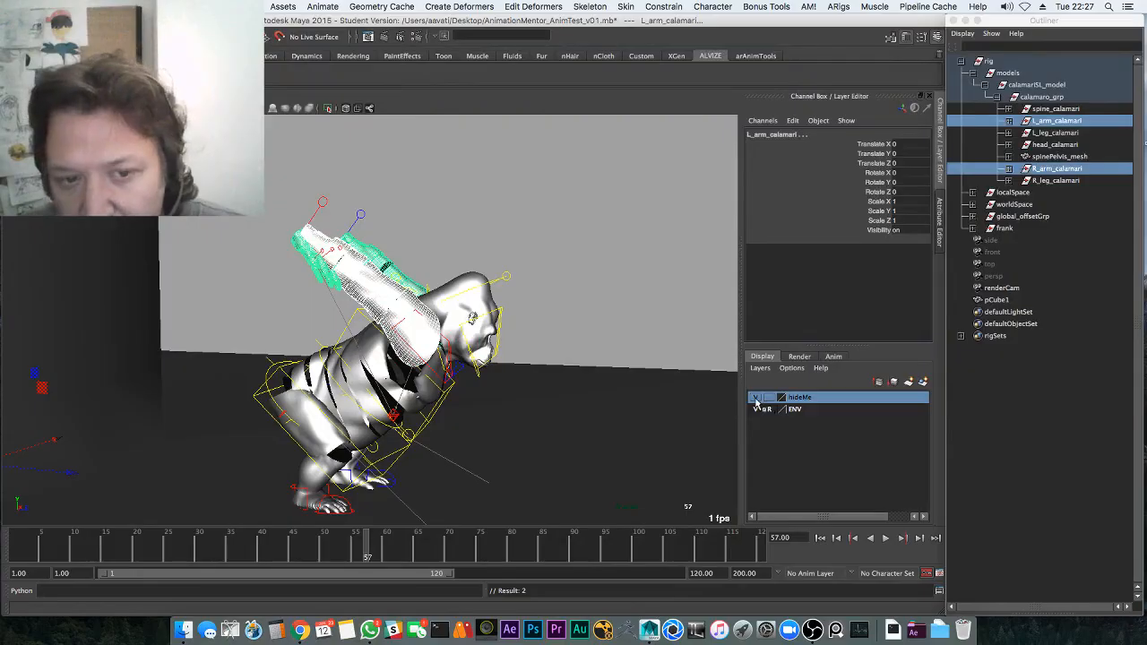
pyautogui.click(756, 398)
pyautogui.click(758, 398)
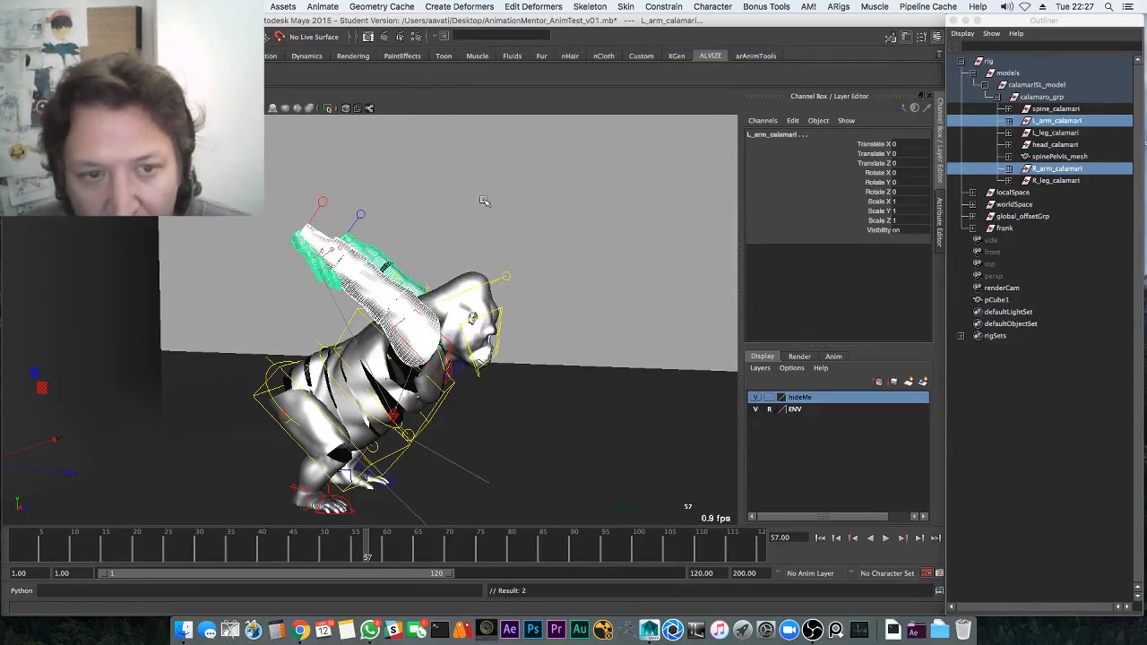
# Add the right hand, right arm IK and both arm pole-vector controls to hideMe
pyautogui.click(486, 203)
pyautogui.keyDown('alt'); pyautogui.moveTo(454, 228); pyautogui.dragTo(475, 243); pyautogui.keyUp('alt')
pyautogui.moveTo(366, 265); pyautogui.dragTo(383, 279)
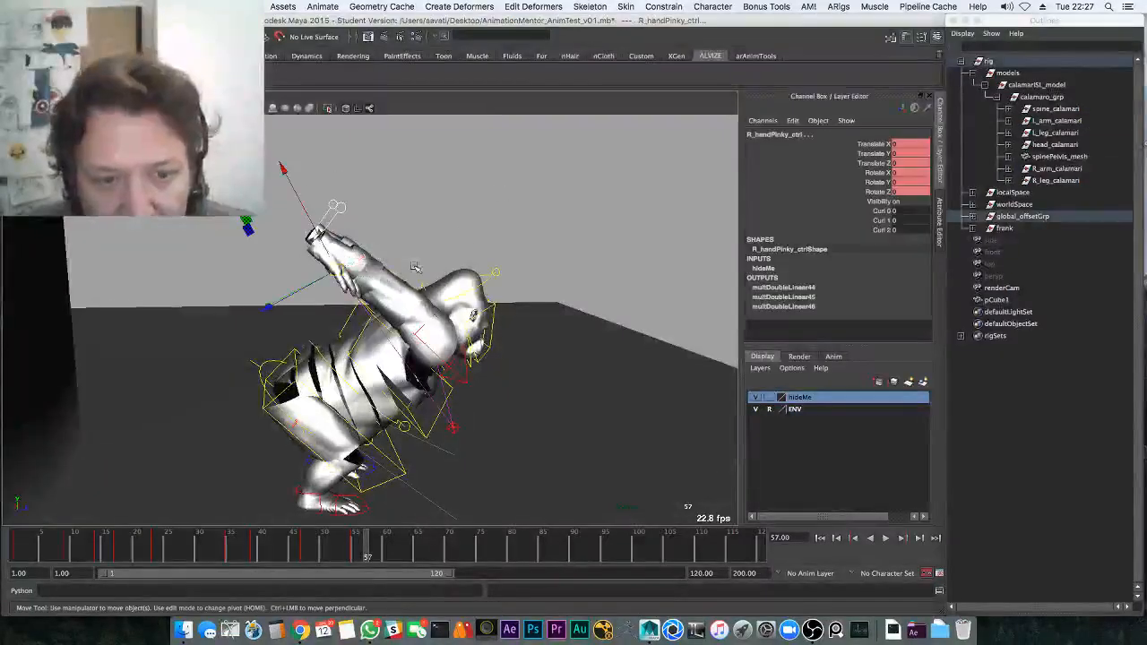
pyautogui.keyDown('alt'); pyautogui.moveTo(416, 267); pyautogui.dragTo(556, 376, button='middle'); pyautogui.keyUp('alt')
pyautogui.keyDown('shift'); pyautogui.moveTo(294, 130); pyautogui.dragTo(296, 130); pyautogui.keyUp('shift')
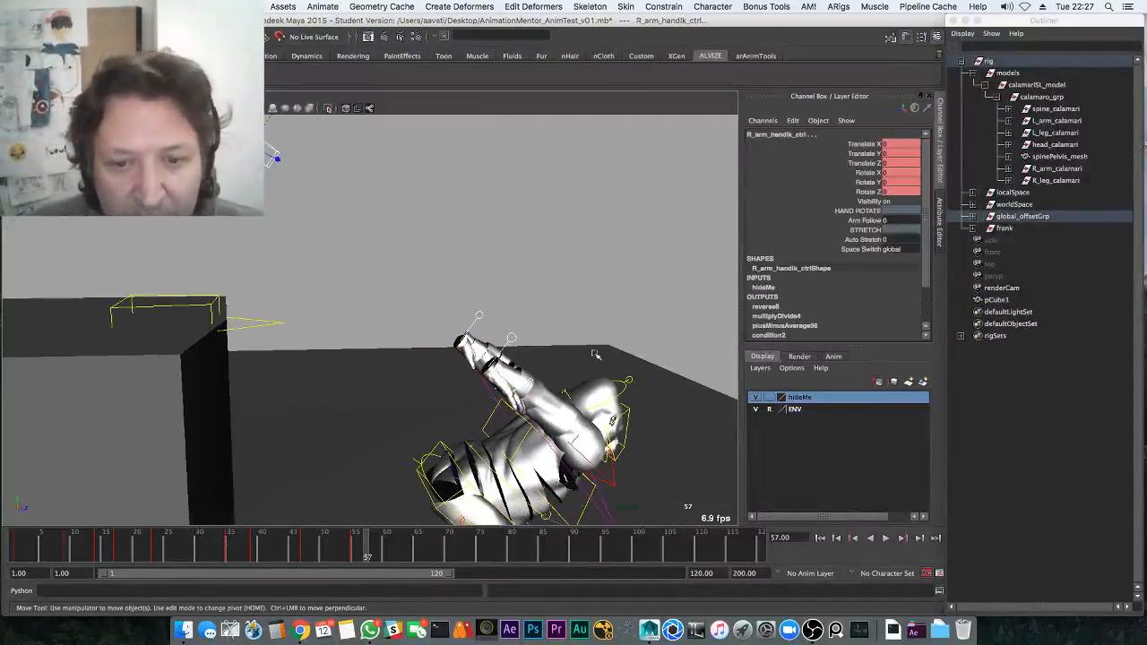
pyautogui.keyDown('alt'); pyautogui.moveTo(594, 351); pyautogui.dragTo(528, 198, button='middle'); pyautogui.keyUp('alt')
pyautogui.press('4')
pyautogui.keyDown('shift'); pyautogui.click(539, 345); pyautogui.keyUp('shift')
pyautogui.keyDown('alt'); pyautogui.moveTo(540, 345); pyautogui.dragTo(422, 318); pyautogui.keyUp('alt')
pyautogui.keyDown('shift'); pyautogui.click(558, 328); pyautogui.keyUp('shift')
pyautogui.rightClick(809, 395)
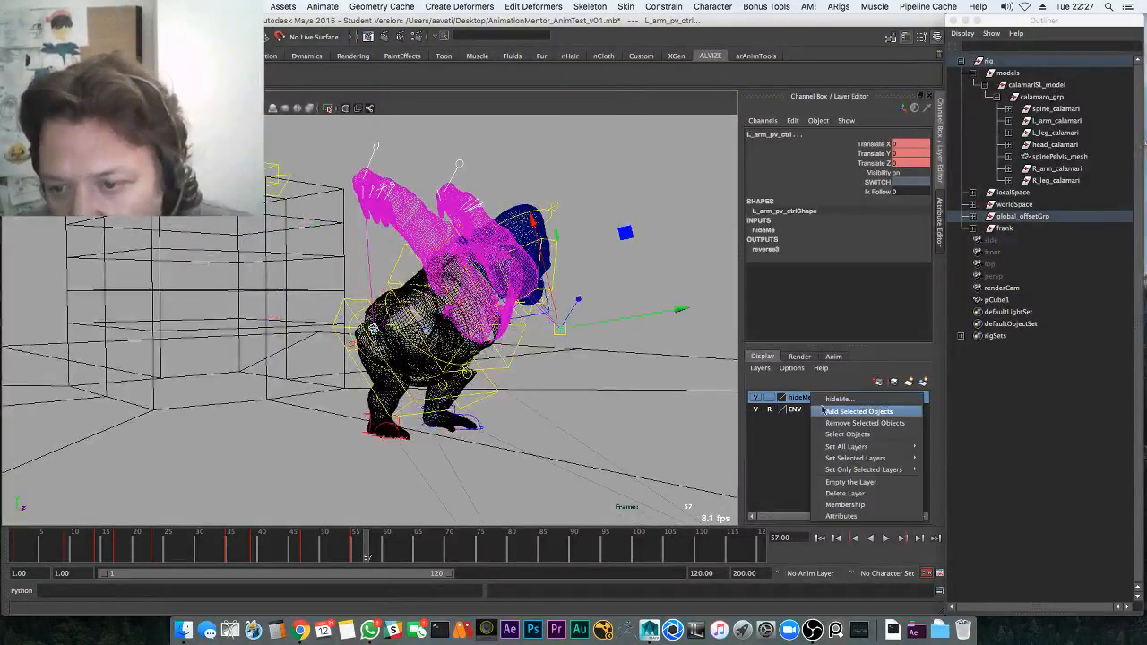
pyautogui.click(825, 424)
# Save the student-version scene and hide the hideMe layer
pyautogui.press('q')
pyautogui.click(672, 309)
pyautogui.press('super+s')
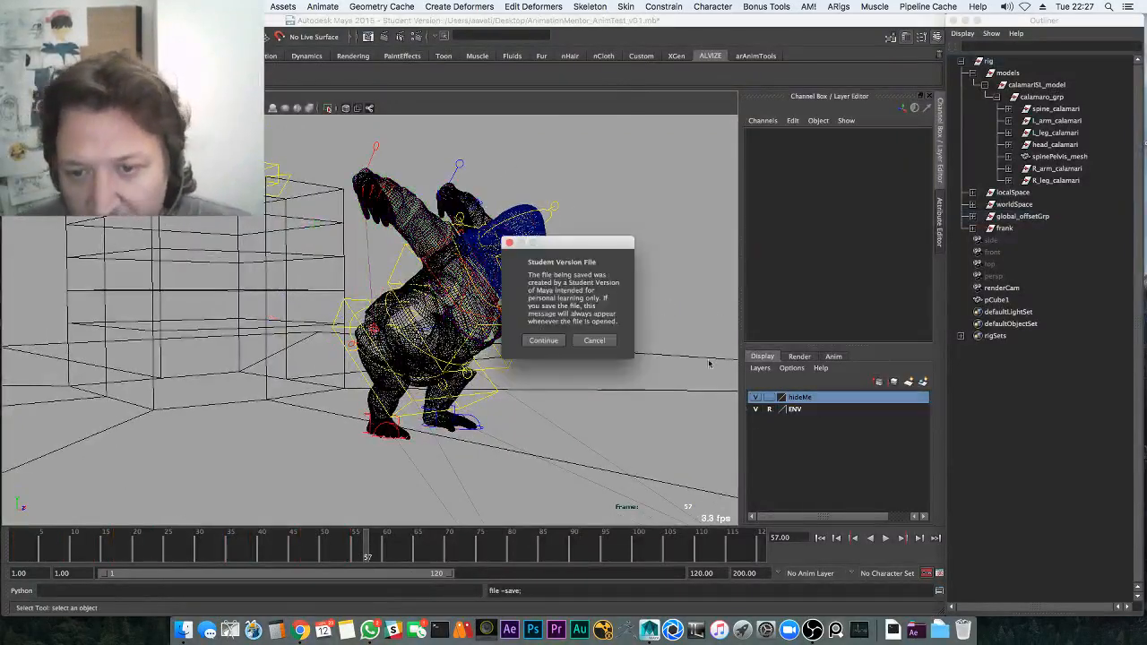
pyautogui.click(550, 338)
pyautogui.click(757, 397)
# Return to frame 1 in shaded view and select the left hand IK control on the block
pyautogui.press('5')
pyautogui.press('w')
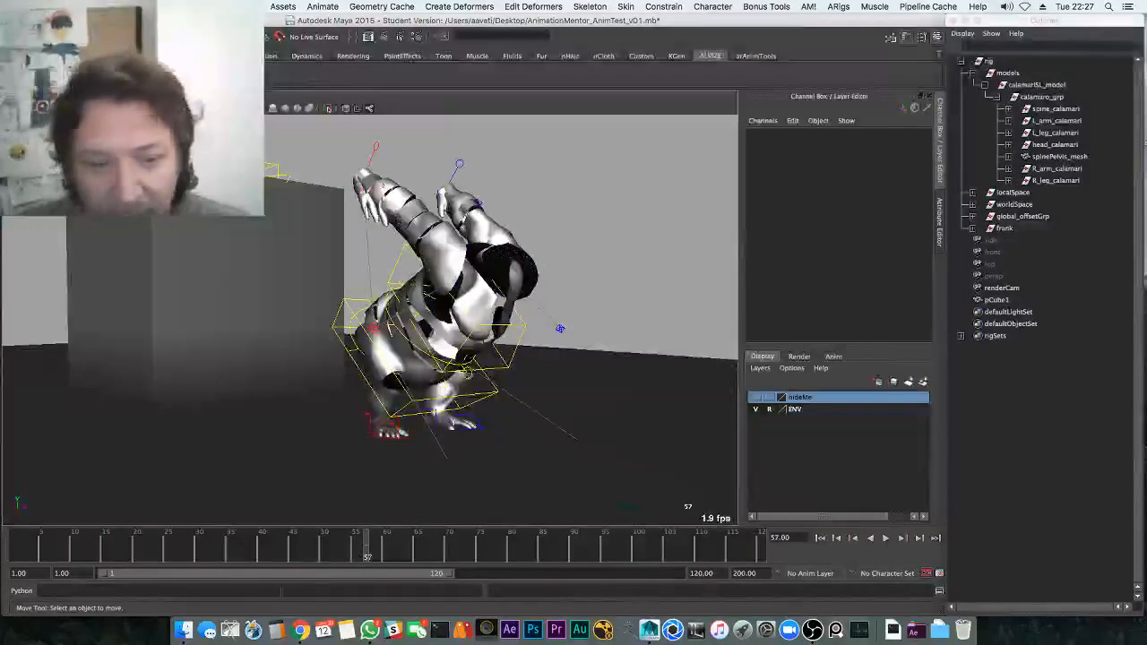
pyautogui.moveTo(280, 554); pyautogui.dragTo(16, 521)
pyautogui.keyDown('alt'); pyautogui.moveTo(362, 389); pyautogui.dragTo(369, 434, button='middle'); pyautogui.keyUp('alt')
pyautogui.keyDown('alt'); pyautogui.moveTo(328, 353); pyautogui.dragTo(412, 305); pyautogui.keyUp('alt')
pyautogui.click(419, 299)
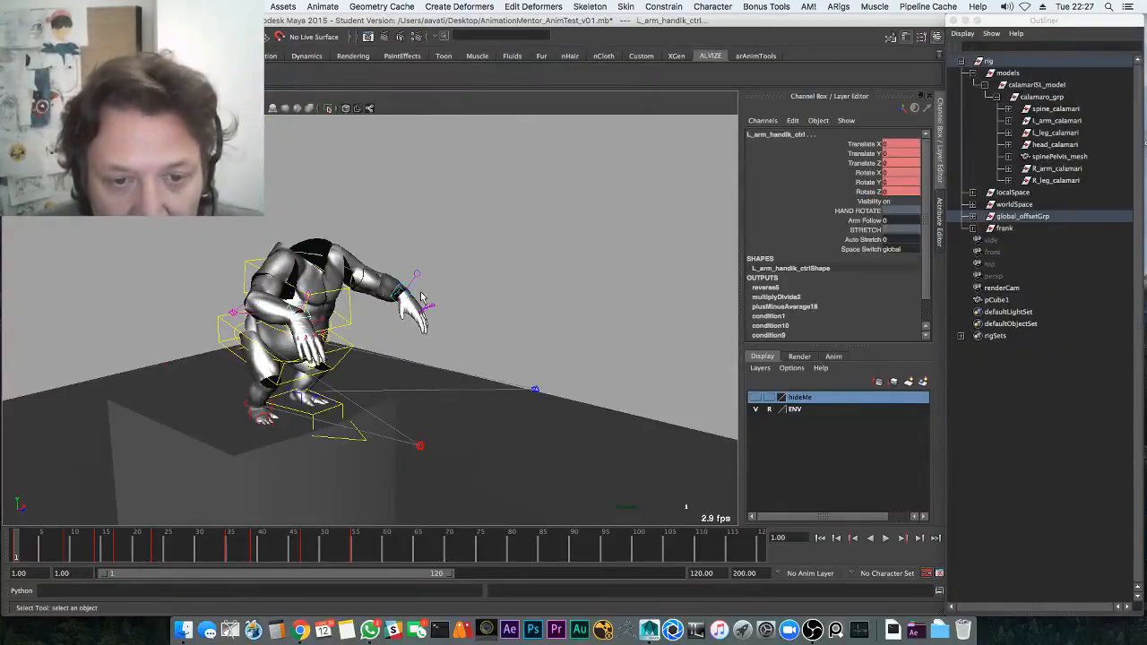
pyautogui.press('w')
pyautogui.press('e')
pyautogui.press('w')
pyautogui.keyDown('alt'); pyautogui.moveTo(309, 413); pyautogui.dragTo(361, 352); pyautogui.keyUp('alt')
# Try moving the left hand down and forward and rotating it upward, then undo it
pyautogui.moveTo(360, 353); pyautogui.dragTo(302, 397, button='middle')
pyautogui.press('e')
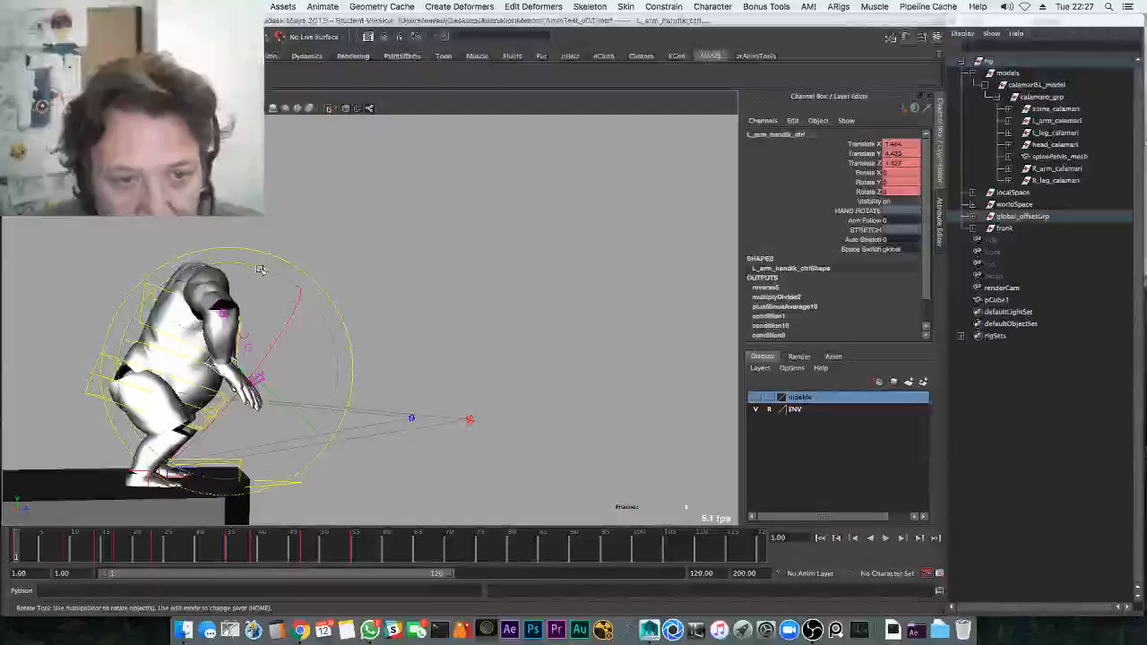
pyautogui.moveTo(260, 268); pyautogui.dragTo(268, 300)
pyautogui.press('z')
pyautogui.press('z')
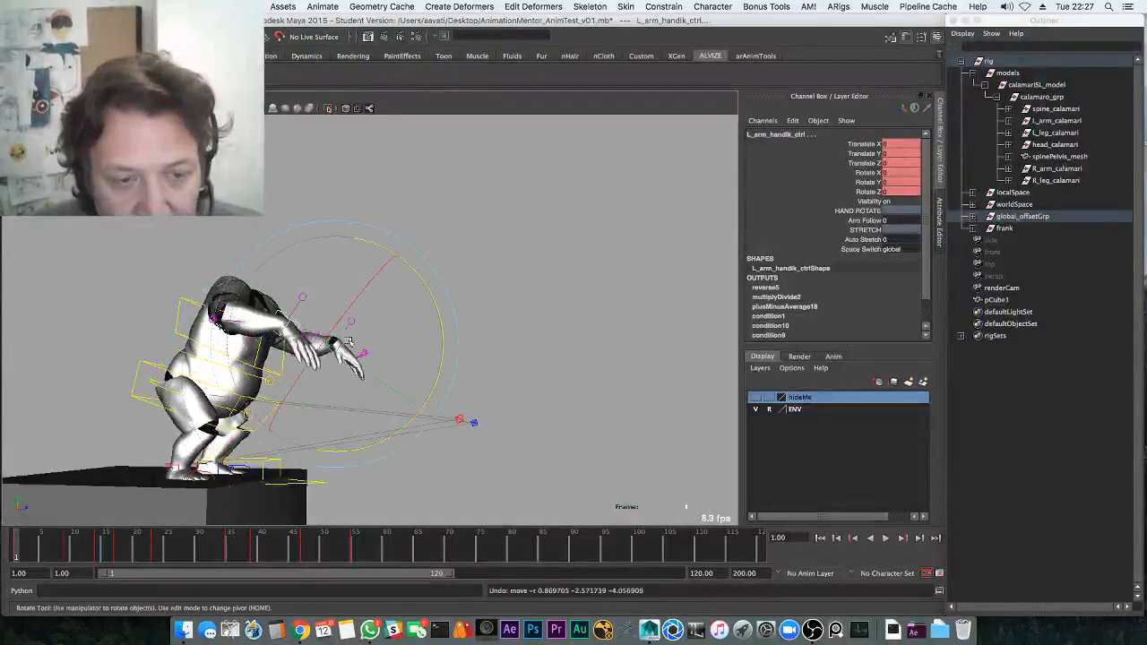
pyautogui.keyDown('alt'); pyautogui.moveTo(448, 354); pyautogui.dragTo(396, 368); pyautogui.keyUp('alt')
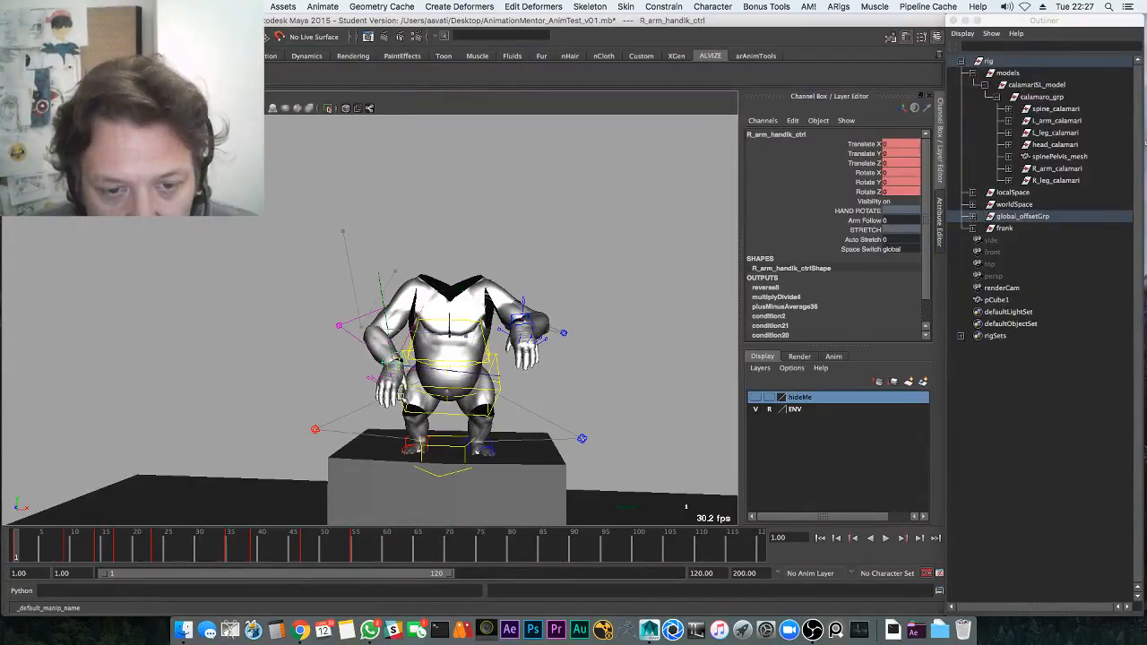
# Move and turn the right hand, then move the right elbow pole to re-bend the arm
pyautogui.press('e')
pyautogui.moveTo(337, 345); pyautogui.dragTo(350, 317)
pyautogui.press('q')
pyautogui.click(325, 328)
pyautogui.keyDown('alt'); pyautogui.moveTo(358, 336); pyautogui.dragTo(515, 358); pyautogui.keyUp('alt')
pyautogui.press('w')
pyautogui.moveTo(351, 405); pyautogui.dragTo(332, 395, button='middle')
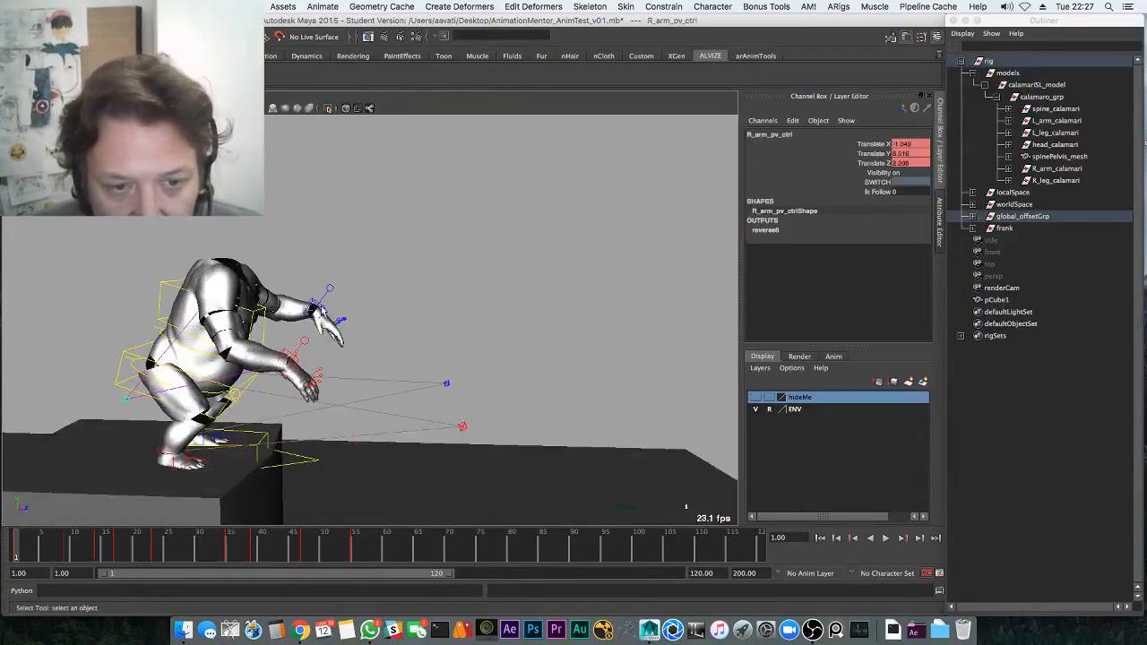
# Move the left hand down and forward into position, then select the left elbow pole control
pyautogui.click(317, 307)
pyautogui.press('w')
pyautogui.moveTo(315, 307); pyautogui.dragTo(340, 322)
pyautogui.press('e')
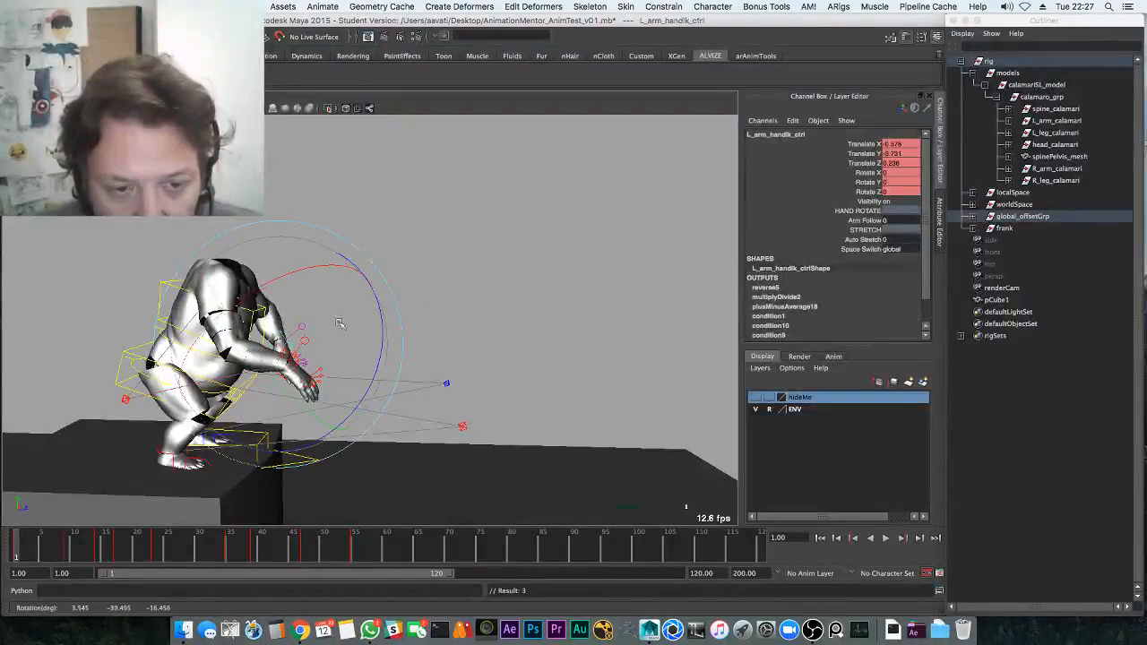
pyautogui.keyDown('alt'); pyautogui.moveTo(377, 356); pyautogui.dragTo(312, 373); pyautogui.keyUp('alt')
pyautogui.press('w')
pyautogui.moveTo(312, 373); pyautogui.dragTo(296, 379, button='middle')
pyautogui.click(594, 330)
pyautogui.keyDown('alt'); pyautogui.moveTo(594, 329); pyautogui.dragTo(443, 339); pyautogui.keyUp('alt')
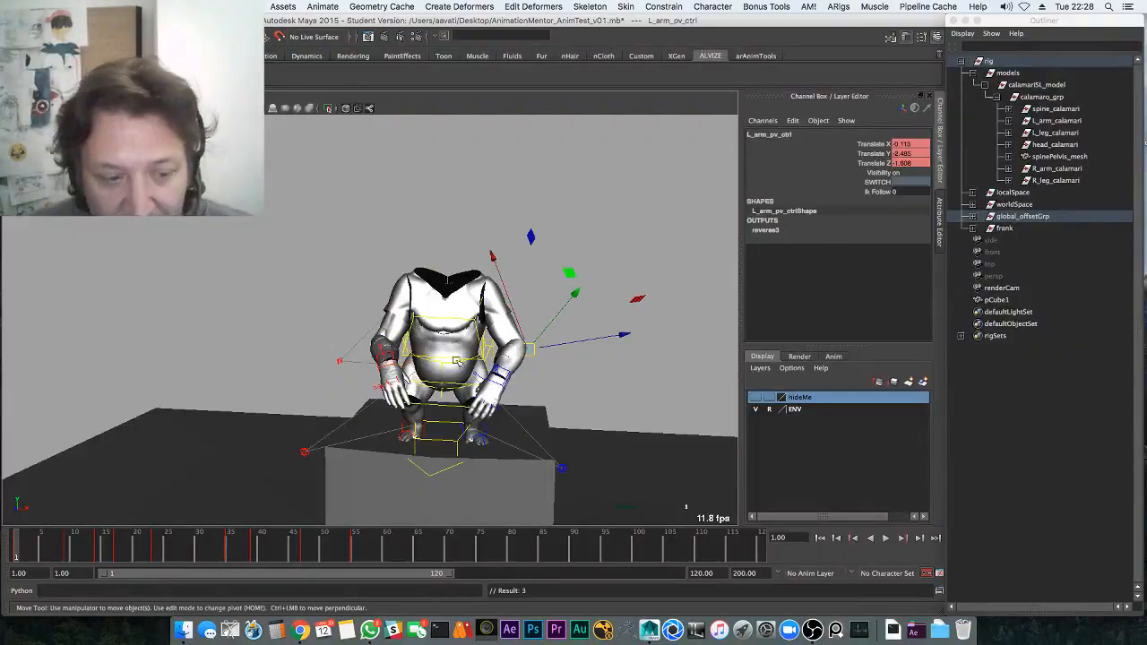
pyautogui.press('q')
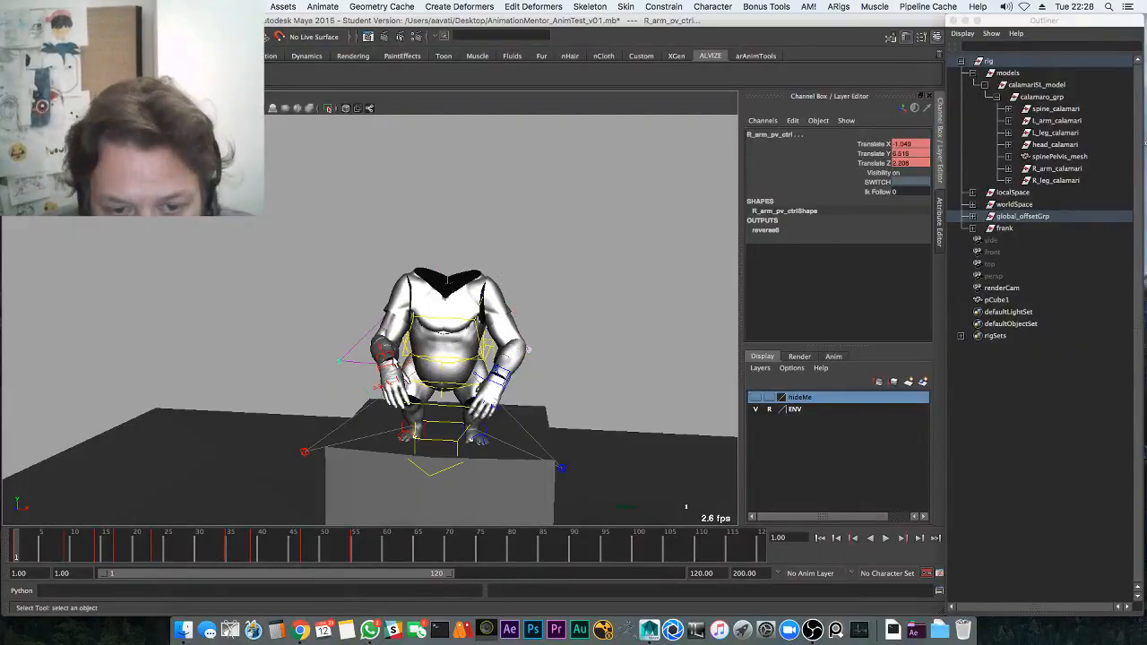
# Delete both hand controls' keys in the marked timeline range and play back from frame 1
pyautogui.click(497, 384)
pyautogui.click(508, 376)
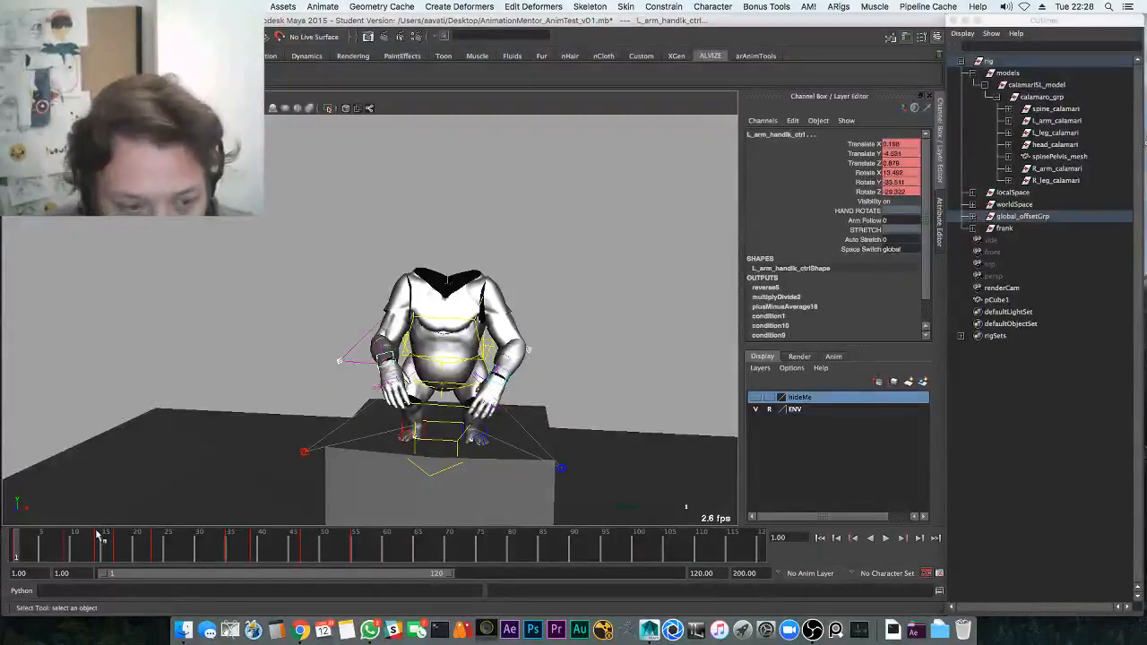
pyautogui.keyDown('shift'); pyautogui.moveTo(58, 544); pyautogui.dragTo(446, 546); pyautogui.keyUp('shift')
pyautogui.rightClick(408, 542)
pyautogui.click(439, 410)
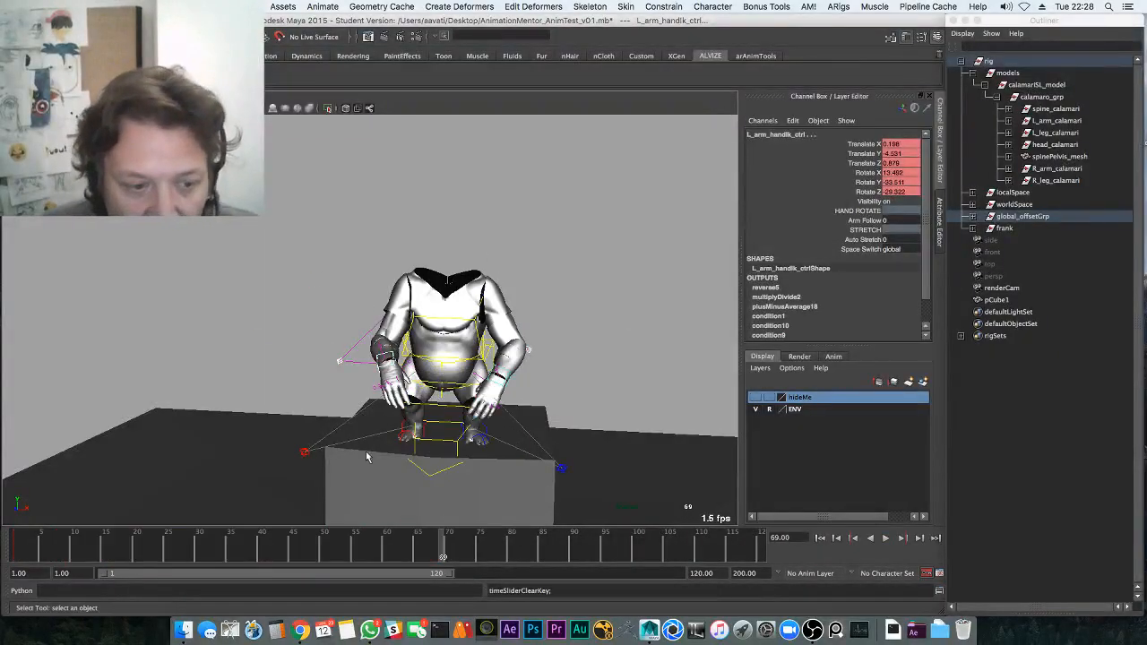
pyautogui.moveTo(52, 551); pyautogui.dragTo(2, 551)
pyautogui.hotkey('alt', 'v')
pyautogui.hotkey('alt', 'v')
# Review the playback in the multi-pane layout, stopping at frames 7 and 11
pyautogui.keyDown('alt'); pyautogui.moveTo(423, 385); pyautogui.dragTo(391, 369); pyautogui.keyUp('alt')
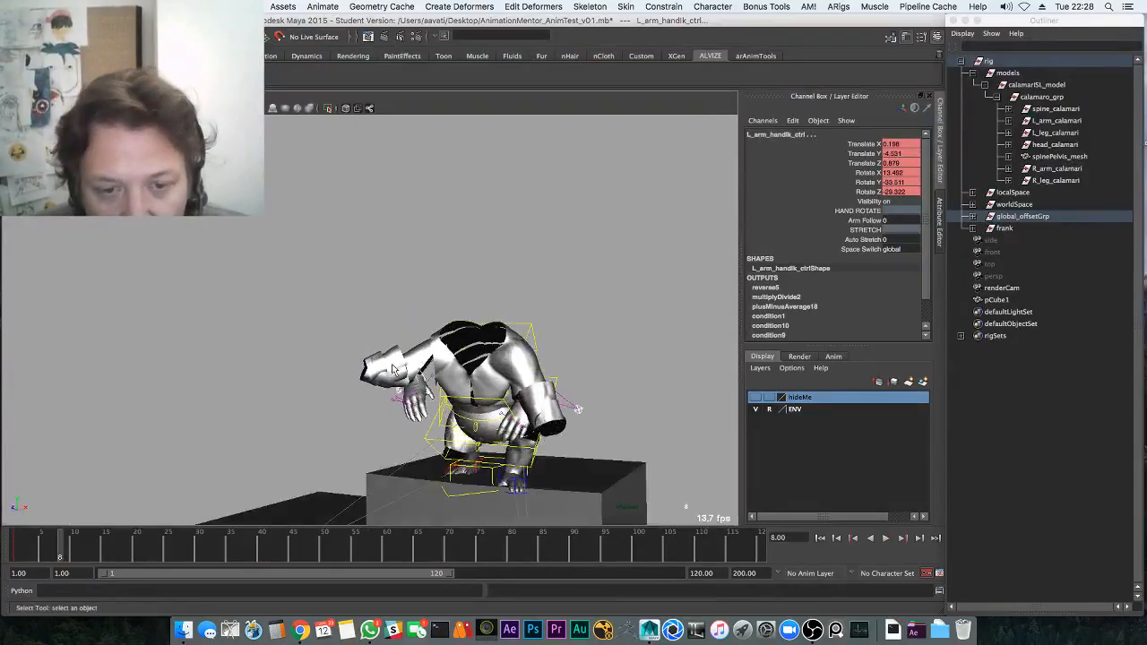
pyautogui.moveTo(71, 543); pyautogui.dragTo(9, 543)
pyautogui.keyDown('alt'); pyautogui.moveTo(387, 399); pyautogui.dragTo(325, 355); pyautogui.keyUp('alt')
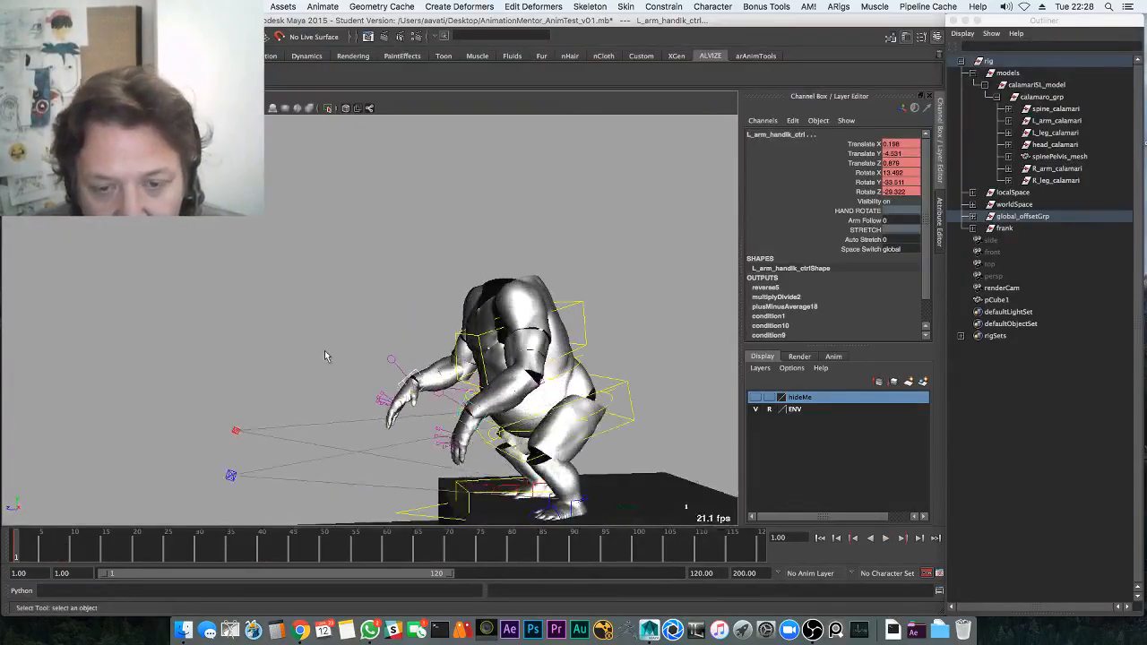
pyautogui.press('space')
pyautogui.press('space')
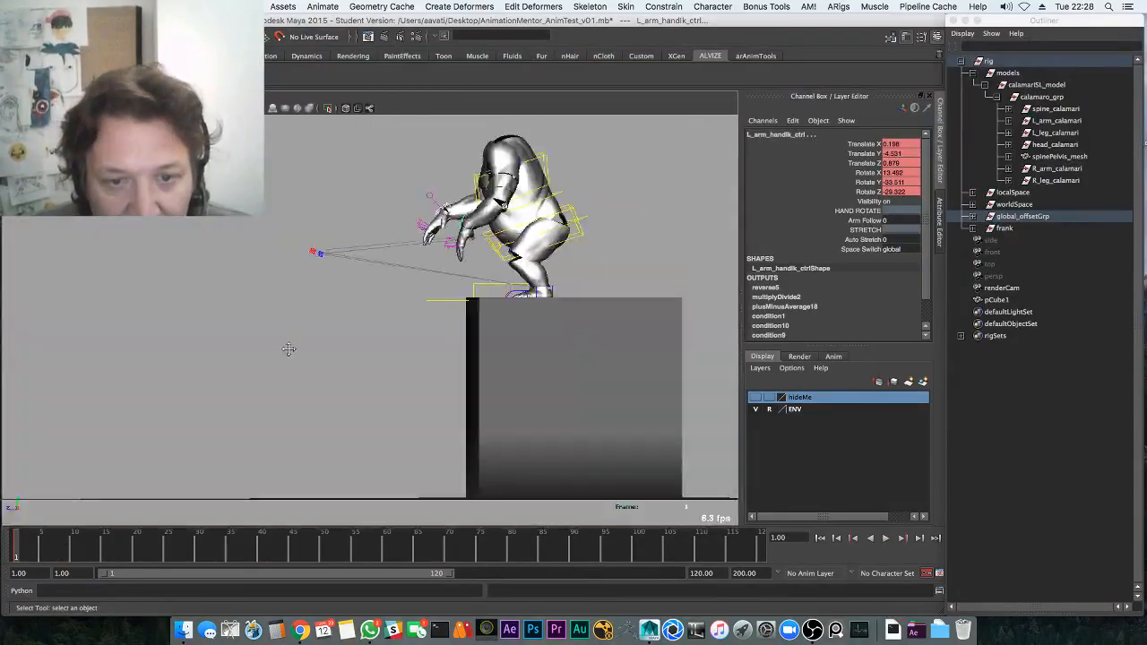
pyautogui.keyDown('alt'); pyautogui.moveTo(289, 348); pyautogui.dragTo(234, 438, button='middle'); pyautogui.keyUp('alt')
pyautogui.press('w')
pyautogui.hotkey('alt', 'v')
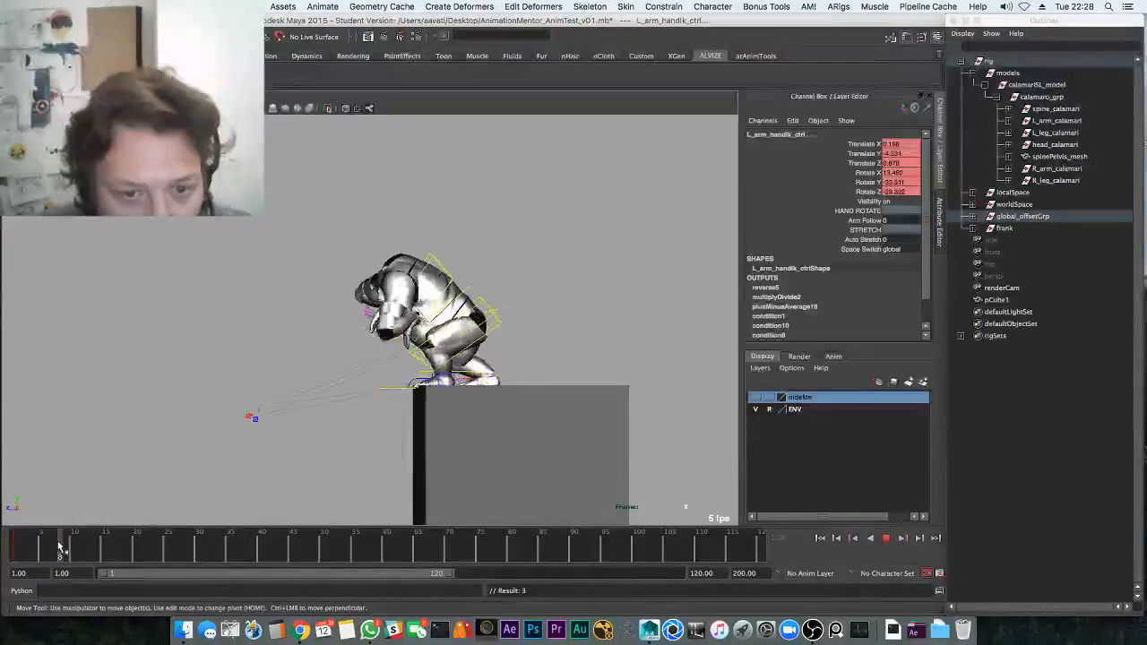
pyautogui.hotkey('alt', 'v')
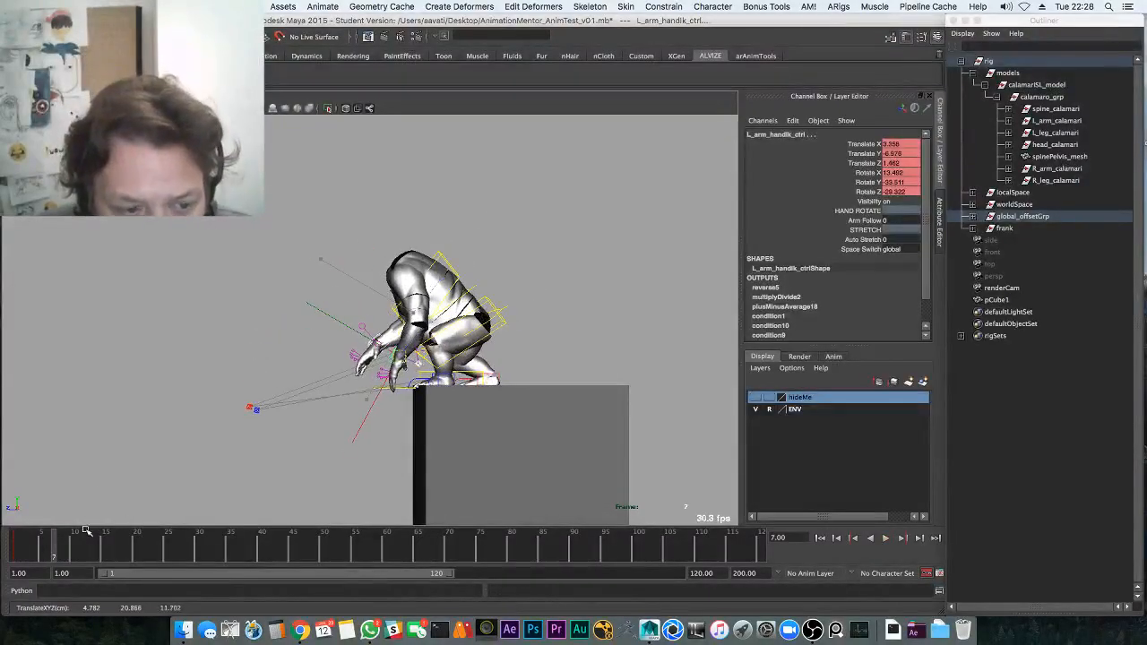
pyautogui.hotkey('alt', 'v')
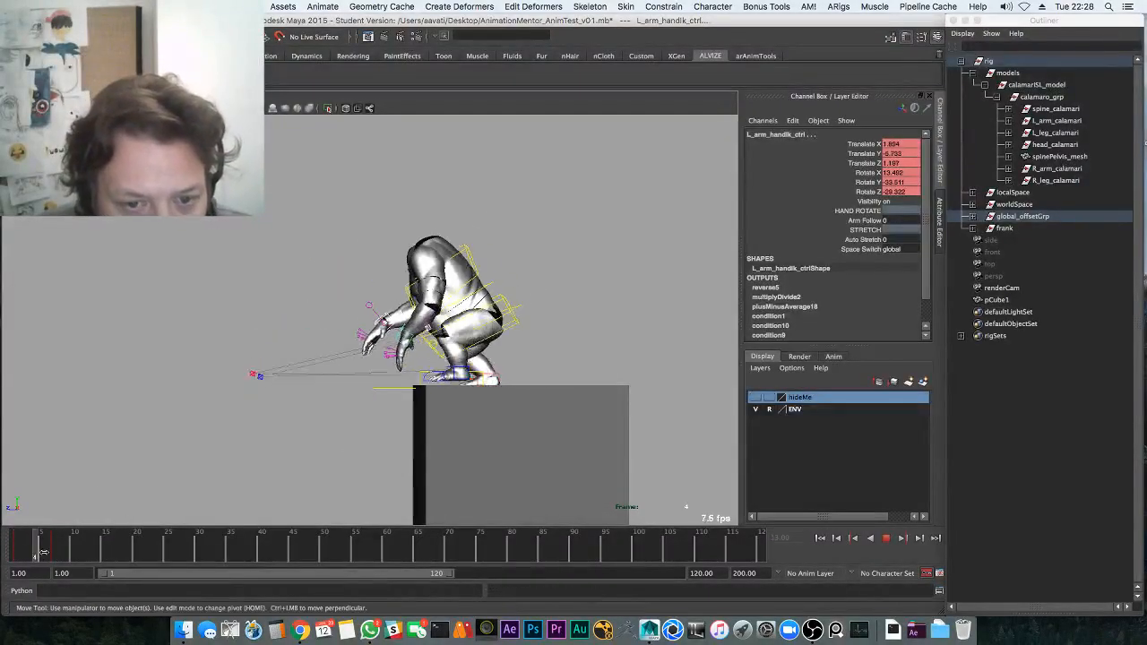
pyautogui.hotkey('alt', 'v')
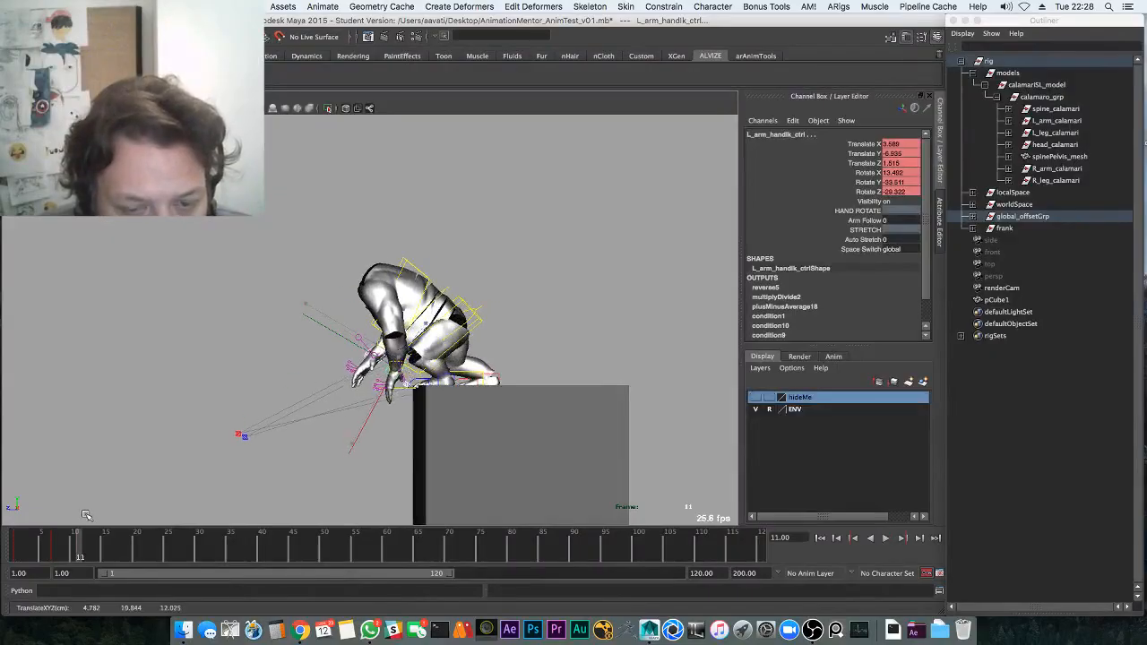
# Reposition the left hand at frame 11, replay from frame 1, and nudge the arm control
pyautogui.moveTo(85, 515); pyautogui.dragTo(93, 509, button='middle')
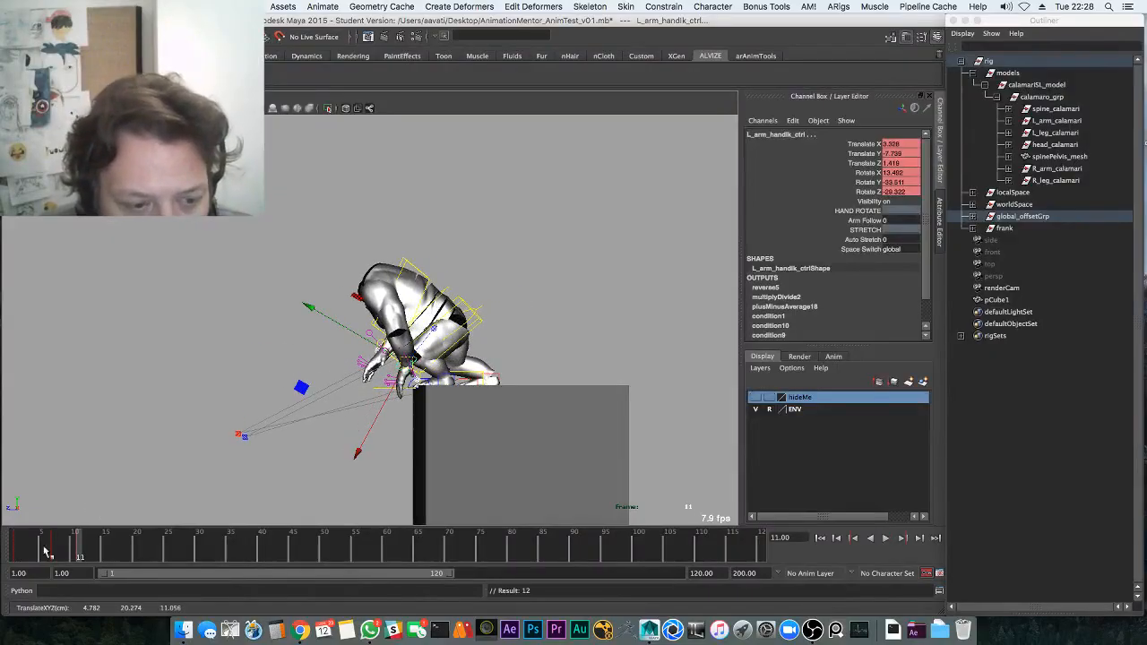
pyautogui.click(16, 550)
pyautogui.hotkey('alt', 'v')
pyautogui.hotkey('alt', 'v')
pyautogui.click(16, 554)
pyautogui.moveTo(97, 481); pyautogui.dragTo(96, 484, button='middle')
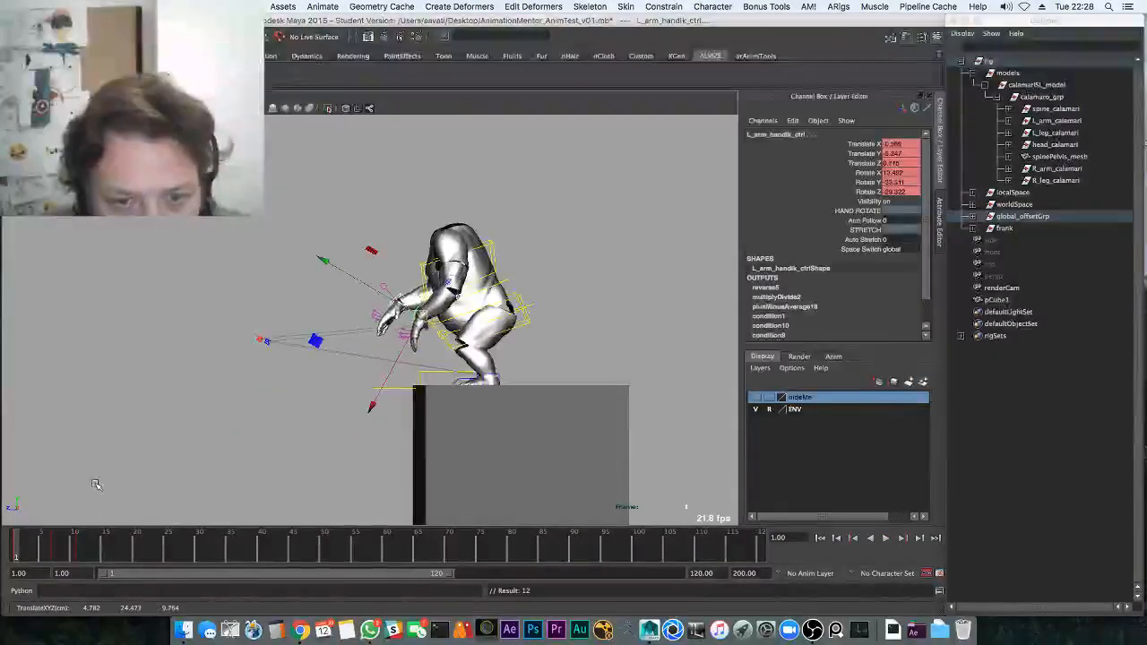
# Show the rig control curves, select both hand controls, and play back from frame 19
pyautogui.hotkey('alt', '1')
pyautogui.keyDown('alt'); pyautogui.moveTo(398, 307); pyautogui.dragTo(337, 321, button='middle'); pyautogui.keyUp('alt')
pyautogui.keyDown('alt'); pyautogui.moveTo(337, 321); pyautogui.dragTo(410, 299, button='right'); pyautogui.keyUp('alt')
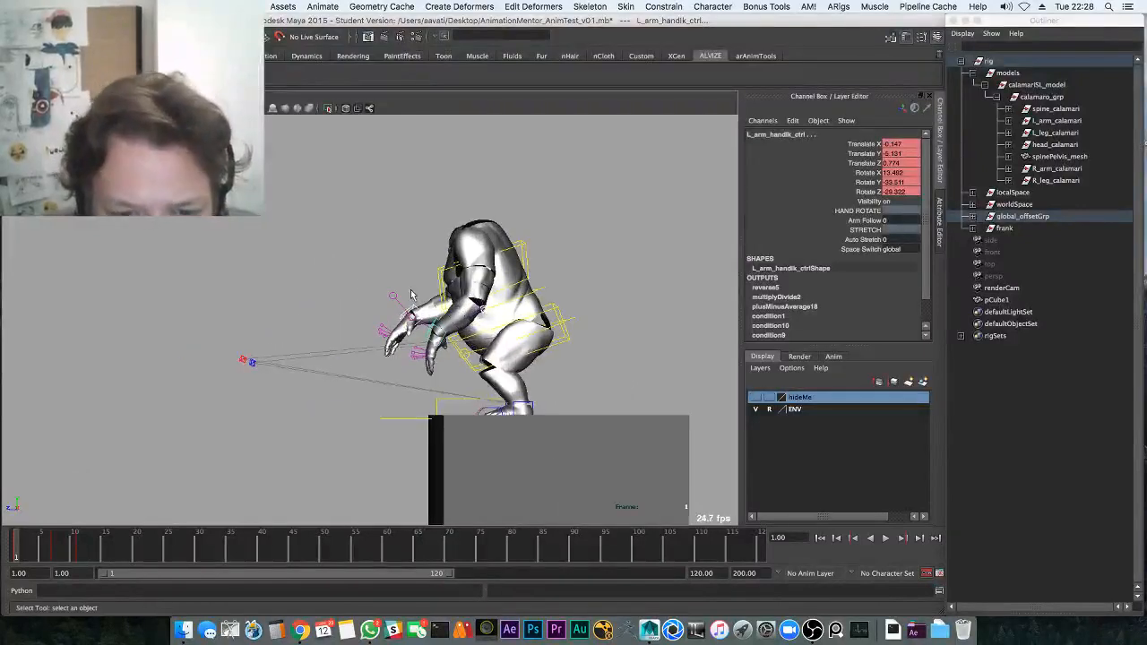
pyautogui.click(411, 311)
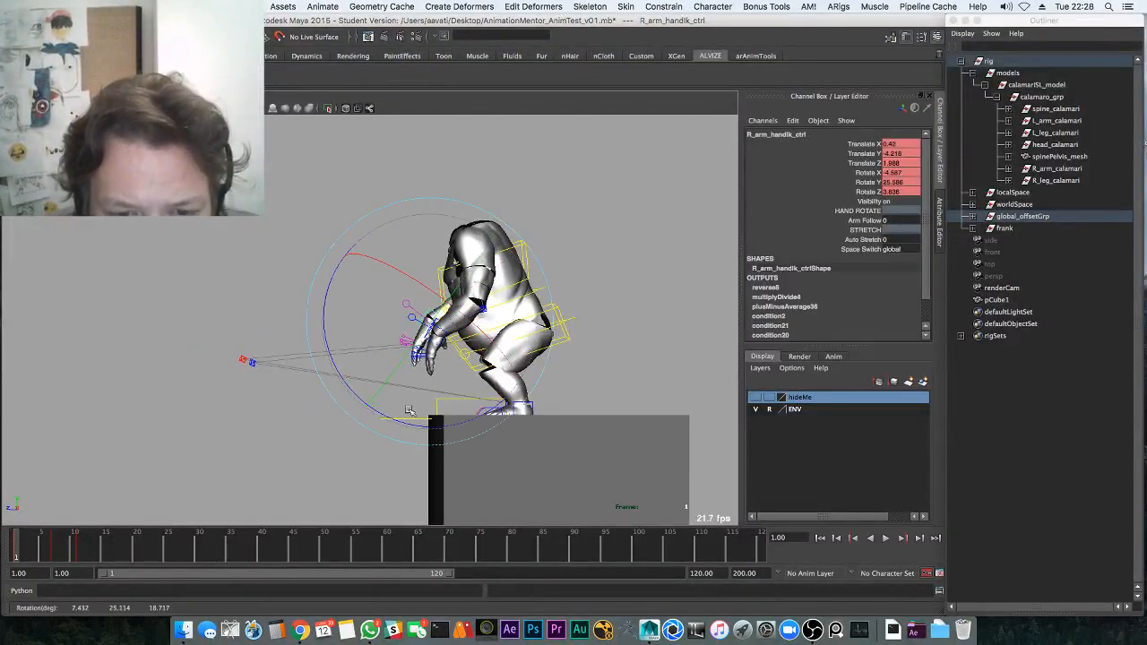
pyautogui.keyDown('shift'); pyautogui.click(436, 326); pyautogui.keyUp('shift')
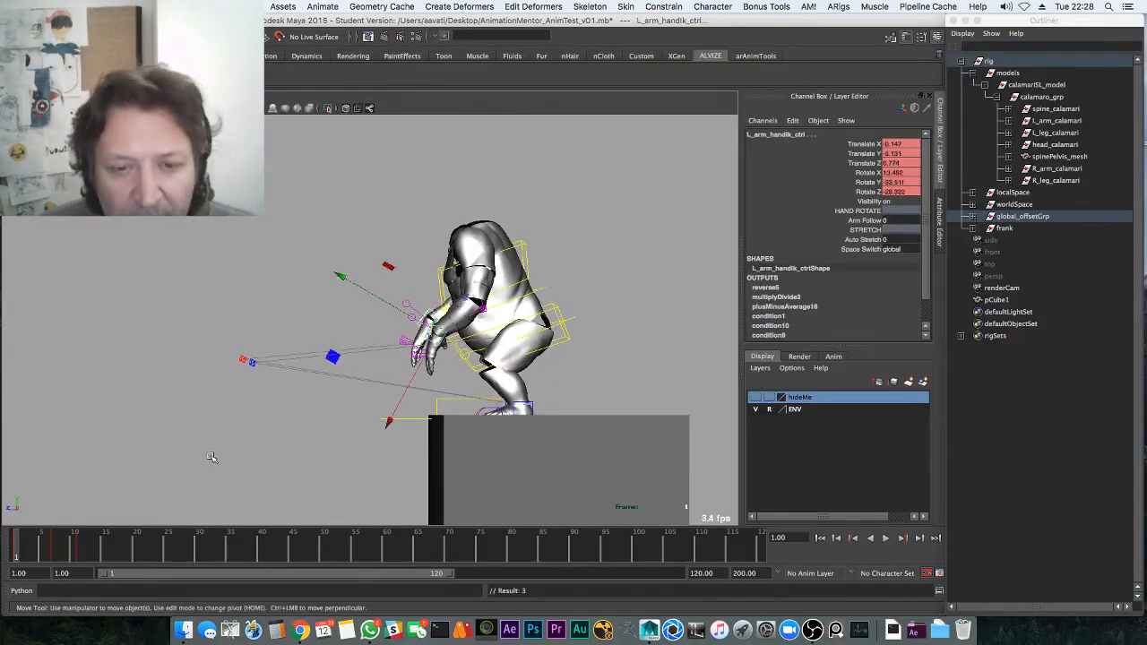
pyautogui.hotkey('alt', 'v')
pyautogui.moveTo(85, 549); pyautogui.dragTo(133, 535)
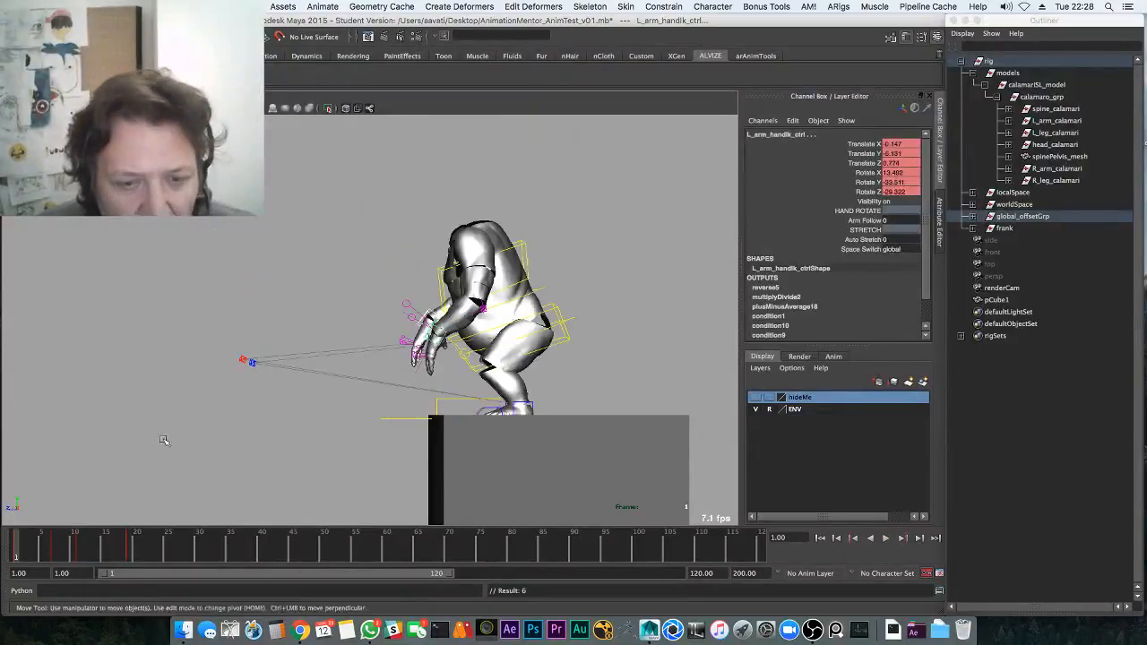
pyautogui.hotkey('alt', 'v')
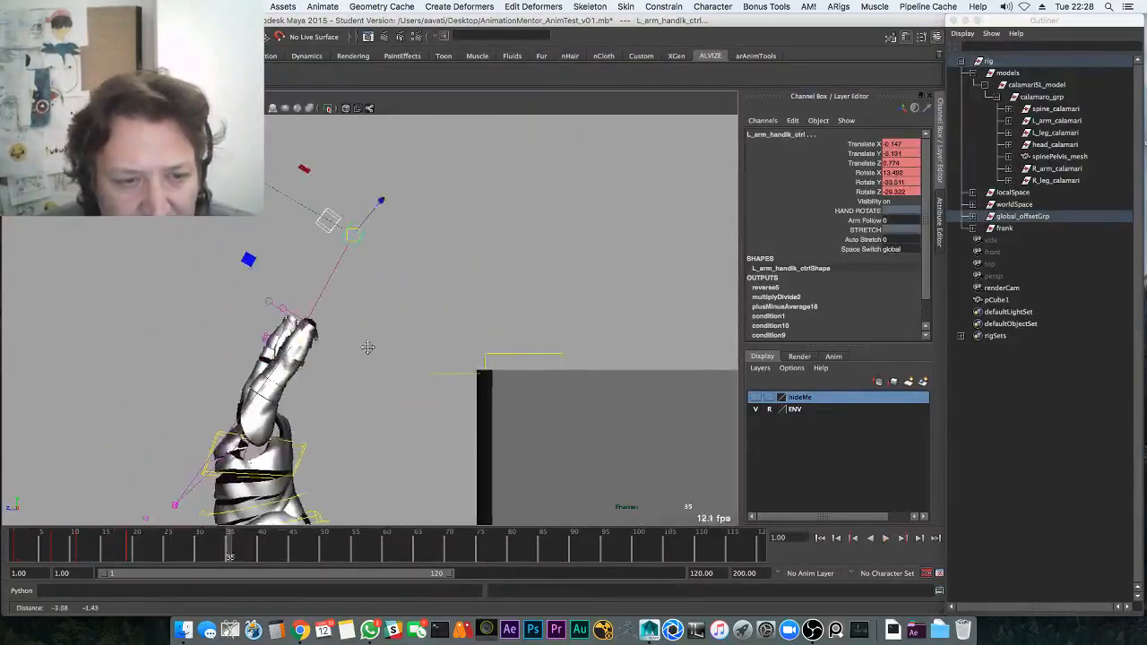
# Lower both hands at frame 35, push the arm control further out, and review playback
pyautogui.moveTo(260, 518); pyautogui.dragTo(230, 528)
pyautogui.keyDown('alt'); pyautogui.moveTo(244, 416); pyautogui.dragTo(249, 392, button='middle'); pyautogui.keyUp('alt')
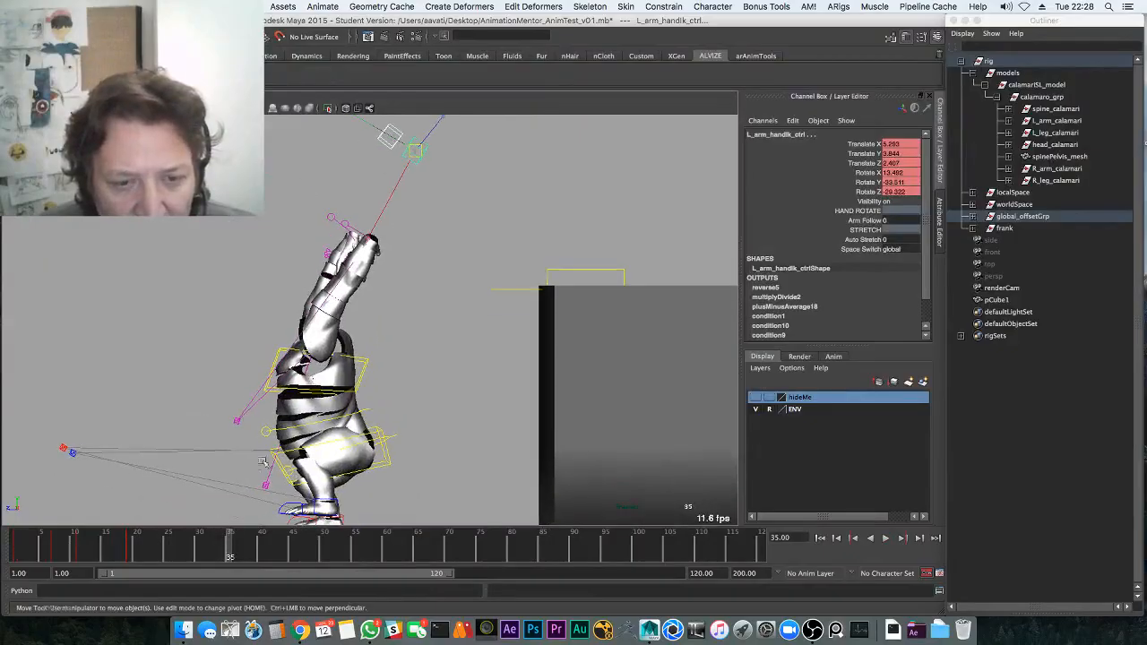
pyautogui.moveTo(316, 373); pyautogui.dragTo(221, 534, button='middle')
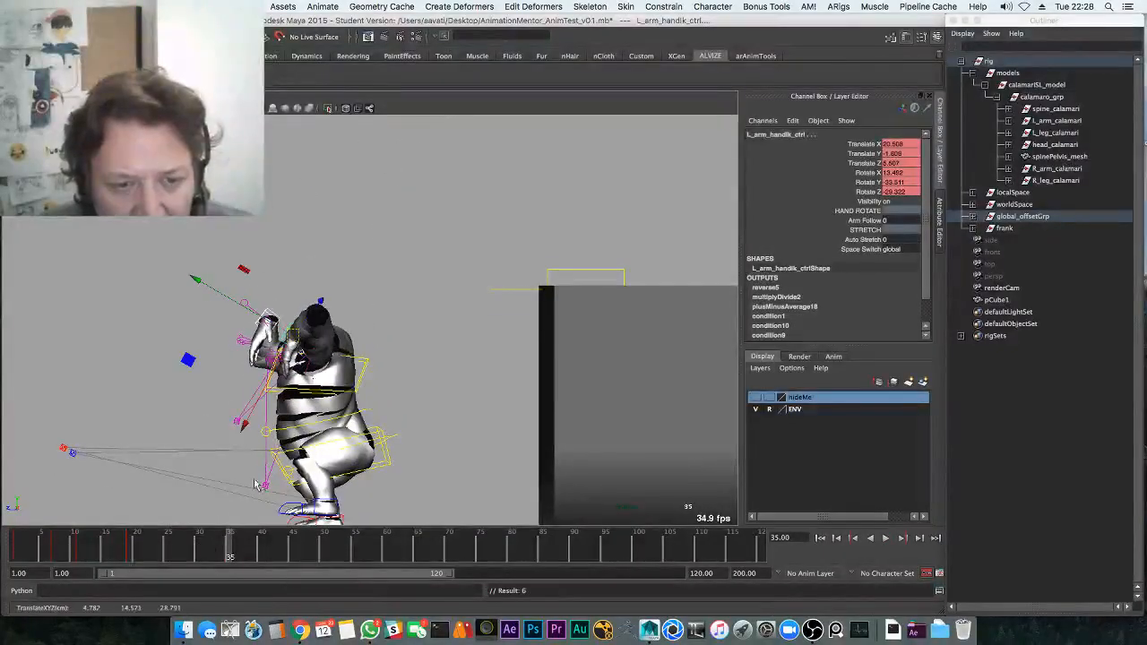
pyautogui.moveTo(265, 442); pyautogui.dragTo(362, 343, button='middle')
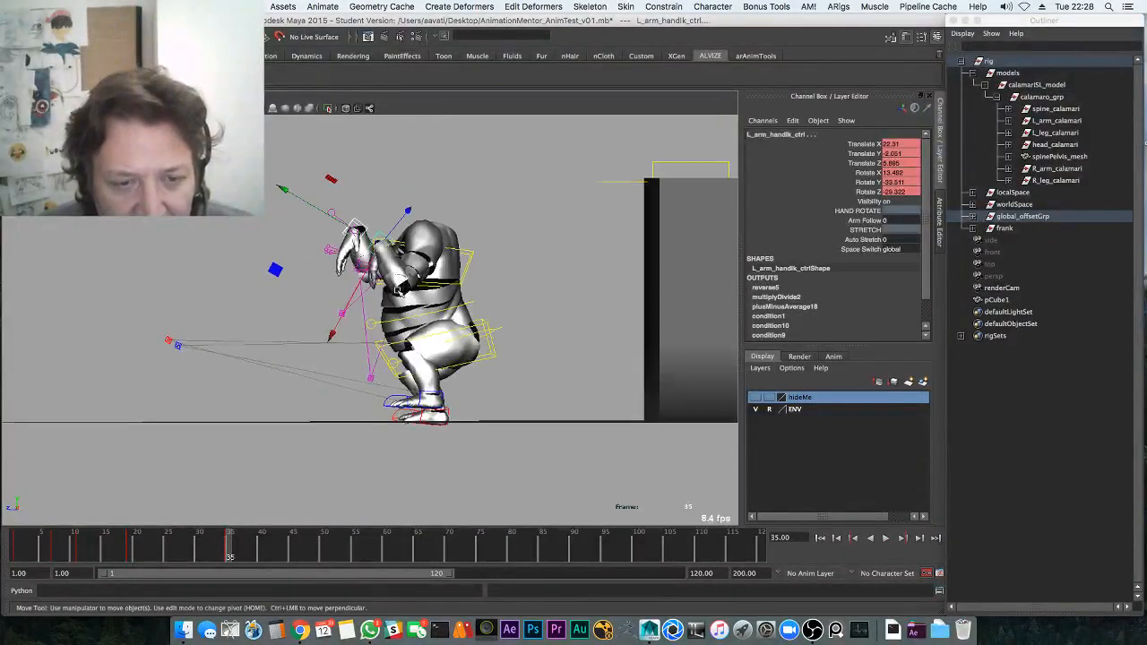
pyautogui.hotkey('alt', 'v')
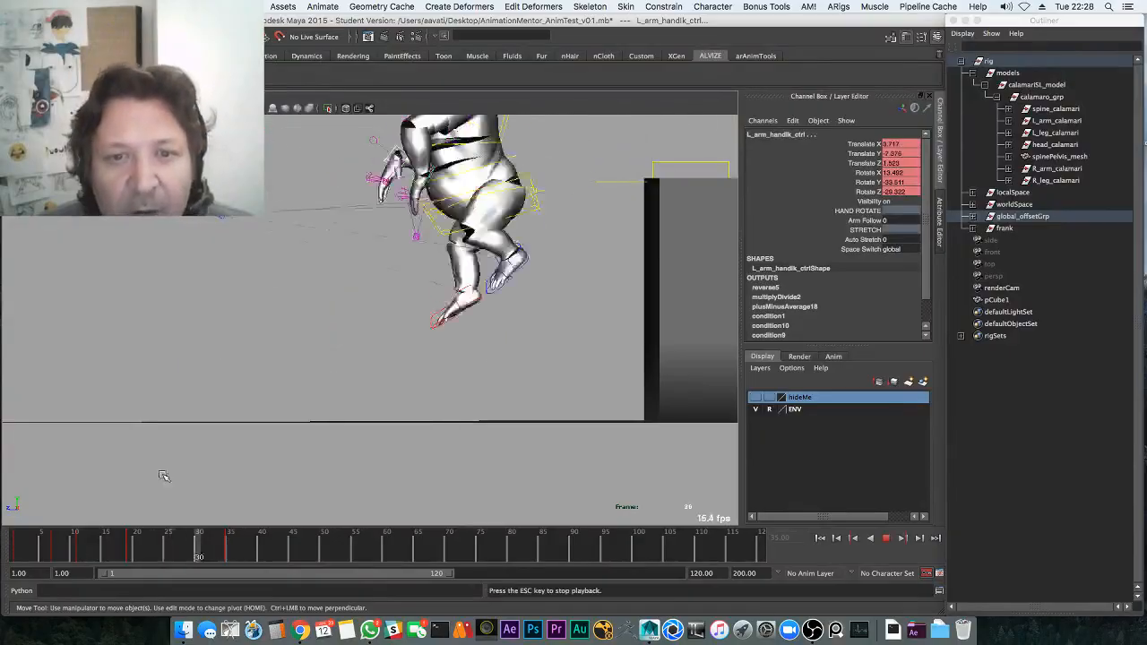
pyautogui.hotkey('alt', 'v')
# Lower the left hand onto the ground at frame 40 and review the landing through frame 46
pyautogui.moveTo(225, 544); pyautogui.dragTo(261, 548)
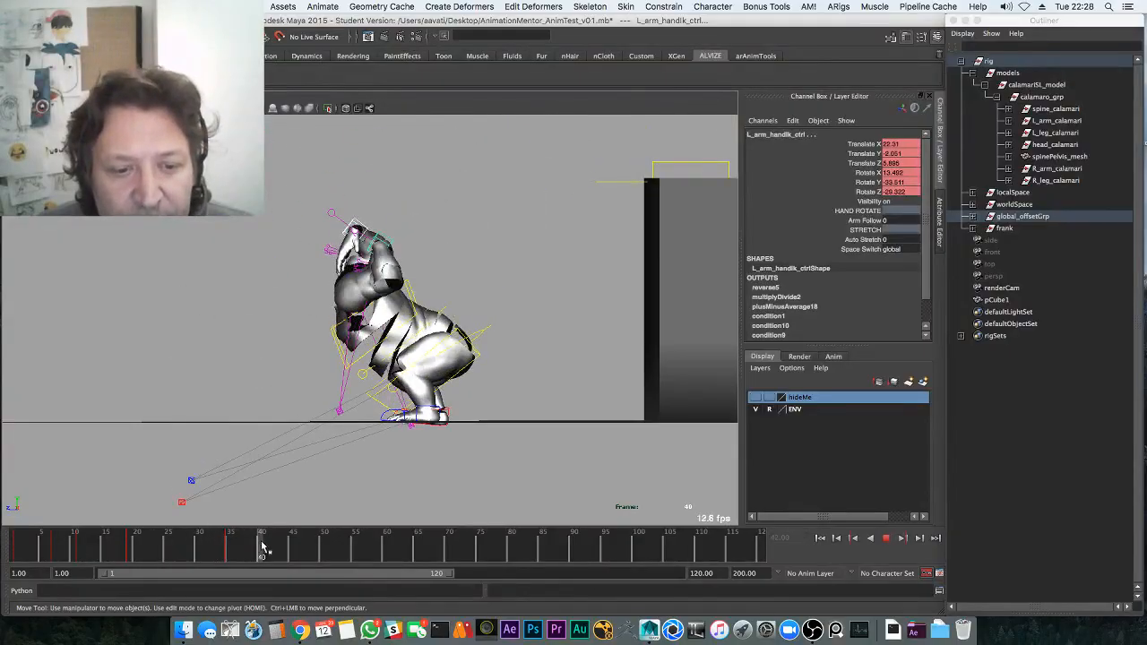
pyautogui.moveTo(227, 509); pyautogui.dragTo(224, 515, button='middle')
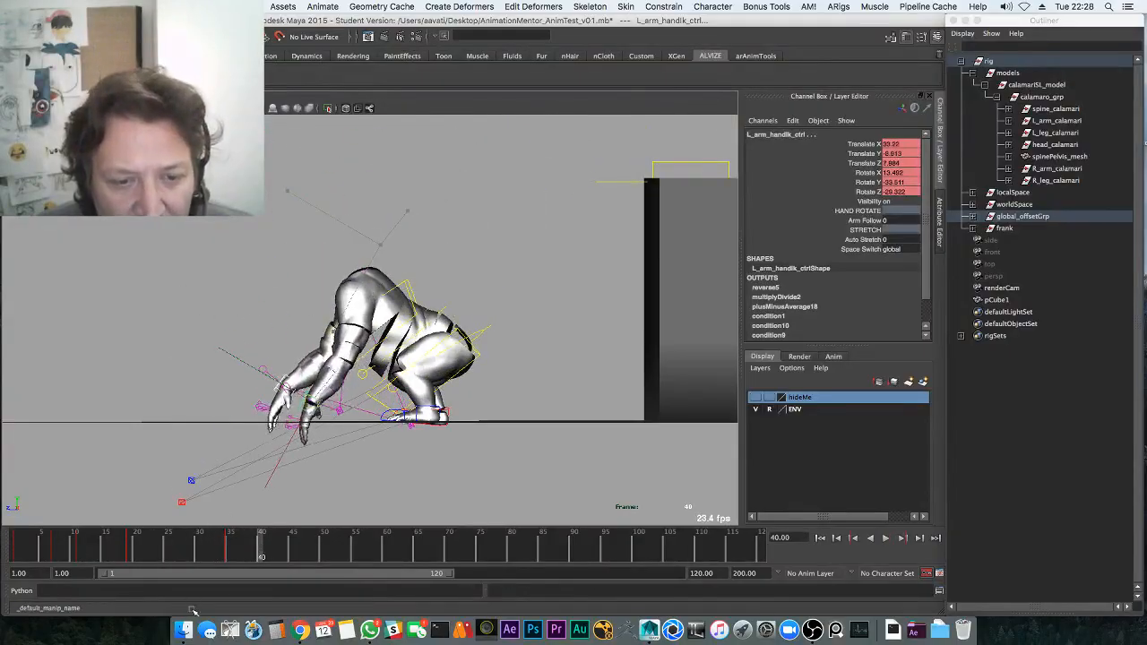
pyautogui.moveTo(238, 564); pyautogui.dragTo(228, 498, button='middle')
pyautogui.click(157, 545)
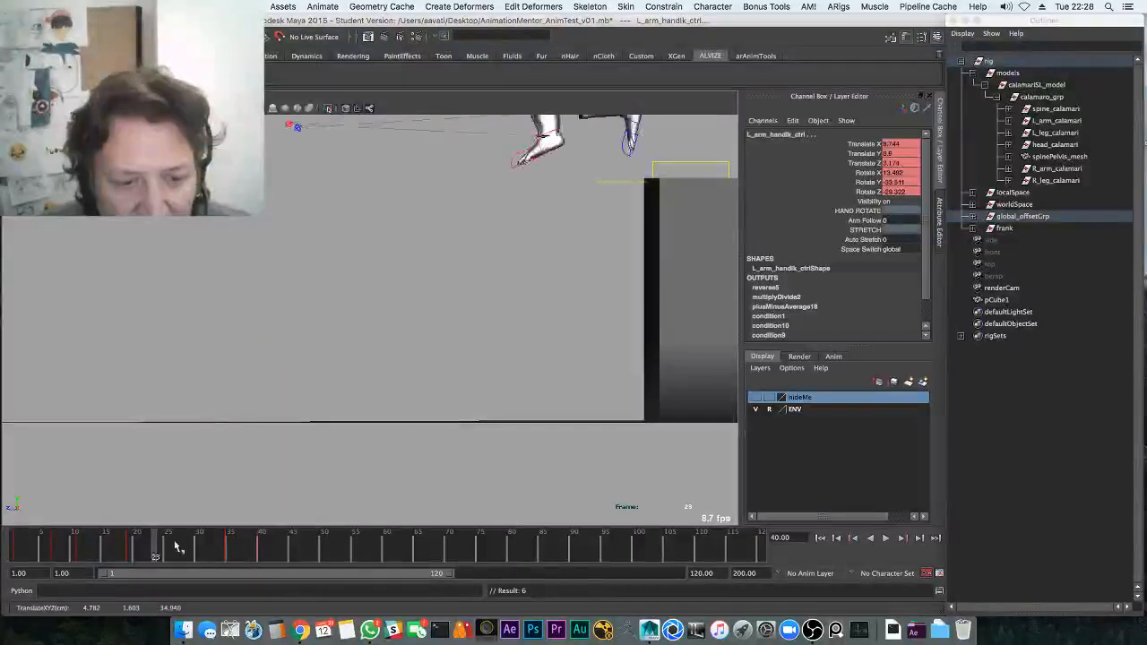
pyautogui.hotkey('alt', 'v')
pyautogui.hotkey('alt', 'v')
pyautogui.moveTo(236, 542); pyautogui.dragTo(293, 549)
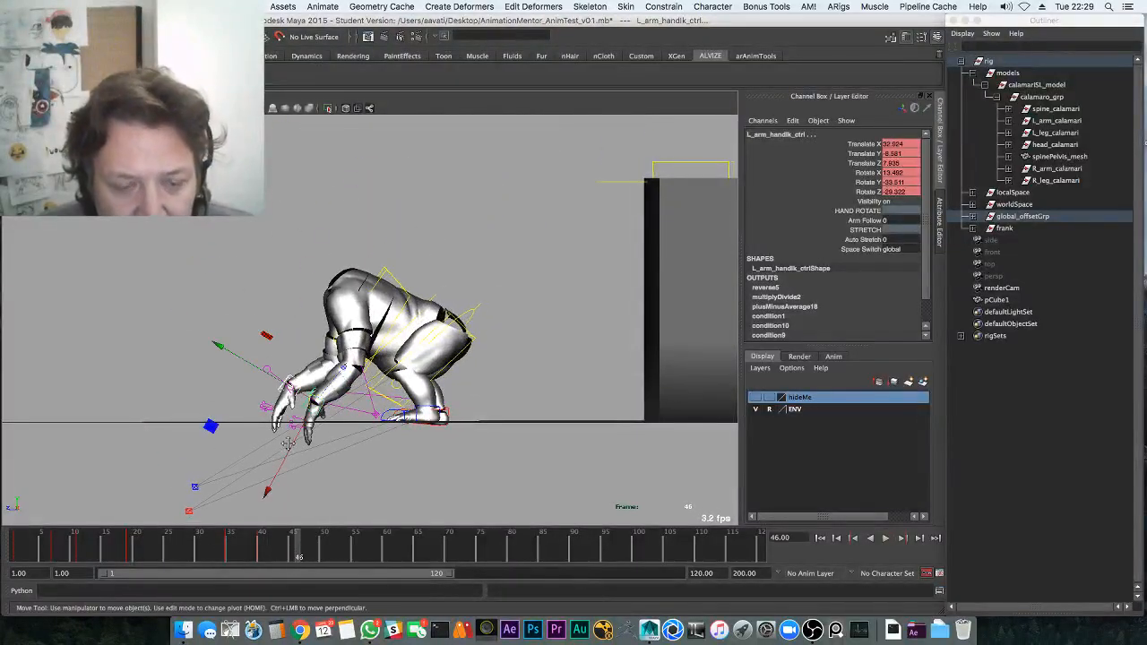
# Save the scene, confirming the student-version file prompt
pyautogui.press('f')
pyautogui.press('q')
pyautogui.press('super+s')
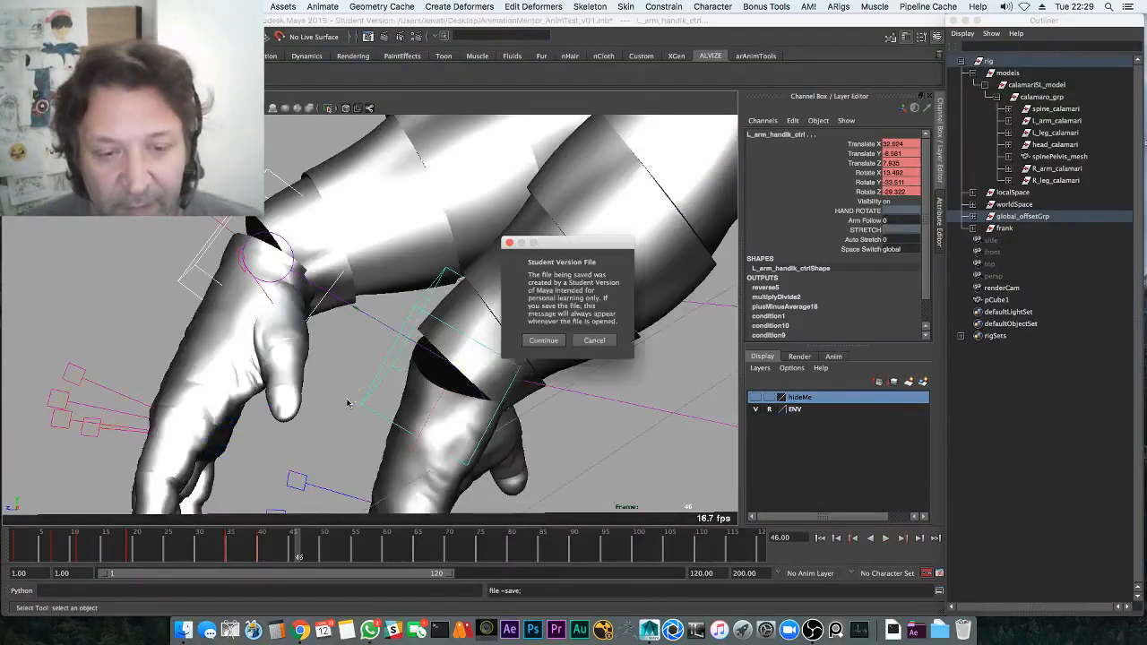
pyautogui.click(538, 341)
# Break the animation connections on the left pinky control's translate and rotate channels
pyautogui.press('w')
pyautogui.keyDown('alt'); pyautogui.moveTo(427, 430); pyautogui.dragTo(485, 262, button='middle'); pyautogui.keyUp('alt')
pyautogui.keyDown('alt'); pyautogui.moveTo(485, 262); pyautogui.dragTo(364, 255); pyautogui.keyUp('alt')
pyautogui.click(269, 301)
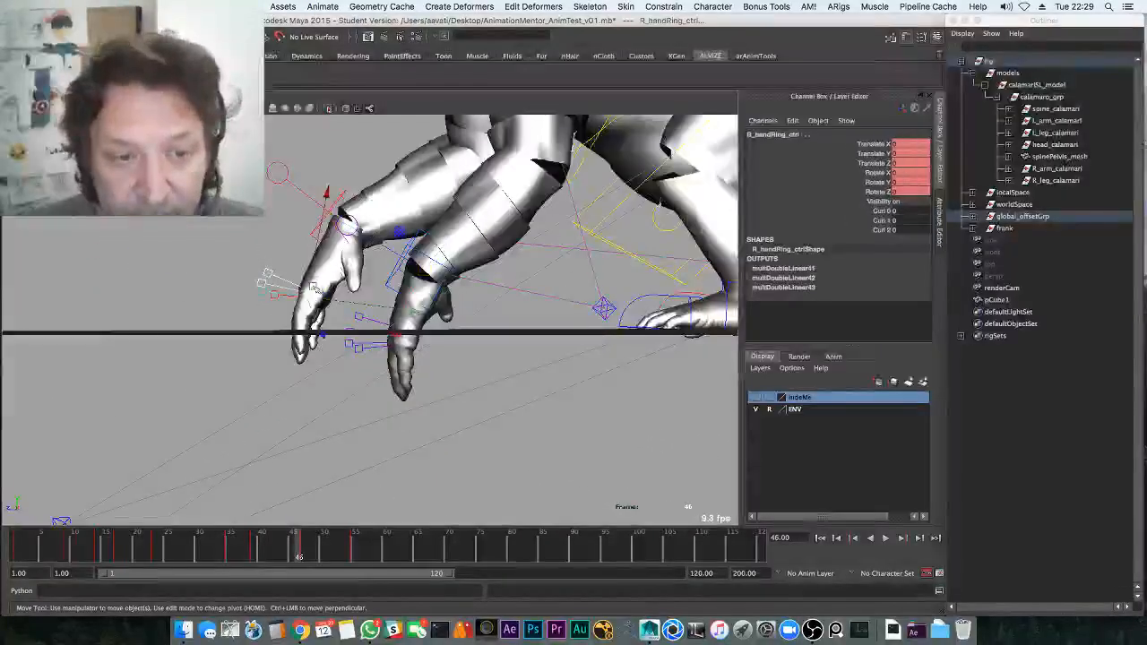
pyautogui.press('e')
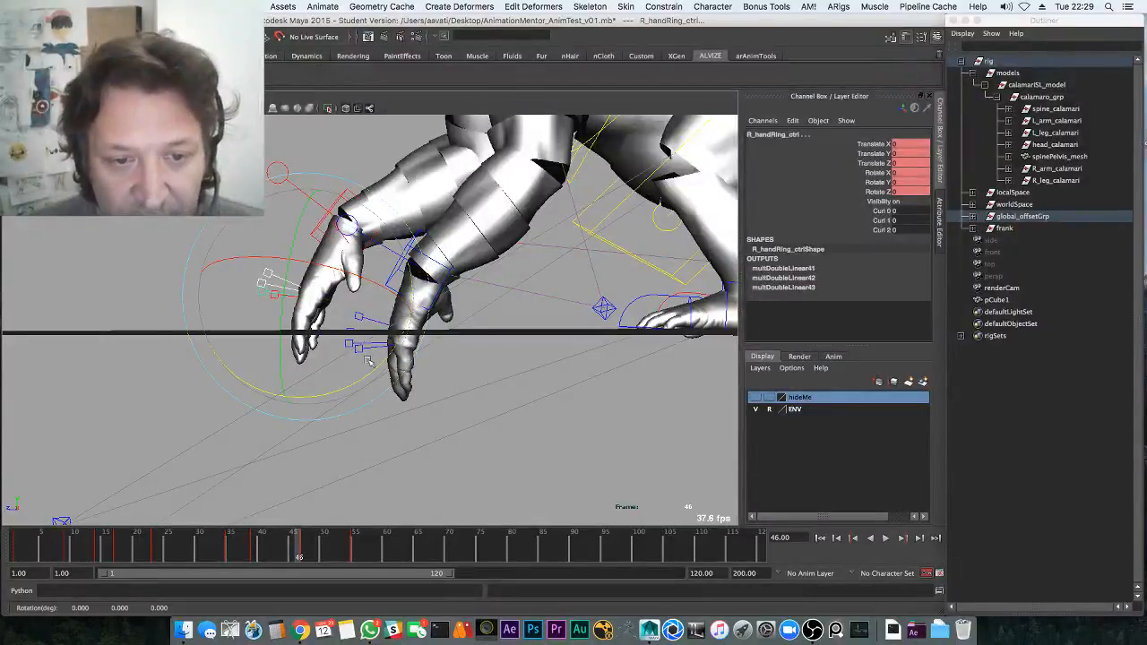
pyautogui.click(358, 344)
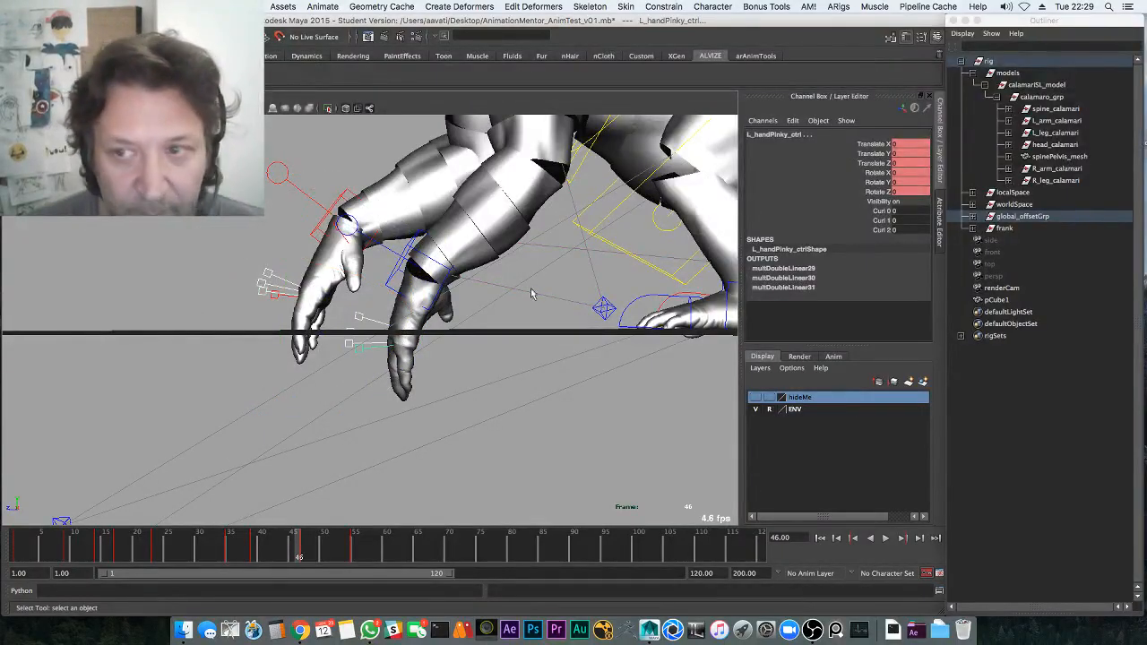
pyautogui.moveTo(868, 143); pyautogui.dragTo(871, 192)
pyautogui.rightClick(856, 179)
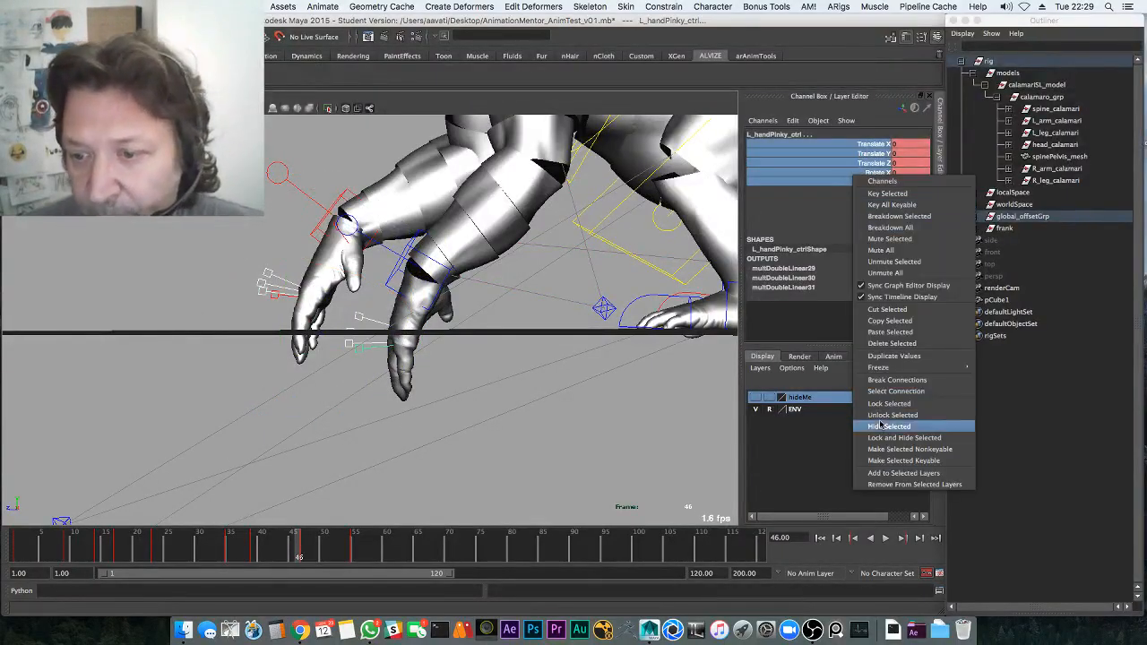
pyautogui.click(883, 381)
# Test the left pinky's Rotate Z and Curl 0–2 values, curling to 48.5 then back to 0
pyautogui.click(878, 193)
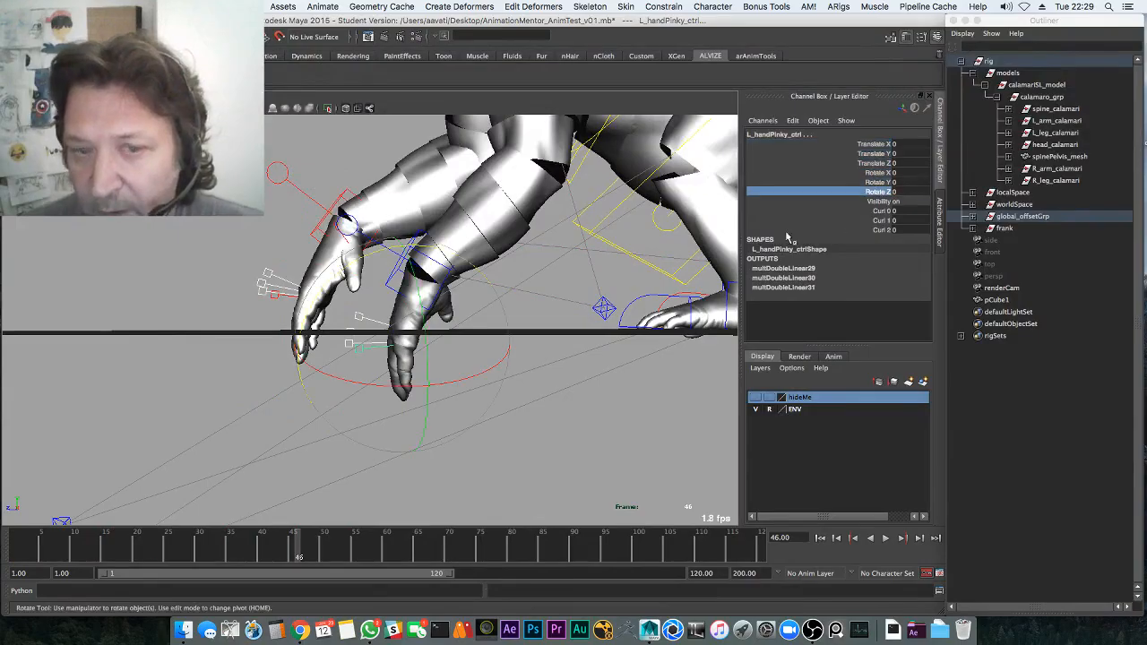
pyautogui.moveTo(469, 257); pyautogui.dragTo(488, 295, button='middle')
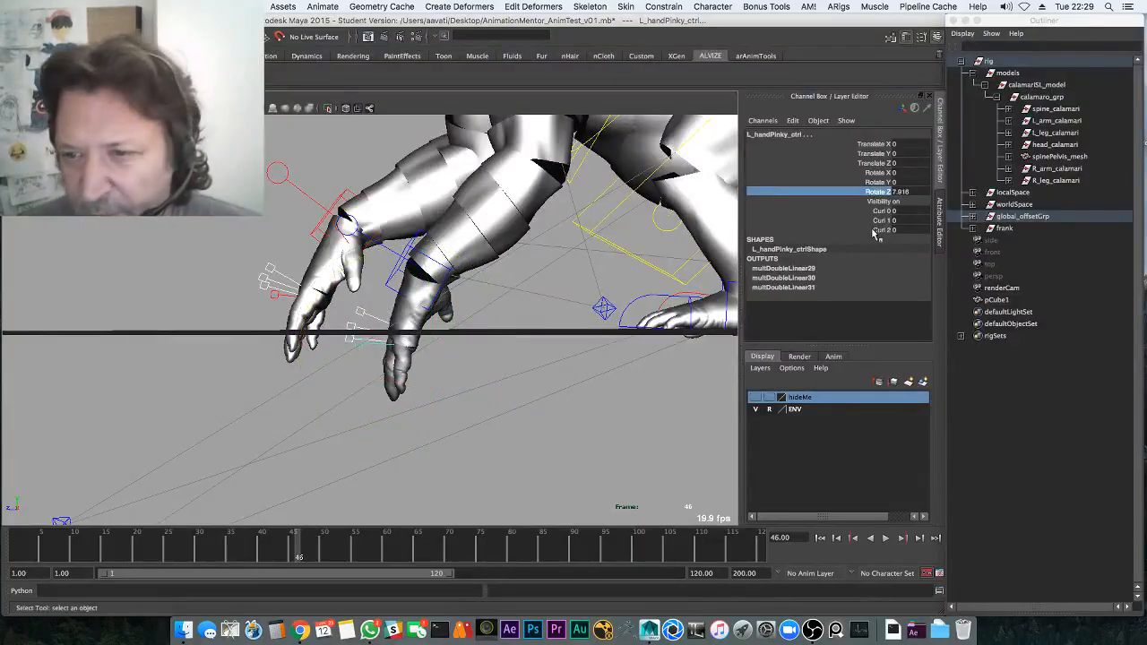
pyautogui.moveTo(878, 210); pyautogui.dragTo(881, 224)
pyautogui.moveTo(422, 375); pyautogui.dragTo(722, 182, button='middle')
pyautogui.moveTo(541, 332); pyautogui.dragTo(429, 343, button='middle')
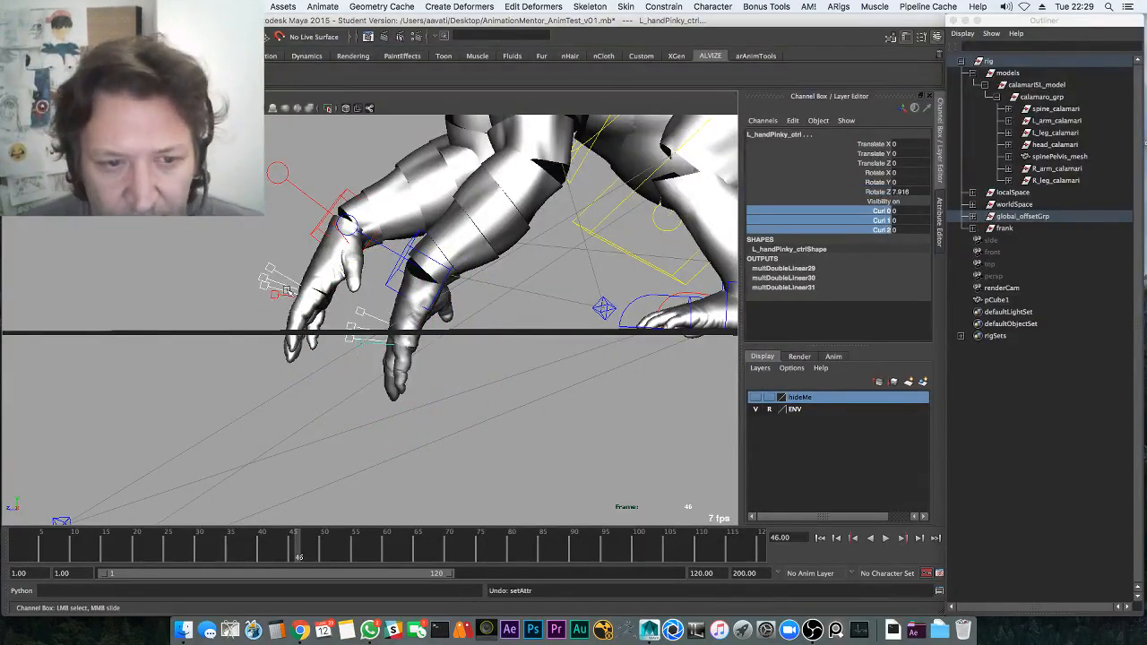
# Select both pinky controls and curl Curl 0–2 on both hands to about 68.2
pyautogui.click(360, 329)
pyautogui.keyDown('shift'); pyautogui.moveTo(361, 359); pyautogui.dragTo(339, 302); pyautogui.keyUp('shift')
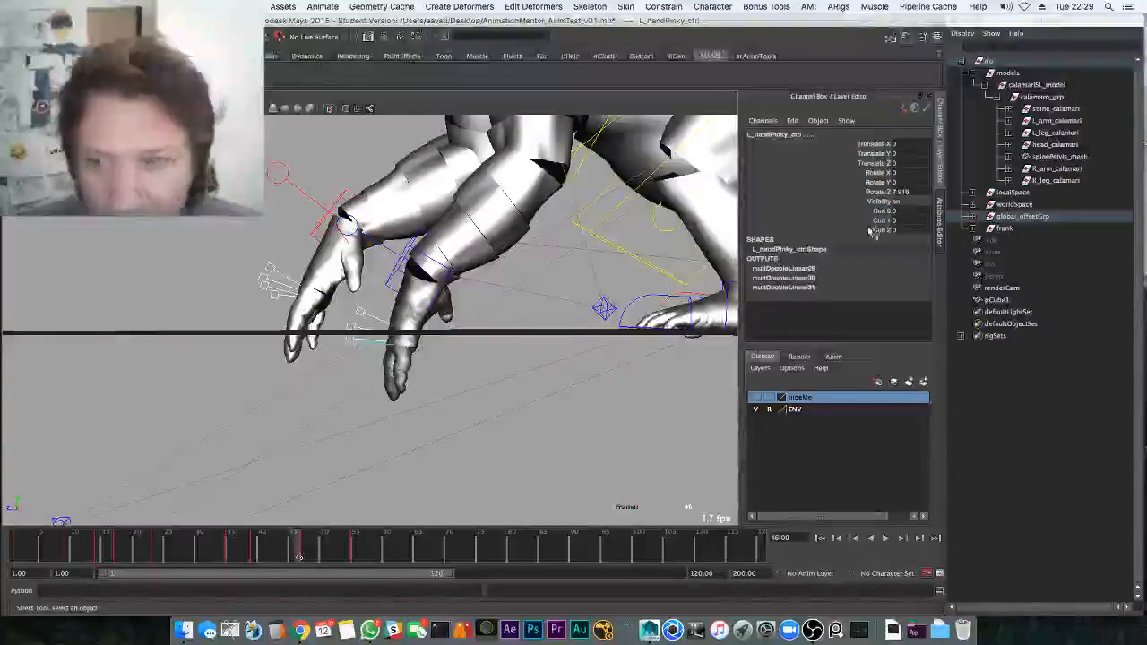
pyautogui.moveTo(875, 212); pyautogui.dragTo(878, 232)
pyautogui.moveTo(619, 316); pyautogui.dragTo(705, 224, button='middle')
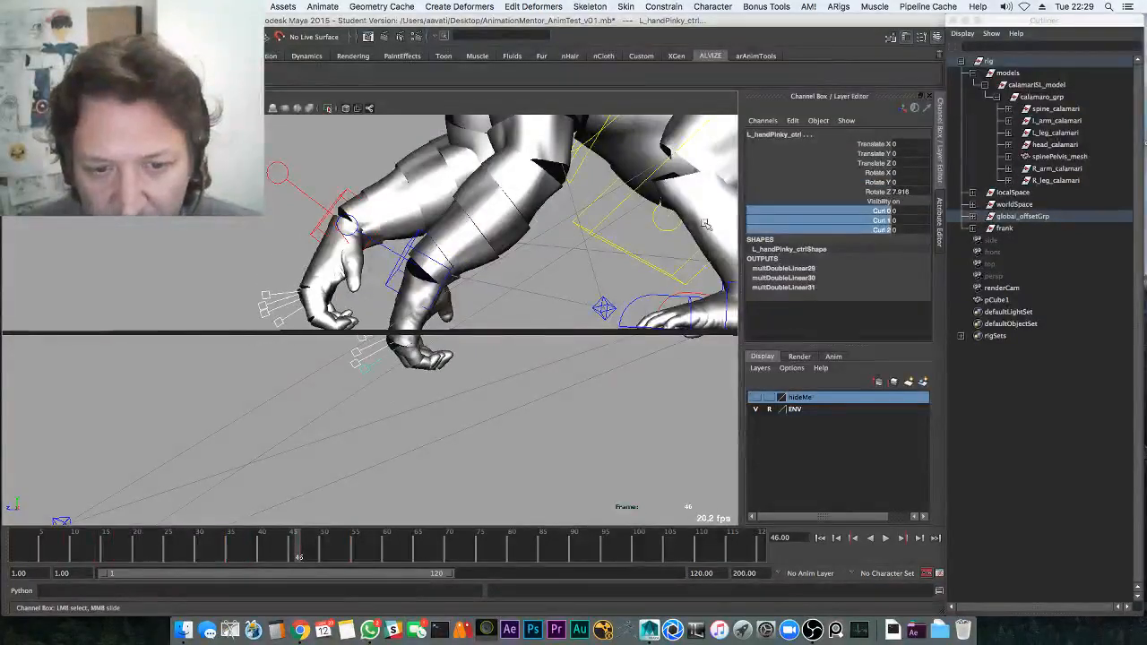
pyautogui.moveTo(460, 362); pyautogui.dragTo(601, 273, button='middle')
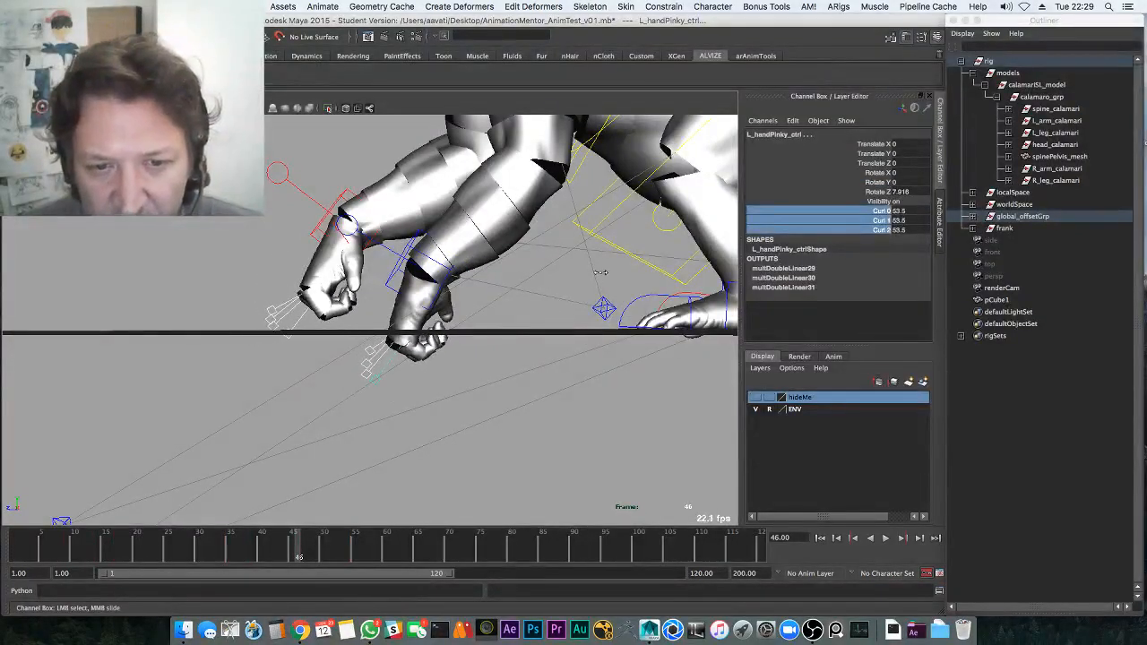
pyautogui.moveTo(450, 316); pyautogui.dragTo(481, 300, button='middle')
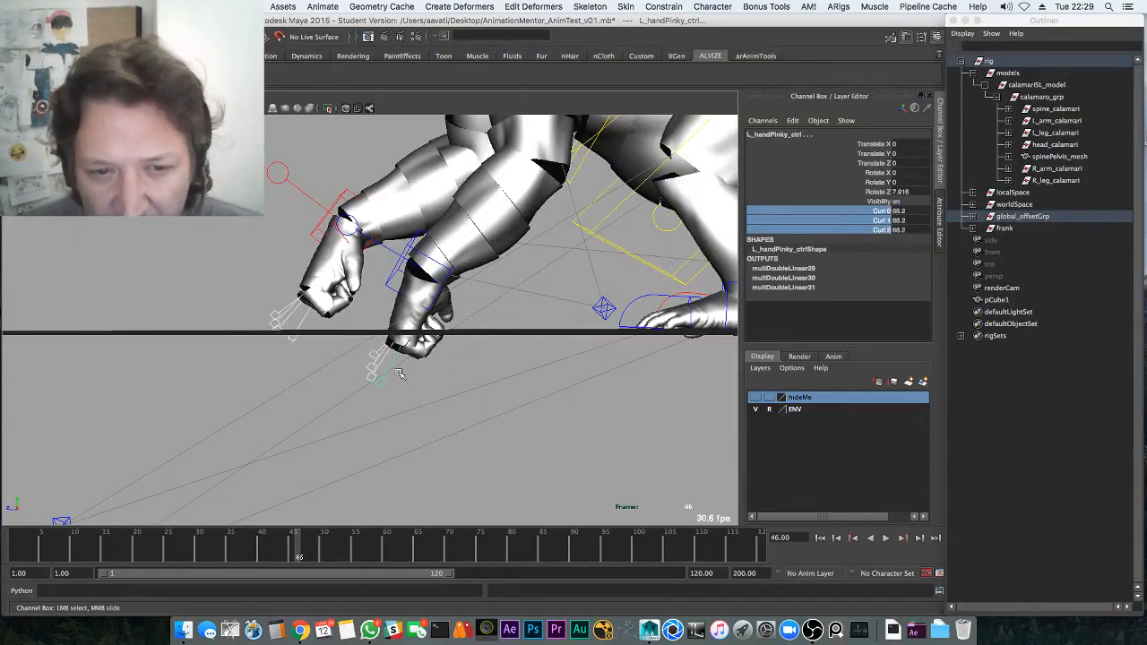
# Rotate both pinky controls inward to about 52 degrees, then clear the selection
pyautogui.press('e')
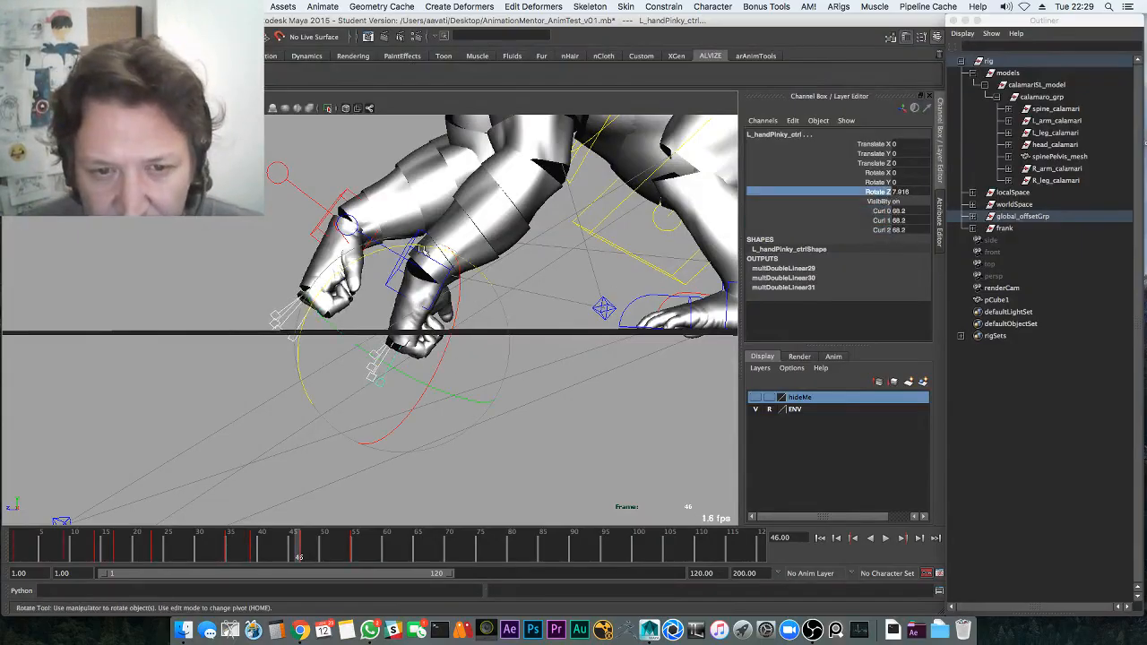
pyautogui.moveTo(423, 250); pyautogui.dragTo(463, 377, button='middle')
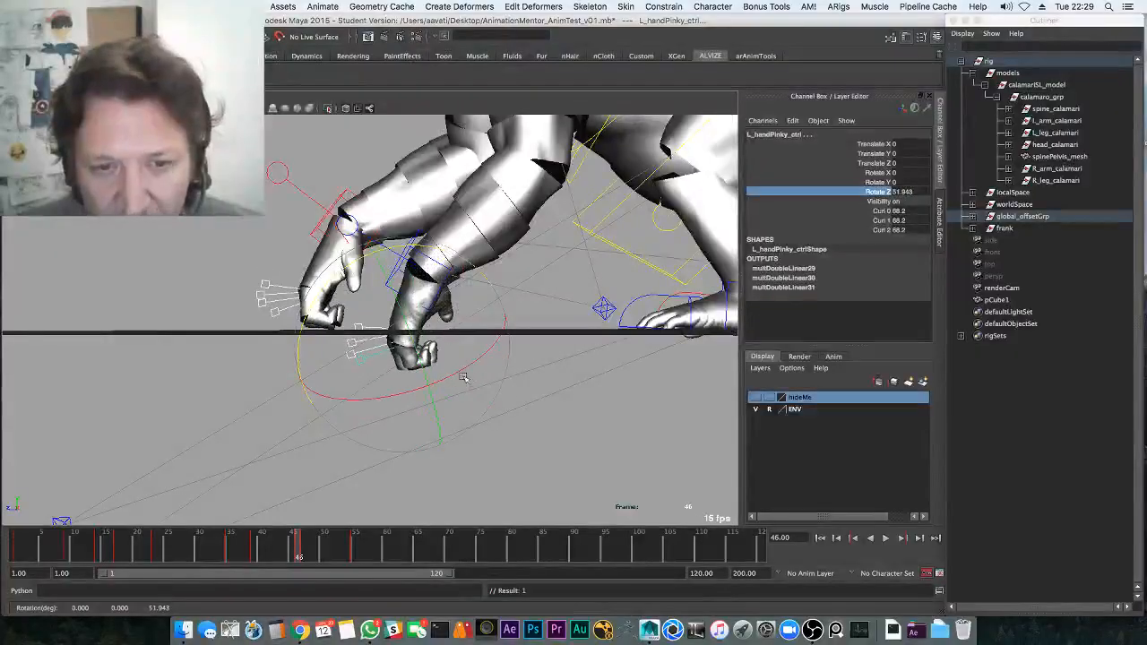
pyautogui.press('q')
pyautogui.click(534, 336)
pyautogui.press('space')
pyautogui.press('space')
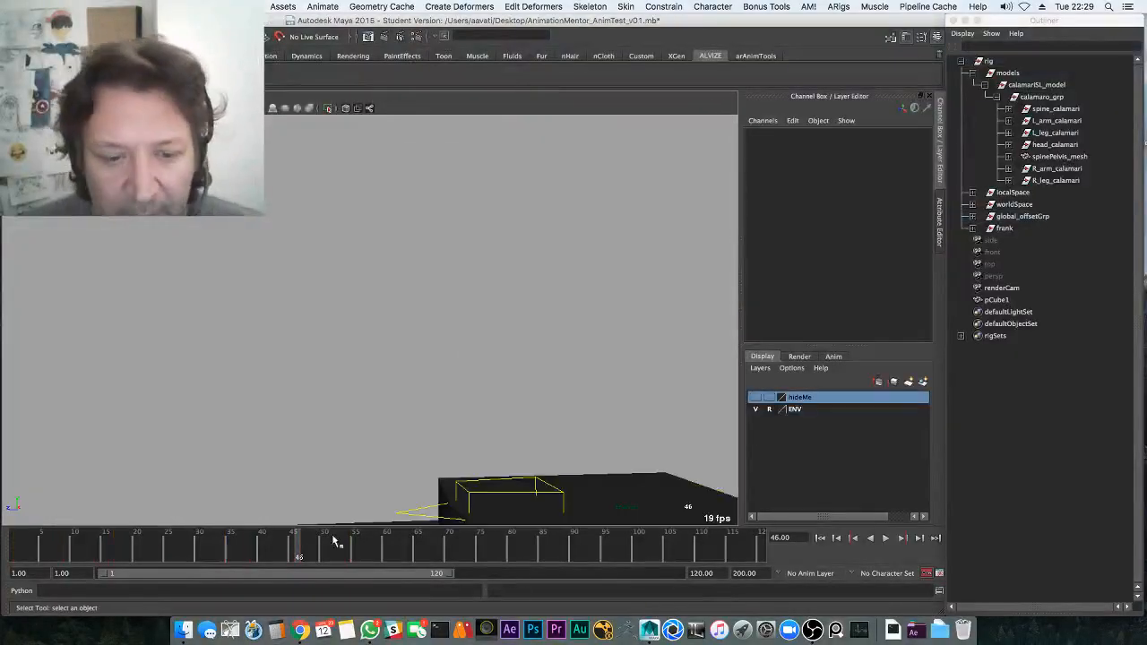
# Review the jump, then select both elbow pole-vector controls in a side view
pyautogui.hotkey('alt', 'v')
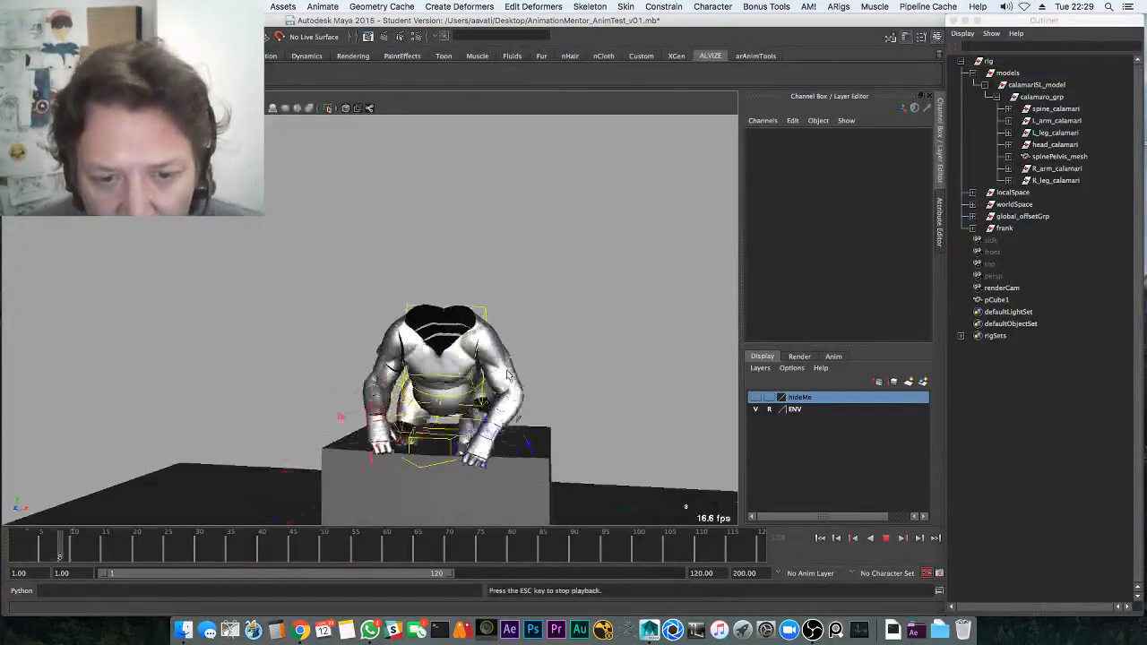
pyautogui.press('Escape')
pyautogui.click(535, 348)
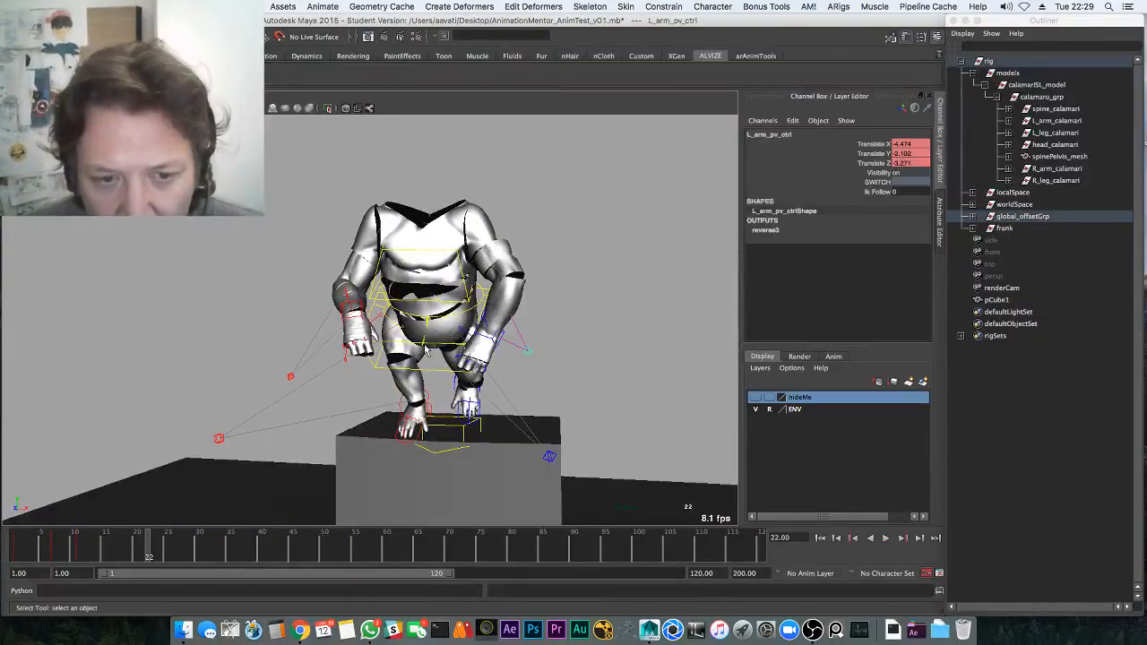
pyautogui.keyDown('shift'); pyautogui.click(289, 378); pyautogui.keyUp('shift')
pyautogui.moveTo(152, 550); pyautogui.dragTo(15, 547)
pyautogui.keyDown('alt'); pyautogui.moveTo(360, 402); pyautogui.dragTo(310, 382); pyautogui.keyUp('alt')
pyautogui.press('space')
pyautogui.press('space')
pyautogui.press('f')
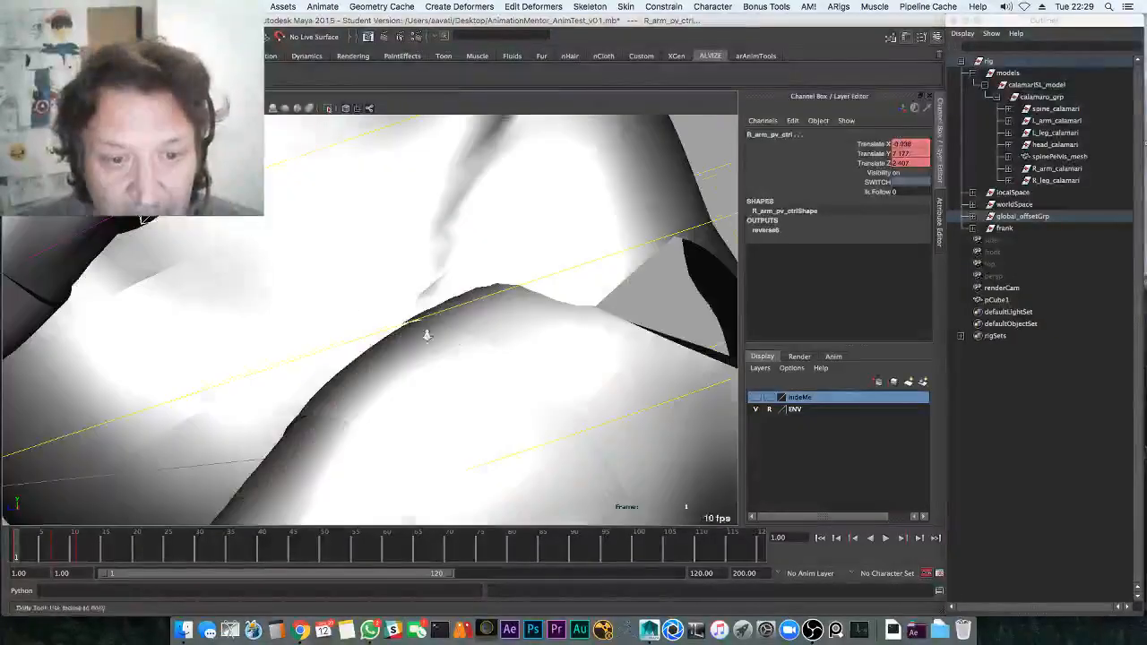
pyautogui.keyDown('alt'); pyautogui.moveTo(427, 332); pyautogui.dragTo(387, 329, button='right'); pyautogui.keyUp('alt')
pyautogui.keyDown('alt'); pyautogui.moveTo(387, 329); pyautogui.dragTo(249, 309, button='middle'); pyautogui.keyUp('alt')
# Raise the elbows by moving both pole-vector controls up and forward at frames 11 and 23
pyautogui.moveTo(38, 546); pyautogui.dragTo(81, 543)
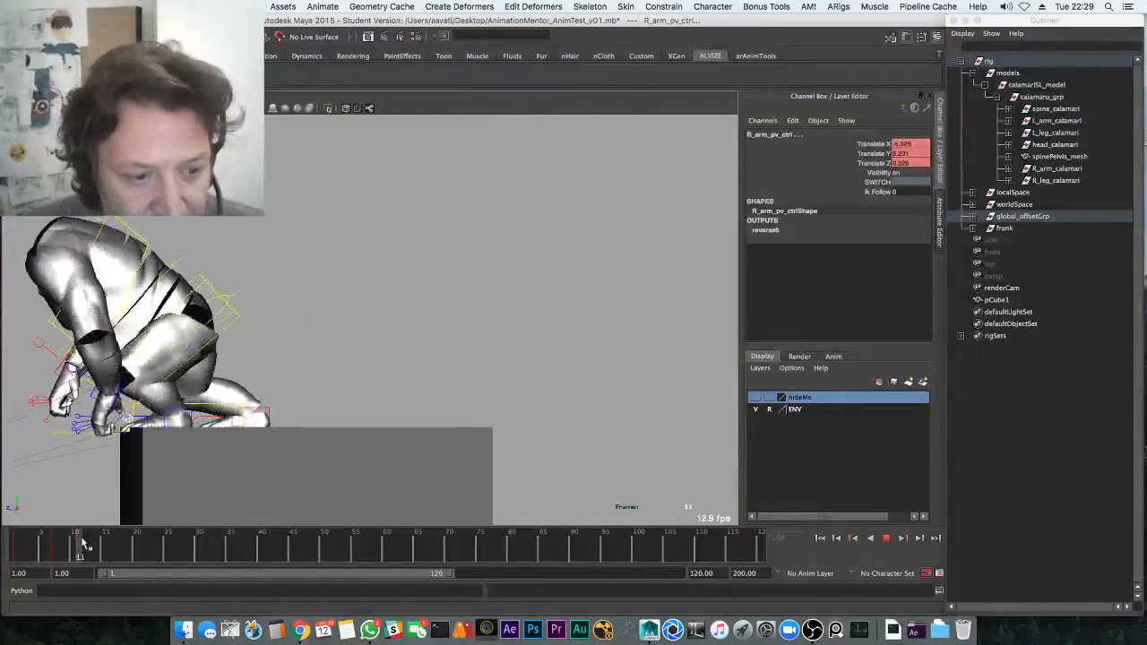
pyautogui.keyDown('alt'); pyautogui.moveTo(107, 460); pyautogui.dragTo(315, 448, button='middle'); pyautogui.keyUp('alt')
pyautogui.moveTo(410, 392); pyautogui.dragTo(482, 331)
pyautogui.moveTo(99, 549); pyautogui.dragTo(156, 542)
pyautogui.moveTo(294, 372); pyautogui.dragTo(324, 354)
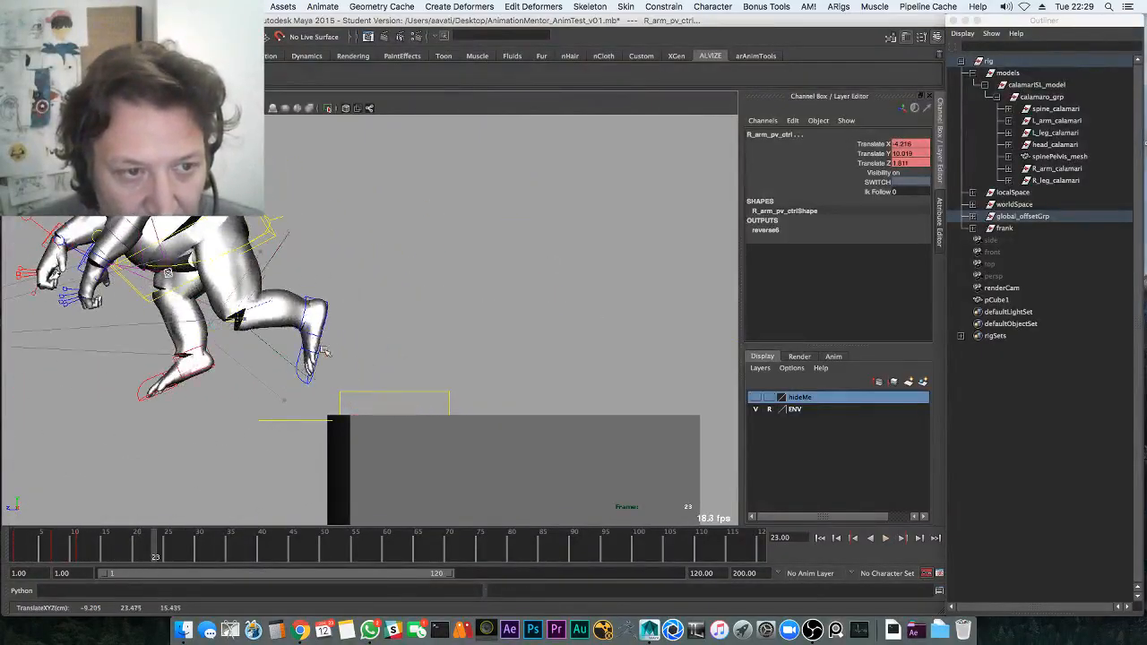
pyautogui.keyDown('alt'); pyautogui.moveTo(324, 354); pyautogui.dragTo(455, 357, button='middle'); pyautogui.keyUp('alt')
pyautogui.moveTo(455, 357); pyautogui.dragTo(538, 217)
pyautogui.keyDown('alt'); pyautogui.moveTo(539, 217); pyautogui.dragTo(266, 296, button='right'); pyautogui.keyUp('alt')
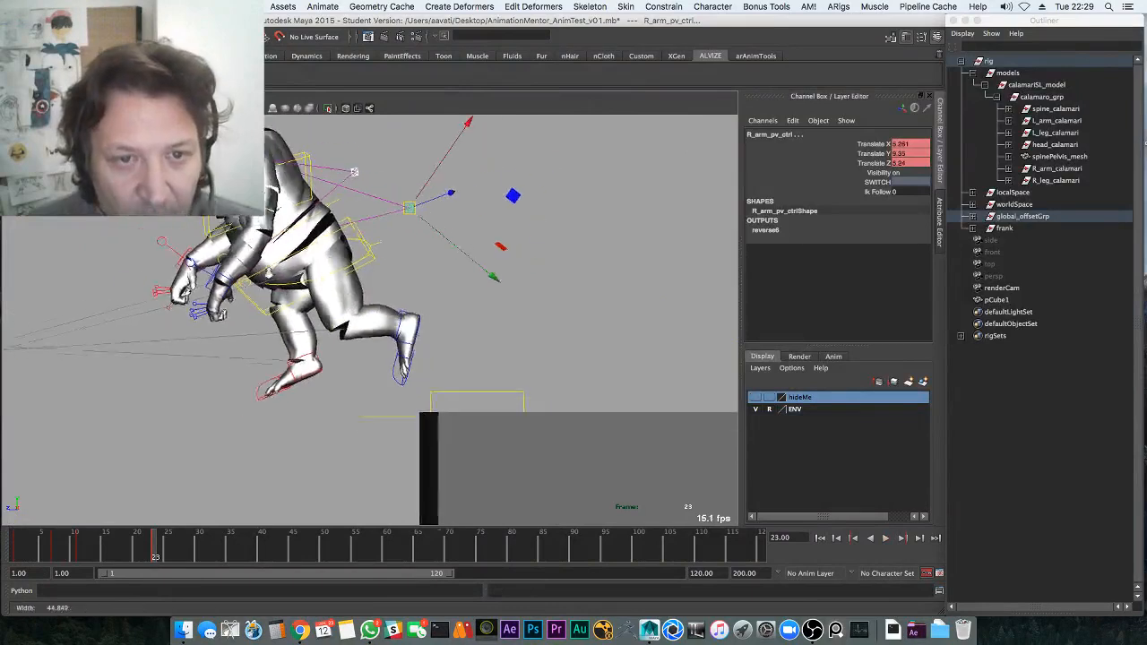
pyautogui.keyDown('alt'); pyautogui.moveTo(266, 295); pyautogui.dragTo(353, 331, button='middle'); pyautogui.keyUp('alt')
pyautogui.moveTo(158, 544); pyautogui.dragTo(216, 540)
pyautogui.keyDown('alt'); pyautogui.moveTo(213, 488); pyautogui.dragTo(353, 337, button='middle'); pyautogui.keyUp('alt')
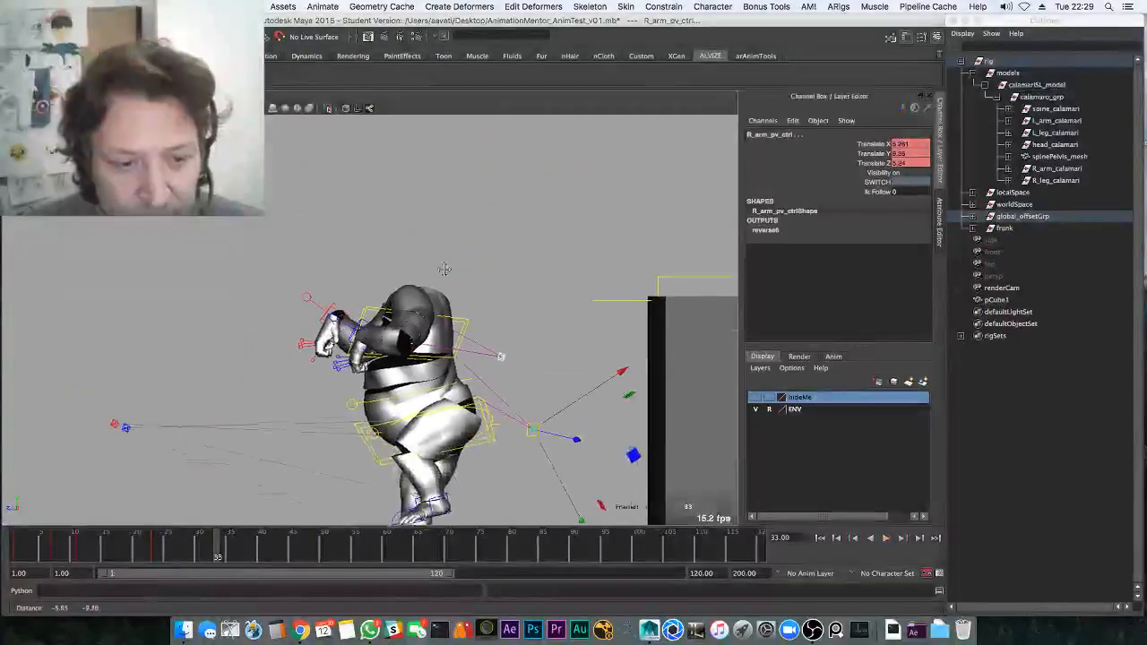
pyautogui.keyDown('alt'); pyautogui.moveTo(354, 337); pyautogui.dragTo(295, 392, button='right'); pyautogui.keyUp('alt')
pyautogui.keyDown('alt'); pyautogui.moveTo(296, 392); pyautogui.dragTo(286, 295, button='middle'); pyautogui.keyUp('alt')
pyautogui.moveTo(218, 547); pyautogui.dragTo(222, 548)
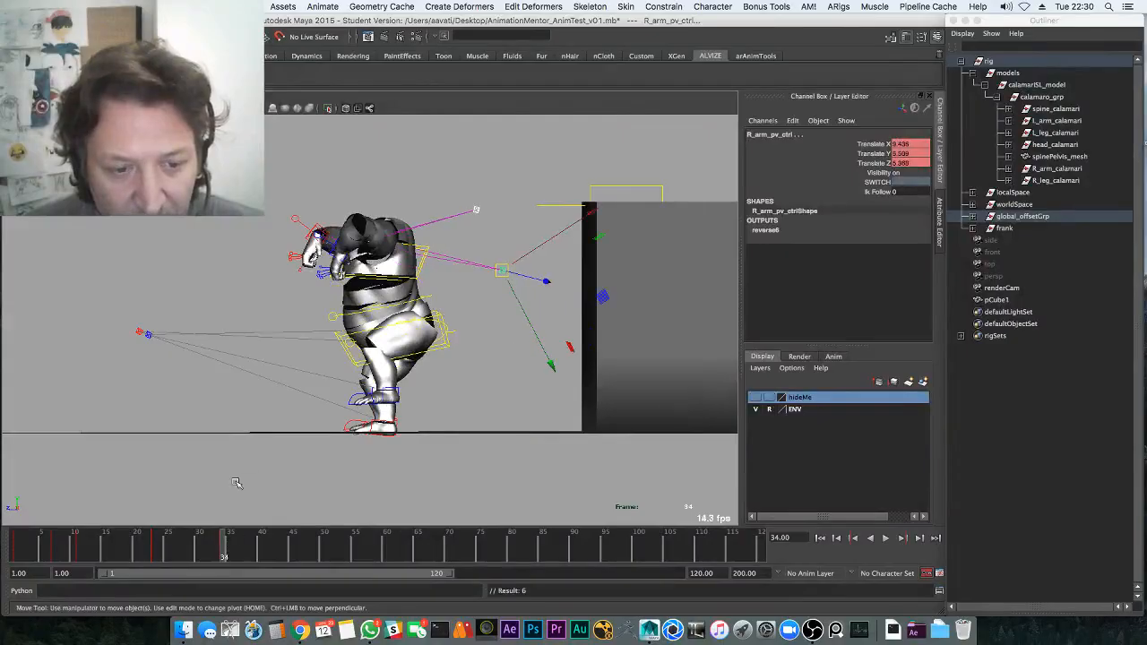
# Replay the landing, then save the scene and dismiss the student version notice
pyautogui.hotkey('alt', 'v')
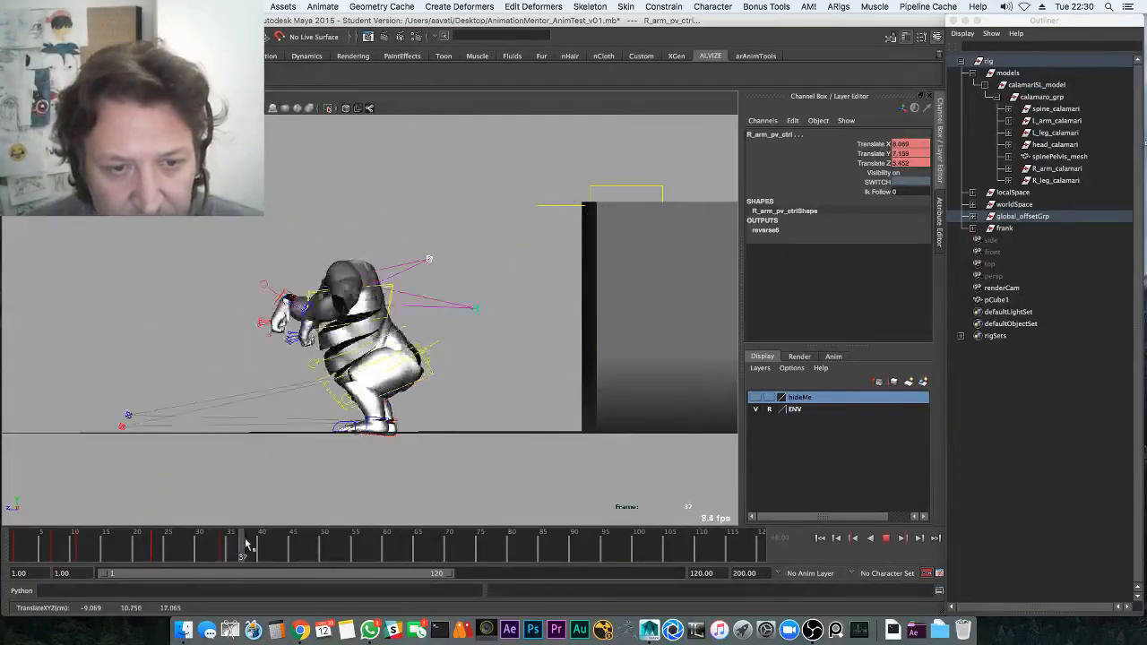
pyautogui.hotkey('alt', 'v')
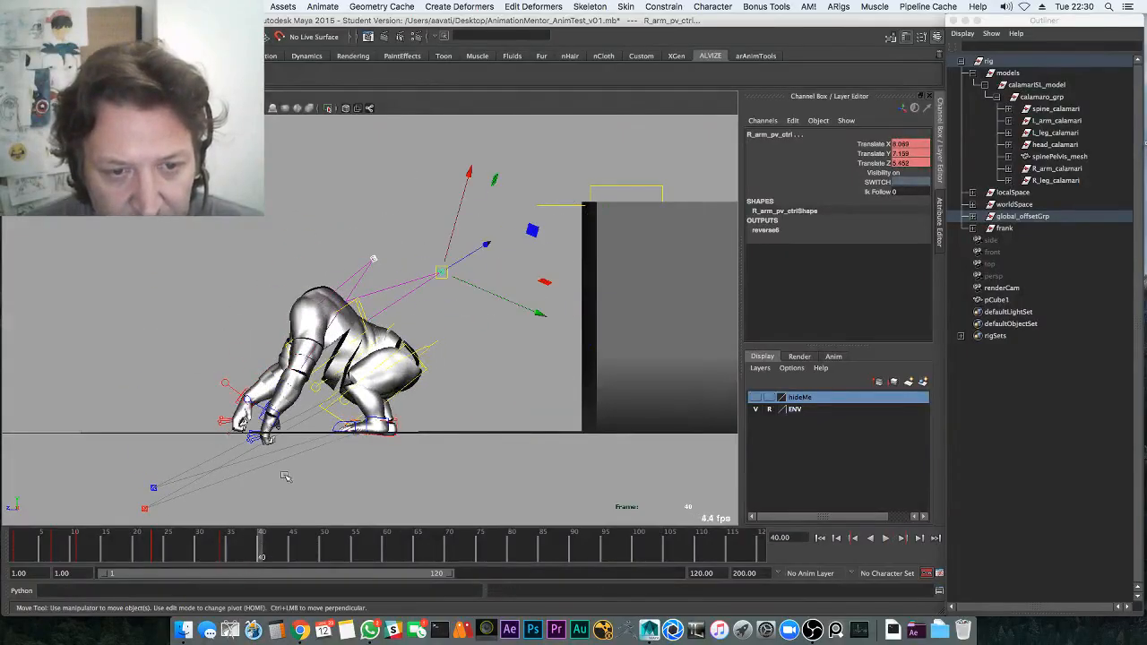
pyautogui.moveTo(266, 545); pyautogui.dragTo(281, 545)
pyautogui.press('space')
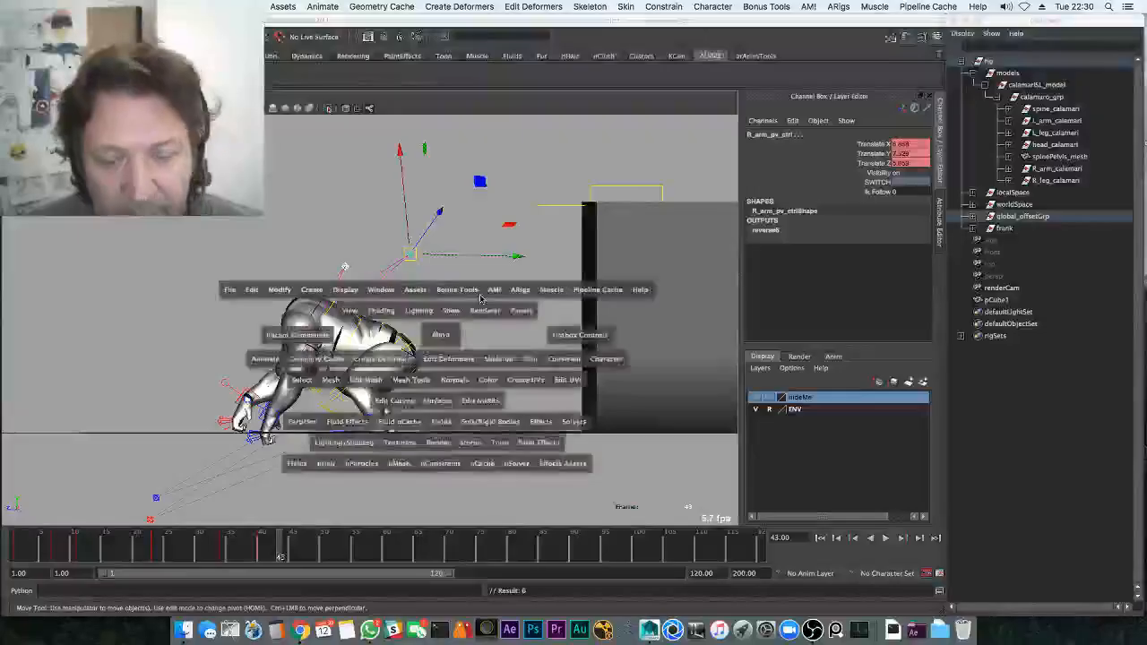
pyautogui.press('space')
pyautogui.press('q')
pyautogui.press('super+s')
pyautogui.click(530, 340)
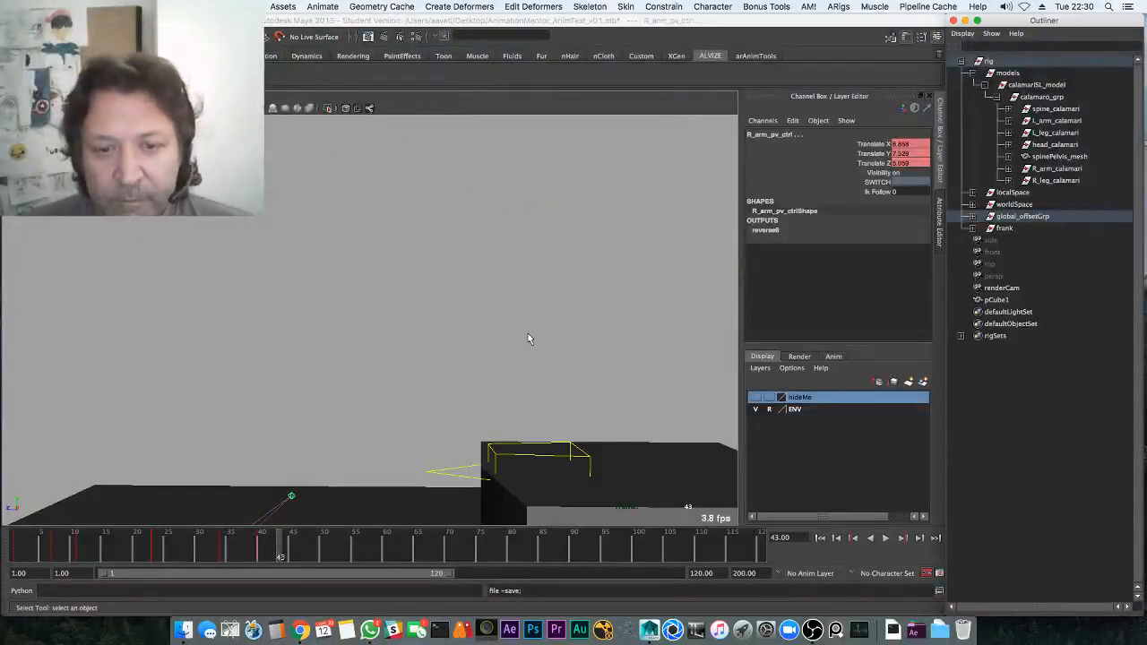
# Reframe to a level front view of the character and replay the jump
pyautogui.press('f')
pyautogui.press('w')
pyautogui.keyDown('alt'); pyautogui.moveTo(511, 338); pyautogui.dragTo(120, 365, button='right'); pyautogui.keyUp('alt')
pyautogui.keyDown('alt'); pyautogui.moveTo(251, 348); pyautogui.dragTo(354, 259, button='middle'); pyautogui.keyUp('alt')
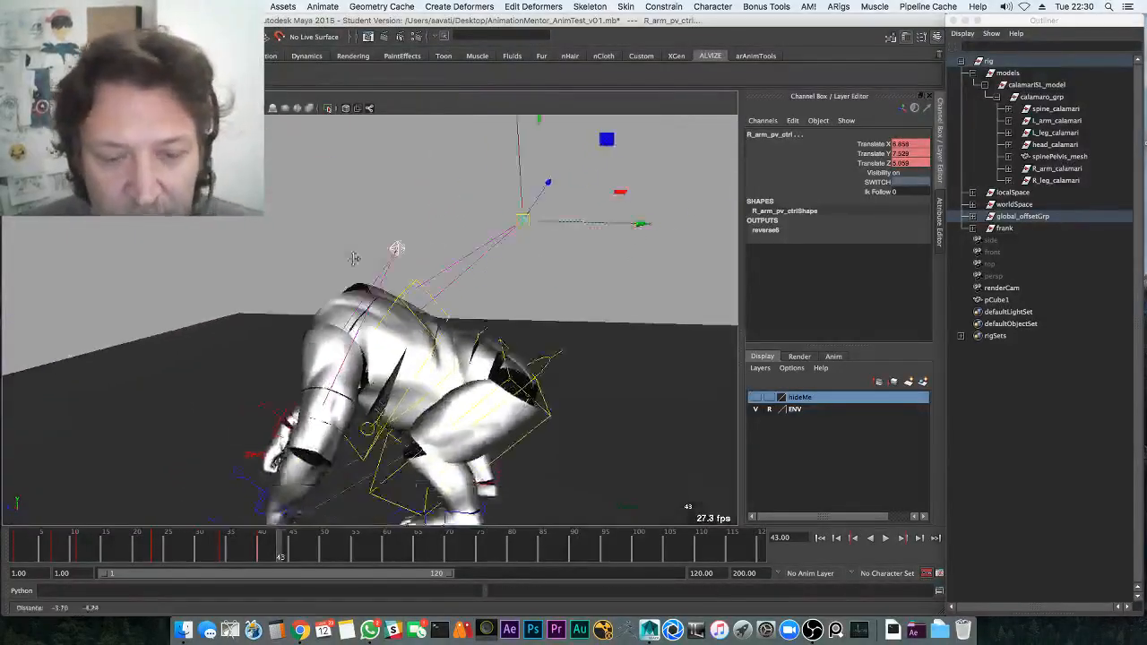
pyautogui.keyDown('alt'); pyautogui.moveTo(354, 259); pyautogui.dragTo(470, 350); pyautogui.keyUp('alt')
pyautogui.click(30, 545)
pyautogui.hotkey('alt', 'v')
pyautogui.keyDown('alt'); pyautogui.moveTo(246, 441); pyautogui.dragTo(402, 445); pyautogui.keyUp('alt')
pyautogui.hotkey('alt', 'v')
pyautogui.keyDown('alt'); pyautogui.moveTo(385, 415); pyautogui.dragTo(400, 502, button='middle'); pyautogui.keyUp('alt')
# Select both hand controls and replay the animation from frame 1
pyautogui.click(470, 264)
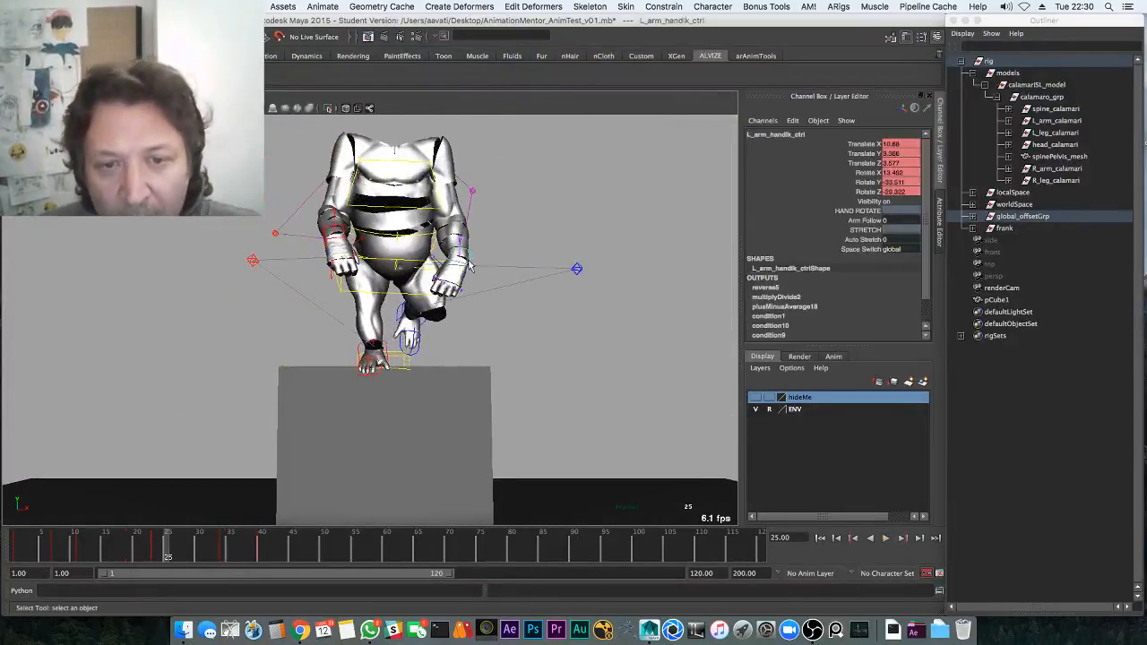
pyautogui.keyDown('shift'); pyautogui.click(355, 255); pyautogui.keyUp('shift')
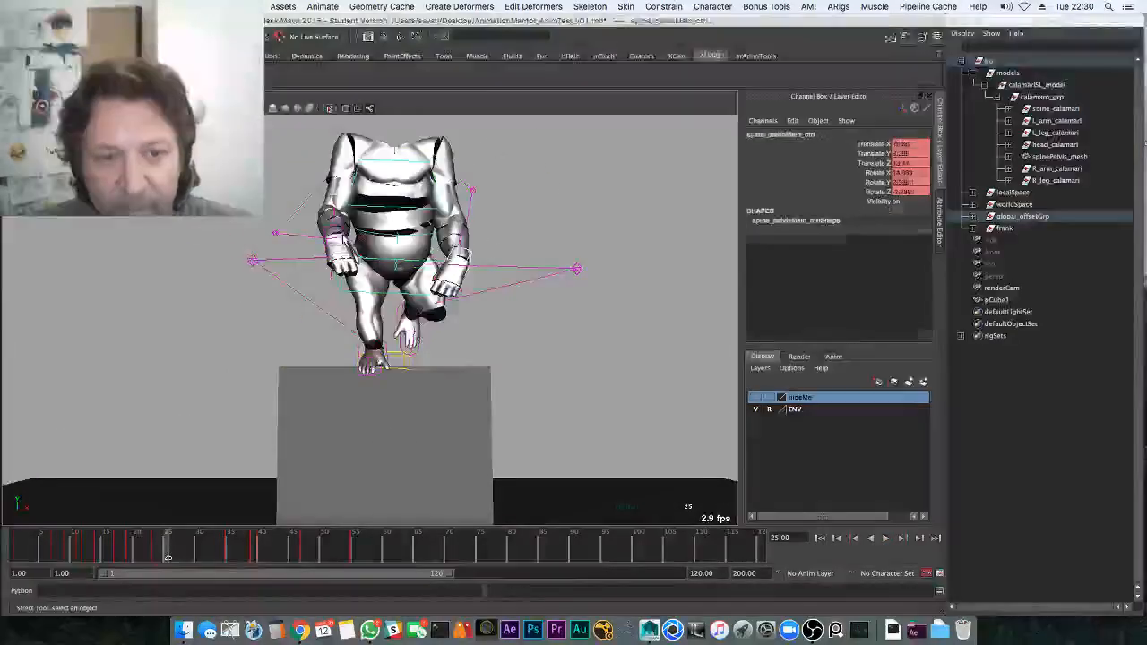
pyautogui.press('z')
pyautogui.keyDown('shift'); pyautogui.click(333, 261); pyautogui.keyUp('shift')
pyautogui.hotkey('alt', 'v')
pyautogui.keyDown('alt'); pyautogui.moveTo(258, 433); pyautogui.dragTo(235, 429, button='middle'); pyautogui.keyUp('alt')
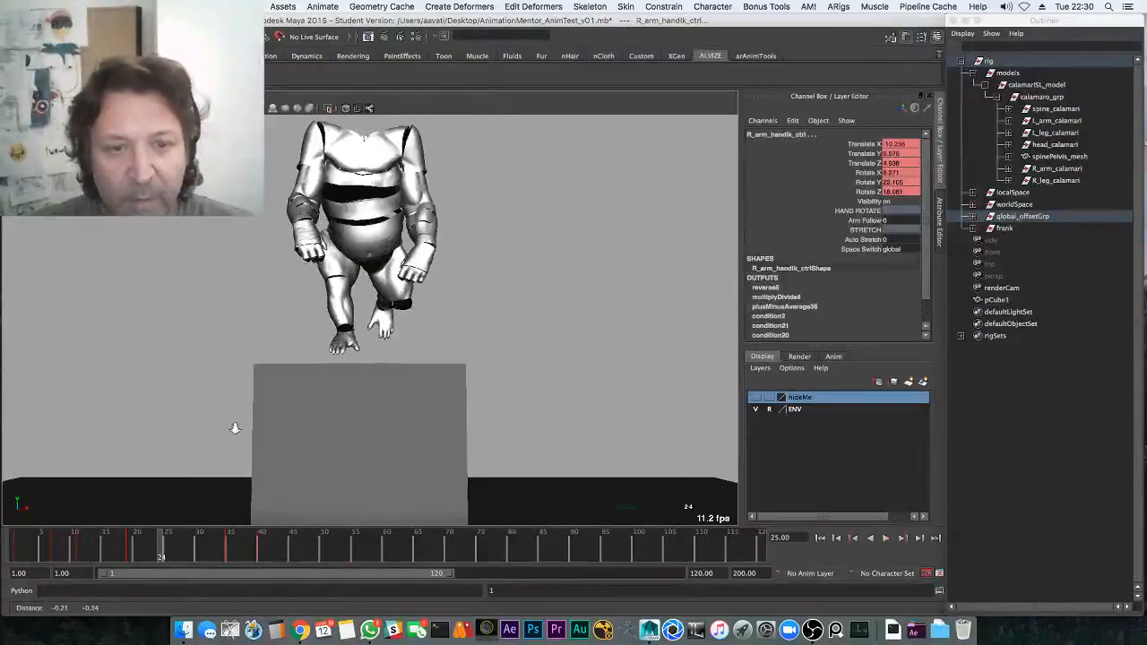
pyautogui.click(18, 540)
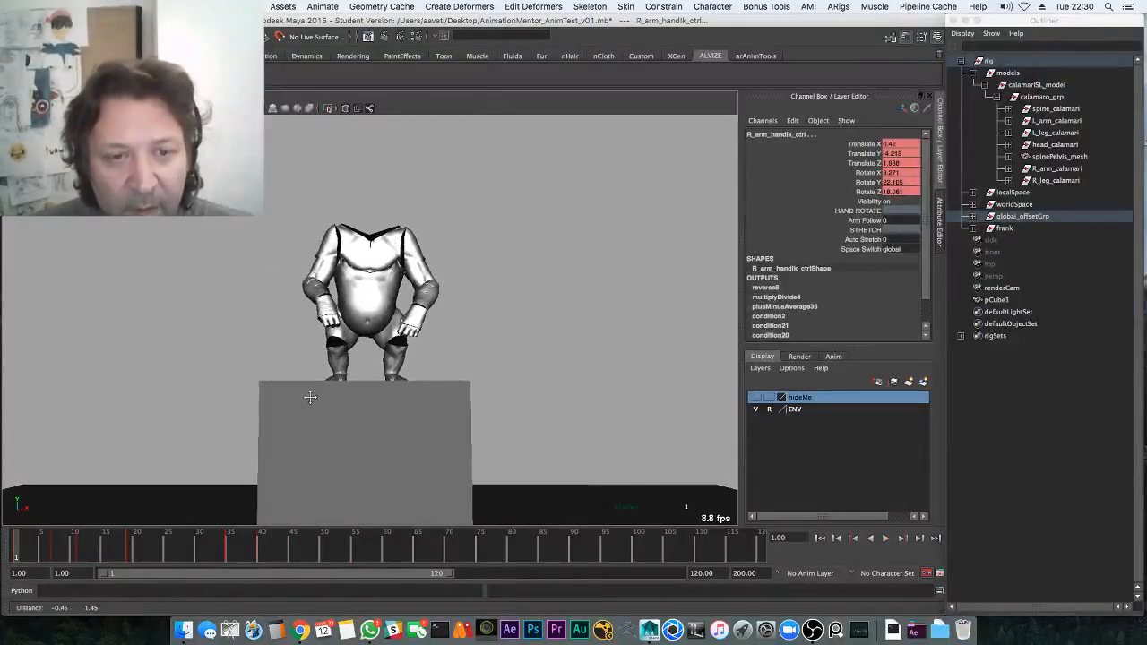
pyautogui.hotkey('alt', 'v')
# At frame 19, select both elbow pole controls and push the left elbow up and outward
pyautogui.moveTo(38, 550); pyautogui.dragTo(142, 539)
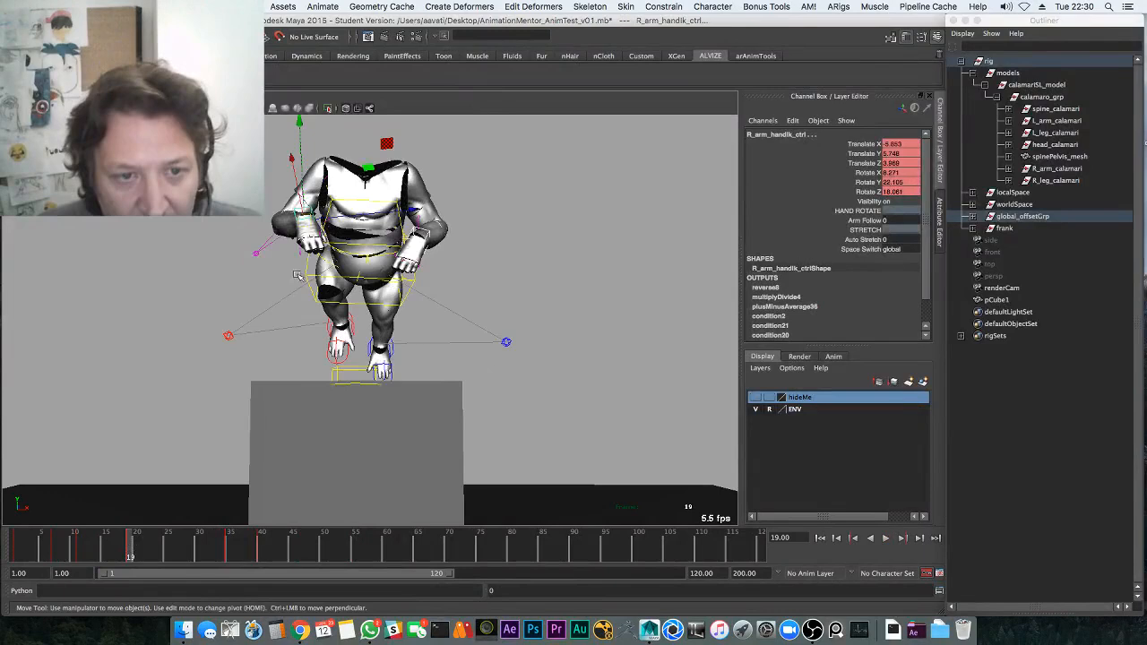
pyautogui.keyDown('alt'); pyautogui.moveTo(281, 225); pyautogui.dragTo(237, 193); pyautogui.keyUp('alt')
pyautogui.click(249, 287)
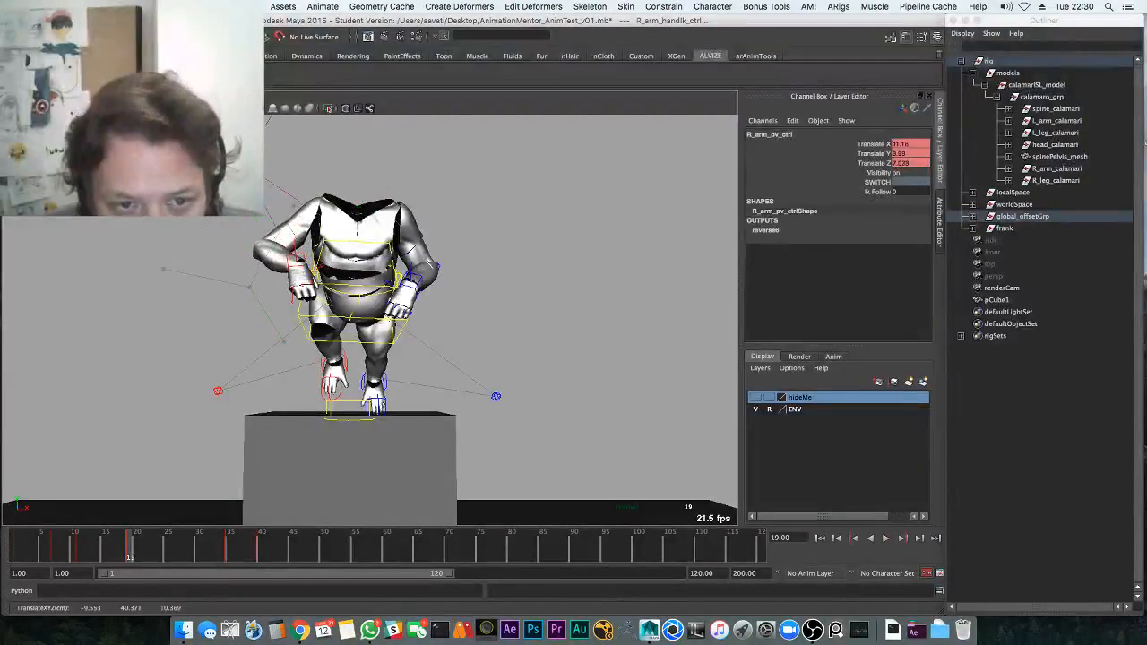
pyautogui.click(440, 269)
pyautogui.keyDown('alt'); pyautogui.moveTo(457, 320); pyautogui.dragTo(445, 301); pyautogui.keyUp('alt')
pyautogui.moveTo(445, 299); pyautogui.dragTo(496, 219, button='middle')
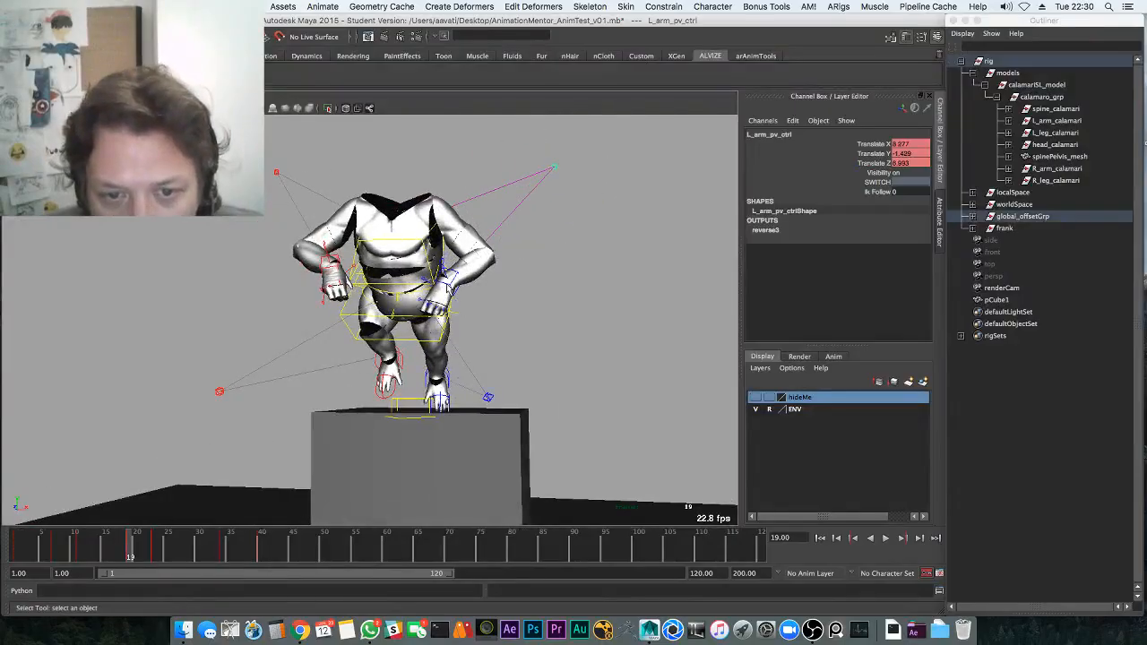
# Rotate and raise the right hand, then replay from frame 18 with both hands selected
pyautogui.click(456, 286)
pyautogui.press('e')
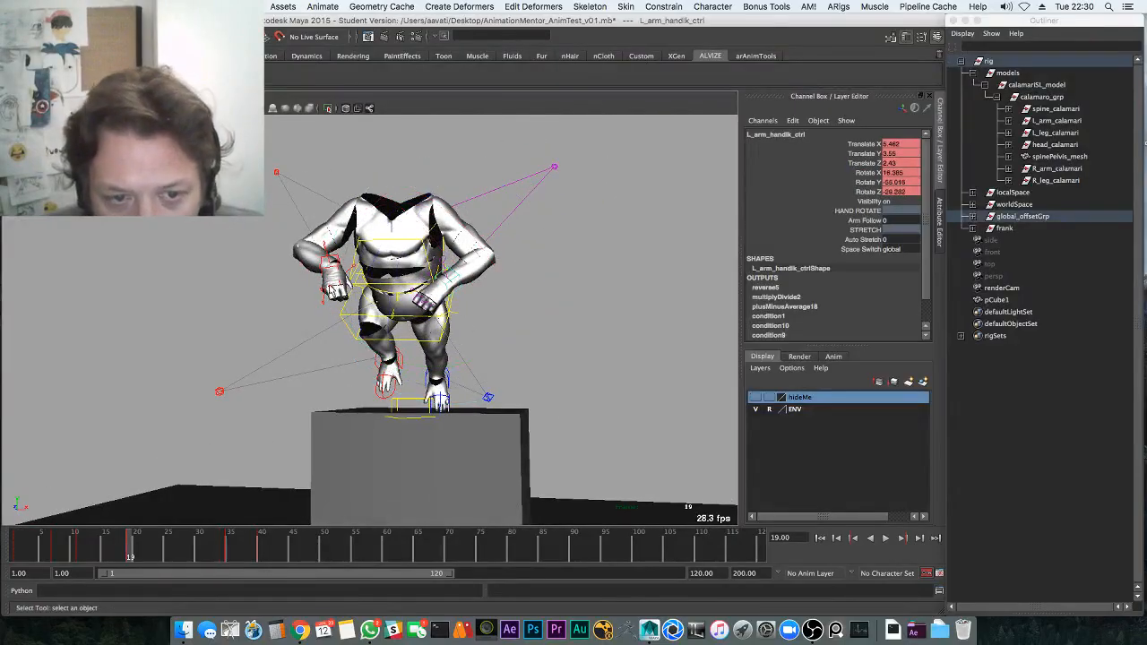
pyautogui.click(332, 285)
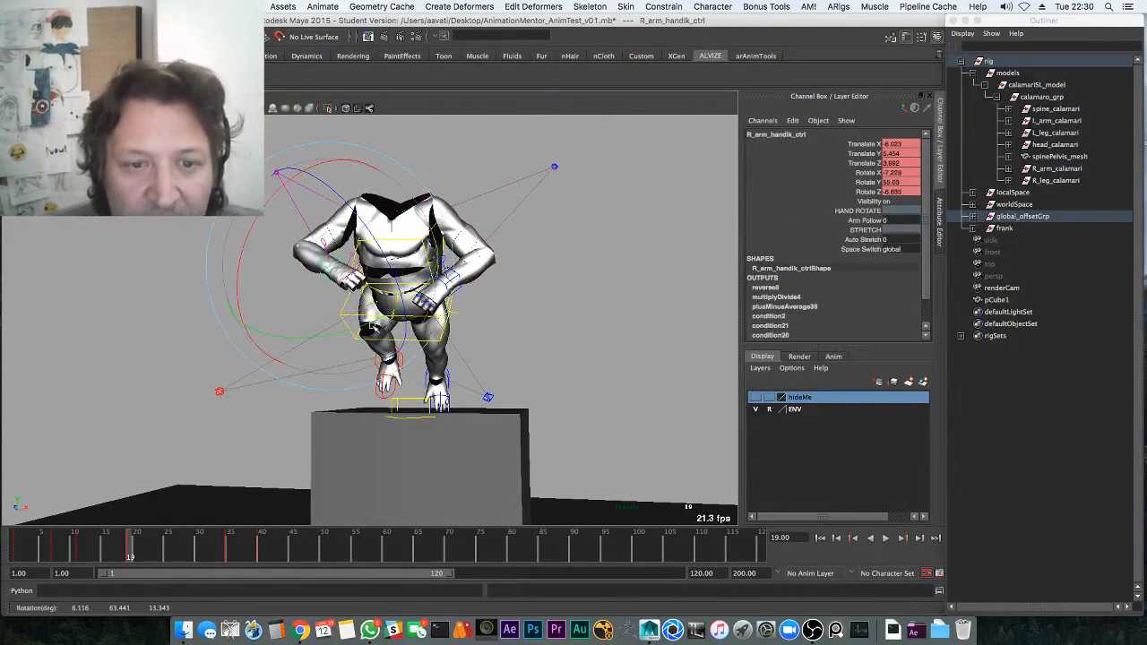
pyautogui.moveTo(373, 326); pyautogui.dragTo(368, 315)
pyautogui.press('w')
pyautogui.moveTo(330, 267); pyautogui.dragTo(329, 255)
pyautogui.keyDown('shift'); pyautogui.click(454, 289); pyautogui.keyUp('shift')
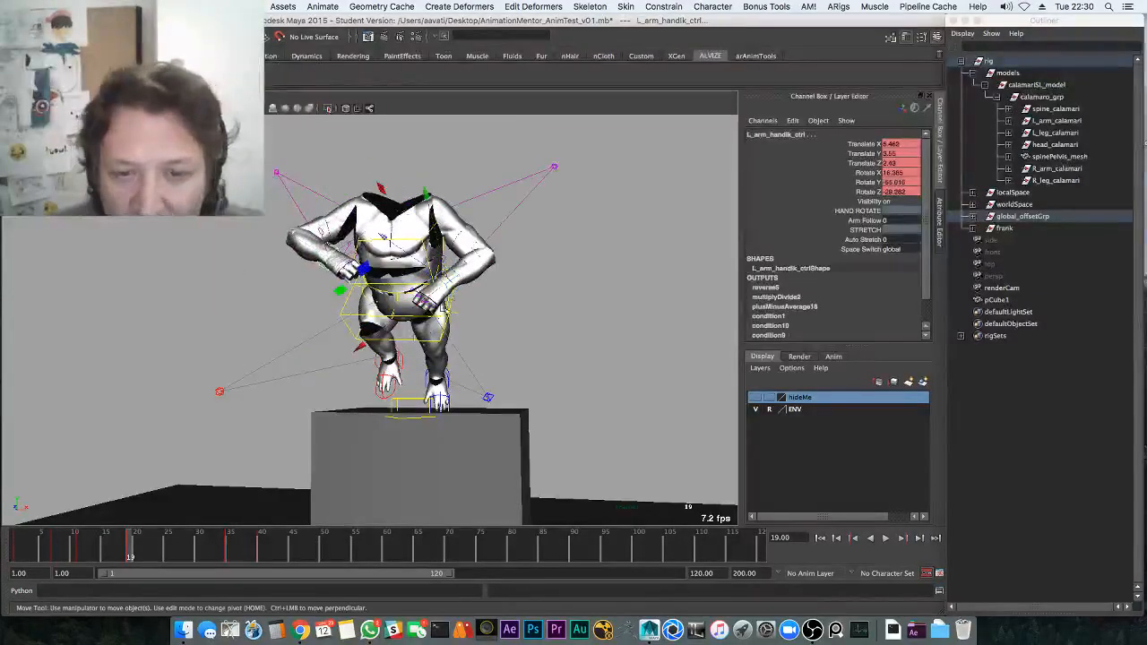
pyautogui.keyDown('alt'); pyautogui.moveTo(370, 328); pyautogui.dragTo(311, 317); pyautogui.keyUp('alt')
pyautogui.moveTo(125, 542); pyautogui.dragTo(84, 540)
pyautogui.hotkey('alt', 'v')
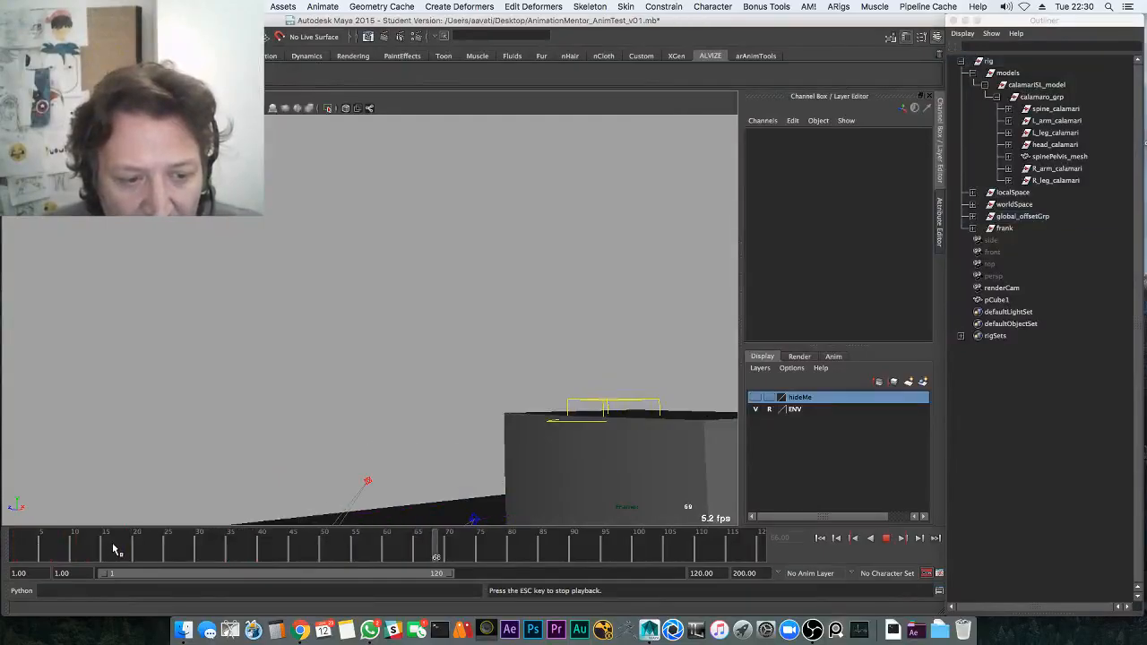
# At frame 27, move and rotate the left hand and rotate the right hand
pyautogui.moveTo(114, 544); pyautogui.dragTo(183, 543)
pyautogui.keyDown('alt'); pyautogui.moveTo(215, 499); pyautogui.dragTo(161, 404); pyautogui.keyUp('alt')
pyautogui.moveTo(161, 403); pyautogui.dragTo(143, 346, button='middle')
pyautogui.keyDown('alt'); pyautogui.moveTo(334, 266); pyautogui.dragTo(391, 282); pyautogui.keyUp('alt')
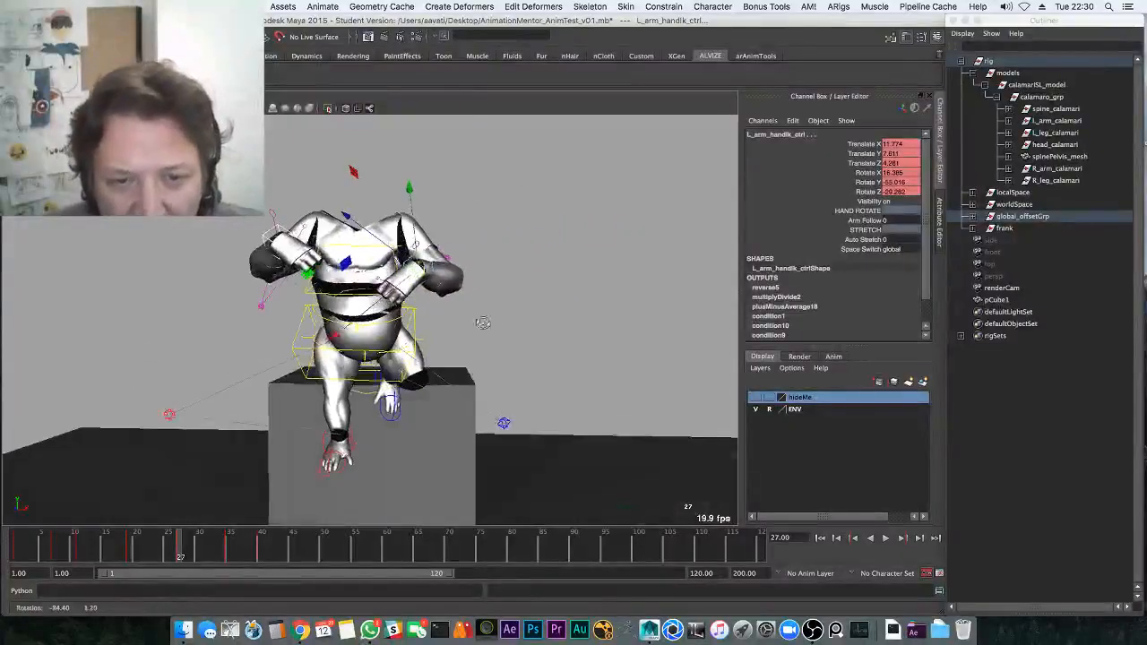
pyautogui.press('e')
pyautogui.moveTo(380, 228); pyautogui.dragTo(388, 216)
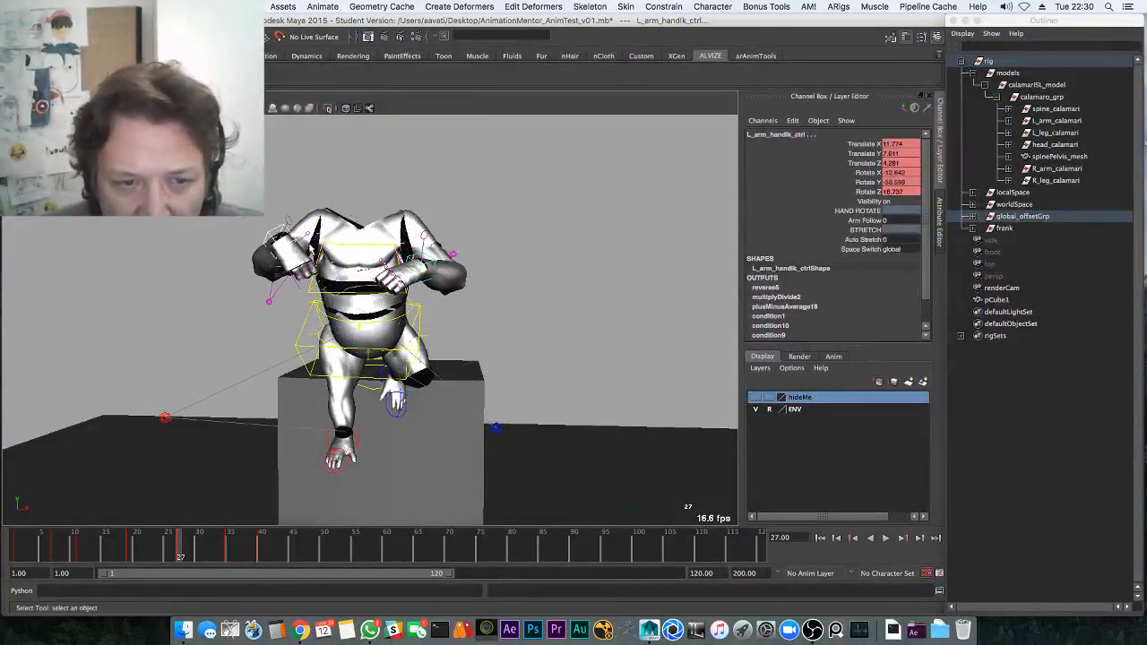
pyautogui.click(272, 236)
pyautogui.press('e')
pyautogui.moveTo(316, 301); pyautogui.dragTo(439, 266)
# Replay the jump from the start and return to frame 27
pyautogui.keyDown('alt'); pyautogui.moveTo(454, 277); pyautogui.dragTo(441, 272, button='middle'); pyautogui.keyUp('alt')
pyautogui.keyDown('alt'); pyautogui.moveTo(441, 272); pyautogui.dragTo(414, 279, button='right'); pyautogui.keyUp('alt')
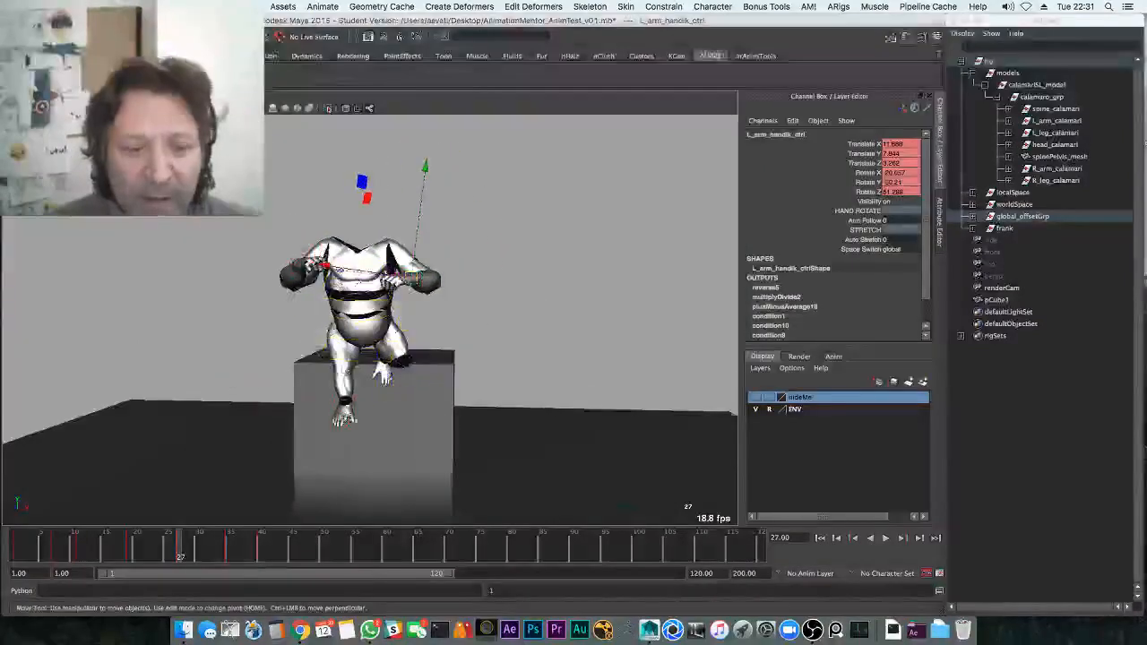
pyautogui.keyDown('alt'); pyautogui.moveTo(377, 358); pyautogui.dragTo(416, 360); pyautogui.keyUp('alt')
pyautogui.click(52, 543)
pyautogui.hotkey('alt', 'v')
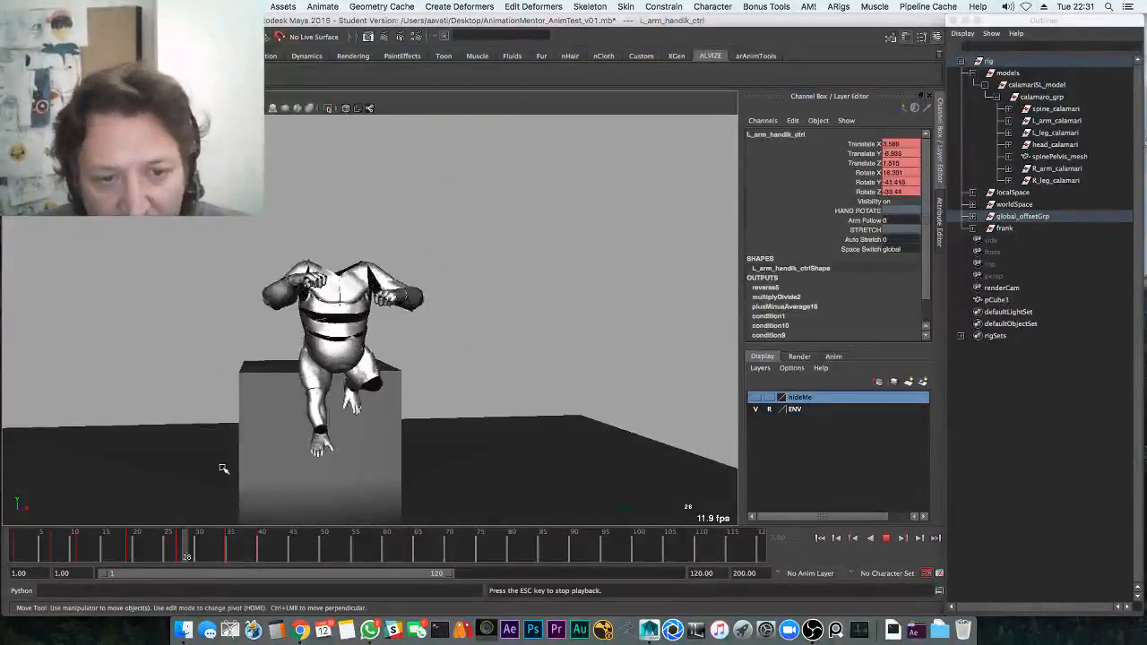
pyautogui.click(135, 543)
pyautogui.moveTo(166, 543); pyautogui.dragTo(177, 543)
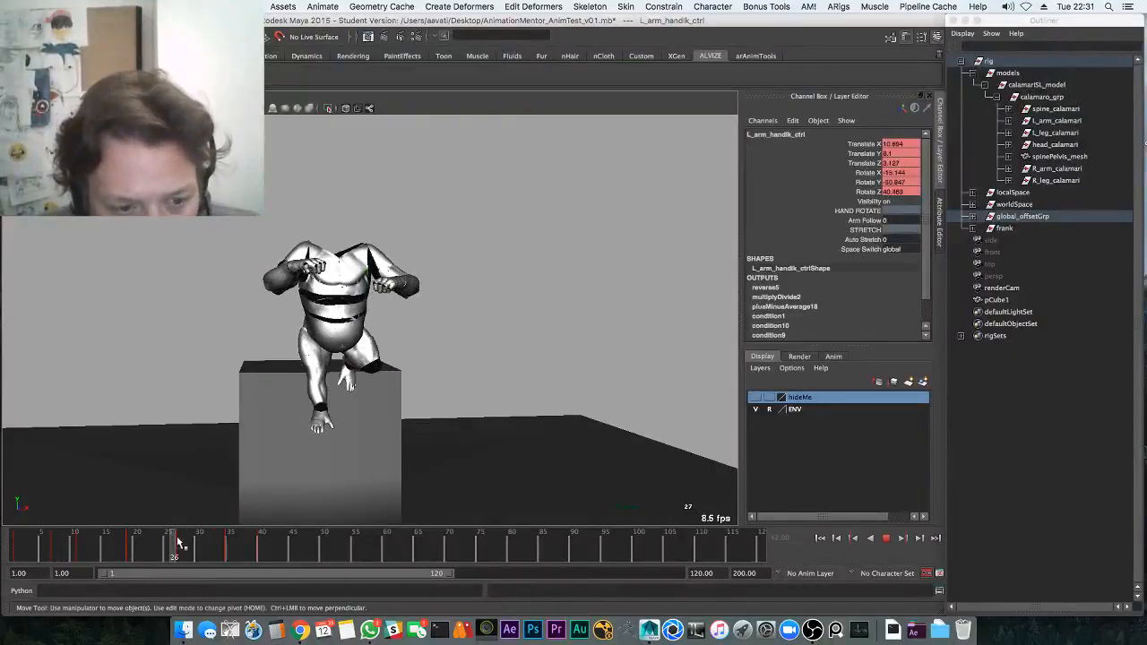
# Select the elbow pole and hand controls in turn and rotate the left hand
pyautogui.click(238, 307)
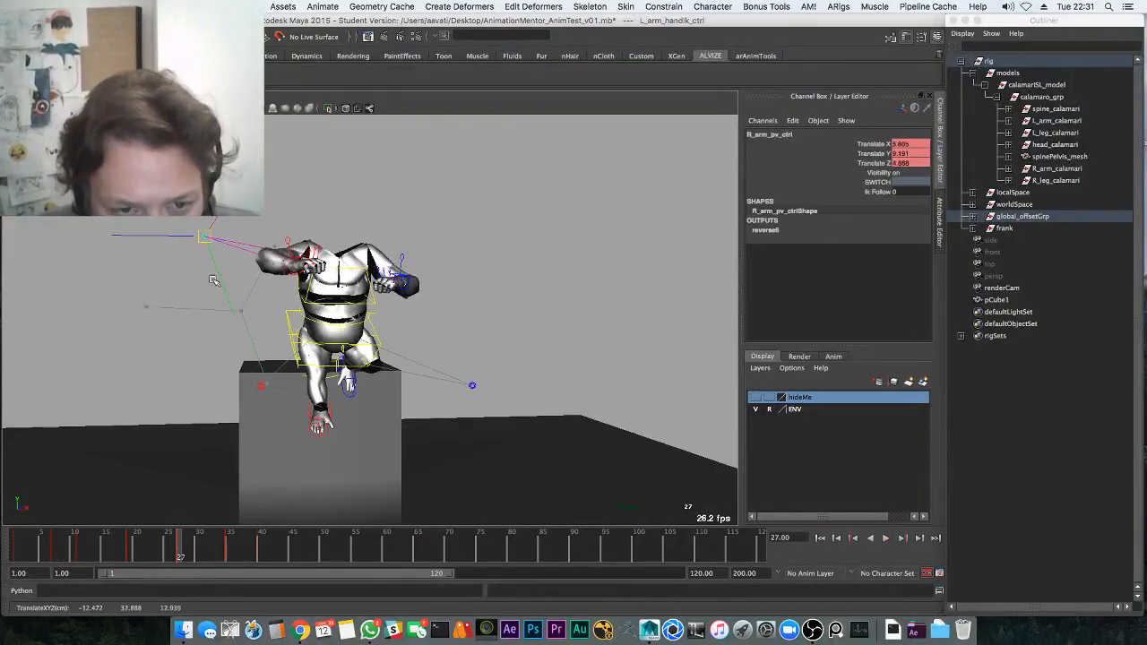
pyautogui.press('q')
pyautogui.click(316, 262)
pyautogui.press('e')
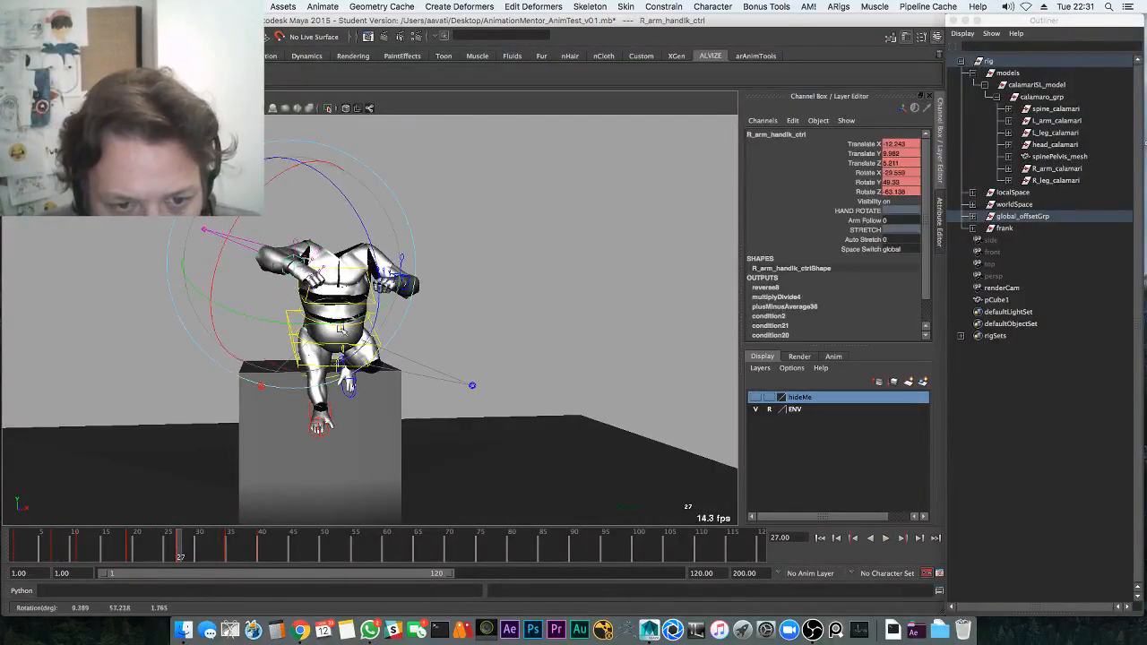
pyautogui.keyDown('alt'); pyautogui.moveTo(420, 303); pyautogui.dragTo(485, 293); pyautogui.keyUp('alt')
pyautogui.click(480, 265)
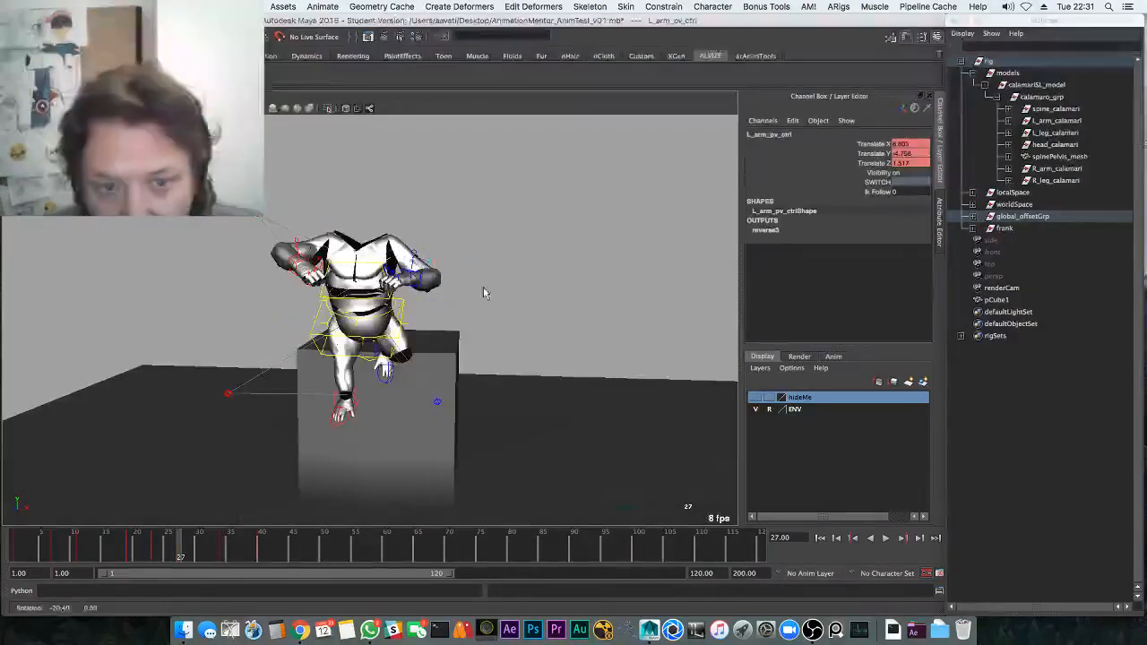
pyautogui.press('e')
pyautogui.click(419, 284)
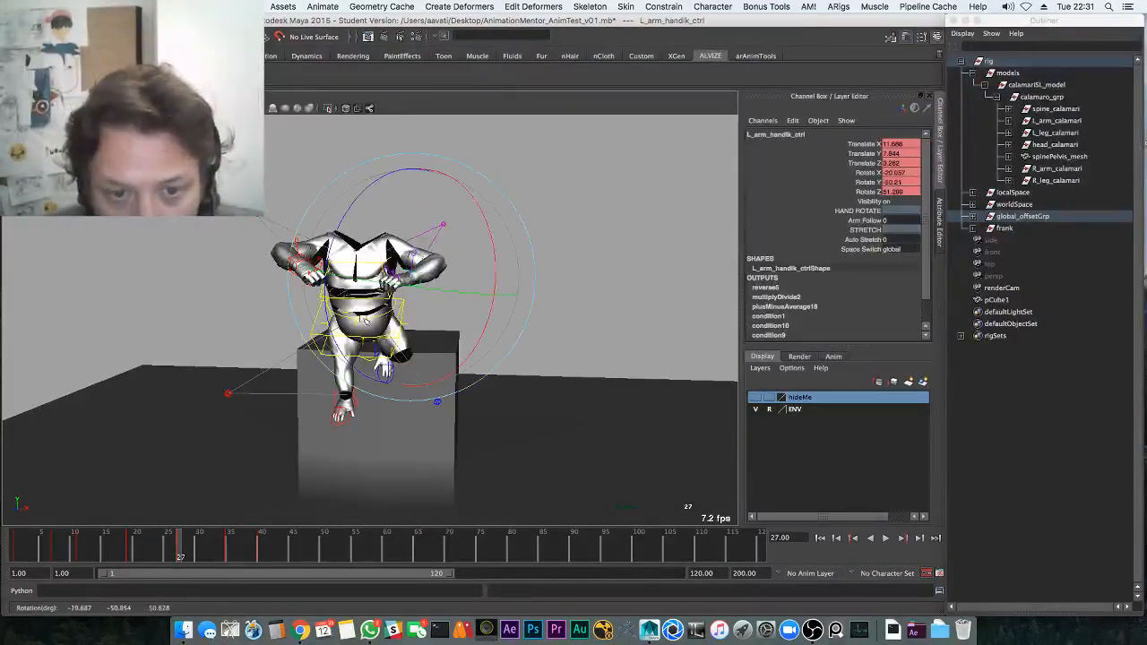
pyautogui.moveTo(357, 314); pyautogui.dragTo(355, 314)
pyautogui.press('w')
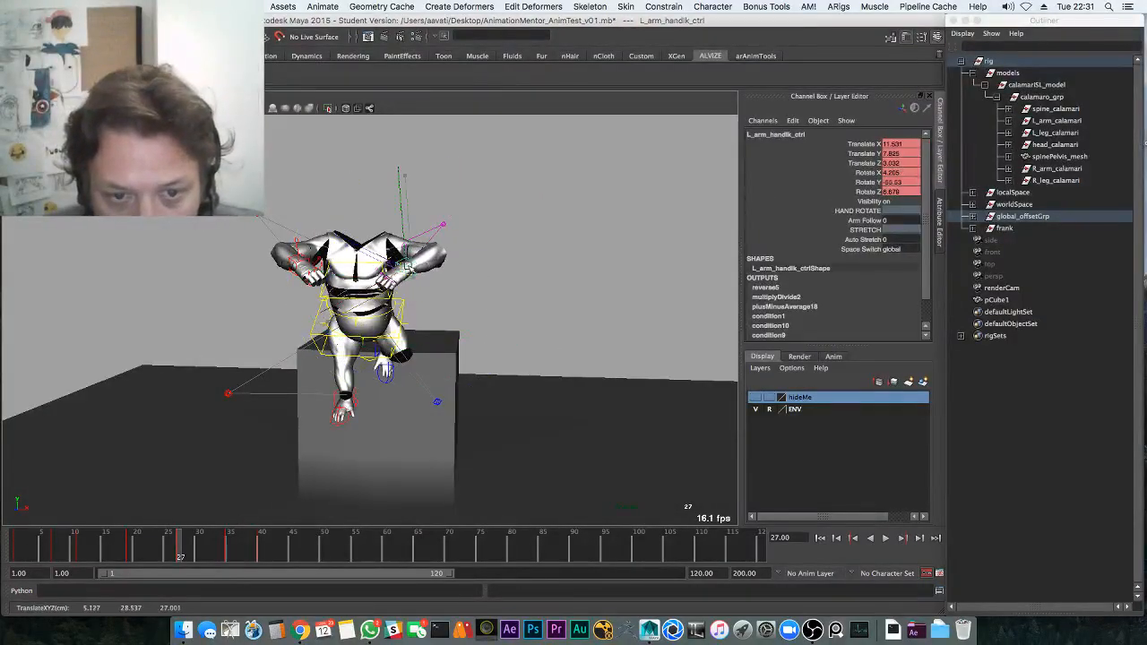
# Select all four arm controls and lower both arms together
pyautogui.moveTo(275, 199); pyautogui.dragTo(250, 231)
pyautogui.keyDown('shift'); pyautogui.click(298, 243); pyautogui.keyUp('shift')
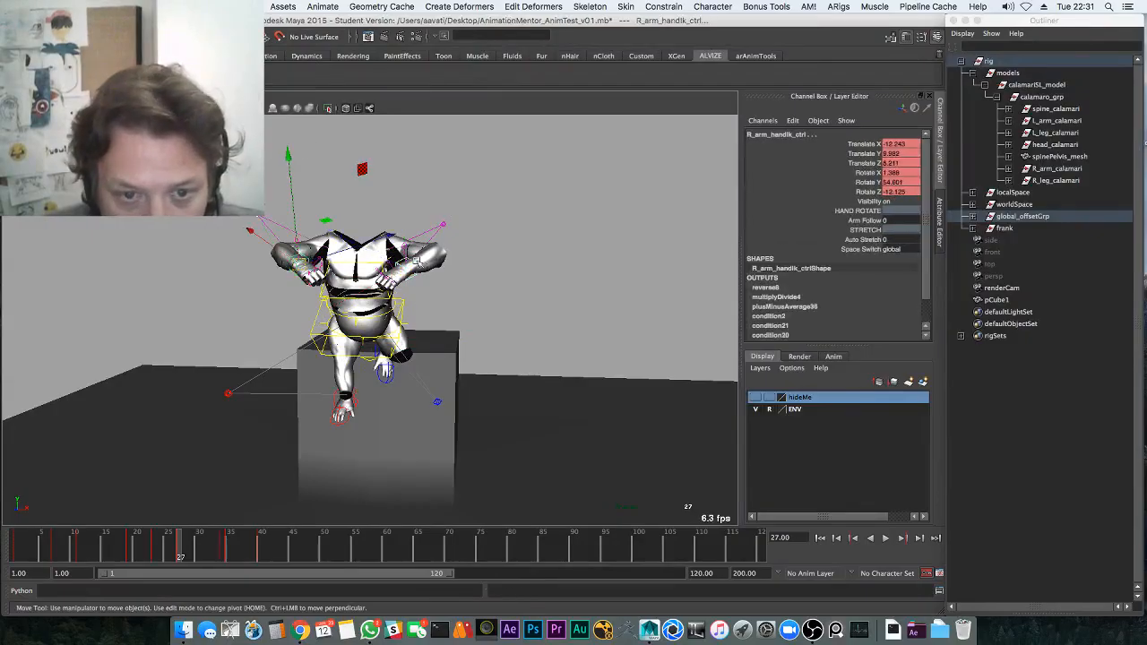
pyautogui.keyDown('shift'); pyautogui.click(417, 262); pyautogui.keyUp('shift')
pyautogui.keyDown('shift'); pyautogui.click(442, 224); pyautogui.keyUp('shift')
pyautogui.keyDown('alt'); pyautogui.moveTo(433, 260); pyautogui.dragTo(428, 247); pyautogui.keyUp('alt')
pyautogui.moveTo(404, 287); pyautogui.dragTo(408, 298, button='middle')
pyautogui.keyDown('alt'); pyautogui.moveTo(433, 328); pyautogui.dragTo(449, 295); pyautogui.keyUp('alt')
# Replay from frame 14 and delete the unwanted arm key at frame 24
pyautogui.click(99, 543)
pyautogui.hotkey('alt', 'v')
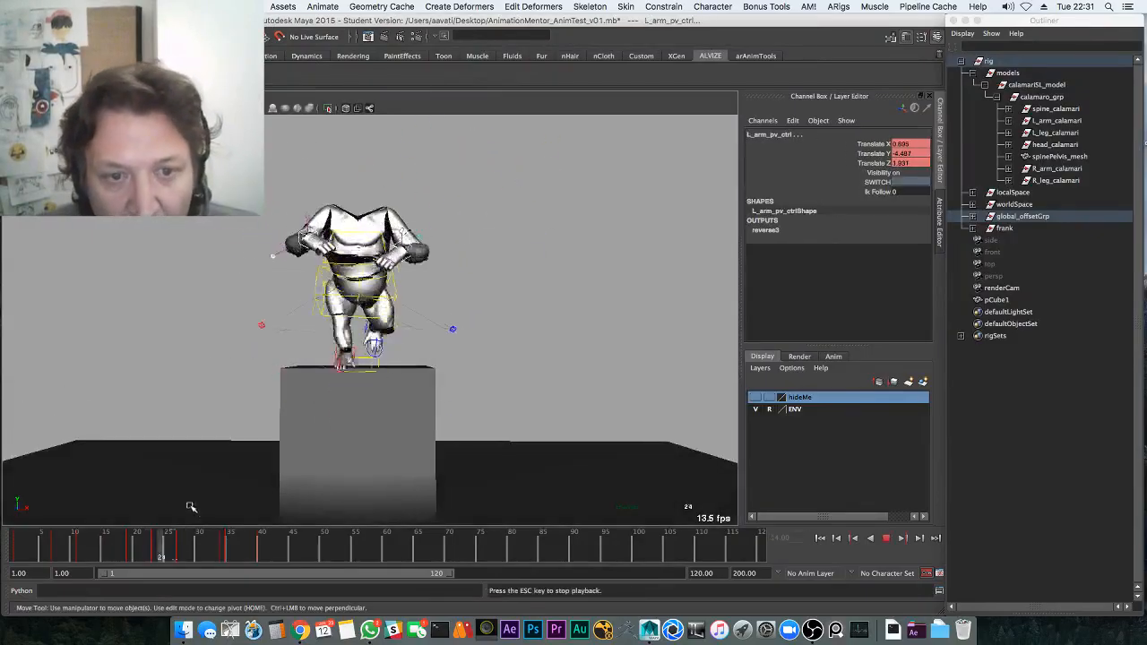
pyautogui.click(158, 542)
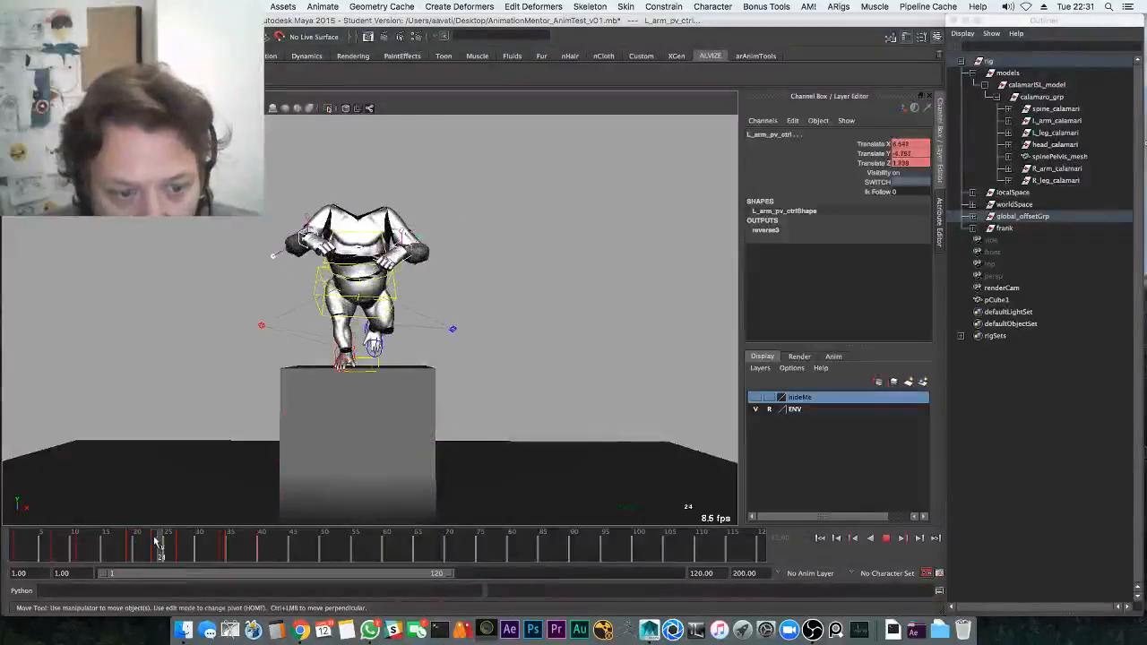
pyautogui.rightClick(165, 548)
pyautogui.click(185, 414)
# Replay the landing and delete the extra arm key at frame 35
pyautogui.click(100, 543)
pyautogui.hotkey('alt', 'v')
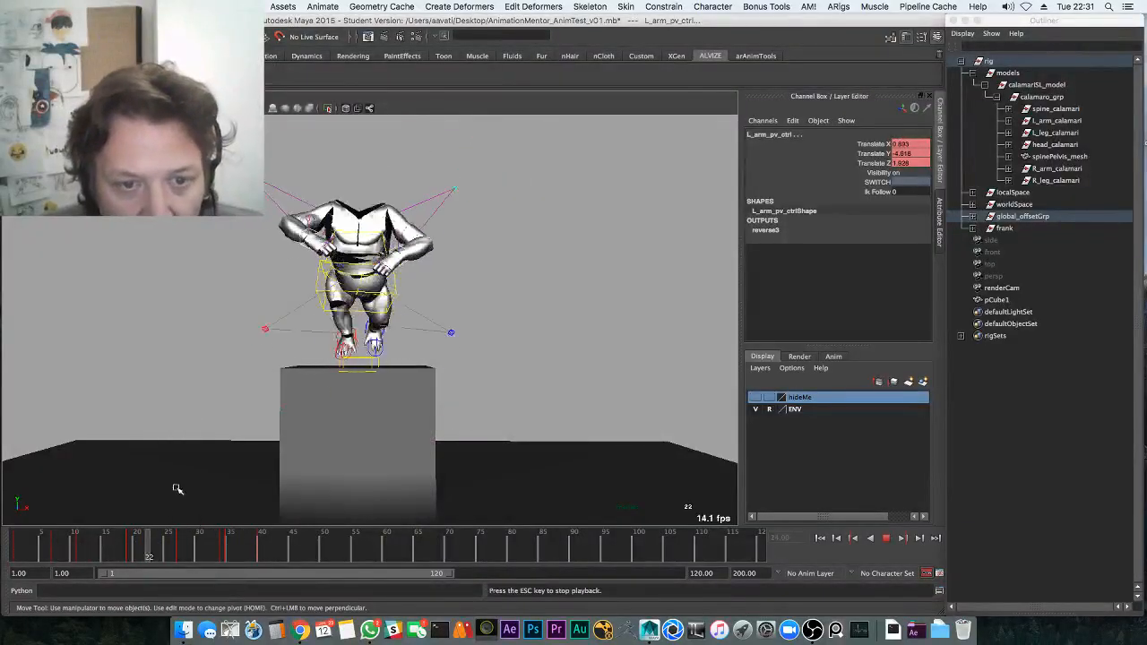
pyautogui.click(220, 539)
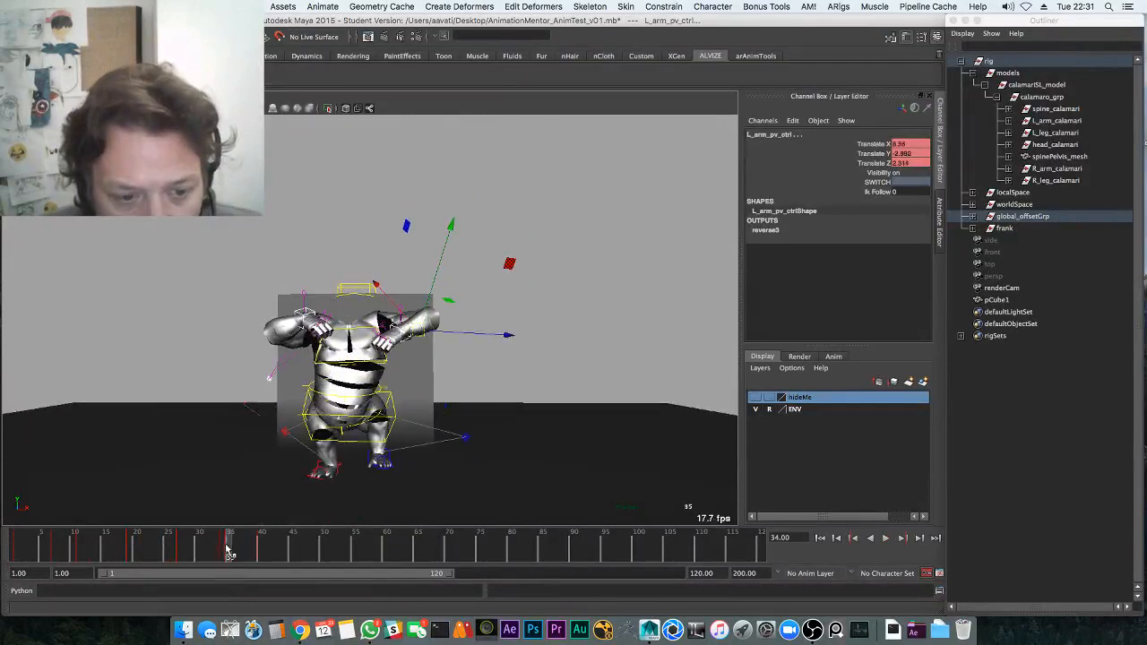
pyautogui.doubleClick(226, 552)
pyautogui.hotkey('alt', 'v')
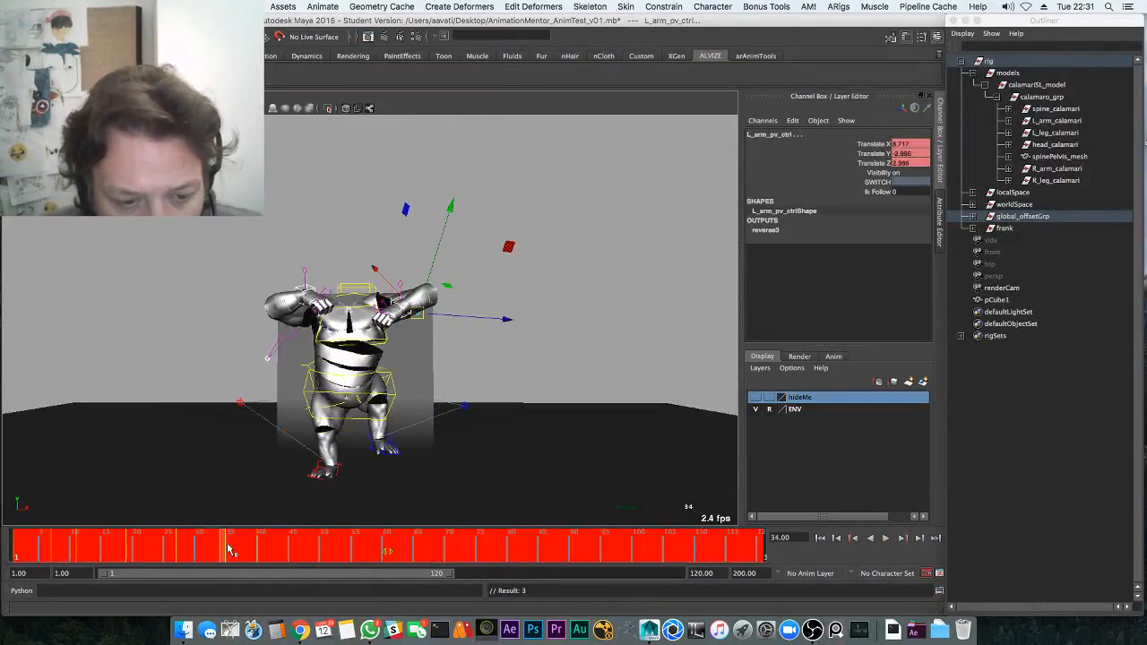
pyautogui.click(225, 548)
pyautogui.rightClick(230, 550)
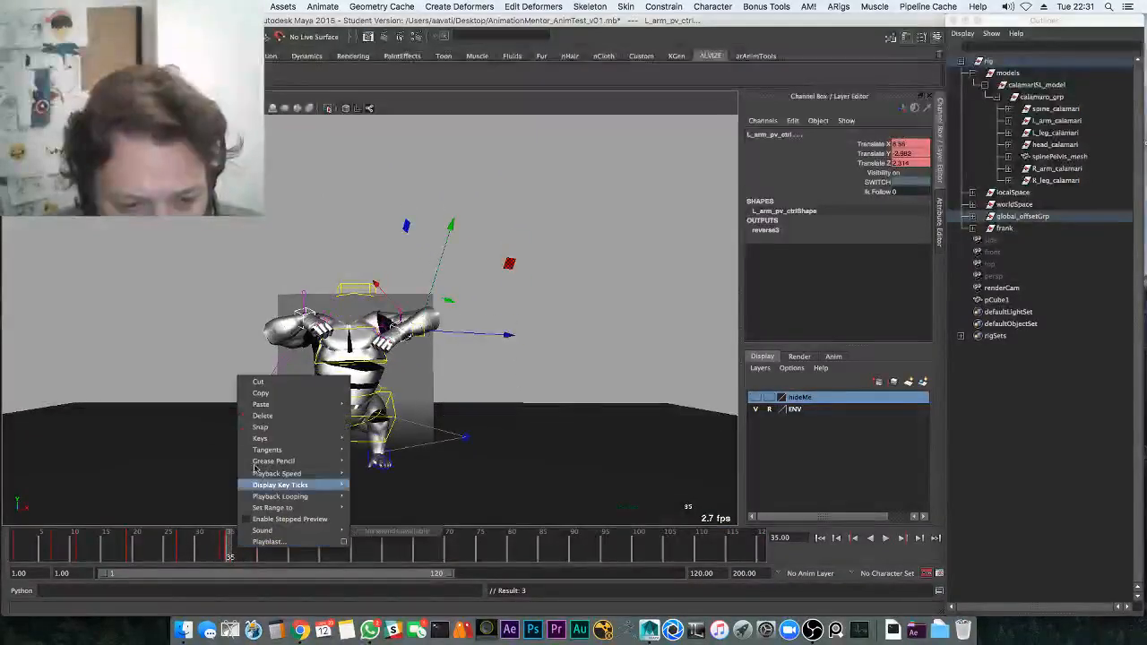
pyautogui.click(265, 417)
# At frame 40, rotate the left hand into a planted angle
pyautogui.hotkey('alt', 'v')
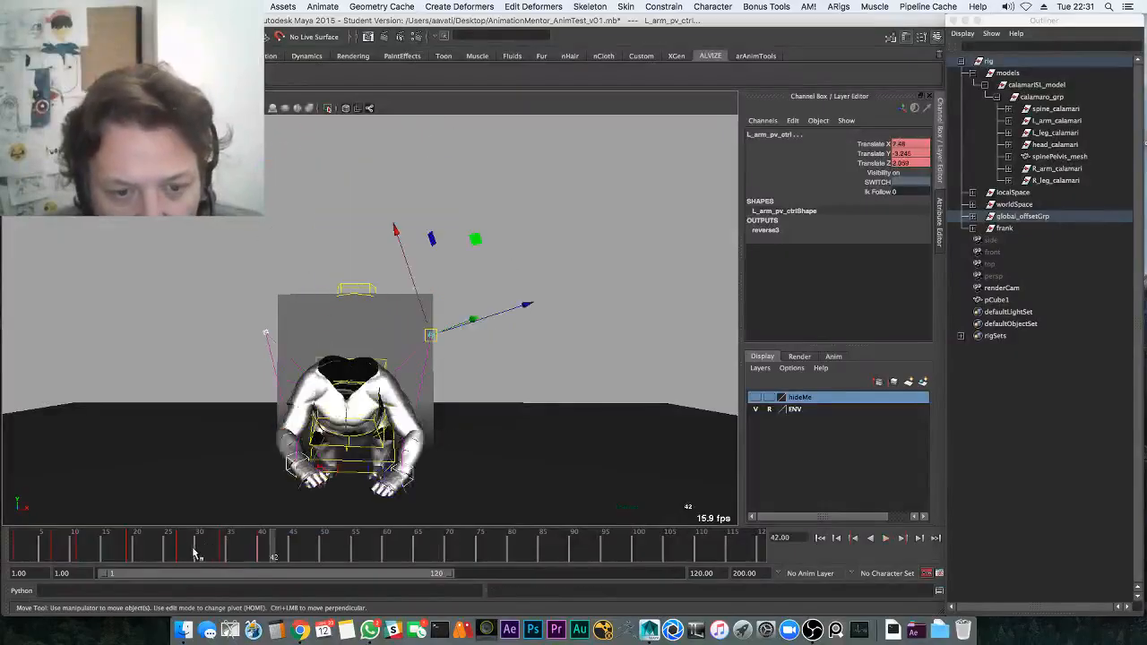
pyautogui.click(260, 541)
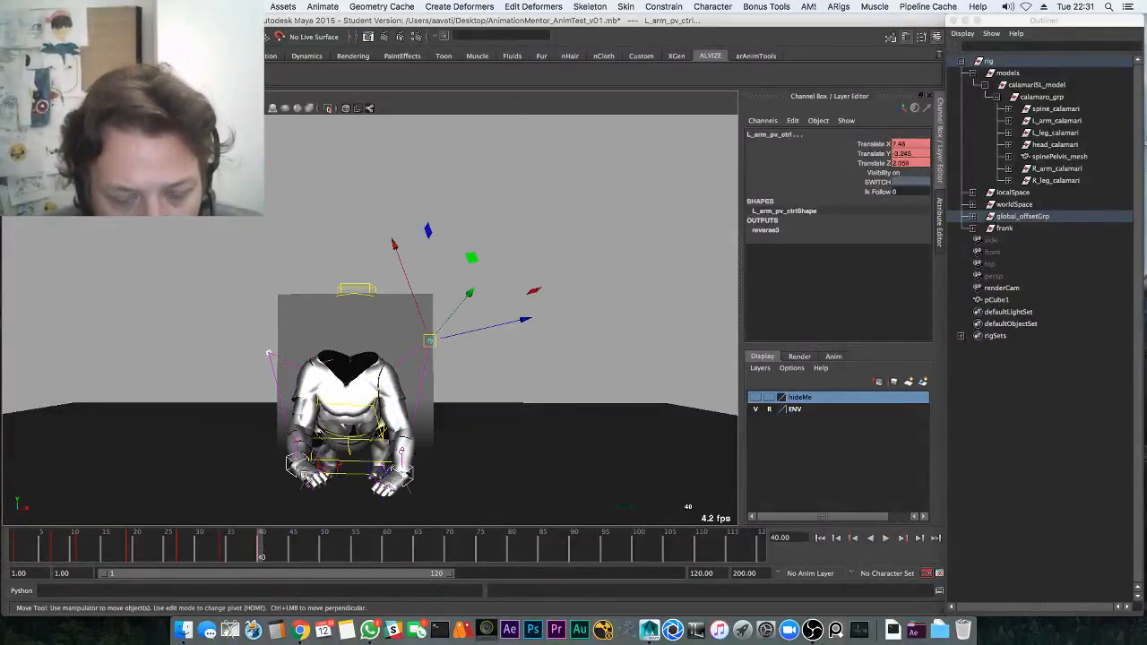
pyautogui.keyDown('alt'); pyautogui.moveTo(362, 473); pyautogui.dragTo(354, 403, button='middle'); pyautogui.keyUp('alt')
pyautogui.keyDown('alt'); pyautogui.moveTo(354, 403); pyautogui.dragTo(256, 421); pyautogui.keyUp('alt')
pyautogui.press('q')
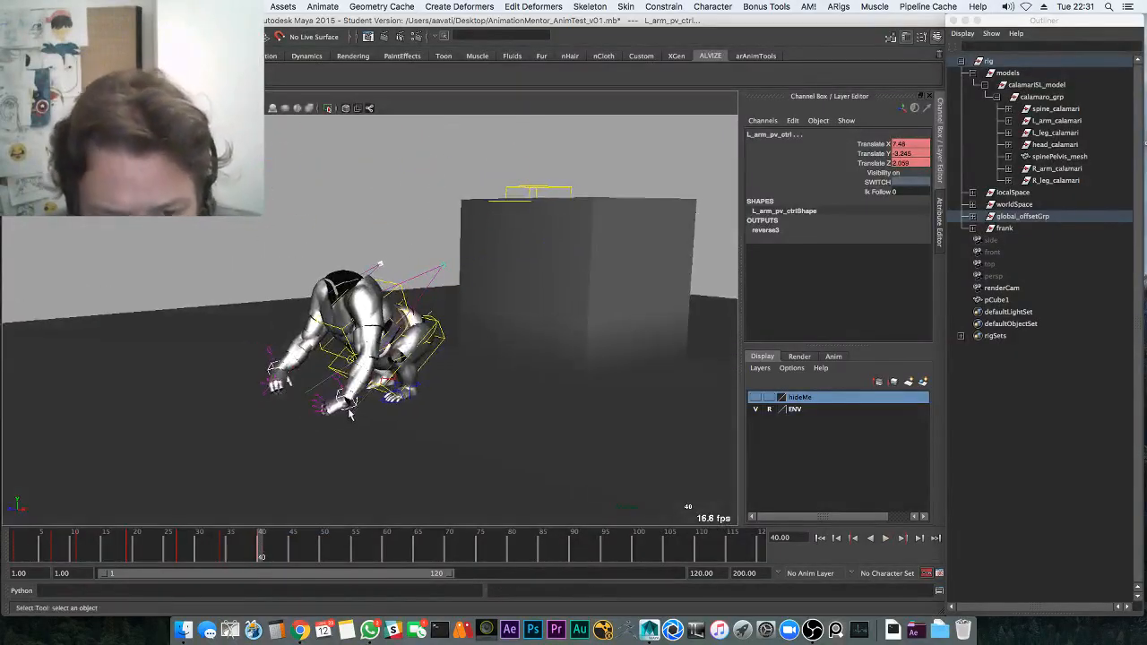
pyautogui.click(340, 418)
pyautogui.press('e')
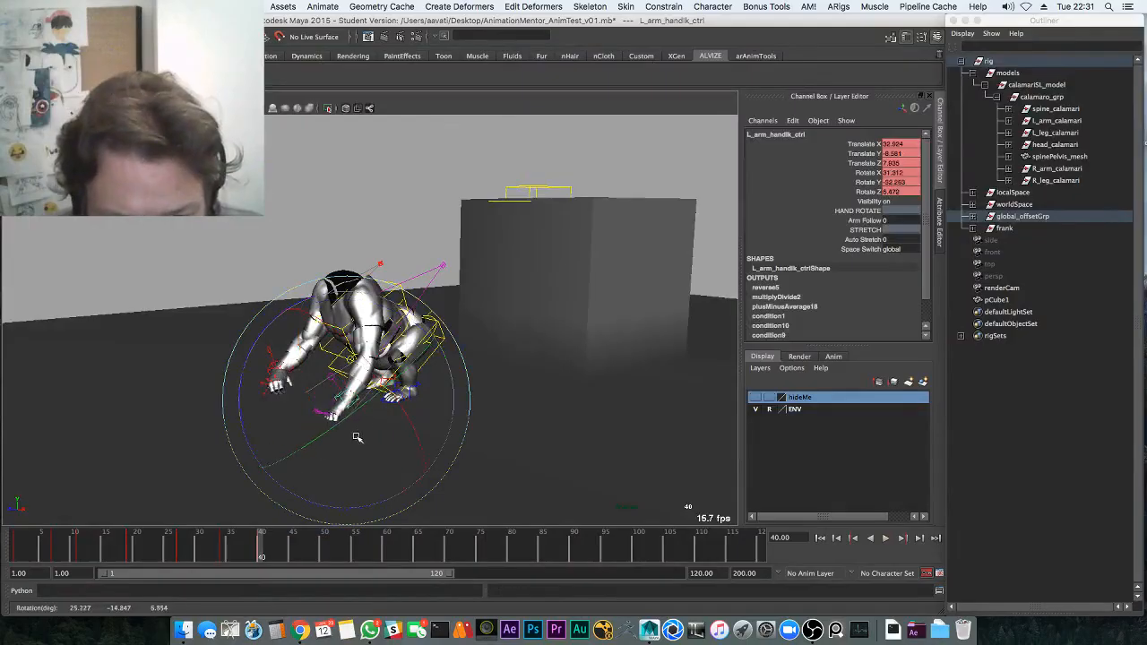
pyautogui.moveTo(381, 419); pyautogui.dragTo(383, 421)
pyautogui.keyDown('alt'); pyautogui.moveTo(383, 421); pyautogui.dragTo(269, 427); pyautogui.keyUp('alt')
pyautogui.press('w')
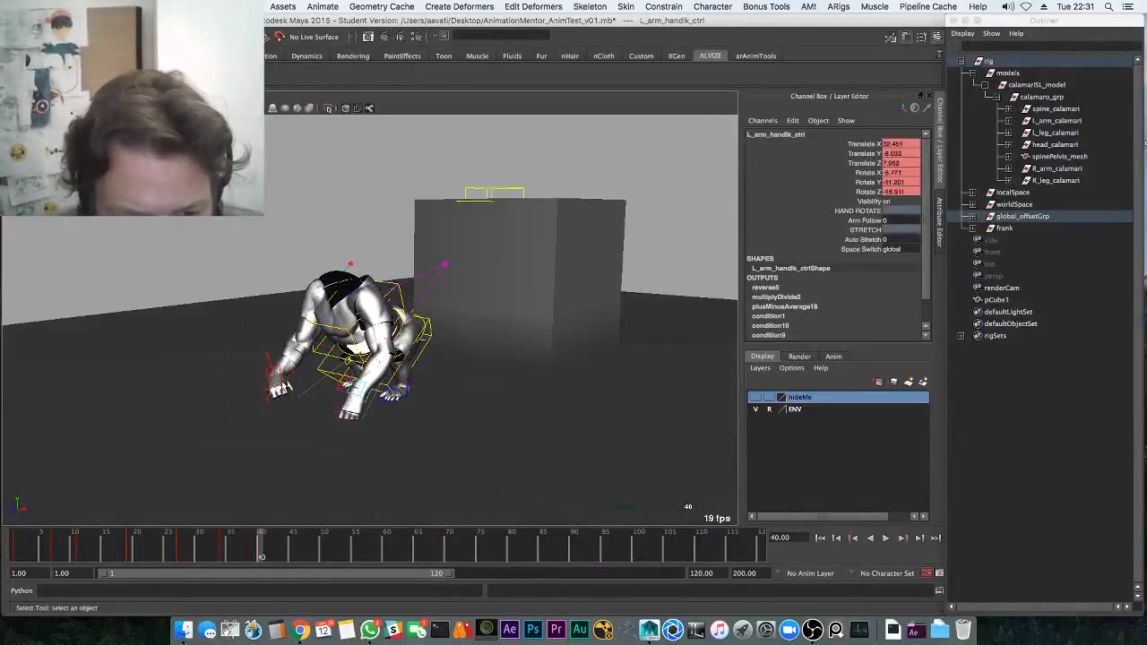
# Rotate the right hand so it plants flat on the floor
pyautogui.keyDown('alt'); pyautogui.moveTo(280, 386); pyautogui.dragTo(330, 469); pyautogui.keyUp('alt')
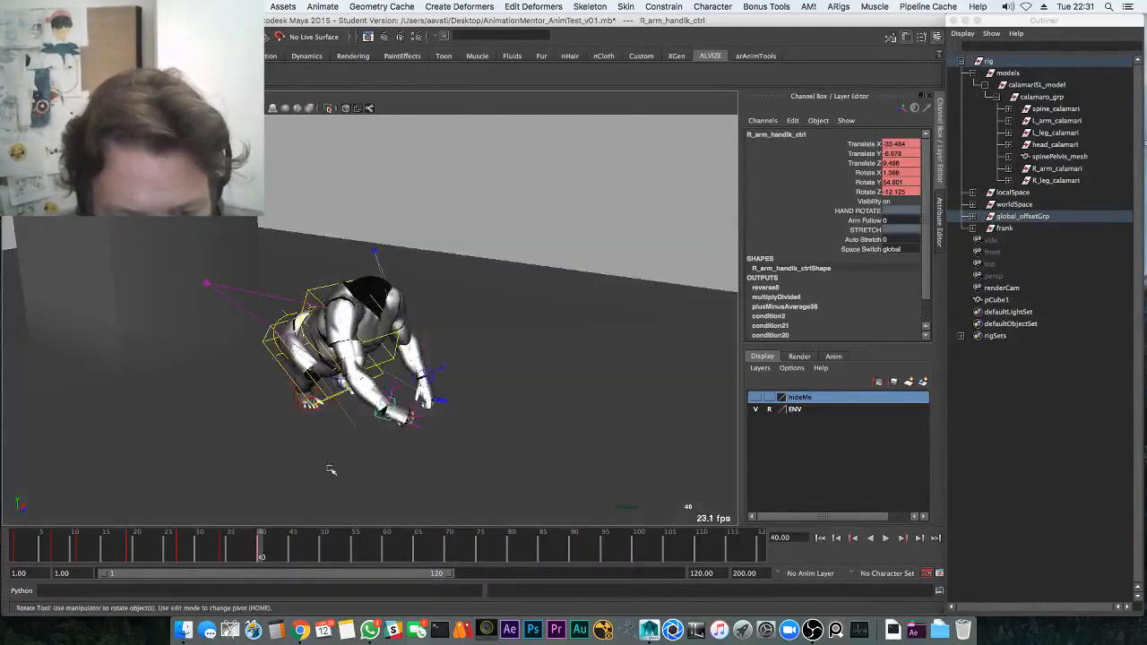
pyautogui.moveTo(378, 401); pyautogui.dragTo(377, 403)
pyautogui.keyDown('alt'); pyautogui.moveTo(377, 402); pyautogui.dragTo(437, 382); pyautogui.keyUp('alt')
pyautogui.press('w')
pyautogui.press('e')
pyautogui.keyDown('alt'); pyautogui.moveTo(437, 382); pyautogui.dragTo(543, 353); pyautogui.keyUp('alt')
pyautogui.keyDown('alt'); pyautogui.moveTo(543, 353); pyautogui.dragTo(573, 351, button='right'); pyautogui.keyUp('alt')
pyautogui.press('w')
# Review the landing through frame 42 and save the scene with Ctrl+S
pyautogui.keyDown('alt'); pyautogui.moveTo(354, 433); pyautogui.dragTo(443, 424); pyautogui.keyUp('alt')
pyautogui.hotkey('alt', 'v')
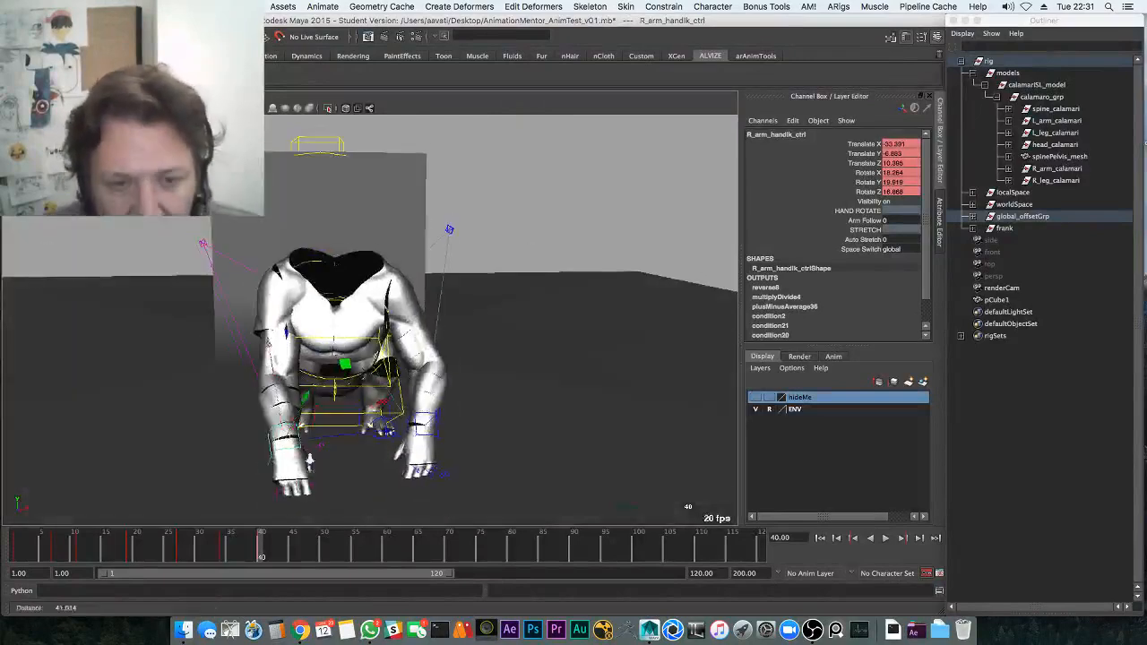
pyautogui.press('Escape')
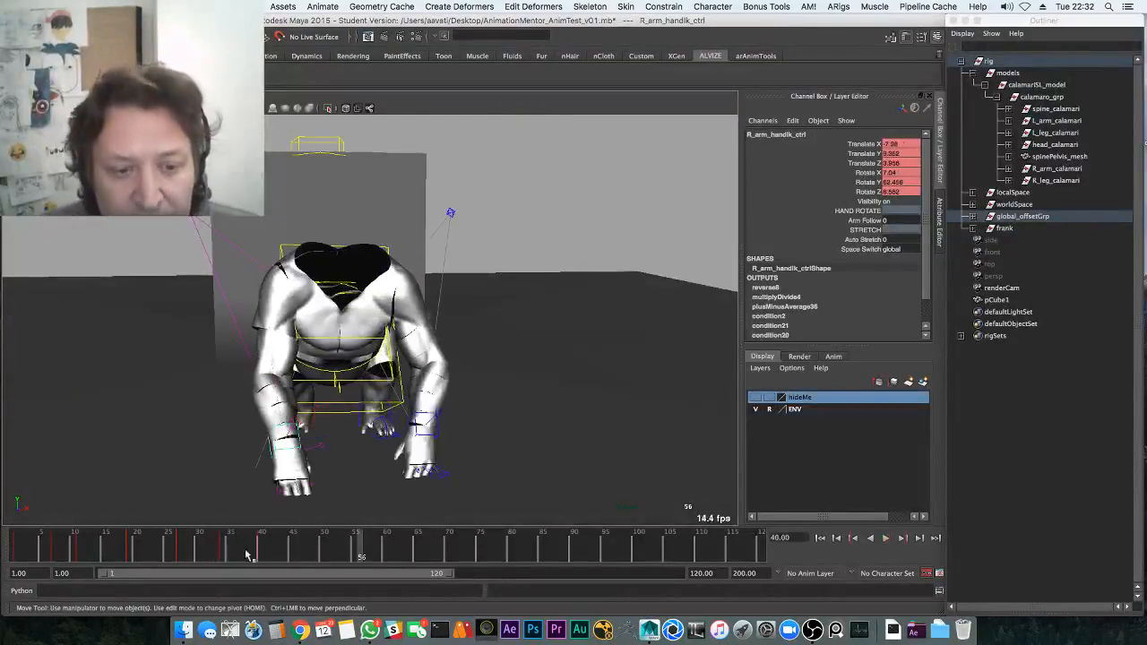
pyautogui.keyDown('alt'); pyautogui.moveTo(340, 405); pyautogui.dragTo(374, 339); pyautogui.keyUp('alt')
pyautogui.hotkey('alt', 'v')
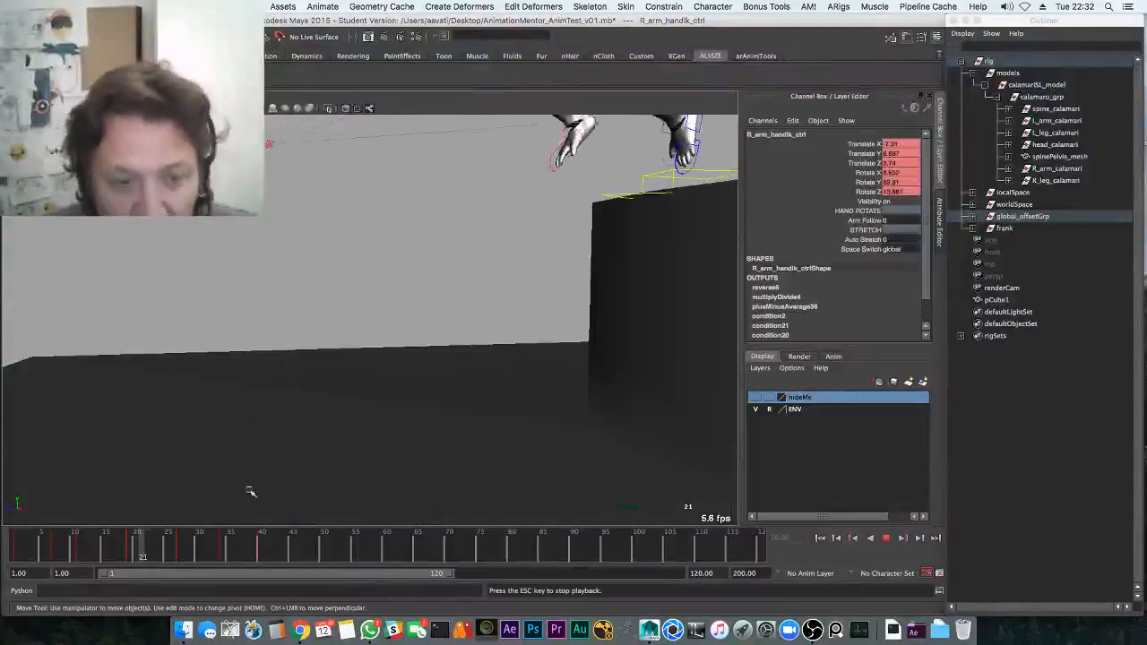
pyautogui.moveTo(259, 548)
pyautogui.mouseDown()
pyautogui.moveTo(243, 549)
pyautogui.moveTo(271, 550)
pyautogui.mouseUp()
pyautogui.keyDown('alt'); pyautogui.moveTo(360, 387); pyautogui.dragTo(476, 360); pyautogui.keyUp('alt')
pyautogui.press('q')
pyautogui.press('super+s')
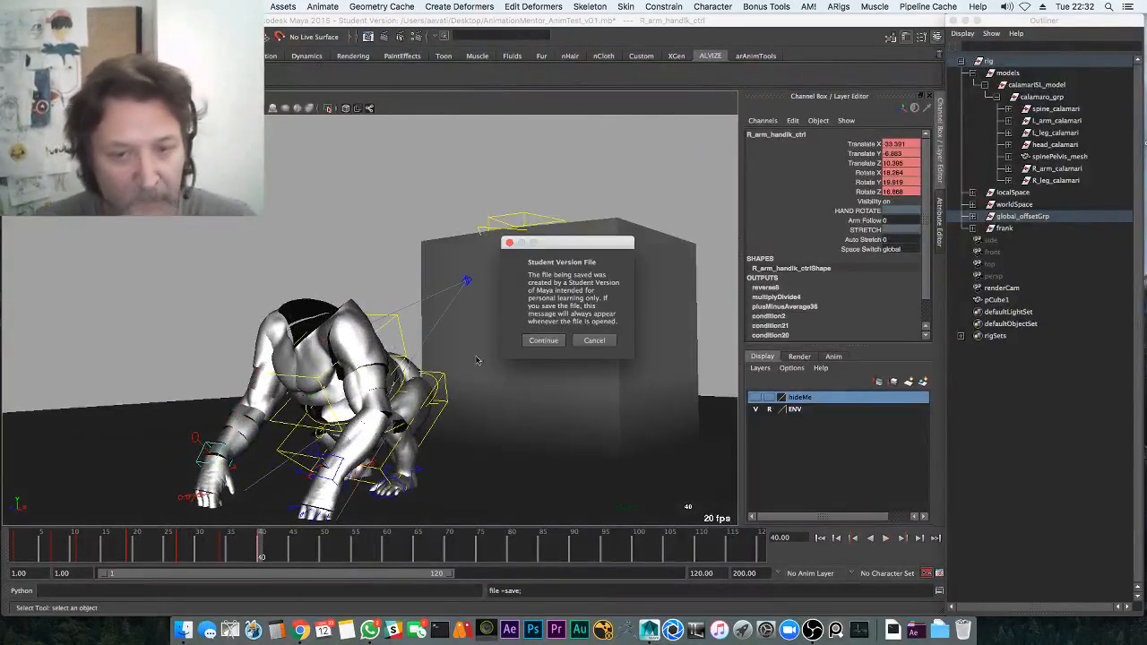
# Confirm the student-version save, select the right elbow pole vector, and replay the landing from frame 20
pyautogui.click(546, 341)
pyautogui.keyDown('alt'); pyautogui.moveTo(376, 367); pyautogui.dragTo(288, 394); pyautogui.keyUp('alt')
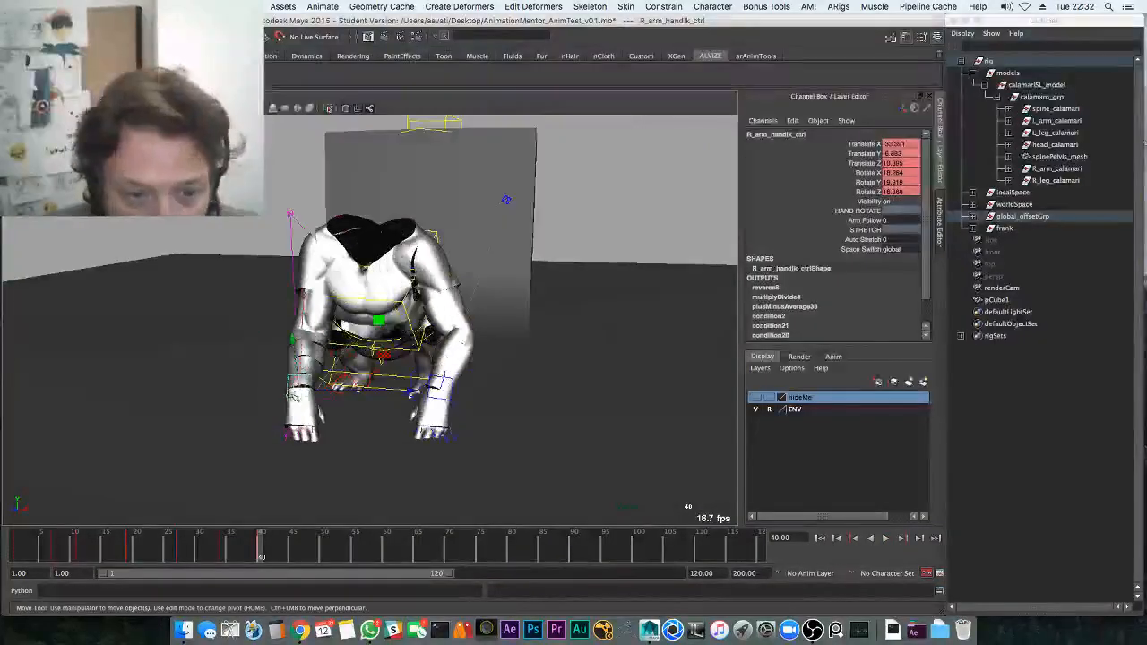
pyautogui.click(290, 214)
pyautogui.moveTo(217, 542); pyautogui.dragTo(257, 542)
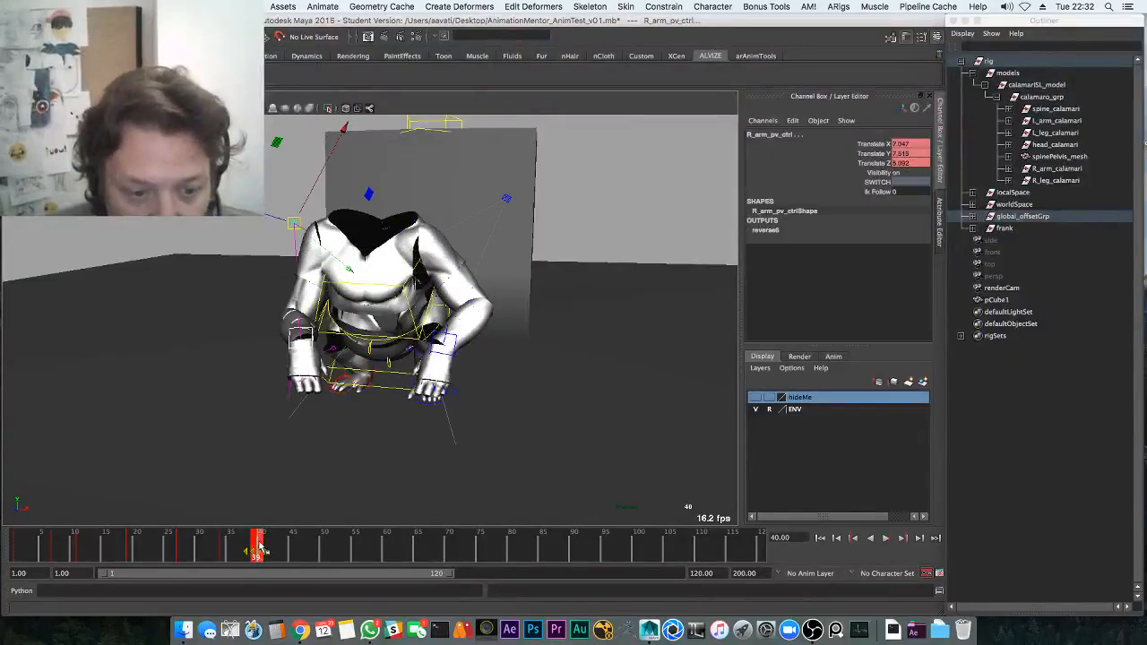
pyautogui.click(137, 550)
pyautogui.hotkey('alt', 'v')
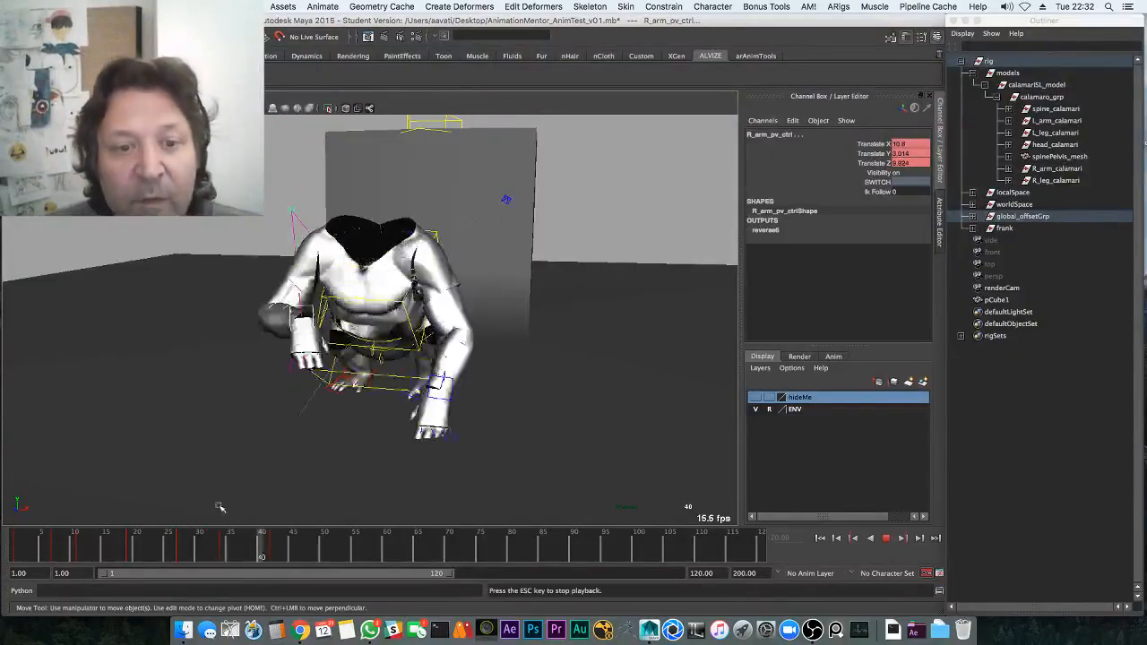
pyautogui.hotkey('alt', 'v')
pyautogui.click(273, 548)
pyautogui.hotkey('alt', 'v')
# Move the right elbow pole vector control down around frame 34 and play back to check
pyautogui.keyDown('alt'); pyautogui.moveTo(307, 453); pyautogui.dragTo(269, 430); pyautogui.keyUp('alt')
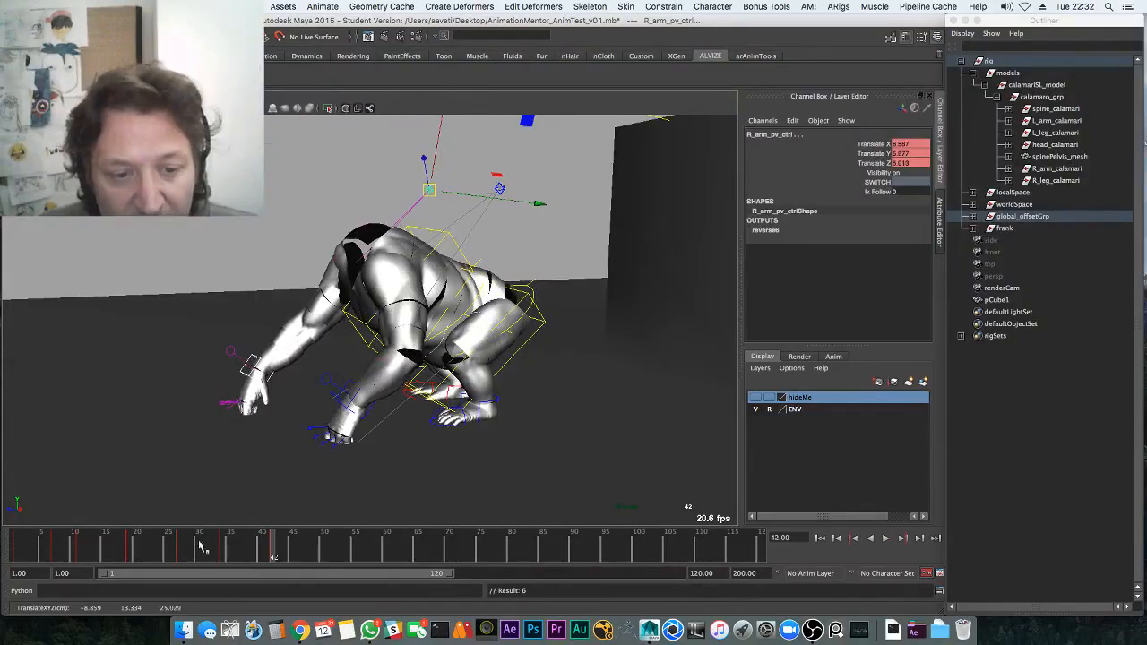
pyautogui.moveTo(202, 547); pyautogui.dragTo(224, 550)
pyautogui.keyDown('alt'); pyautogui.moveTo(353, 430); pyautogui.dragTo(390, 386); pyautogui.keyUp('alt')
pyautogui.moveTo(347, 184); pyautogui.dragTo(331, 306, button='middle')
pyautogui.press('w')
pyautogui.hotkey('ctrl', 'z')
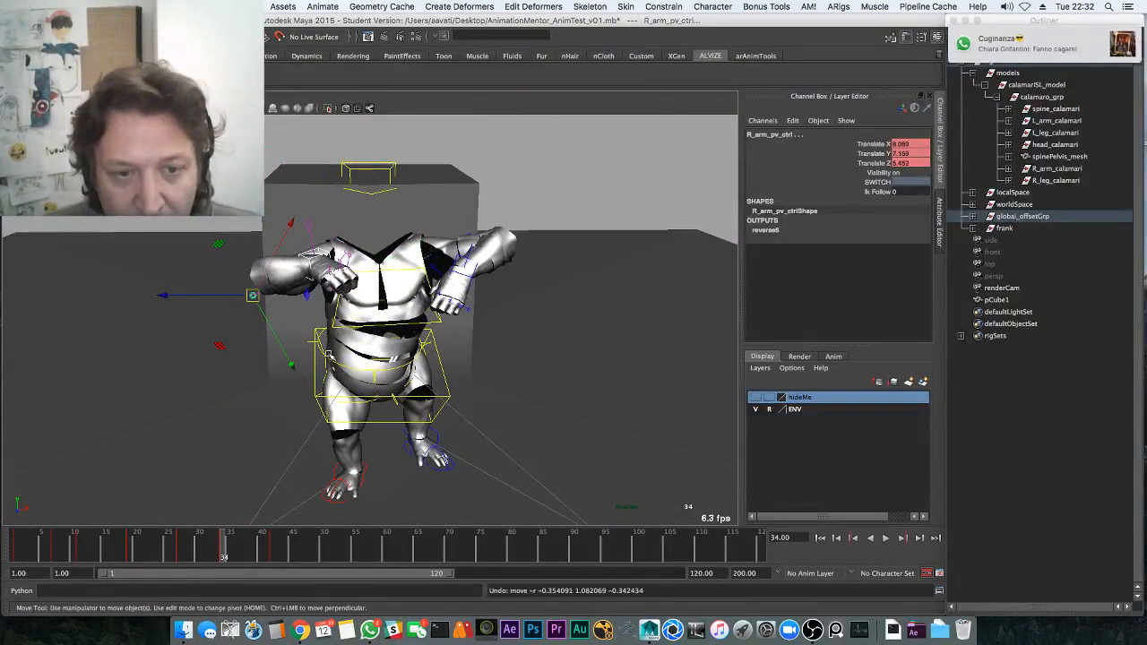
pyautogui.moveTo(248, 280); pyautogui.dragTo(252, 295, button='middle')
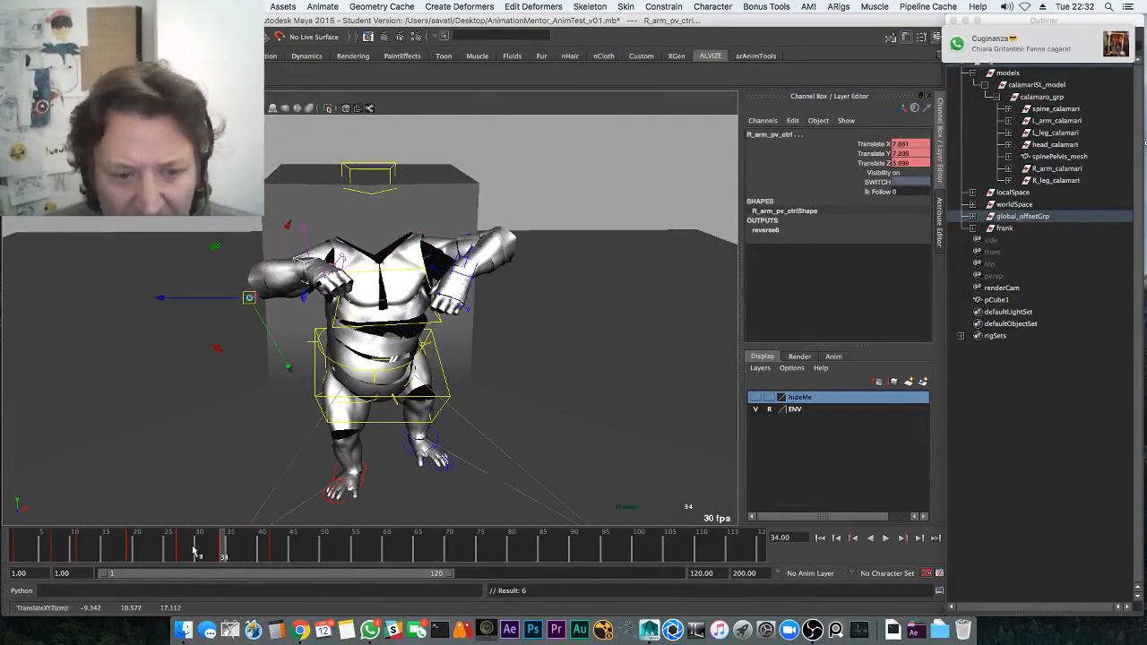
pyautogui.hotkey('alt', 'v')
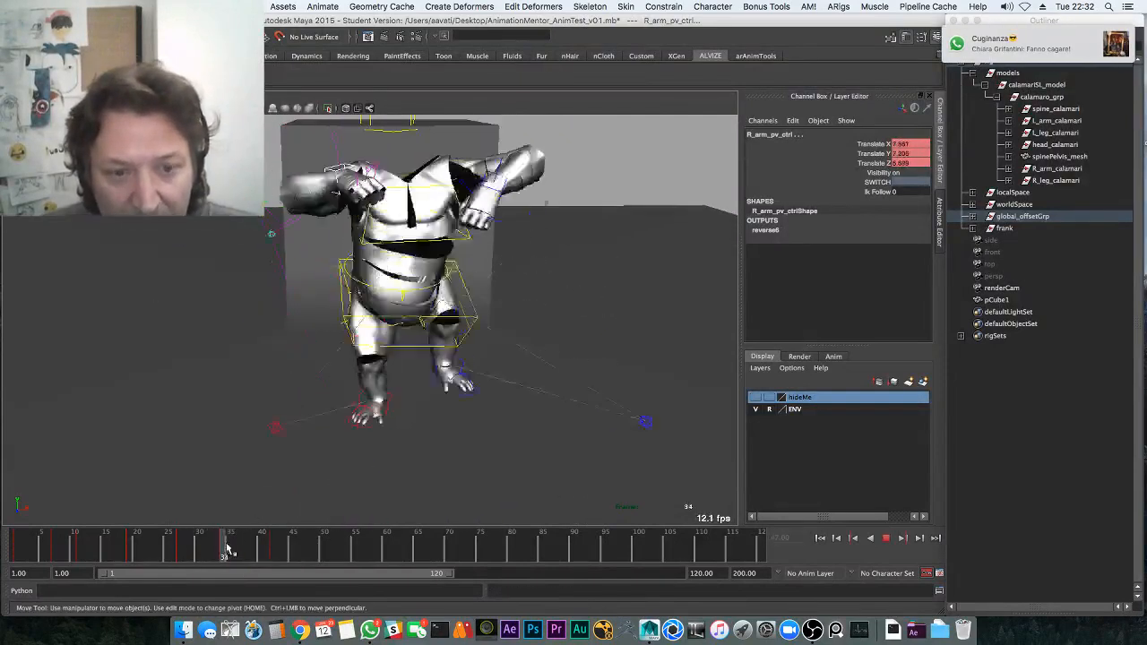
# Rotate the right hand IK control at frame 39, then reselect the elbow control and replay
pyautogui.moveTo(227, 545); pyautogui.dragTo(256, 546)
pyautogui.keyDown('alt'); pyautogui.moveTo(387, 424); pyautogui.dragTo(284, 418); pyautogui.keyUp('alt')
pyautogui.click(285, 359)
pyautogui.press('e')
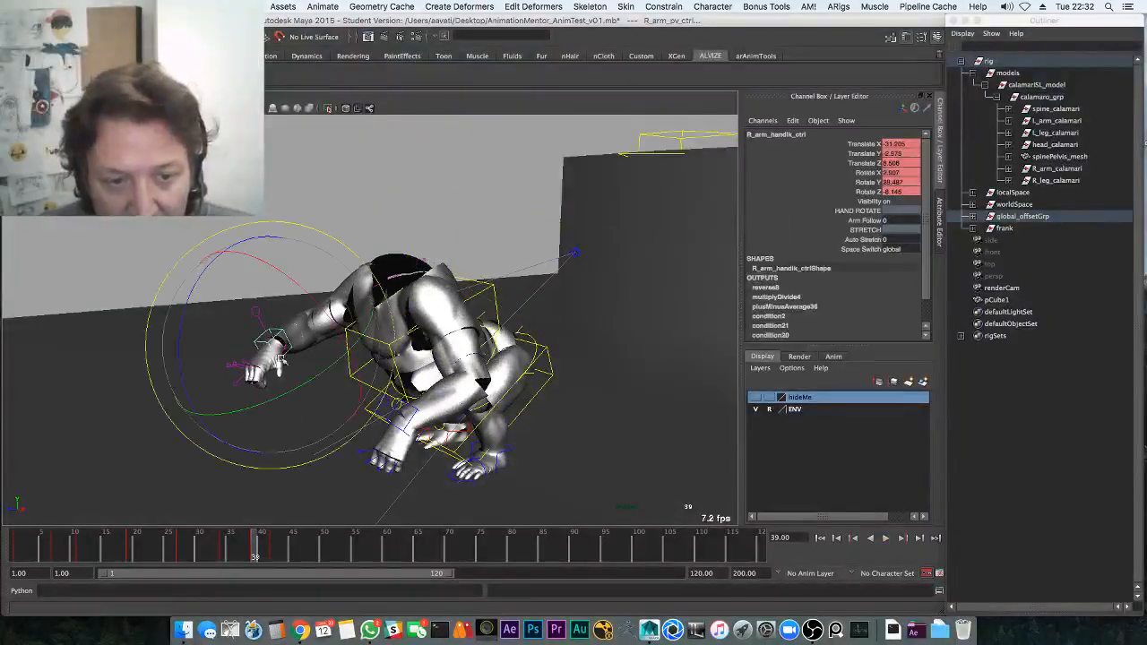
pyautogui.keyDown('alt'); pyautogui.moveTo(310, 357); pyautogui.dragTo(419, 338); pyautogui.keyUp('alt')
pyautogui.press('w')
pyautogui.click(279, 289)
pyautogui.hotkey('alt', 'v')
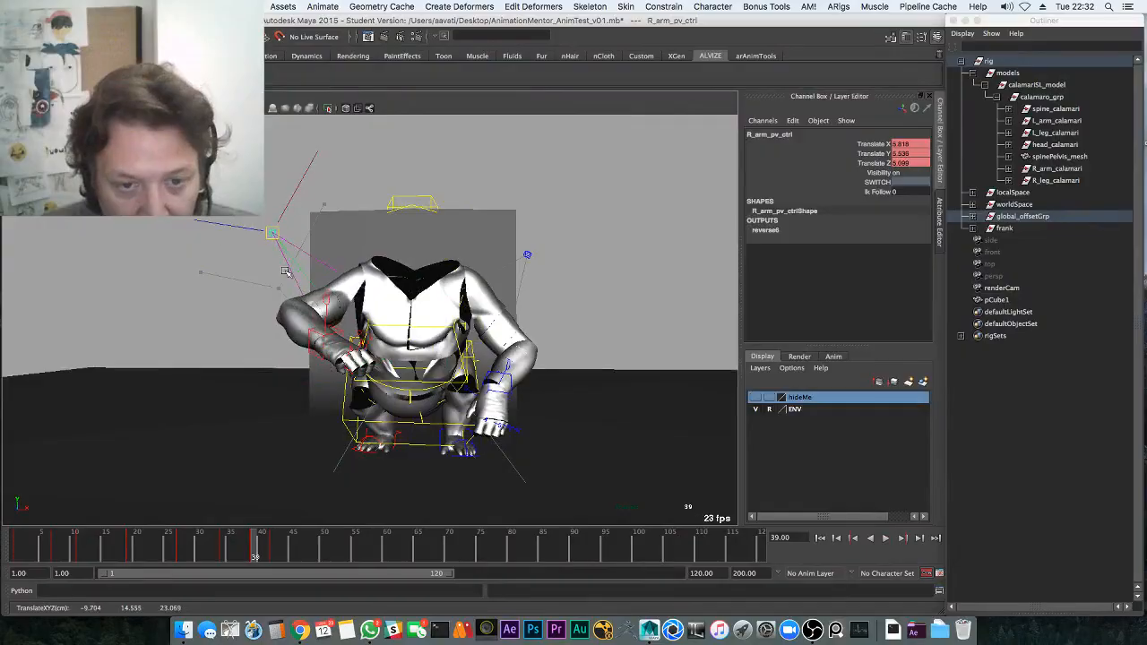
# Select the pelvis control at frame 44 and save the scene
pyautogui.click(289, 549)
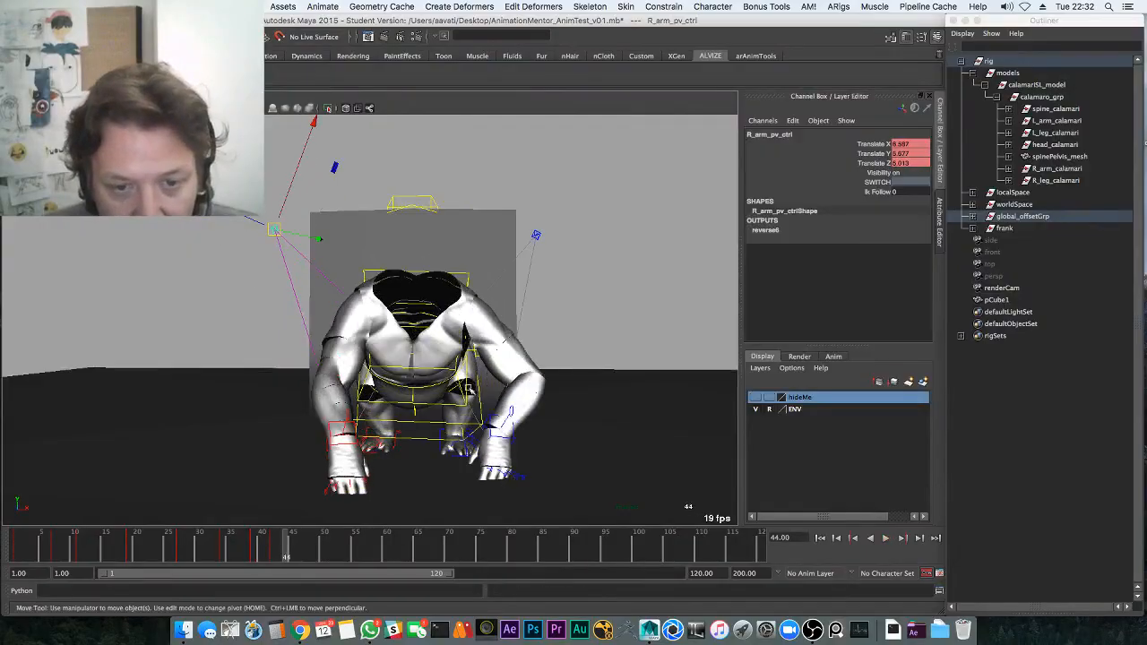
pyautogui.keyDown('alt'); pyautogui.moveTo(647, 374); pyautogui.dragTo(532, 353); pyautogui.keyUp('alt')
pyautogui.click(547, 366)
pyautogui.press('q')
pyautogui.press('super+s')
pyautogui.click(548, 344)
# Play through to frame 58 and switch to the layout with the curve editor pane
pyautogui.press('w')
pyautogui.hotkey('alt', 'v')
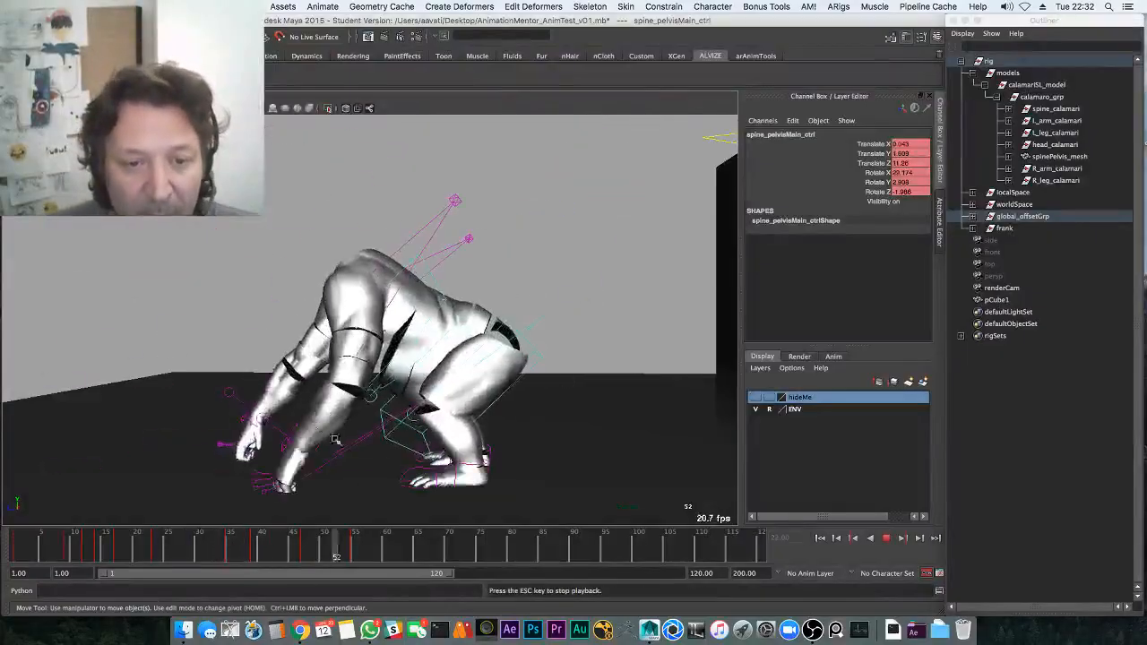
pyautogui.press('Escape')
pyautogui.press('space')
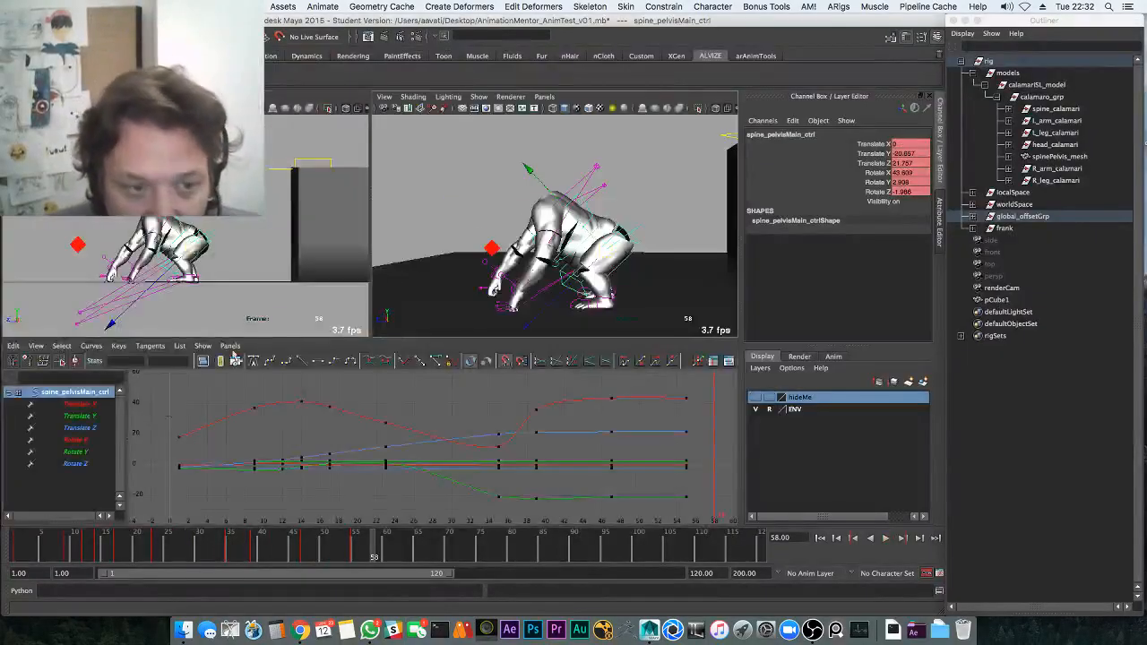
# Isolate the pelvis Rotate X curve and raise its last two keys
pyautogui.click(77, 463)
pyautogui.click(93, 450)
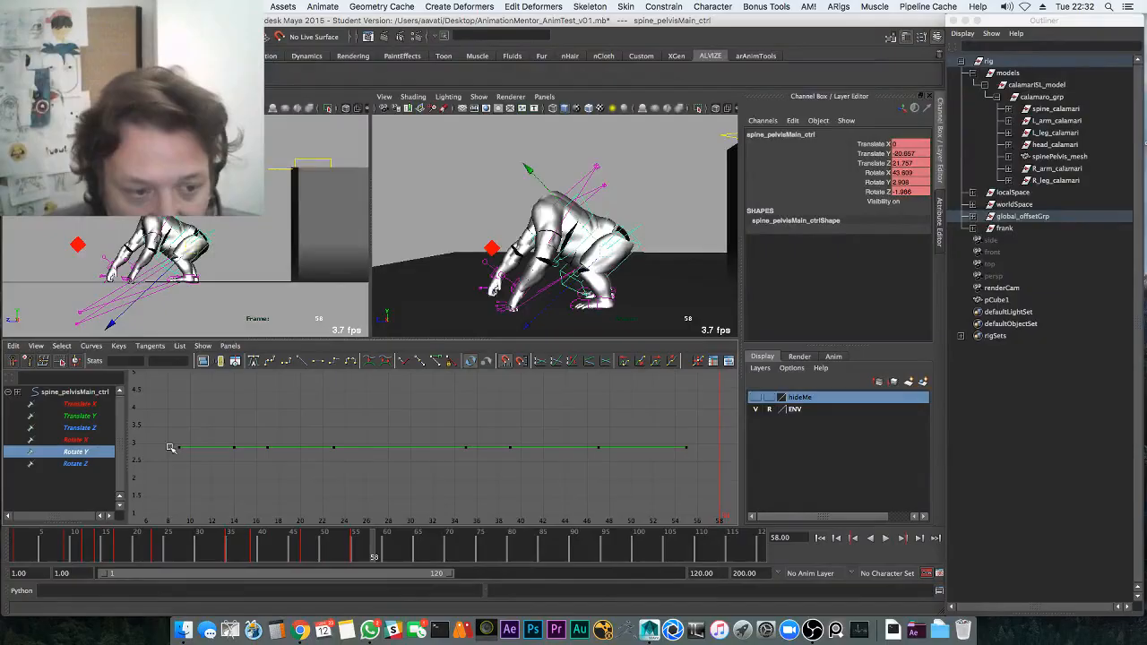
pyautogui.click(104, 441)
pyautogui.moveTo(341, 543); pyautogui.dragTo(318, 520)
pyautogui.moveTo(595, 380); pyautogui.dragTo(701, 474)
pyautogui.keyDown('shift'); pyautogui.moveTo(642, 426); pyautogui.dragTo(547, 470, button='middle'); pyautogui.keyUp('shift')
pyautogui.press('super+z')
pyautogui.keyDown('shift'); pyautogui.moveTo(624, 396); pyautogui.dragTo(608, 379, button='middle'); pyautogui.keyUp('shift')
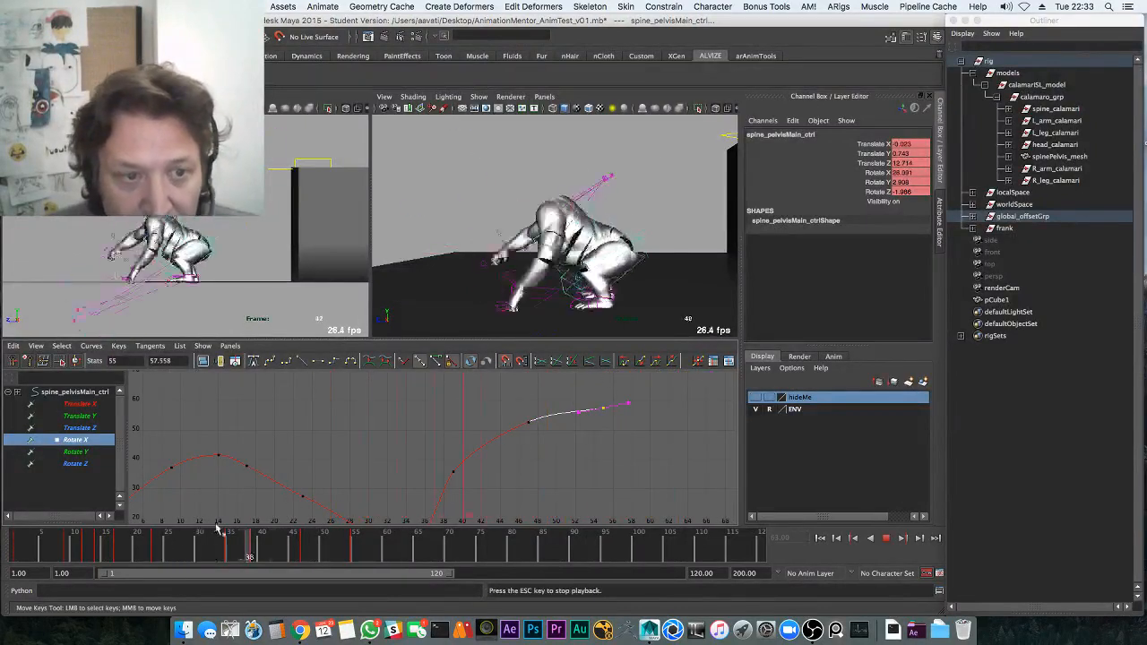
# Lower the pelvis's ending Translate Y keys slightly and enlarge the side view
pyautogui.click(79, 416)
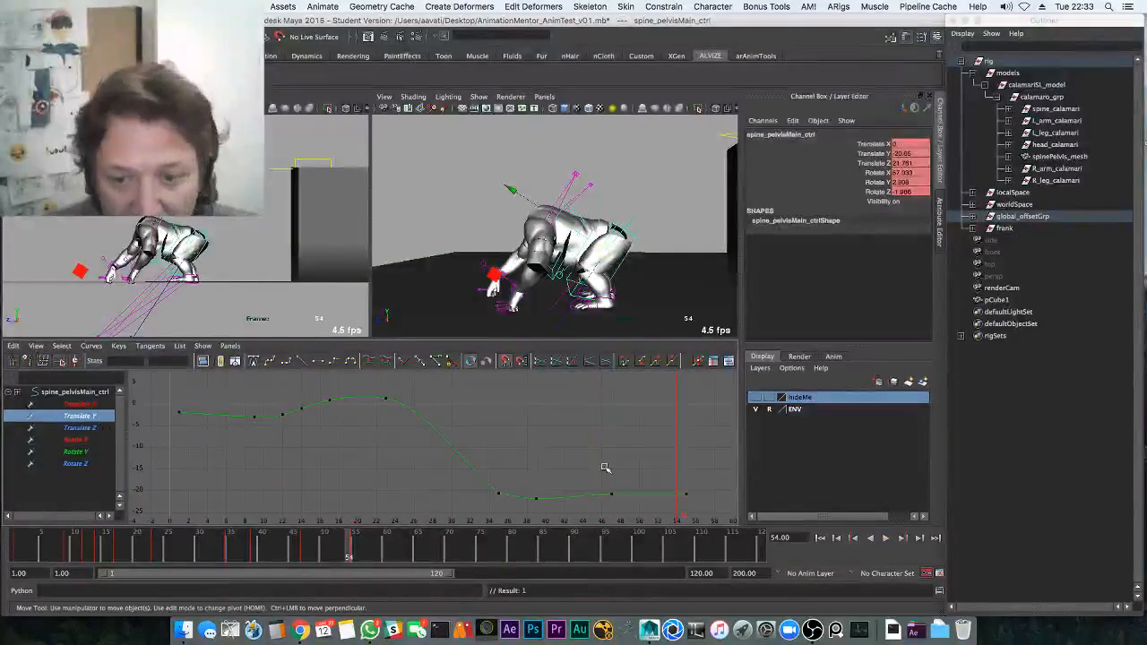
pyautogui.press('f')
pyautogui.moveTo(552, 453)
pyautogui.keyDown('shift'); pyautogui.mouseDown(button='middle')
pyautogui.moveTo(548, 471)
pyautogui.moveTo(544, 445)
pyautogui.mouseUp(button='middle'); pyautogui.keyUp('shift')
pyautogui.press('space')
# Save the scene, play to frame 49, and return to the curve editor layout at frame 37
pyautogui.press('q')
pyautogui.hotkey('ctrl', 's')
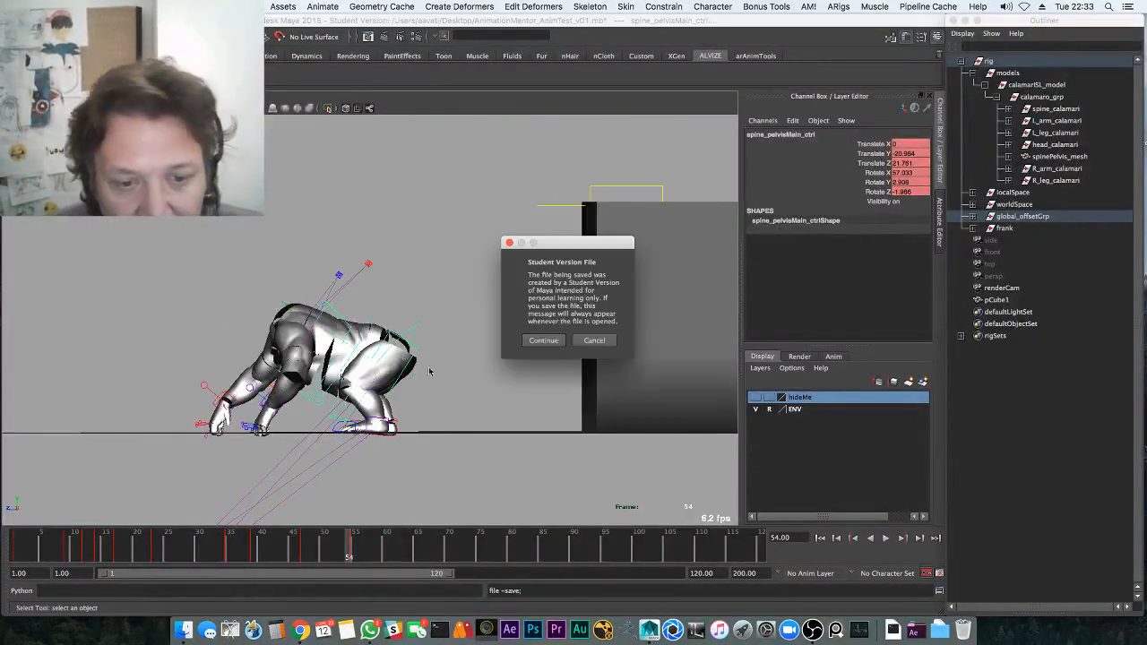
pyautogui.click(544, 340)
pyautogui.hotkey('alt', 'v')
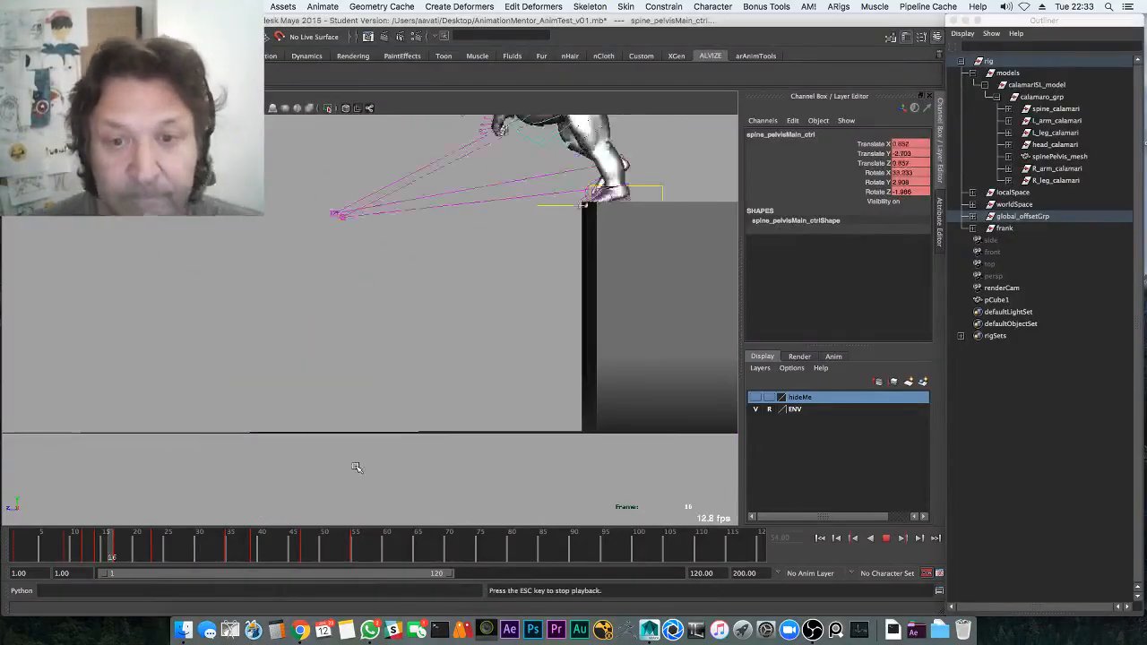
pyautogui.click(317, 556)
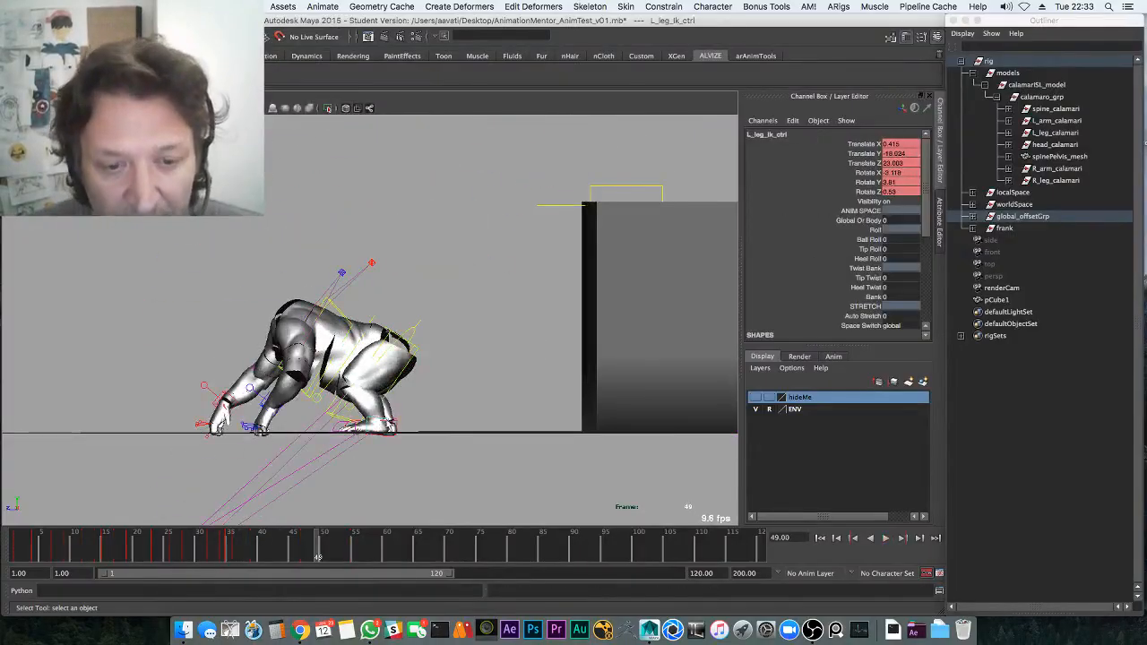
pyautogui.press('space')
pyautogui.moveTo(224, 549); pyautogui.dragTo(249, 526)
# Raise the left leg's last Translate Z key at frame 36 to 24.608
pyautogui.keyDown('alt'); pyautogui.moveTo(537, 295); pyautogui.dragTo(576, 316); pyautogui.keyUp('alt')
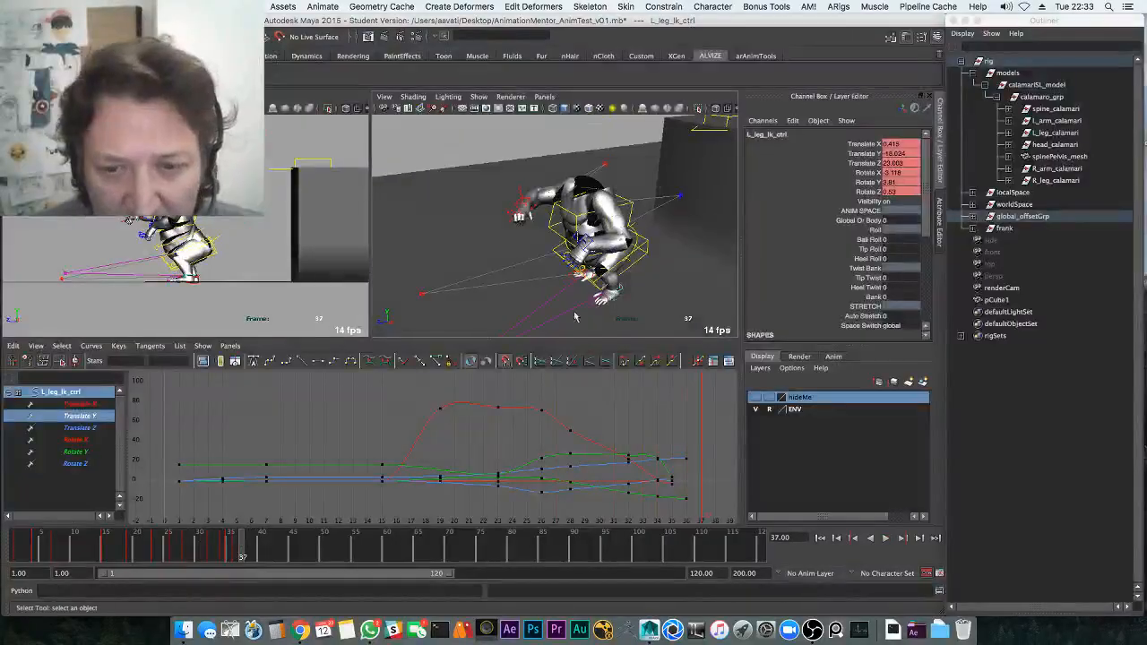
pyautogui.click(80, 404)
pyautogui.press('w')
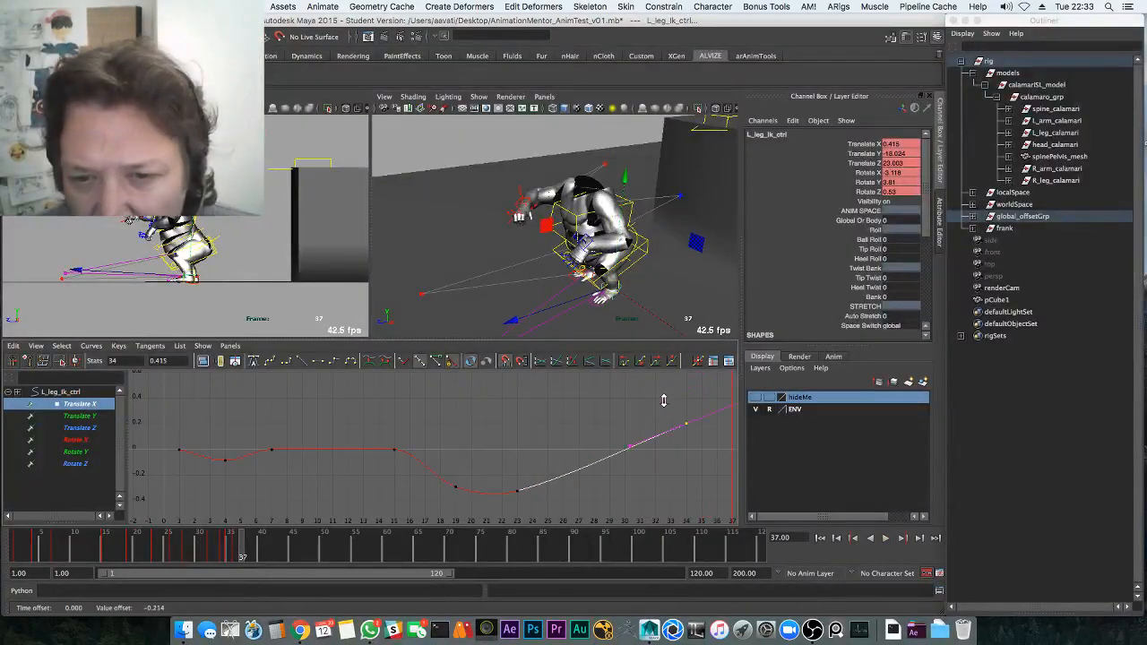
pyautogui.click(81, 427)
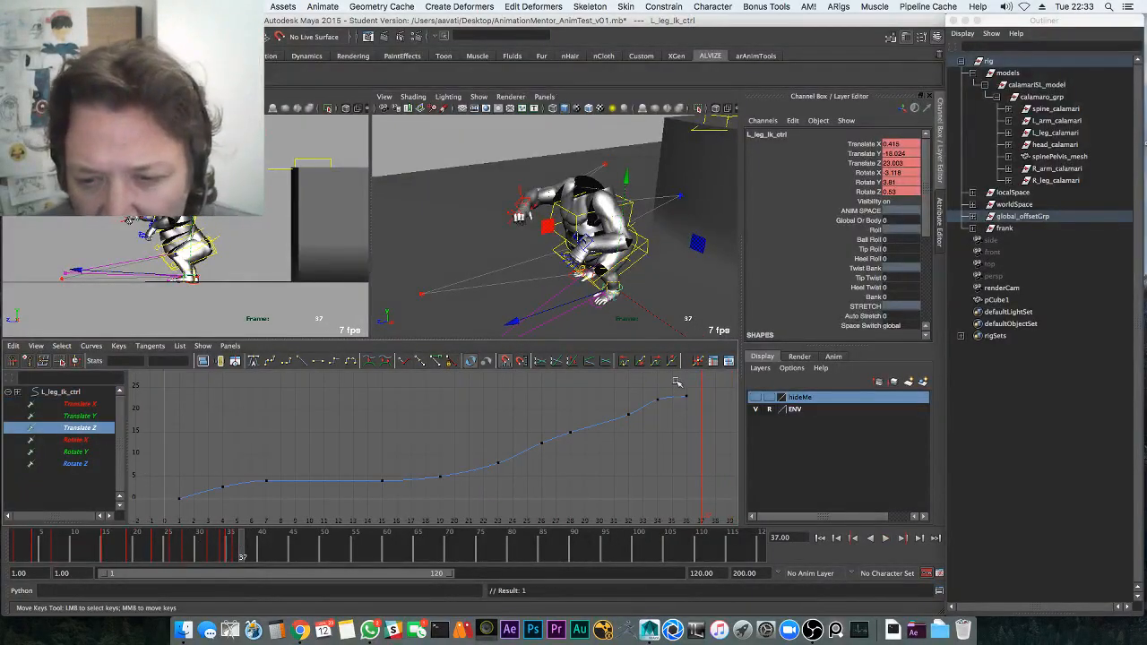
pyautogui.moveTo(676, 381); pyautogui.dragTo(694, 405)
pyautogui.keyDown('shift'); pyautogui.moveTo(675, 402); pyautogui.dragTo(674, 405, button='middle'); pyautogui.keyUp('shift')
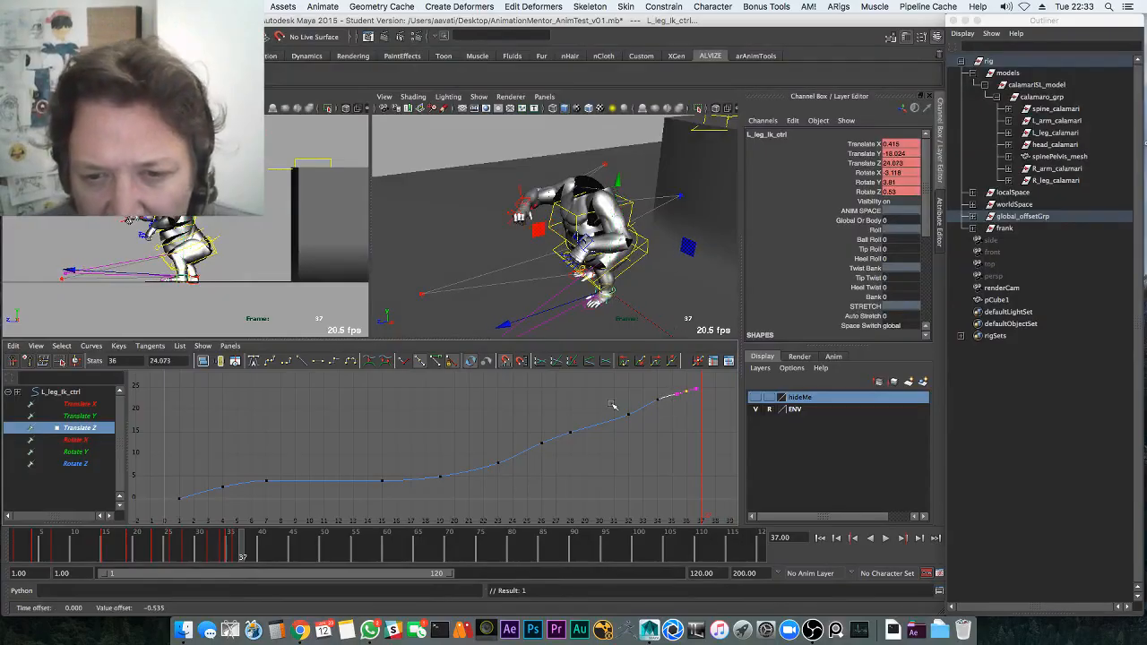
# Isolate the right leg IK control's Translate Z curve and lower its end keys slightly
pyautogui.keyDown('alt'); pyautogui.moveTo(593, 299); pyautogui.dragTo(554, 253); pyautogui.keyUp('alt')
pyautogui.press('q')
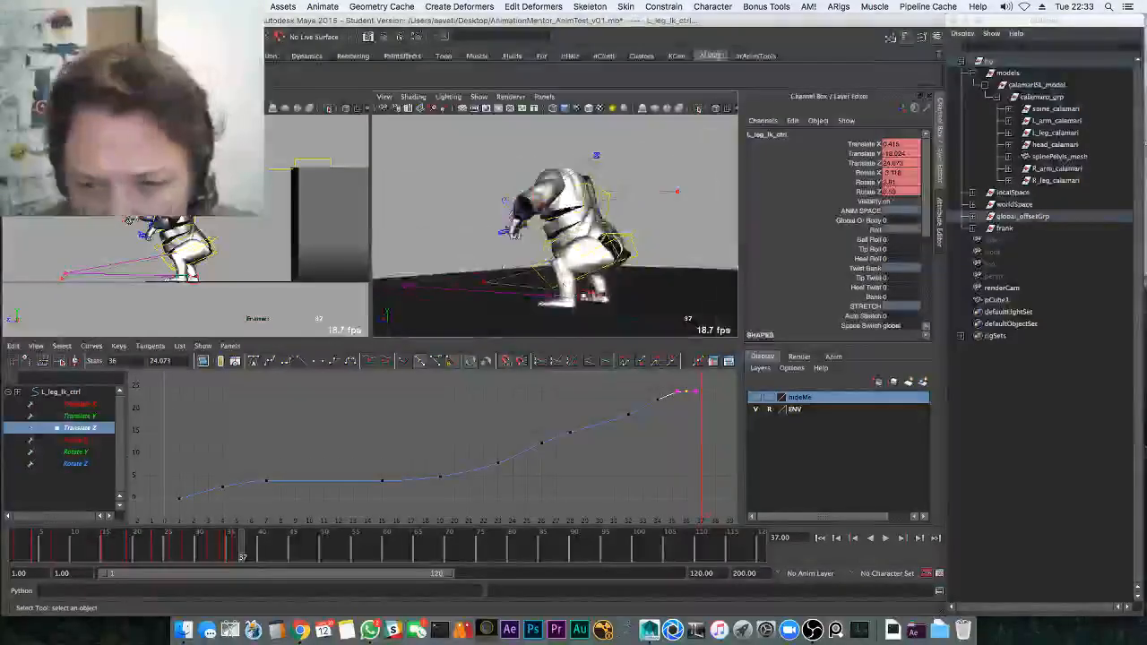
pyautogui.click(571, 306)
pyautogui.click(111, 429)
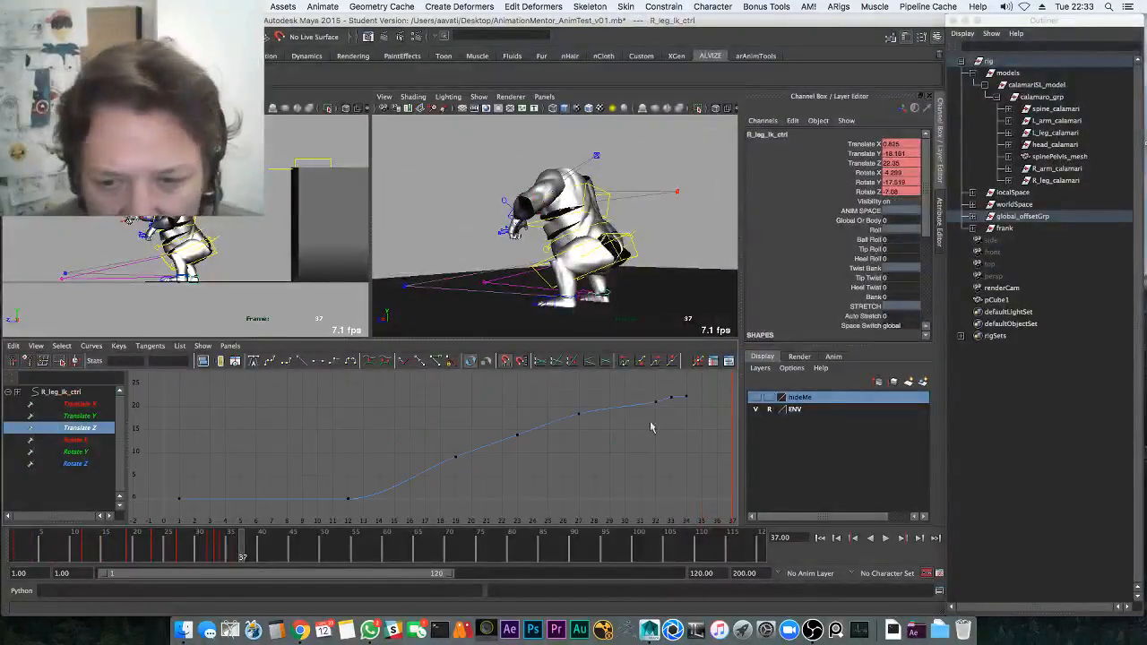
pyautogui.press('f')
pyautogui.press('w')
pyautogui.moveTo(703, 424); pyautogui.dragTo(692, 406)
pyautogui.keyDown('shift'); pyautogui.moveTo(679, 401); pyautogui.dragTo(674, 421, button='middle'); pyautogui.keyUp('shift')
pyautogui.press('z')
pyautogui.keyDown('shift'); pyautogui.moveTo(594, 417); pyautogui.dragTo(586, 467, button='middle'); pyautogui.keyUp('shift')
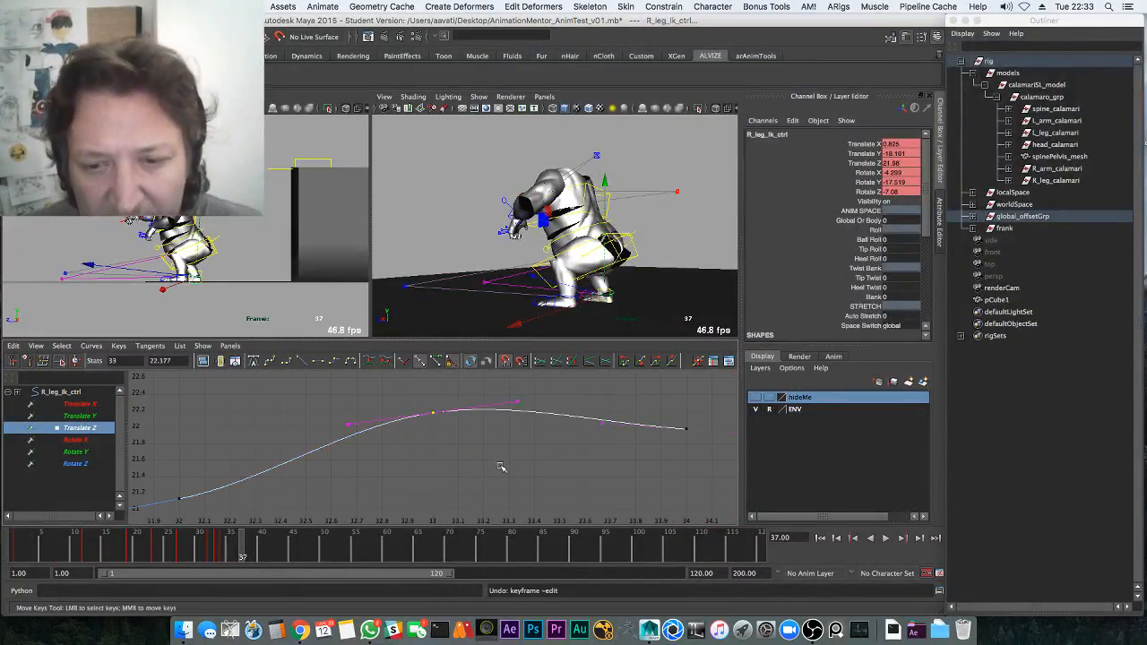
# Delete the middle Translate Z keys, flatten the frame 34 key's tangent, and play back
pyautogui.press('Delete')
pyautogui.press('super+s')
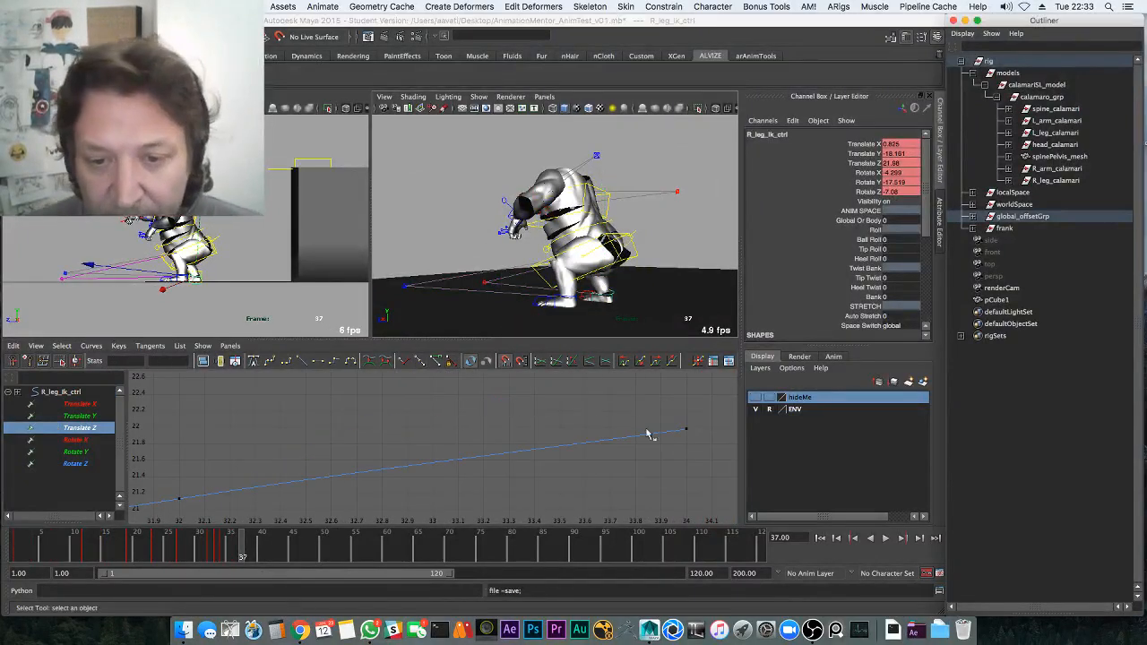
pyautogui.moveTo(649, 435); pyautogui.dragTo(701, 418)
pyautogui.press('w')
pyautogui.click(321, 361)
pyautogui.press('space')
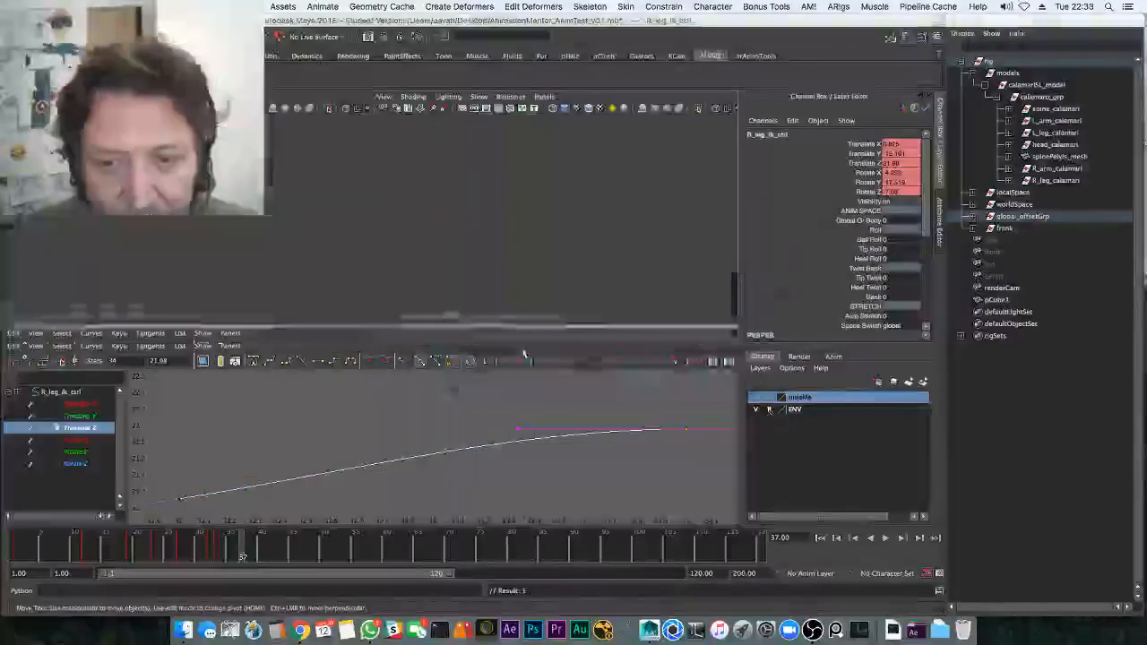
pyautogui.hotkey('alt', 'v')
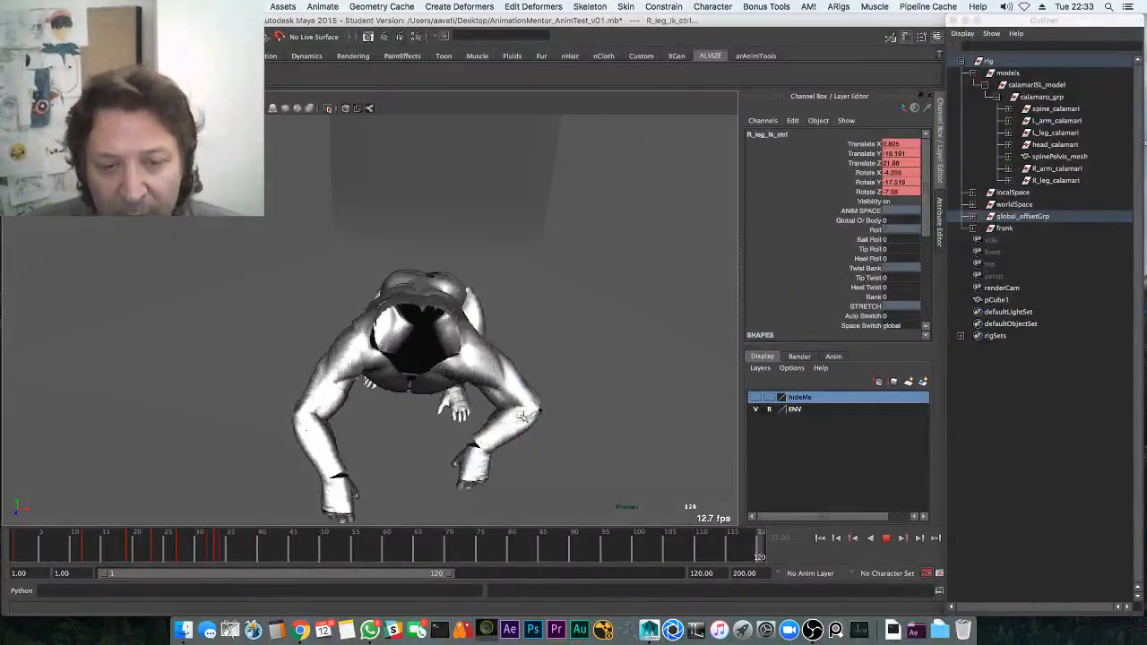
# Stop playback, show the rig control curves, and turn the hideMe layer visible
pyautogui.hotkey('alt', 'v')
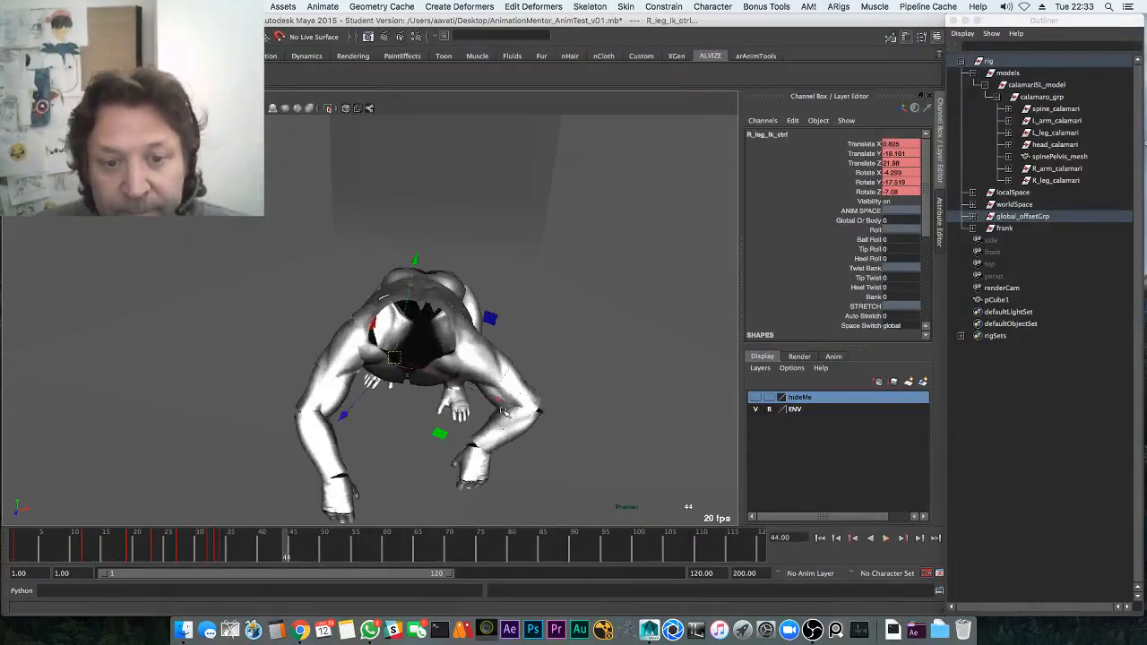
pyautogui.keyDown('alt'); pyautogui.moveTo(504, 421); pyautogui.dragTo(491, 355); pyautogui.keyUp('alt')
pyautogui.hotkey('alt', 'c')
pyautogui.press('q')
pyautogui.hotkey('alt', 'c')
pyautogui.hotkey('alt', 'c')
pyautogui.click(757, 397)
# Rotate the left shoulder control at frame 44
pyautogui.click(453, 338)
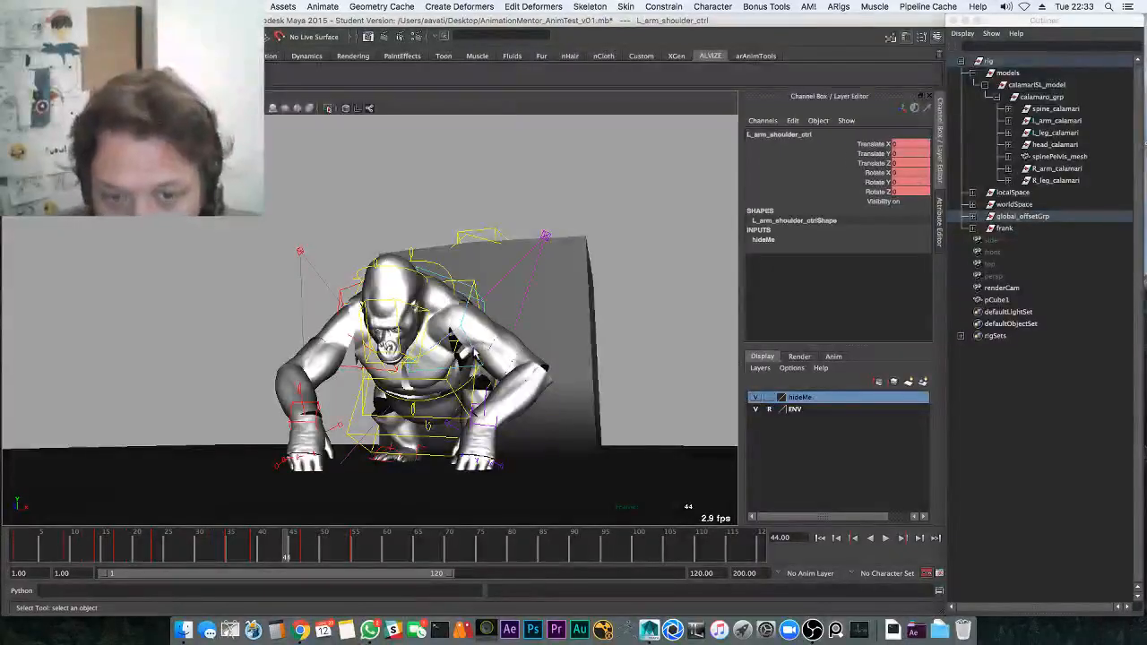
pyautogui.press('w')
pyautogui.press('e')
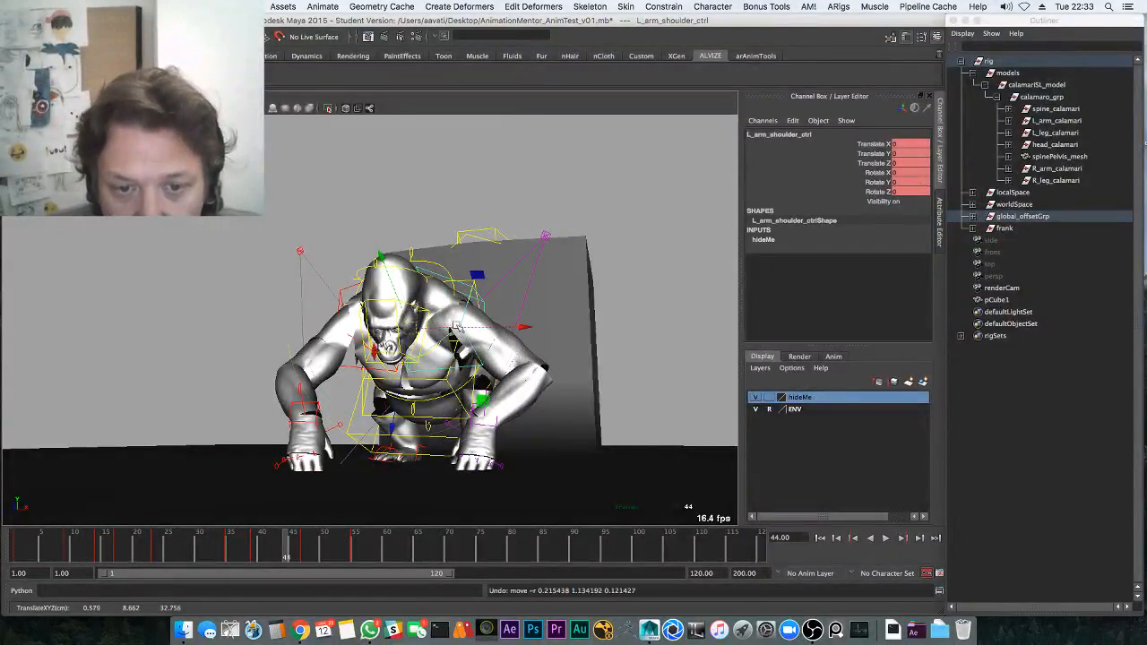
pyautogui.moveTo(484, 269); pyautogui.dragTo(444, 312)
# At frame 35, add the right shoulder control and select all six translate and rotate channels
pyautogui.click(230, 553)
pyautogui.press('q')
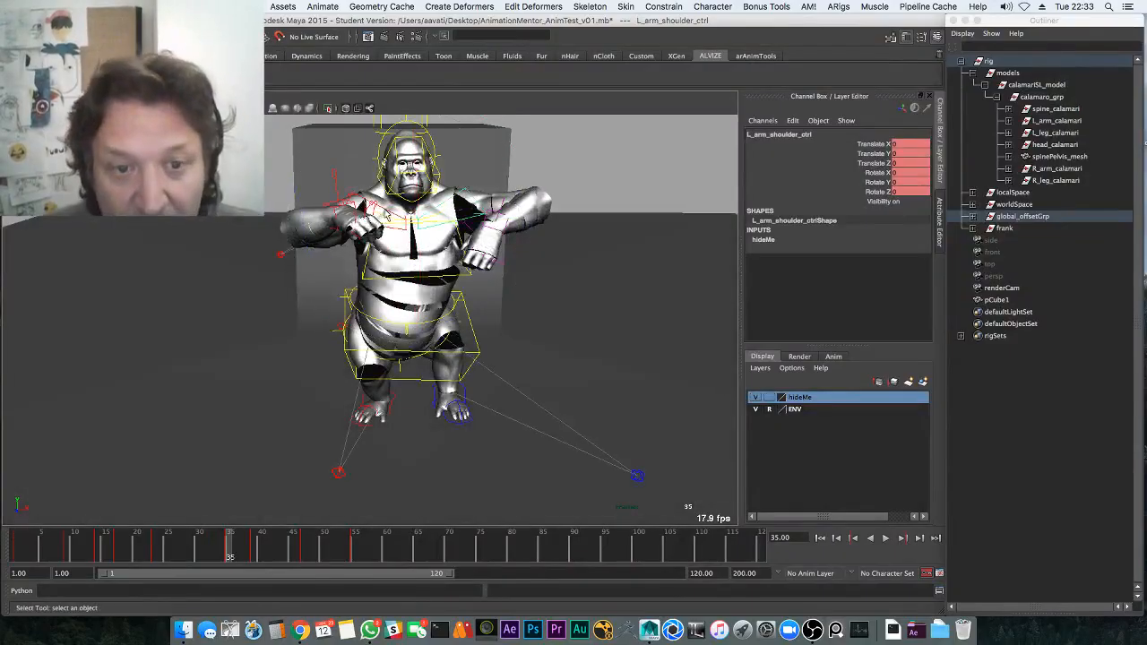
pyautogui.keyDown('shift'); pyautogui.click(386, 214); pyautogui.keyUp('shift')
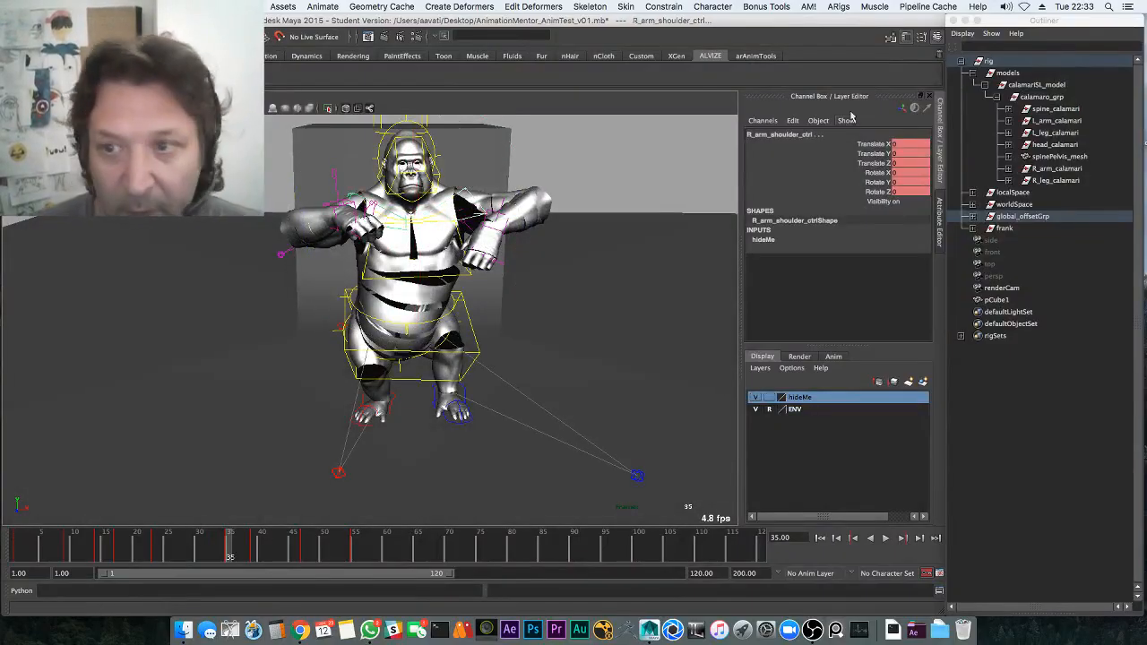
pyautogui.moveTo(873, 143); pyautogui.dragTo(873, 192)
# Break connections on the shoulder channels and key them at frame 1
pyautogui.rightClick(864, 184)
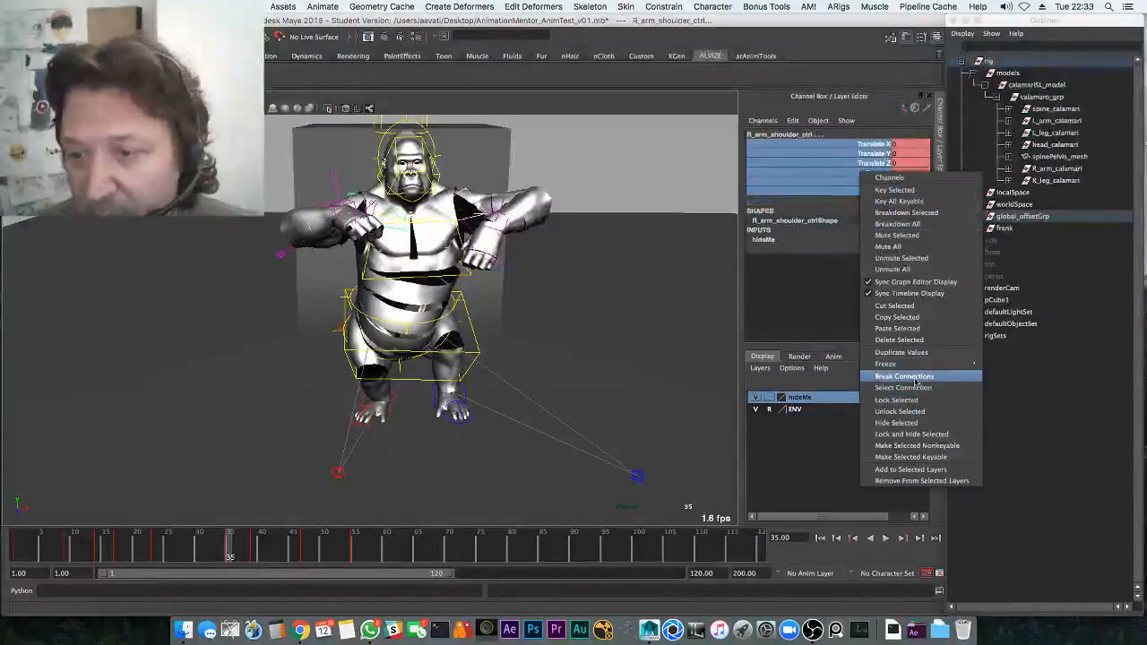
pyautogui.click(915, 380)
pyautogui.moveTo(154, 553); pyautogui.dragTo(5, 521)
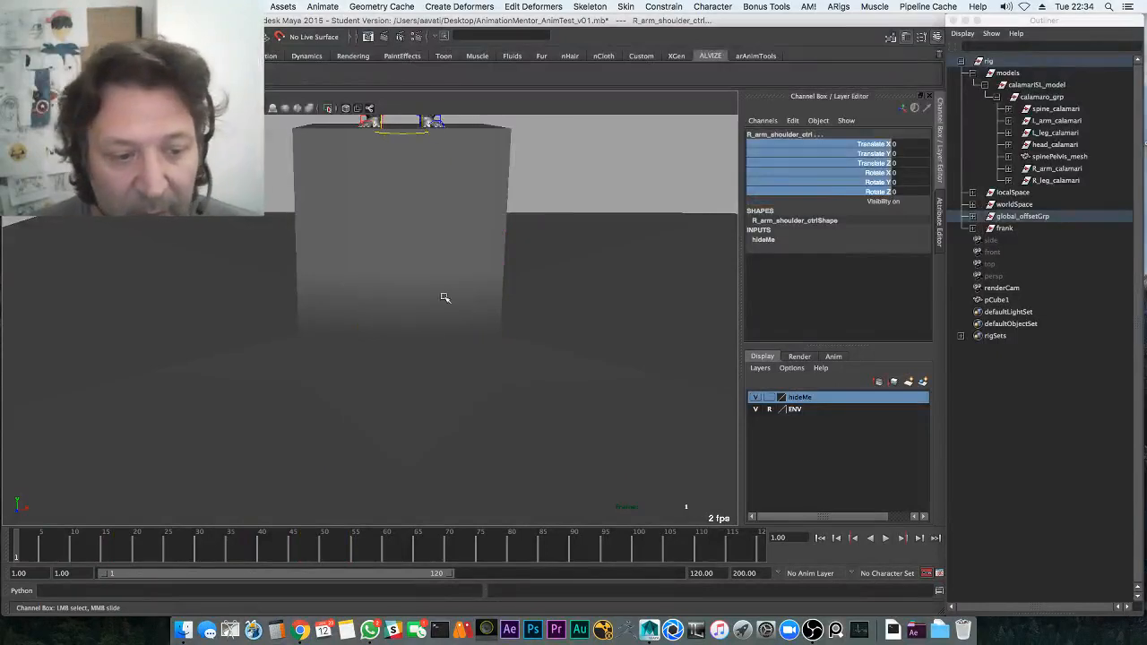
pyautogui.keyDown('alt'); pyautogui.moveTo(444, 298); pyautogui.dragTo(423, 346, button='middle'); pyautogui.keyUp('alt')
pyautogui.press('s')
# Set a key on the shoulder channels at frame 14 and review the opening frames
pyautogui.keyDown('alt'); pyautogui.moveTo(423, 346); pyautogui.dragTo(386, 320, button='right'); pyautogui.keyUp('alt')
pyautogui.hotkey('alt', 'v')
pyautogui.hotkey('alt', 'v')
pyautogui.keyDown('alt'); pyautogui.moveTo(400, 320); pyautogui.dragTo(410, 358, button='middle'); pyautogui.keyUp('alt')
pyautogui.keyDown('alt'); pyautogui.moveTo(409, 358); pyautogui.dragTo(407, 332); pyautogui.keyUp('alt')
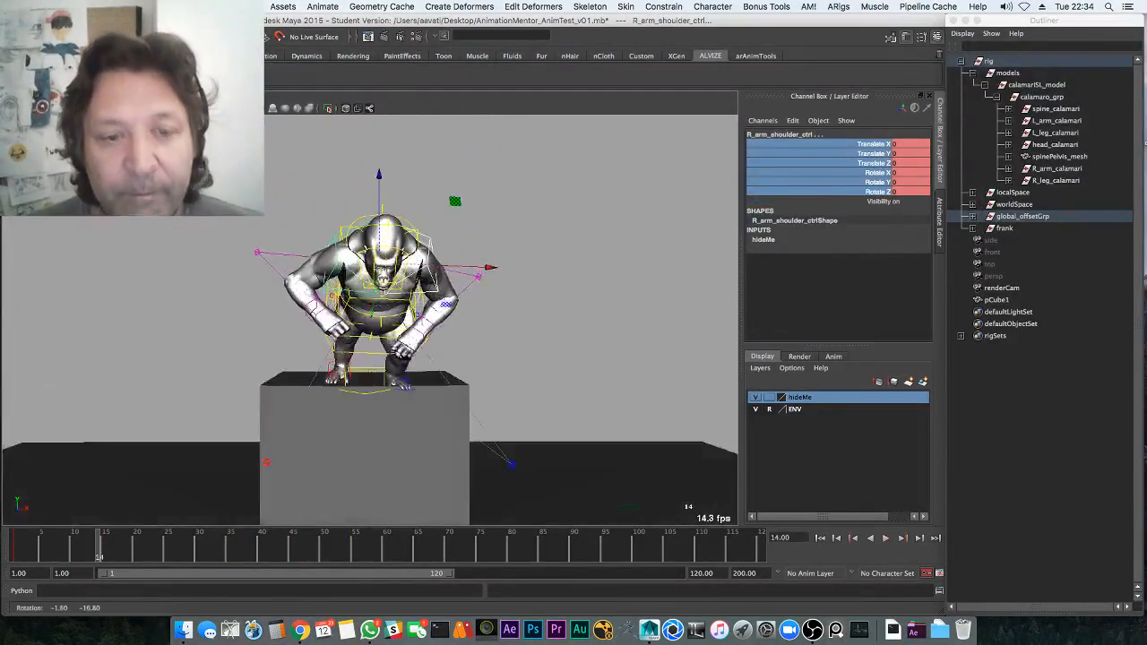
pyautogui.press('s')
pyautogui.press('e')
pyautogui.press('w')
pyautogui.click(12, 553)
pyautogui.hotkey('alt', 'v')
# Rotate the shoulders slightly at frame 14 and check the pose at frame 22
pyautogui.click(99, 549)
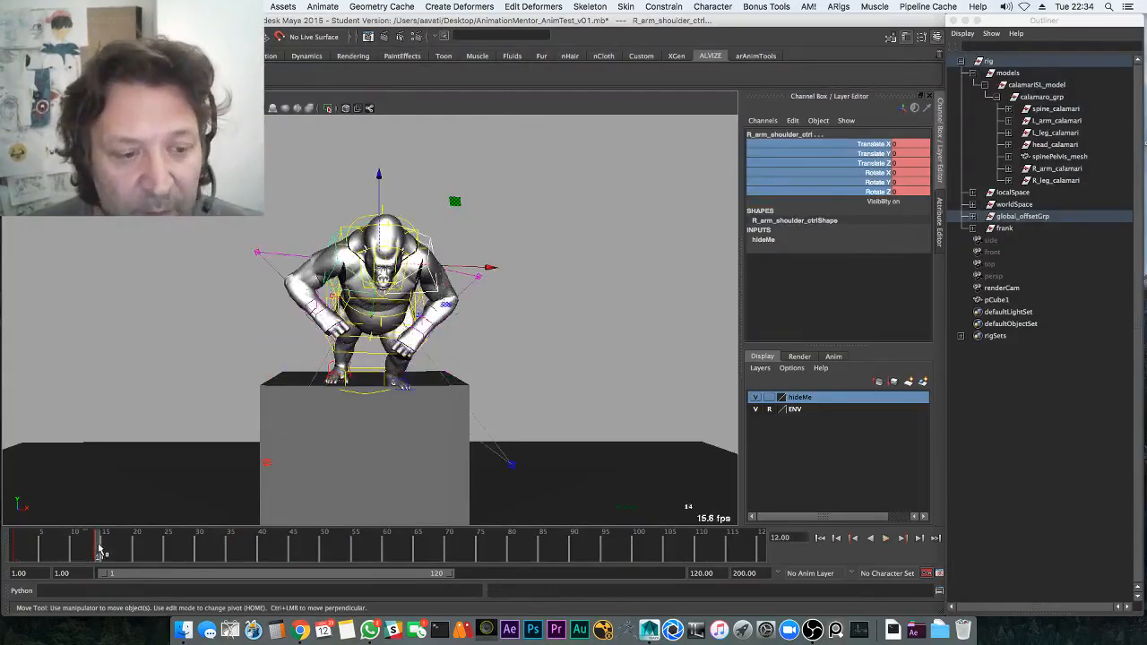
pyautogui.press('e')
pyautogui.moveTo(413, 216); pyautogui.dragTo(391, 213)
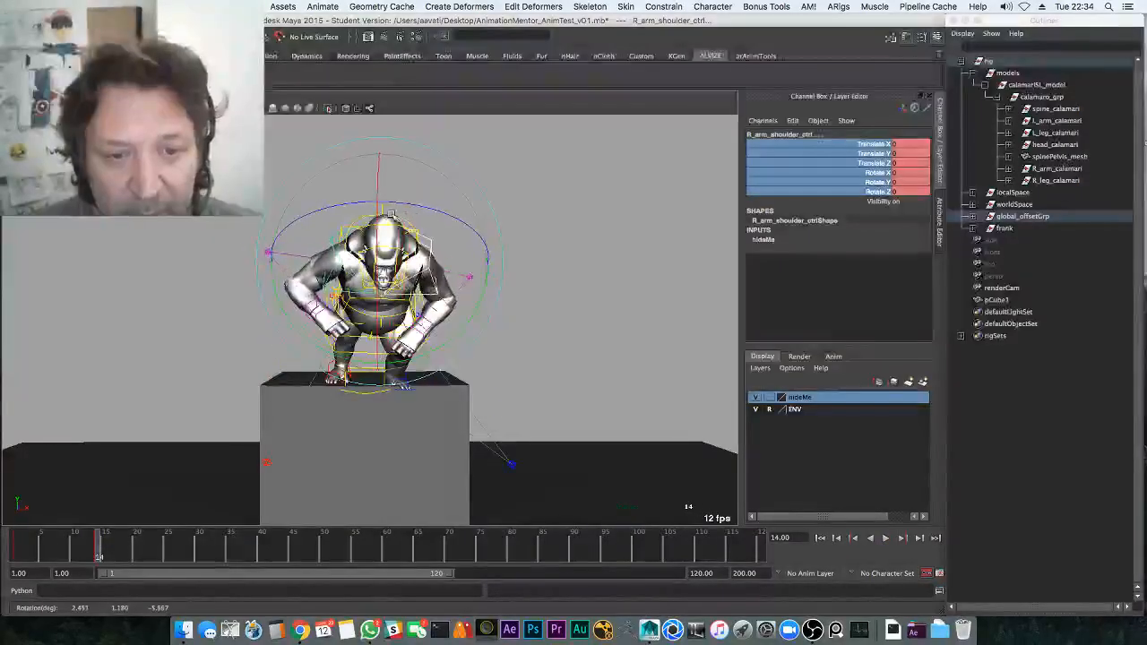
pyautogui.keyDown('alt'); pyautogui.moveTo(421, 426); pyautogui.dragTo(290, 439); pyautogui.keyUp('alt')
pyautogui.moveTo(111, 549); pyautogui.dragTo(149, 543)
pyautogui.keyDown('alt'); pyautogui.moveTo(387, 170); pyautogui.dragTo(508, 176); pyautogui.keyUp('alt')
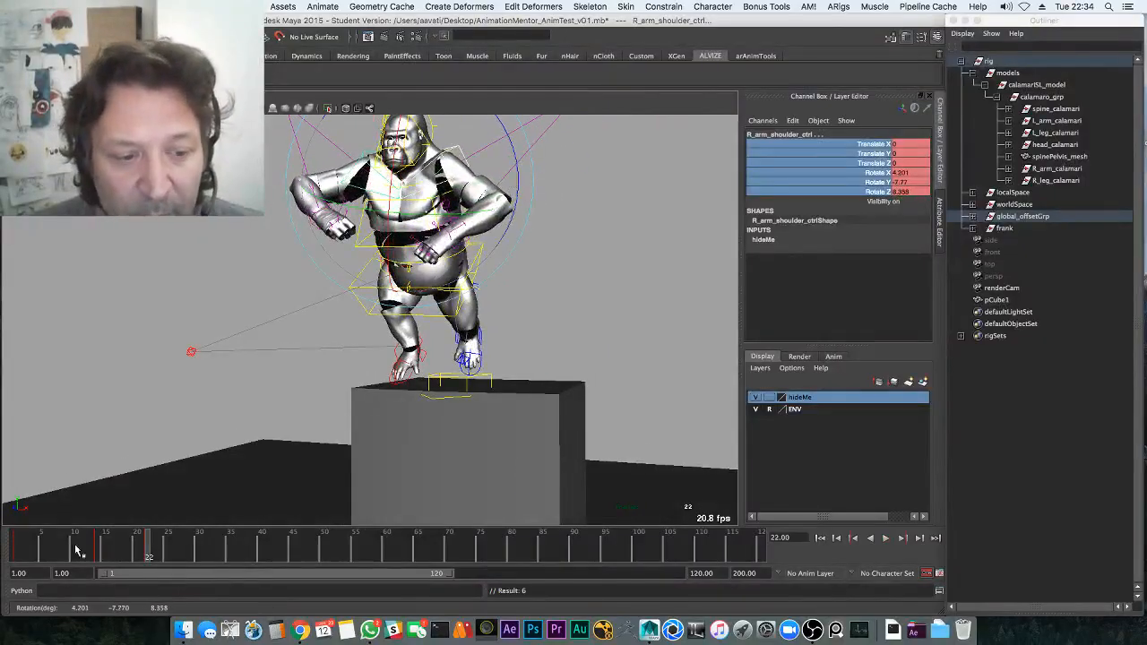
# Scrub the jump from frame 22 to frame 34 and play the animation
pyautogui.moveTo(76, 550); pyautogui.dragTo(206, 541)
pyautogui.keyDown('alt'); pyautogui.moveTo(325, 425); pyautogui.dragTo(361, 316, button='middle'); pyautogui.keyUp('alt')
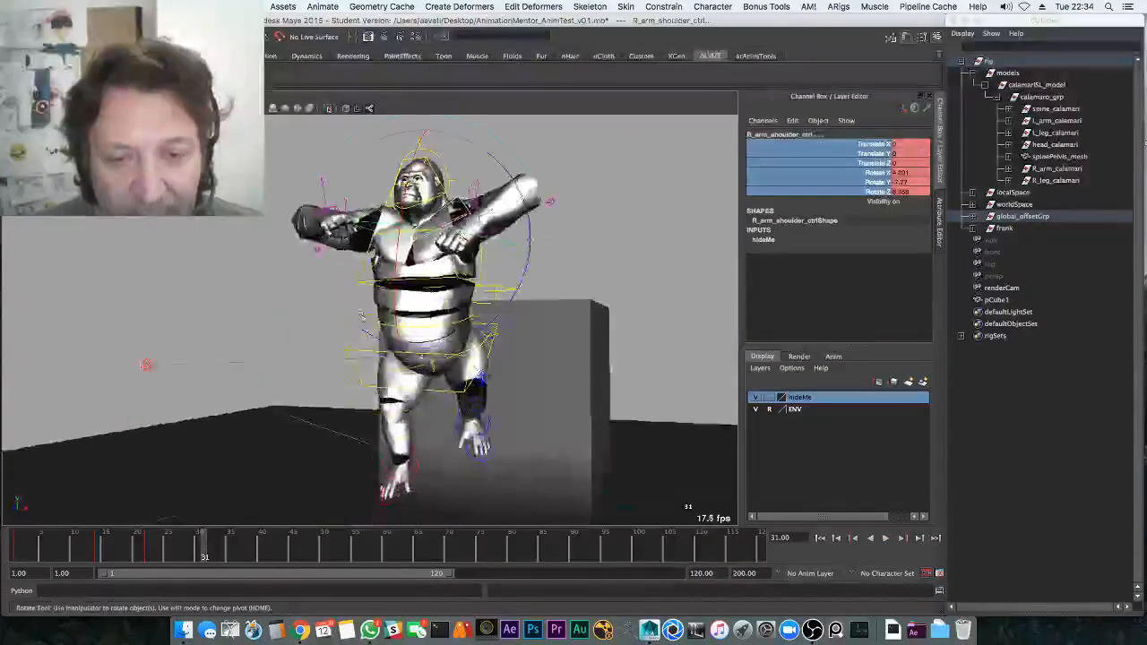
pyautogui.keyDown('alt'); pyautogui.moveTo(361, 316); pyautogui.dragTo(332, 410); pyautogui.keyUp('alt')
pyautogui.moveTo(191, 543); pyautogui.dragTo(210, 540)
pyautogui.keyDown('alt'); pyautogui.moveTo(265, 407); pyautogui.dragTo(280, 348, button='middle'); pyautogui.keyUp('alt')
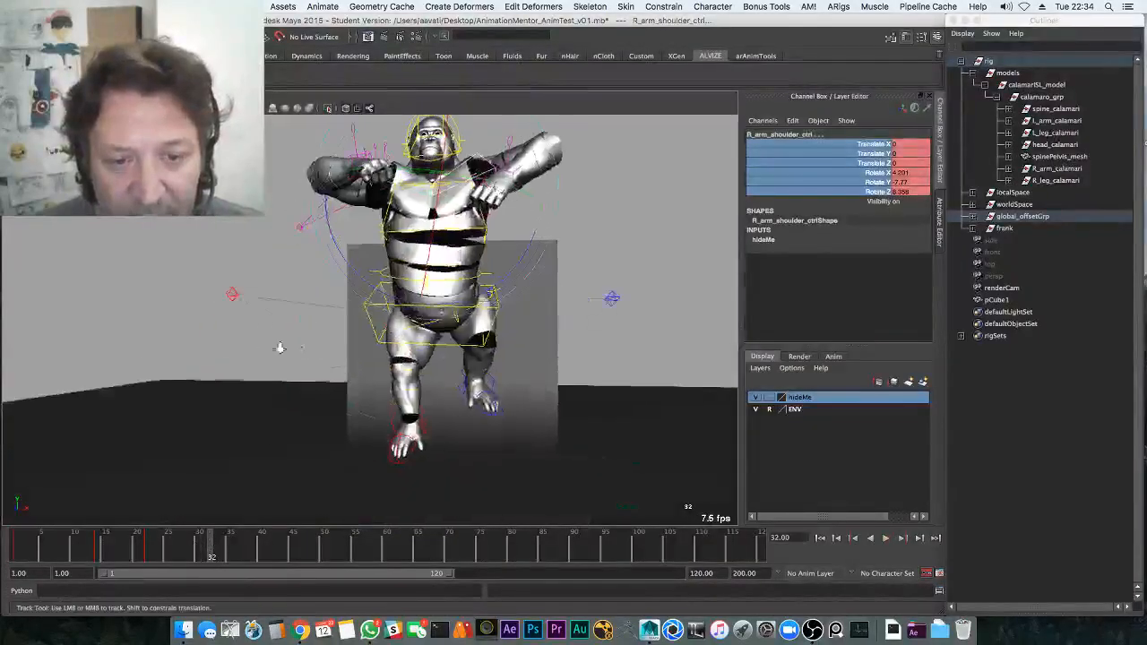
pyautogui.keyDown('alt'); pyautogui.moveTo(279, 347); pyautogui.dragTo(269, 357, button='right'); pyautogui.keyUp('alt')
pyautogui.moveTo(208, 534); pyautogui.dragTo(222, 538)
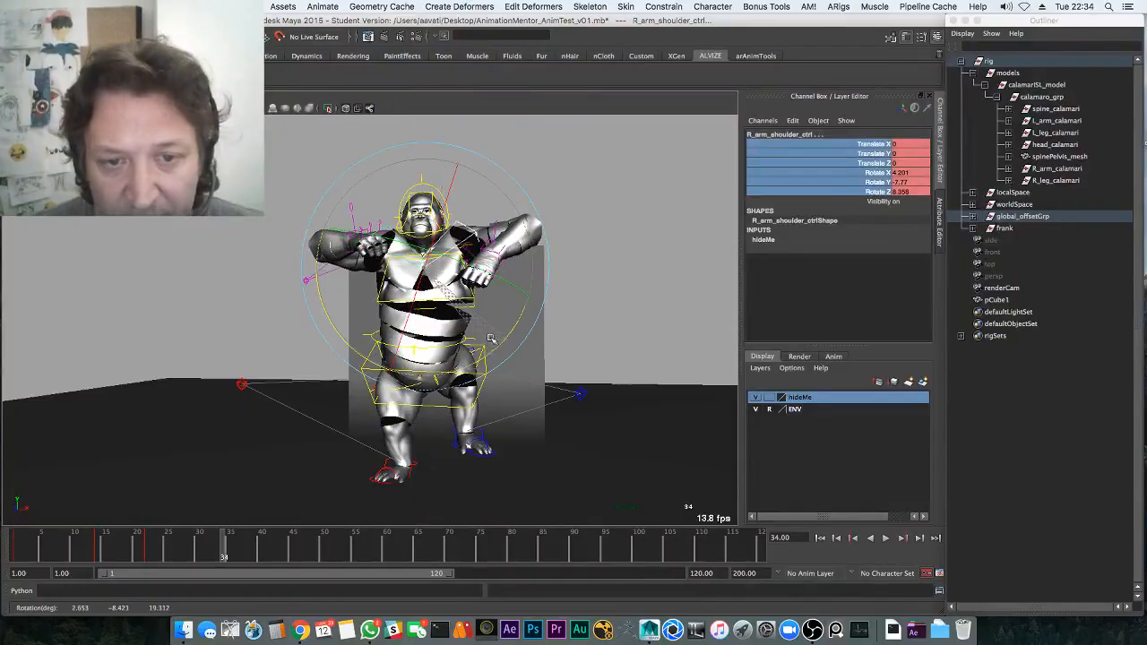
pyautogui.hotkey('alt', 'v')
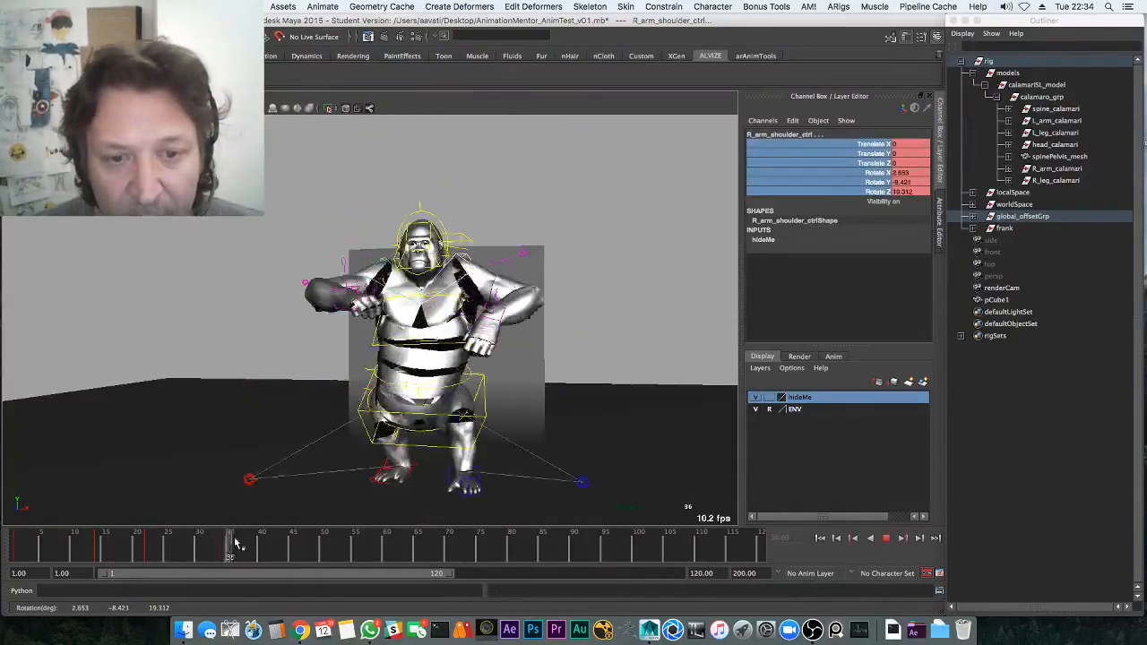
# Rotate the right shoulder into the landing pose and replay from frame 28
pyautogui.moveTo(459, 248); pyautogui.dragTo(444, 244)
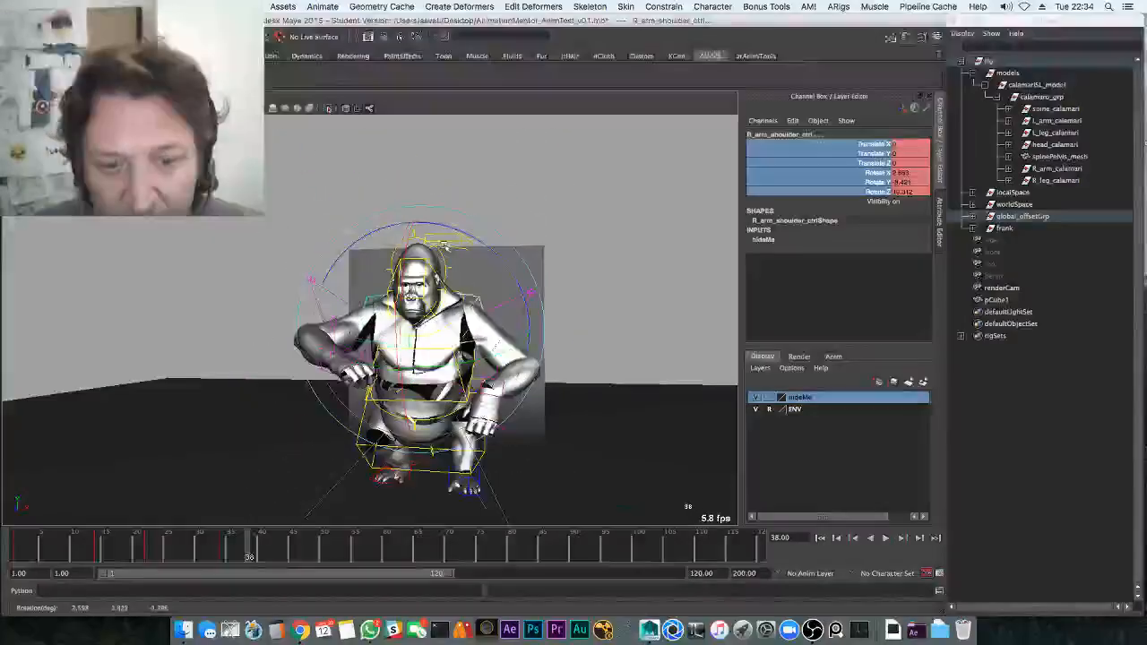
pyautogui.moveTo(467, 283)
pyautogui.keyDown('alt'); pyautogui.mouseDown()
pyautogui.moveTo(349, 350)
pyautogui.moveTo(464, 276)
pyautogui.mouseUp(); pyautogui.keyUp('alt')
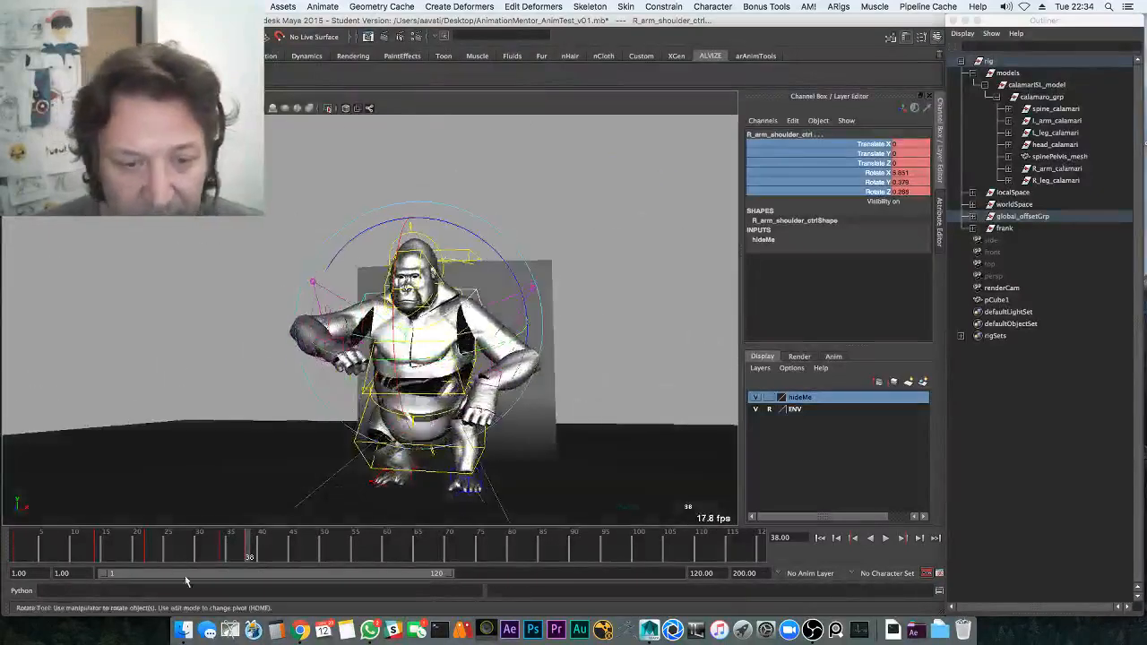
pyautogui.click(185, 548)
pyautogui.hotkey('alt', 'v')
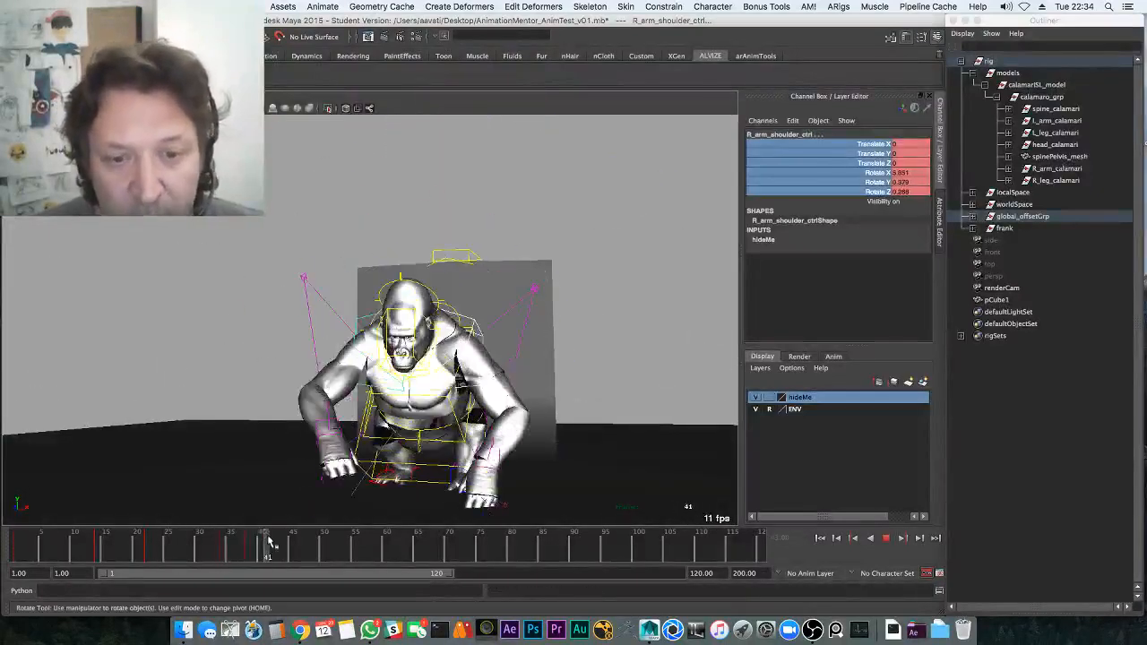
# Rotate and slightly shift the left shoulder control around frames 37–41, then replay the landing
pyautogui.click(474, 327)
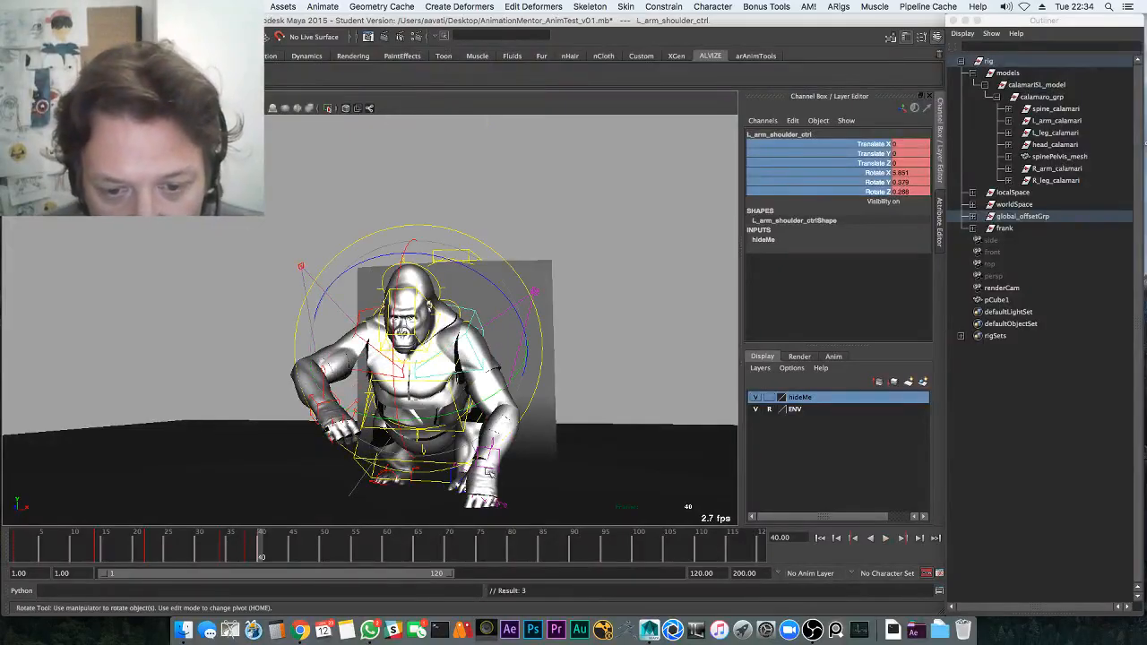
pyautogui.press('w')
pyautogui.press('e')
pyautogui.moveTo(246, 549); pyautogui.dragTo(271, 544)
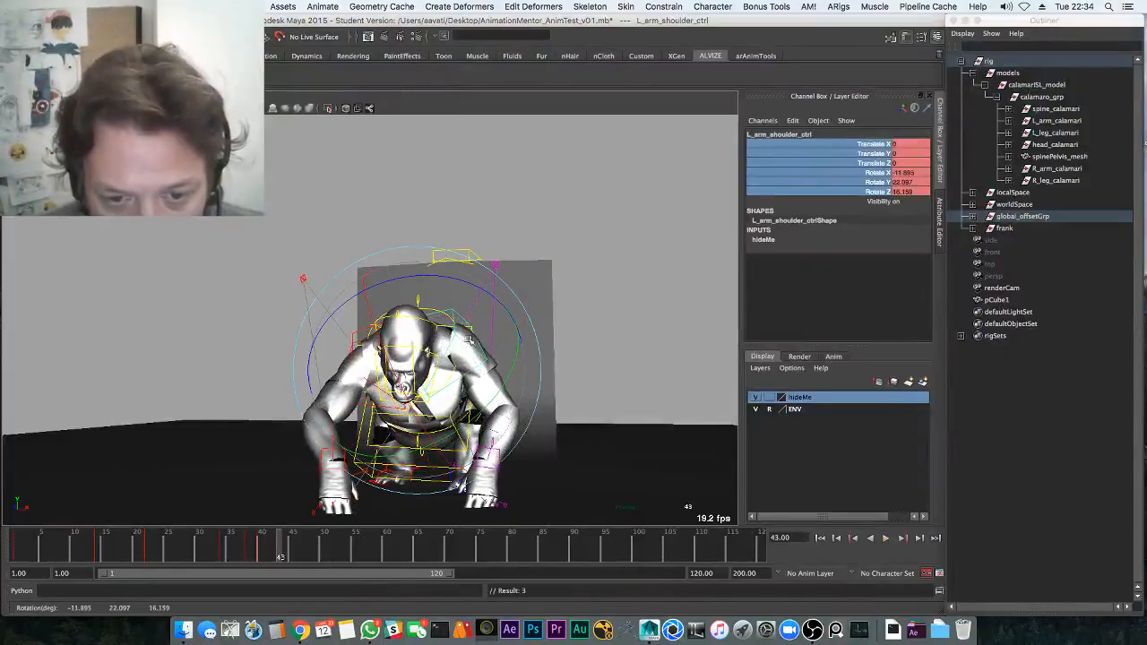
pyautogui.hotkey('alt', 'v')
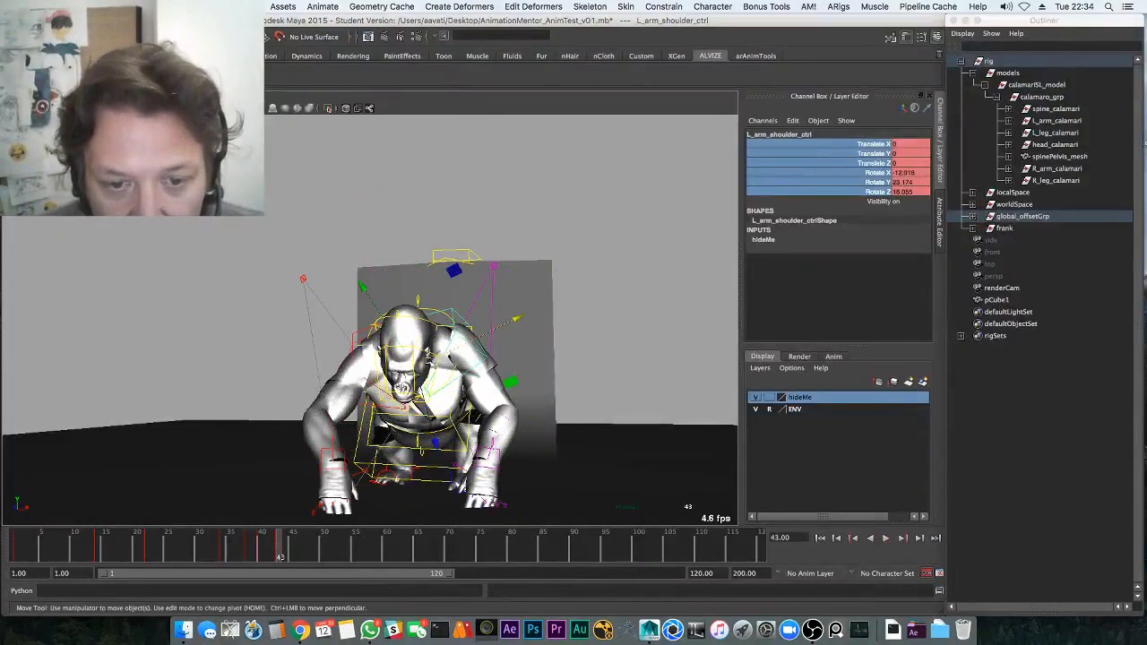
pyautogui.moveTo(414, 362); pyautogui.dragTo(420, 367)
pyautogui.moveTo(279, 543); pyautogui.dragTo(324, 547)
pyautogui.hotkey('alt', 'v')
pyautogui.hotkey('alt', 'v')
pyautogui.press('e')
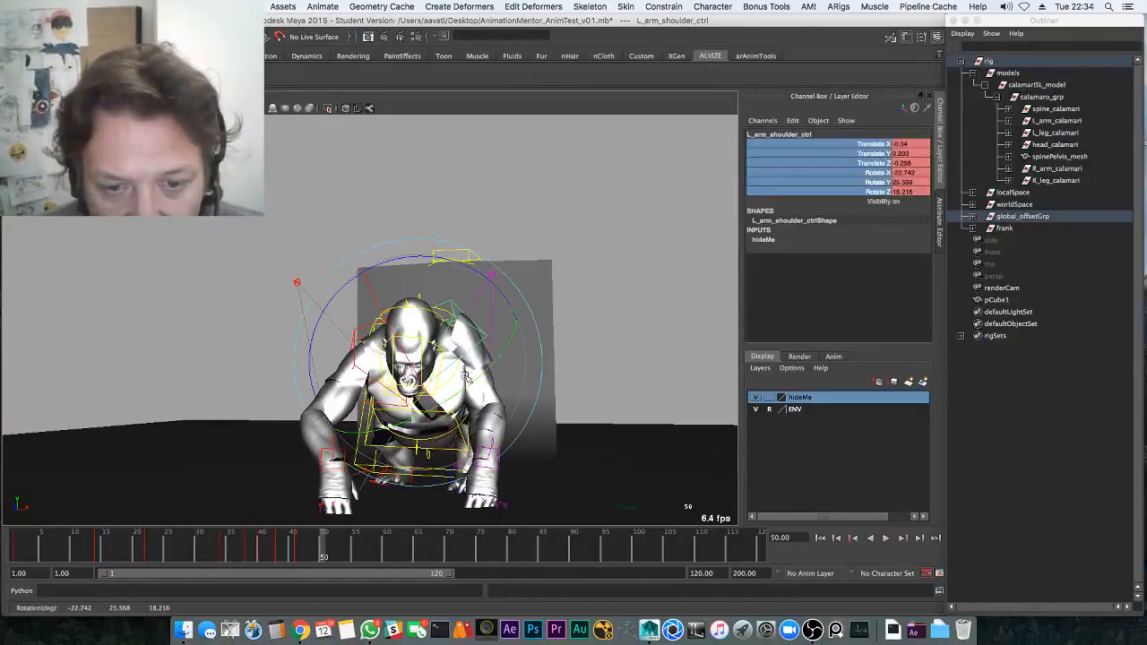
pyautogui.hotkey('alt', 'v')
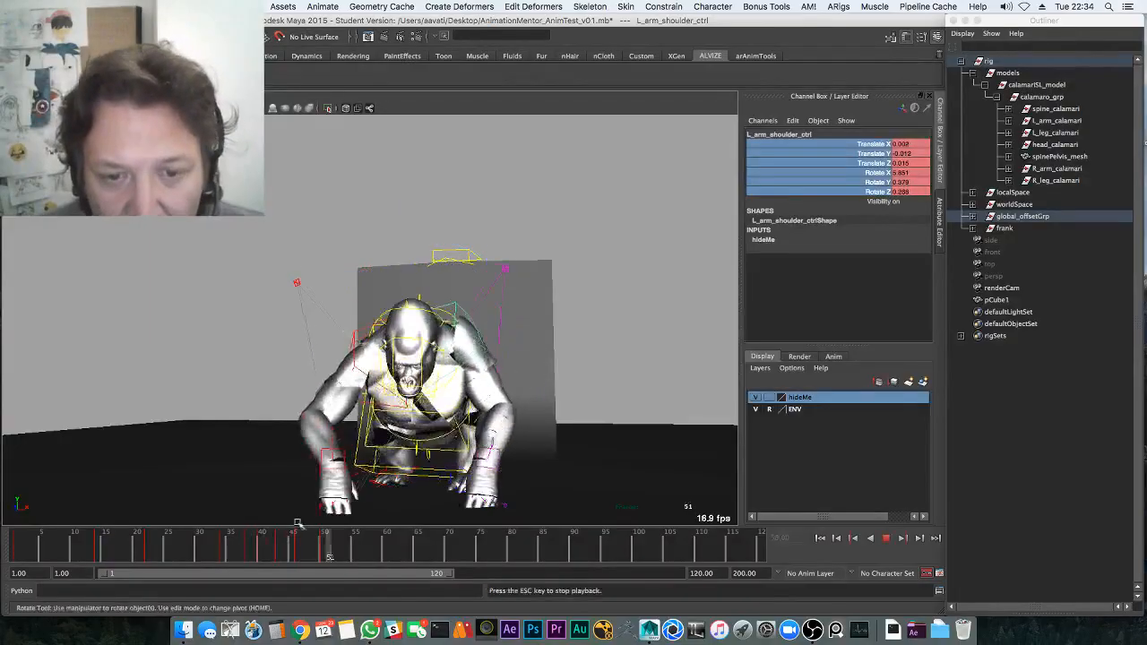
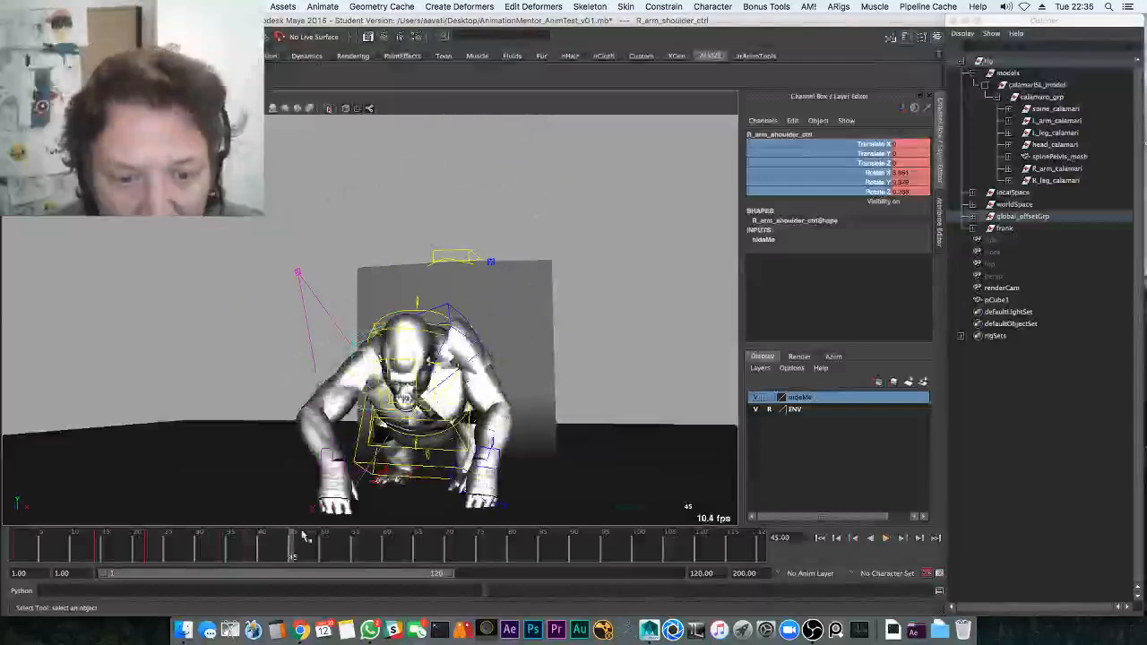
# Step through frames 42–47 and play the jump twice to review the shoulder pose
pyautogui.moveTo(267, 545); pyautogui.dragTo(272, 553)
pyautogui.press('w')
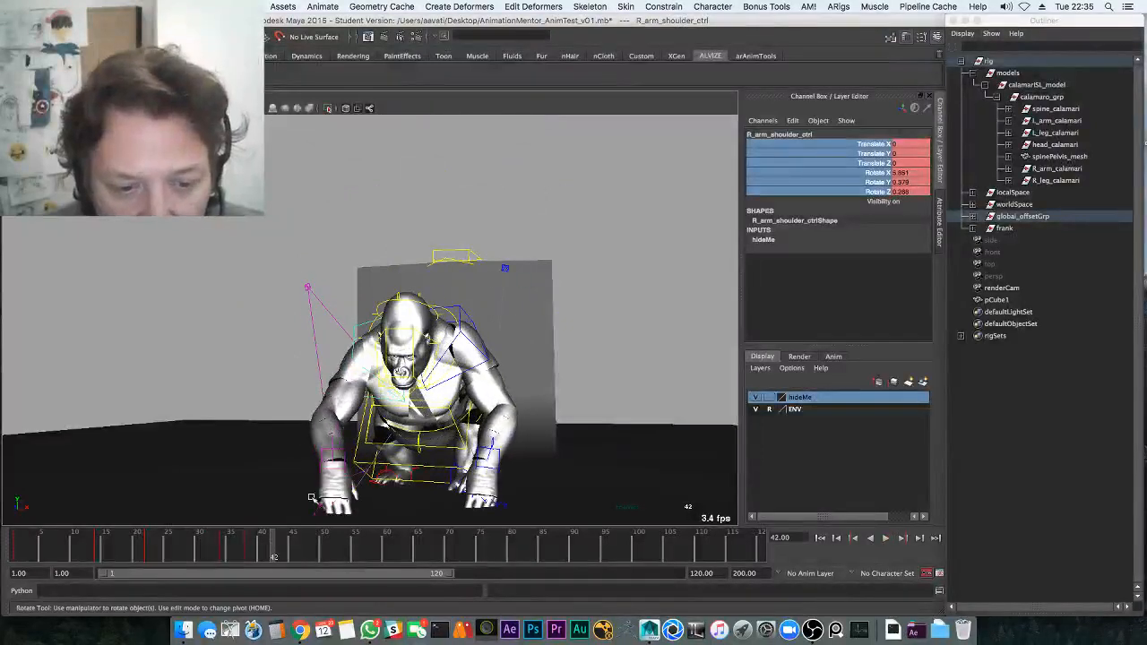
pyautogui.hotkey('shift', 'w')
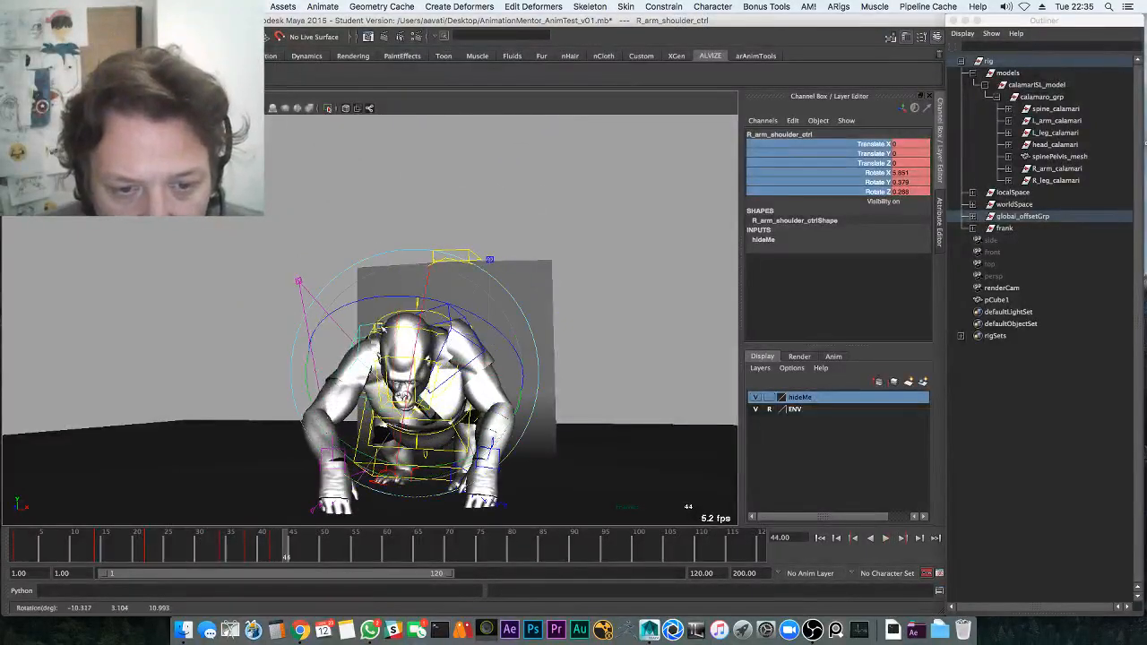
pyautogui.press('e')
pyautogui.moveTo(300, 546); pyautogui.dragTo(328, 543)
pyautogui.hotkey('alt', 'v')
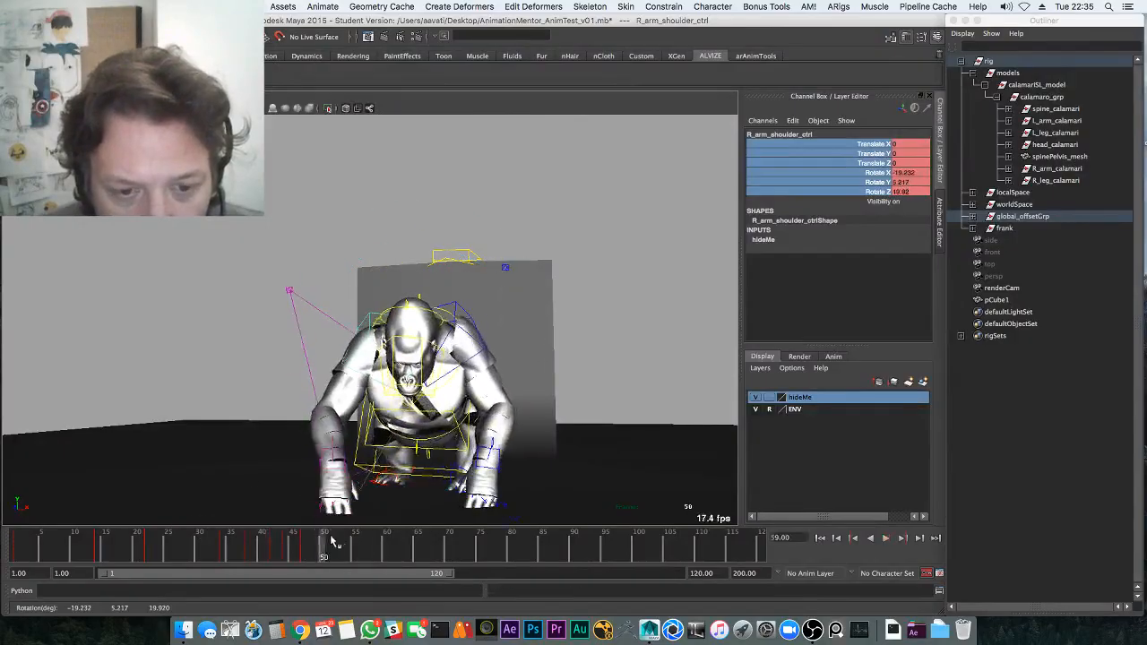
pyautogui.press('Escape')
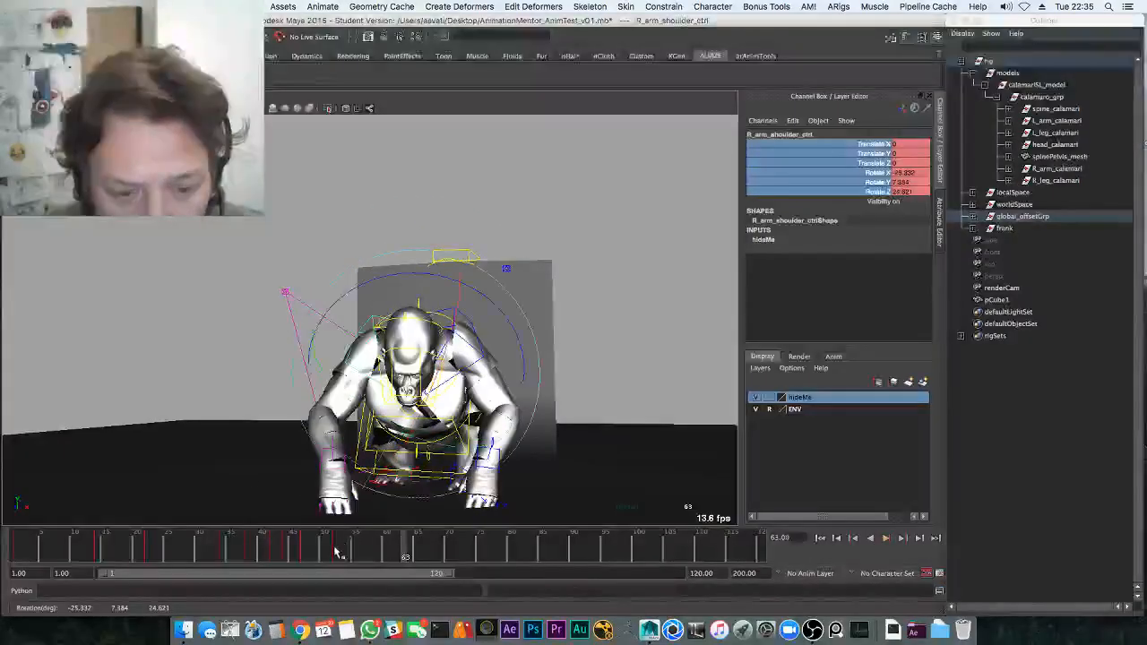
pyautogui.hotkey('alt', 'v')
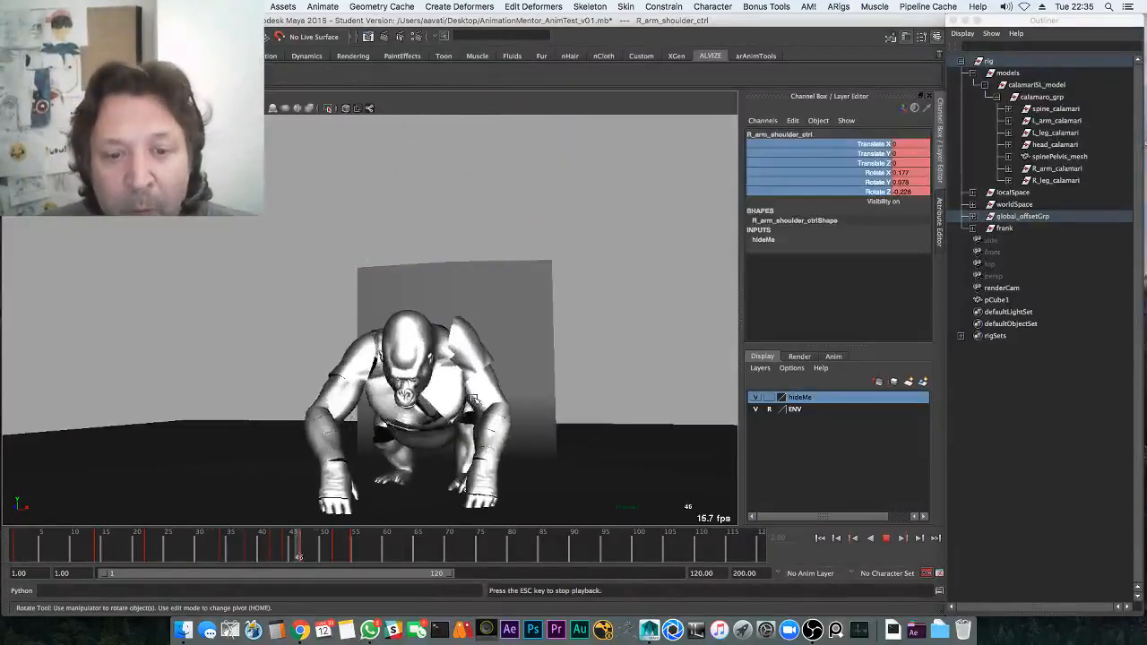
pyautogui.press('Escape')
# Select the neck and then the head control with the Rotate tool, viewed from three-quarters
pyautogui.press('q')
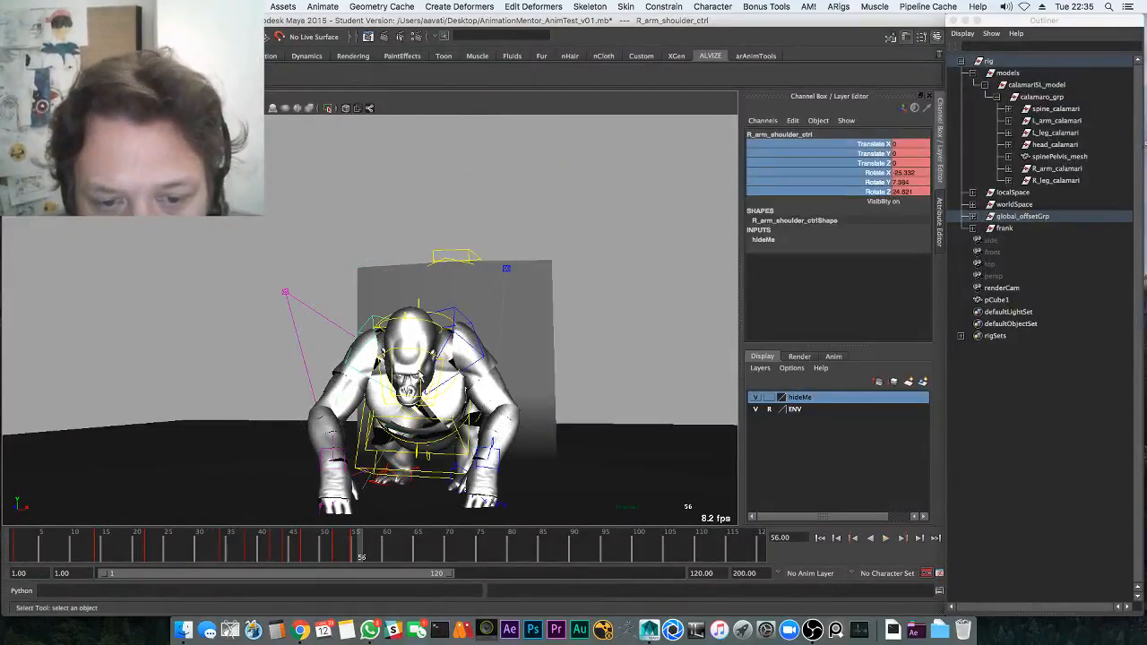
pyautogui.click(420, 376)
pyautogui.press('e')
pyautogui.press('q')
pyautogui.click(401, 362)
pyautogui.press('e')
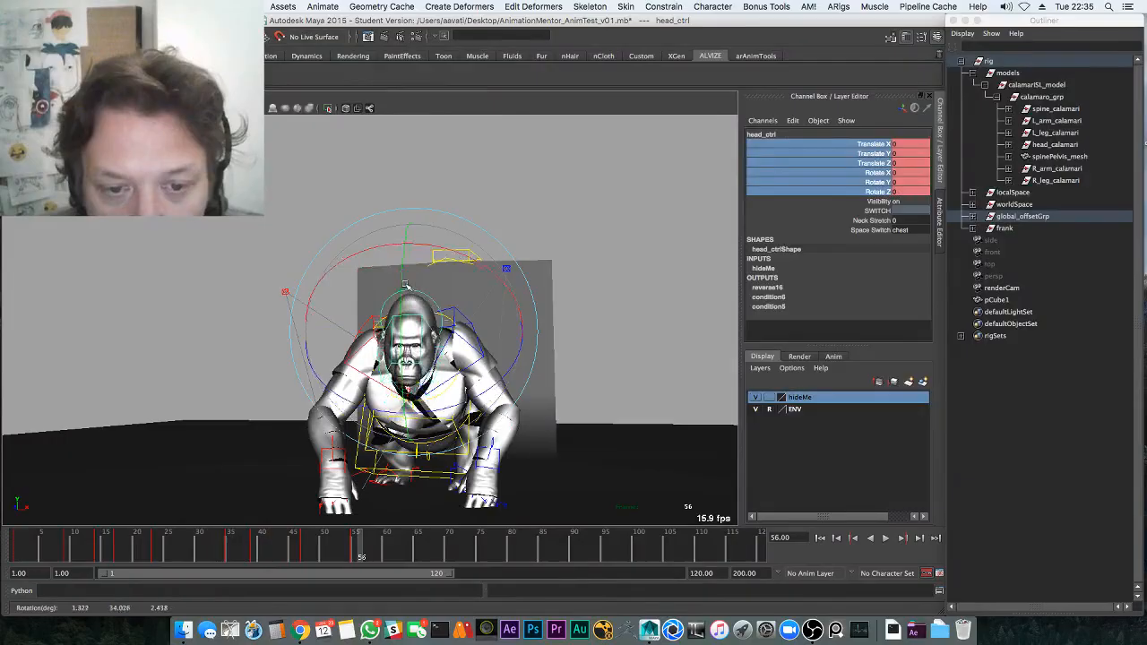
pyautogui.keyDown('alt'); pyautogui.moveTo(406, 285); pyautogui.dragTo(260, 362); pyautogui.keyUp('alt')
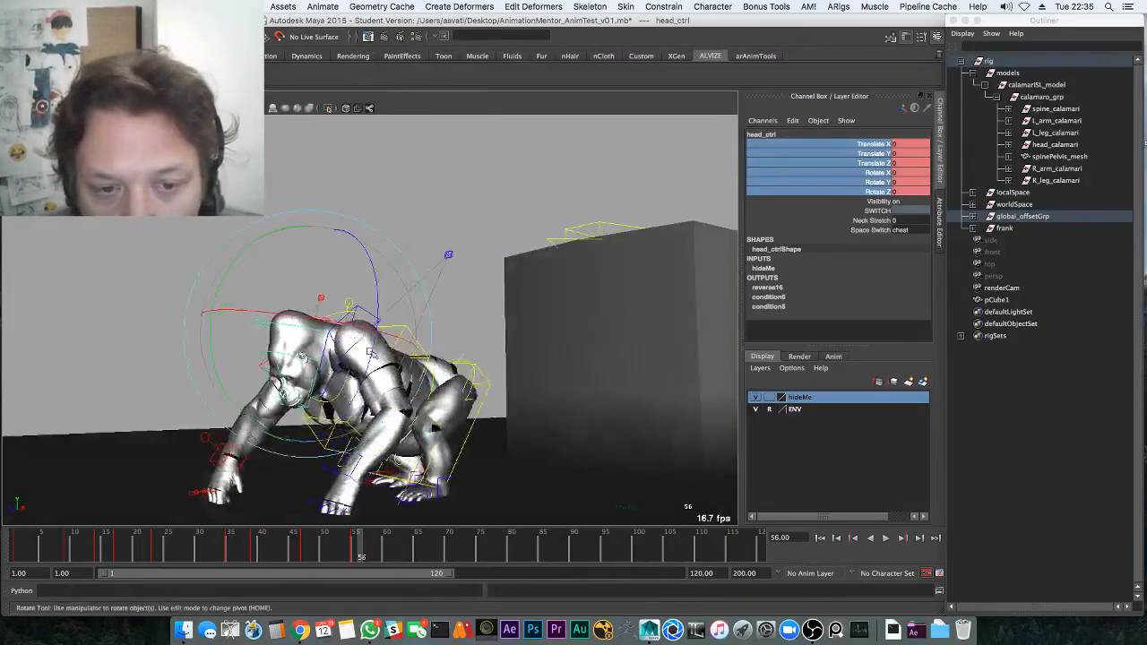
# Check the base neck and shoulder controls, reselect head_ctrl from the front, and save the scene
pyautogui.press('q')
pyautogui.click(272, 345)
pyautogui.press('e')
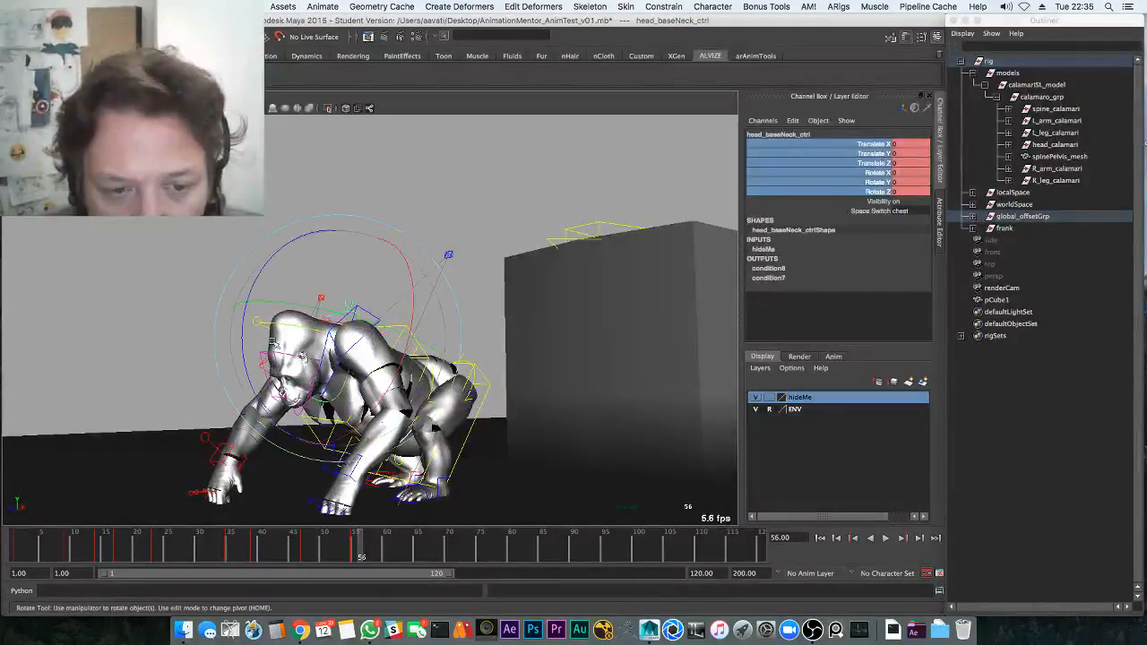
pyautogui.press('q')
pyautogui.click(326, 325)
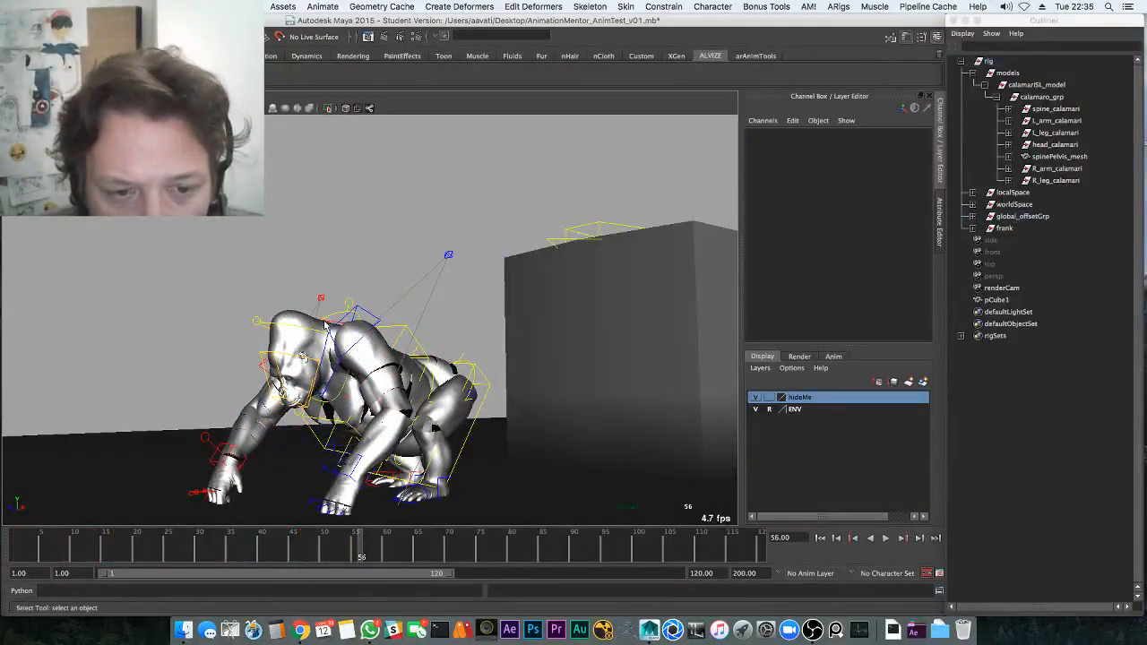
pyautogui.click(326, 331)
pyautogui.click(288, 325)
pyautogui.click(257, 320)
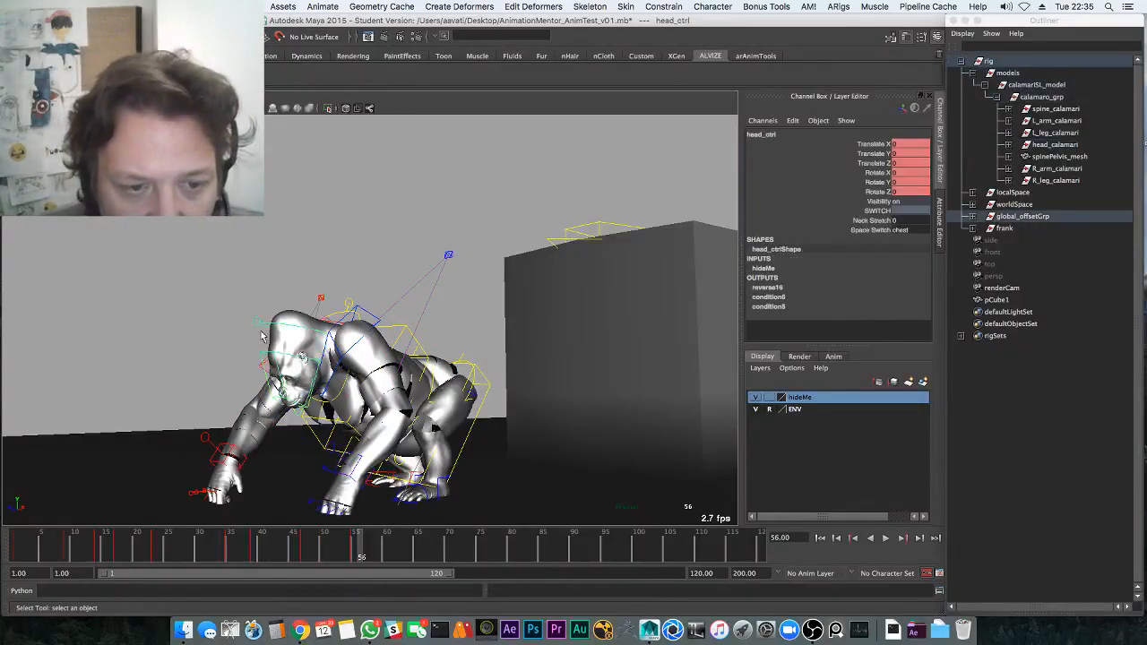
pyautogui.keyDown('alt'); pyautogui.moveTo(276, 379); pyautogui.dragTo(375, 367); pyautogui.keyUp('alt')
pyautogui.press('super+s')
pyautogui.click(532, 343)
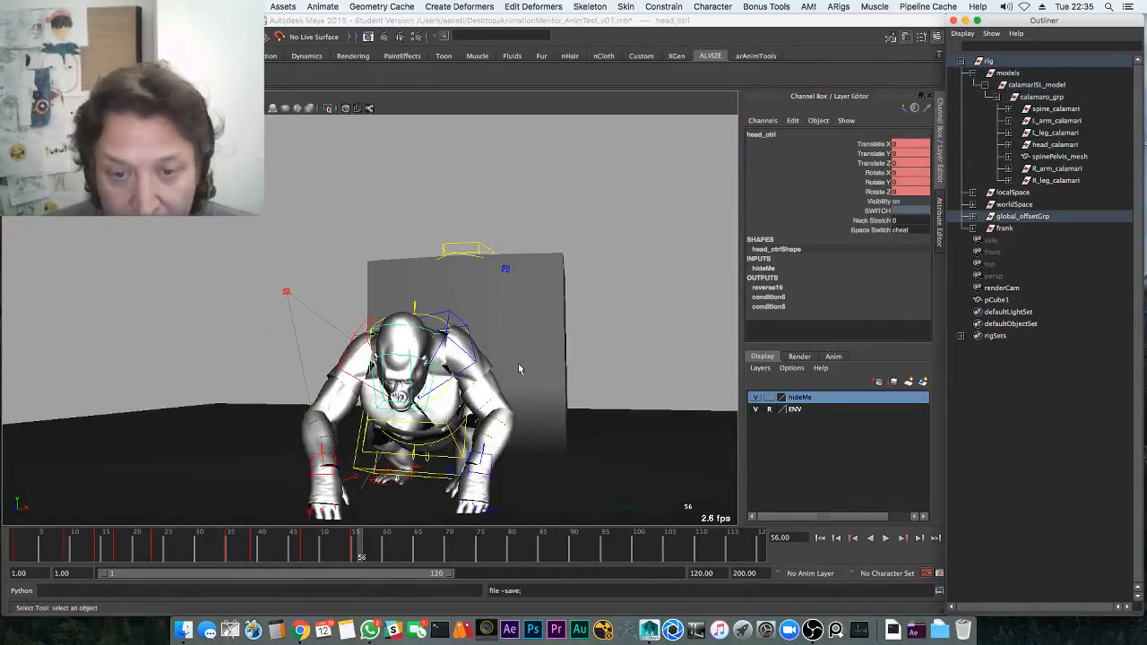
# At frame 1, break connections on all of head_ctrl's translate and rotate channels
pyautogui.moveTo(187, 542); pyautogui.dragTo(3, 536)
pyautogui.moveTo(853, 152); pyautogui.dragTo(867, 190)
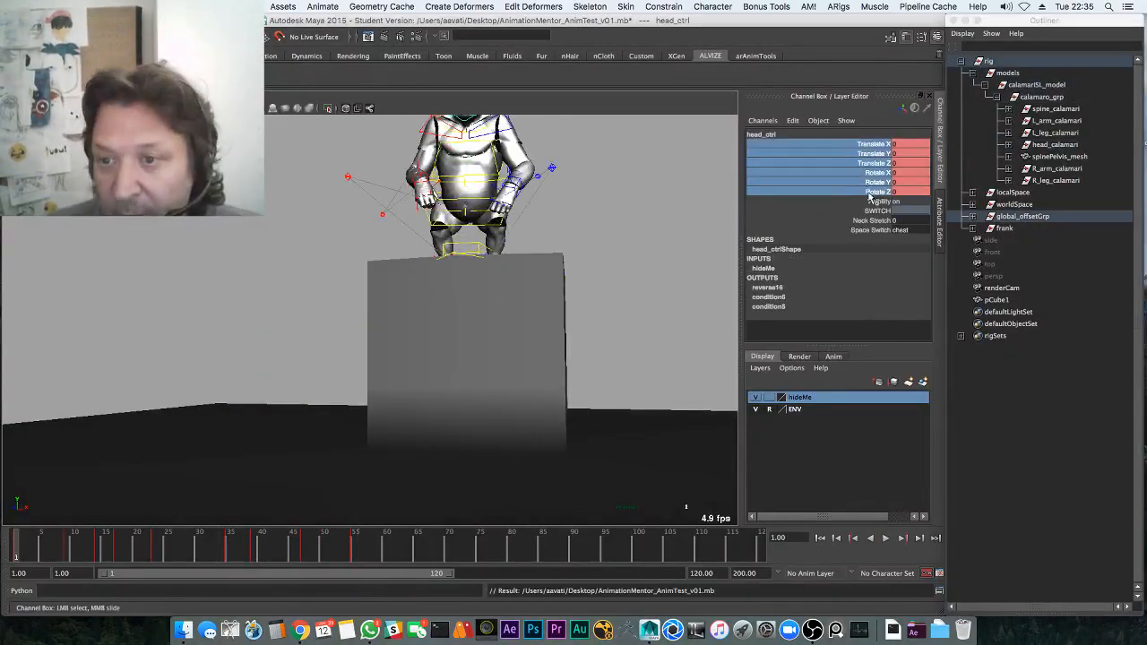
pyautogui.rightClick(869, 186)
pyautogui.click(927, 386)
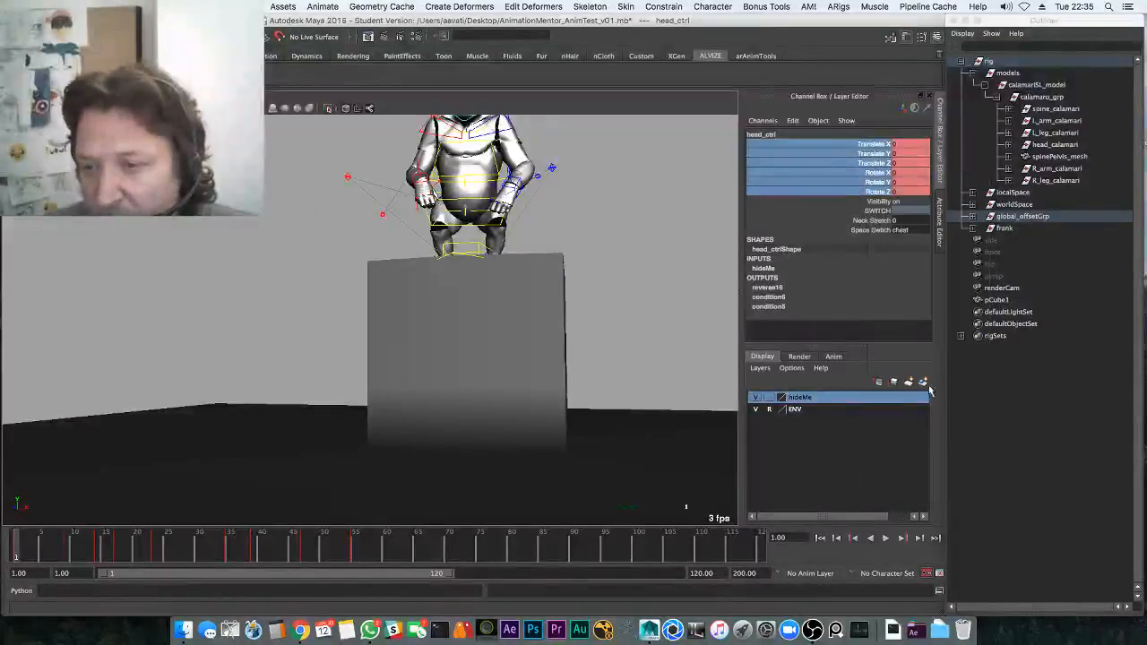
# Key the head's rotation and translation at frame 1, then turn it and key it at frame 12
pyautogui.keyDown('alt'); pyautogui.moveTo(448, 369); pyautogui.dragTo(456, 455, button='middle'); pyautogui.keyUp('alt')
pyautogui.press('e')
pyautogui.hotkey('shift', 'e')
pyautogui.hotkey('shift', 'w')
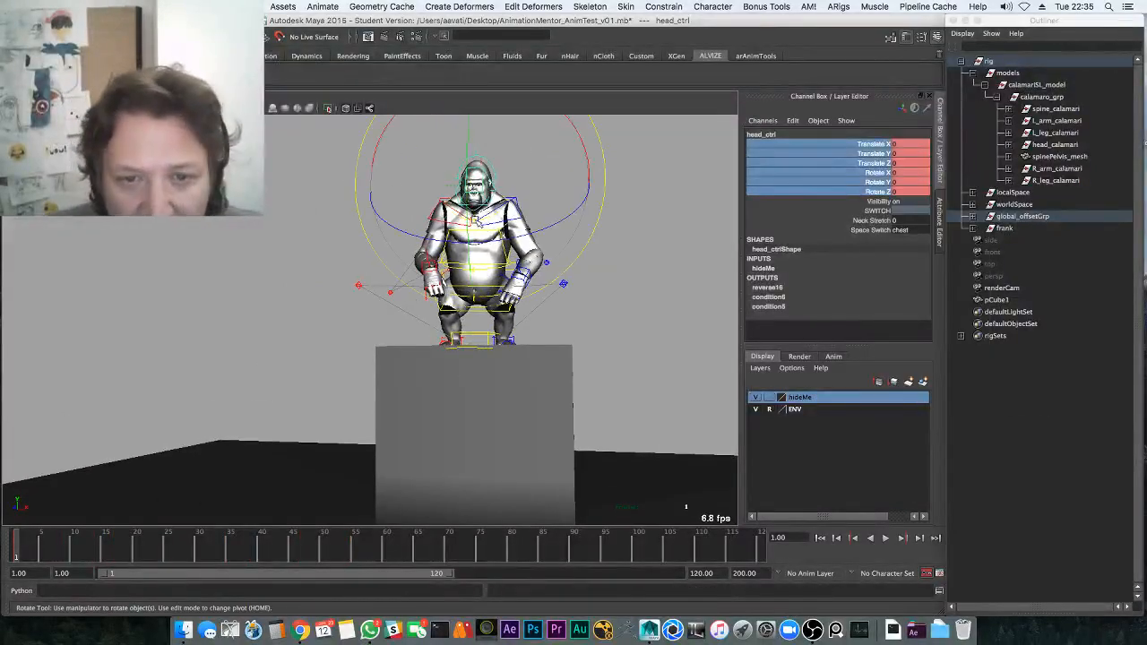
pyautogui.moveTo(482, 213)
pyautogui.mouseDown()
pyautogui.moveTo(475, 244)
pyautogui.moveTo(476, 231)
pyautogui.mouseUp()
pyautogui.hotkey('alt', 'v')
pyautogui.hotkey('alt', 'v')
pyautogui.hotkey('shift', 'e')
pyautogui.hotkey('alt', 'v')
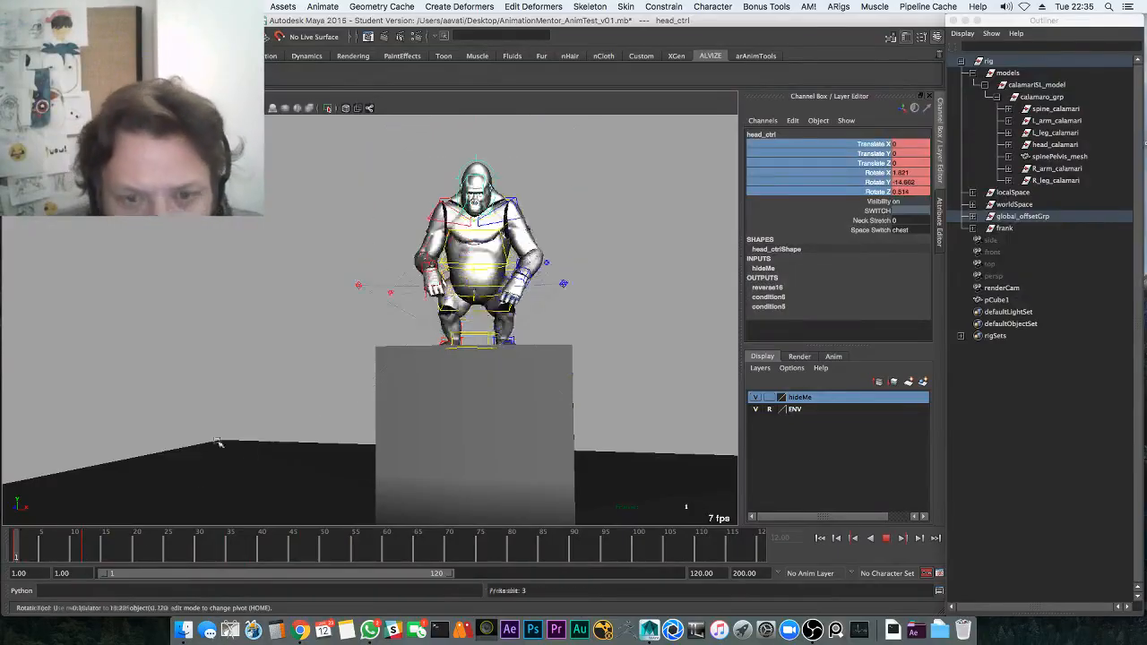
pyautogui.hotkey('alt', 'v')
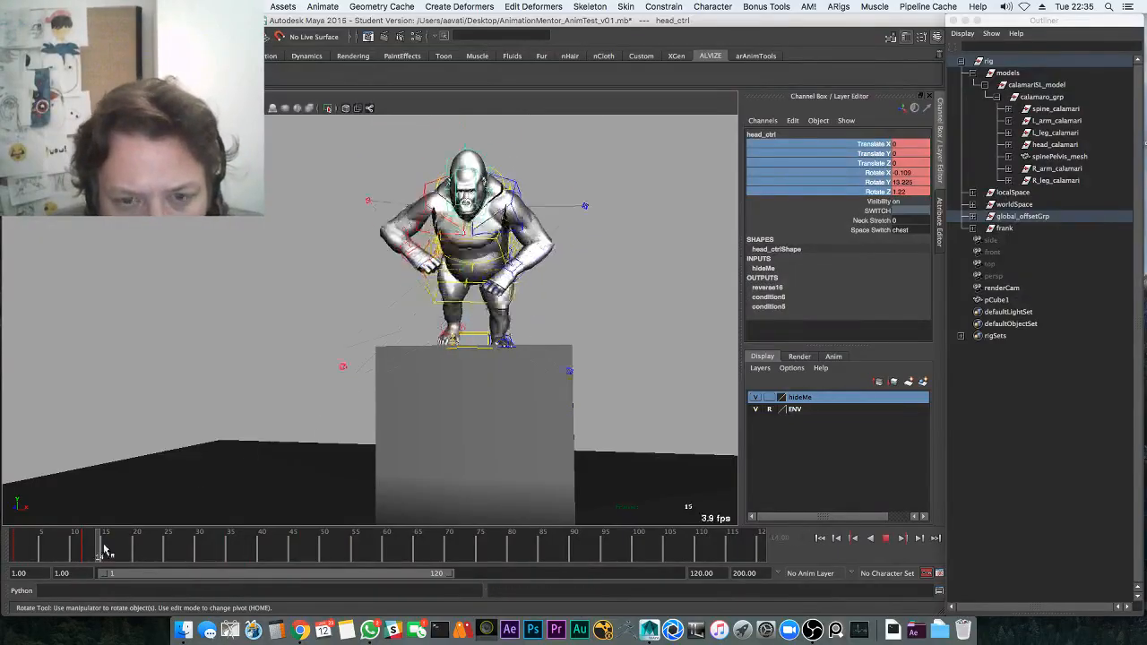
# Review the head motion through frames 17, 31 and 29–36 from a reframed view
pyautogui.moveTo(105, 549); pyautogui.dragTo(117, 549)
pyautogui.click(204, 548)
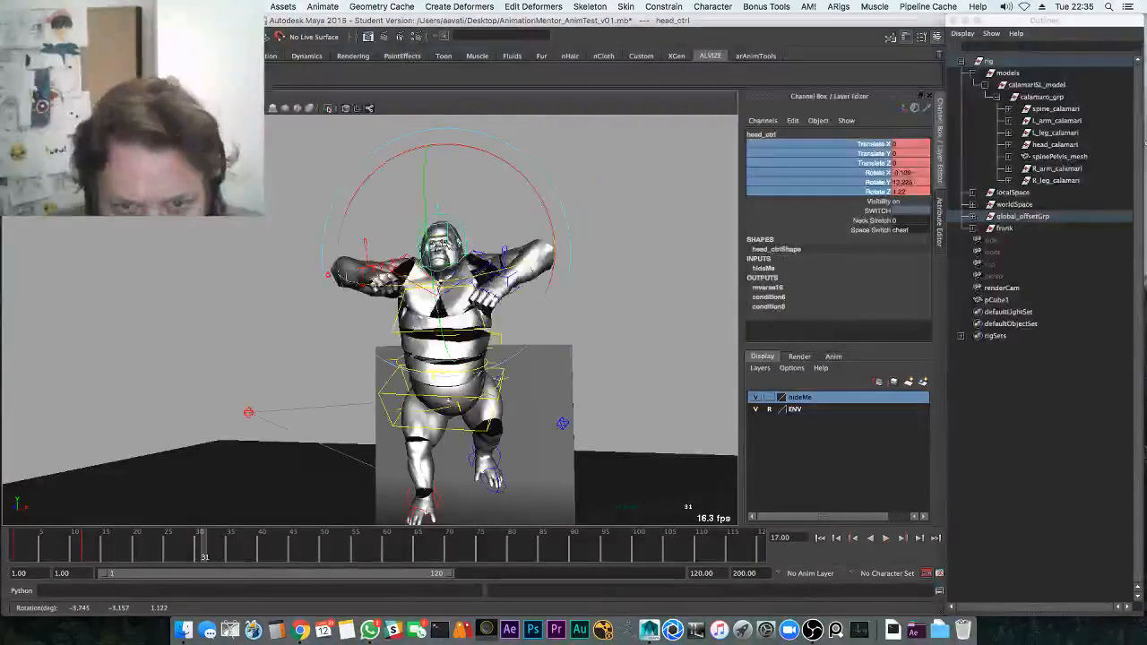
pyautogui.hotkey('alt', 'v')
pyautogui.hotkey('alt', 'v')
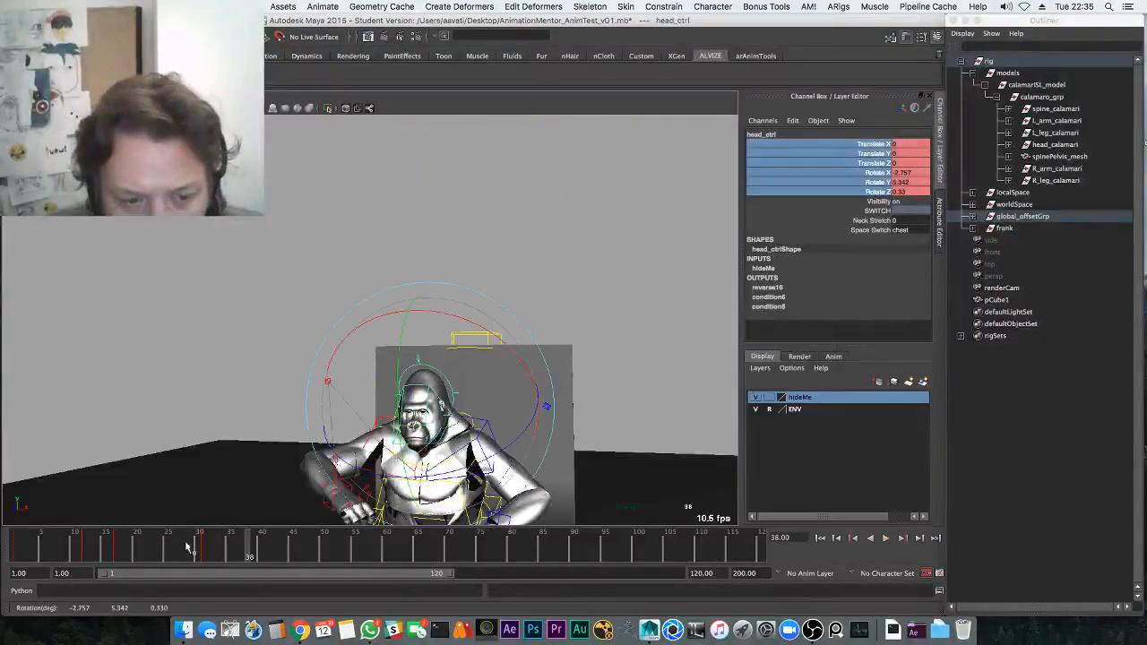
pyautogui.moveTo(206, 544); pyautogui.dragTo(231, 546)
pyautogui.keyDown('alt'); pyautogui.moveTo(378, 378); pyautogui.dragTo(386, 292, button='middle'); pyautogui.keyUp('alt')
pyautogui.moveTo(197, 554); pyautogui.dragTo(230, 544)
pyautogui.click(234, 552)
pyautogui.hotkey('alt', 'v')
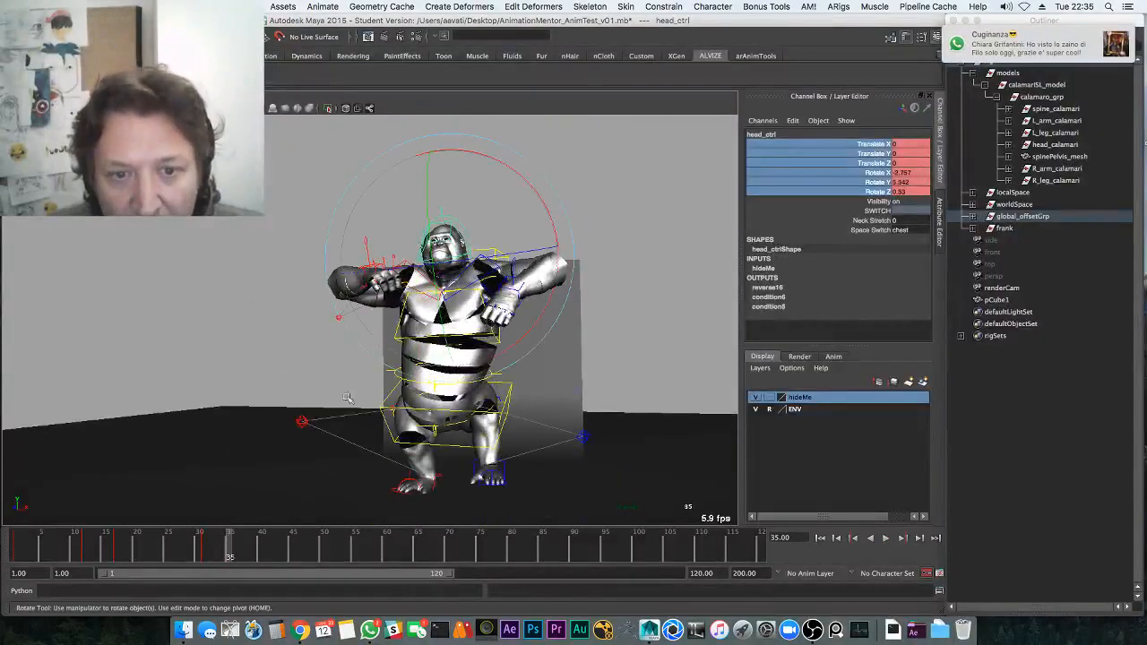
pyautogui.keyDown('alt'); pyautogui.moveTo(356, 437); pyautogui.dragTo(274, 439); pyautogui.keyUp('alt')
pyautogui.moveTo(213, 557)
pyautogui.mouseDown()
pyautogui.moveTo(189, 552)
pyautogui.moveTo(243, 552)
pyautogui.mouseUp()
# Tilt the gorilla's head down around frames 42–52 and replay the jump from frame 32
pyautogui.click(392, 338)
pyautogui.press('z')
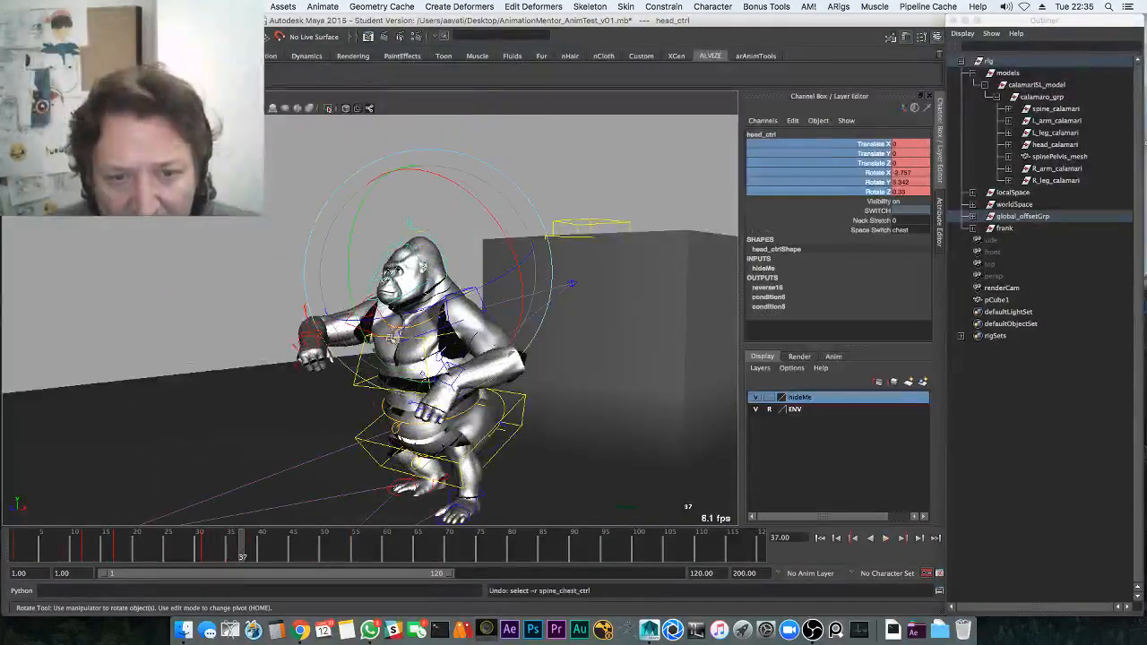
pyautogui.hotkey('alt', 'v')
pyautogui.keyDown('alt'); pyautogui.moveTo(387, 351); pyautogui.dragTo(392, 276, button='middle'); pyautogui.keyUp('alt')
pyautogui.moveTo(268, 541)
pyautogui.mouseDown()
pyautogui.moveTo(258, 539)
pyautogui.moveTo(275, 536)
pyautogui.mouseUp()
pyautogui.press('e')
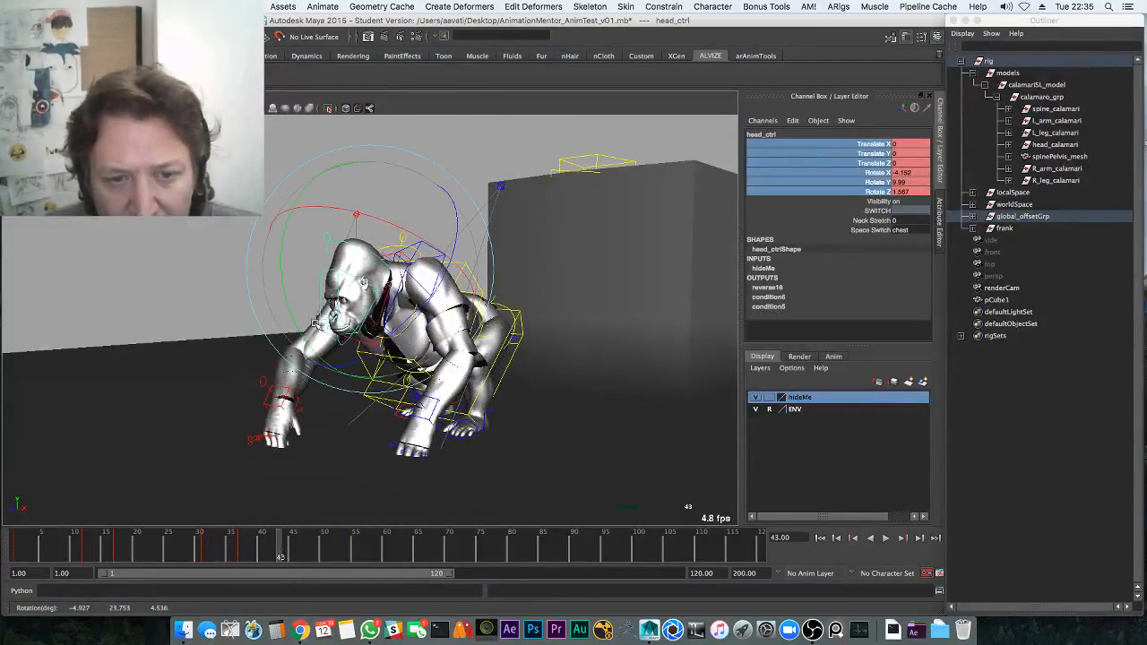
pyautogui.hotkey('alt', 'v')
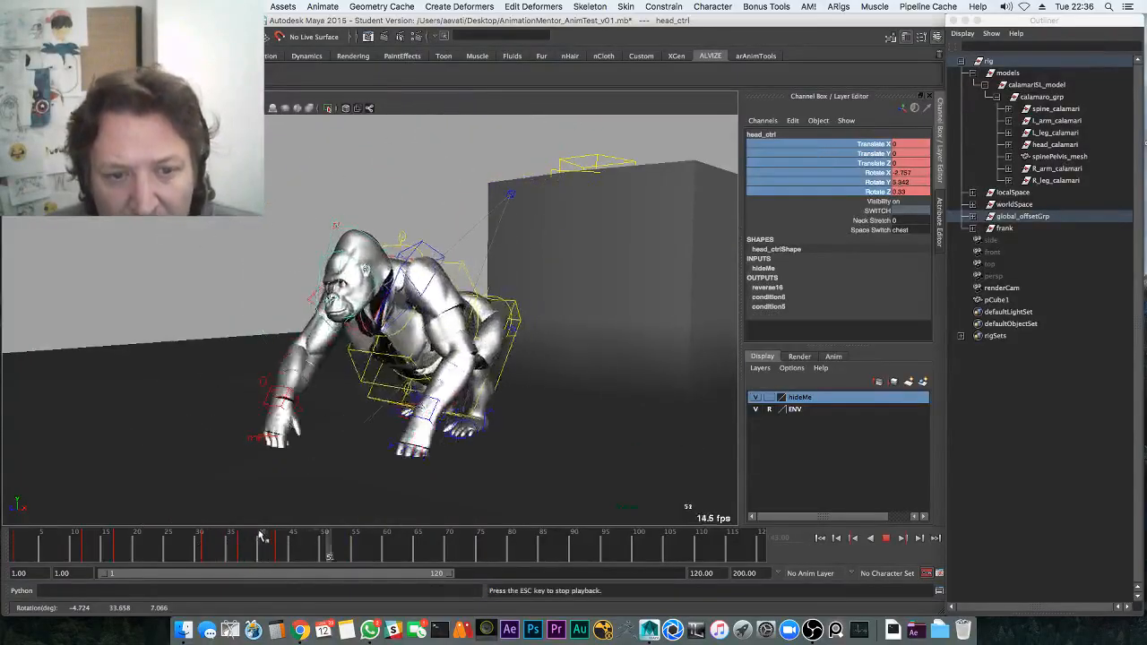
pyautogui.moveTo(331, 334); pyautogui.dragTo(335, 343)
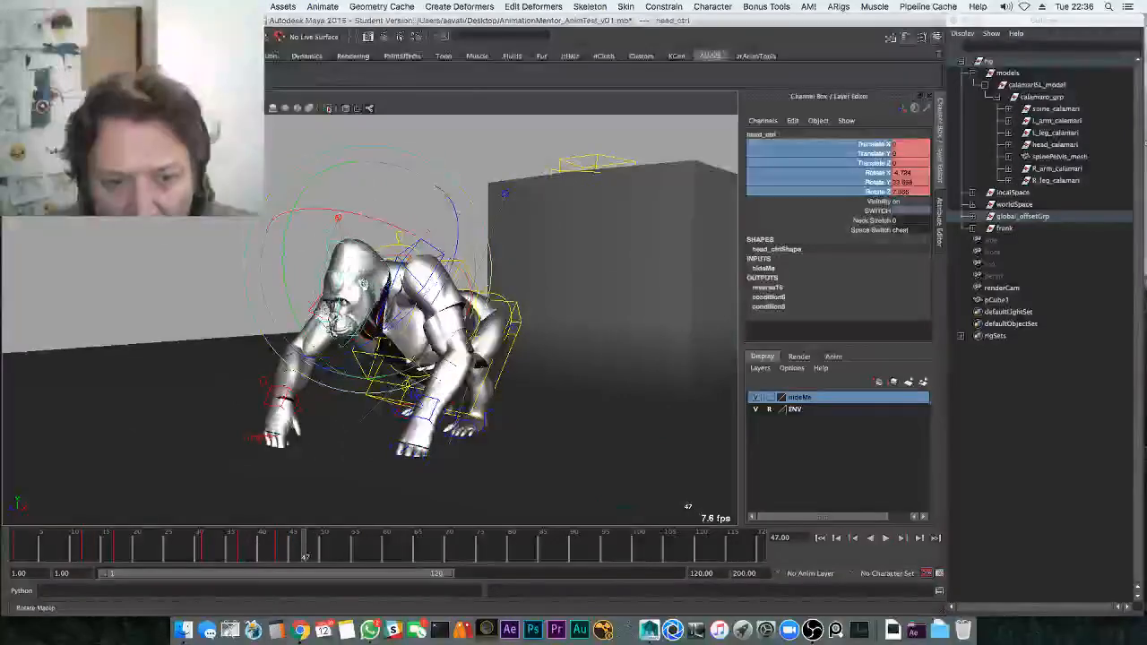
pyautogui.hotkey('alt', 'v')
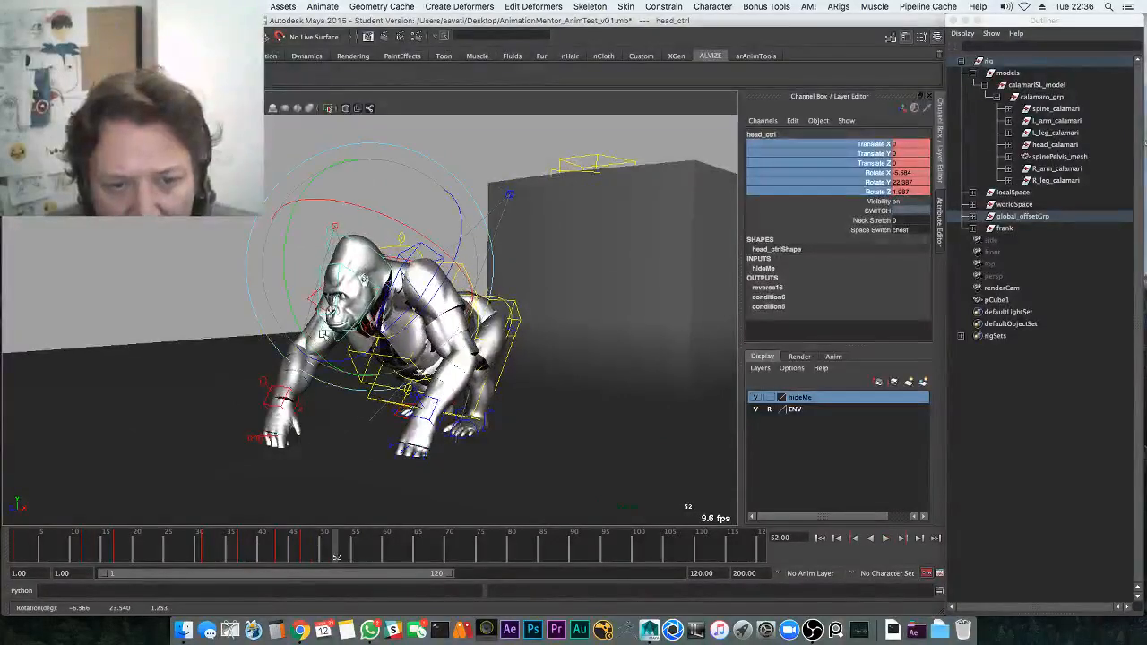
pyautogui.hotkey('alt', 'v')
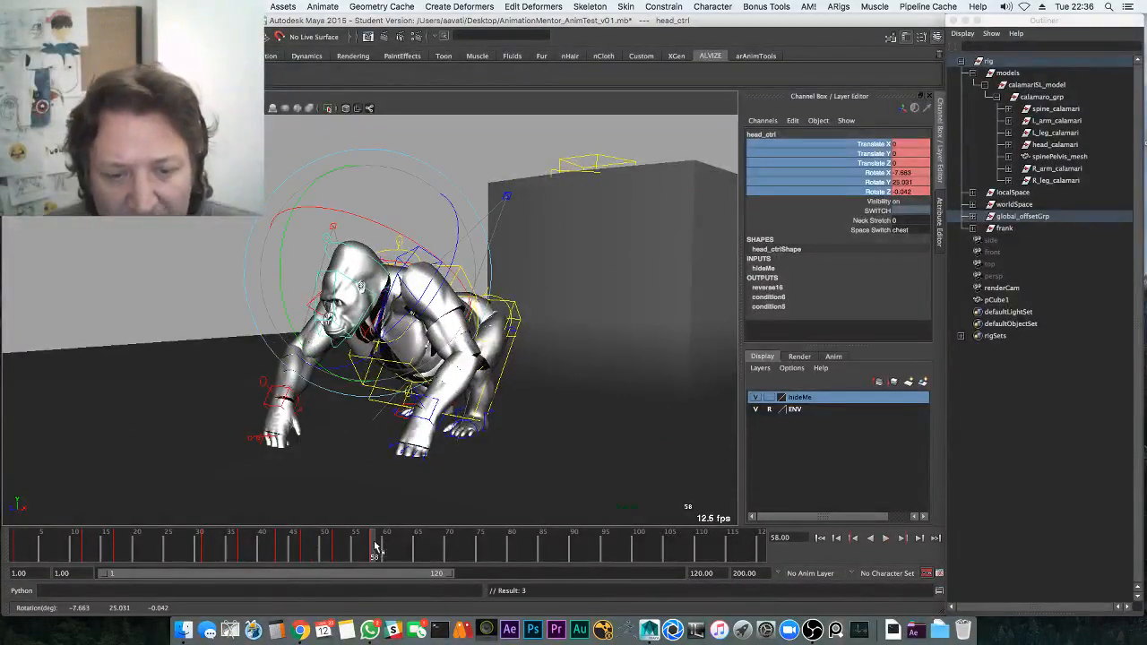
pyautogui.moveTo(374, 545); pyautogui.dragTo(215, 544)
pyautogui.hotkey('alt', 'v')
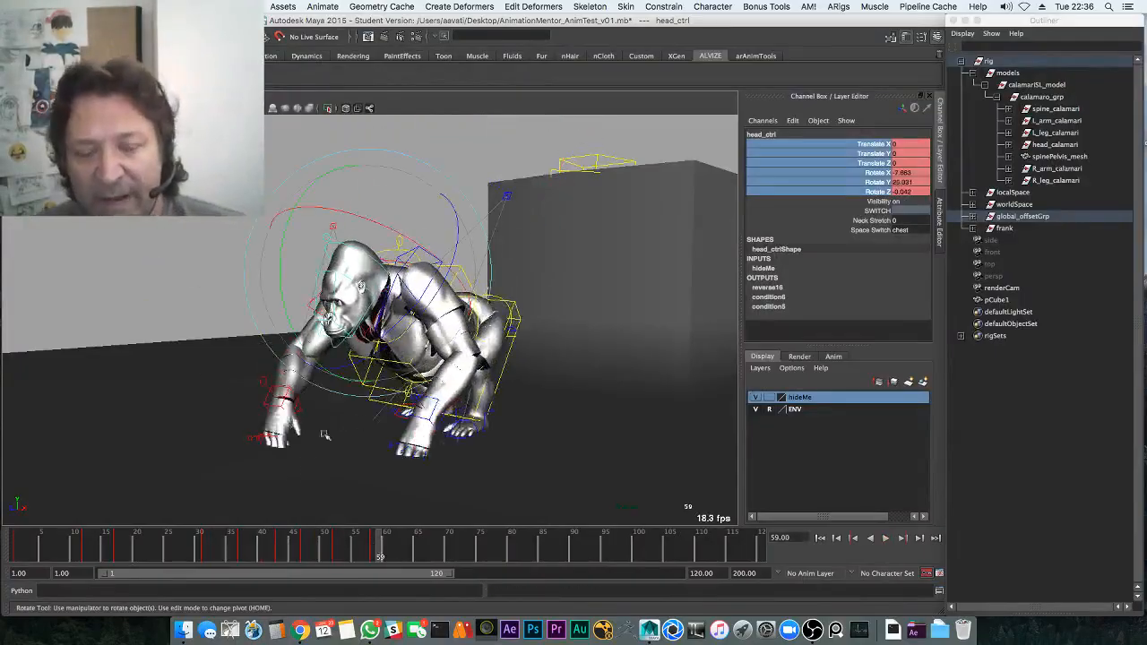
# Save AnimationMentor_AnimTest_v01.mb and select the chest control from a front view
pyautogui.hotkey('ctrl', 's')
pyautogui.click(541, 337)
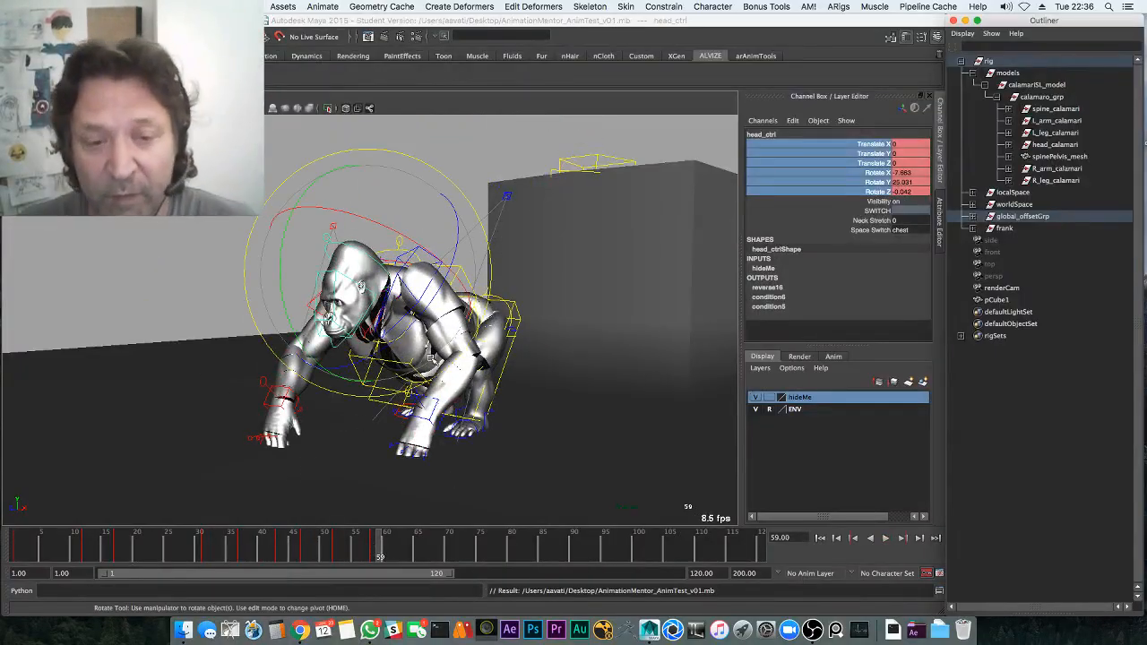
pyautogui.keyDown('alt'); pyautogui.moveTo(431, 359); pyautogui.dragTo(478, 350); pyautogui.keyUp('alt')
pyautogui.press('q')
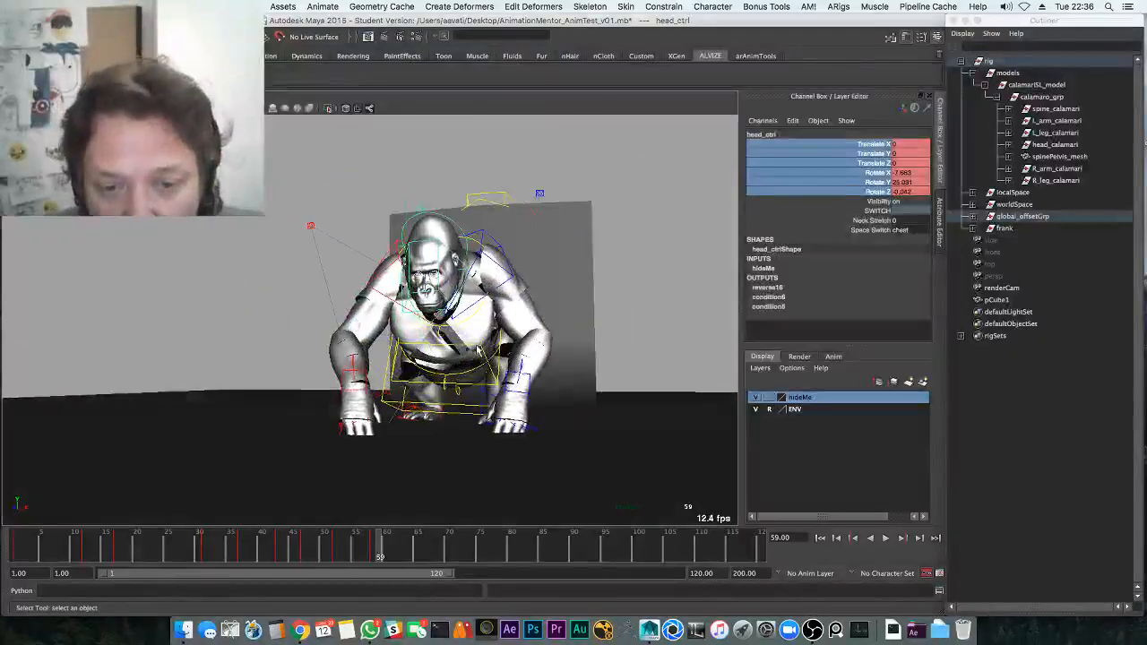
pyautogui.click(479, 350)
pyautogui.keyDown('alt'); pyautogui.moveTo(479, 350); pyautogui.dragTo(437, 396, button='middle'); pyautogui.keyUp('alt')
# Delete the stray key at frame 39 from the time slider
pyautogui.press('e')
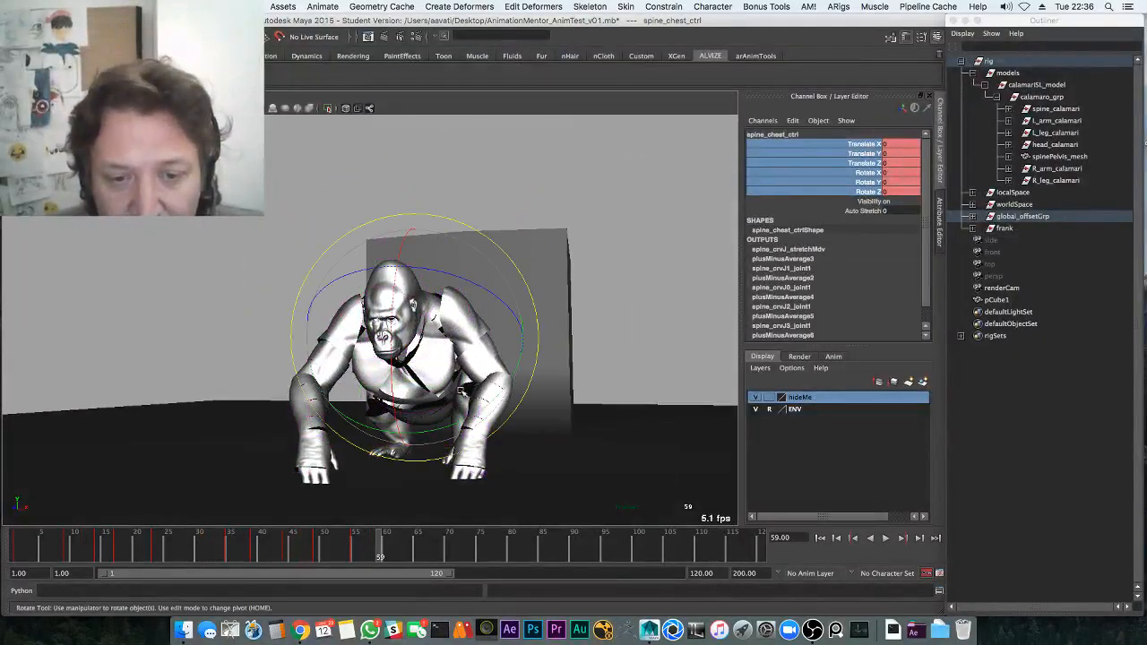
pyautogui.moveTo(339, 555); pyautogui.dragTo(256, 551)
pyautogui.press('w')
pyautogui.rightClick(254, 547)
pyautogui.click(290, 416)
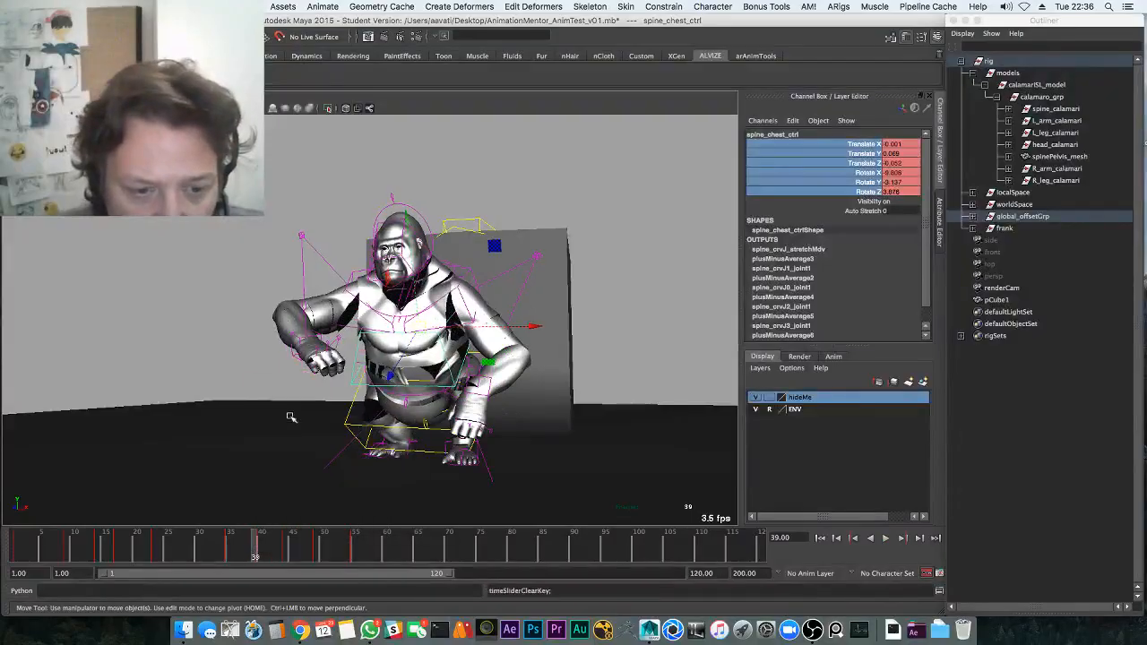
# Rotate the chest control (spine_chest_ctrl) at frame 40
pyautogui.click(257, 555)
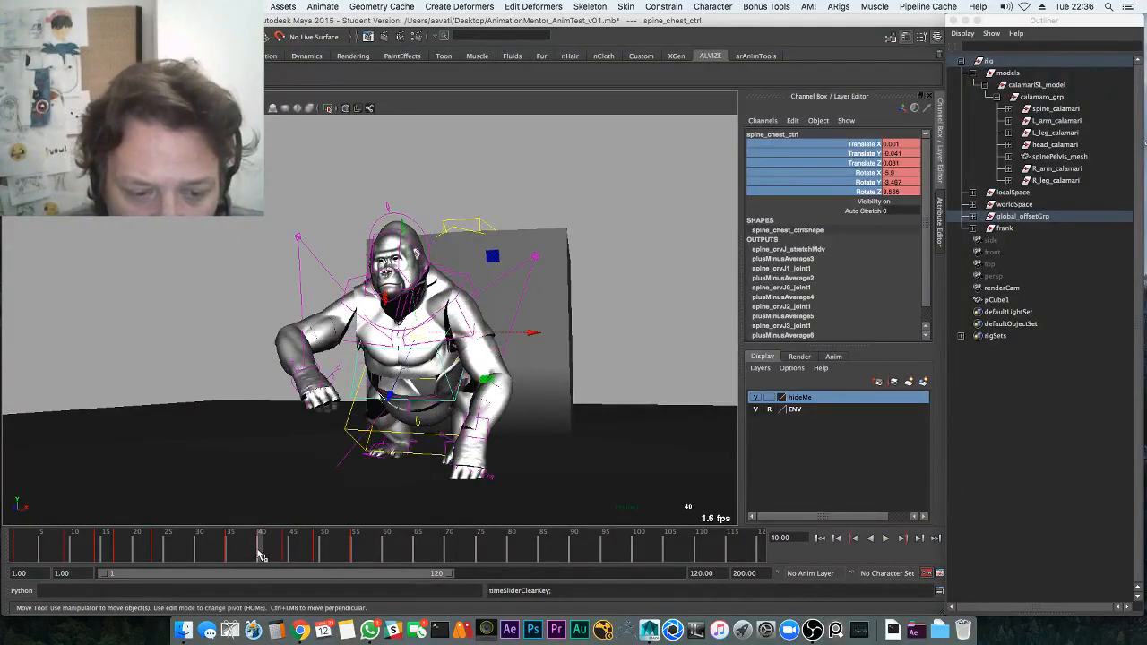
pyautogui.press('e')
pyautogui.moveTo(466, 384); pyautogui.dragTo(406, 377)
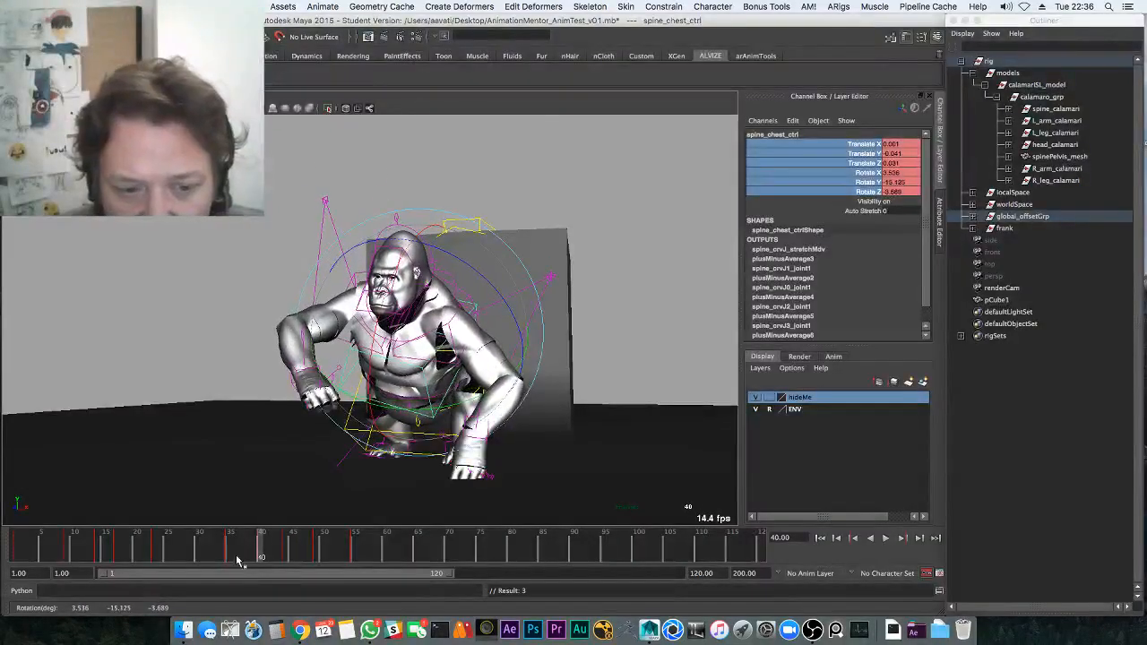
pyautogui.moveTo(204, 546); pyautogui.dragTo(259, 537)
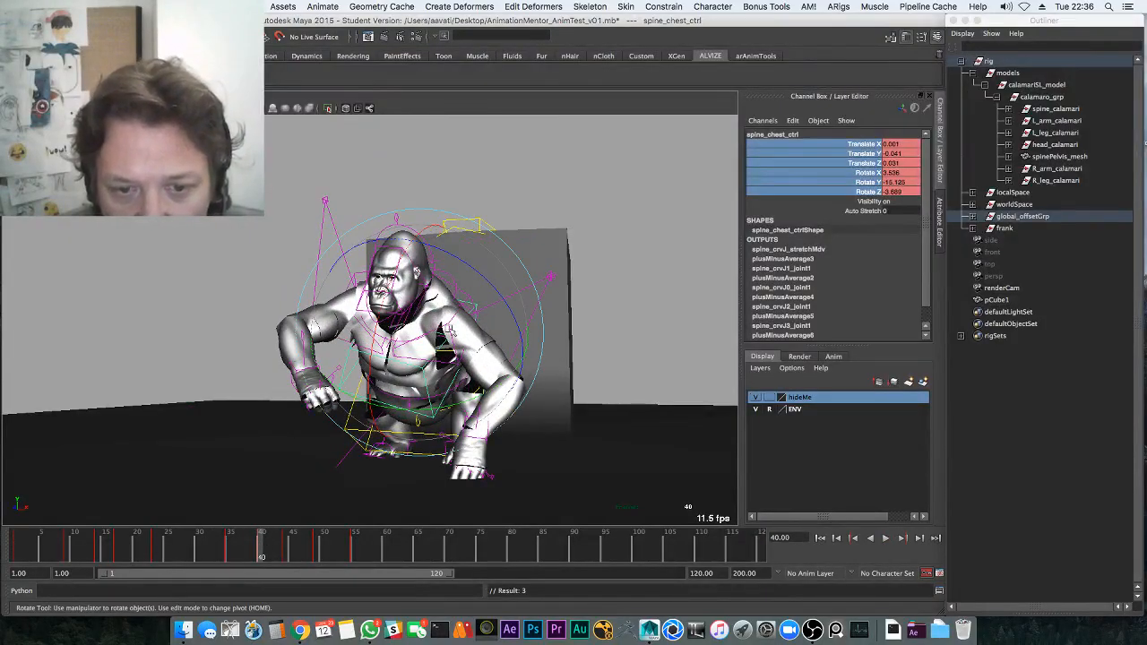
# Review the jump, then rotate the chest control again at frame 41
pyautogui.press('q')
pyautogui.click(468, 303)
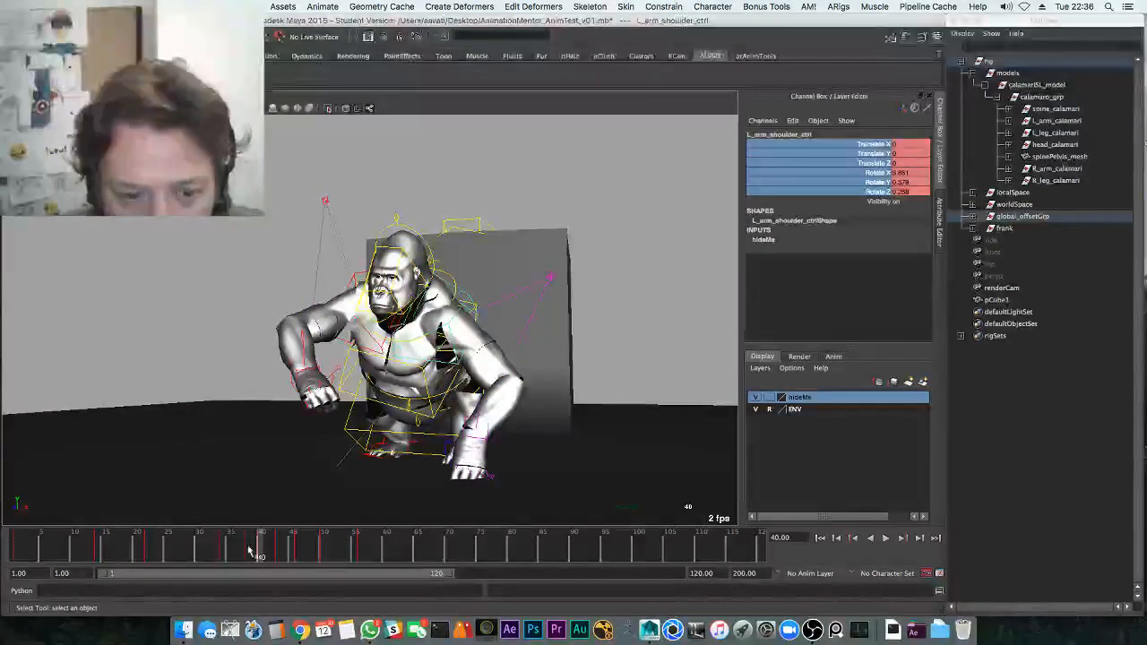
pyautogui.hotkey('alt', 'v')
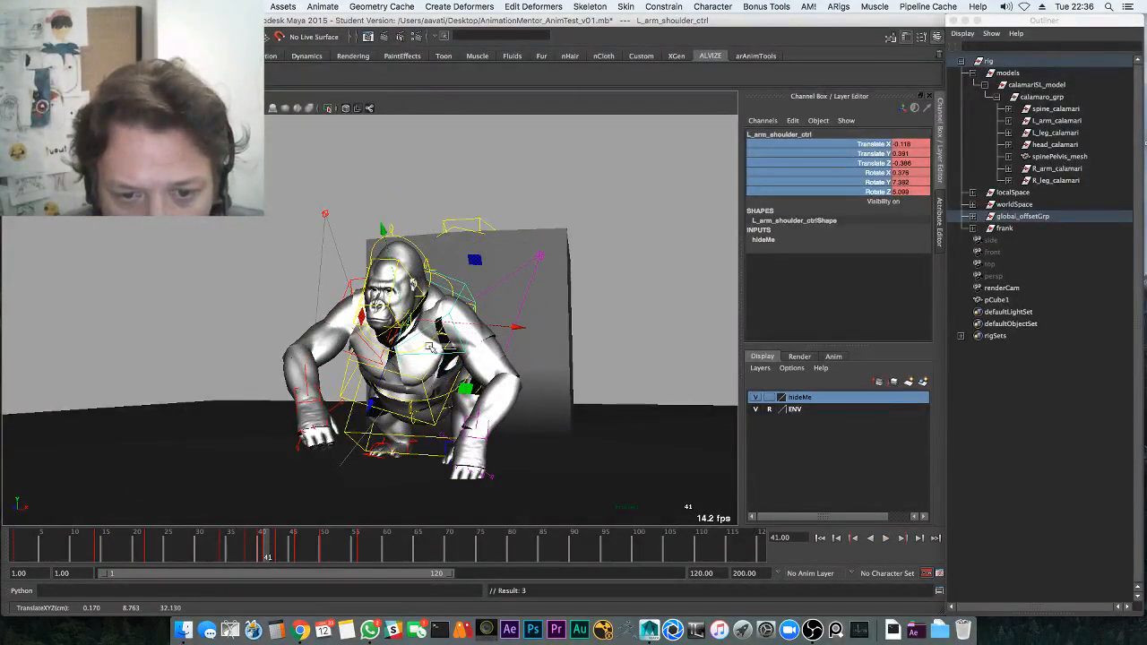
pyautogui.click(284, 548)
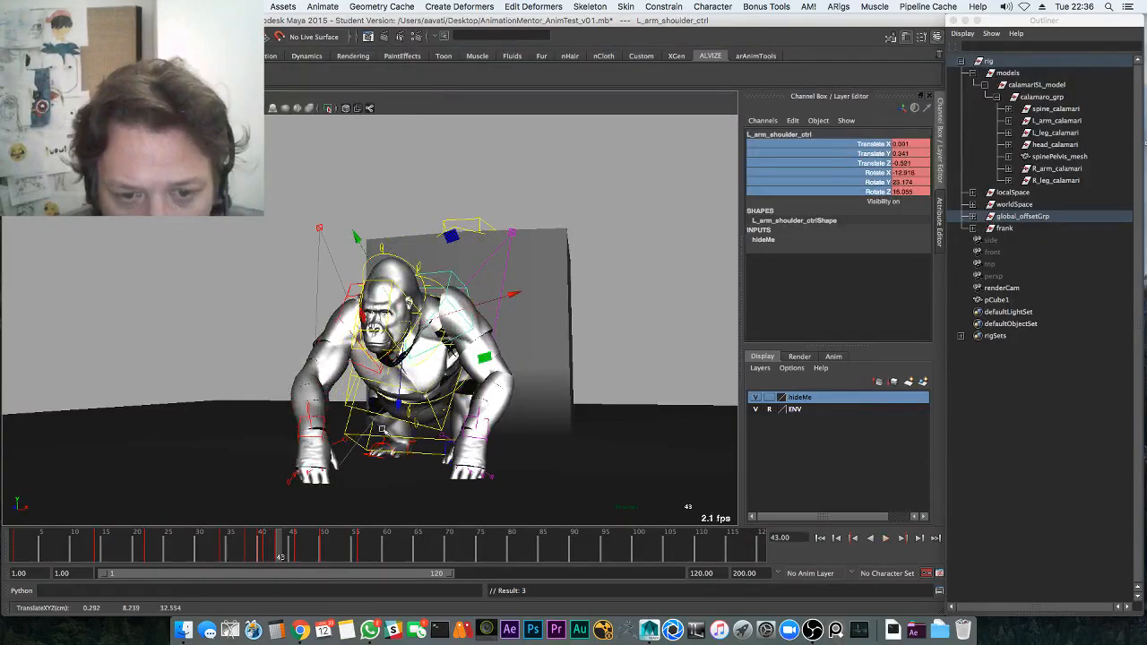
pyautogui.click(437, 419)
pyautogui.moveTo(281, 543)
pyautogui.mouseDown()
pyautogui.moveTo(231, 544)
pyautogui.moveTo(272, 541)
pyautogui.mouseUp()
pyautogui.press('e')
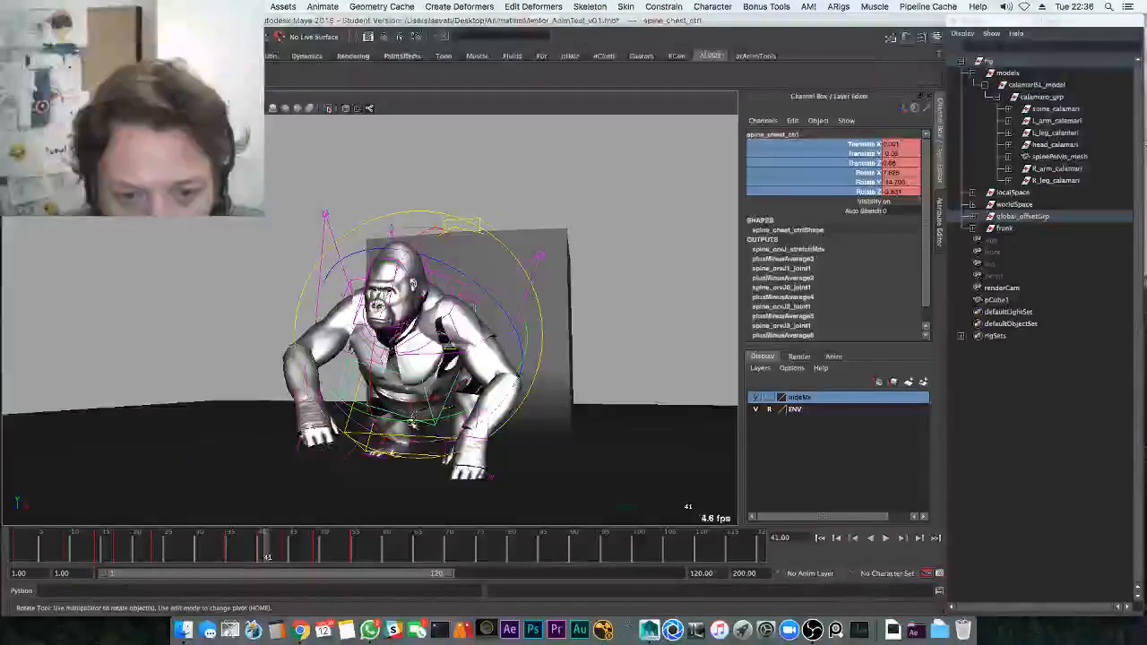
pyautogui.moveTo(414, 419); pyautogui.dragTo(420, 420)
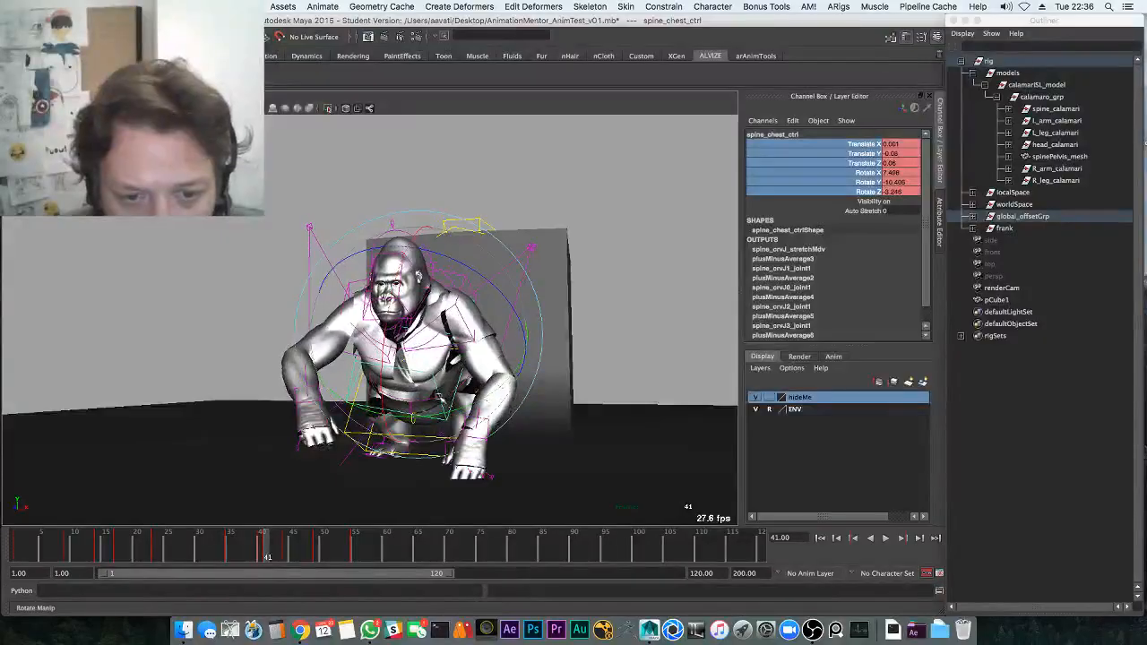
pyautogui.hotkey('alt', 'v')
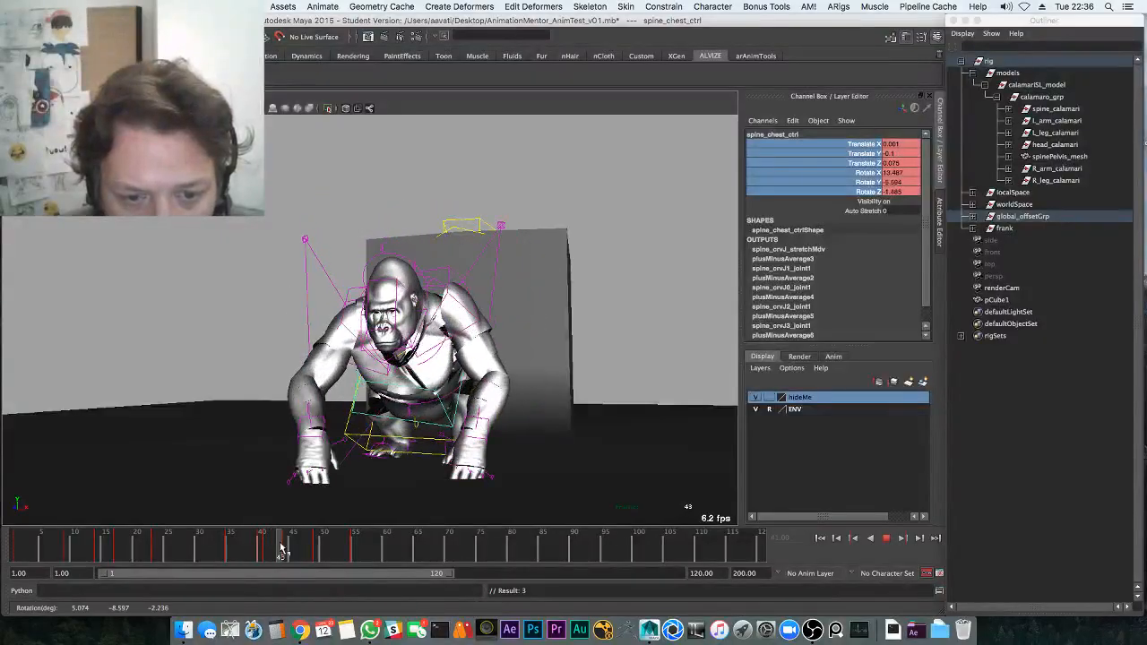
pyautogui.moveTo(280, 547); pyautogui.dragTo(282, 546)
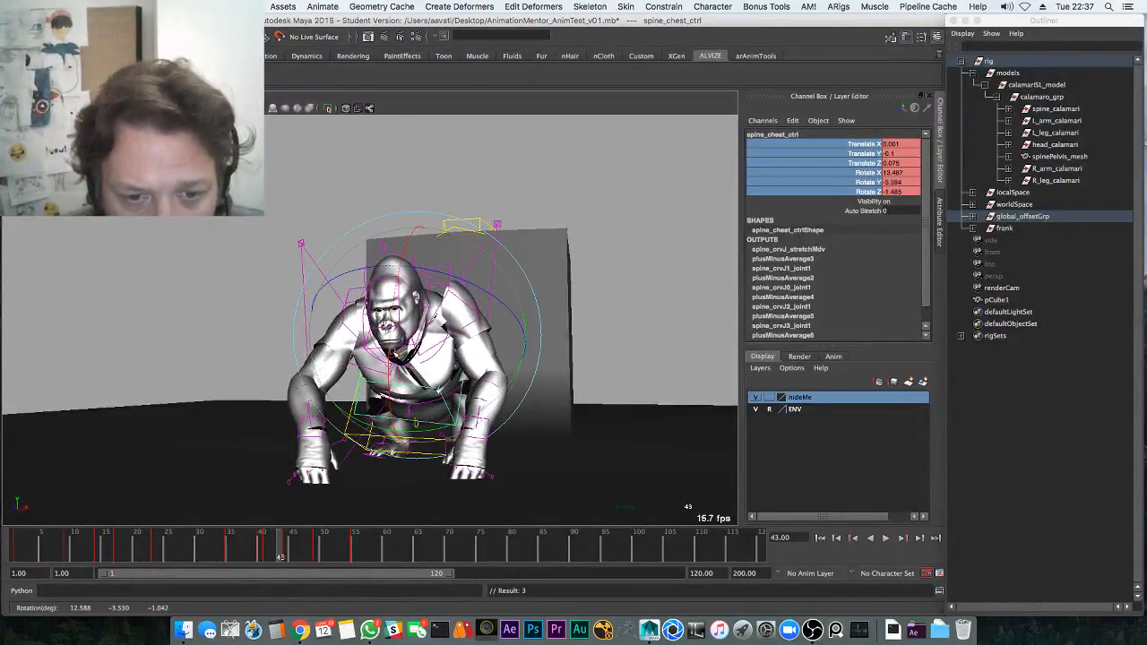
# Move the right shoulder control down and forward at frame 41
pyautogui.click(351, 296)
pyautogui.moveTo(271, 547); pyautogui.dragTo(268, 550)
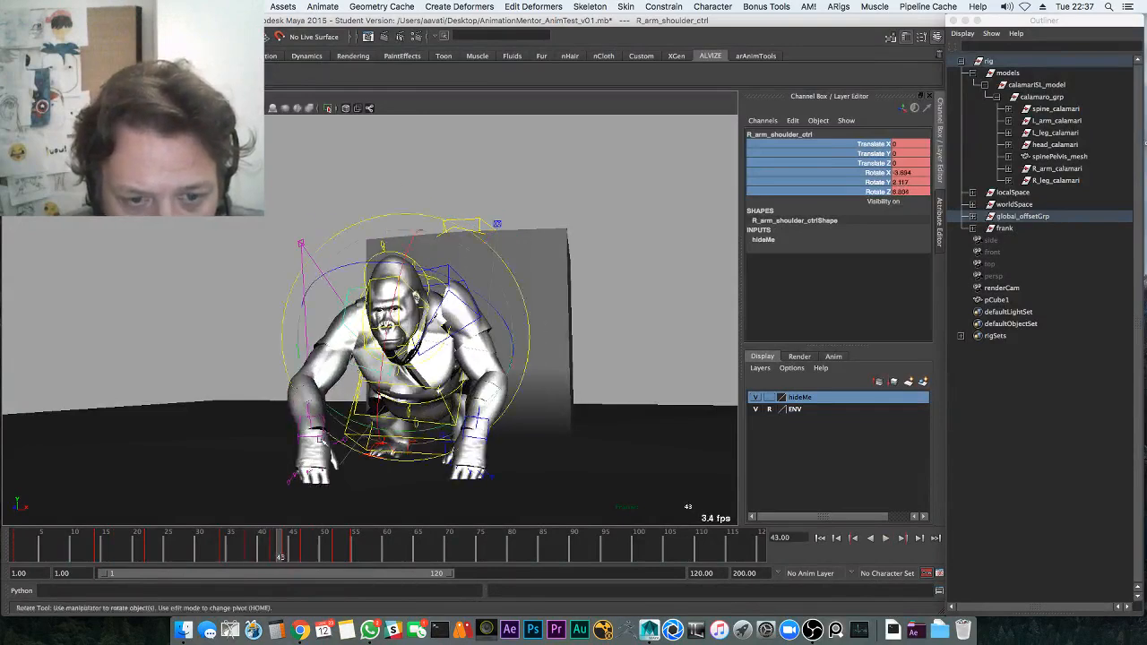
pyautogui.press('w')
pyautogui.moveTo(406, 337); pyautogui.dragTo(407, 332)
pyautogui.moveTo(287, 508); pyautogui.dragTo(293, 498, button='middle')
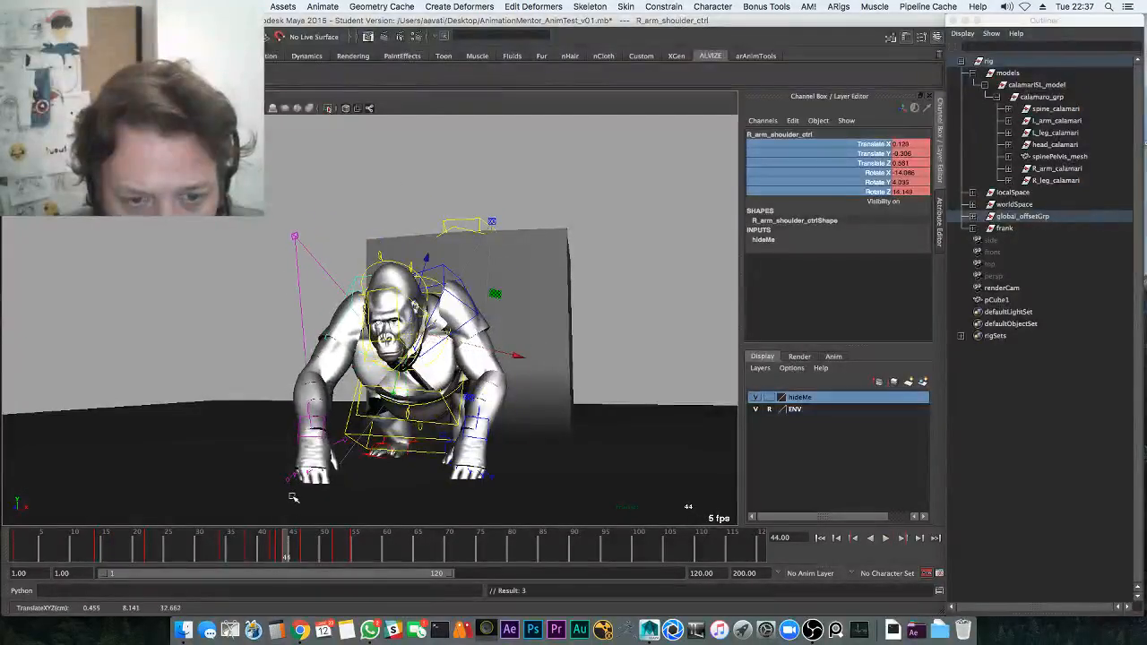
# Reselect the chest at frame 41 and review the motion over frames 49–55
pyautogui.click(445, 403)
pyautogui.press('e')
pyautogui.press('w')
pyautogui.moveTo(287, 544)
pyautogui.mouseDown()
pyautogui.moveTo(263, 553)
pyautogui.moveTo(300, 551)
pyautogui.mouseUp()
pyautogui.press('e')
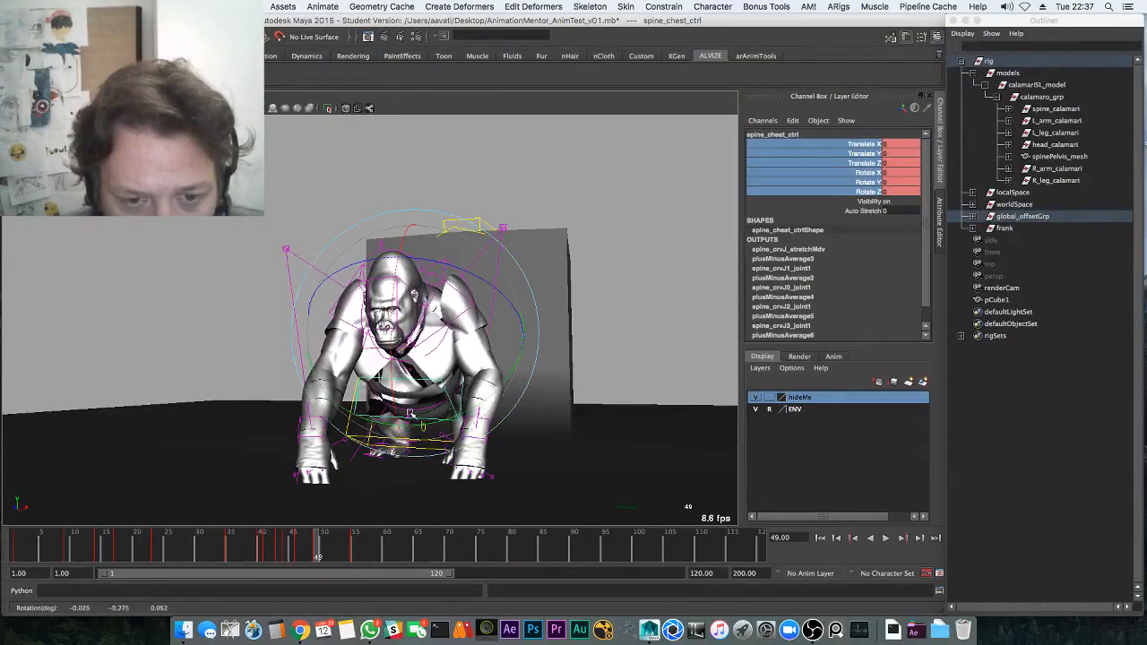
pyautogui.moveTo(318, 556); pyautogui.dragTo(355, 556)
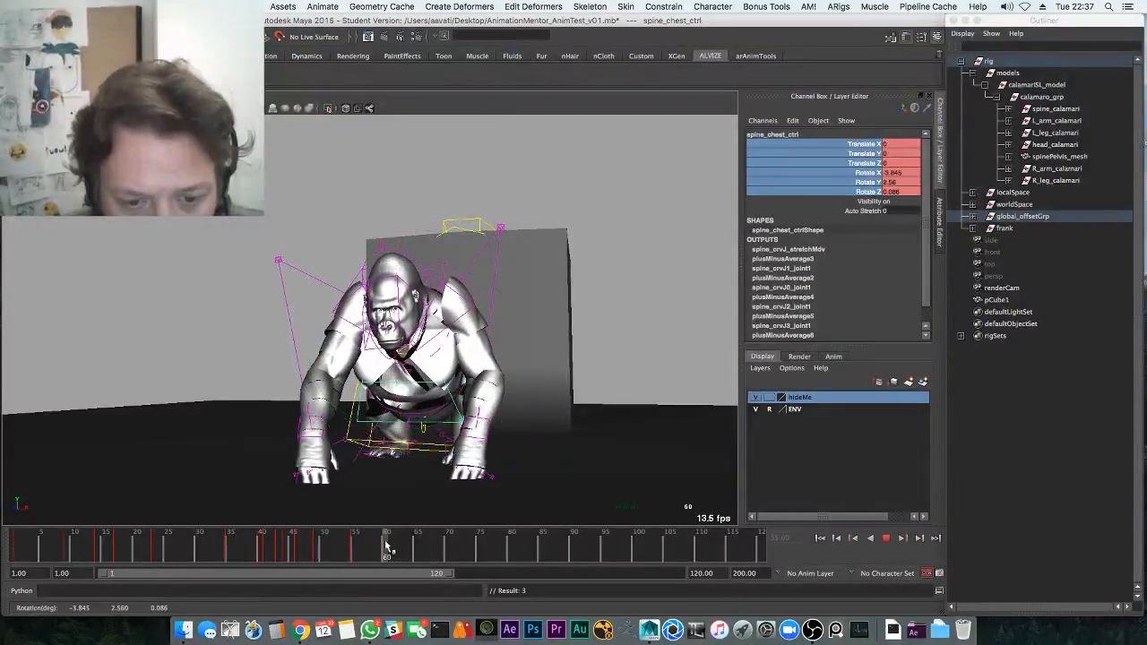
pyautogui.hotkey('alt', 'v')
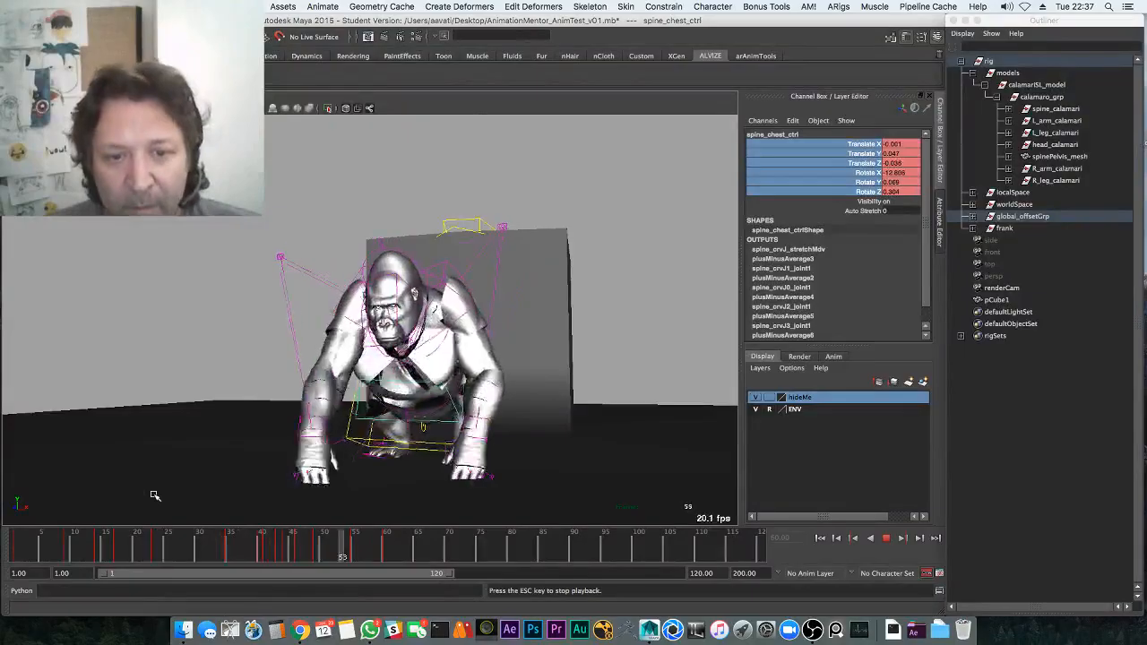
pyautogui.click(226, 545)
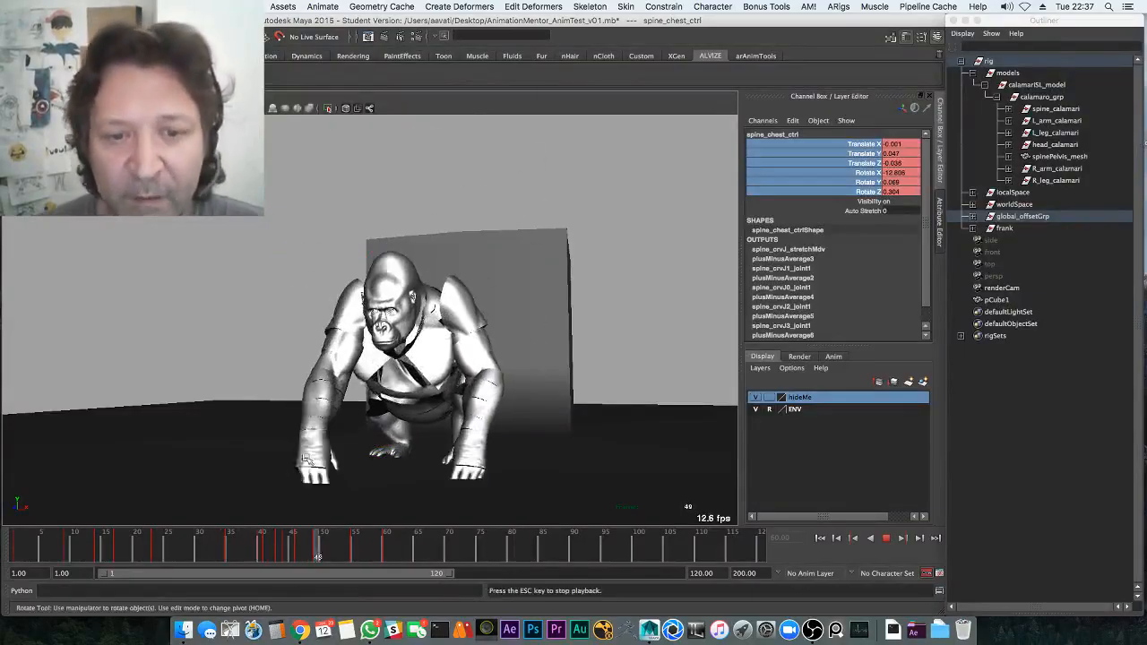
pyautogui.hotkey('alt', 'v')
pyautogui.keyDown('alt'); pyautogui.moveTo(455, 291); pyautogui.dragTo(494, 268); pyautogui.keyUp('alt')
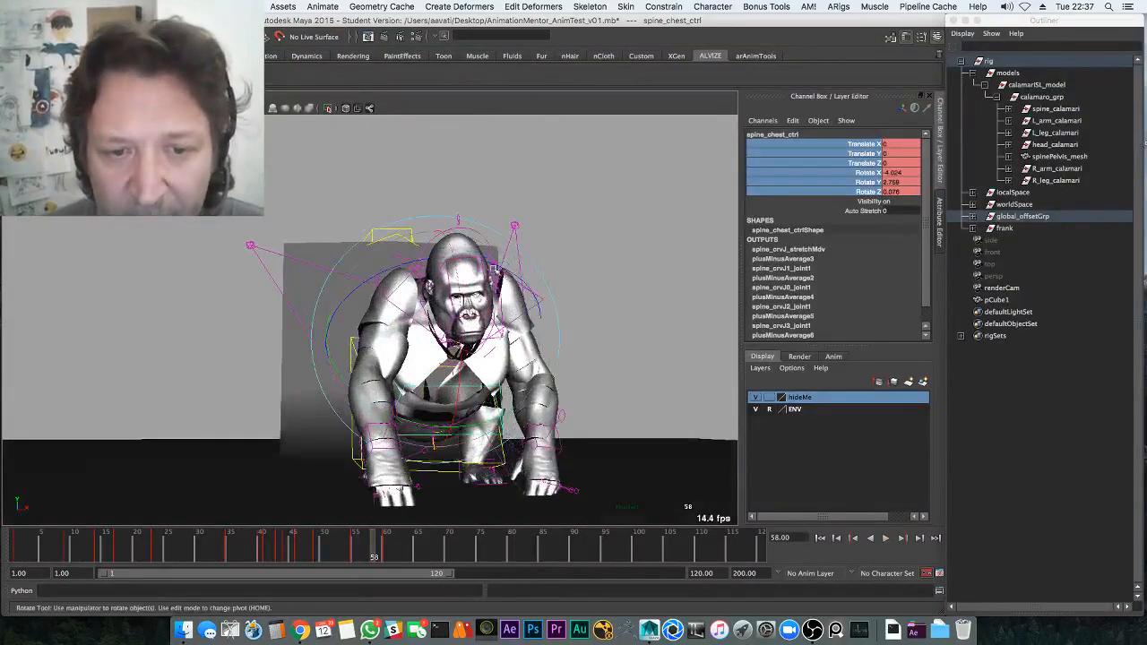
pyautogui.click(470, 234)
# Review frames 33–47, turn head_ctrl at frame 52, and replay to check the head
pyautogui.click(256, 553)
pyautogui.hotkey('alt', 'v')
pyautogui.click(270, 542)
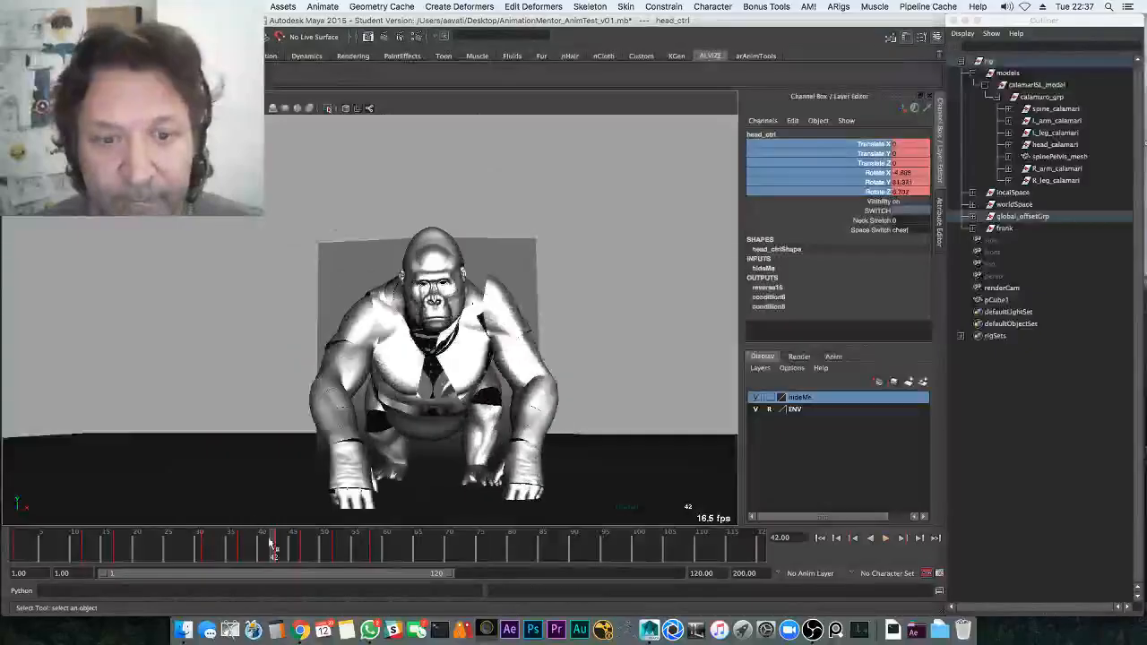
pyautogui.moveTo(223, 549); pyautogui.dragTo(260, 550)
pyautogui.press('e')
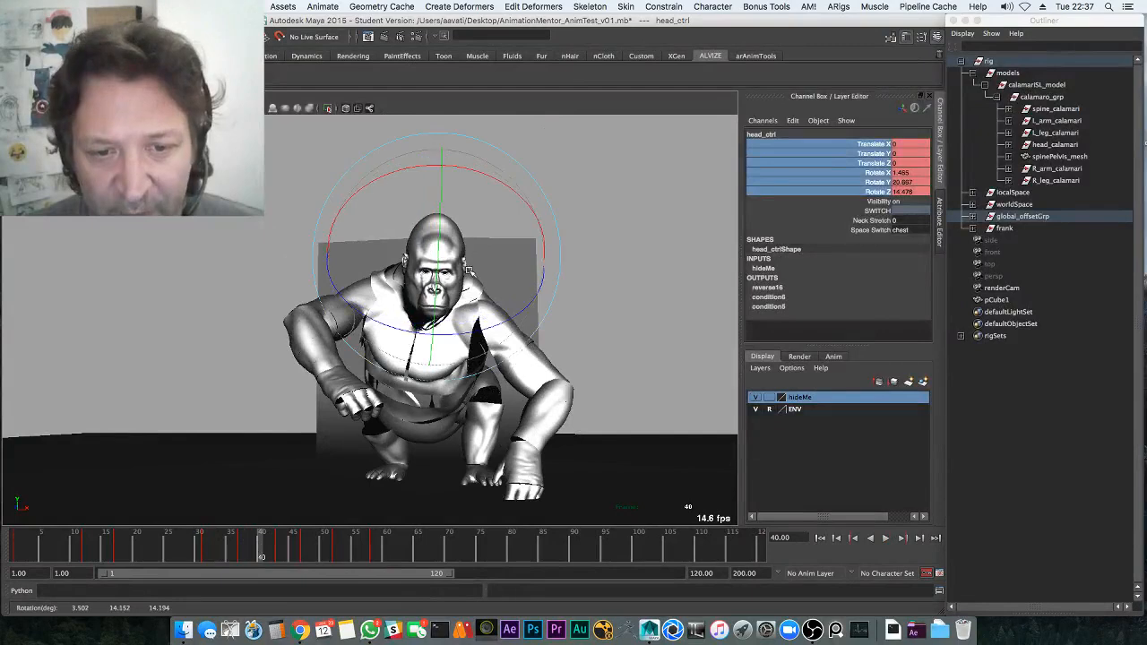
pyautogui.hotkey('alt', 'v')
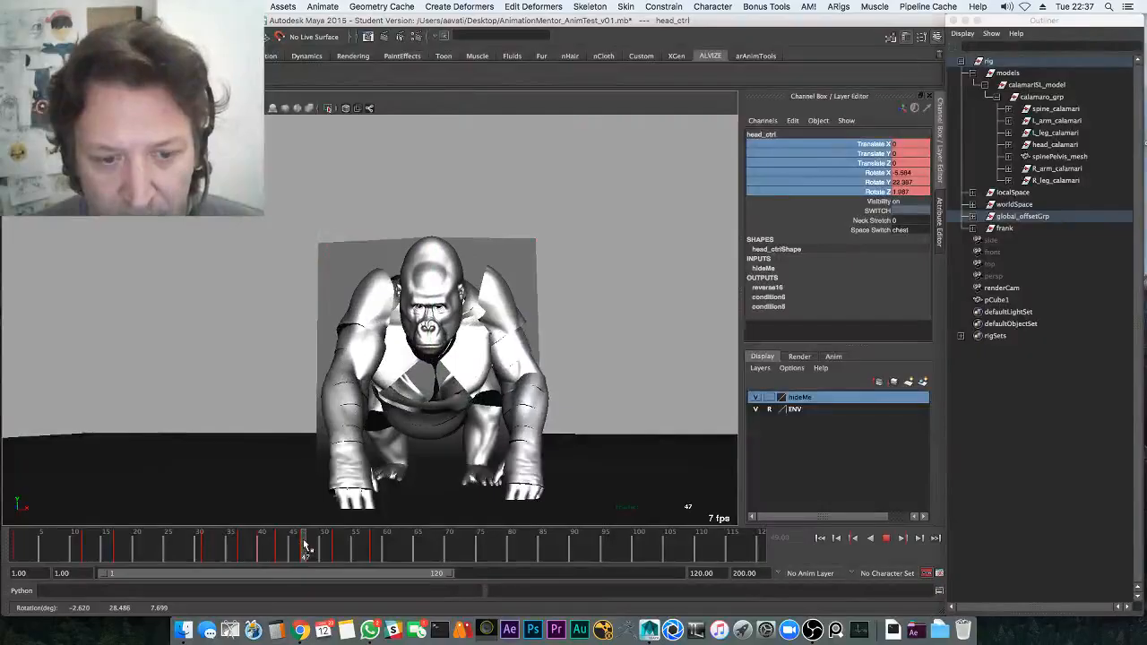
pyautogui.press('Escape')
pyautogui.hotkey('alt', 'v')
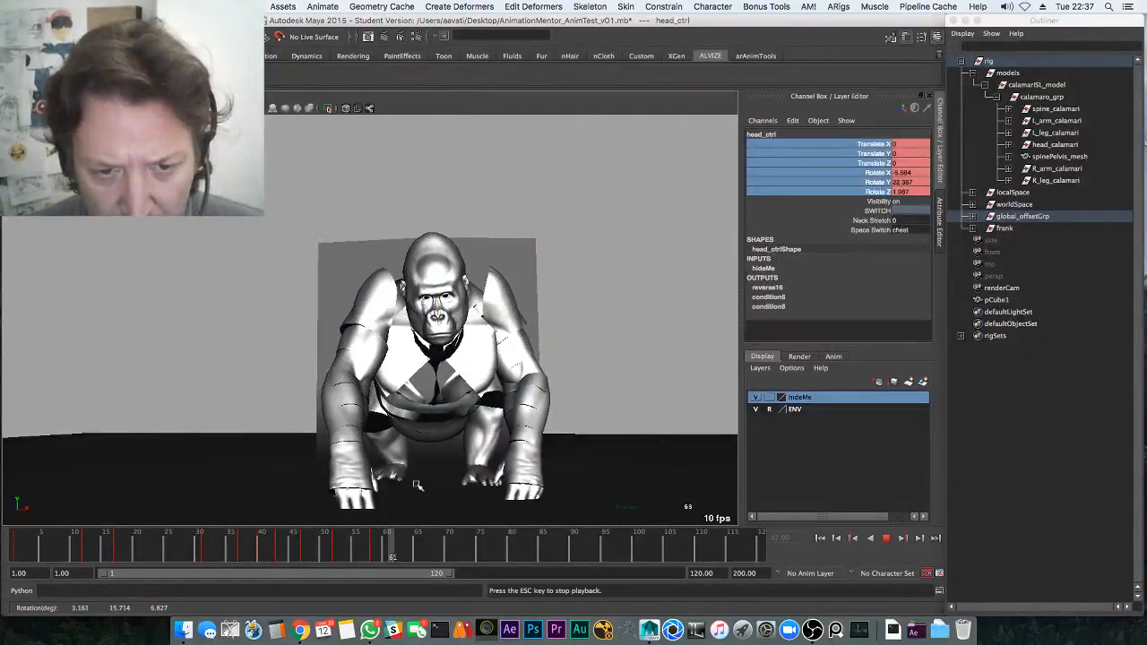
pyautogui.press('Escape')
pyautogui.moveTo(437, 199); pyautogui.dragTo(417, 307)
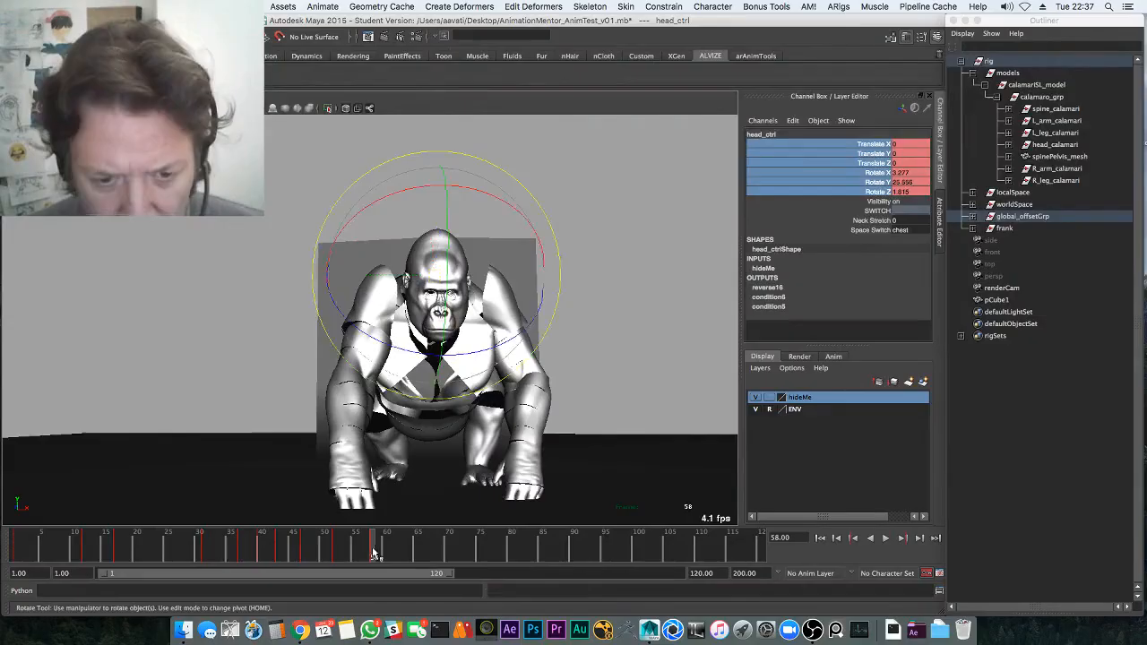
pyautogui.hotkey('alt', 'v')
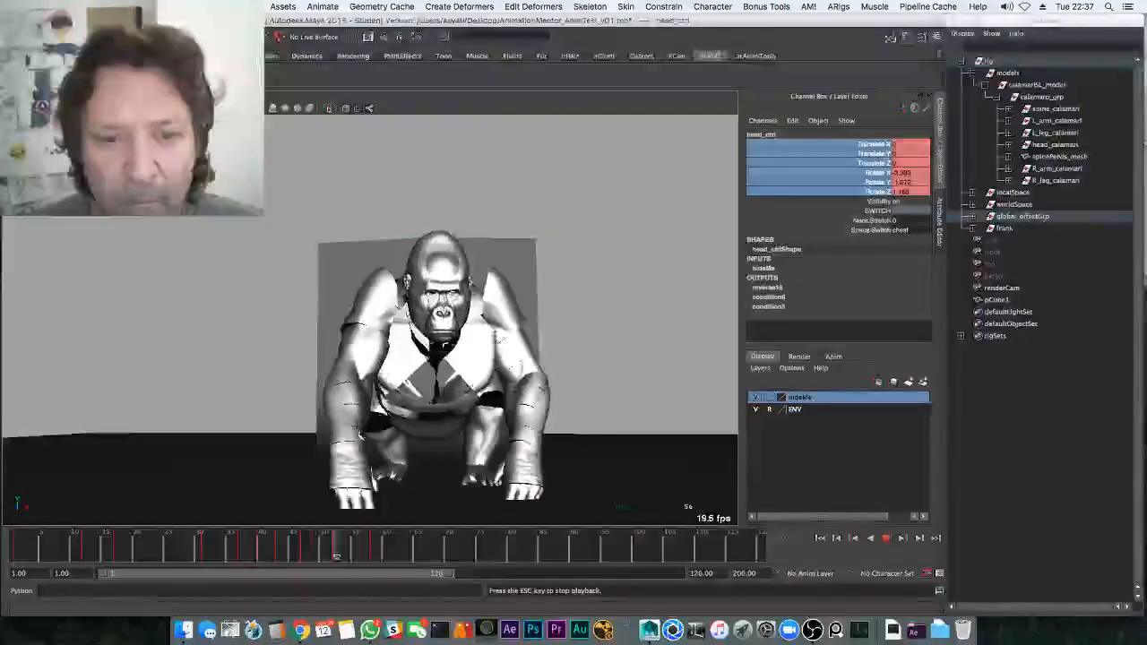
# Save the scene, lower the camera onto the block, and play the jump through frame 65
pyautogui.press('Escape')
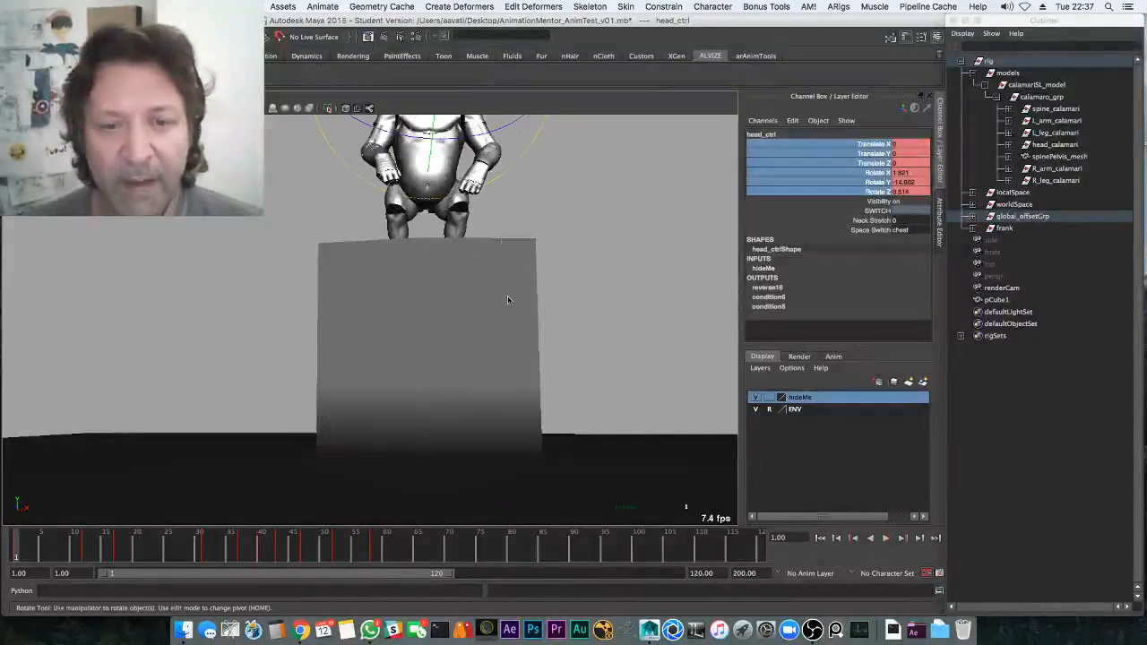
pyautogui.hotkey('ctrl', 's')
pyautogui.click(543, 338)
pyautogui.keyDown('alt'); pyautogui.moveTo(541, 274); pyautogui.dragTo(530, 326, button='middle'); pyautogui.keyUp('alt')
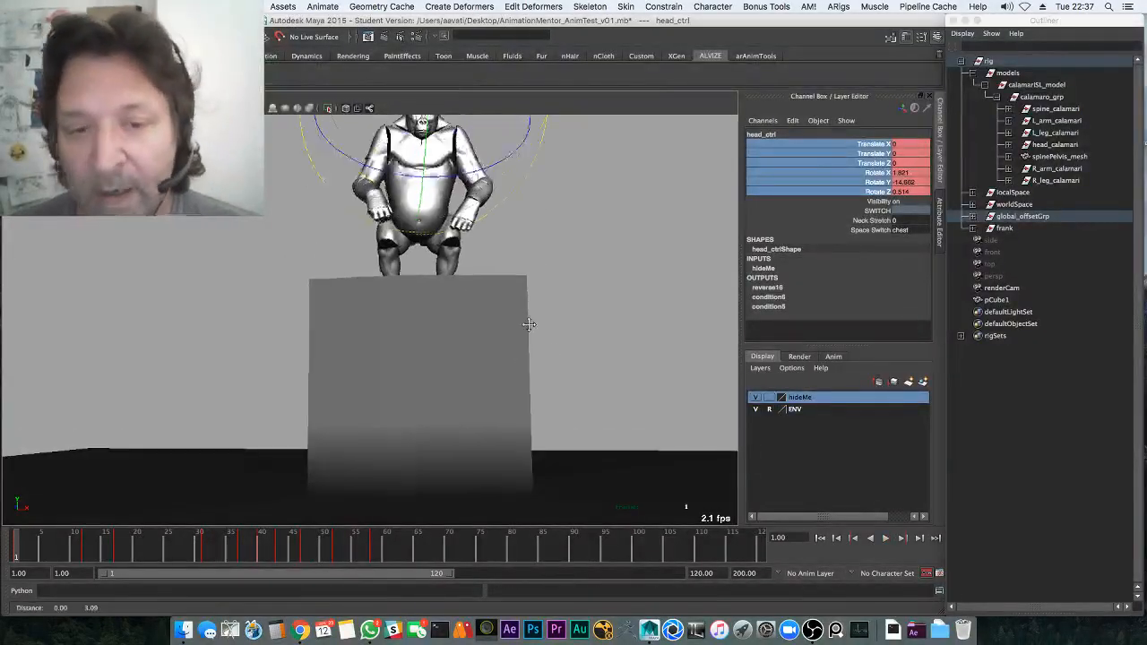
pyautogui.keyDown('alt'); pyautogui.moveTo(530, 325); pyautogui.dragTo(405, 348); pyautogui.keyUp('alt')
pyautogui.keyDown('alt'); pyautogui.moveTo(405, 344); pyautogui.dragTo(389, 392, button='middle'); pyautogui.keyUp('alt')
pyautogui.keyDown('alt'); pyautogui.moveTo(389, 392); pyautogui.dragTo(458, 302); pyautogui.keyUp('alt')
pyautogui.hotkey('alt', 'v')
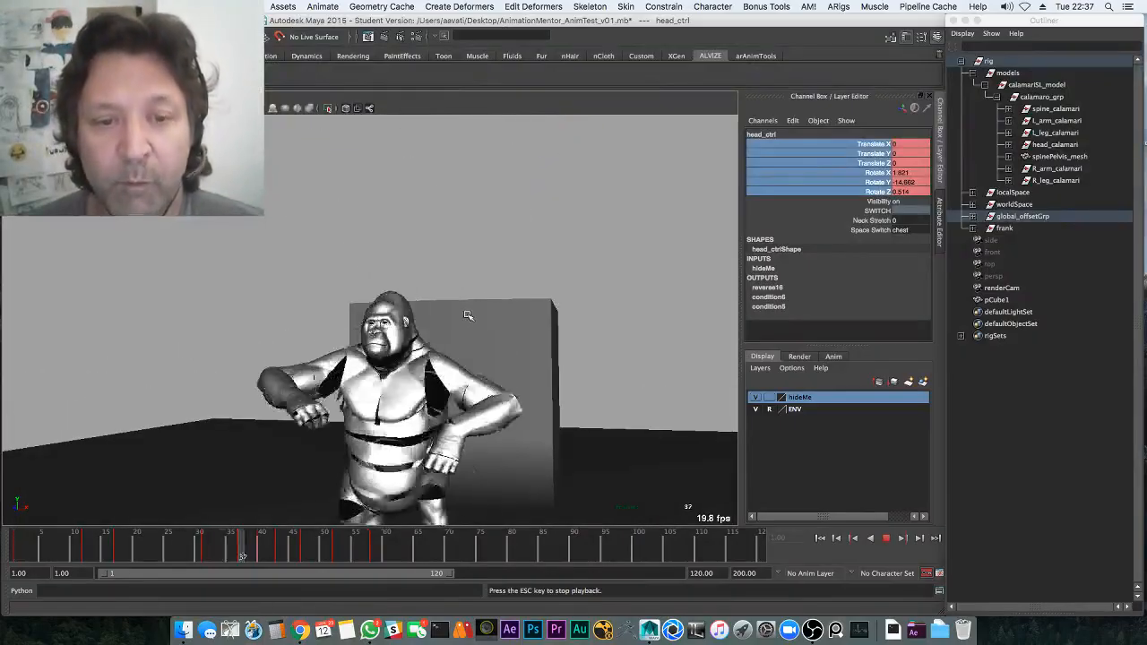
pyautogui.press('Escape')
# Frame the gorilla close from the front, show NURBS curves, and select L_arm_pv_ctrl for moving
pyautogui.keyDown('alt'); pyautogui.moveTo(466, 388); pyautogui.dragTo(478, 282, button='middle'); pyautogui.keyUp('alt')
pyautogui.keyDown('alt'); pyautogui.moveTo(478, 281); pyautogui.dragTo(495, 299); pyautogui.keyUp('alt')
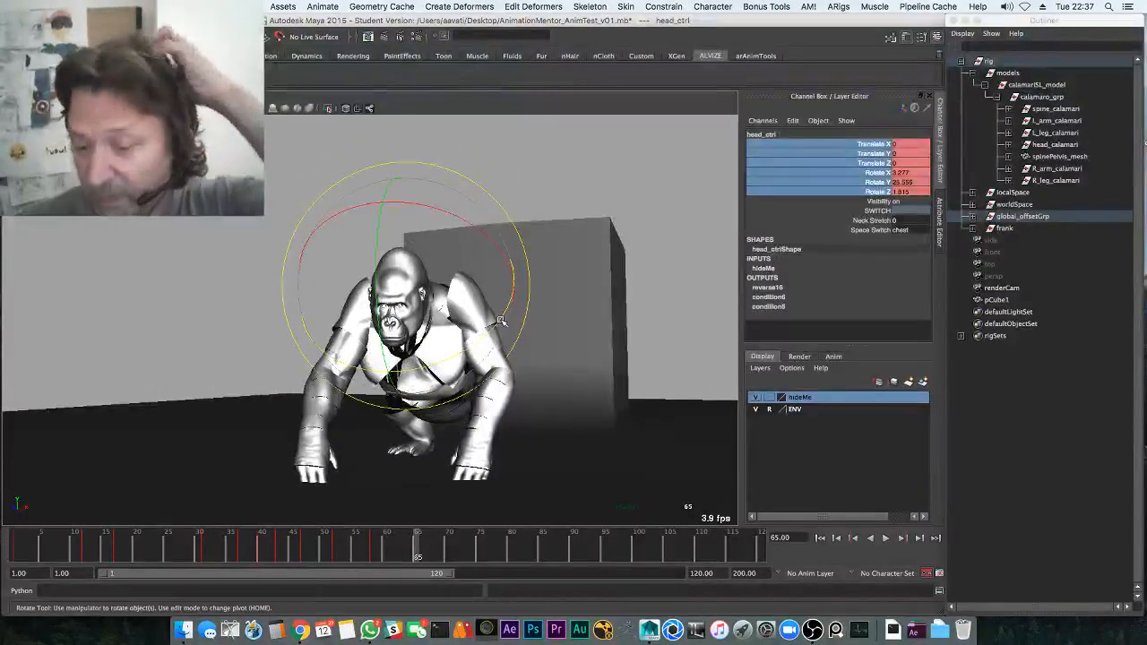
pyautogui.keyDown('alt'); pyautogui.moveTo(488, 305); pyautogui.dragTo(514, 284, button='middle'); pyautogui.keyUp('alt')
pyautogui.keyDown('alt'); pyautogui.moveTo(515, 284); pyautogui.dragTo(586, 274, button='right'); pyautogui.keyUp('alt')
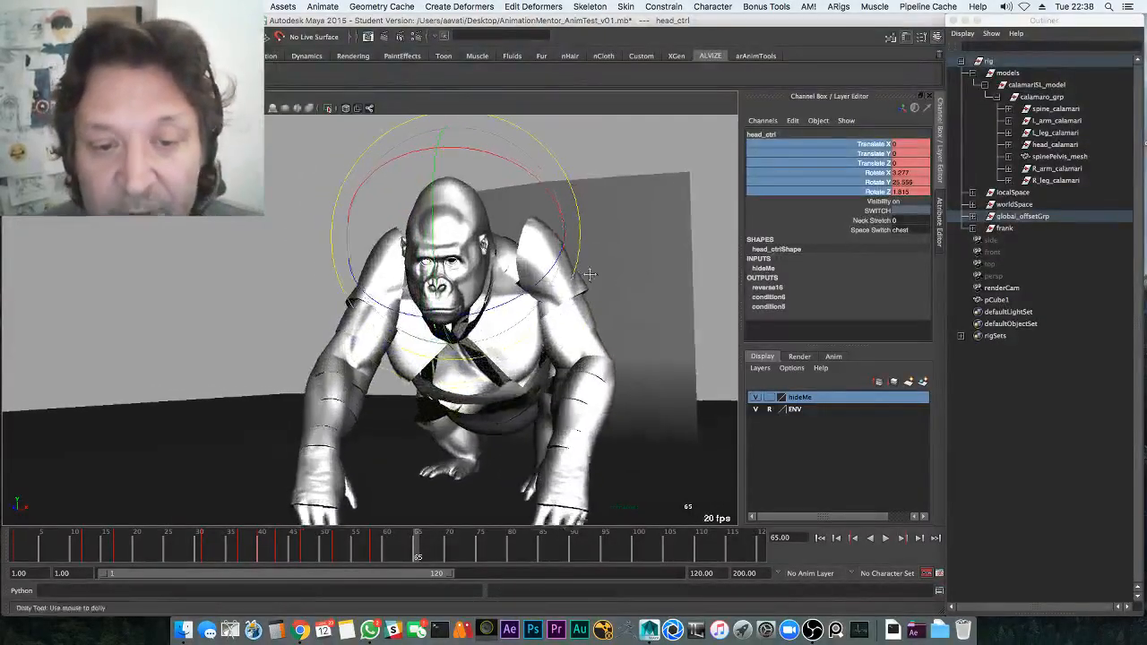
pyautogui.keyDown('alt'); pyautogui.moveTo(585, 275); pyautogui.dragTo(517, 278, button='middle'); pyautogui.keyUp('alt')
pyautogui.keyDown('alt'); pyautogui.moveTo(525, 289); pyautogui.dragTo(519, 280); pyautogui.keyUp('alt')
pyautogui.hotkey('alt', '1')
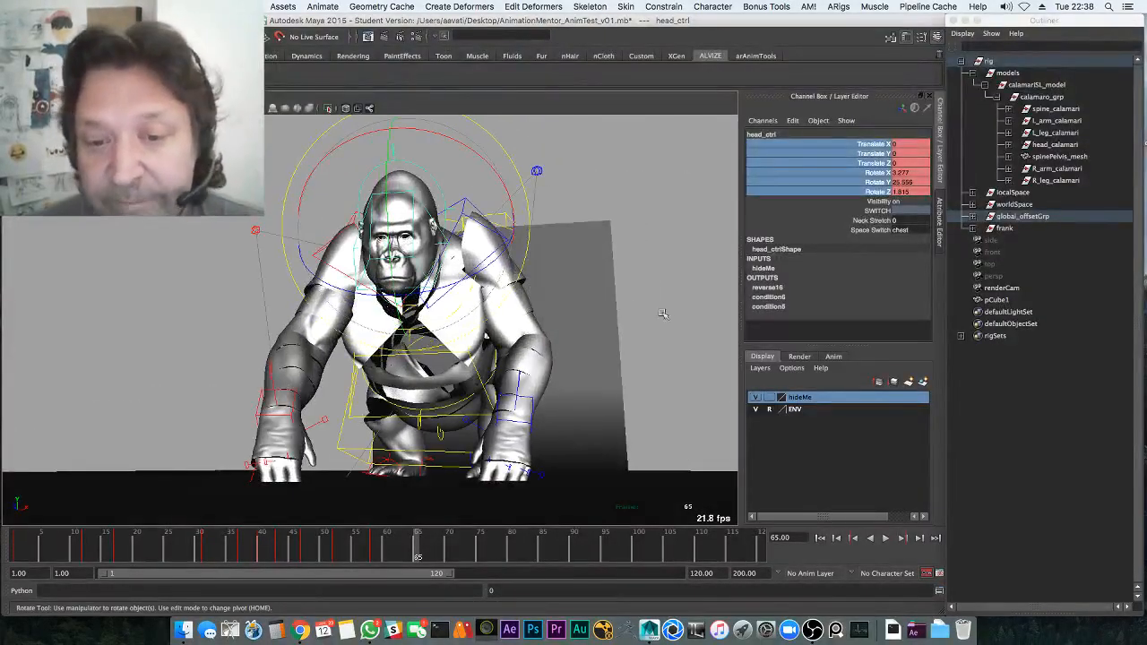
pyautogui.click(537, 170)
pyautogui.press('w')
pyautogui.moveTo(537, 170); pyautogui.dragTo(579, 225)
# Hide the rig curves and play the landing, stopping at frame 40
pyautogui.hotkey('ctrl', 'z')
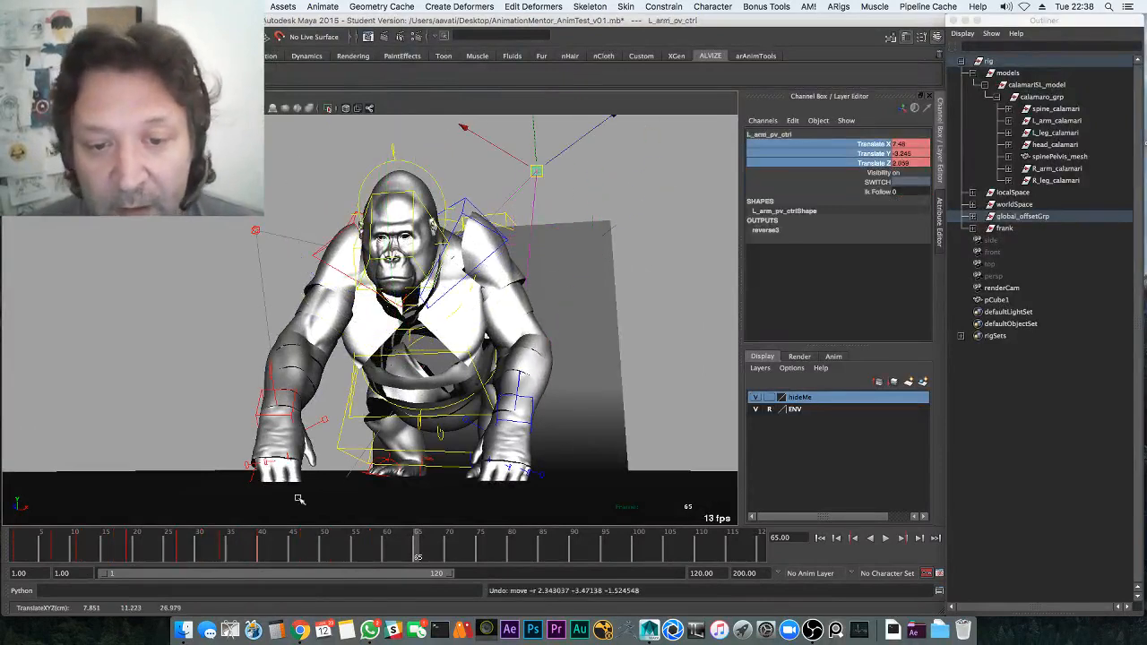
pyautogui.hotkey('alt', '1')
pyautogui.click(51, 552)
pyautogui.hotkey('alt', 'v')
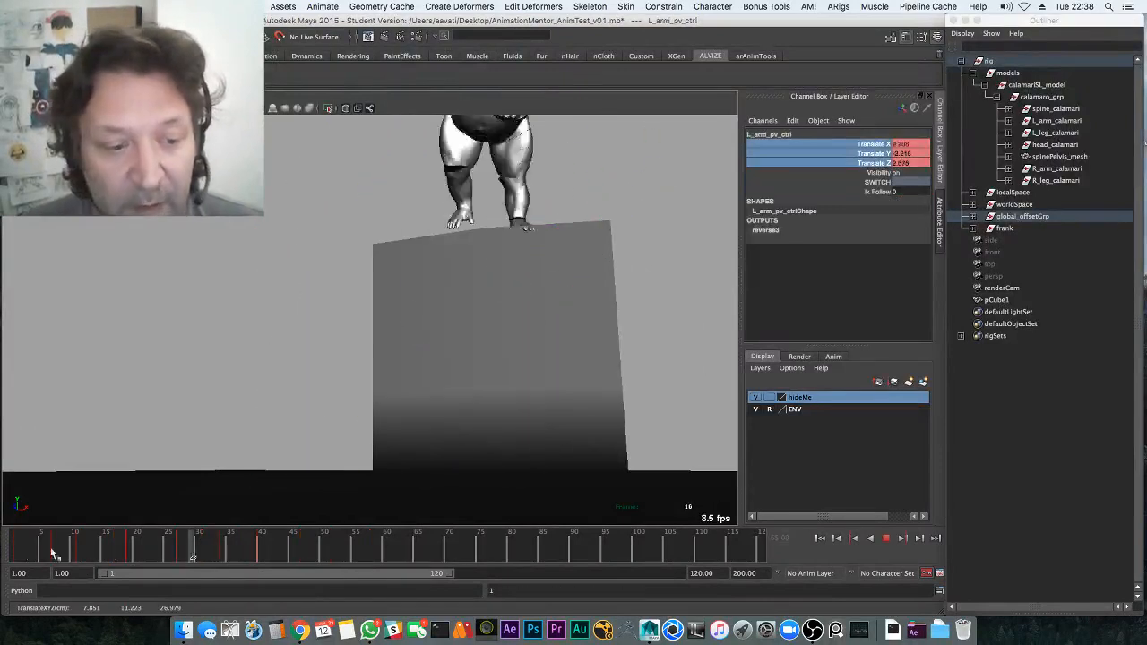
pyautogui.click(51, 552)
pyautogui.keyDown('alt'); pyautogui.moveTo(576, 278); pyautogui.dragTo(397, 359); pyautogui.keyUp('alt')
pyautogui.hotkey('alt', 'v')
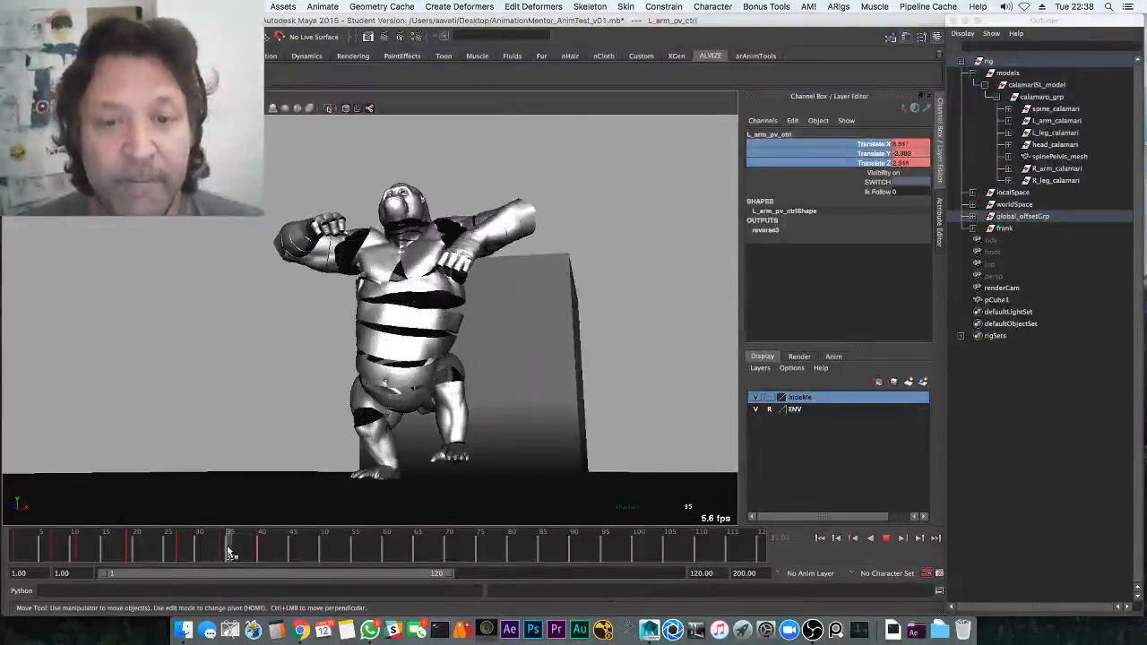
pyautogui.click(260, 552)
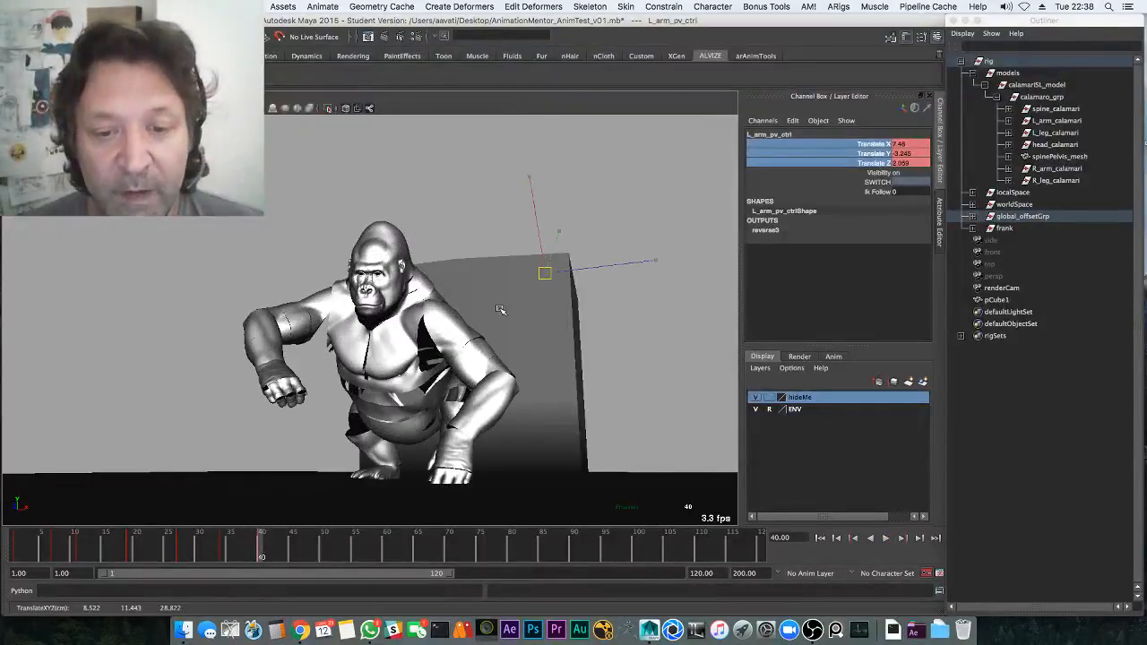
# Reposition the left elbow control at frames 40, 41, 43 and 46 to reshape the left arm
pyautogui.moveTo(494, 273); pyautogui.dragTo(487, 289, button='middle')
pyautogui.moveTo(263, 549); pyautogui.dragTo(273, 550)
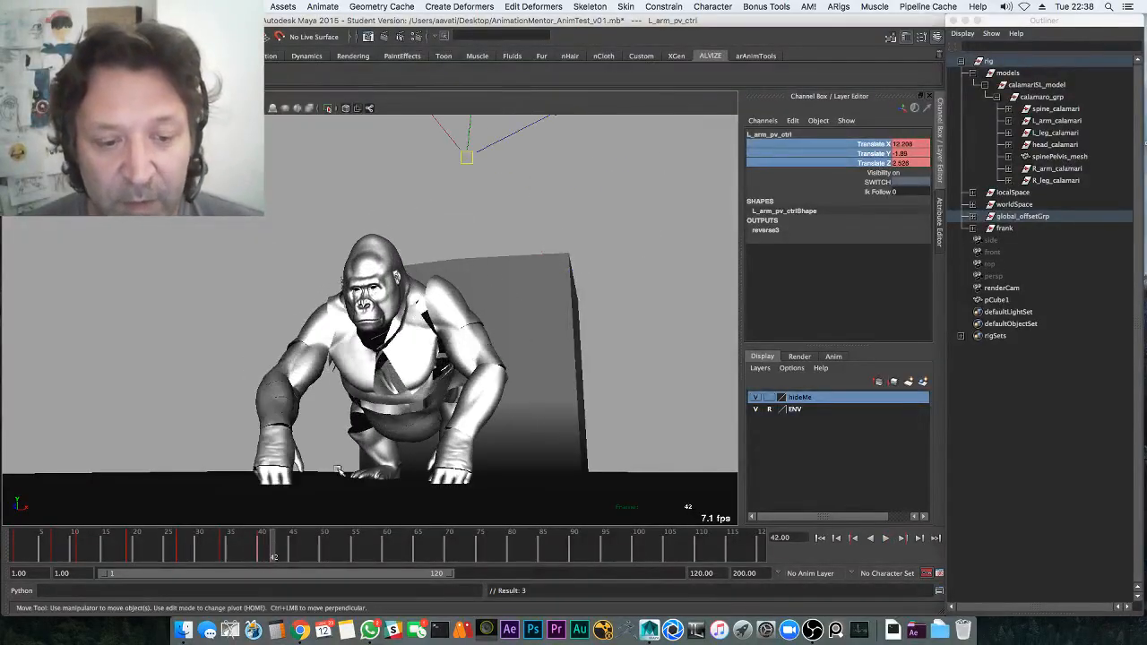
pyautogui.keyDown('alt'); pyautogui.moveTo(343, 436); pyautogui.dragTo(270, 459); pyautogui.keyUp('alt')
pyautogui.hotkey('alt', 'v')
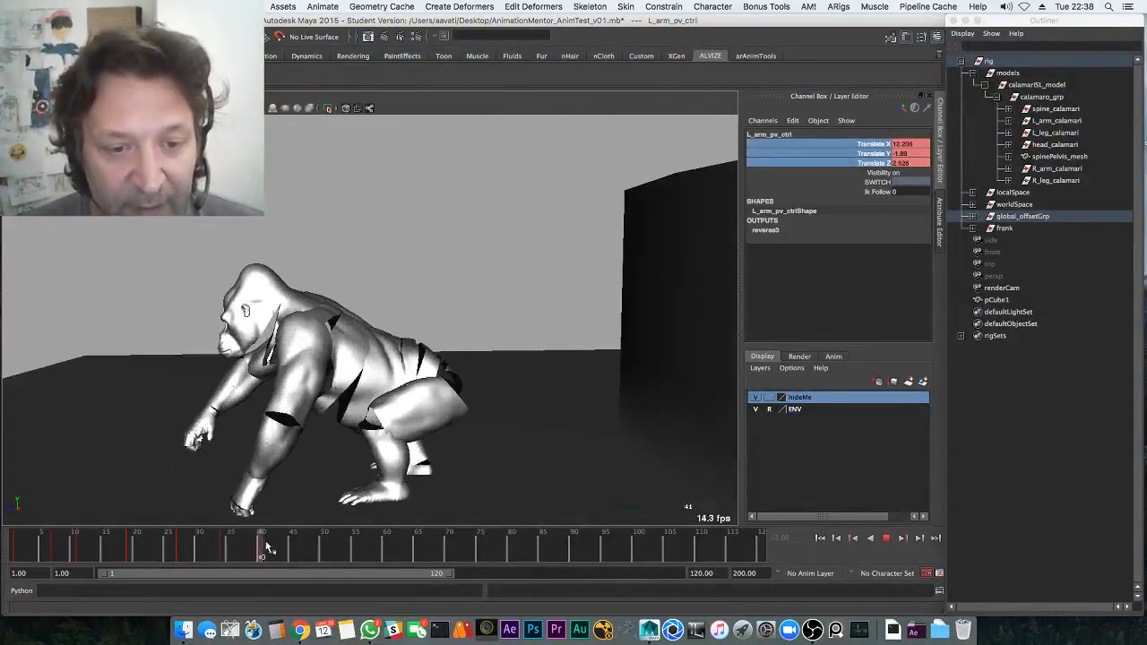
pyautogui.moveTo(267, 545); pyautogui.dragTo(266, 545)
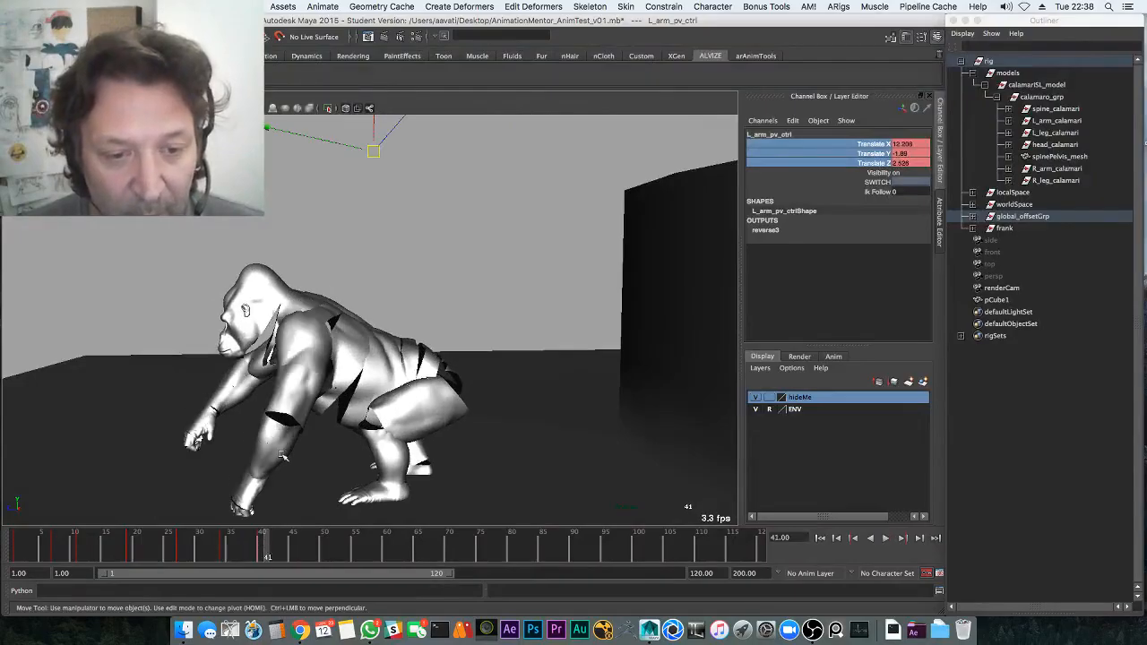
pyautogui.moveTo(280, 456); pyautogui.dragTo(241, 458, button='middle')
pyautogui.moveTo(261, 547); pyautogui.dragTo(281, 540)
pyautogui.moveTo(280, 466); pyautogui.dragTo(315, 490, button='middle')
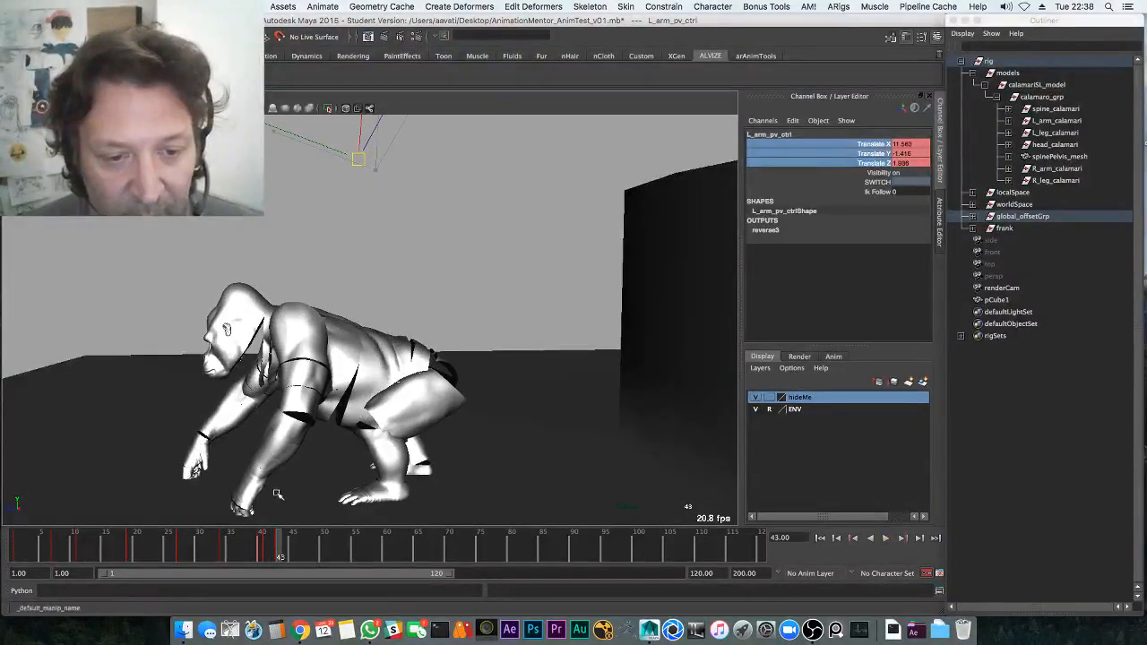
pyautogui.moveTo(282, 547); pyautogui.dragTo(300, 546)
pyautogui.moveTo(294, 483); pyautogui.dragTo(284, 486, button='middle')
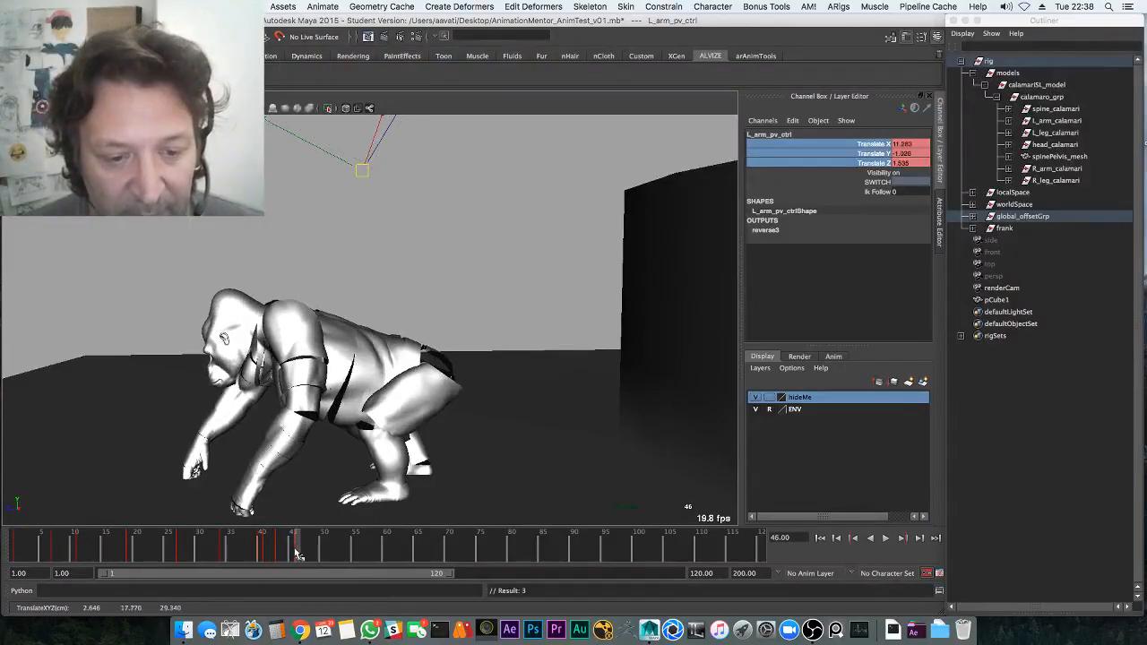
pyautogui.moveTo(298, 554); pyautogui.dragTo(321, 541)
# Replay the landing and push the left elbow control further left at frame 46
pyautogui.hotkey('alt', 'v')
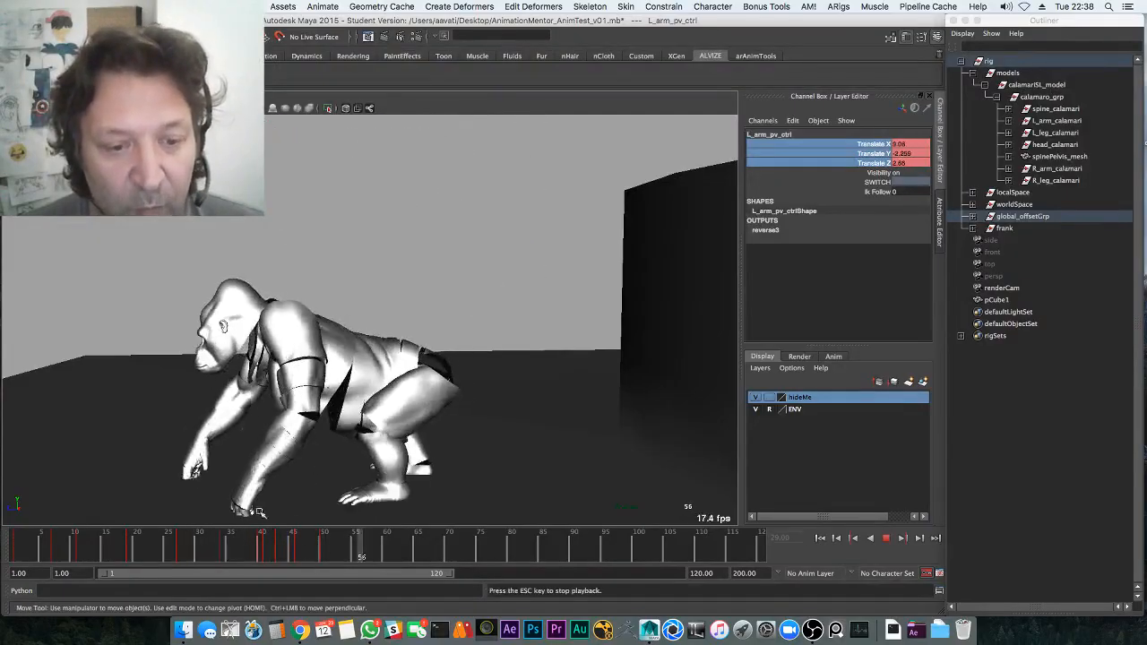
pyautogui.hotkey('alt', 'v')
pyautogui.keyDown('alt'); pyautogui.moveTo(242, 474); pyautogui.dragTo(229, 543); pyautogui.keyUp('alt')
pyautogui.hotkey('alt', 'v')
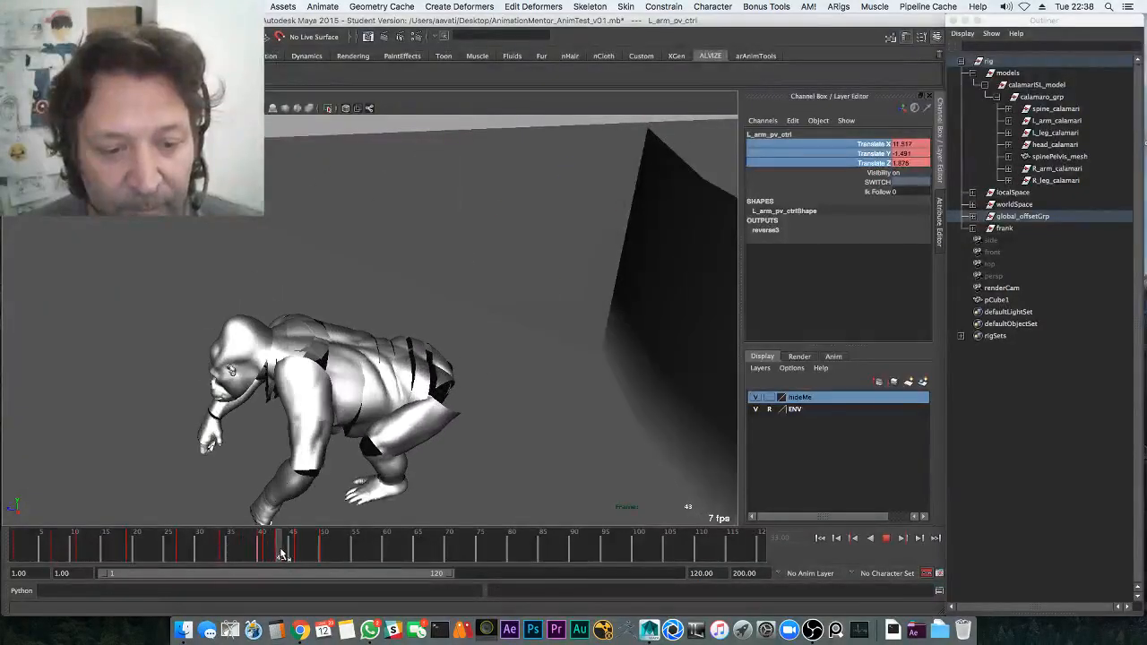
pyautogui.hotkey('alt', 'v')
pyautogui.moveTo(286, 548); pyautogui.dragTo(299, 553)
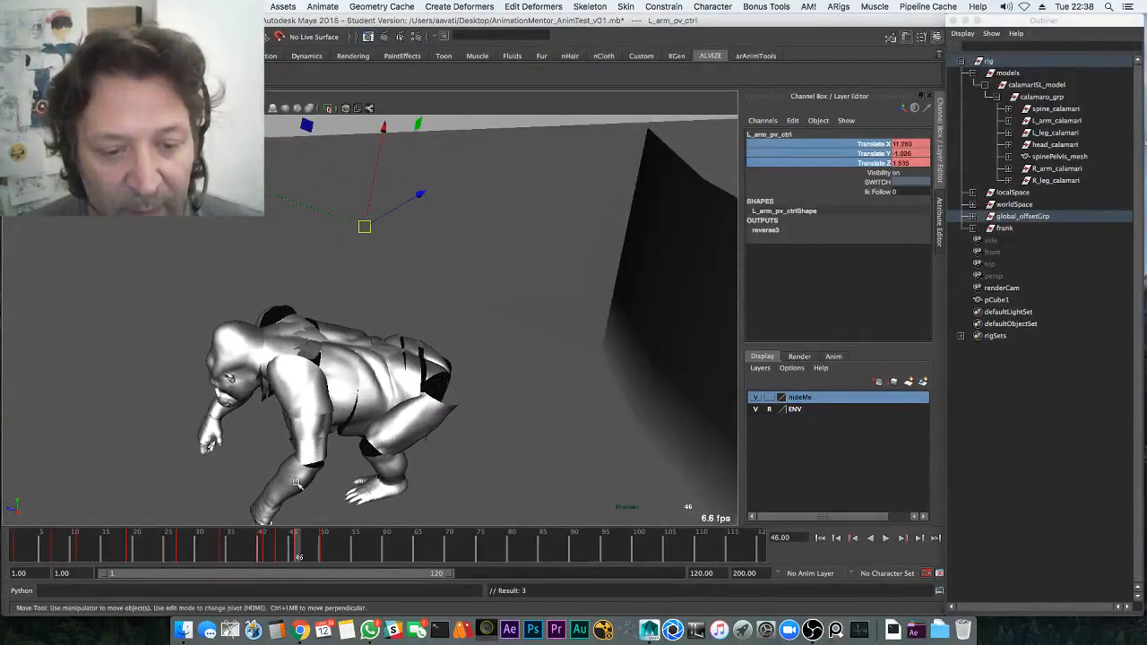
pyautogui.moveTo(292, 488); pyautogui.dragTo(278, 494, button='middle')
pyautogui.hotkey('alt', 'v')
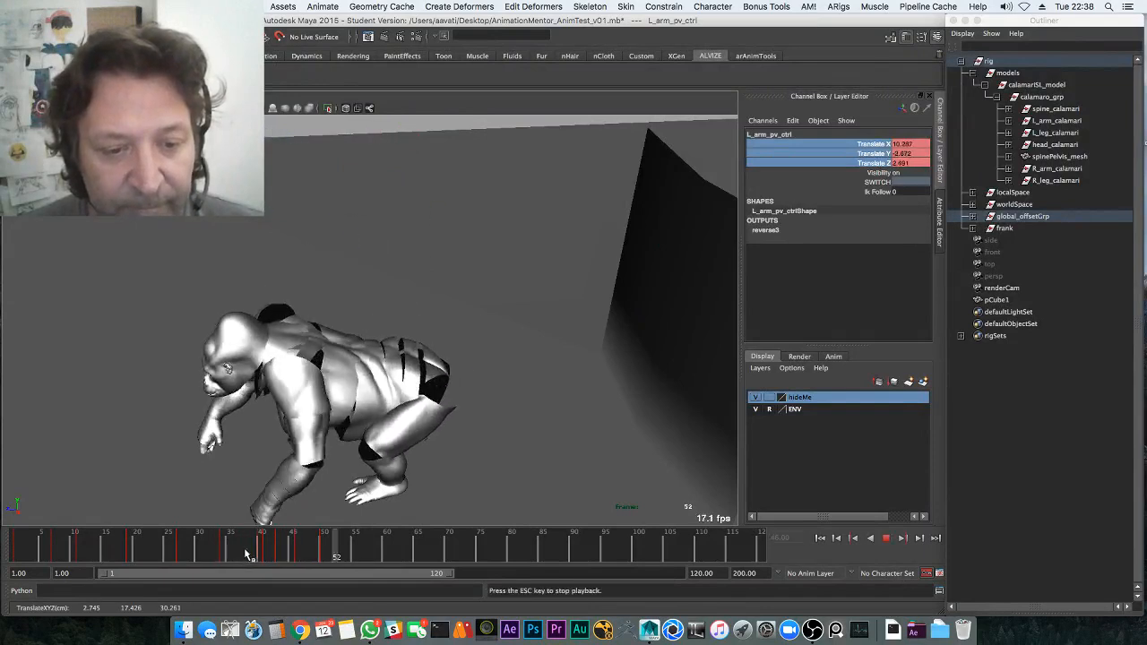
pyautogui.moveTo(279, 554); pyautogui.dragTo(298, 552)
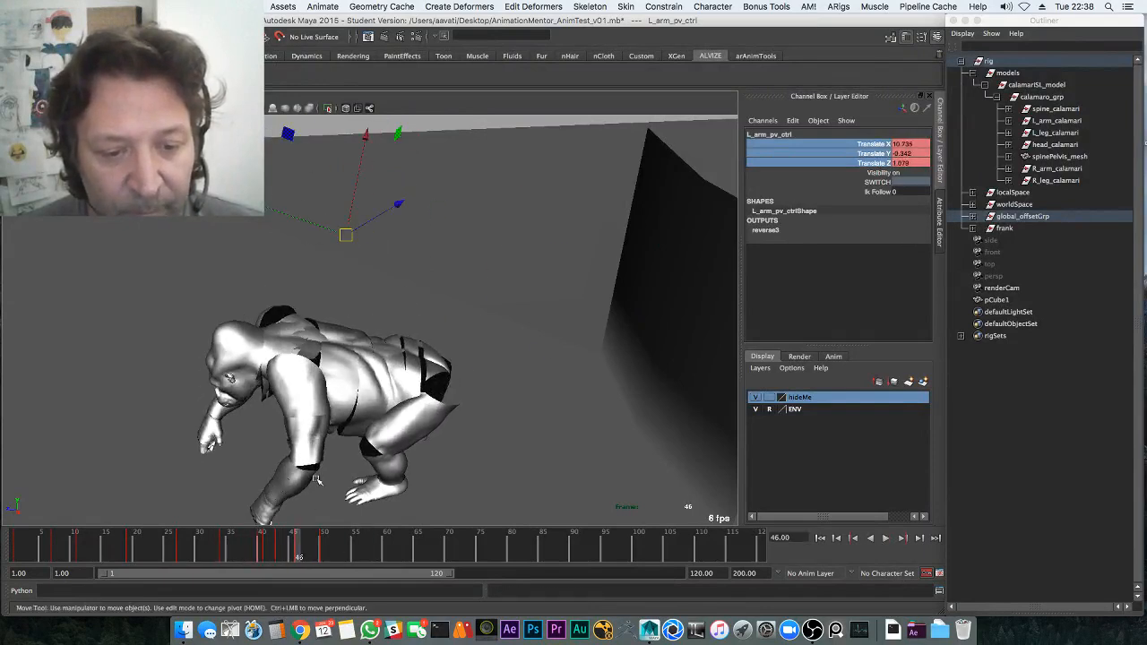
pyautogui.keyDown('alt'); pyautogui.moveTo(308, 475); pyautogui.dragTo(290, 483); pyautogui.keyUp('alt')
pyautogui.moveTo(289, 483); pyautogui.dragTo(270, 483, button='middle')
pyautogui.hotkey('alt', 'v')
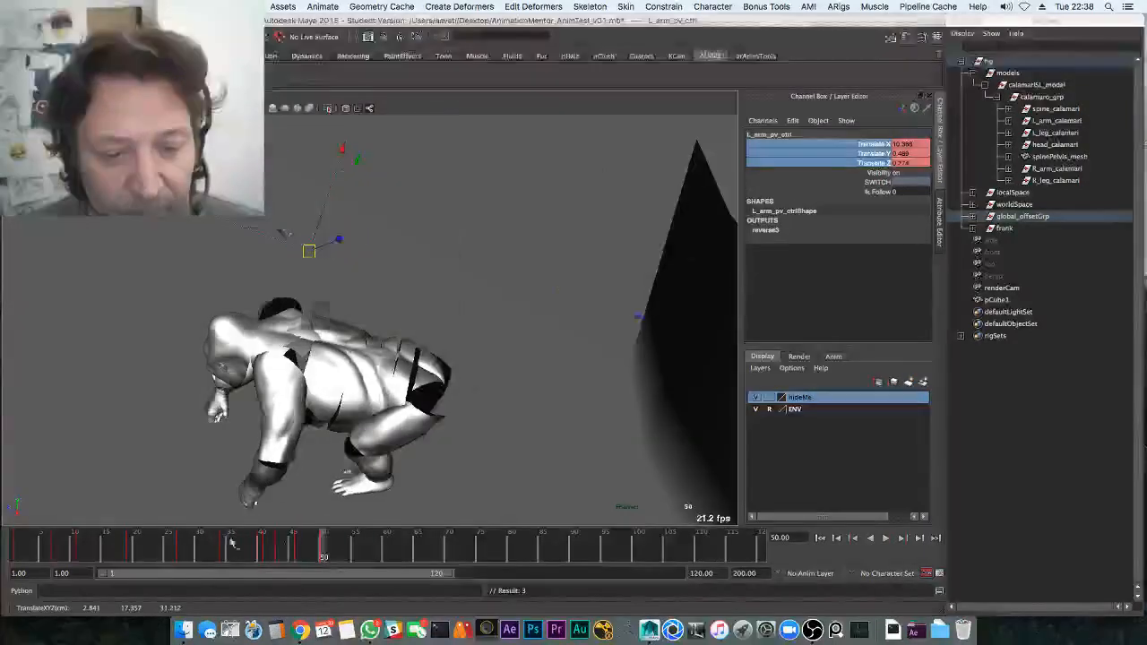
pyautogui.hotkey('alt', 'v')
# Select the right arm's elbow control and move it outward across frames 38–48
pyautogui.keyDown('alt'); pyautogui.moveTo(232, 490); pyautogui.dragTo(276, 387); pyautogui.keyUp('alt')
pyautogui.moveTo(238, 266); pyautogui.dragTo(236, 269)
pyautogui.keyDown('alt'); pyautogui.moveTo(251, 265); pyautogui.dragTo(356, 210, button='middle'); pyautogui.keyUp('alt')
pyautogui.keyDown('alt'); pyautogui.moveTo(356, 209); pyautogui.dragTo(344, 309); pyautogui.keyUp('alt')
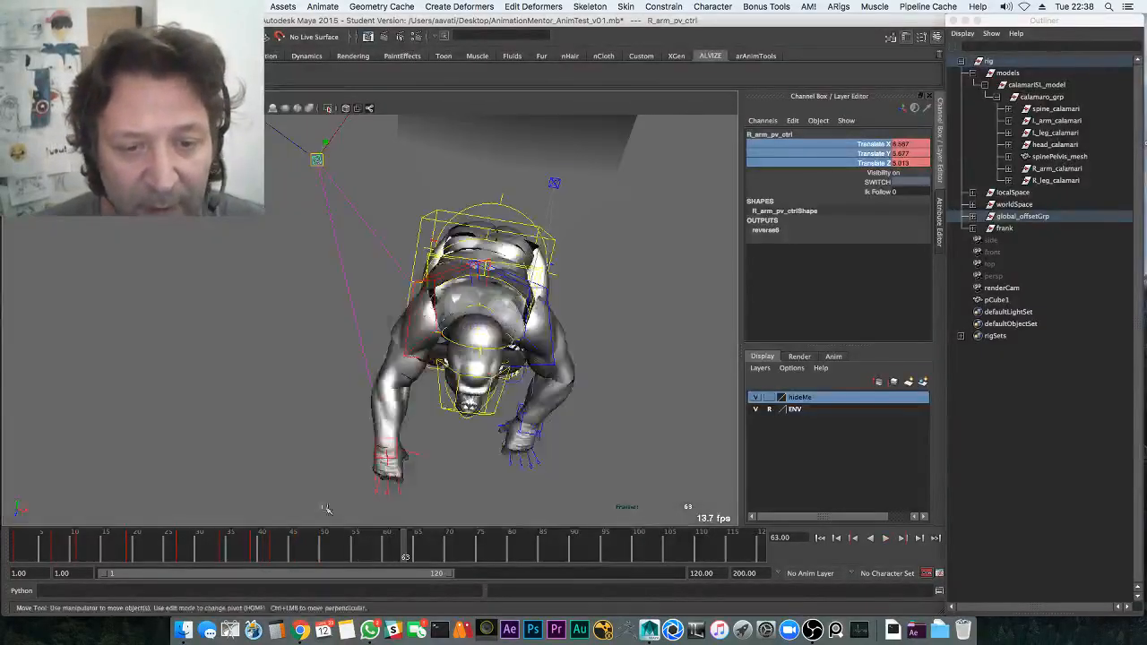
pyautogui.click(252, 544)
pyautogui.hotkey('alt', 'v')
pyautogui.moveTo(283, 531)
pyautogui.mouseDown()
pyautogui.moveTo(245, 546)
pyautogui.moveTo(276, 556)
pyautogui.moveTo(292, 538)
pyautogui.mouseUp()
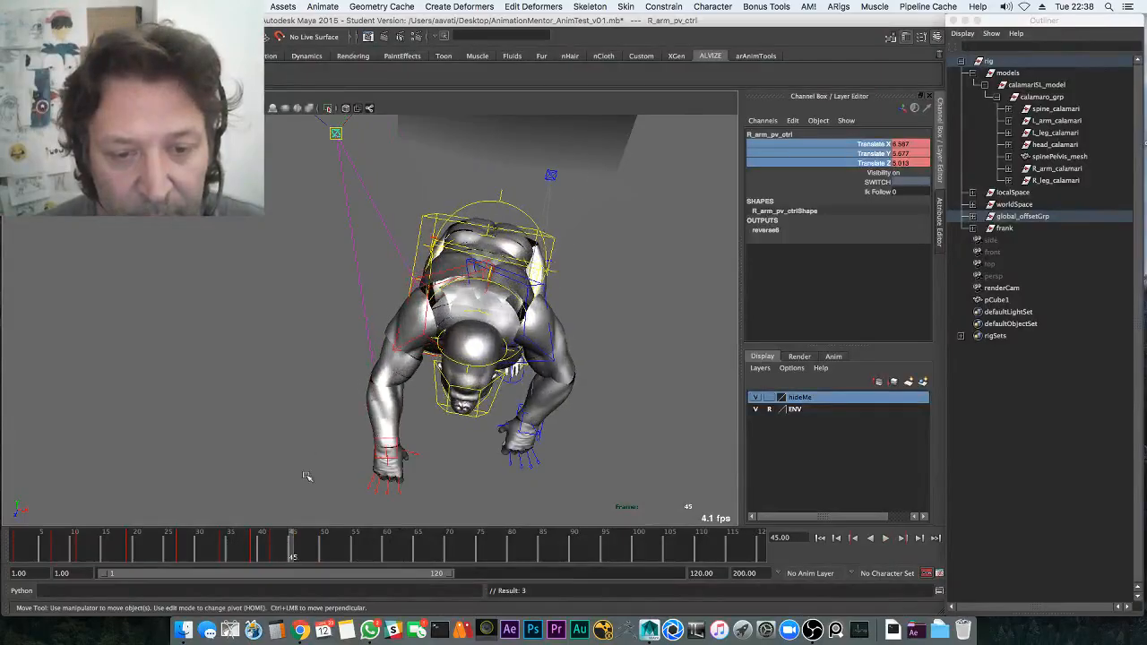
pyautogui.keyDown('alt'); pyautogui.moveTo(307, 475); pyautogui.dragTo(427, 406); pyautogui.keyUp('alt')
pyautogui.moveTo(427, 405); pyautogui.dragTo(450, 407, button='middle')
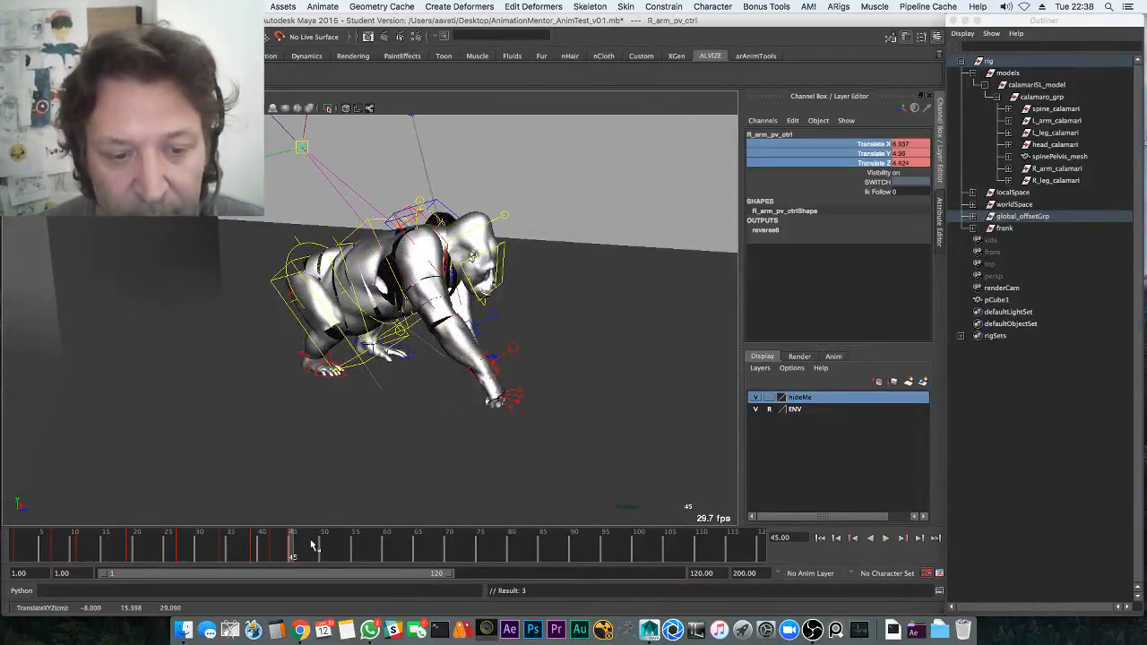
pyautogui.moveTo(313, 546)
pyautogui.mouseDown()
pyautogui.moveTo(299, 546)
pyautogui.moveTo(329, 541)
pyautogui.mouseUp()
# Replay from about frame 37, save the scene as a student version, and show the rig controls
pyautogui.hotkey('alt', 'v')
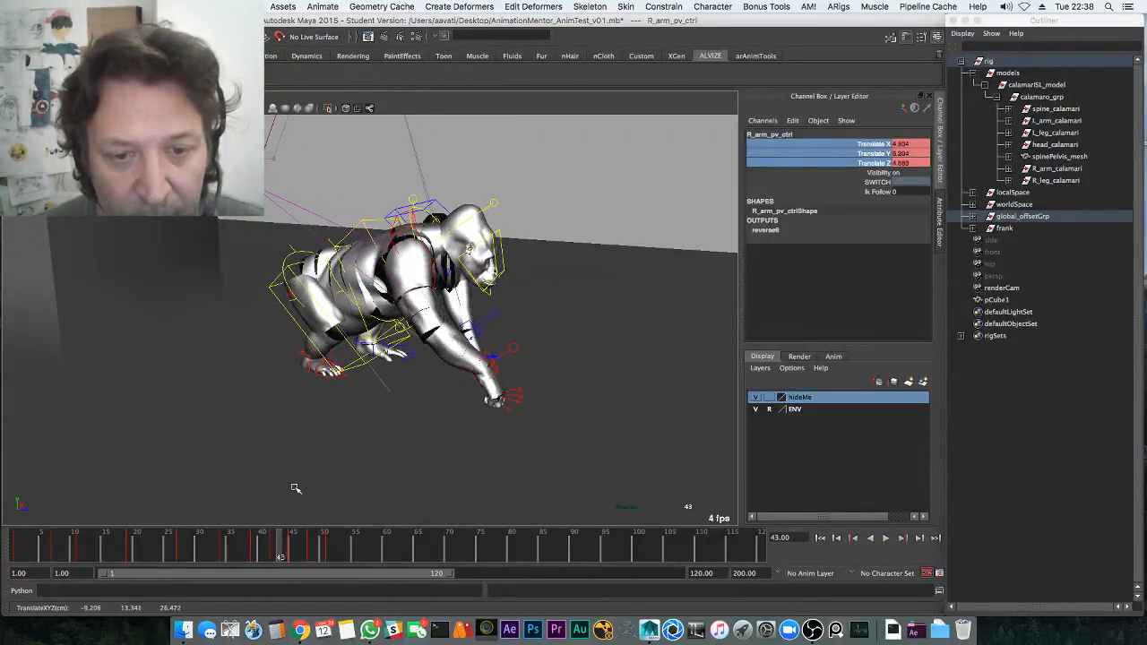
pyautogui.hotkey('alt', 'v')
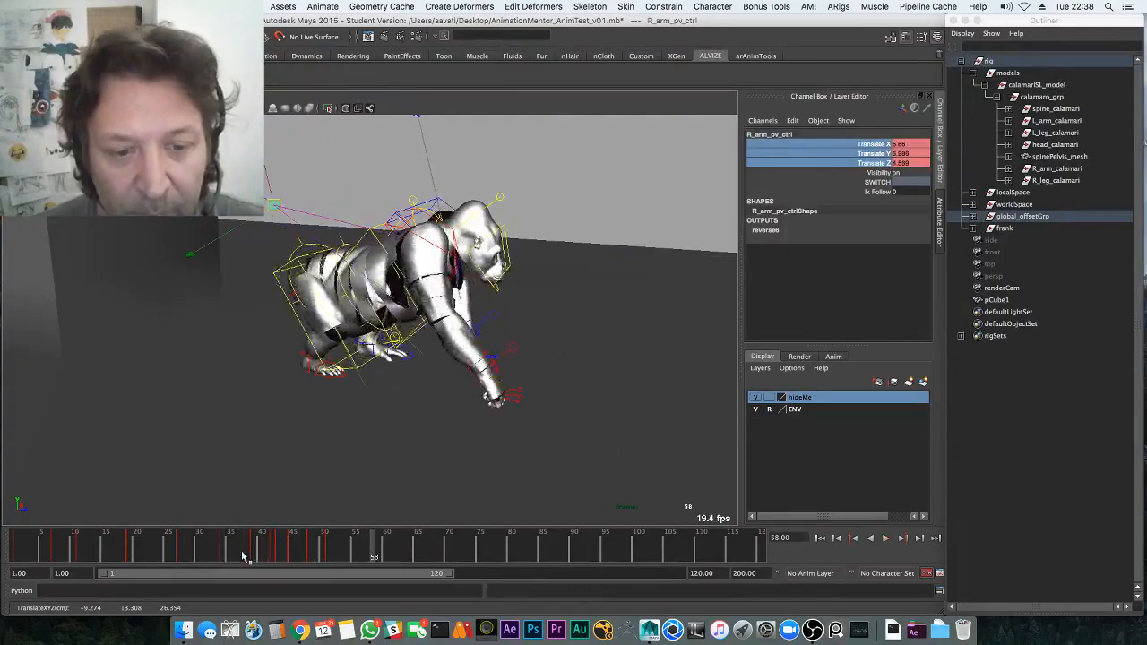
pyautogui.click(243, 554)
pyautogui.hotkey('alt', 'v')
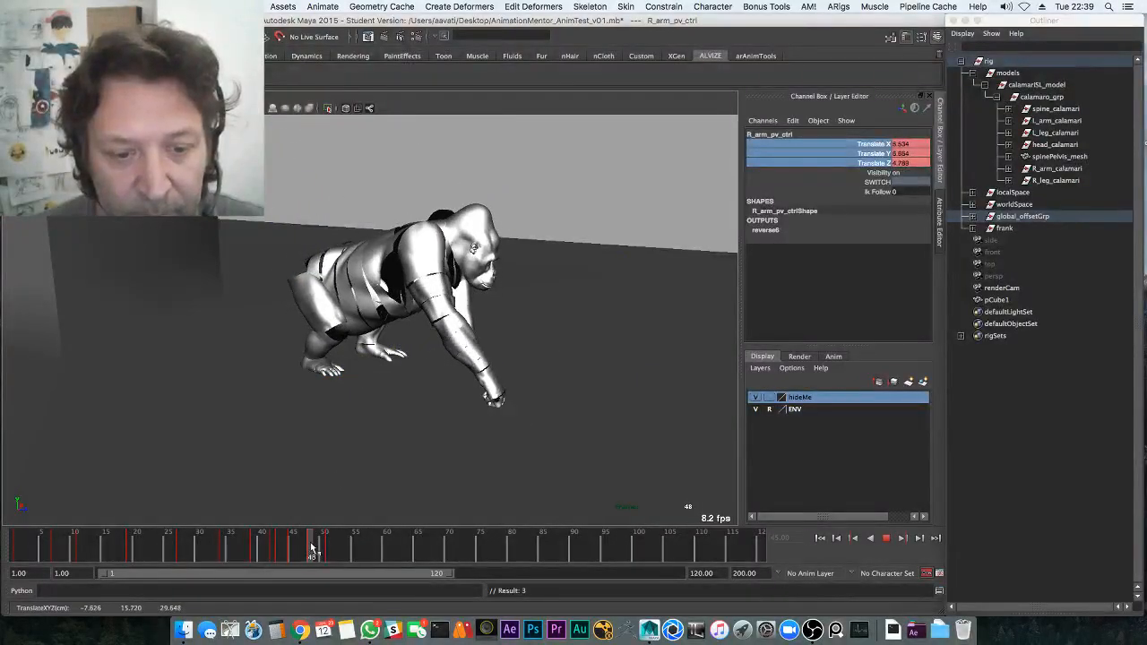
pyautogui.keyDown('alt'); pyautogui.moveTo(556, 365); pyautogui.dragTo(440, 355); pyautogui.keyUp('alt')
pyautogui.press('super+s')
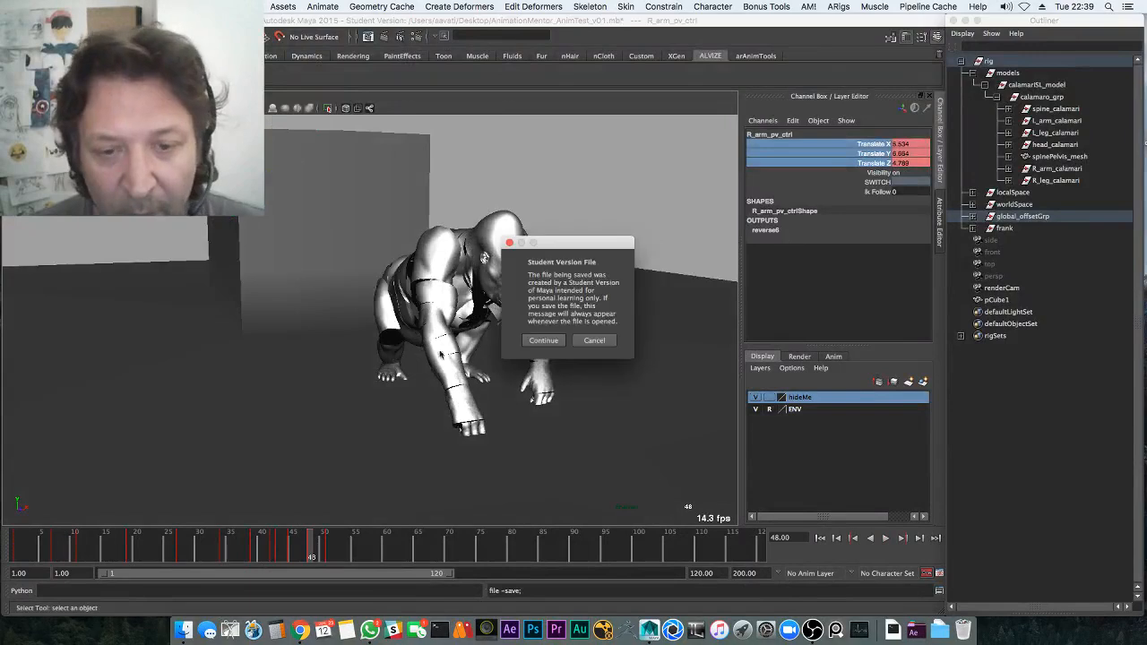
pyautogui.click(543, 340)
pyautogui.keyDown('alt'); pyautogui.moveTo(547, 346); pyautogui.dragTo(396, 348); pyautogui.keyUp('alt')
pyautogui.hotkey('alt', '1')
pyautogui.click(359, 379)
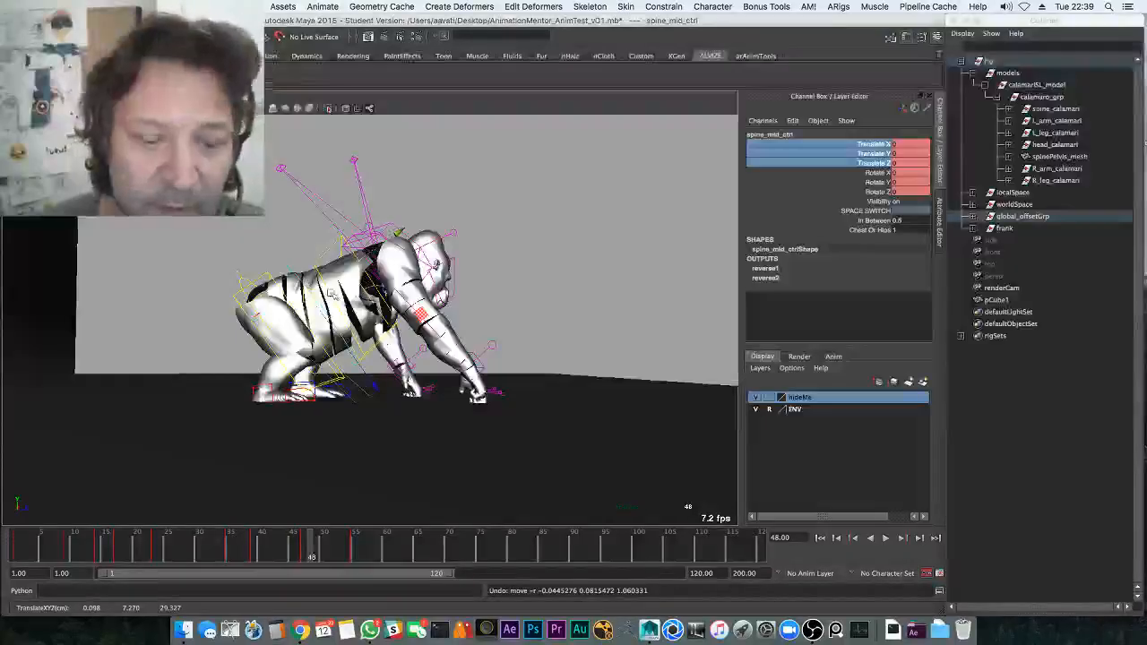
# Replay the landing around frames 39–41 with rig curves hidden, selecting the chest control
pyautogui.hotkey('alt', 'v')
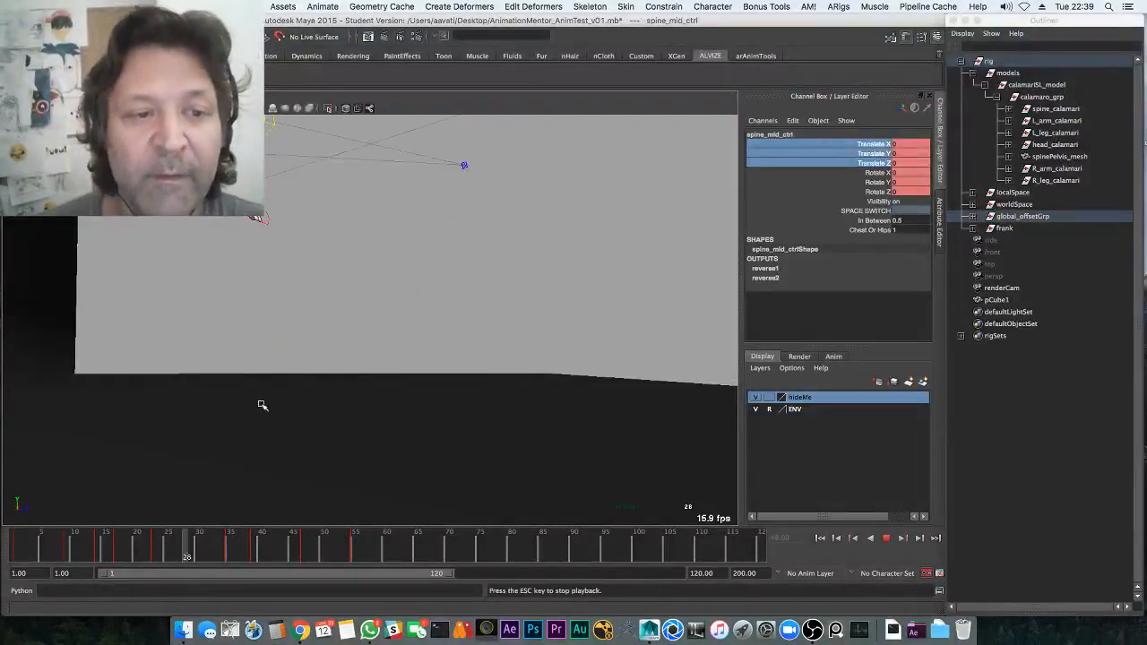
pyautogui.hotkey('alt', 'v')
pyautogui.keyDown('alt'); pyautogui.moveTo(283, 420); pyautogui.dragTo(289, 478, button='middle'); pyautogui.keyUp('alt')
pyautogui.hotkey('alt', '1')
pyautogui.moveTo(239, 541); pyautogui.dragTo(277, 541)
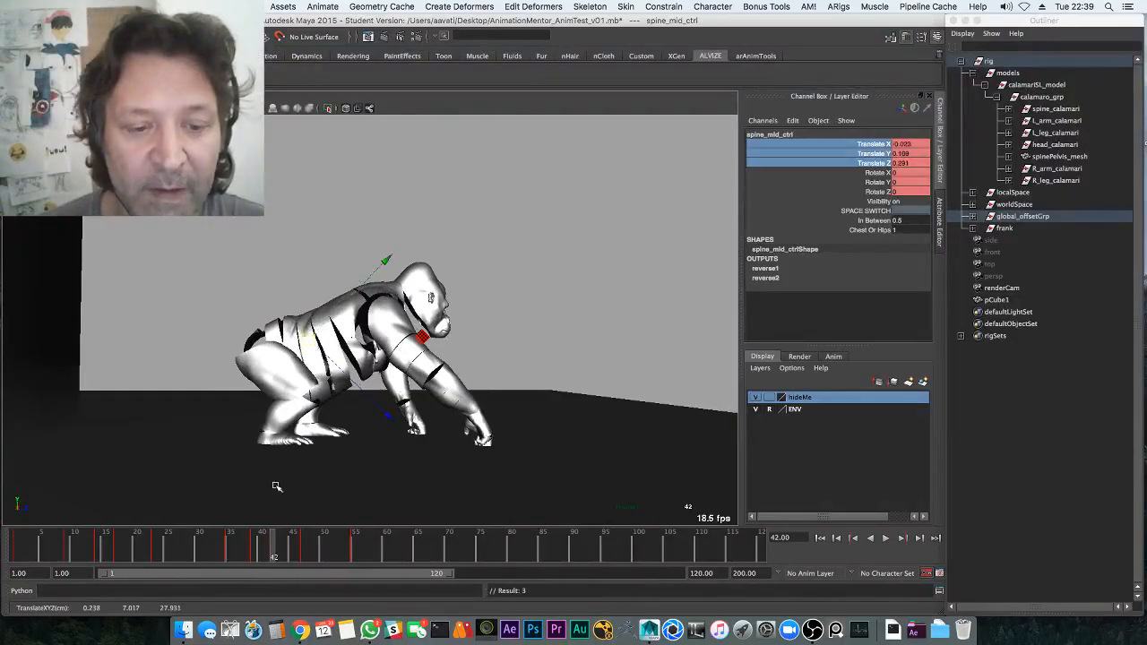
pyautogui.hotkey('alt', 'v')
pyautogui.click(268, 544)
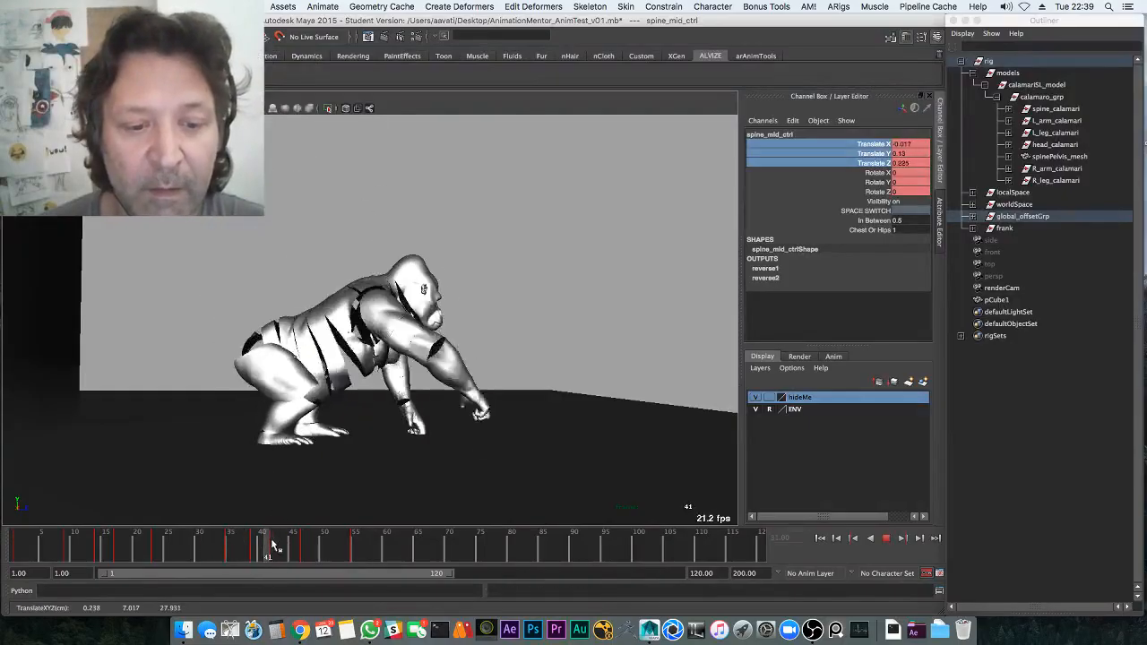
pyautogui.click(378, 388)
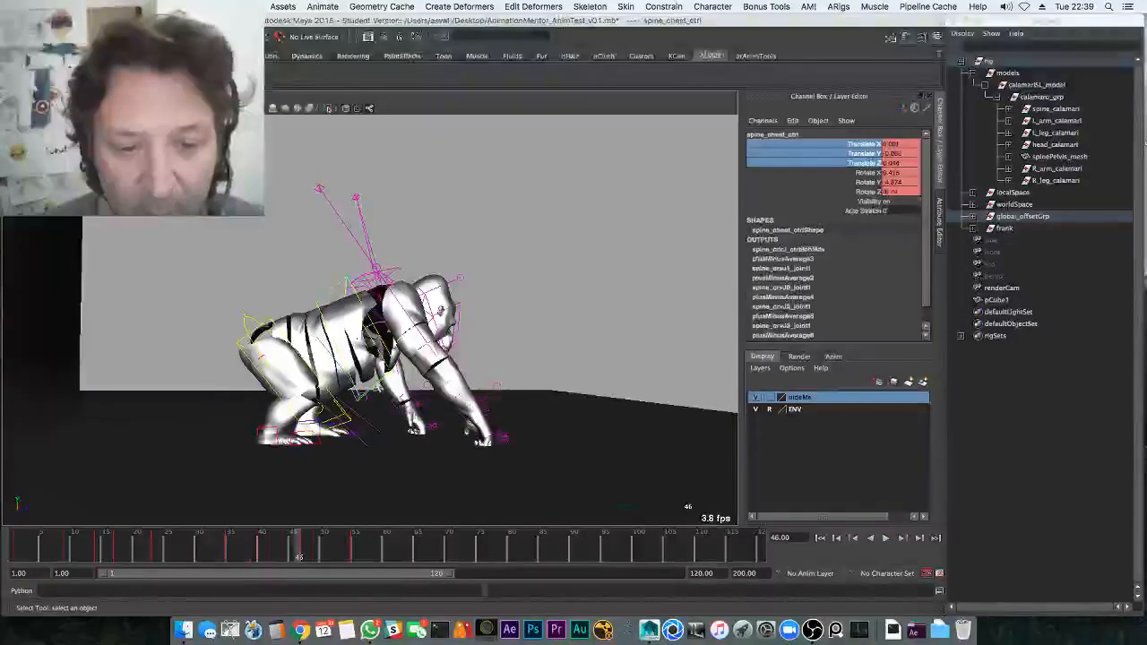
pyautogui.moveTo(307, 549); pyautogui.dragTo(163, 547)
pyautogui.hotkey('alt', 'v')
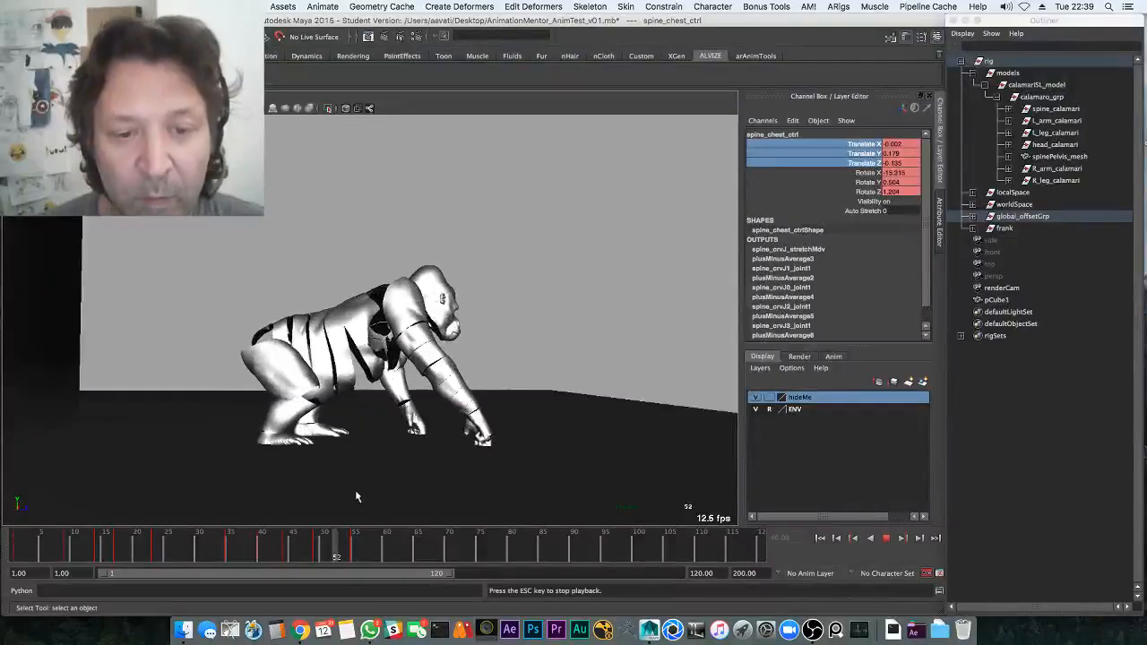
pyautogui.moveTo(255, 548); pyautogui.dragTo(271, 549)
pyautogui.hotkey('alt', 'v')
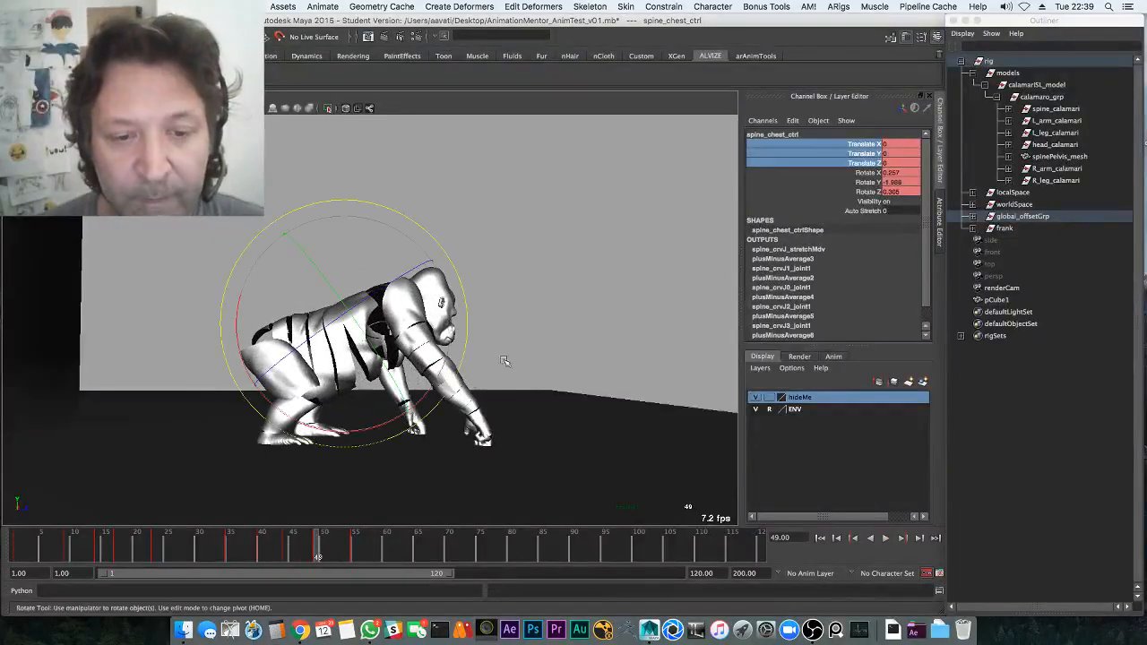
# Orbit and pan the view to frame the gorilla from the front
pyautogui.keyDown('alt'); pyautogui.moveTo(505, 361); pyautogui.dragTo(407, 419); pyautogui.keyUp('alt')
pyautogui.moveTo(349, 538); pyautogui.dragTo(392, 545)
pyautogui.keyDown('alt'); pyautogui.moveTo(412, 260); pyautogui.dragTo(379, 380, button='middle'); pyautogui.keyUp('alt')
pyautogui.moveTo(227, 547); pyautogui.dragTo(21, 539)
pyautogui.keyDown('alt'); pyautogui.moveTo(420, 346); pyautogui.dragTo(402, 335); pyautogui.keyUp('alt')
pyautogui.keyDown('alt'); pyautogui.moveTo(403, 335); pyautogui.dragTo(381, 399, button='middle'); pyautogui.keyUp('alt')
pyautogui.keyDown('alt'); pyautogui.moveTo(380, 400); pyautogui.dragTo(345, 361); pyautogui.keyUp('alt')
pyautogui.keyDown('alt'); pyautogui.moveTo(346, 361); pyautogui.dragTo(332, 322, button='middle'); pyautogui.keyUp('alt')
# Play from near the start and stop at frame 36 once the gorilla lands
pyautogui.hotkey('alt', 'v')
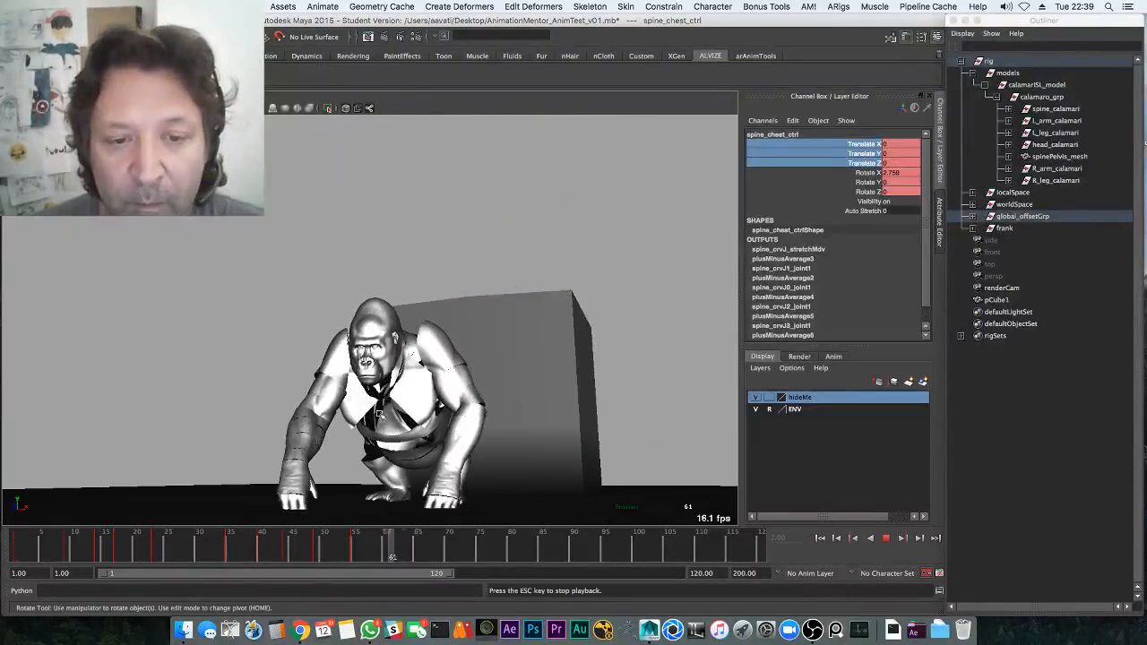
pyautogui.click(46, 540)
pyautogui.hotkey('alt', 'v')
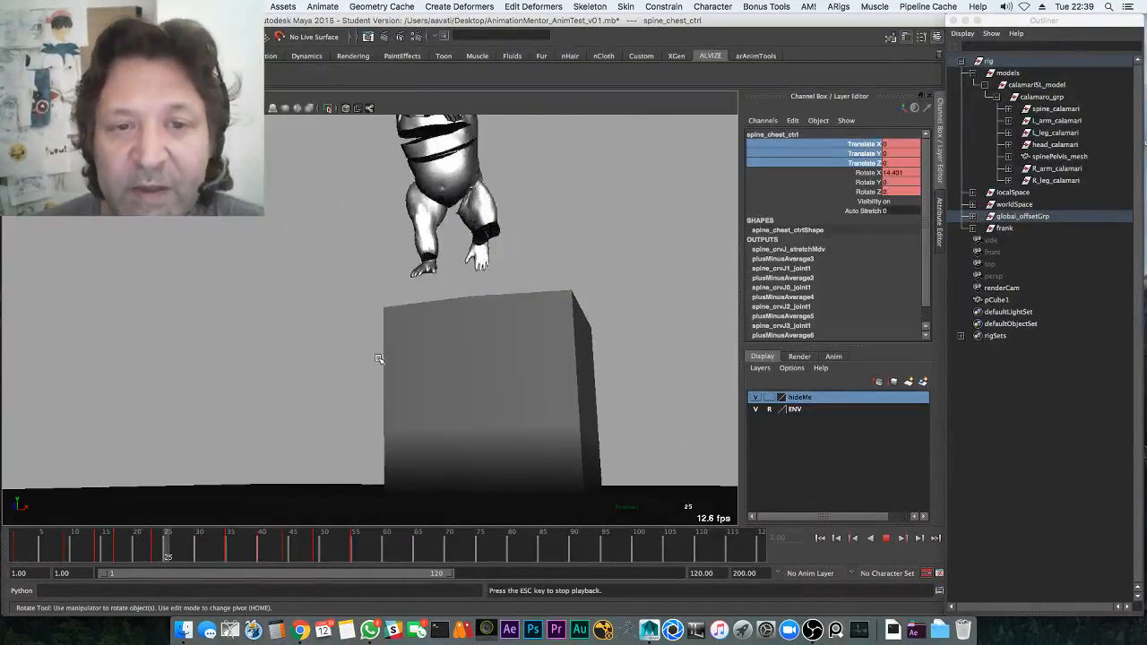
pyautogui.hotkey('alt', 'v')
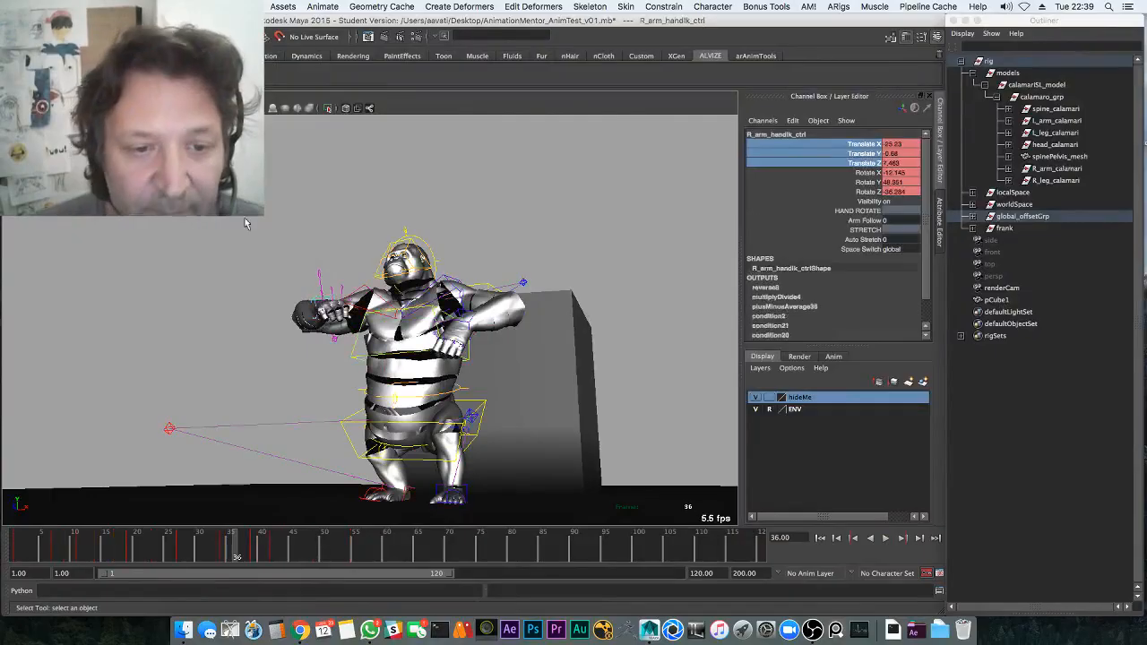
# Deselect the rig, look through renderCam, and frame the gorilla with the floor edge-on
pyautogui.click(310, 206)
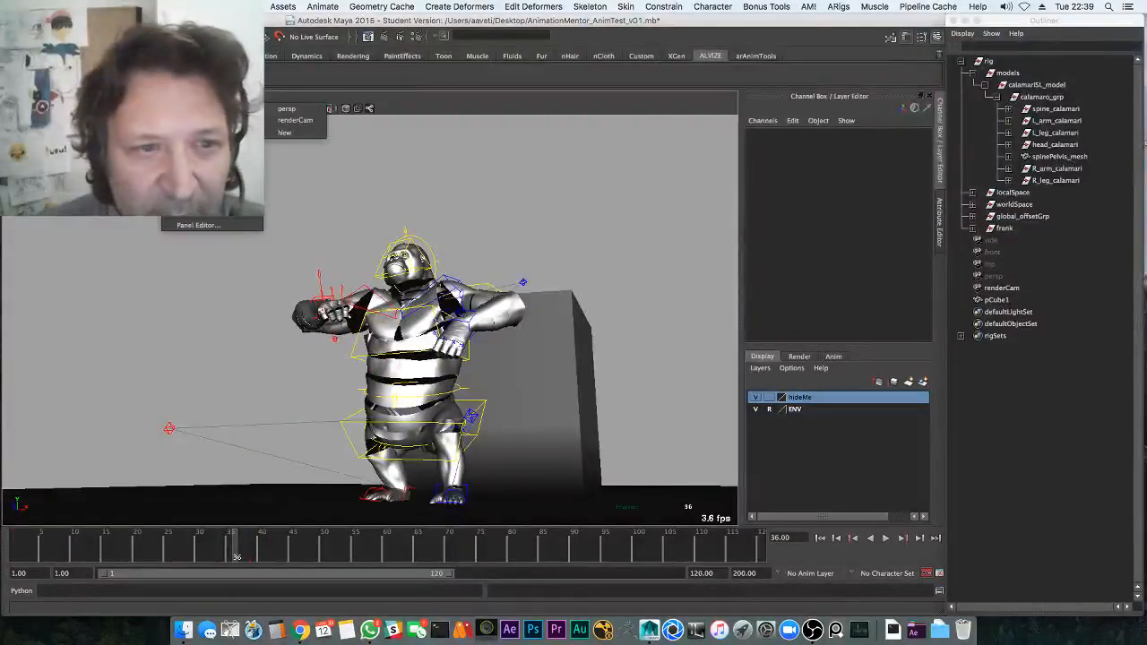
pyautogui.click(292, 126)
pyautogui.keyDown('alt'); pyautogui.moveTo(141, 253); pyautogui.dragTo(444, 367, button='middle'); pyautogui.keyUp('alt')
pyautogui.keyDown('alt'); pyautogui.moveTo(445, 367); pyautogui.dragTo(708, 359, button='right'); pyautogui.keyUp('alt')
pyautogui.keyDown('alt'); pyautogui.moveTo(587, 390); pyautogui.dragTo(538, 328, button='middle'); pyautogui.keyUp('alt')
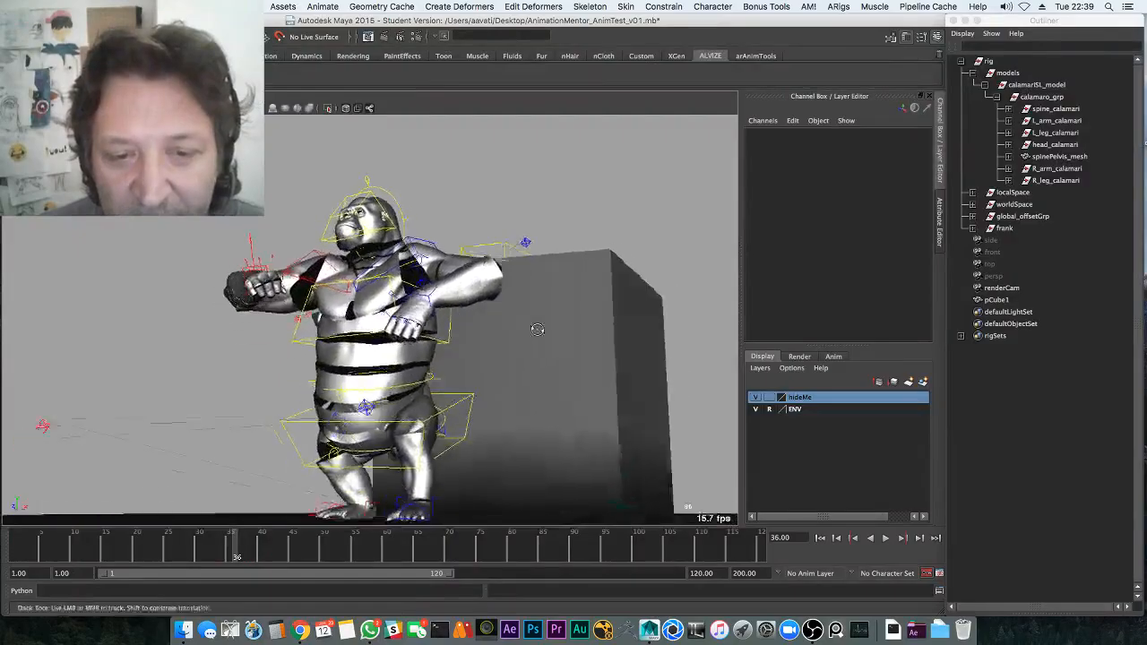
pyautogui.keyDown('alt'); pyautogui.moveTo(537, 328); pyautogui.dragTo(507, 345, button='right'); pyautogui.keyUp('alt')
pyautogui.moveTo(507, 345)
pyautogui.keyDown('alt'); pyautogui.mouseDown()
pyautogui.moveTo(505, 371)
pyautogui.moveTo(520, 359)
pyautogui.mouseUp(); pyautogui.keyUp('alt')
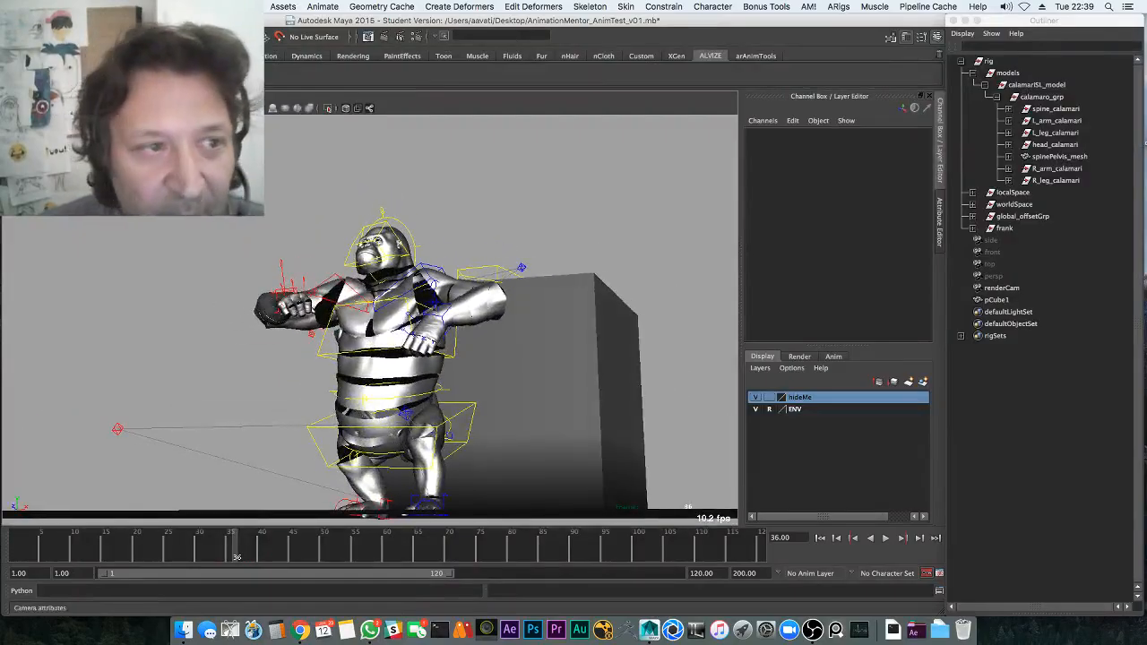
# Select renderCam, refine its framing, and key its rotation and position at frame 1
pyautogui.click(15, 96)
pyautogui.click(34, 110)
pyautogui.keyDown('alt'); pyautogui.moveTo(310, 376); pyautogui.dragTo(303, 414, button='middle'); pyautogui.keyUp('alt')
pyautogui.keyDown('alt'); pyautogui.moveTo(303, 414); pyautogui.dragTo(432, 309, button='right'); pyautogui.keyUp('alt')
pyautogui.keyDown('alt'); pyautogui.moveTo(432, 309); pyautogui.dragTo(458, 224, button='middle'); pyautogui.keyUp('alt')
pyautogui.moveTo(119, 543); pyautogui.dragTo(15, 547)
pyautogui.hotkey('shift', 'e')
pyautogui.hotkey('shift', 'w')
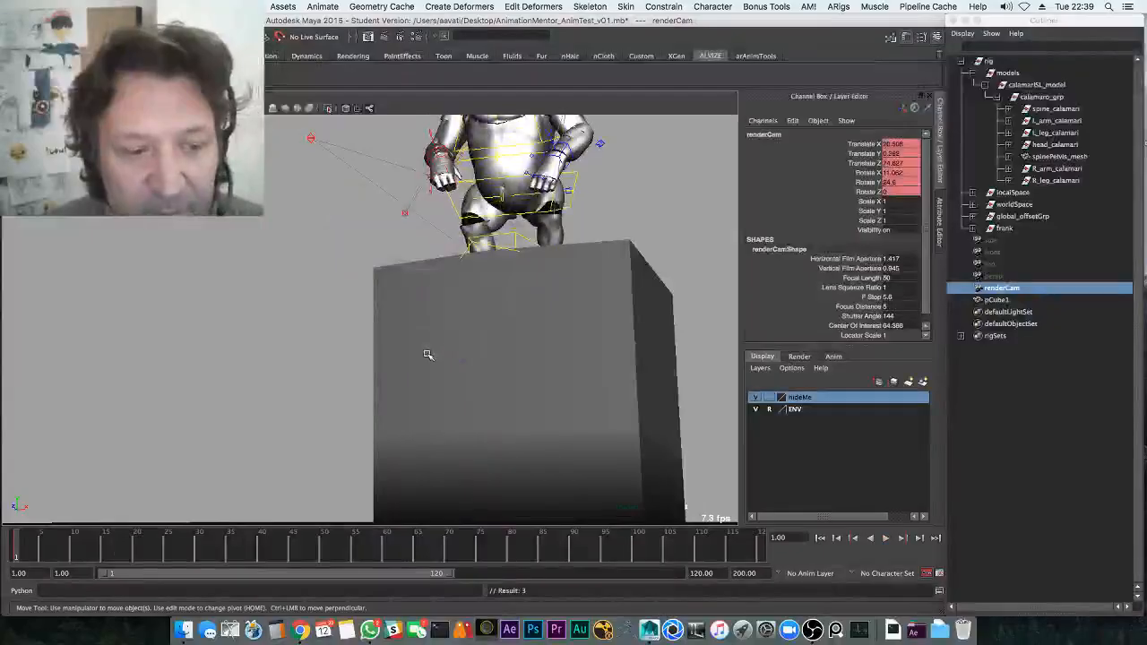
# Switch to a multi-pane layout with animation curves, frame renderCam, and tilt it toward the gorilla
pyautogui.press('space')
pyautogui.press('f')
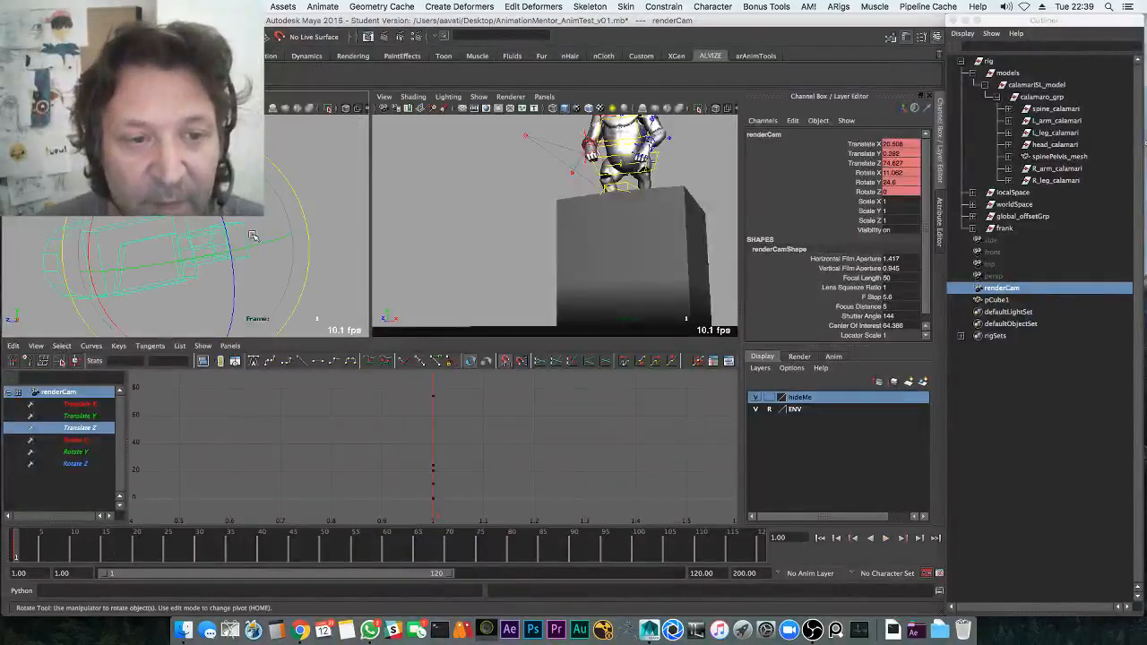
pyautogui.press('space')
pyautogui.moveTo(235, 231); pyautogui.dragTo(197, 271)
pyautogui.press('f')
pyautogui.moveTo(182, 223); pyautogui.dragTo(186, 235)
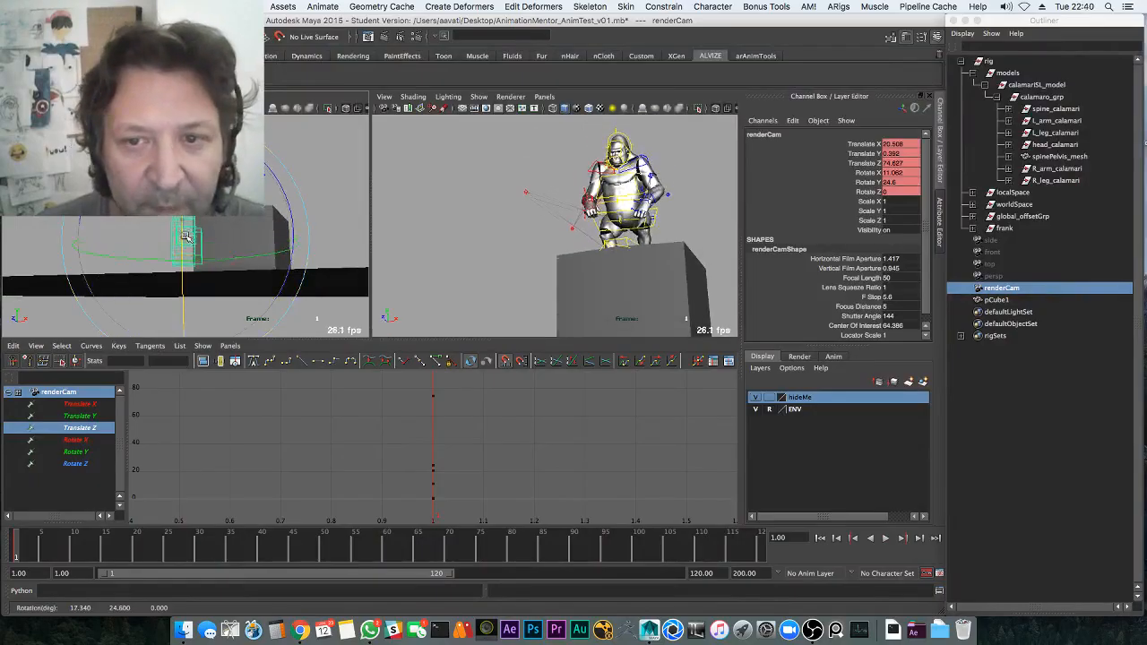
# Play through the camera and rotate it at frames 19 and 36 to follow the jump
pyautogui.hotkey('alt', 'v')
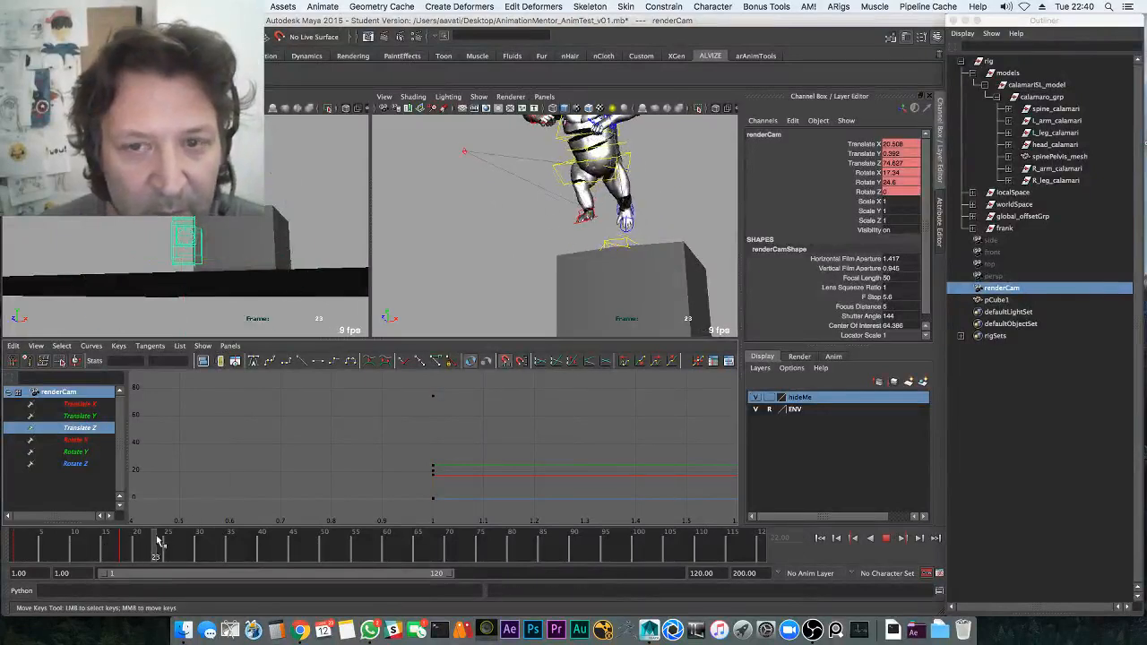
pyautogui.moveTo(130, 549); pyautogui.dragTo(119, 549)
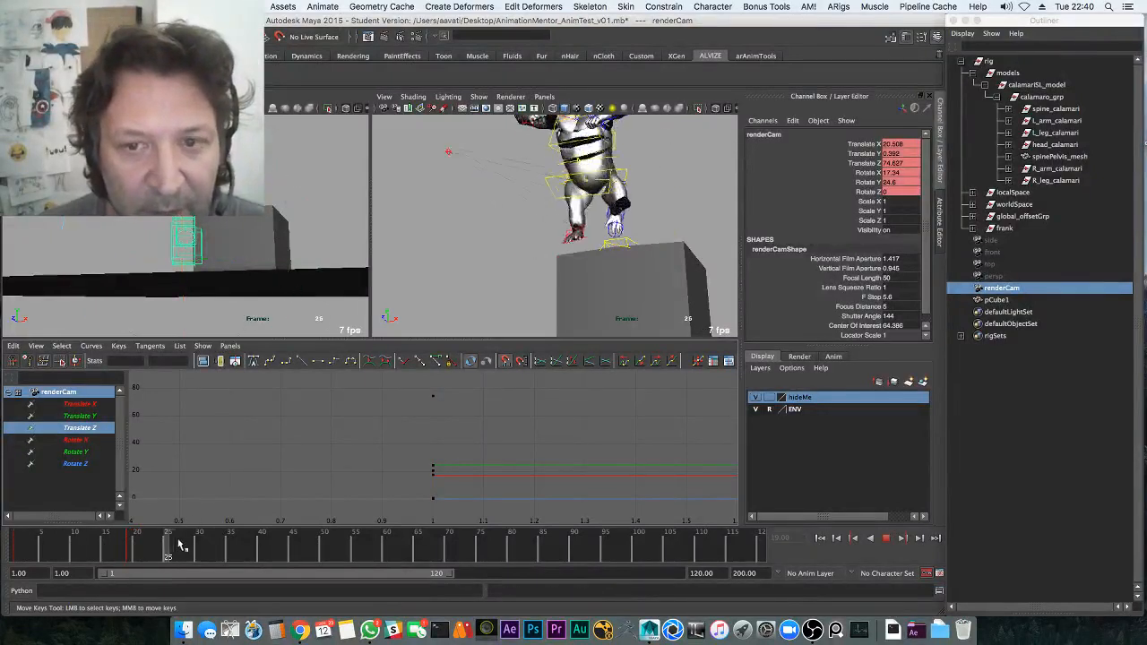
pyautogui.moveTo(228, 220); pyautogui.dragTo(208, 232)
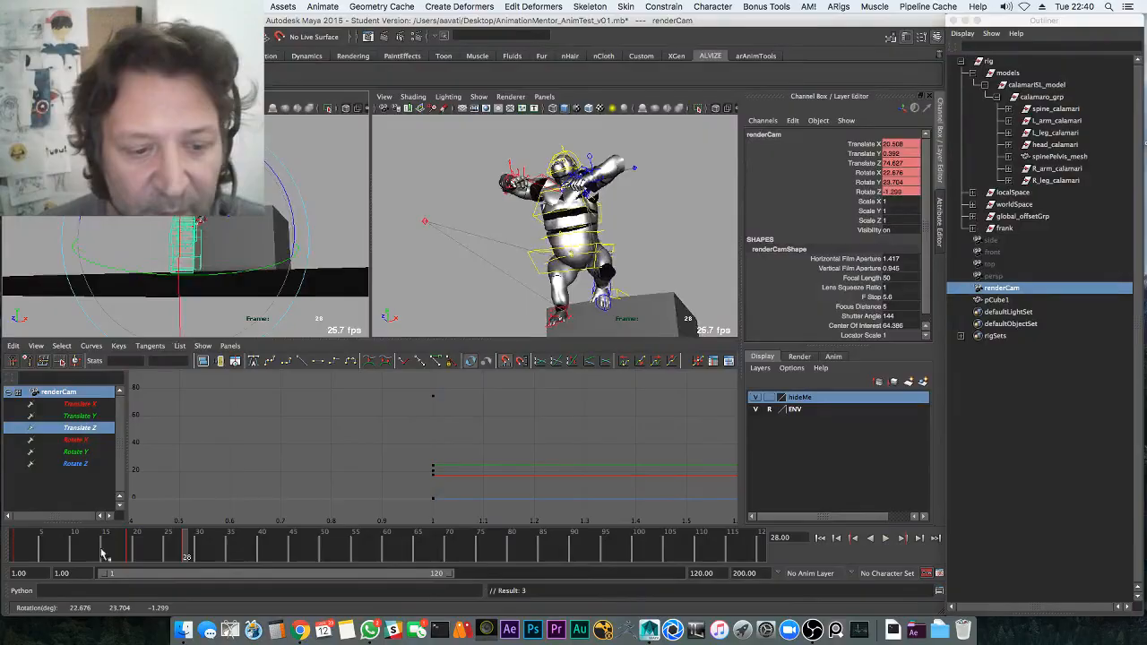
pyautogui.hotkey('alt', 'v')
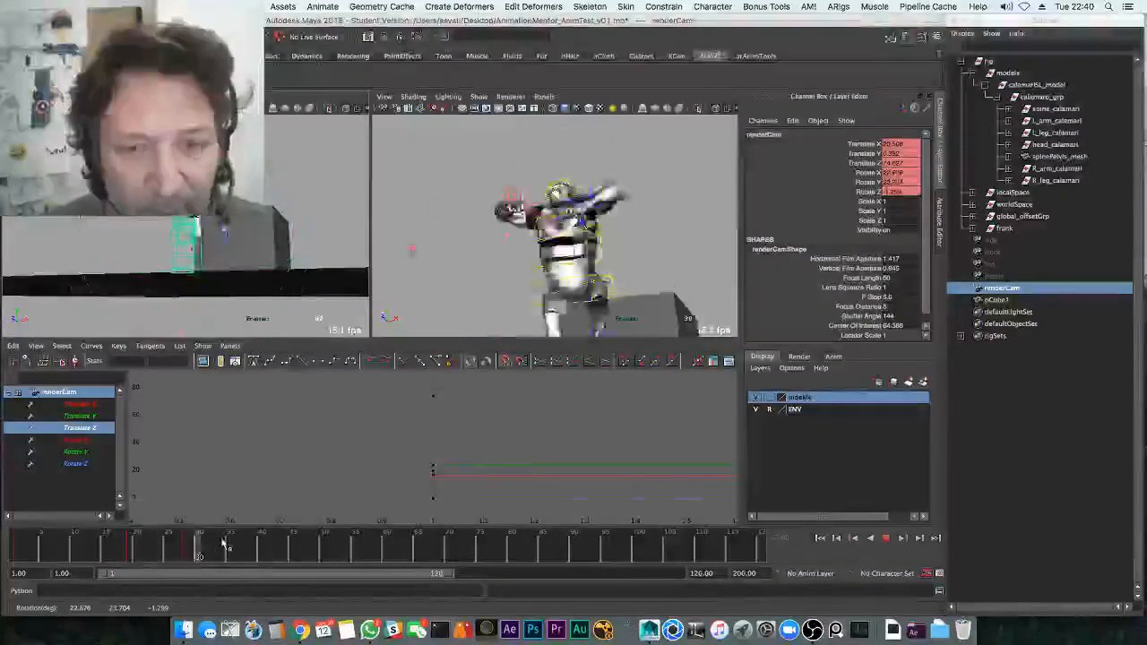
pyautogui.click(232, 546)
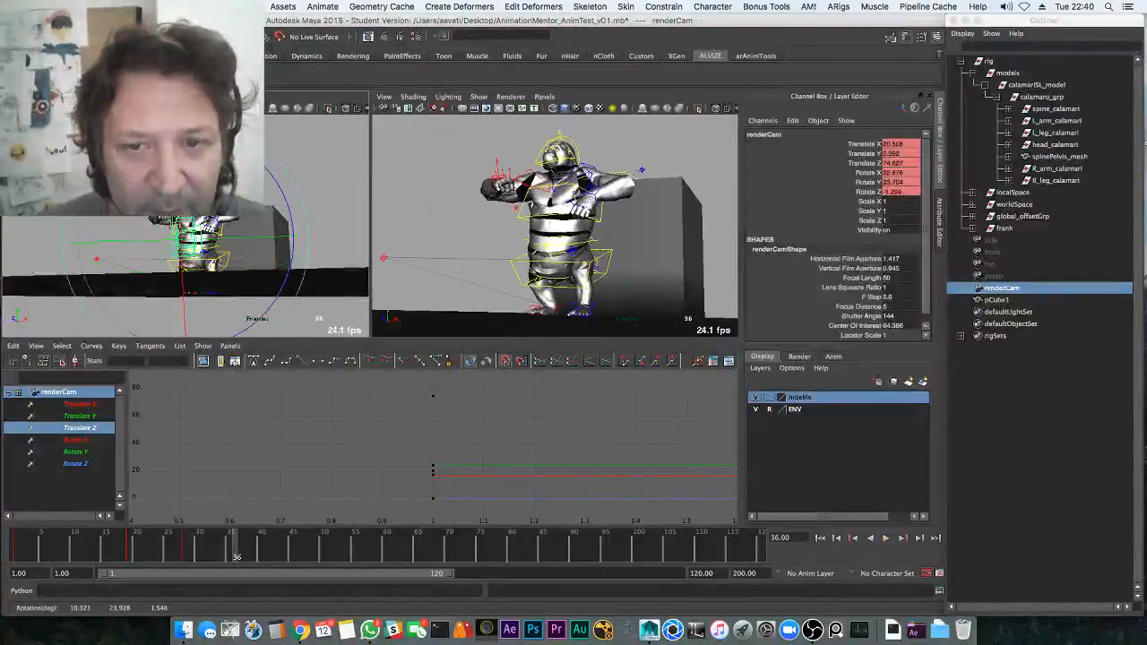
pyautogui.moveTo(208, 224); pyautogui.dragTo(213, 218)
pyautogui.moveTo(218, 538); pyautogui.dragTo(128, 536)
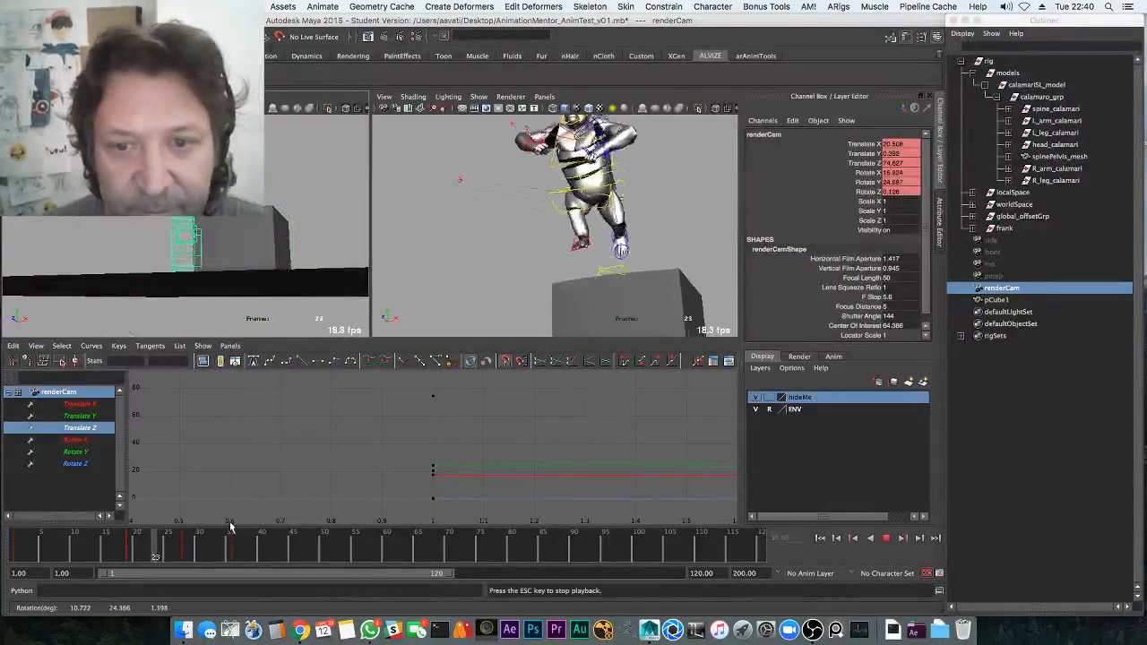
pyautogui.moveTo(230, 527)
pyautogui.mouseDown()
pyautogui.moveTo(231, 538)
pyautogui.moveTo(299, 543)
pyautogui.moveTo(248, 543)
pyautogui.moveTo(279, 542)
pyautogui.mouseUp()
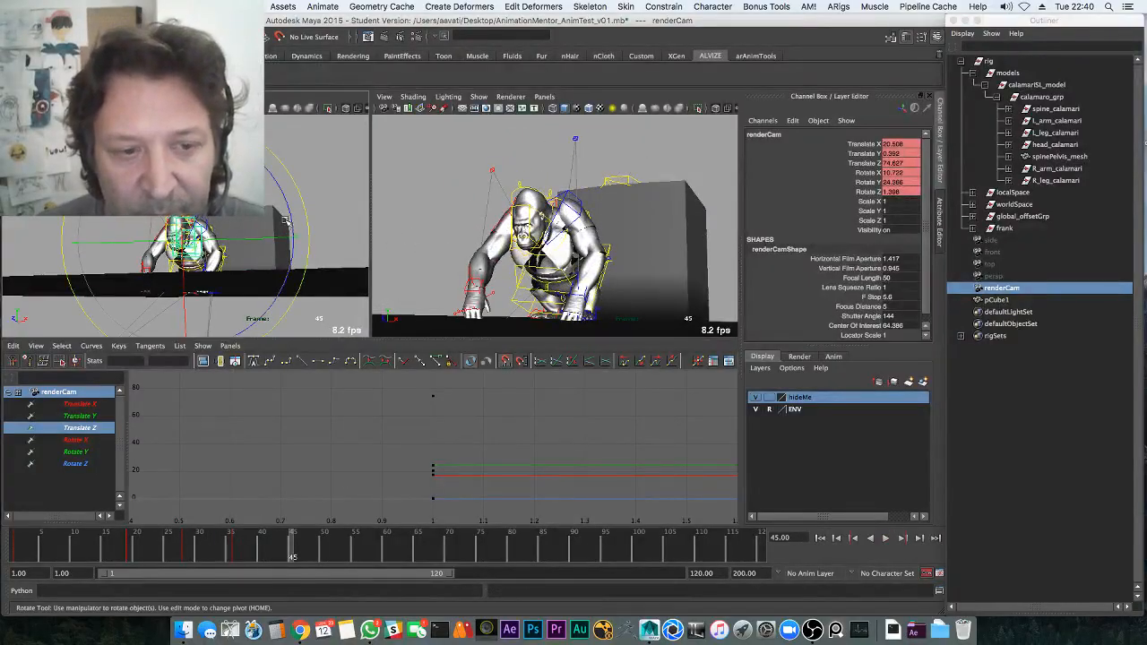
pyautogui.click(347, 529)
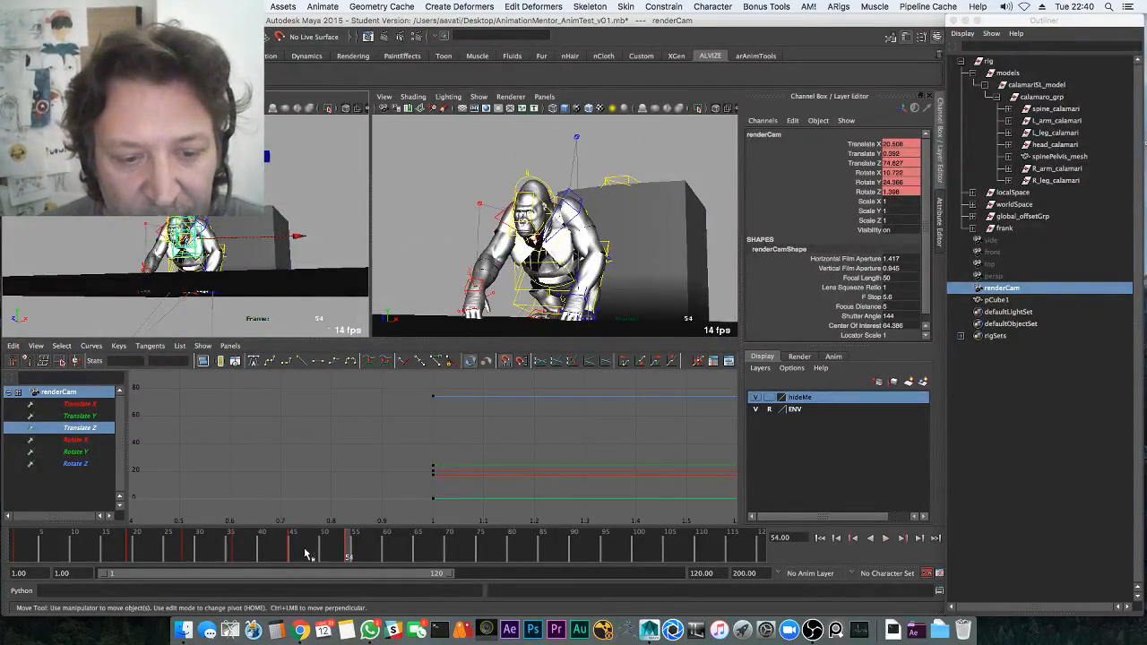
pyautogui.hotkey('alt', 'v')
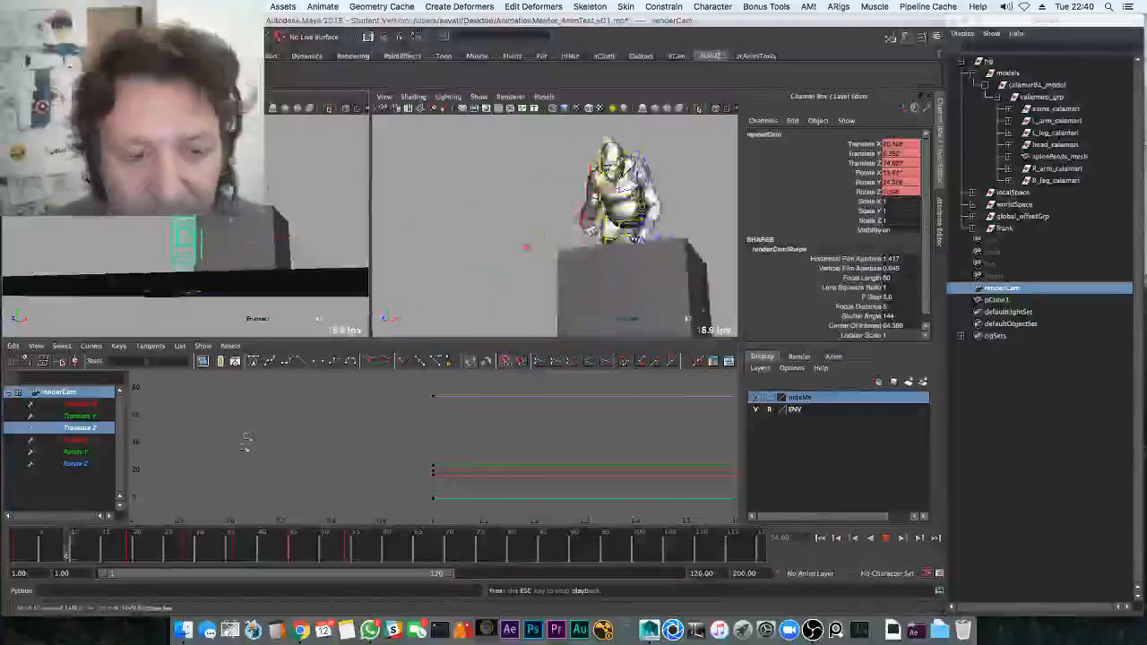
pyautogui.click(95, 543)
# Key the camera's Translate Y at frames 19 and 28 and replay
pyautogui.hotkey('alt', 'v')
pyautogui.click(89, 418)
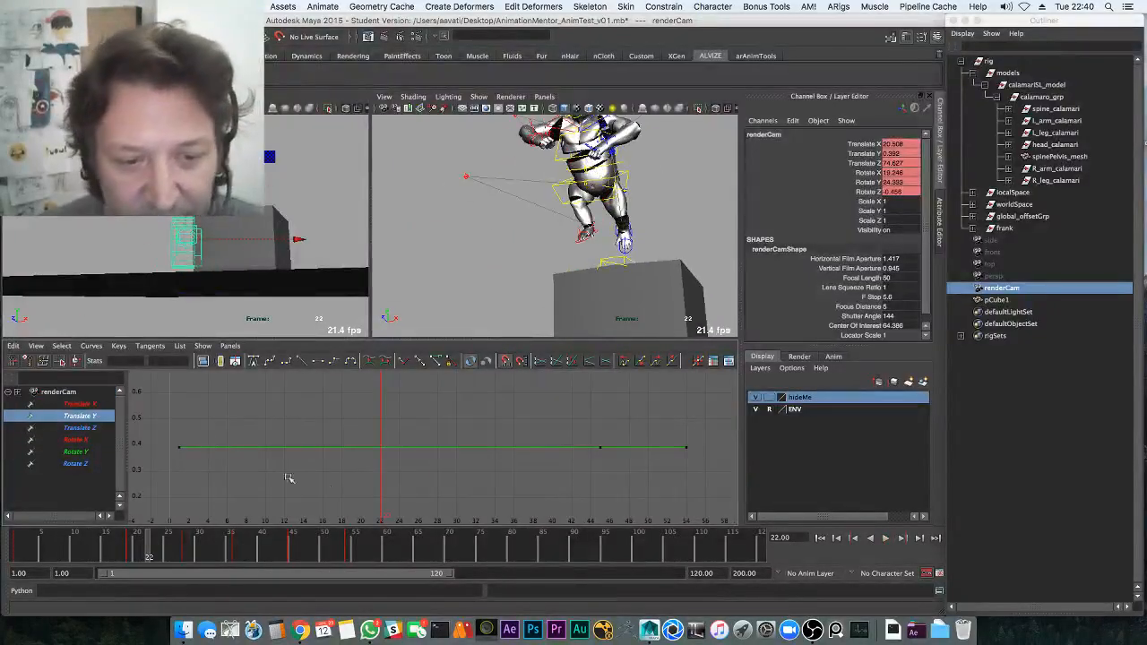
pyautogui.hotkey('shift', 'w')
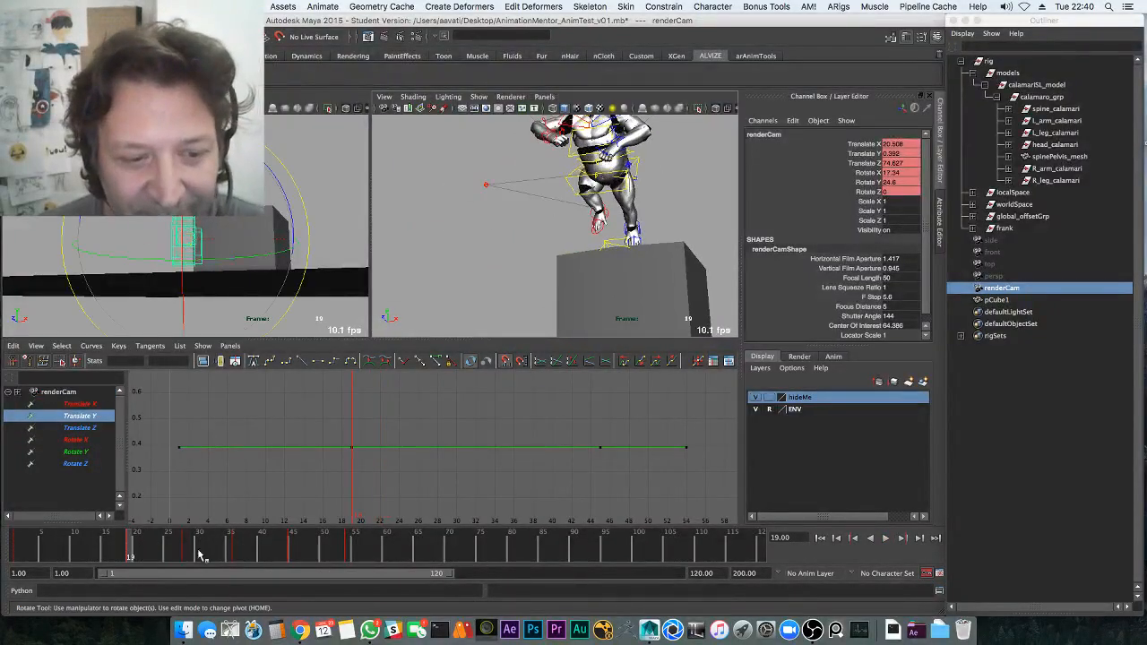
pyautogui.click(188, 546)
pyautogui.hotkey('shift', 'w')
pyautogui.click(55, 553)
pyautogui.hotkey('alt', 'v')
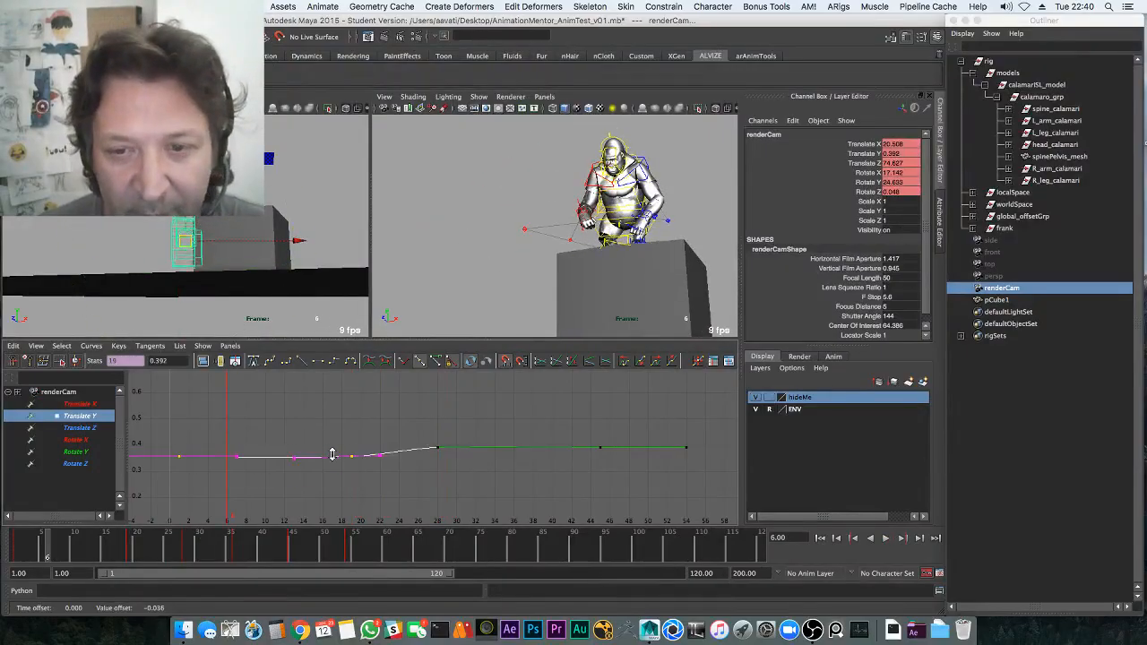
# Adjust then delete the selected Translate Y keys and replay to frame 29
pyautogui.moveTo(332, 454)
pyautogui.keyDown('shift'); pyautogui.mouseDown(button='middle')
pyautogui.moveTo(333, 512)
pyautogui.moveTo(332, 456)
pyautogui.mouseUp(button='middle'); pyautogui.keyUp('shift')
pyautogui.scroll(-8, 285, 439)
pyautogui.keyDown('alt'); pyautogui.moveTo(333, 456); pyautogui.dragTo(321, 519, button='middle'); pyautogui.keyUp('alt')
pyautogui.keyDown('shift'); pyautogui.moveTo(315, 470); pyautogui.dragTo(314, 422, button='middle'); pyautogui.keyUp('shift')
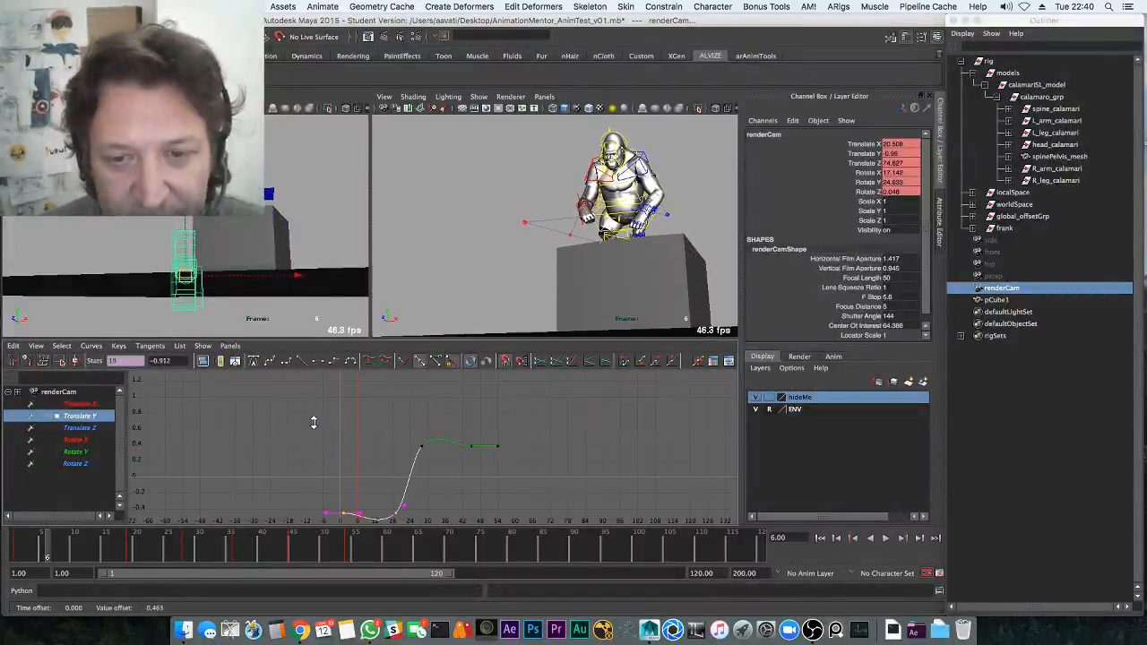
pyautogui.press('Delete')
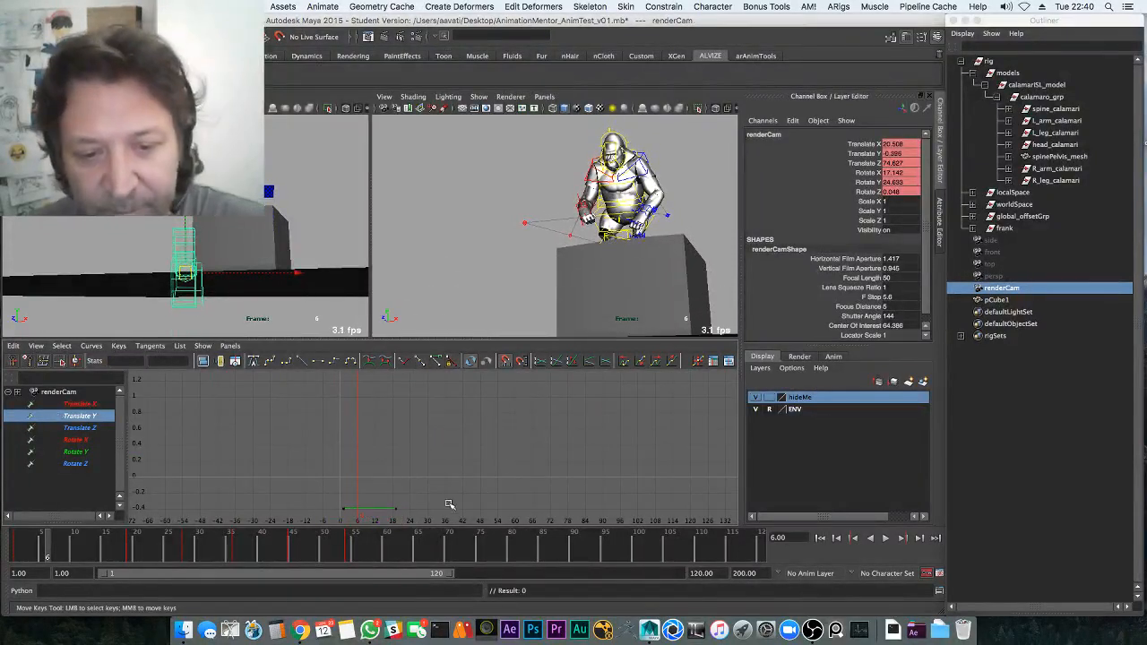
pyautogui.hotkey('alt', 'v')
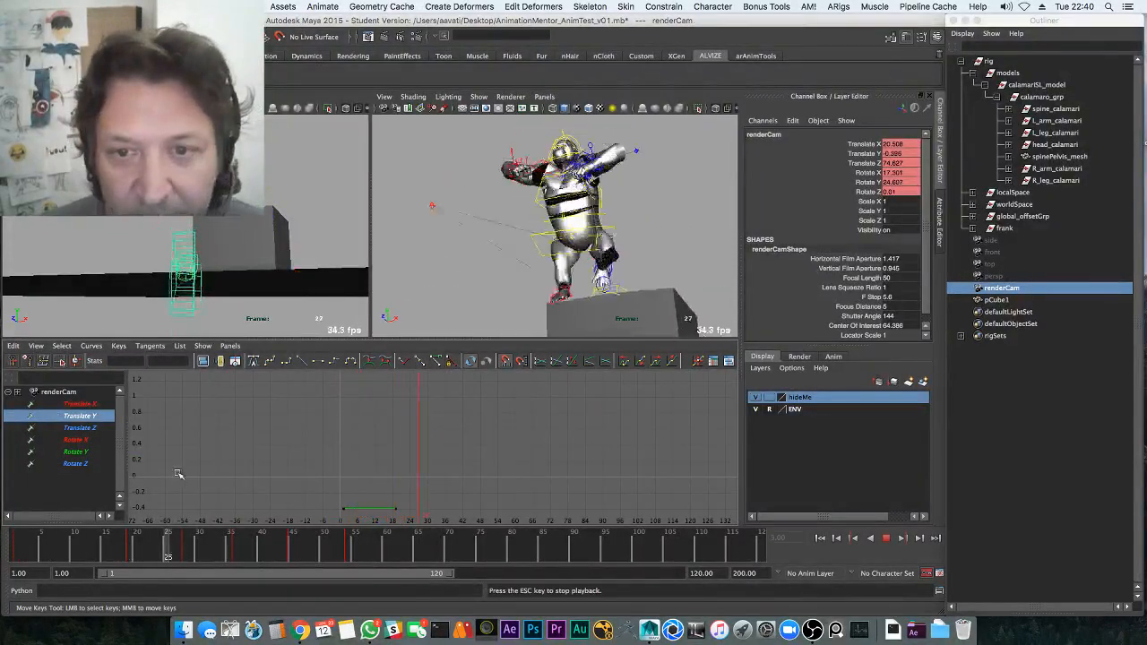
pyautogui.press('Escape')
# Lower the camera's Rotate X key at frame 28 and review frames 19–45
pyautogui.click(76, 440)
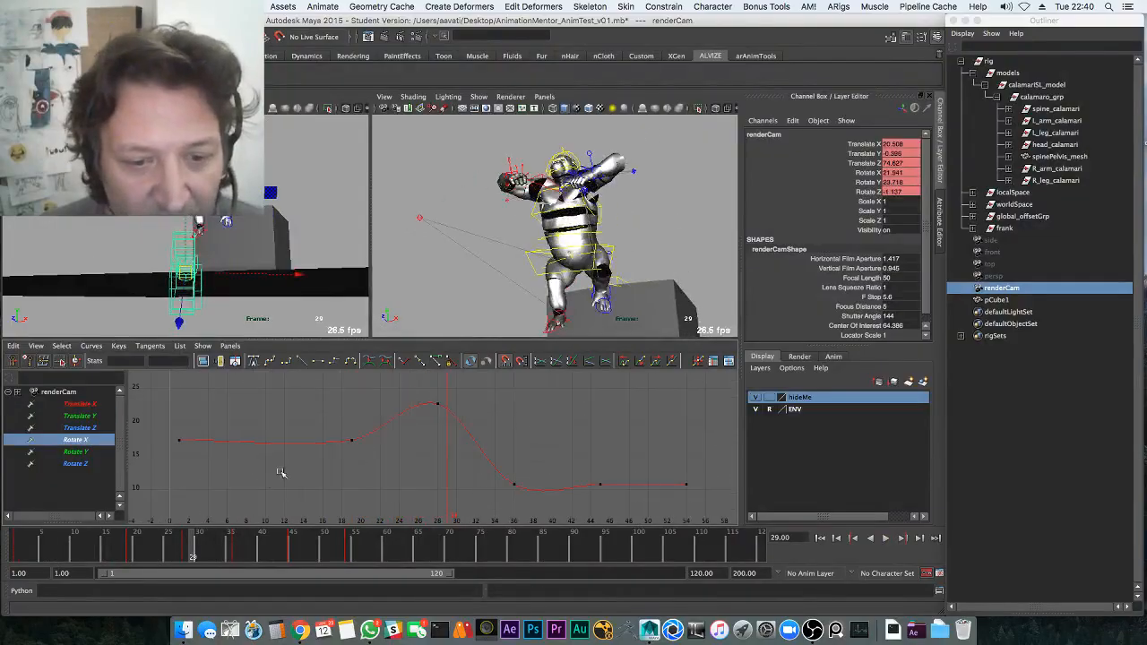
pyautogui.moveTo(451, 434); pyautogui.dragTo(428, 394)
pyautogui.keyDown('shift'); pyautogui.moveTo(440, 422); pyautogui.dragTo(385, 422, button='middle'); pyautogui.keyUp('shift')
pyautogui.click(129, 547)
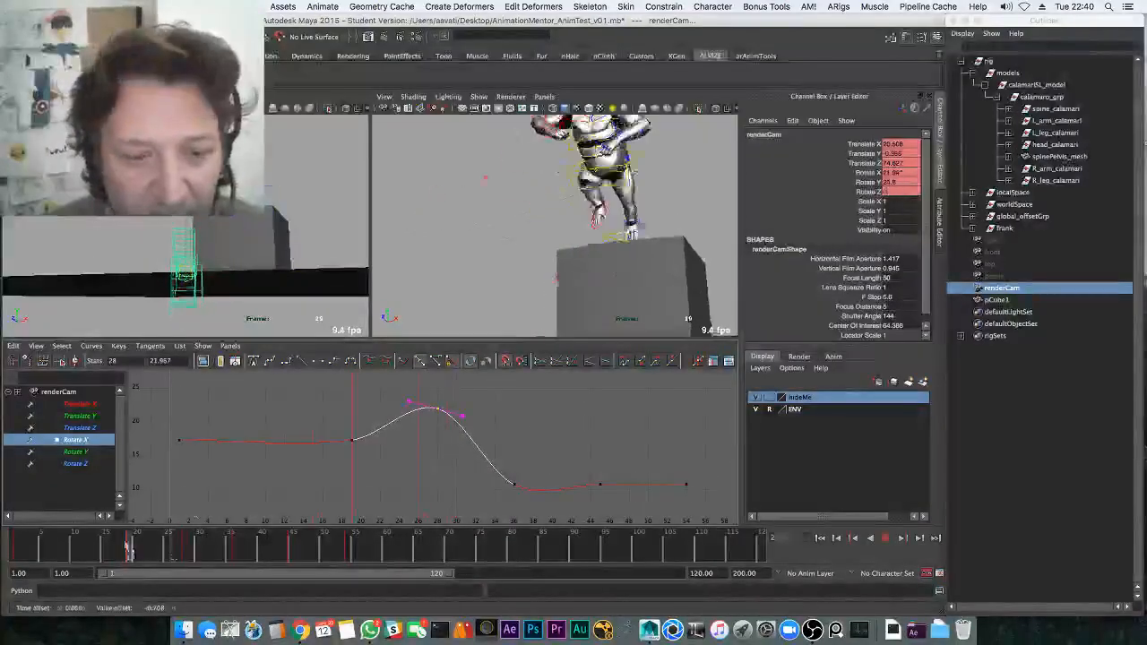
pyautogui.hotkey('alt', 'v')
pyautogui.press('Escape')
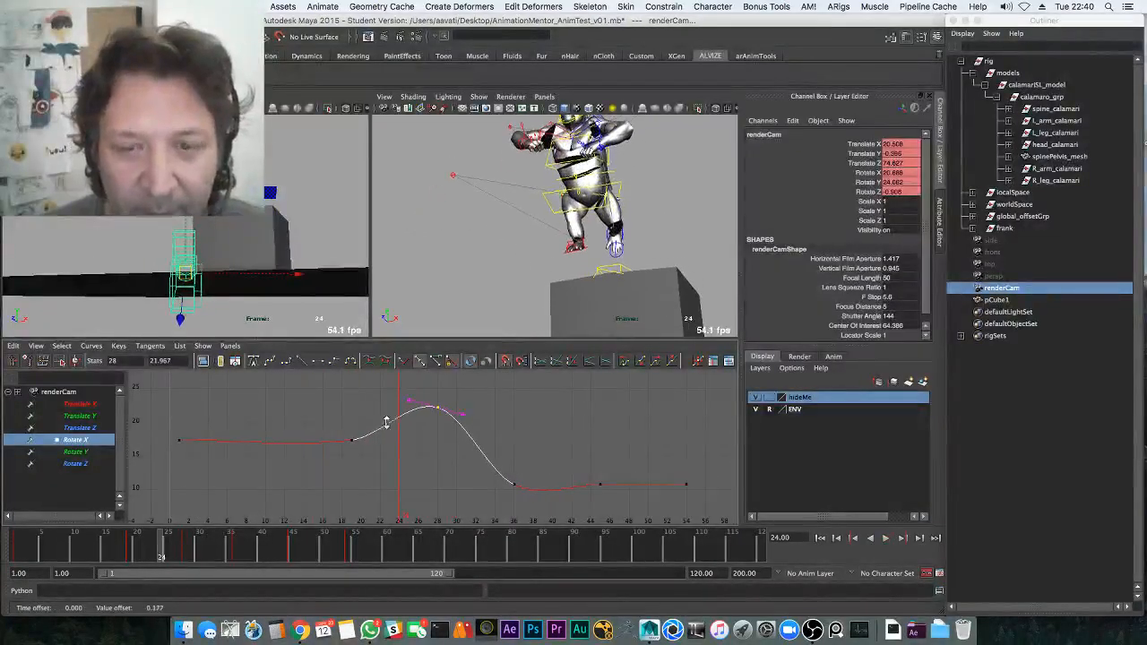
pyautogui.hotkey('alt', 'v')
pyautogui.hotkey('alt', 'v')
pyautogui.moveTo(184, 546); pyautogui.dragTo(287, 545)
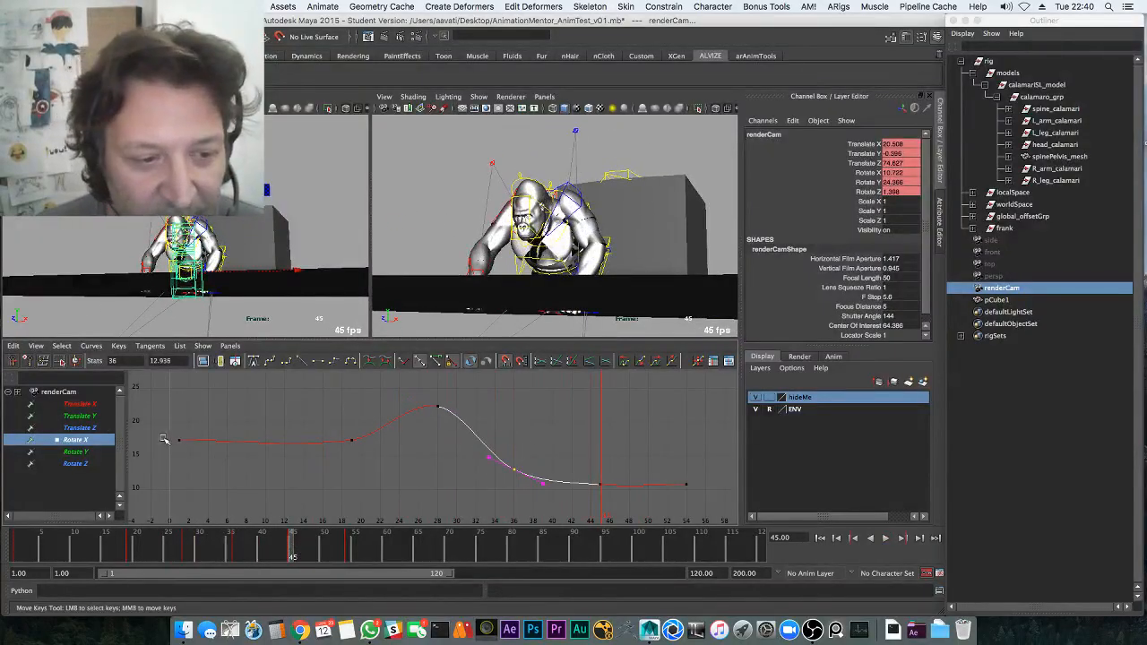
# Raise all the camera's Translate Y keys and enlarge the camera view to review
pyautogui.click(105, 417)
pyautogui.keyDown('shift'); pyautogui.moveTo(357, 439); pyautogui.dragTo(362, 176, button='middle'); pyautogui.keyUp('shift')
pyautogui.keyDown('shift'); pyautogui.moveTo(380, 119); pyautogui.dragTo(391, 38, button='middle'); pyautogui.keyUp('shift')
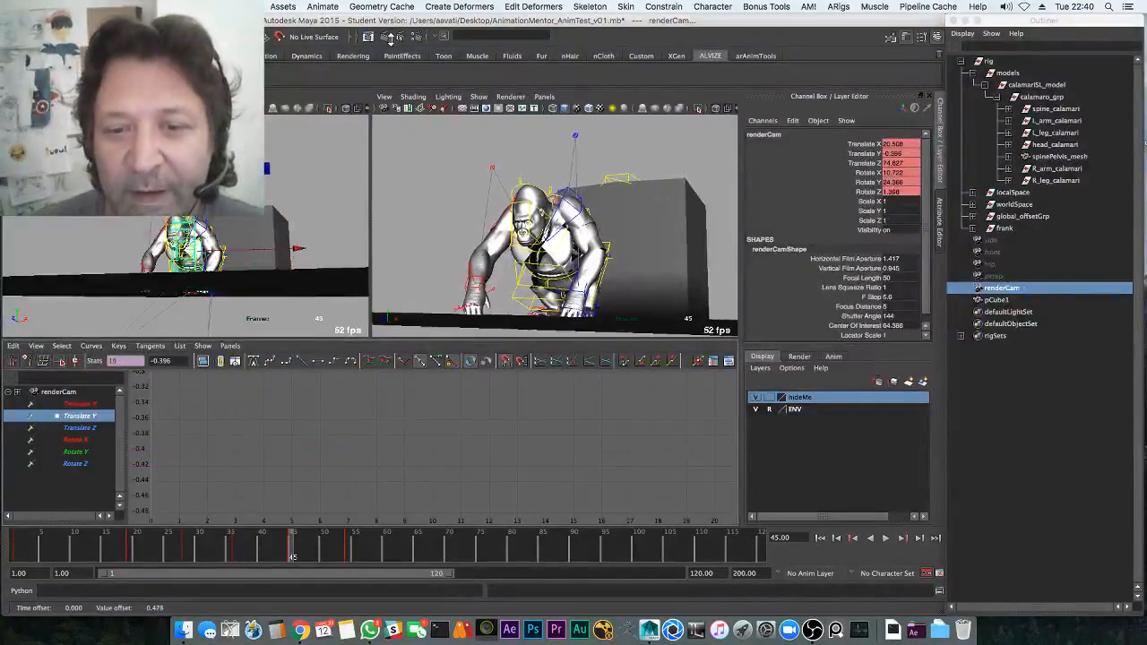
pyautogui.press('space')
pyautogui.hotkey('alt', 'v')
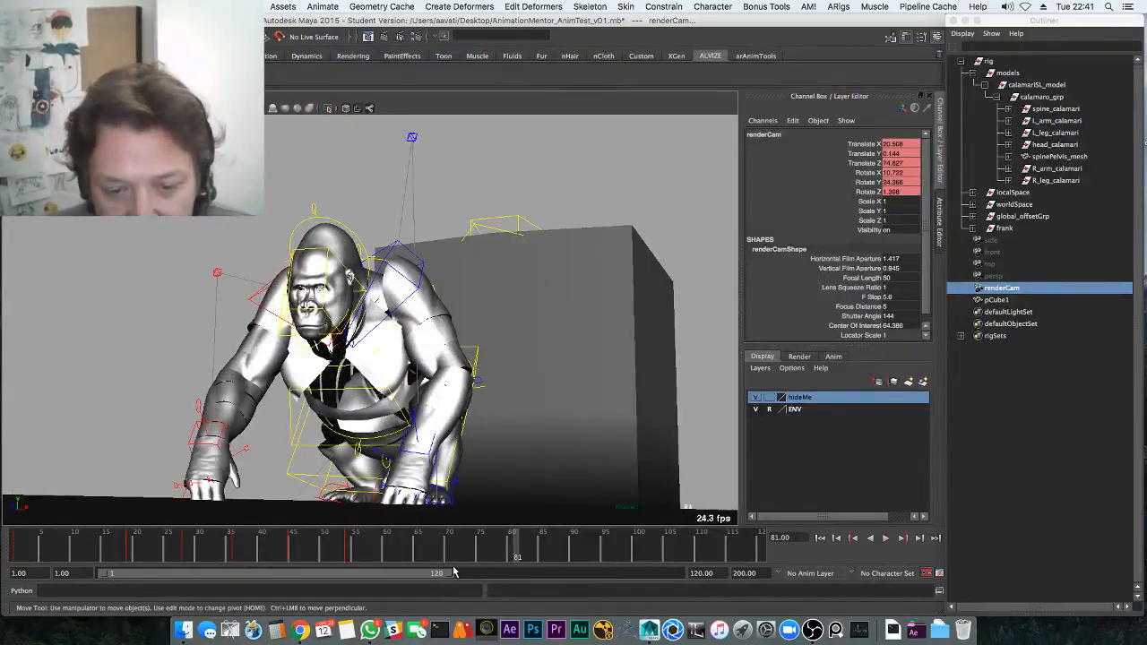
# Shorten the playback range to frames 1–60, stop at frame 49, and select the right shoulder control
pyautogui.moveTo(453, 572); pyautogui.dragTo(274, 564)
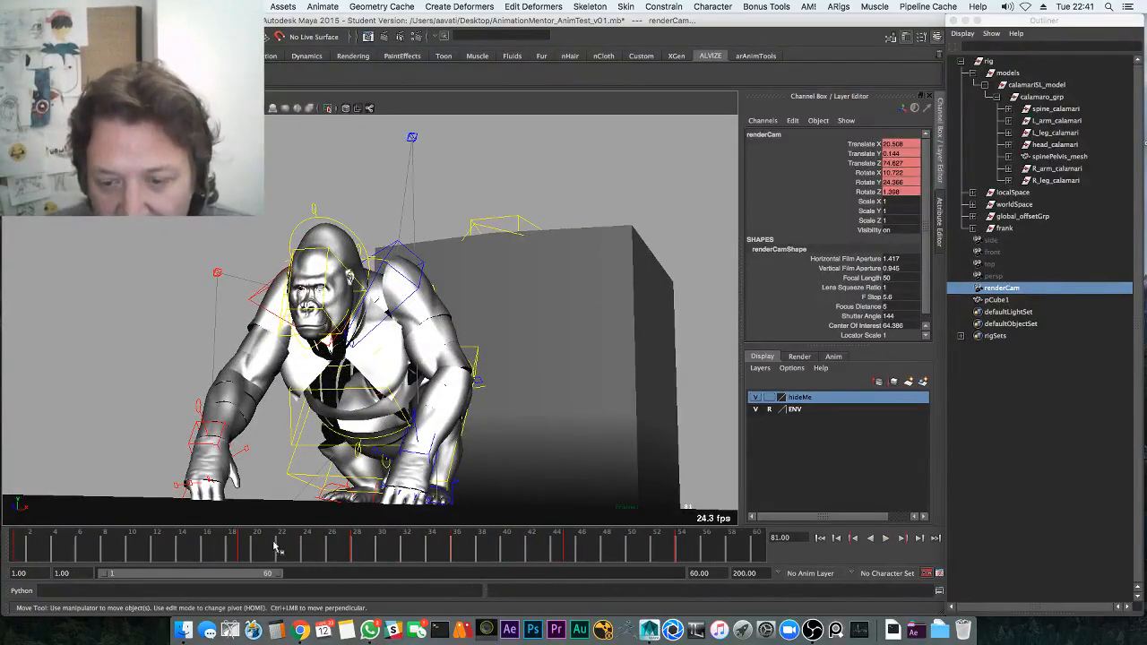
pyautogui.hotkey('alt', 'v')
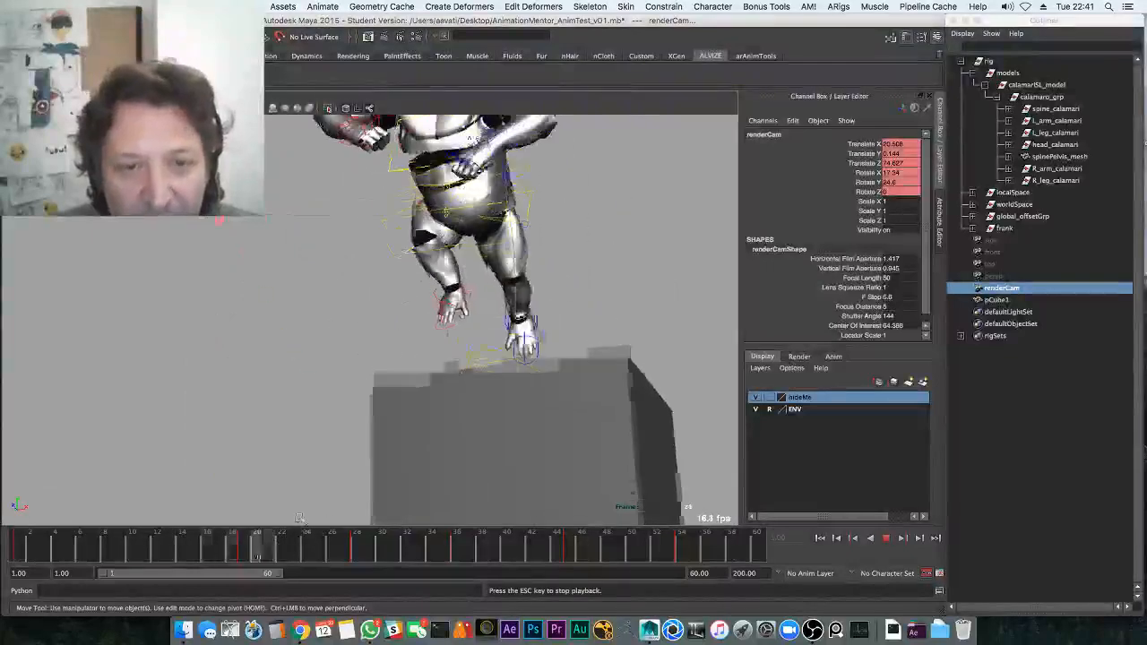
pyautogui.hotkey('alt', 'v')
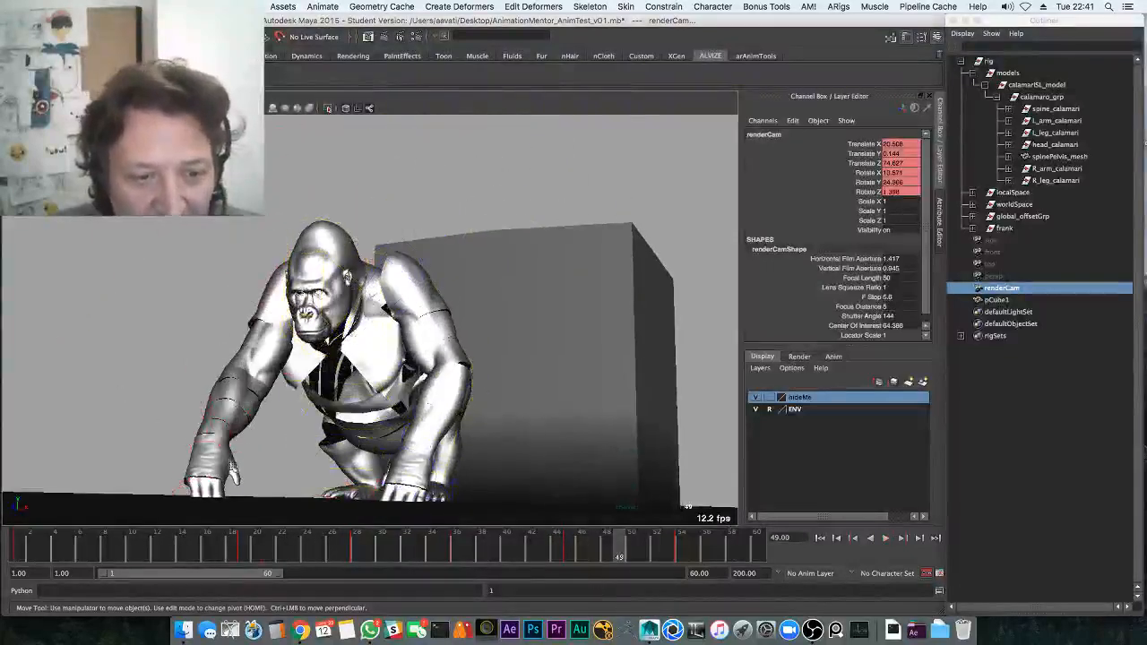
pyautogui.click(257, 294)
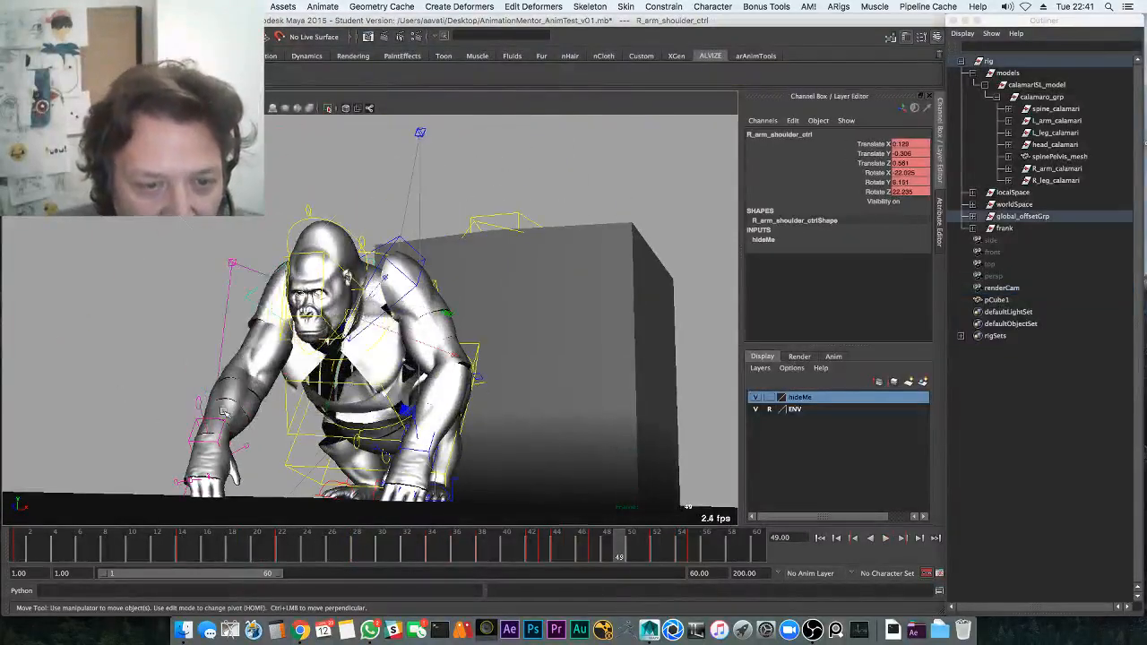
# In the Graph Editor, lower the right shoulder's late Rotate Z keys together
pyautogui.press('space')
pyautogui.click(91, 464)
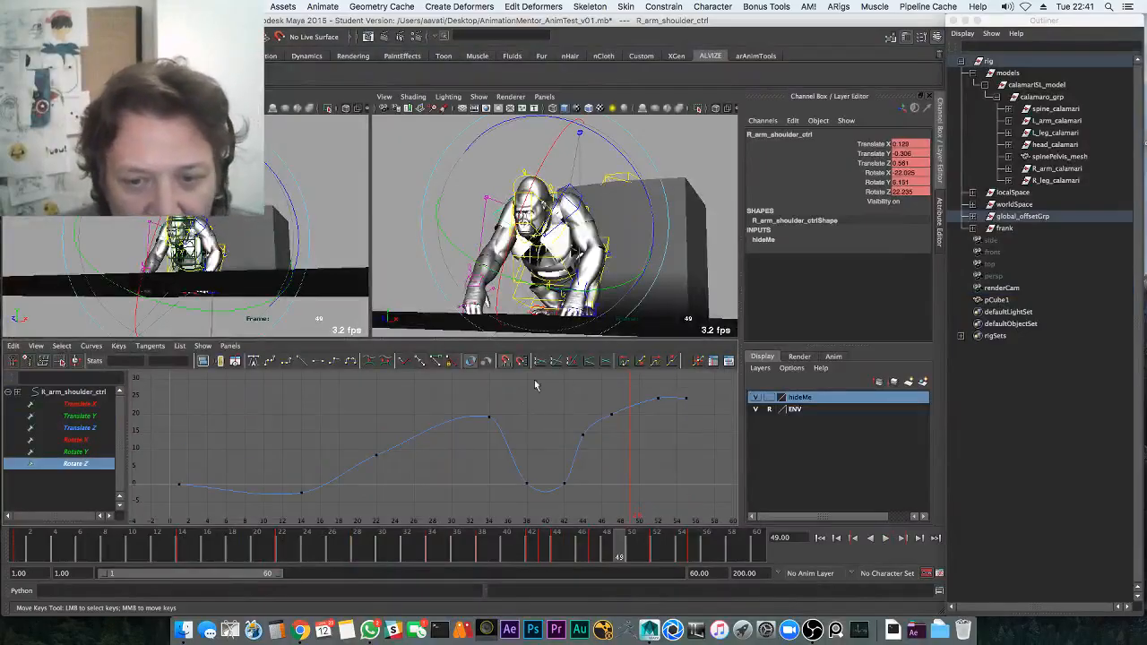
pyautogui.moveTo(535, 385); pyautogui.dragTo(697, 448)
pyautogui.moveTo(653, 413); pyautogui.dragTo(653, 427, button='middle')
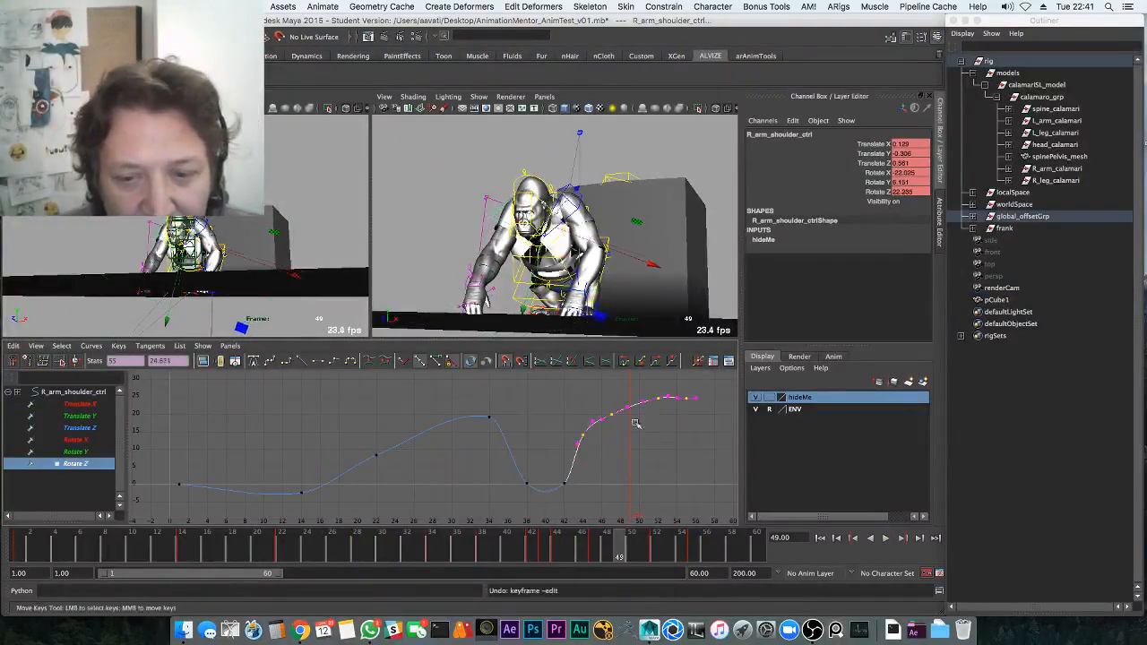
# Check the Translate Y, X and Z curves and lower the Translate Z key near landing
pyautogui.click(103, 416)
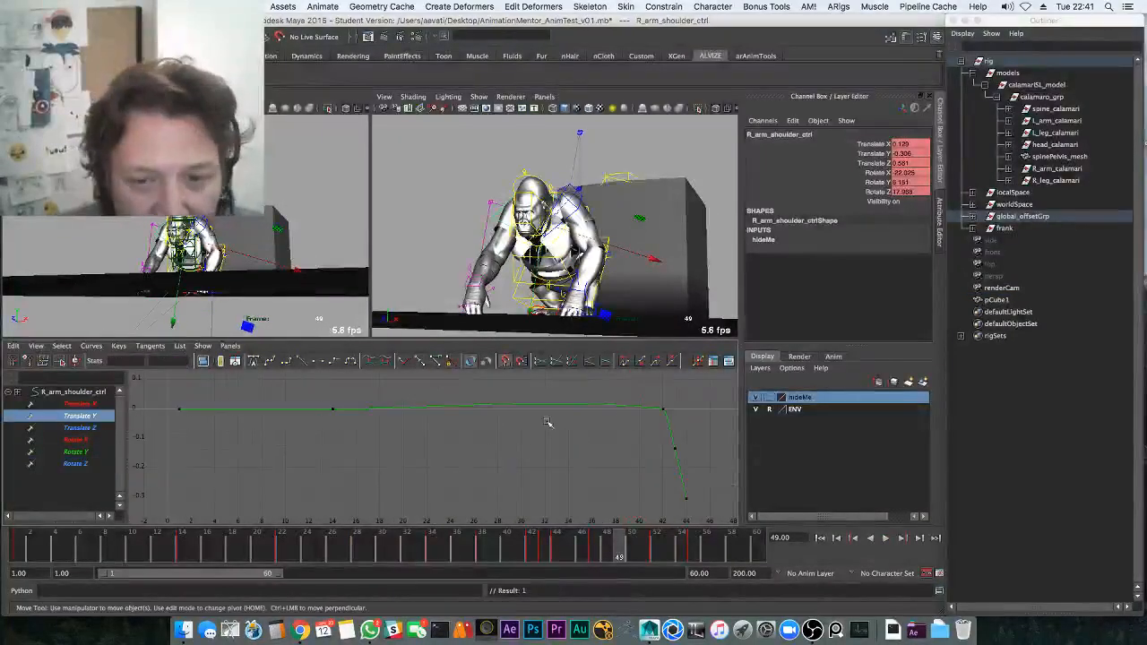
pyautogui.click(90, 404)
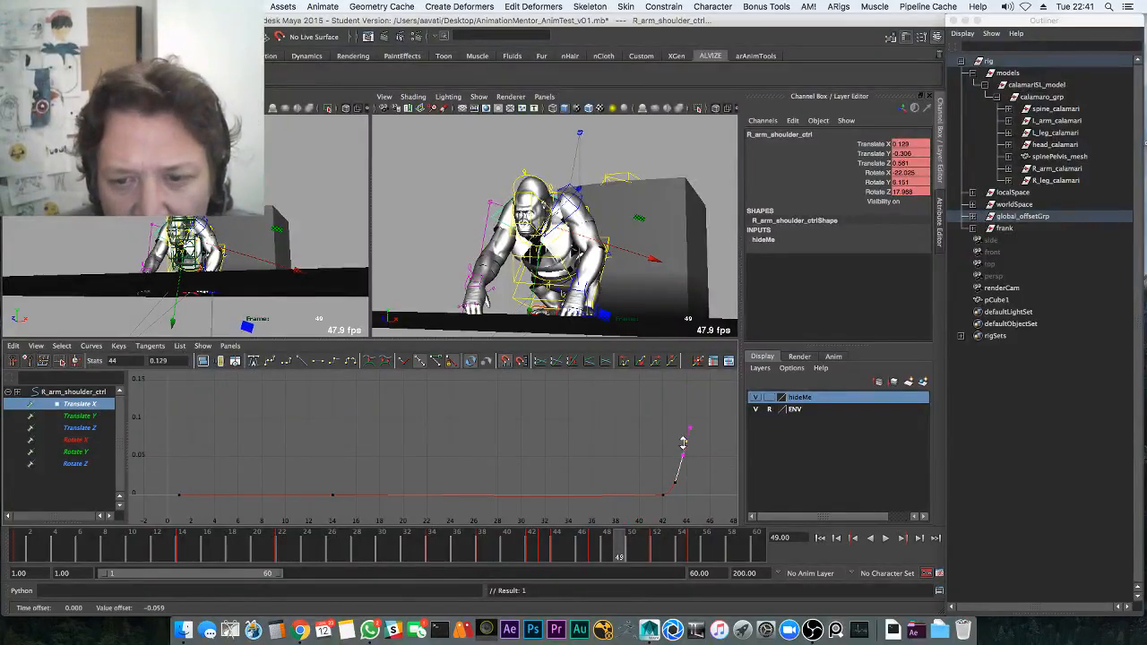
pyautogui.click(100, 429)
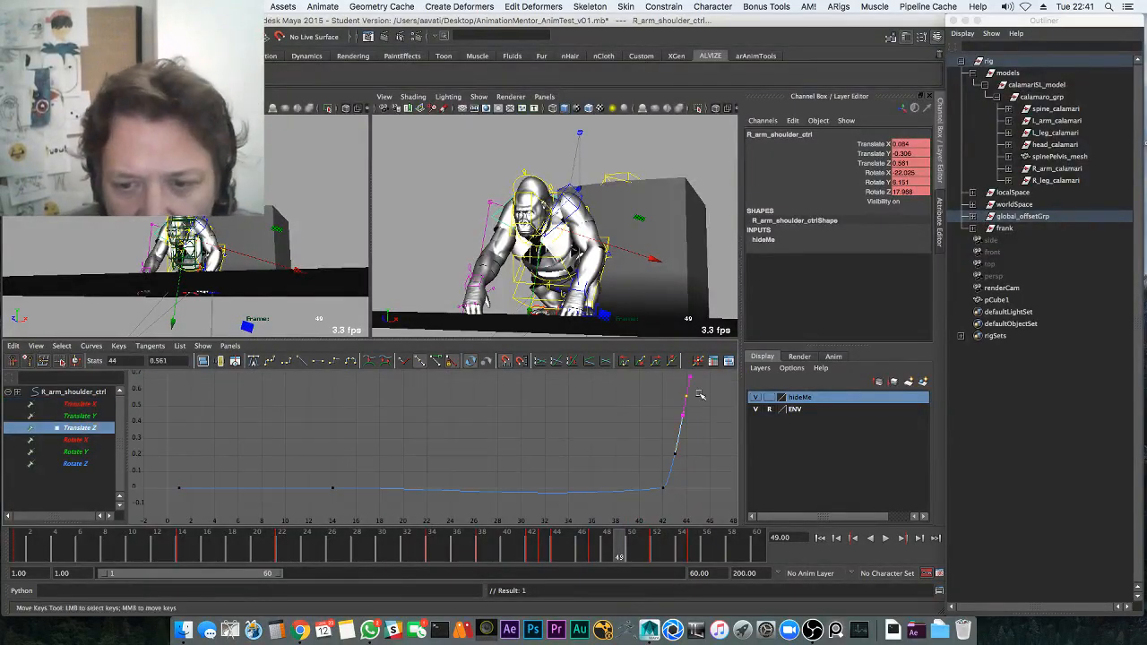
pyautogui.click(605, 399)
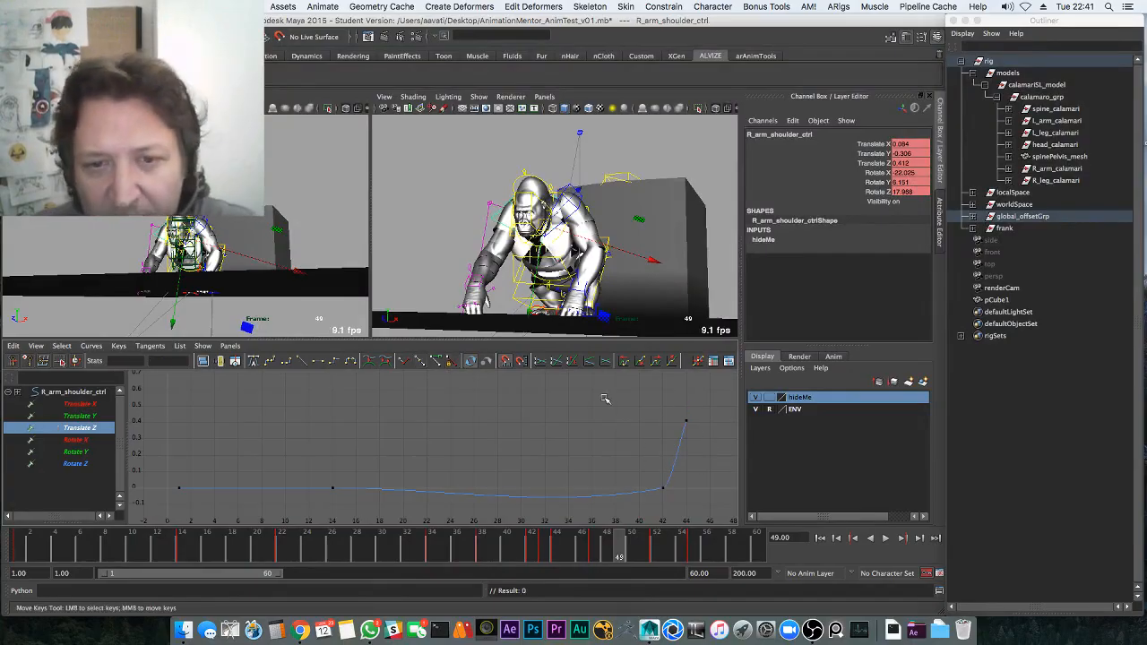
# Select R_arm_pv_ctrl, check frames 45 and 51, then play the hop full-size to frame 57
pyautogui.click(497, 201)
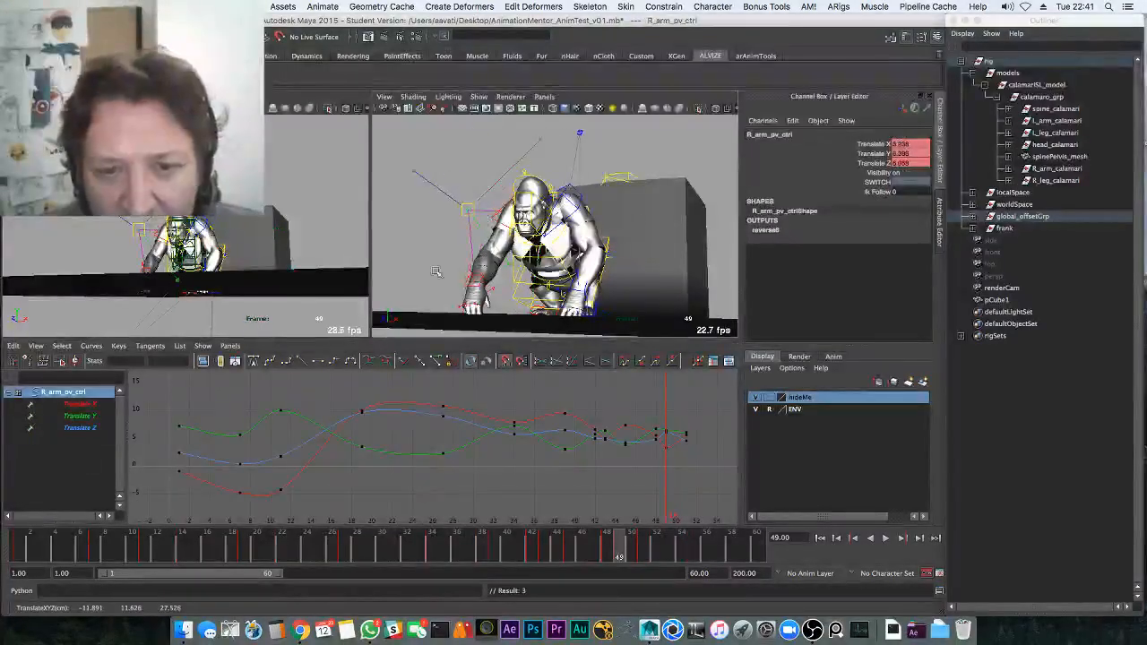
pyautogui.moveTo(464, 548)
pyautogui.mouseDown()
pyautogui.moveTo(563, 545)
pyautogui.moveTo(568, 533)
pyautogui.moveTo(610, 542)
pyautogui.mouseUp()
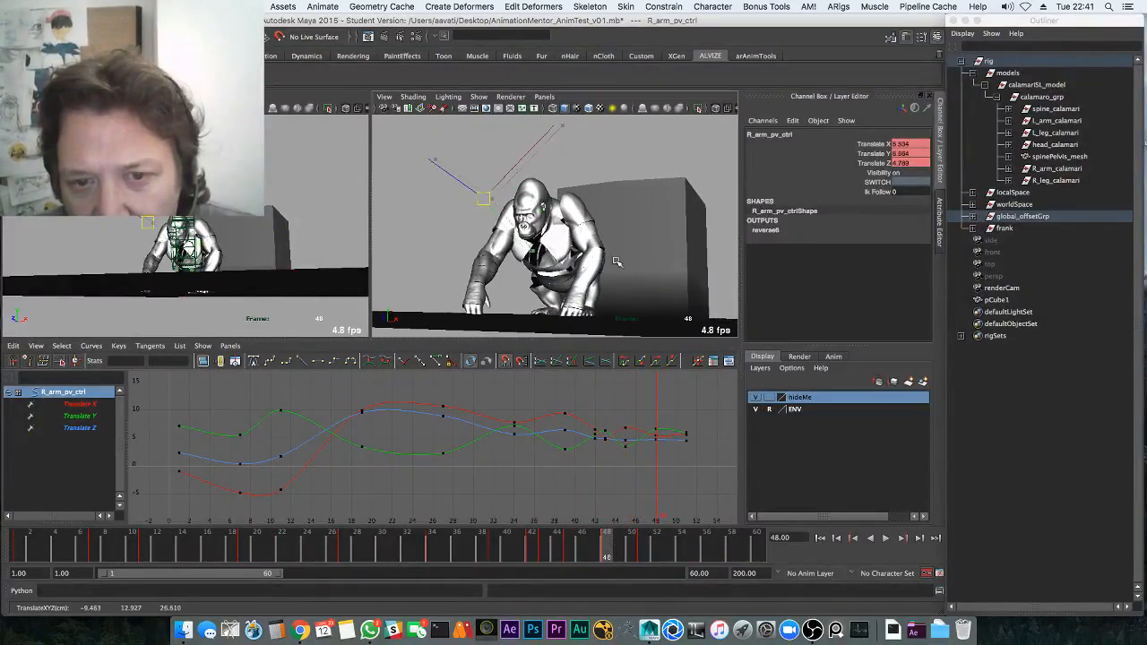
pyautogui.click(644, 544)
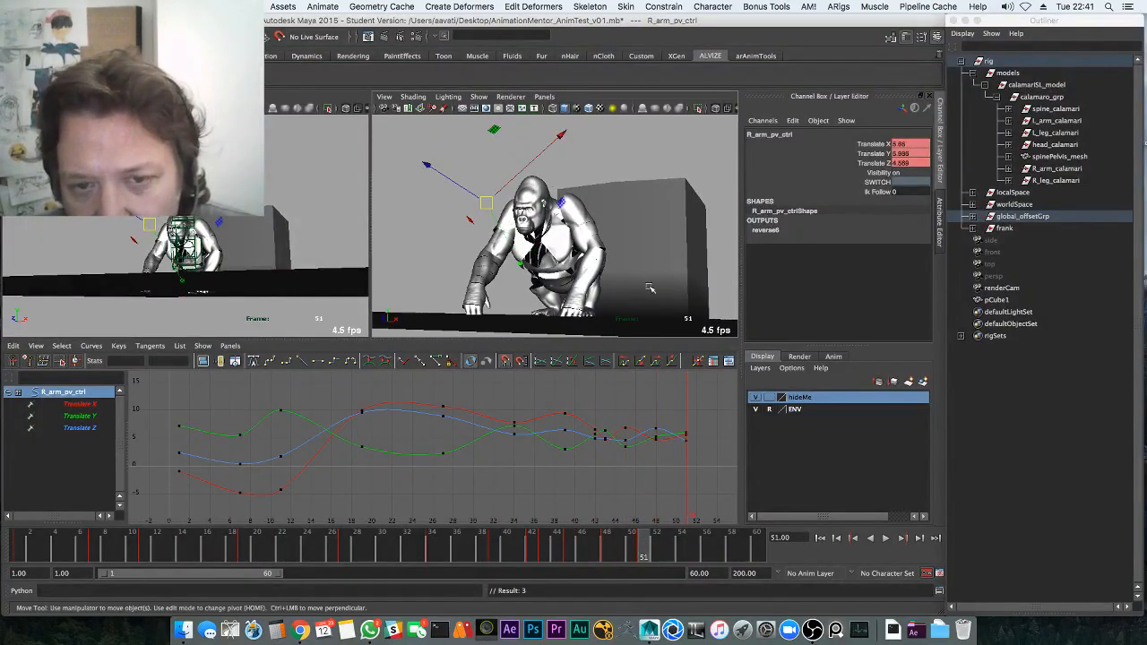
pyautogui.hotkey('alt', 'v')
pyautogui.press('space')
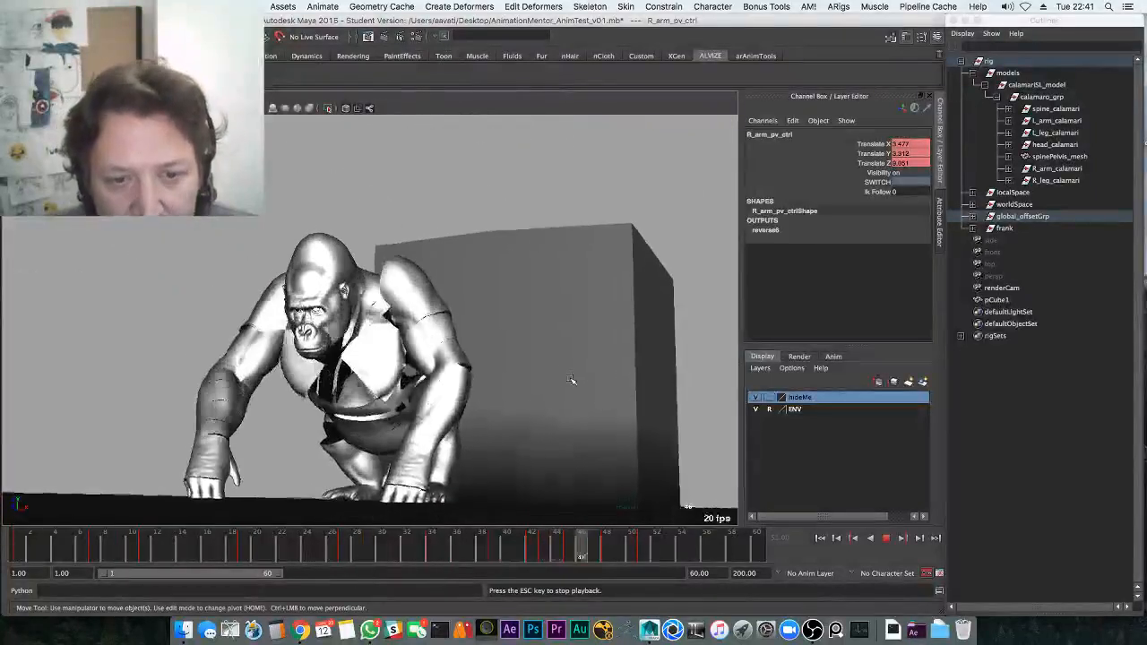
pyautogui.press('Escape')
# Select renderCam and its translate and rotate channels, leaving the channel actions unchanged
pyautogui.click(16, 96)
pyautogui.click(29, 109)
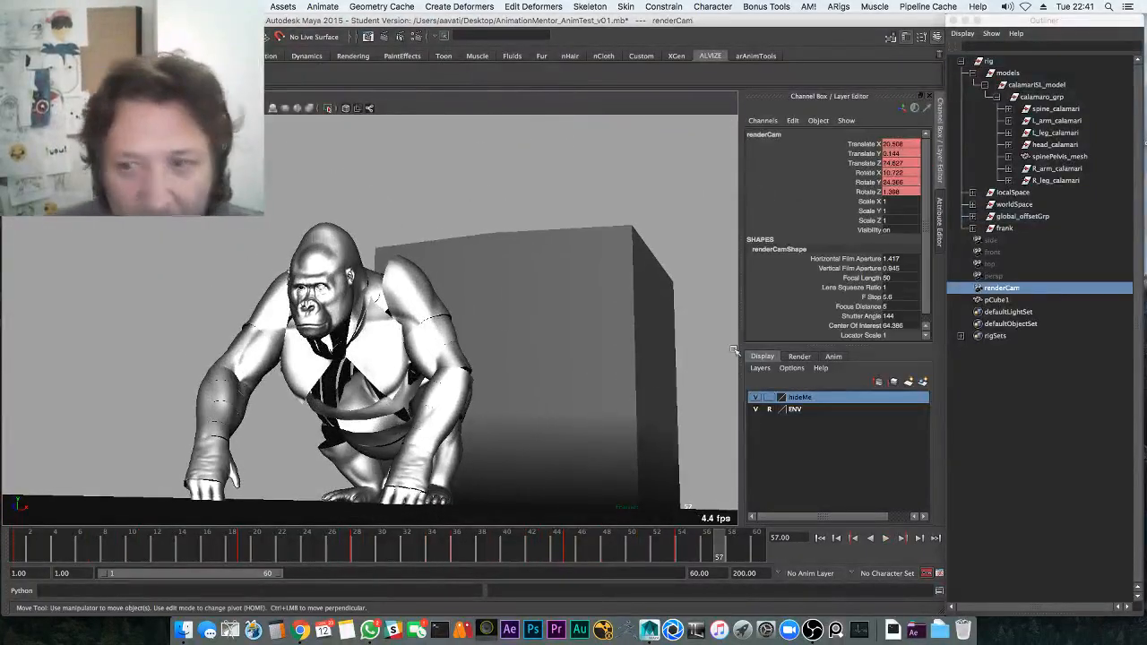
pyautogui.moveTo(865, 154); pyautogui.dragTo(863, 189)
pyautogui.moveTo(865, 145); pyautogui.dragTo(864, 192)
pyautogui.rightClick(862, 184)
pyautogui.click(767, 224)
pyautogui.rightClick(862, 187)
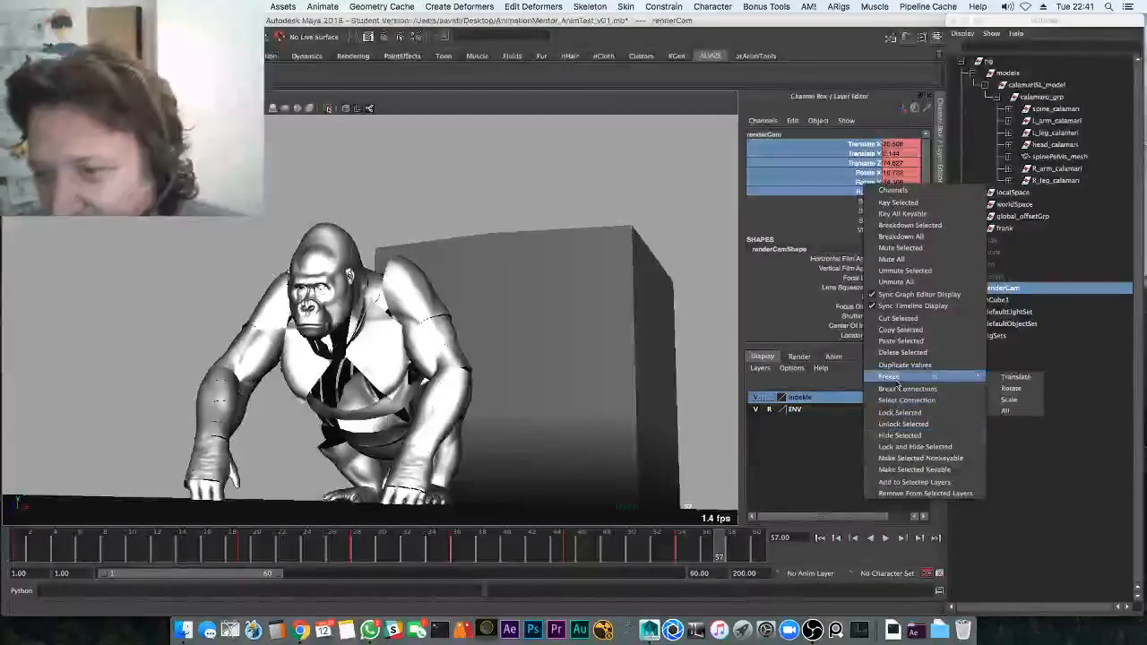
pyautogui.click(894, 390)
# Orbit renderCam to a raised frontal view centred on the gorilla atop the block
pyautogui.moveTo(460, 385)
pyautogui.keyDown('alt'); pyautogui.mouseDown()
pyautogui.moveTo(473, 385)
pyautogui.moveTo(471, 400)
pyautogui.mouseUp(); pyautogui.keyUp('alt')
pyautogui.keyDown('alt'); pyautogui.moveTo(471, 394); pyautogui.dragTo(456, 325, button='middle'); pyautogui.keyUp('alt')
pyautogui.keyDown('alt'); pyautogui.moveTo(456, 325); pyautogui.dragTo(476, 320); pyautogui.keyUp('alt')
pyautogui.hotkey('alt', 'v')
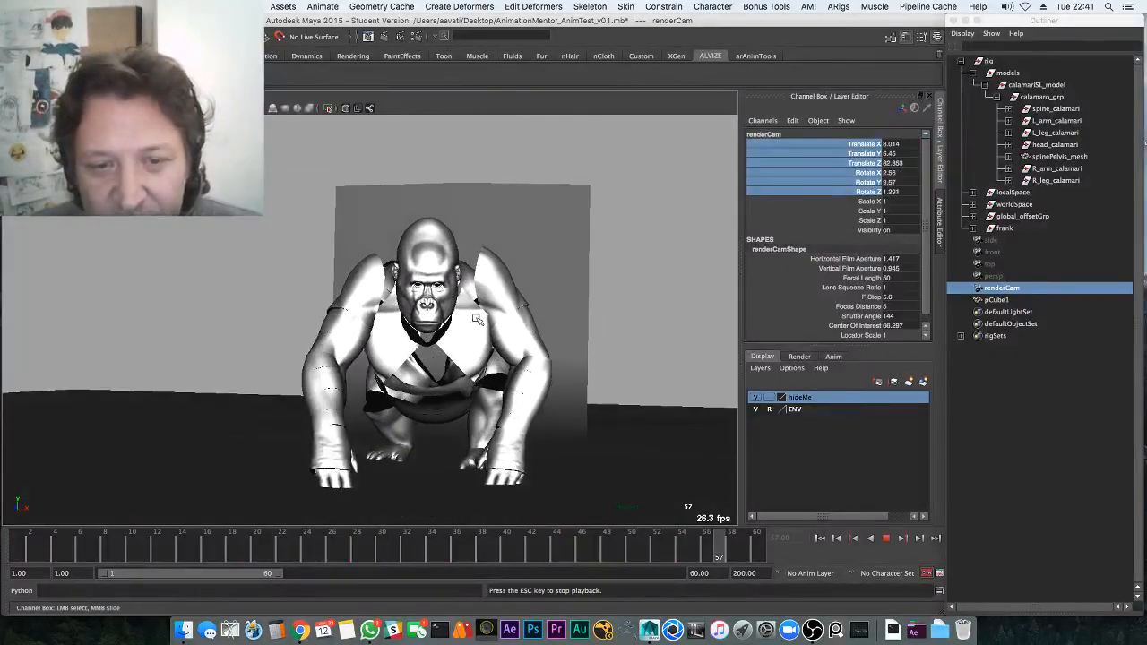
pyautogui.hotkey('alt', 'v')
# Pull renderCam back and lower its angle so the whole gorilla fits the shot
pyautogui.keyDown('alt'); pyautogui.moveTo(458, 341); pyautogui.dragTo(449, 346, button='middle'); pyautogui.keyUp('alt')
pyautogui.keyDown('alt'); pyautogui.moveTo(450, 346); pyautogui.dragTo(350, 332, button='right'); pyautogui.keyUp('alt')
pyautogui.keyDown('alt'); pyautogui.moveTo(403, 318); pyautogui.dragTo(409, 299); pyautogui.keyUp('alt')
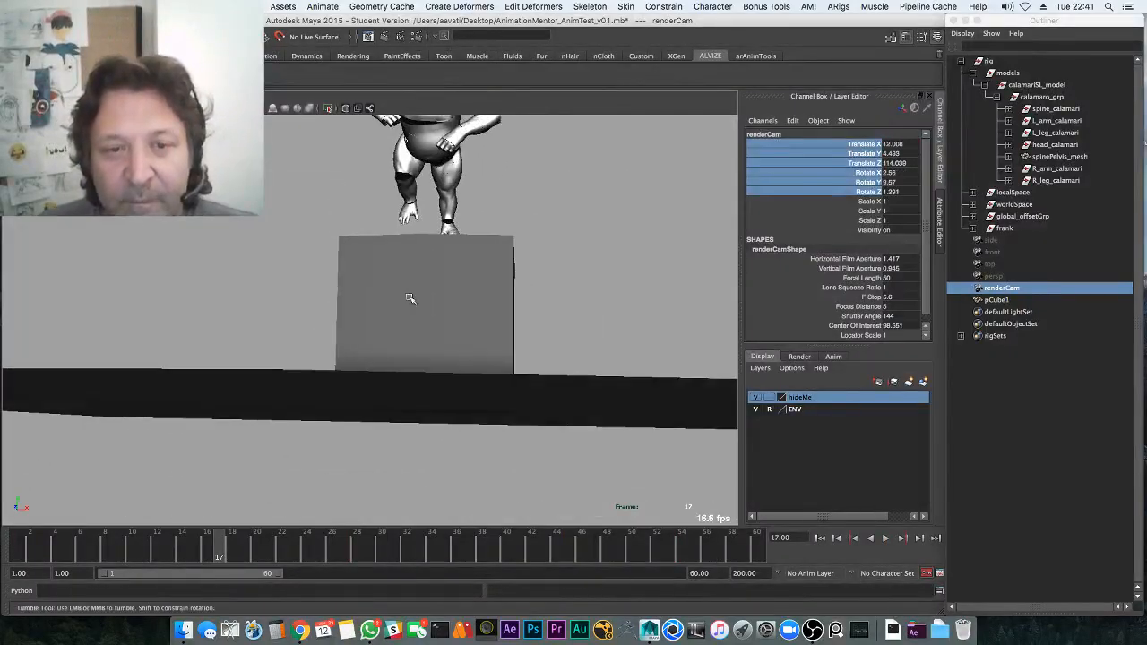
pyautogui.keyDown('alt'); pyautogui.moveTo(374, 304); pyautogui.dragTo(364, 346, button='middle'); pyautogui.keyUp('alt')
pyautogui.keyDown('alt'); pyautogui.moveTo(364, 345); pyautogui.dragTo(348, 339, button='right'); pyautogui.keyUp('alt')
pyautogui.keyDown('alt'); pyautogui.moveTo(364, 323); pyautogui.dragTo(363, 357, button='middle'); pyautogui.keyUp('alt')
pyautogui.hotkey('alt', 'v')
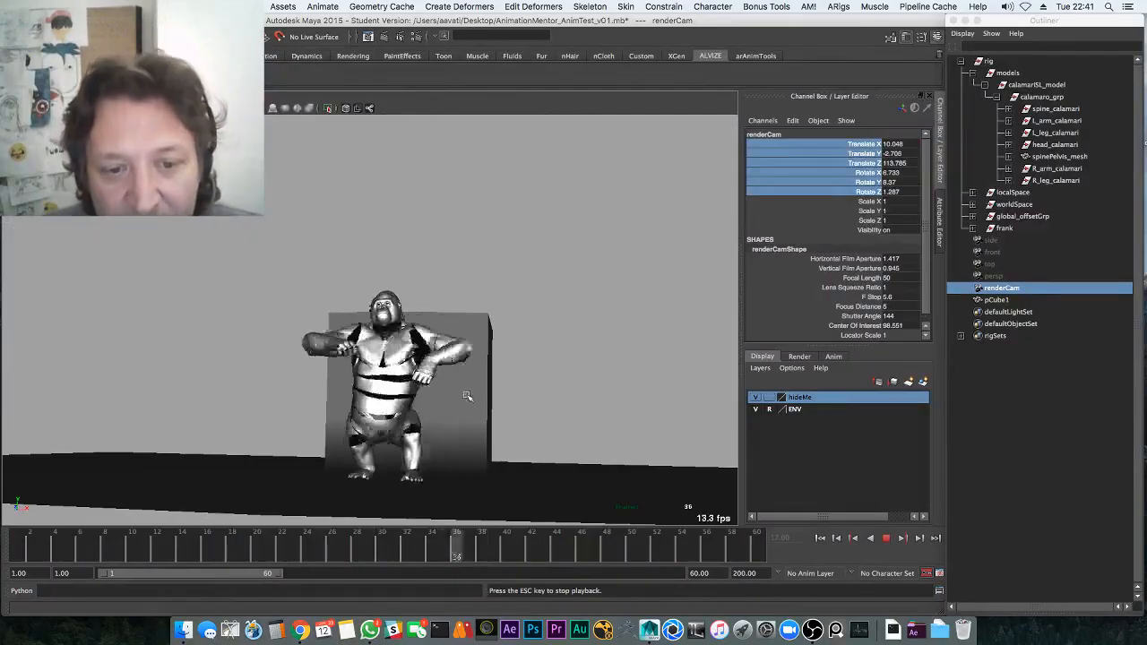
pyautogui.hotkey('alt', 'v')
# Save the scene as AnimationMentor_AnimTest_v01.mb, then nudge the camera and view in wireframe
pyautogui.press('super+s')
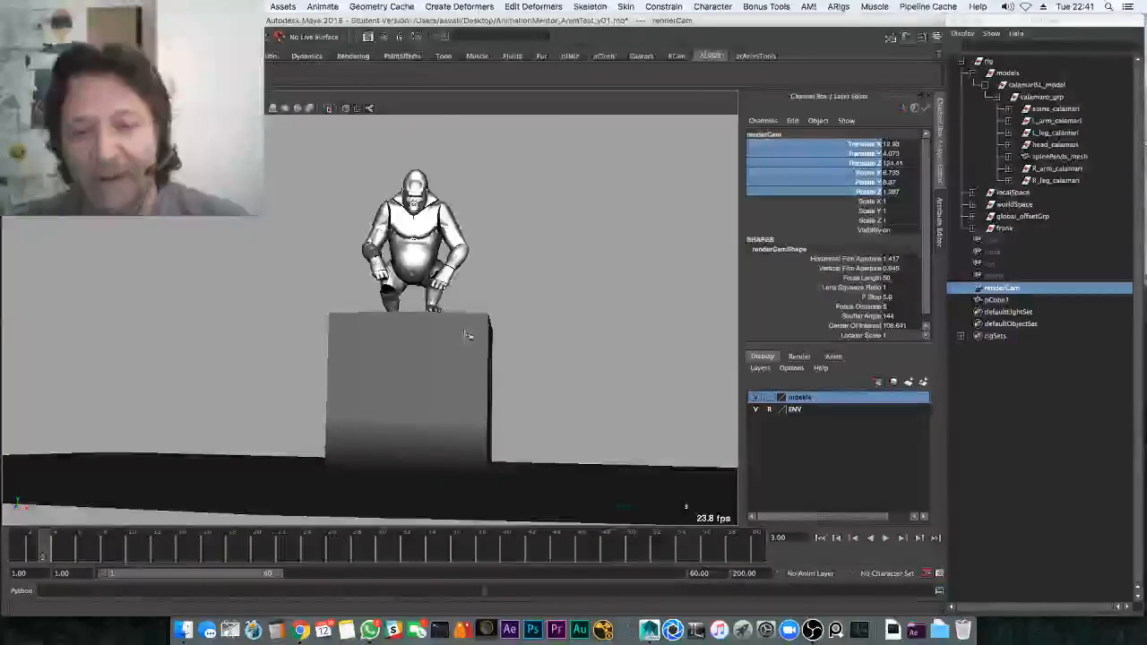
pyautogui.click(544, 342)
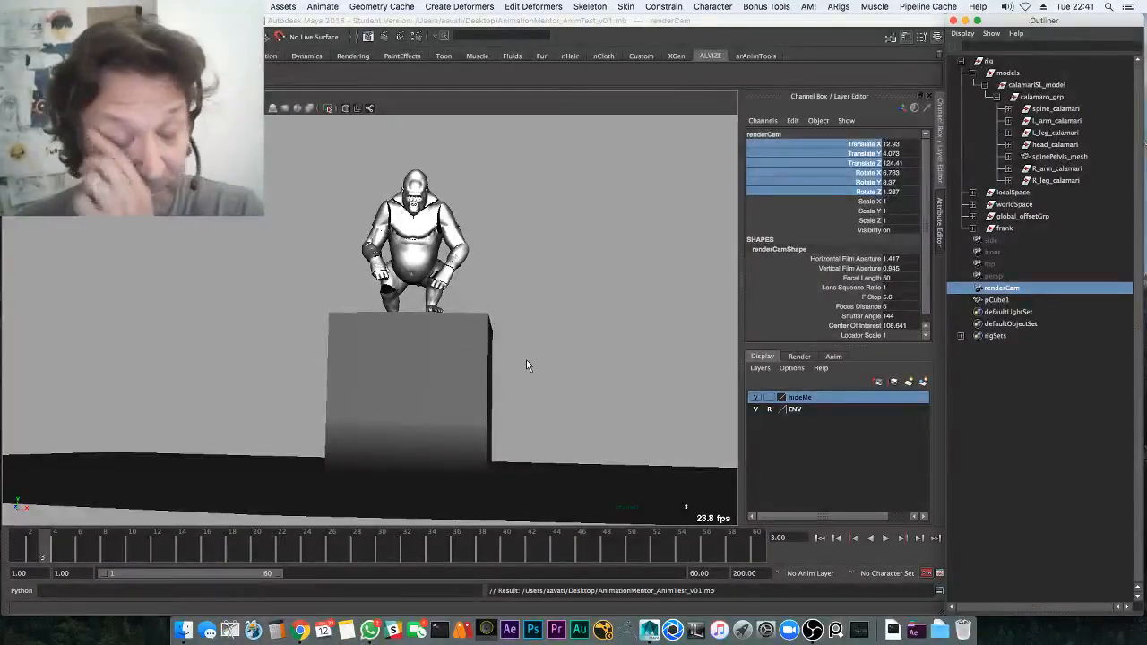
pyautogui.moveTo(499, 366)
pyautogui.keyDown('alt'); pyautogui.mouseDown(button='right')
pyautogui.moveTo(558, 359)
pyautogui.moveTo(519, 332)
pyautogui.mouseUp(button='right'); pyautogui.keyUp('alt')
pyautogui.press('4')
pyautogui.hotkey('alt', 'v')
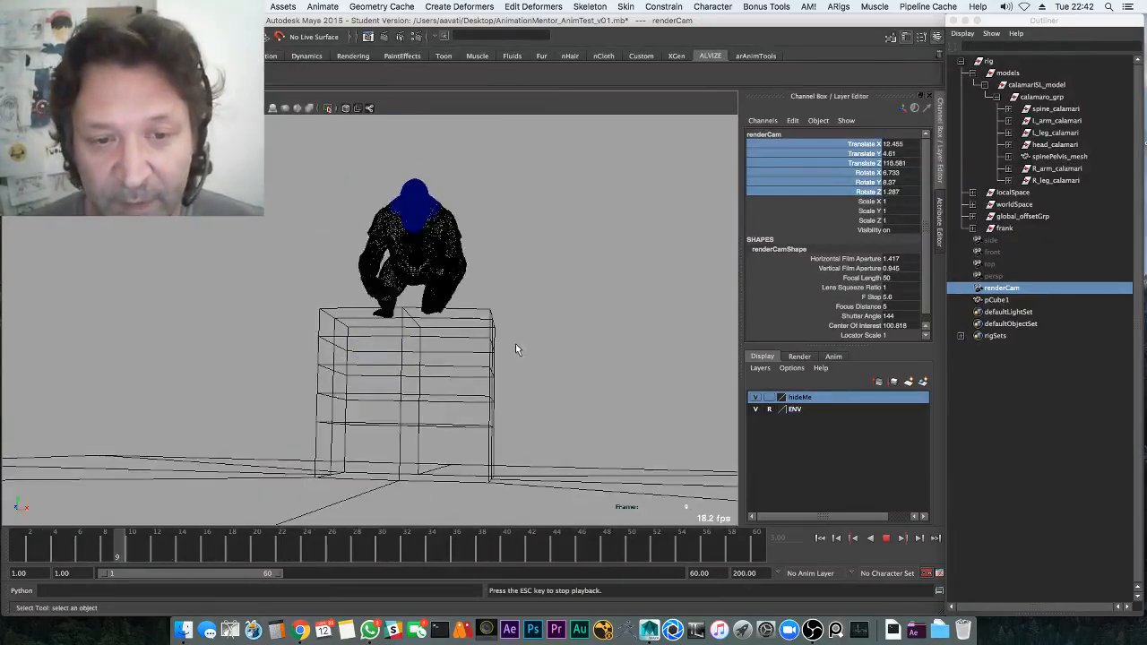
# Orbit renderCam to a side-on angle on the gorilla while replaying the hop
pyautogui.press('Escape')
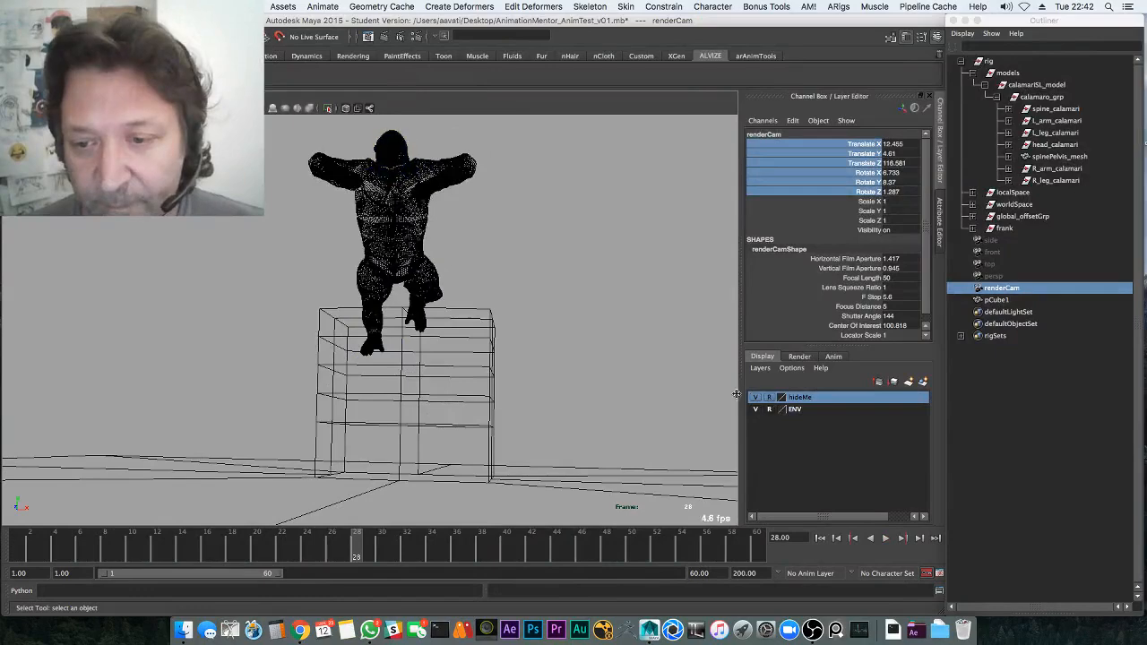
pyautogui.hotkey('alt', 'v')
pyautogui.keyDown('alt'); pyautogui.moveTo(530, 358); pyautogui.dragTo(430, 367); pyautogui.keyUp('alt')
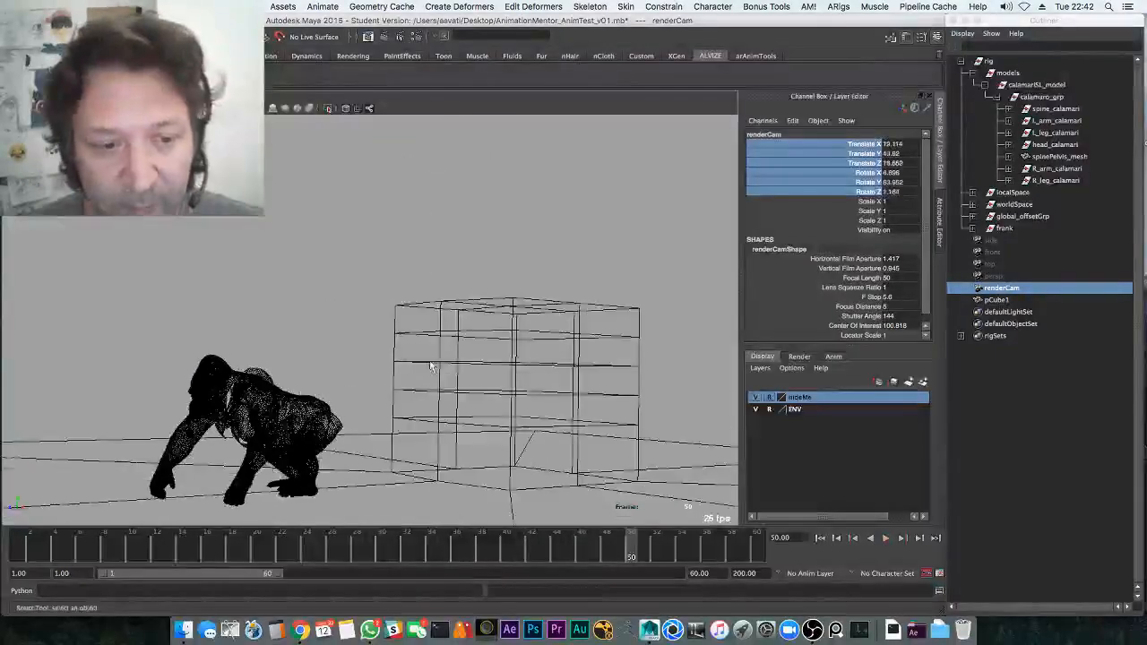
pyautogui.keyDown('alt'); pyautogui.moveTo(430, 367); pyautogui.dragTo(506, 336, button='middle'); pyautogui.keyUp('alt')
pyautogui.hotkey('alt', 'v')
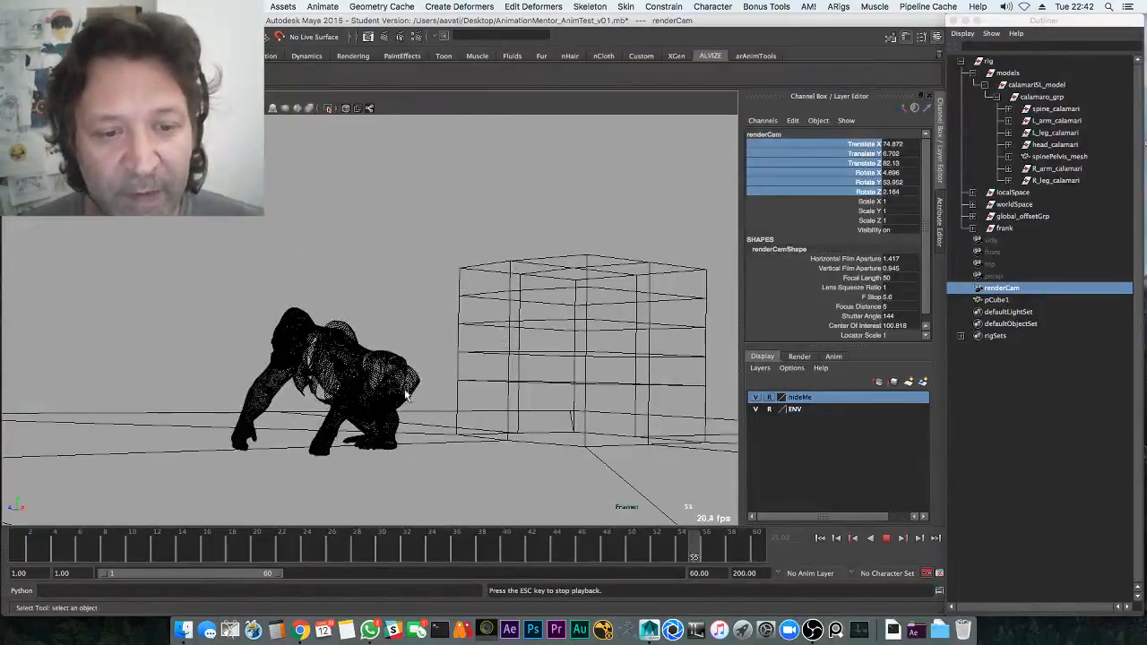
pyautogui.hotkey('alt', 'v')
pyautogui.moveTo(405, 394)
pyautogui.keyDown('alt'); pyautogui.mouseDown()
pyautogui.moveTo(460, 402)
pyautogui.moveTo(483, 392)
pyautogui.mouseUp(); pyautogui.keyUp('alt')
# Show the gorilla as a black silhouette with the ENV layer hidden and play to frame 60
pyautogui.press('5')
pyautogui.press('7')
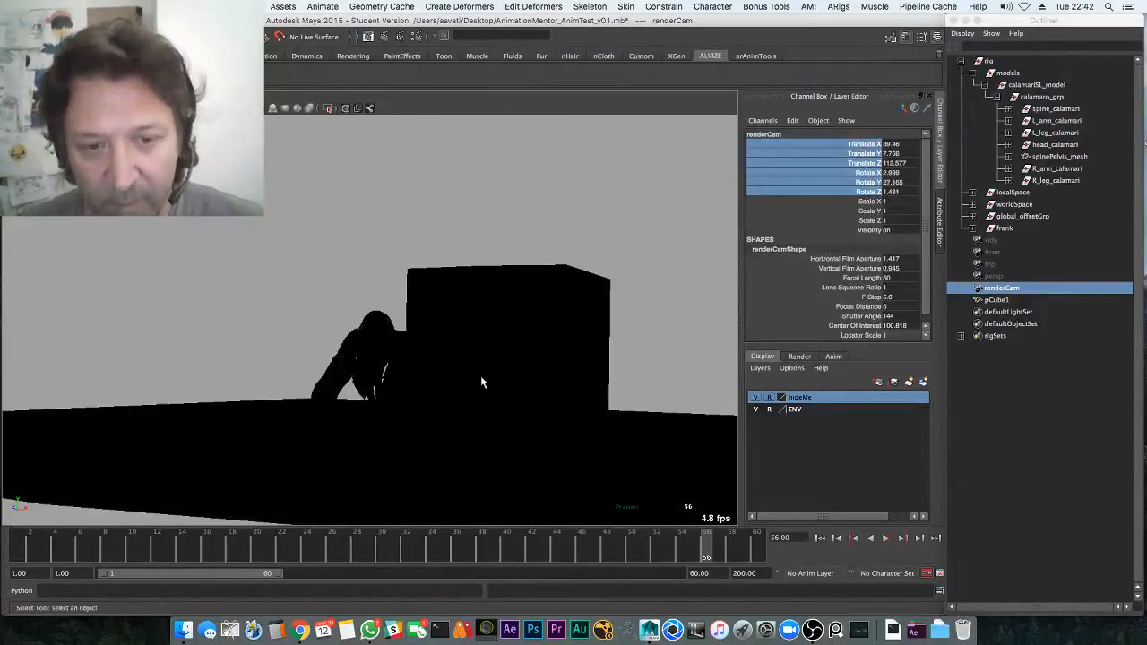
pyautogui.click(755, 409)
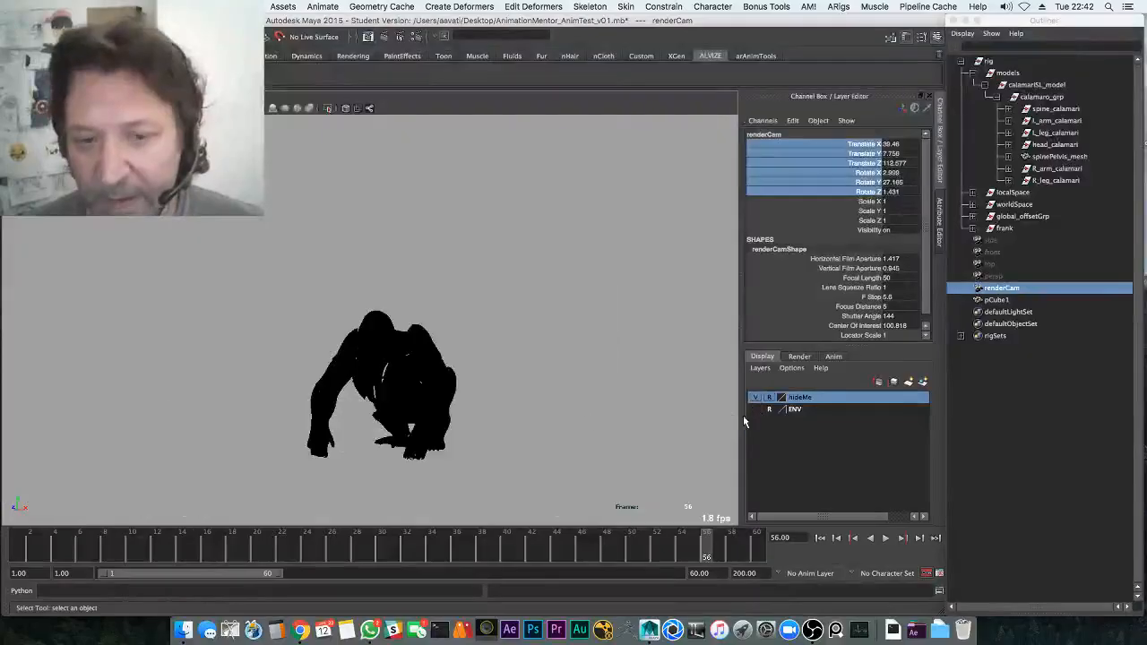
pyautogui.hotkey('alt', 'v')
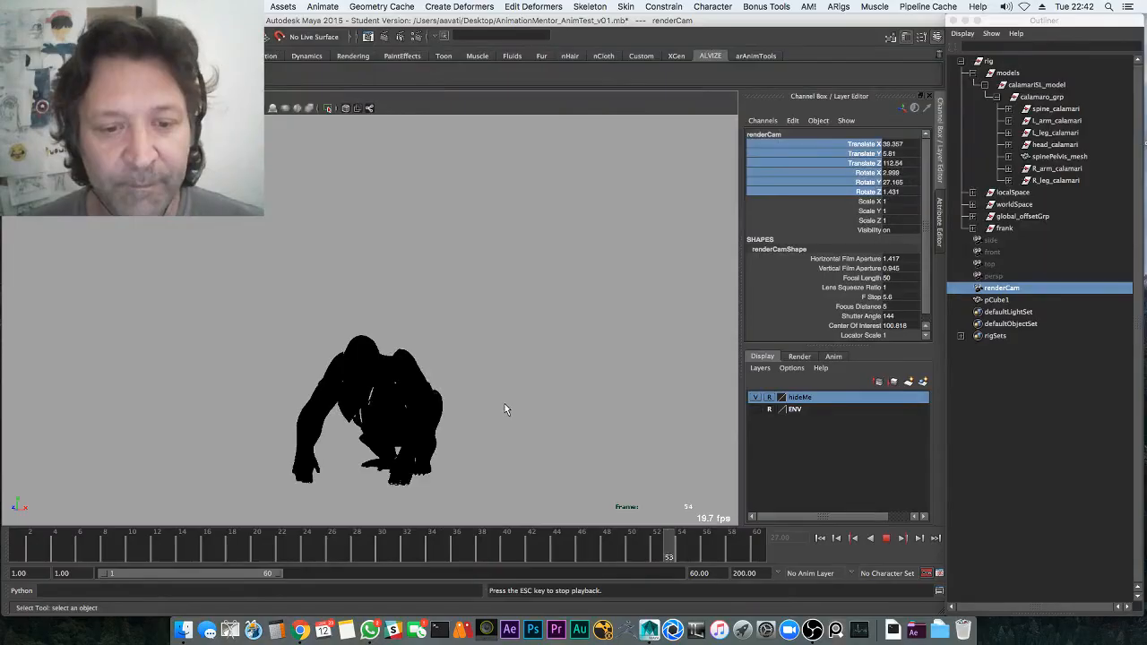
pyautogui.press('Escape')
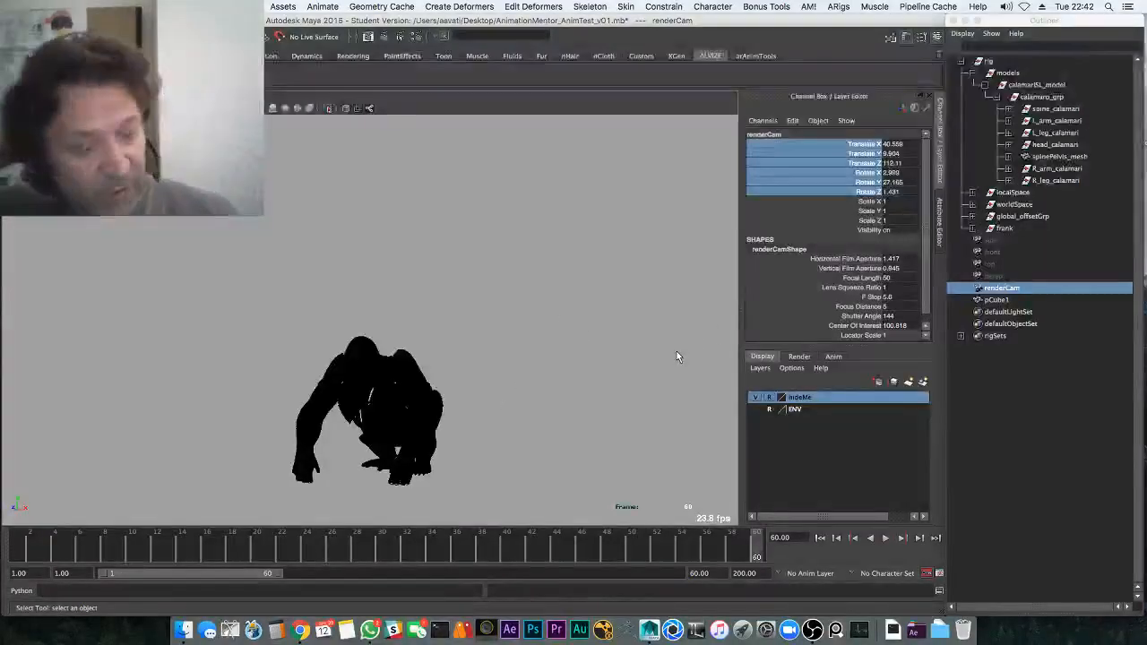
# Switch desktop spaces to bring OBS Studio to the front
pyautogui.hotkey('ctrl', 'Right')
pyautogui.hotkey('ctrl', 'Left')
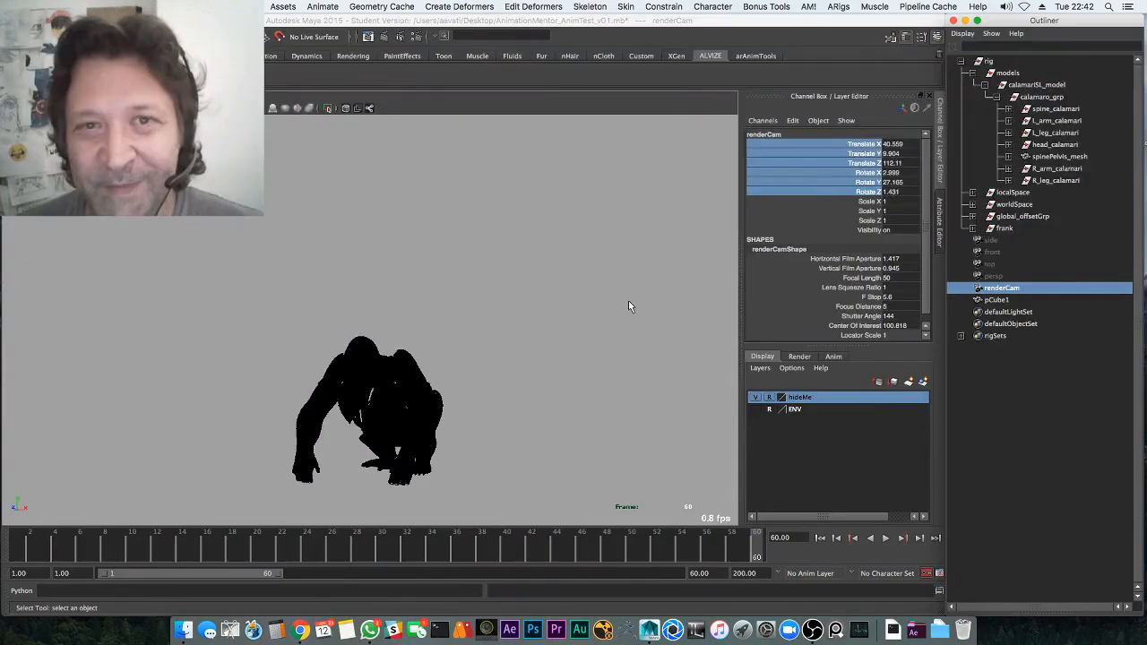
pyautogui.hotkey('ctrl', 'Right')
pyautogui.hotkey('ctrl', 'Right')
pyautogui.hotkey('ctrl', 'Left')
pyautogui.hotkey('ctrl', 'Left')
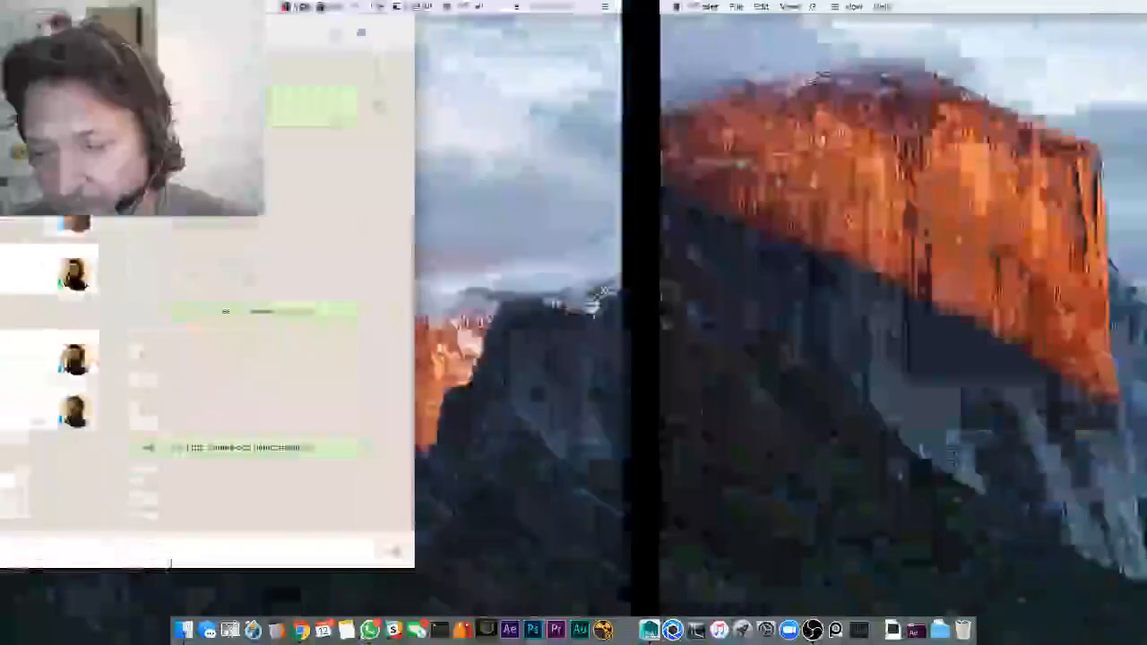
pyautogui.hotkey('ctrl', 'Left')
pyautogui.hotkey('ctrl', 'Left')
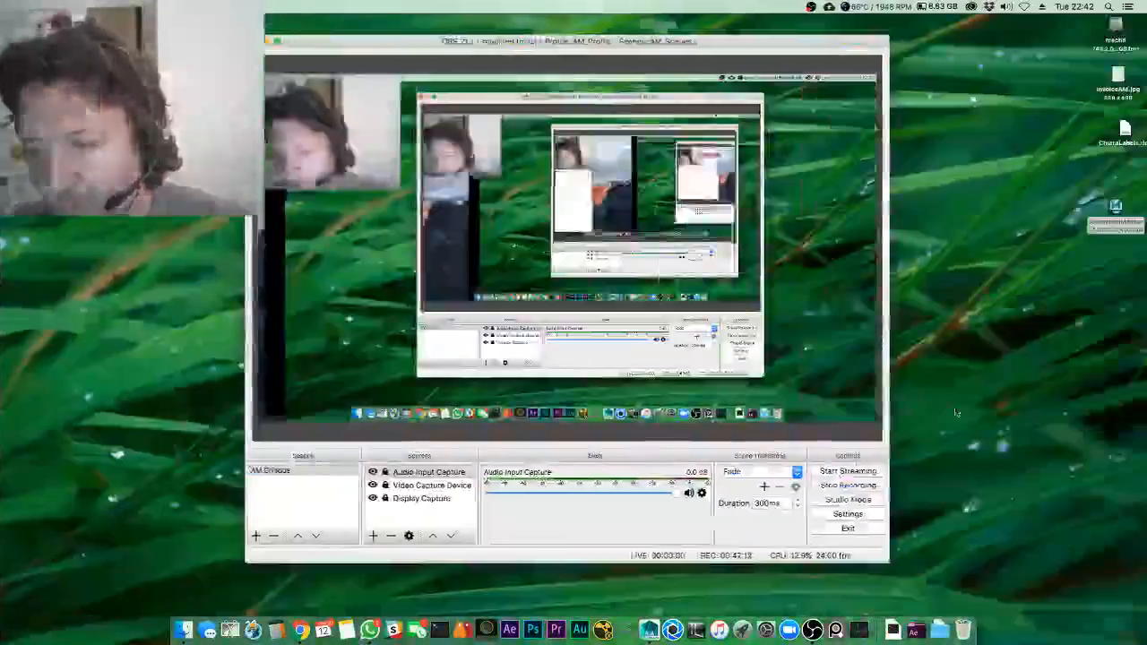